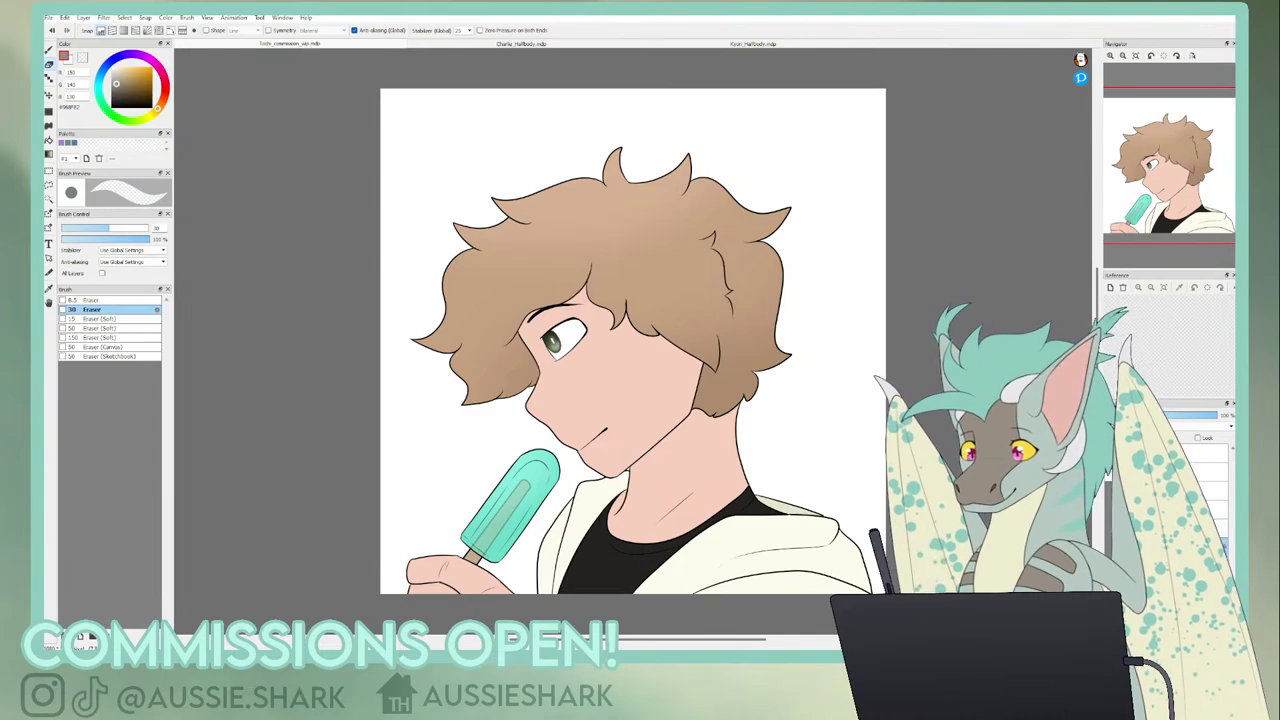
- Sample the dark green of the pupil as the drawing colour
left_click(1111, 472)
left_click(1111, 491)
left_click(1111, 491)
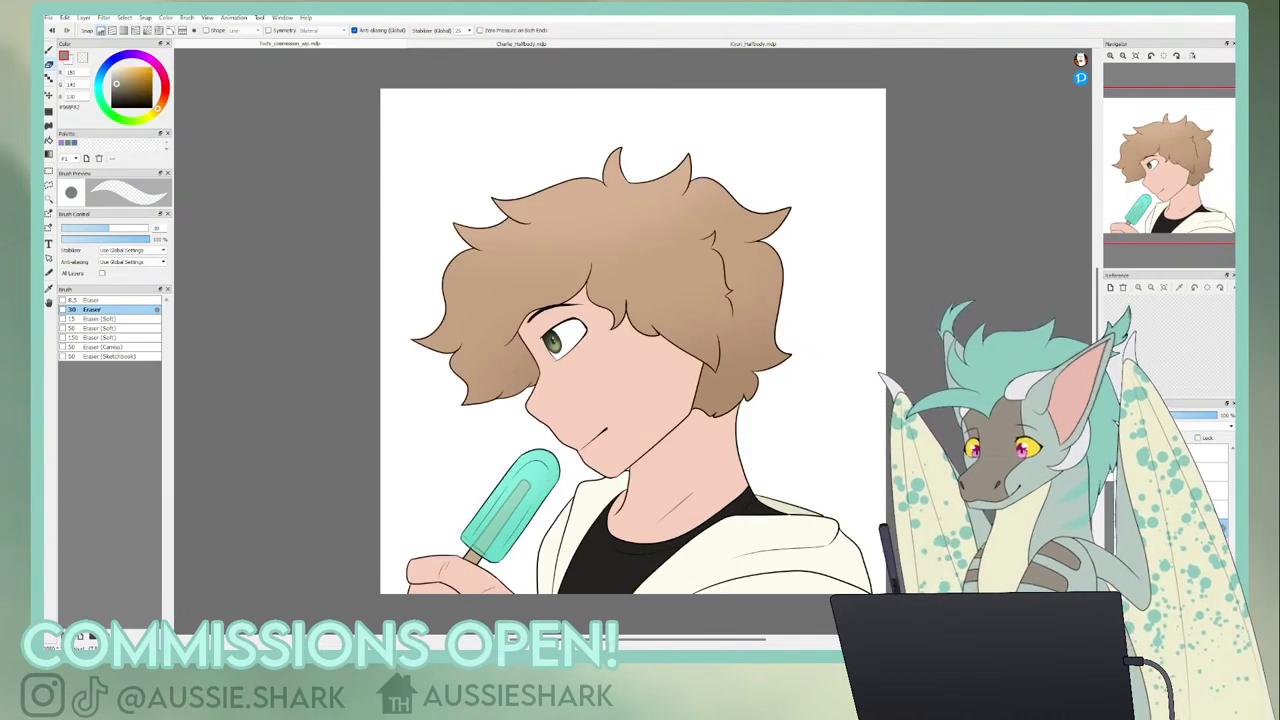
left_click(1111, 56)
left_click(1111, 56)
left_click(1111, 56)
left_click(1111, 56)
left_click_drag(451, 394, 771, 357)
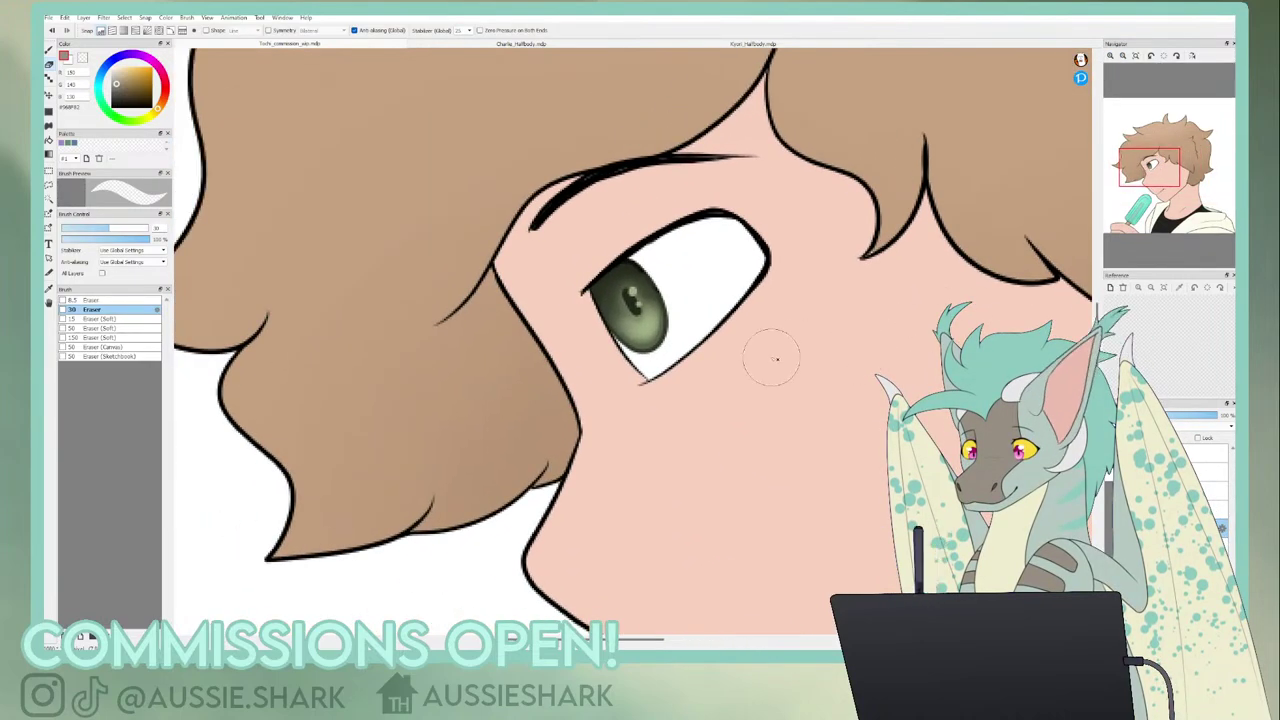
right_click(636, 281)
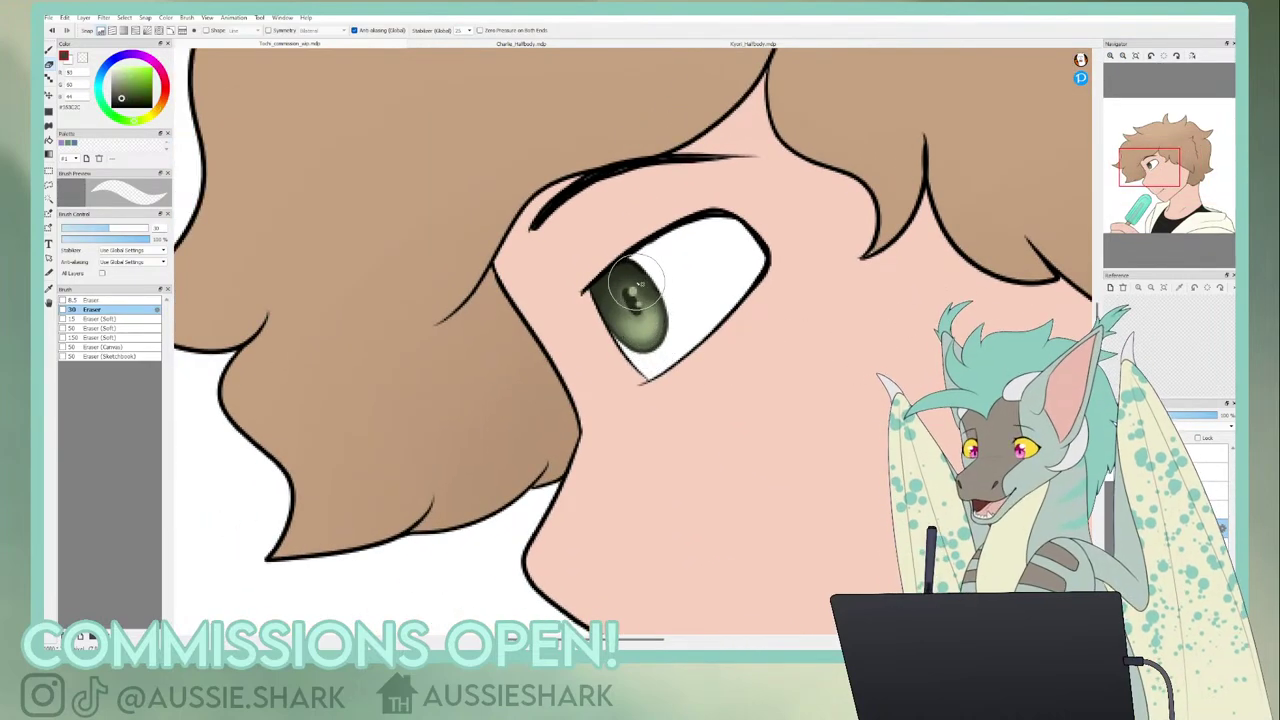
- Darken the iris around the pupil with the Watercolor brush at size 25
key("b")
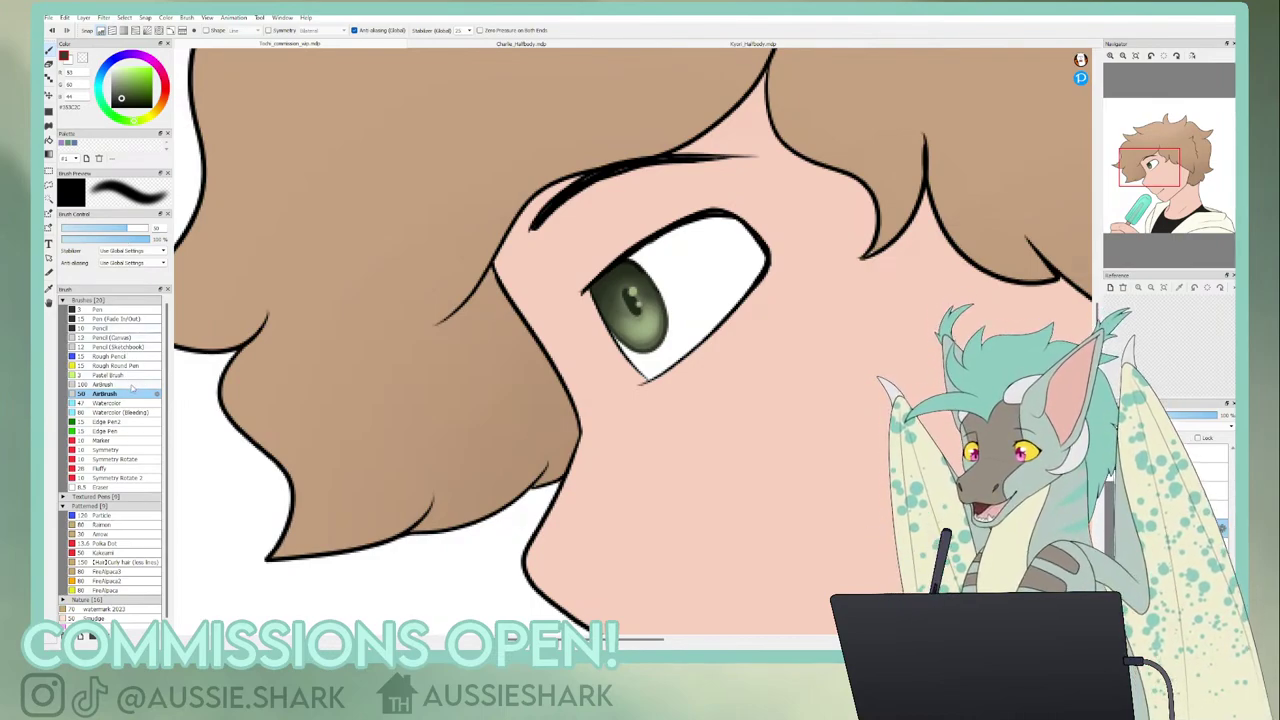
left_click(130, 402)
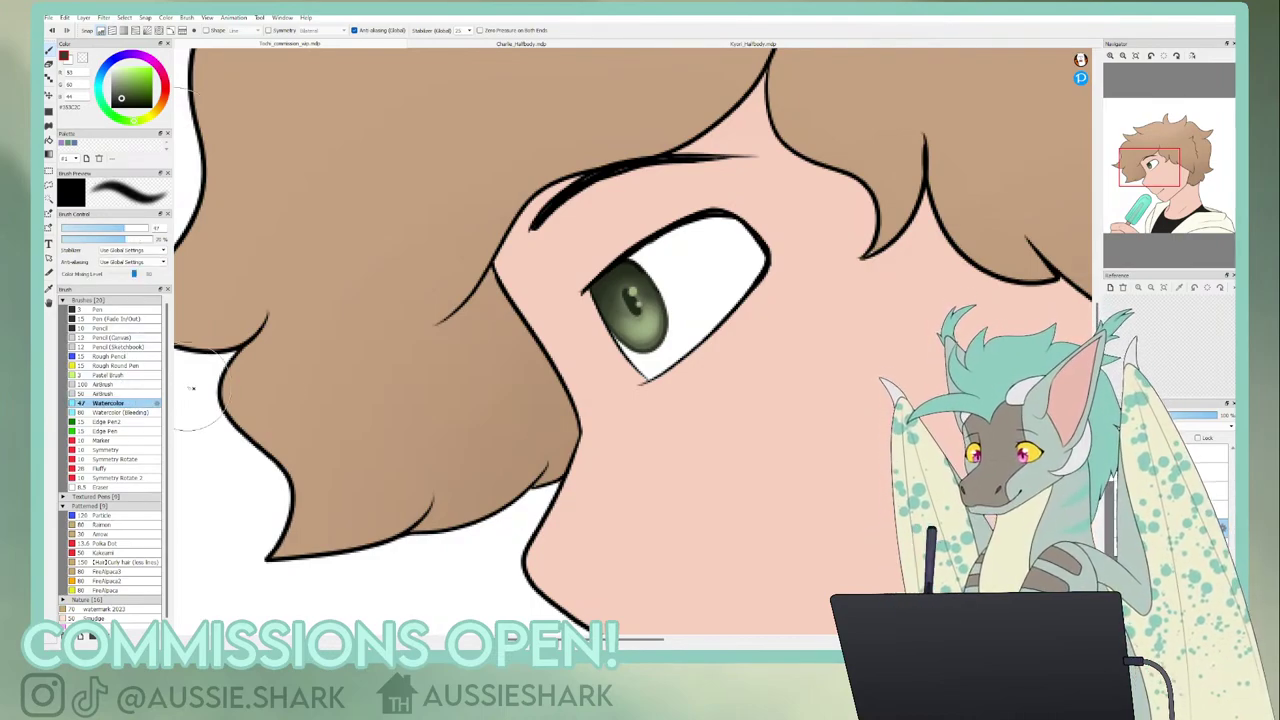
key("[")
key("[")
key("[")
key("[")
key("[")
key("[")
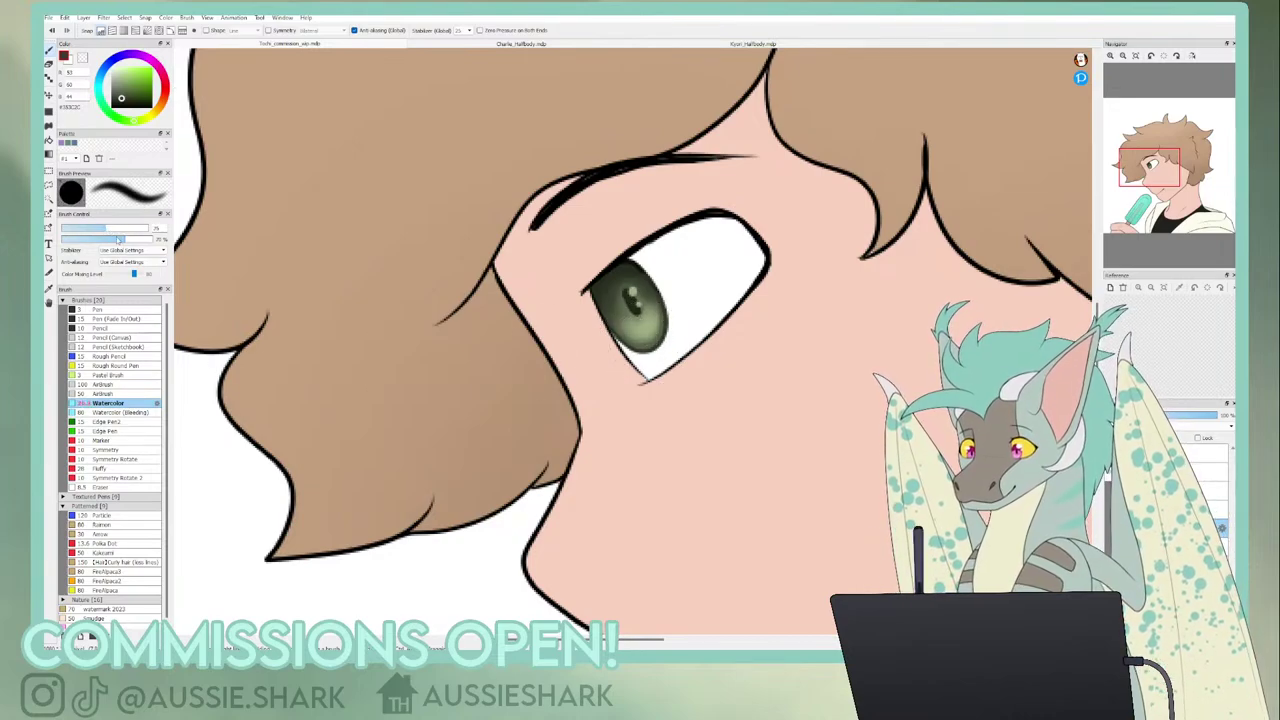
mouse_move(640, 332)
left_mouse_down()
mouse_move(650, 345)
mouse_move(663, 309)
left_mouse_up()
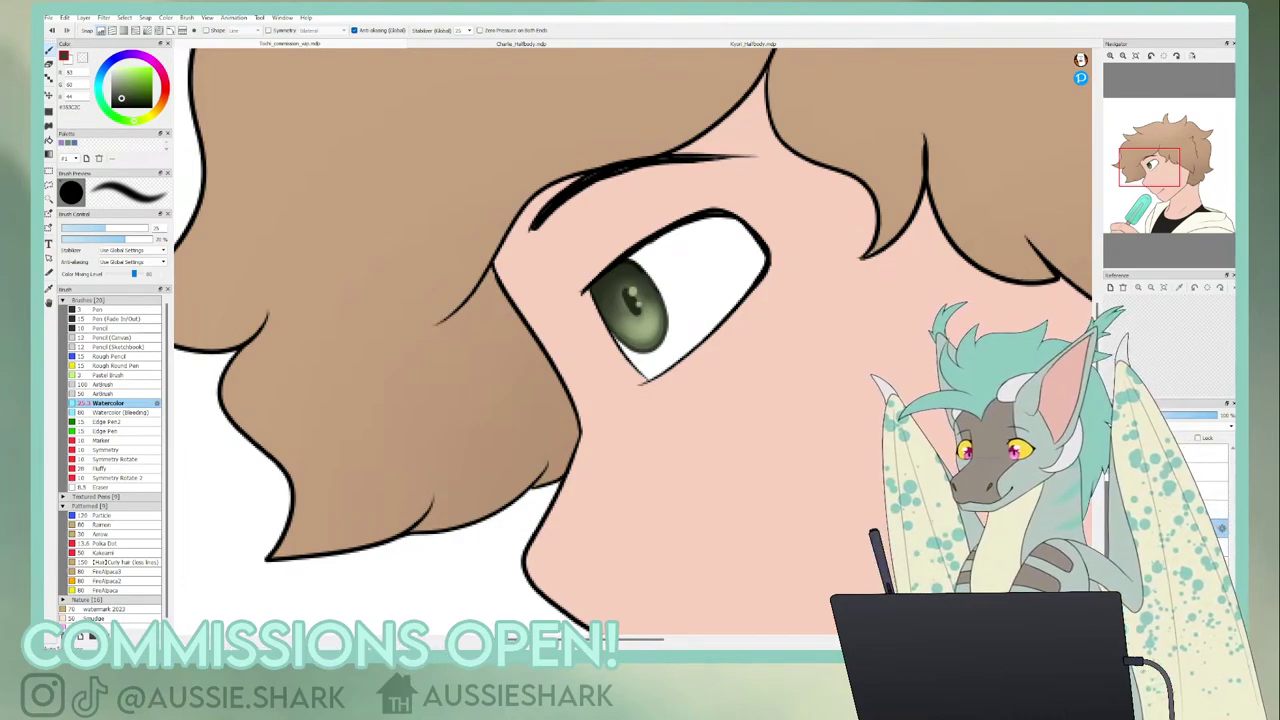
- Hide and reshow the flat colour layers to check the eye against the line art
left_click(1110, 528)
left_click(1110, 528)
left_click(1110, 547)
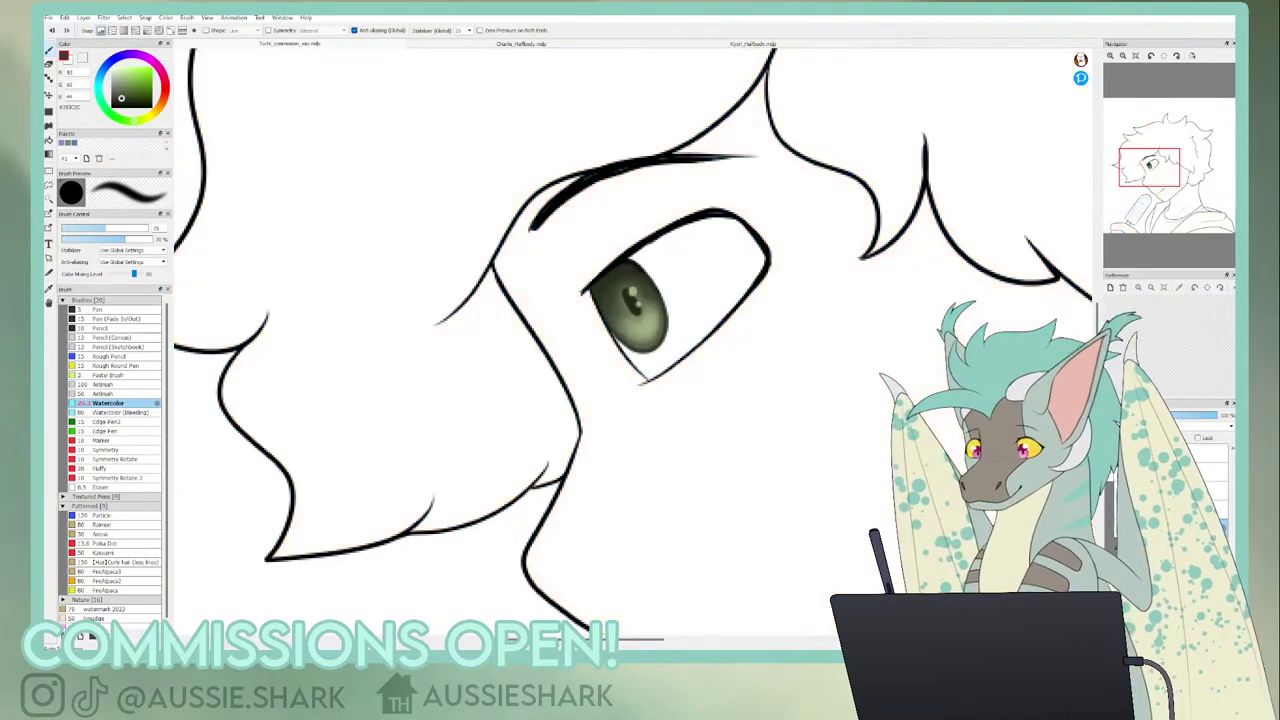
left_click(1110, 547)
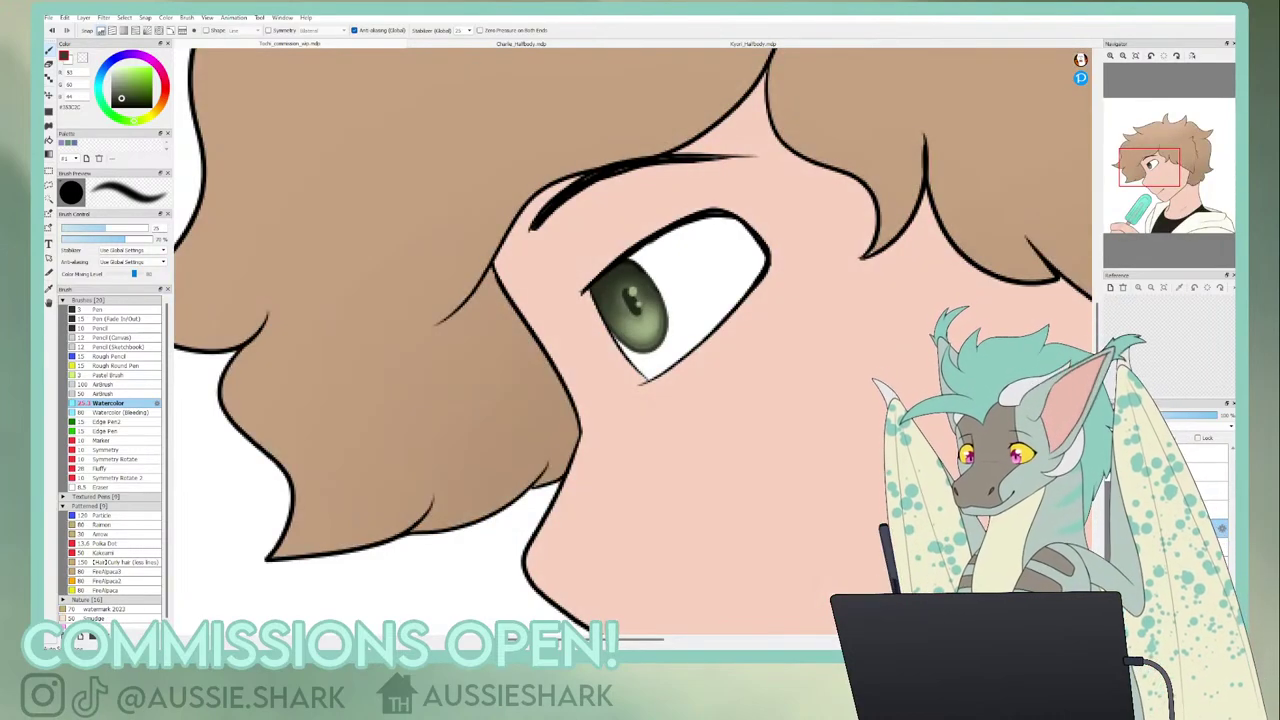
left_click(1136, 56)
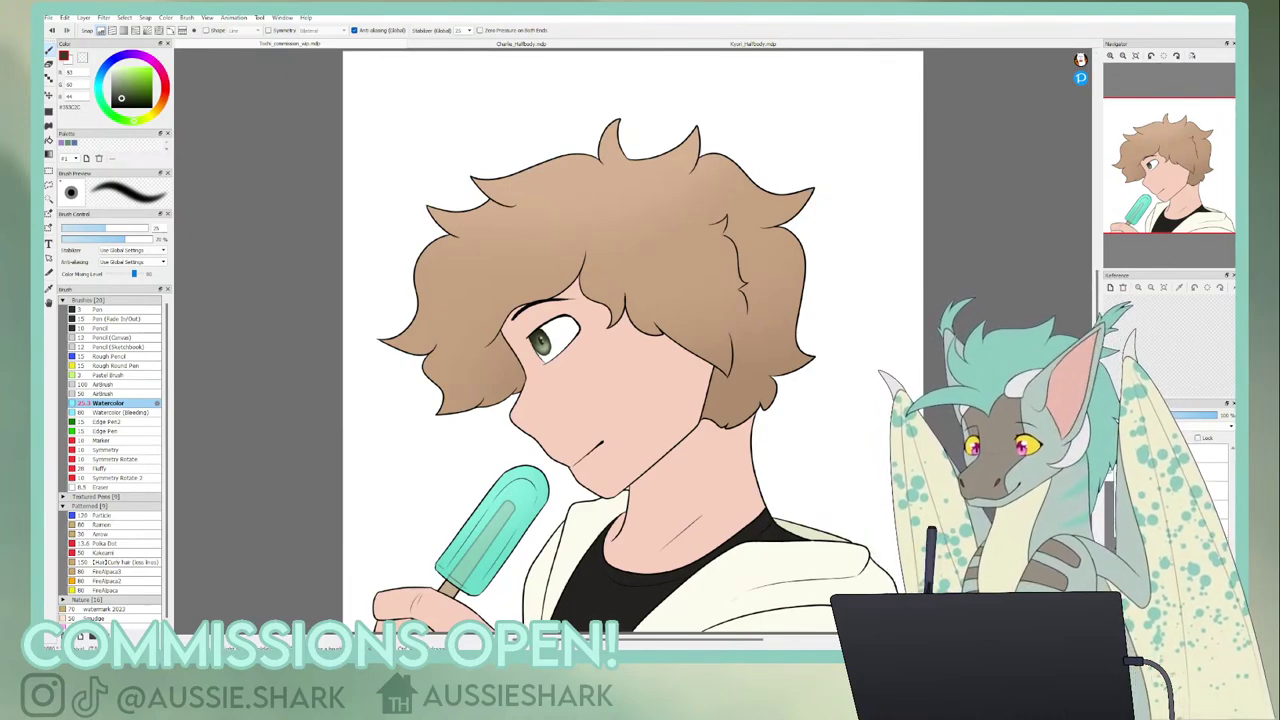
- Compare the whole portrait with the reference picture by showing and hiding the reference layer
key("h")
key("h")
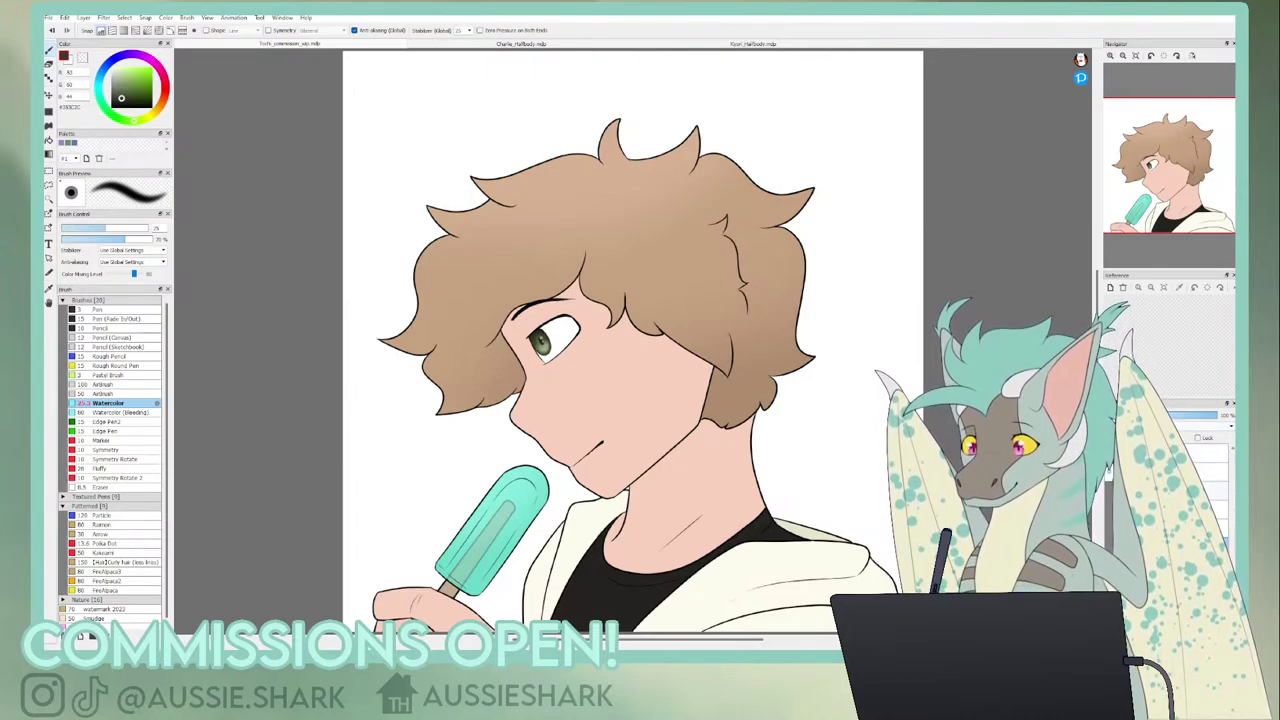
key("h")
key("h")
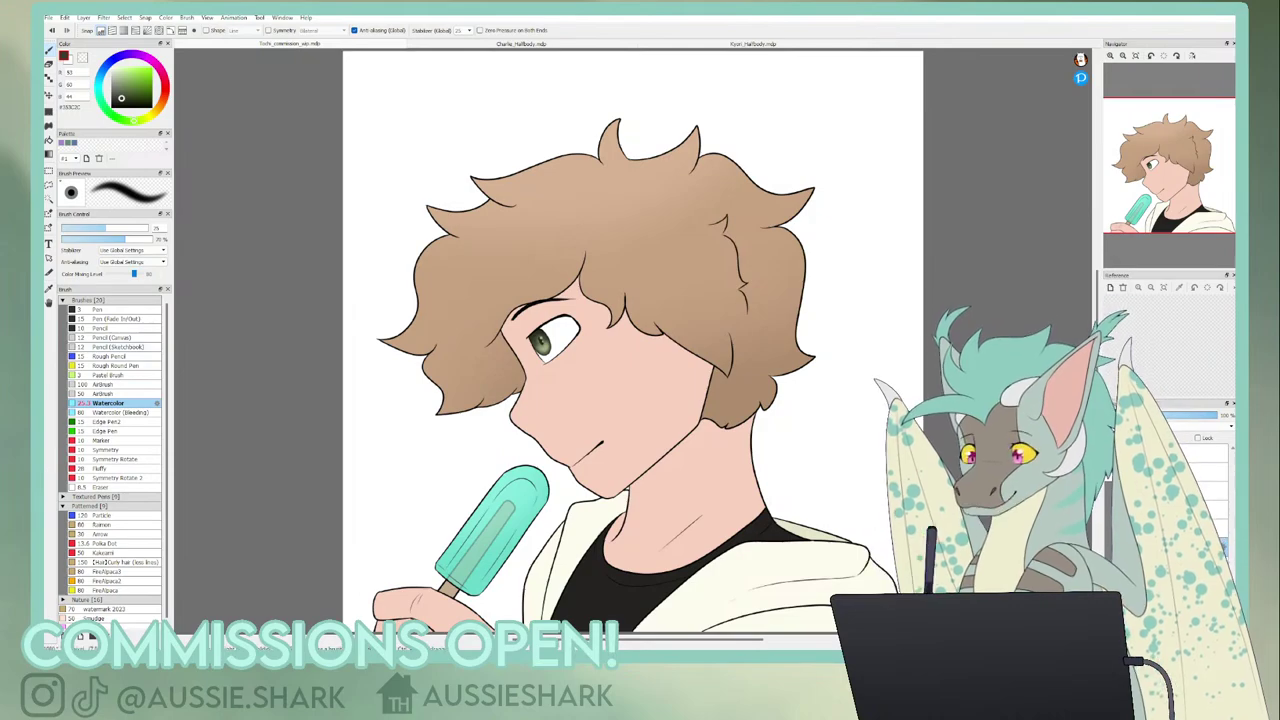
left_click(1110, 455)
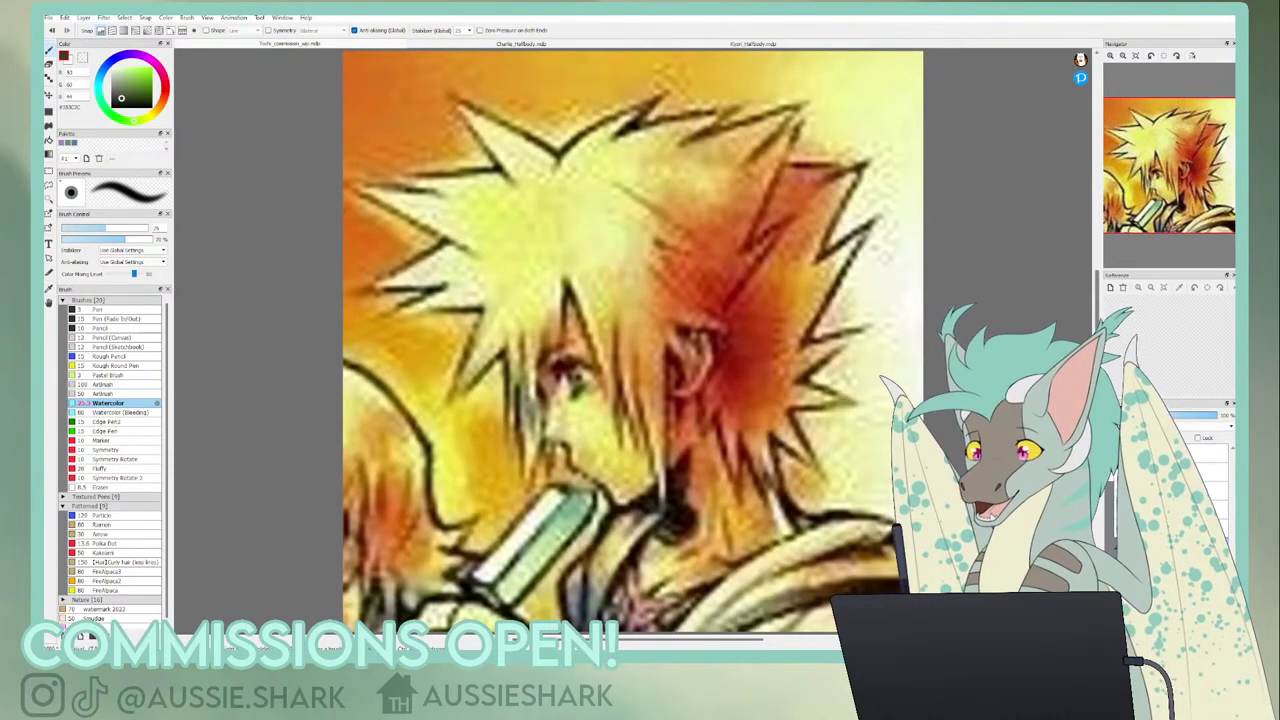
left_click(1110, 455)
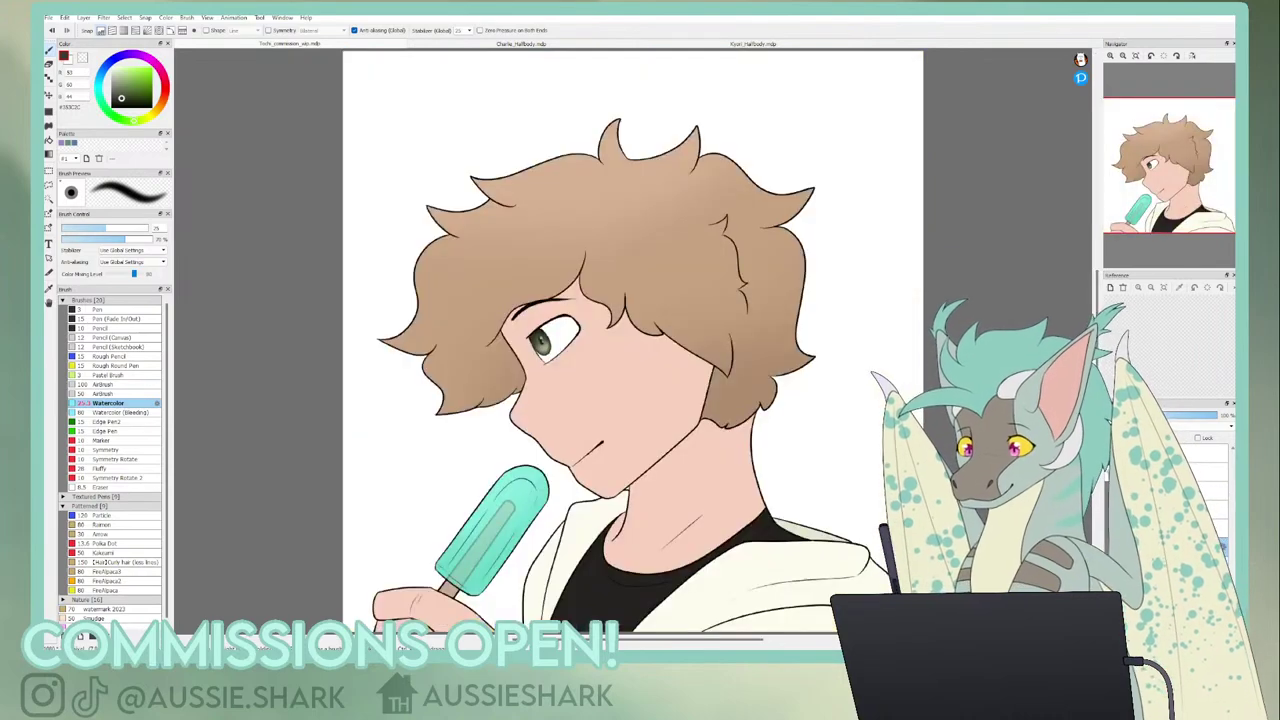
key("h")
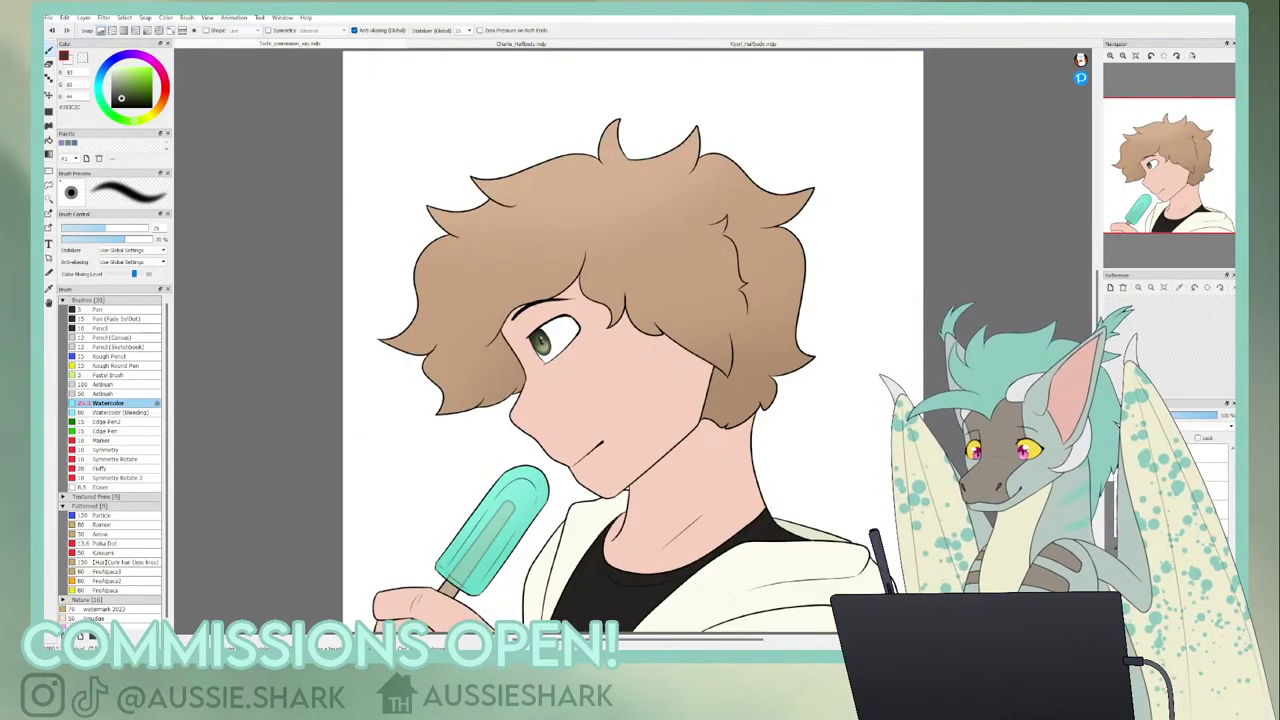
key("h")
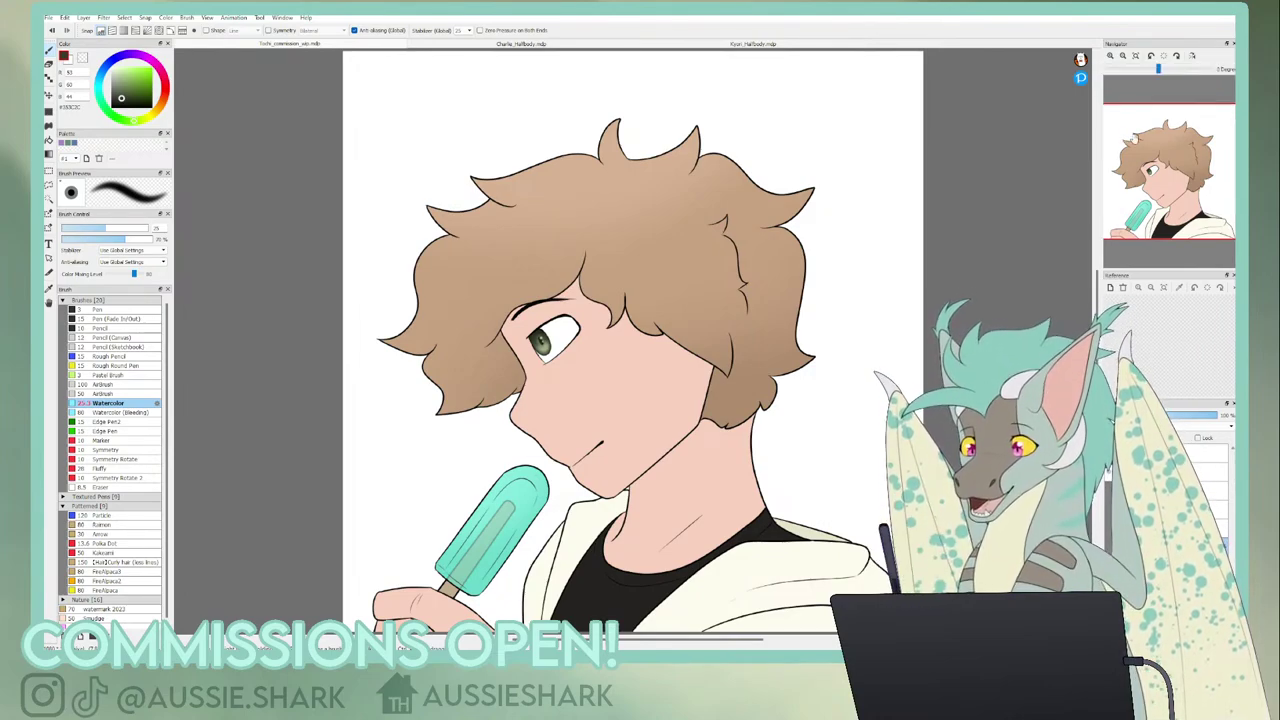
- Try to paint the edge of a shadow across the neck in bright orange with the Watercolor brush
left_click(1110, 56)
left_click_drag(1159, 171, 1179, 208)
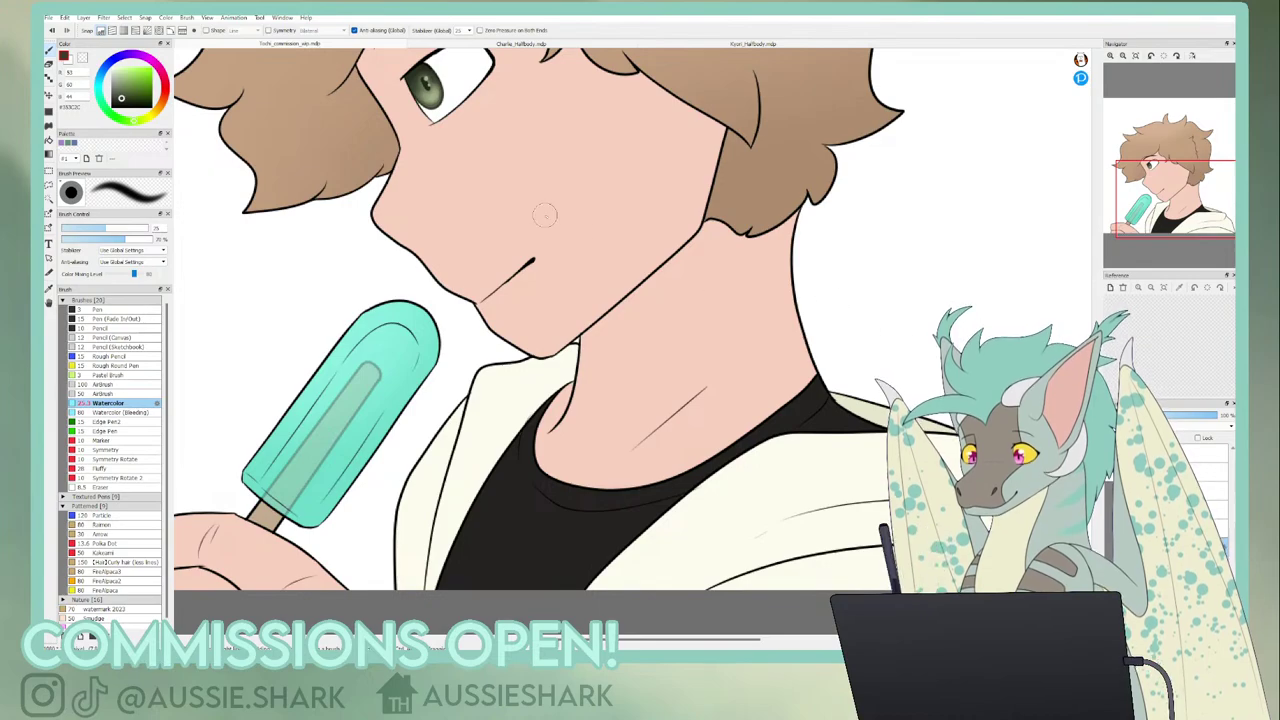
left_click(162, 102)
left_click(141, 80)
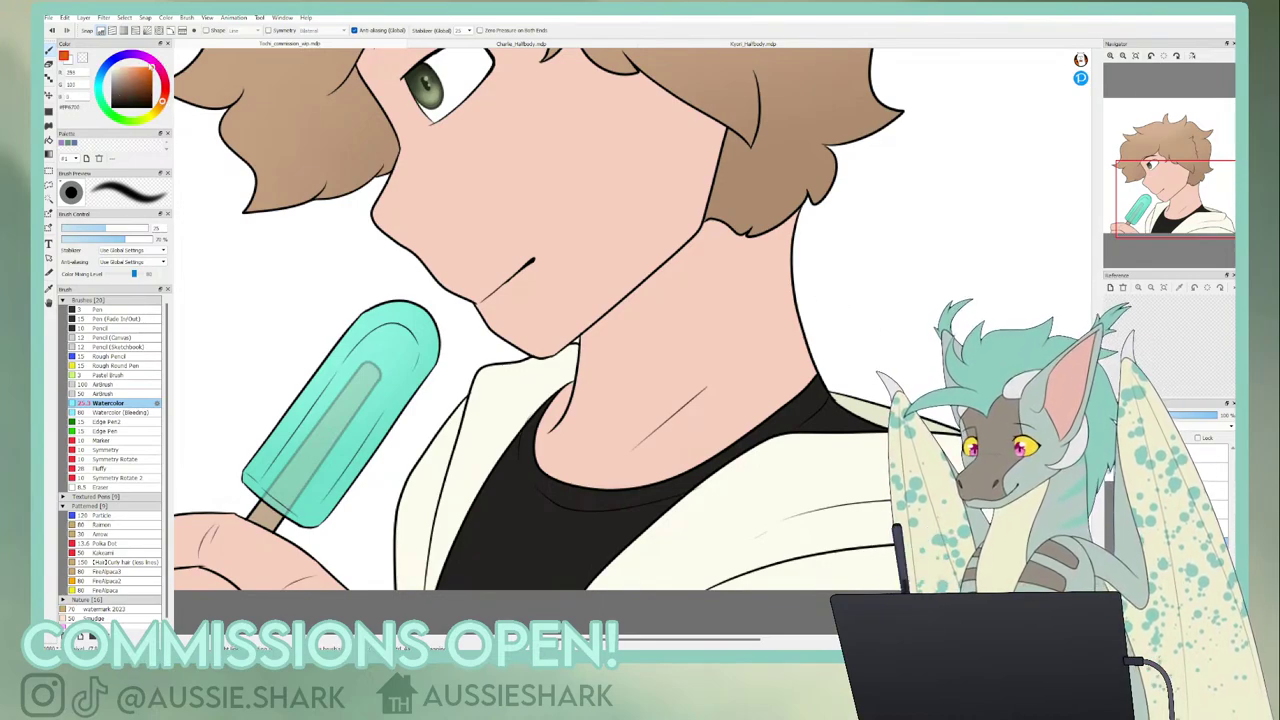
left_click(145, 96)
left_click(133, 89)
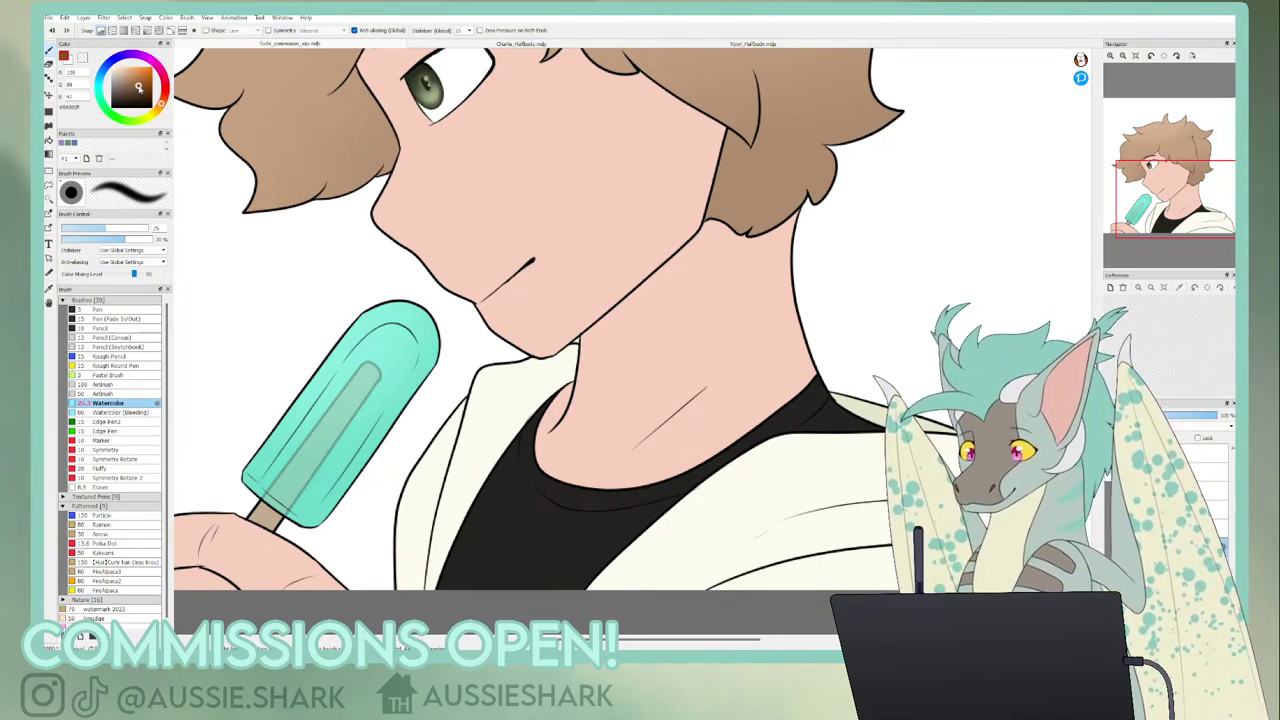
left_click_drag(151, 77, 152, 70)
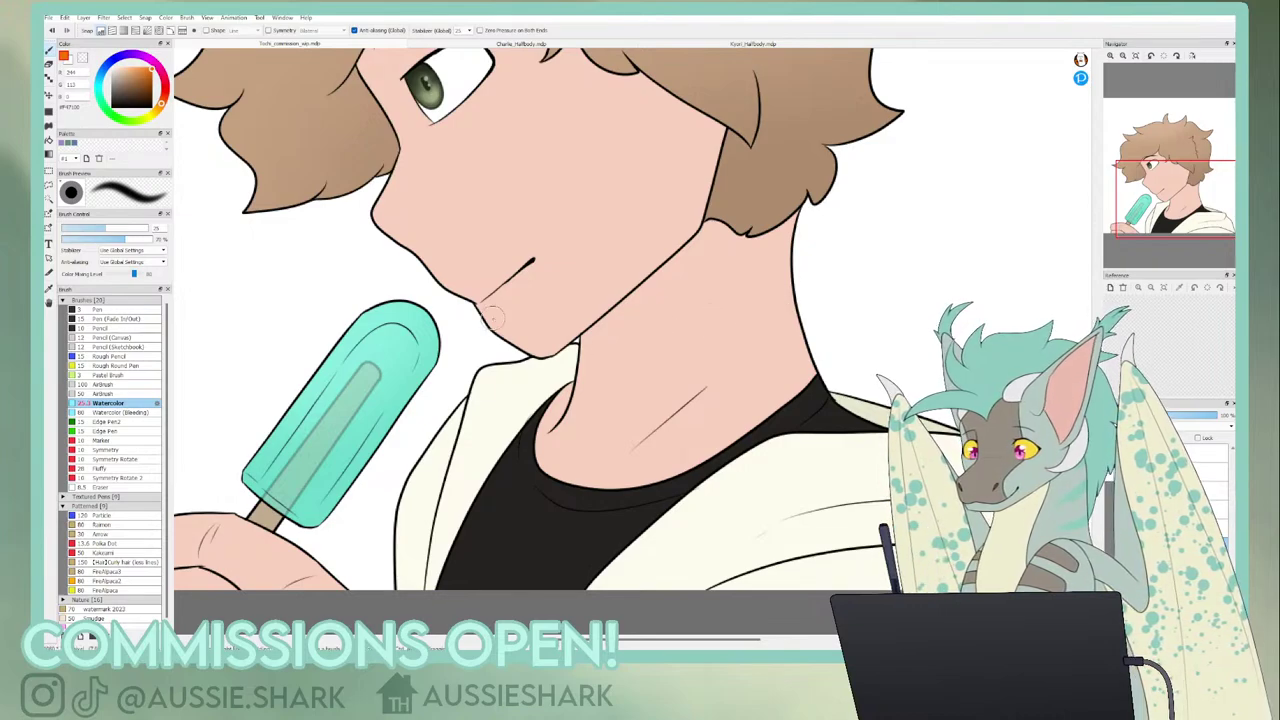
mouse_move(580, 376)
left_mouse_down()
mouse_move(687, 302)
mouse_move(778, 266)
left_mouse_up()
key("ctrl+z")
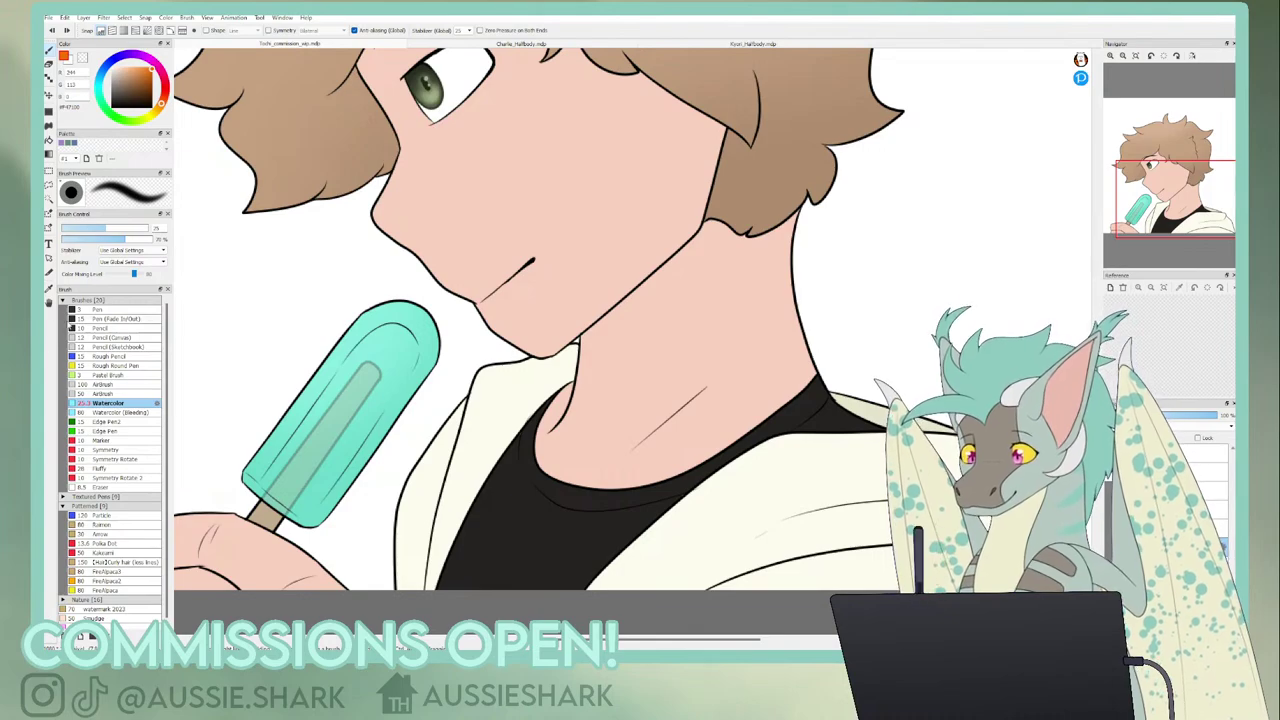
- Switch to the Pen brush, choose a darker red-orange, and save that colour to the palette
left_click(100, 310)
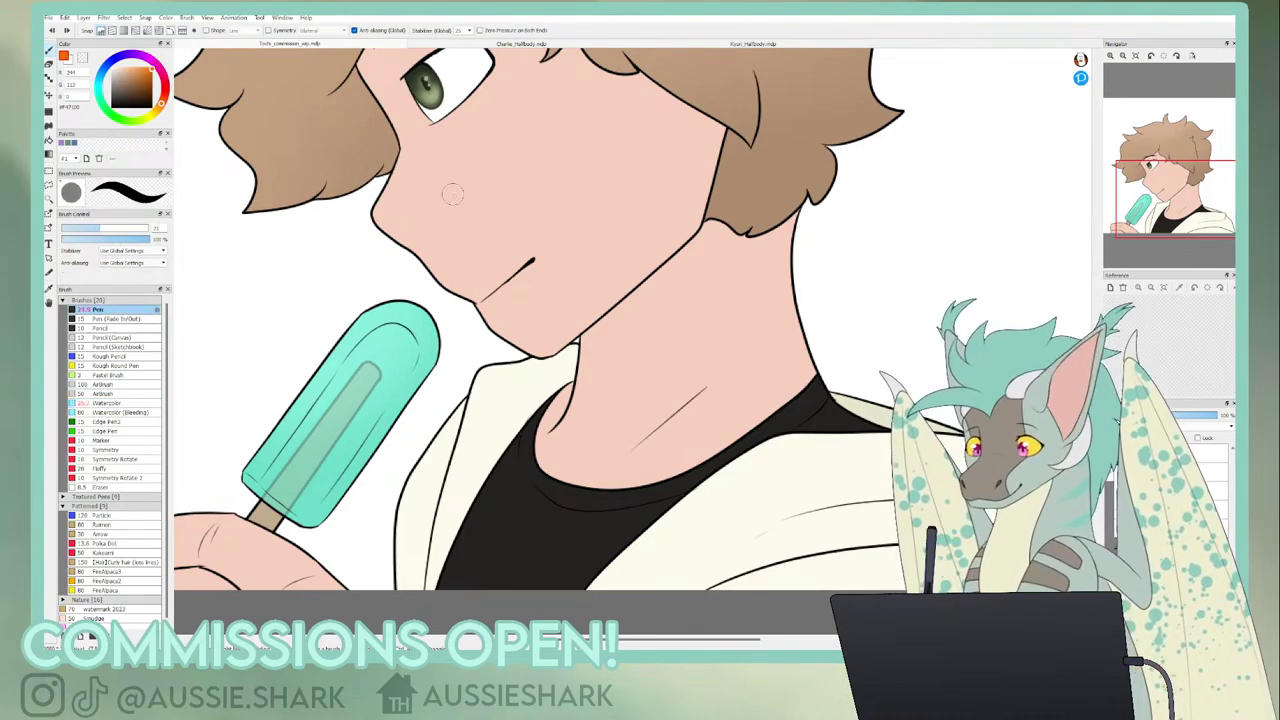
left_click_drag(163, 104, 148, 75)
left_click(86, 158)
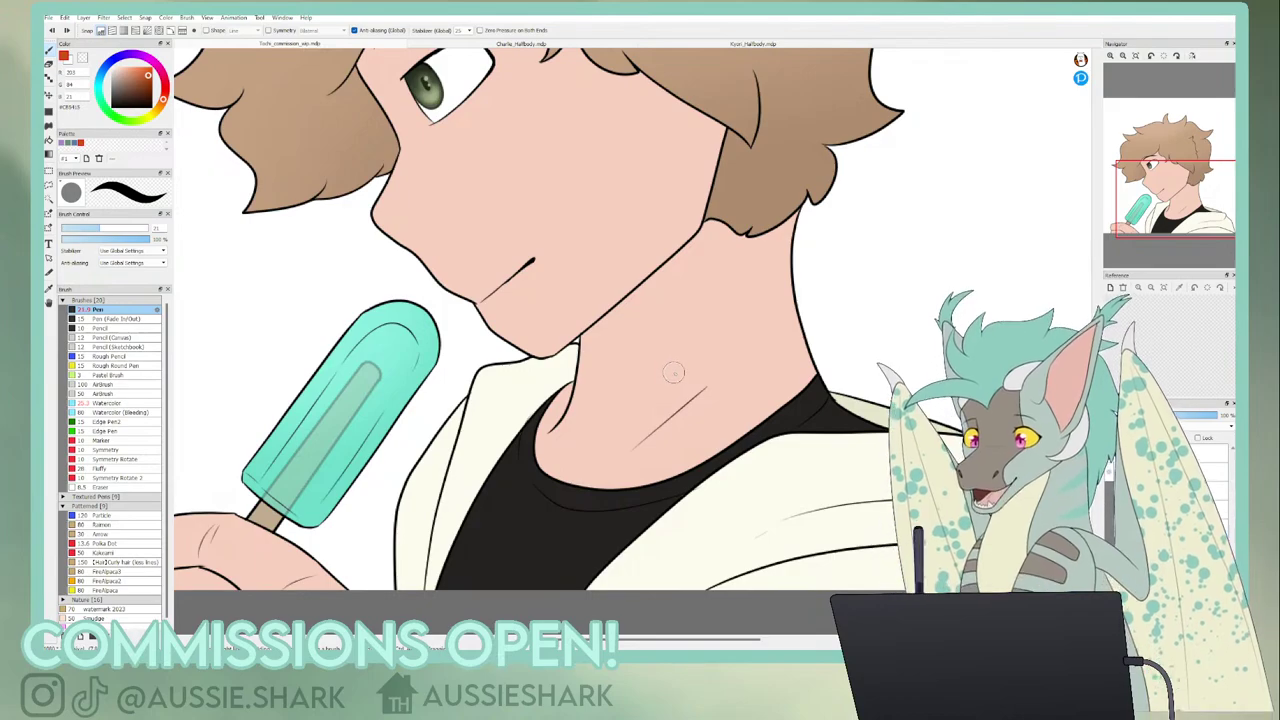
- Draw a curved shadow edge across the neck and fill the area beneath the jaw with red-orange
mouse_move(578, 362)
left_mouse_down()
mouse_move(604, 380)
mouse_move(724, 292)
mouse_move(790, 267)
left_mouse_up()
key("g")
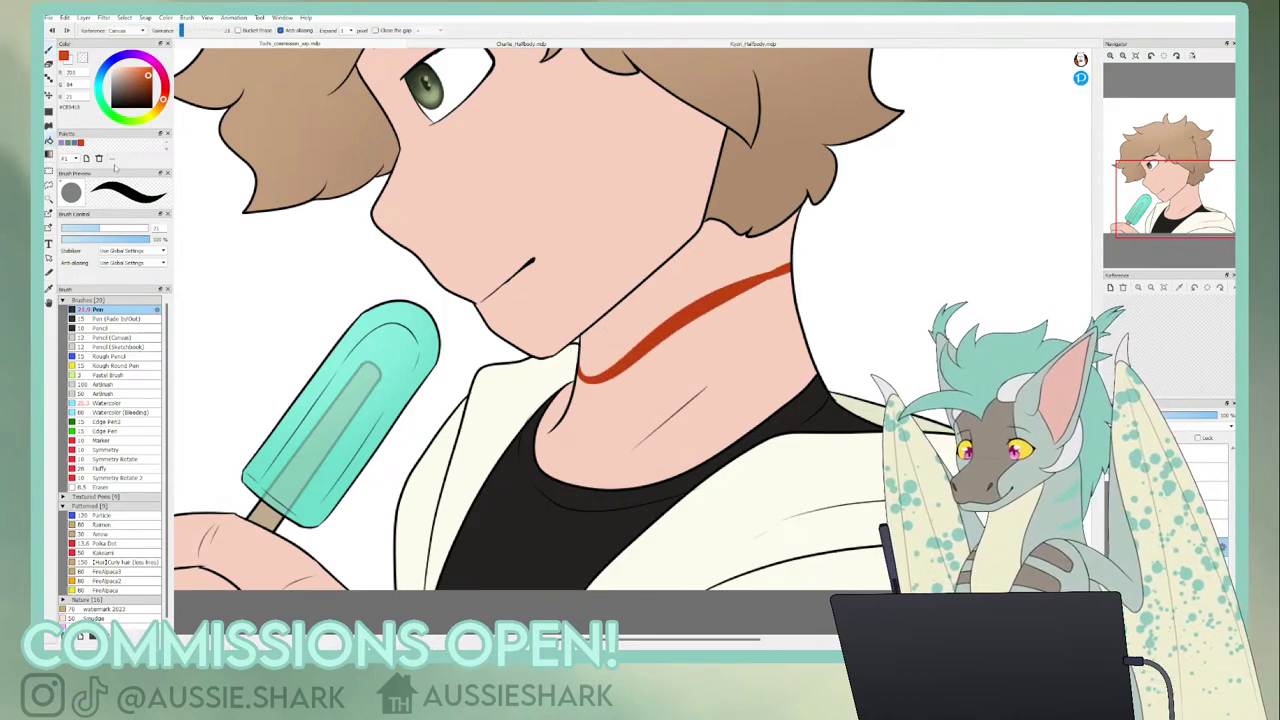
left_click(637, 340)
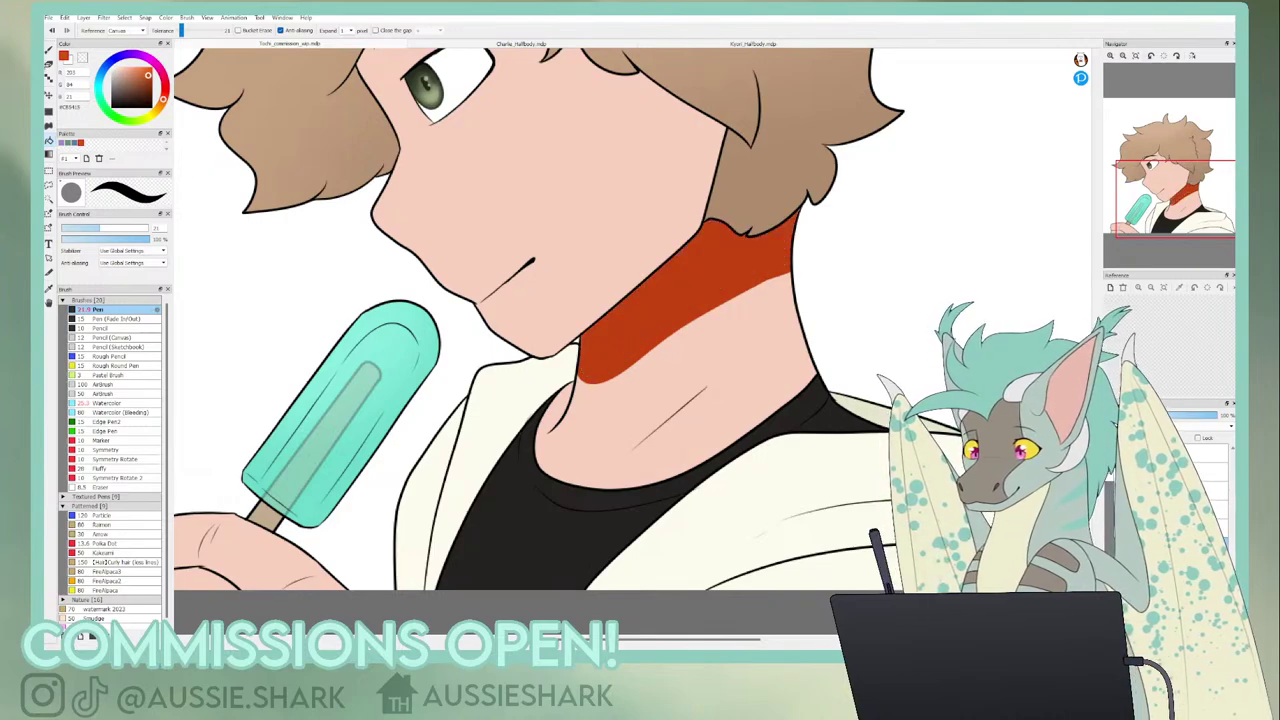
- Fade the front end of the neck shadow beneath the chin with a large soft eraser
left_click(49, 51)
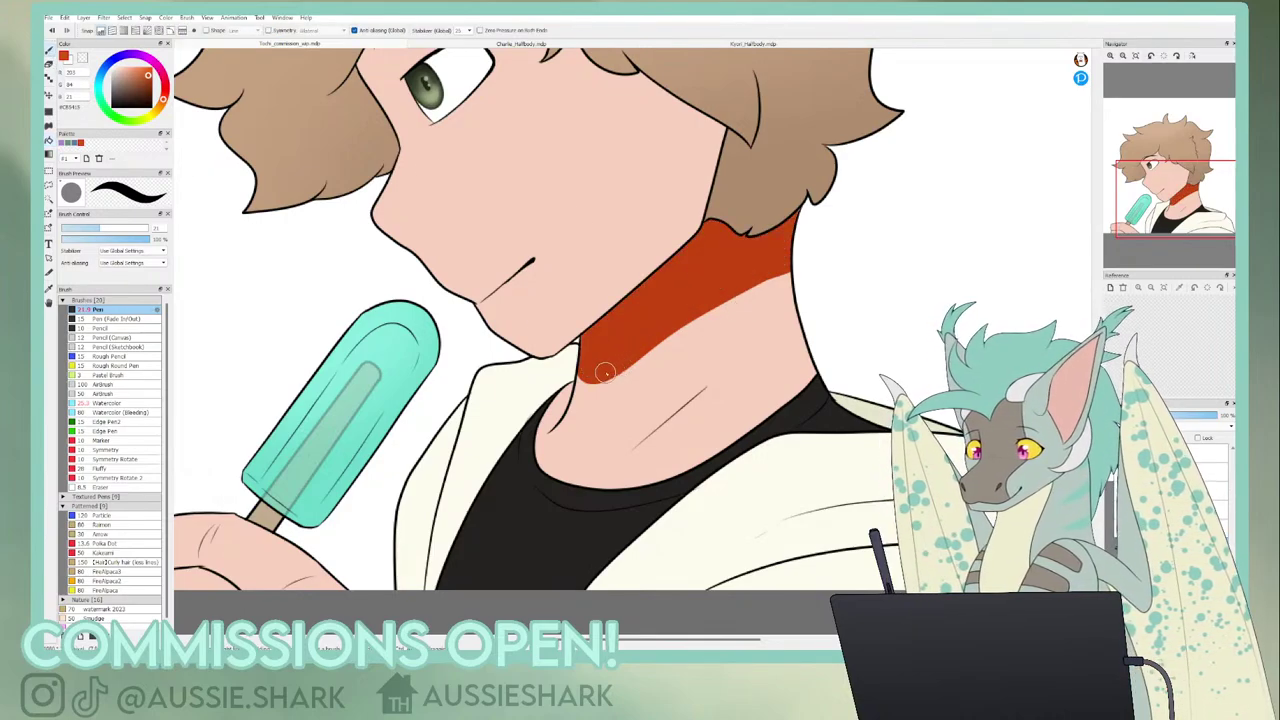
key("e")
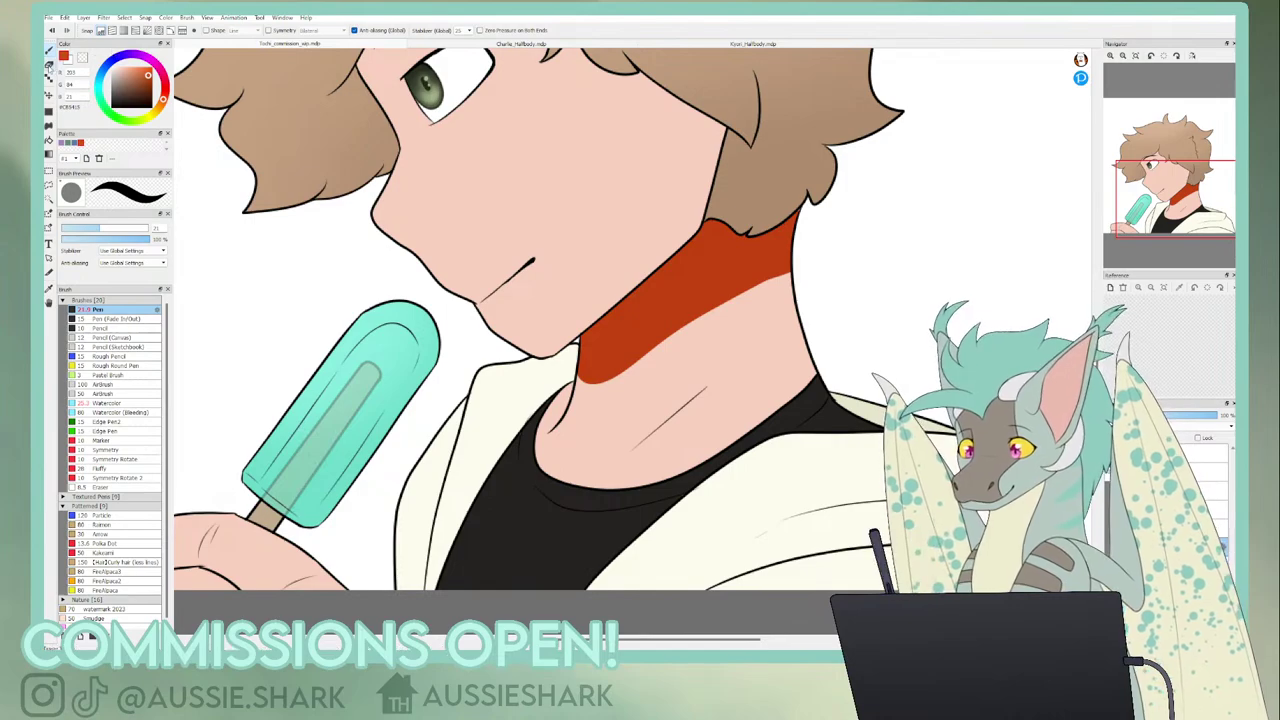
left_click(112, 338)
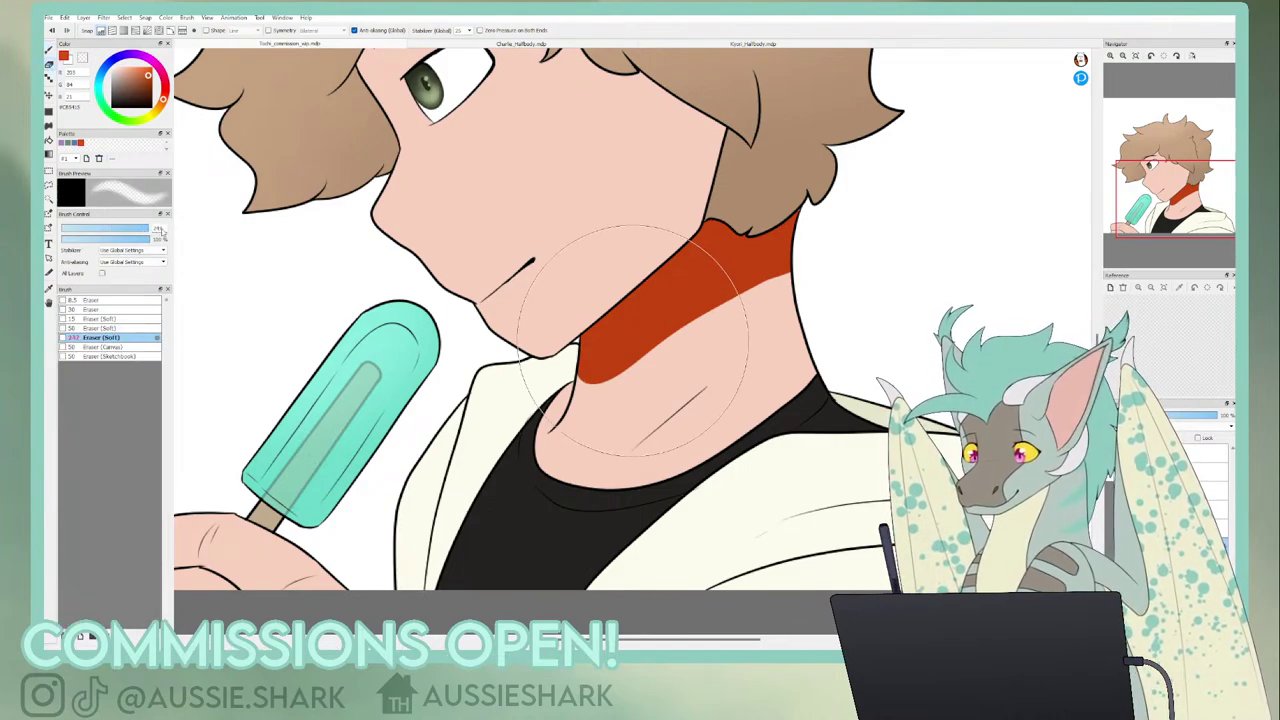
left_click_drag(198, 229, 205, 230)
mouse_move(574, 407)
left_mouse_down()
mouse_move(640, 396)
mouse_move(648, 413)
mouse_move(655, 386)
mouse_move(585, 411)
left_mouse_up()
key("ctrl+z")
left_click(49, 51)
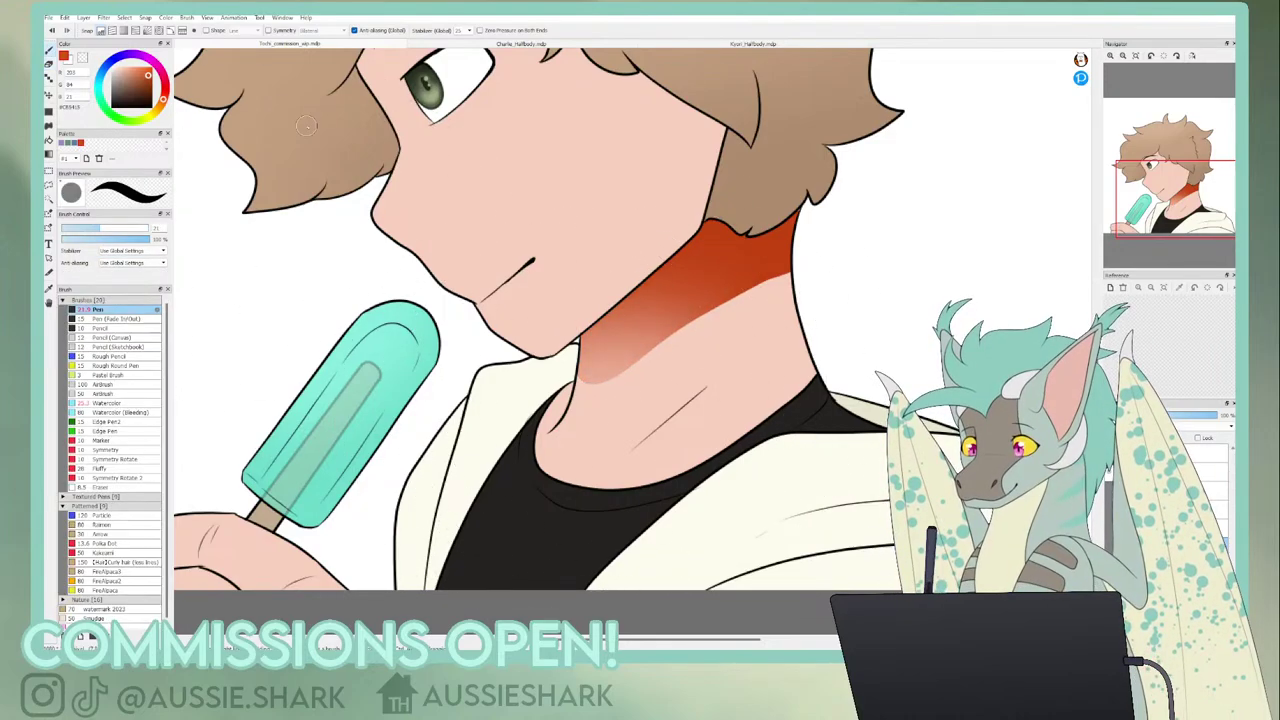
- Paint a red-orange shadow over the lower hair behind the jaw
left_click_drag(1164, 192, 1160, 190)
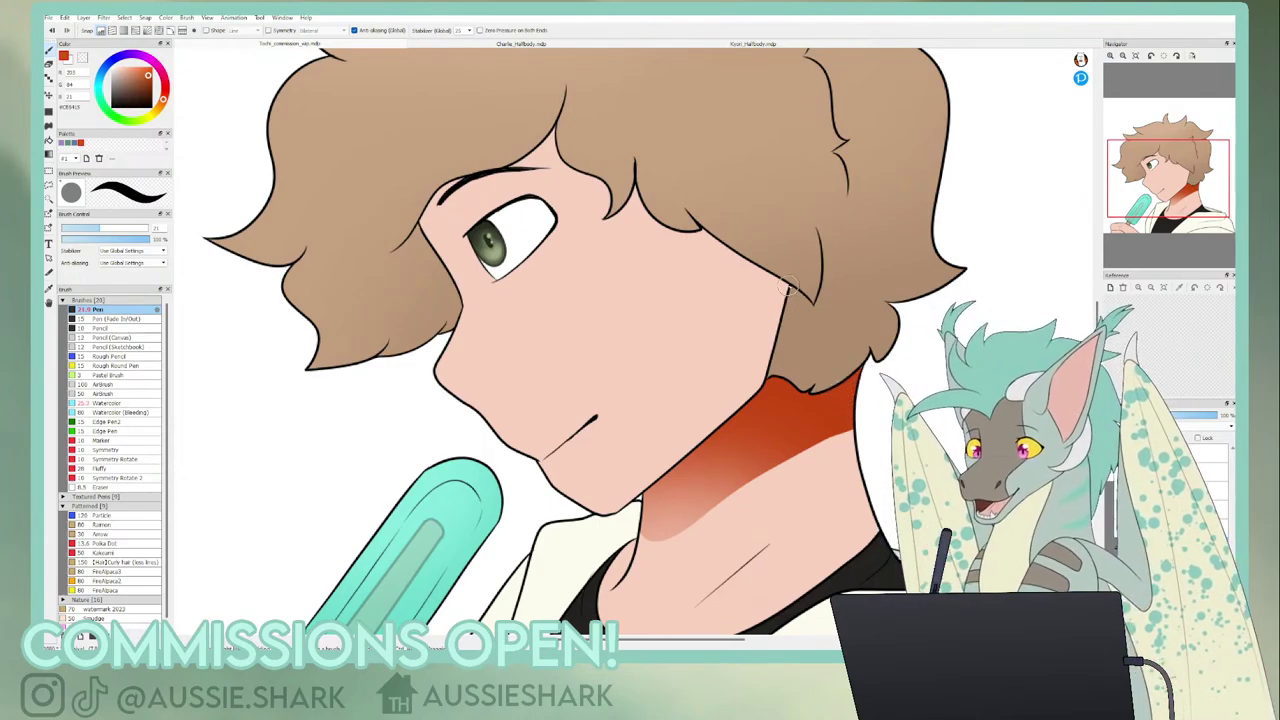
left_click_drag(786, 292, 893, 330)
mouse_move(795, 313)
left_mouse_down()
mouse_move(764, 414)
mouse_move(792, 312)
mouse_move(792, 413)
mouse_move(792, 328)
mouse_move(836, 383)
mouse_move(836, 365)
mouse_move(789, 318)
mouse_move(783, 369)
mouse_move(788, 342)
mouse_move(819, 387)
mouse_move(790, 367)
mouse_move(846, 380)
mouse_move(818, 362)
left_mouse_up()
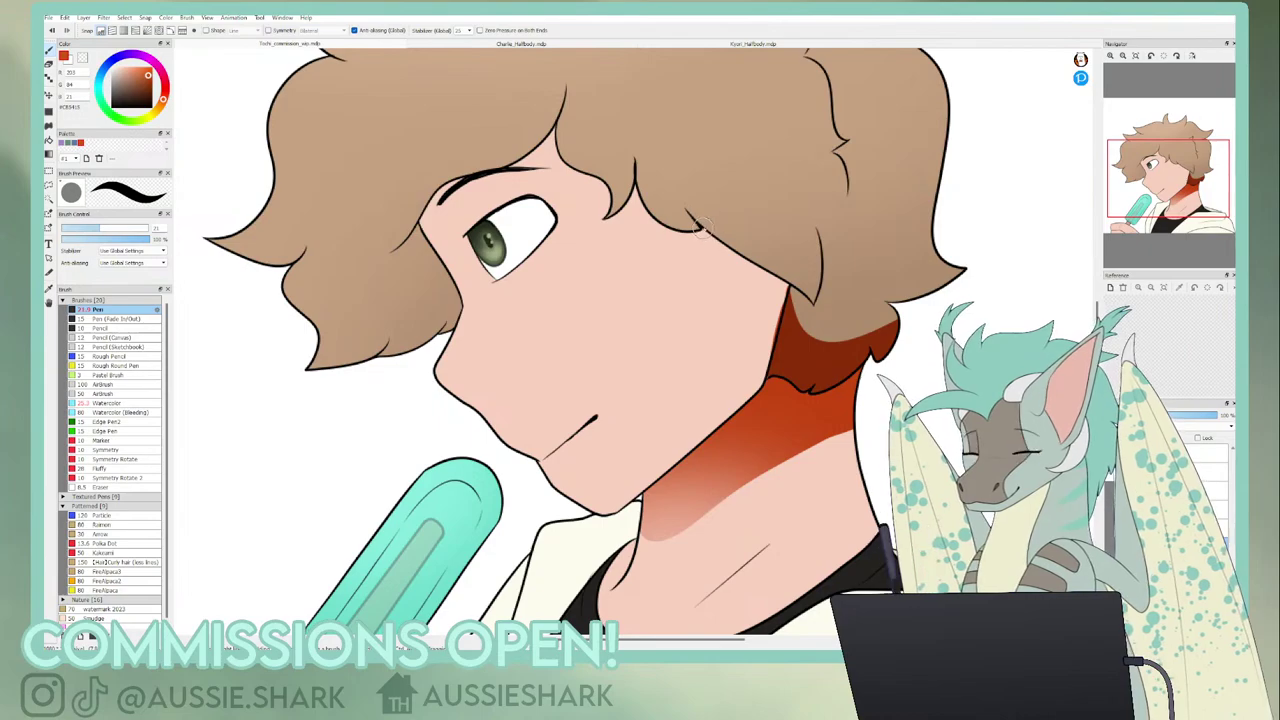
- Draw a curved shadow edge from the hairline down to the jaw and fill the area behind it with red-orange
mouse_move(700, 222)
left_mouse_down()
mouse_move(746, 308)
mouse_move(748, 381)
mouse_move(707, 459)
mouse_move(747, 403)
mouse_move(754, 349)
mouse_move(724, 259)
mouse_move(702, 238)
mouse_move(751, 306)
left_mouse_up()
key("ctrl+z")
left_click(48, 140)
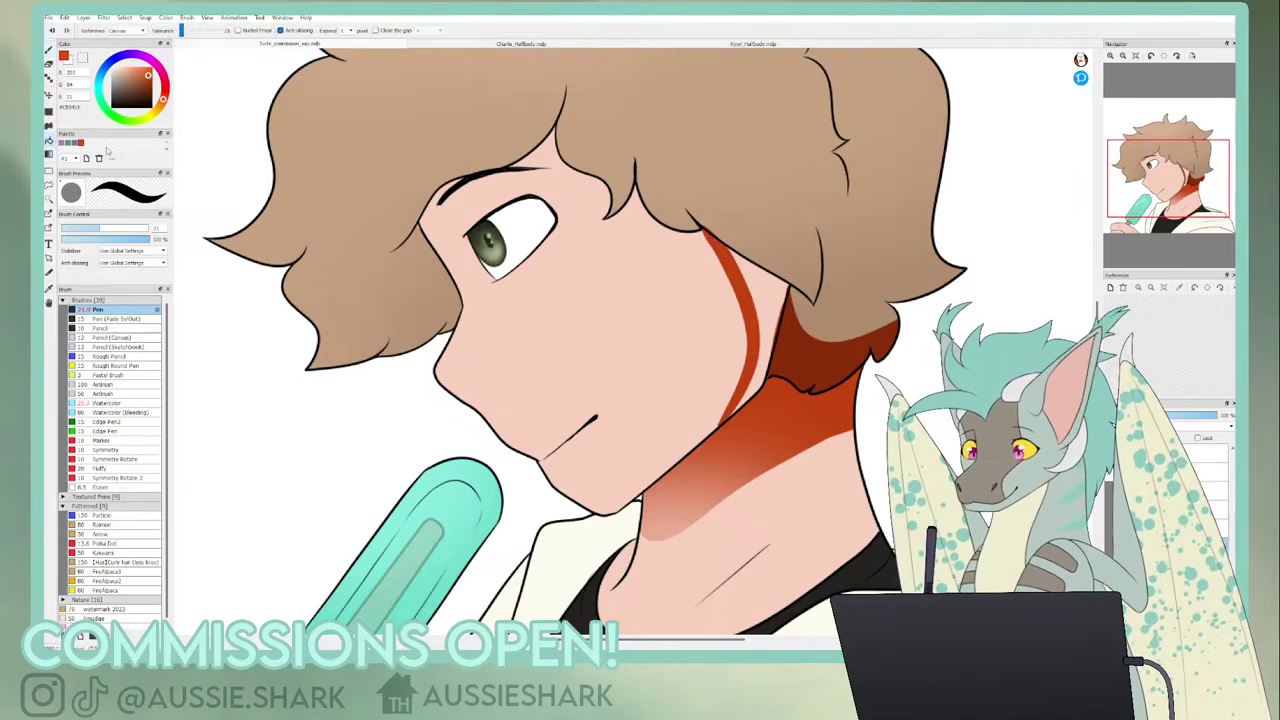
left_click(765, 285)
- Draw shadow edges along the brow and temple beneath the front fringe, and fill the enclosed areas with red-orange
key("b")
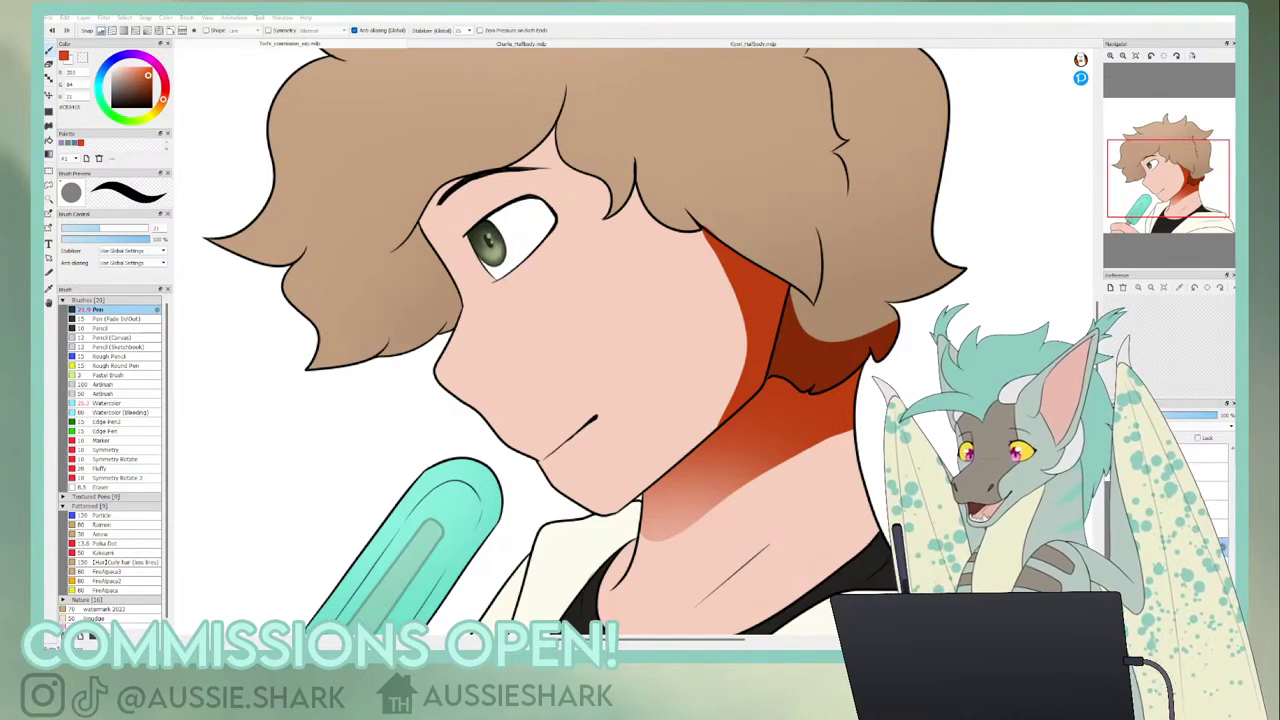
key("alt+Tab")
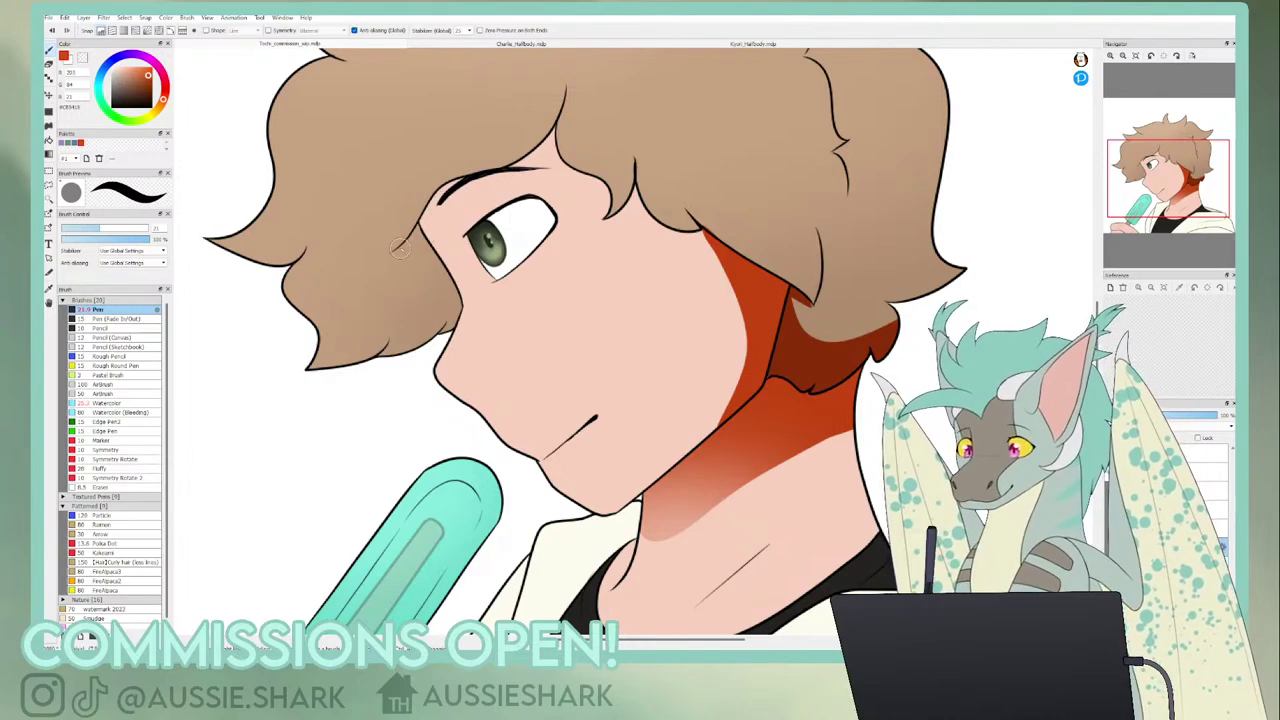
mouse_move(392, 250)
left_mouse_down()
mouse_move(443, 270)
mouse_move(452, 305)
left_mouse_up()
key("ctrl+z")
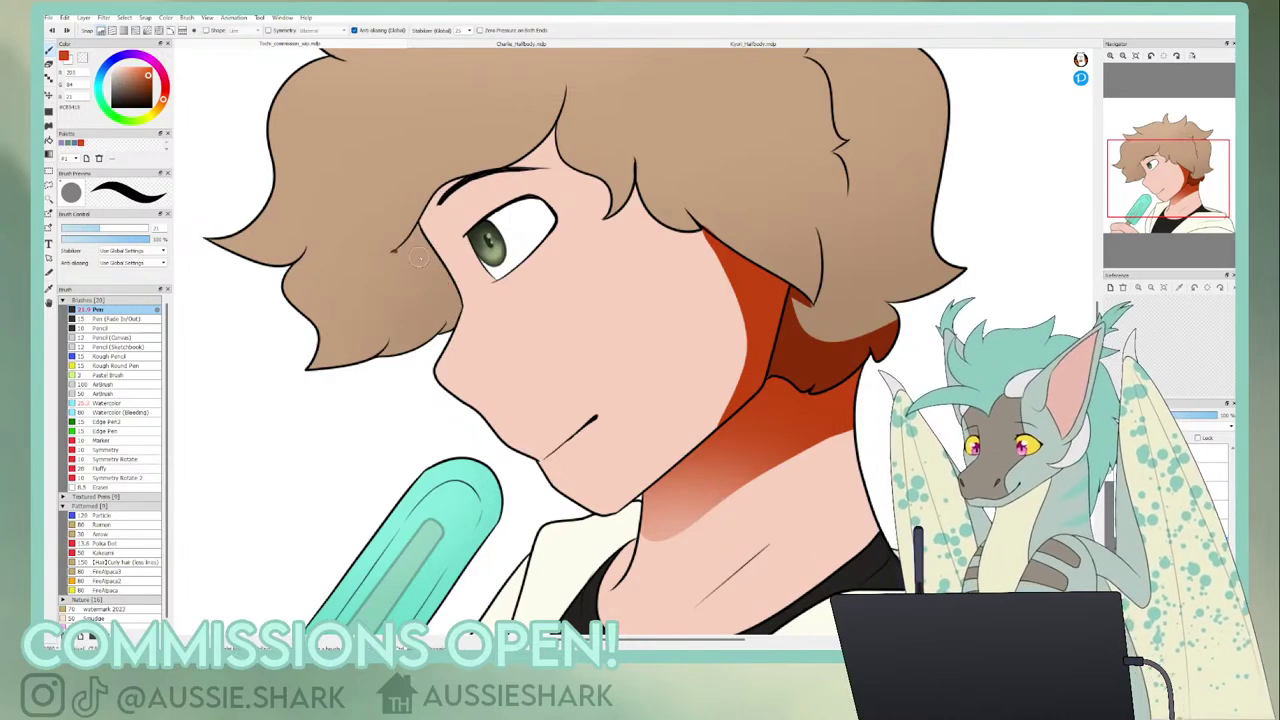
left_click_drag(392, 250, 456, 312)
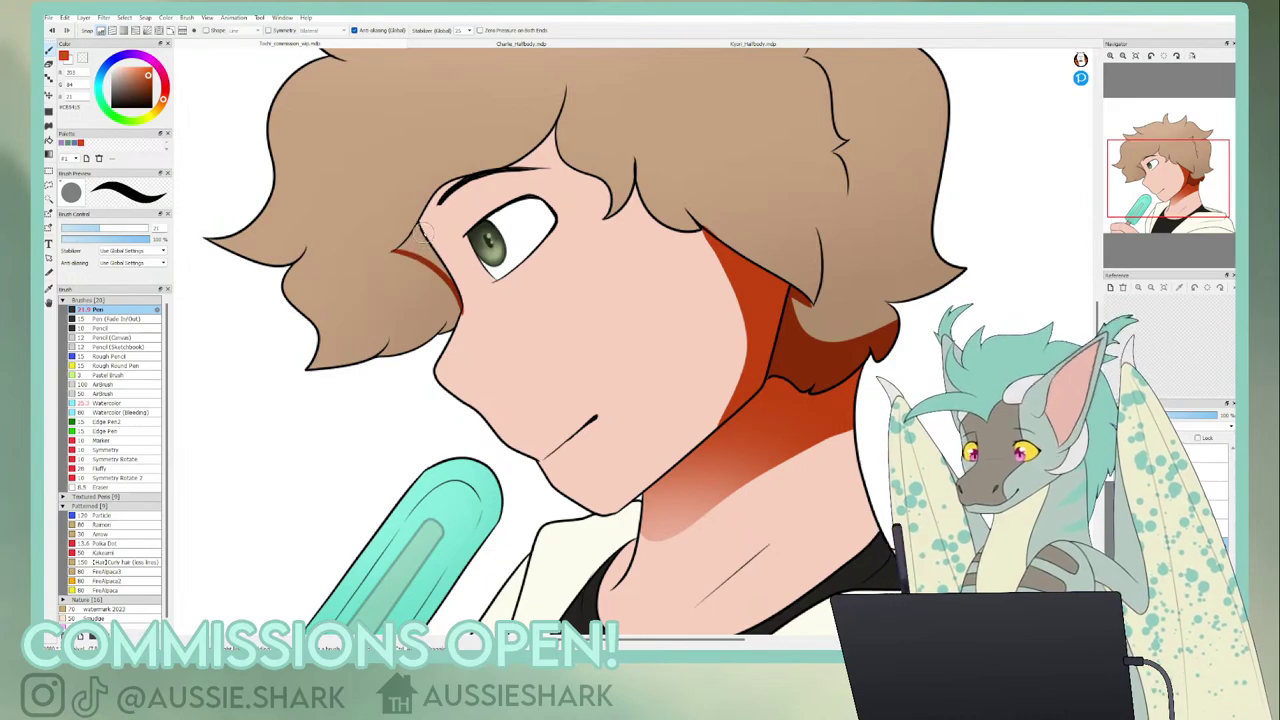
mouse_move(422, 232)
left_mouse_down()
mouse_move(556, 126)
mouse_move(424, 244)
left_mouse_up()
key("ctrl+z")
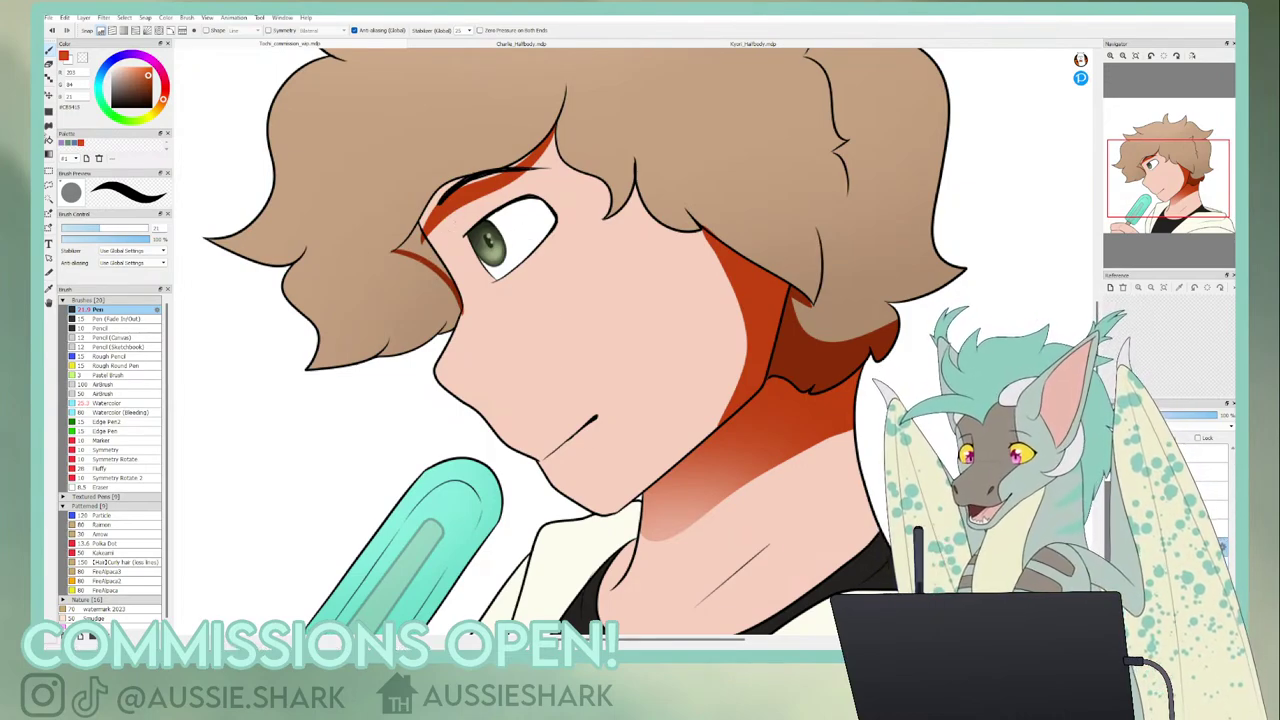
key("g")
left_click(436, 202)
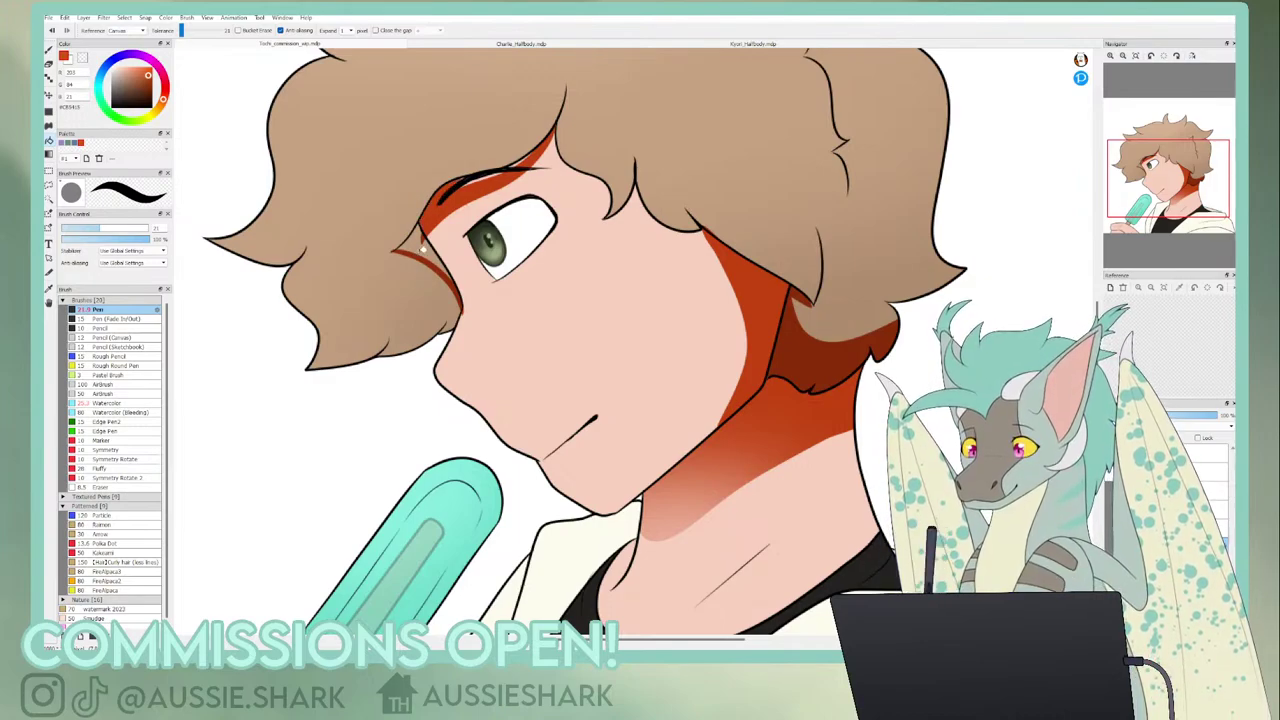
left_click(425, 251)
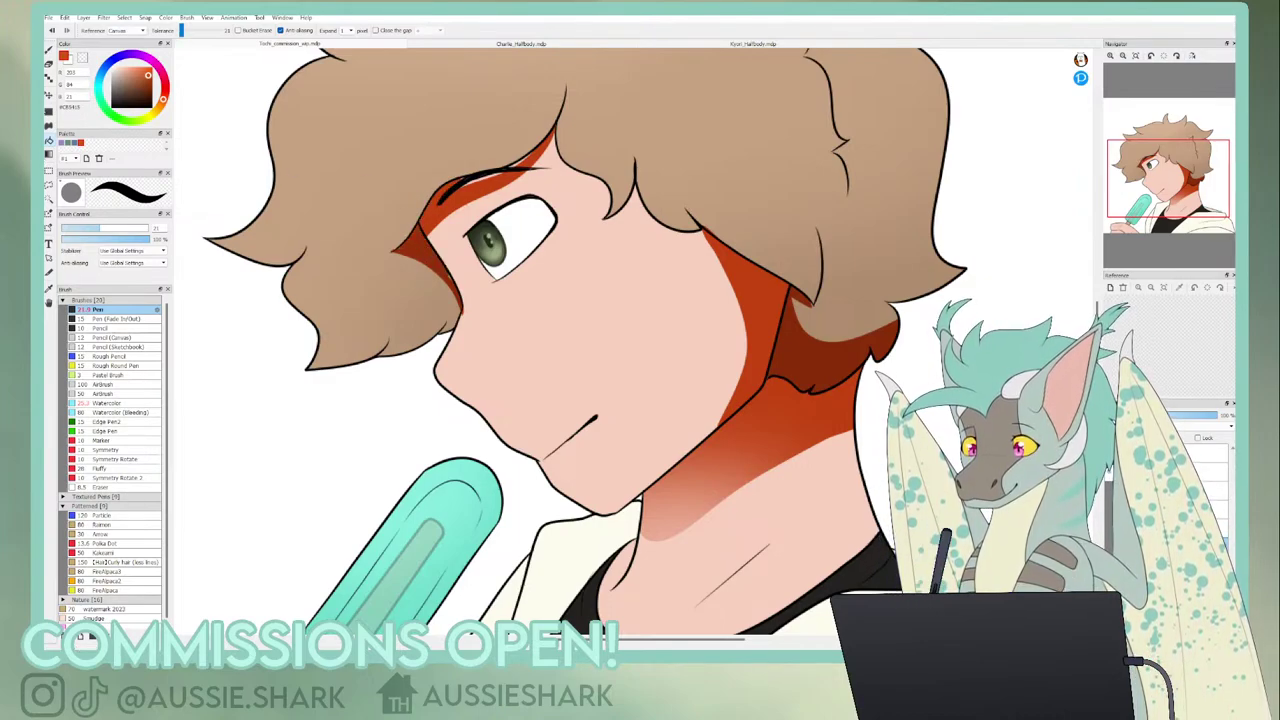
- Paint a red-orange shadow over the inner part of the front hair lock bordering the face
key("p")
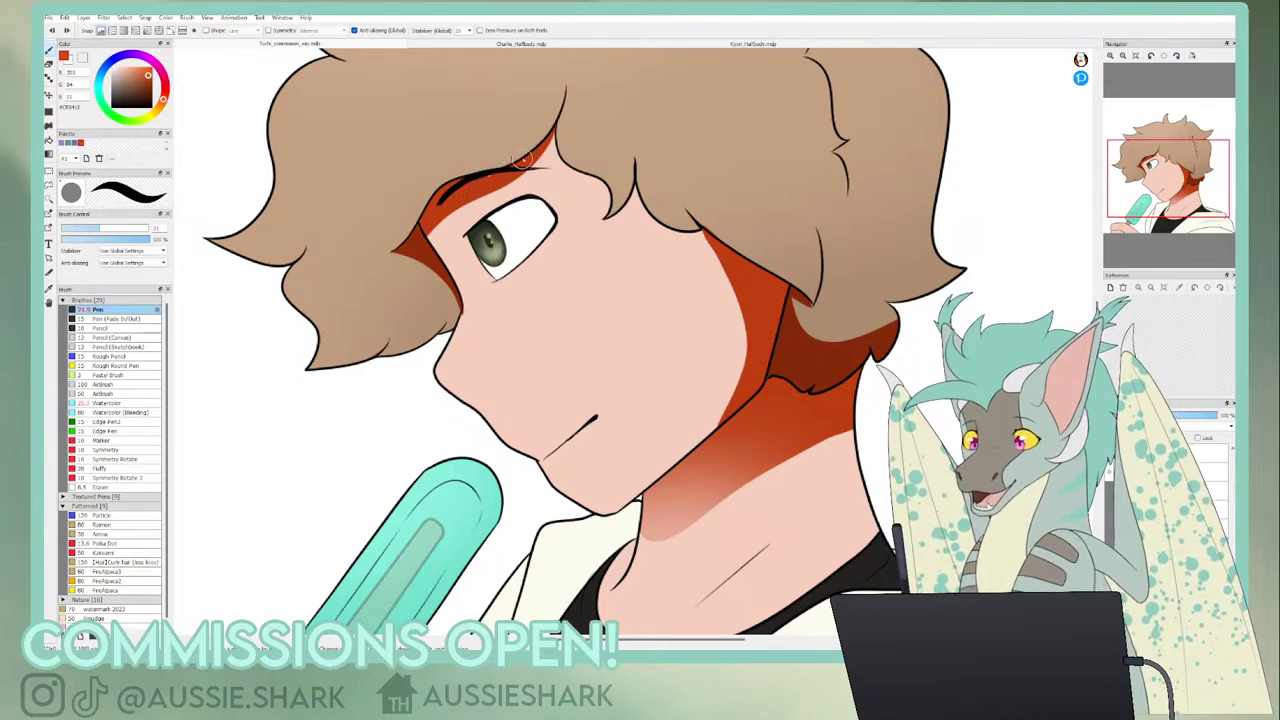
key("c")
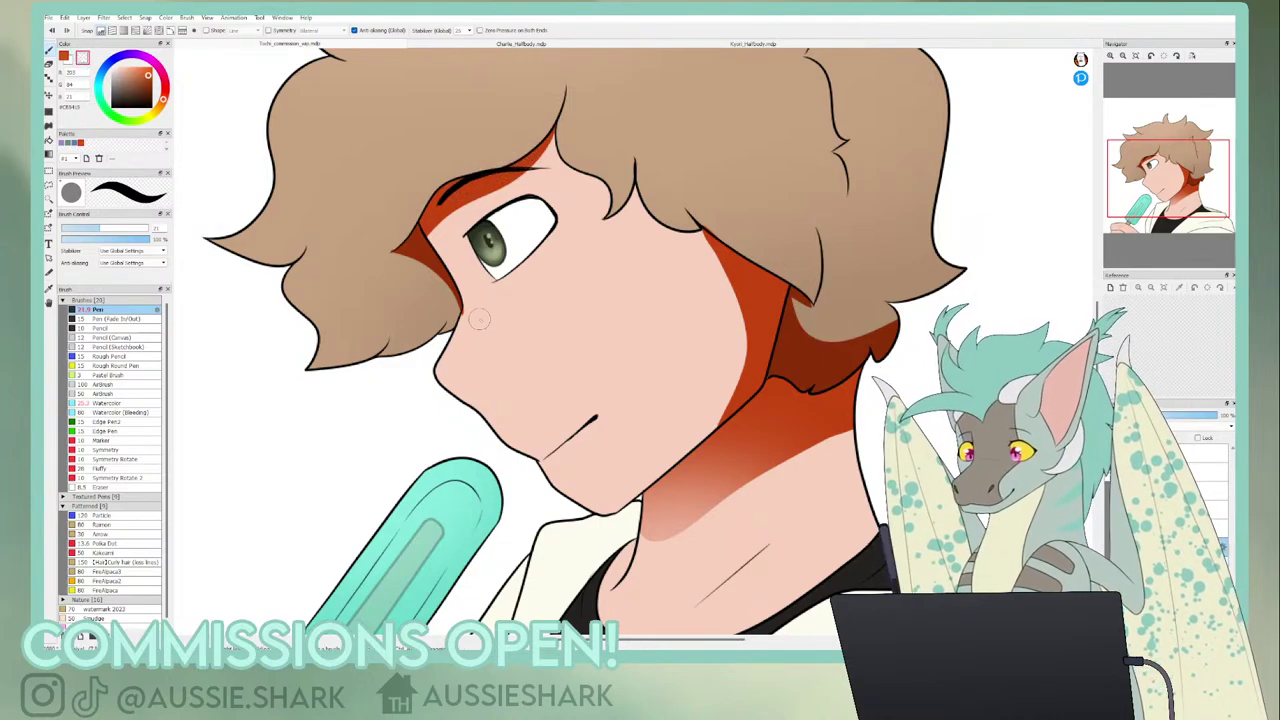
key("c")
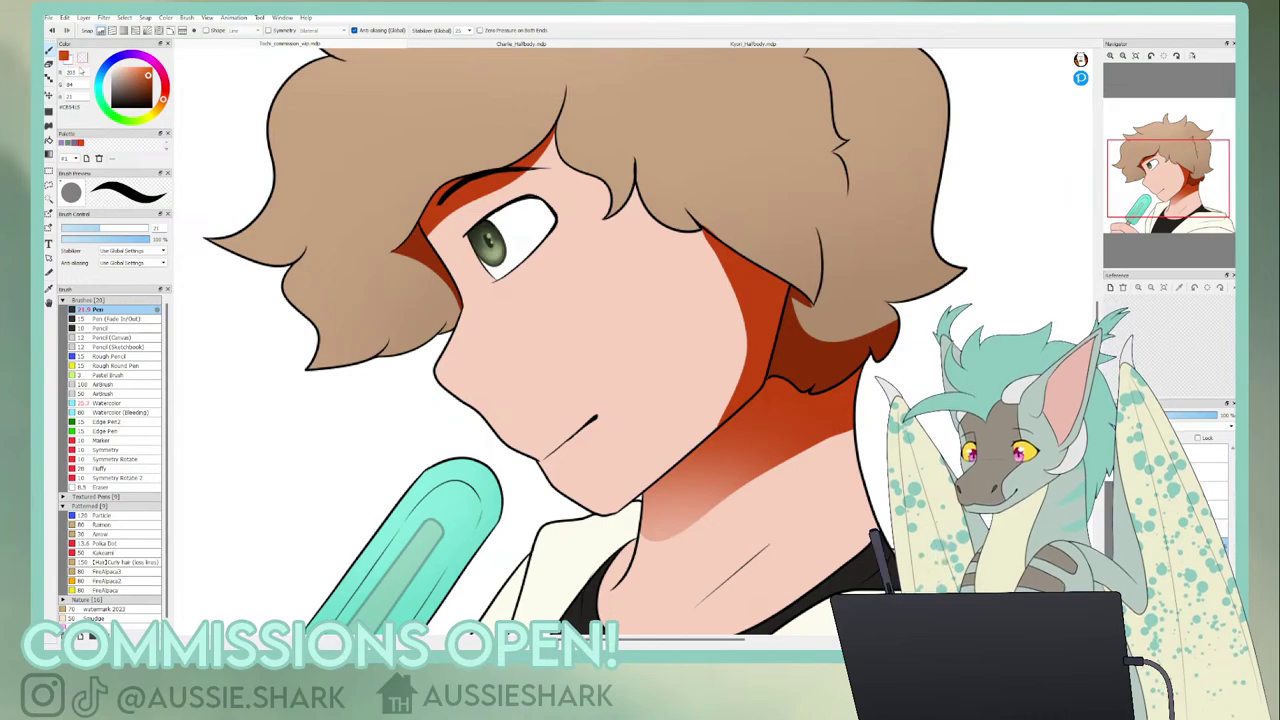
mouse_move(404, 253)
left_mouse_down()
mouse_move(422, 343)
mouse_move(408, 342)
mouse_move(418, 258)
mouse_move(446, 293)
mouse_move(422, 350)
left_mouse_up()
left_click_drag(451, 289, 443, 322)
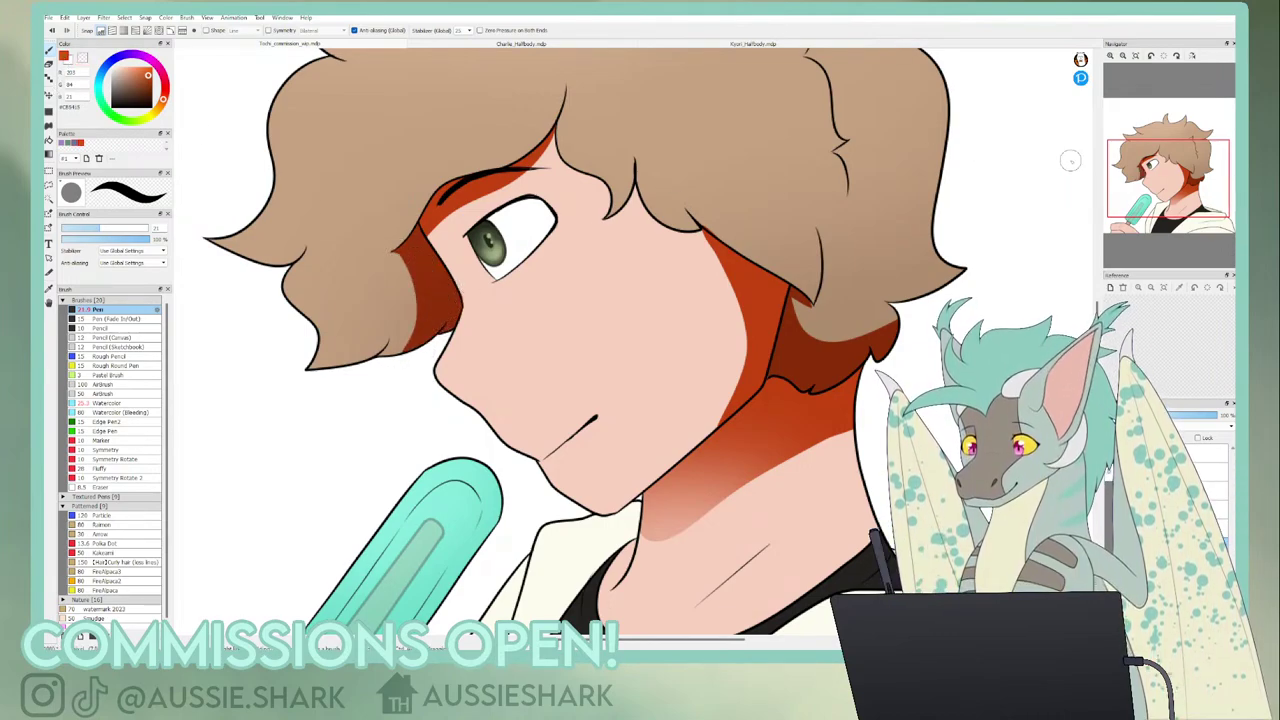
- Paint small red-orange shadows under the fringe notch on the forehead and beside the creases in the back hair
left_click_drag(1179, 177, 1169, 162)
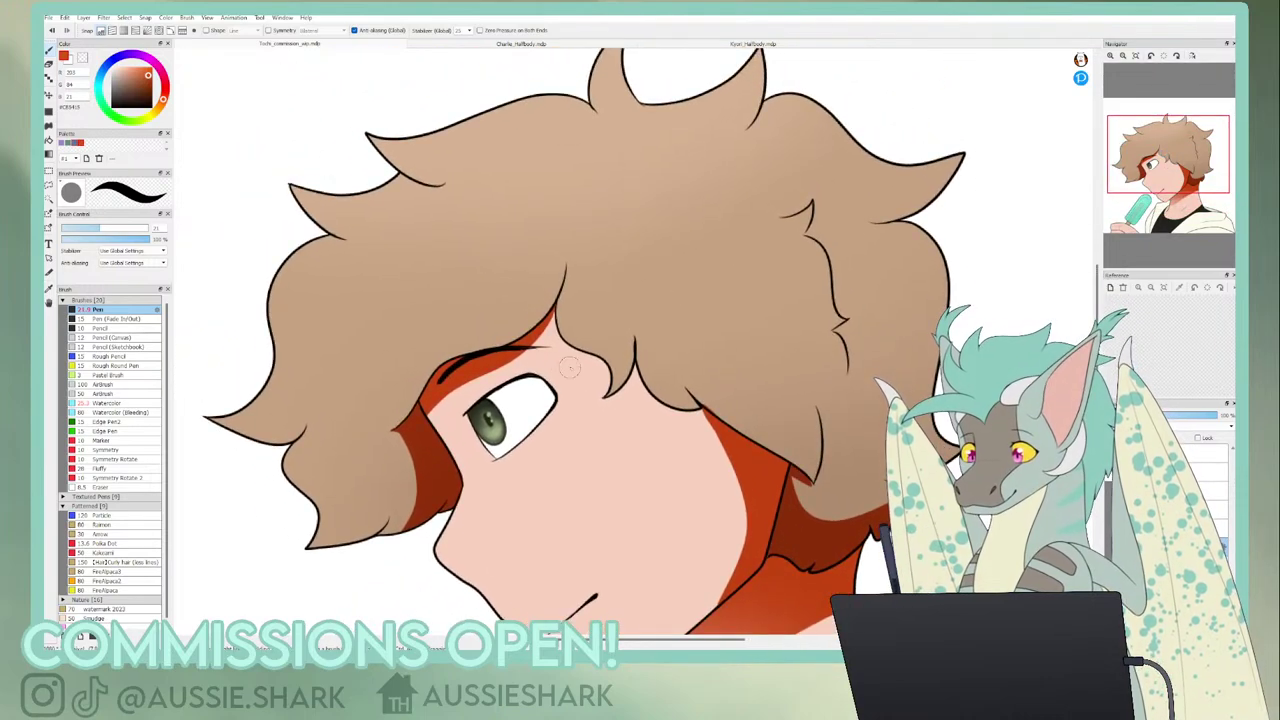
mouse_move(635, 380)
left_mouse_down()
mouse_move(610, 406)
mouse_move(634, 376)
mouse_move(618, 398)
mouse_move(624, 388)
left_mouse_up()
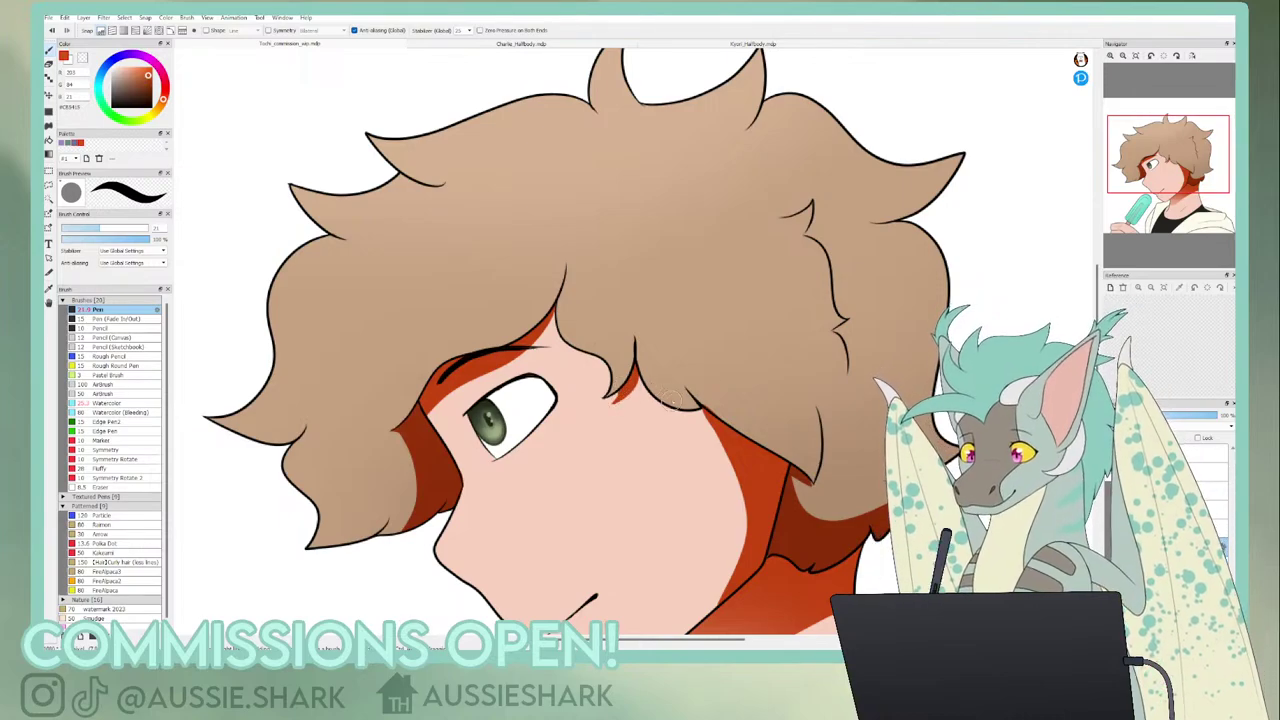
left_click(1133, 56)
left_click(1110, 56)
left_click(1110, 56)
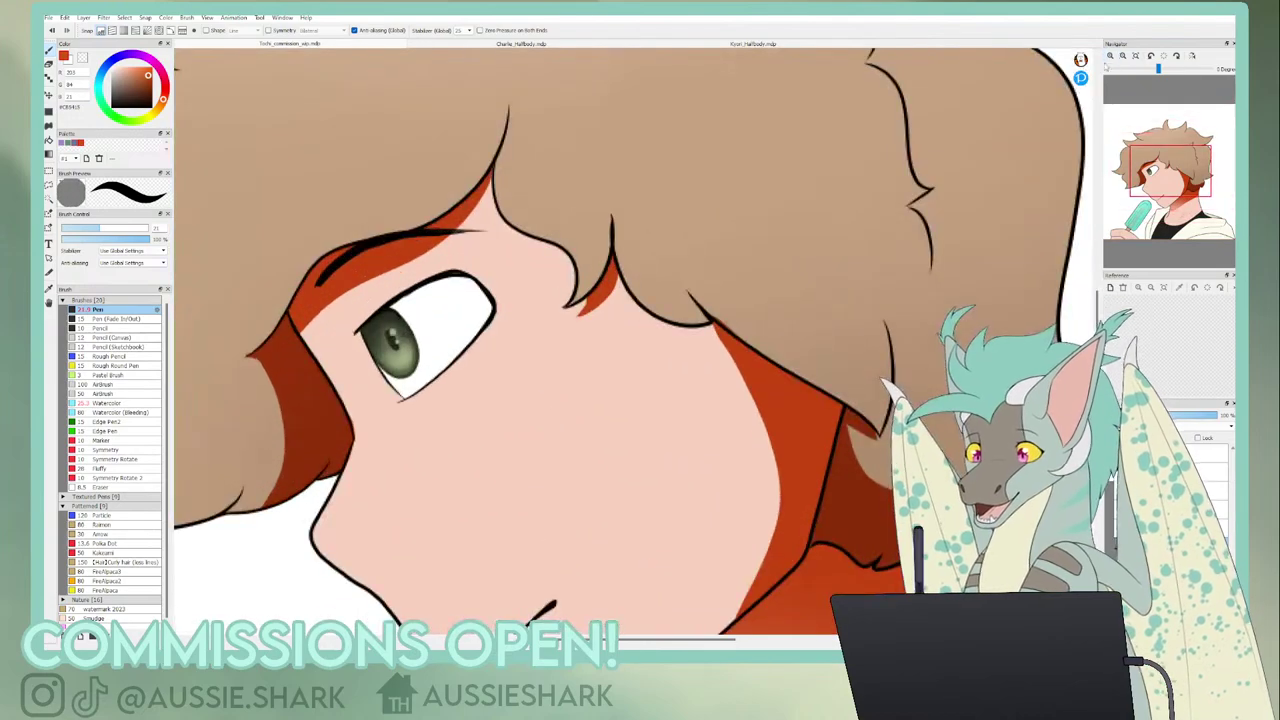
left_click_drag(1126, 208, 1186, 152)
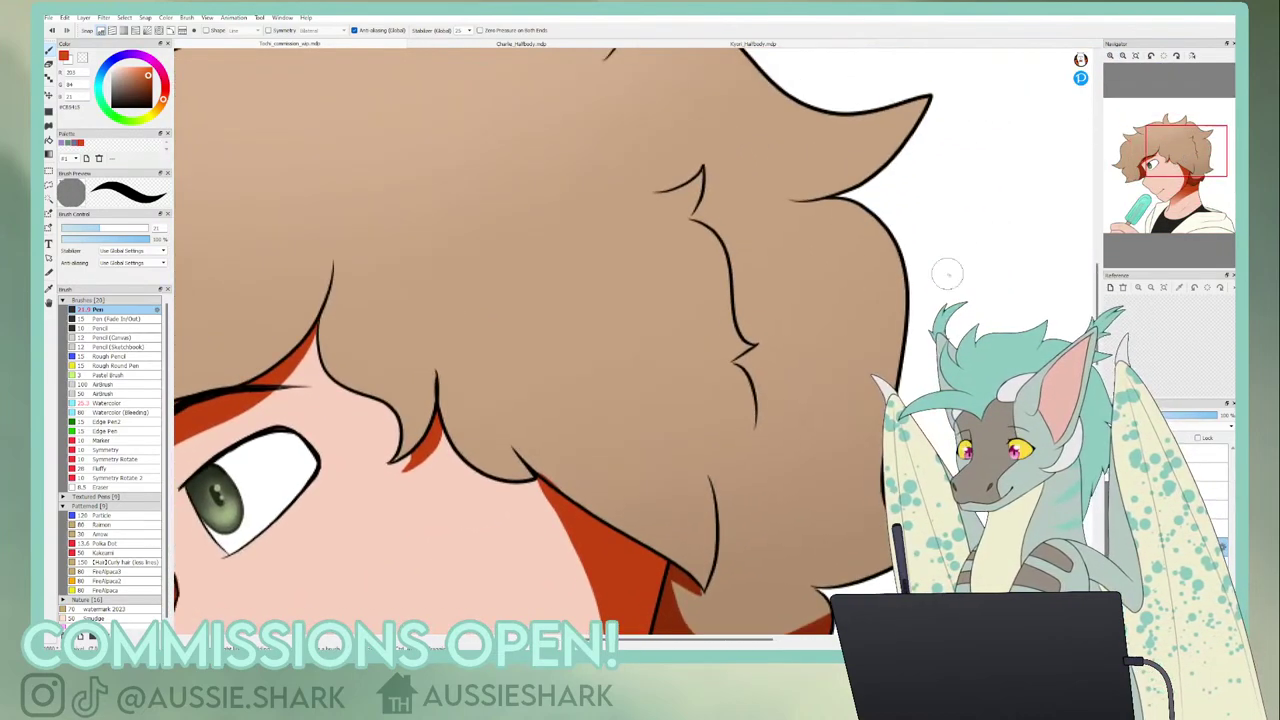
mouse_move(736, 362)
left_mouse_down()
mouse_move(757, 396)
mouse_move(746, 366)
left_mouse_up()
key("ctrl+z")
left_click_drag(700, 207, 702, 212)
- Soften the shadows on the front lock, lower hair and cheek using the soft eraser at size 150
left_click(1138, 56)
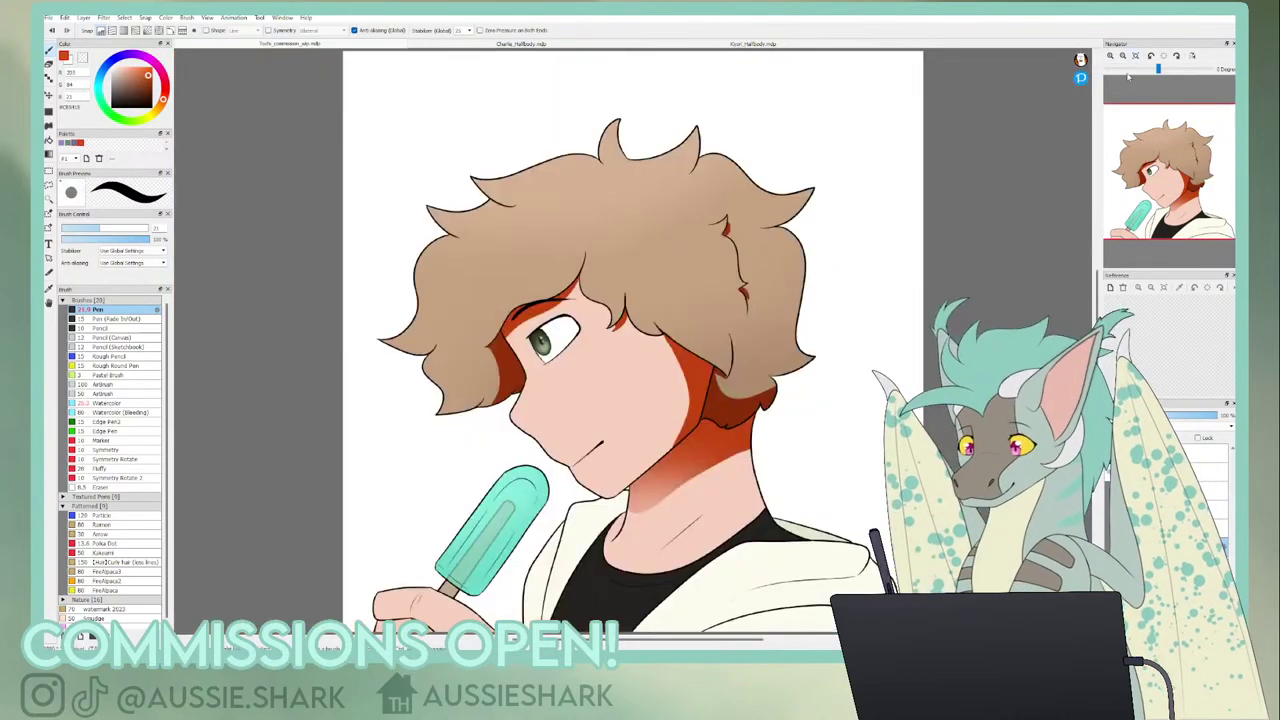
left_click(1110, 56)
left_click(1110, 56)
left_click(48, 65)
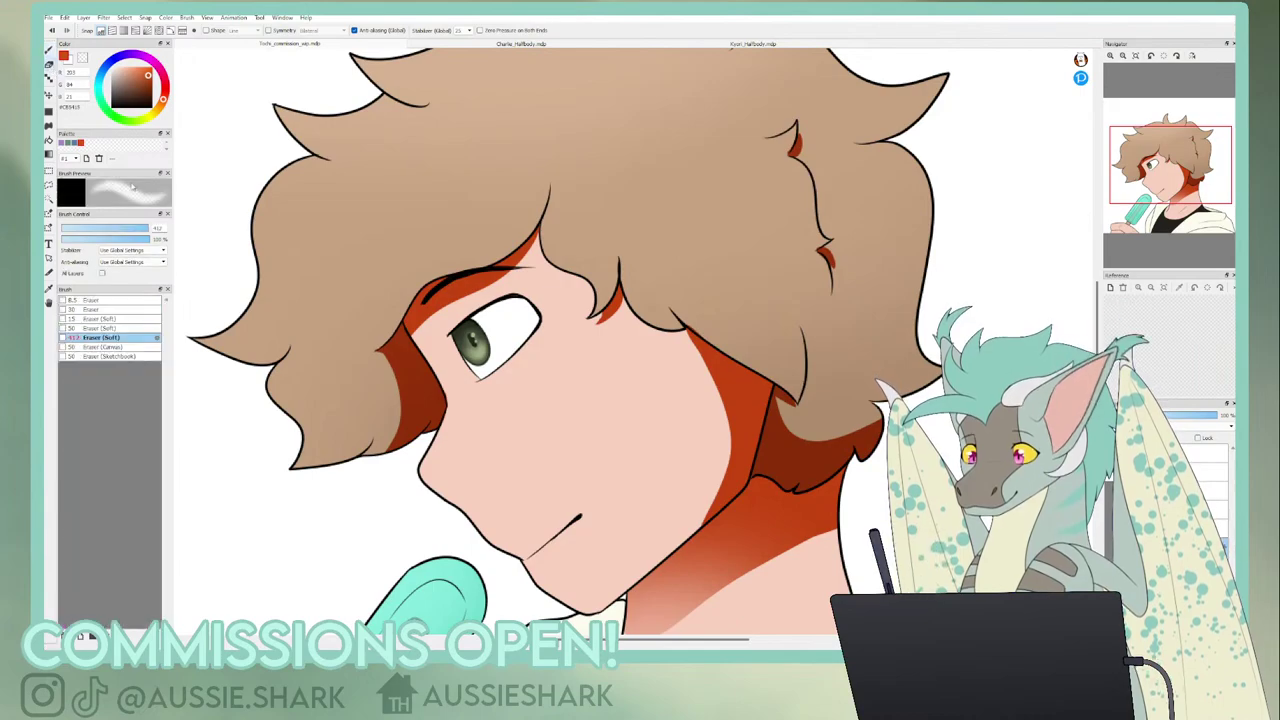
left_click(124, 229)
left_click_drag(389, 393, 347, 462)
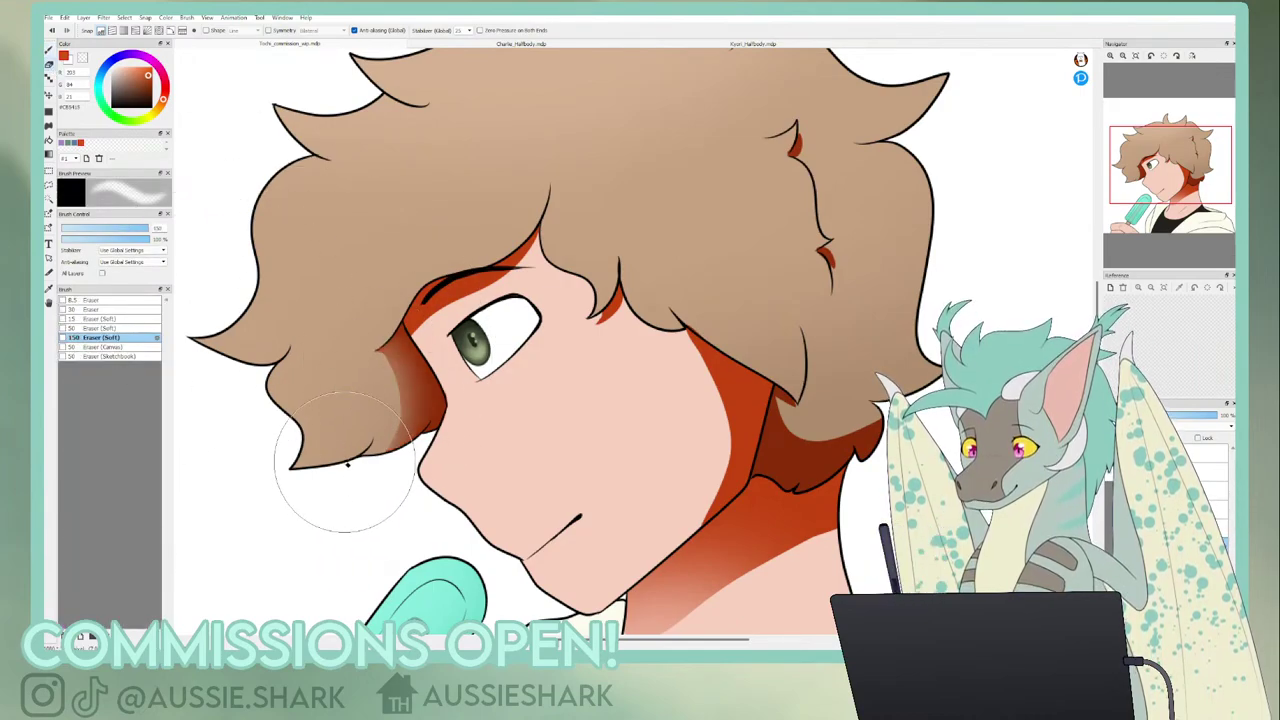
left_click_drag(797, 370, 860, 398)
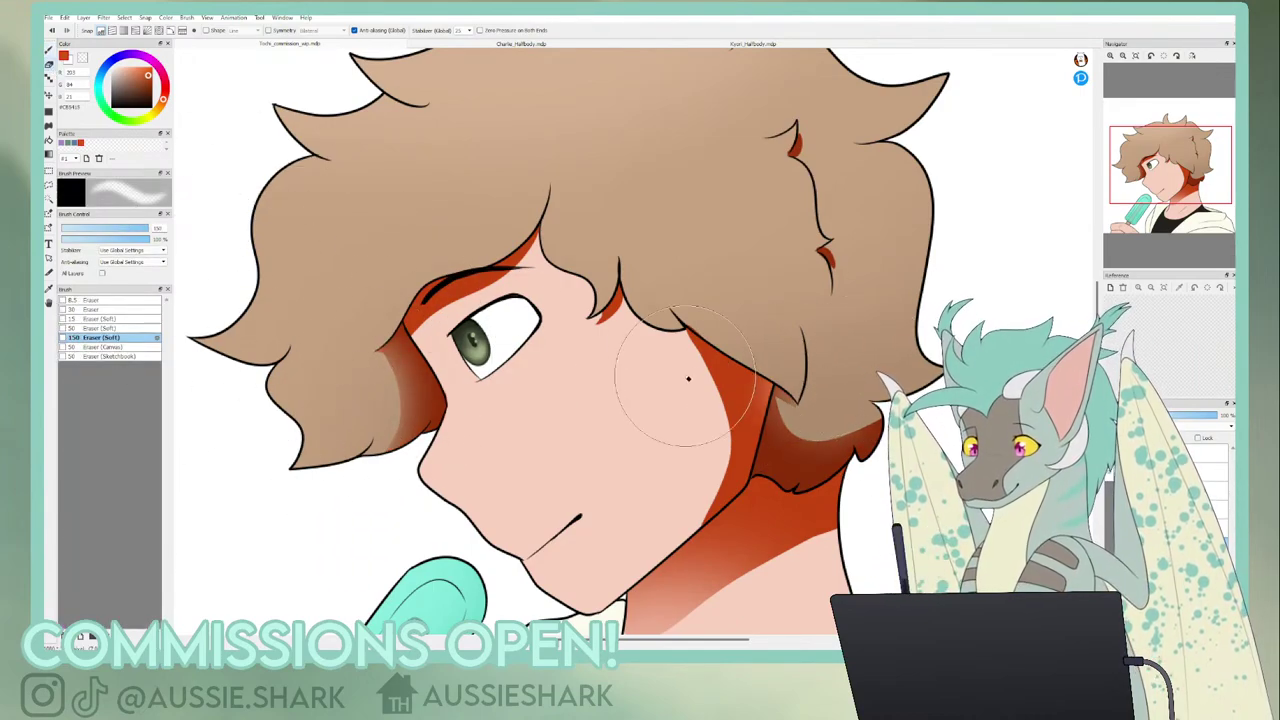
mouse_move(689, 377)
left_mouse_down()
mouse_move(684, 351)
mouse_move(671, 545)
left_mouse_up()
- Paint red-orange shadows behind the neck over the hood, the shirt's shoulder and the jacket's upper edge
key("p")
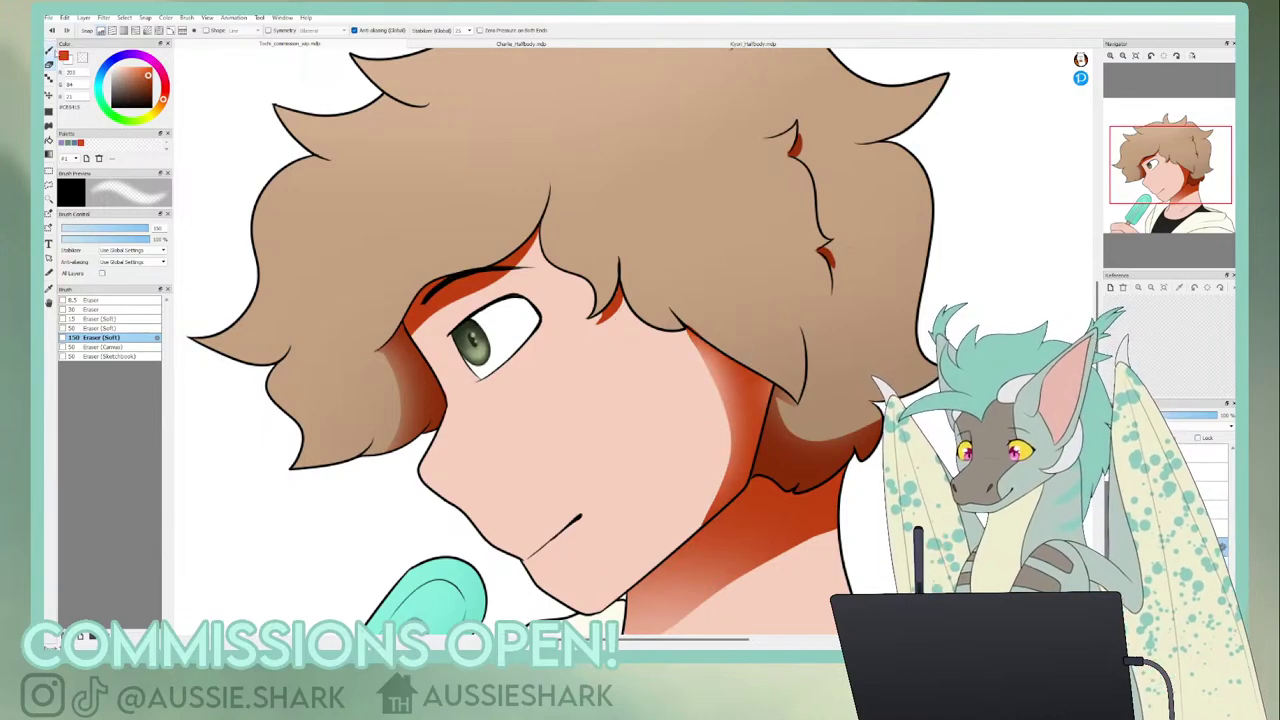
scroll(910, 230, "down", 10)
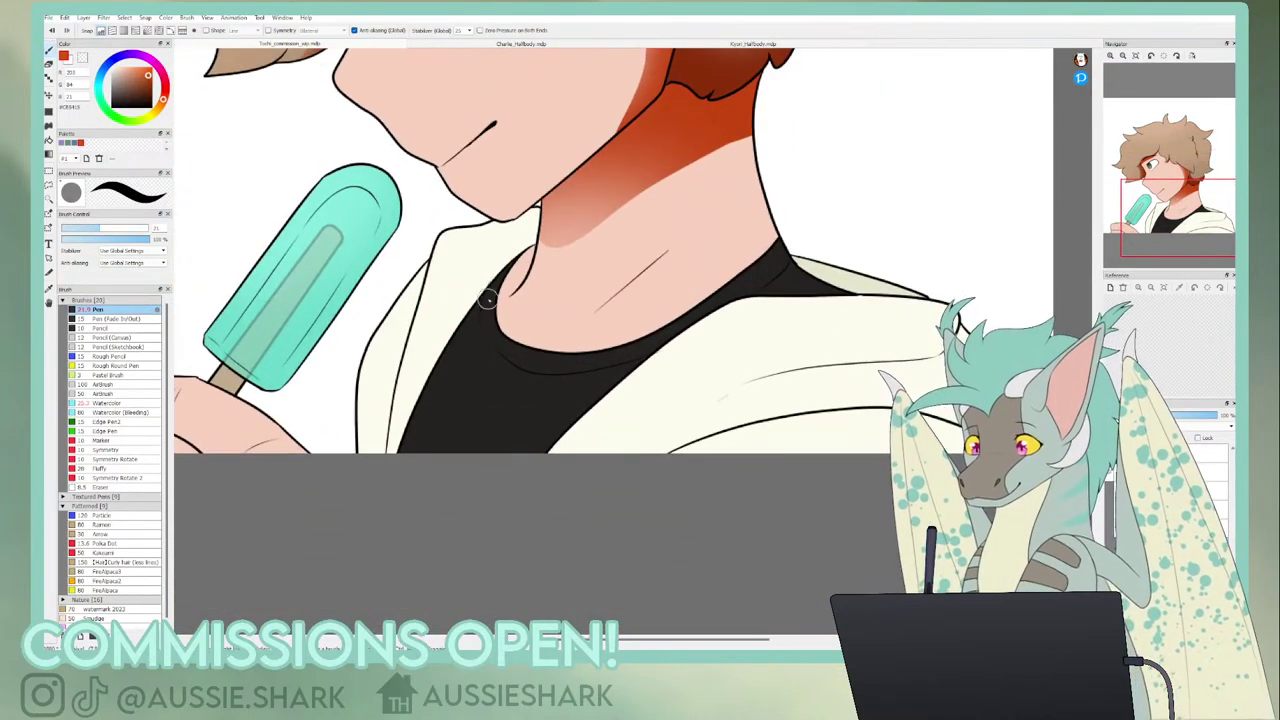
mouse_move(800, 262)
left_mouse_down()
mouse_move(869, 288)
mouse_move(931, 289)
mouse_move(871, 292)
left_mouse_up()
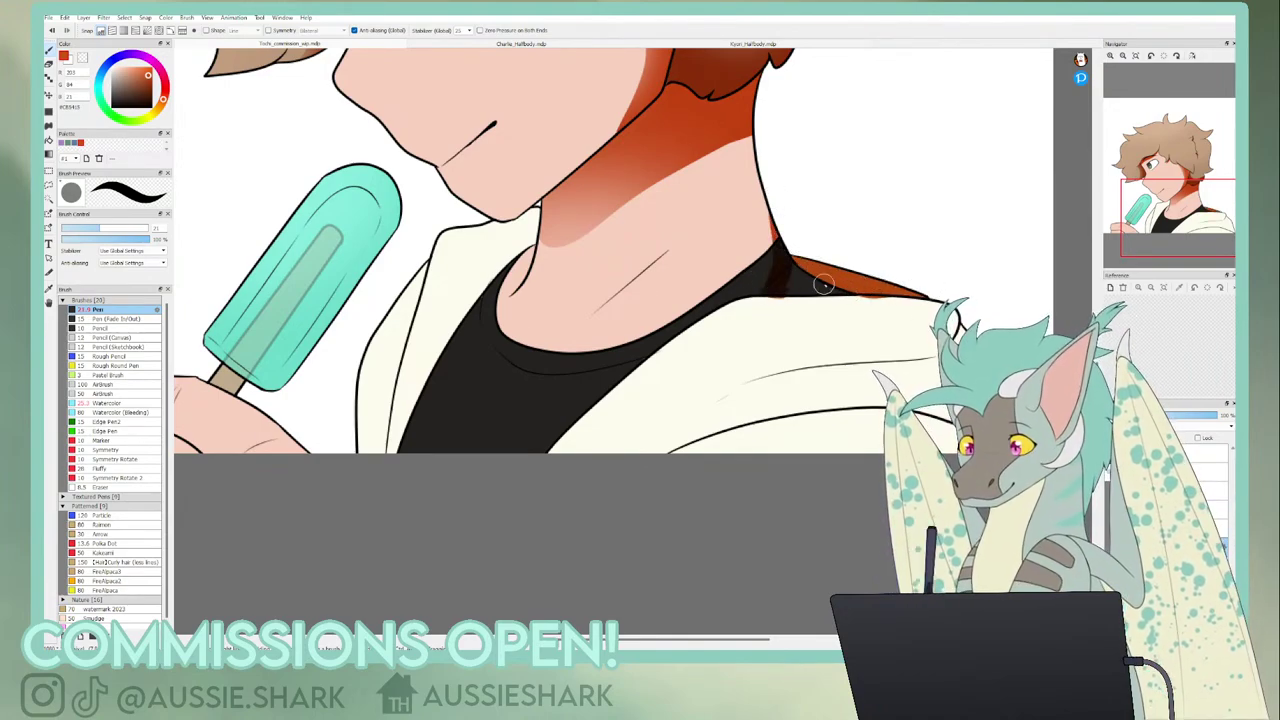
mouse_move(770, 290)
left_mouse_down()
mouse_move(905, 308)
mouse_move(920, 360)
left_mouse_up()
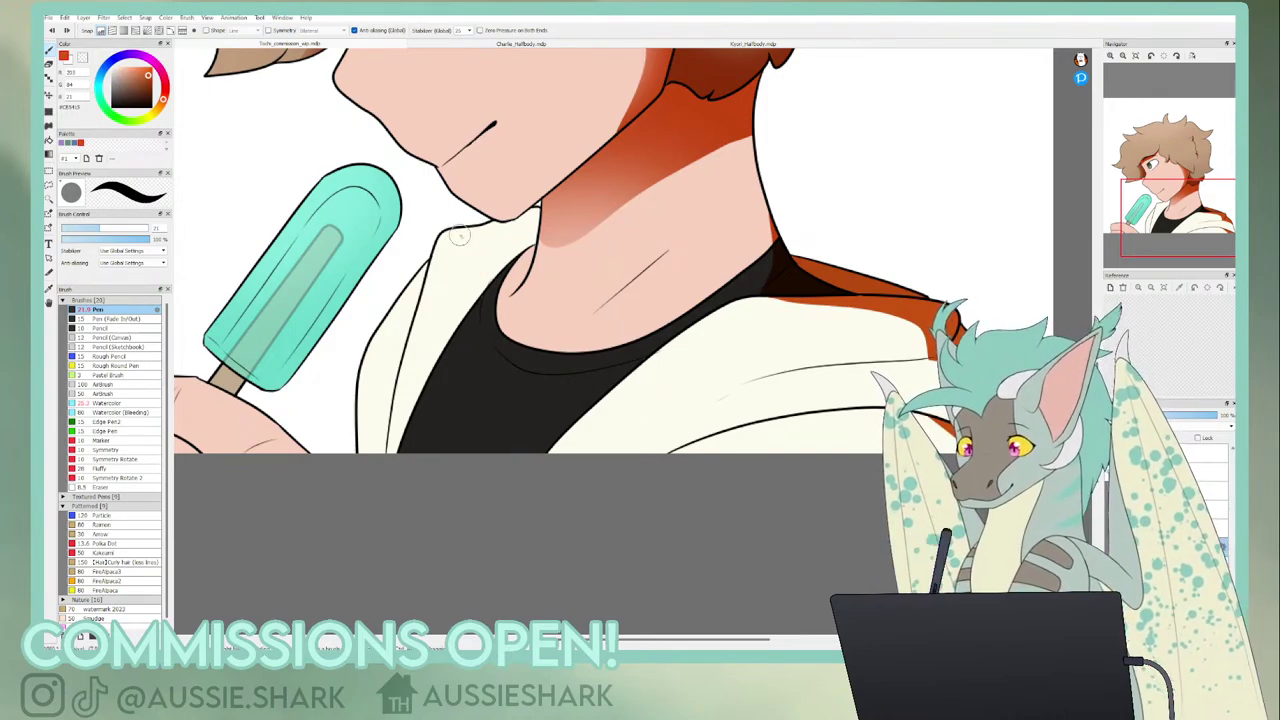
- Paint a red-orange shadow on the front side of the hood beneath the chin and on the adjoining neck edge
mouse_move(480, 290)
left_mouse_down()
mouse_move(522, 278)
mouse_move(492, 271)
mouse_move(487, 285)
mouse_move(507, 232)
mouse_move(489, 232)
mouse_move(532, 210)
mouse_move(513, 226)
mouse_move(523, 217)
mouse_move(488, 222)
mouse_move(513, 228)
mouse_move(500, 226)
mouse_move(533, 205)
mouse_move(504, 237)
mouse_move(530, 210)
mouse_move(522, 271)
left_mouse_up()
key("ctrl+z")
mouse_move(530, 215)
left_mouse_down()
mouse_move(518, 256)
mouse_move(508, 262)
mouse_move(494, 239)
left_mouse_up()
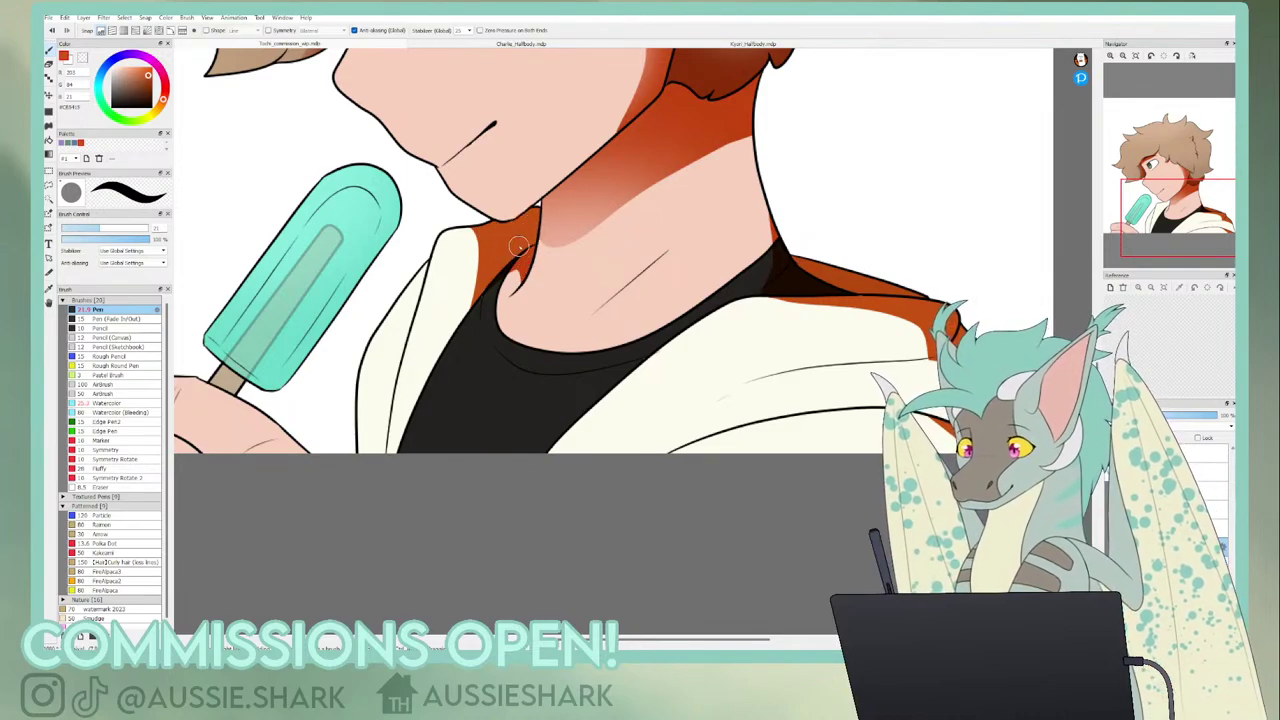
- Add a thin tapered red-orange shadow along the collarbone line and trim its edge with transparent colour
left_click_drag(598, 308, 666, 250)
key("ctrl+z")
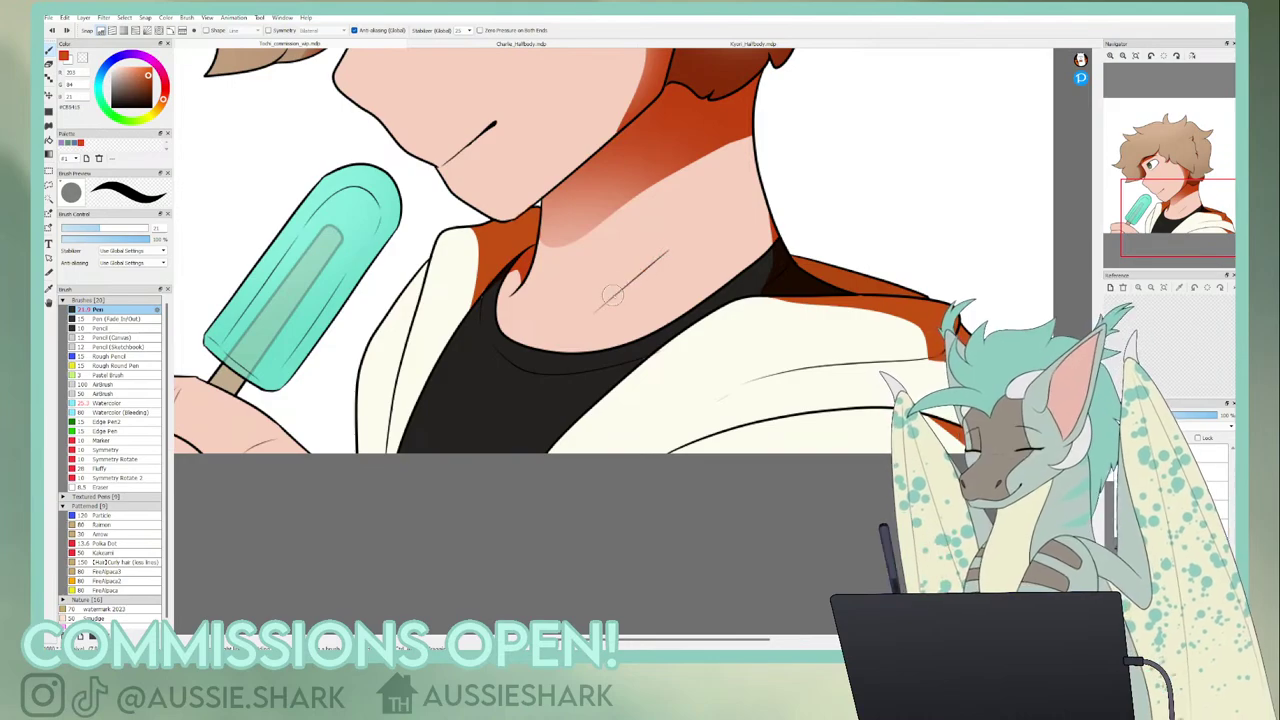
left_click_drag(617, 292, 674, 250)
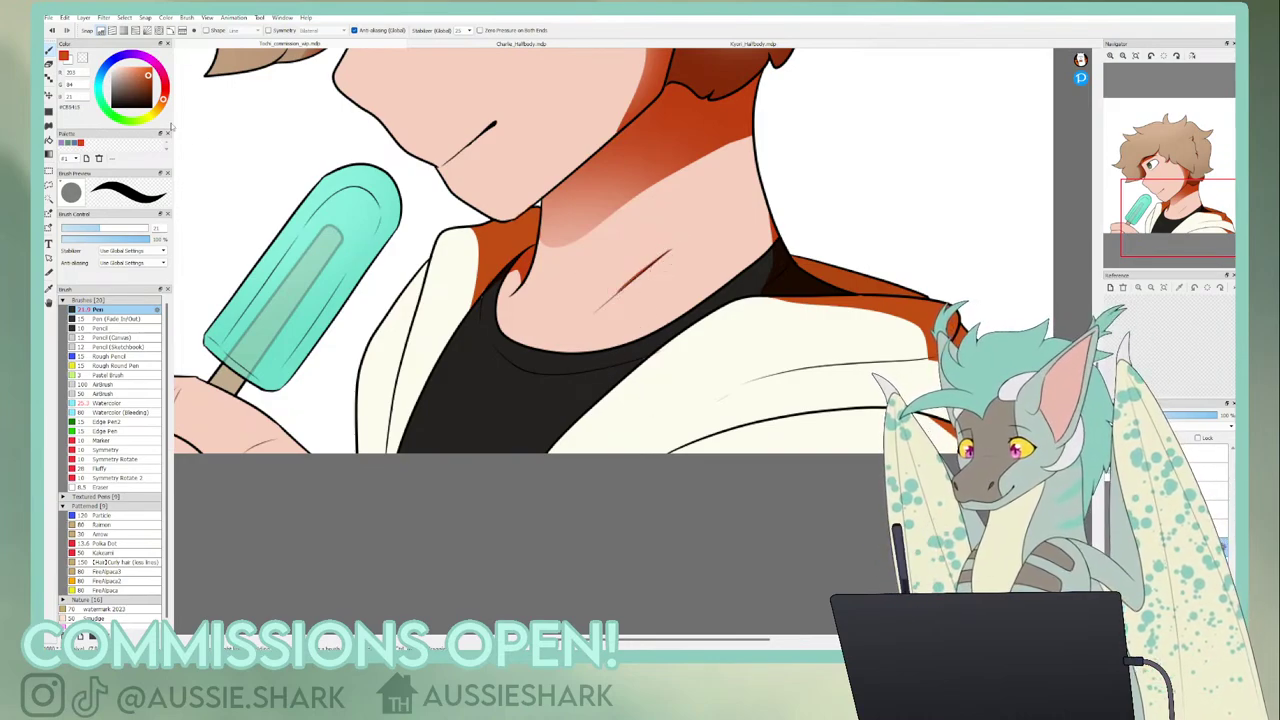
left_click(83, 57)
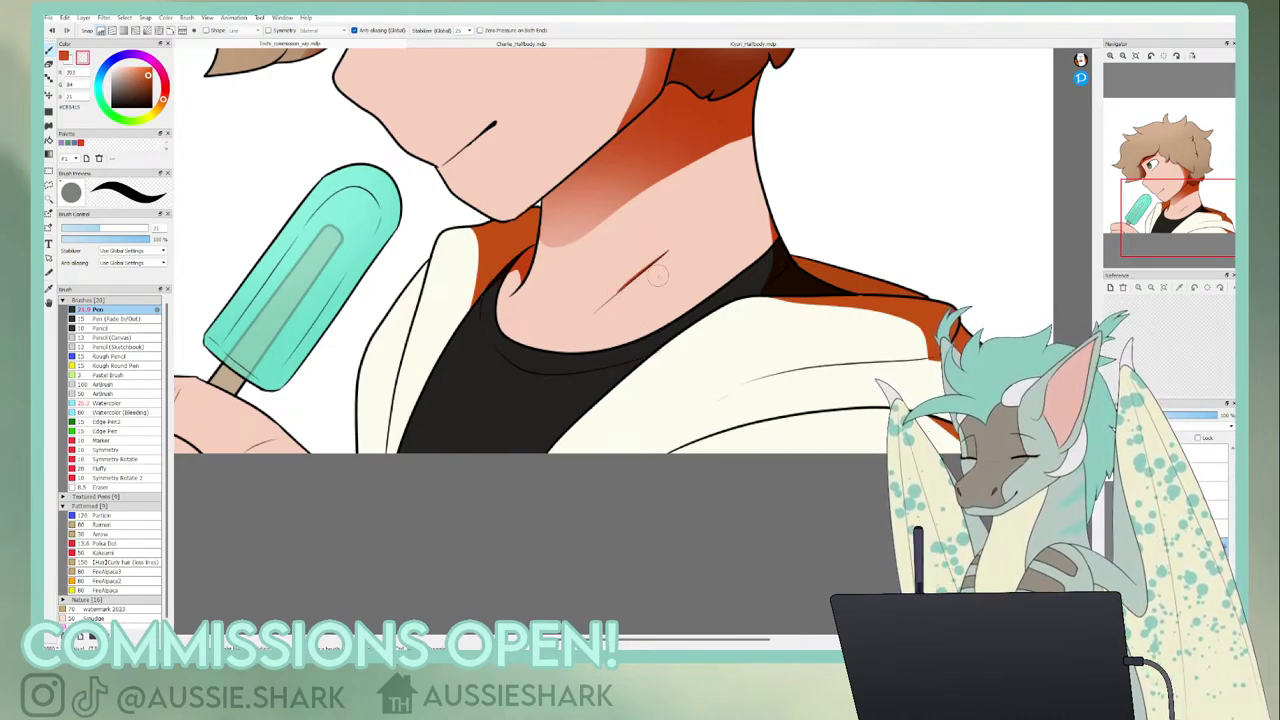
- Extend the red-orange shadow down the front jacket opening and onto the adjacent shirt and collar
left_click(66, 58)
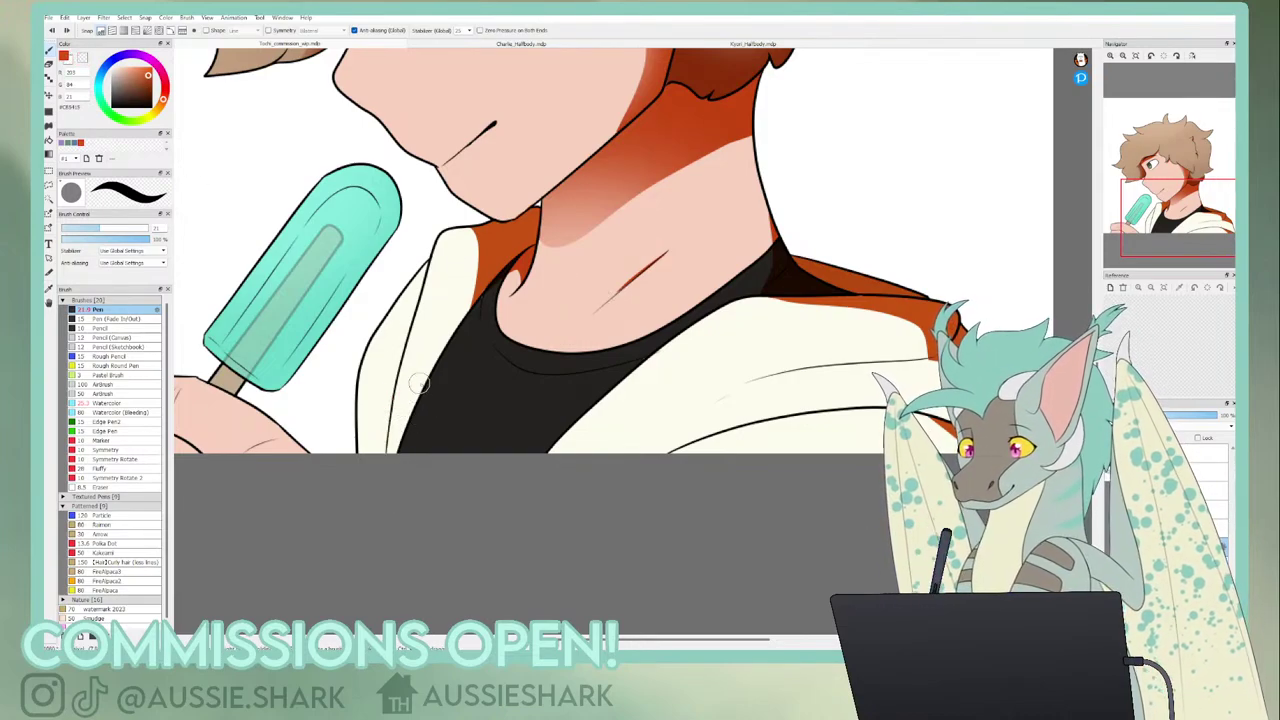
left_click_drag(480, 262, 462, 306)
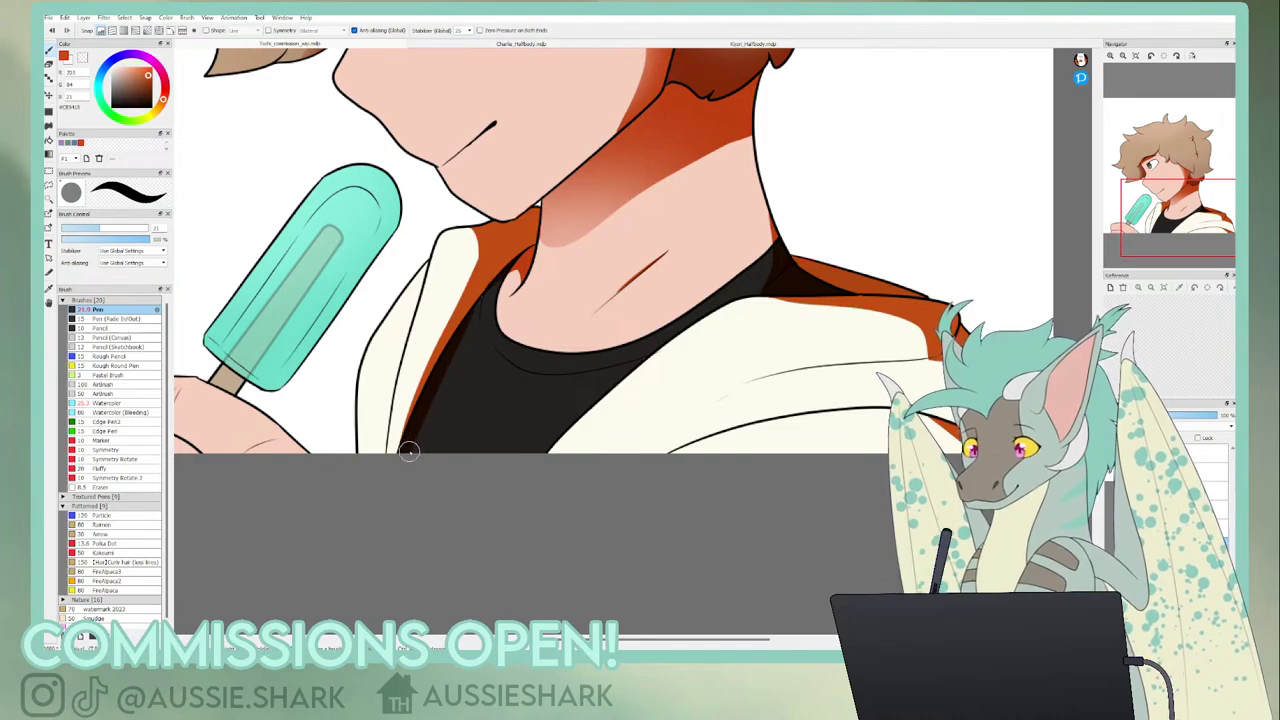
left_click_drag(466, 338, 515, 280)
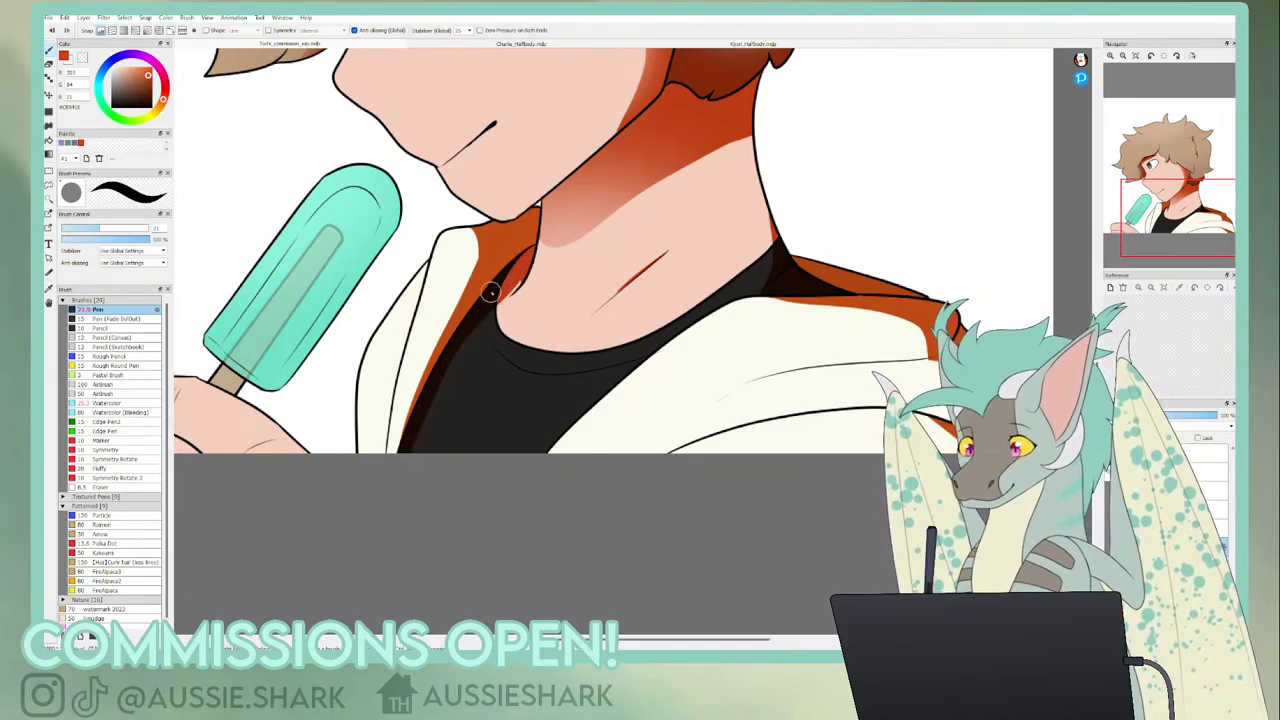
- Paint red-orange shadows on the underside and back of the hand and on the exposed popsicle stick
left_click_drag(591, 349, 801, 363)
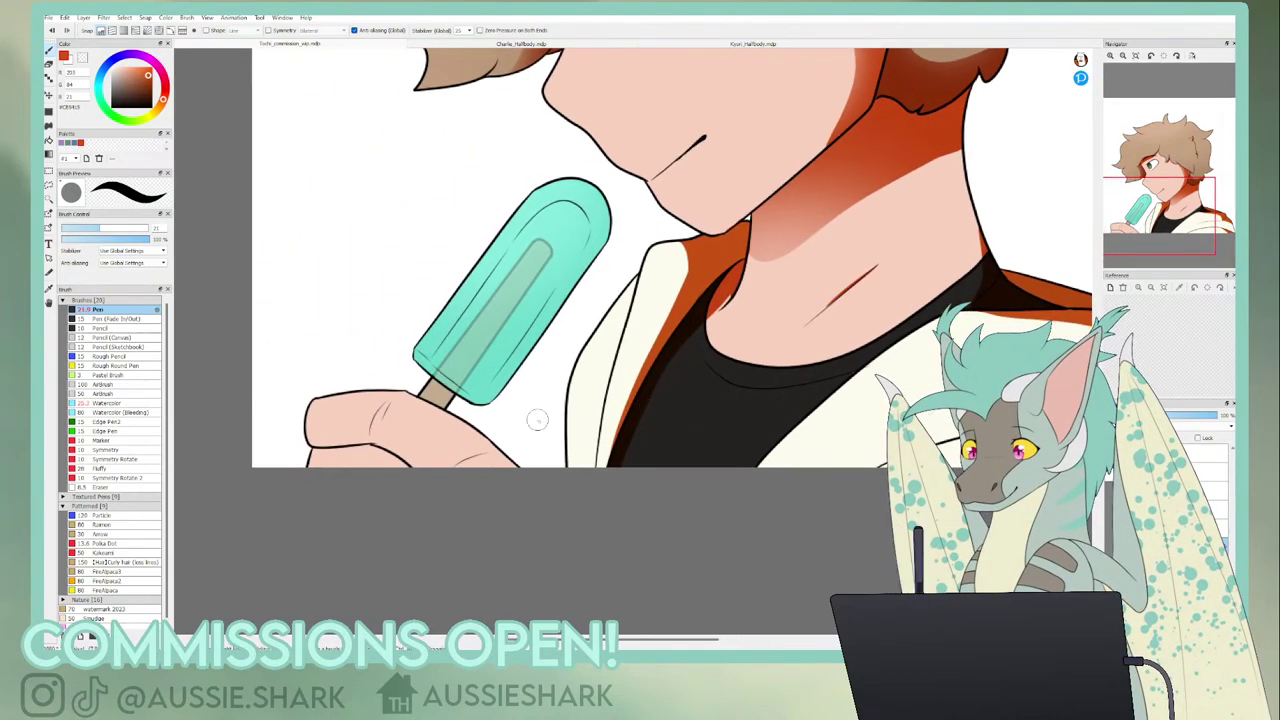
mouse_move(364, 446)
left_mouse_down()
mouse_move(419, 484)
mouse_move(367, 443)
mouse_move(408, 466)
left_mouse_up()
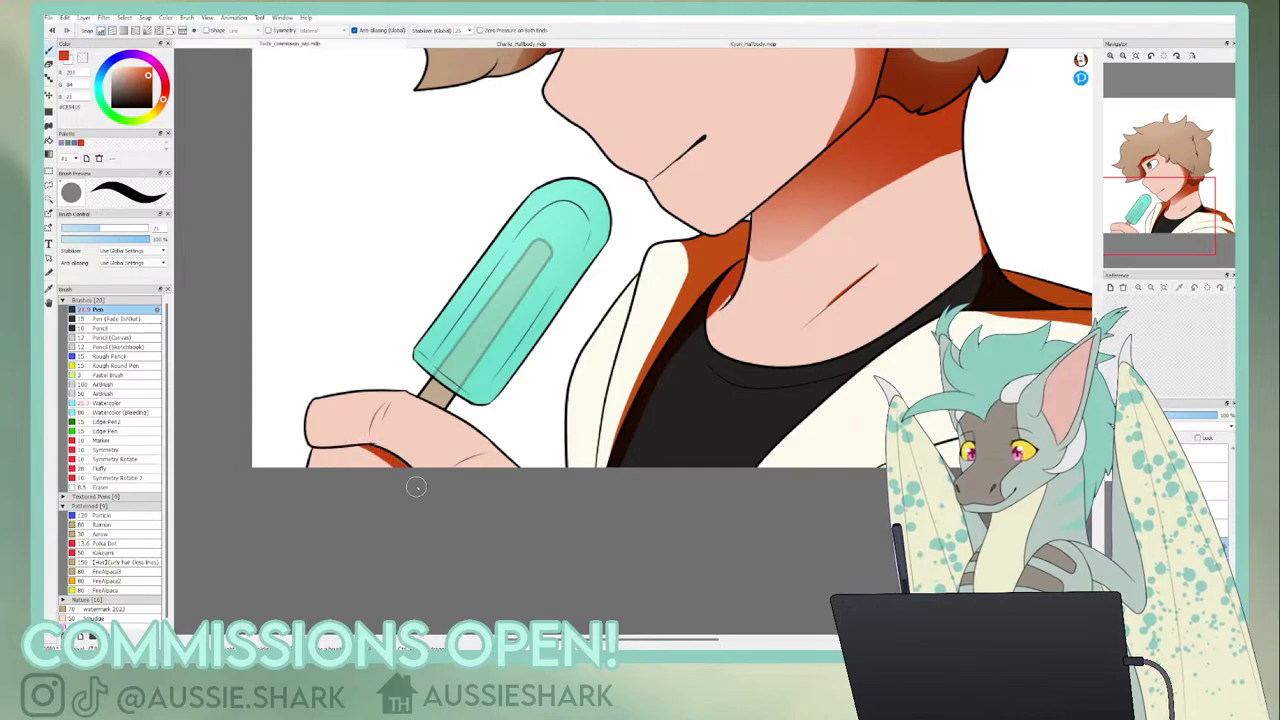
left_click_drag(452, 412, 494, 432)
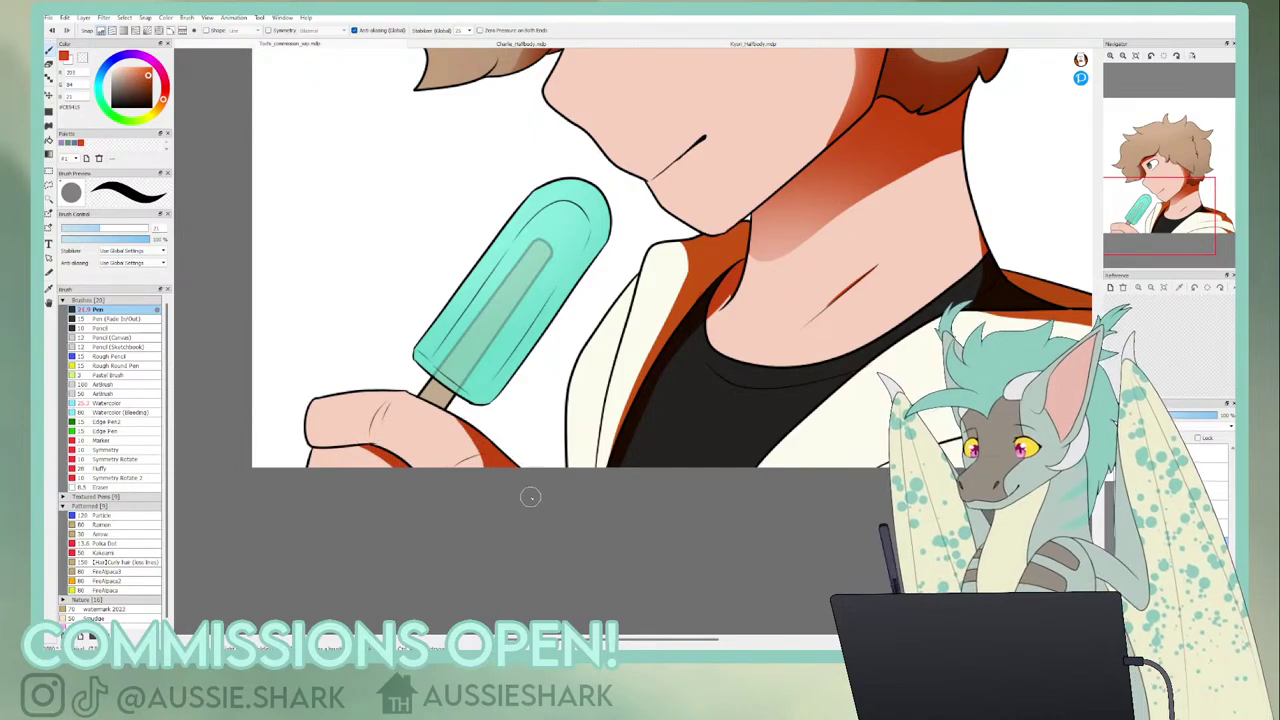
left_click_drag(371, 448, 399, 491)
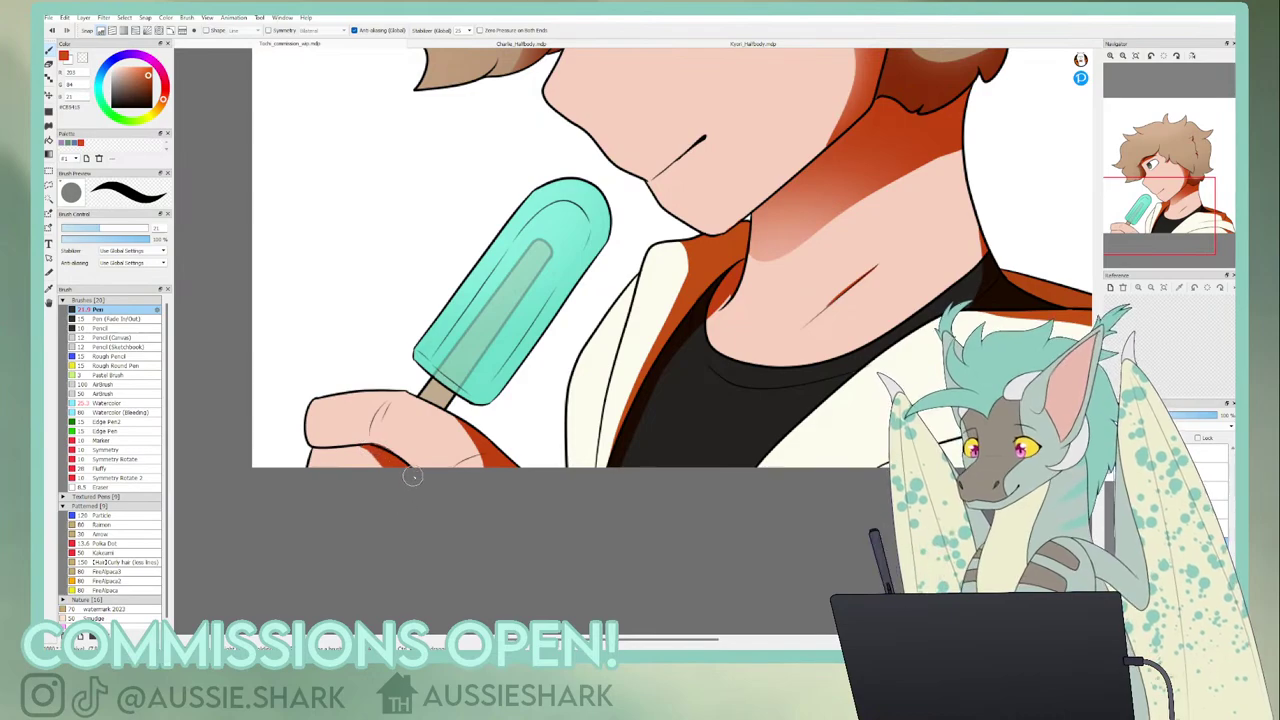
left_click_drag(431, 379, 455, 407)
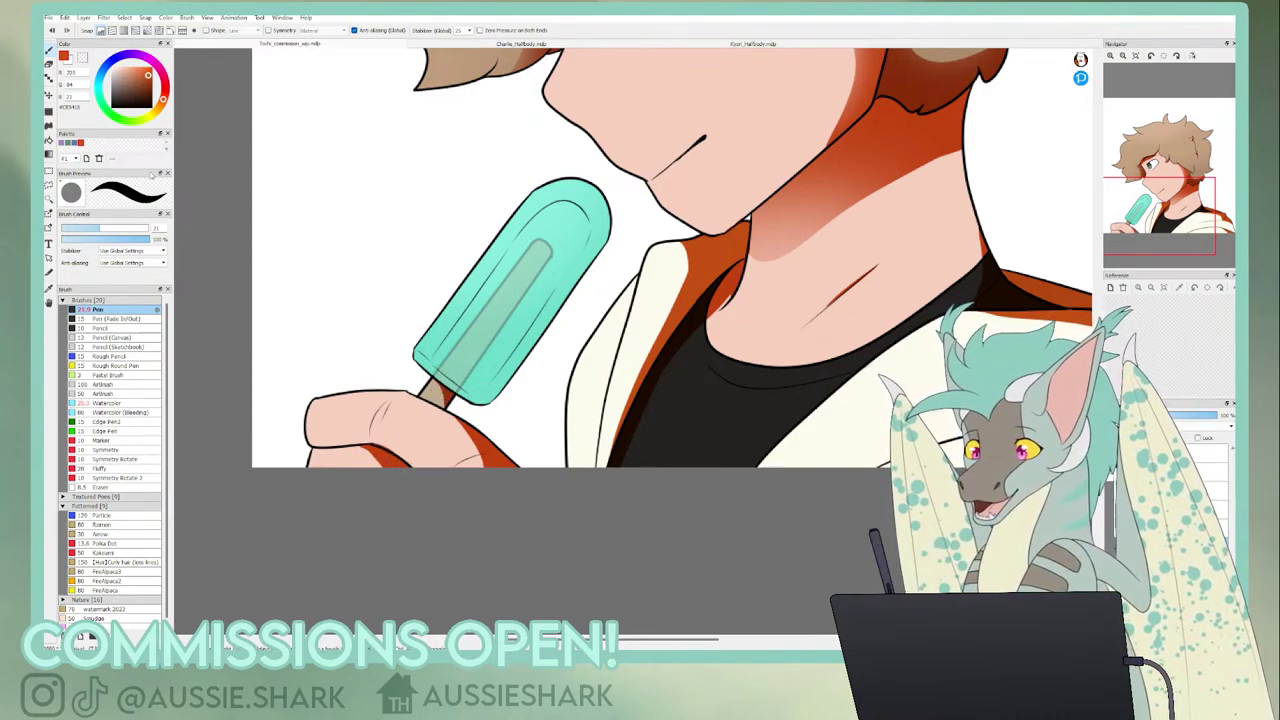
- Paint a dark blue shadow along the popsicle's rear side and across its lower end, using the saved blue palette colour
left_click(63, 144)
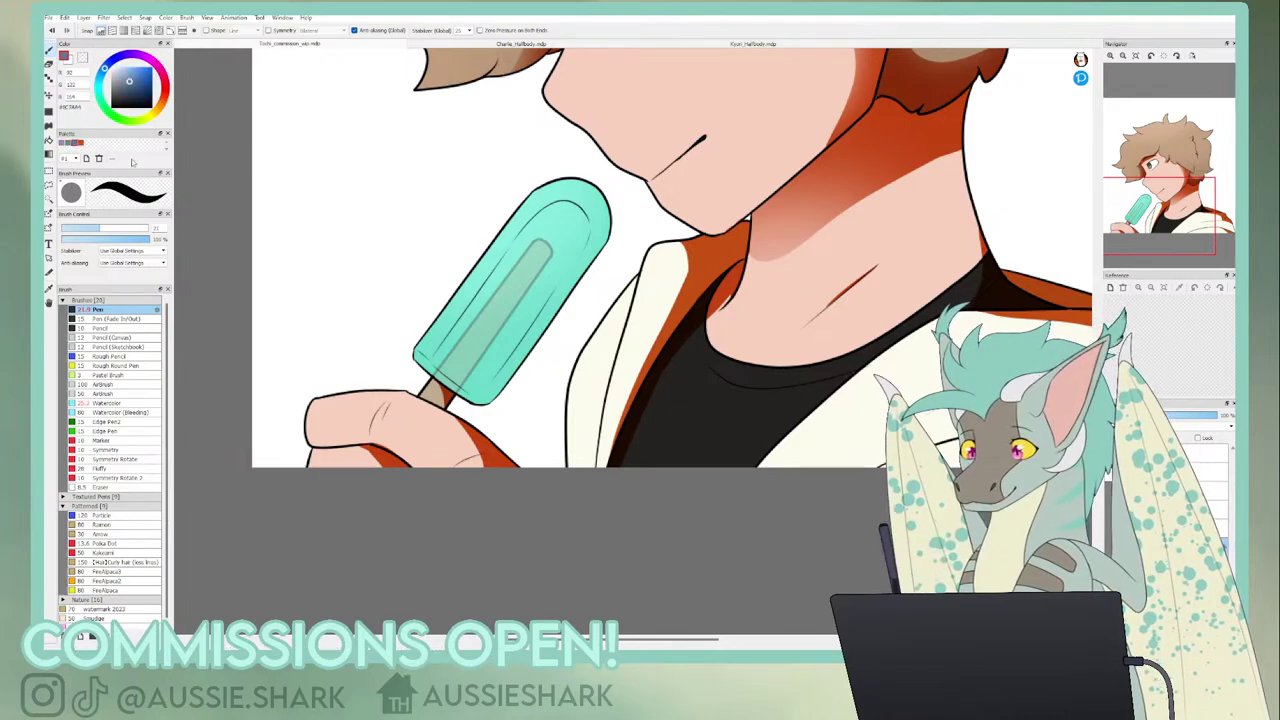
mouse_move(428, 362)
left_mouse_down()
mouse_move(464, 360)
mouse_move(584, 238)
mouse_move(510, 358)
left_mouse_up()
key("ctrl+z")
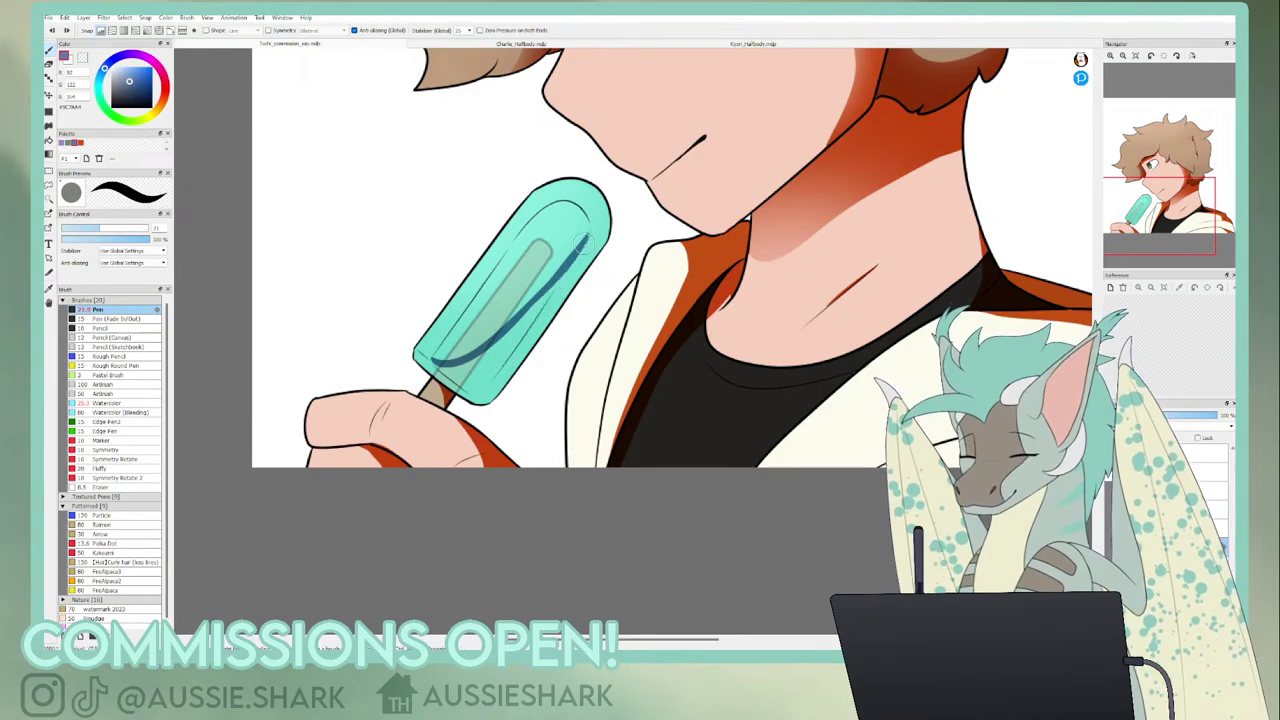
left_click_drag(586, 240, 513, 336)
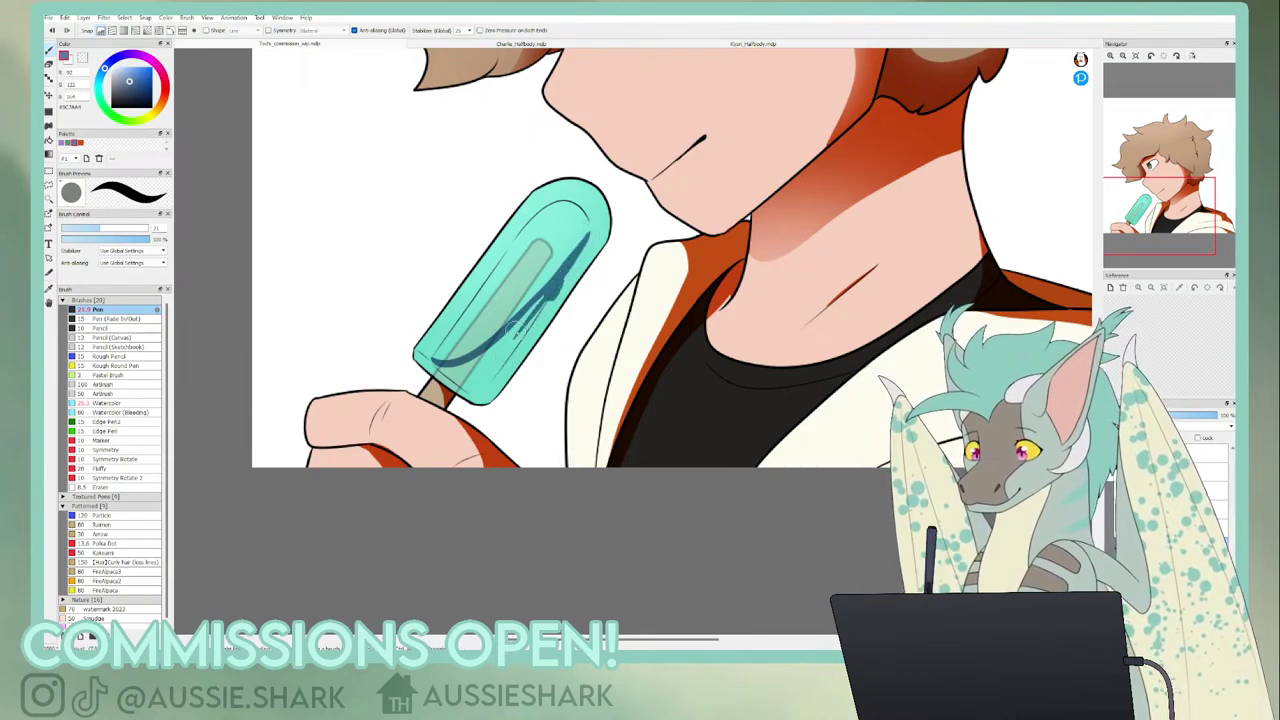
key("ctrl+z")
left_click_drag(555, 290, 487, 375)
left_click_drag(535, 309, 478, 384)
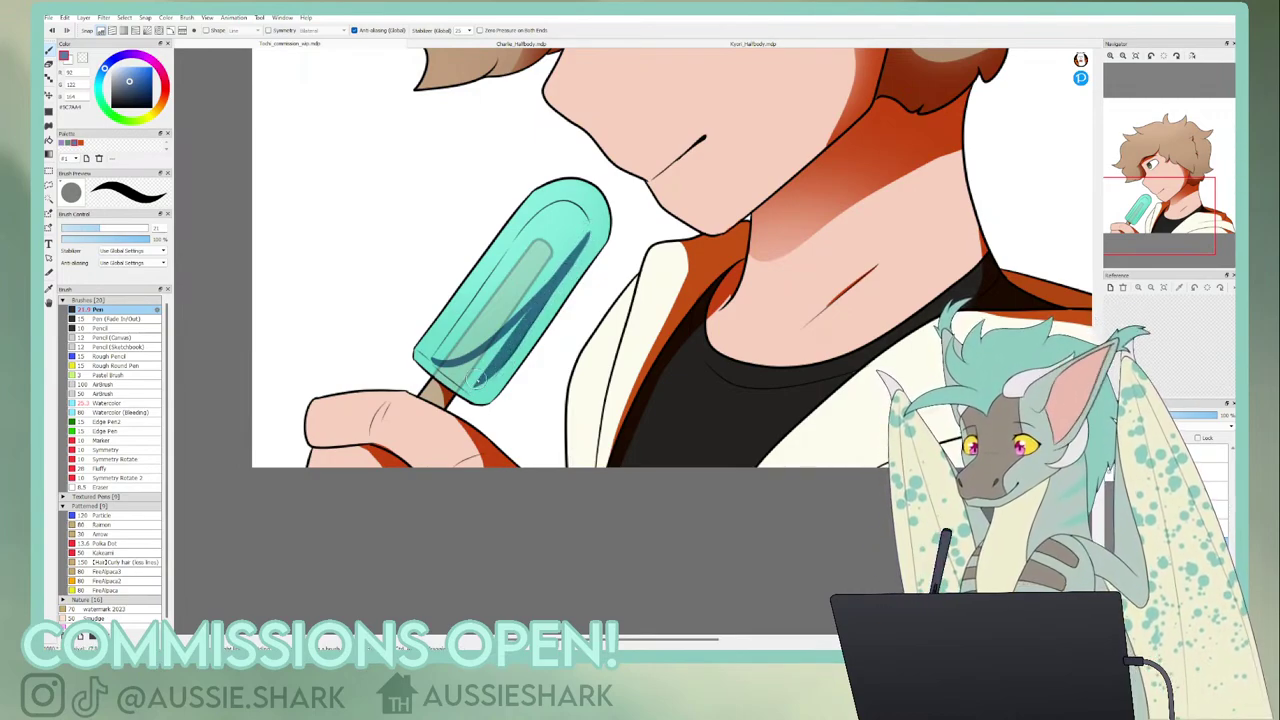
mouse_move(535, 304)
left_mouse_down()
mouse_move(469, 367)
mouse_move(445, 377)
mouse_move(438, 360)
mouse_move(475, 392)
mouse_move(505, 358)
mouse_move(480, 386)
mouse_move(447, 367)
mouse_move(465, 374)
mouse_move(488, 355)
mouse_move(447, 365)
mouse_move(487, 368)
mouse_move(476, 377)
mouse_move(494, 356)
mouse_move(445, 365)
mouse_move(484, 373)
left_mouse_up()
key("ctrl+z")
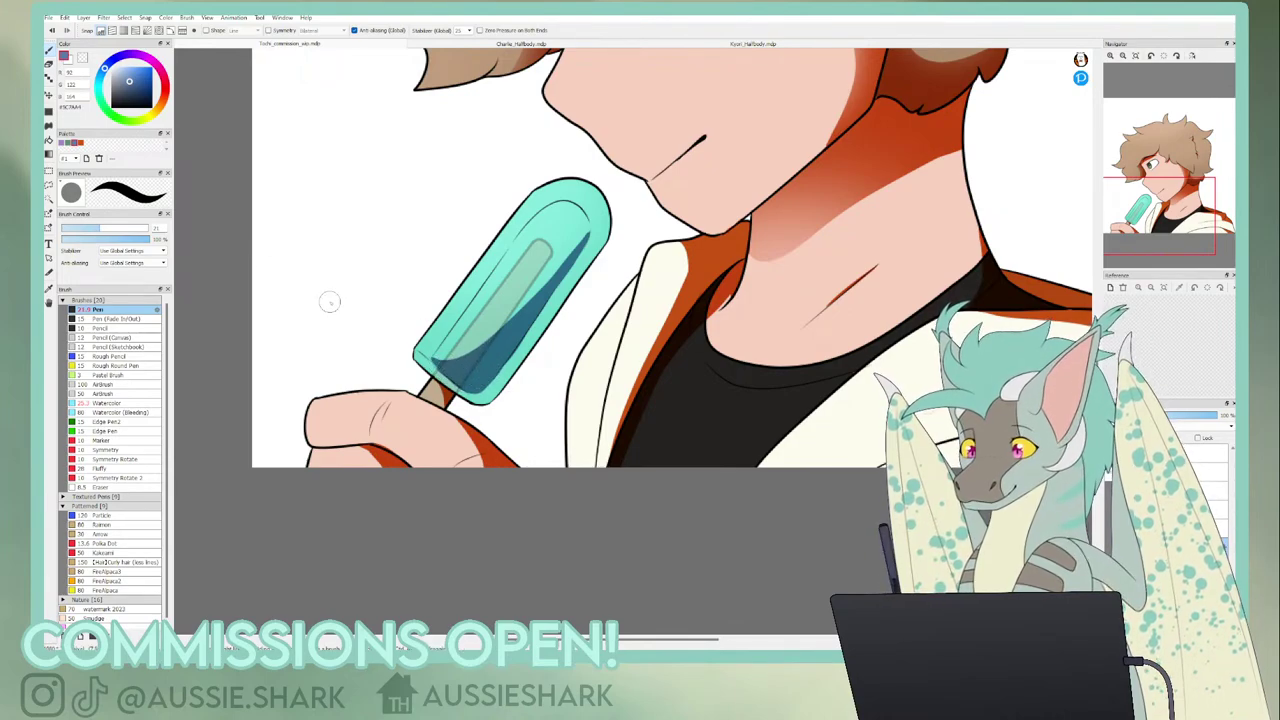
- Lower the shadow layer's opacity to 40%
left_click(81, 143)
left_click_drag(1161, 194, 1159, 182)
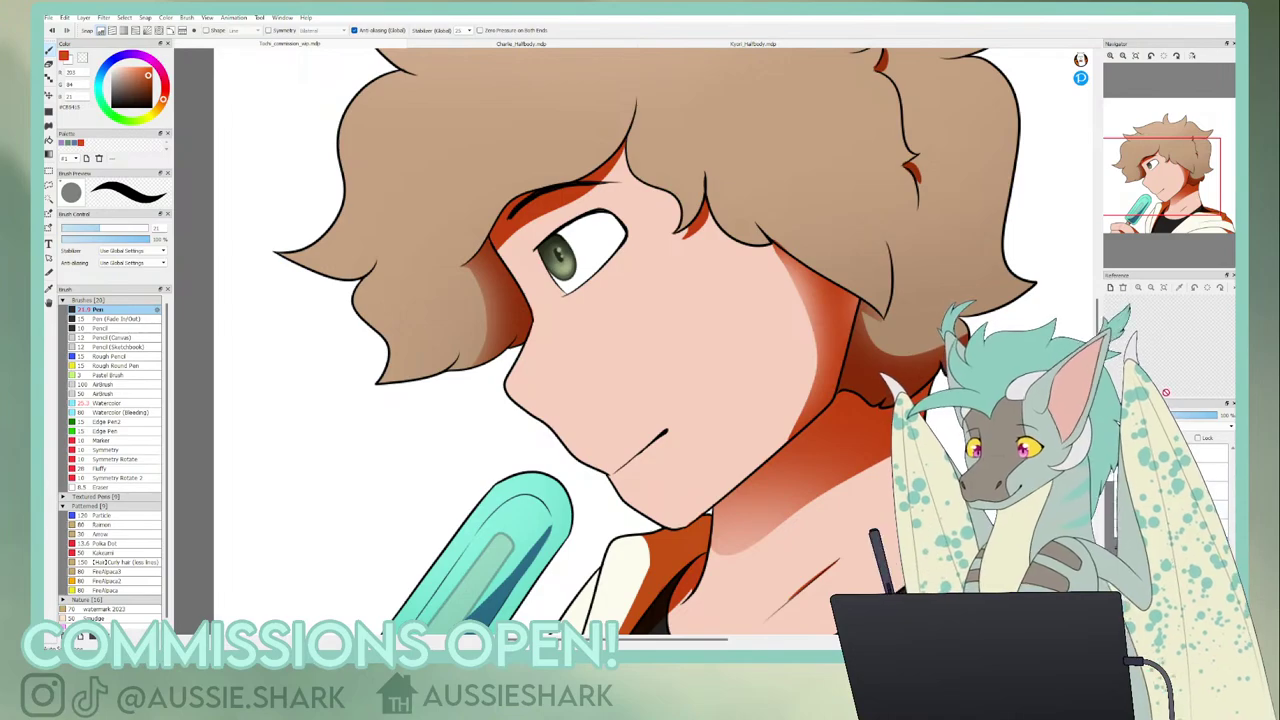
left_click(1136, 57)
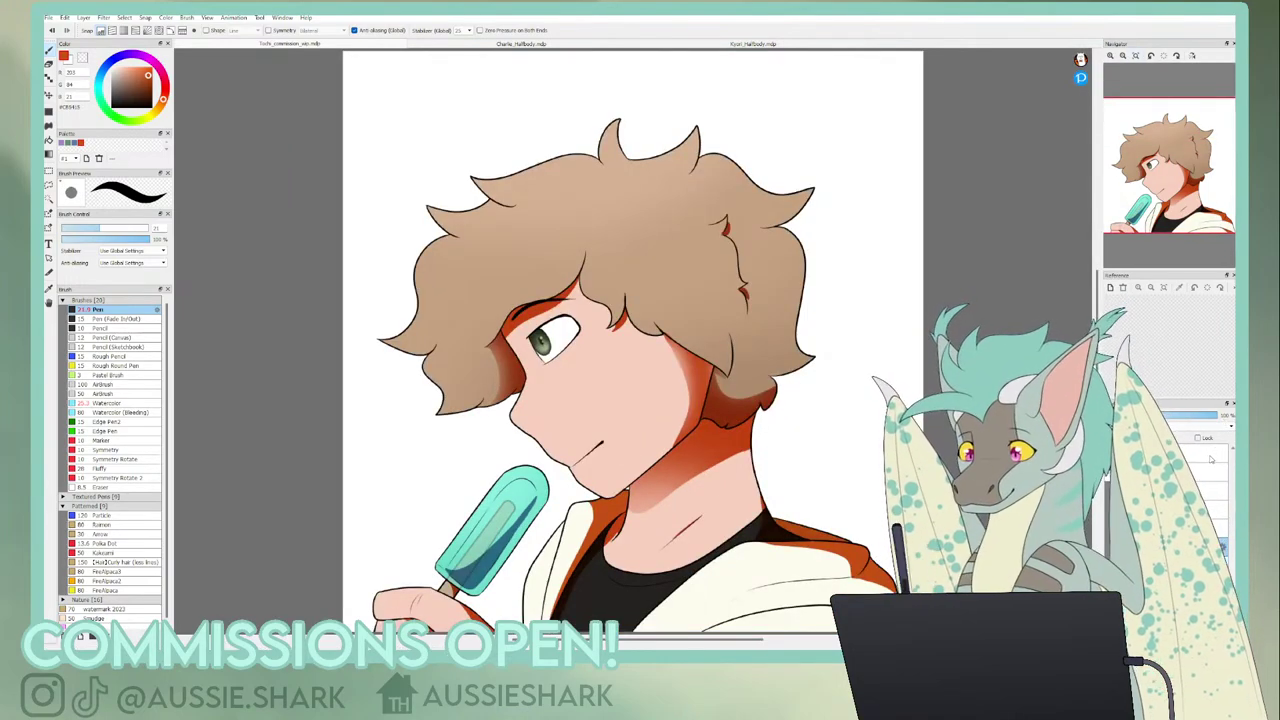
left_click(1171, 415)
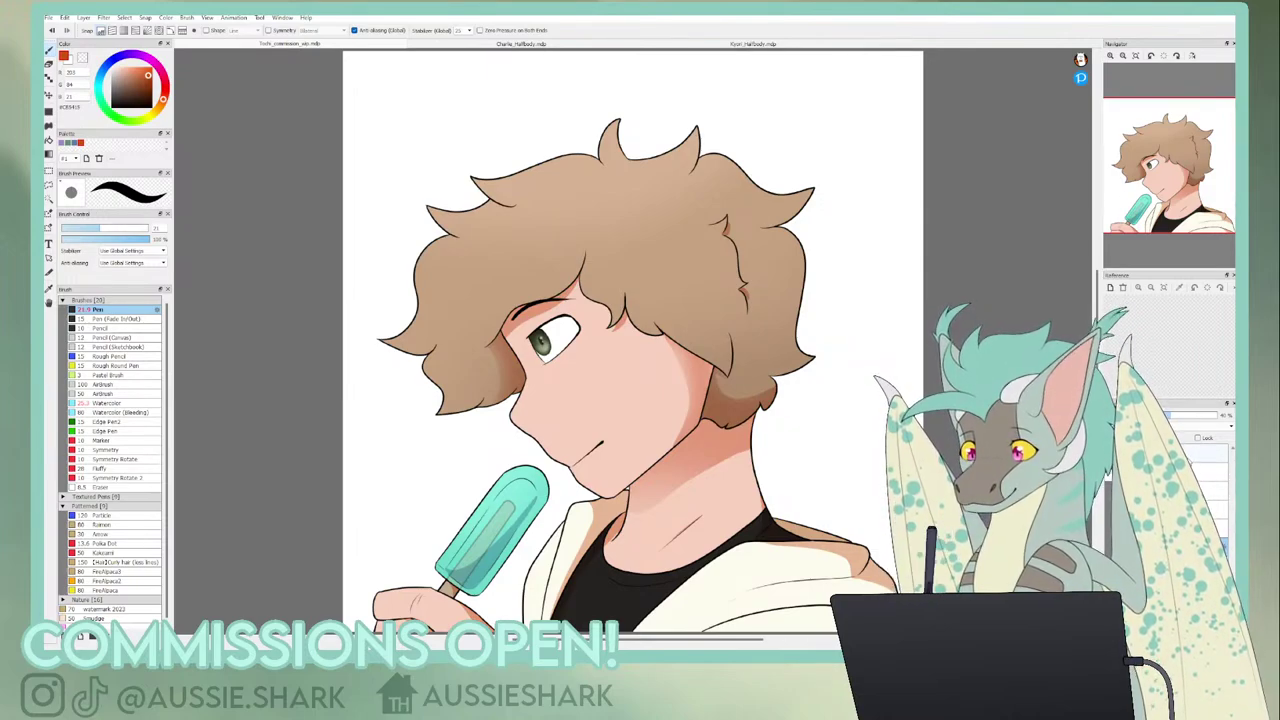
key("ctrl+Tab")
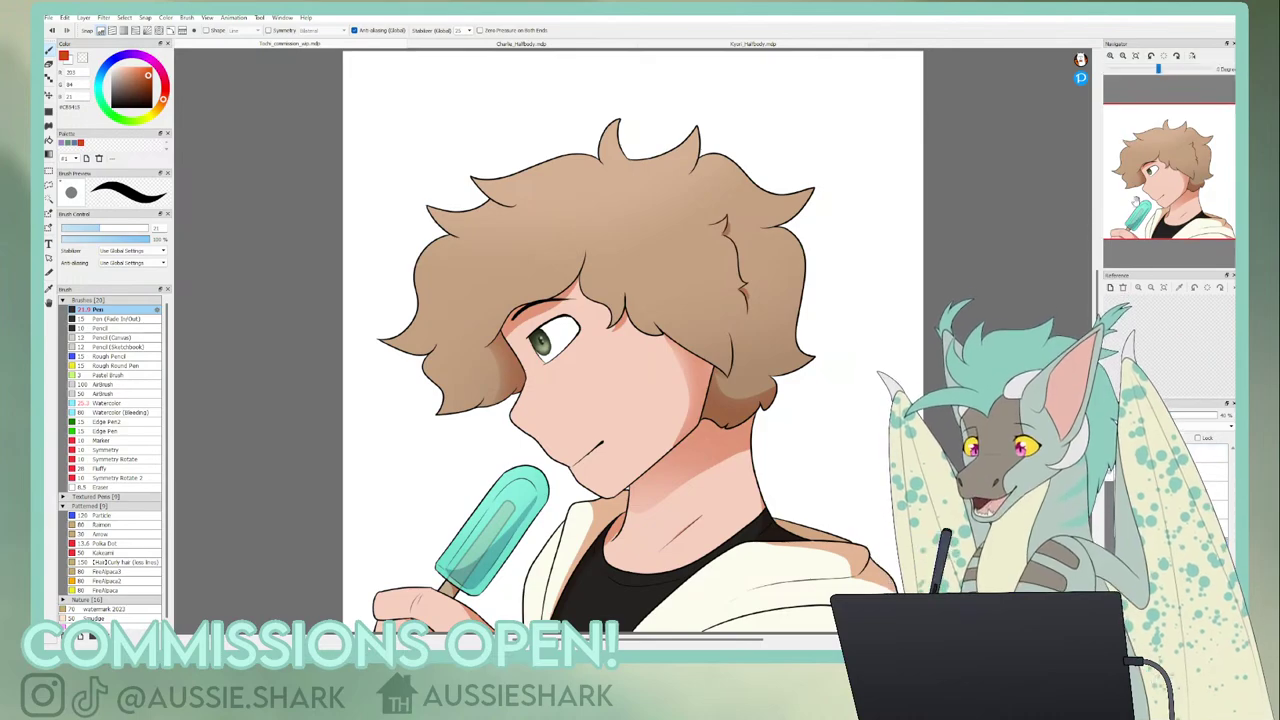
key("ctrl+Tab")
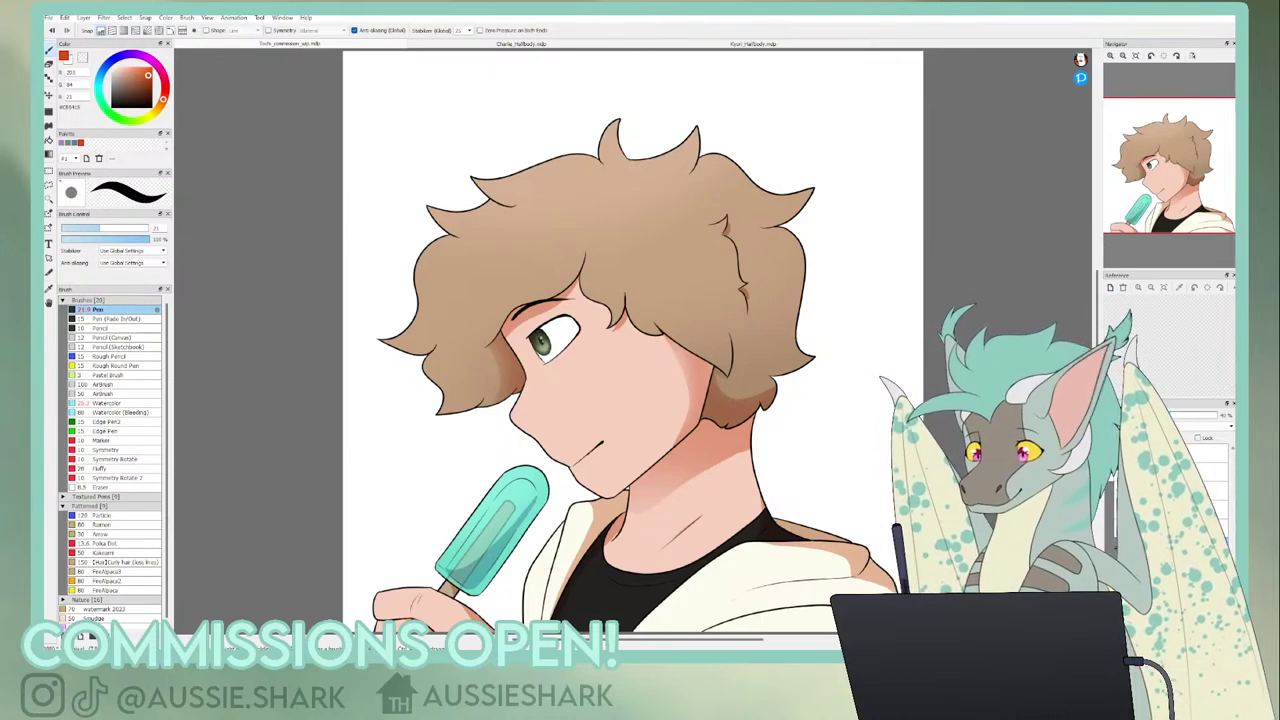
- Shade the white of the eye along its upper lid and lower edge with pale blue-grey using the Watercolor brush
mouse_move(1116, 60)
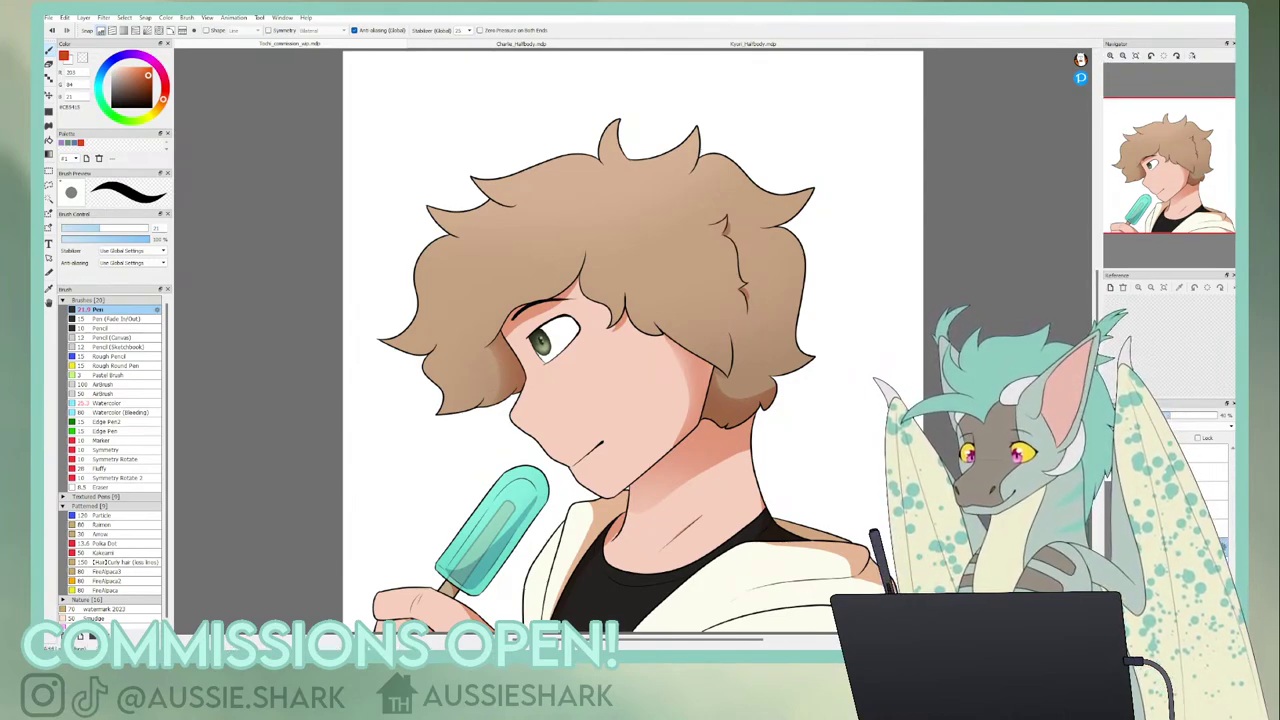
left_click(1110, 56)
left_click(1110, 56)
left_click(1110, 56)
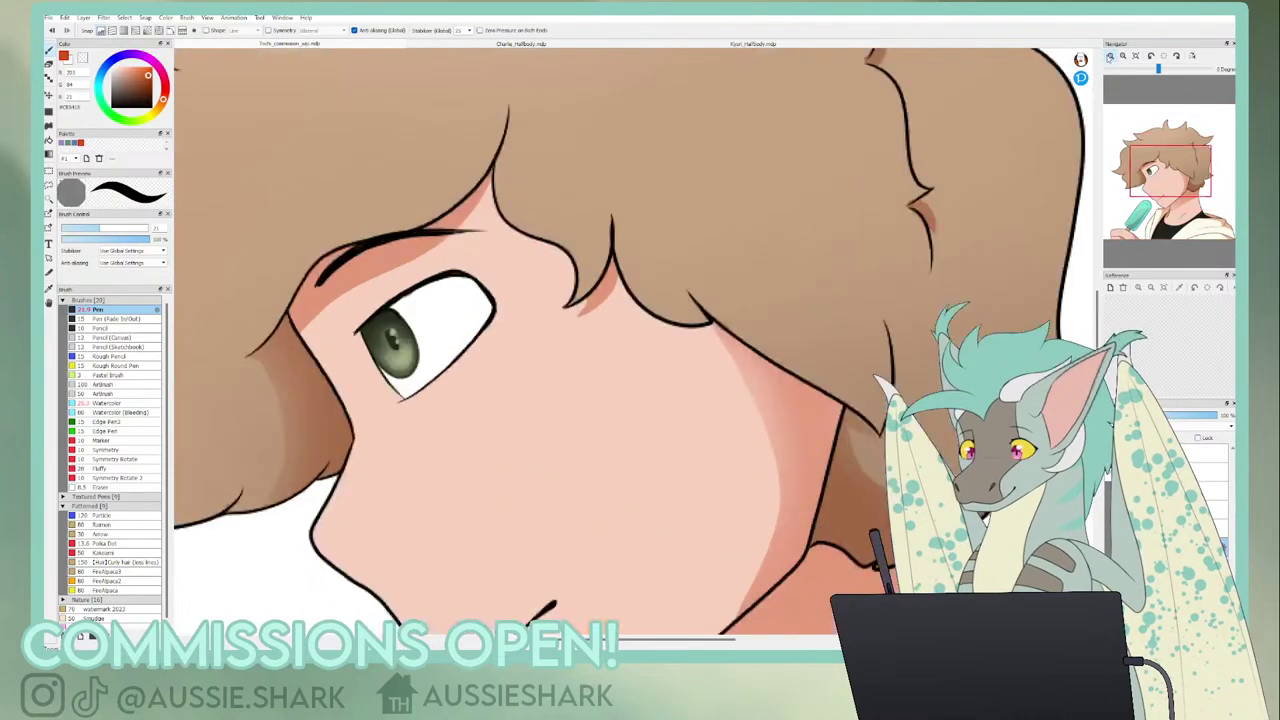
left_click(1110, 56)
left_click(1160, 179)
left_click_drag(1160, 179, 1154, 177)
right_click(558, 195)
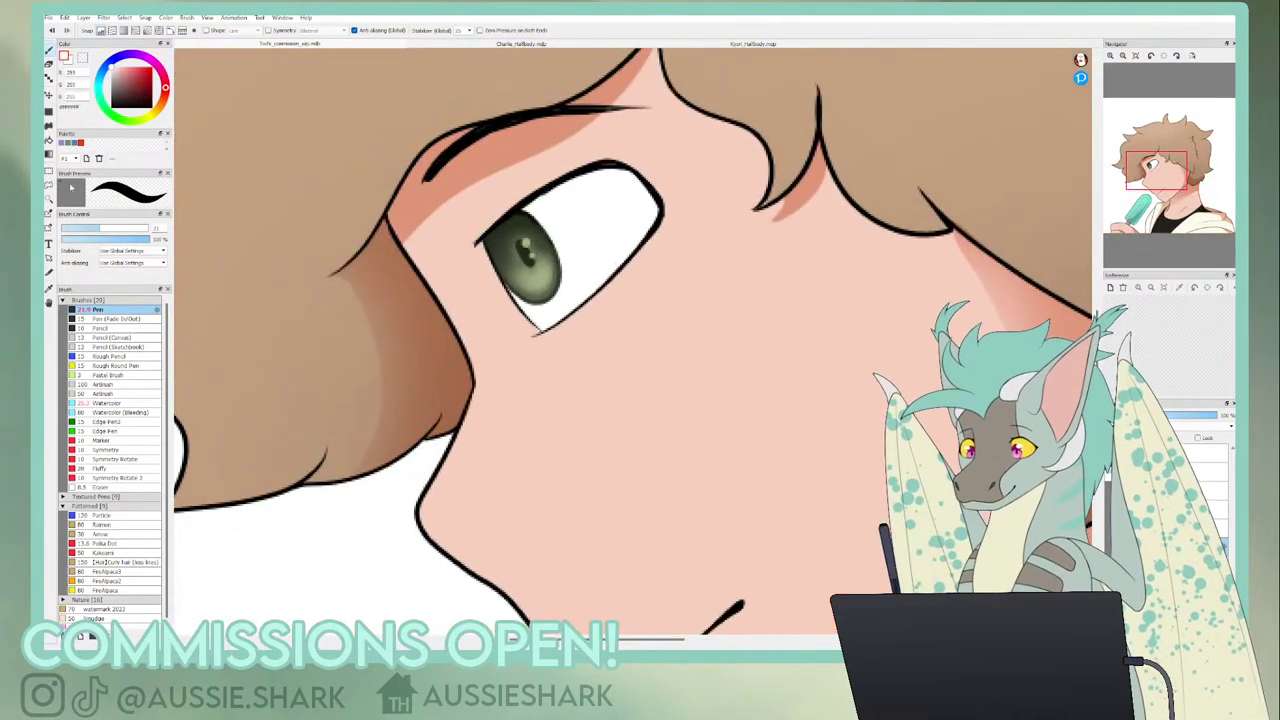
key("g")
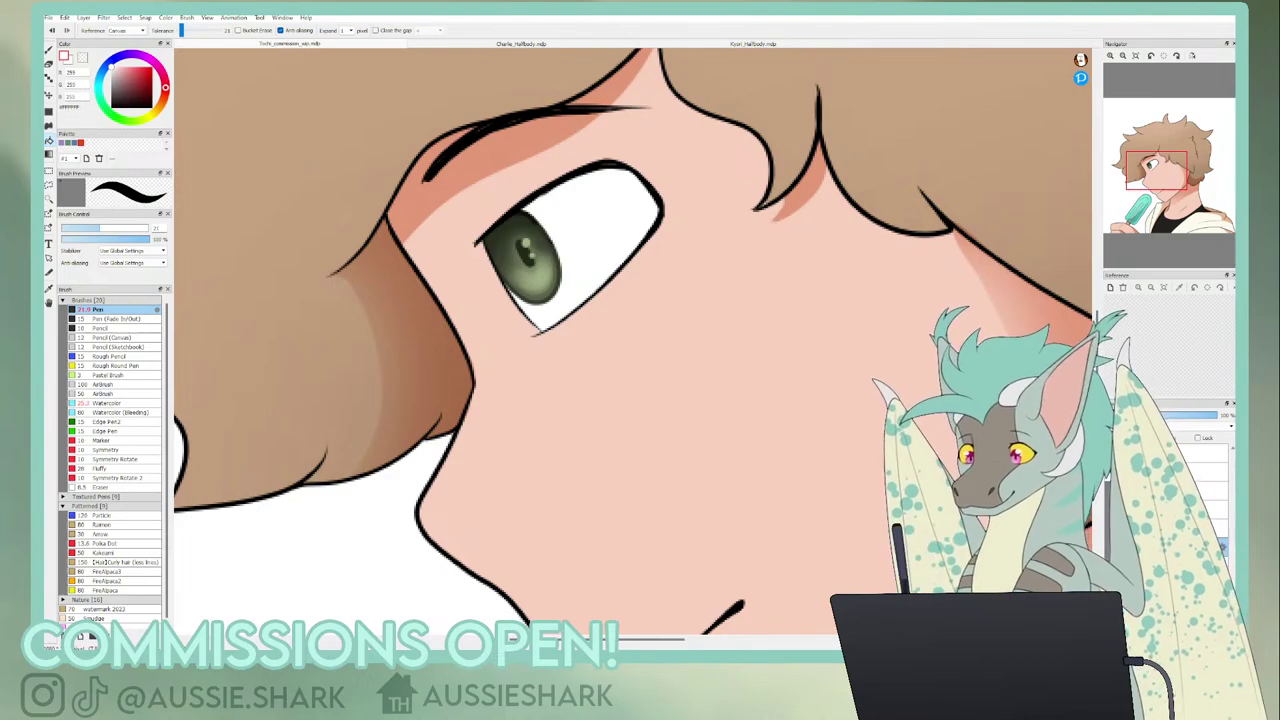
left_click(98, 89)
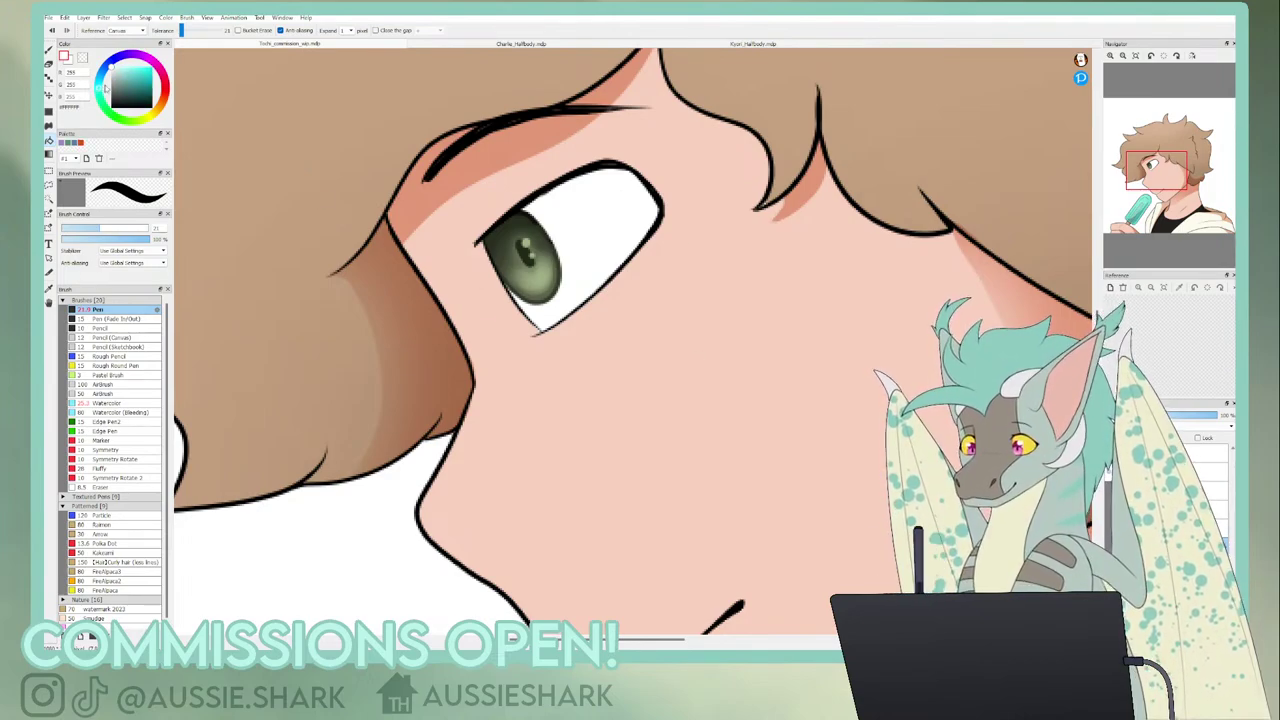
left_click(115, 76)
left_click(48, 50)
left_click(112, 402)
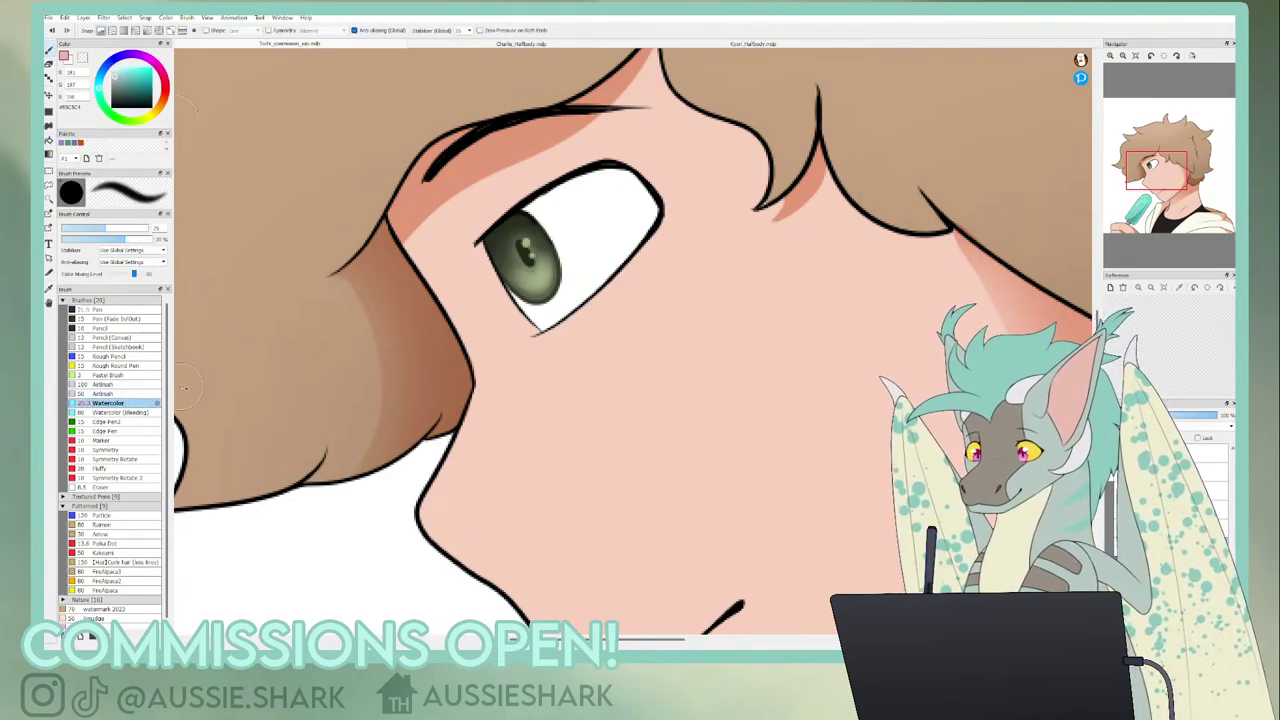
left_click_drag(525, 212, 658, 186)
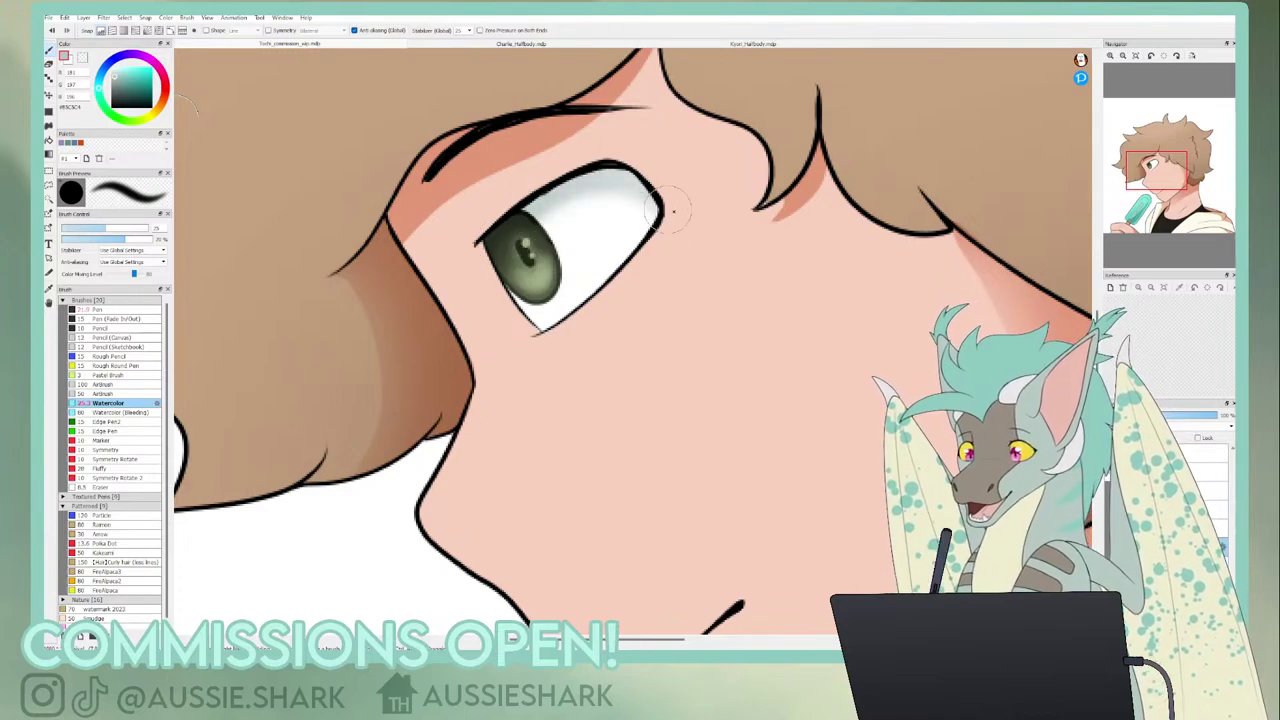
mouse_move(510, 295)
left_mouse_down()
mouse_move(570, 338)
mouse_move(632, 244)
left_mouse_up()
mouse_move(570, 326)
left_mouse_down()
mouse_move(682, 209)
mouse_move(547, 330)
mouse_move(577, 321)
left_mouse_up()
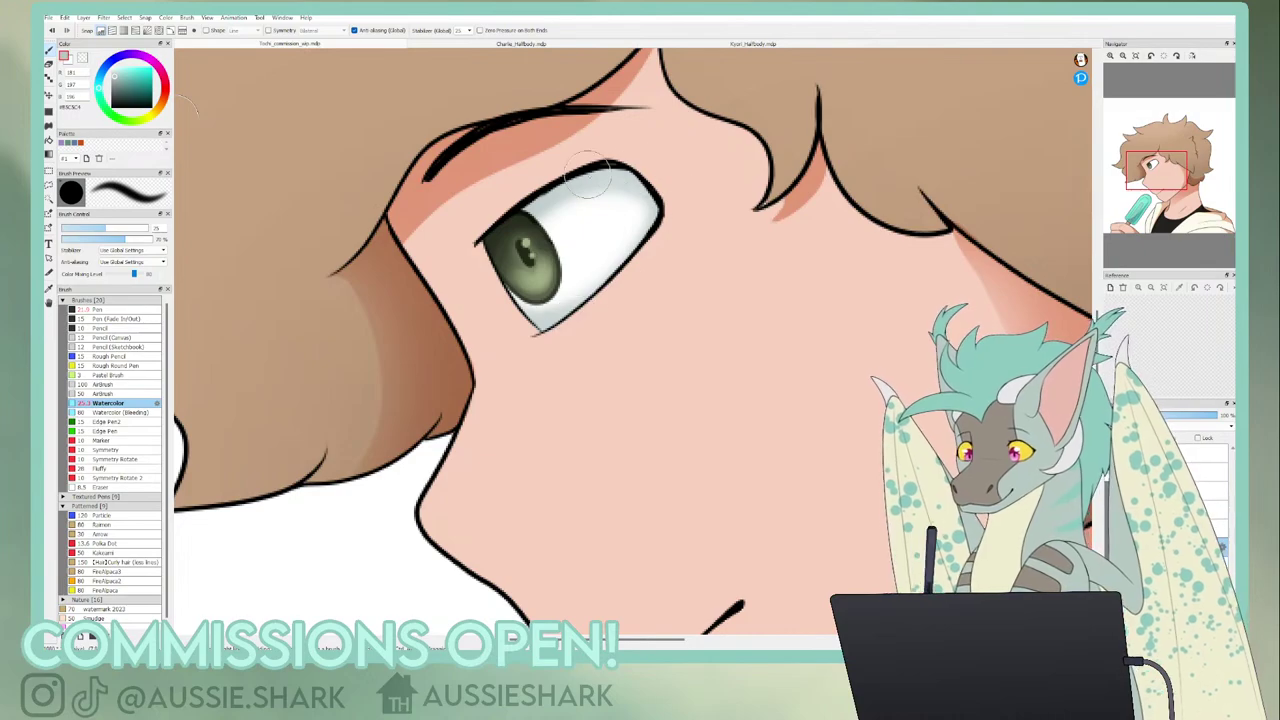
- Deepen the shading beneath the upper eyelid with slightly darker blue-grey and soften the middle of the eye using the sampled white
left_click(117, 82)
left_click_drag(118, 83, 117, 78)
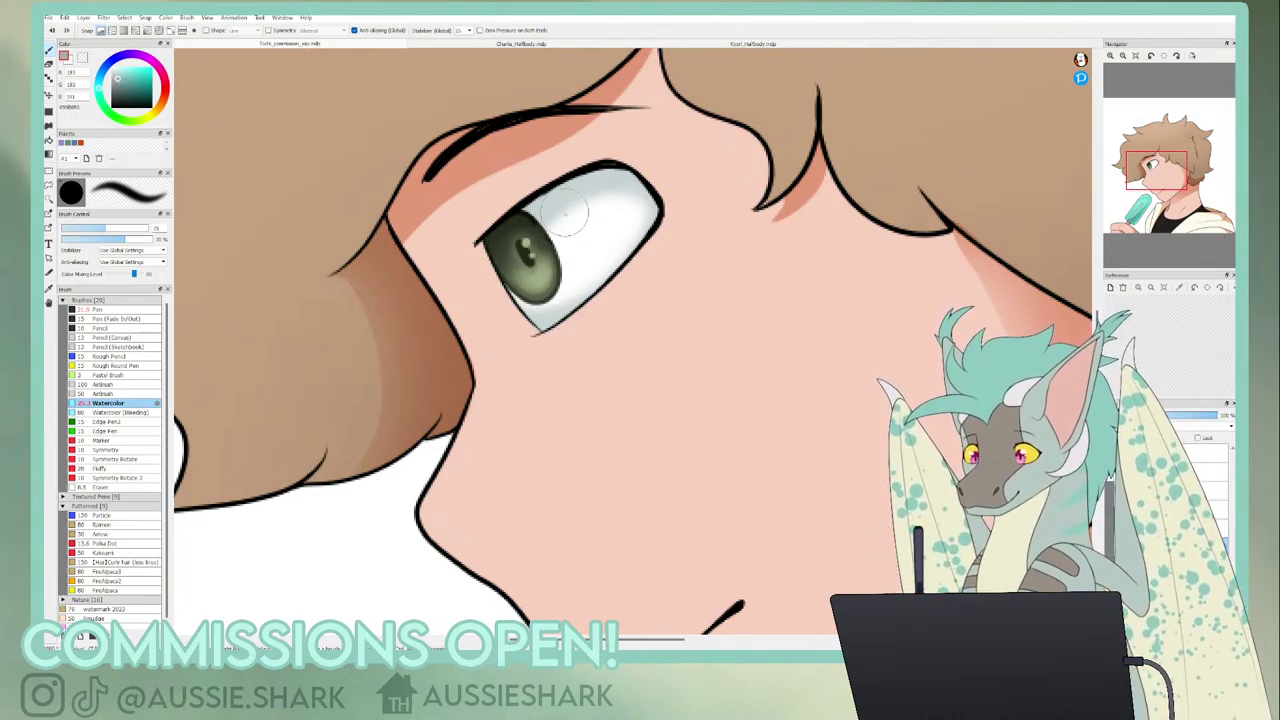
left_click_drag(520, 236, 650, 160)
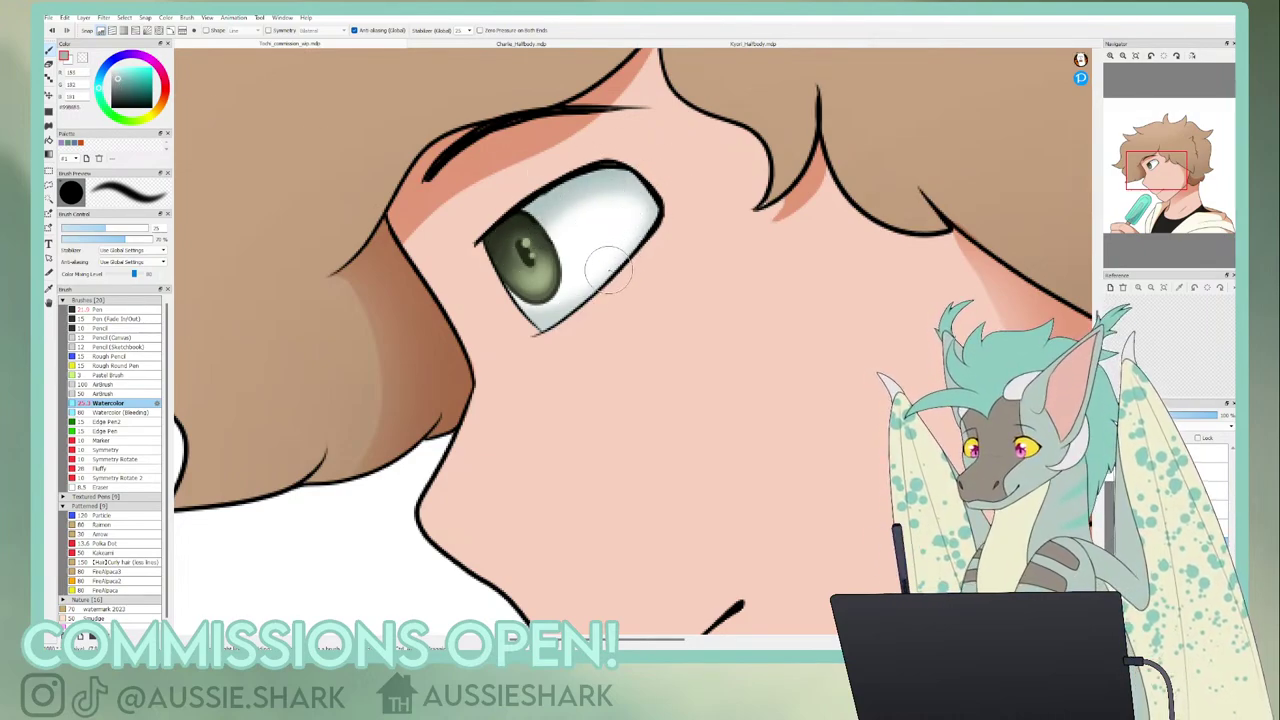
right_click(601, 240)
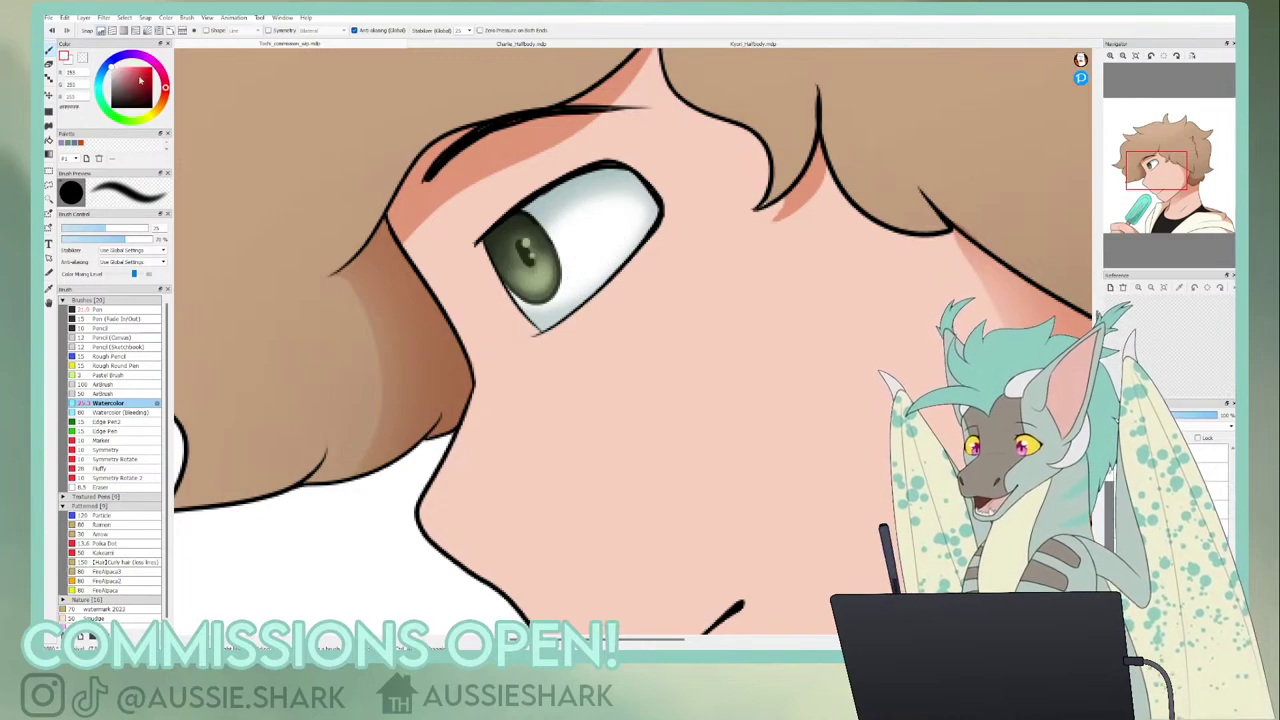
left_click_drag(127, 78, 112, 68)
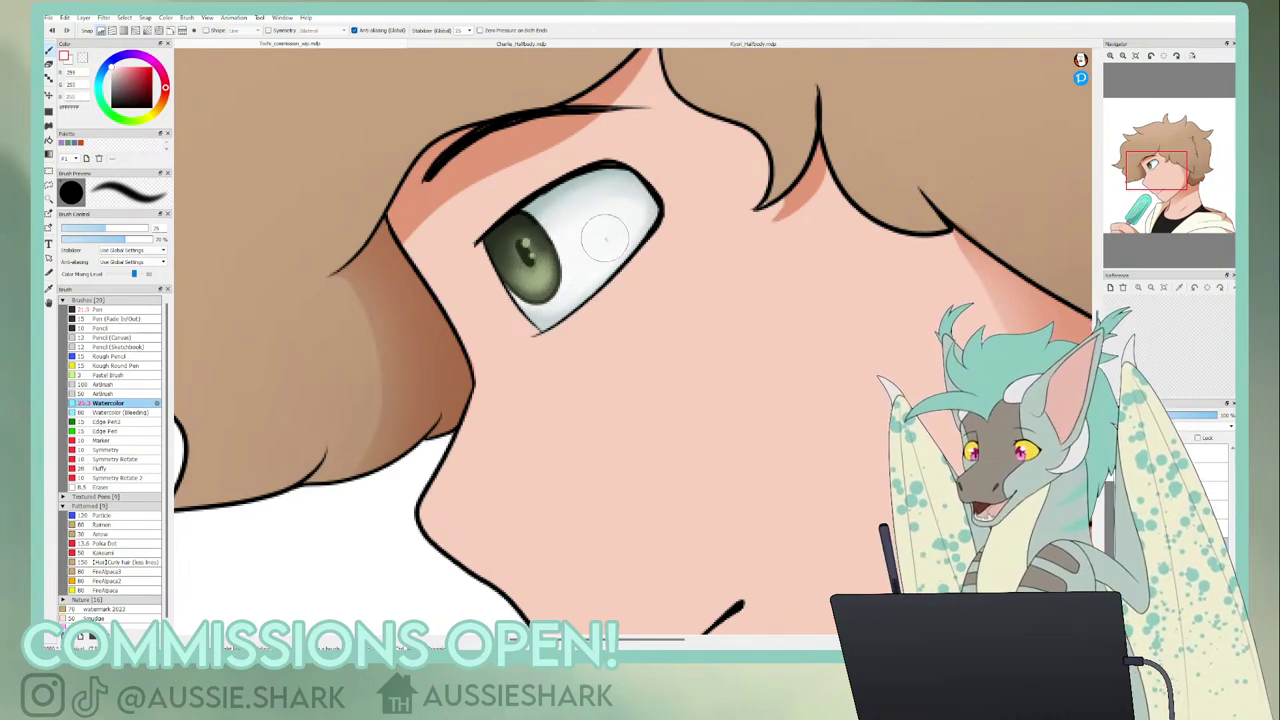
- Shift the shading on the white of the eye to a warm, pale pinkish tint
mouse_move(1110, 83)
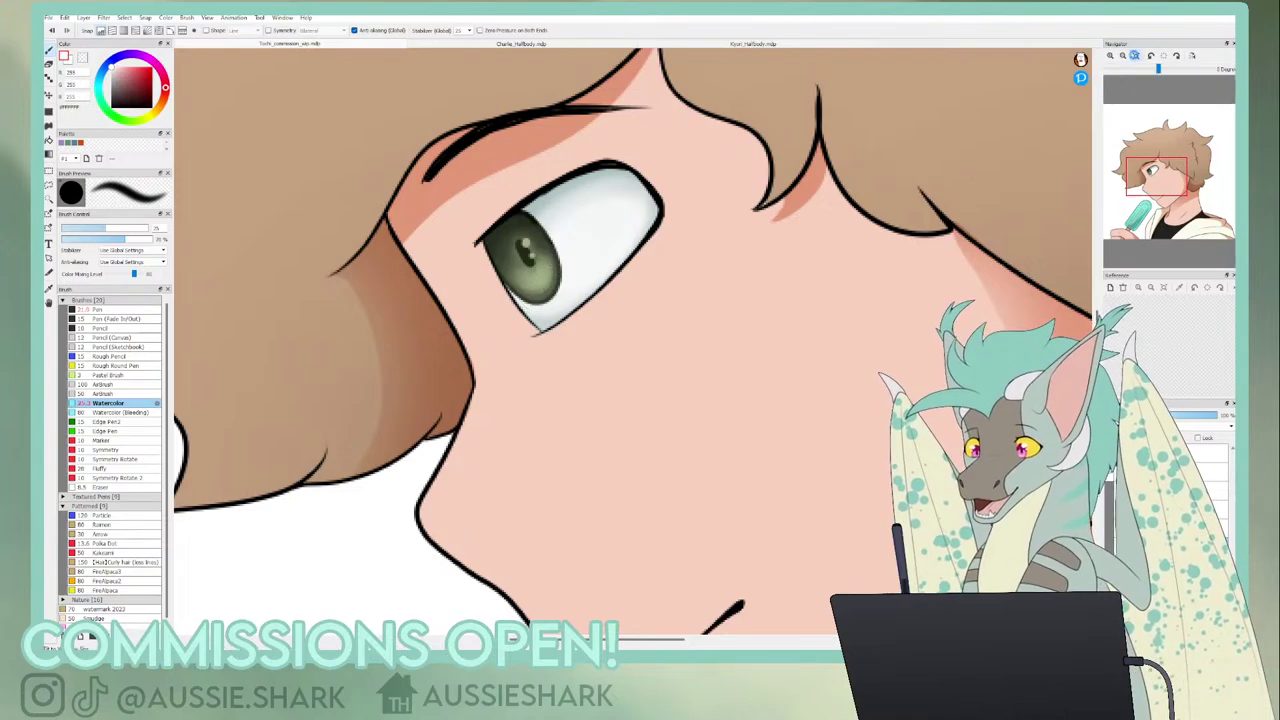
left_click(1136, 57)
left_click(1110, 56)
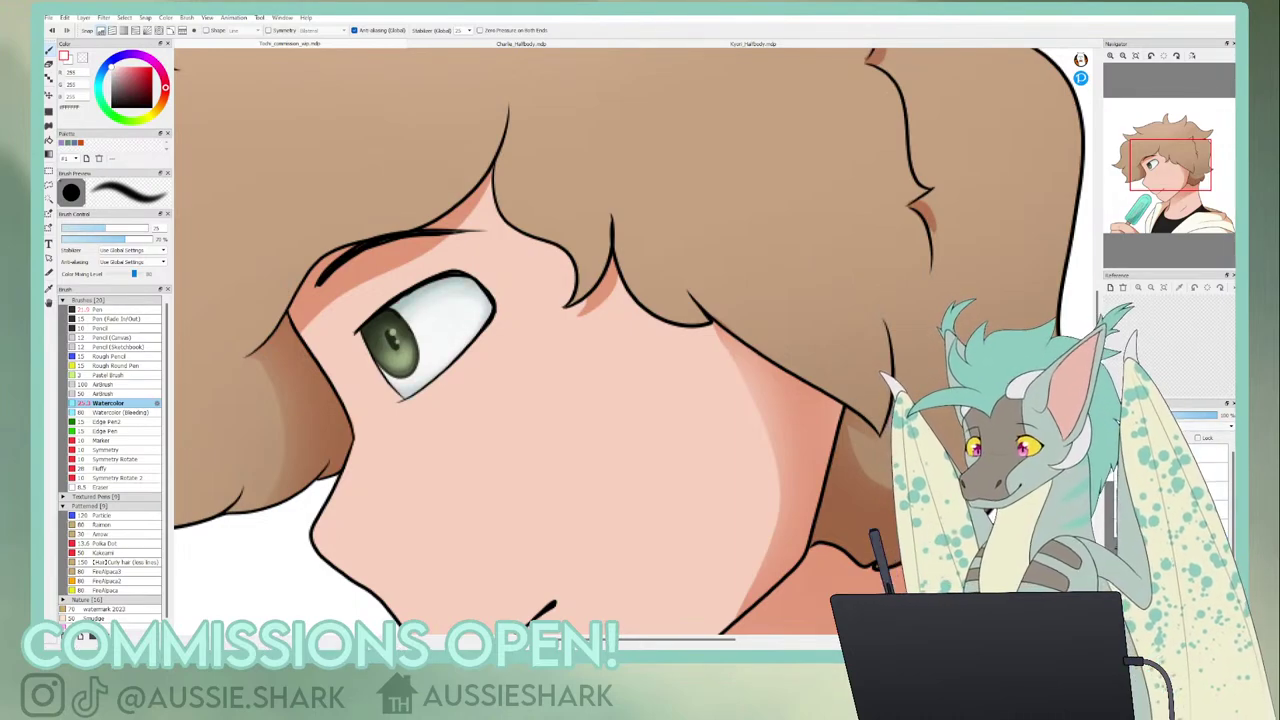
left_click(81, 143)
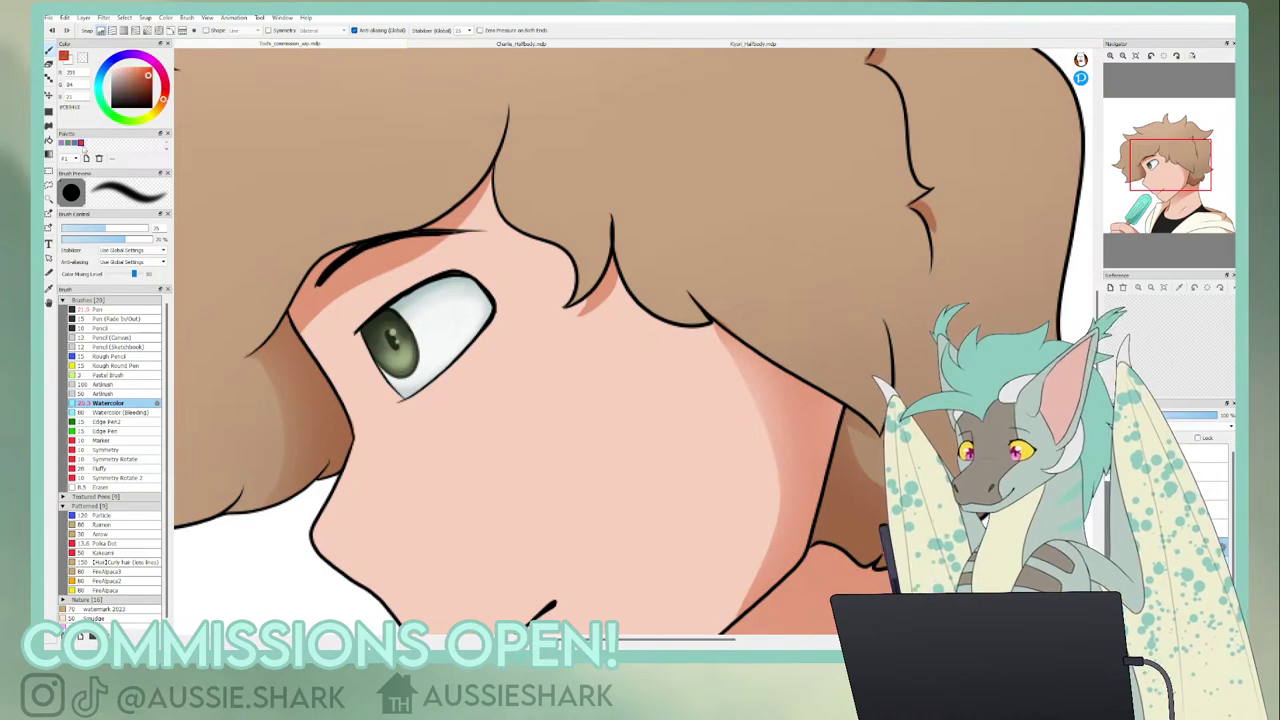
left_click(115, 309)
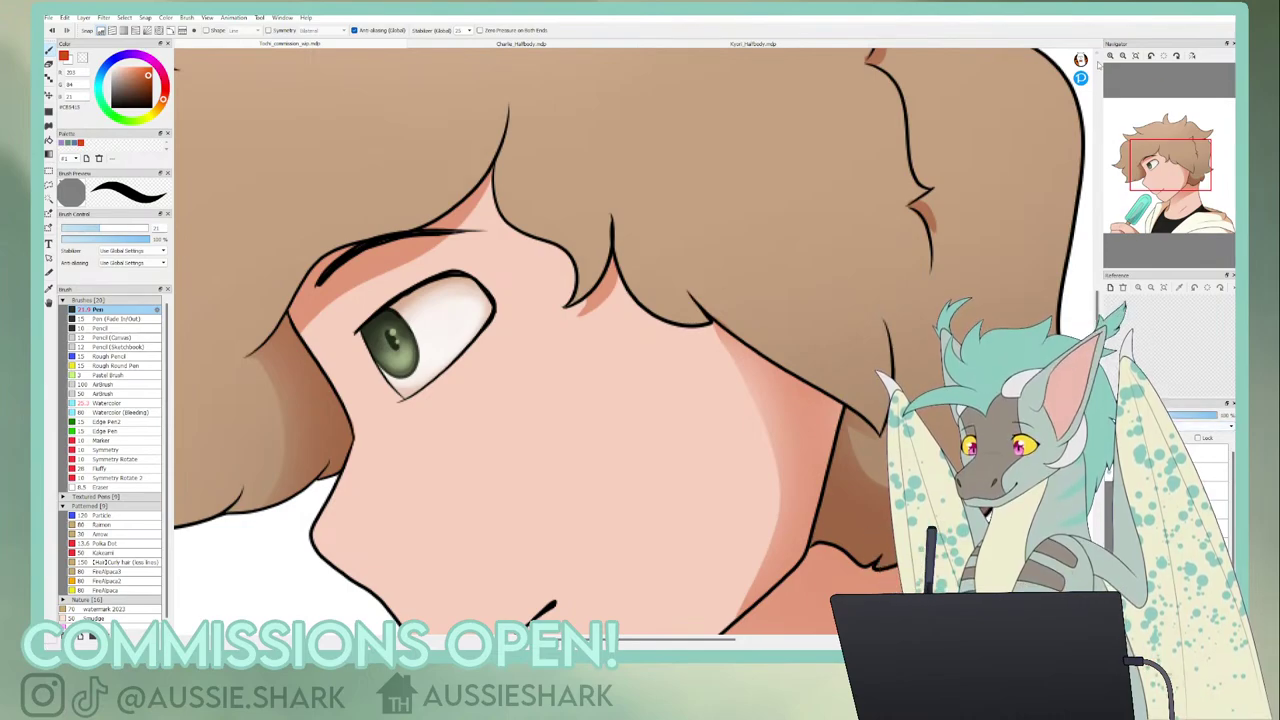
- Cover the whole figure and popsicle, except the eye, in the saved red-orange with a very large Pen brush
left_click(1135, 56)
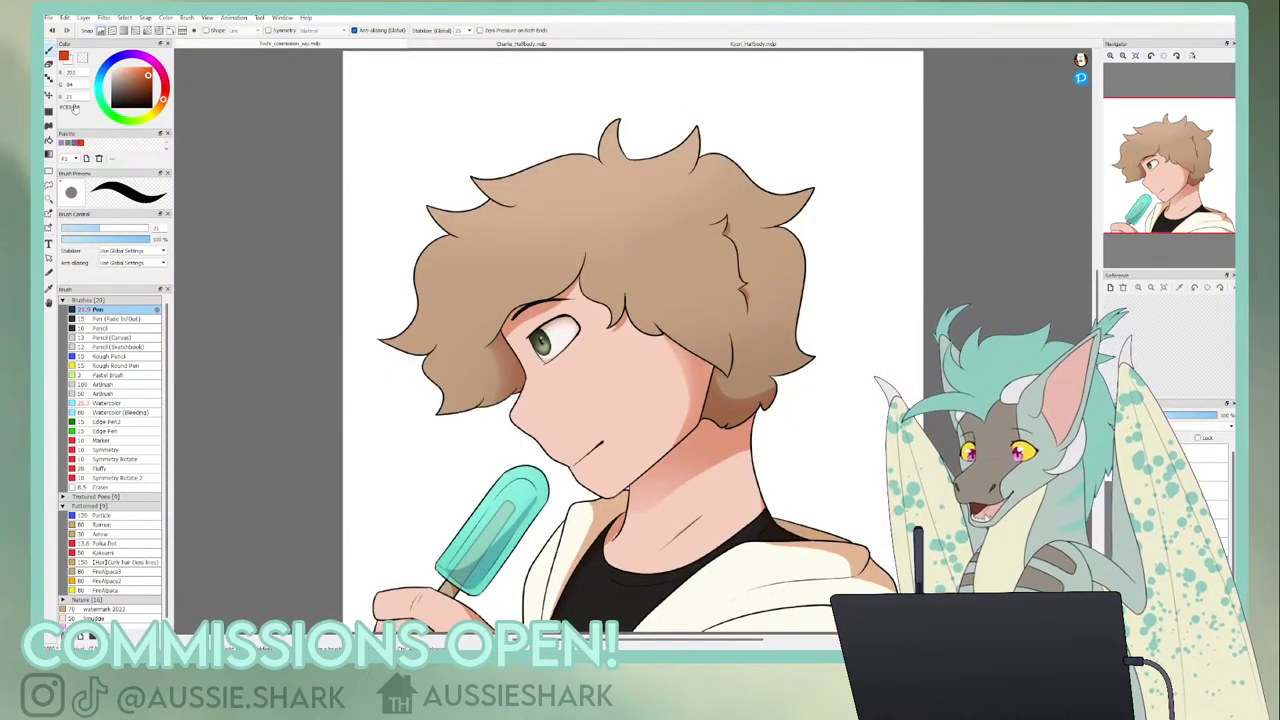
left_click(146, 229)
mouse_move(418, 352)
left_mouse_down()
mouse_move(429, 546)
mouse_move(757, 549)
mouse_move(671, 400)
mouse_move(640, 250)
left_mouse_up()
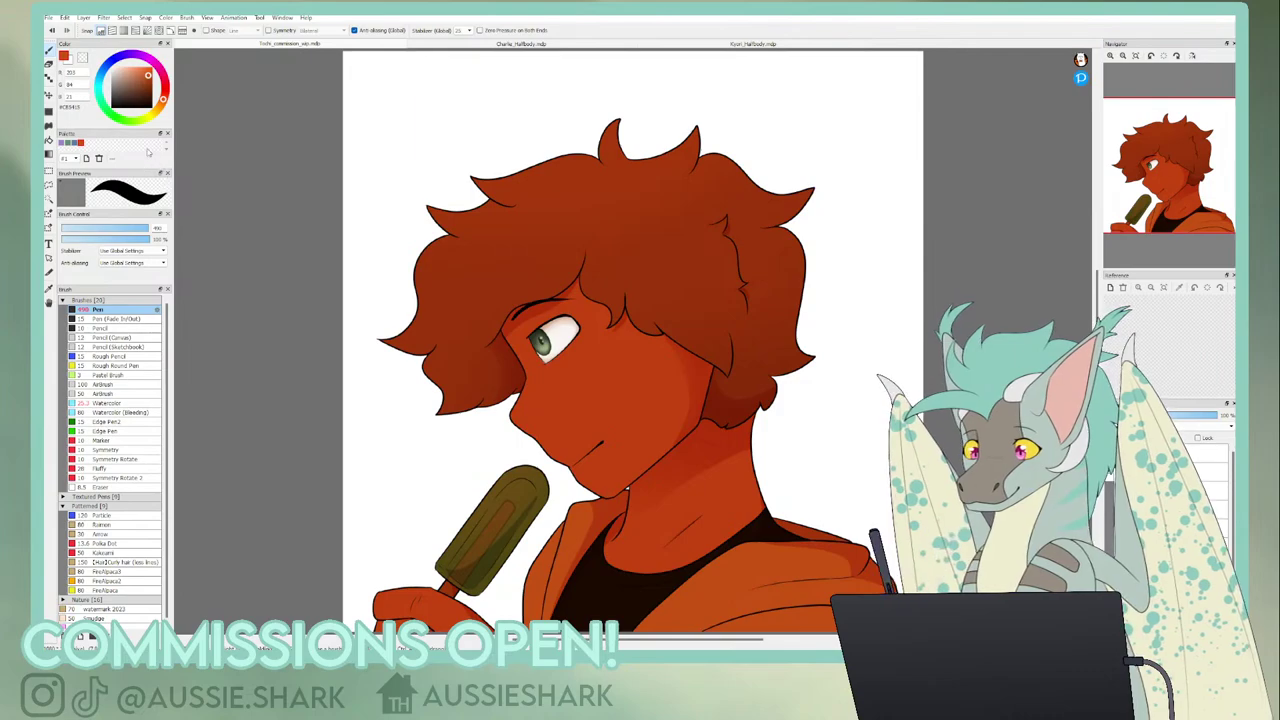
- Carve tapered highlight strands out of the red-orange on the front fringe with transparent colour and the Pen (Fade In/Out) brush
key("e")
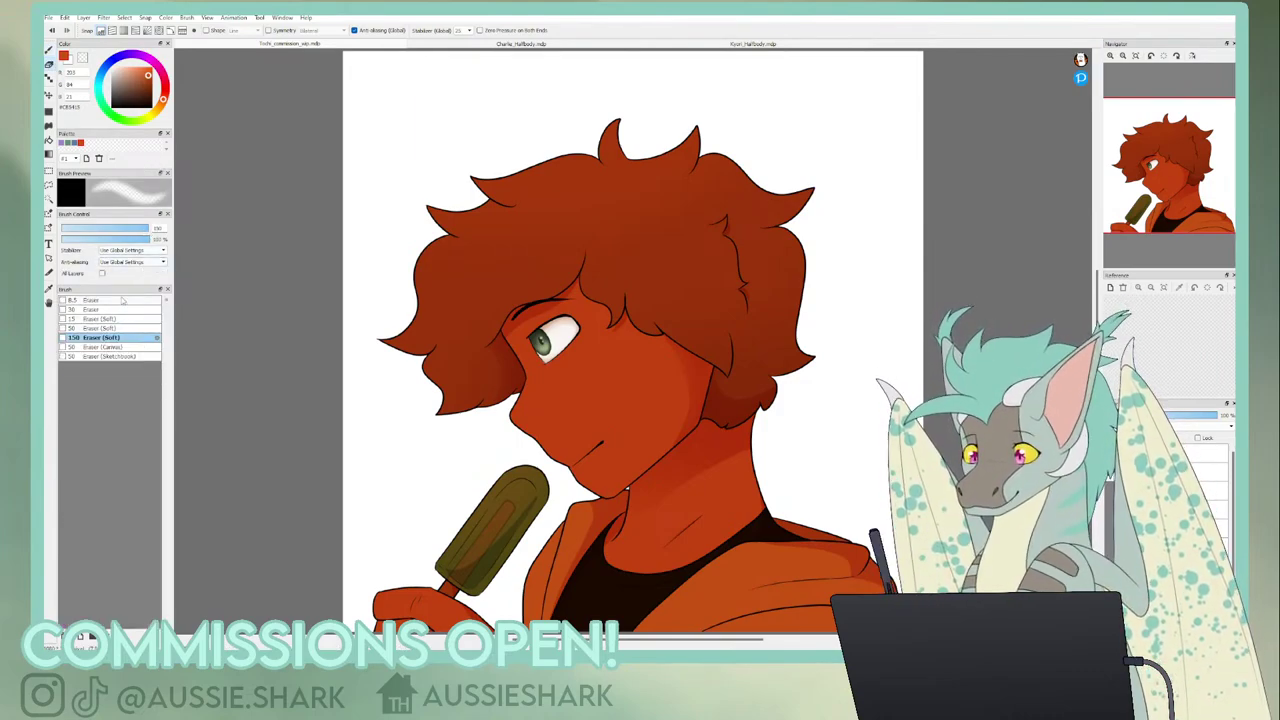
key("p")
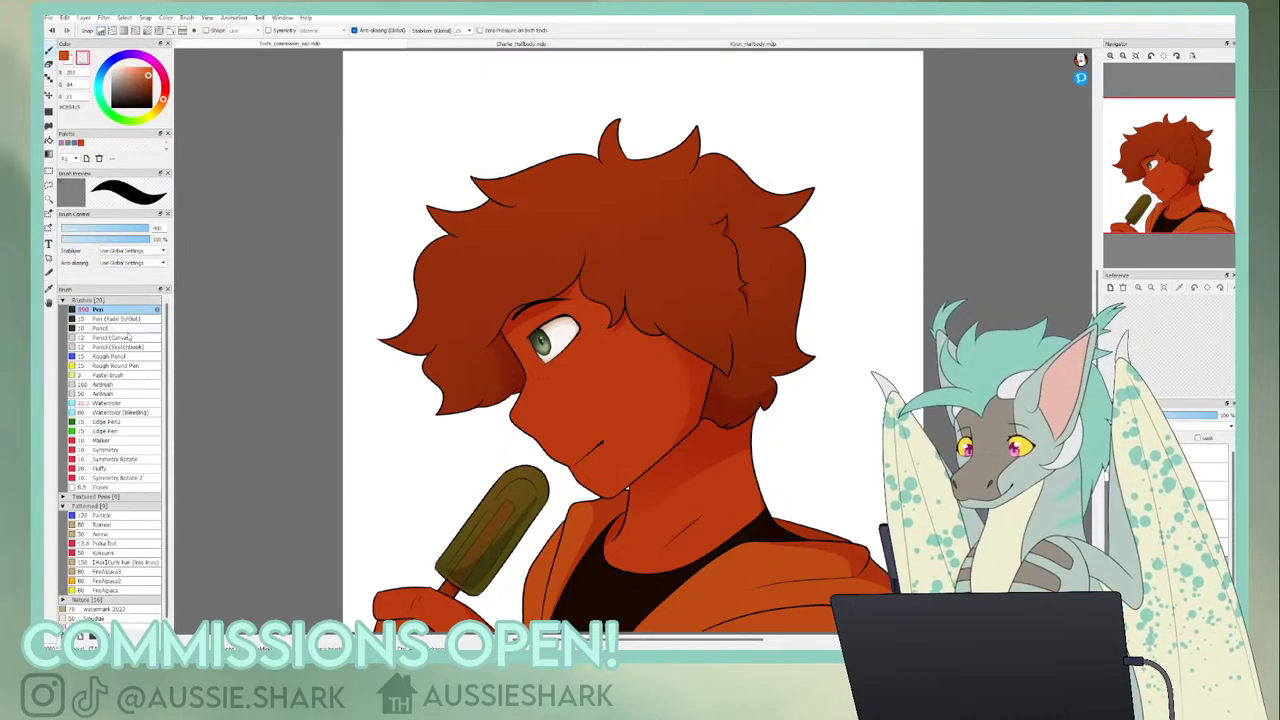
left_click(125, 318)
left_click_drag(99, 230, 122, 230)
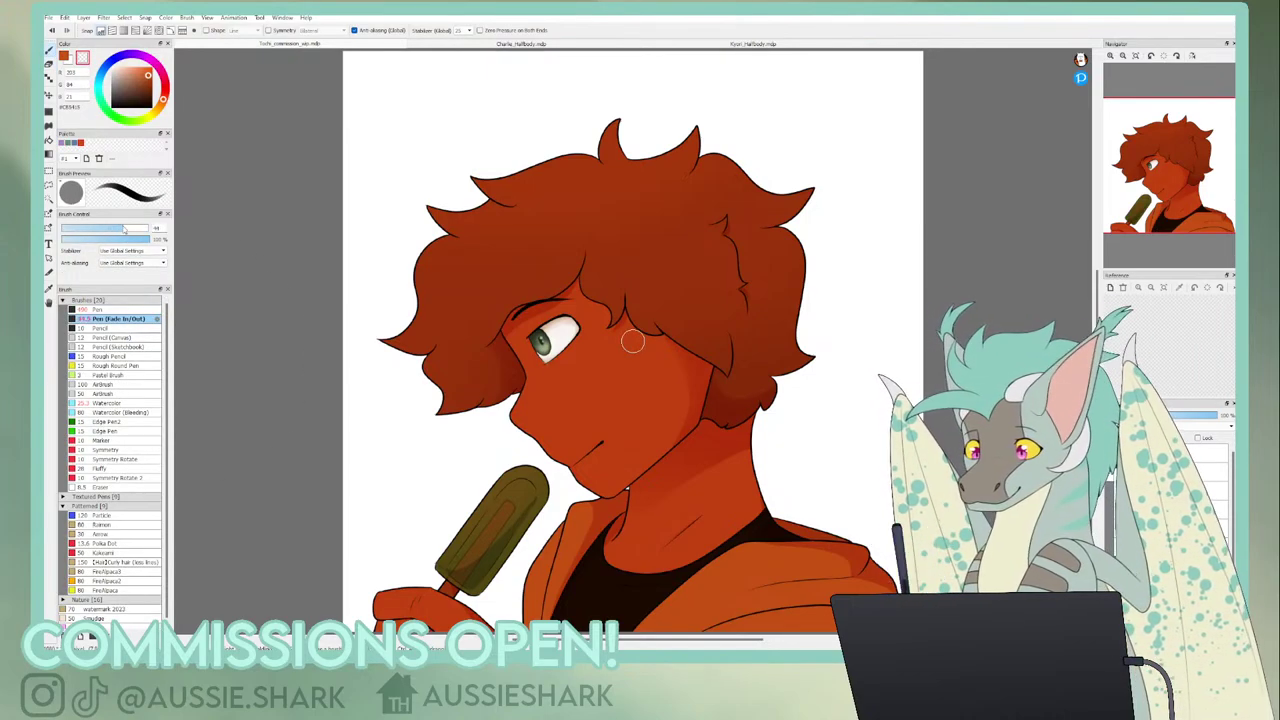
left_click_drag(425, 345, 468, 252)
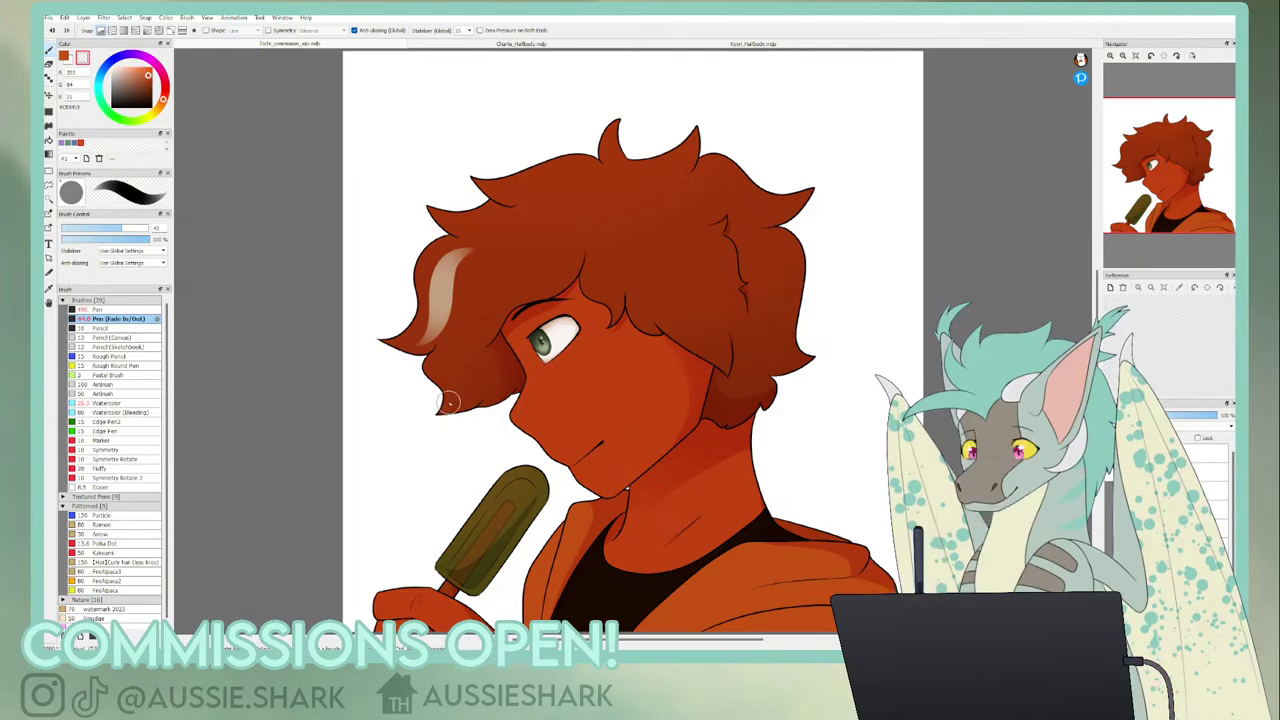
mouse_move(460, 397)
left_mouse_down()
mouse_move(457, 342)
mouse_move(489, 337)
mouse_move(477, 340)
mouse_move(513, 273)
mouse_move(576, 230)
mouse_move(524, 250)
mouse_move(471, 309)
mouse_move(467, 291)
mouse_move(562, 236)
left_mouse_up()
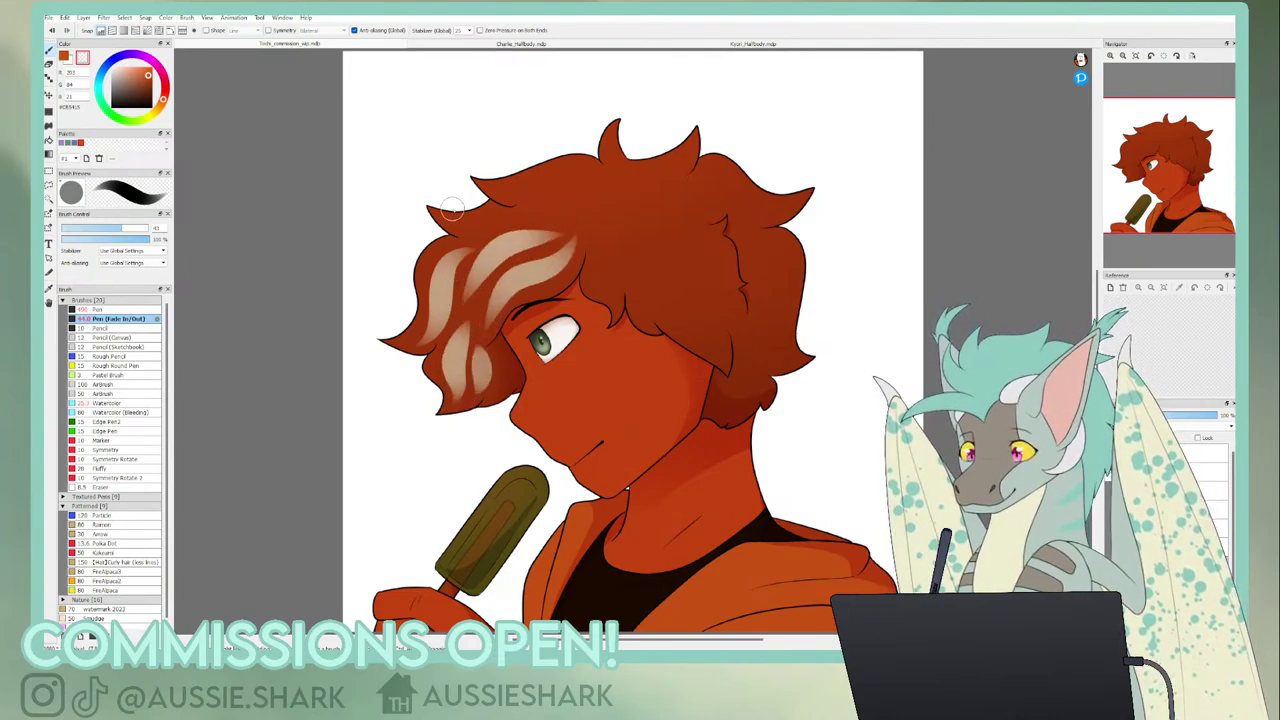
- Carve tapered highlight strands out of the red-orange on the upper front tuft and the bangs above the cheek
left_click_drag(442, 217, 520, 201)
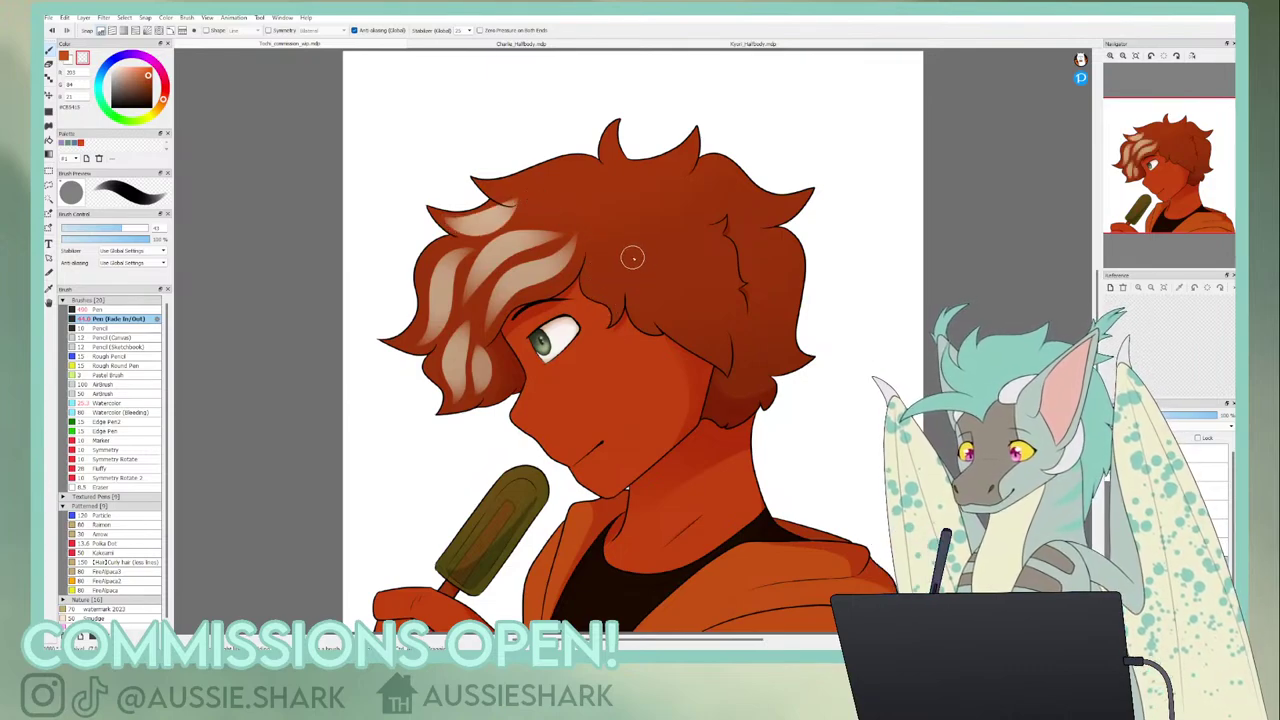
mouse_move(603, 214)
left_mouse_down()
mouse_move(623, 303)
mouse_move(655, 326)
left_mouse_up()
left_click_drag(645, 233, 658, 322)
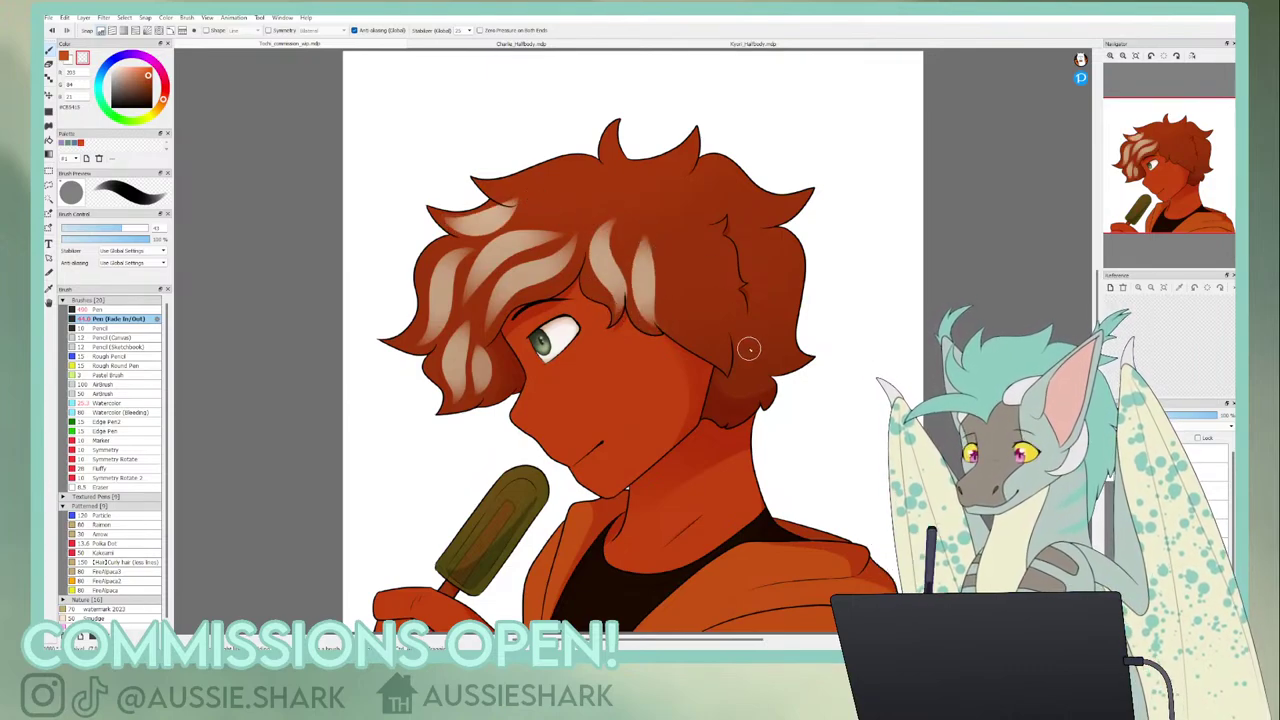
- Carve tapered highlight strands out of the red-orange on the back of the hair and the side lock over the cheek
mouse_move(780, 260)
left_mouse_down()
mouse_move(769, 330)
mouse_move(803, 364)
left_mouse_up()
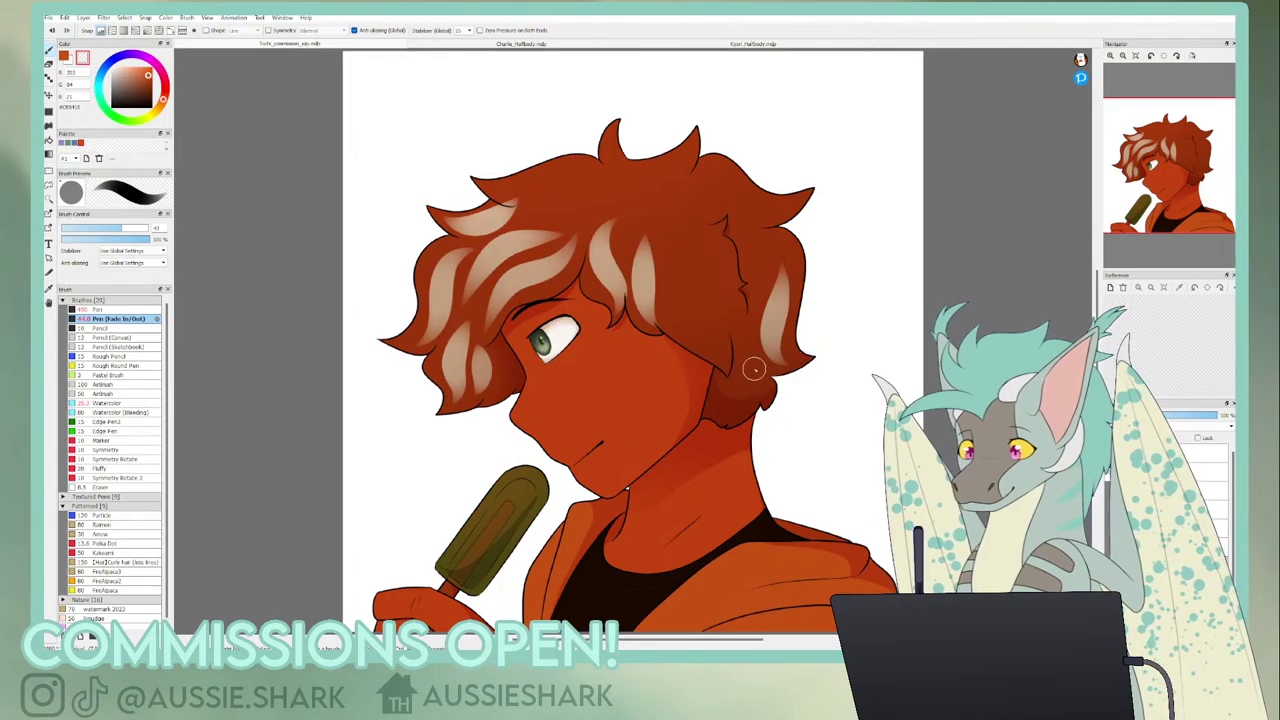
left_click_drag(738, 290, 762, 375)
left_click_drag(702, 318, 728, 368)
left_click_drag(688, 232, 712, 340)
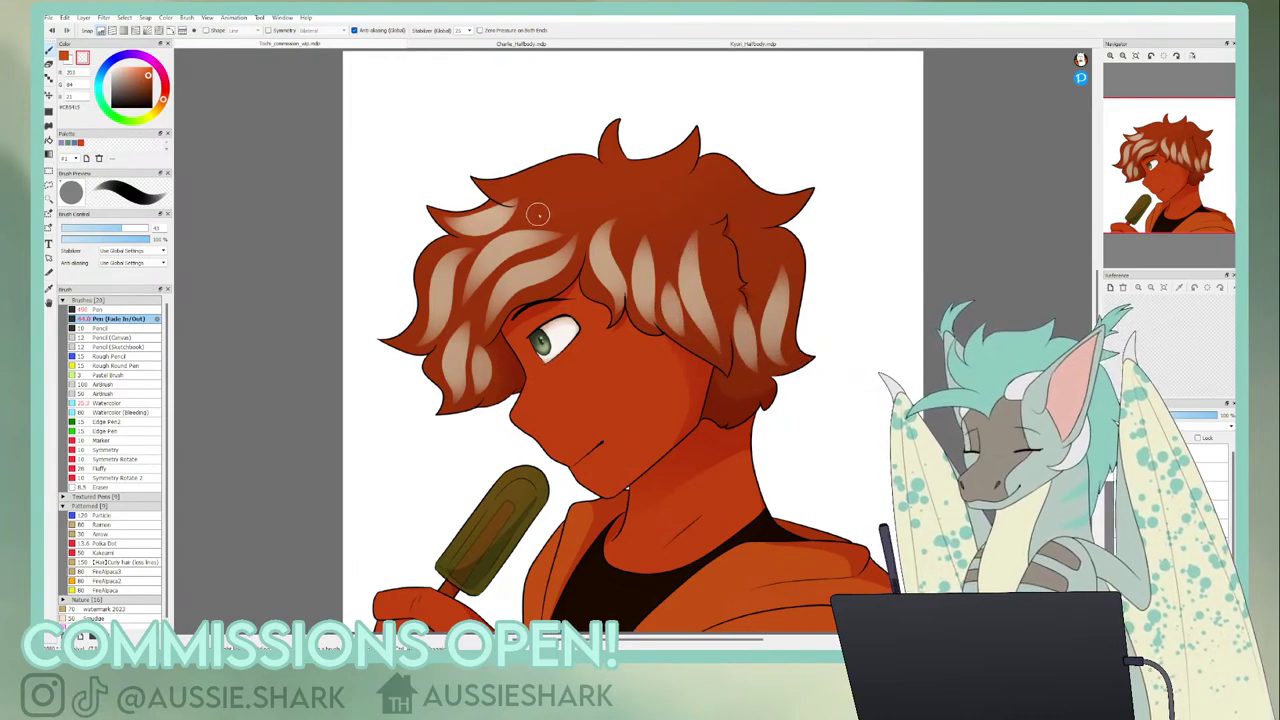
- Carve tapered highlight strands across the crown, the top tufts and the area around the rear parting line
mouse_move(532, 220)
left_mouse_down()
mouse_move(618, 182)
mouse_move(638, 202)
mouse_move(626, 246)
left_mouse_up()
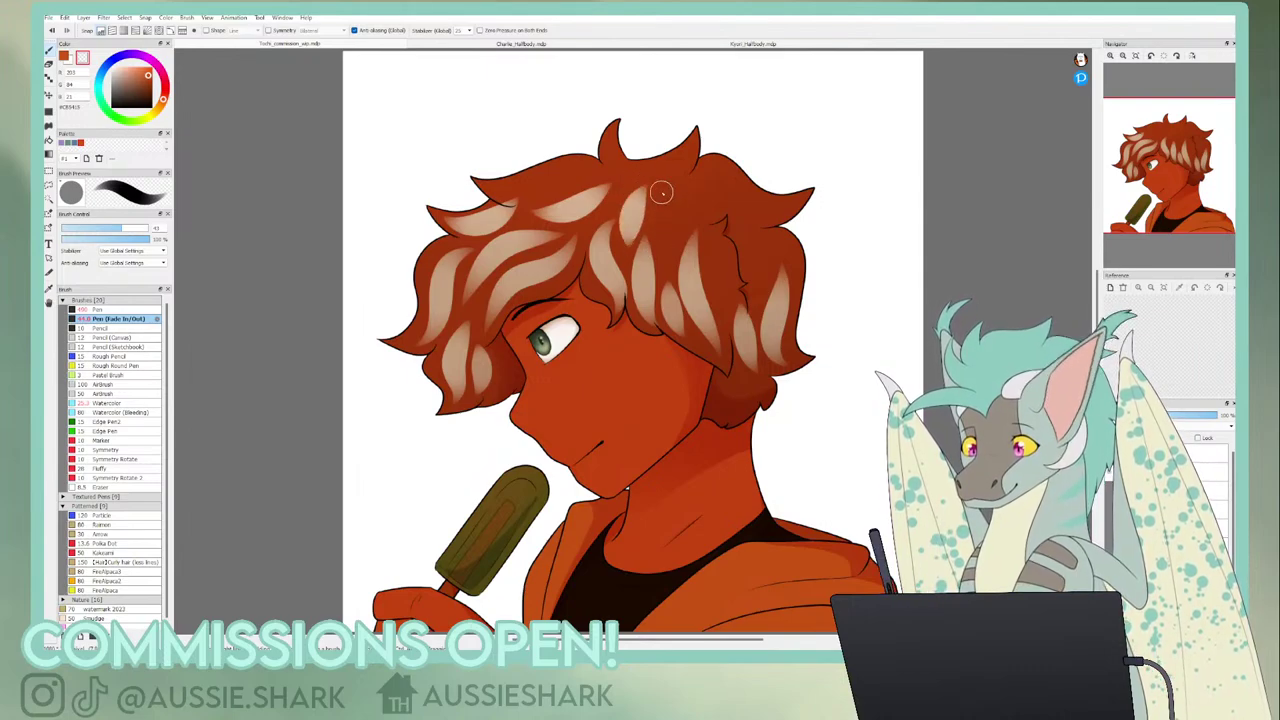
mouse_move(664, 186)
left_mouse_down()
mouse_move(669, 256)
mouse_move(682, 183)
mouse_move(760, 204)
mouse_move(704, 228)
mouse_move(701, 218)
mouse_move(730, 286)
left_mouse_up()
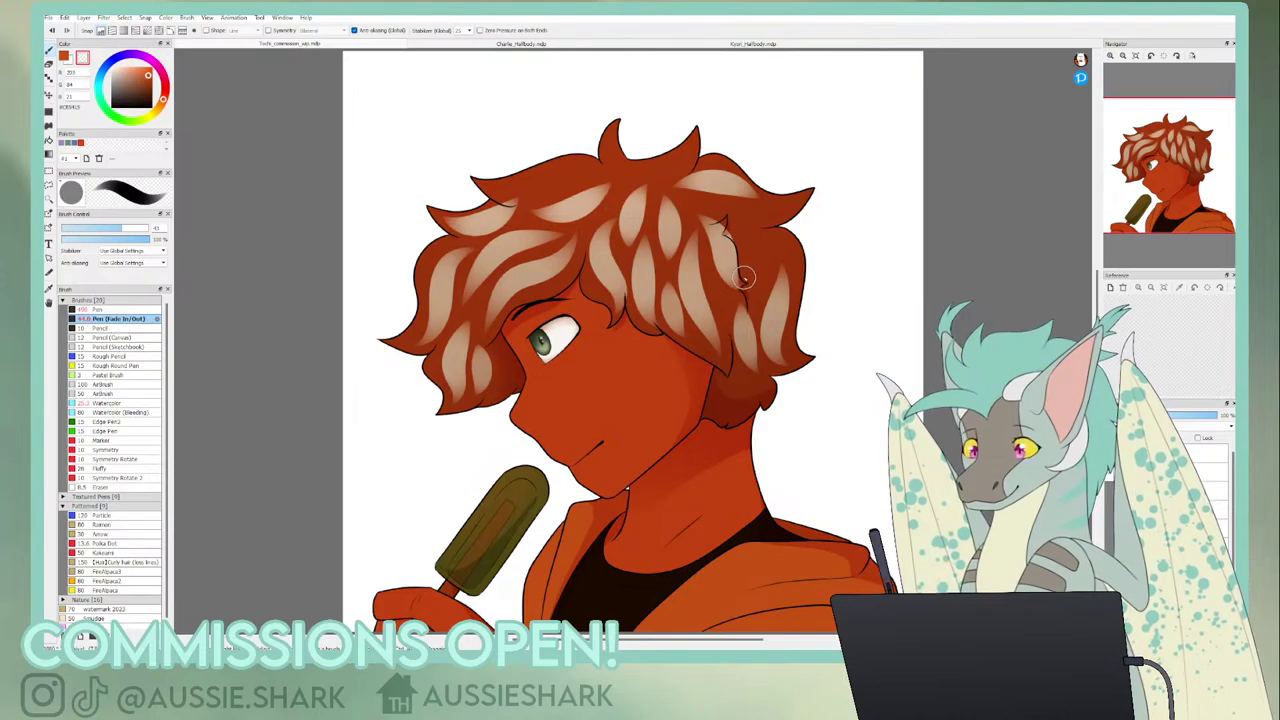
key("ctrl+z")
mouse_move(710, 233)
left_mouse_down()
mouse_move(724, 289)
mouse_move(756, 266)
mouse_move(730, 220)
mouse_move(786, 250)
left_mouse_up()
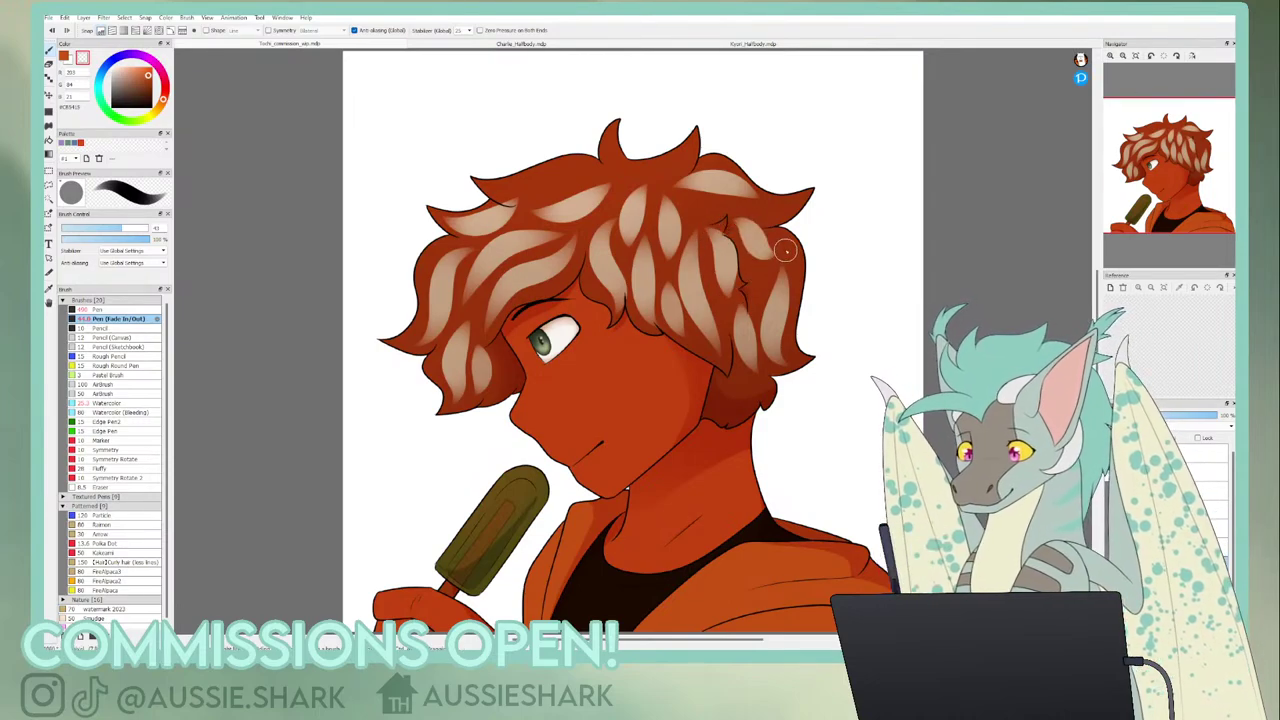
left_click_drag(597, 174, 494, 188)
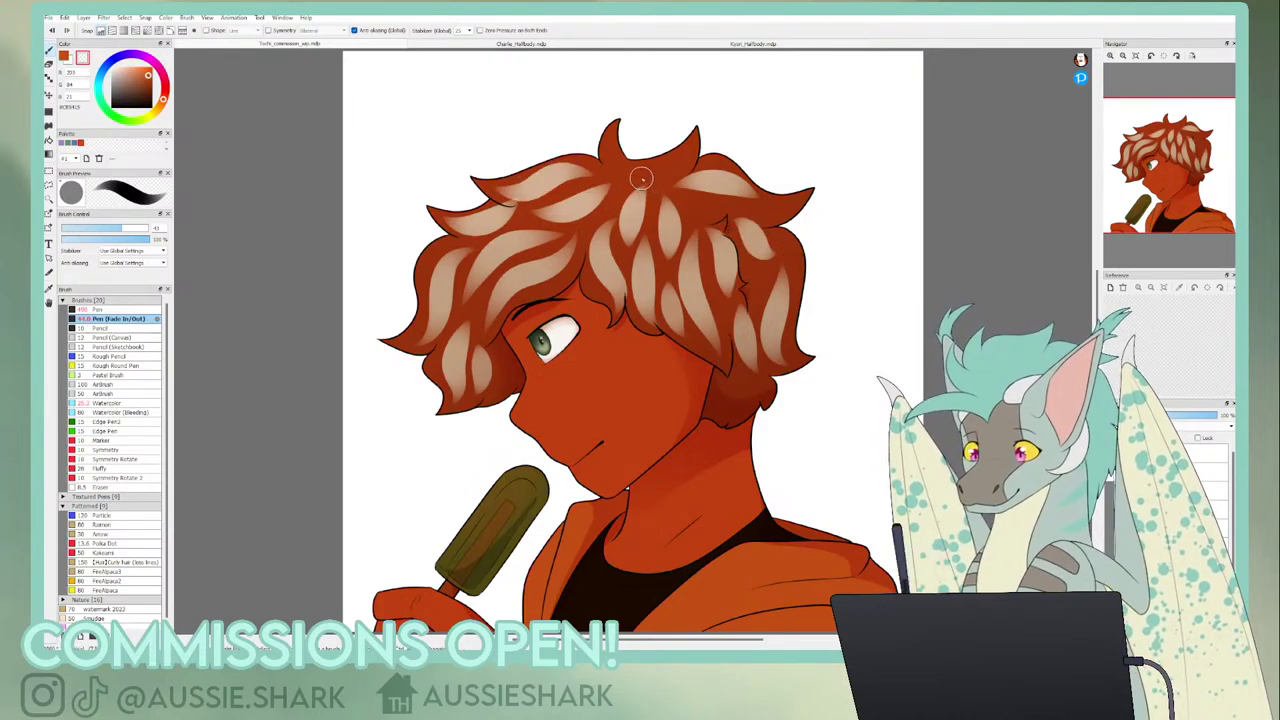
mouse_move(638, 179)
left_mouse_down()
mouse_move(602, 150)
mouse_move(687, 144)
left_mouse_up()
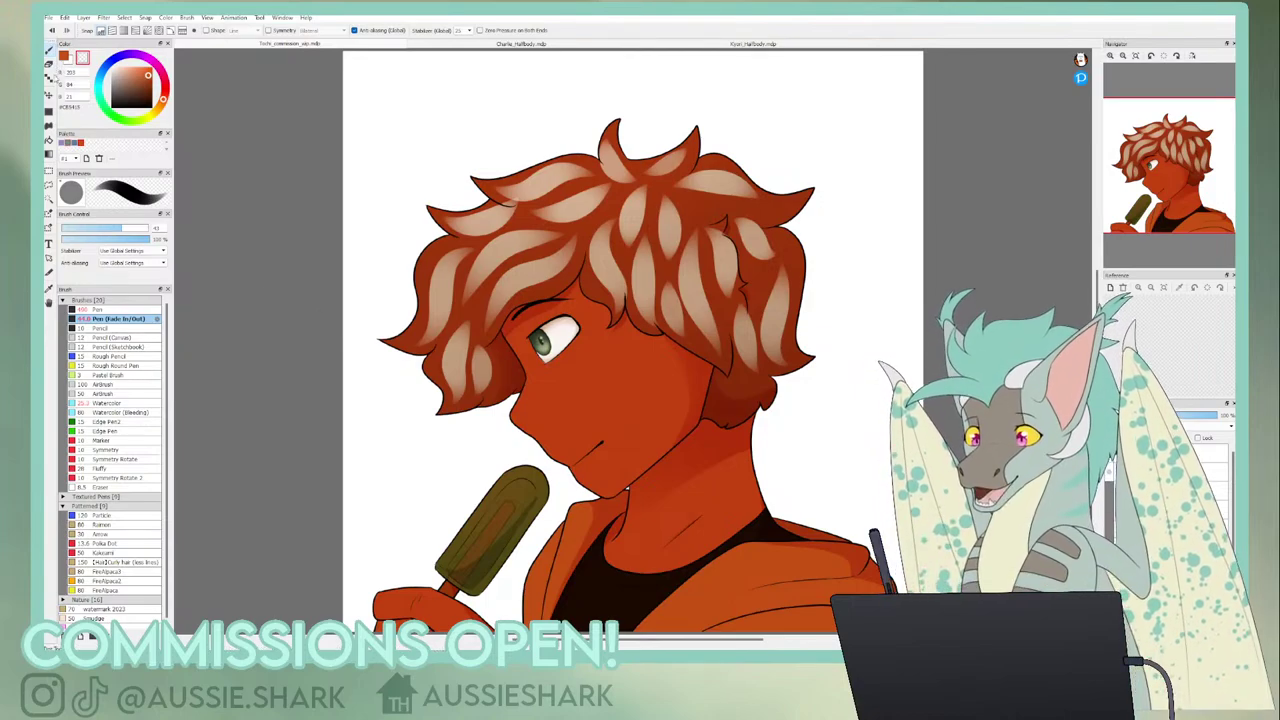
- Erase the red-orange with the size 150 Eraser (Soft) from the front of the face inside a selection, plus neck, hoodie, hand and popsicle
key("e")
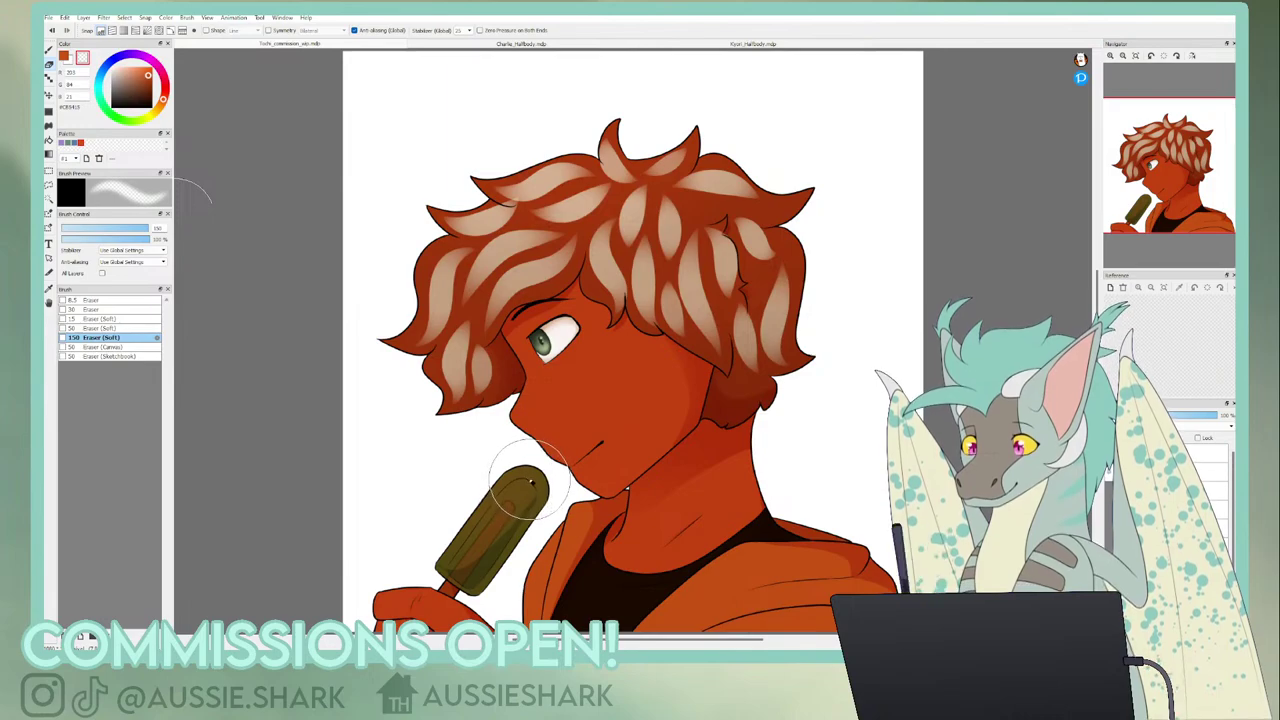
left_click(117, 328)
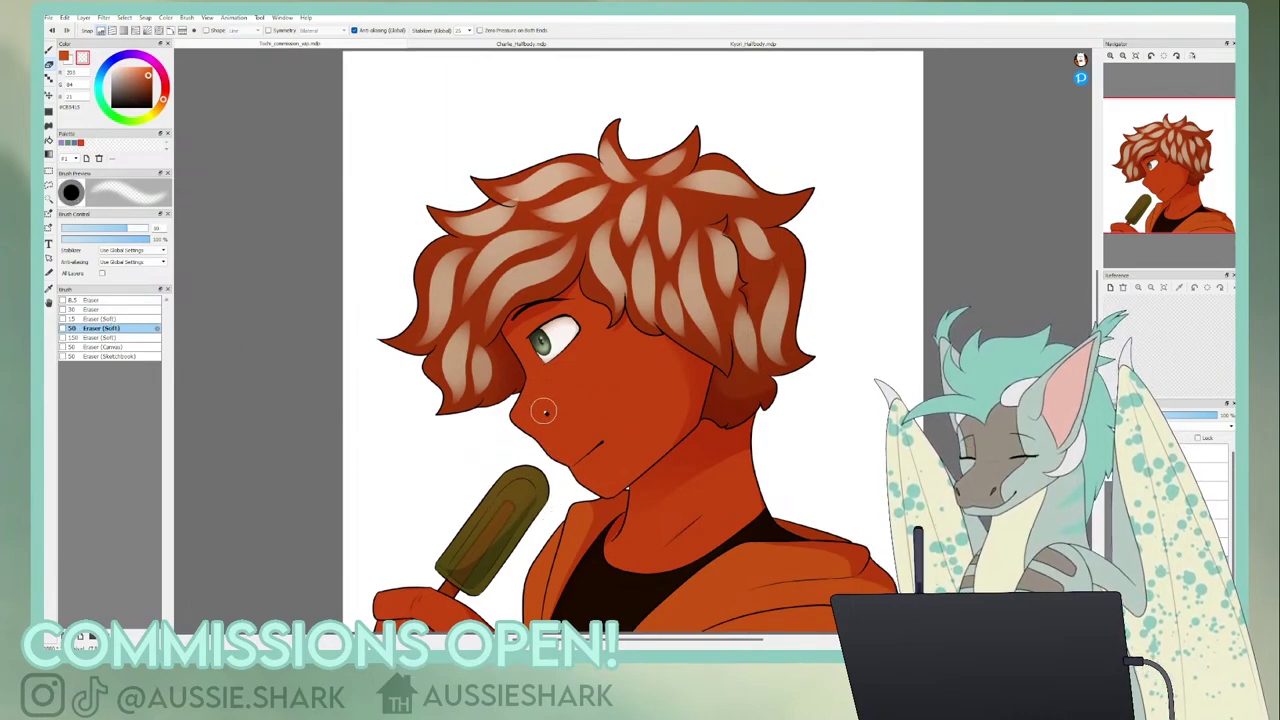
left_click(119, 338)
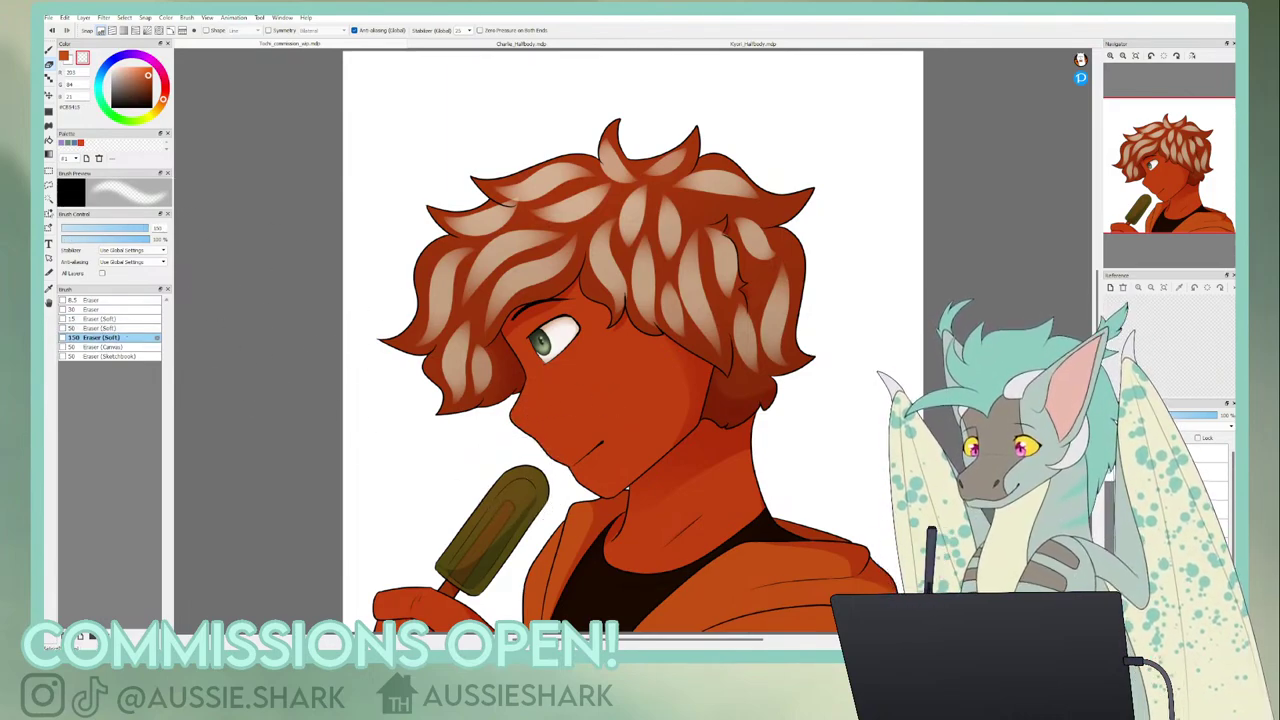
left_click(48, 199)
left_click(595, 394)
left_click(48, 64)
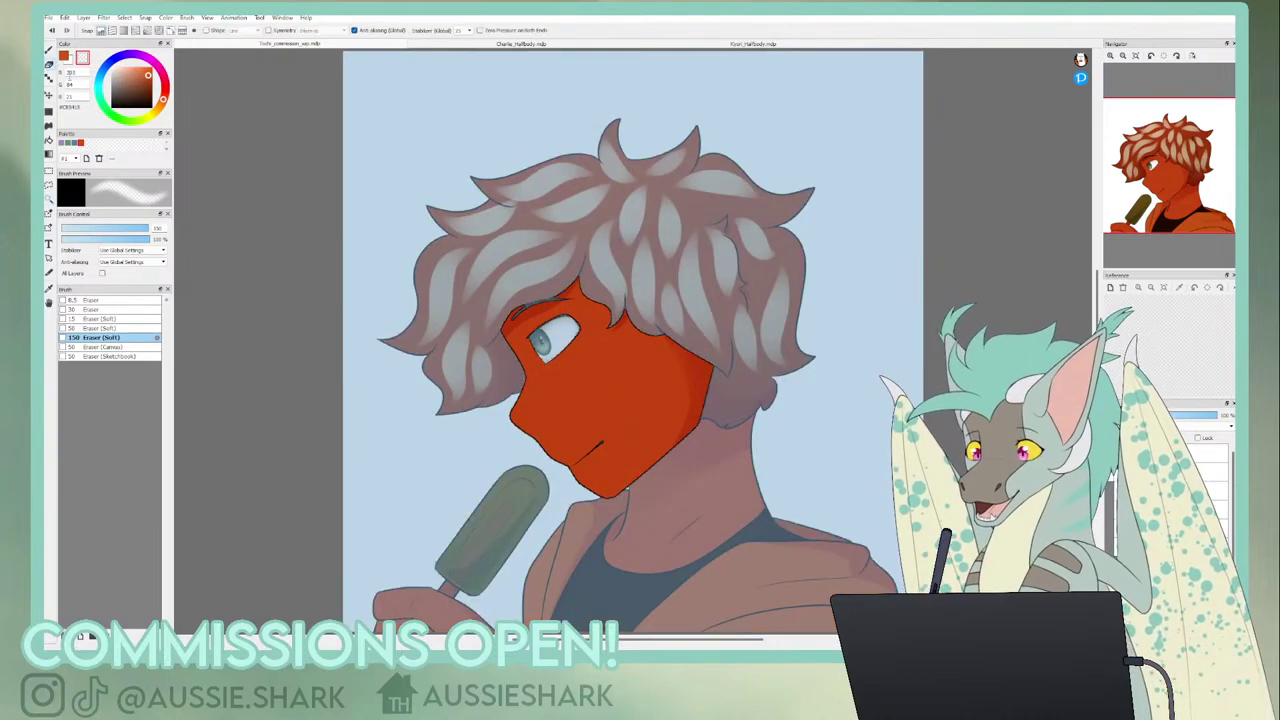
mouse_move(524, 410)
left_mouse_down()
mouse_move(612, 381)
mouse_move(566, 395)
mouse_move(634, 351)
mouse_move(601, 397)
mouse_move(612, 382)
mouse_move(562, 392)
mouse_move(632, 354)
mouse_move(592, 382)
mouse_move(600, 391)
mouse_move(512, 343)
mouse_move(531, 379)
mouse_move(524, 363)
mouse_move(588, 363)
left_mouse_up()
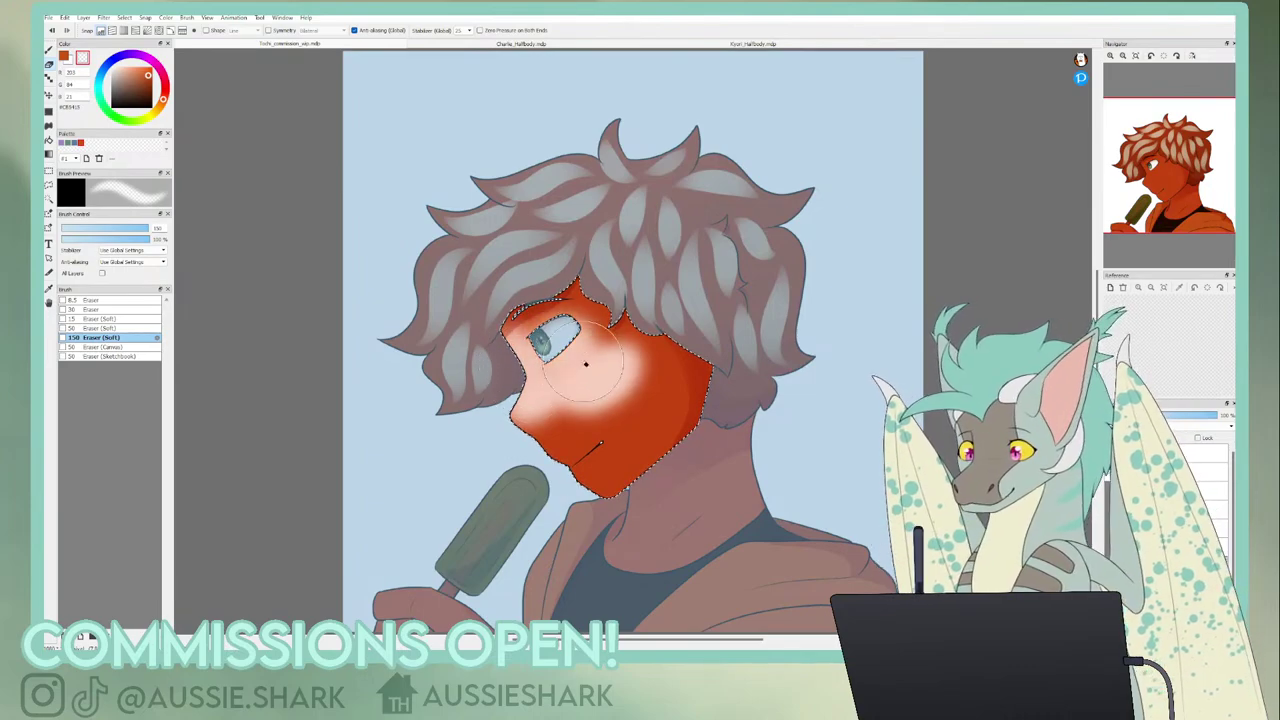
key("ctrl+d")
mouse_move(592, 410)
left_mouse_down()
mouse_move(546, 425)
mouse_move(609, 483)
mouse_move(634, 391)
mouse_move(678, 452)
mouse_move(641, 557)
mouse_move(670, 505)
mouse_move(663, 526)
mouse_move(552, 588)
mouse_move(608, 527)
mouse_move(567, 553)
mouse_move(691, 517)
mouse_move(742, 537)
mouse_move(697, 611)
mouse_move(761, 573)
mouse_move(805, 571)
mouse_move(783, 593)
mouse_move(790, 612)
mouse_move(690, 638)
left_mouse_up()
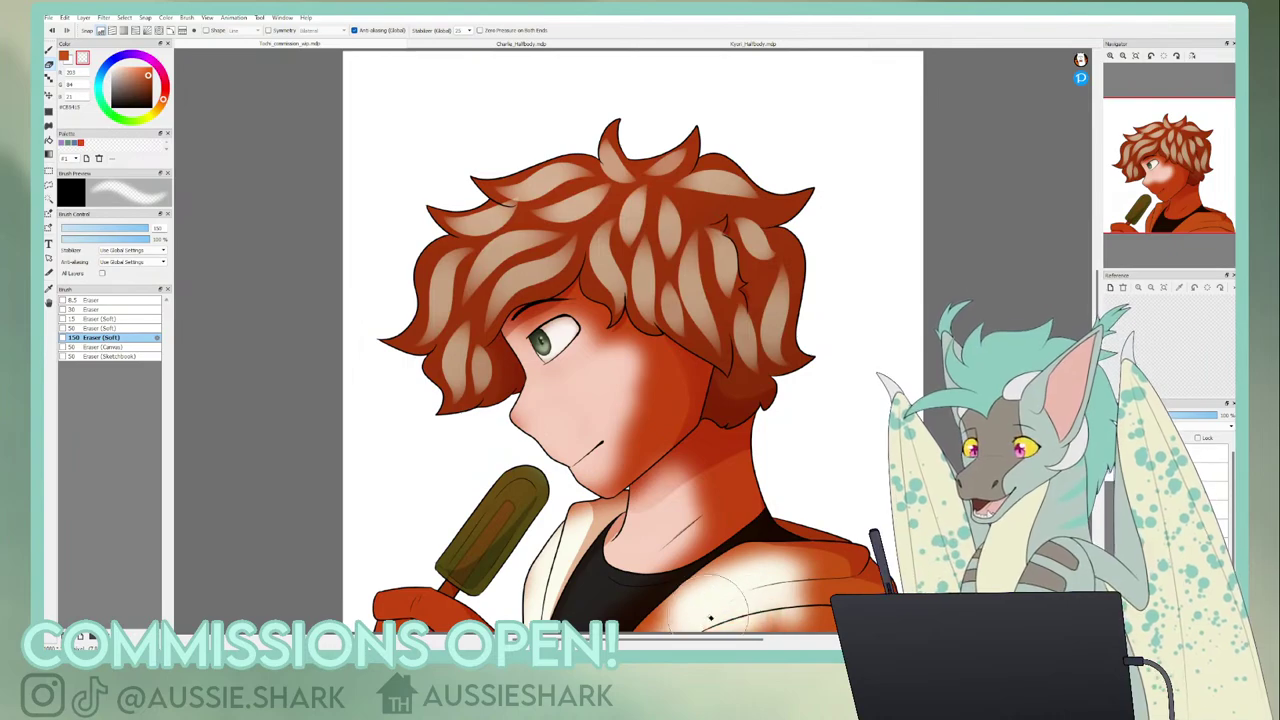
mouse_move(385, 592)
left_mouse_down()
mouse_move(453, 563)
mouse_move(505, 500)
mouse_move(470, 560)
mouse_move(480, 585)
mouse_move(455, 565)
left_mouse_up()
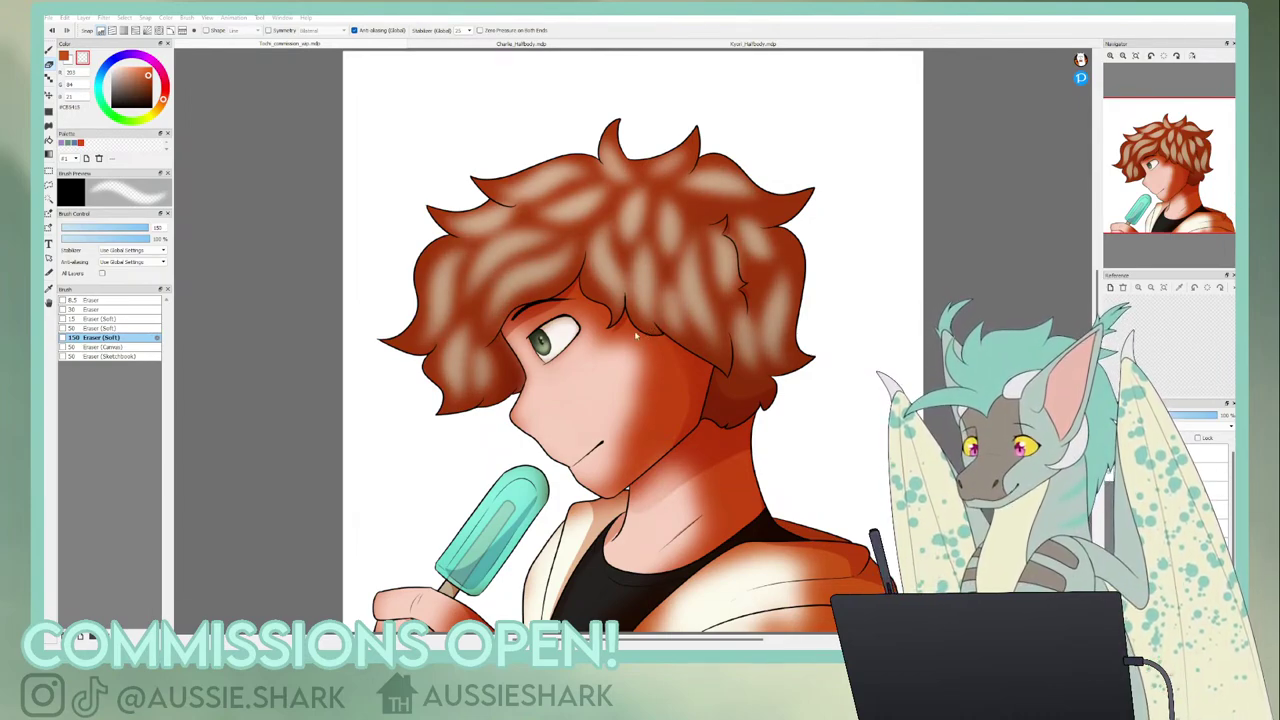
- Blur the red-orange overlay to soften the carved hair highlights, keeping the individual strands distinguishable
left_click(624, 337)
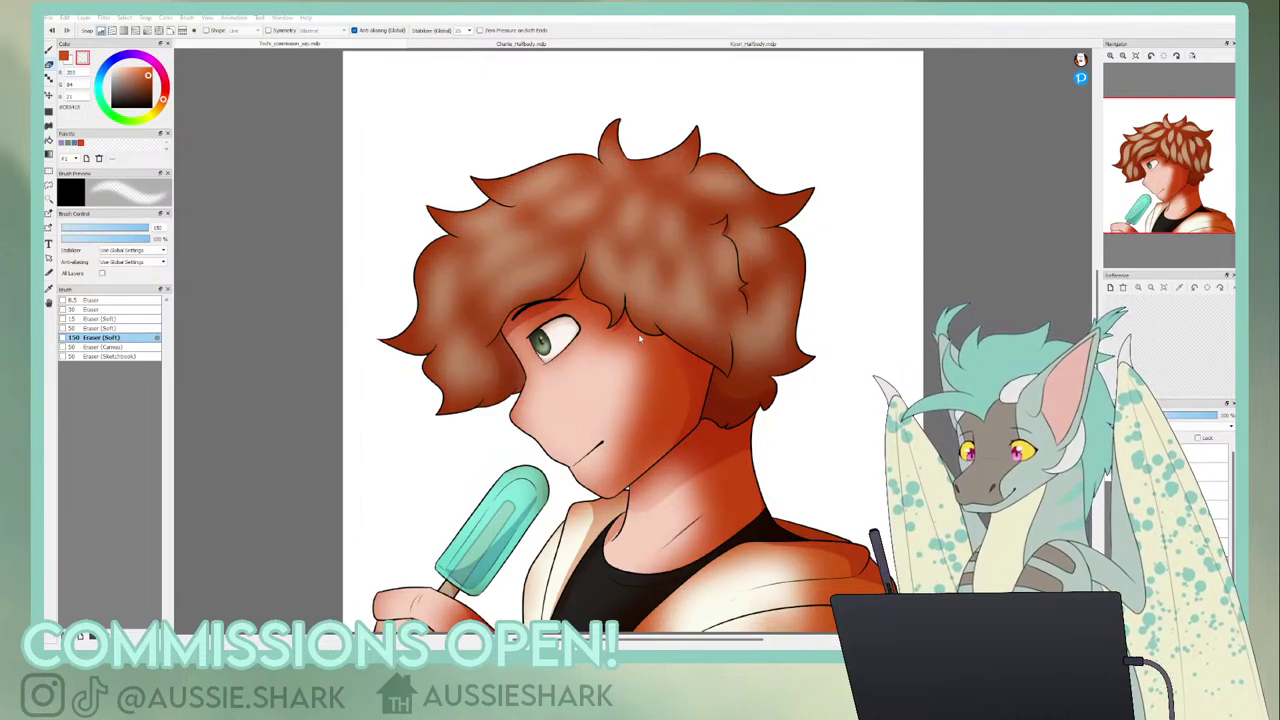
key("ctrl+z")
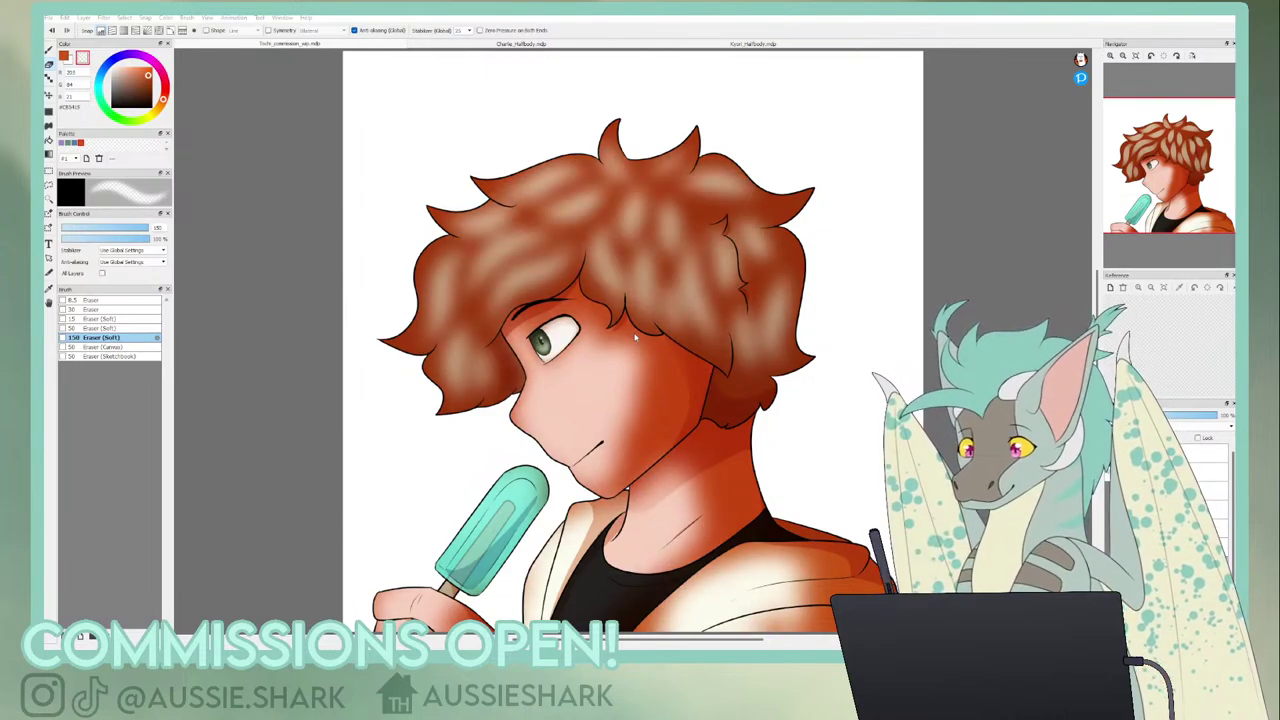
left_click(660, 364)
- Lower the opacity of the red-orange overlay layer to a subtle warm tint over the figure
left_click(1109, 472)
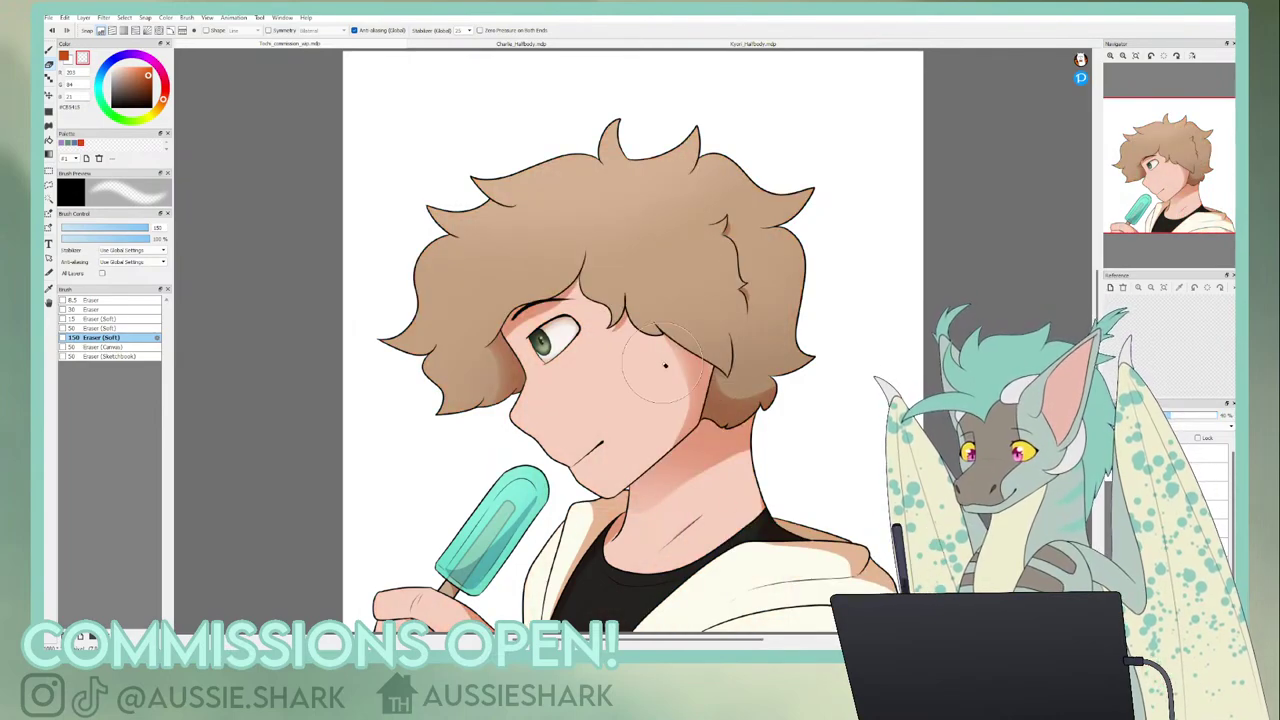
key("ctrl+z")
key("ctrl+y")
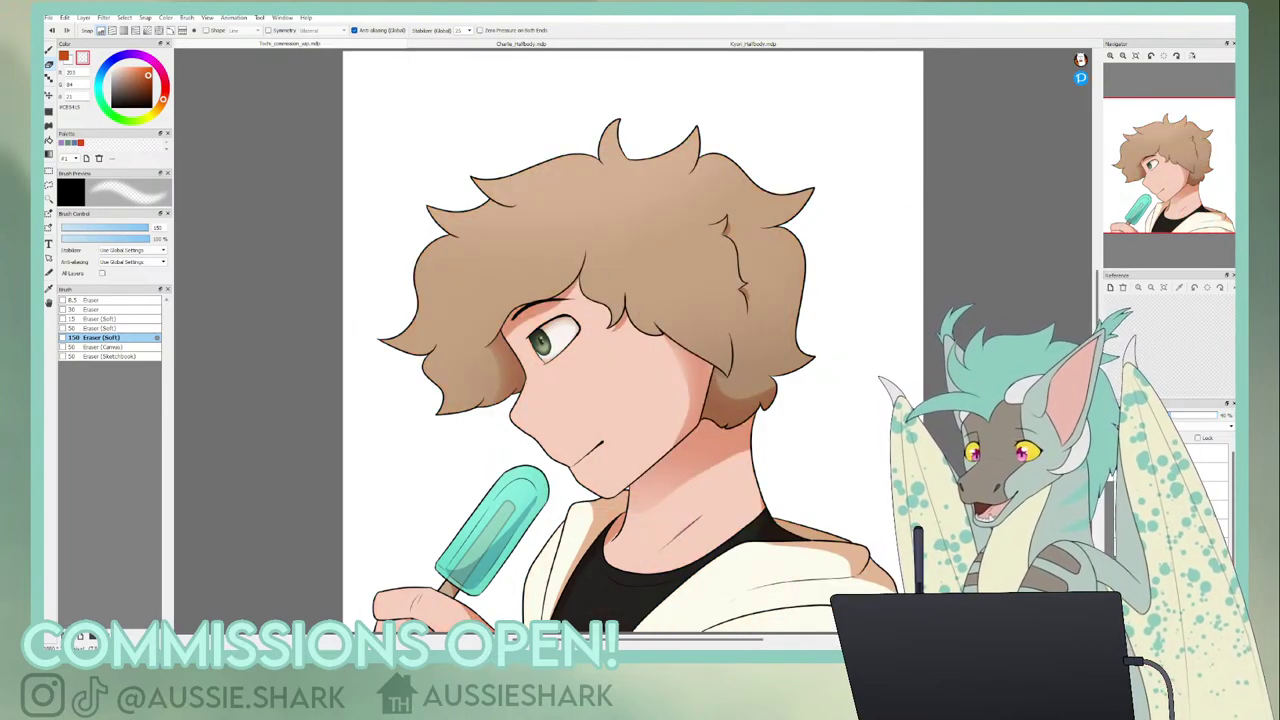
key("ctrl+y")
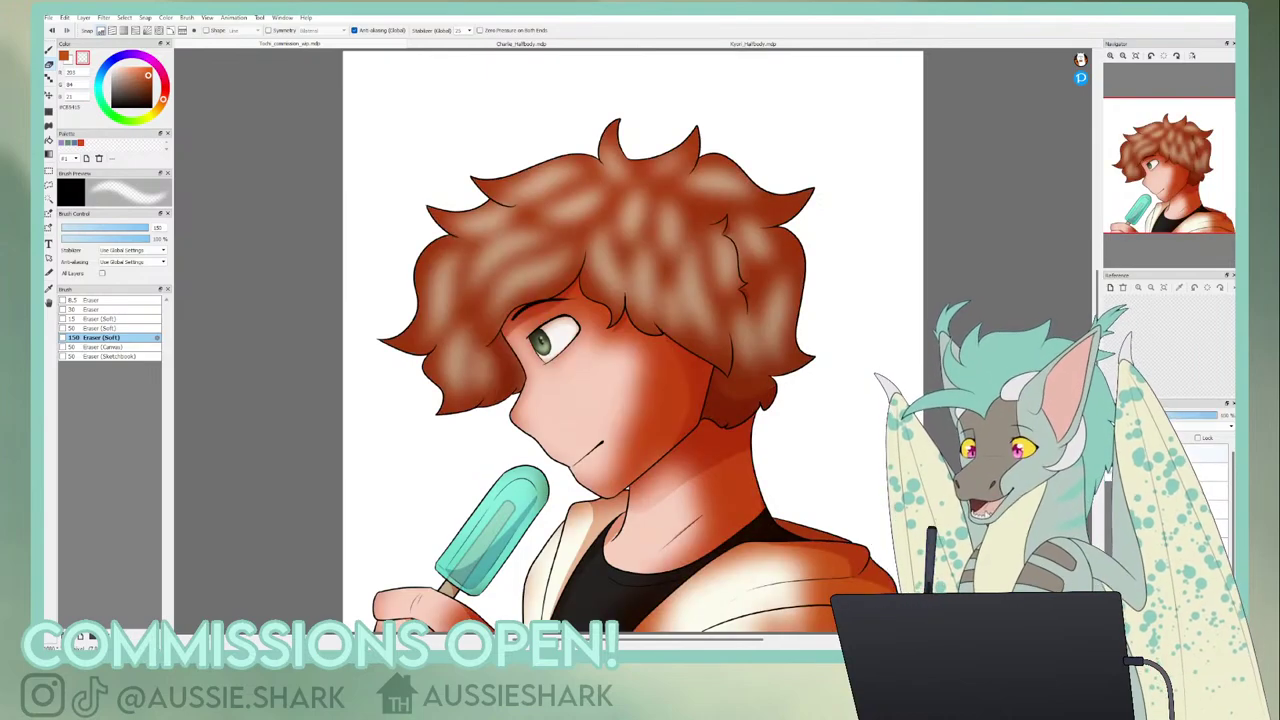
key("ctrl+z")
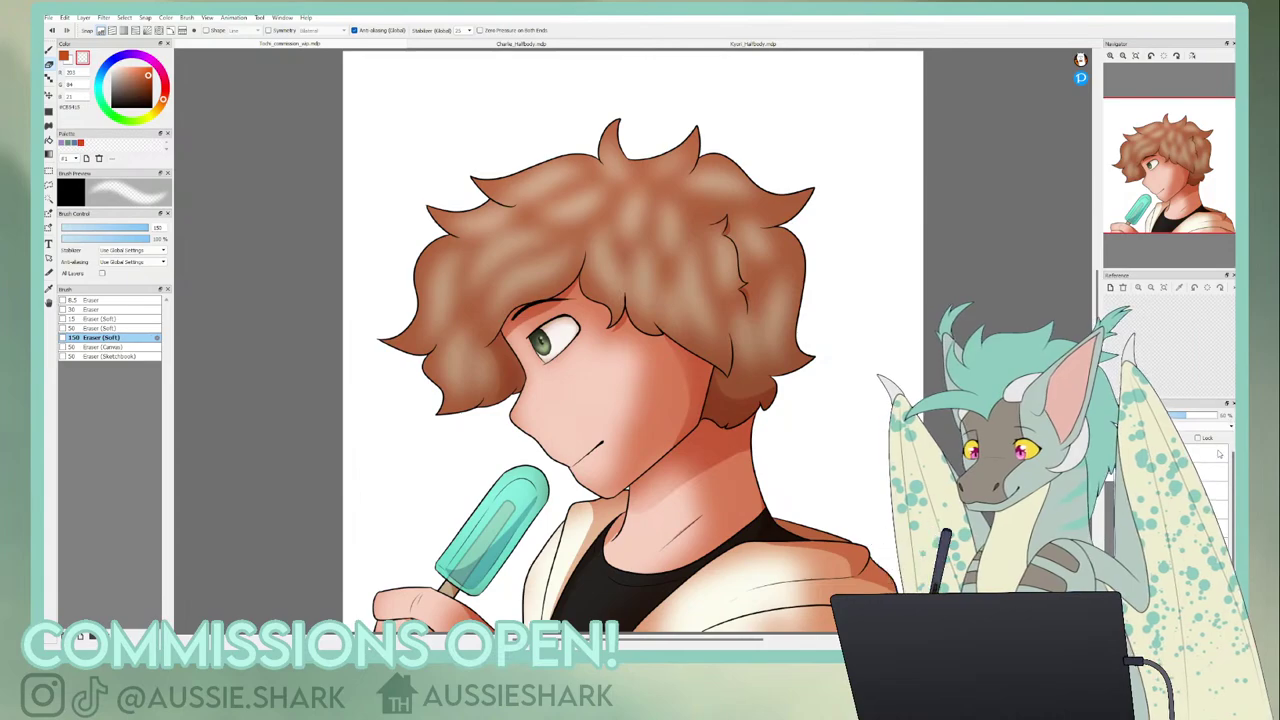
key("ctrl+z")
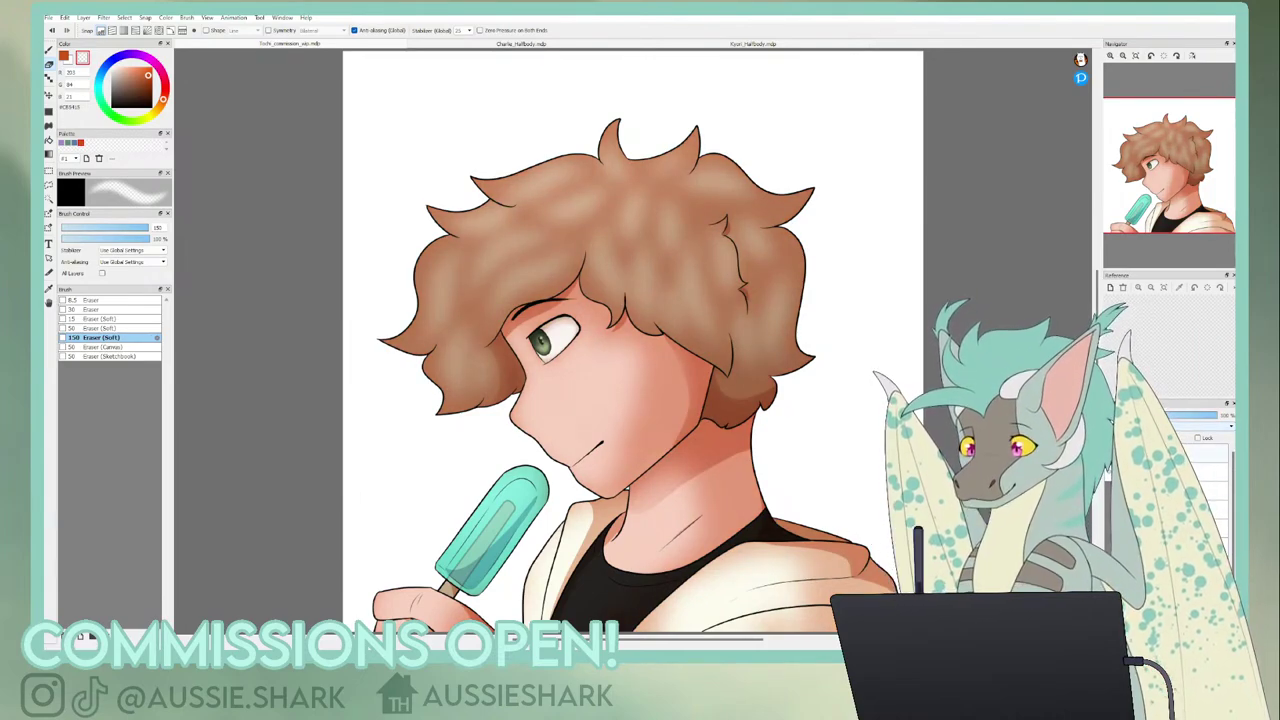
- Set up the Pen brush in white at size 24 and try a highlight stroke along the bridge of the nose
left_click(64, 58)
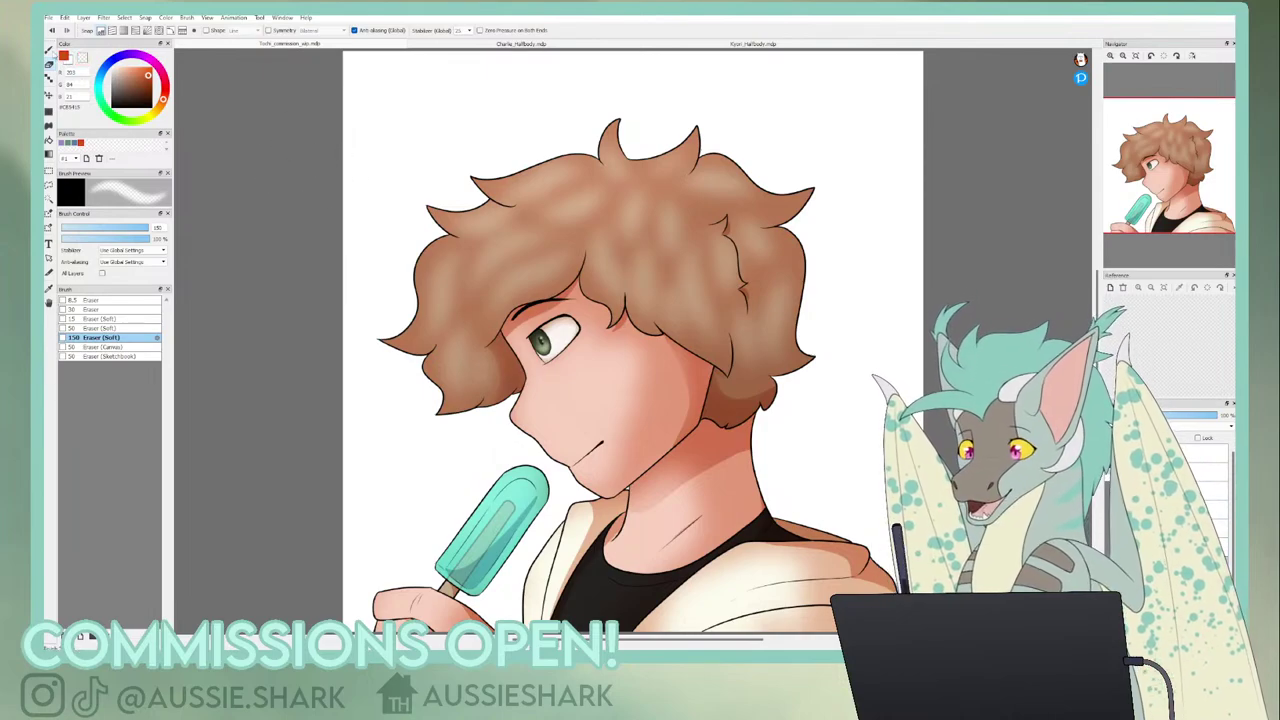
left_click(48, 50)
left_click(111, 67)
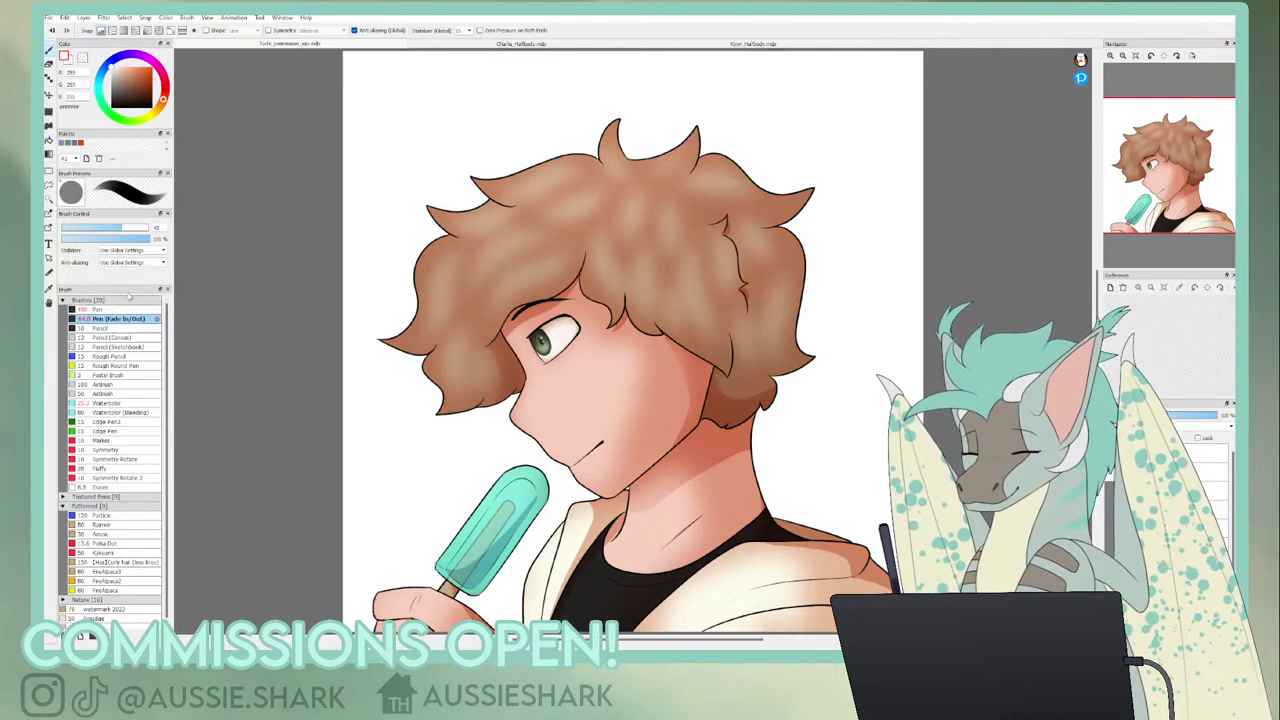
left_click(105, 310)
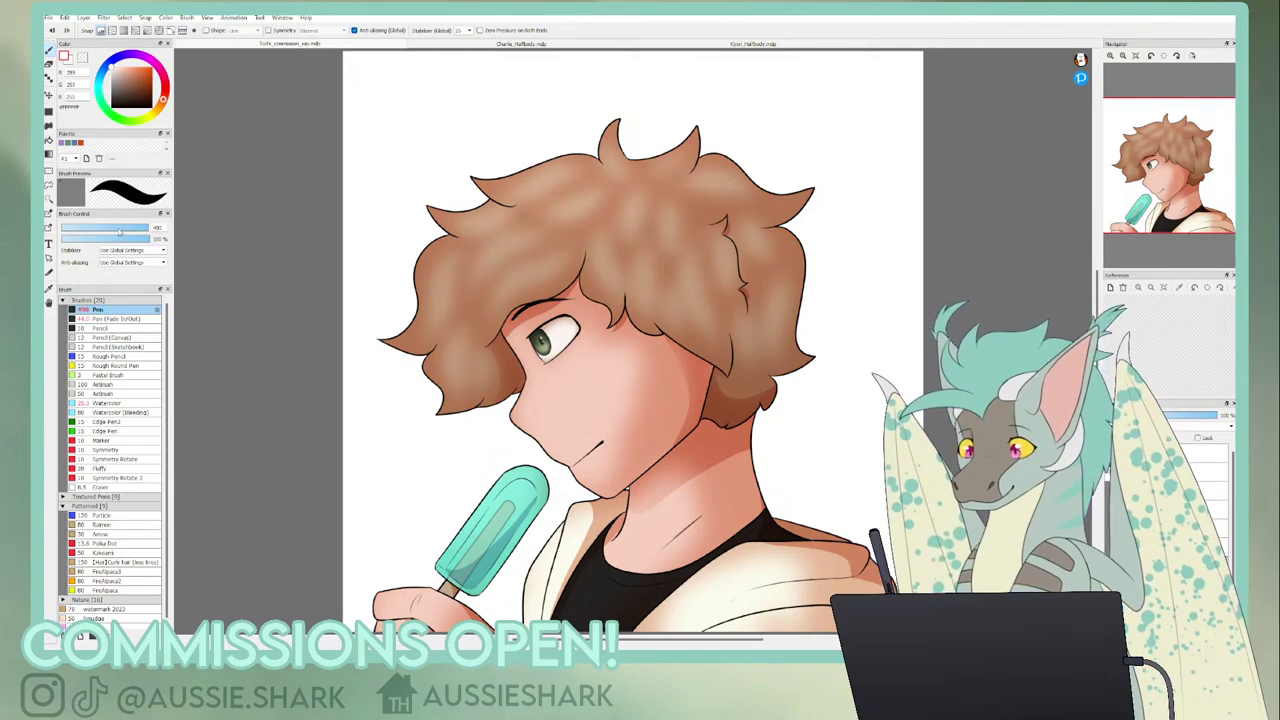
left_click_drag(120, 230, 104, 229)
left_click(1110, 56)
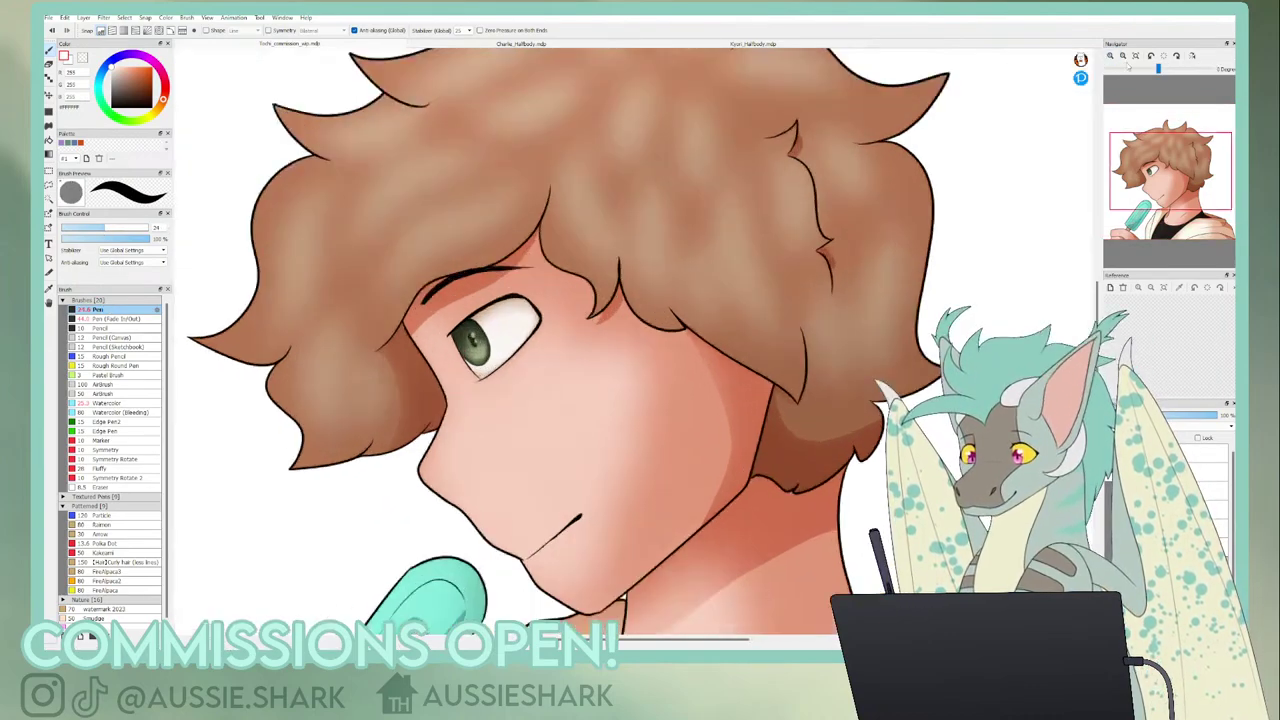
left_click_drag(1171, 177, 1155, 181)
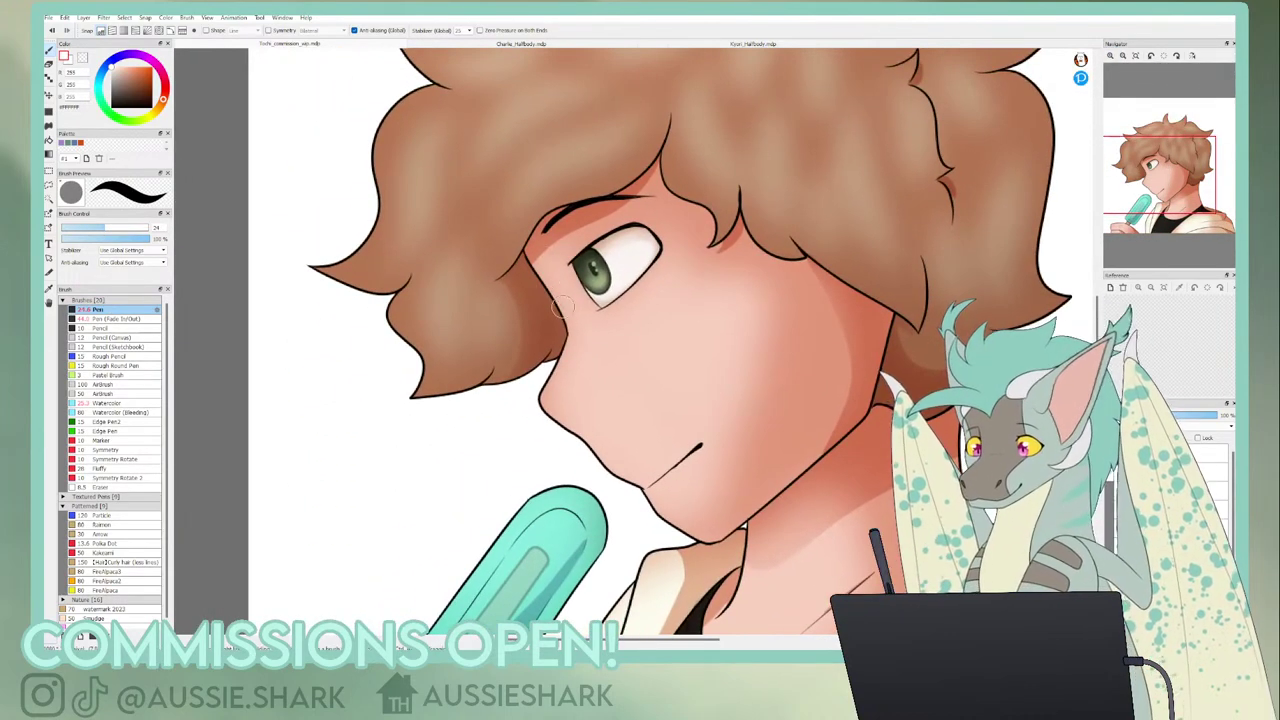
left_click_drag(560, 305, 578, 358)
key("ctrl+z")
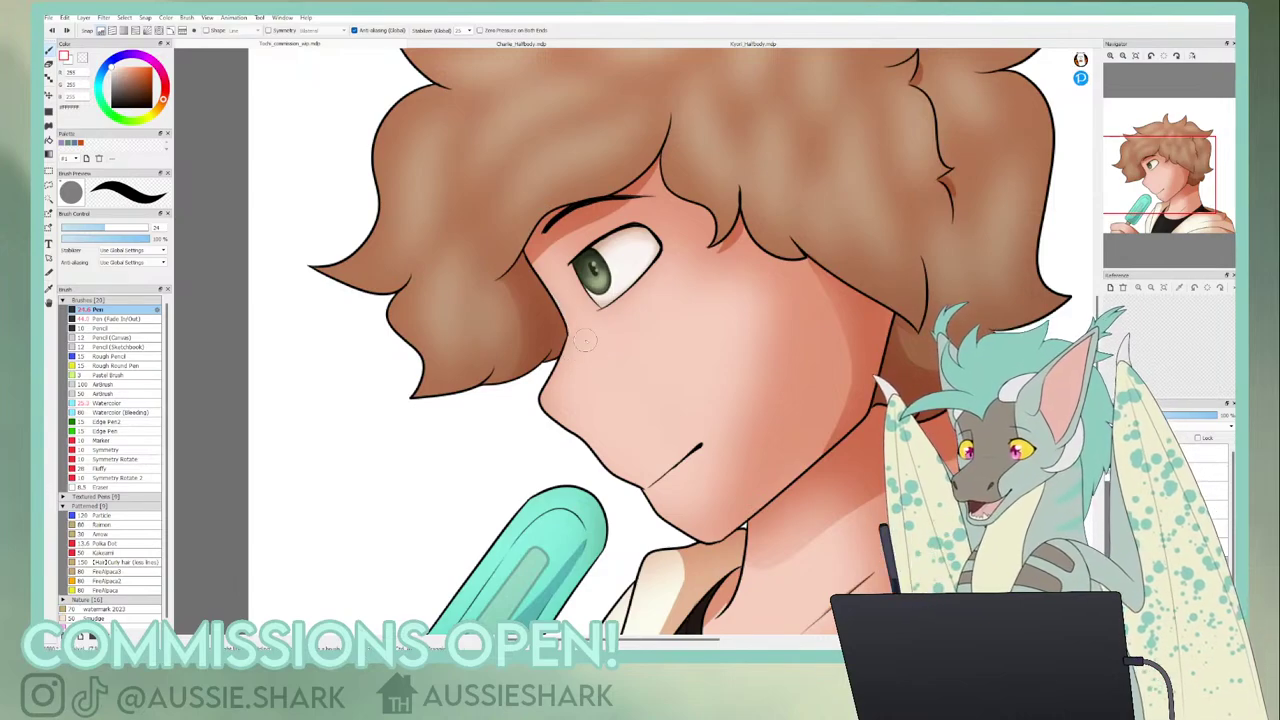
- Mix a pale cream yellow, save it to the palette, and paint a rim highlight from the brow down the nose bridge
left_click(152, 121)
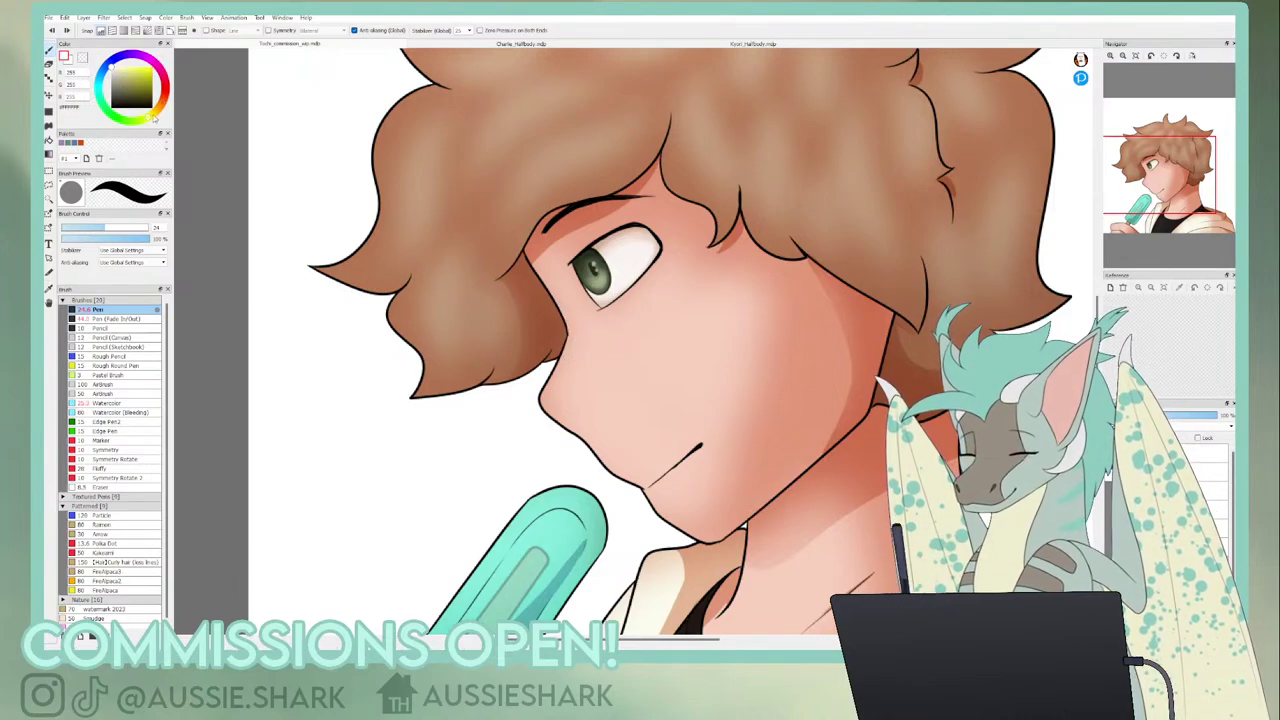
left_click(155, 115)
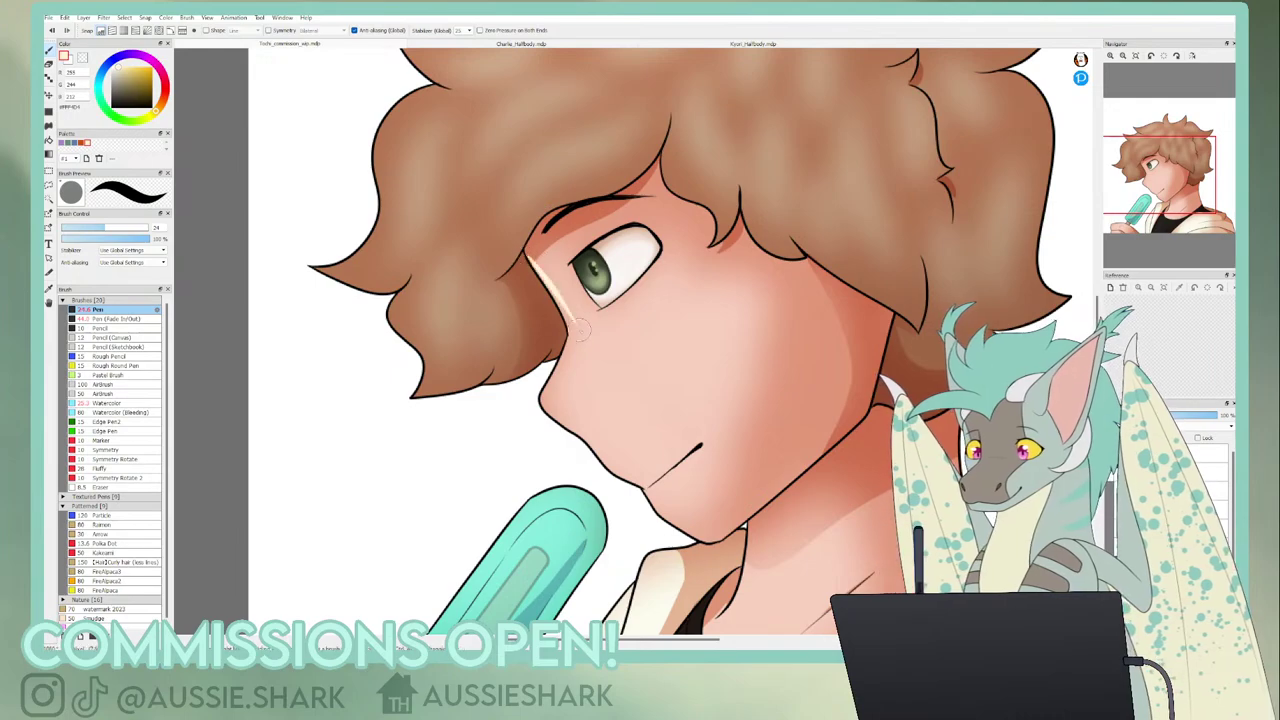
mouse_move(529, 262)
left_mouse_down()
mouse_move(576, 343)
mouse_move(552, 420)
left_mouse_up()
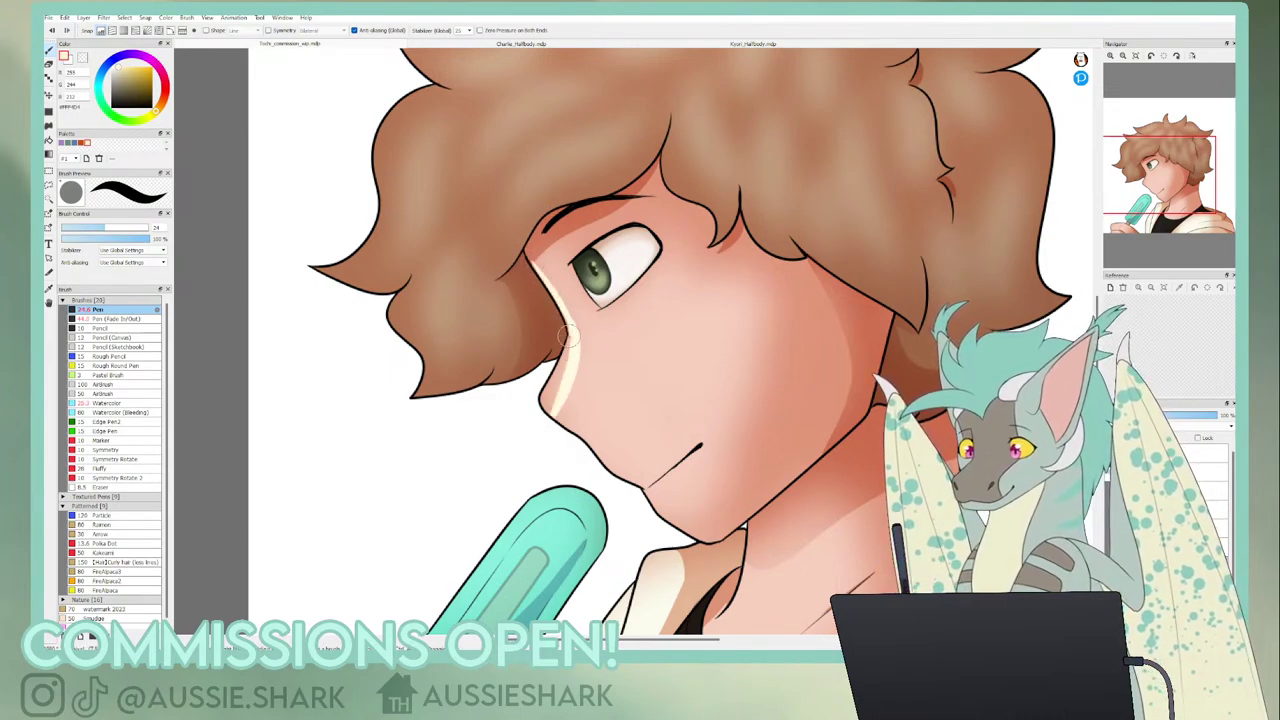
left_click_drag(568, 322, 552, 392)
key("ctrl+z")
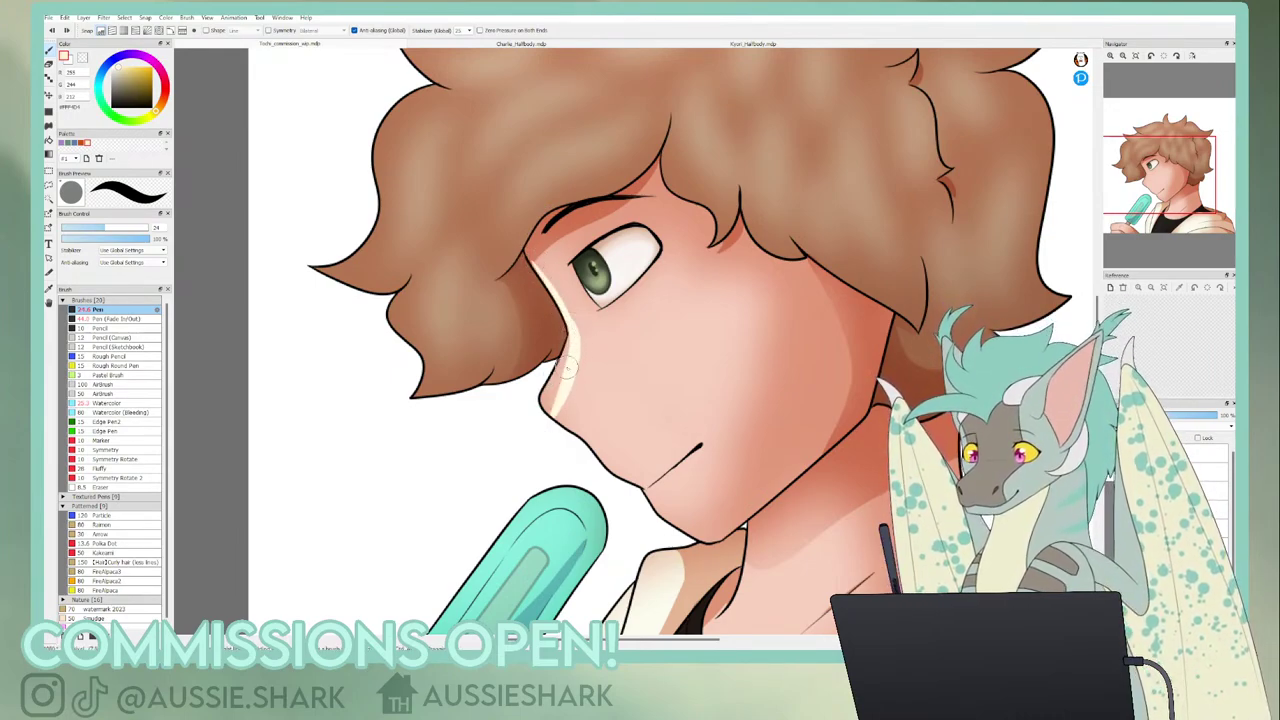
left_click_drag(572, 334, 551, 396)
key("ctrl+z")
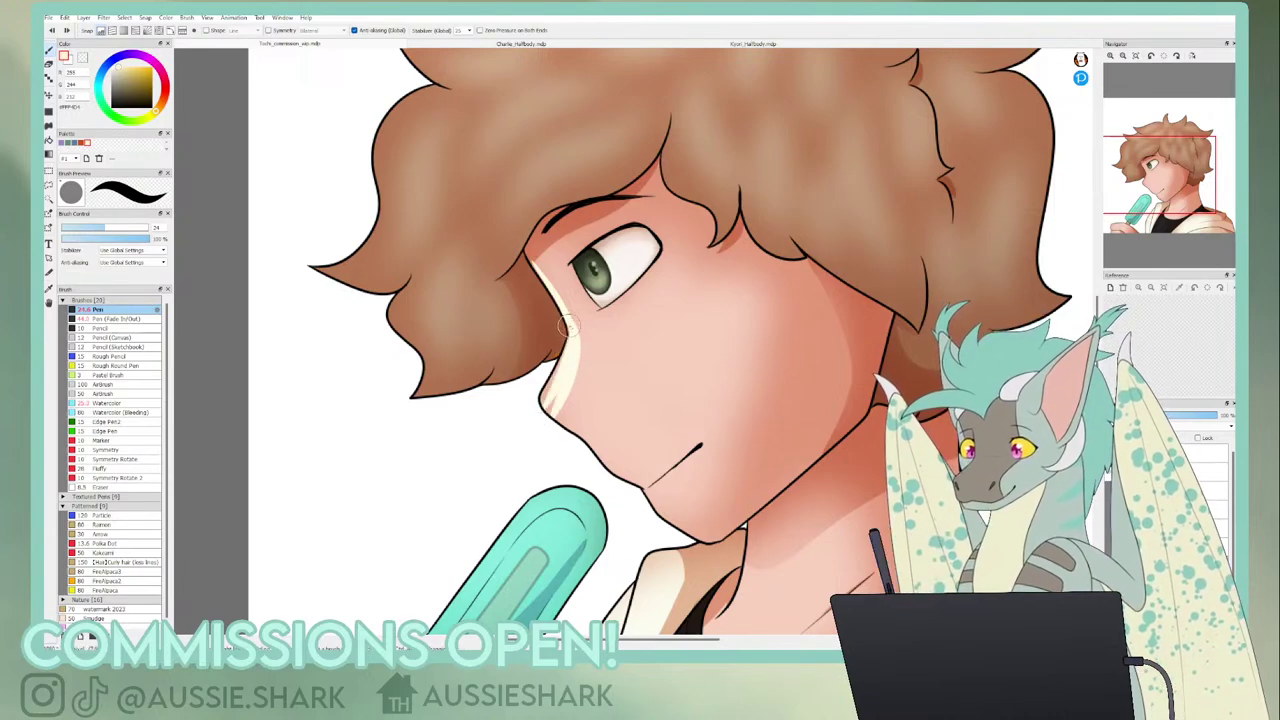
- Extend the cream rim highlight around the tip of the nose and try continuing it down to the upper lip
mouse_move(570, 335)
left_mouse_down()
mouse_move(545, 420)
mouse_move(590, 437)
left_mouse_up()
mouse_move(566, 360)
left_mouse_down()
mouse_move(597, 459)
mouse_move(633, 482)
left_mouse_up()
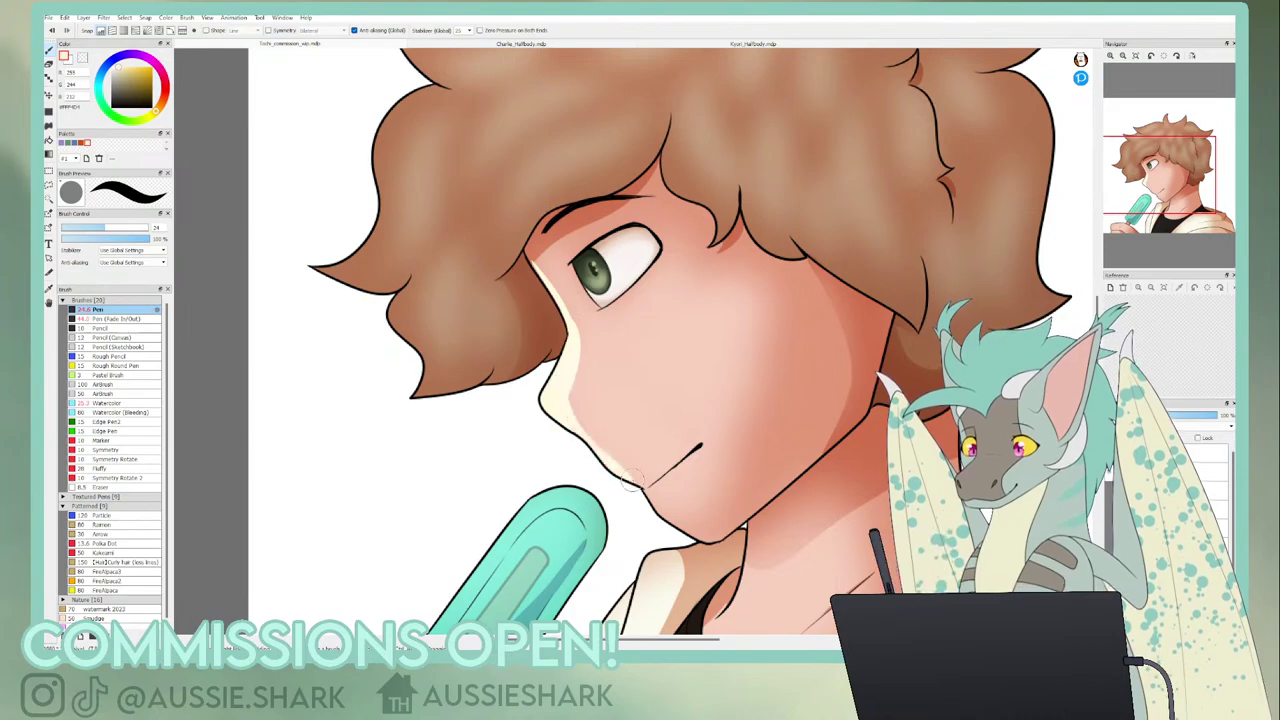
key("ctrl+z")
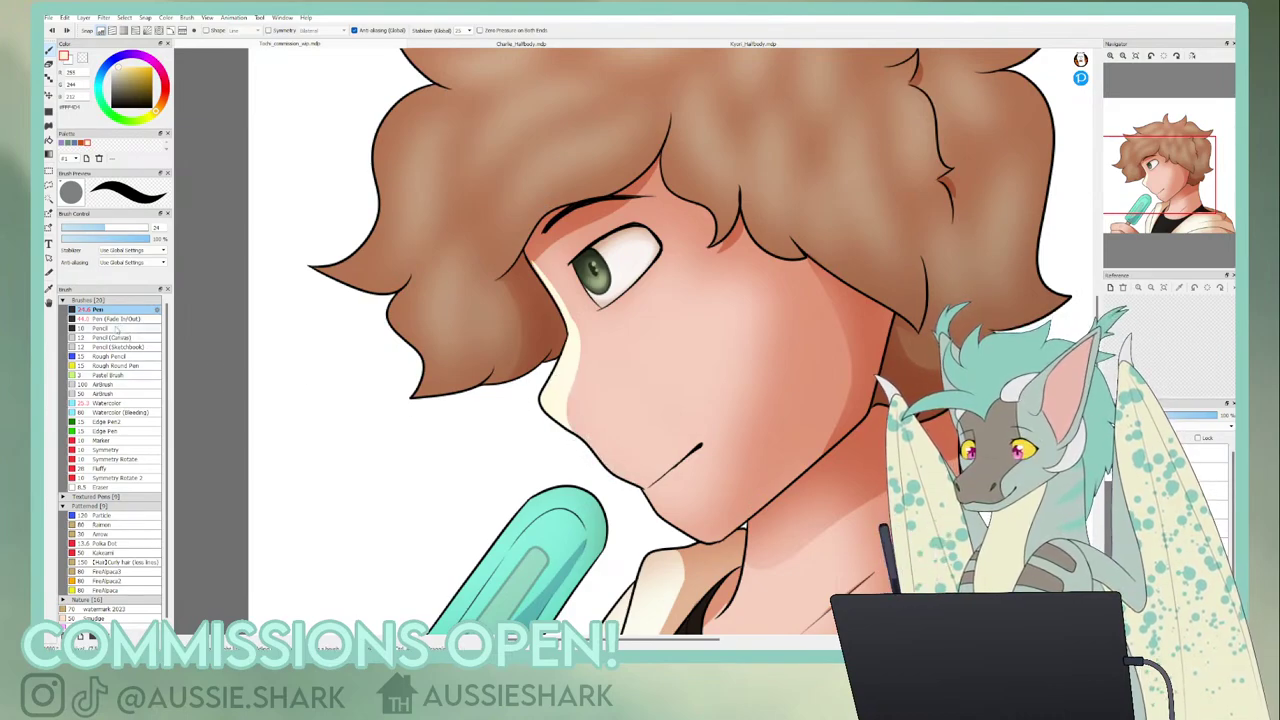
- Airbrush a soft cream rim highlight from under the nose along the upper lip, and return to the Pen brush
left_click(104, 393)
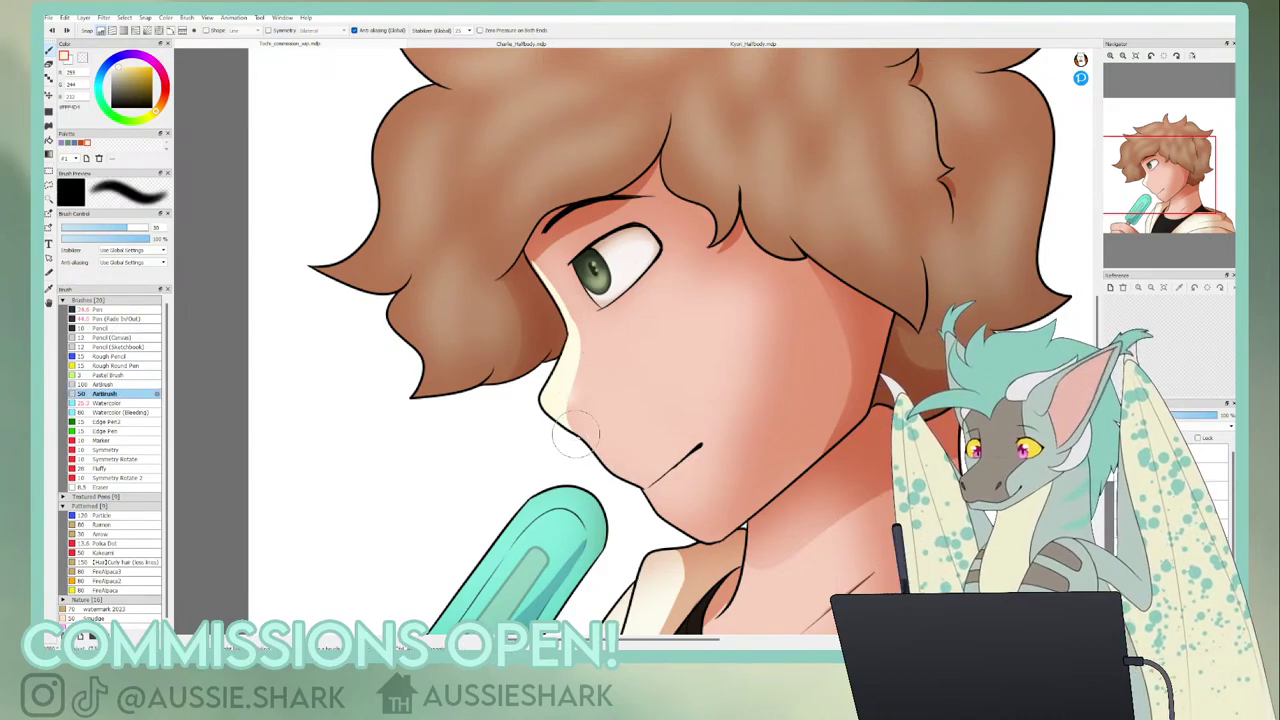
mouse_move(573, 436)
left_mouse_down()
mouse_move(576, 360)
mouse_move(561, 407)
mouse_move(571, 429)
mouse_move(653, 517)
mouse_move(648, 505)
mouse_move(703, 532)
mouse_move(619, 470)
left_mouse_up()
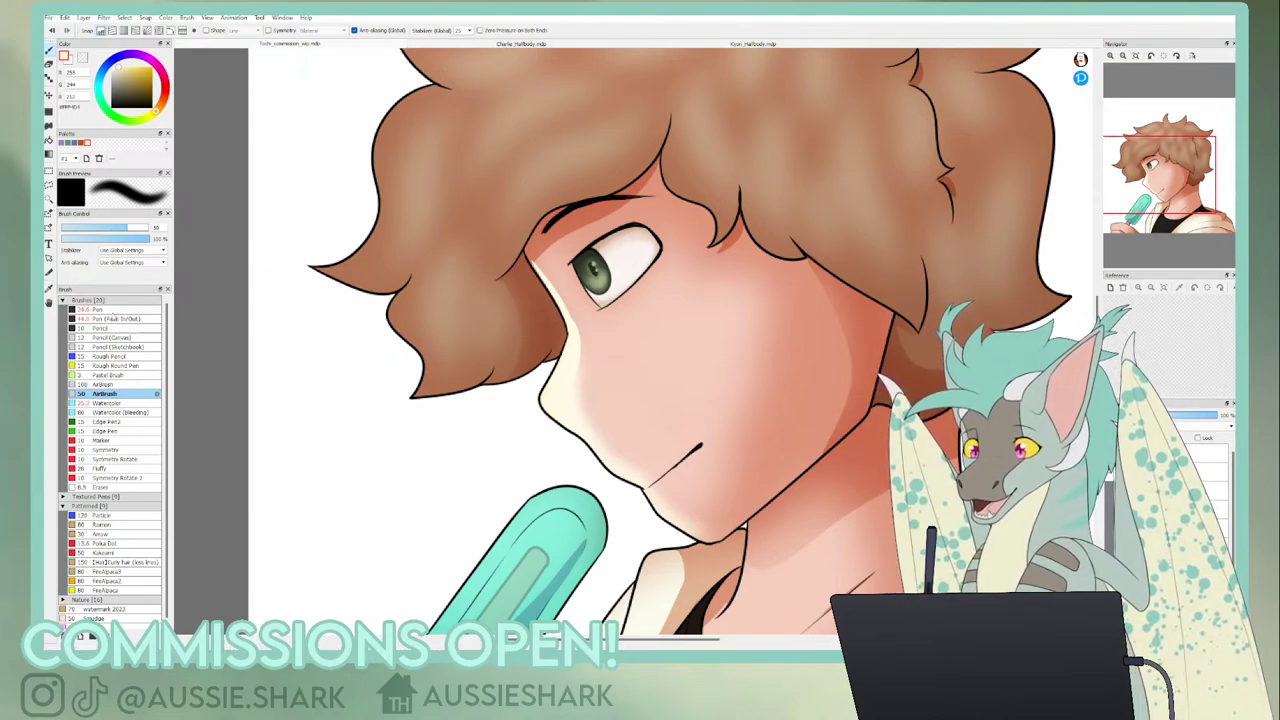
left_click(106, 310)
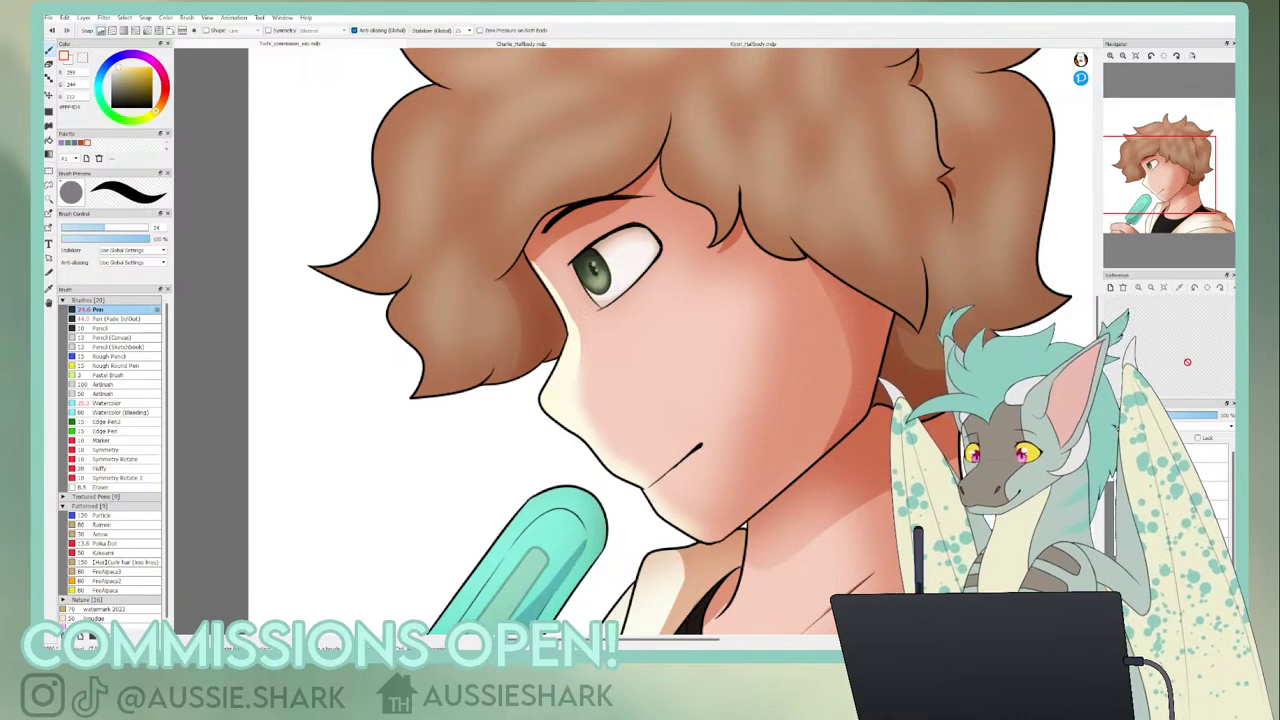
- Try single-stroke cream rim highlights along the popsicle's outer edge, from its base towards the rounded tip, undoing each attempt
left_click_drag(1161, 166, 1151, 196)
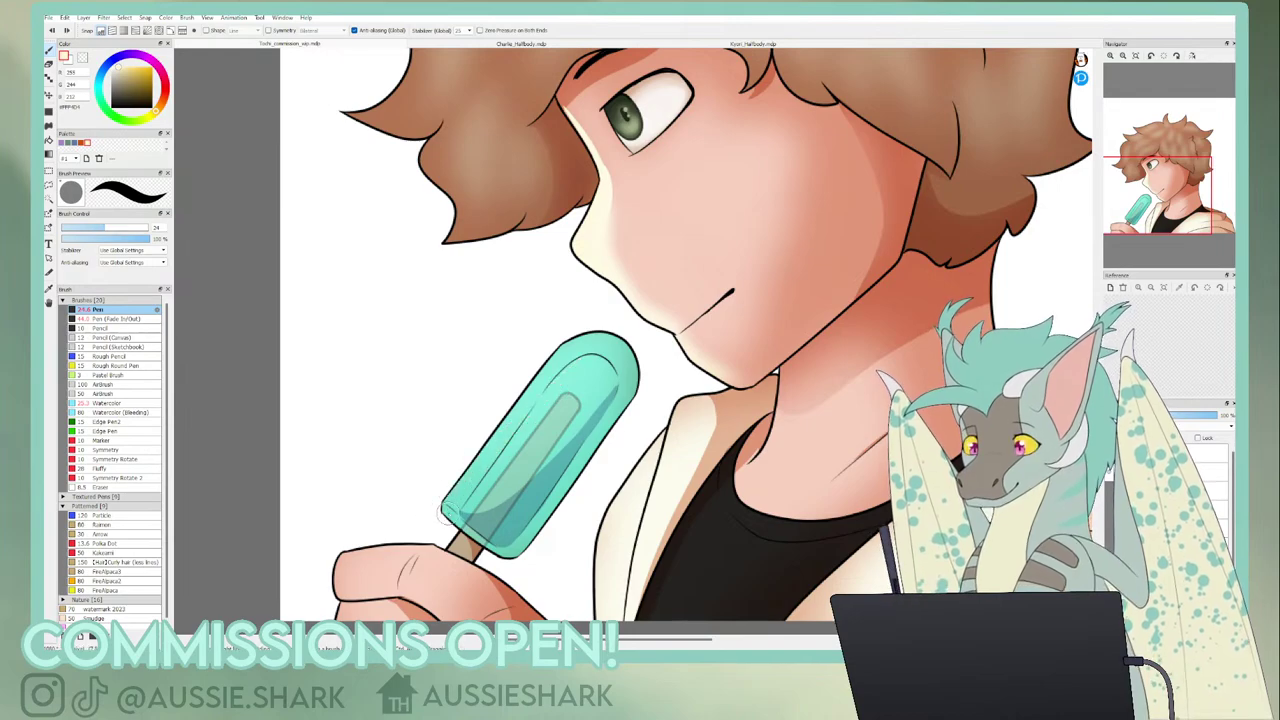
mouse_move(441, 503)
left_mouse_down()
mouse_move(463, 475)
mouse_move(444, 503)
mouse_move(639, 315)
left_mouse_up()
key("ctrl+z")
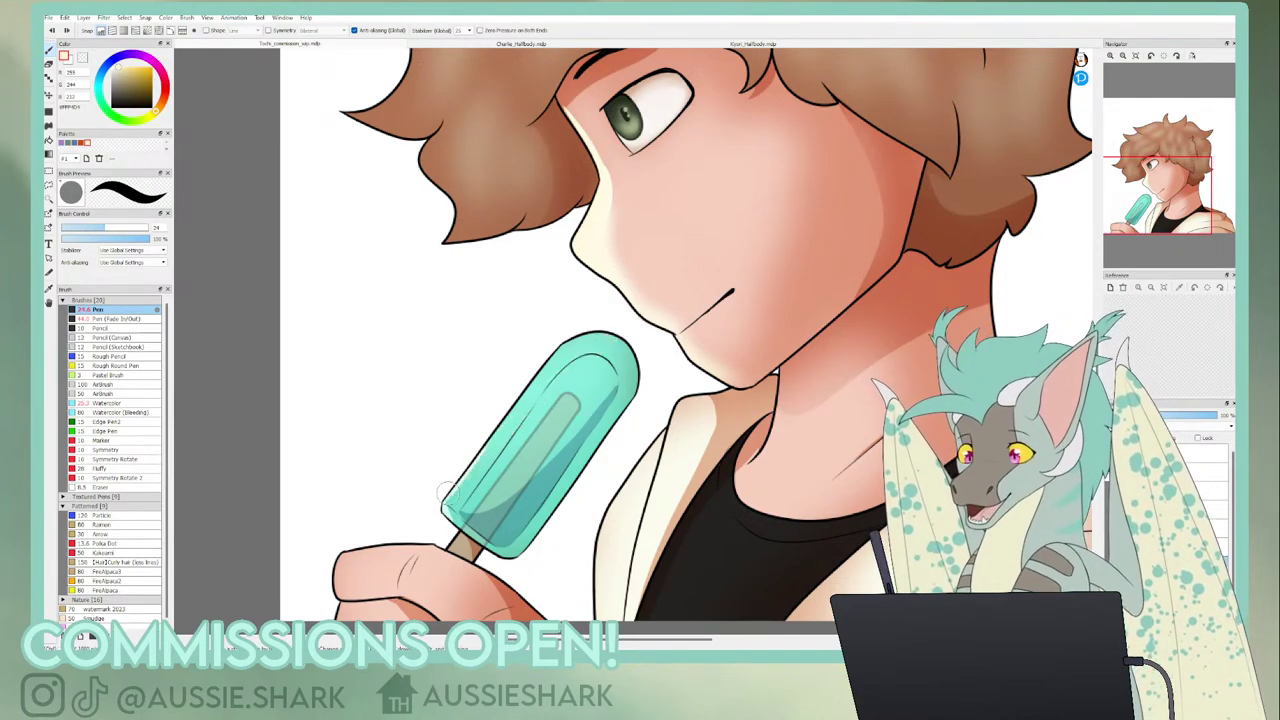
mouse_move(449, 493)
left_mouse_down()
mouse_move(576, 352)
mouse_move(635, 309)
left_mouse_up()
key("ctrl+z")
mouse_move(444, 499)
left_mouse_down()
mouse_move(581, 340)
mouse_move(632, 303)
left_mouse_up()
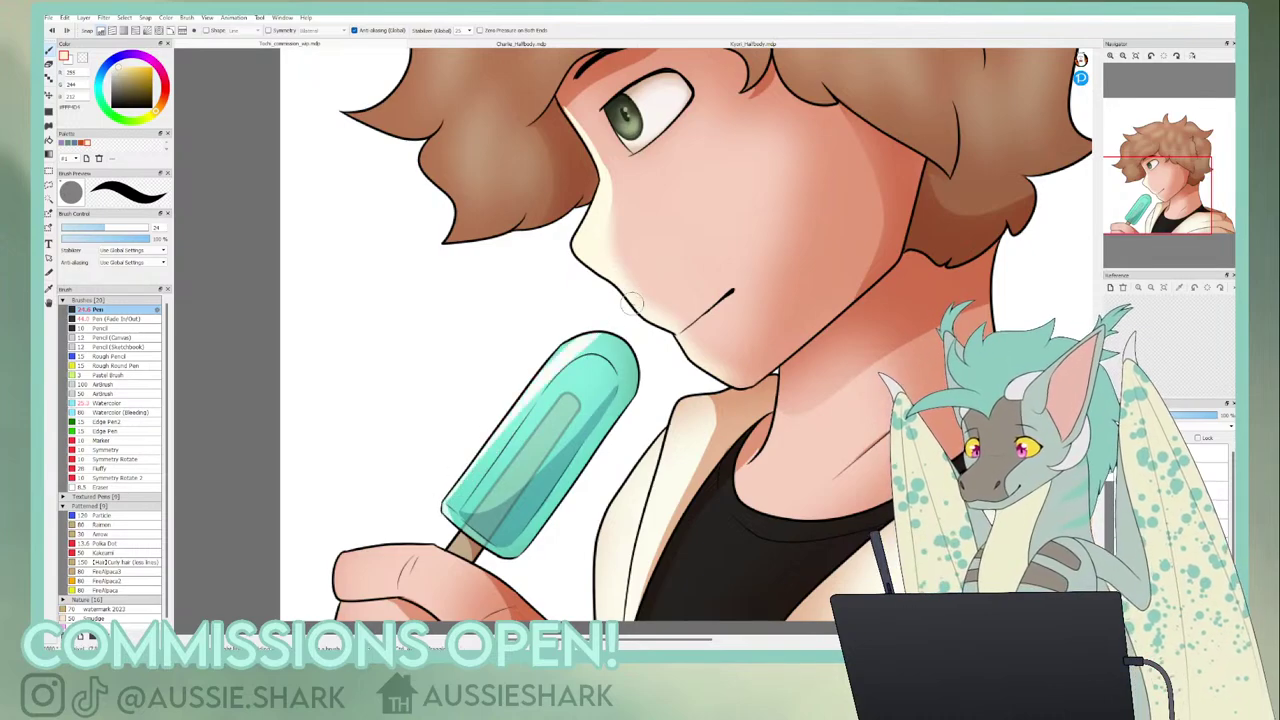
key("ctrl+z")
- Paint a cream rim highlight up the popsicle's face-averted long edge and around its rounded tip
left_click_drag(443, 504, 636, 316)
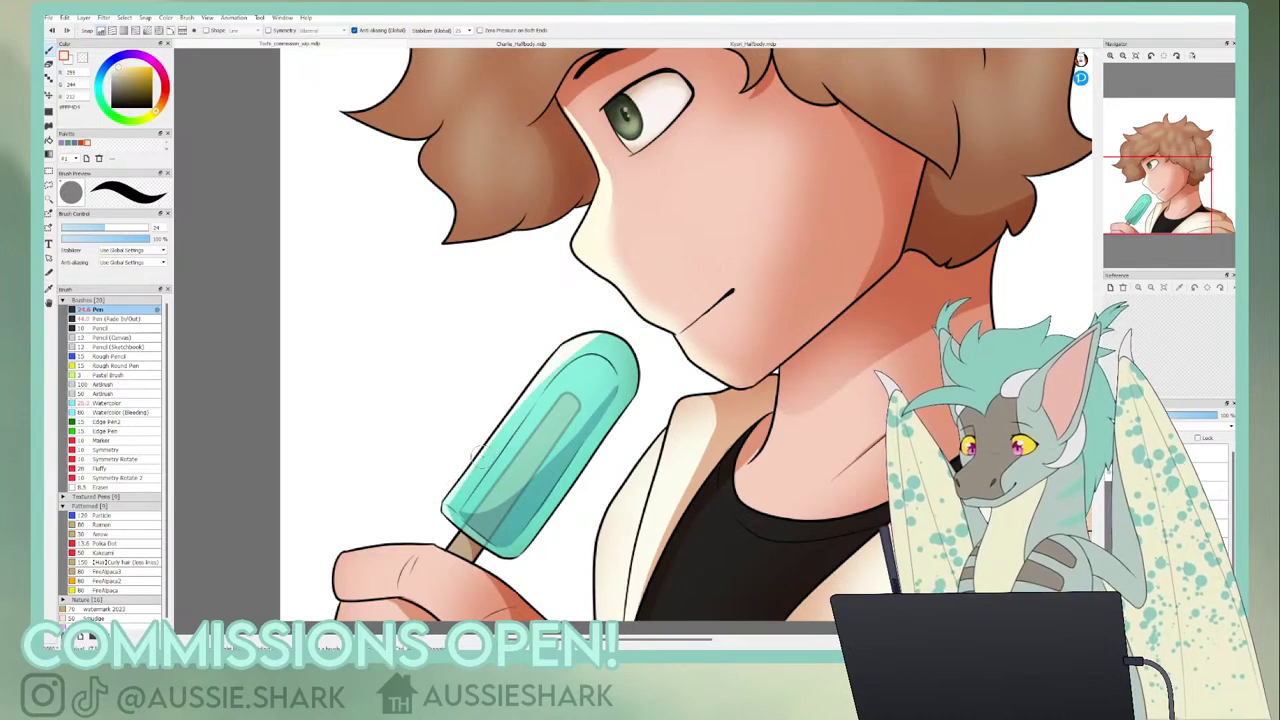
key("ctrl+minus")
key("ctrl+minus")
key("ctrl+plus")
key("ctrl+plus")
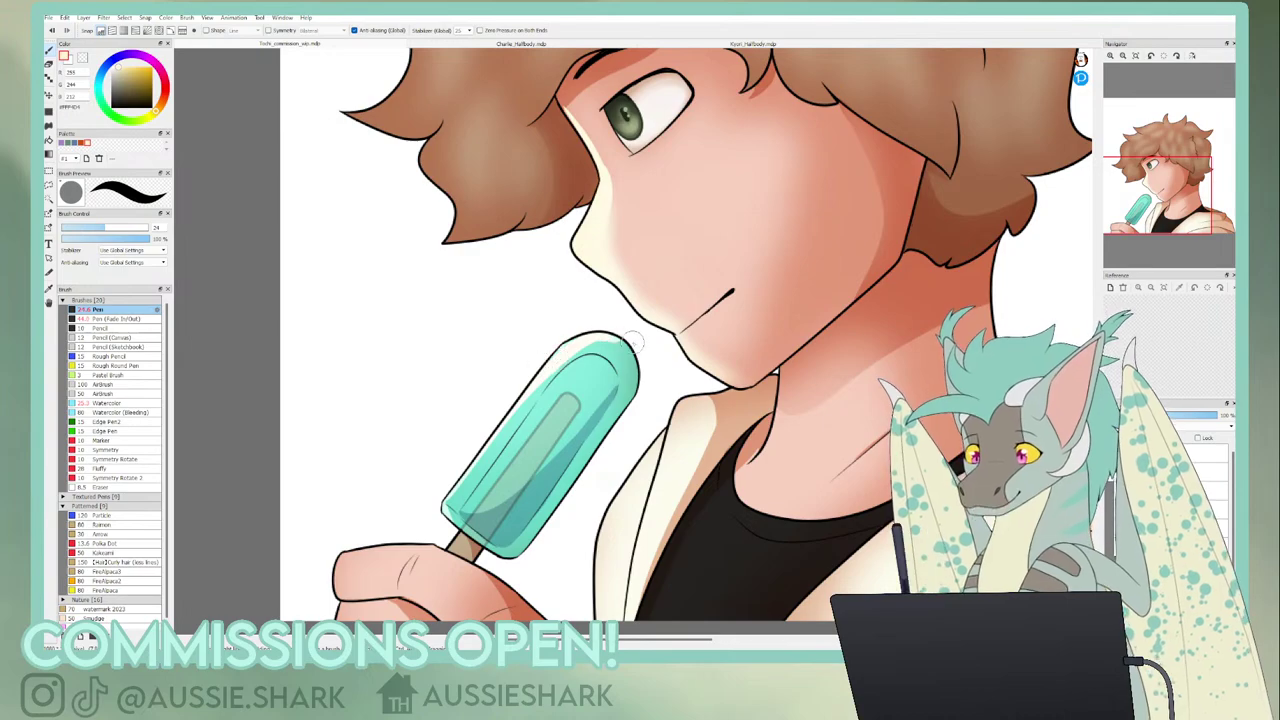
key("ctrl+minus")
key("ctrl+minus")
key("ctrl+plus")
key("ctrl+plus")
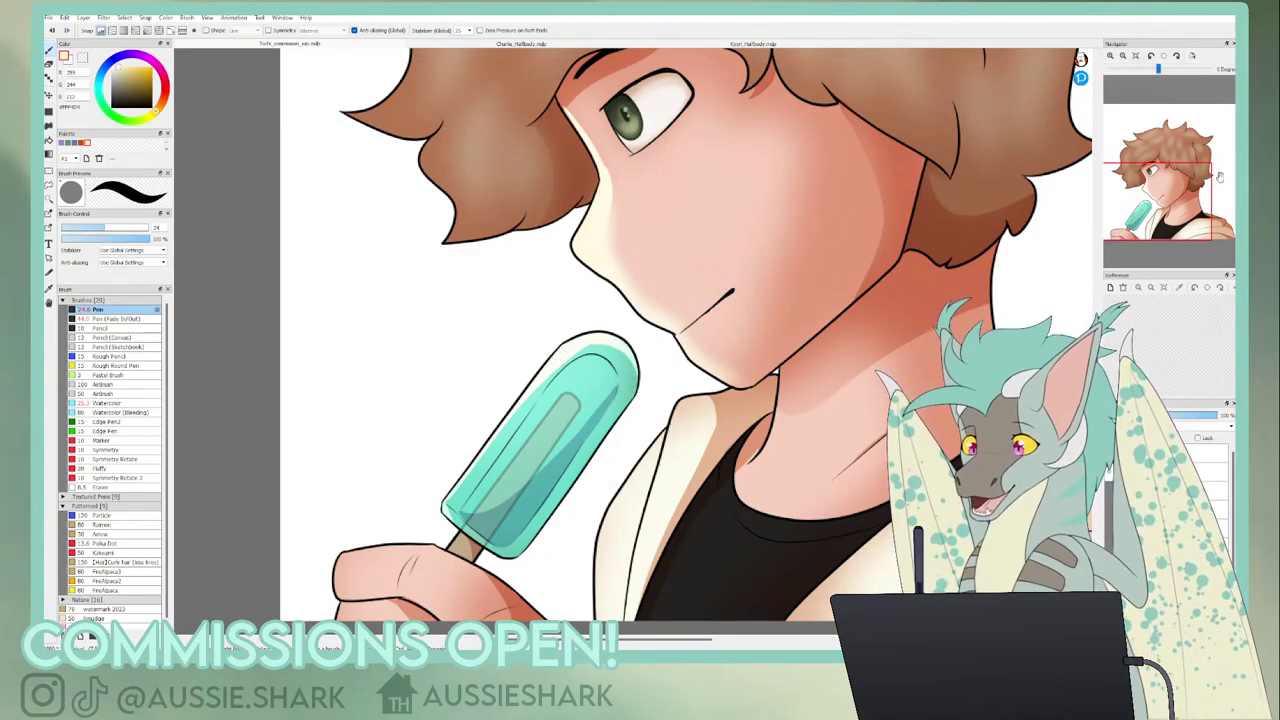
- Add a cream shine along the popsicle's inner contour near the tip and clean up its edge with the transparent colour
left_click_drag(1220, 177, 1220, 184)
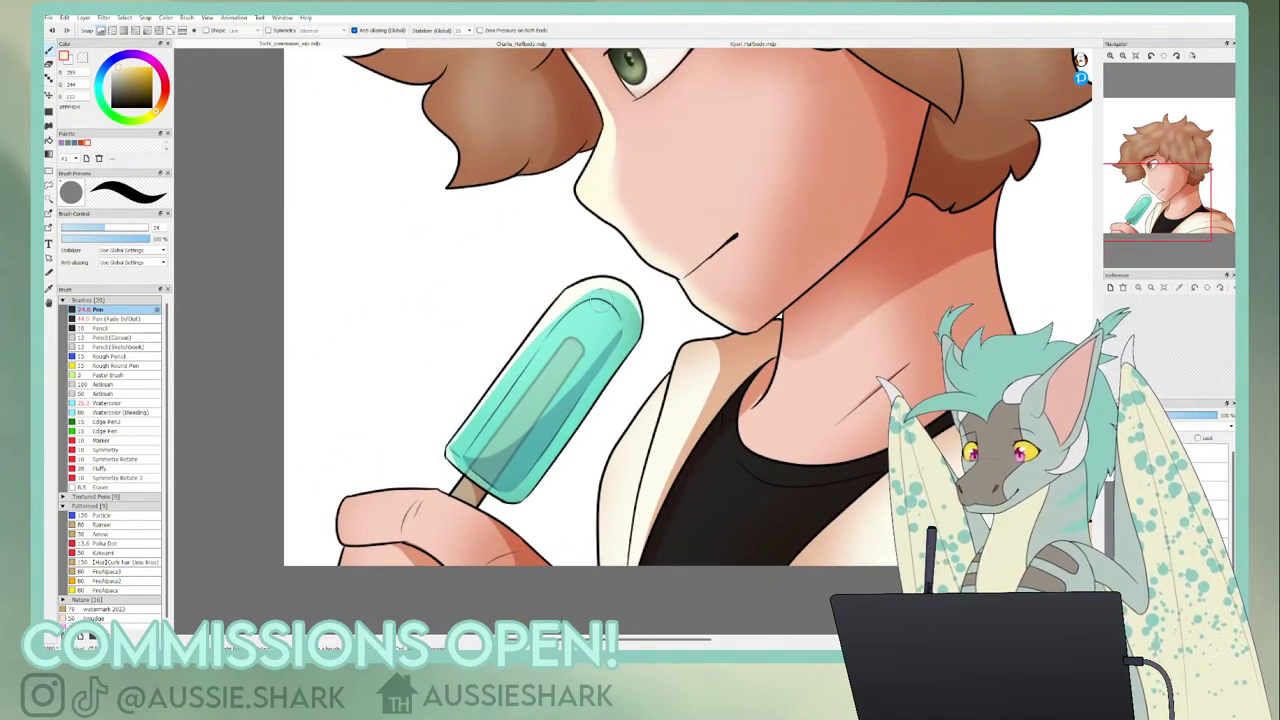
mouse_move(605, 312)
left_mouse_down()
mouse_move(565, 318)
mouse_move(532, 372)
left_mouse_up()
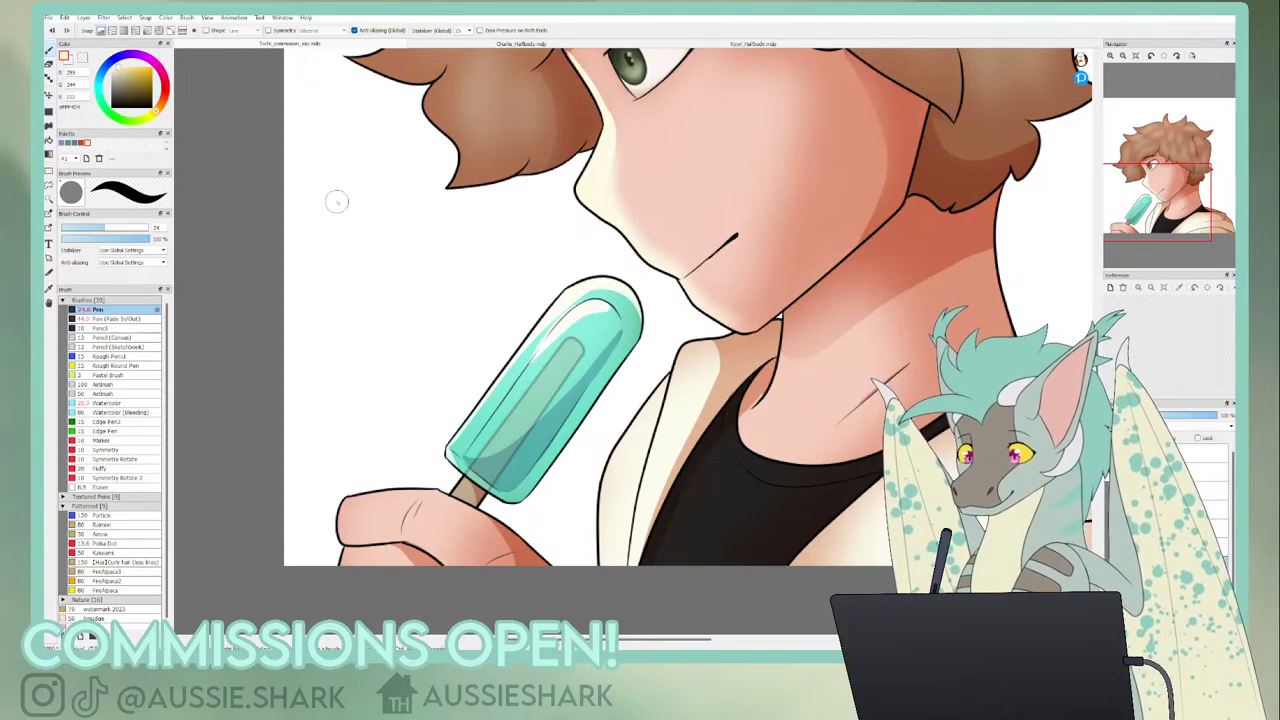
key("c")
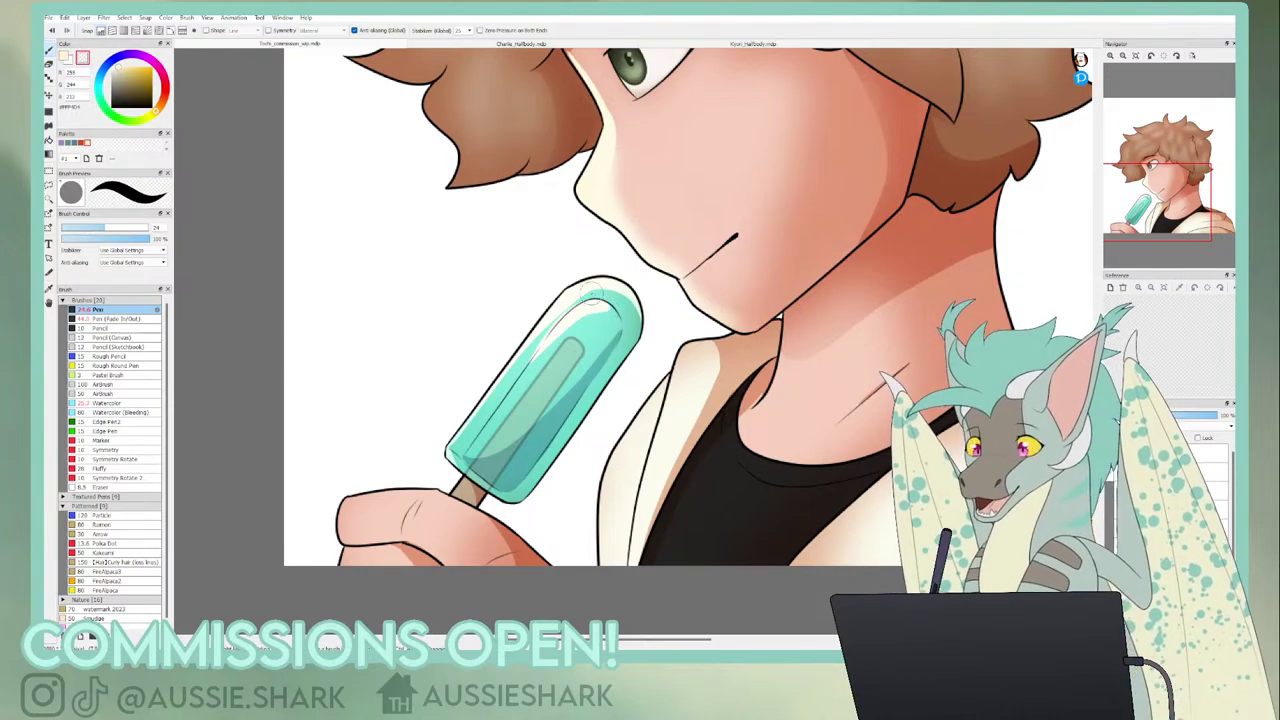
left_click_drag(592, 300, 542, 338)
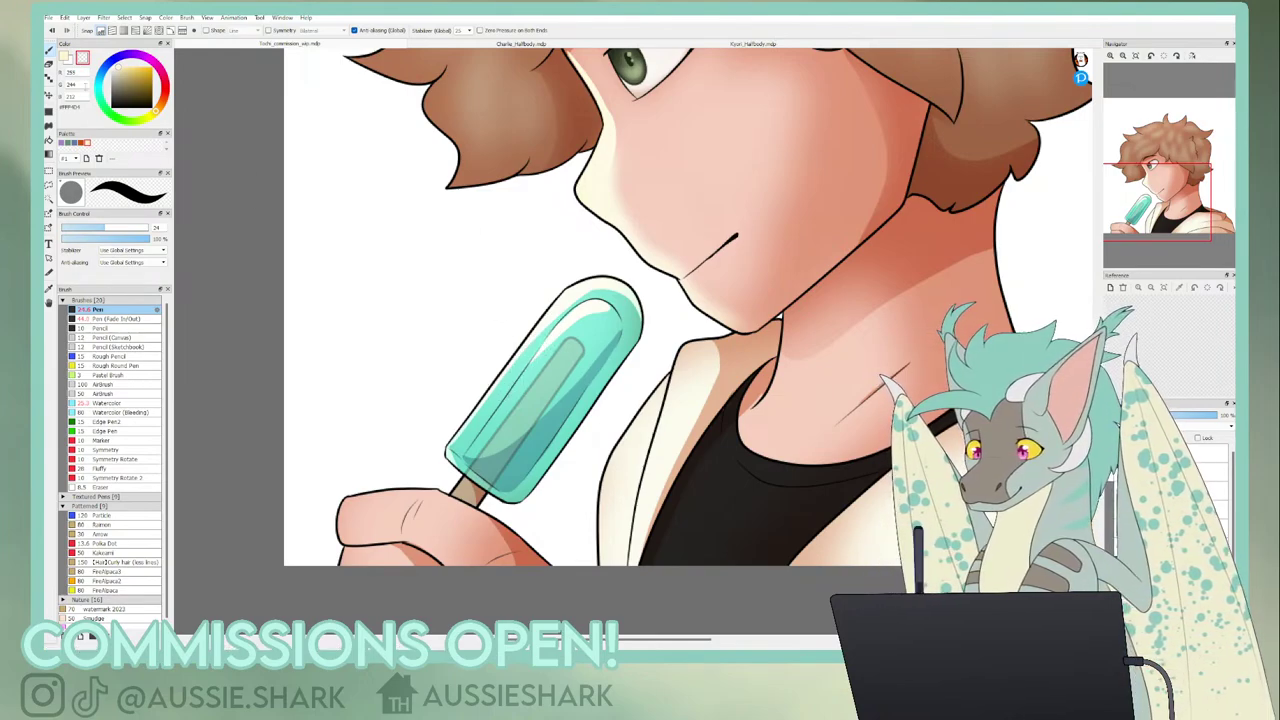
- Switch back to the cream colour and paint rim highlights on the fingertips of the hand holding the popsicle
key("c")
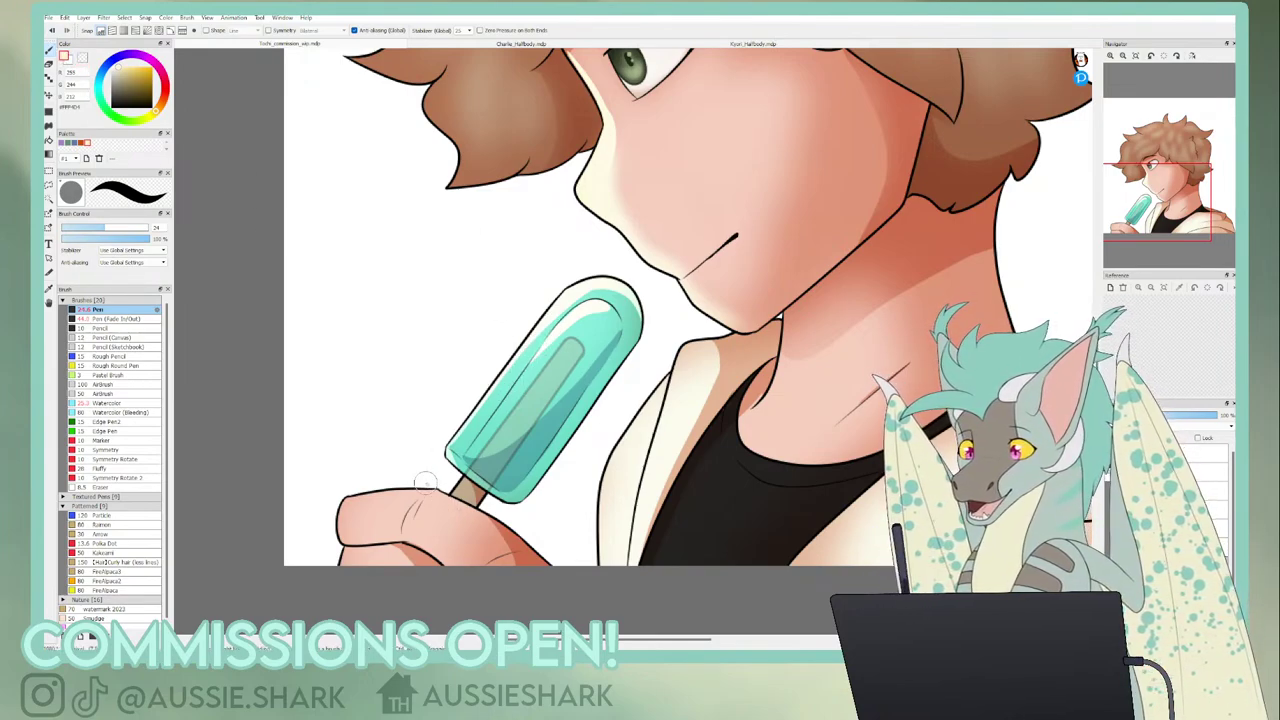
left_click_drag(347, 548, 345, 571)
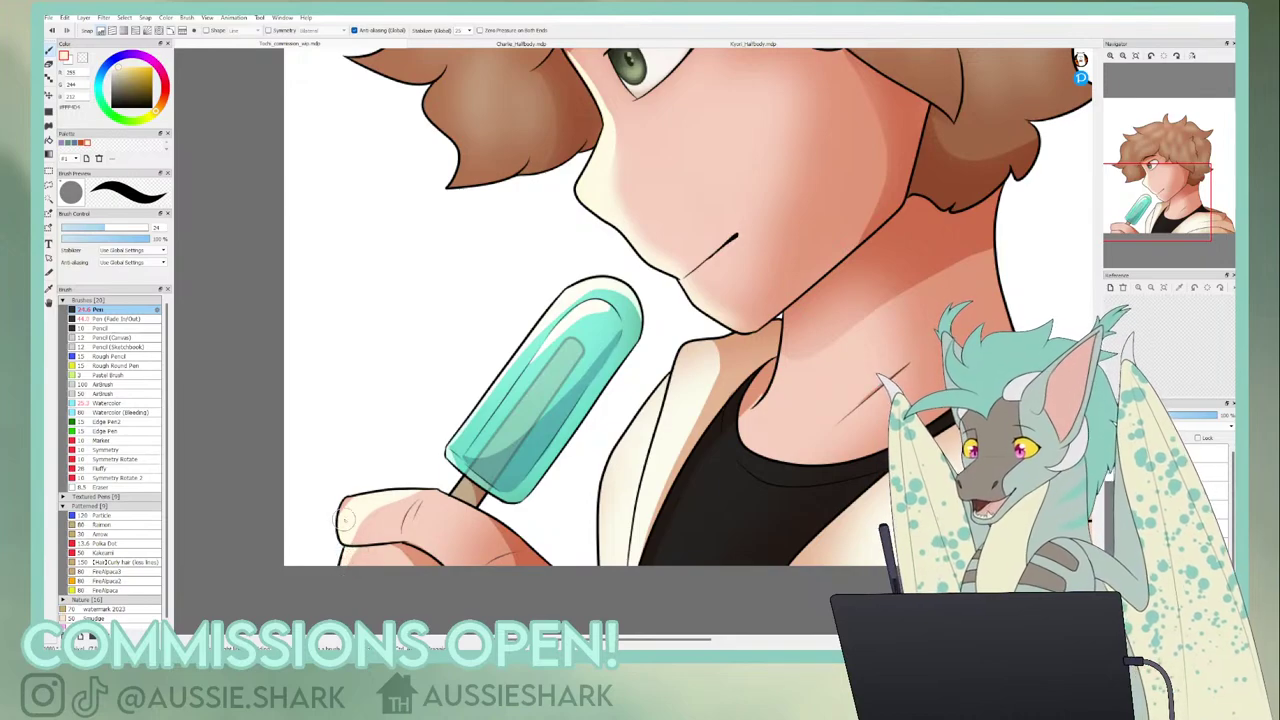
left_click_drag(346, 520, 345, 508)
mouse_move(1161, 77)
left_click(1136, 56)
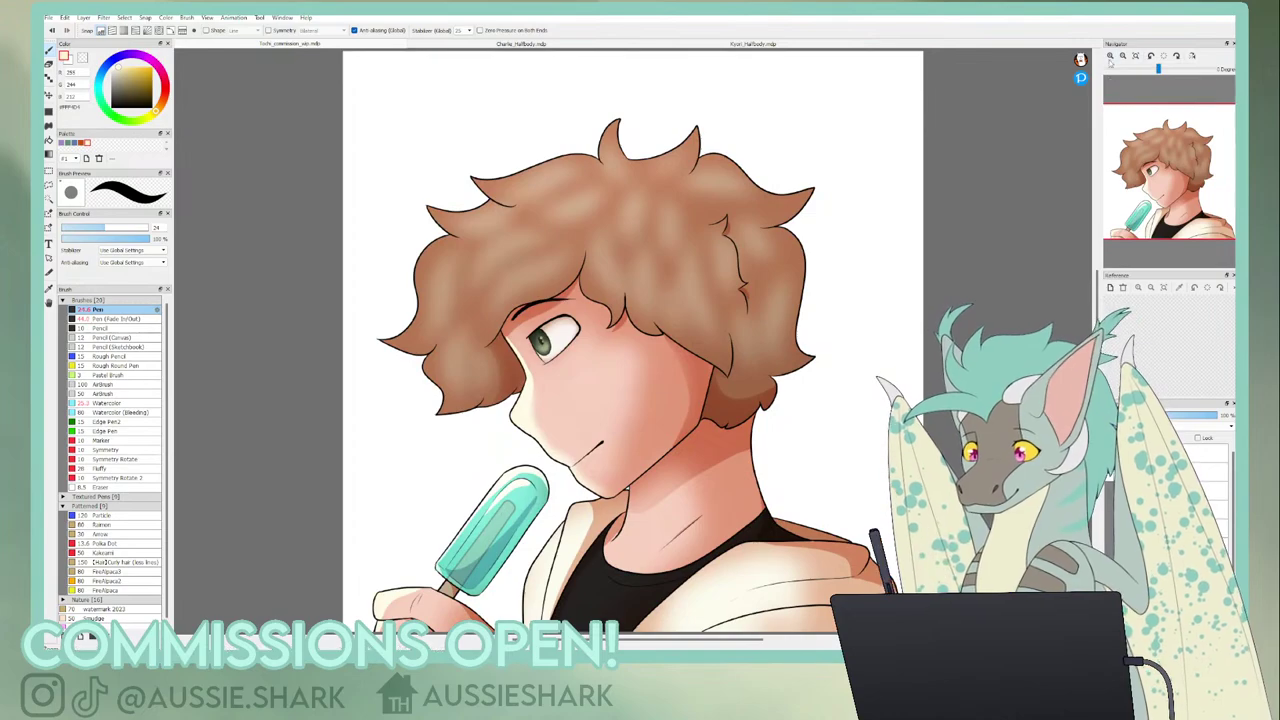
- Paint a thin cream highlight beside the collarbone line at the base of the neck, redoing the first stroke
left_click(1110, 56)
left_click(1110, 56)
left_click(1110, 56)
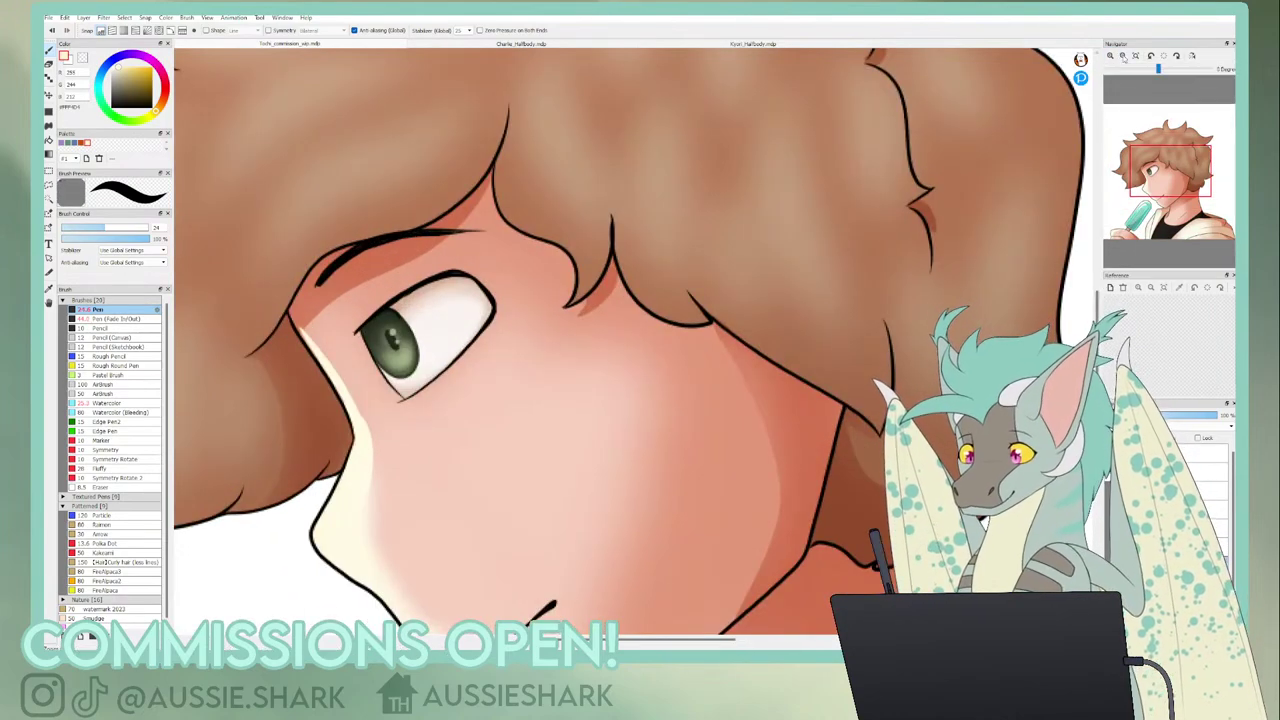
left_click(1122, 57)
left_click_drag(1130, 158, 1161, 218)
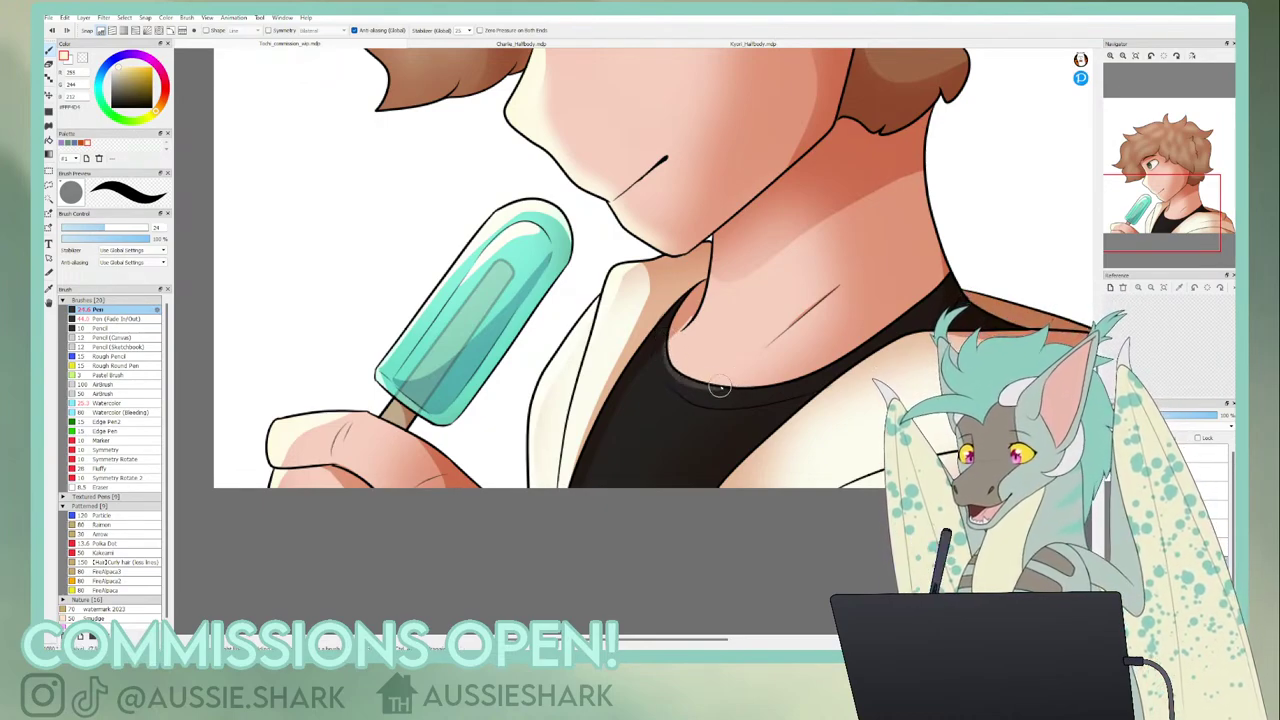
left_click_drag(815, 311, 763, 356)
key("ctrl+z")
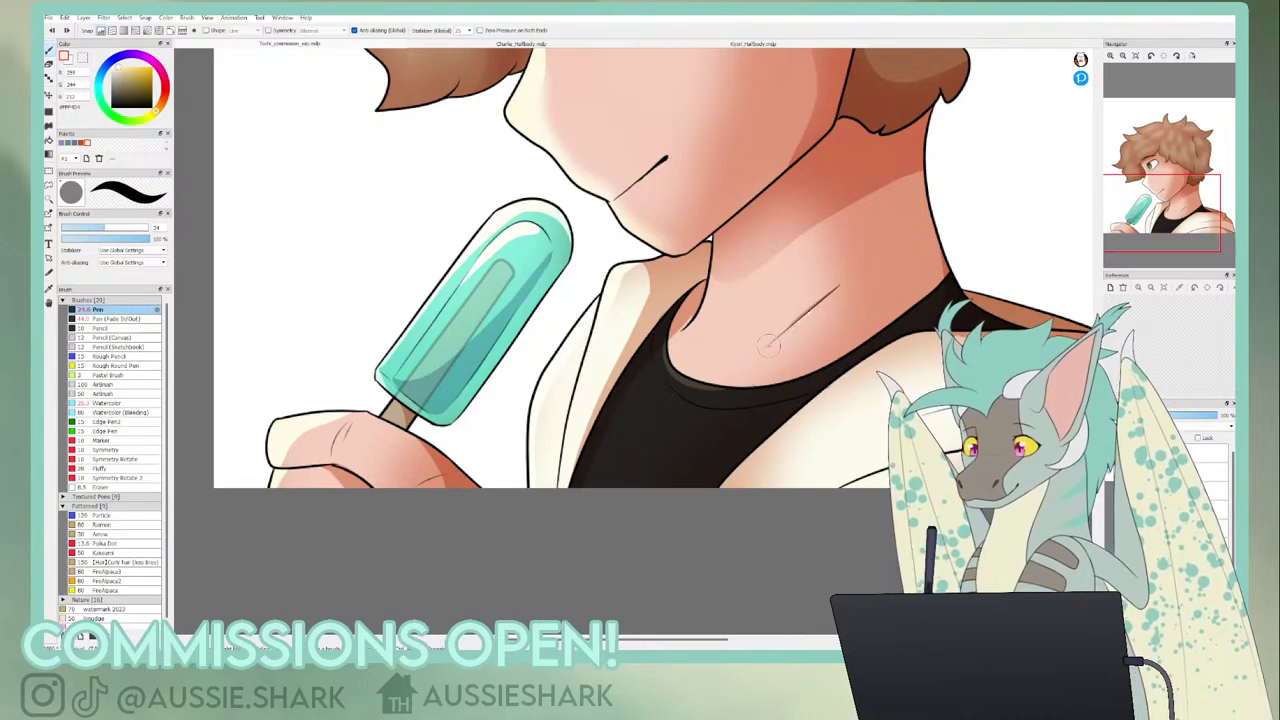
left_click_drag(814, 311, 748, 364)
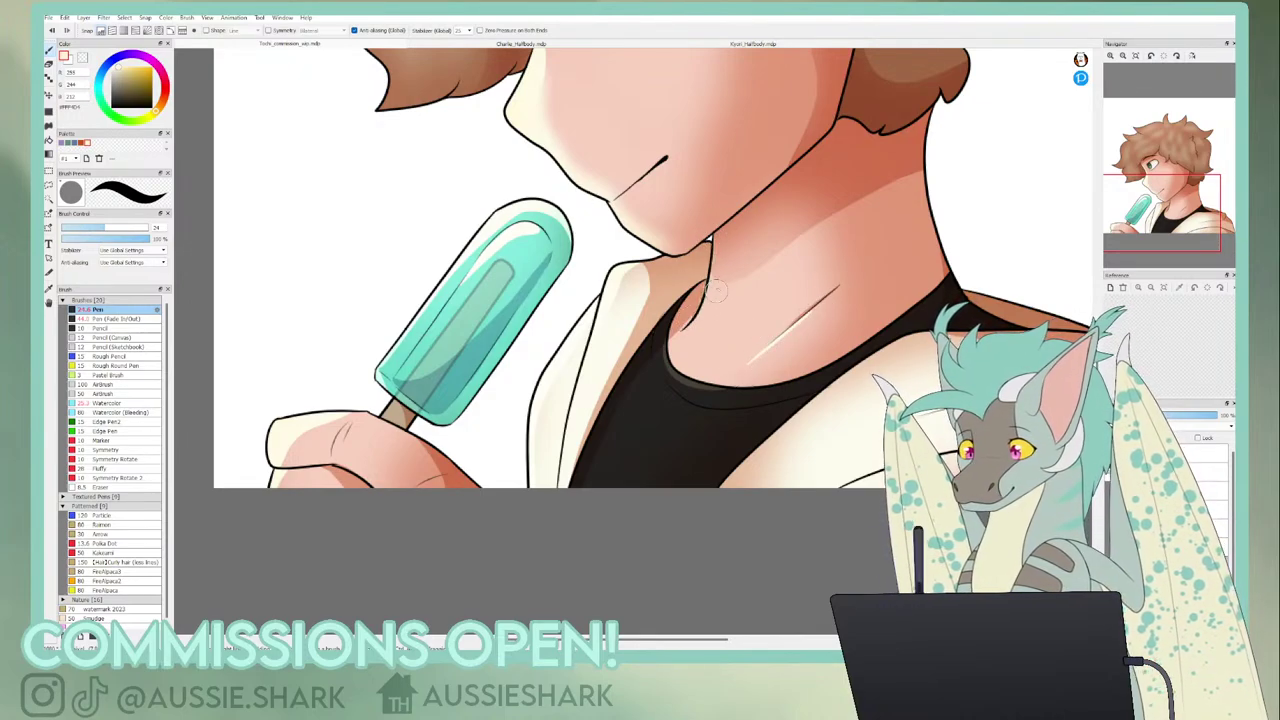
- Paint a cream rim highlight along the jacket's opening edge beside the black shirt, from the shoulder down to the canvas edge
left_click_drag(1190, 229, 1198, 223)
mouse_move(626, 258)
left_mouse_down()
mouse_move(486, 366)
mouse_move(468, 404)
left_mouse_up()
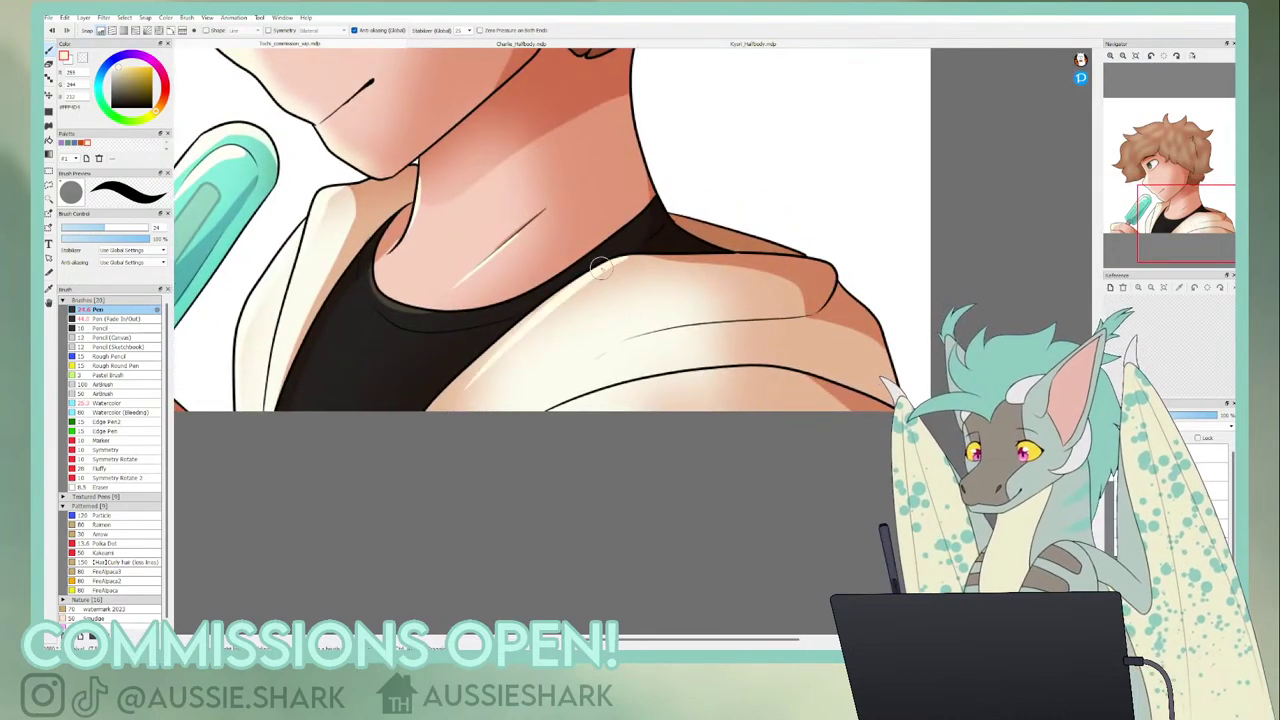
left_click_drag(556, 296, 436, 410)
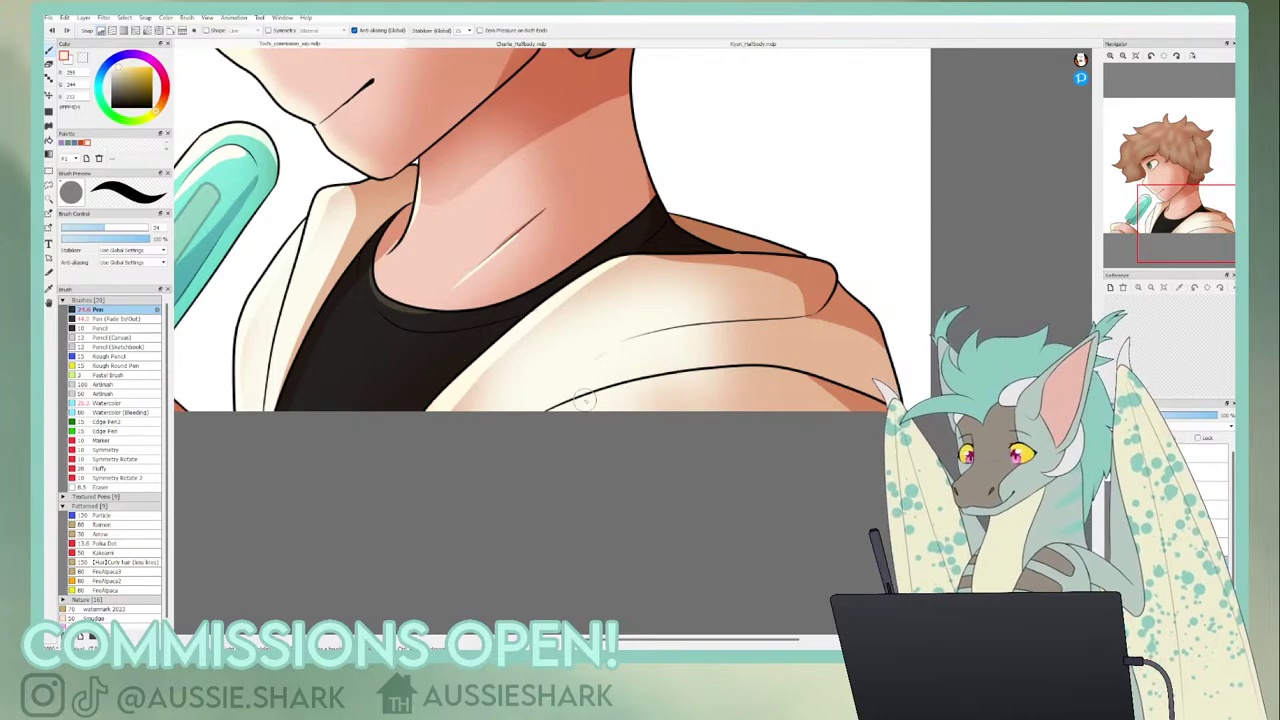
- Paint cream rim highlights along the outer edges of the pointed front hair lock and the smaller lock beneath it
left_click_drag(1165, 210, 1173, 155)
left_click(1136, 56)
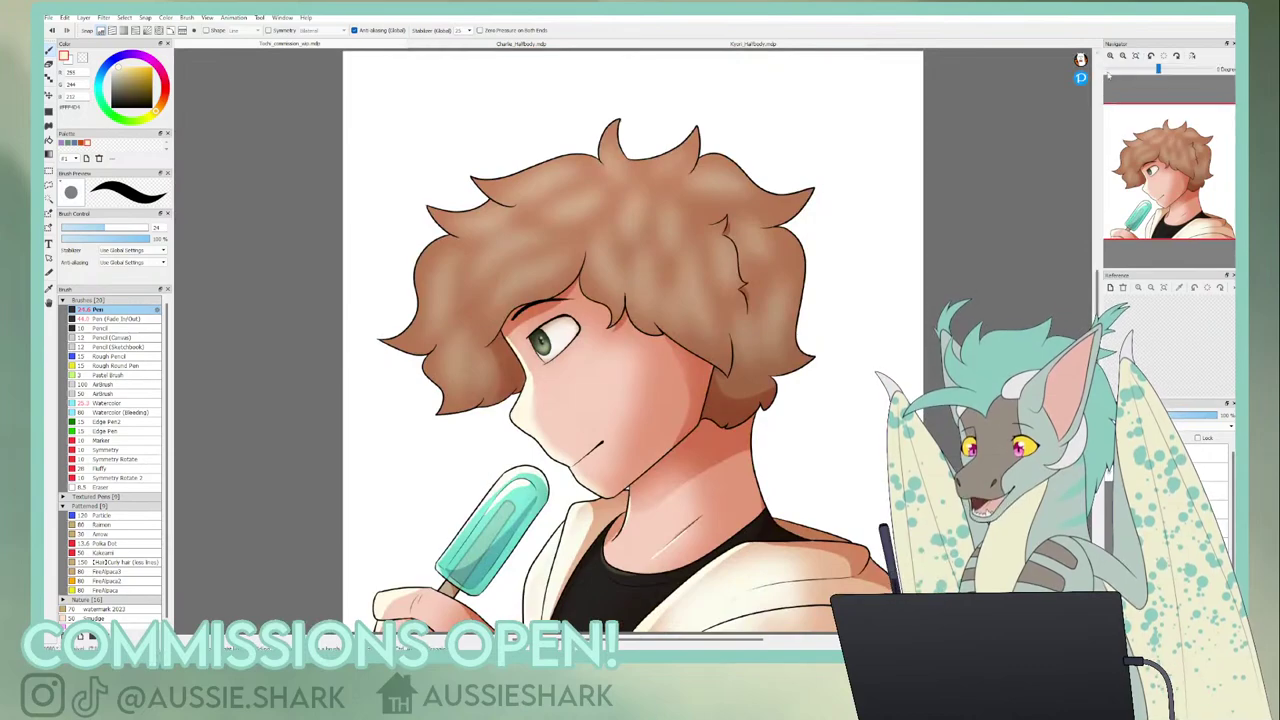
left_click(1136, 56)
left_click_drag(1159, 152, 1148, 154)
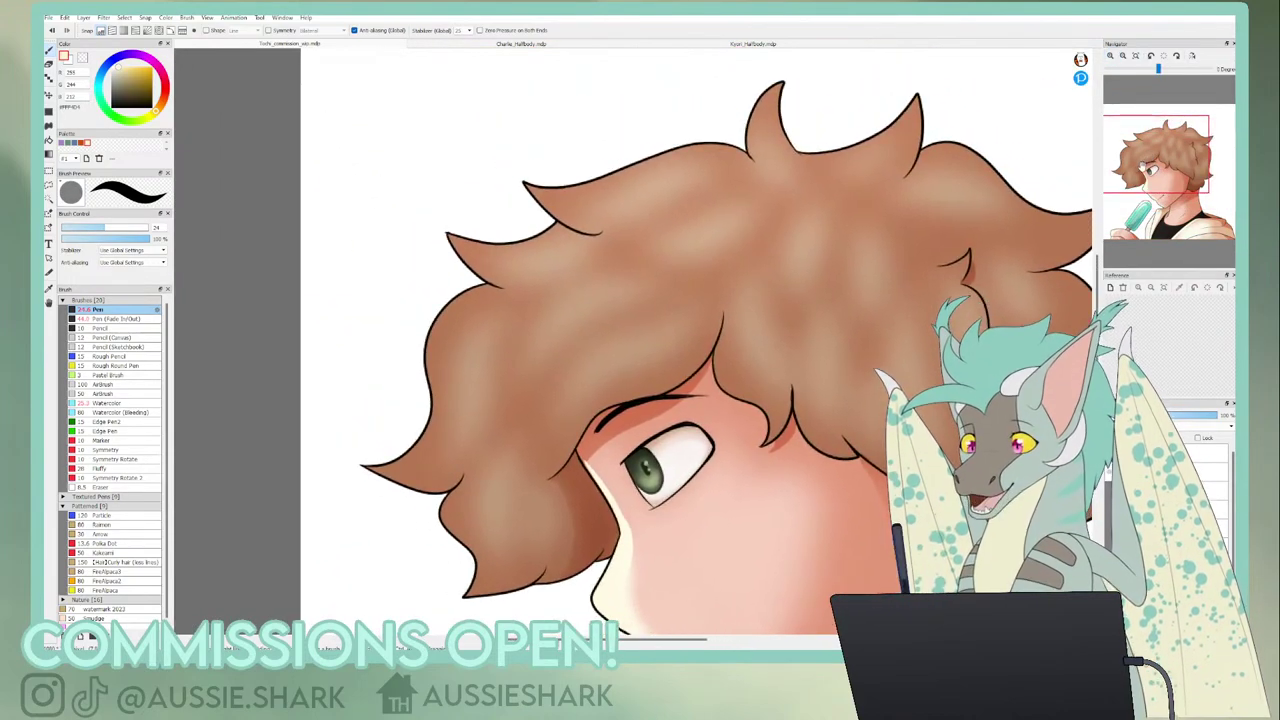
left_click(1136, 57)
left_click(1110, 56)
left_click(1110, 56)
left_click_drag(1161, 156, 1147, 160)
mouse_move(462, 207)
left_mouse_down()
mouse_move(440, 276)
mouse_move(443, 344)
mouse_move(363, 403)
mouse_move(357, 383)
mouse_move(391, 383)
mouse_move(436, 286)
left_mouse_up()
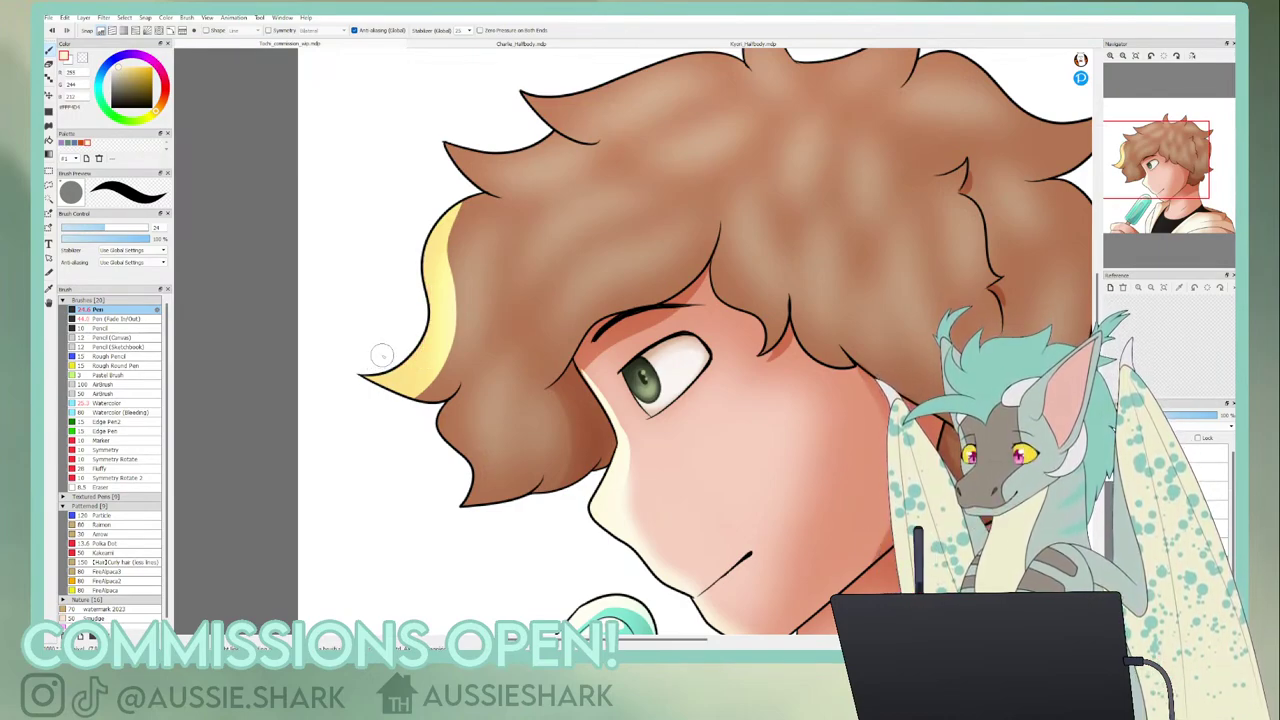
left_click_drag(1144, 246, 1132, 245)
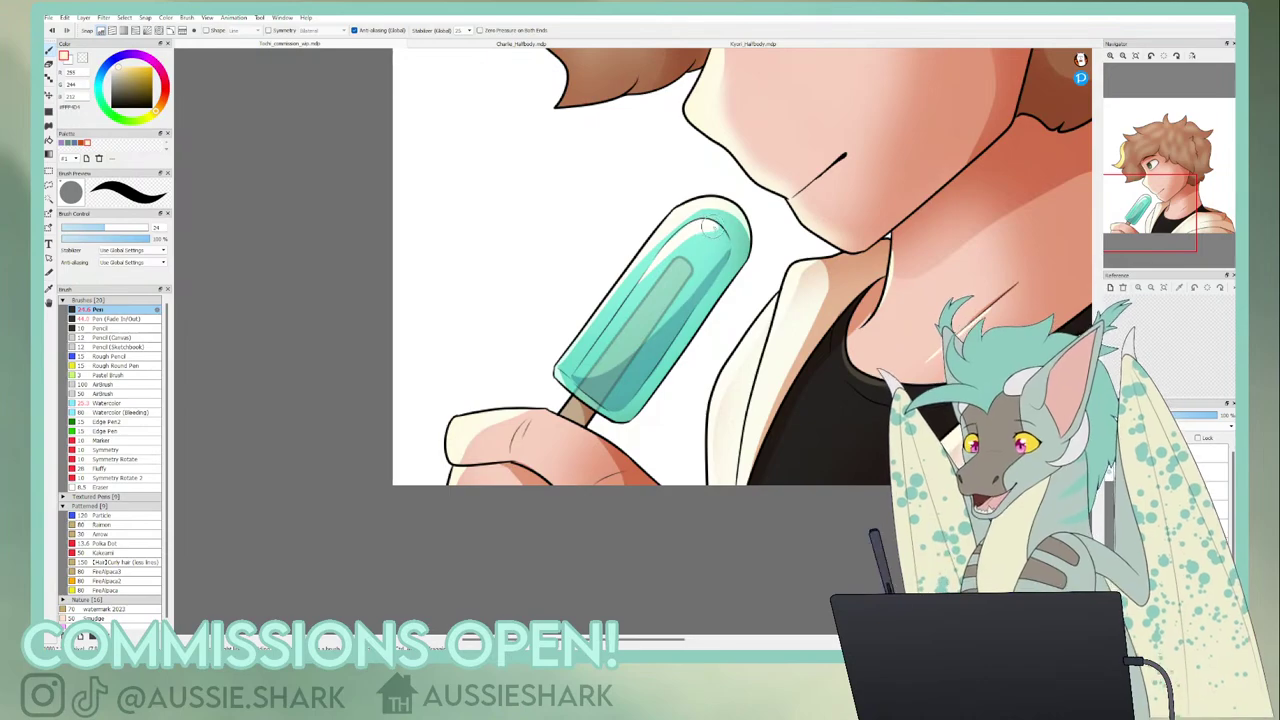
left_click_drag(1157, 214, 1142, 180)
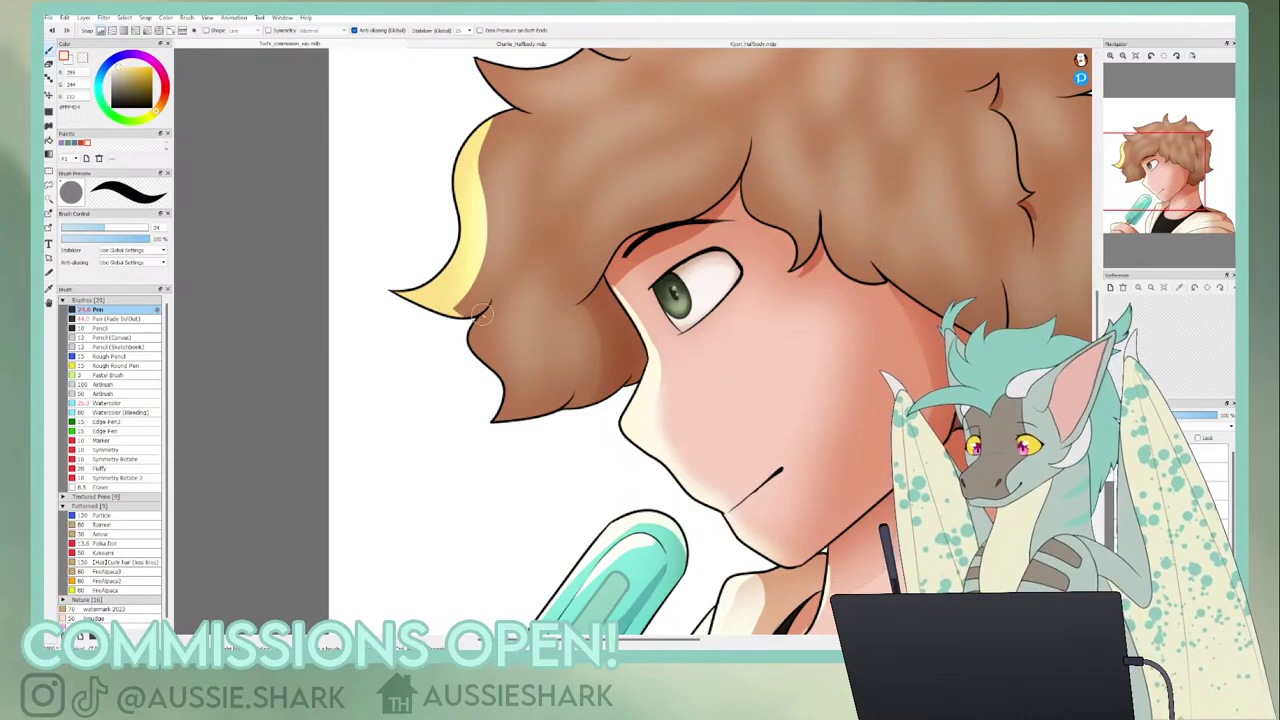
mouse_move(481, 316)
left_mouse_down()
mouse_move(476, 356)
mouse_move(500, 412)
left_mouse_up()
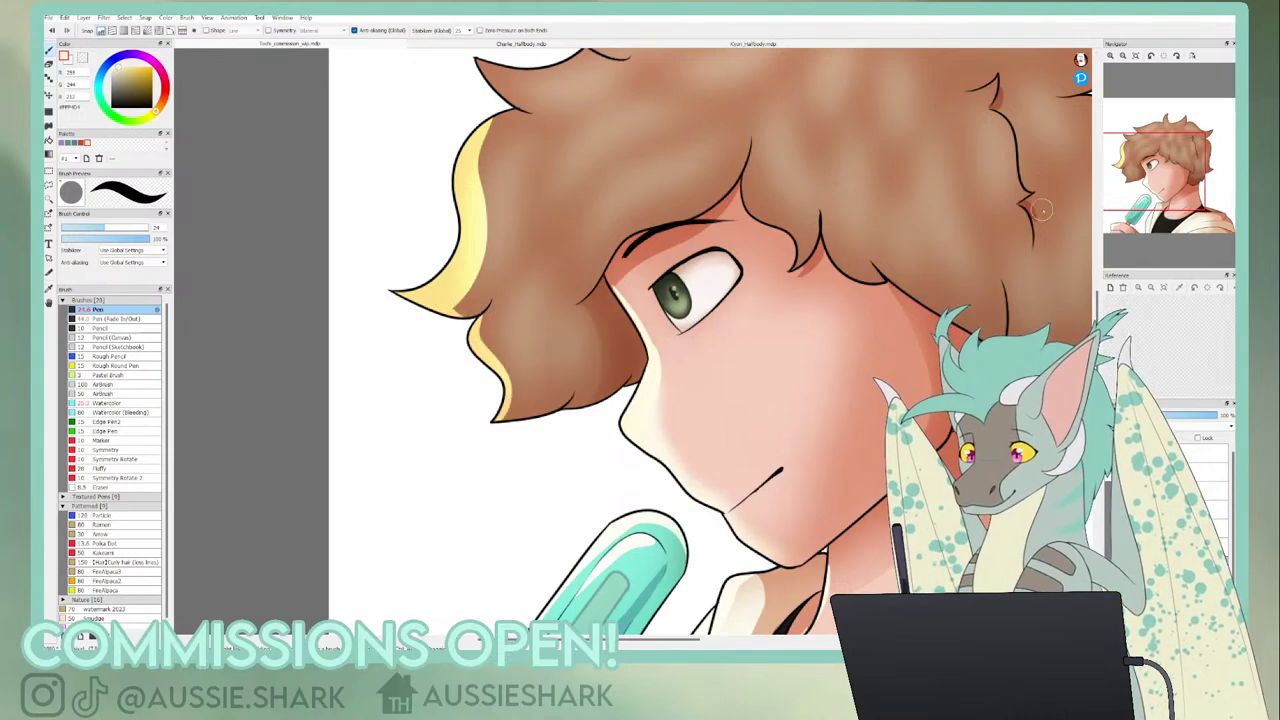
- Continue the hair rim light over the two upper front curls, along the crown's outline, and onto the first upright tuft
left_click(1144, 165)
mouse_move(487, 136)
left_mouse_down()
mouse_move(551, 311)
mouse_move(578, 336)
mouse_move(640, 288)
left_mouse_up()
key("ctrl+z")
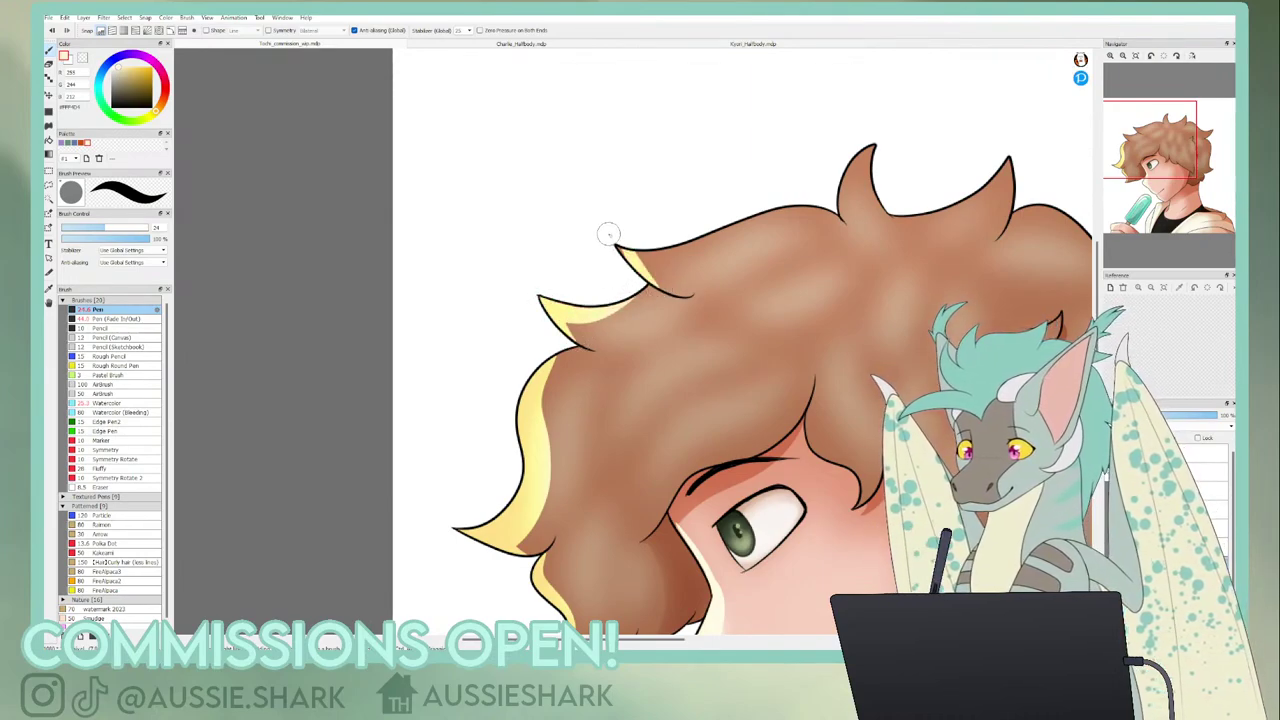
left_click_drag(612, 242, 705, 238)
mouse_move(846, 222)
left_mouse_down()
mouse_move(900, 134)
mouse_move(841, 205)
mouse_move(885, 127)
left_mouse_up()
mouse_move(620, 263)
left_mouse_down()
mouse_move(804, 209)
mouse_move(845, 230)
left_mouse_up()
- Highlight the second upright tuft, the back curl, the small inner curl, and the upper back edge of the hair
left_click_drag(980, 196, 666, 176)
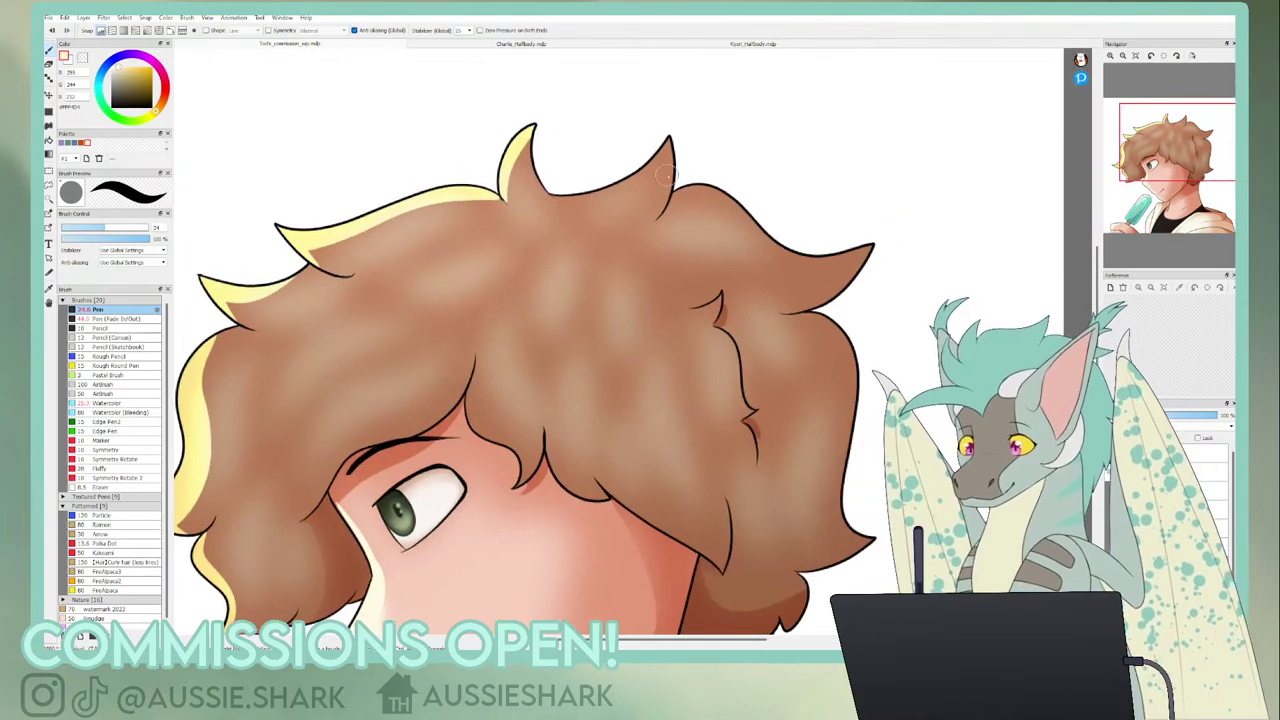
left_click_drag(572, 192, 665, 146)
mouse_move(678, 192)
left_mouse_down()
mouse_move(817, 255)
mouse_move(870, 250)
left_mouse_up()
left_click_drag(690, 308, 723, 287)
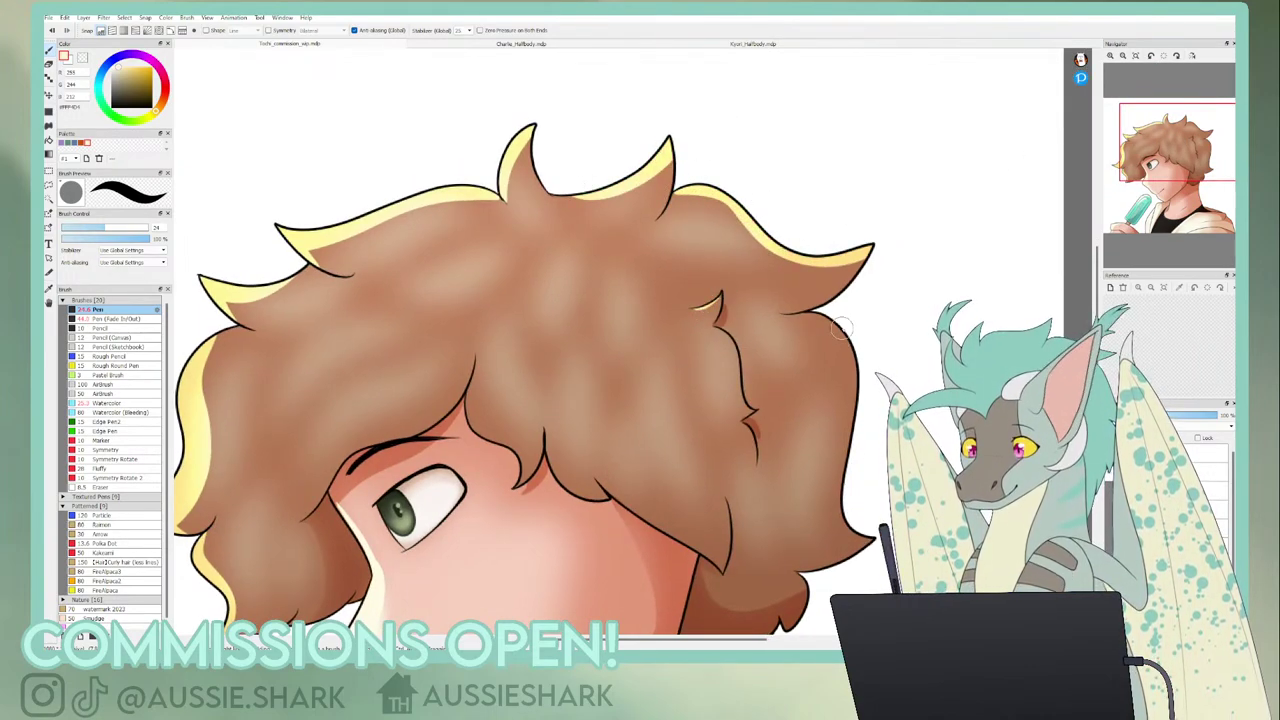
left_click_drag(810, 306, 845, 340)
key("ctrl+z")
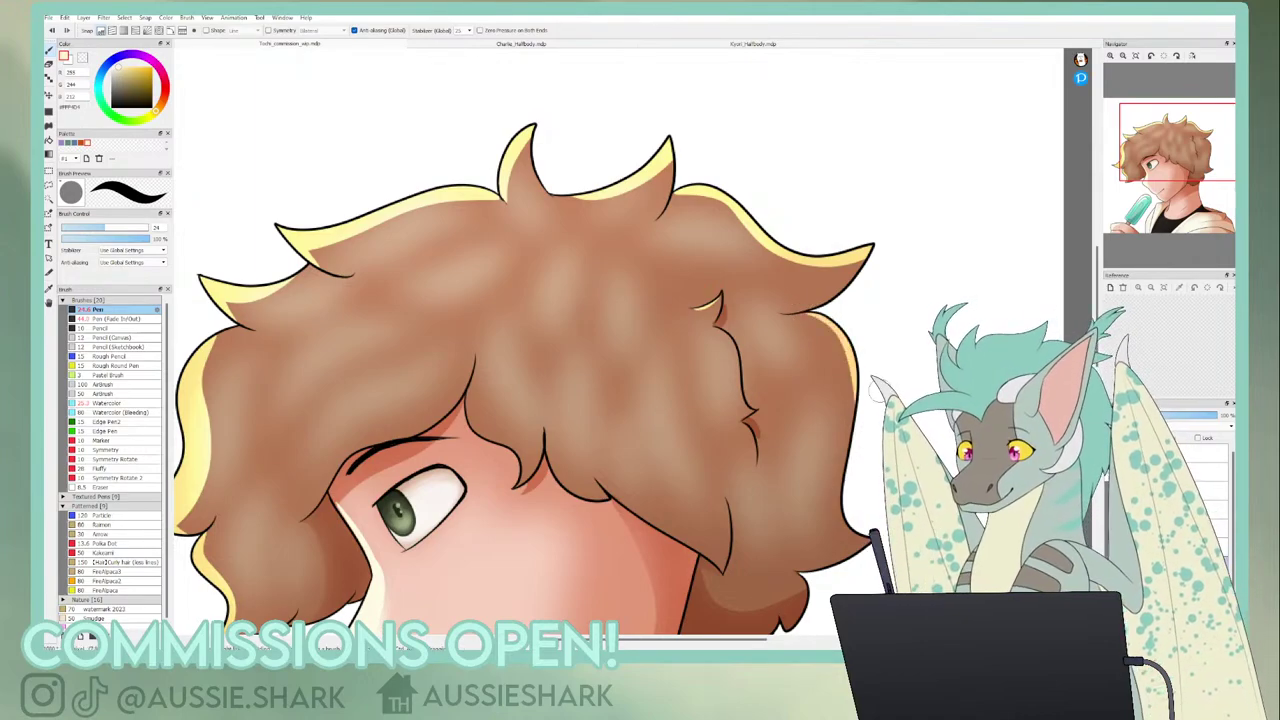
- Paint a cream rim highlight along the jacket's edge behind the neck and switch to the AirBrush
left_click_drag(600, 520, 586, 153)
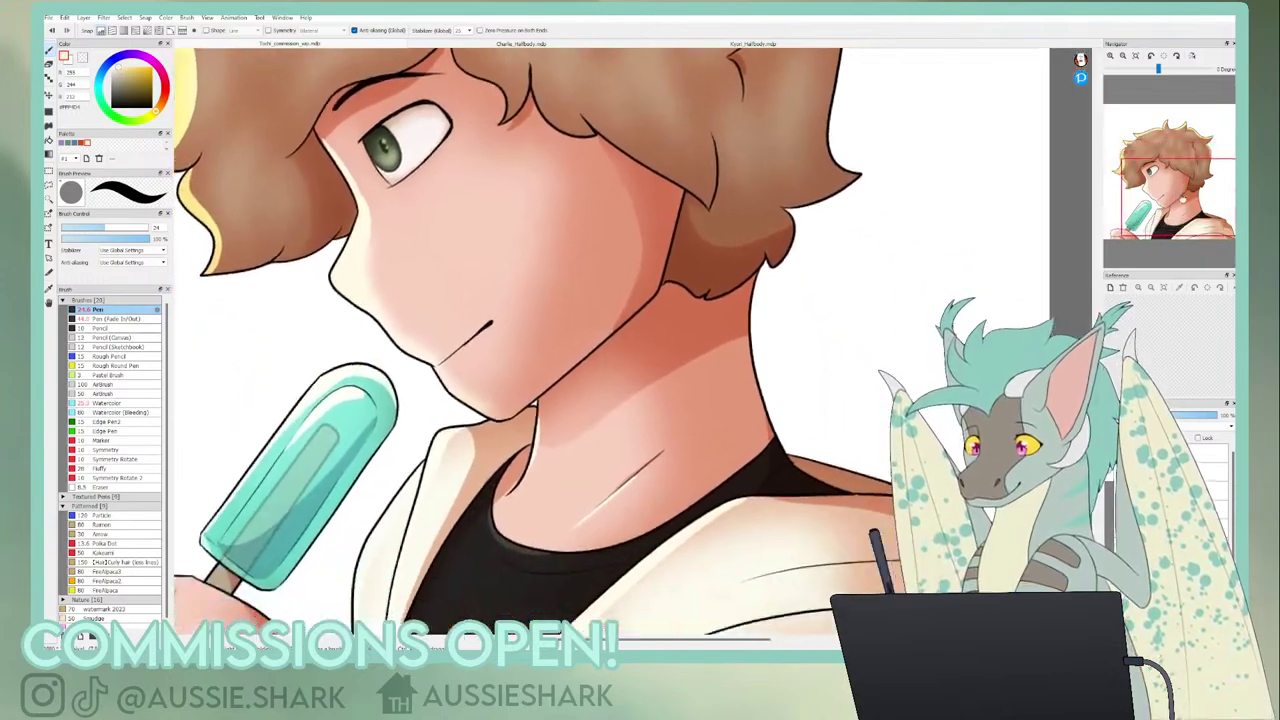
scroll(600, 340, "down", 4)
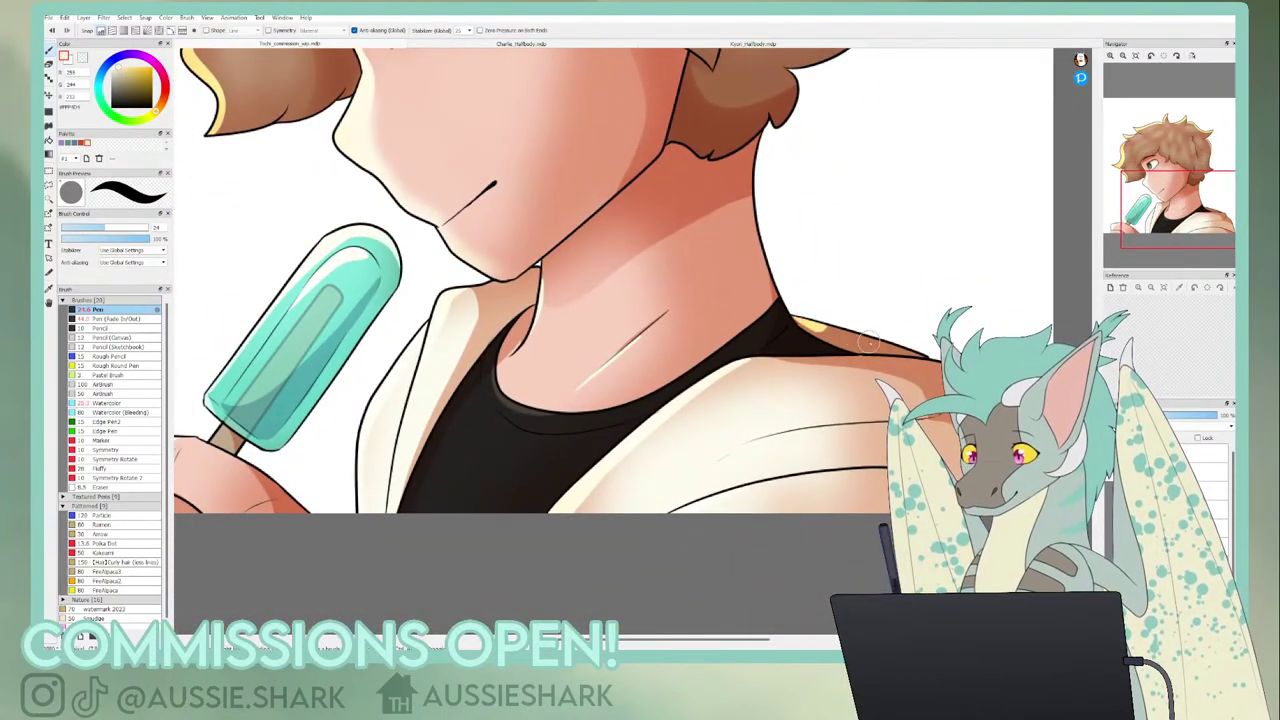
left_click(105, 393)
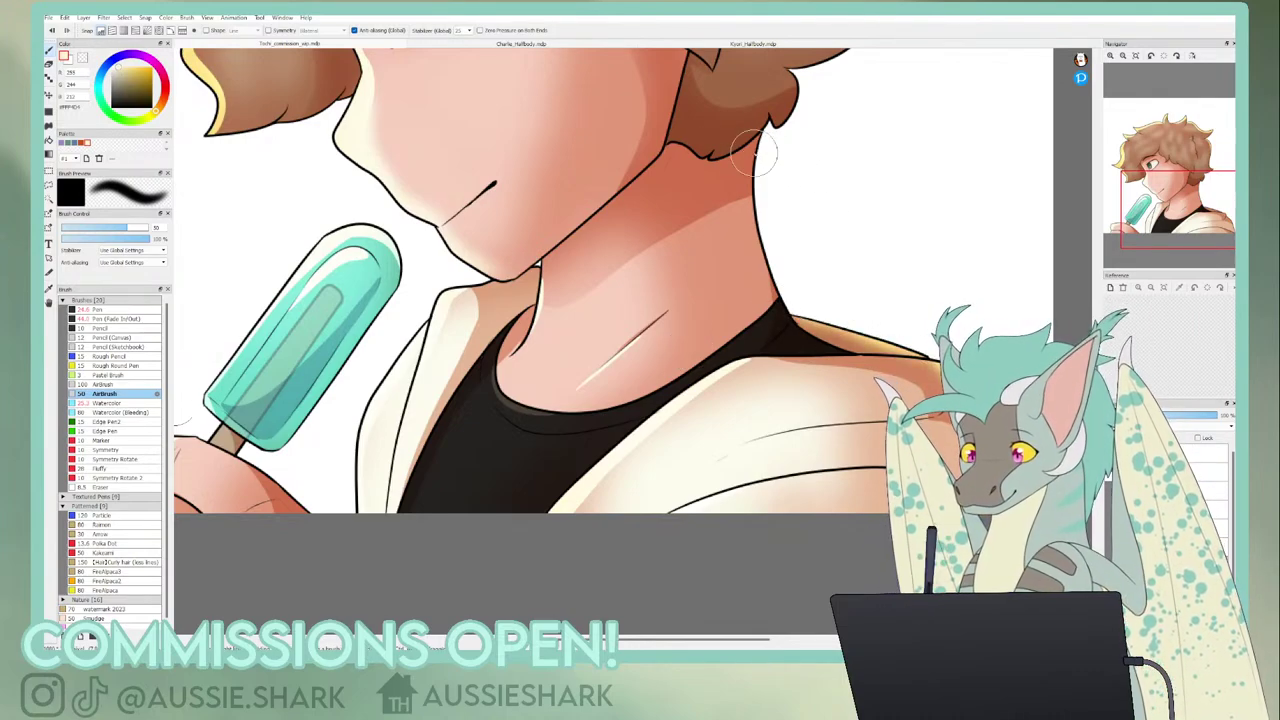
- Airbrush a cream rim glow along the back of the neck and select the face area with the Magic Wand
left_click_drag(757, 177, 780, 260)
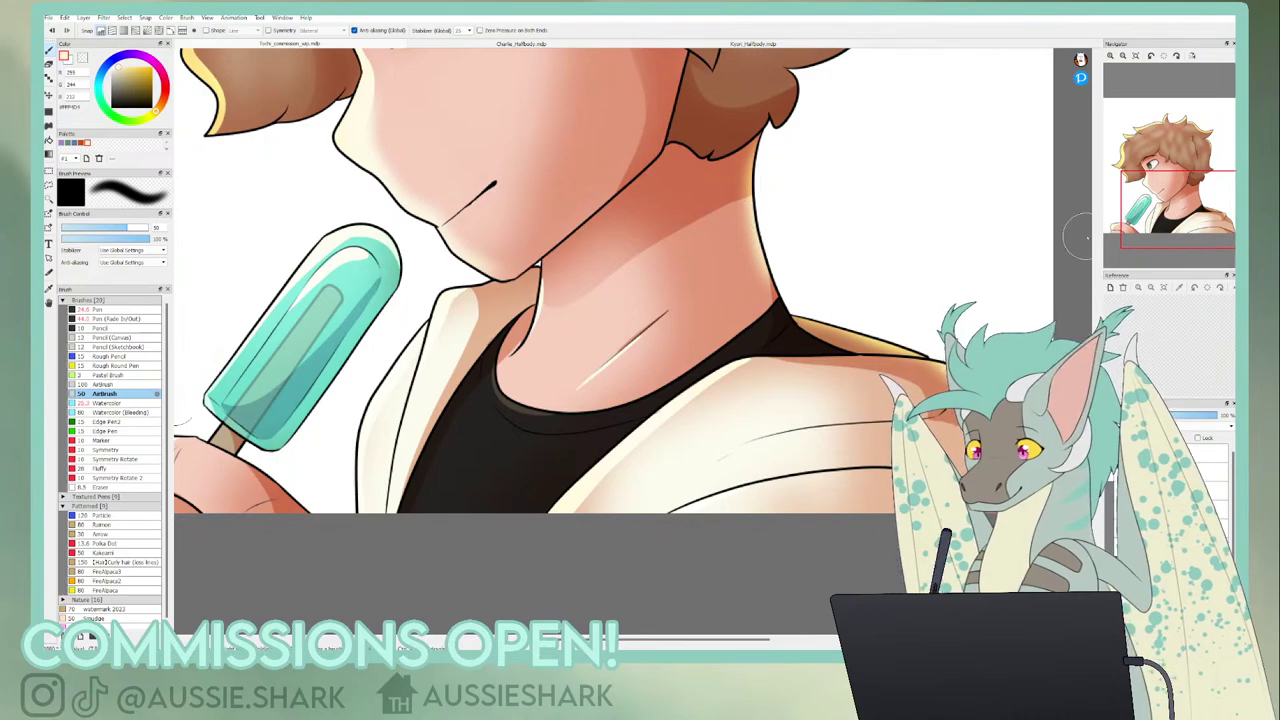
left_click_drag(1194, 212, 1184, 187)
left_click(49, 200)
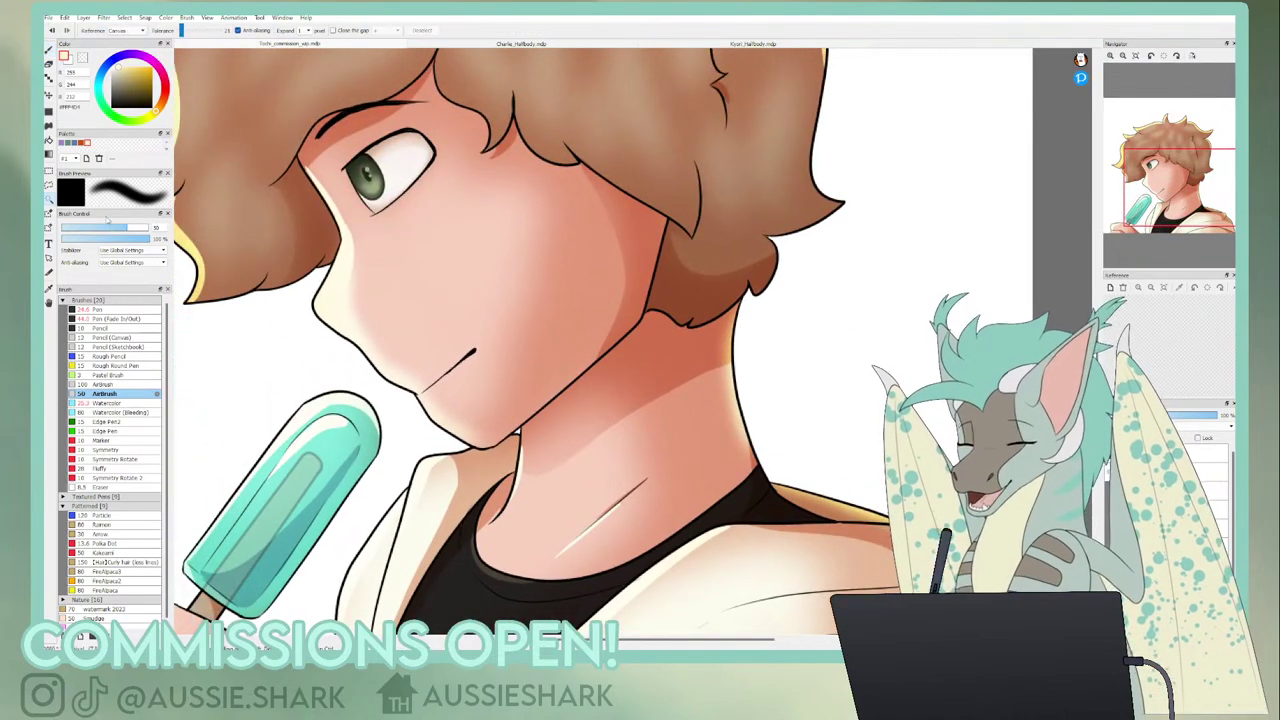
left_click(1111, 490)
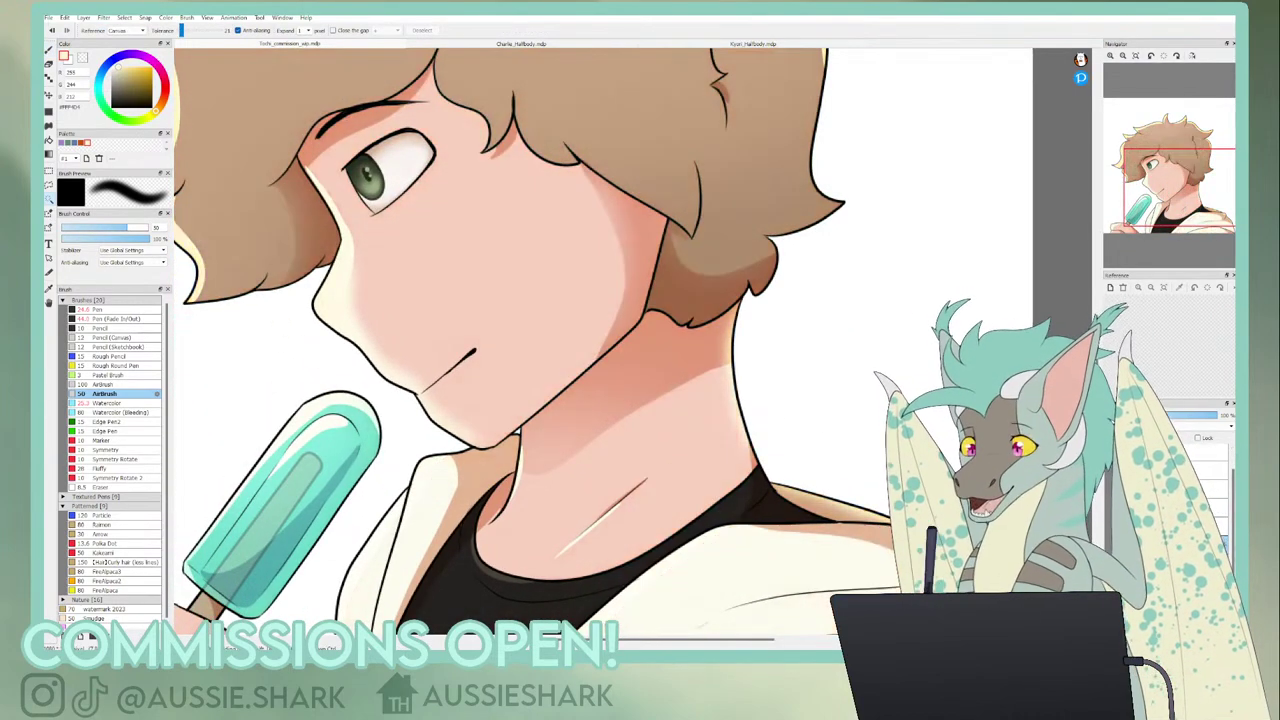
left_click(1111, 510)
left_click(510, 270)
left_click(1111, 510)
left_click(1111, 490)
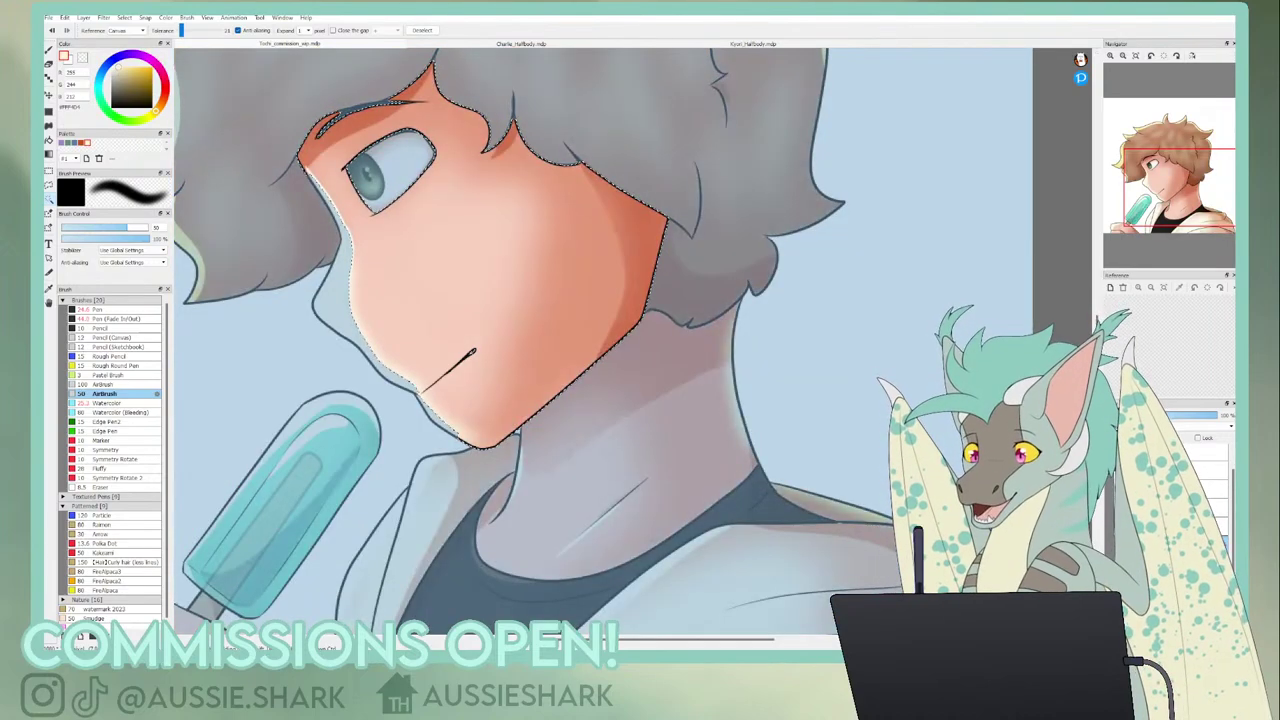
key("b")
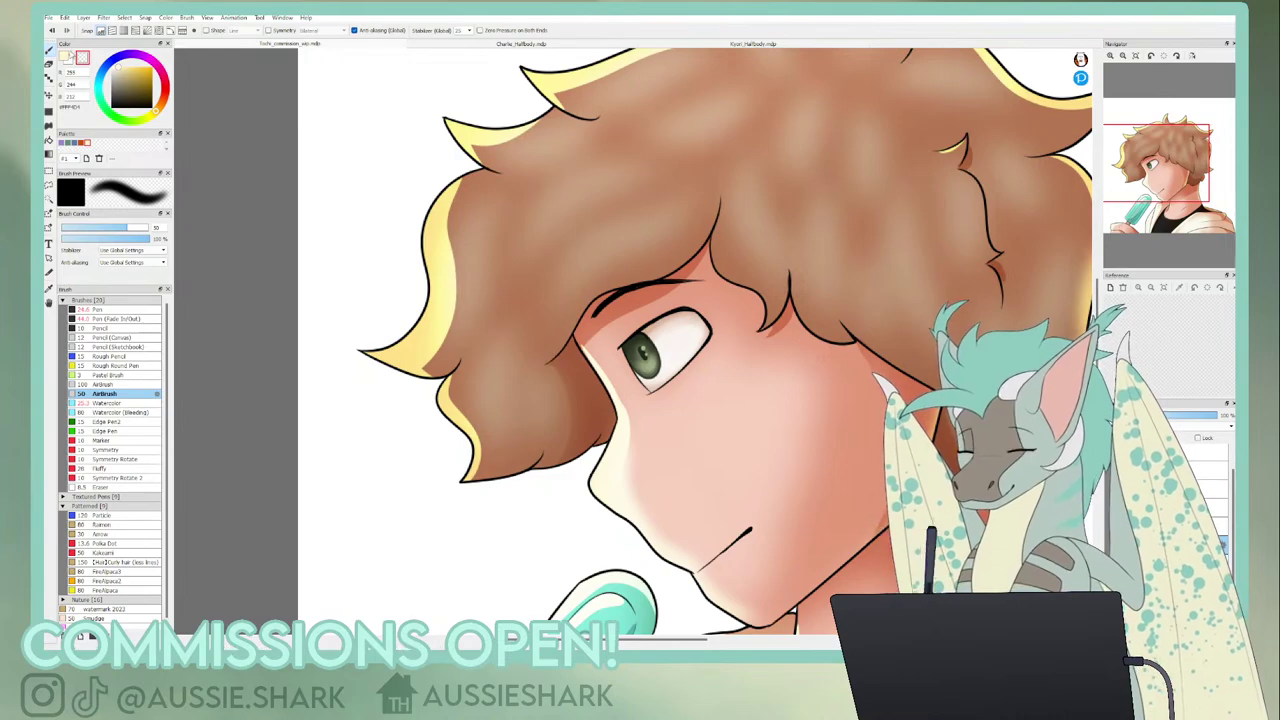
- Return to the cream colour and try softening the rim highlight on the front curl with the AirBrush
left_click(67, 55)
left_click_drag(1149, 169, 1171, 215)
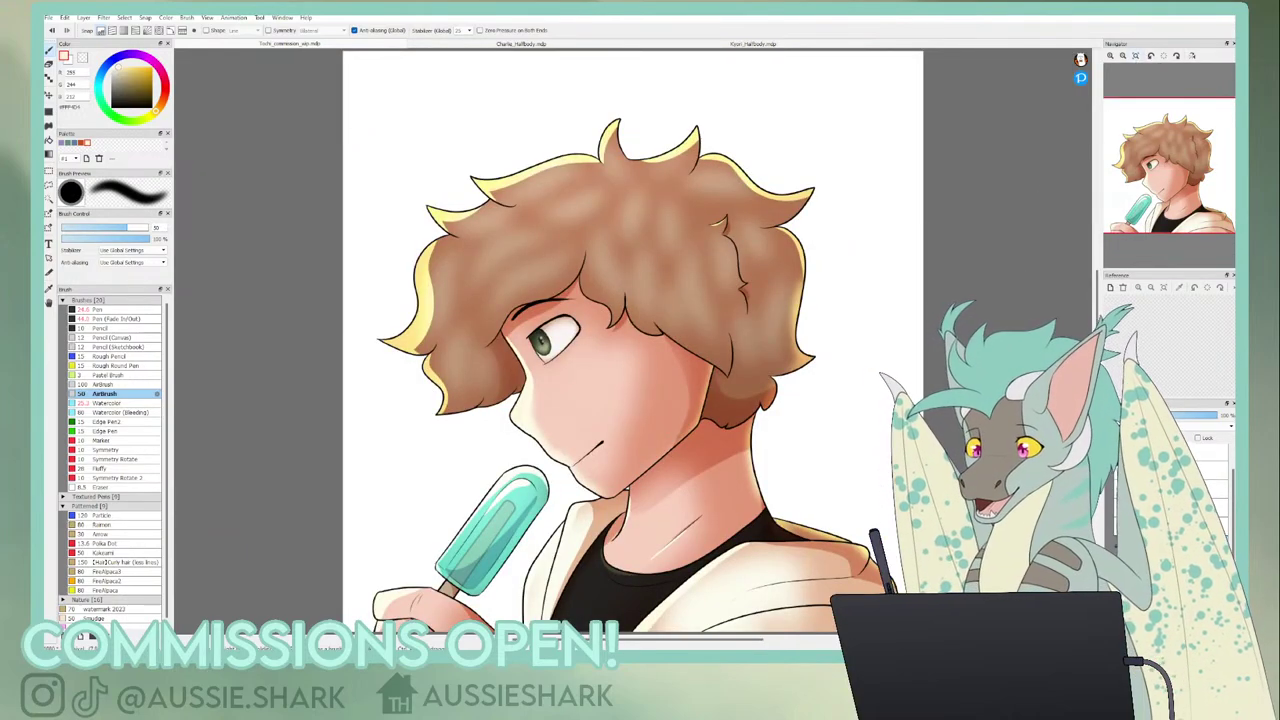
left_click_drag(426, 295, 442, 235)
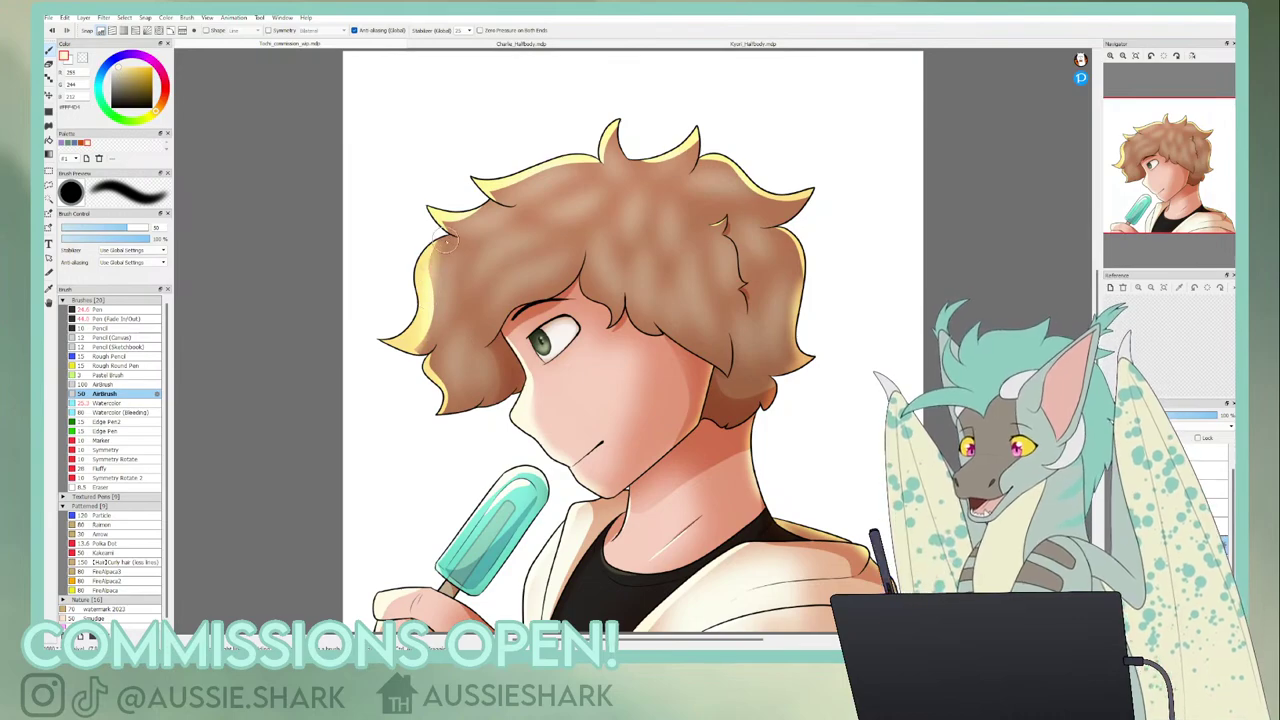
key("ctrl+z")
- Enlarge the AirBrush and brush a soft cream glow across the cheek, nose and mouth area of the face
left_click(131, 228)
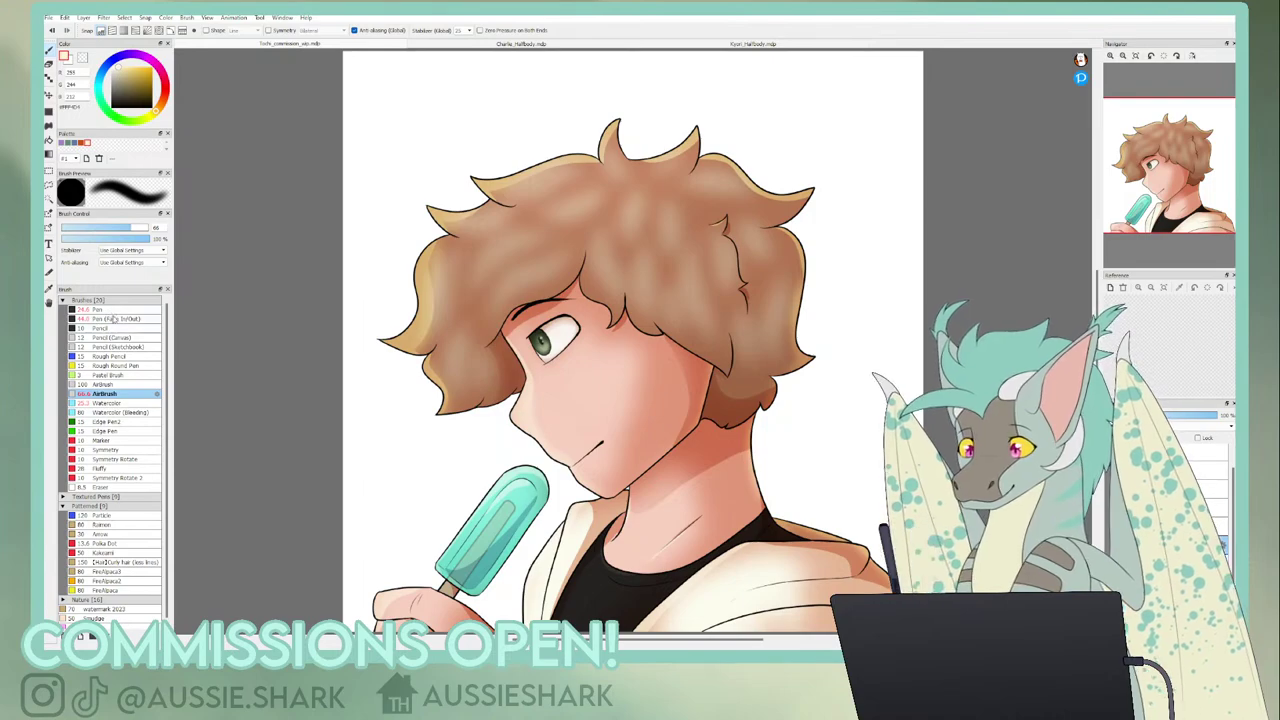
left_click(143, 228)
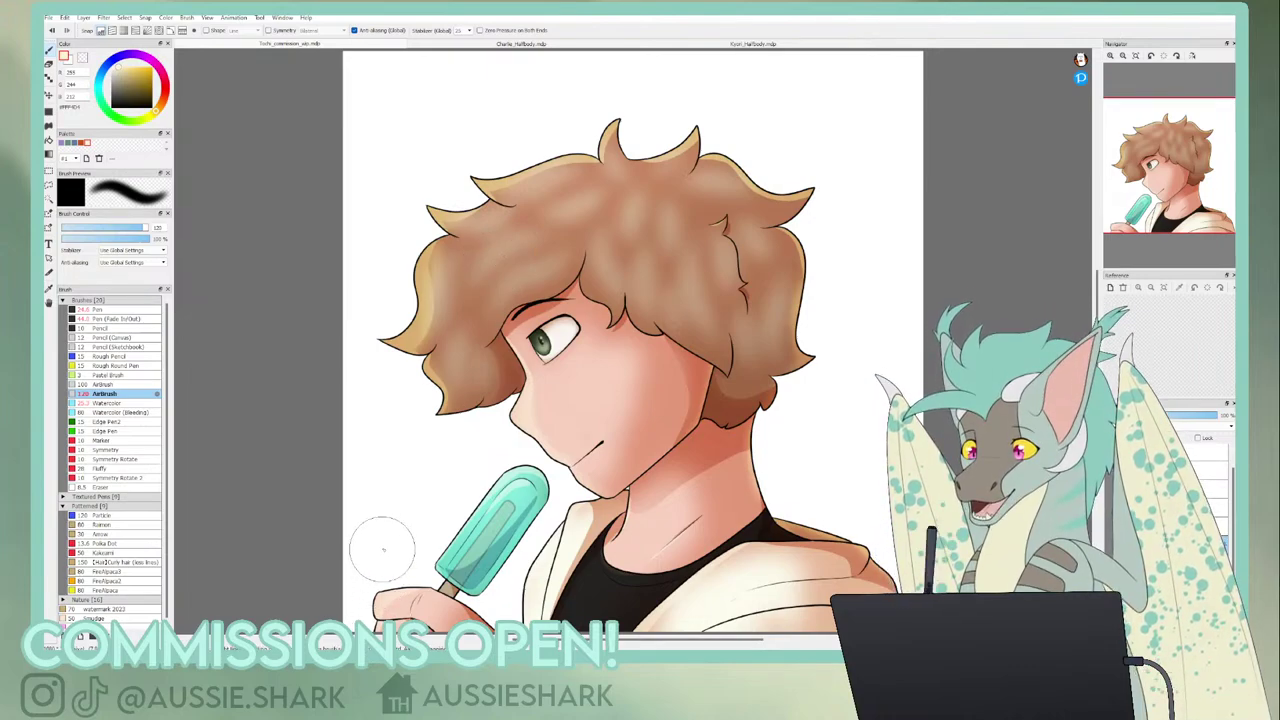
mouse_move(602, 368)
left_mouse_down()
mouse_move(517, 410)
mouse_move(623, 361)
mouse_move(543, 401)
mouse_move(611, 370)
left_mouse_up()
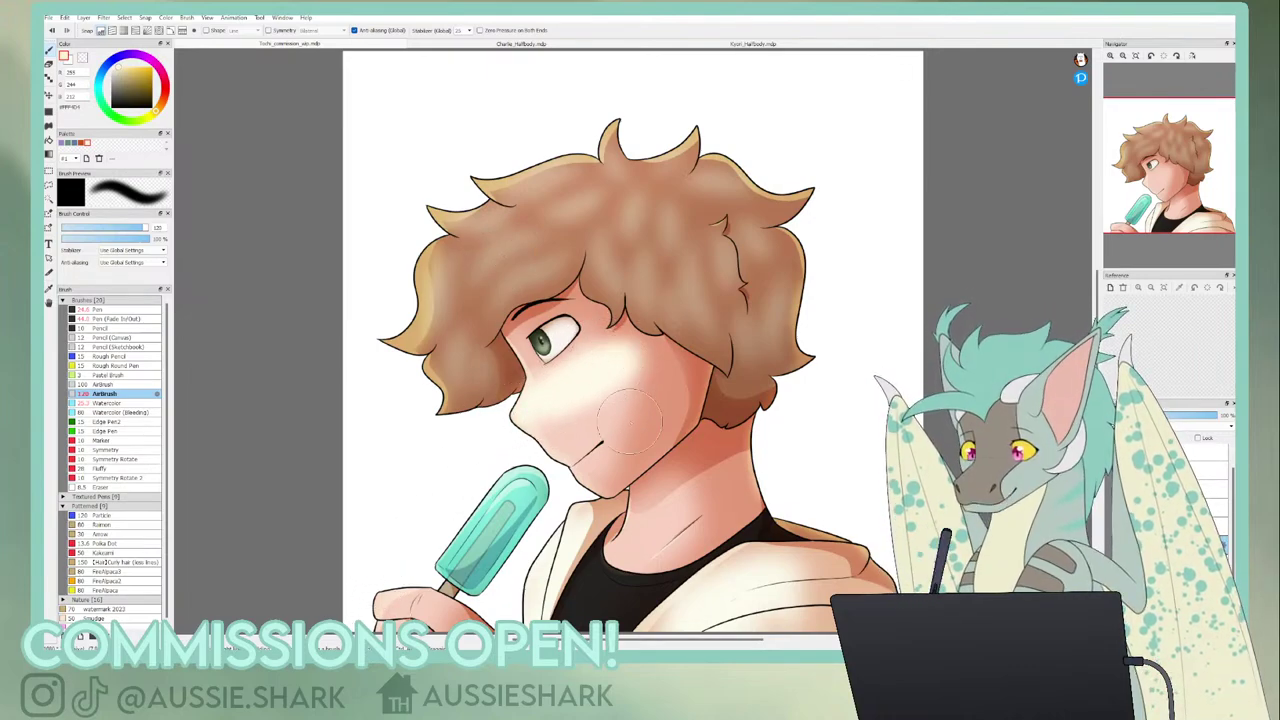
mouse_move(630, 421)
left_mouse_down()
mouse_move(578, 458)
mouse_move(538, 428)
mouse_move(598, 468)
mouse_move(558, 383)
mouse_move(584, 393)
mouse_move(608, 448)
mouse_move(602, 472)
mouse_move(622, 384)
mouse_move(607, 490)
mouse_move(517, 380)
mouse_move(562, 362)
mouse_move(550, 414)
left_mouse_up()
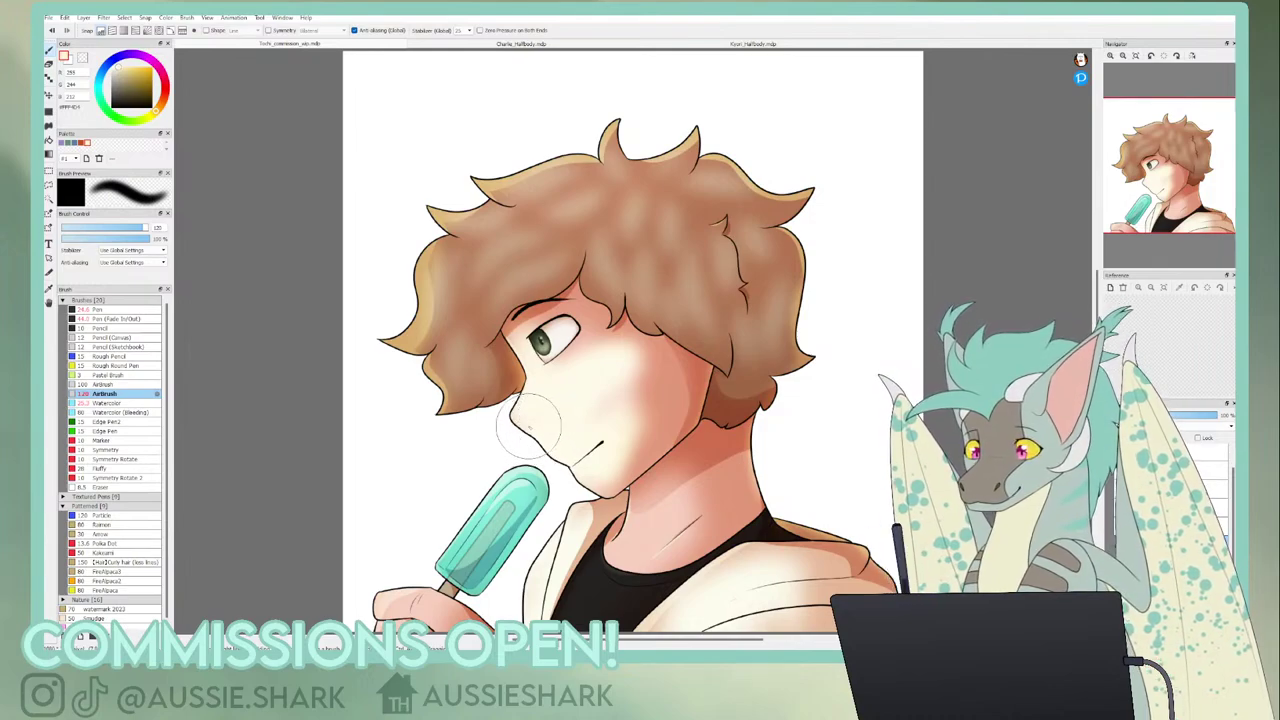
- Airbrush a cream glow over the front locks, then at size 187 over the rest of the lit hair, popsicle, hand and face
mouse_move(430, 408)
left_mouse_down()
mouse_move(433, 368)
mouse_move(400, 343)
left_mouse_up()
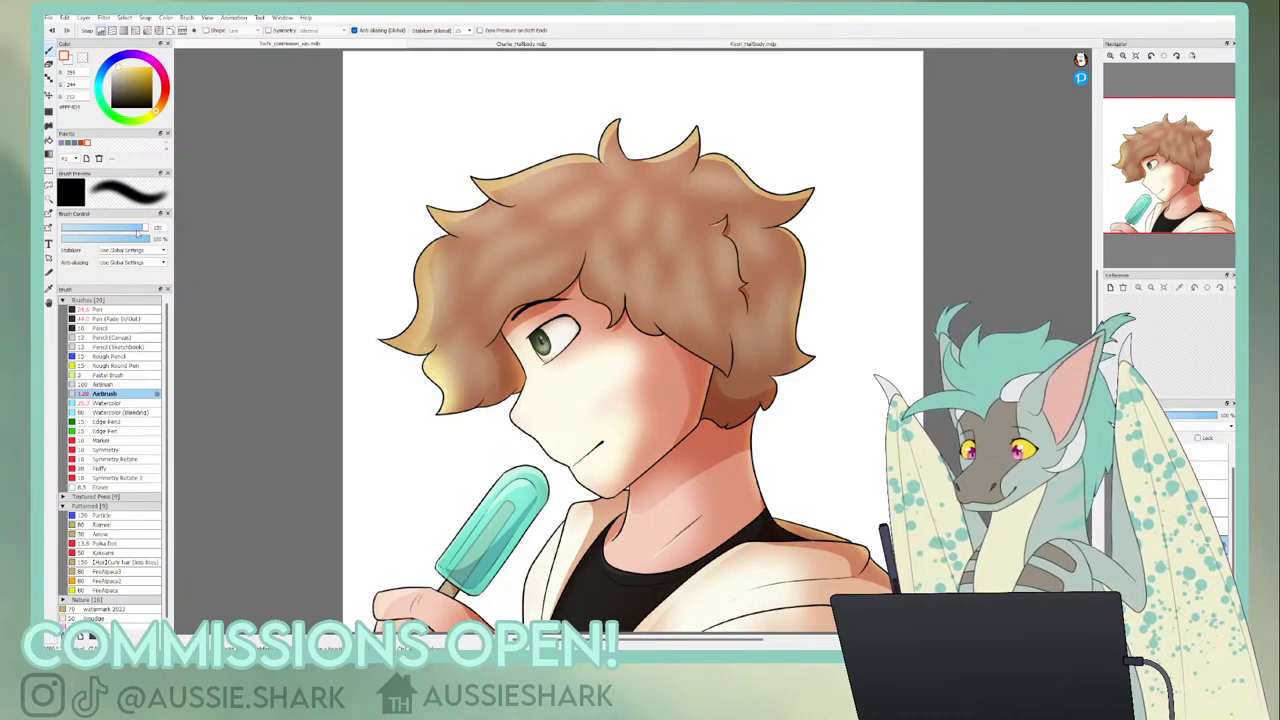
left_click_drag(139, 230, 147, 229)
mouse_move(459, 394)
left_mouse_down()
mouse_move(385, 346)
mouse_move(441, 273)
mouse_move(435, 209)
mouse_move(428, 364)
mouse_move(478, 220)
mouse_move(446, 246)
mouse_move(600, 139)
mouse_move(466, 238)
mouse_move(474, 280)
mouse_move(577, 218)
mouse_move(466, 283)
mouse_move(603, 256)
mouse_move(628, 298)
mouse_move(621, 258)
mouse_move(661, 250)
mouse_move(736, 334)
mouse_move(719, 335)
mouse_move(644, 250)
mouse_move(705, 170)
mouse_move(765, 148)
mouse_move(821, 345)
mouse_move(764, 390)
mouse_move(776, 522)
mouse_move(837, 525)
mouse_move(777, 540)
mouse_move(579, 500)
mouse_move(537, 590)
mouse_move(525, 548)
mouse_move(460, 590)
left_mouse_up()
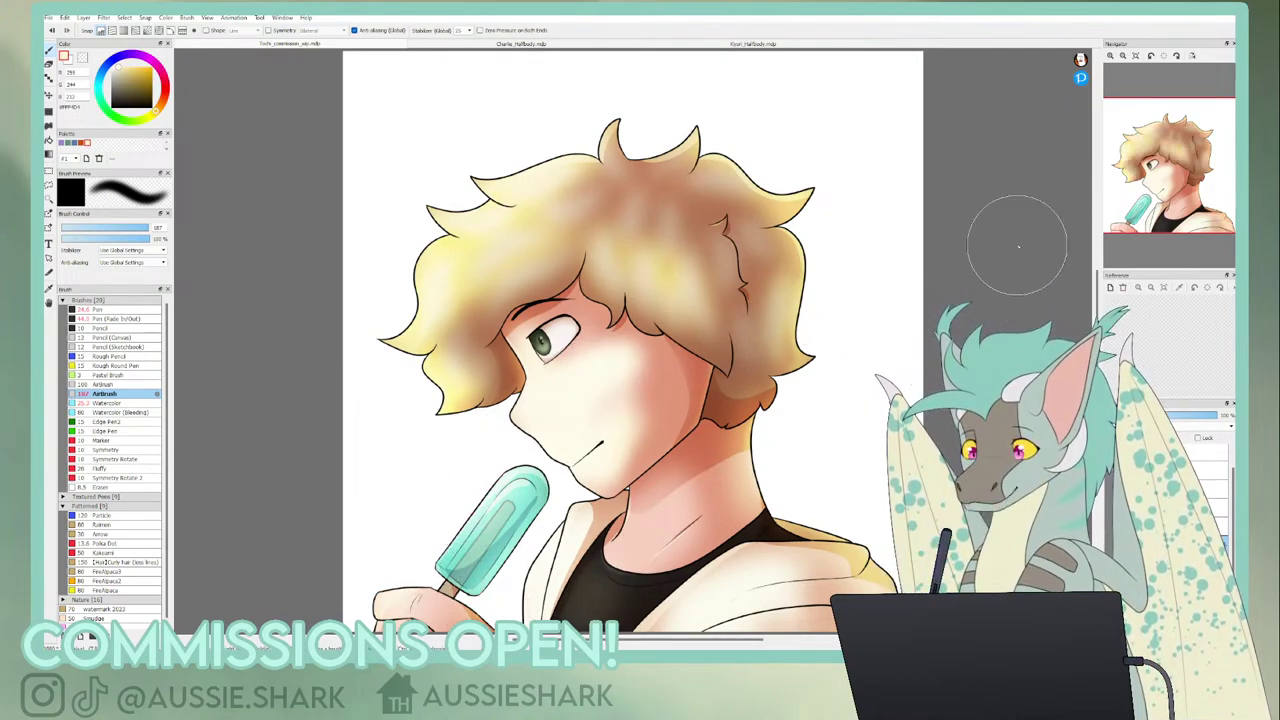
left_click_drag(671, 382, 588, 438)
mouse_move(1151, 55)
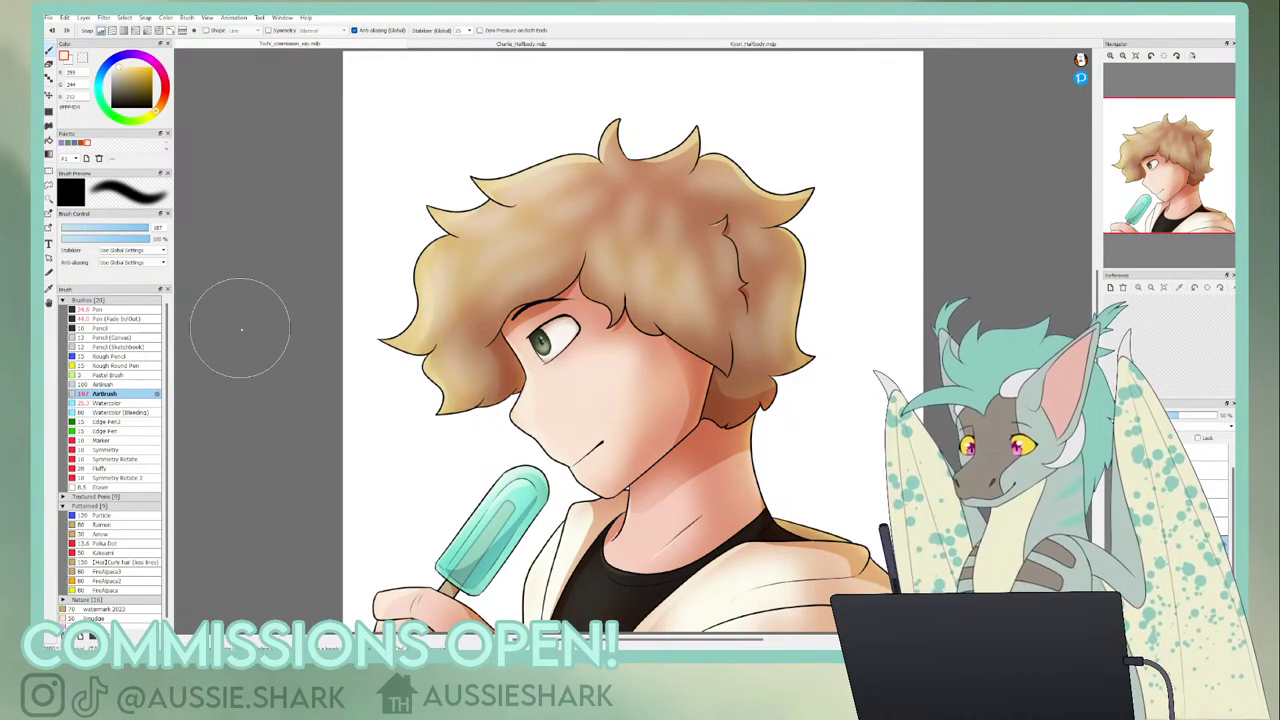
- Open the textured pens group and choose the Hair Highlight 1 brush for the hair shine
left_click(88, 309)
left_click_drag(117, 229, 148, 228)
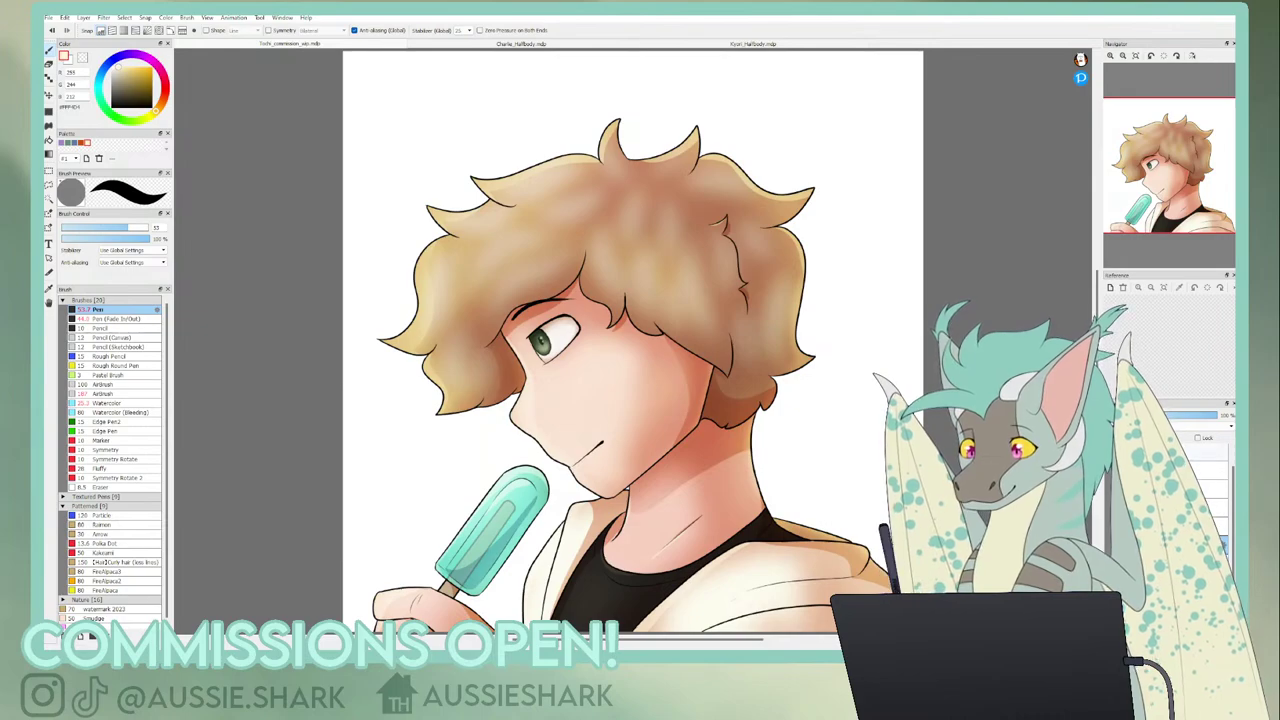
left_click(115, 505)
left_click(117, 497)
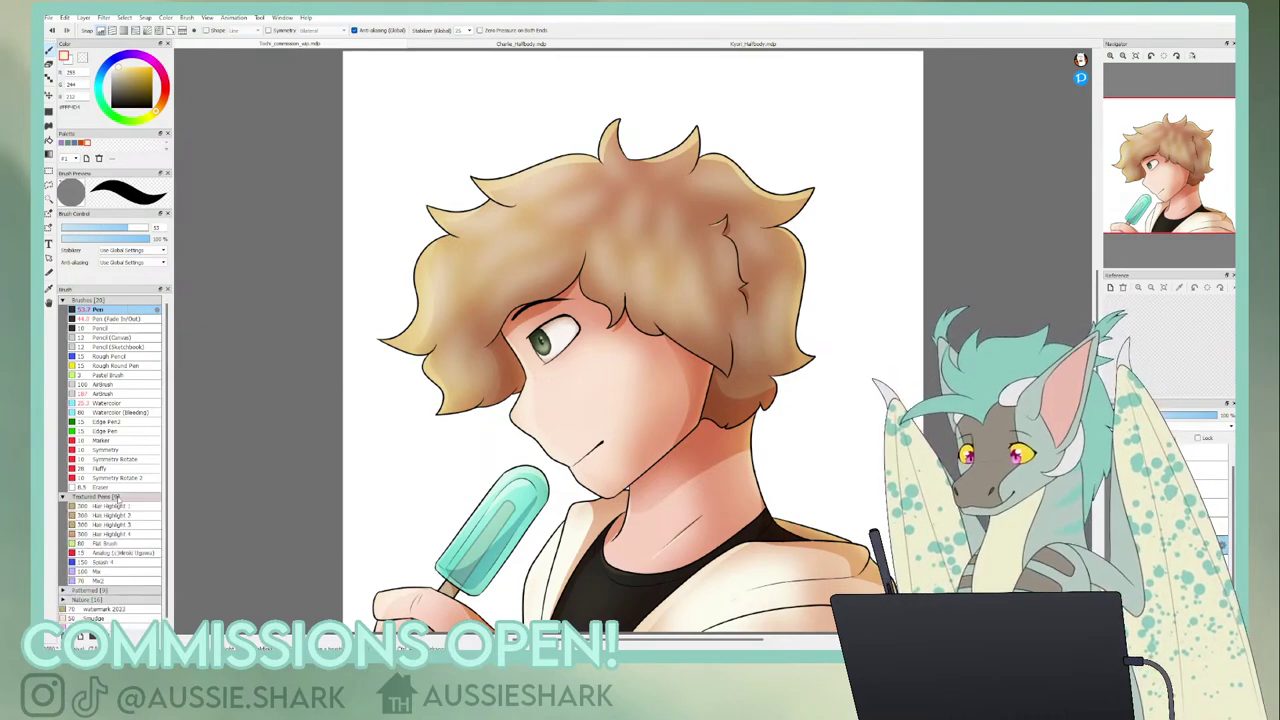
left_click(115, 506)
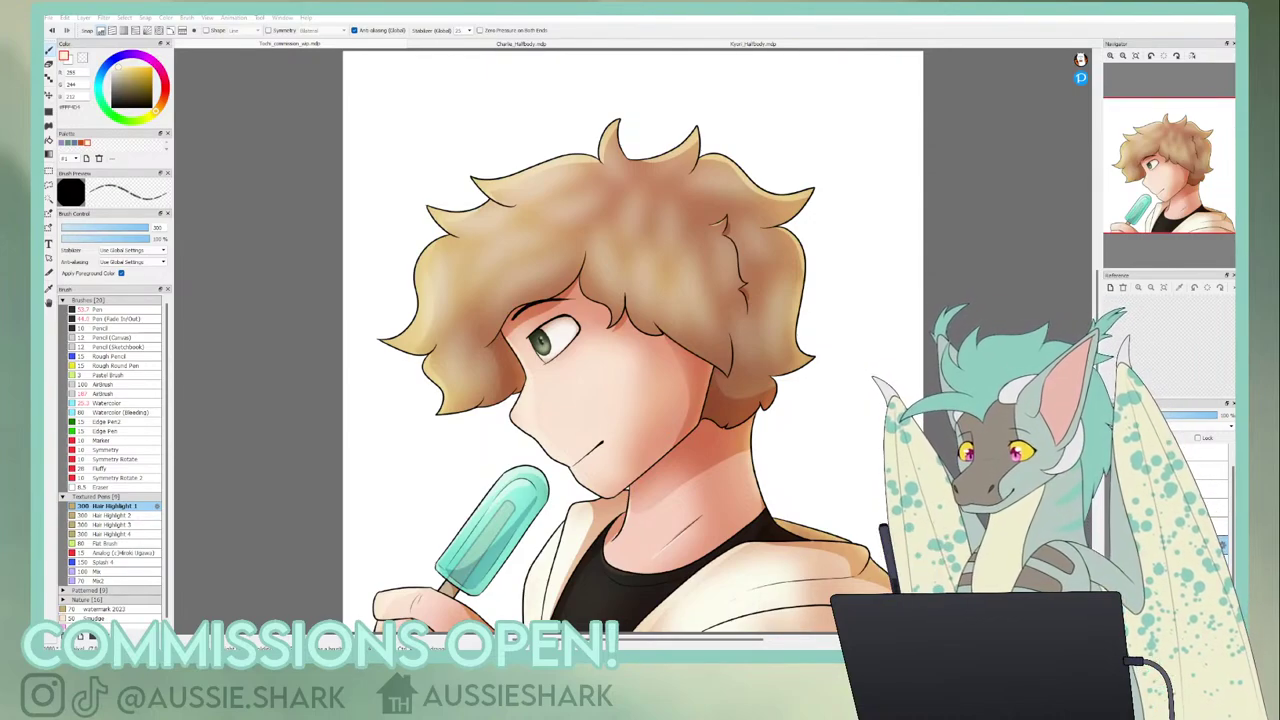
- Test Hair Highlight 1, 2, 3 and 4 with one stroke each across the front hair, undoing the test strokes
left_click_drag(412, 266, 606, 224)
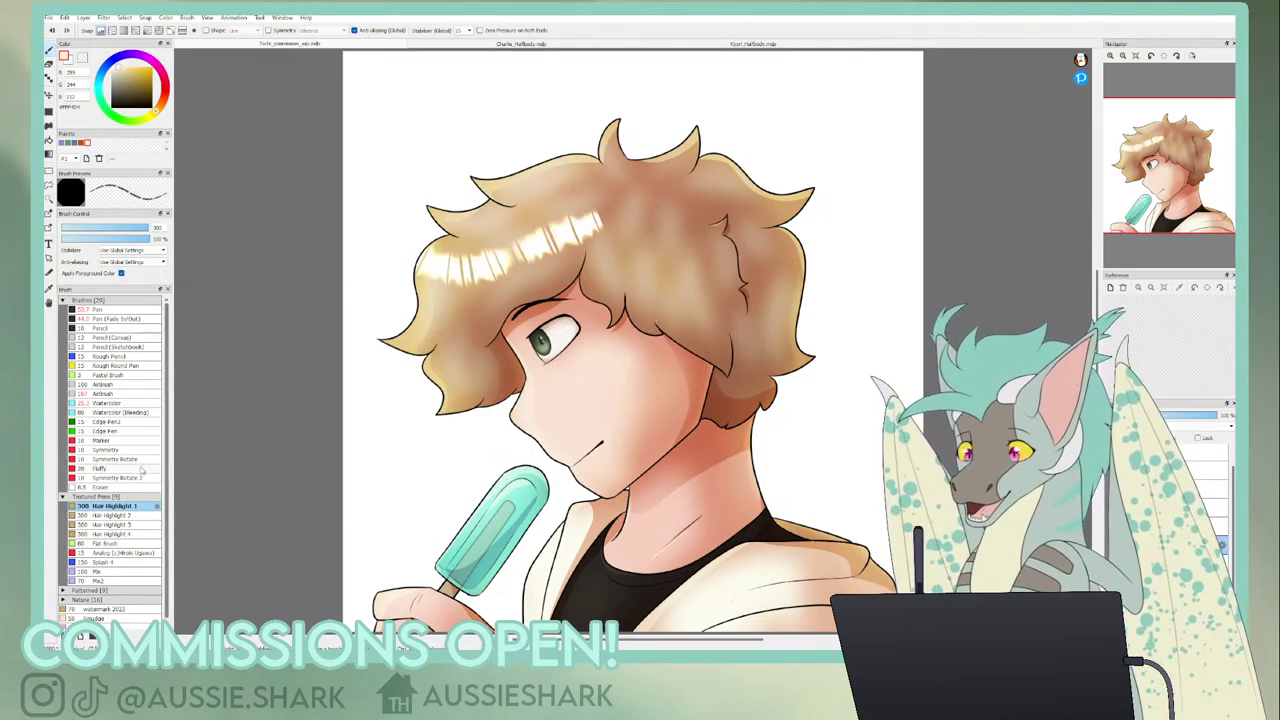
key("ctrl+z")
left_click(112, 515)
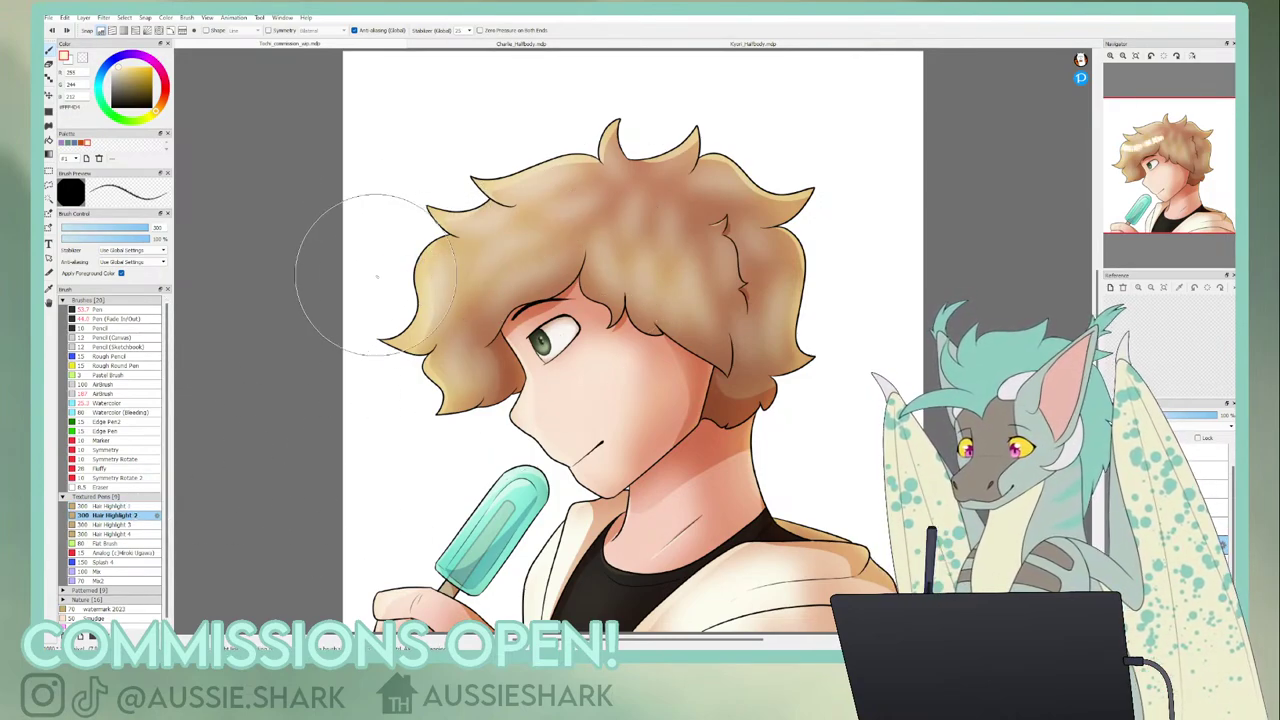
mouse_move(371, 251)
left_mouse_down()
mouse_move(580, 285)
mouse_move(371, 305)
left_mouse_up()
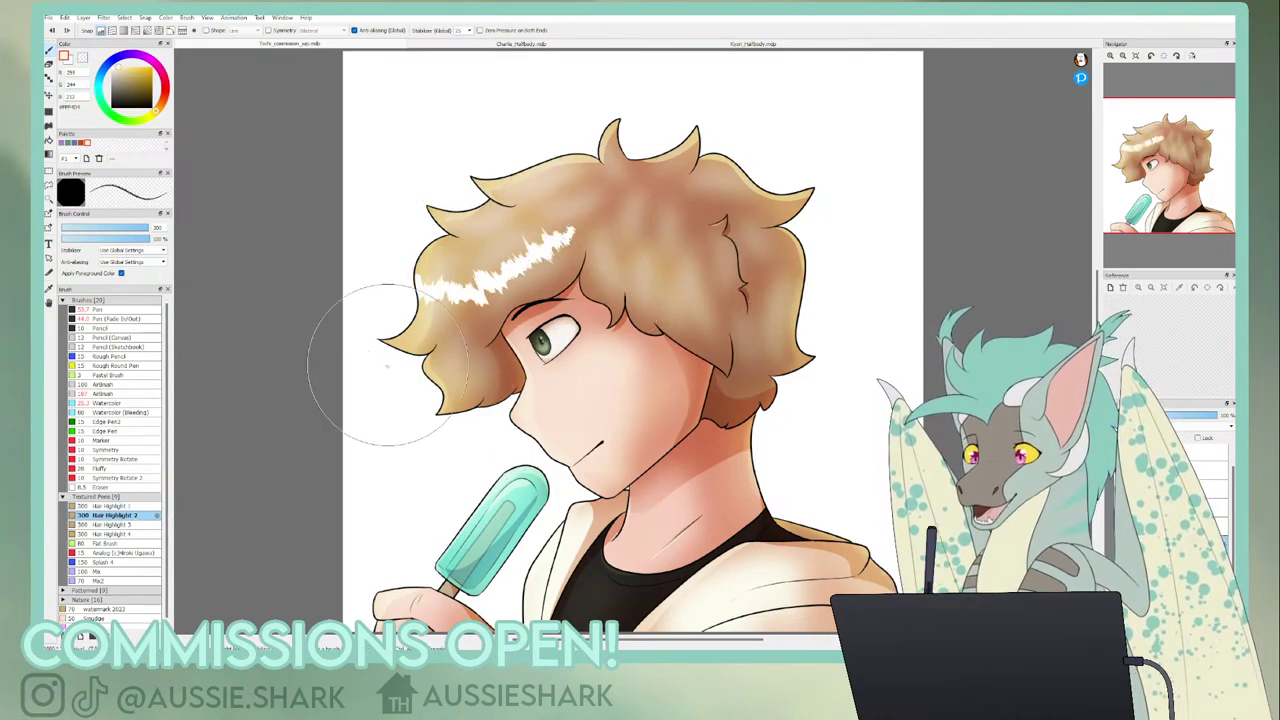
left_click(112, 524)
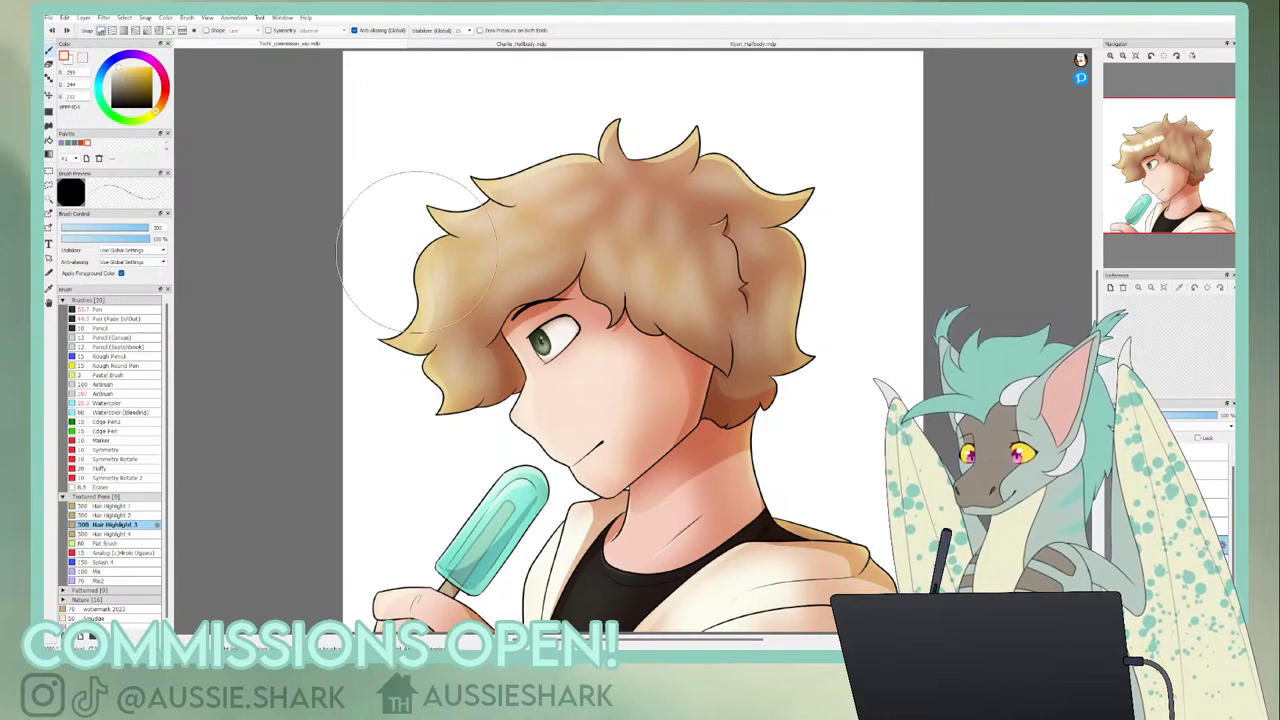
left_click_drag(386, 243, 586, 129)
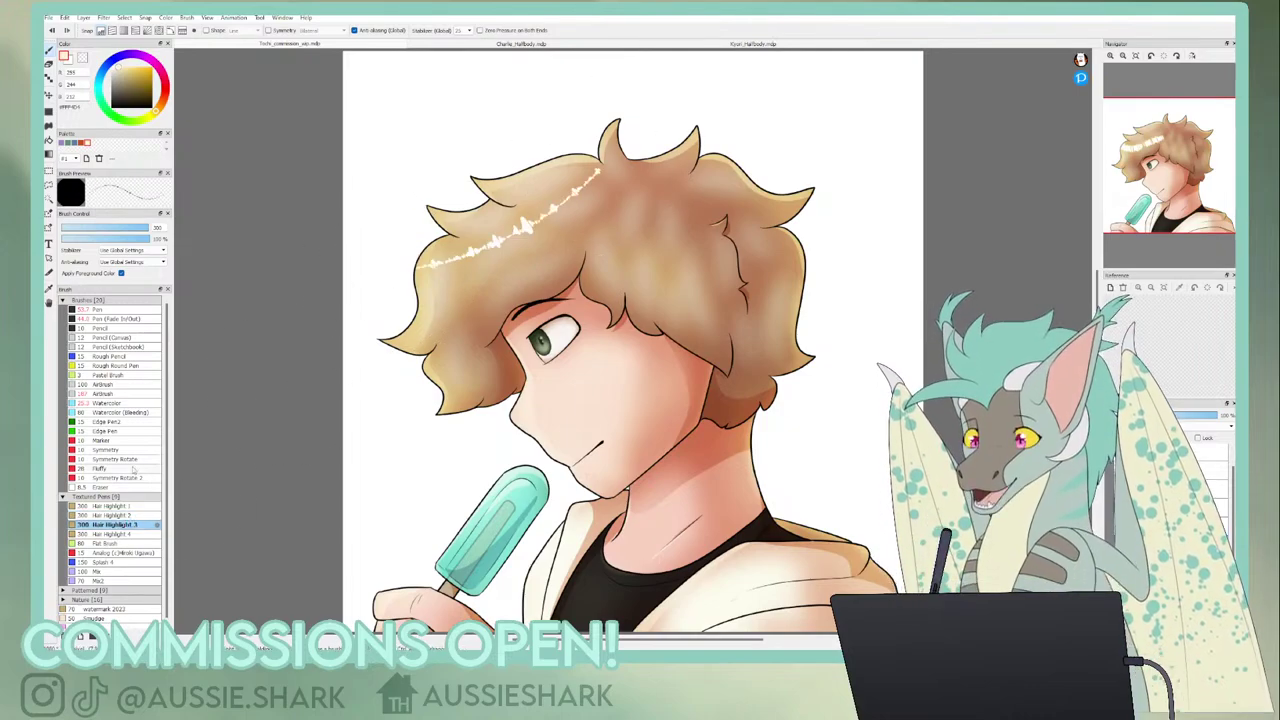
left_click(112, 534)
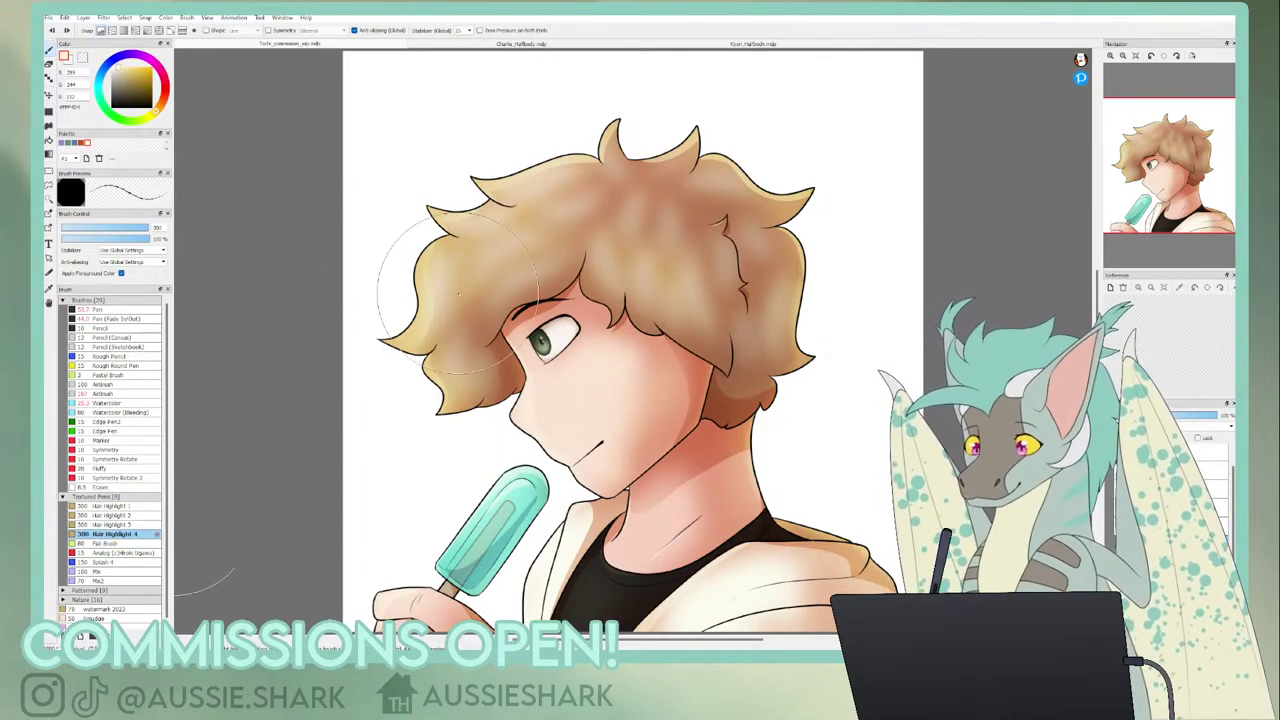
left_click_drag(415, 290, 597, 222)
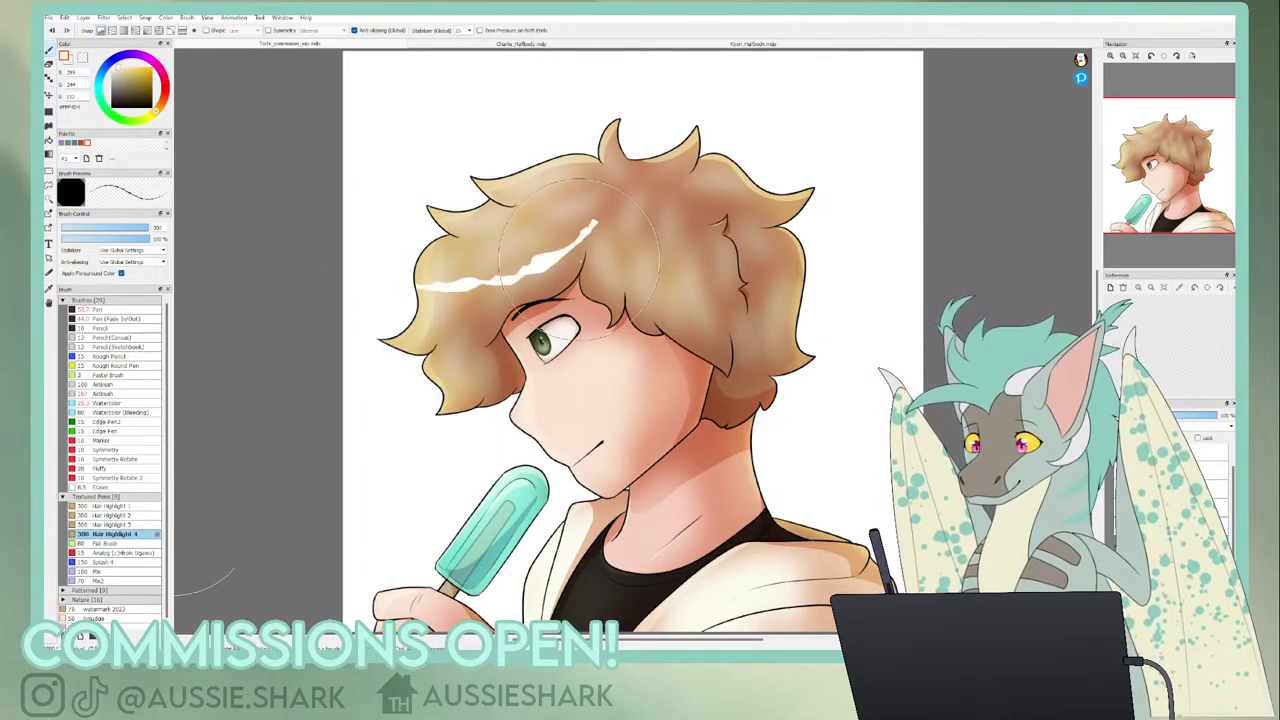
key("ctrl+z")
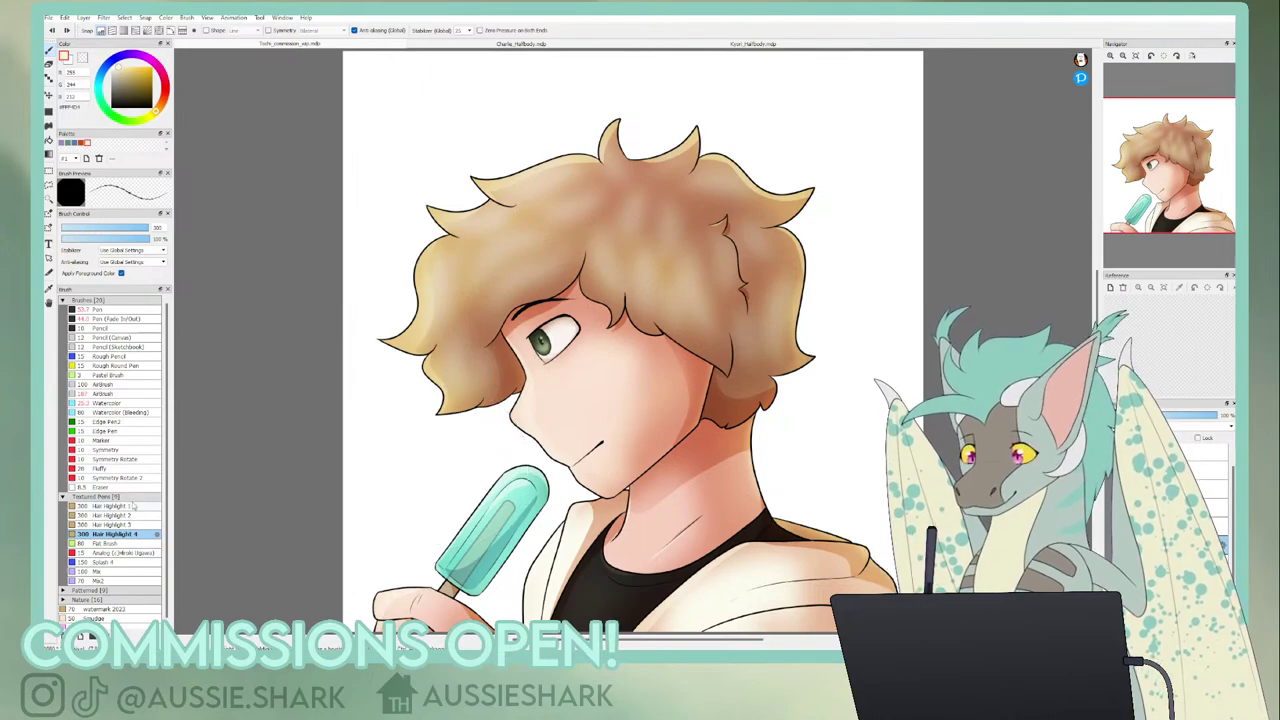
- Return to Hair Highlight 1 and try a highlight band low across the fringe above the eyebrow
left_click(140, 515)
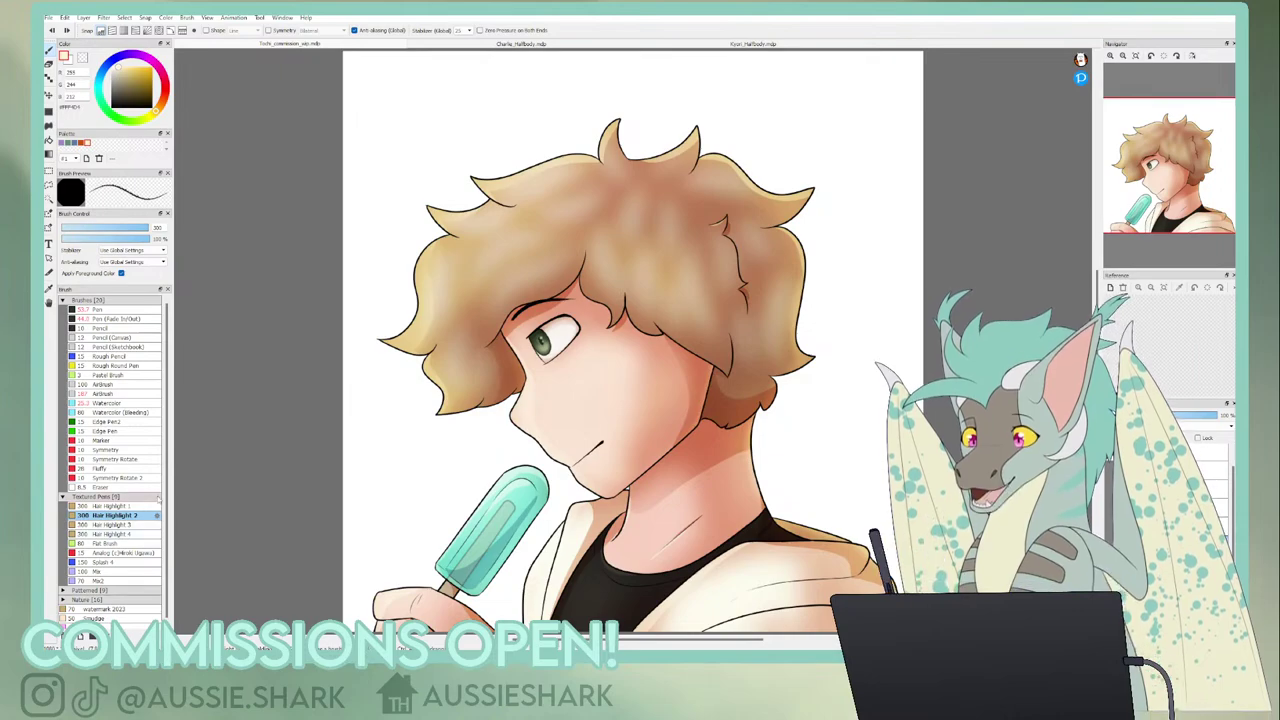
left_click(120, 507)
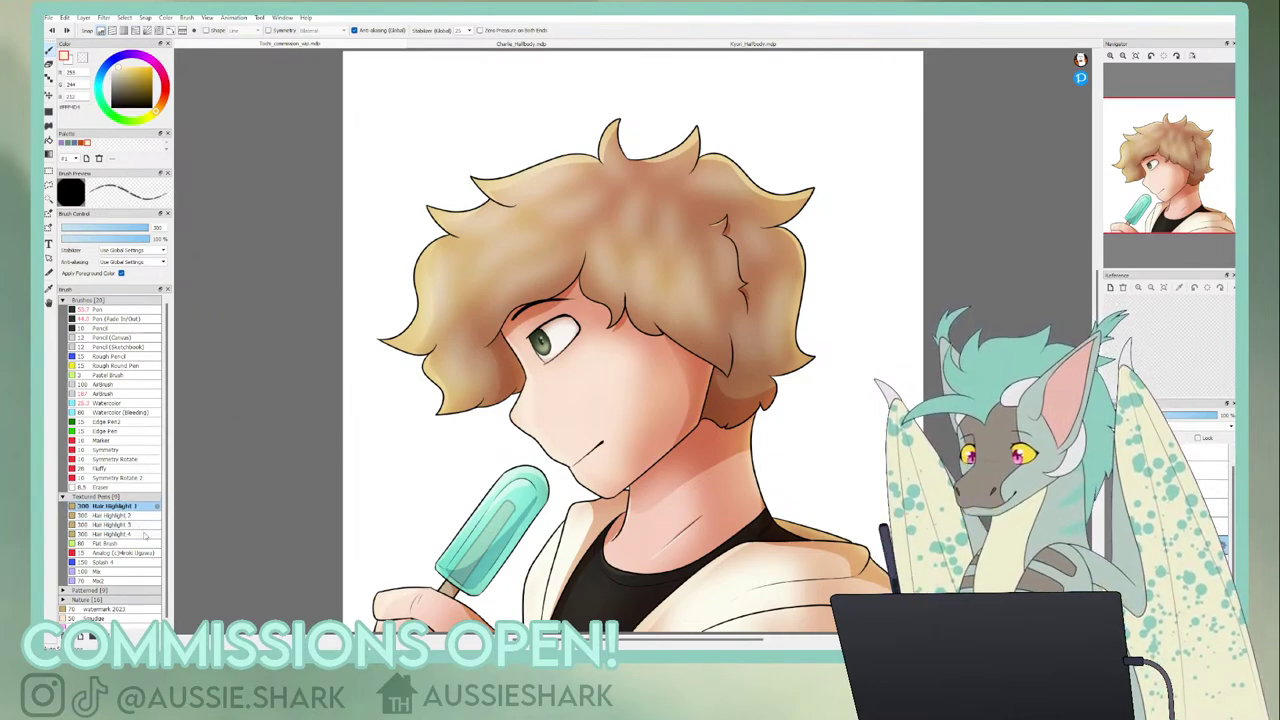
left_click_drag(418, 298, 570, 268)
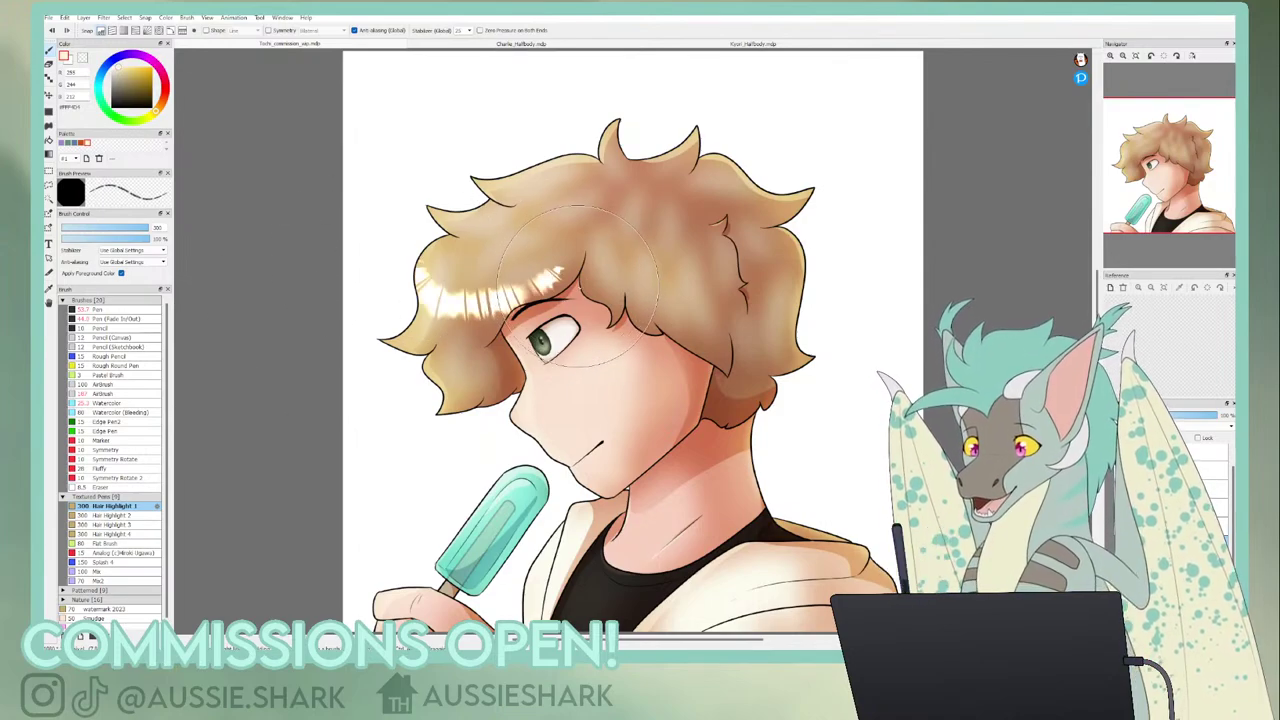
key("ctrl+z")
mouse_move(418, 288)
left_mouse_down()
mouse_move(528, 277)
mouse_move(578, 238)
left_mouse_up()
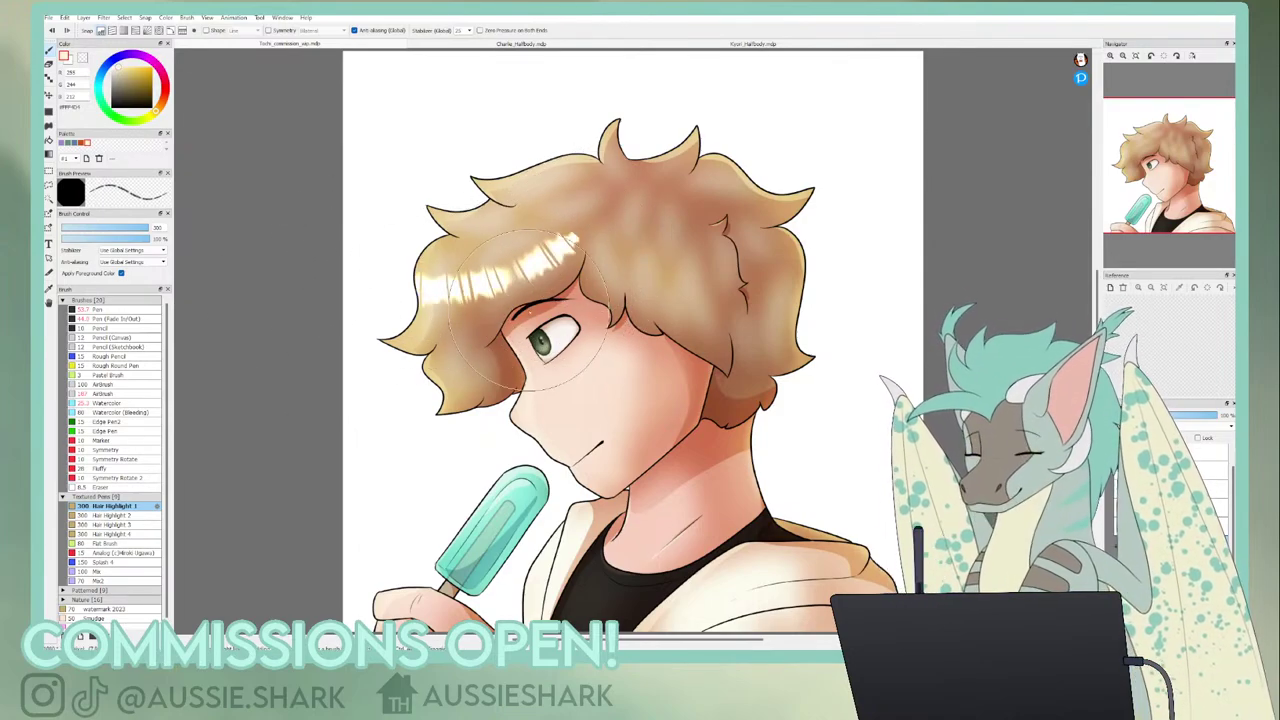
key("ctrl+z")
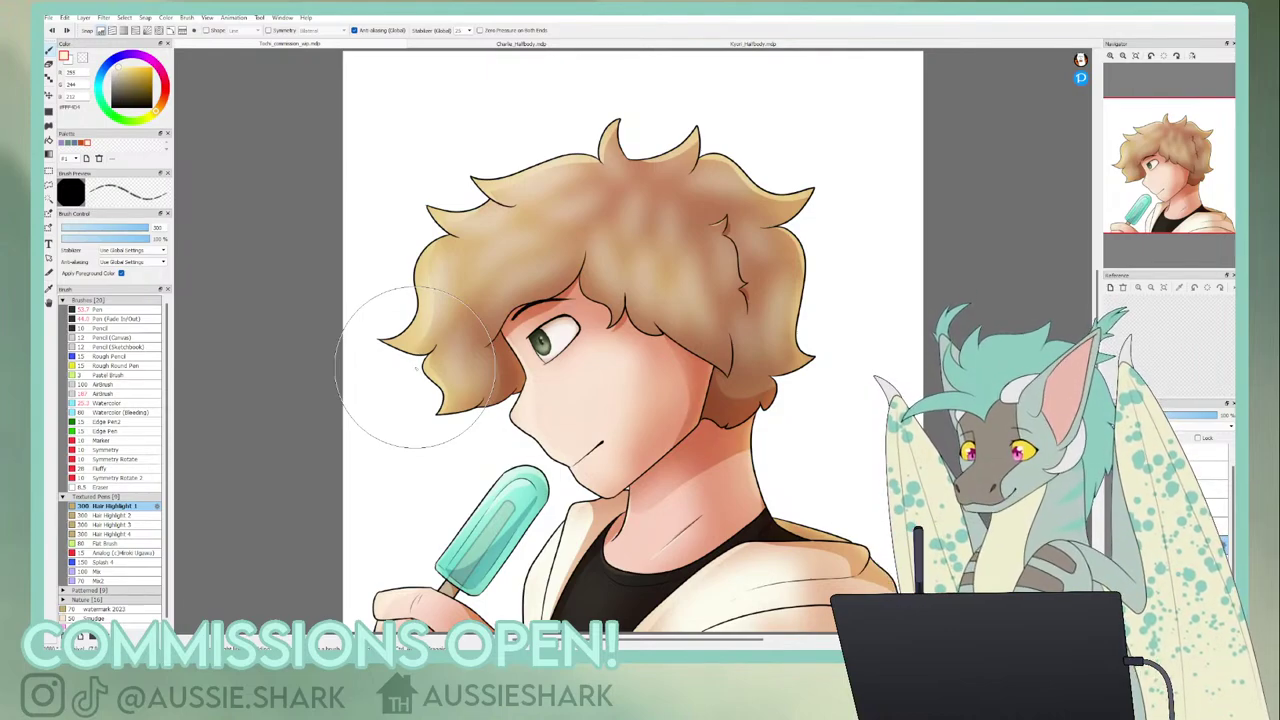
- Paint a curved Hair Highlight 1 band across the fringe from its outer edge up toward the parting, redoing the stroke as needed
mouse_move(414, 288)
left_mouse_down()
mouse_move(566, 262)
mouse_move(610, 226)
left_mouse_up()
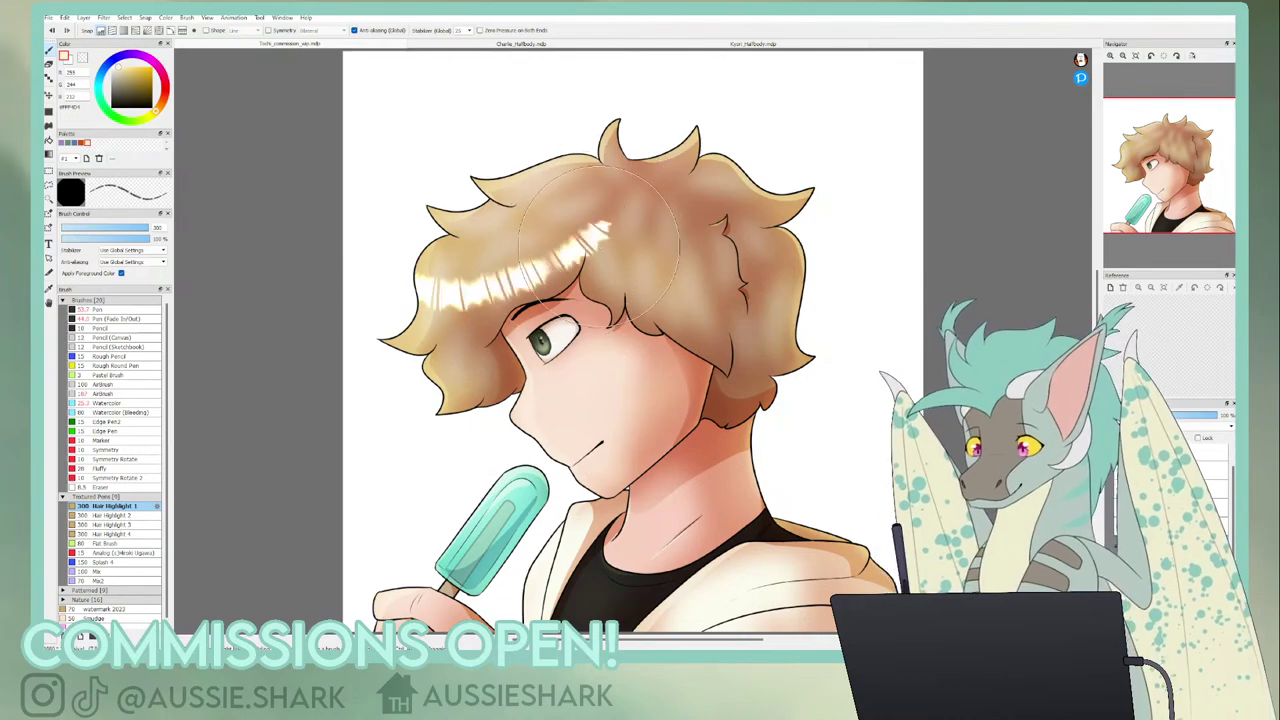
key("ctrl+z")
key("ctrl+z")
key("ctrl+z")
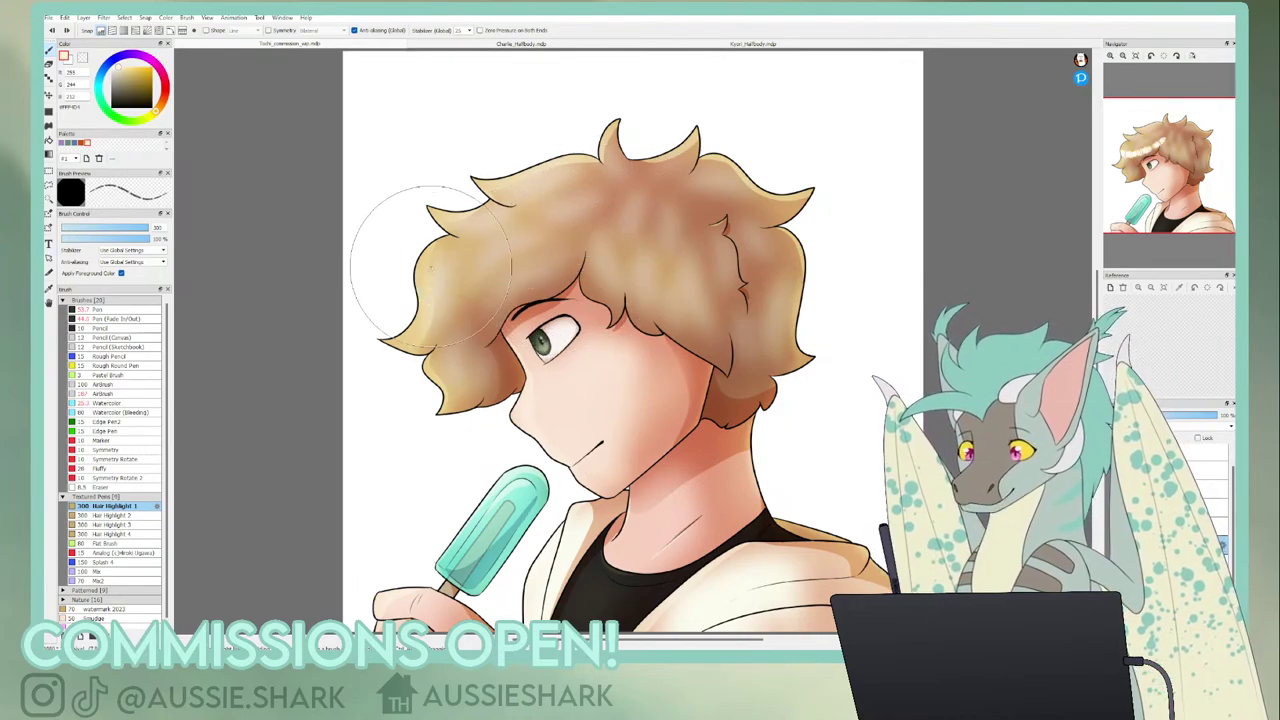
left_click_drag(416, 286, 624, 214)
key("ctrl+z")
mouse_move(412, 287)
left_mouse_down()
mouse_move(549, 265)
mouse_move(592, 224)
left_mouse_up()
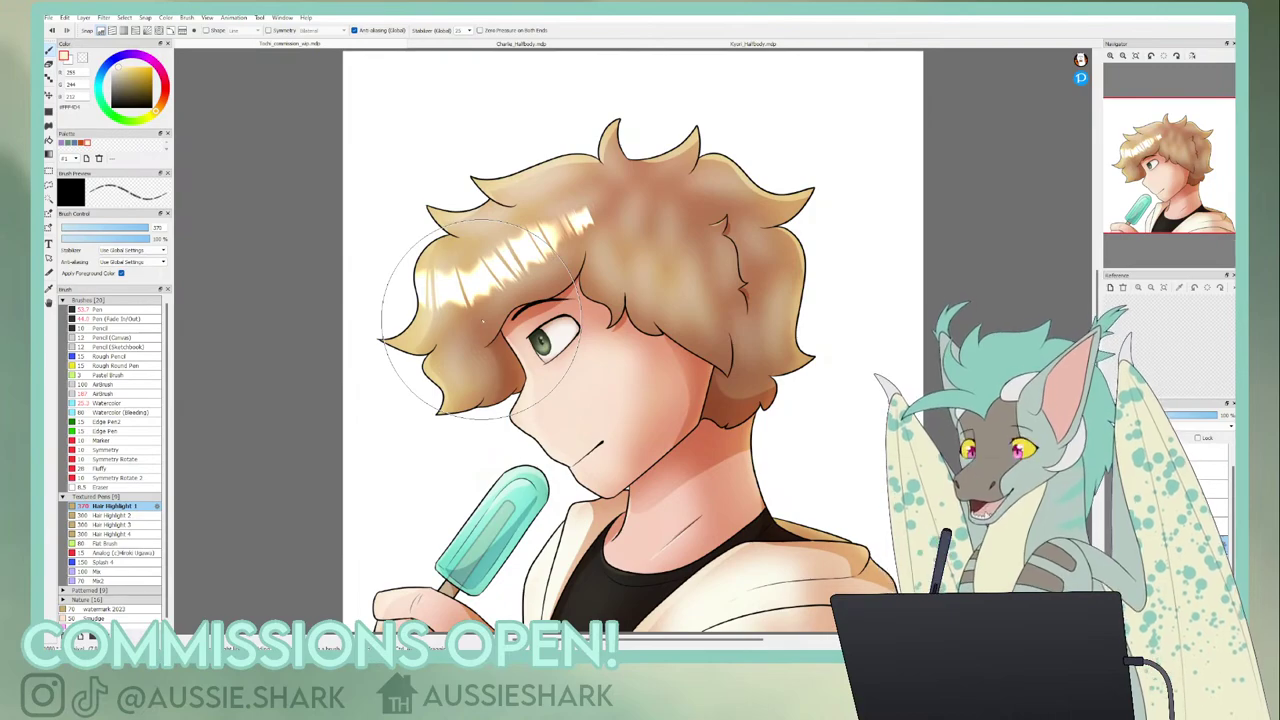
- Fade the ends of the fringe highlight with an enlarged Eraser (Soft)
key("e")
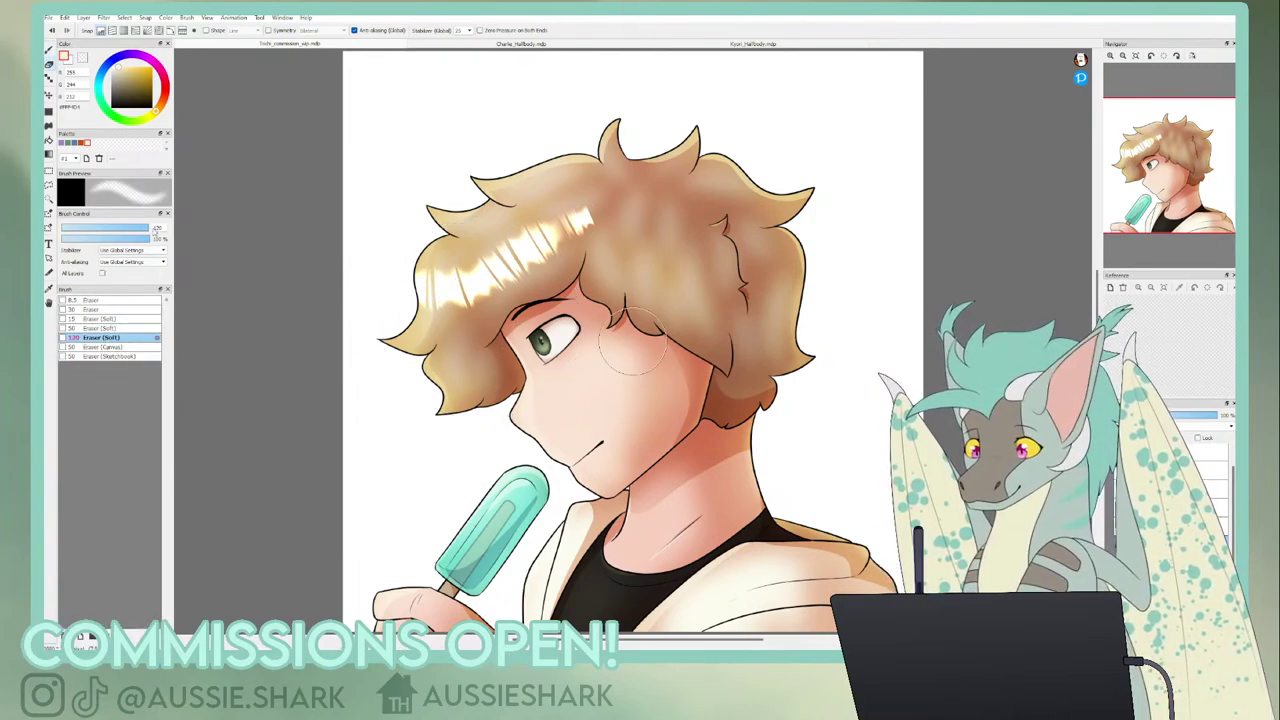
key("bracketright")
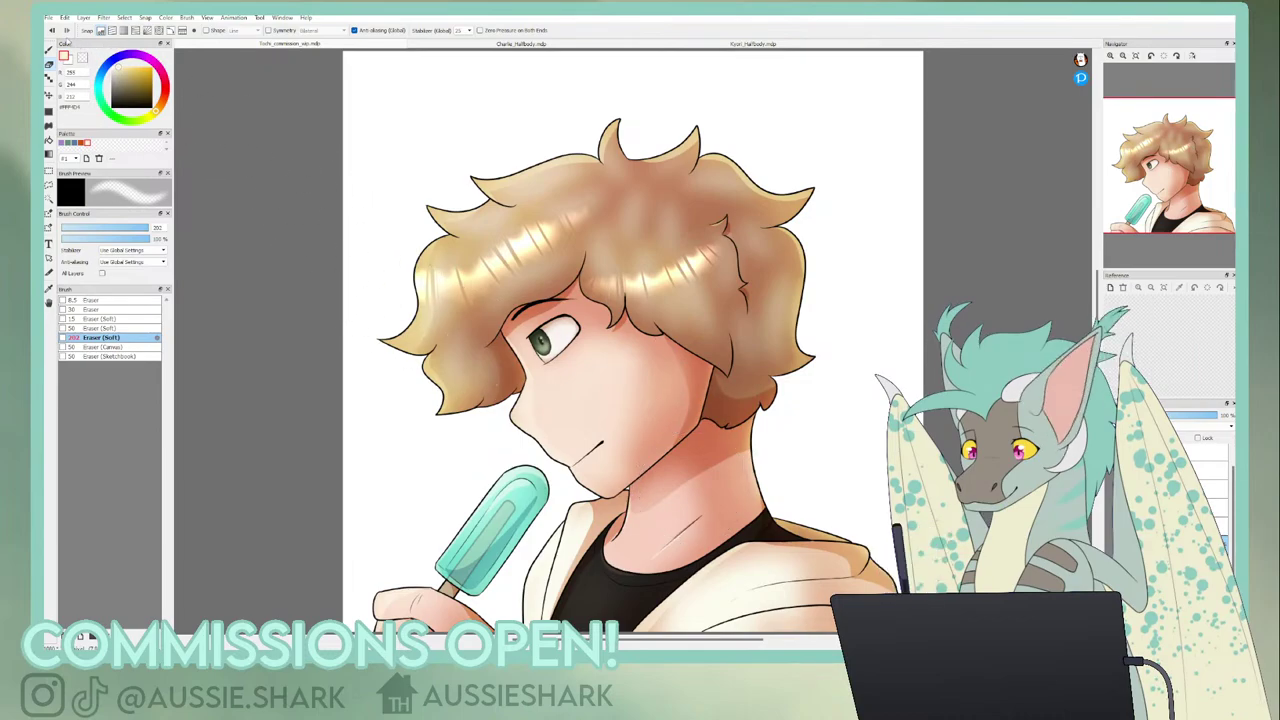
- Paint near-white glossy highlights along the popsicle with the Pen at size 15, and slightly lower the highlight layer's opacity
key("b")
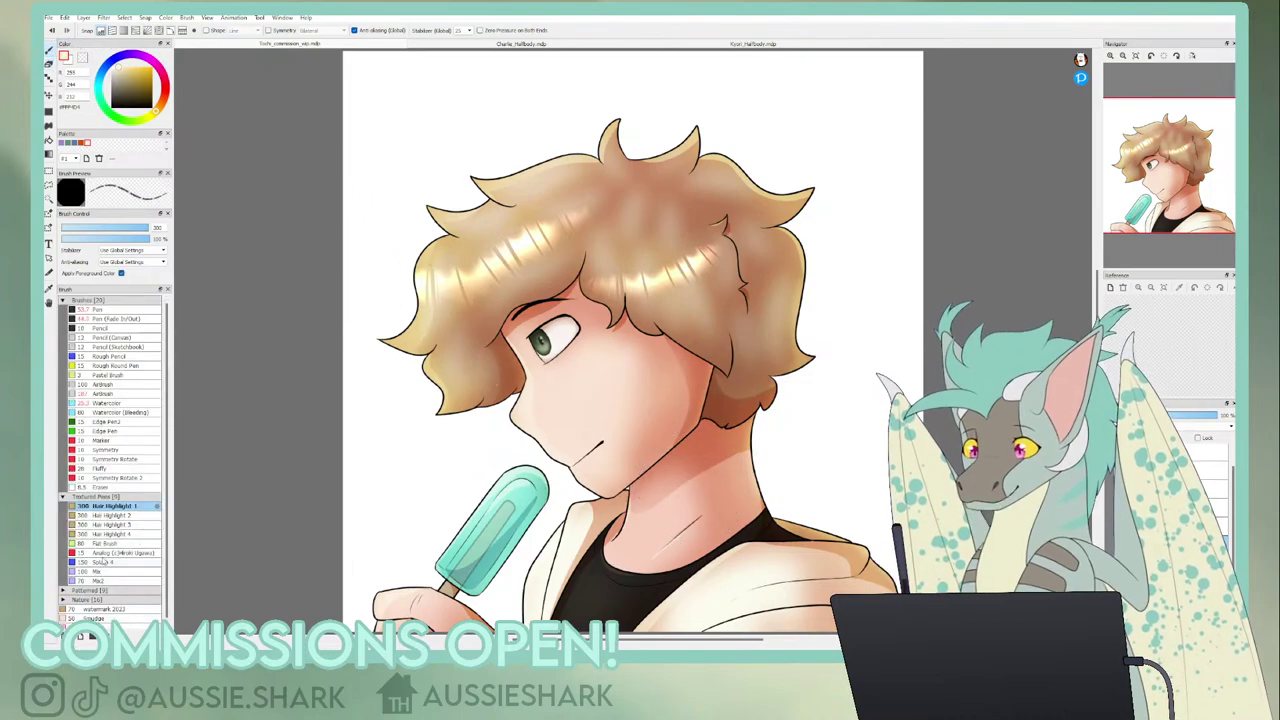
left_click(126, 627)
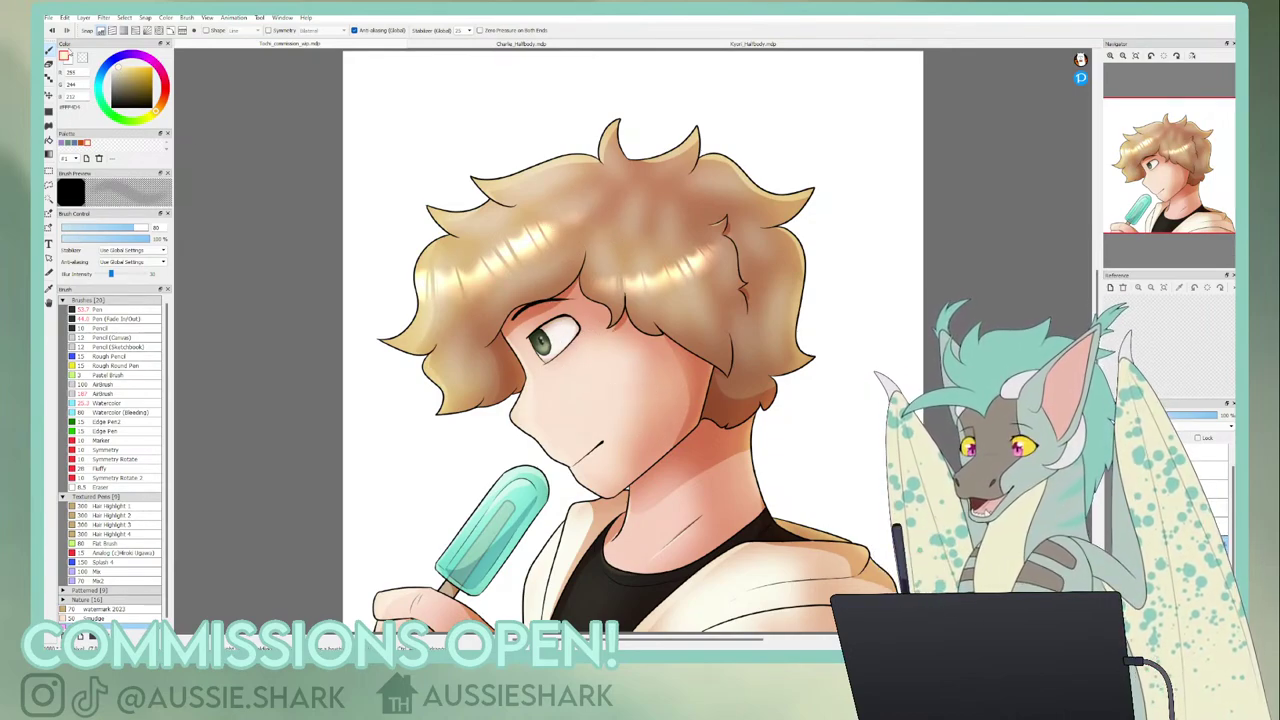
left_click(121, 311)
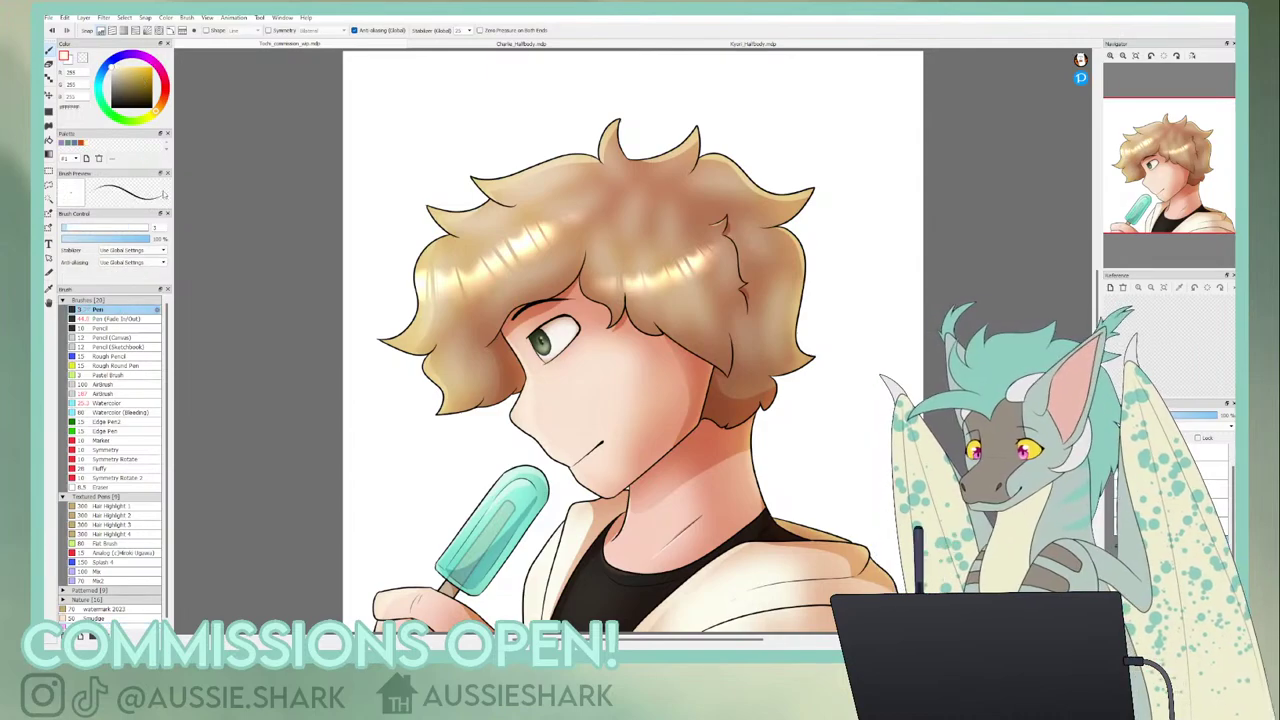
left_click(1110, 56)
left_click_drag(1147, 207, 1138, 215)
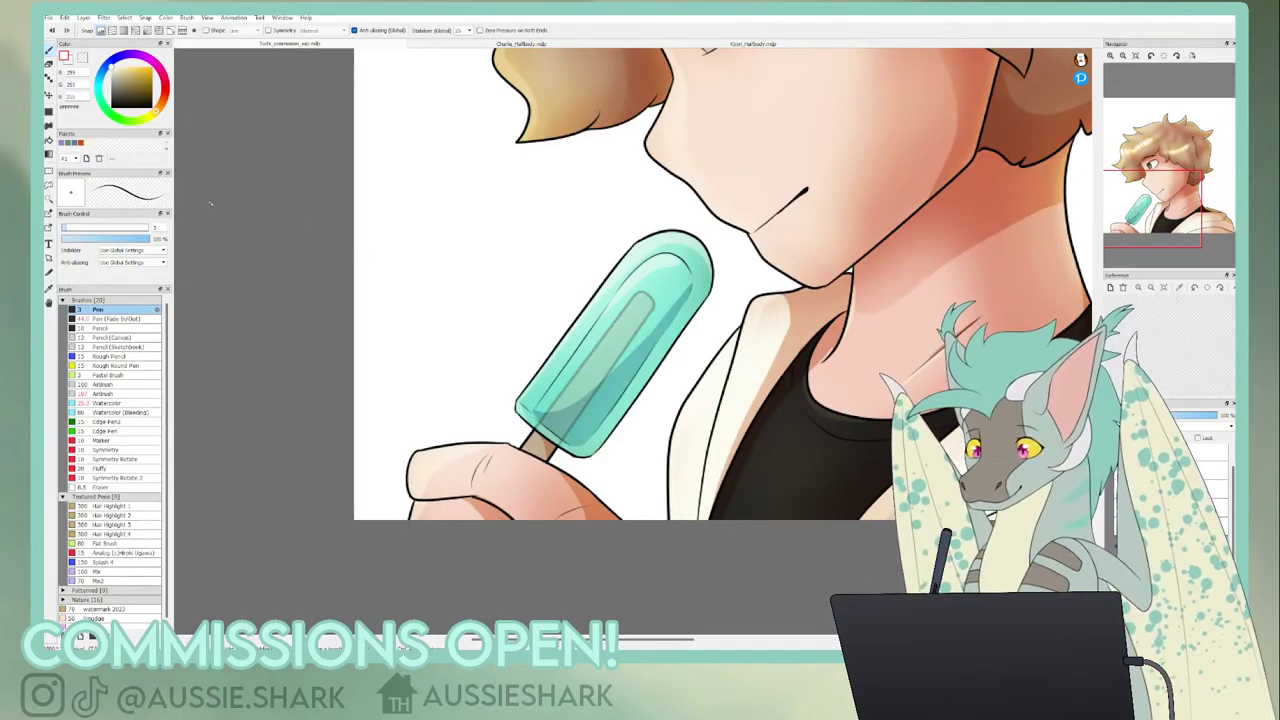
left_click_drag(82, 231, 90, 231)
left_click_drag(650, 268, 568, 358)
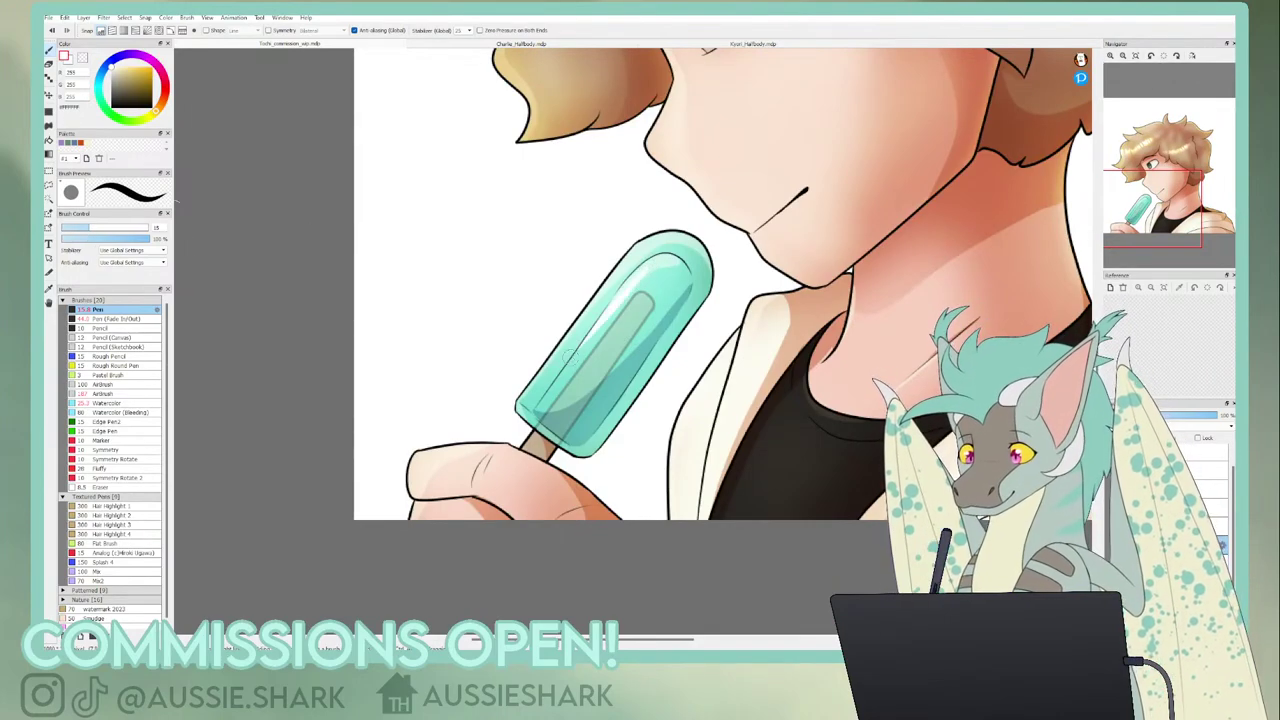
key("ctrl+z")
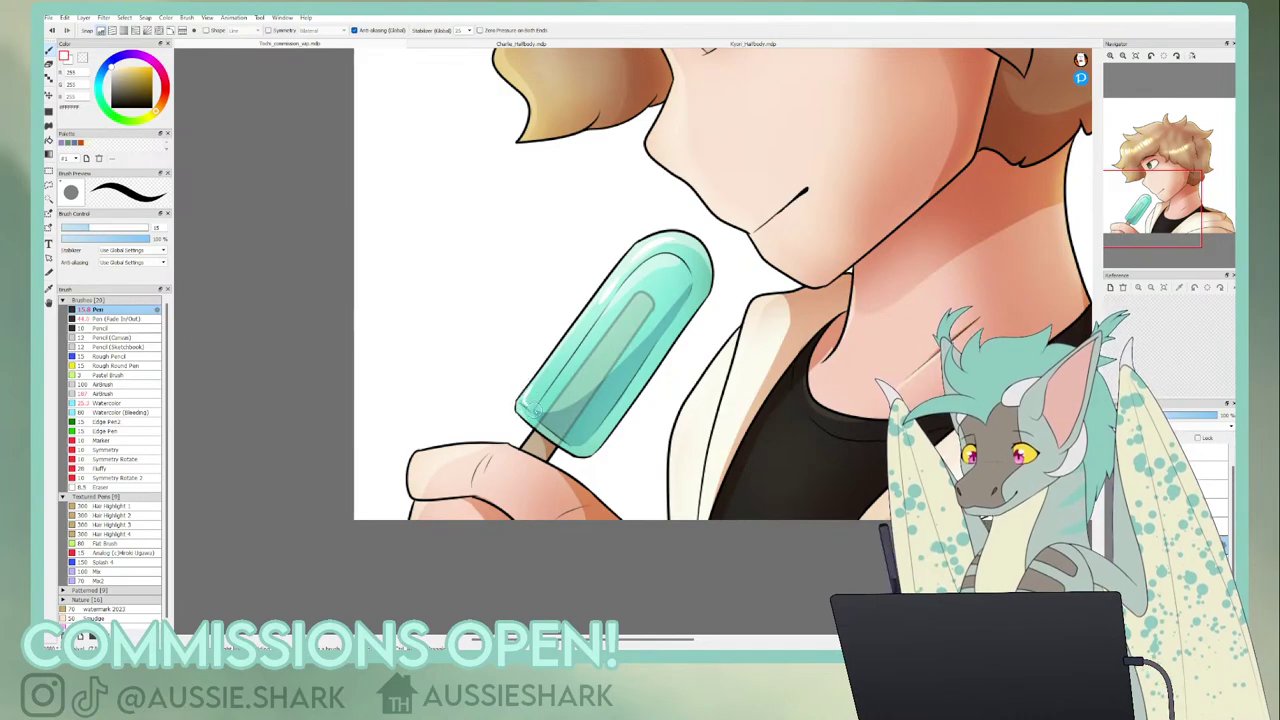
left_click_drag(553, 394, 606, 323)
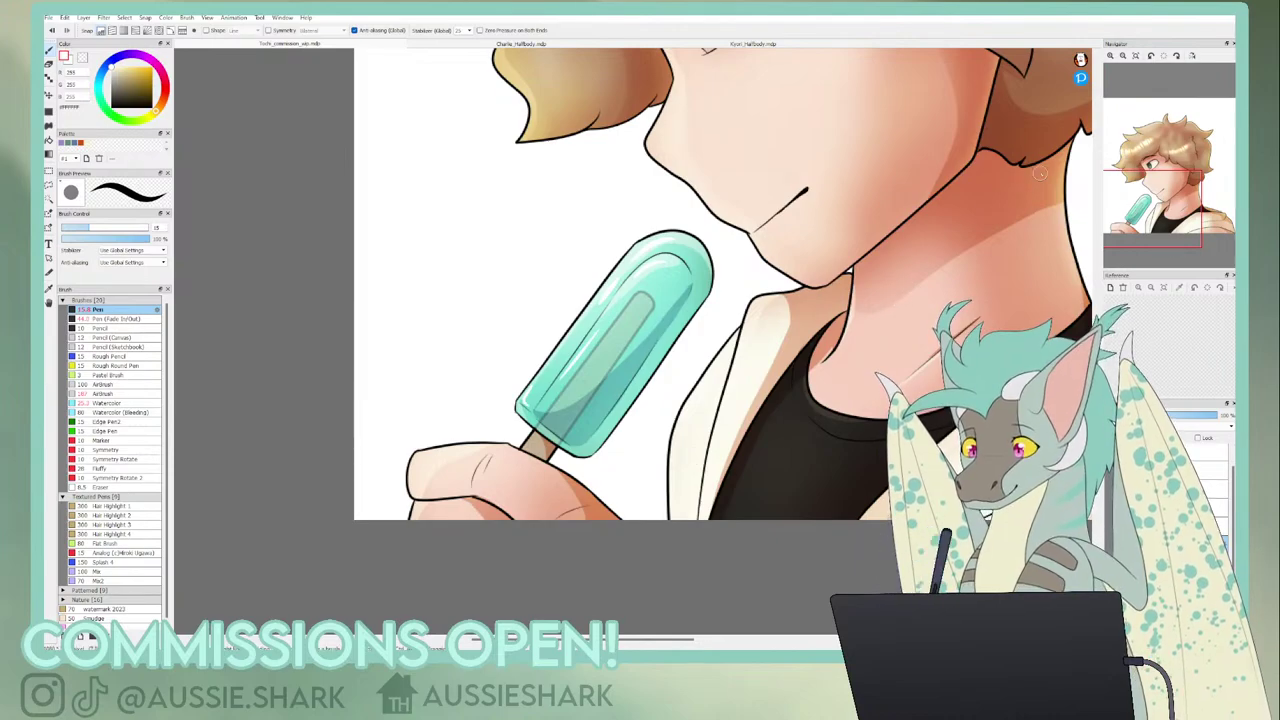
left_click(1136, 56)
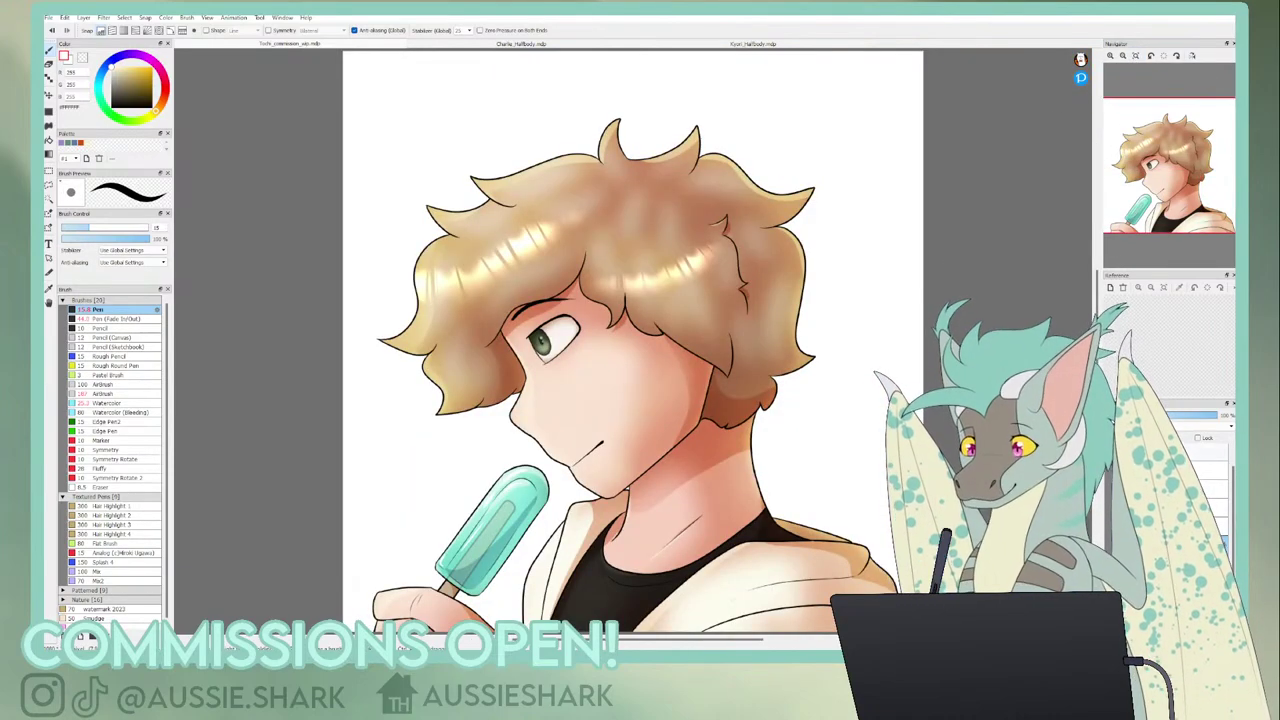
left_click_drag(1192, 424, 1187, 421)
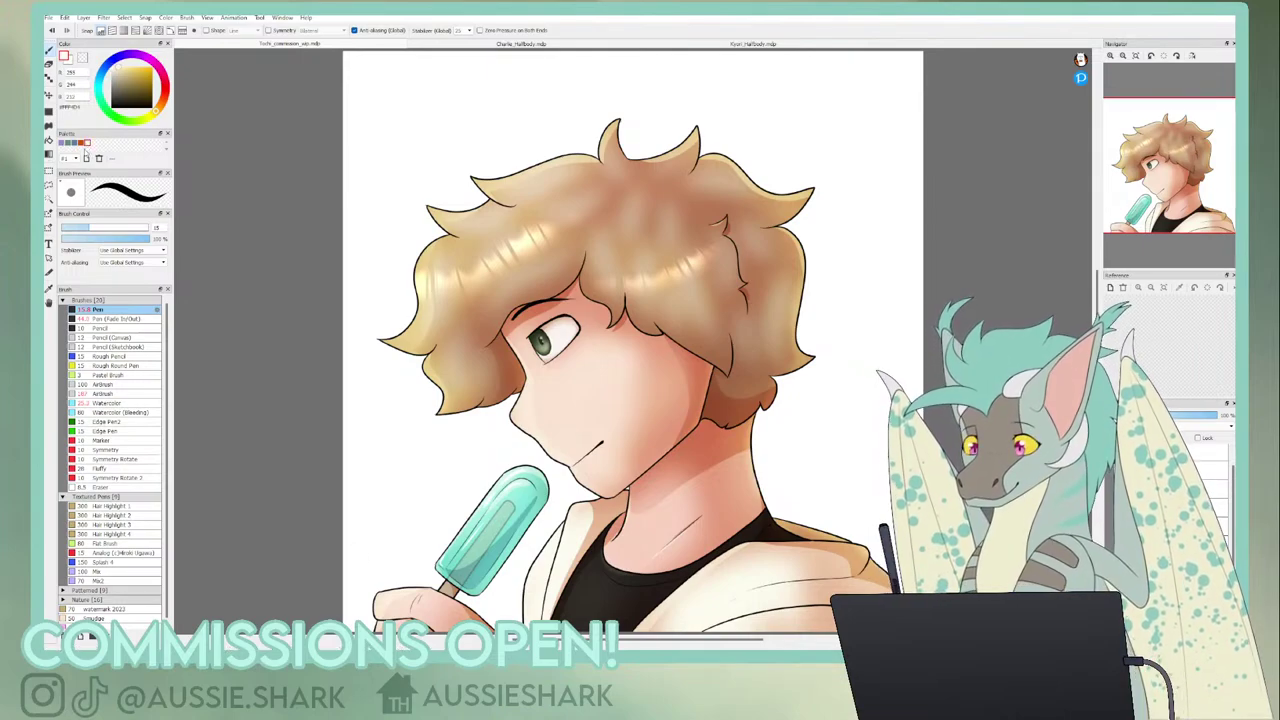
- Airbrush a wide cream glow over the front hair and the hand with an enlarged Airbrush, undoing the first test strokes
left_click_drag(112, 231, 114, 230)
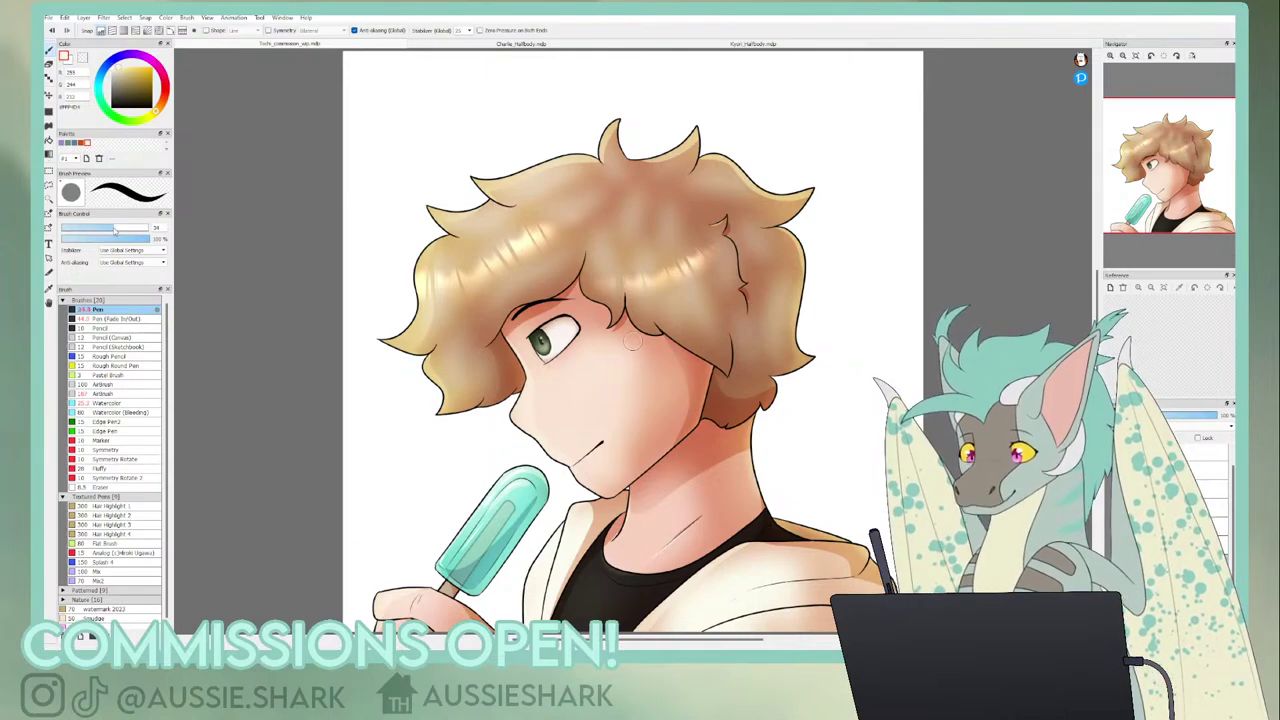
left_click(103, 394)
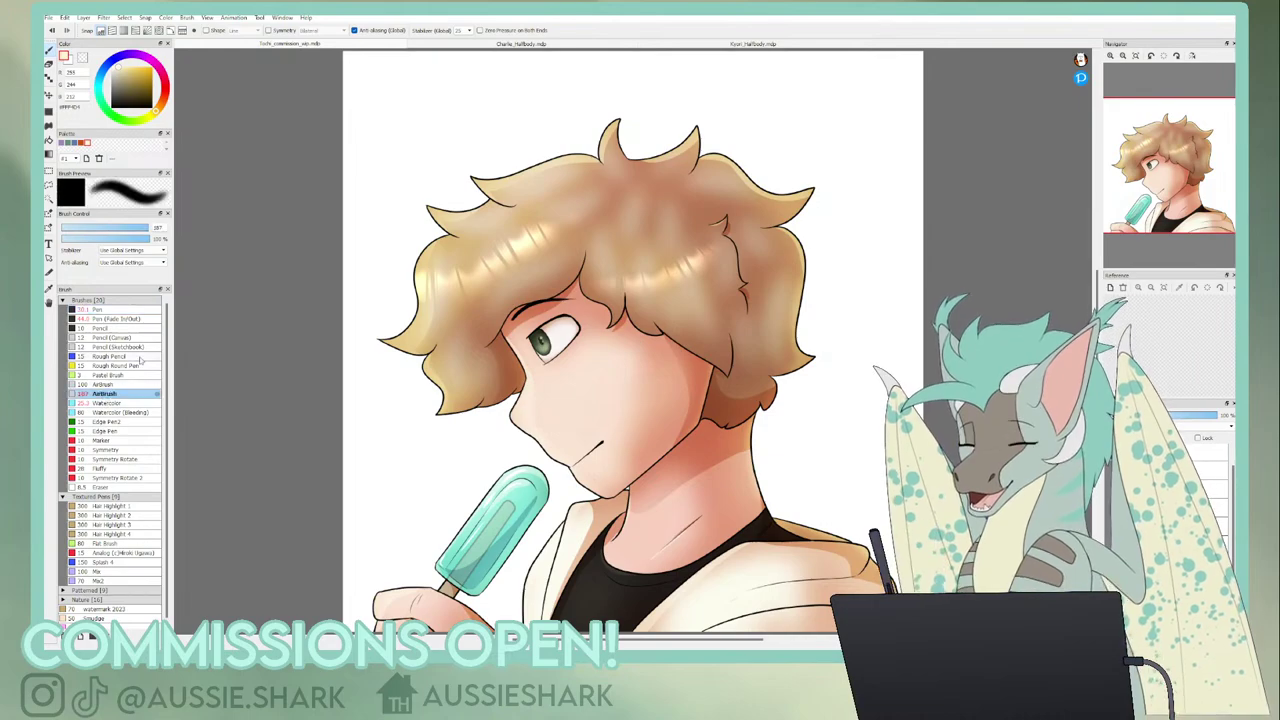
mouse_move(400, 425)
left_mouse_down()
mouse_move(449, 421)
mouse_move(475, 392)
left_mouse_up()
key("ctrl+z")
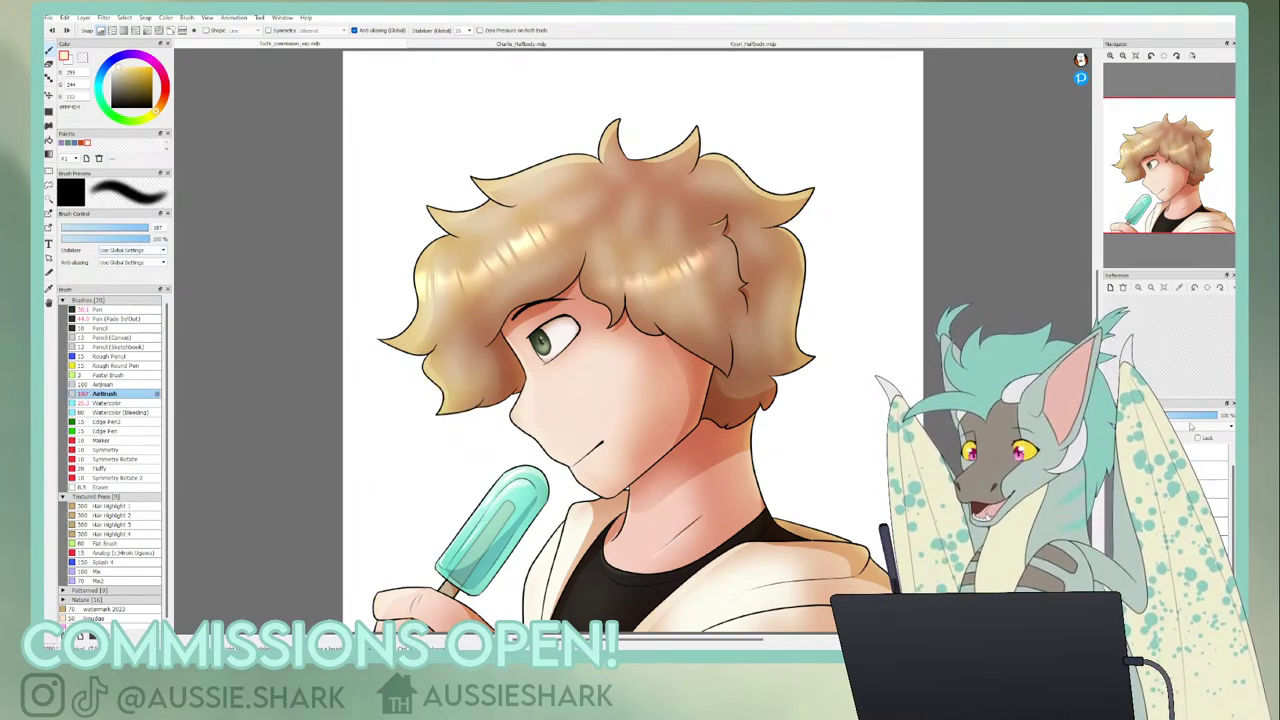
mouse_move(454, 426)
left_mouse_down()
mouse_move(431, 390)
mouse_move(417, 341)
mouse_move(423, 377)
mouse_move(412, 380)
mouse_move(405, 346)
mouse_move(457, 251)
mouse_move(405, 260)
left_mouse_up()
key("ctrl+z")
key("ctrl+z")
key("ctrl+z")
key("ctrl+z")
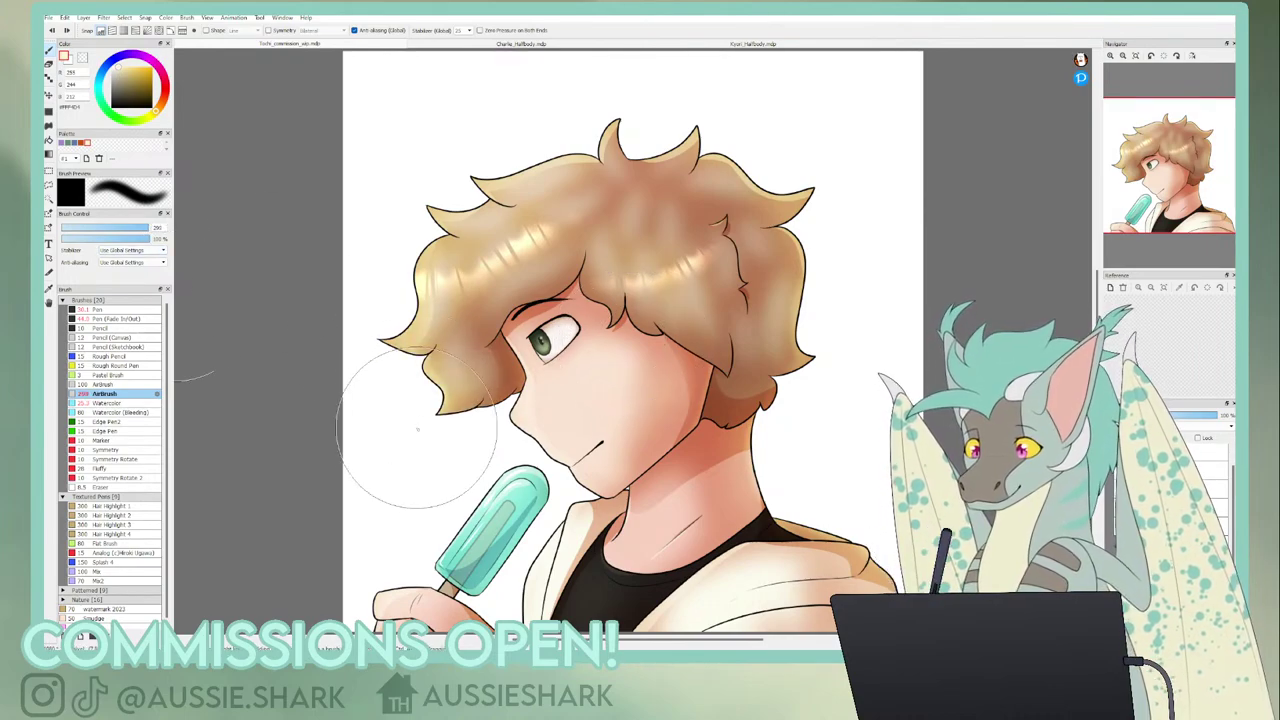
mouse_move(380, 414)
left_mouse_down()
mouse_move(386, 314)
mouse_move(451, 152)
mouse_move(371, 271)
mouse_move(546, 170)
mouse_move(593, 121)
mouse_move(519, 194)
mouse_move(460, 314)
mouse_move(448, 430)
left_mouse_up()
mouse_move(492, 507)
left_mouse_down()
mouse_move(530, 516)
mouse_move(422, 538)
mouse_move(445, 508)
left_mouse_up()
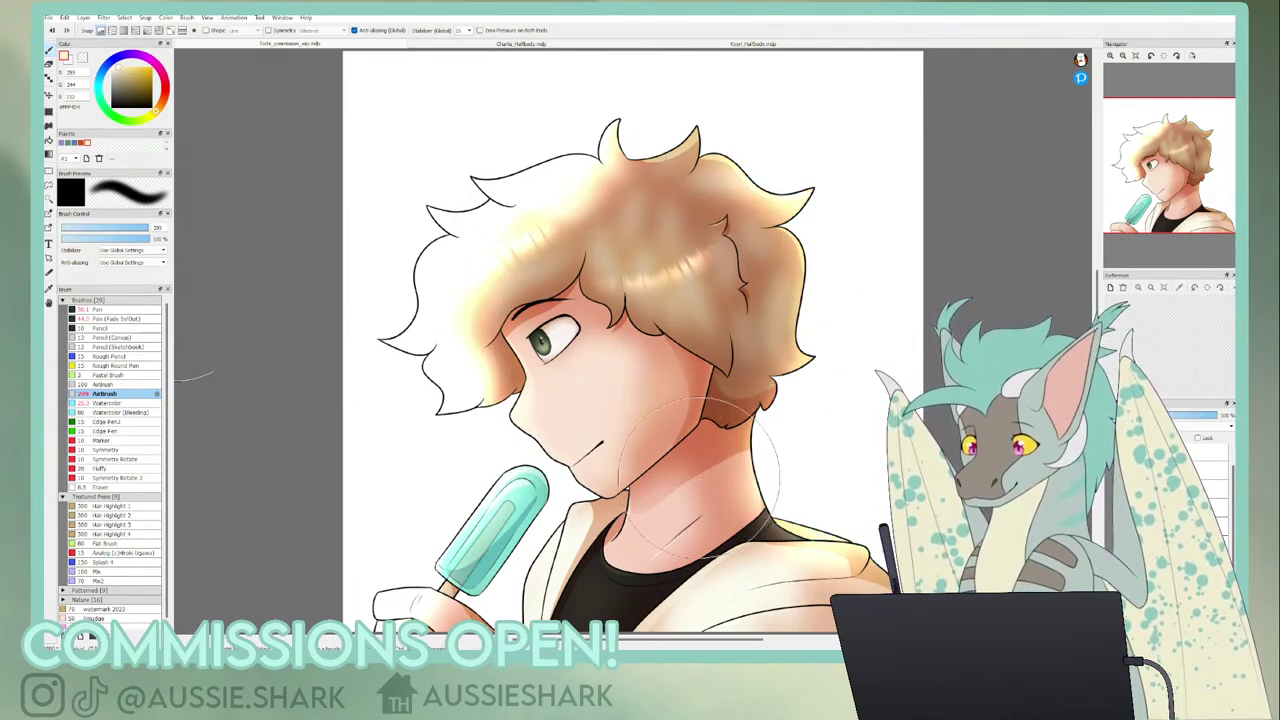
- Add cream light to the edges of the tufts on top of the hair with the Pen, blending with the Airbrush at size 50
left_click(100, 310)
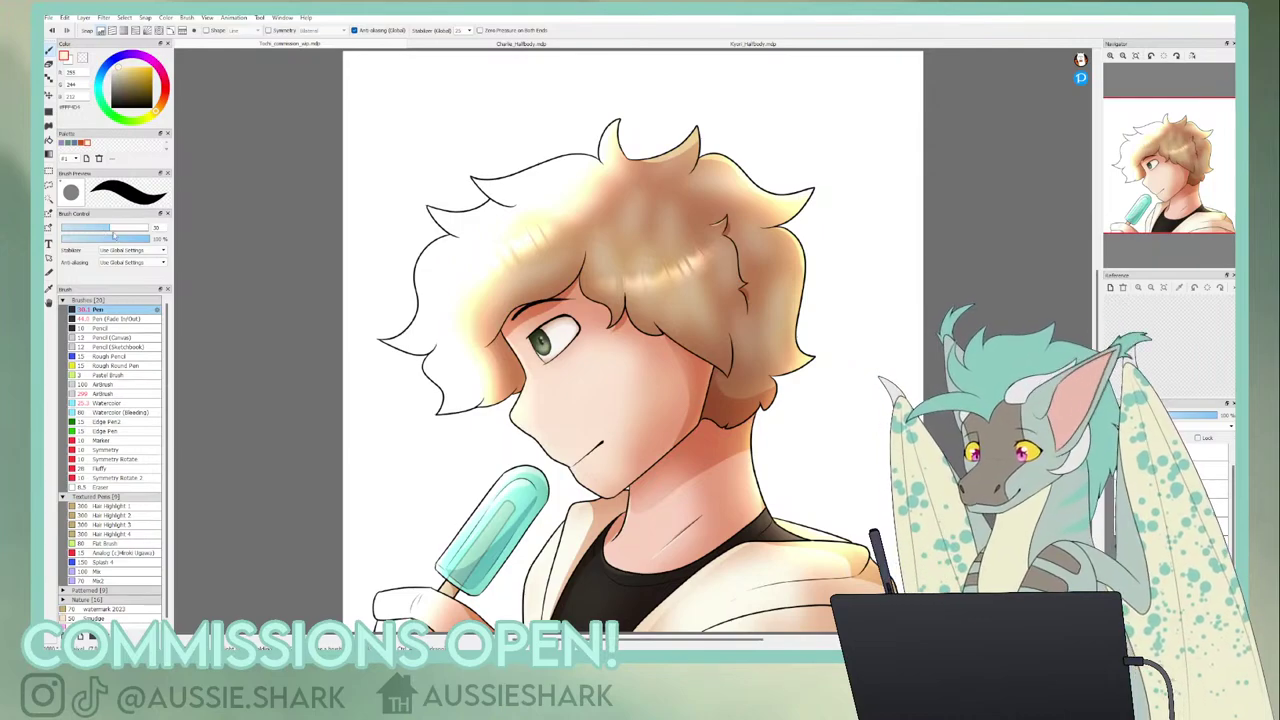
mouse_move(1167, 74)
left_click(1110, 57)
left_click(1110, 57)
left_click_drag(1167, 159, 1167, 147)
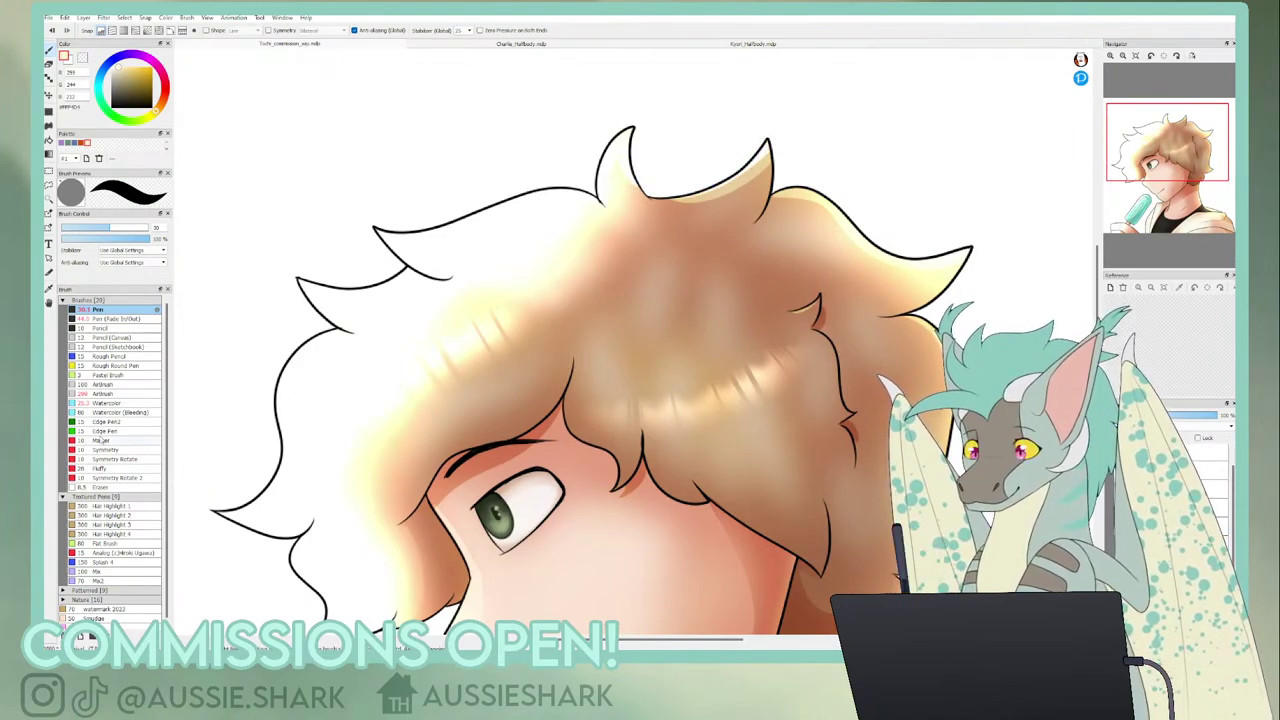
left_click(110, 393)
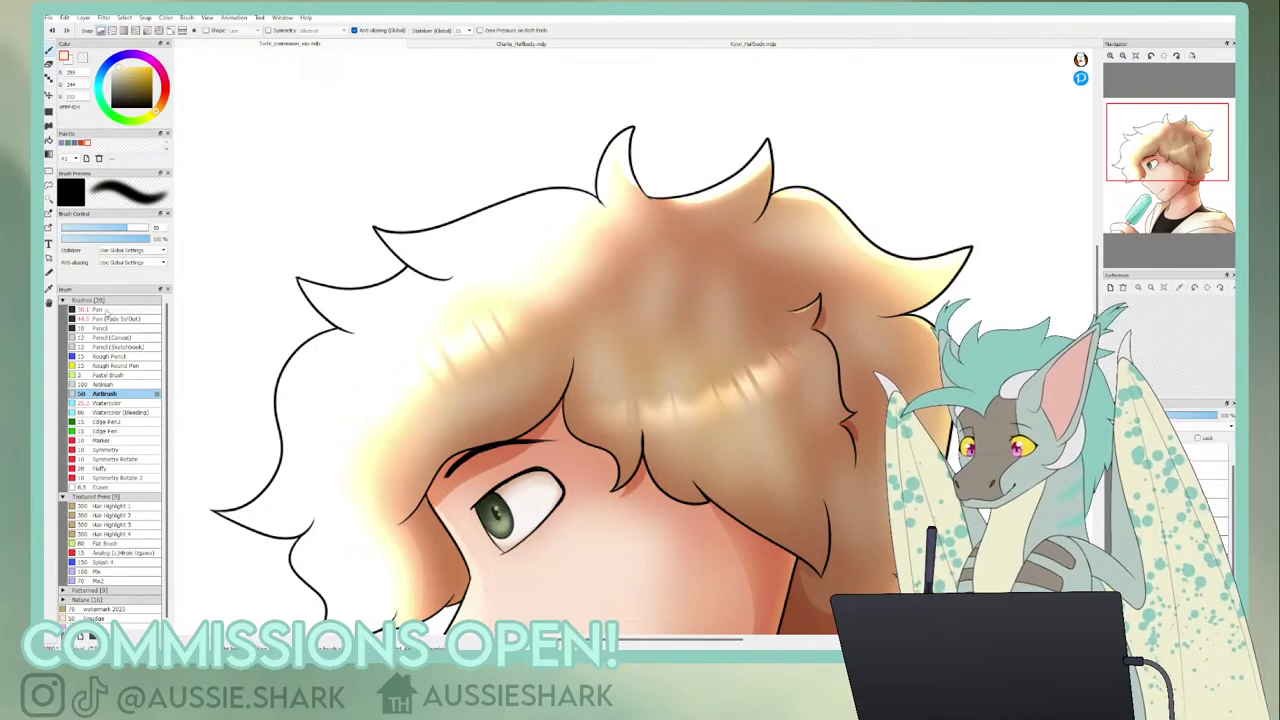
- Try a hard Pen highlight on the black shirt's neckline, replacing it with a soft cream Airbrush glow
left_click(107, 310)
left_click_drag(1165, 156, 1152, 189)
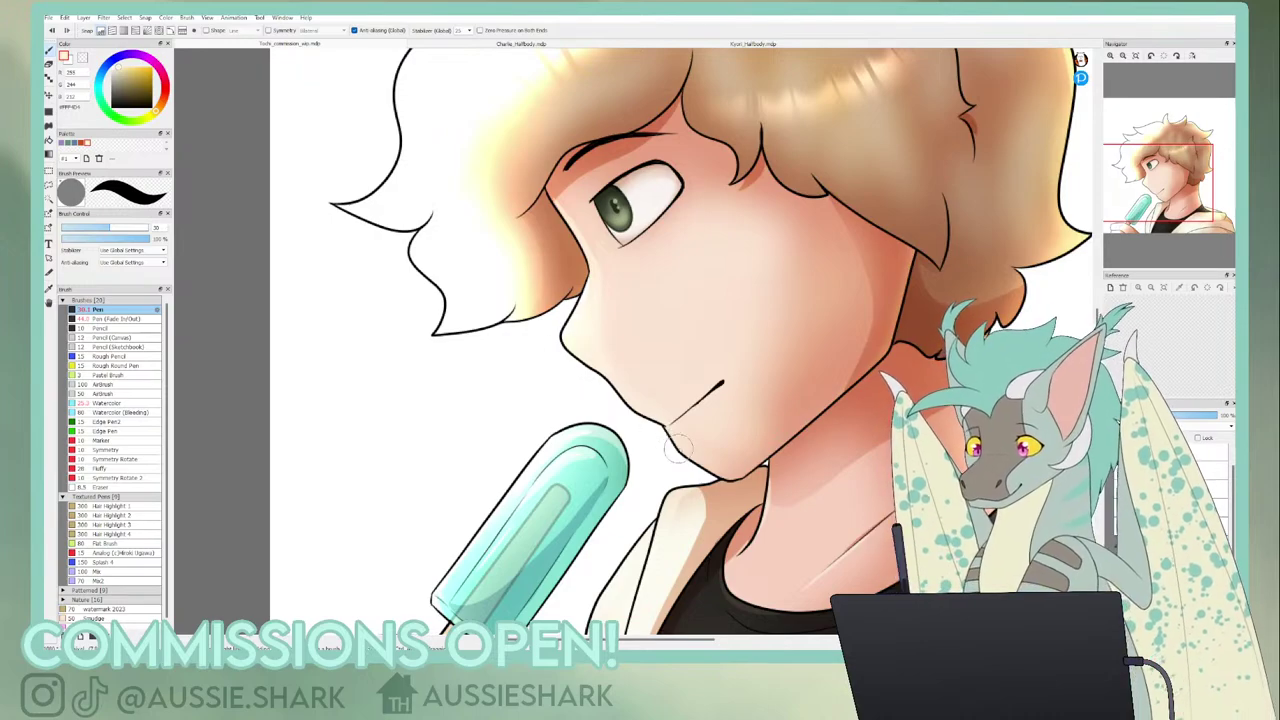
left_click_drag(755, 460, 695, 340)
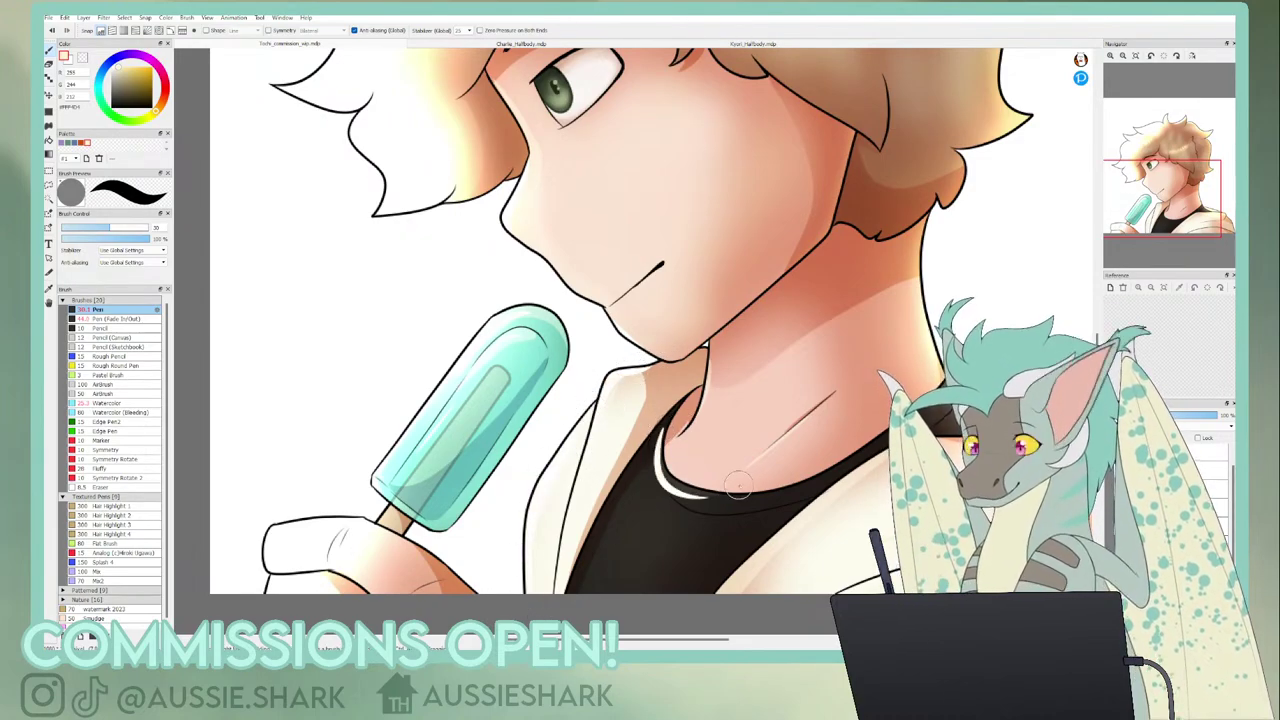
left_click(104, 393)
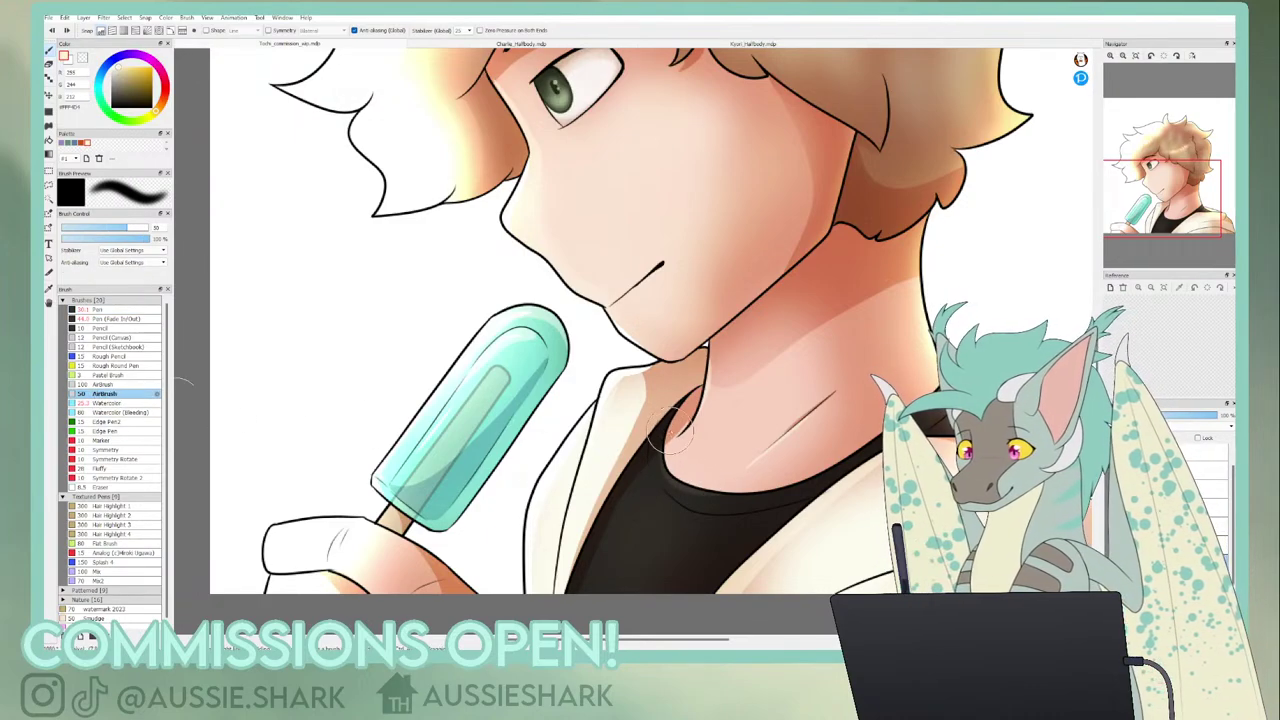
left_click_drag(650, 450, 715, 490)
- Erase the cream glow that spills from the shirt's neckline onto the neck
left_click(83, 60)
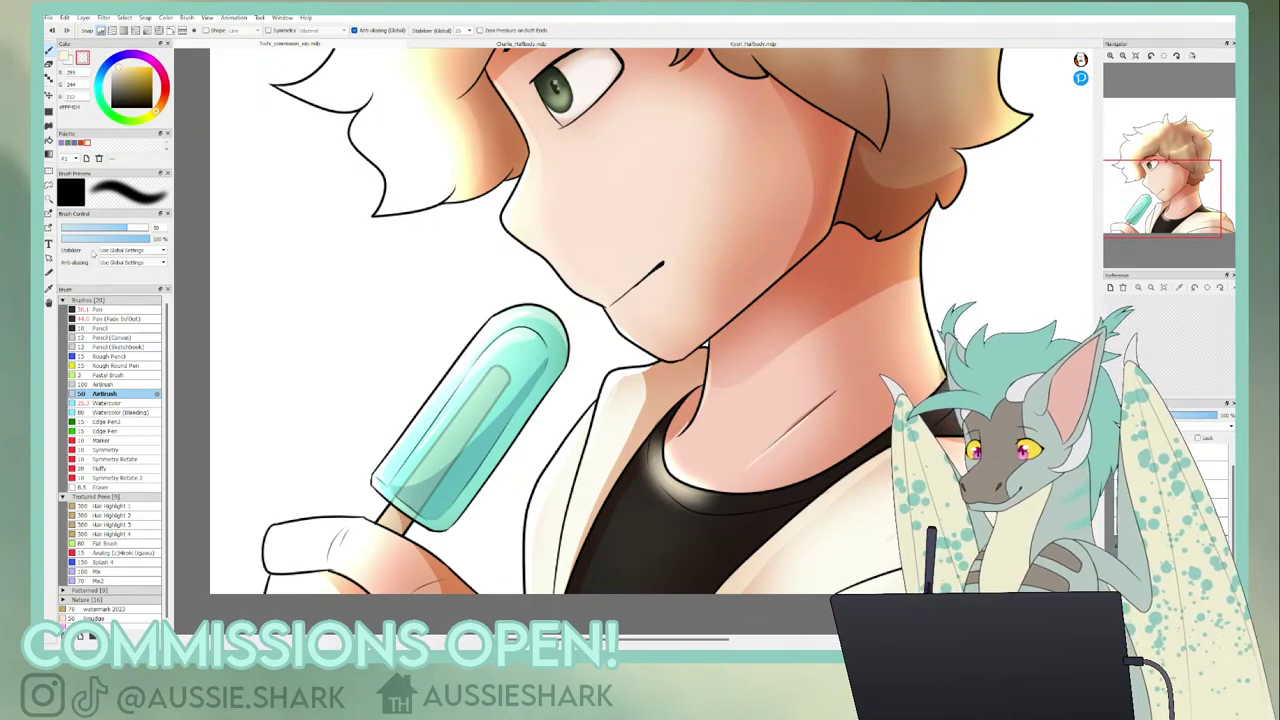
key("x")
key("e")
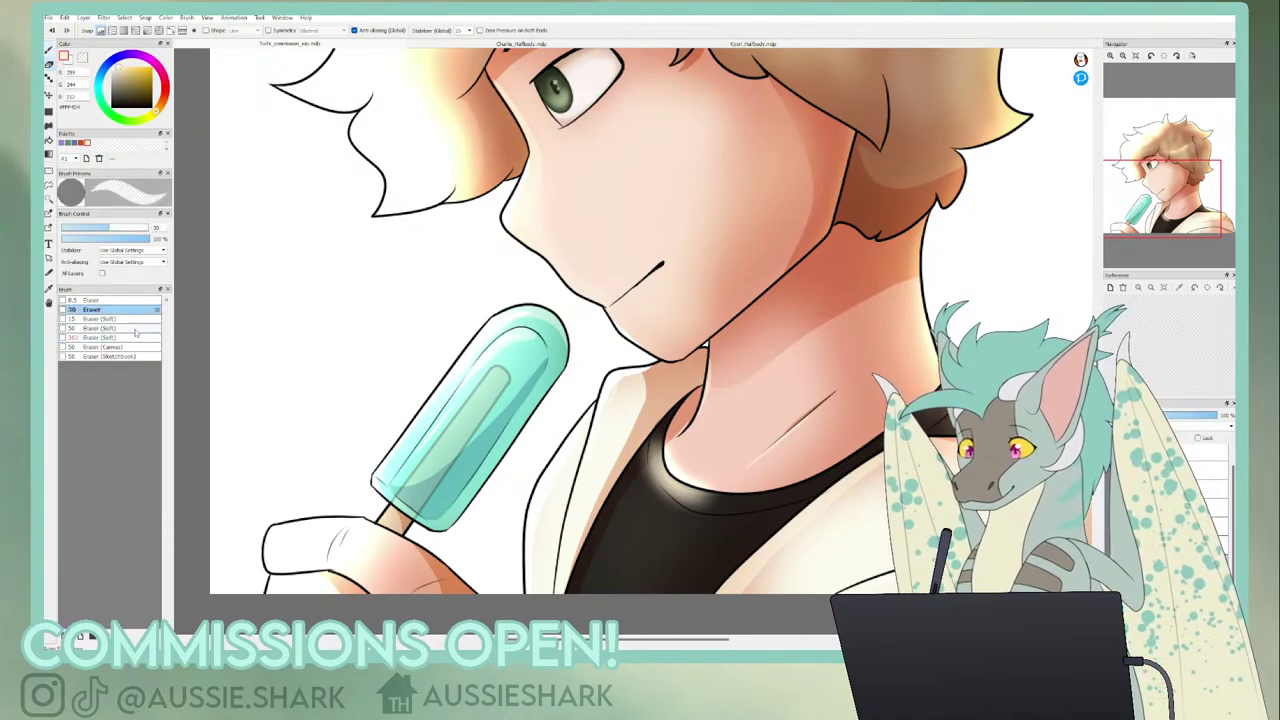
mouse_move(694, 440)
left_mouse_down()
mouse_move(682, 467)
mouse_move(766, 492)
left_mouse_up()
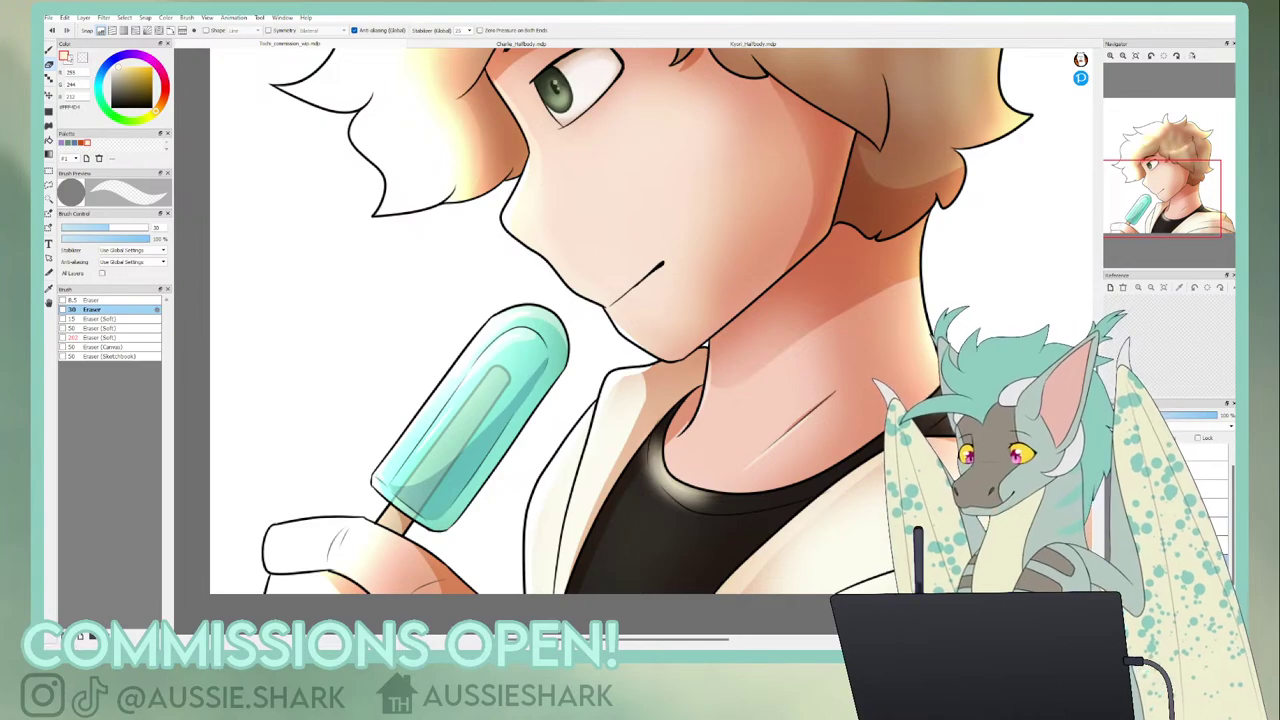
- Airbrush cream light over the jacket's lapel and shoulder, and reduce the glow layer's opacity to 20%
left_click(49, 51)
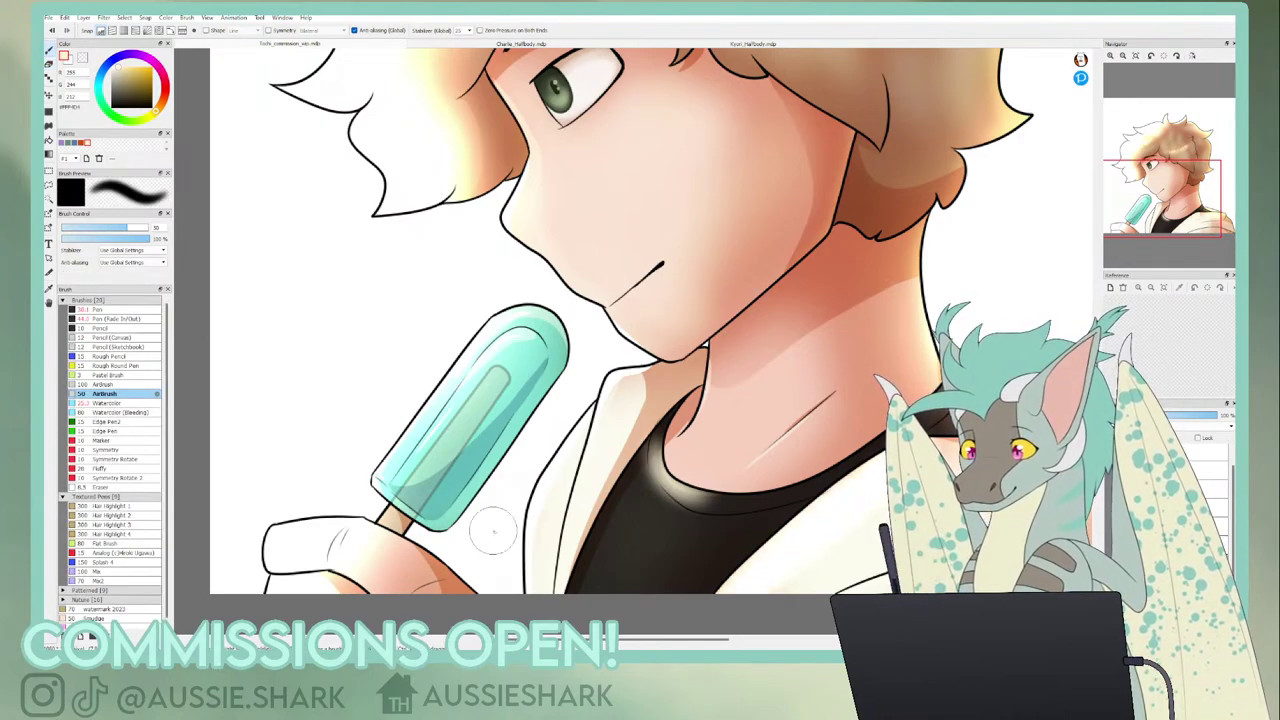
mouse_move(1147, 67)
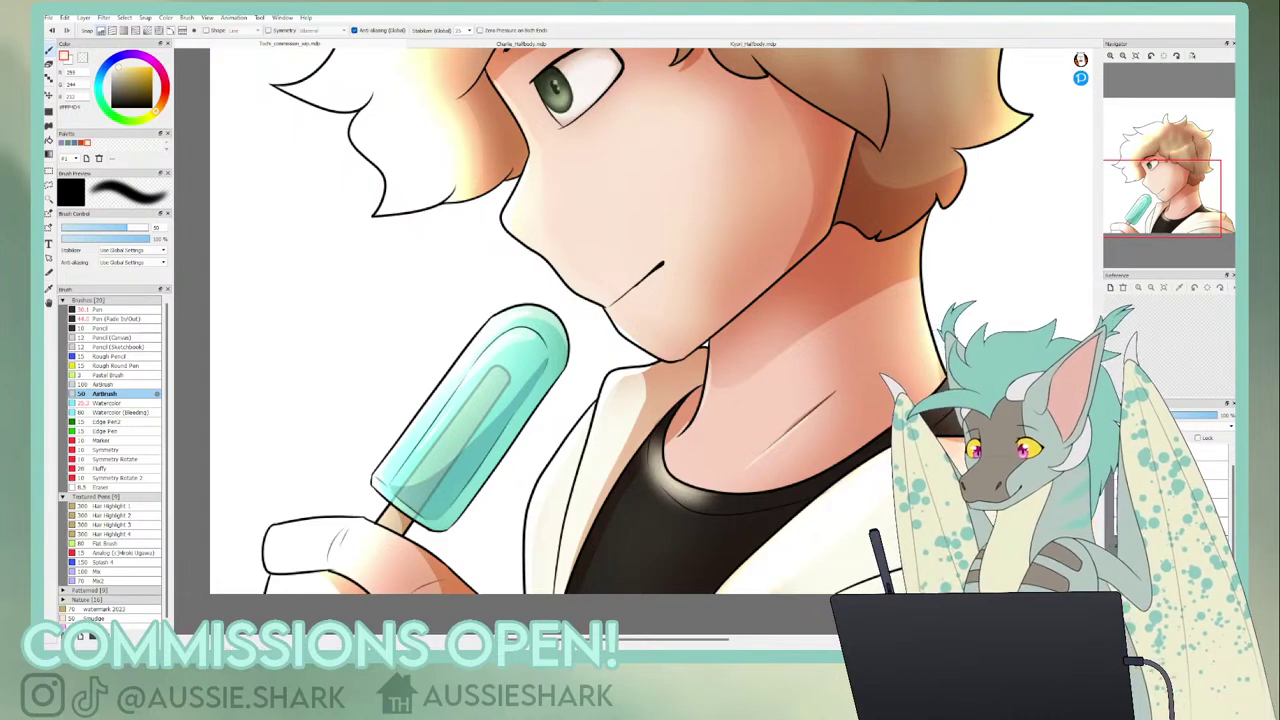
key("ctrl+z")
left_click_drag(826, 503, 735, 624)
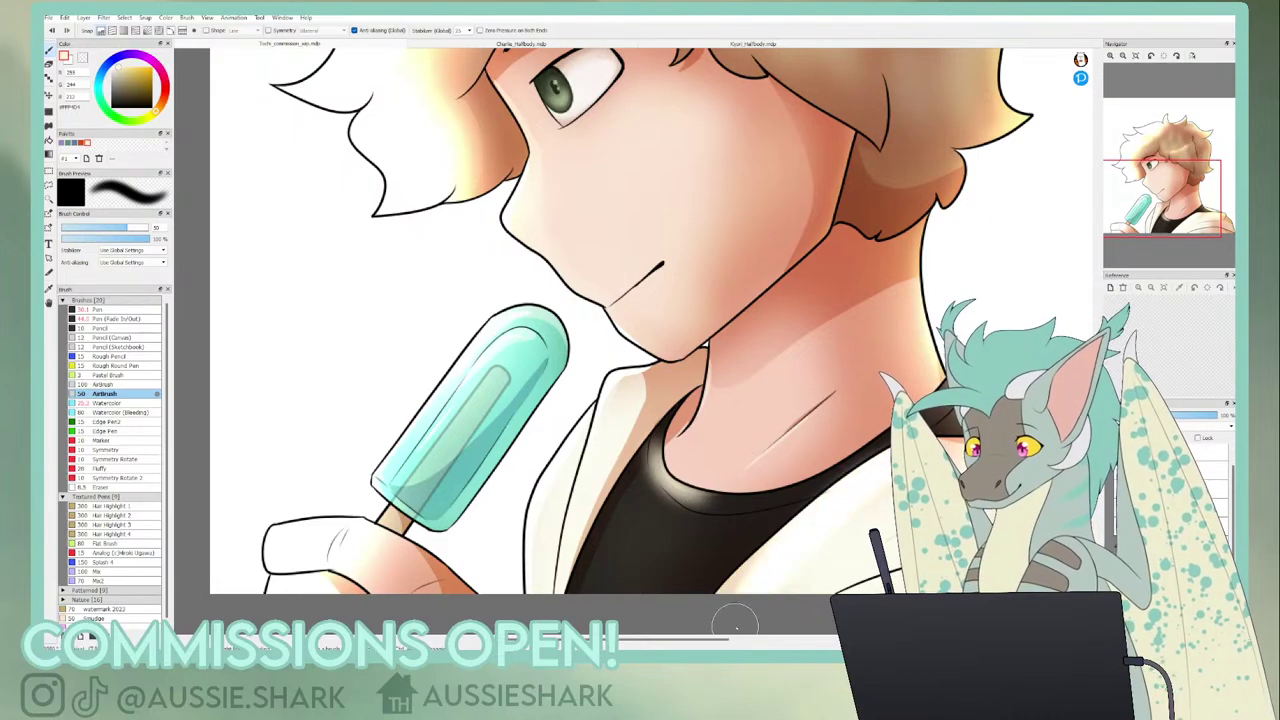
left_click(1137, 57)
left_click_drag(1191, 416, 1159, 416)
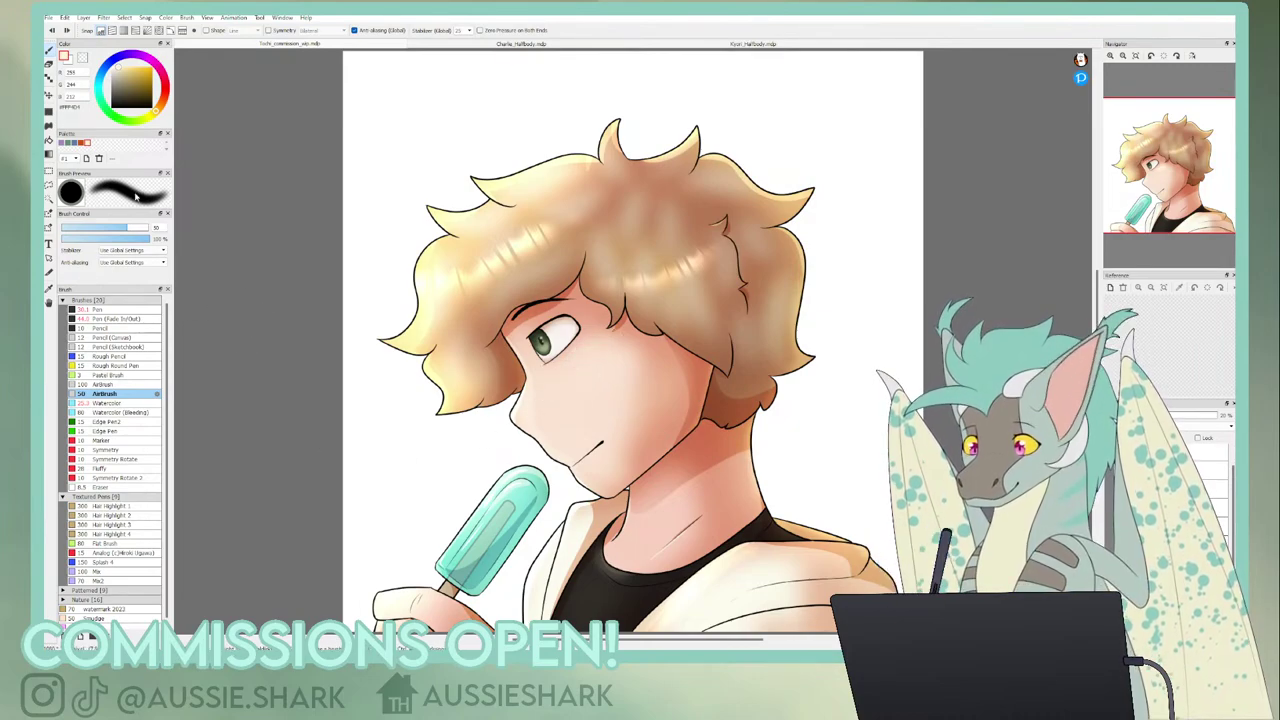
- Brush soft cream light onto the cheek with the Airbrush at size 117
left_click(144, 228)
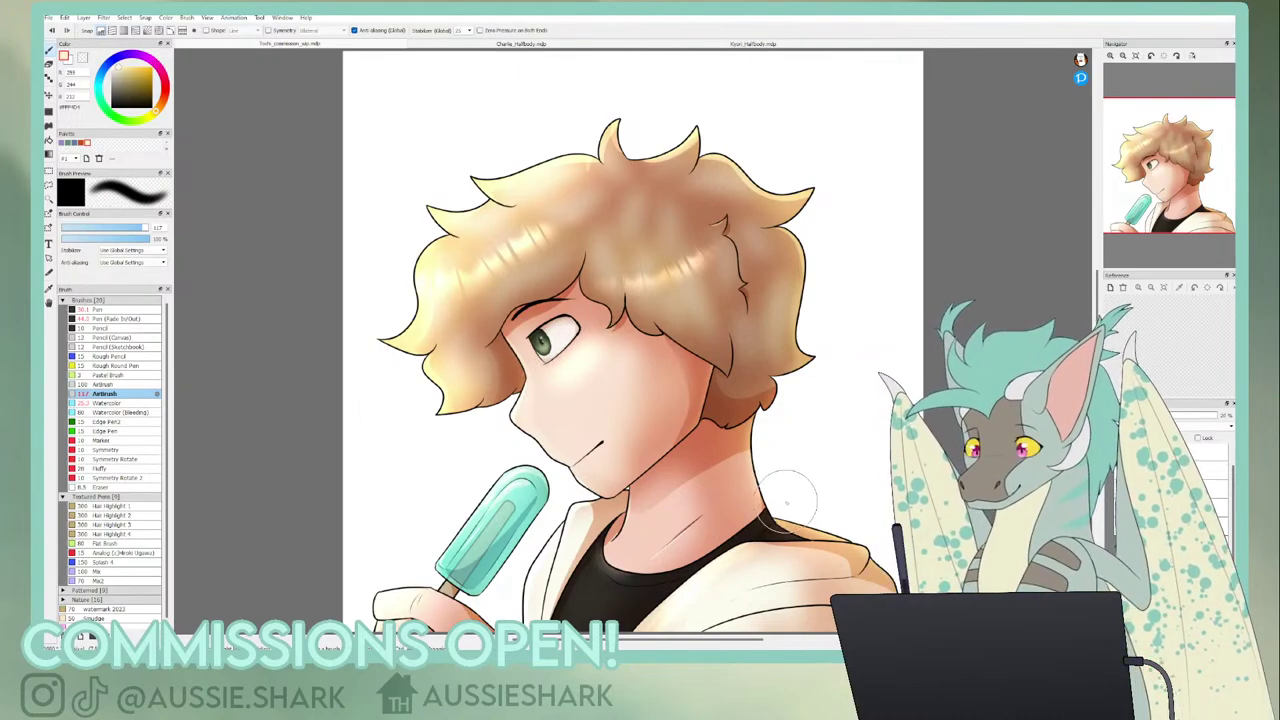
key("x")
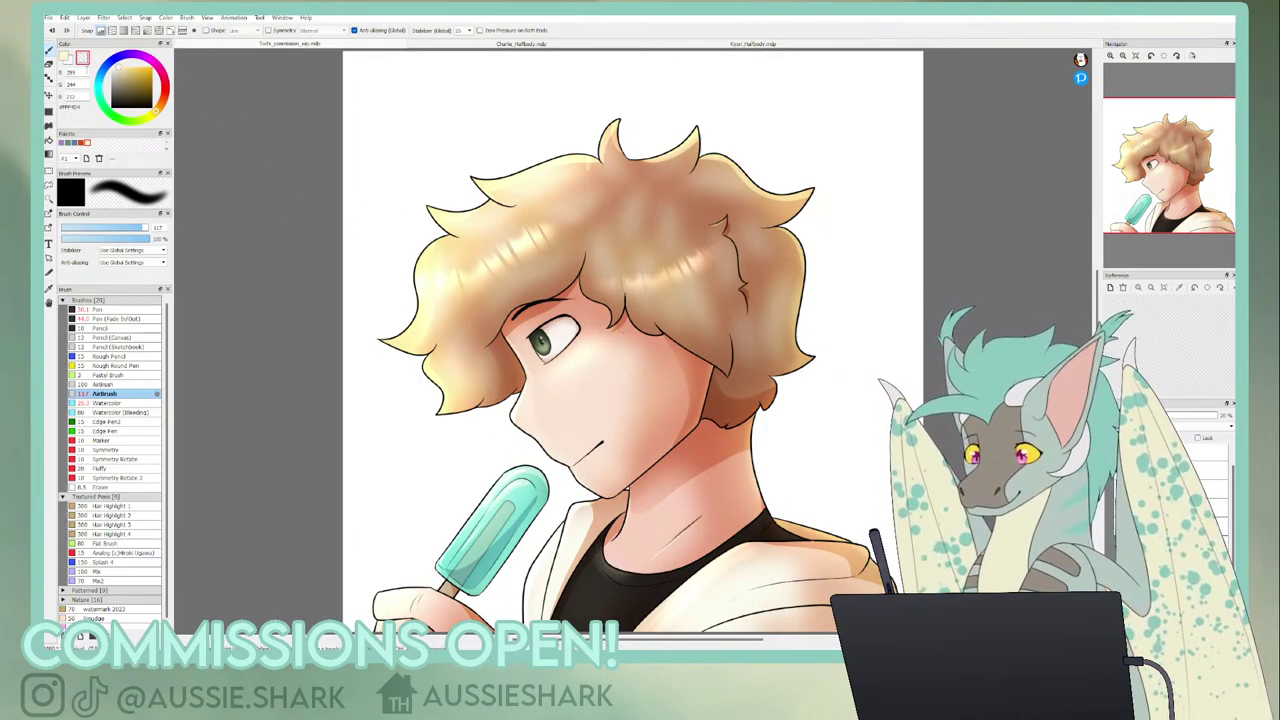
key("x")
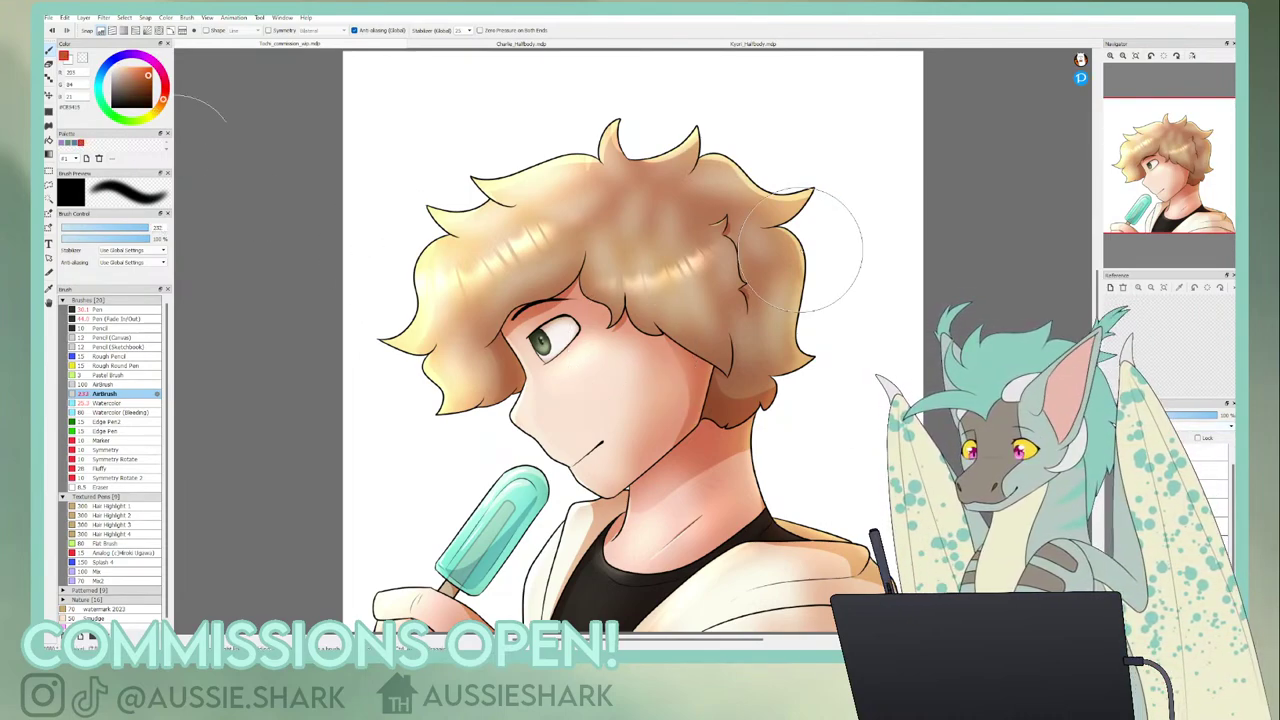
- Airbrush orange-red shading over the back of the hair, neck and jacket, keeping the shading layer at 40% opacity
mouse_move(780, 220)
left_mouse_down()
mouse_move(790, 260)
mouse_move(740, 280)
left_mouse_up()
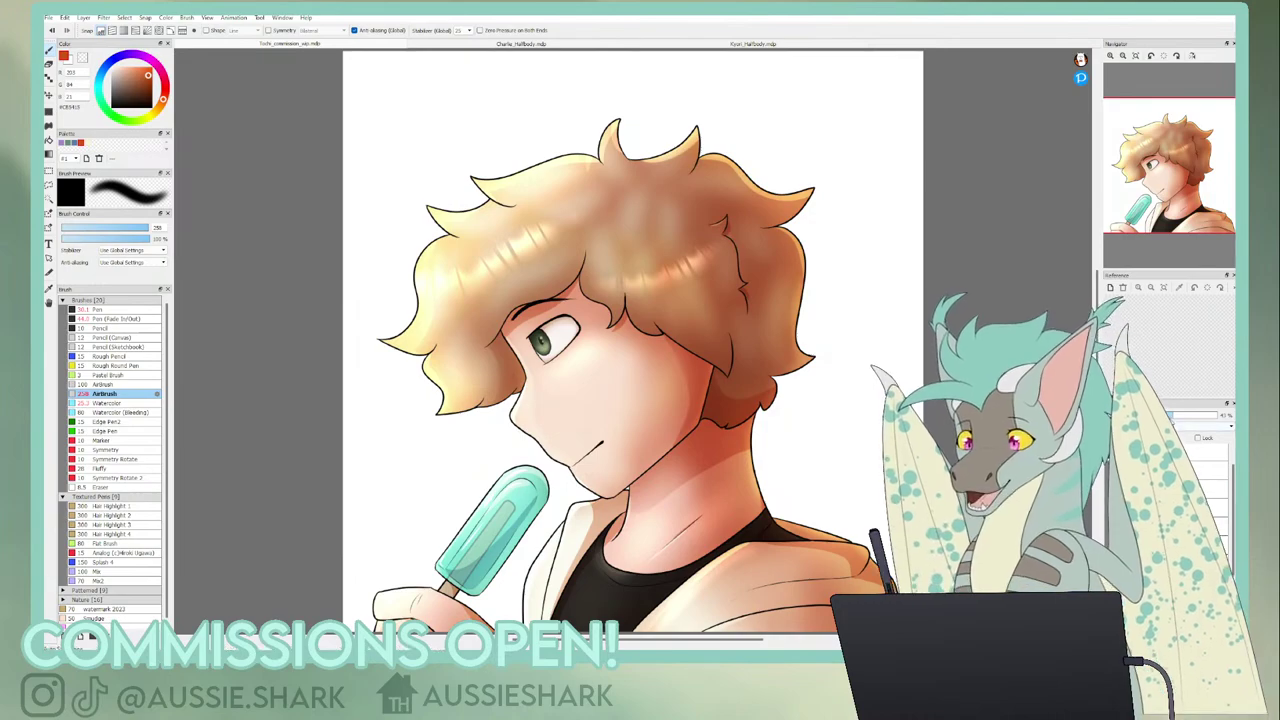
left_click_drag(1173, 415, 1166, 415)
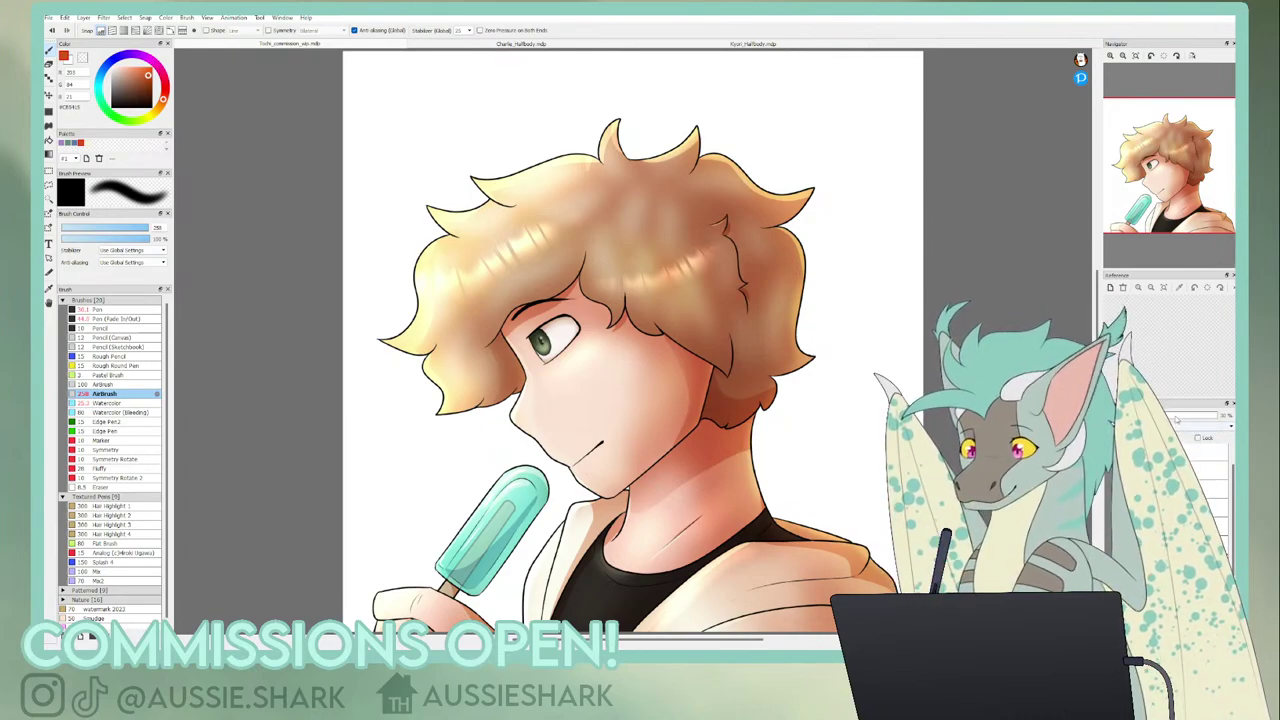
key("ctrl+z")
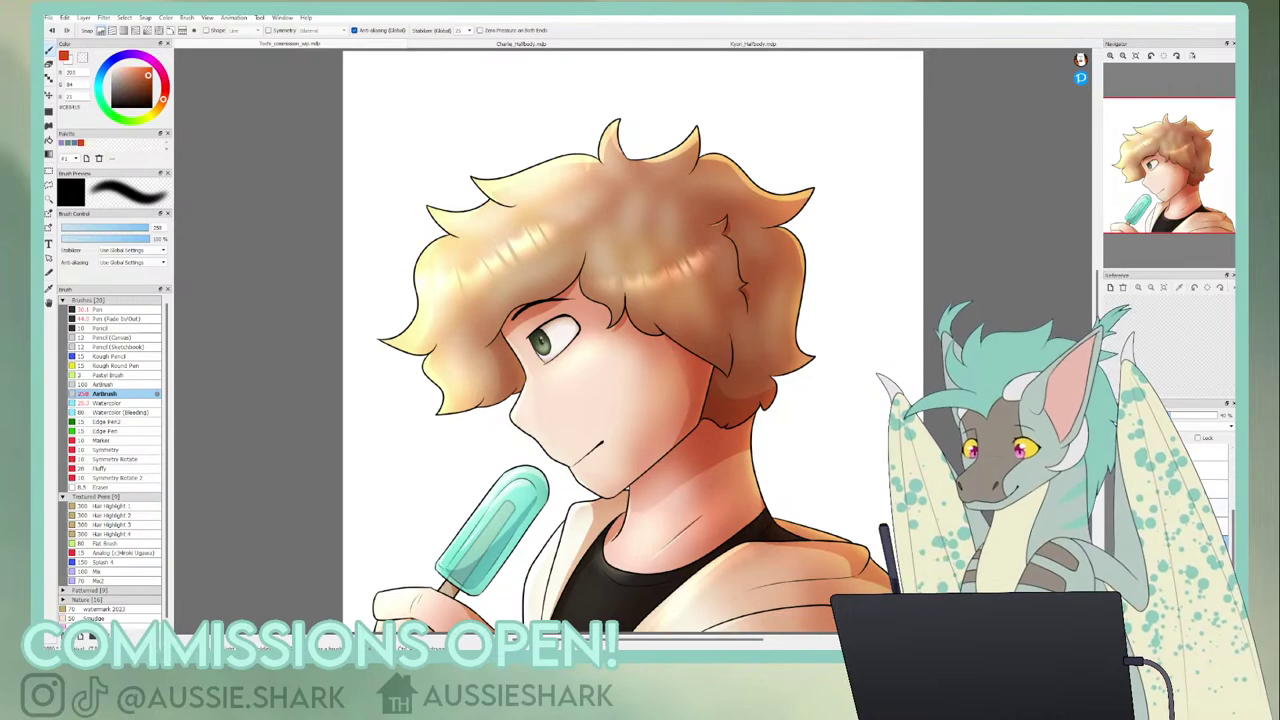
- Paint a solid white reflection across the iris and the upper part of the eye with the Pen brush
left_click(1110, 56)
mouse_move(1164, 185)
left_mouse_down()
mouse_move(1161, 160)
mouse_move(1171, 237)
mouse_move(1152, 212)
mouse_move(1151, 165)
mouse_move(1166, 194)
left_mouse_up()
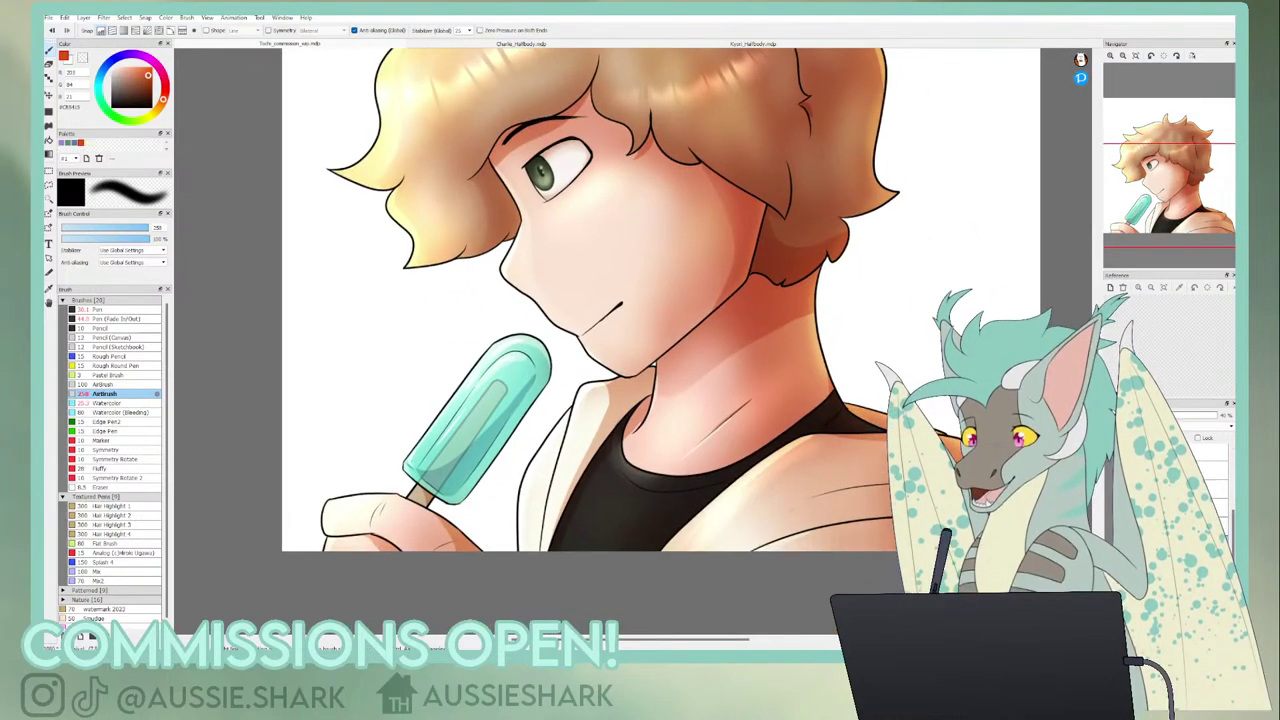
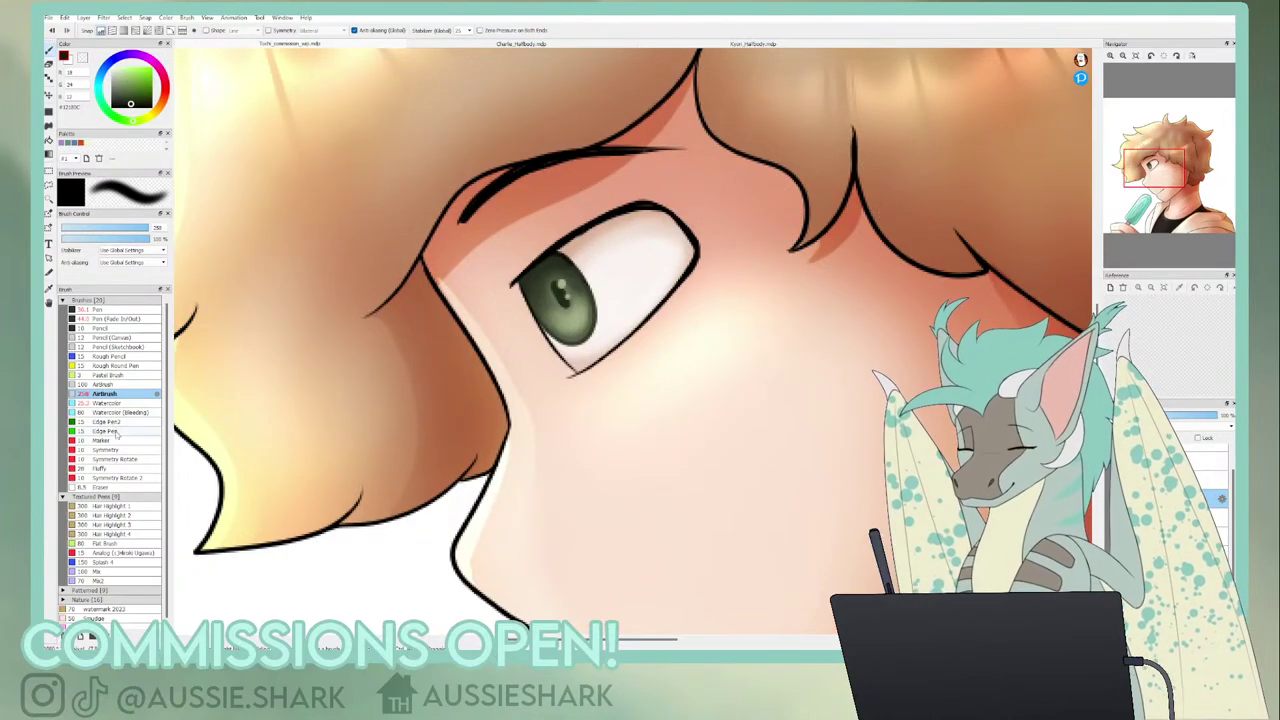
left_click(106, 402)
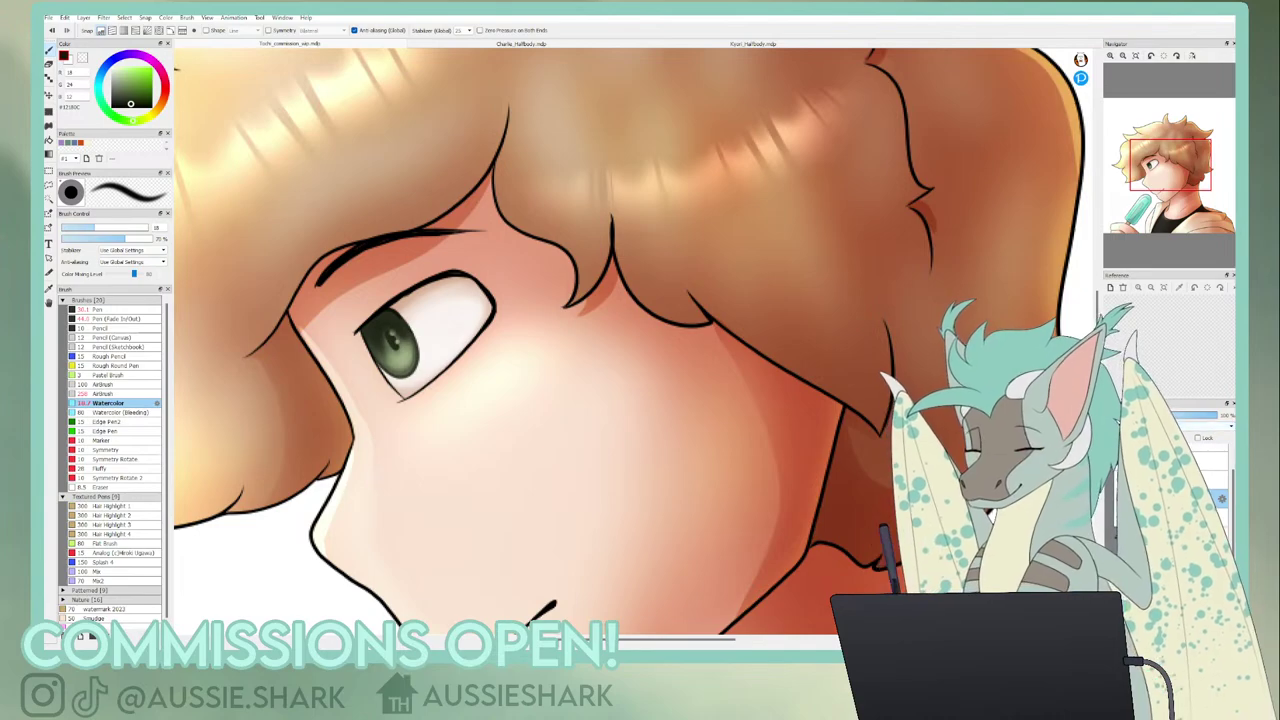
left_click(112, 68)
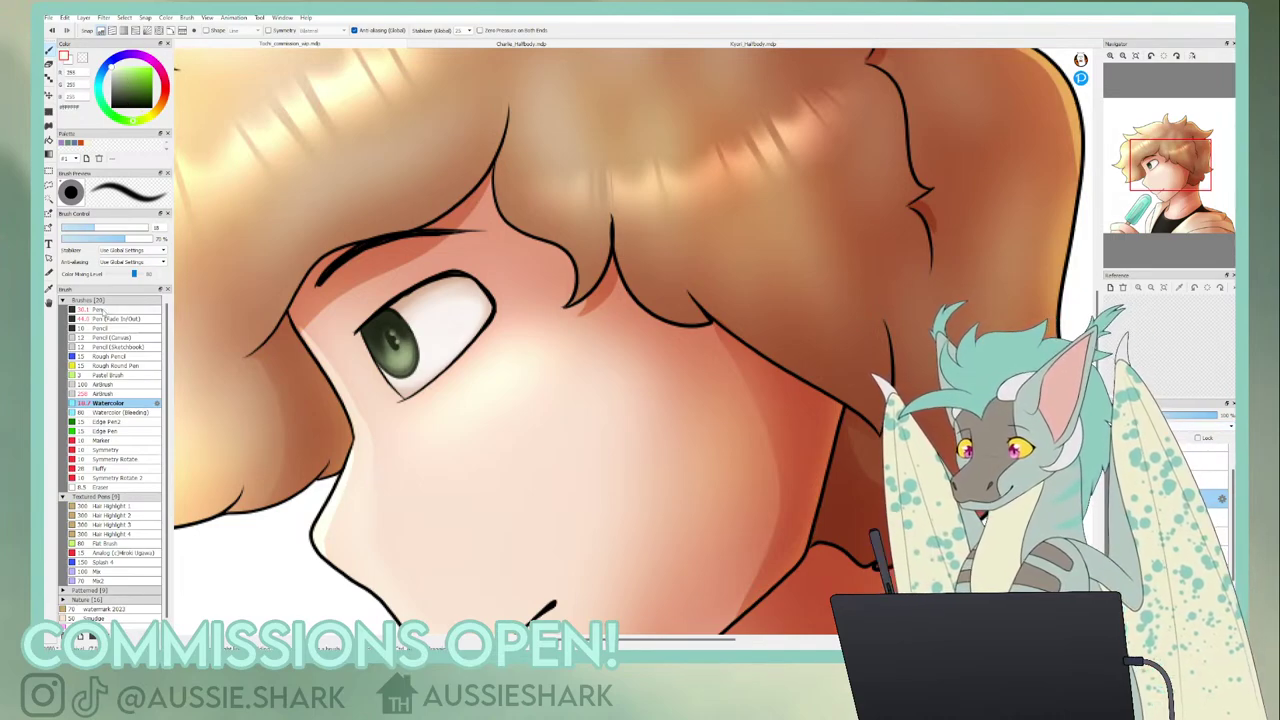
left_click(106, 310)
left_click_drag(364, 367, 414, 325)
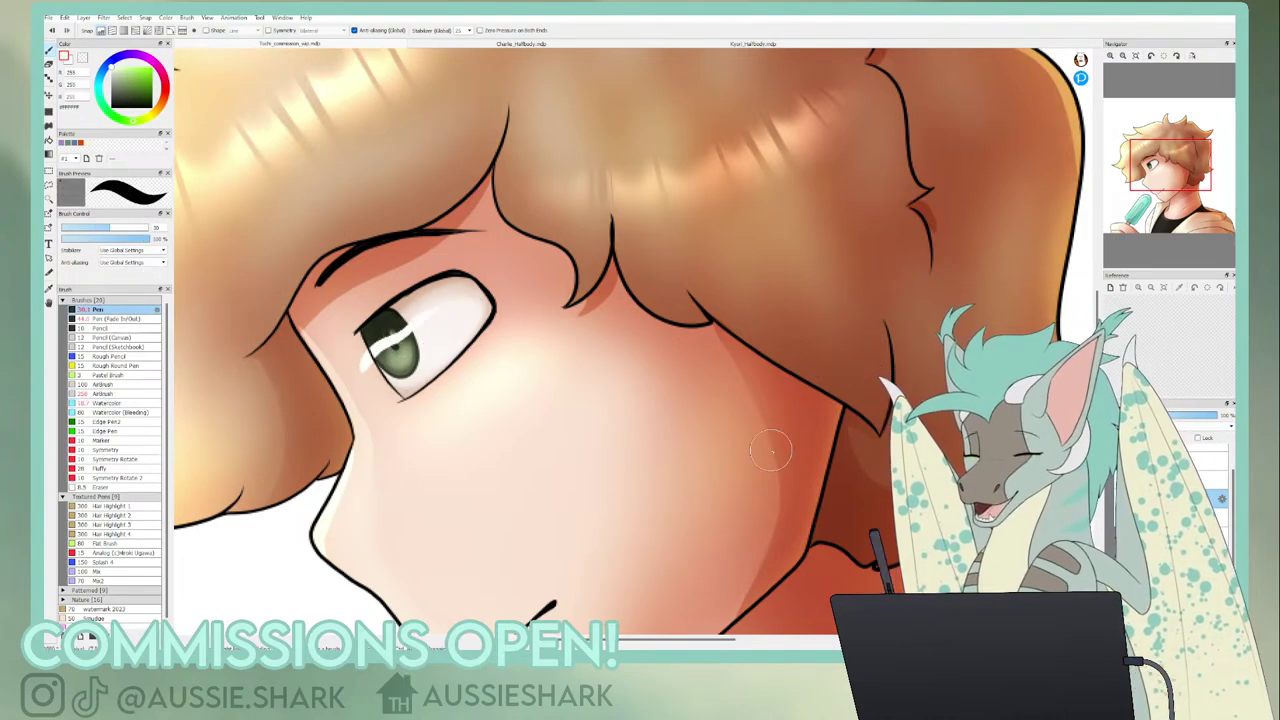
key("ctrl+z")
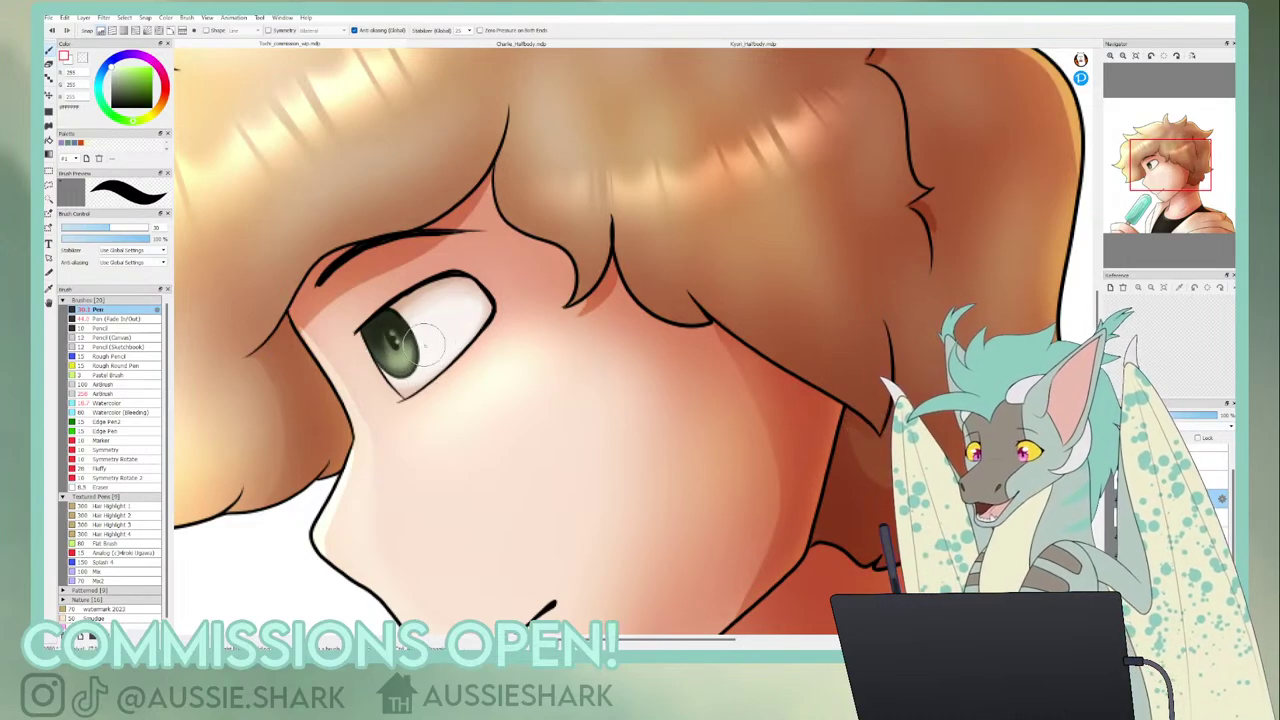
left_click_drag(370, 350, 490, 300)
mouse_move(365, 343)
left_mouse_down()
mouse_move(464, 275)
mouse_move(356, 368)
mouse_move(398, 327)
left_mouse_up()
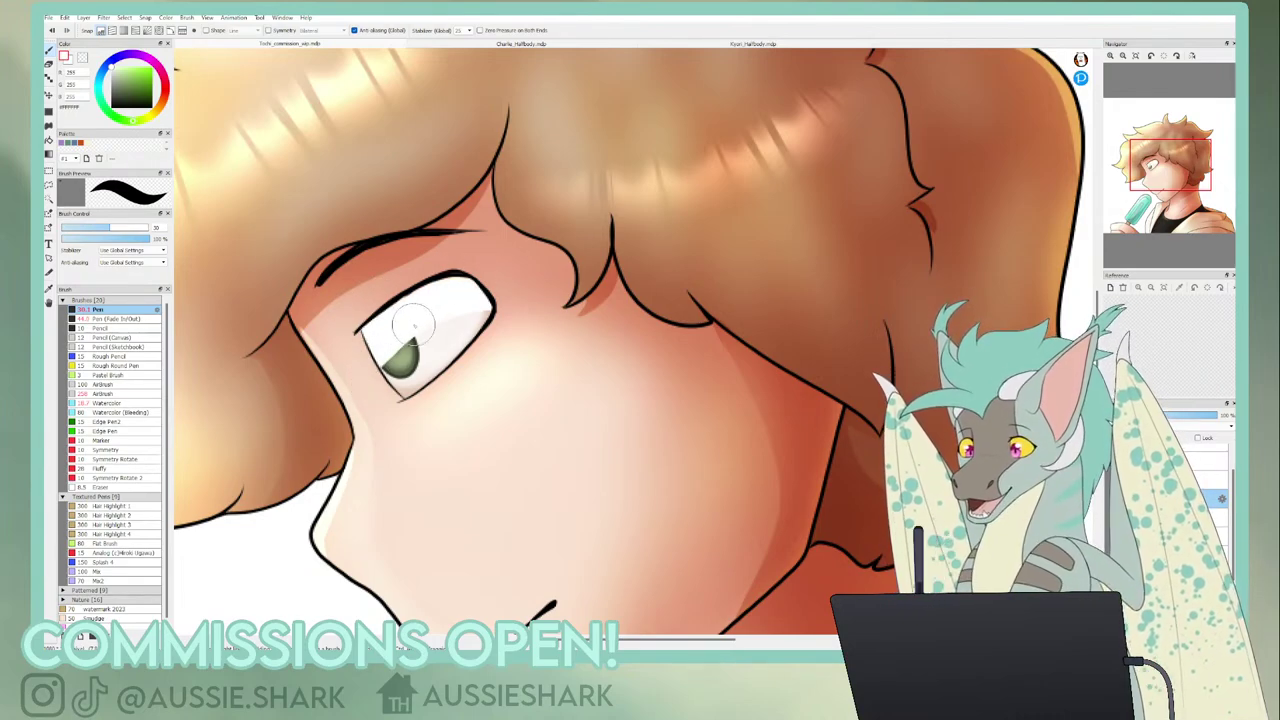
- Trim the lower edge of the eye's white reflection with transparent colour and fade it over the iris with Eraser (Soft) at size 105
key("c")
mouse_move(380, 348)
left_mouse_down()
mouse_move(385, 383)
mouse_move(453, 311)
left_mouse_up()
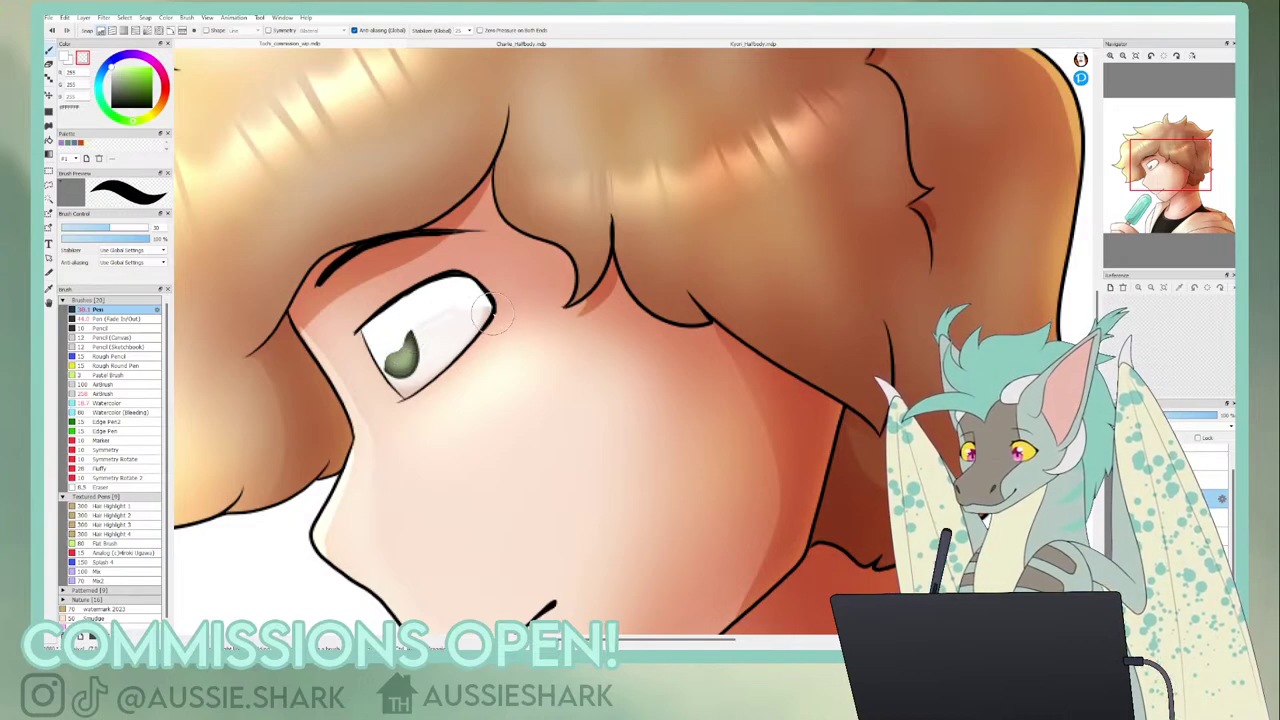
left_click(49, 64)
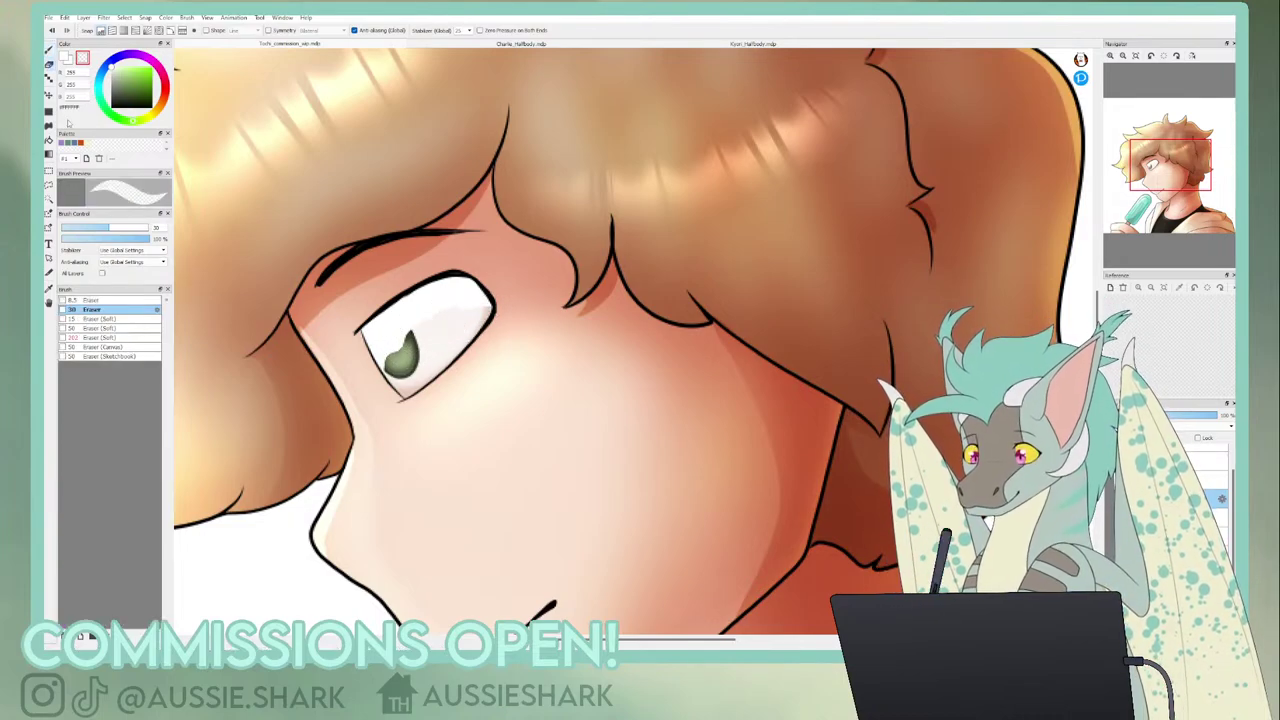
left_click(115, 337)
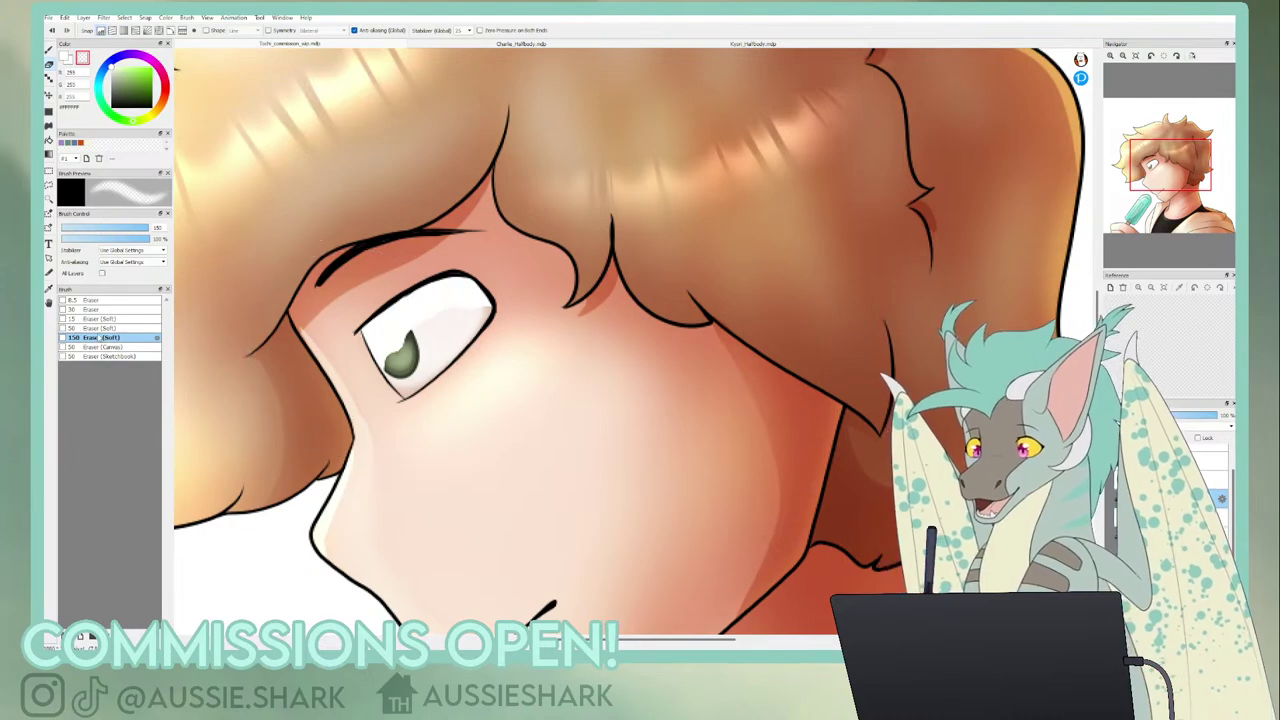
left_click(100, 328)
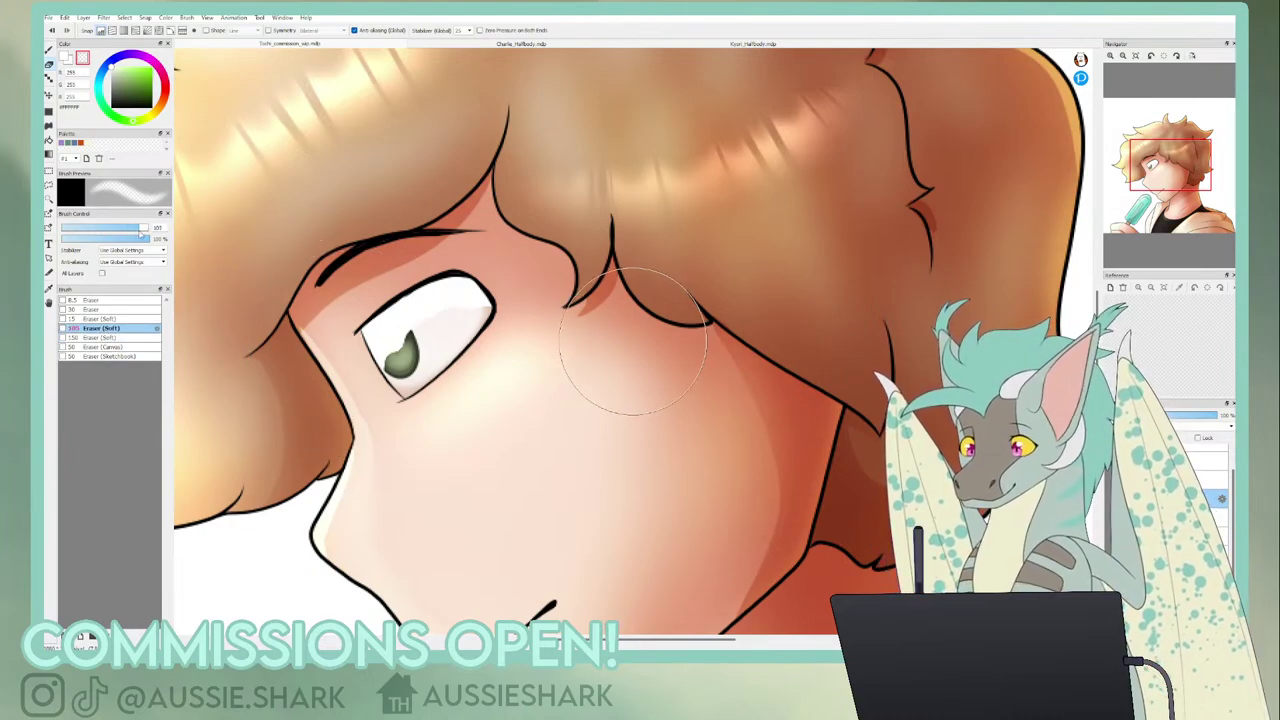
left_click_drag(137, 231, 148, 230)
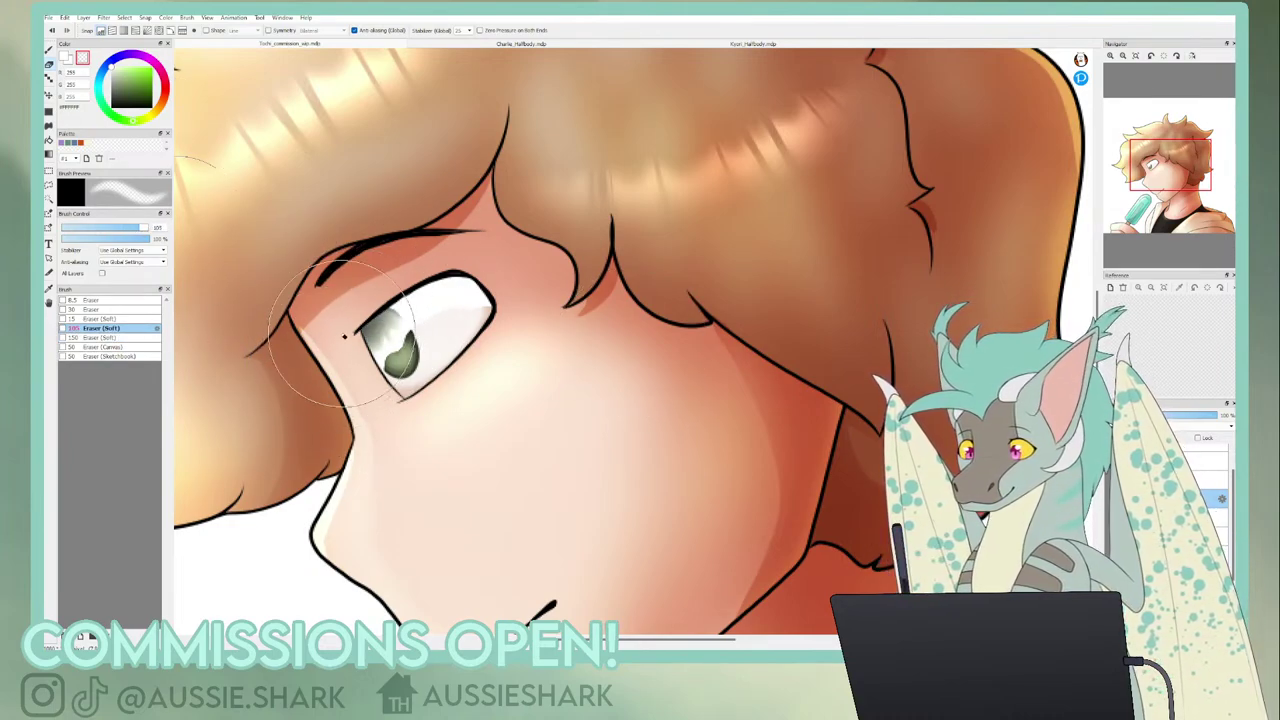
mouse_move(519, 260)
left_mouse_down()
mouse_move(421, 244)
mouse_move(337, 312)
mouse_move(463, 249)
left_mouse_up()
- Lower the opacity of the eye reflection layer and reposition the reflection with the Move tool
left_click(1131, 58)
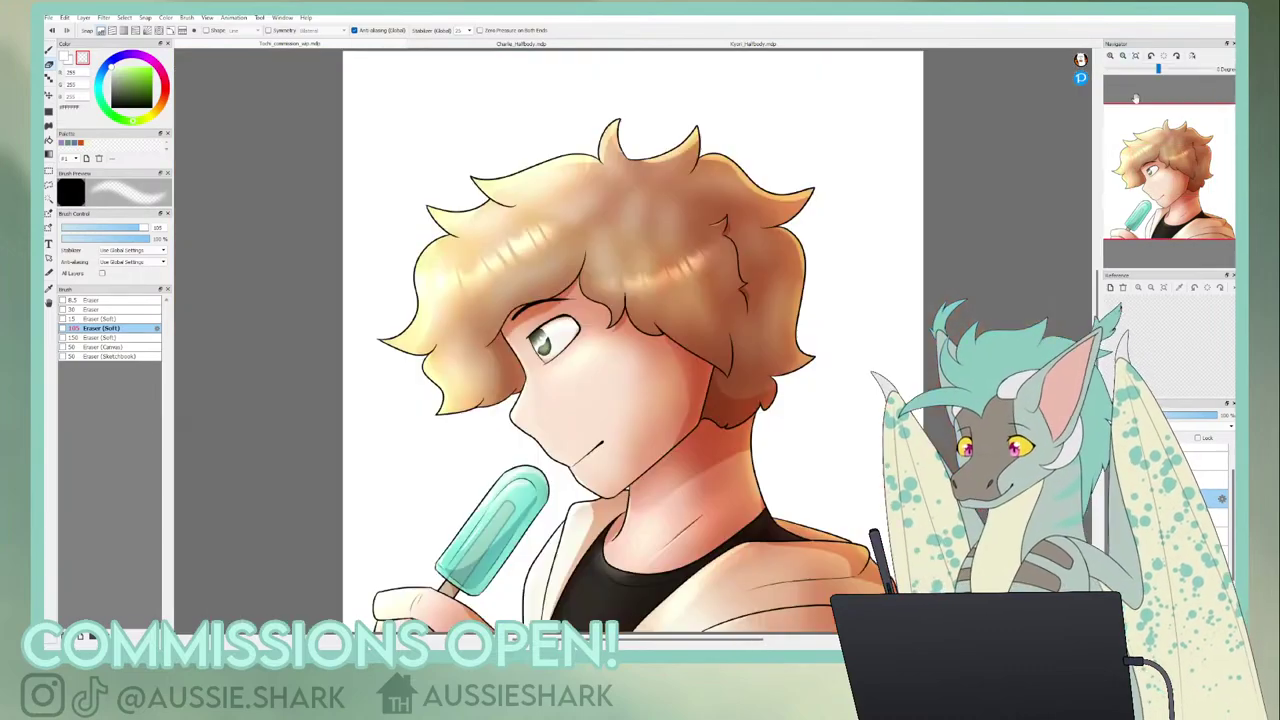
left_click_drag(1178, 417, 1158, 416)
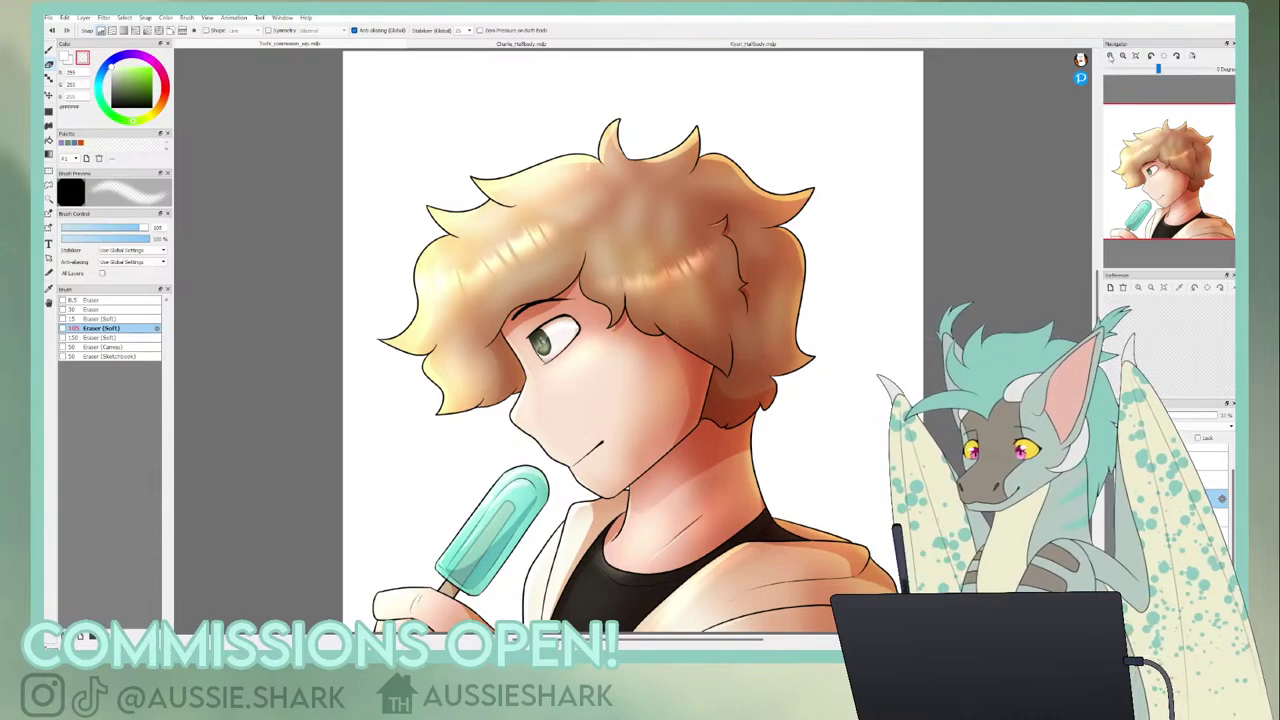
left_click(1111, 57)
left_click(1111, 57)
left_click(1111, 57)
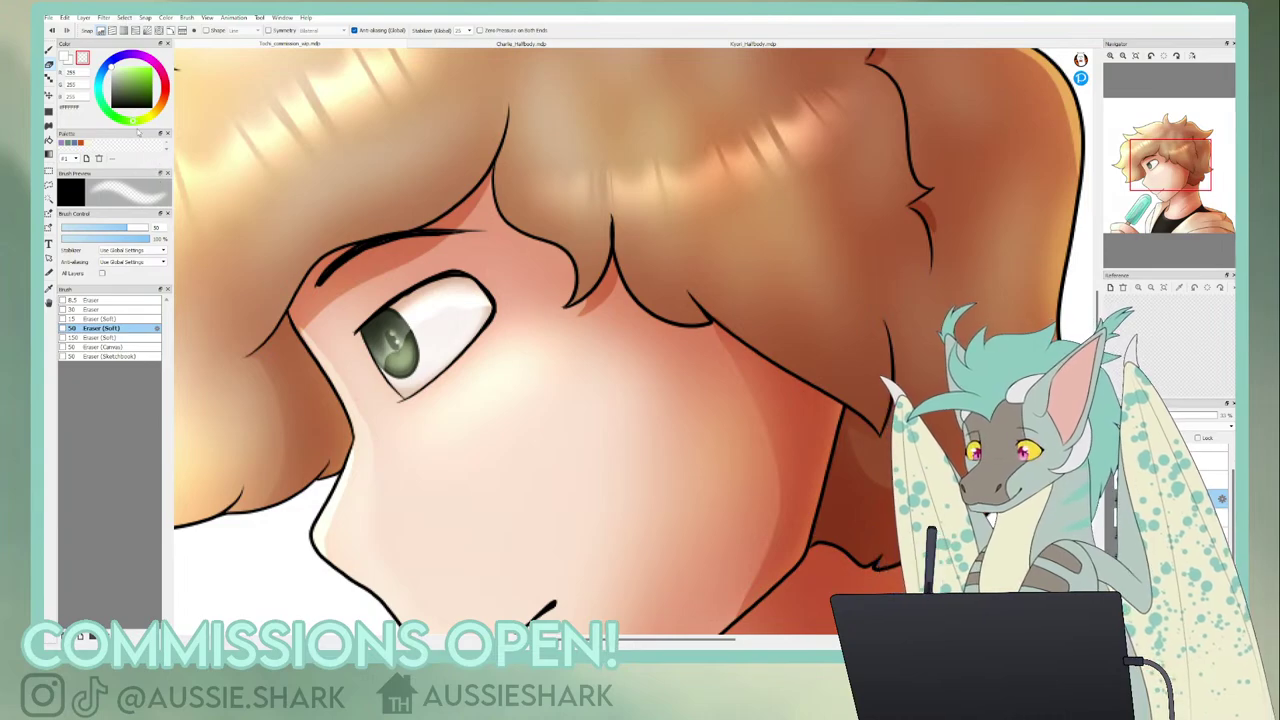
left_click(49, 96)
left_click_drag(443, 330, 503, 364)
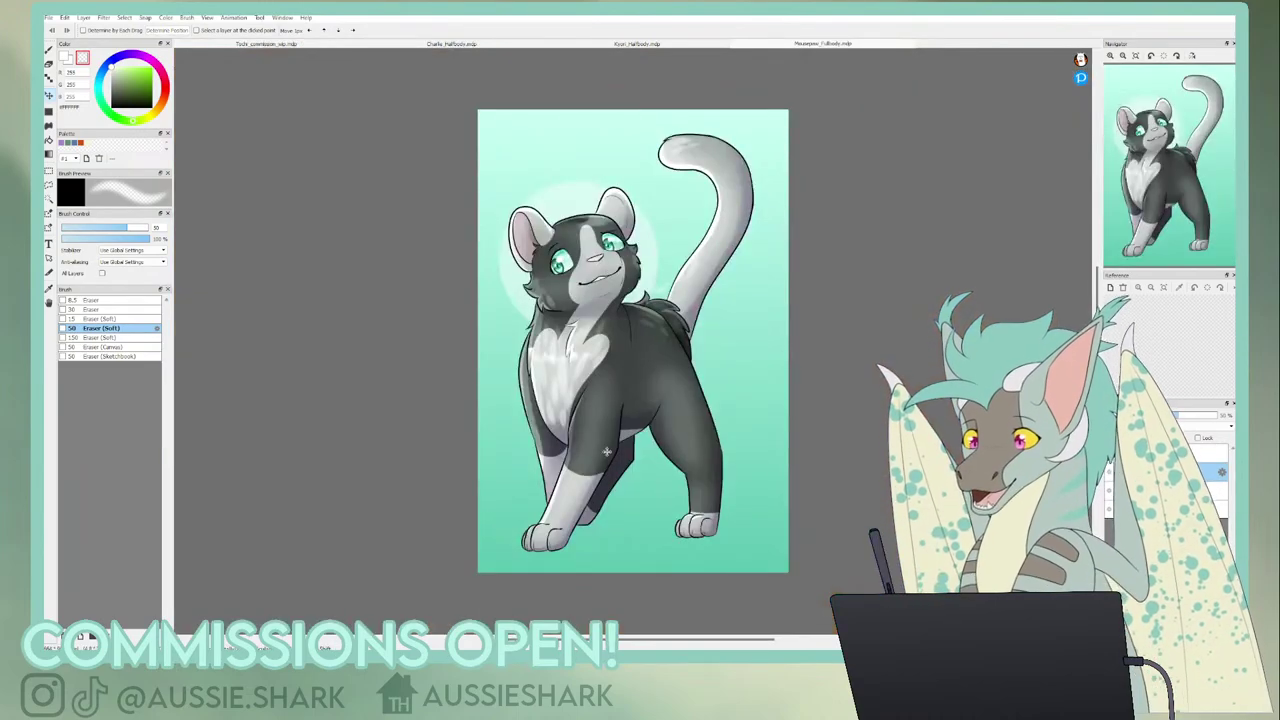
- Compare the highlights in the eyes of the black-and-white cat drawing with the portrait's eye at close range
scroll(472, 352, "up", 5)
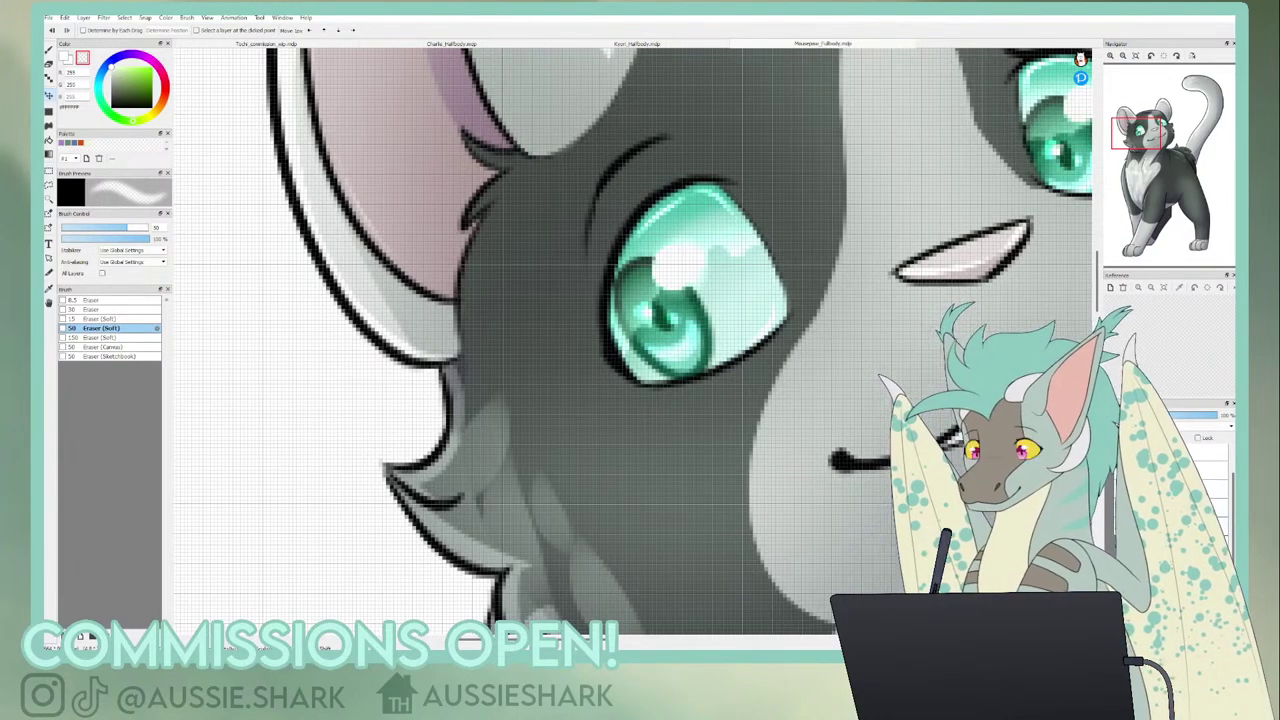
left_click(1195, 452)
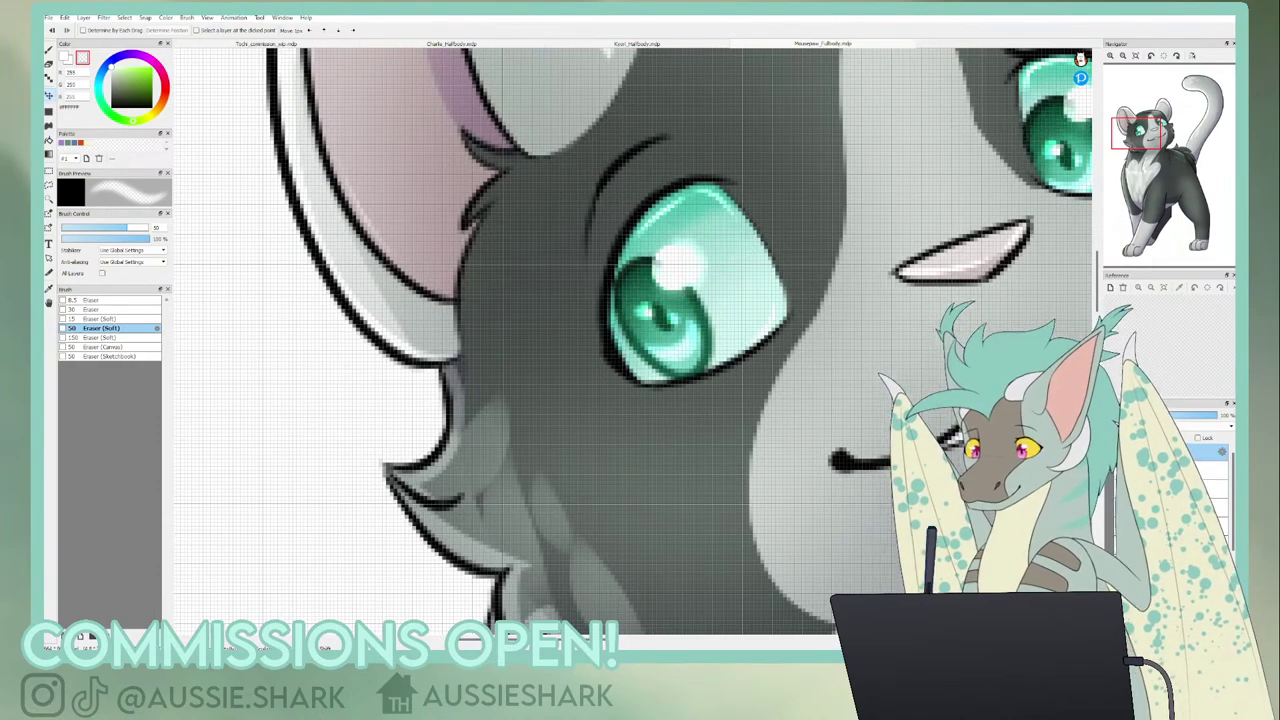
left_click(350, 45)
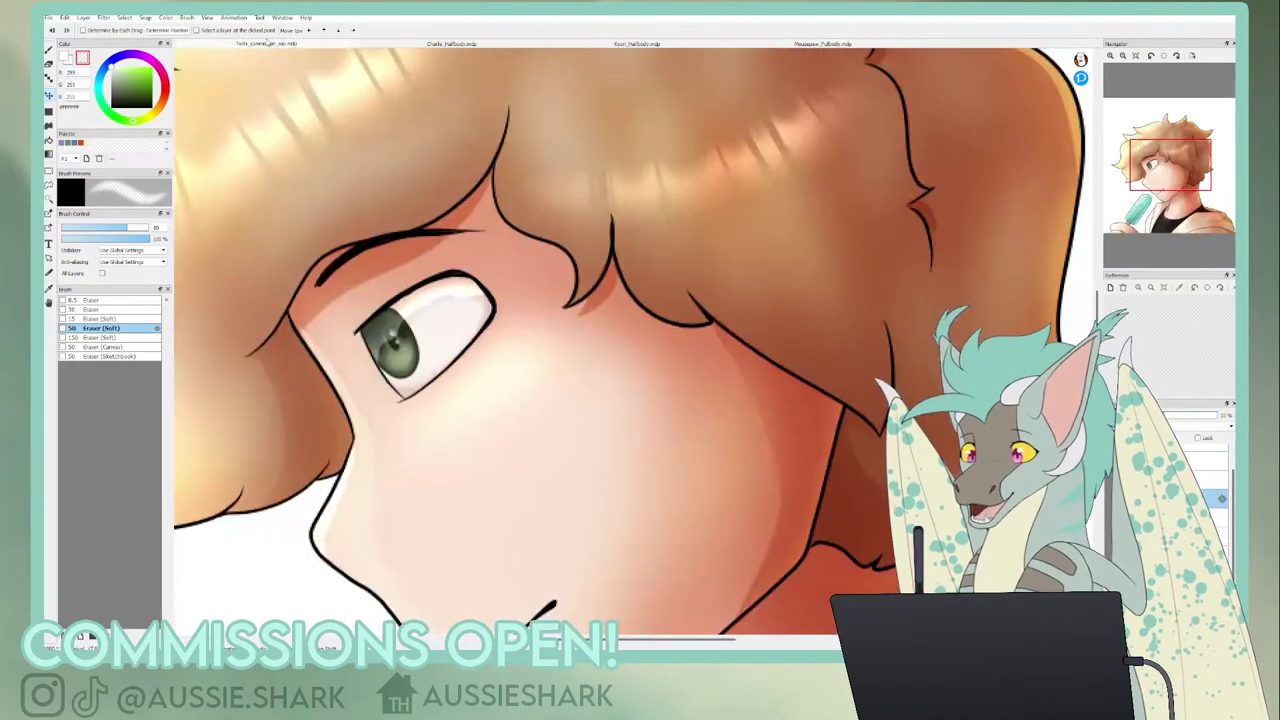
left_click_drag(1158, 190, 1144, 172)
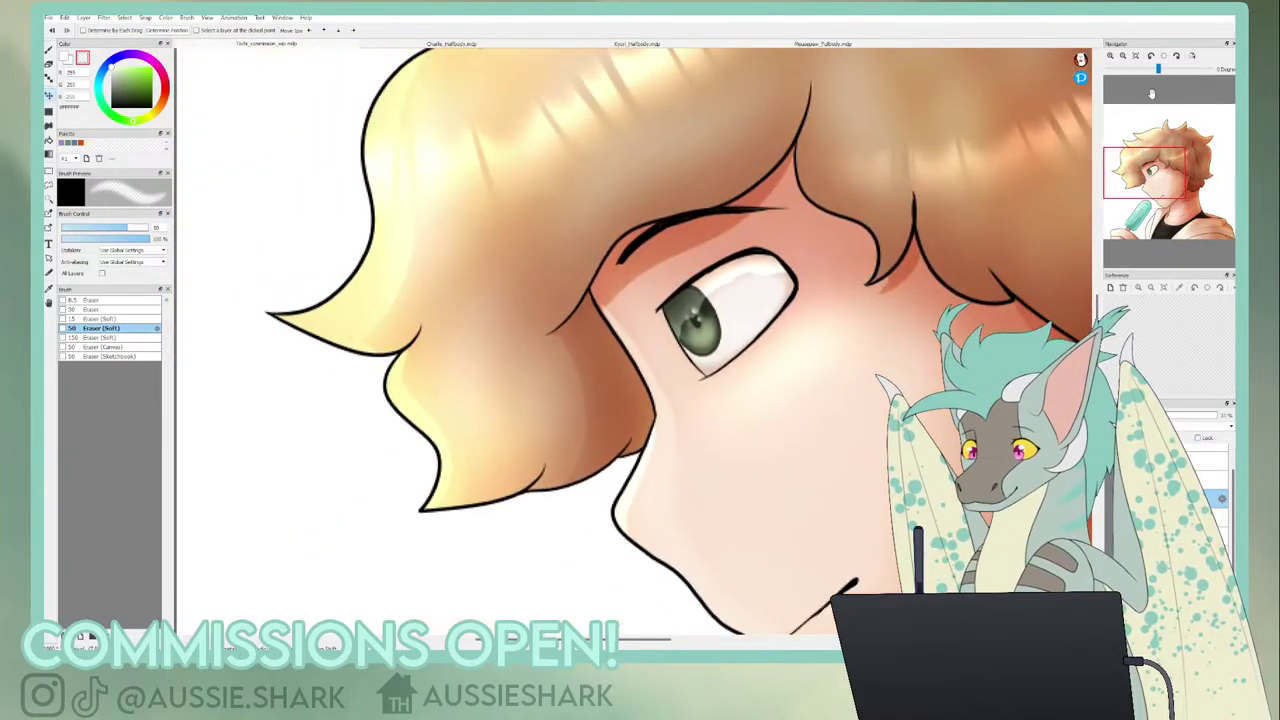
left_click(1110, 56)
left_click(1110, 56)
left_click(1110, 56)
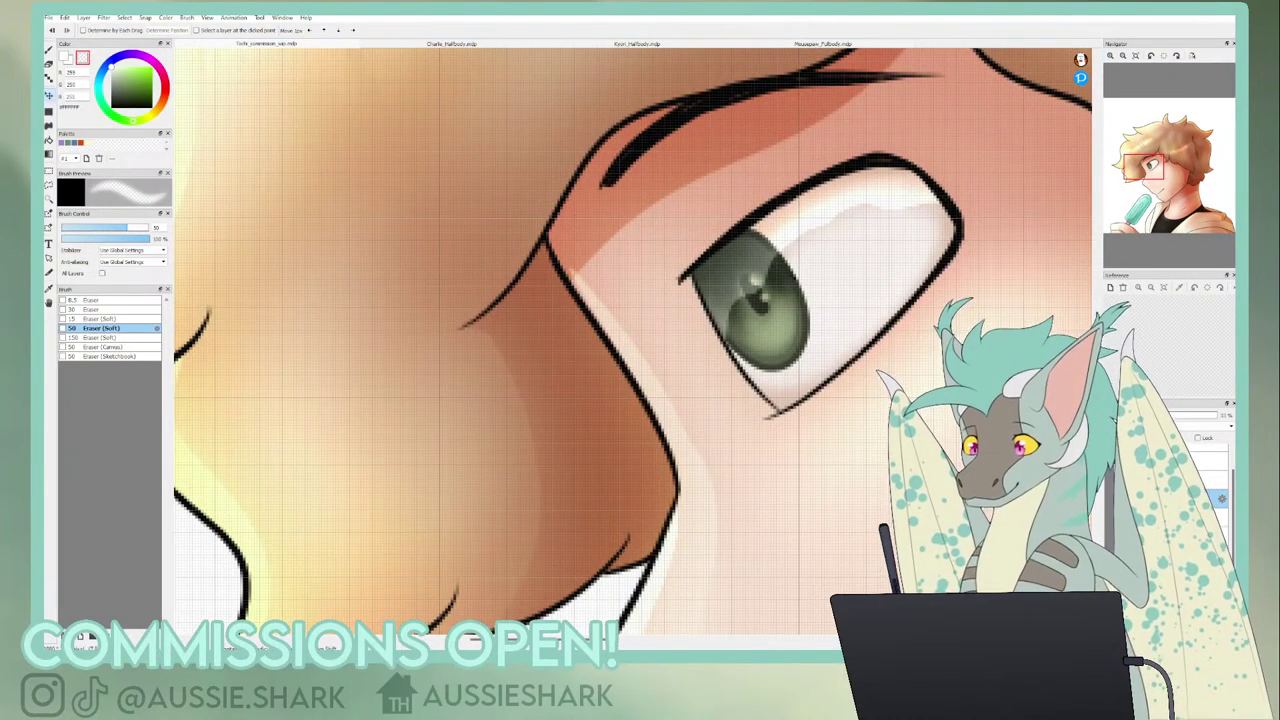
left_click(880, 45)
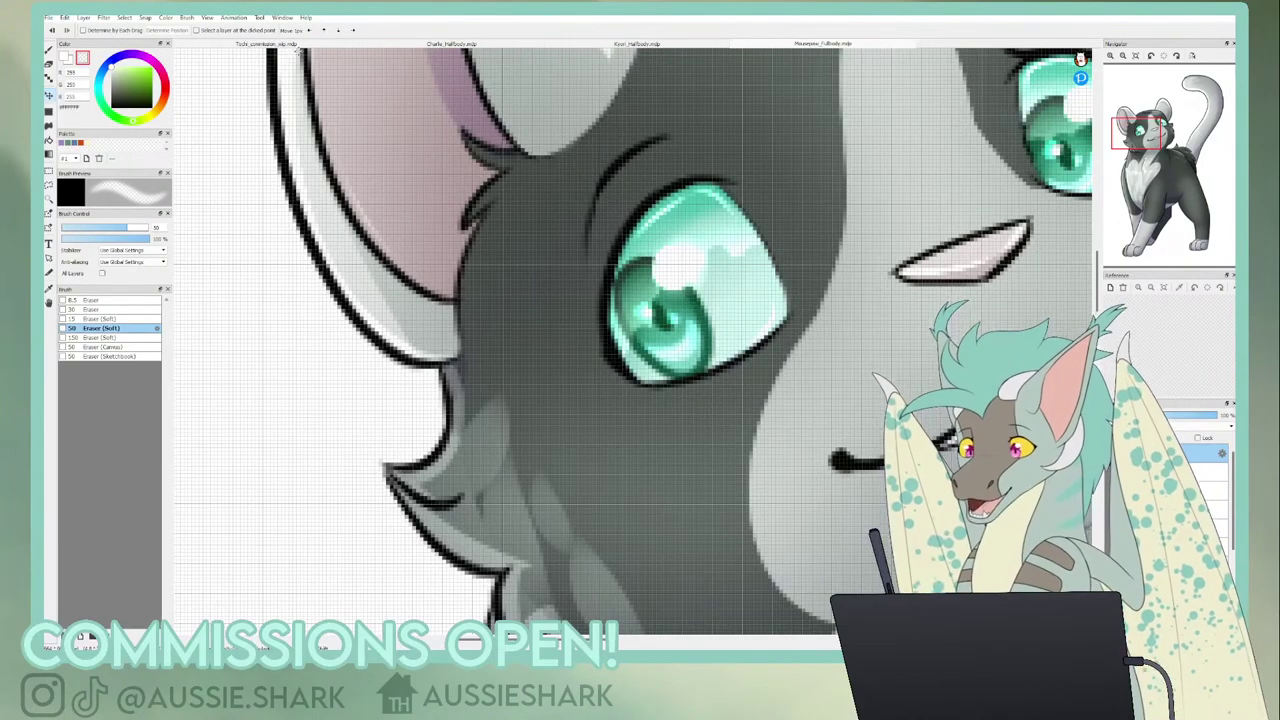
left_click(300, 46)
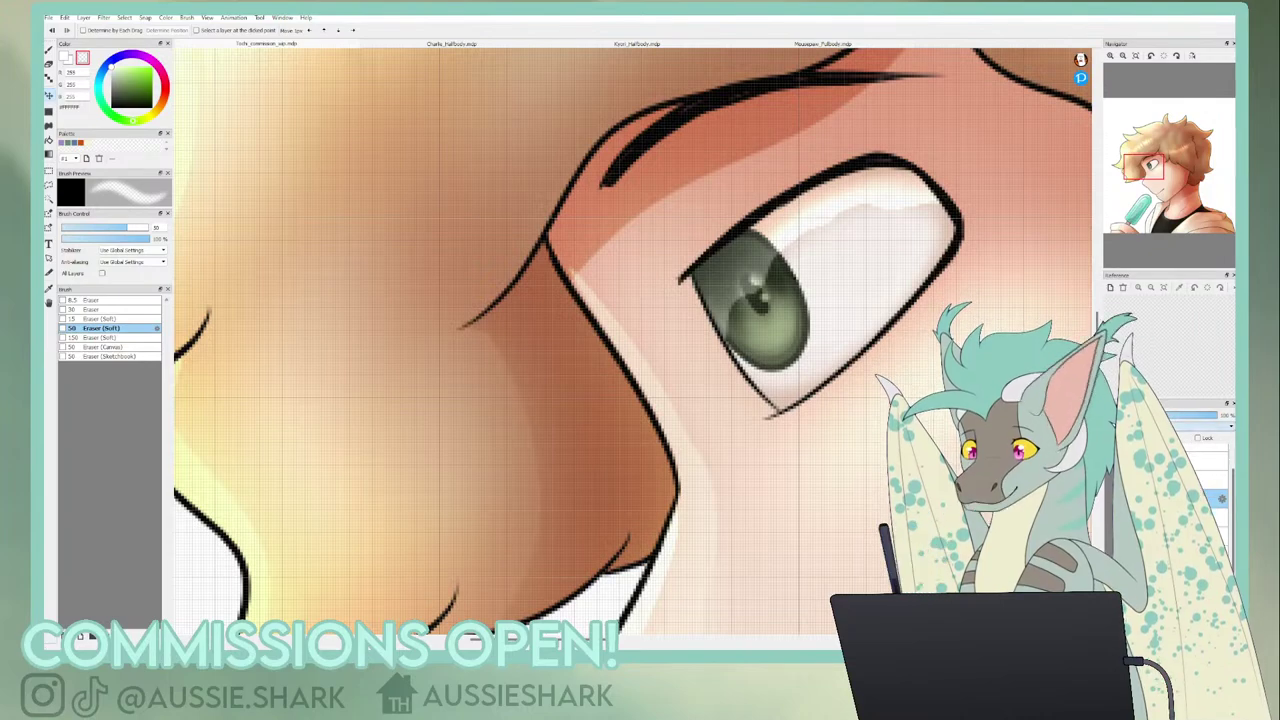
- Dot two white highlights along the iris's edge with the Pen, blur them into a soft glow and reduce the glow layer's opacity
key("p")
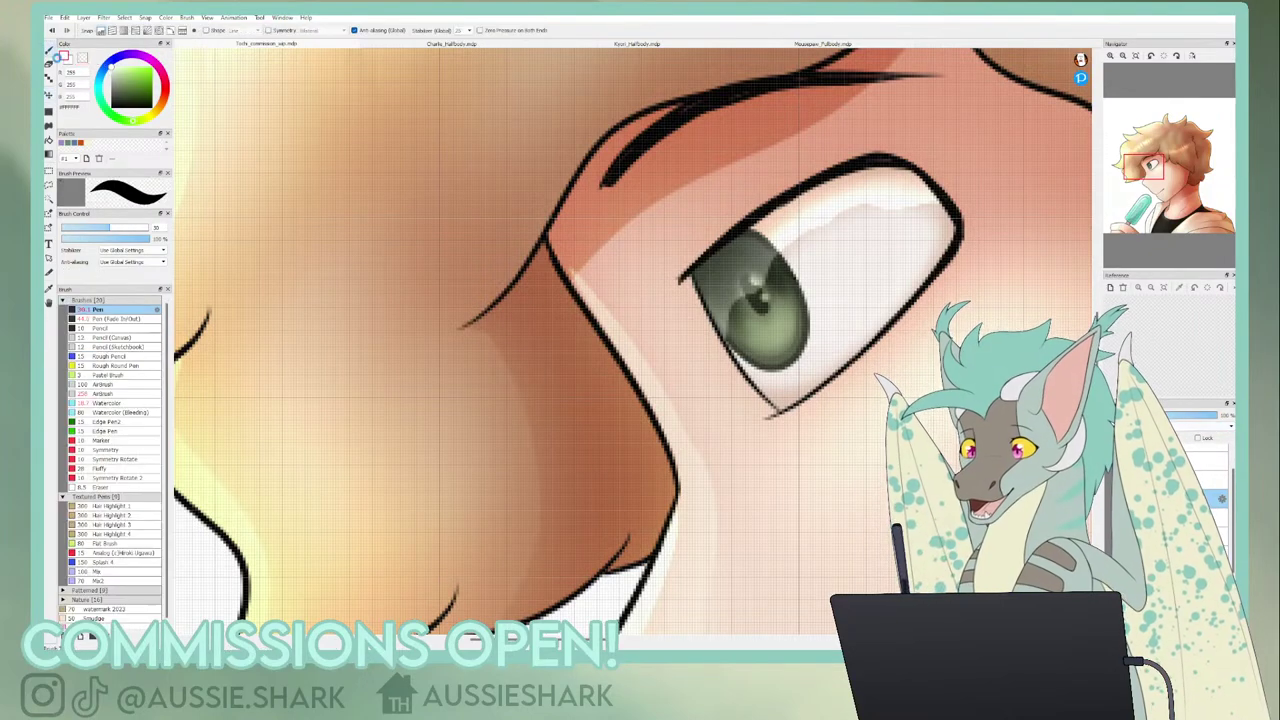
mouse_move(780, 264)
left_mouse_down()
mouse_move(805, 245)
mouse_move(790, 300)
mouse_move(815, 360)
left_mouse_up()
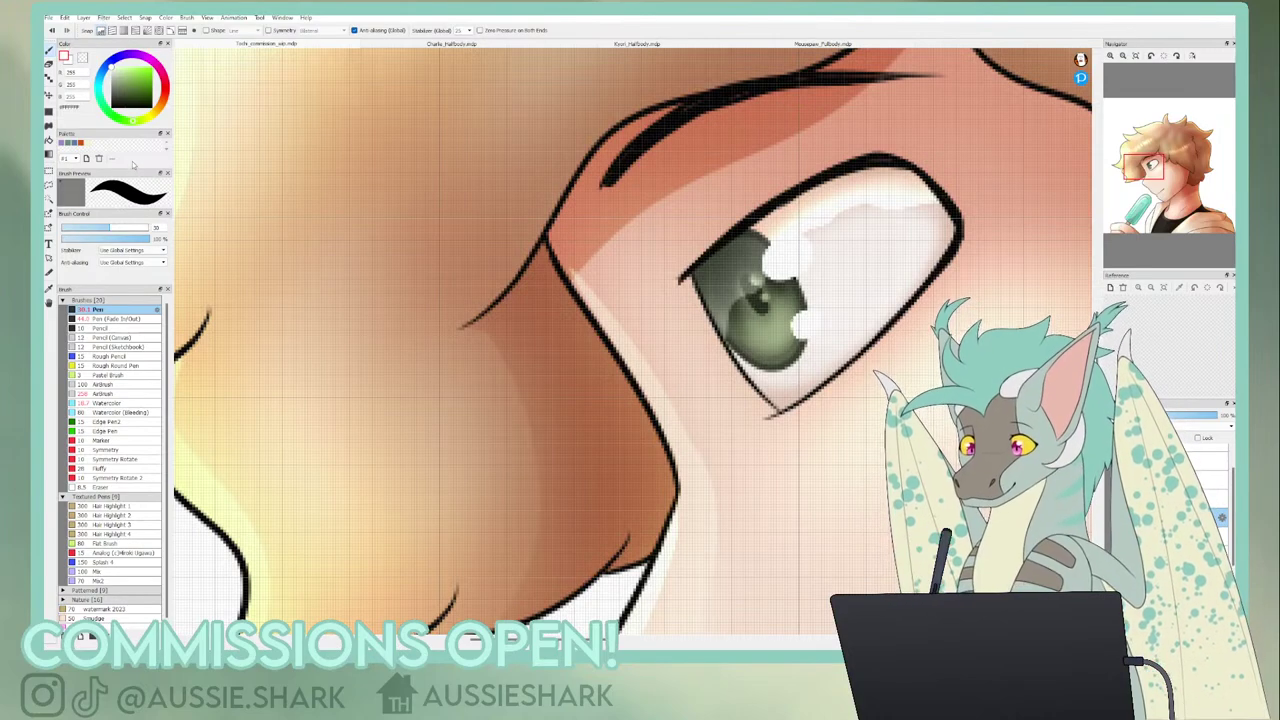
key("ctrl+z")
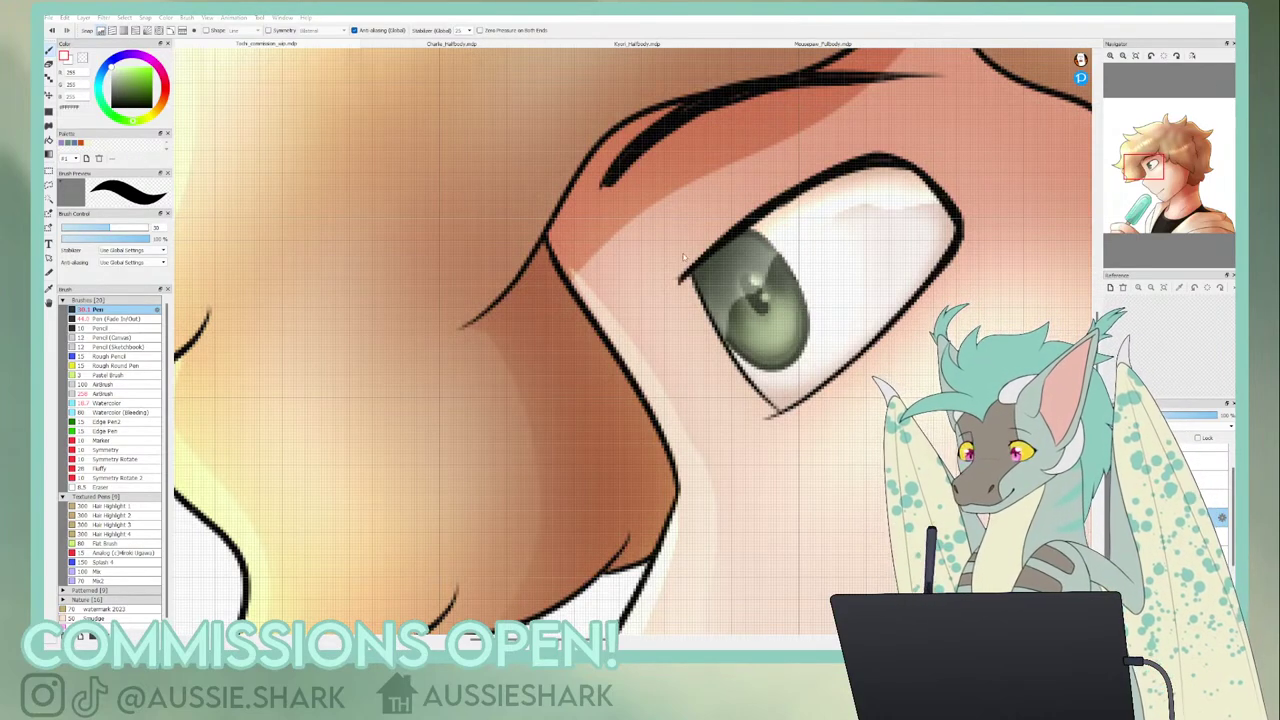
key("ctrl+z")
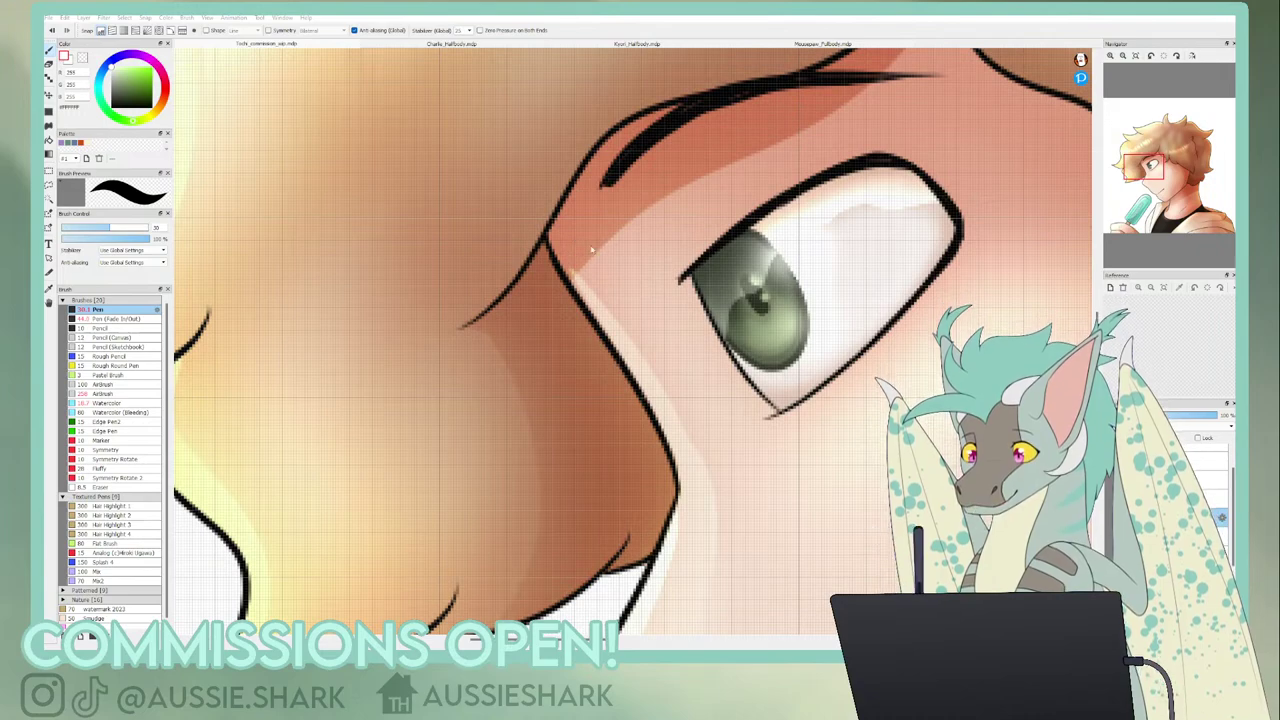
key("ctrl+y")
key("ctrl+y")
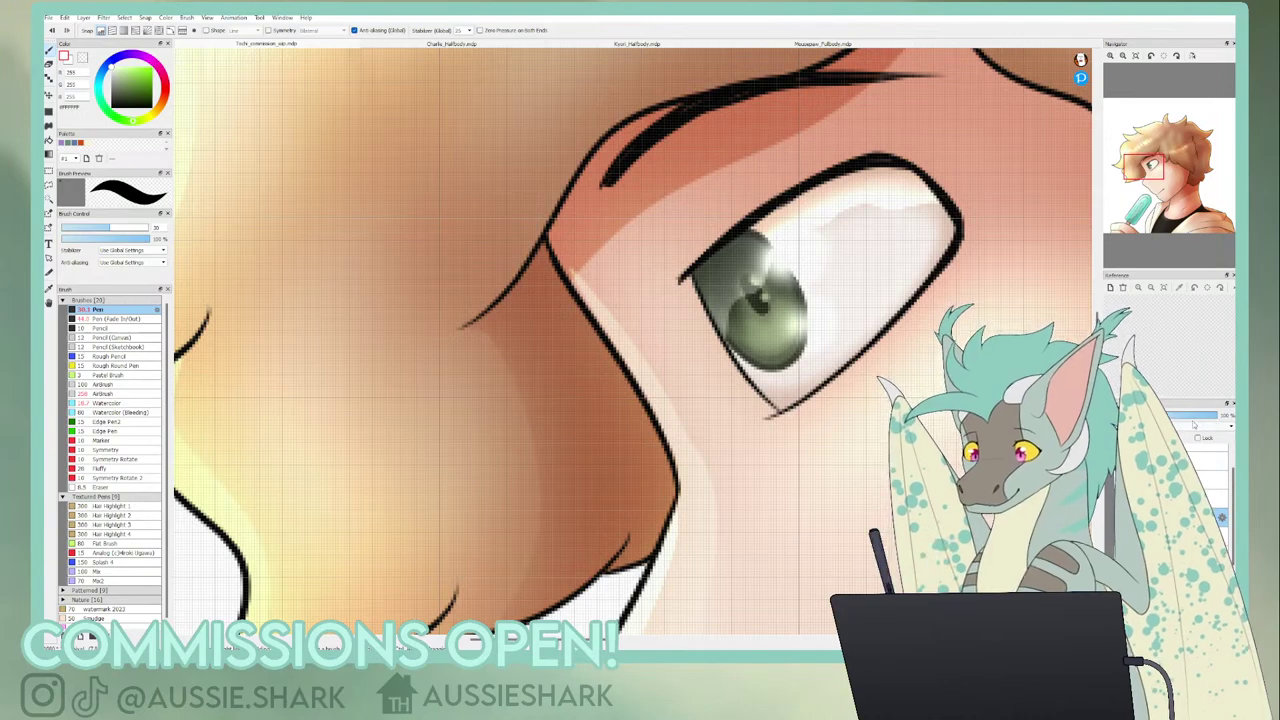
left_click_drag(1198, 416, 1203, 416)
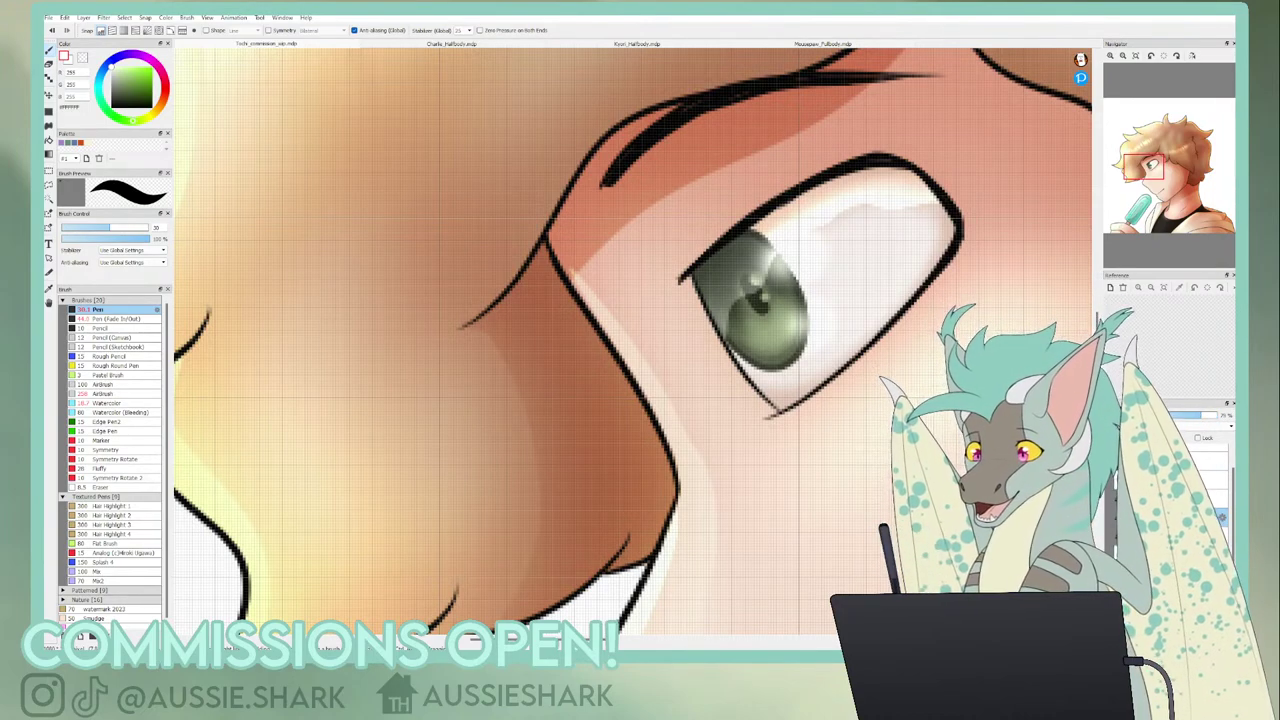
- Paint two crisp white highlight dots over the soft glow on the iris and lower the glow layer's opacity further
left_click_drag(773, 254, 786, 272)
left_click_drag(801, 316, 799, 332)
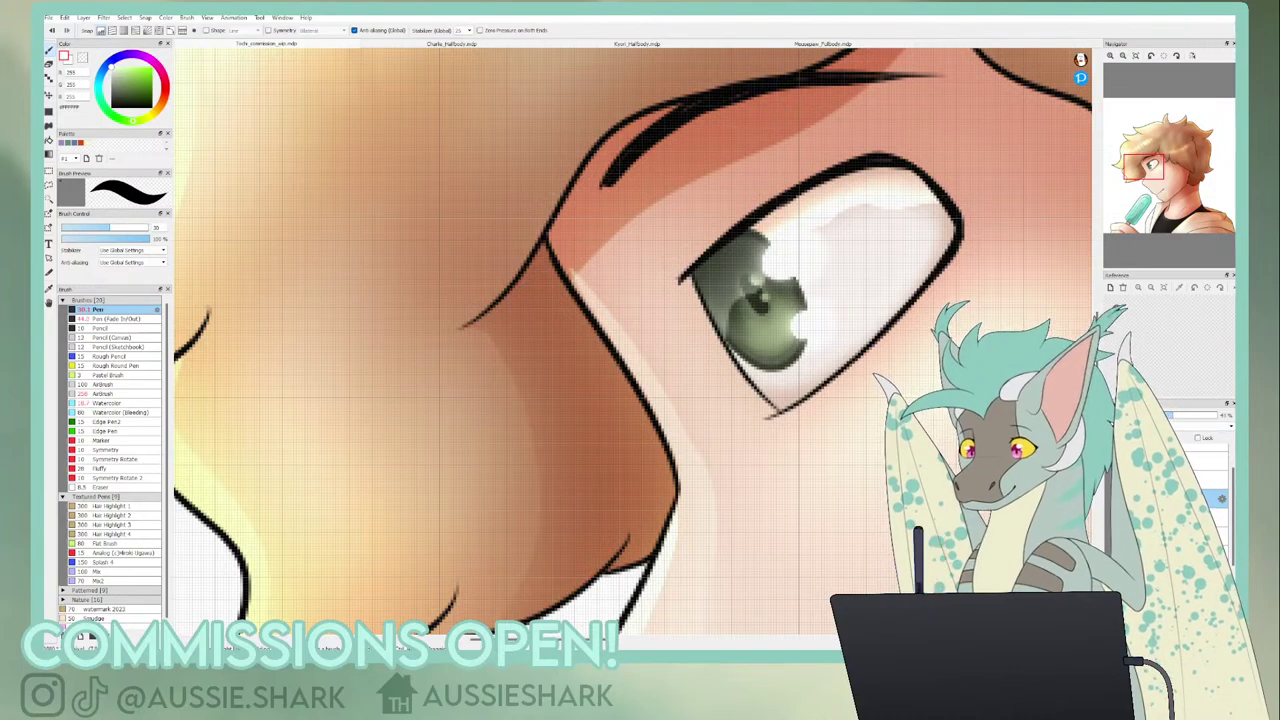
left_click(1136, 57)
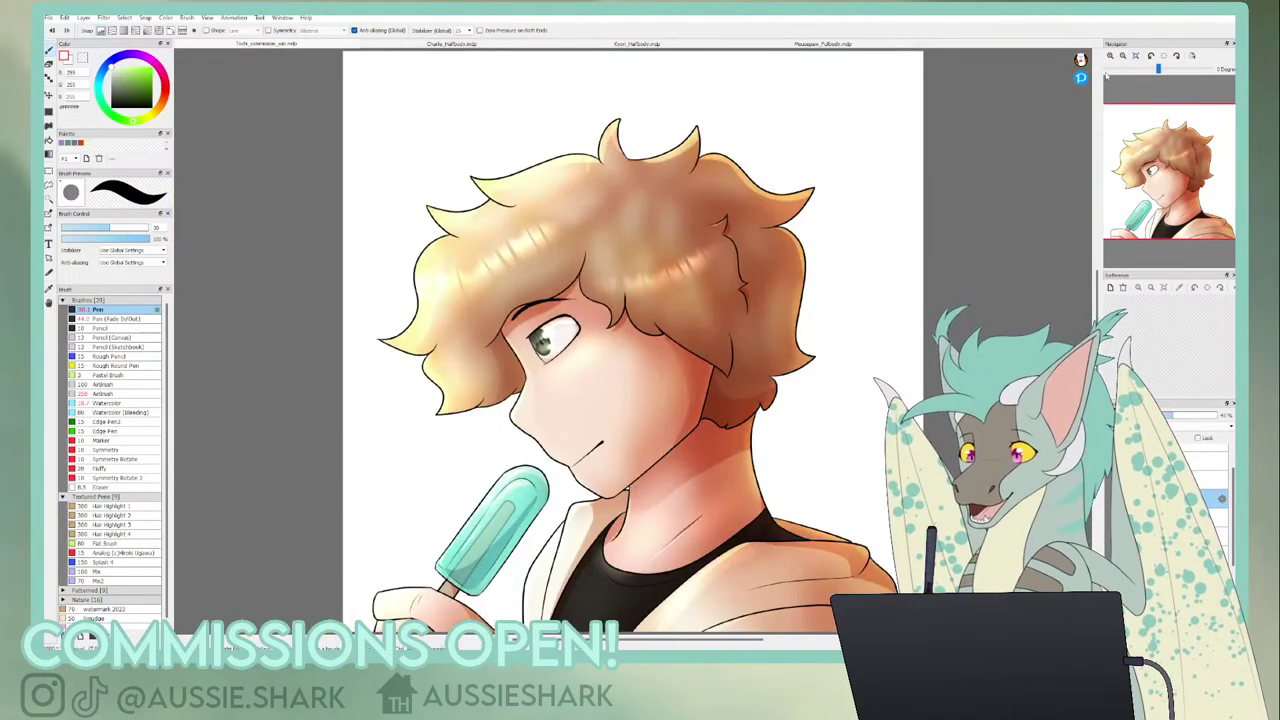
scroll(1106, 77, "up", 5)
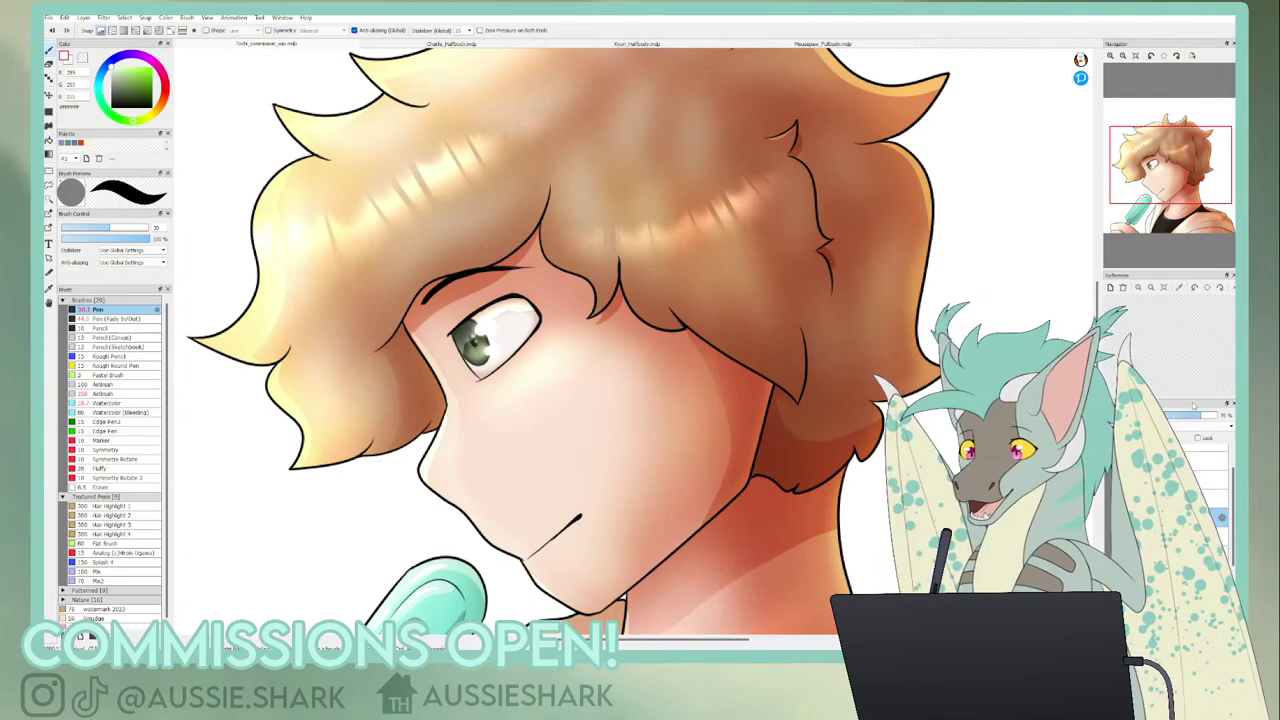
left_click_drag(1195, 414, 1181, 426)
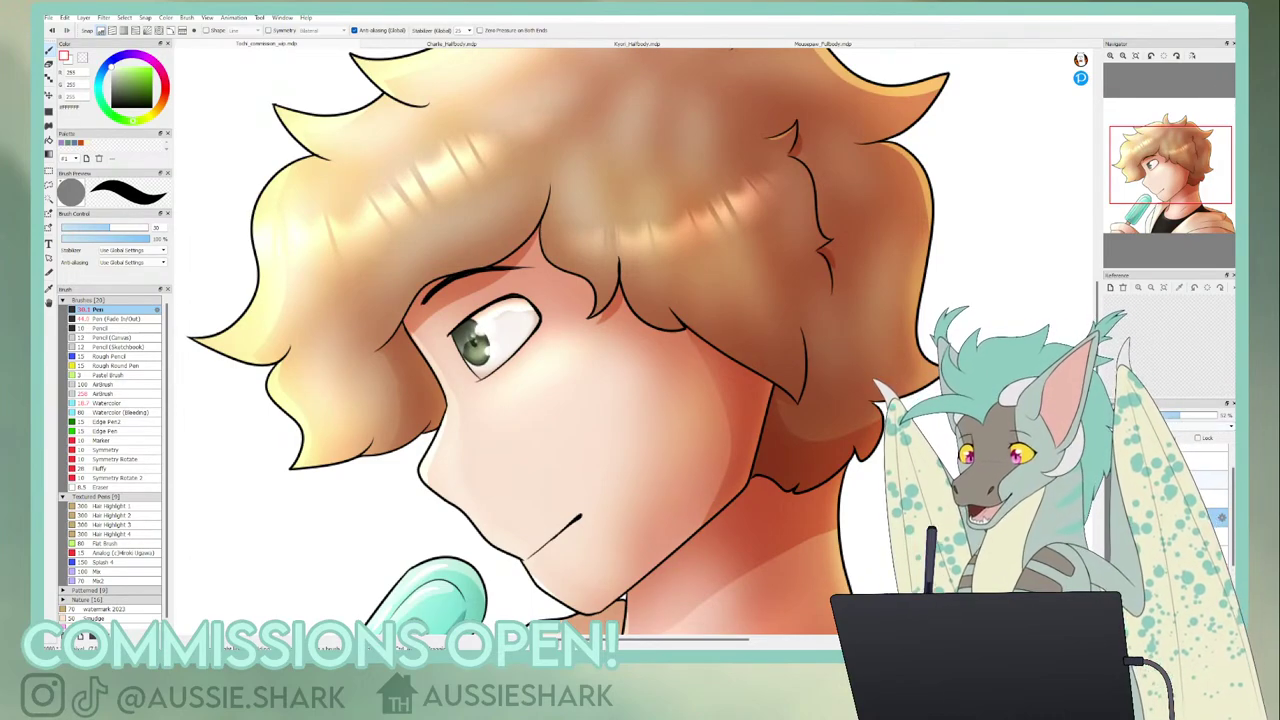
left_click(1111, 57)
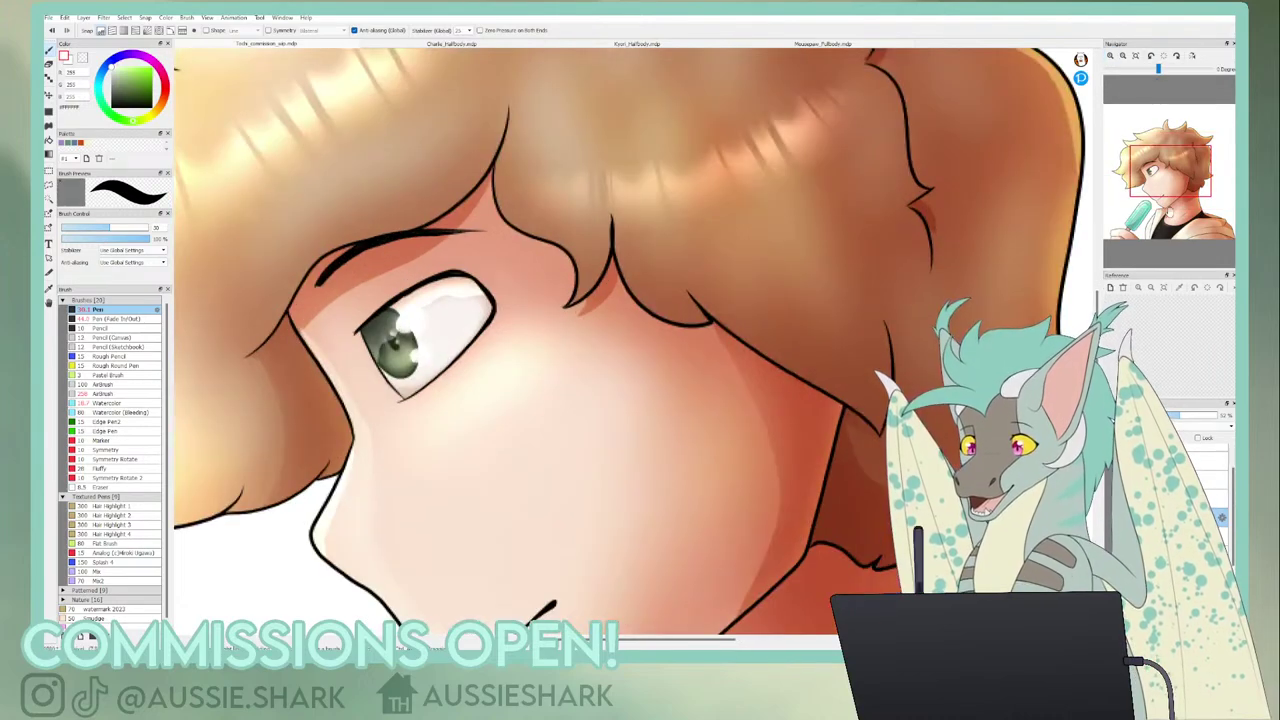
left_click(1162, 163)
left_click_drag(1162, 163, 1160, 166)
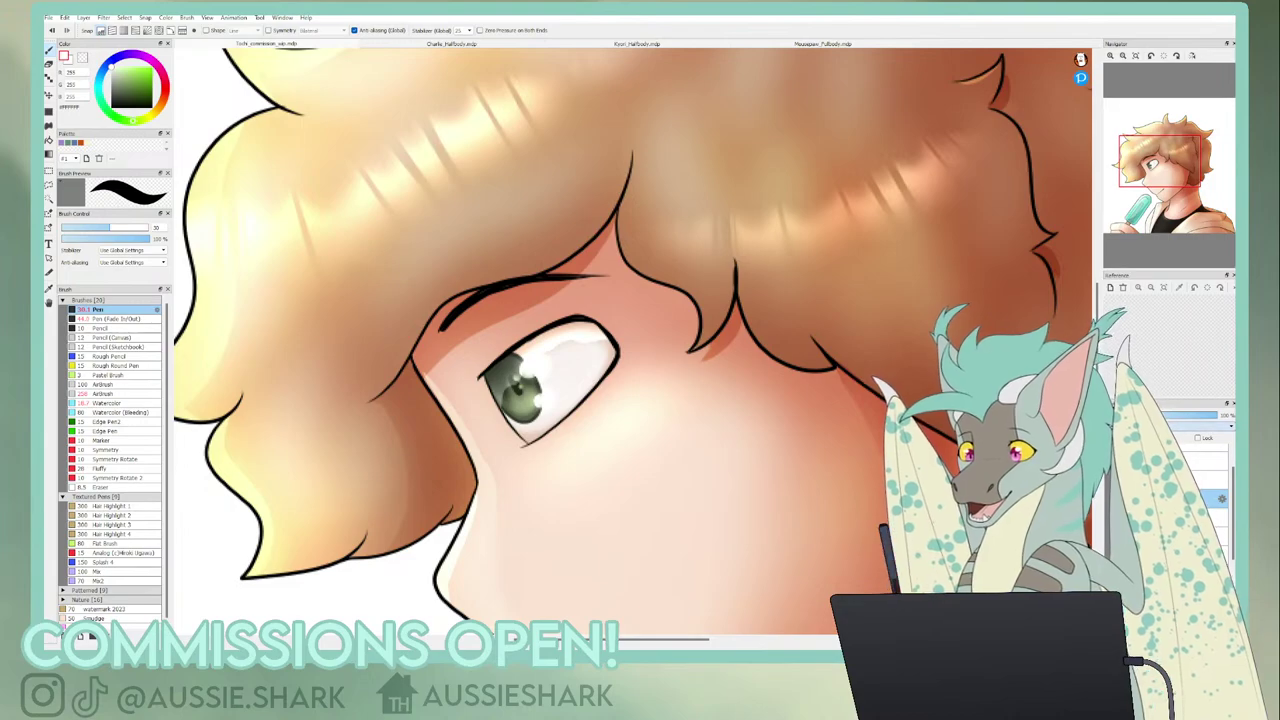
- Draw a thin white reflection line along the iris's outer edge with the Pen at size 3 and lower its layer's opacity
left_click(65, 228)
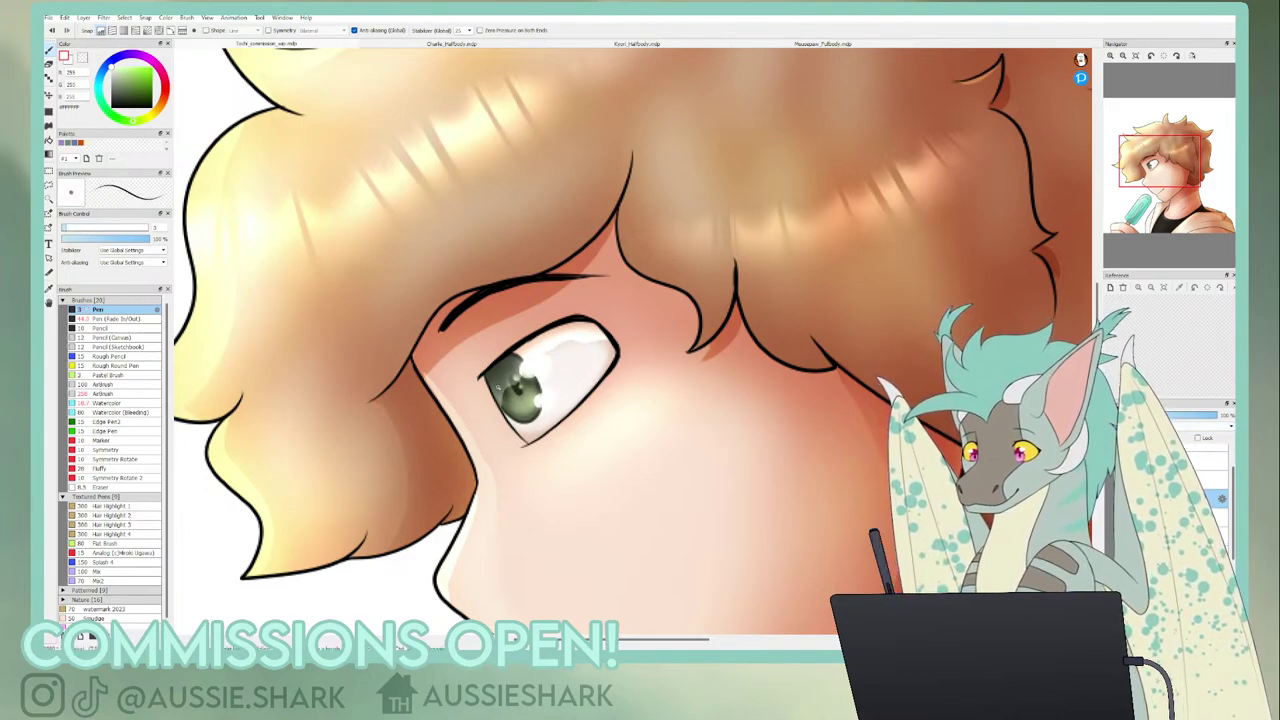
left_click_drag(494, 374, 500, 396)
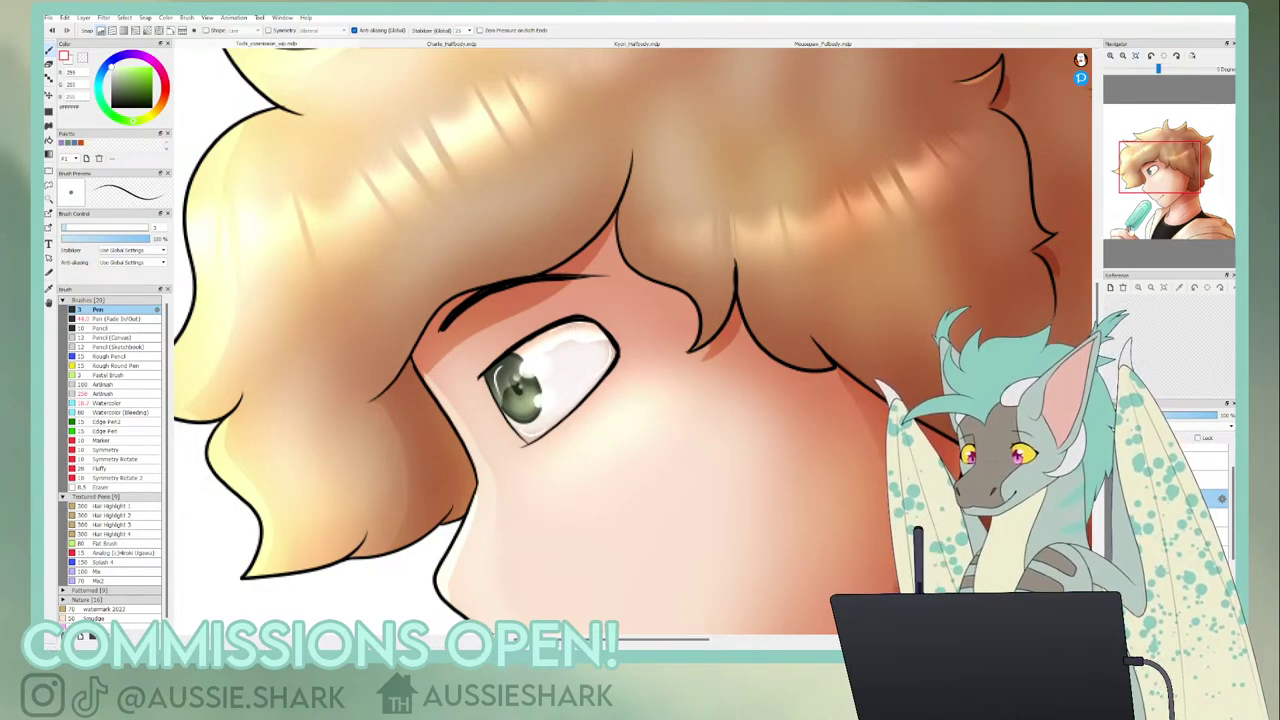
left_click_drag(1194, 416, 1180, 416)
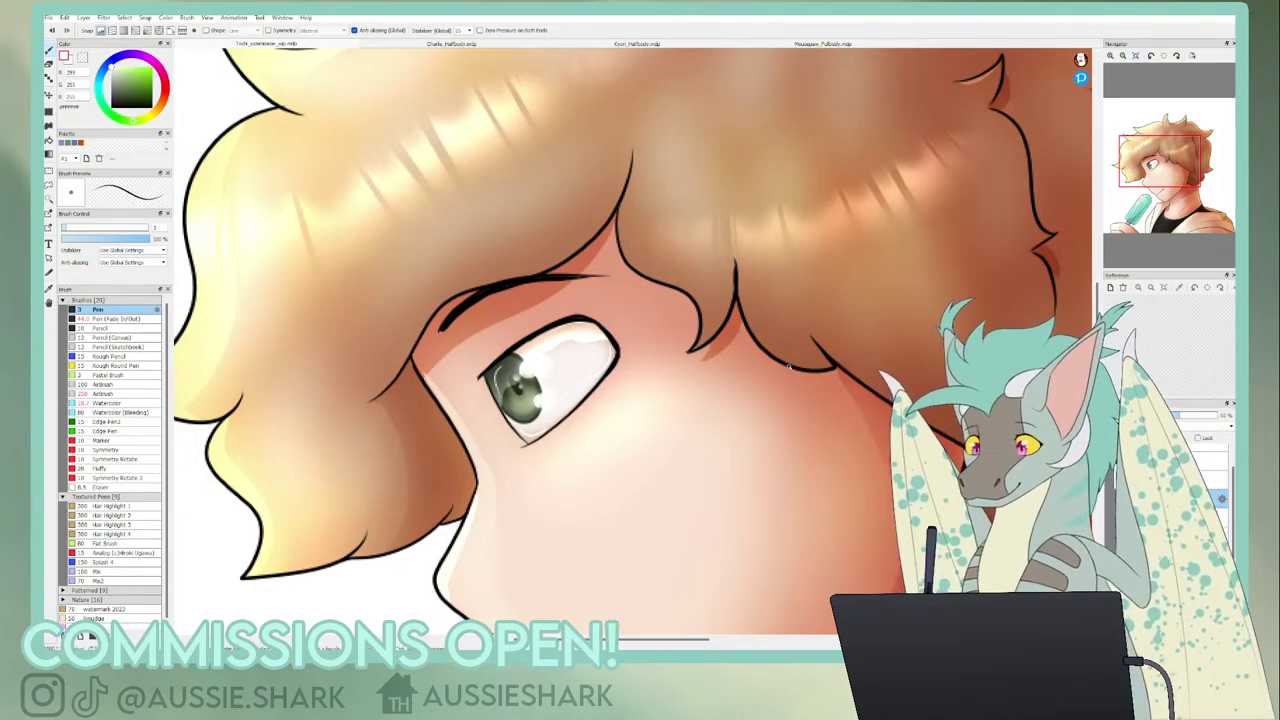
- Select the iris area and nudge the thin white reflection slightly with the Move tool
left_click(48, 172)
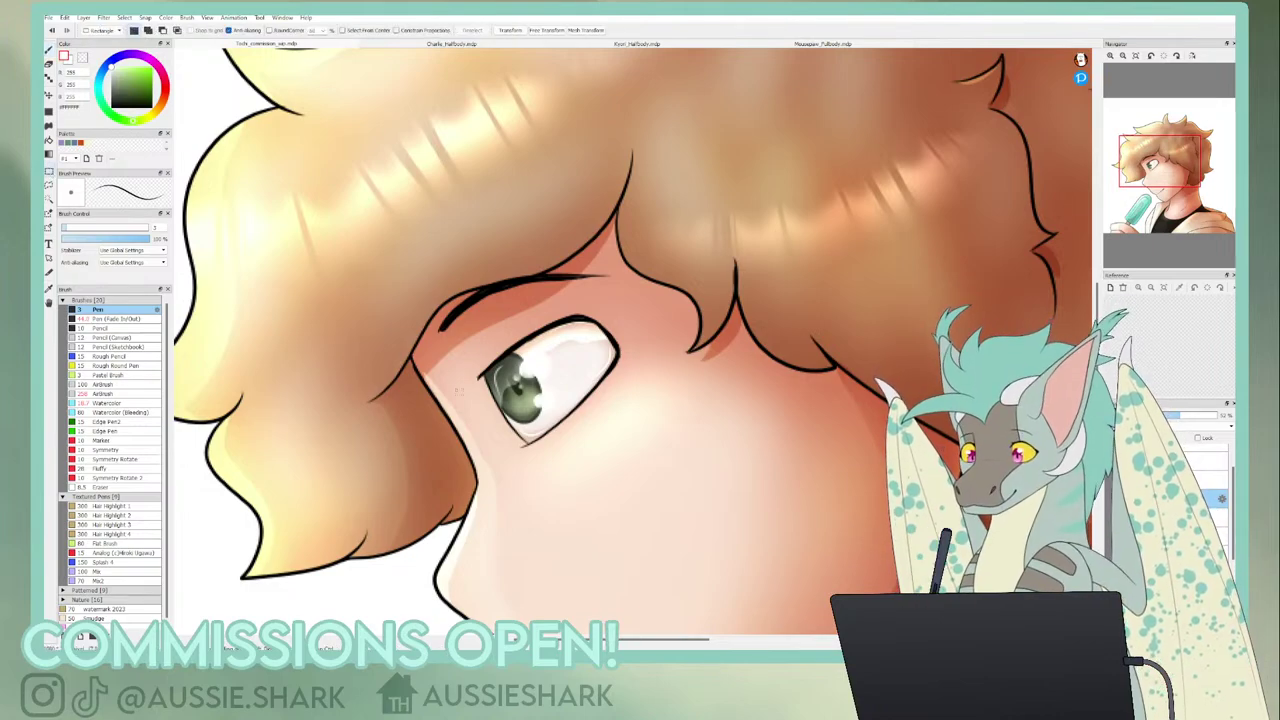
left_click_drag(440, 357, 574, 471)
key("v")
key("ctrl+d")
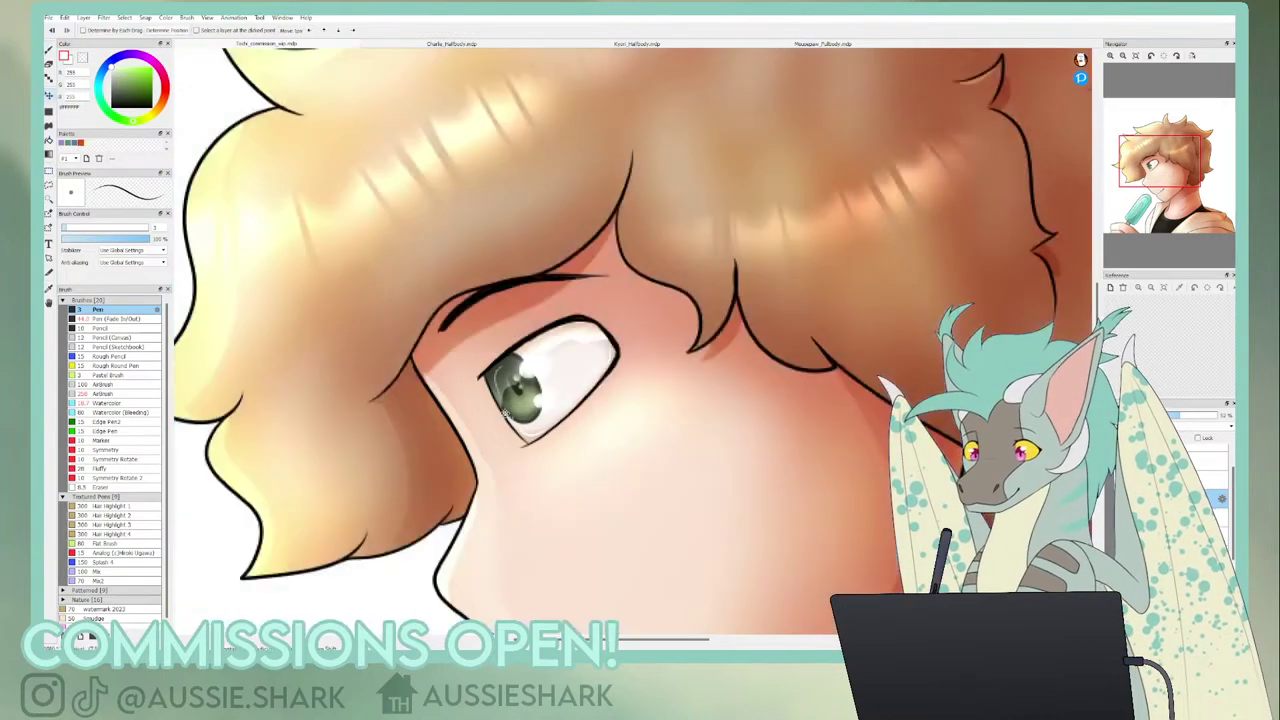
left_click_drag(503, 414, 504, 417)
key("ctrl+d")
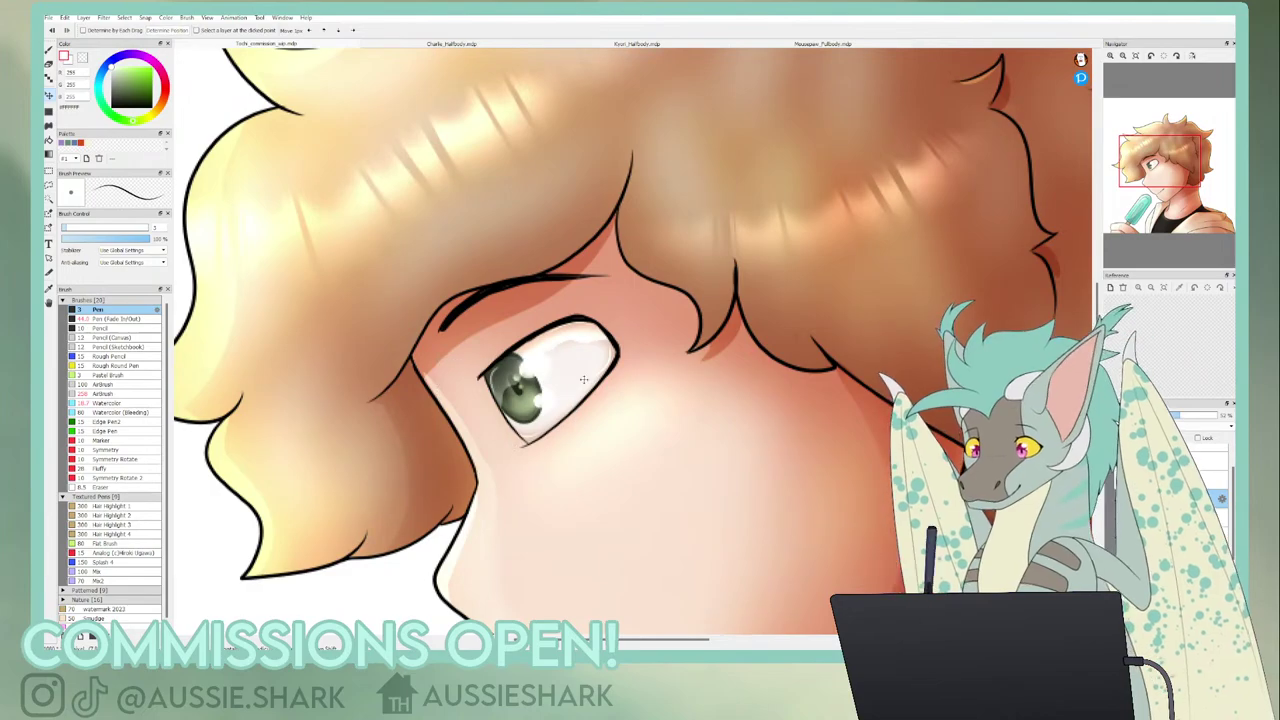
left_click(1135, 57)
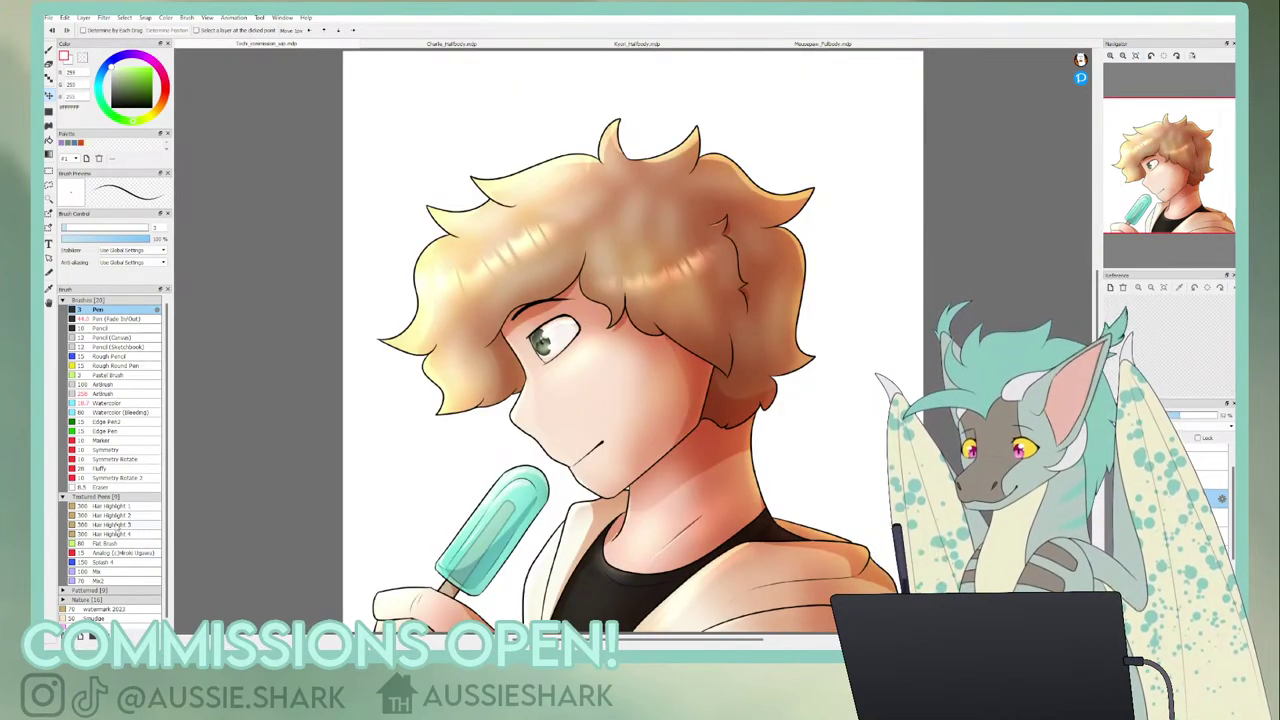
- Pick the Blur brush at size 17 and reduce the iris reflection layer's opacity further
left_click(104, 627)
left_click_drag(102, 228, 90, 228)
left_click(48, 50)
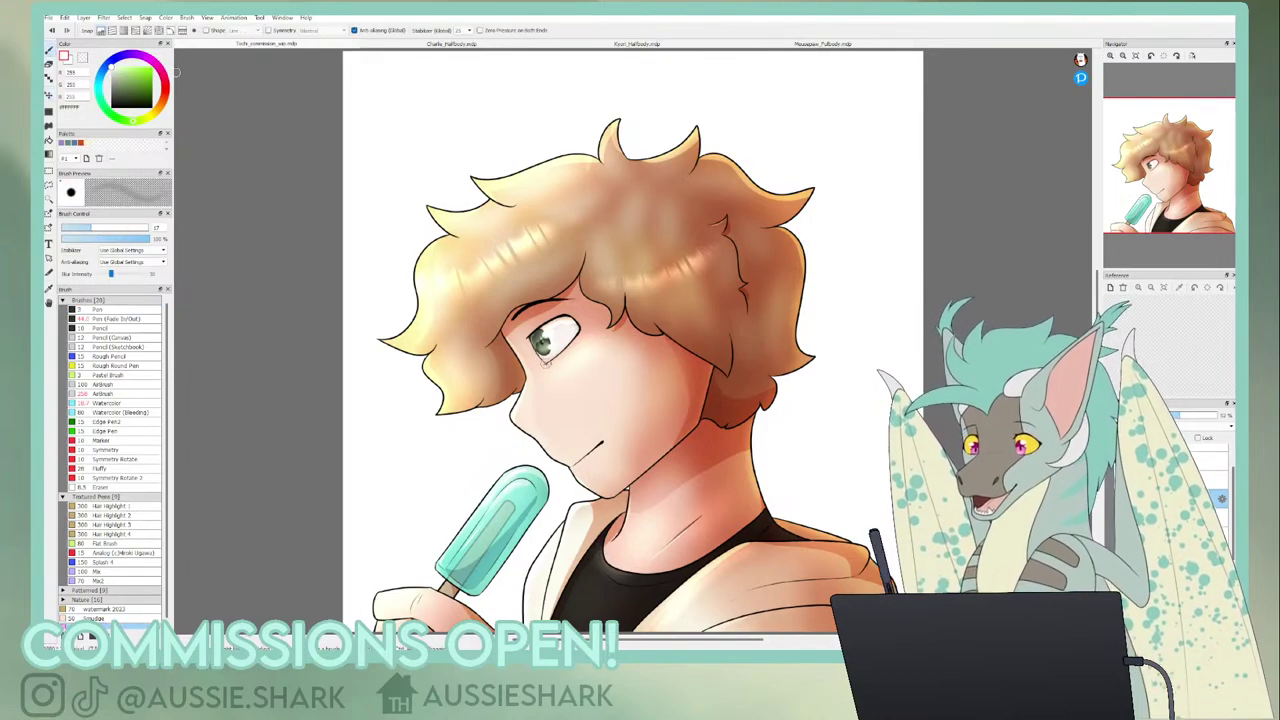
left_click(1110, 56)
left_click(1110, 56)
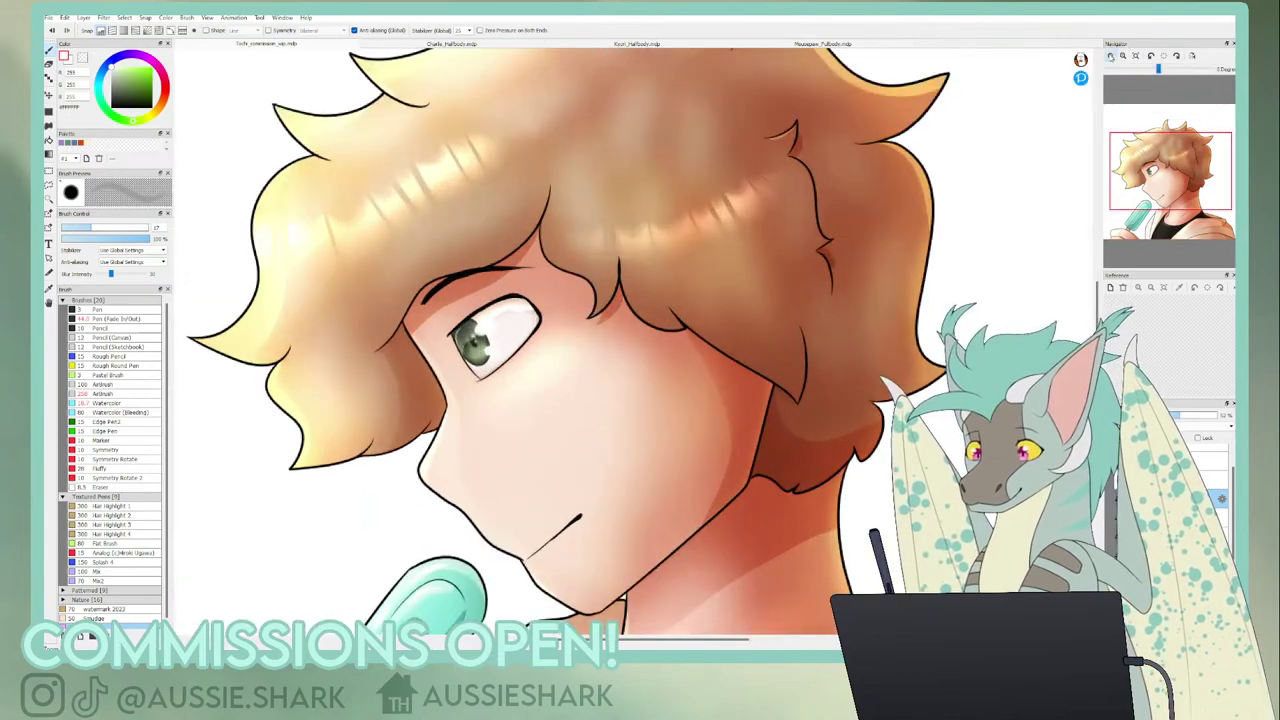
left_click(1110, 56)
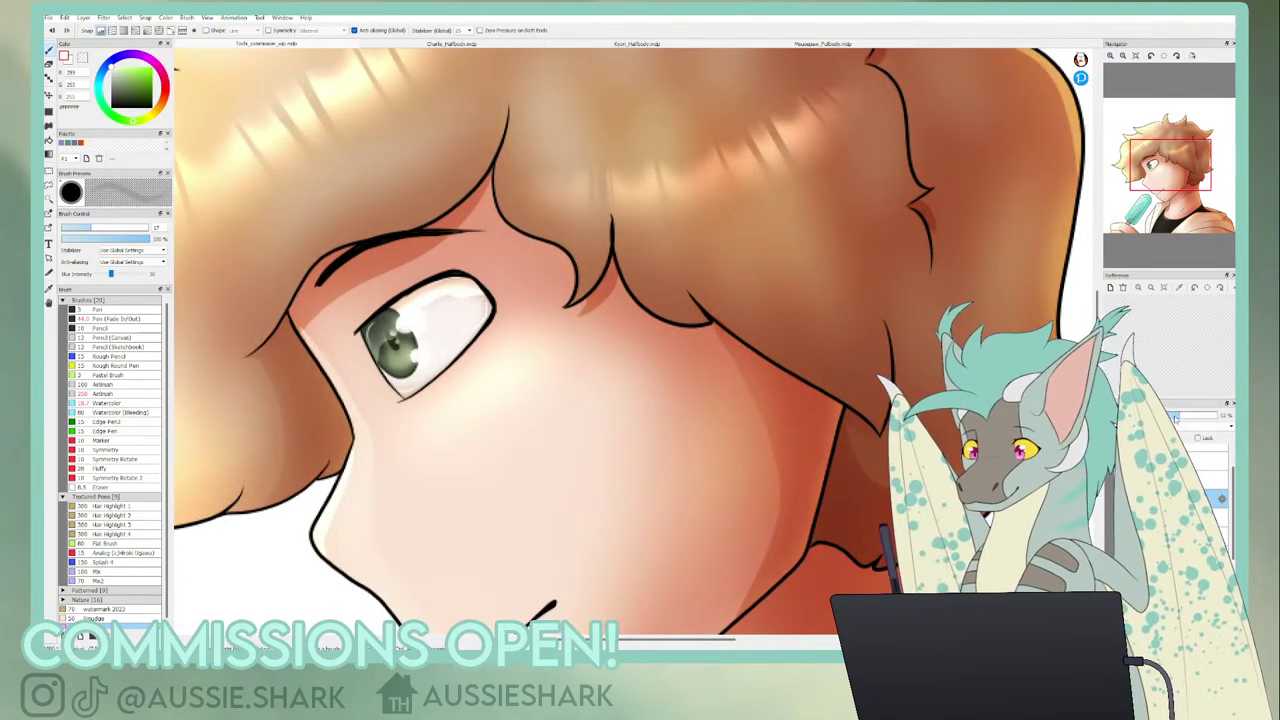
left_click_drag(1176, 418, 1164, 418)
left_click(1136, 56)
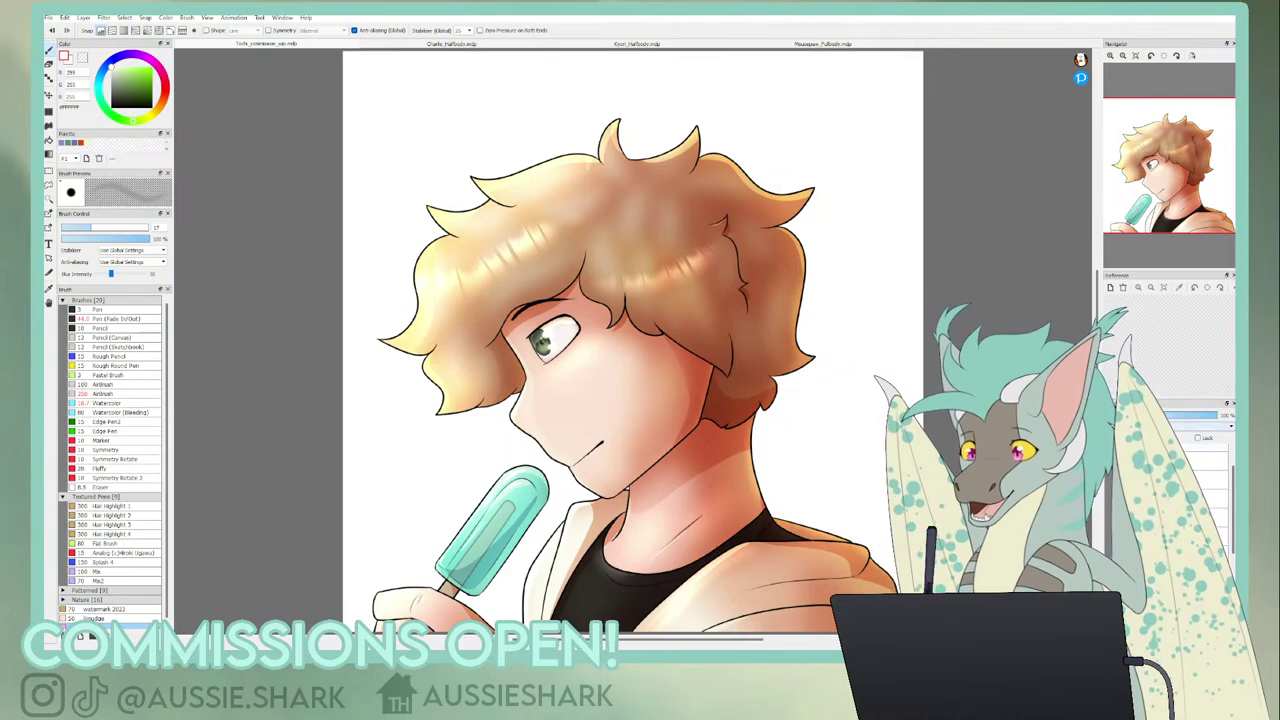
- Airbrush orange-red shading across the upper part of the eye white at brush size 50
left_click(1110, 56)
left_click(1110, 56)
left_click(1110, 56)
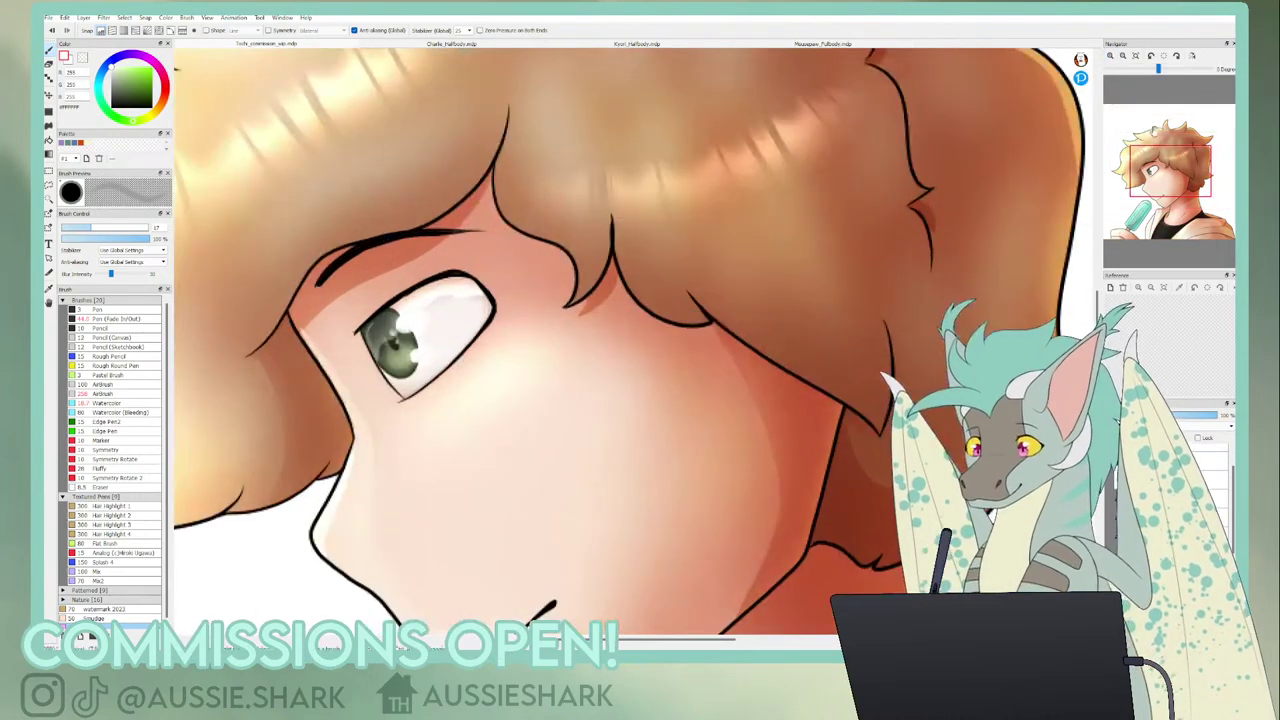
left_click_drag(1152, 157, 1142, 172)
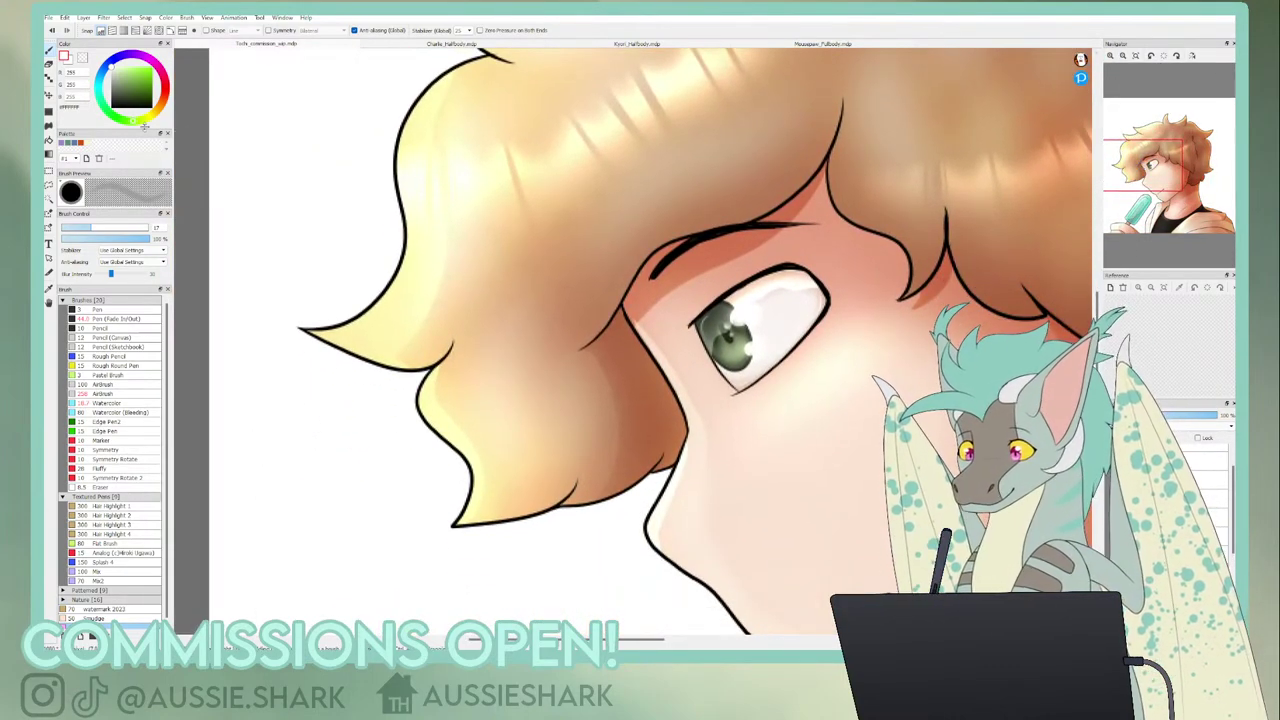
left_click(80, 143)
left_click(96, 310)
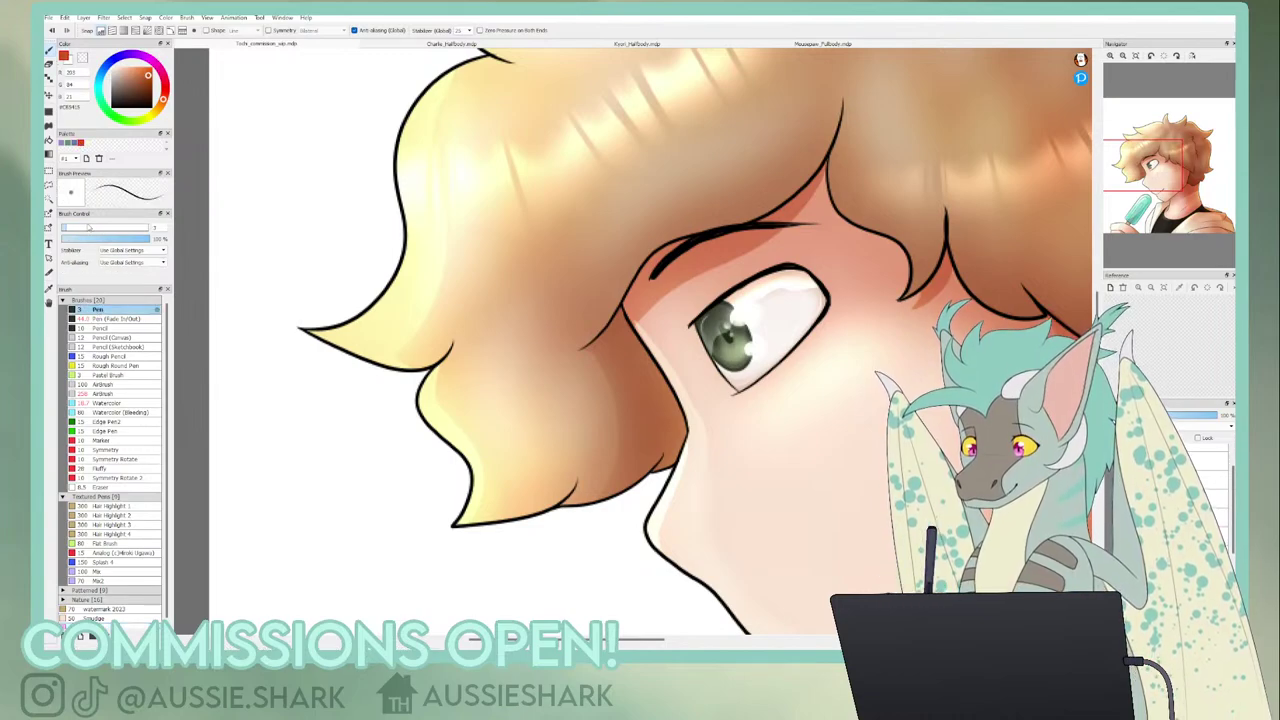
left_click(110, 394)
left_click(127, 227)
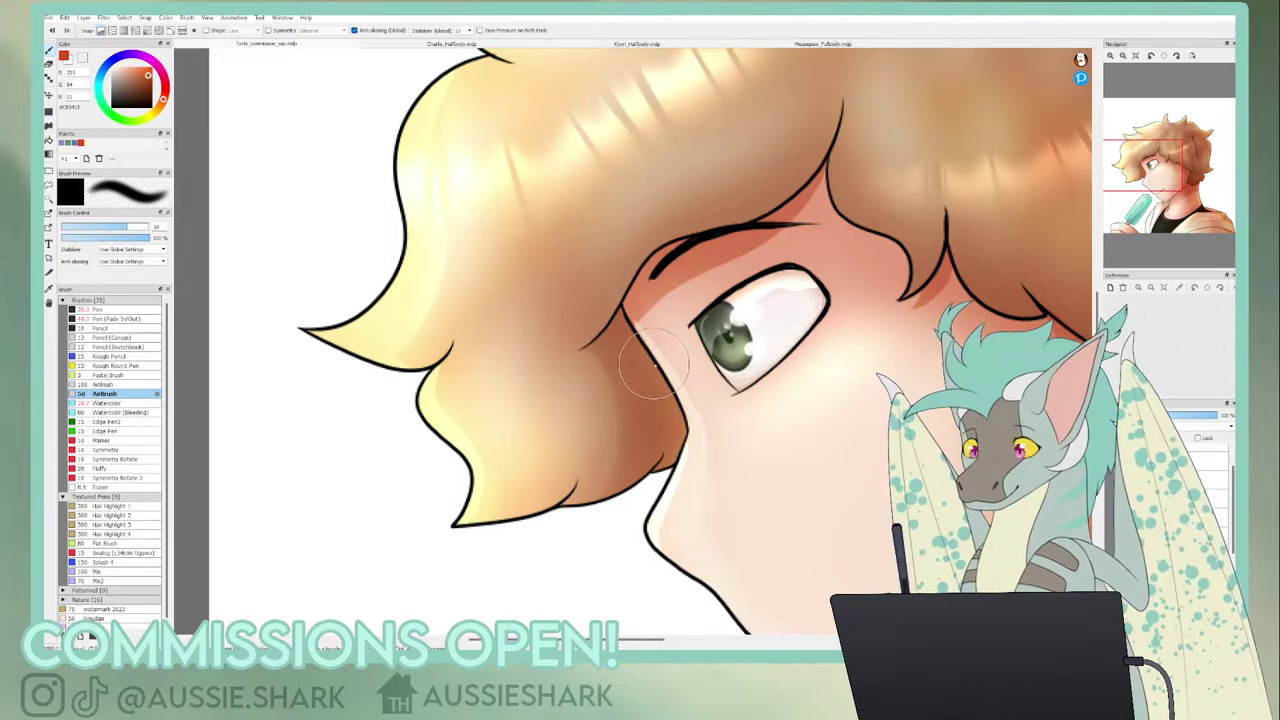
left_click_drag(728, 303, 824, 290)
- Clear the orange-red spill from the iris with the transparent colour and lower the eye shading layer's opacity
left_click(82, 57)
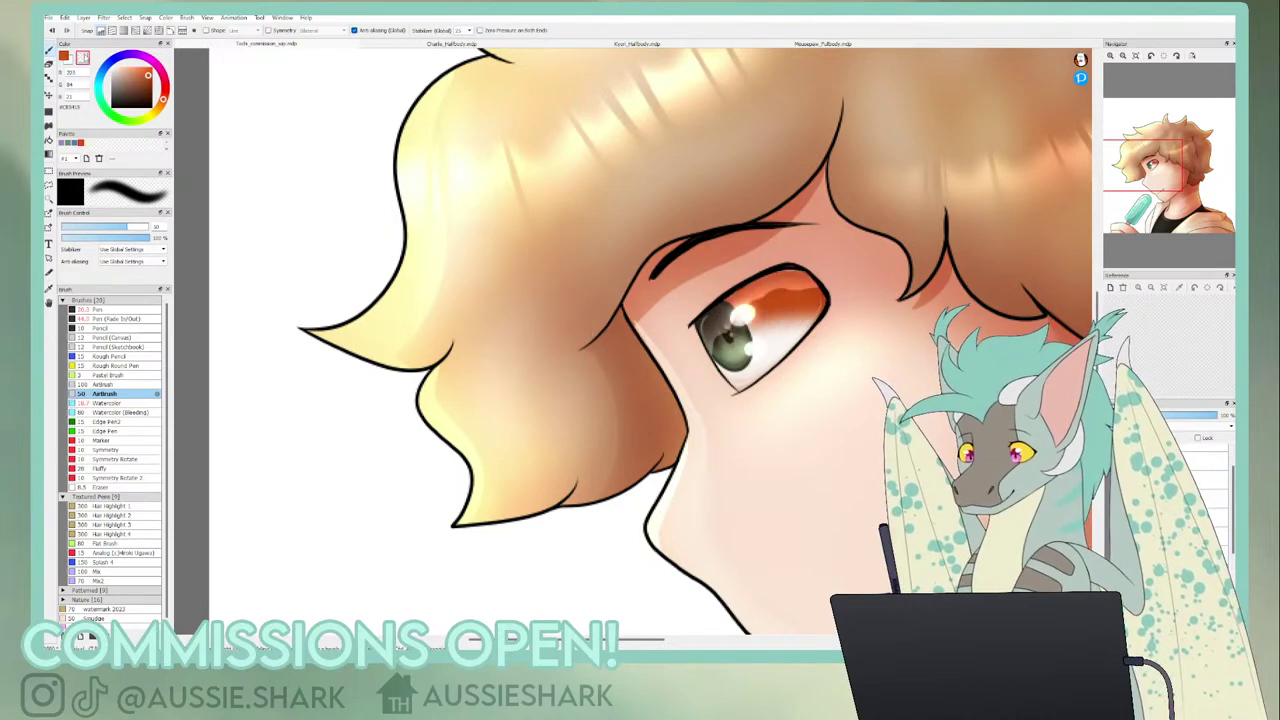
left_click_drag(705, 348, 720, 343)
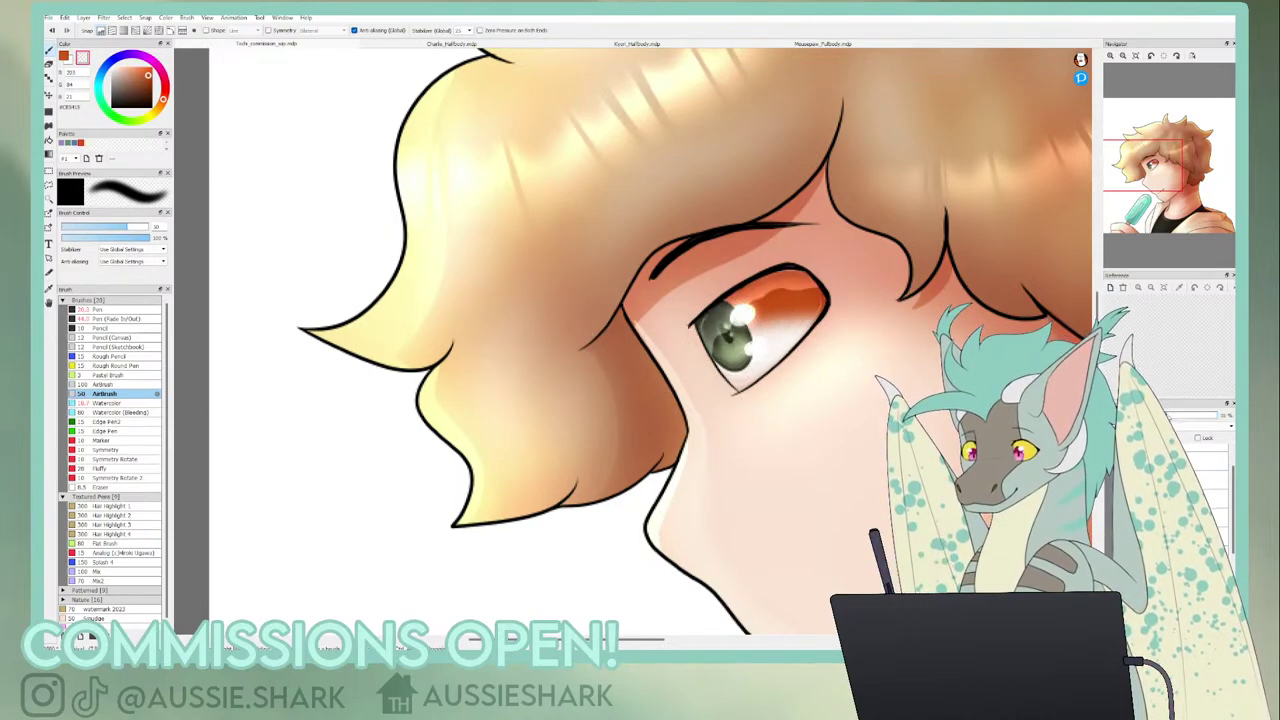
left_click(1156, 415)
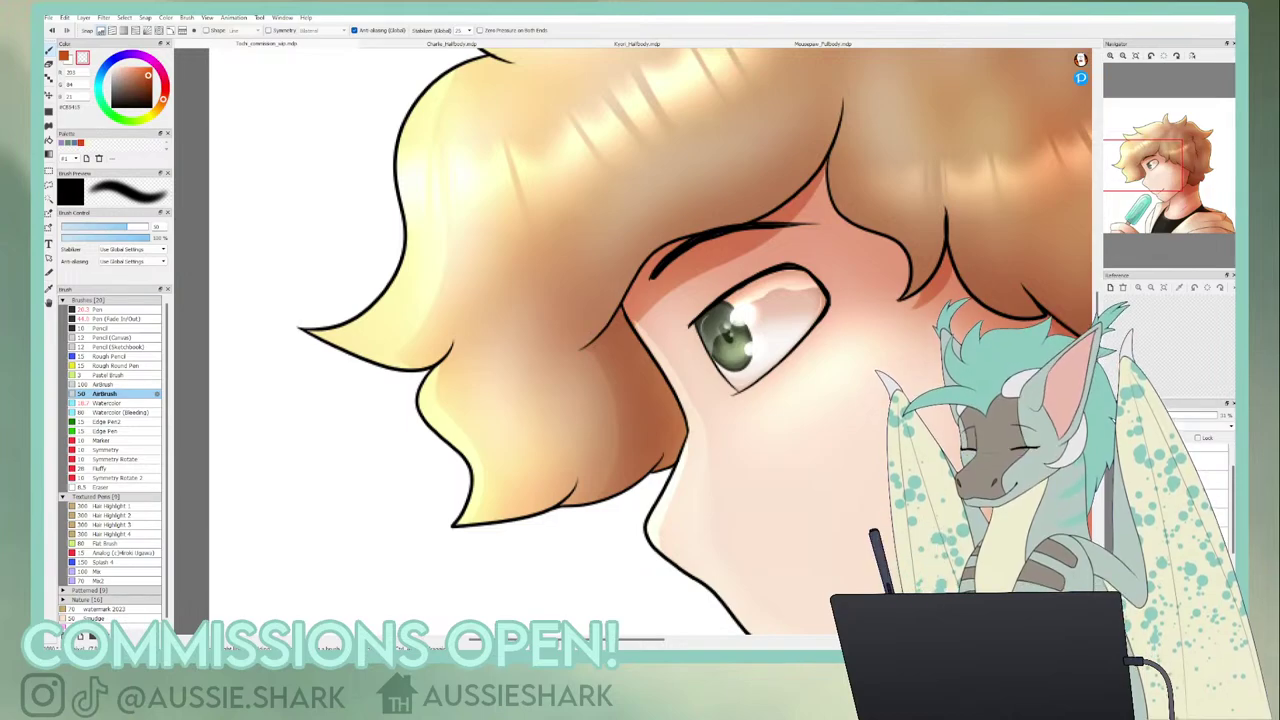
key("ctrl+0")
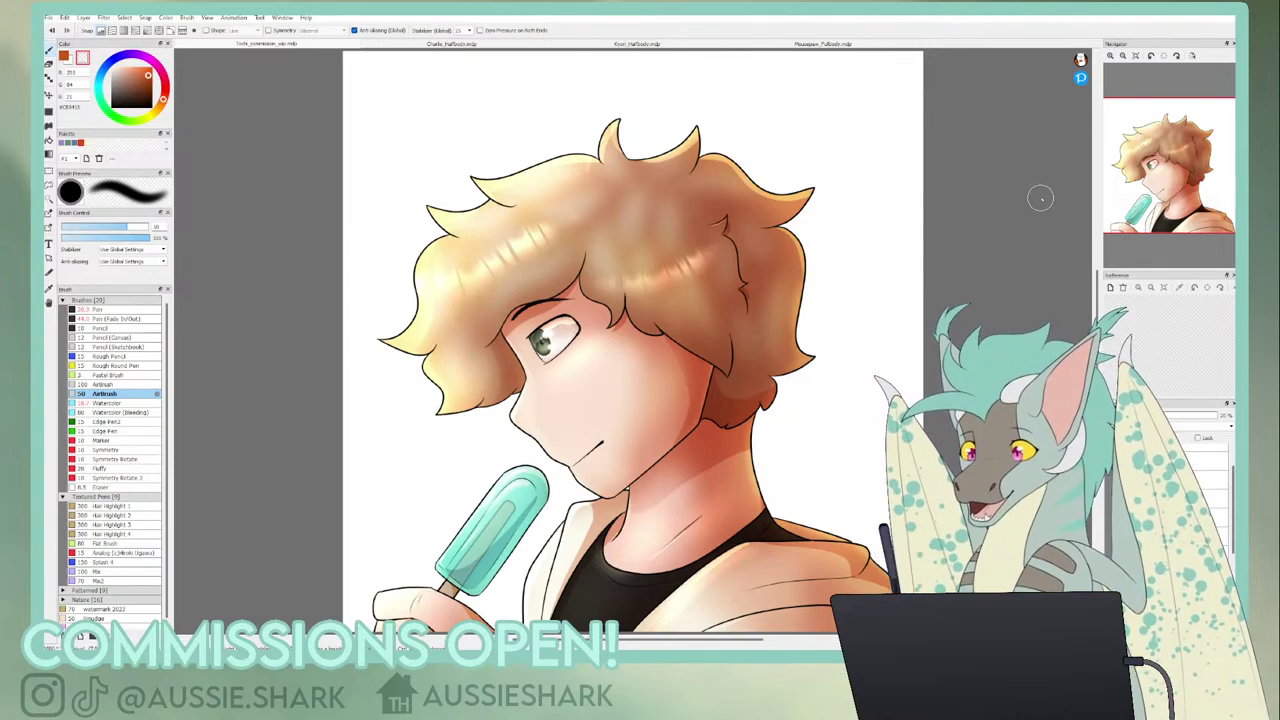
mouse_move(1110, 178)
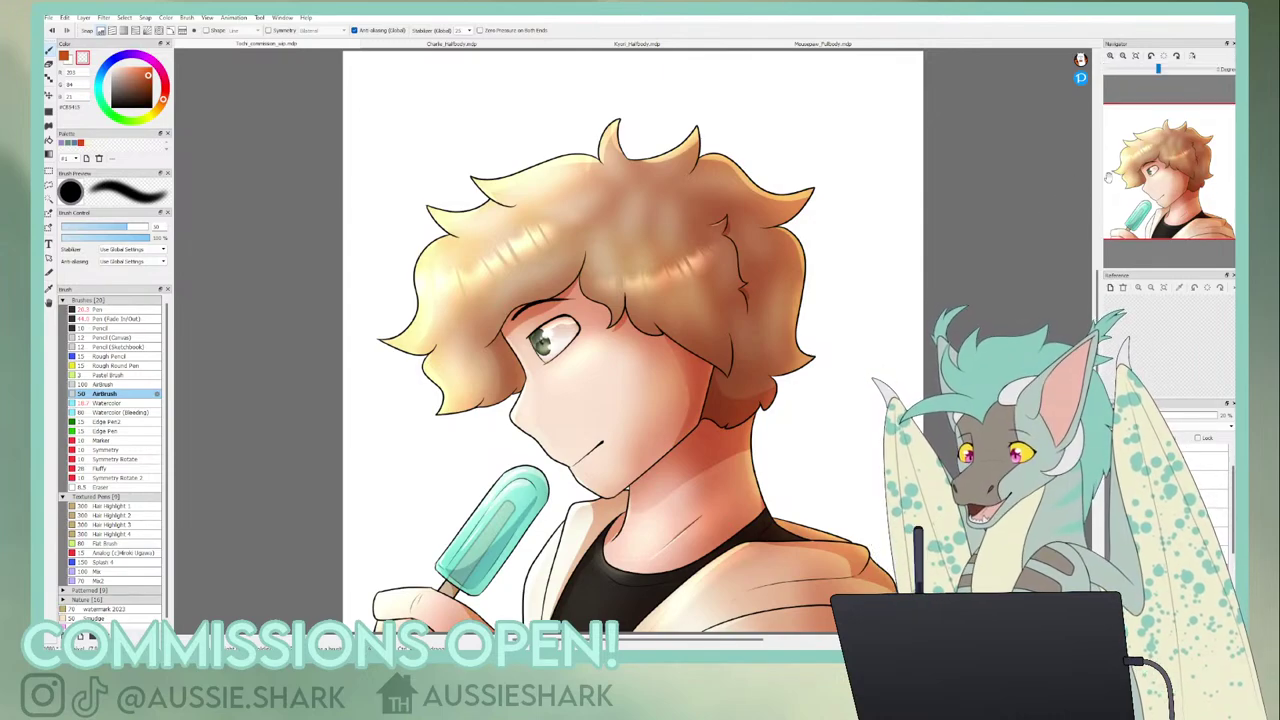
left_click(1111, 58)
left_click(1137, 57)
key("h")
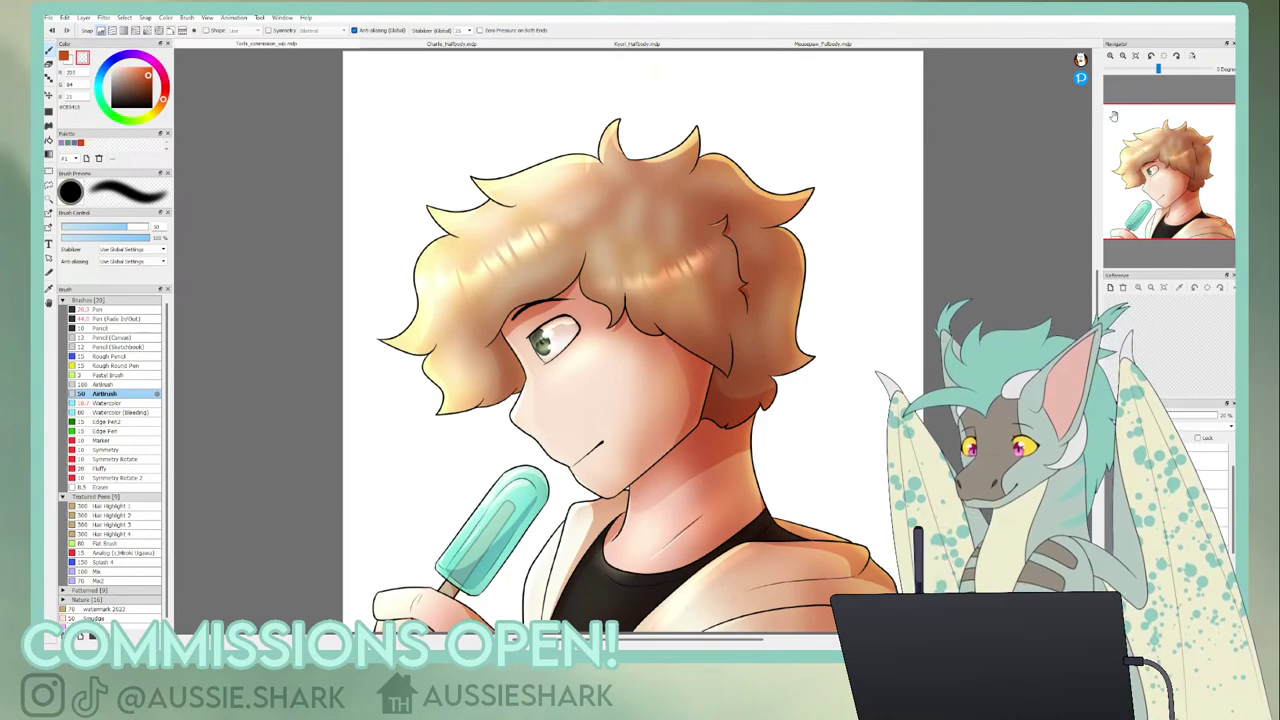
key("h")
key("h")
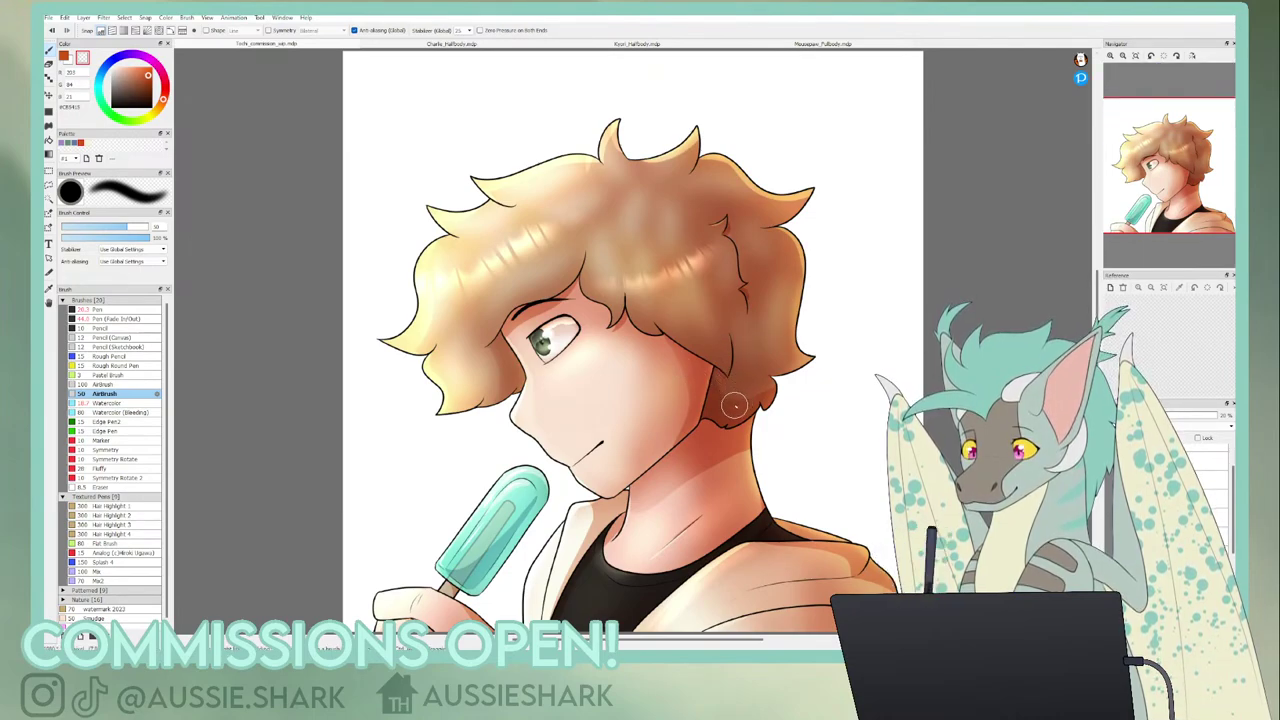
key("h")
key("h")
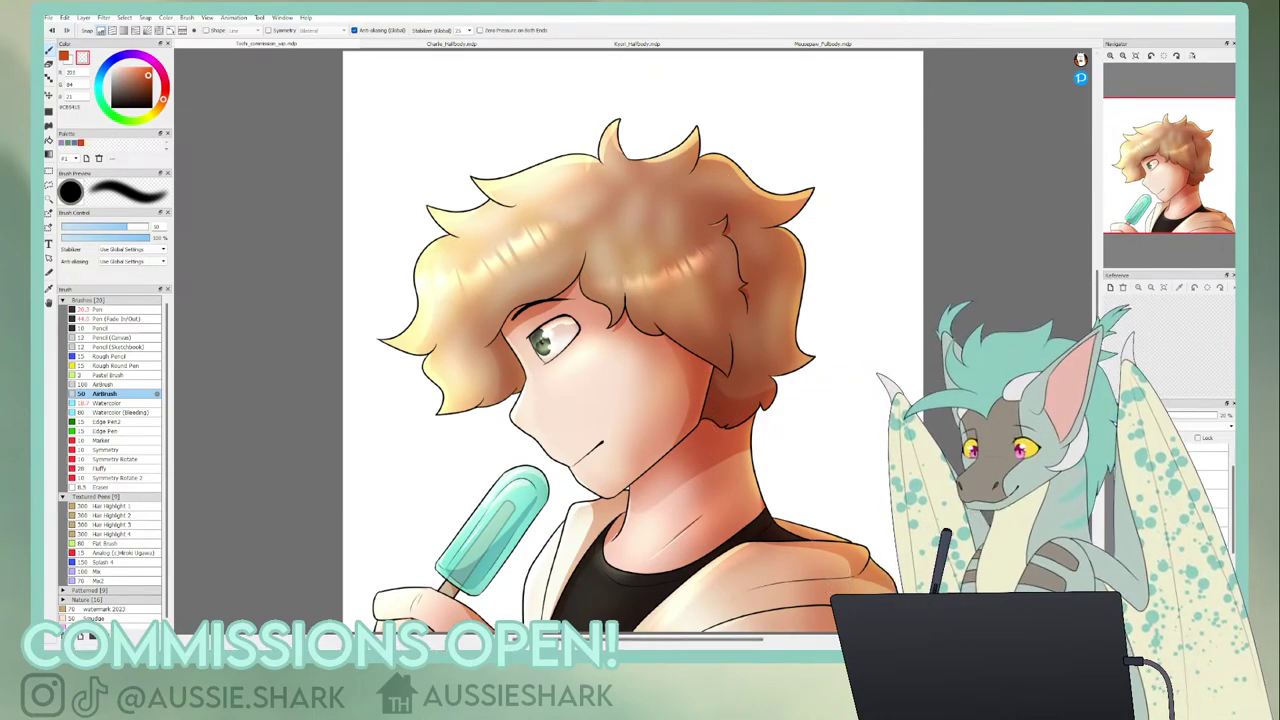
key("h")
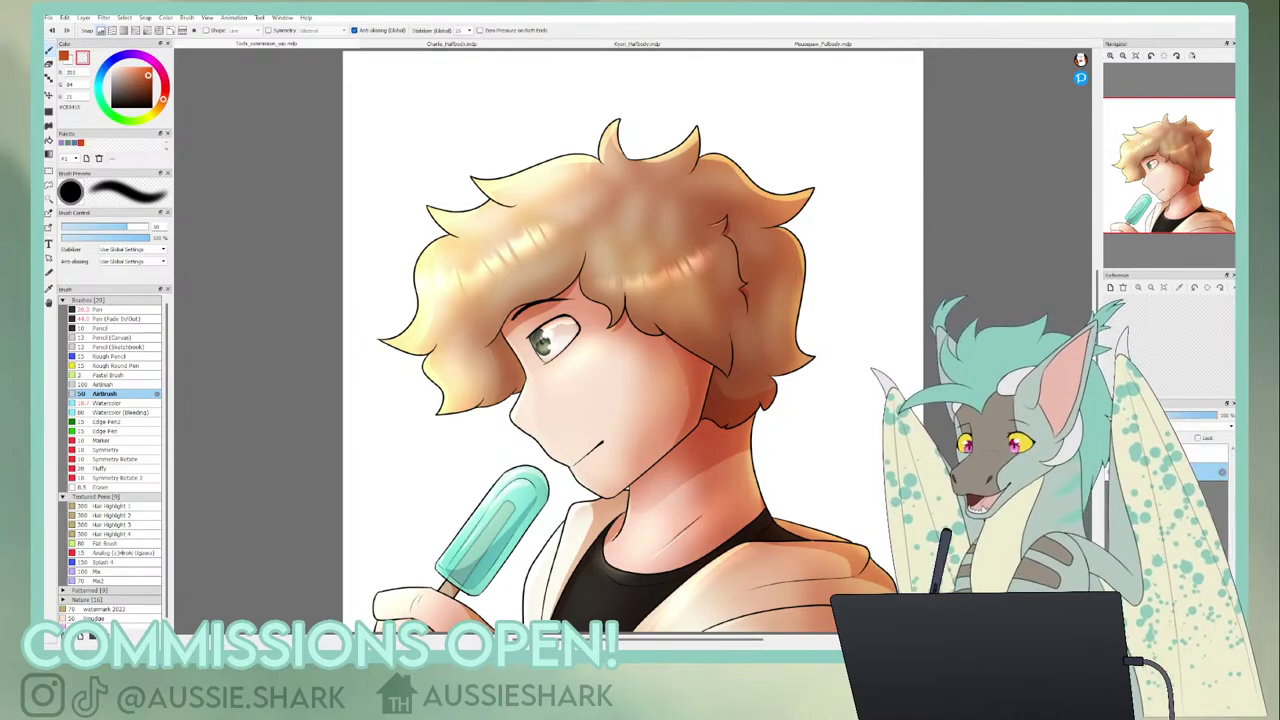
key("h")
key("h")
key("h")
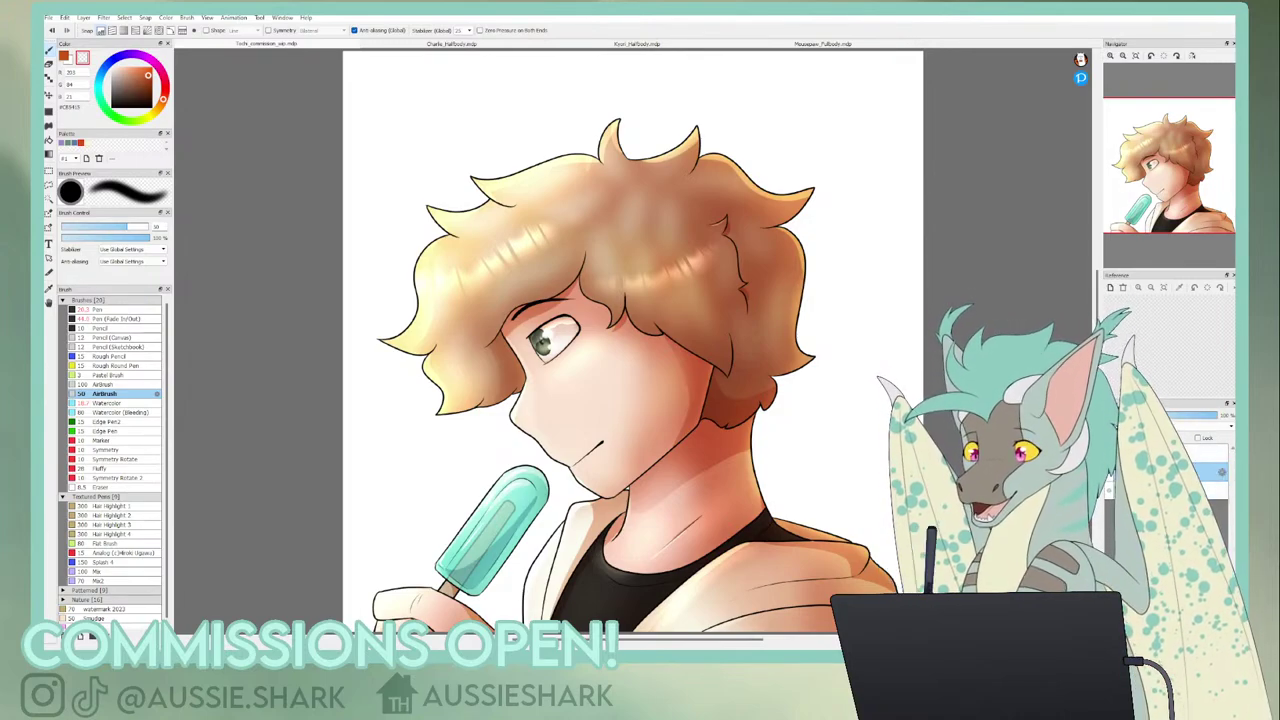
key("h")
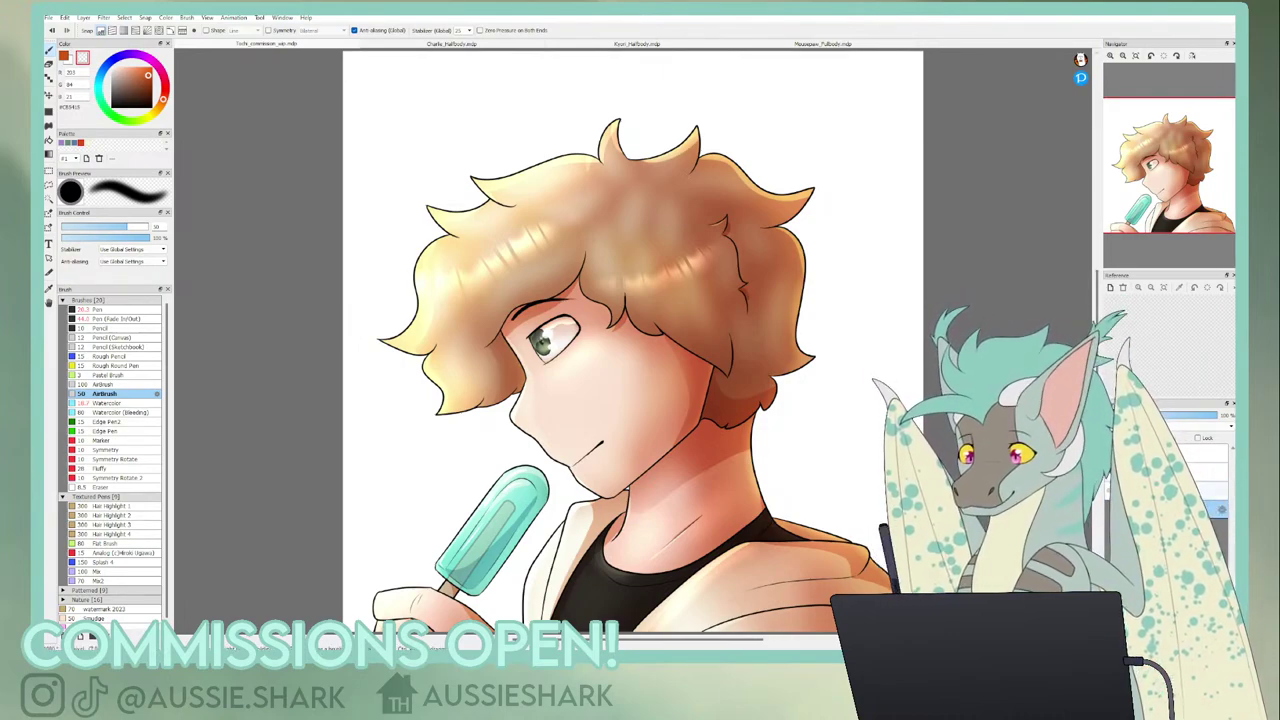
- Set a cream-yellow foreground colour and an orange background colour for the backdrop gradient
left_click(1123, 56)
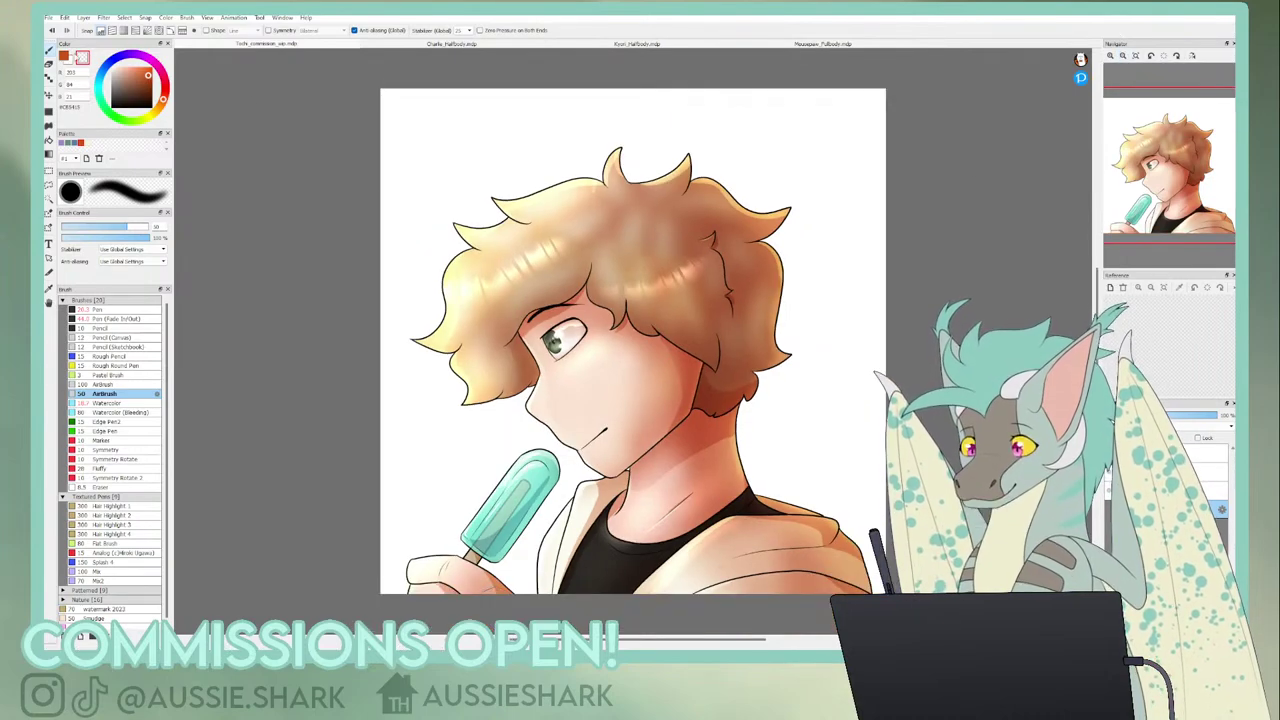
left_click(65, 57)
left_click(162, 102)
left_click_drag(146, 76, 135, 62)
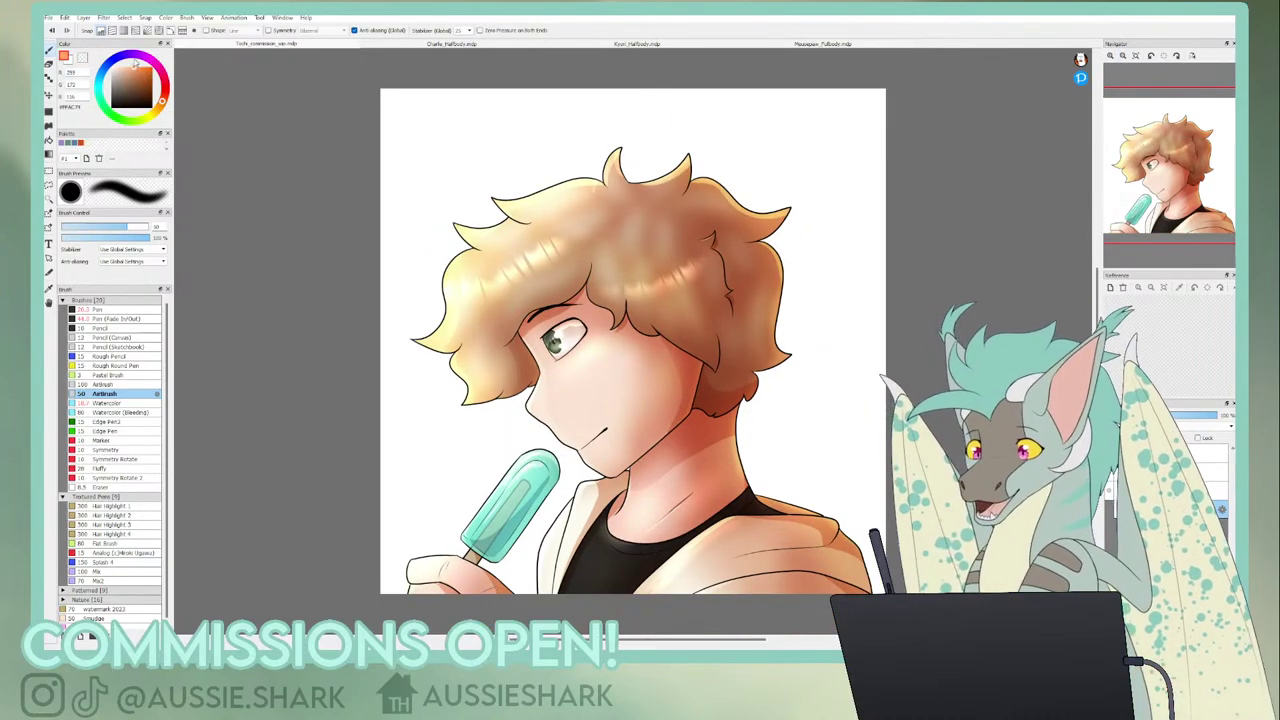
left_click(49, 111)
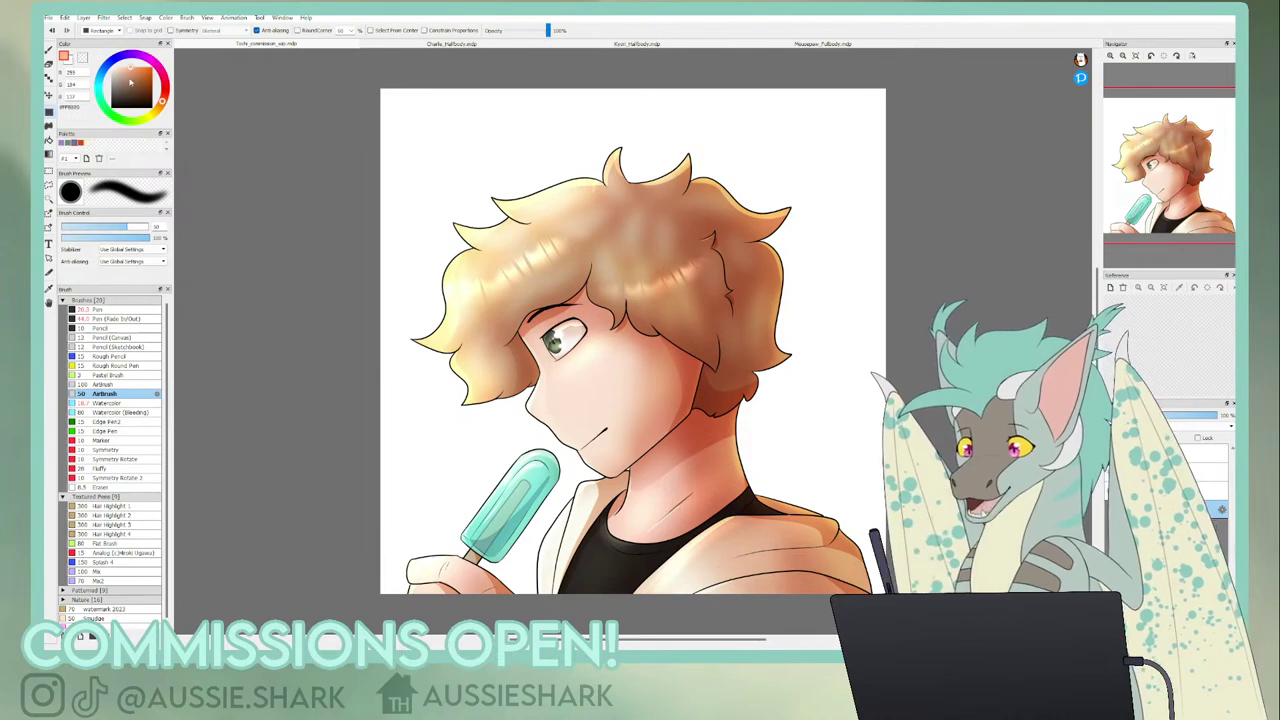
left_click(157, 109)
left_click_drag(126, 68, 136, 67)
left_click(61, 70)
left_click(166, 101)
left_click(67, 62)
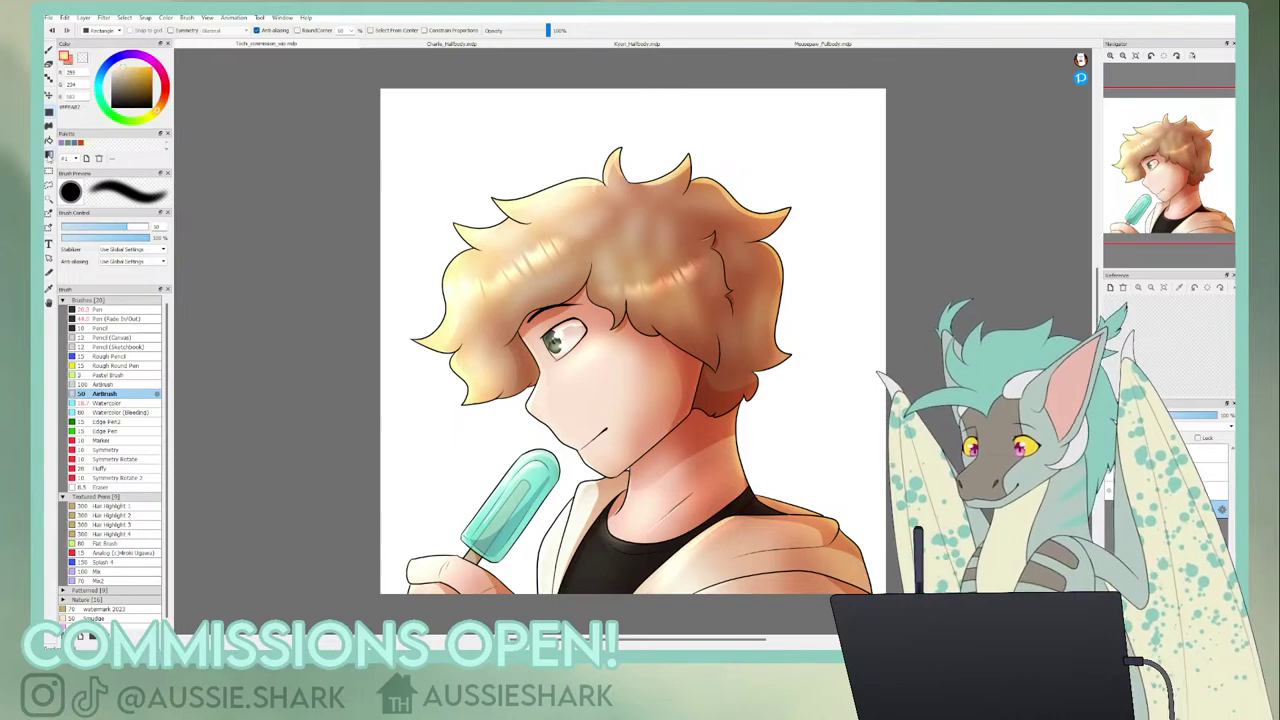
- Fill the backdrop with a radial foreground-to-background gradient running from the canvas's upper-left corner to its lower-right corner
left_click(50, 156)
left_click(199, 46)
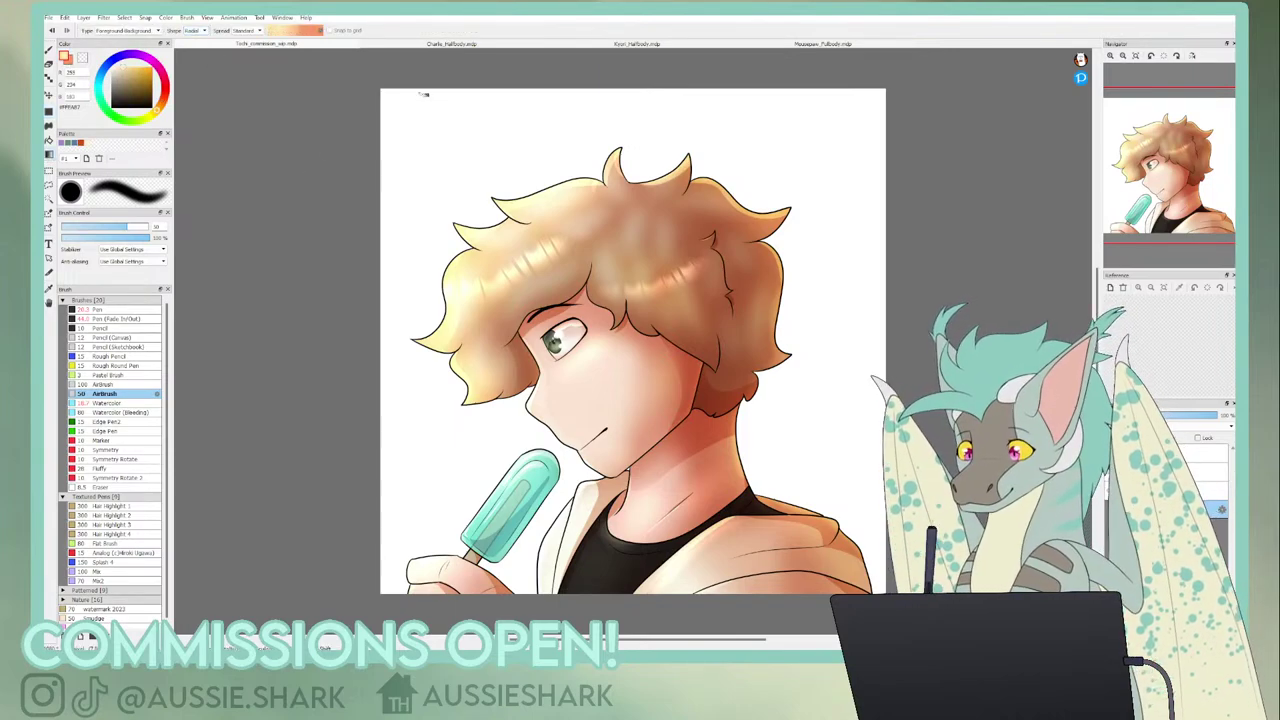
left_click_drag(351, 71, 875, 587)
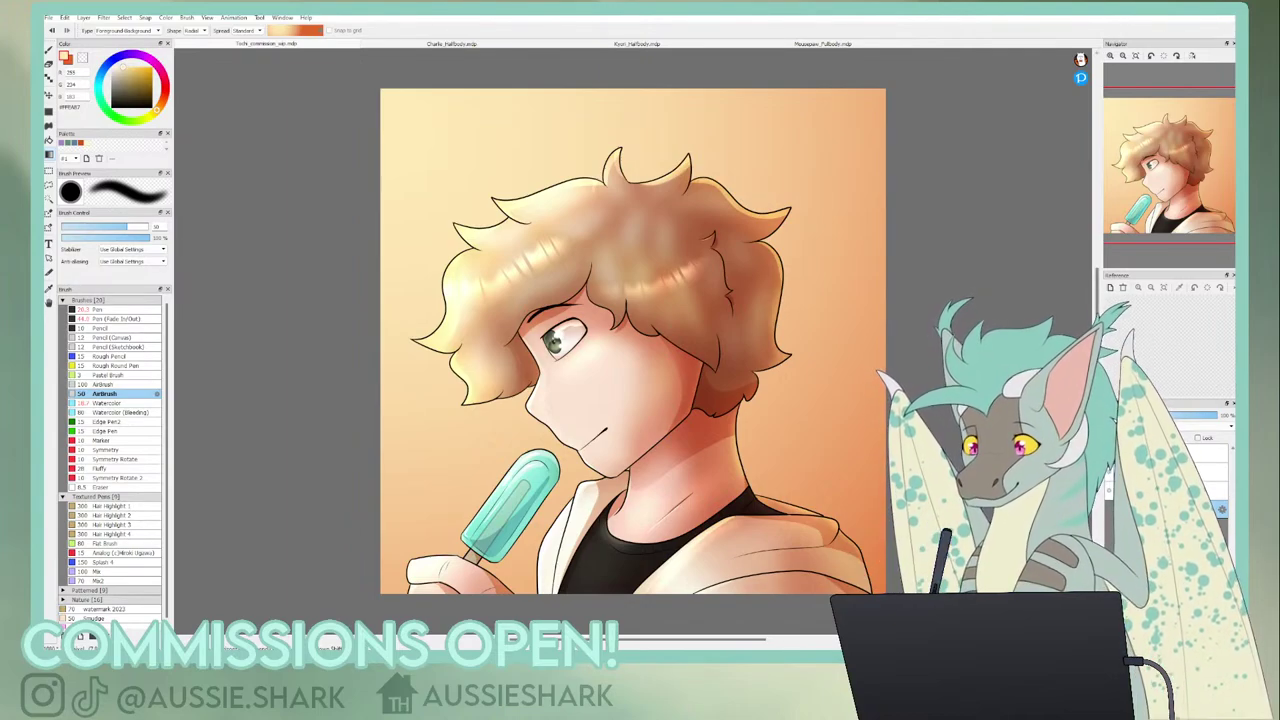
- Select the hair glow layer and lightly erase the glow near the upright tuft using the size 50 soft eraser
left_click(1109, 56)
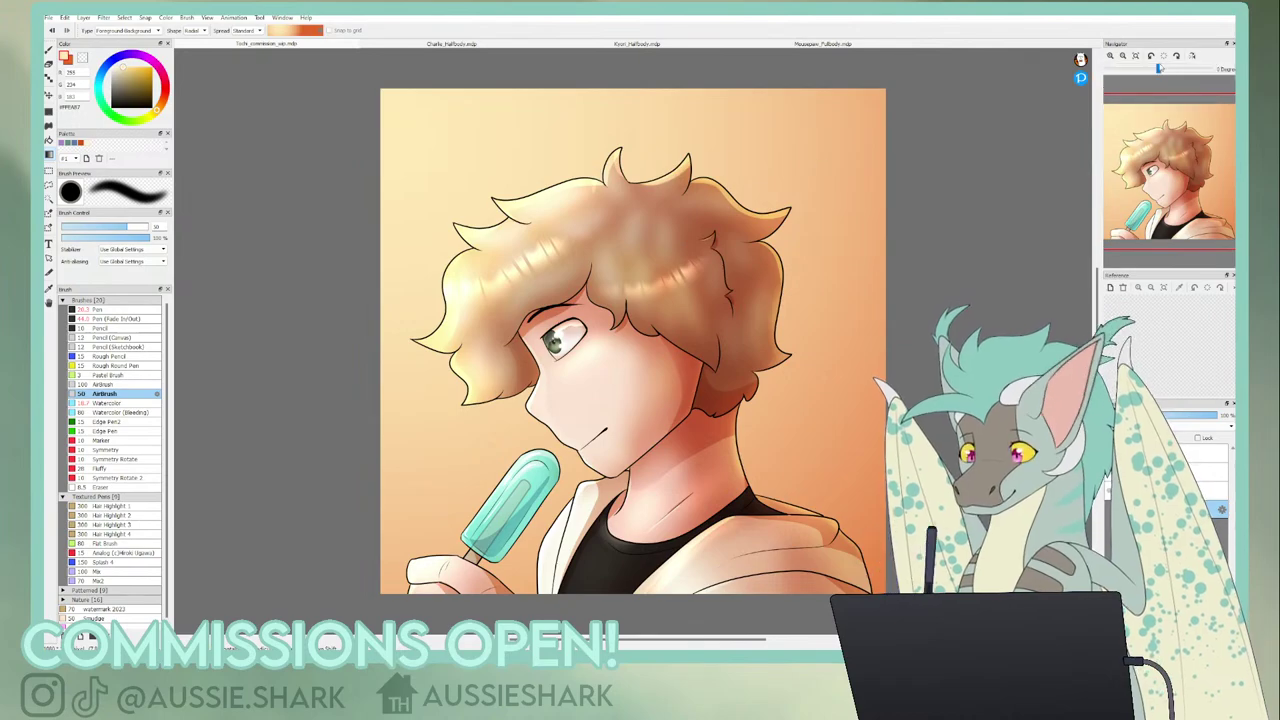
left_click(1109, 56)
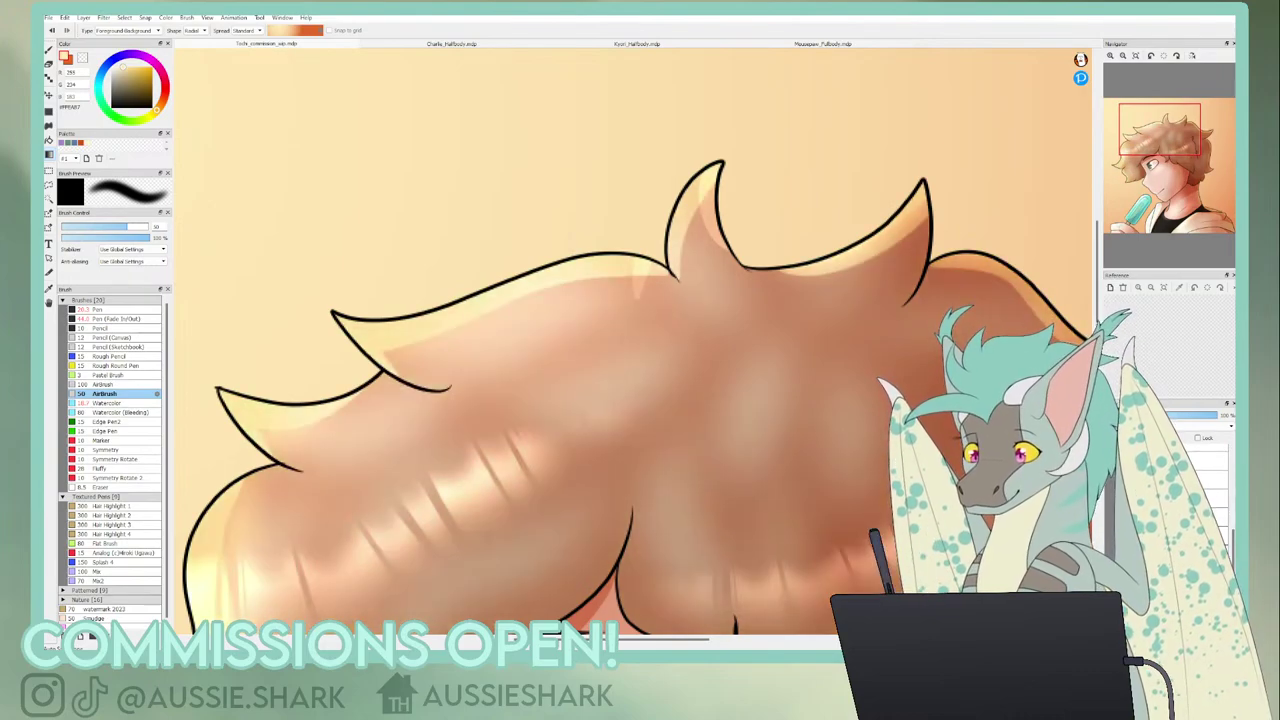
left_click(1111, 480)
left_click(1111, 480)
left_click(1170, 480)
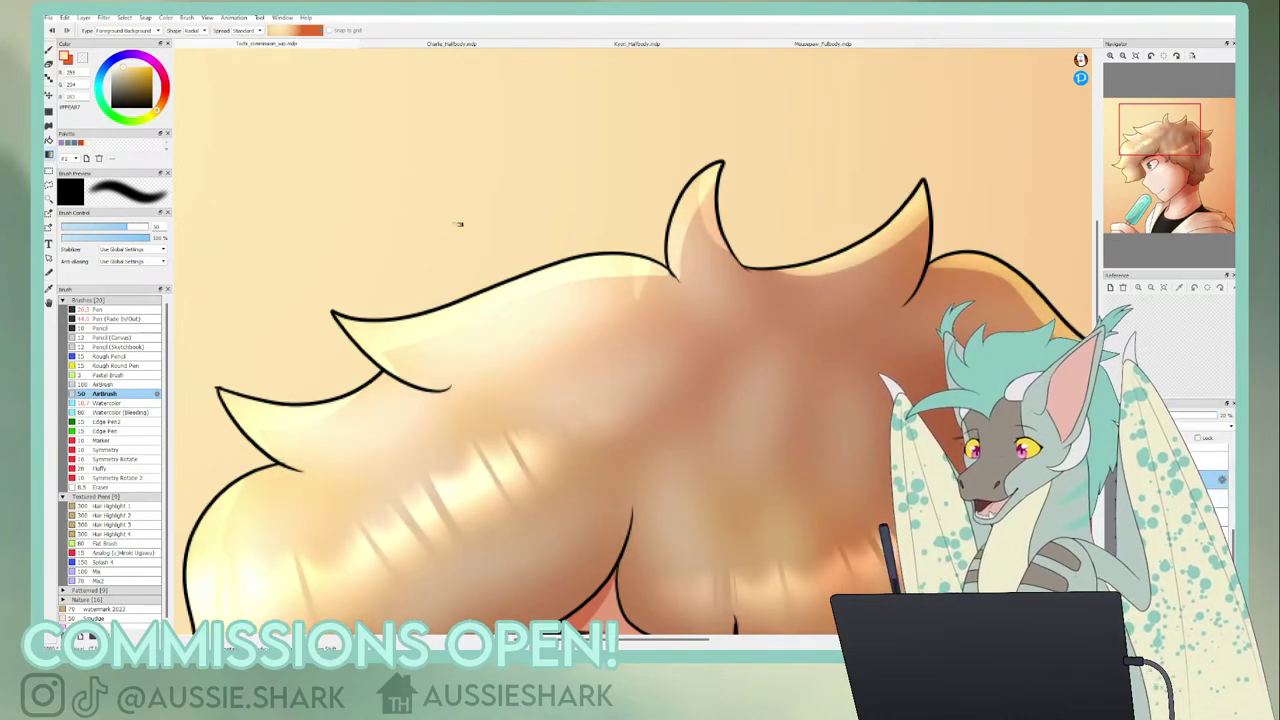
key("e")
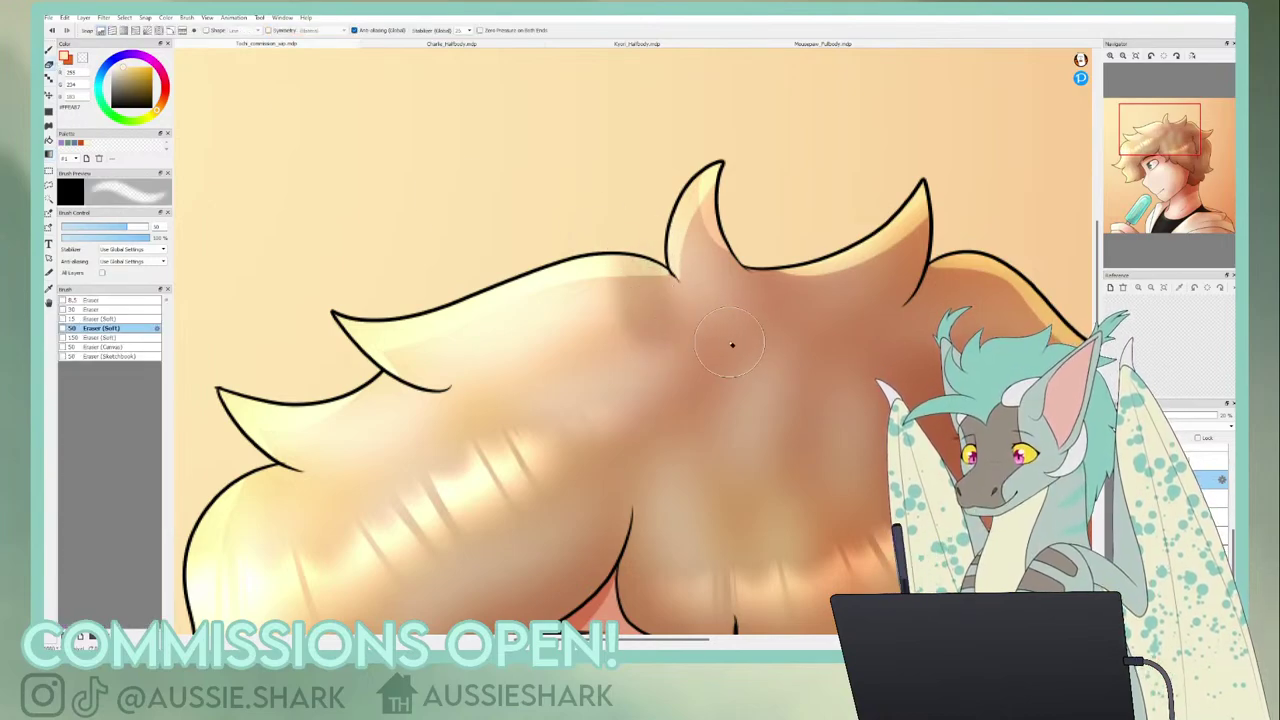
mouse_move(645, 316)
left_mouse_down()
mouse_move(649, 294)
mouse_move(649, 306)
left_mouse_up()
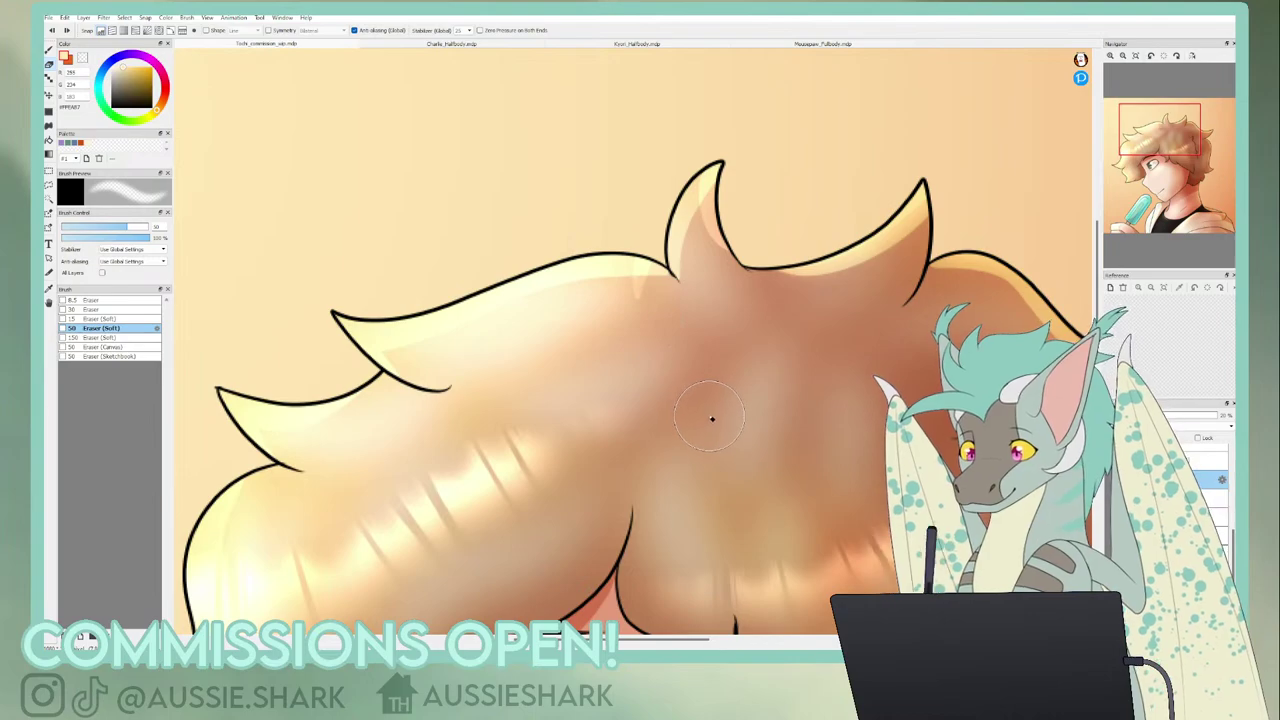
- Airbrush a soft light patch with an enlarged brush on the hair just in front of the upright tuft
key("b")
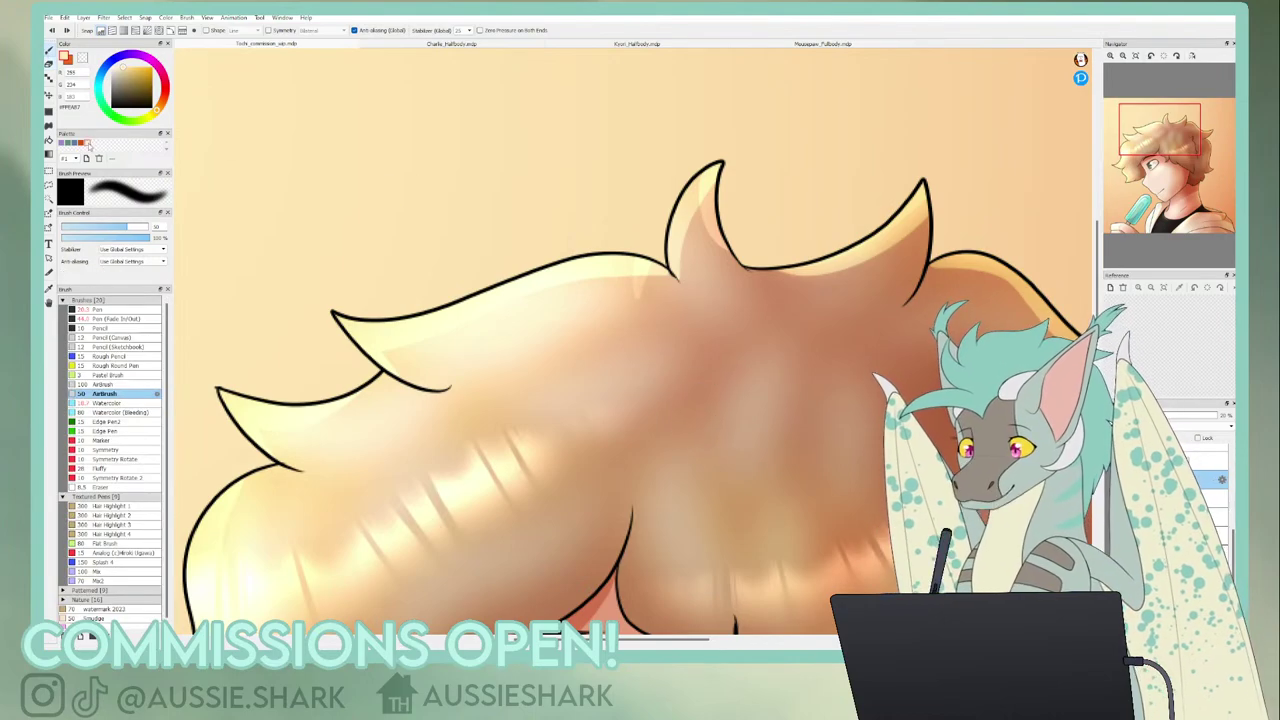
left_click_drag(131, 227, 141, 231)
left_click_drag(656, 261, 630, 288)
left_click(1136, 56)
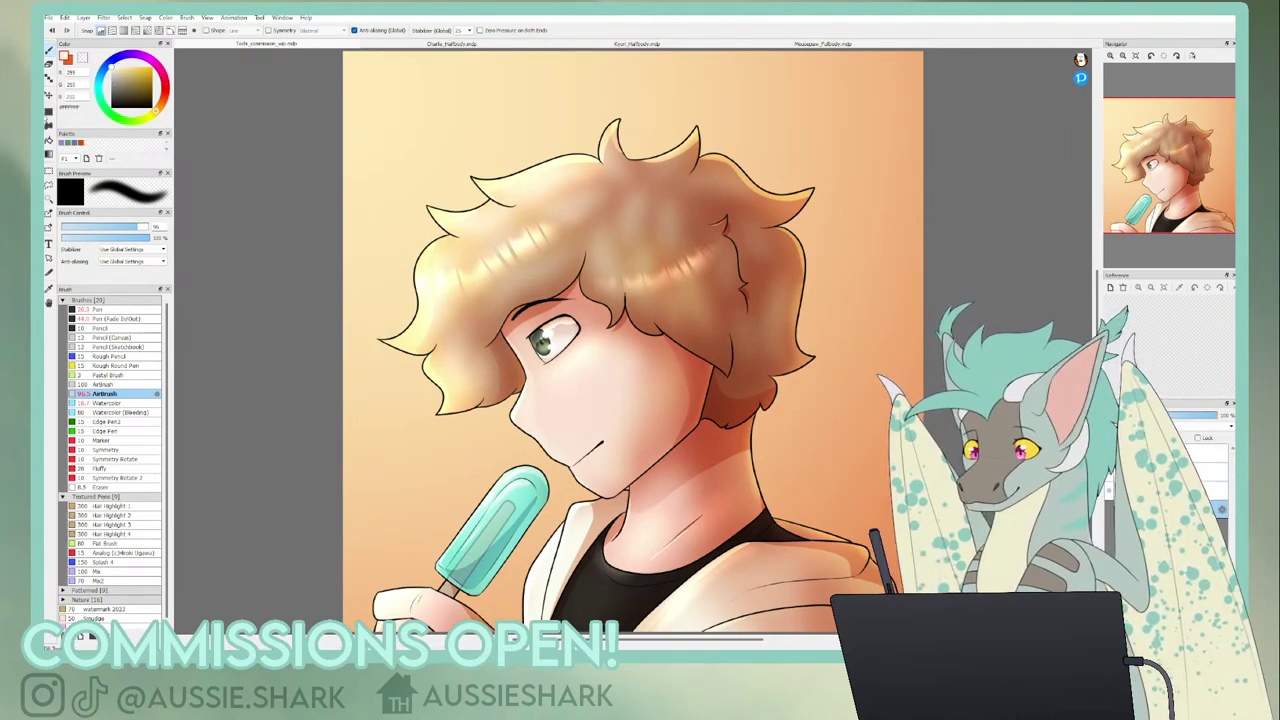
- Try to draw a large ellipse over the head using the shape tool
left_click(48, 130)
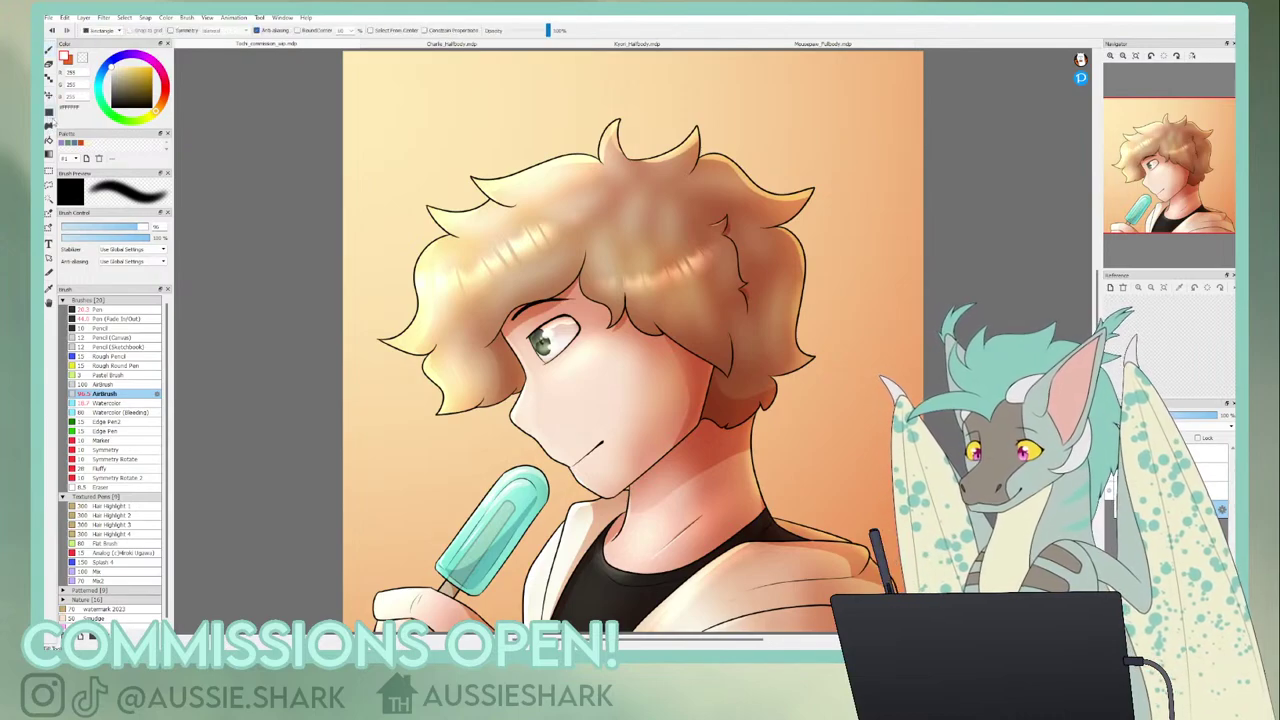
left_click(105, 50)
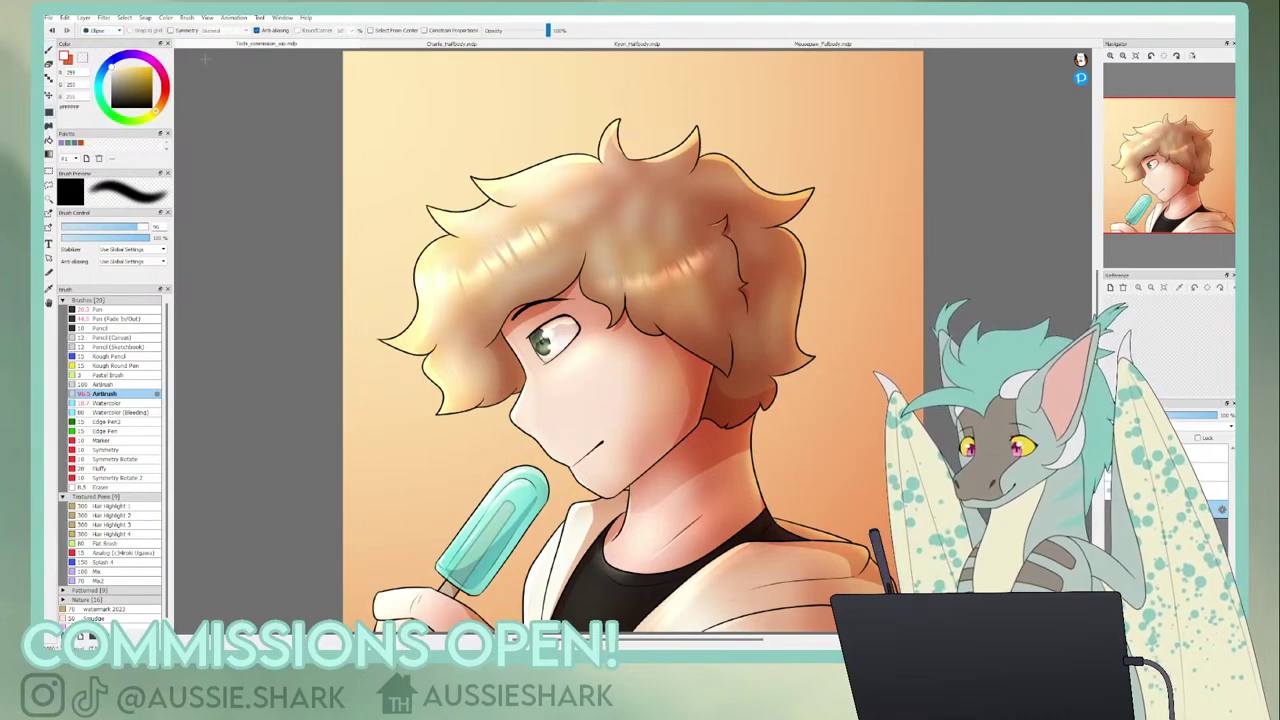
left_click_drag(379, 109, 696, 375)
key("ctrl+z")
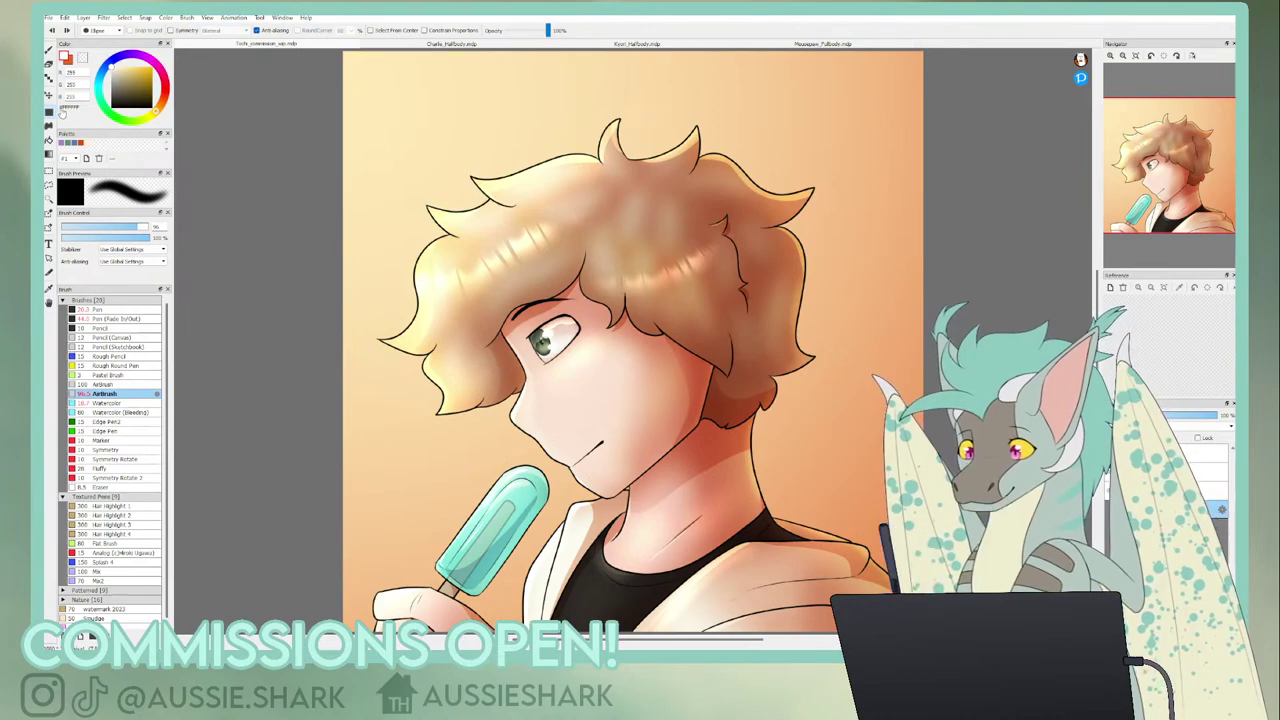
- Turn on ellipse shape drawing for the brush, choose the Pen and try out a ring over the front of the head
left_click(49, 50)
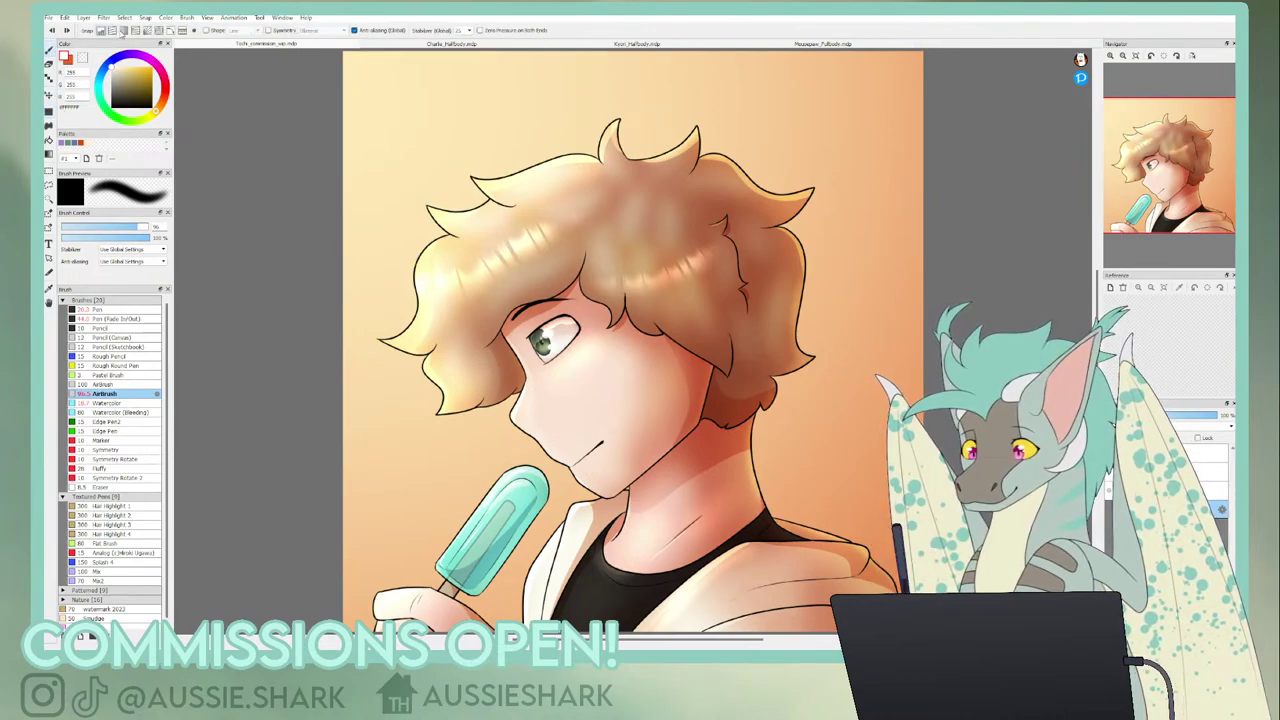
left_click(207, 31)
left_click(243, 31)
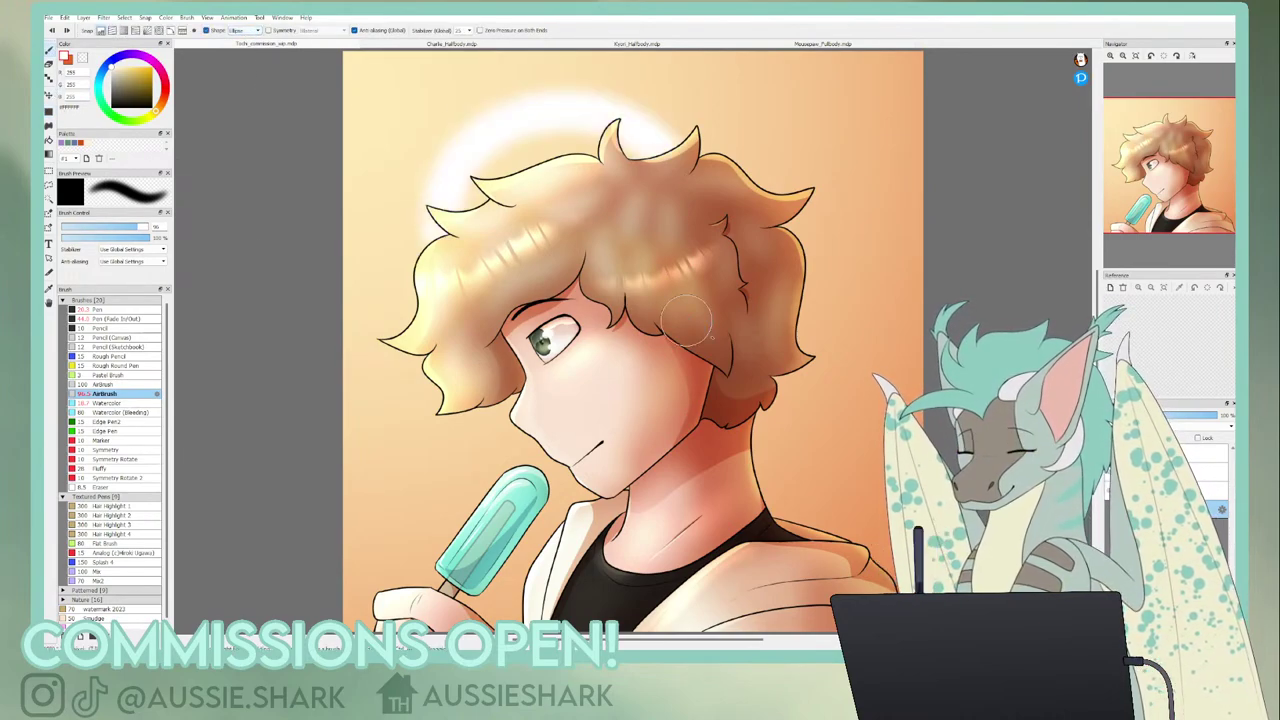
left_click(108, 310)
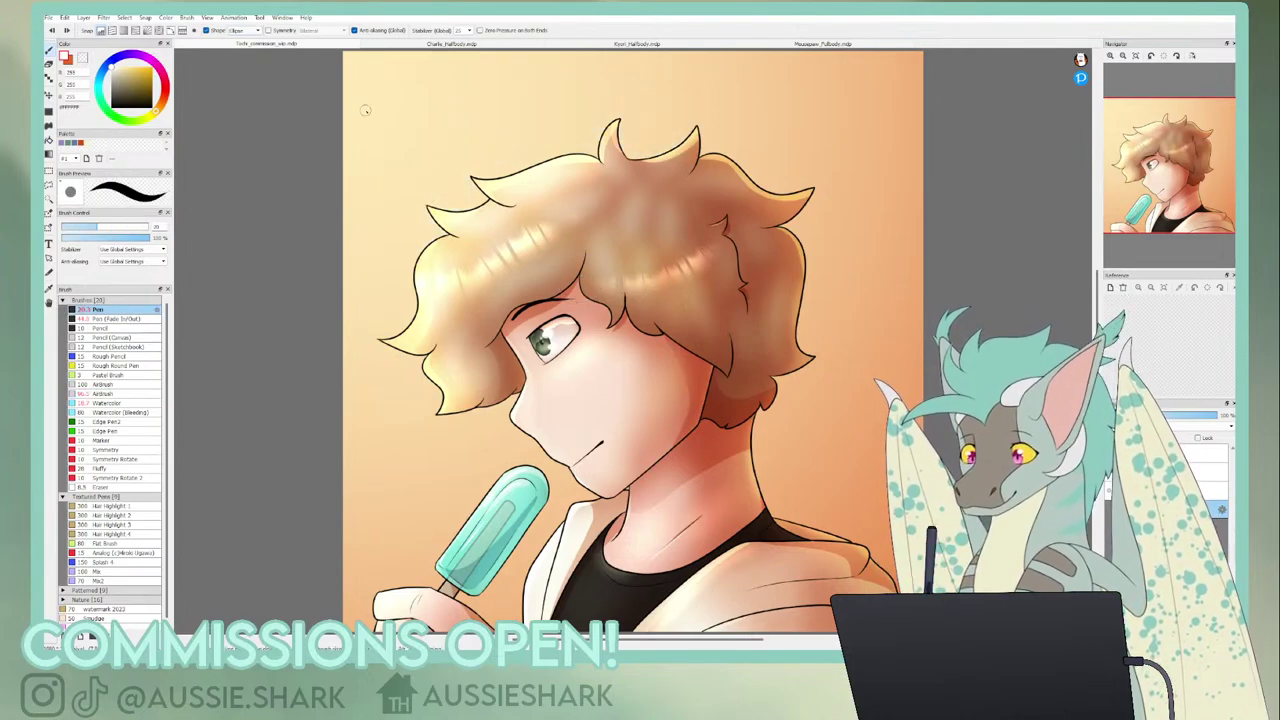
left_click_drag(365, 109, 560, 305)
key("ctrl+z")
- Set the pen size to 9.2 and draw a thin white circle behind the character spanning the canvas from edge to edge
double_click(155, 227)
type("3")
left_click_drag(71, 231, 82, 231)
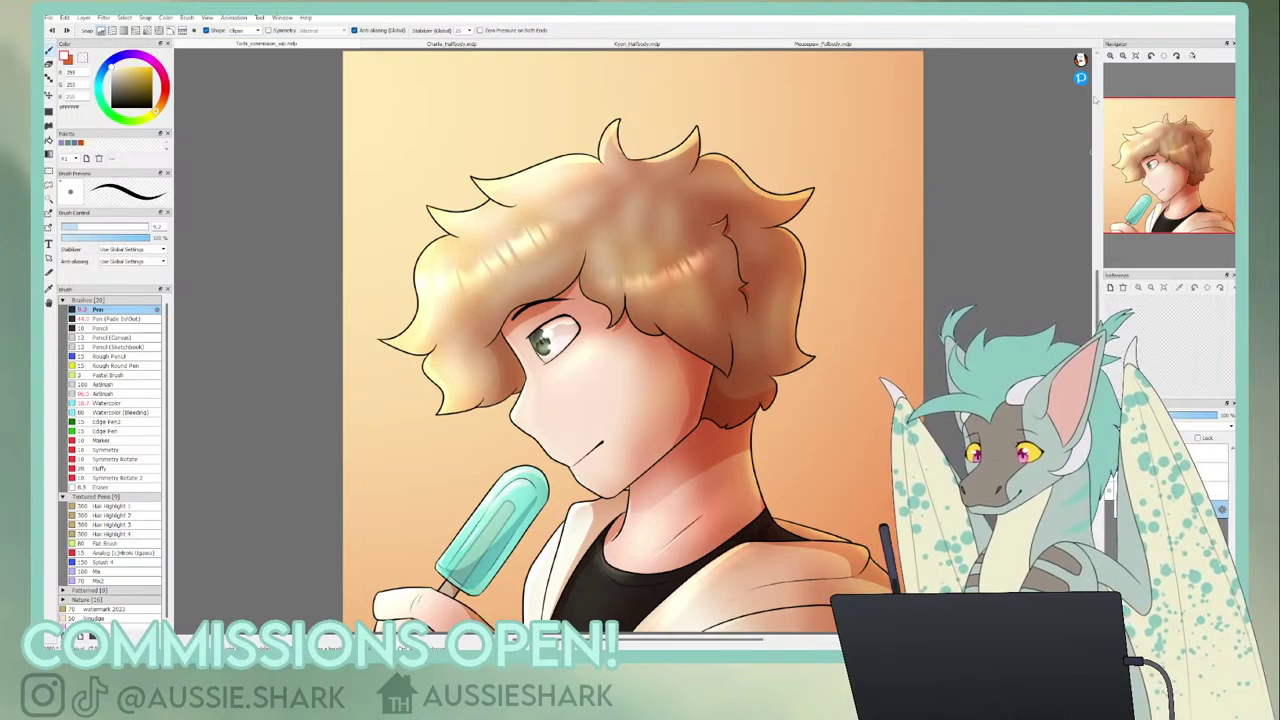
left_click(1123, 56)
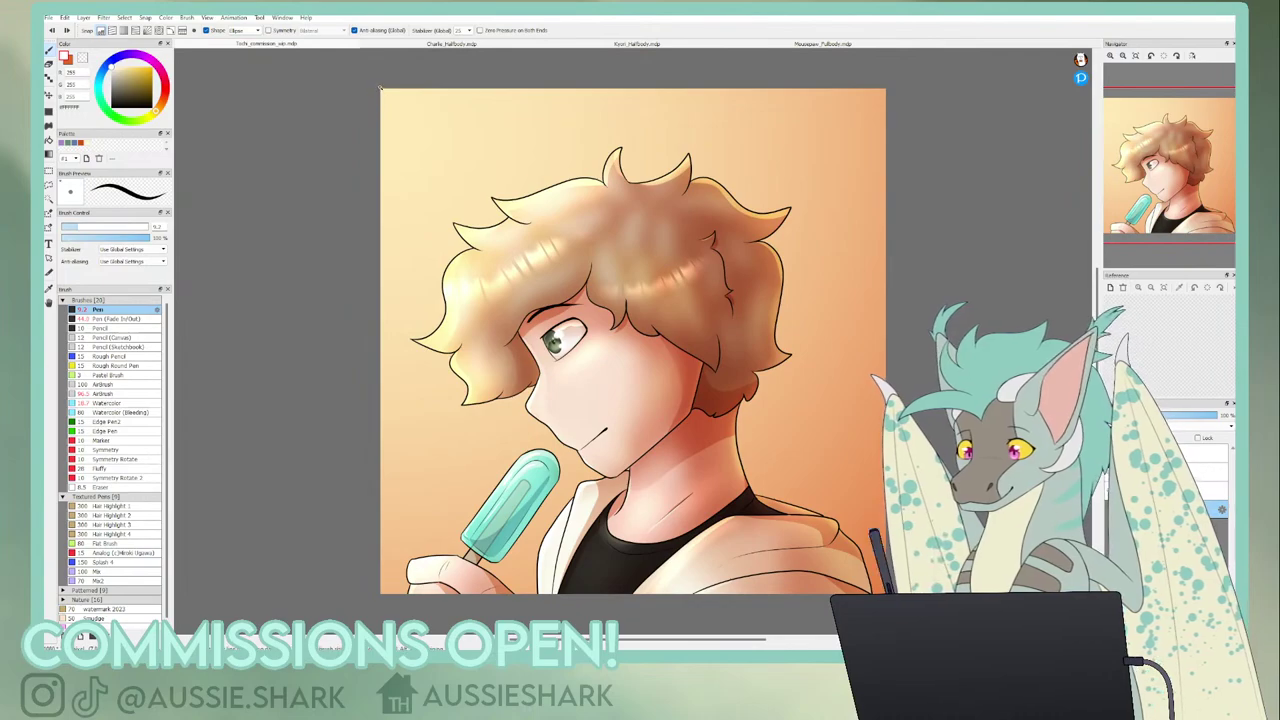
mouse_move(381, 89)
left_mouse_down()
mouse_move(864, 552)
mouse_move(886, 595)
left_mouse_up()
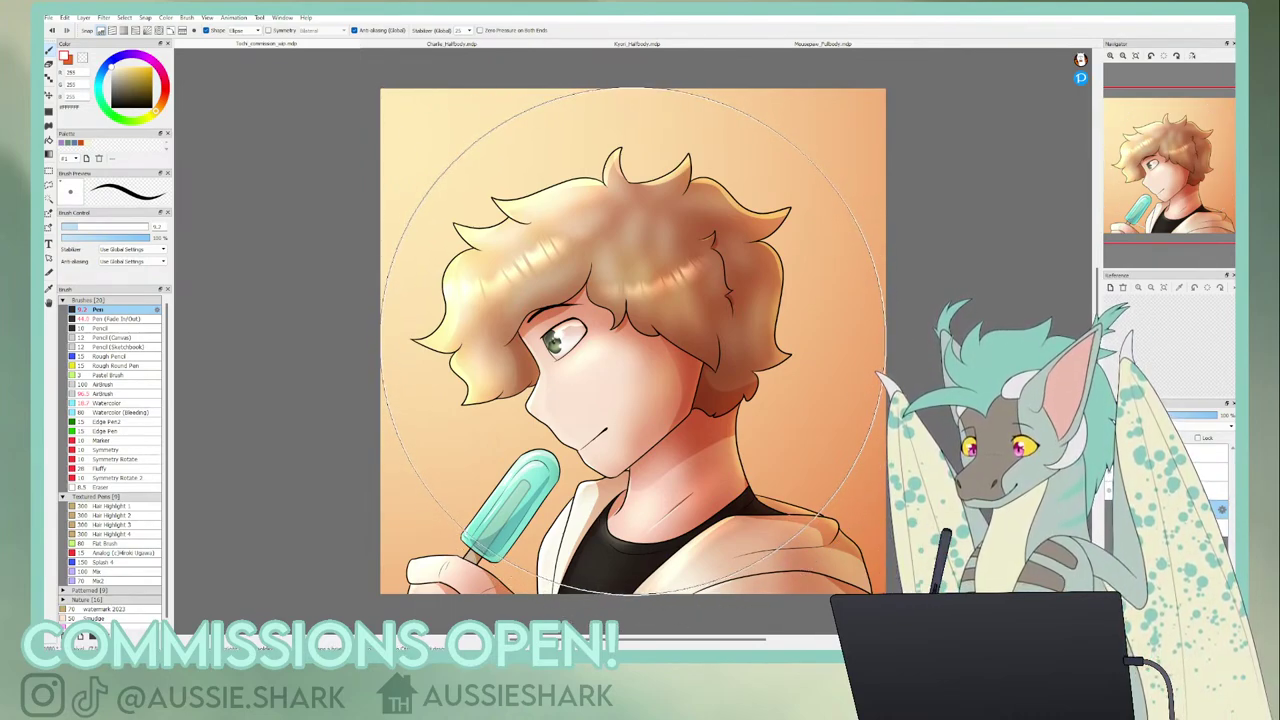
left_click_drag(380, 88, 886, 594)
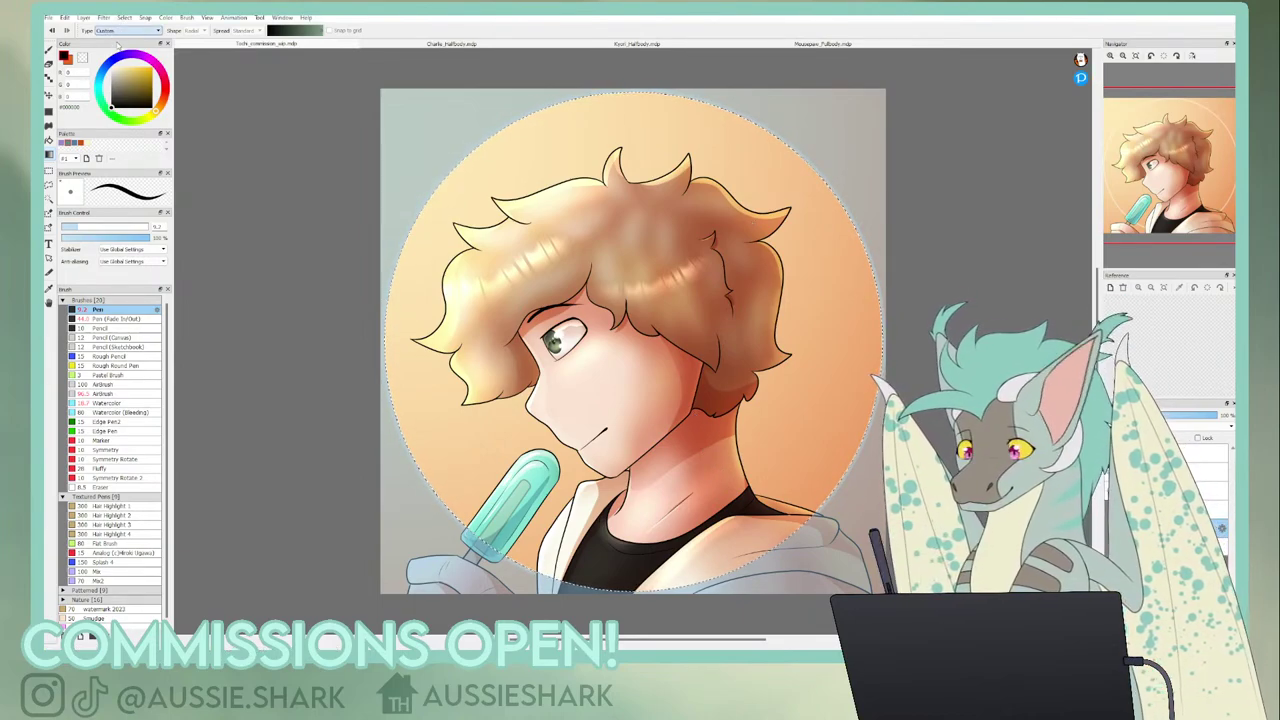
- Fill the inside of the circle with a radial foreground gradient in orange-red and lower that layer's opacity
left_click(120, 48)
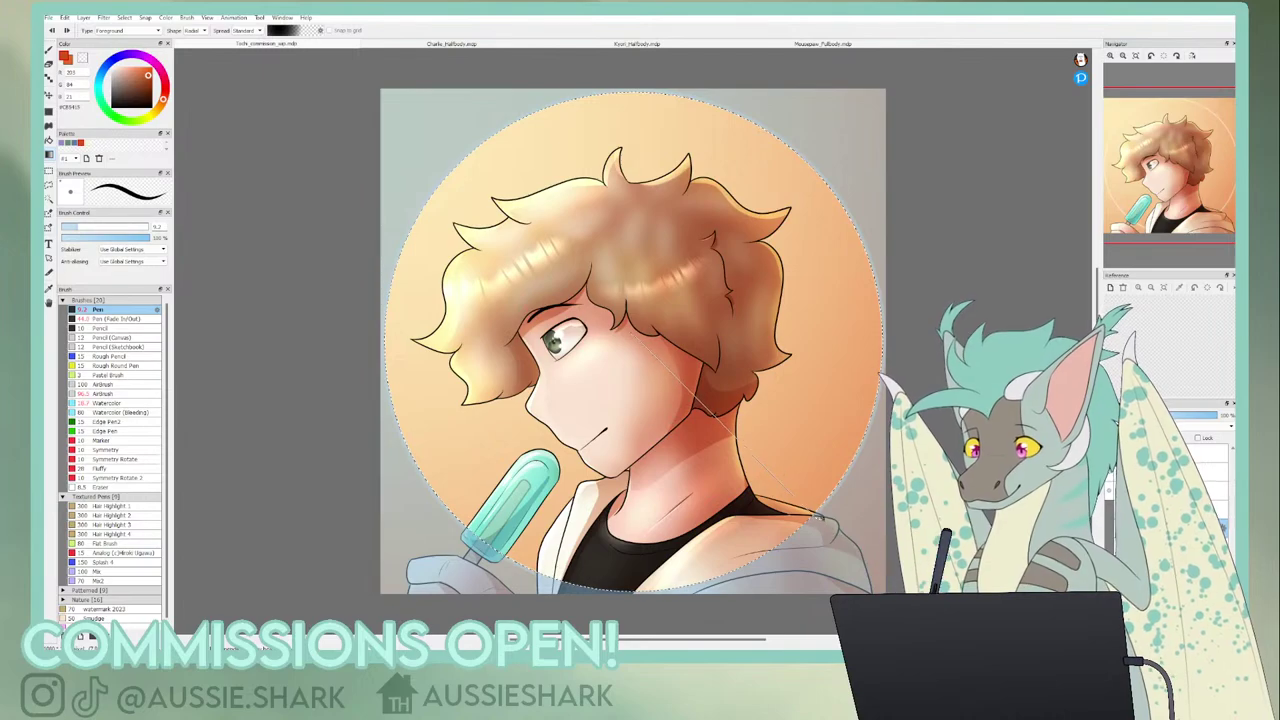
left_click_drag(821, 517, 823, 522)
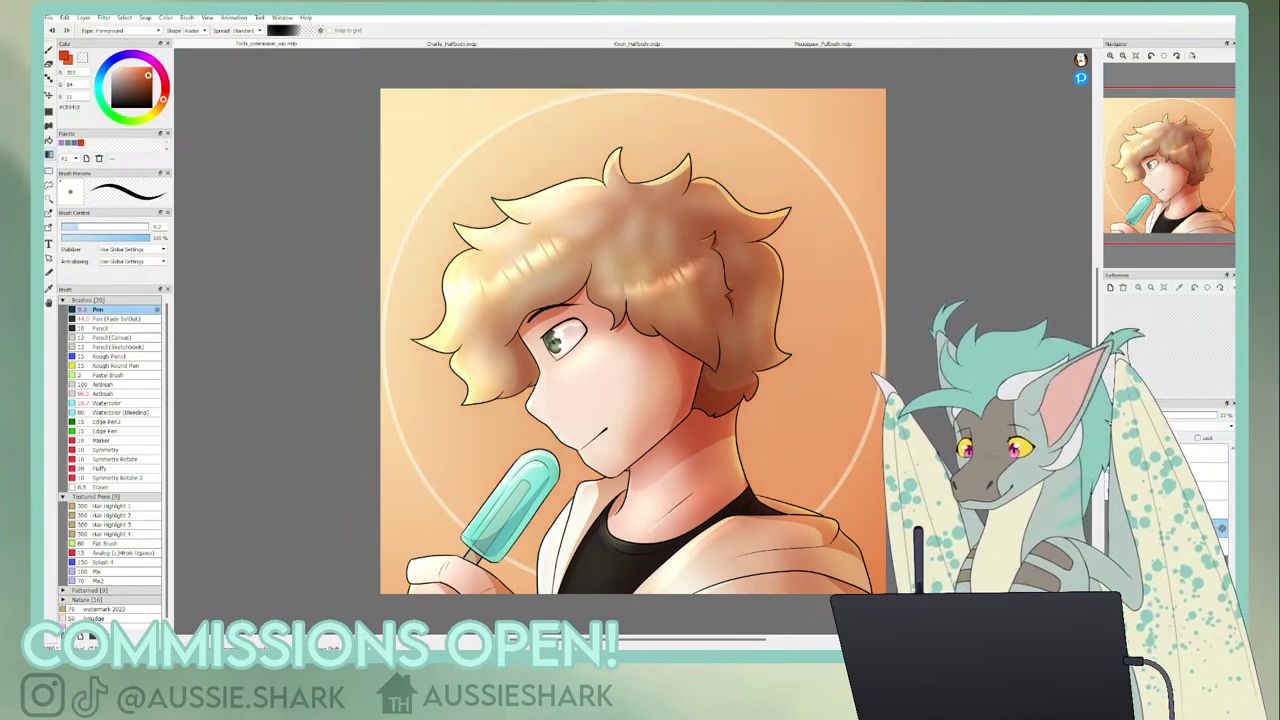
- Select the character's whole silhouette, including the popsicle, and expand the selection slightly beyond the line art
key("h")
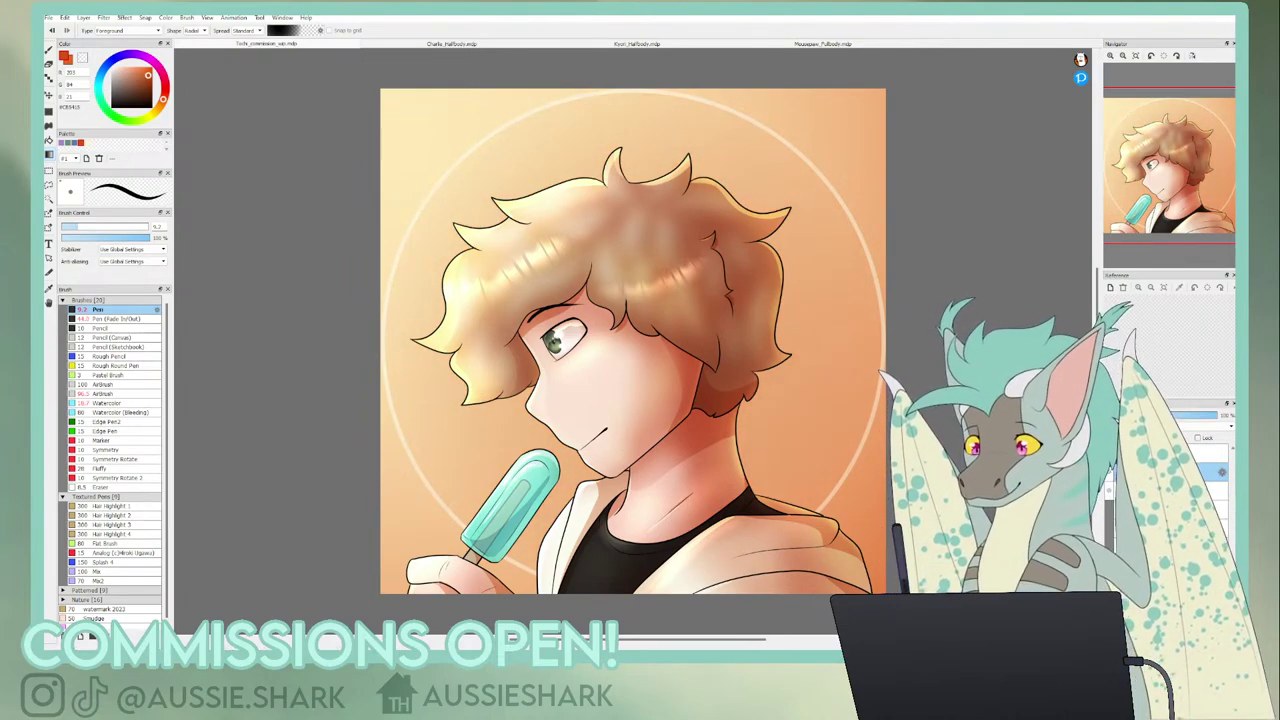
key("h")
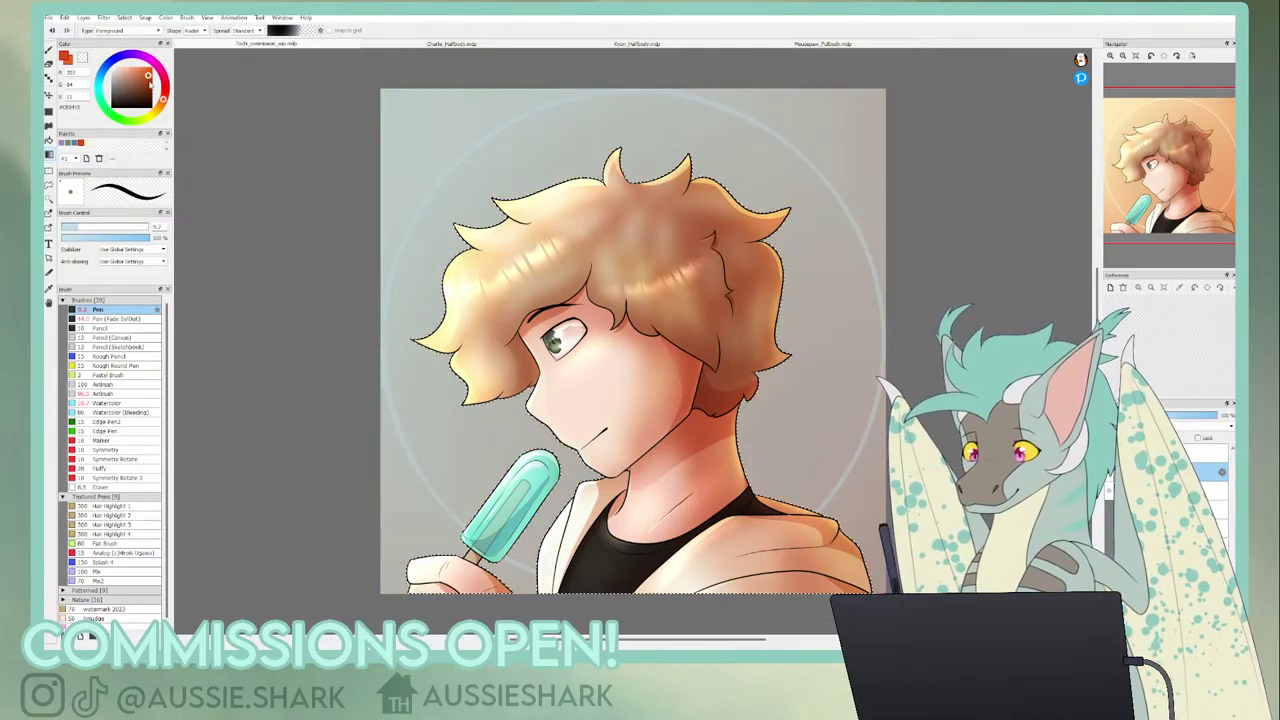
key("h")
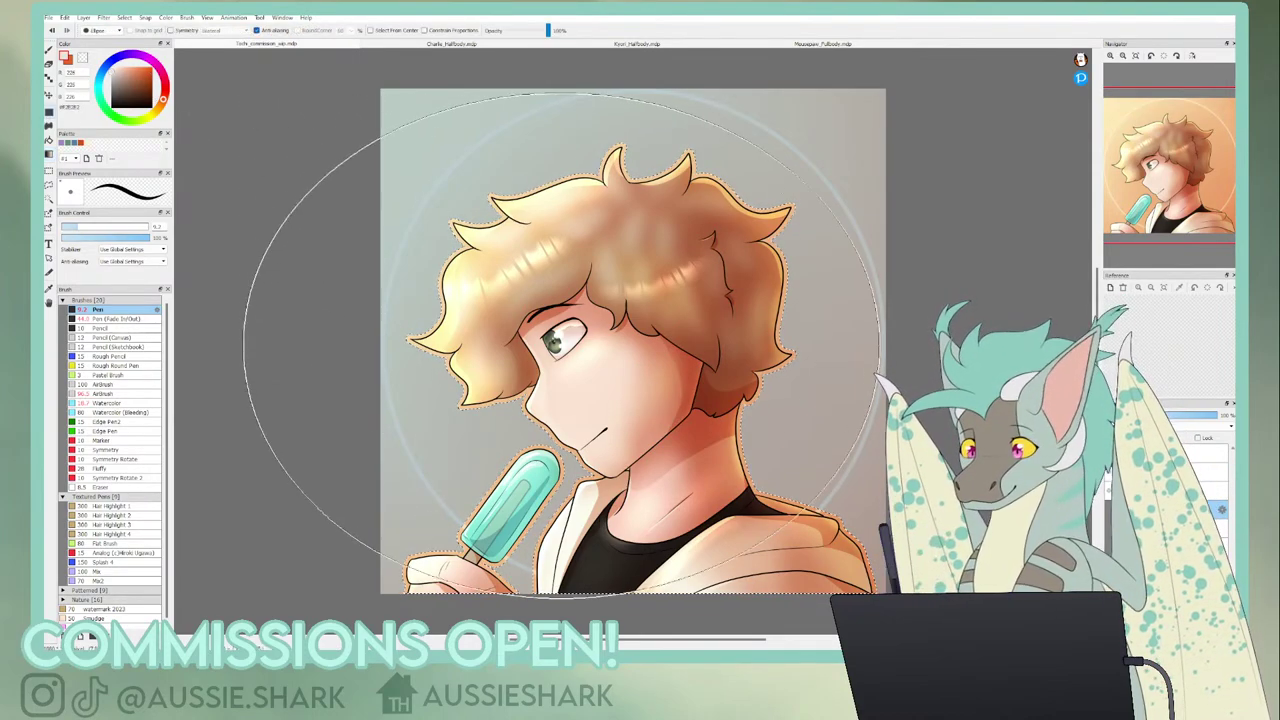
- Fill the expanded silhouette selection with a white rectangle covering the canvas to outline the character, and clear the selection
key("ctrl+d")
scroll(605, 330, "down", 2)
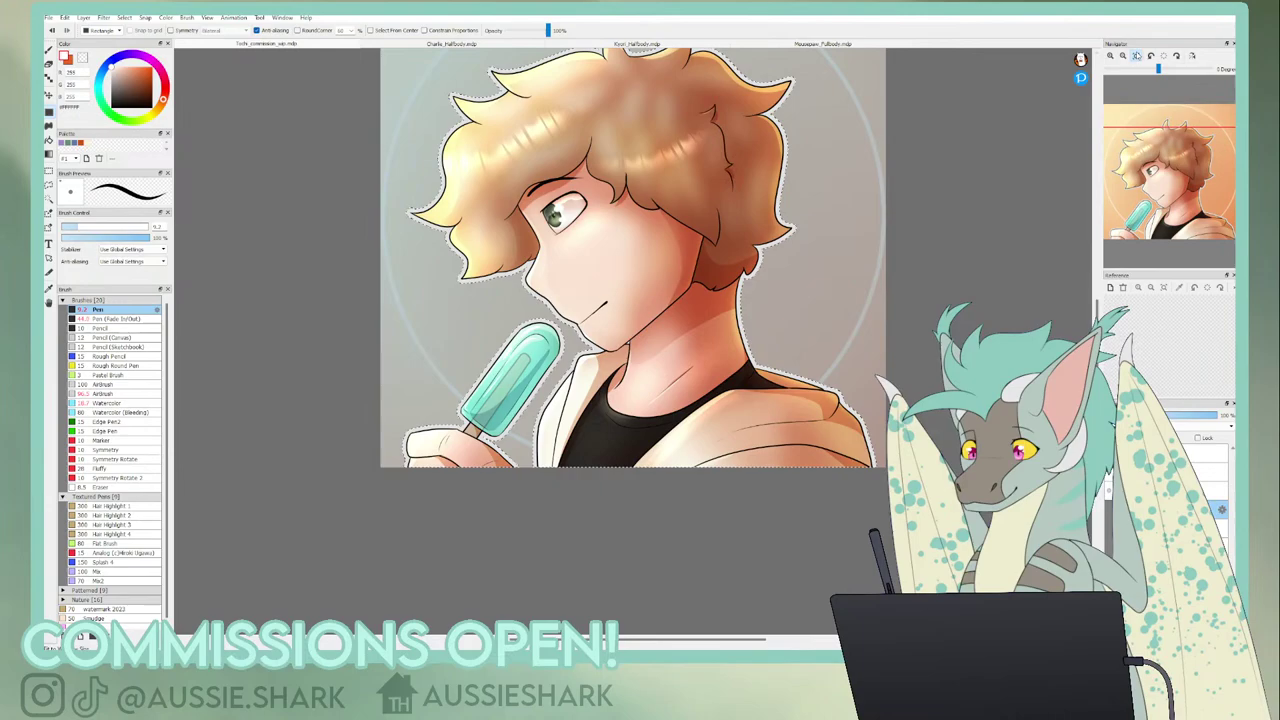
left_click(1136, 56)
left_click(1123, 56)
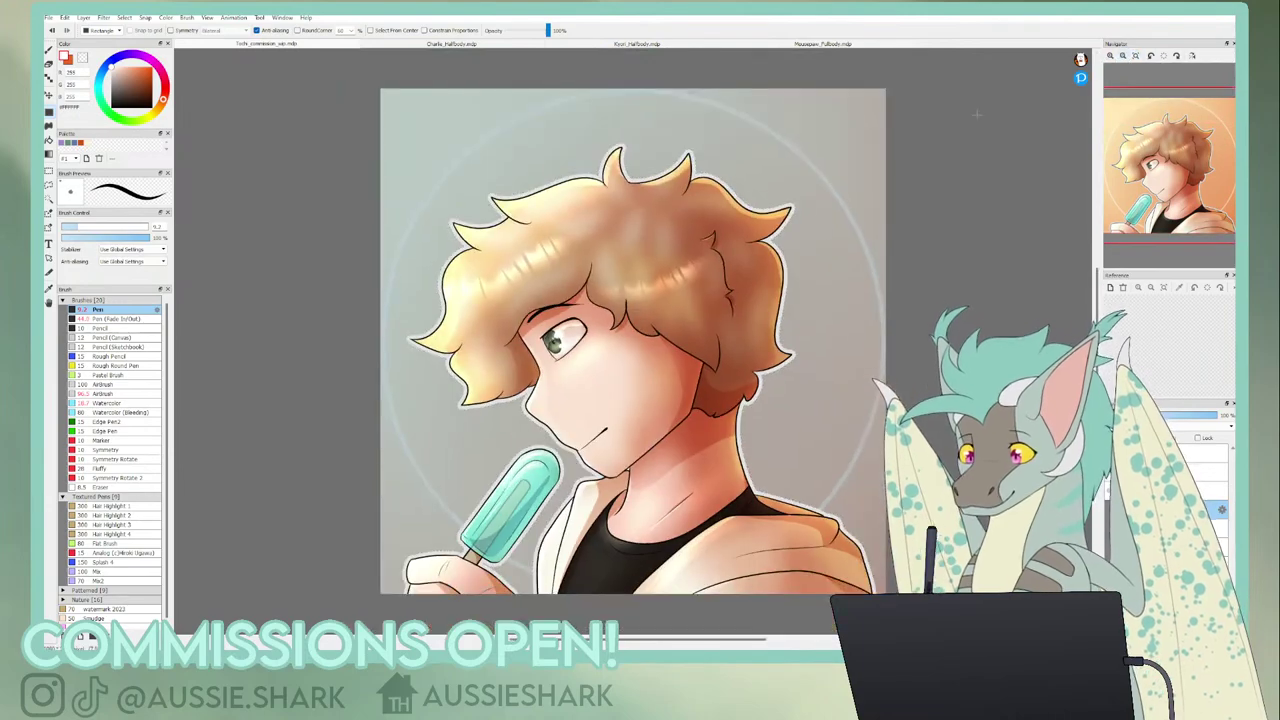
left_click_drag(368, 90, 906, 636)
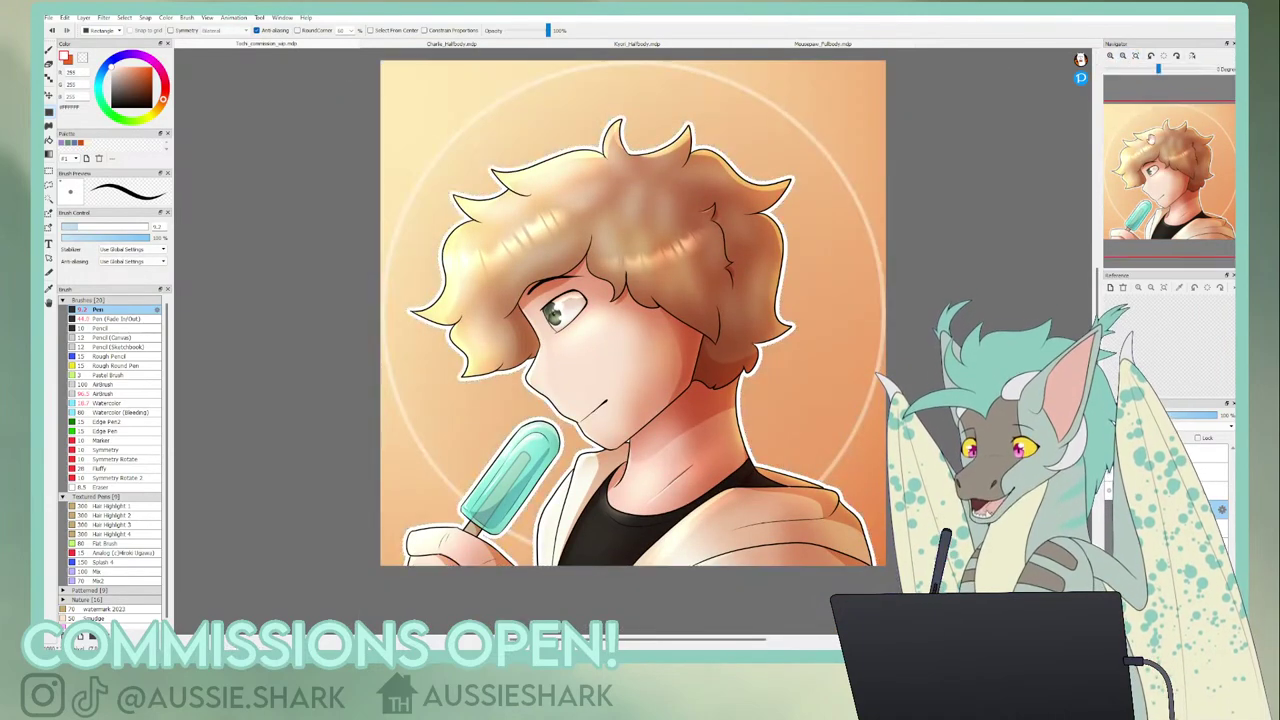
- Blur the white outline around the character into a soft glow
scroll(771, 397, "up", 1)
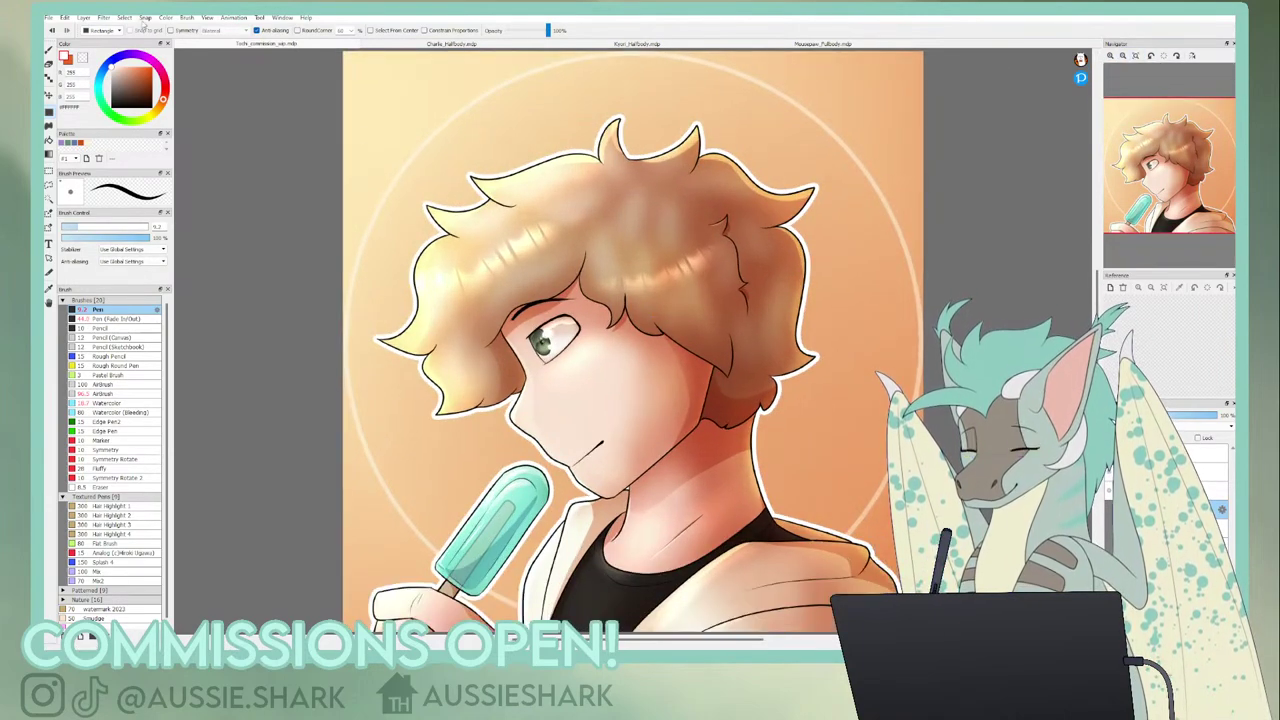
left_click(125, 19)
left_click(152, 160)
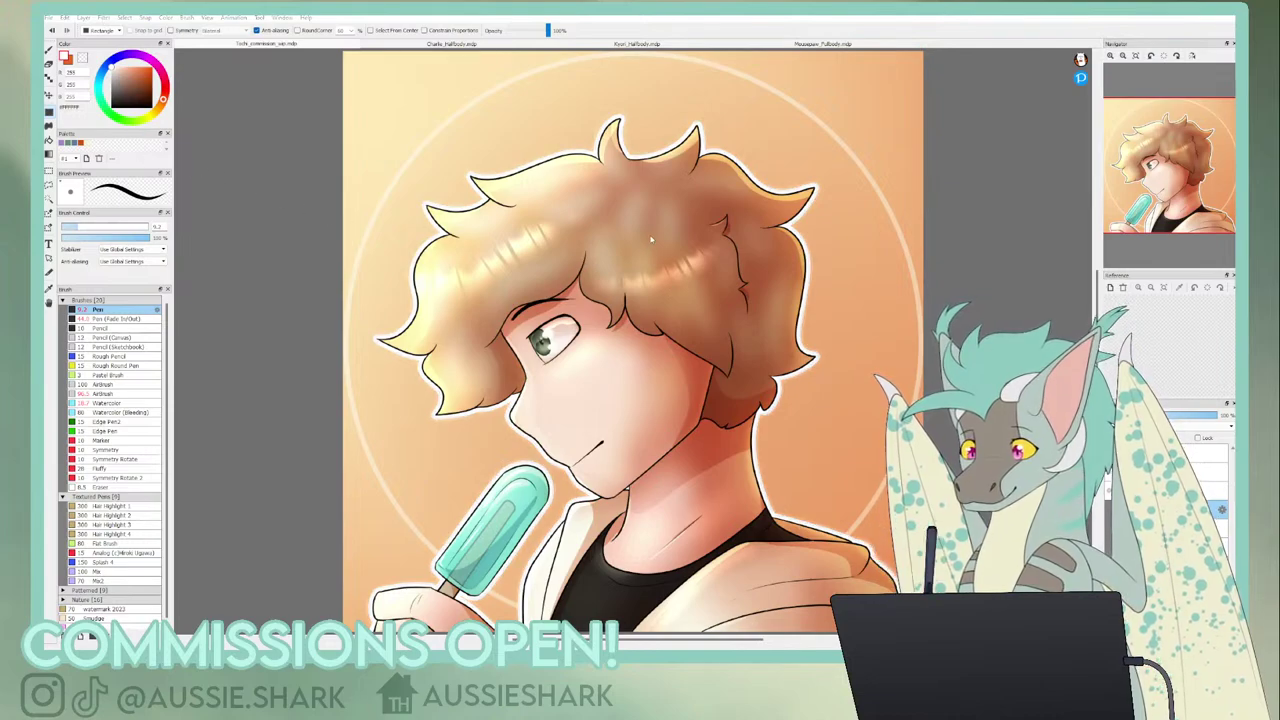
left_click(646, 272)
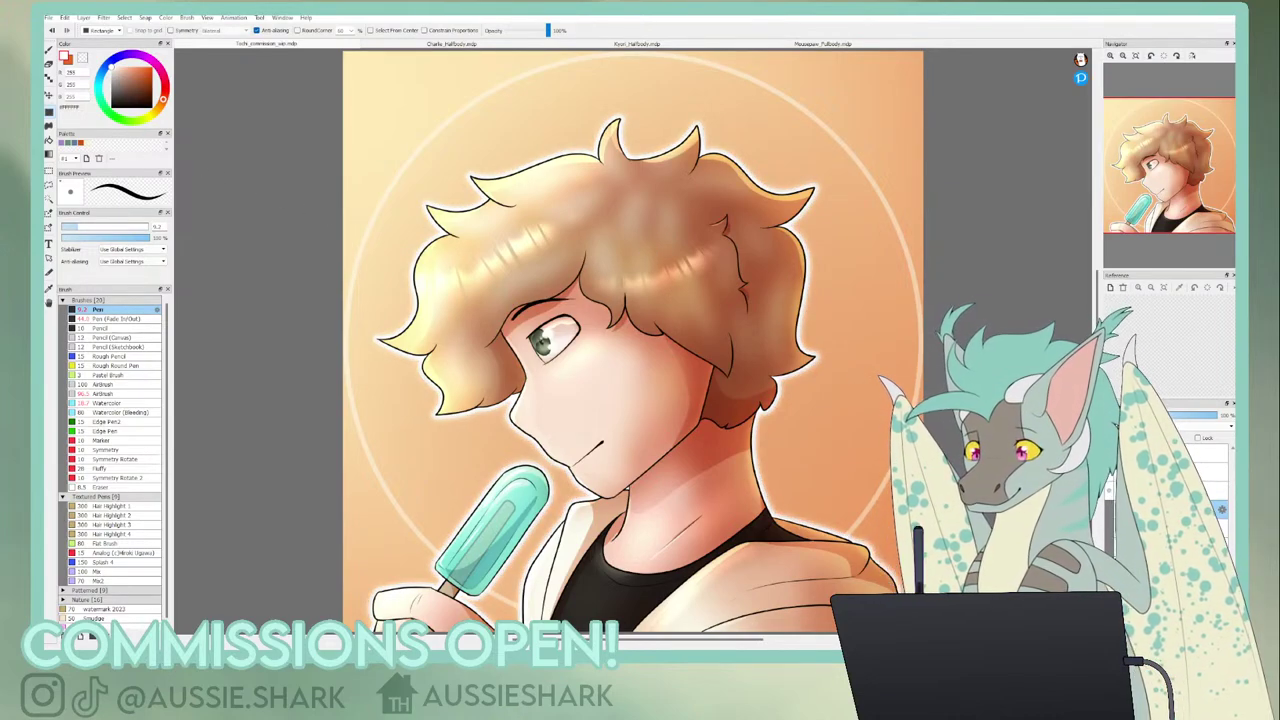
- Add a wider, warmer blurred glow around the character and lower its layer opacity
left_click(1170, 448)
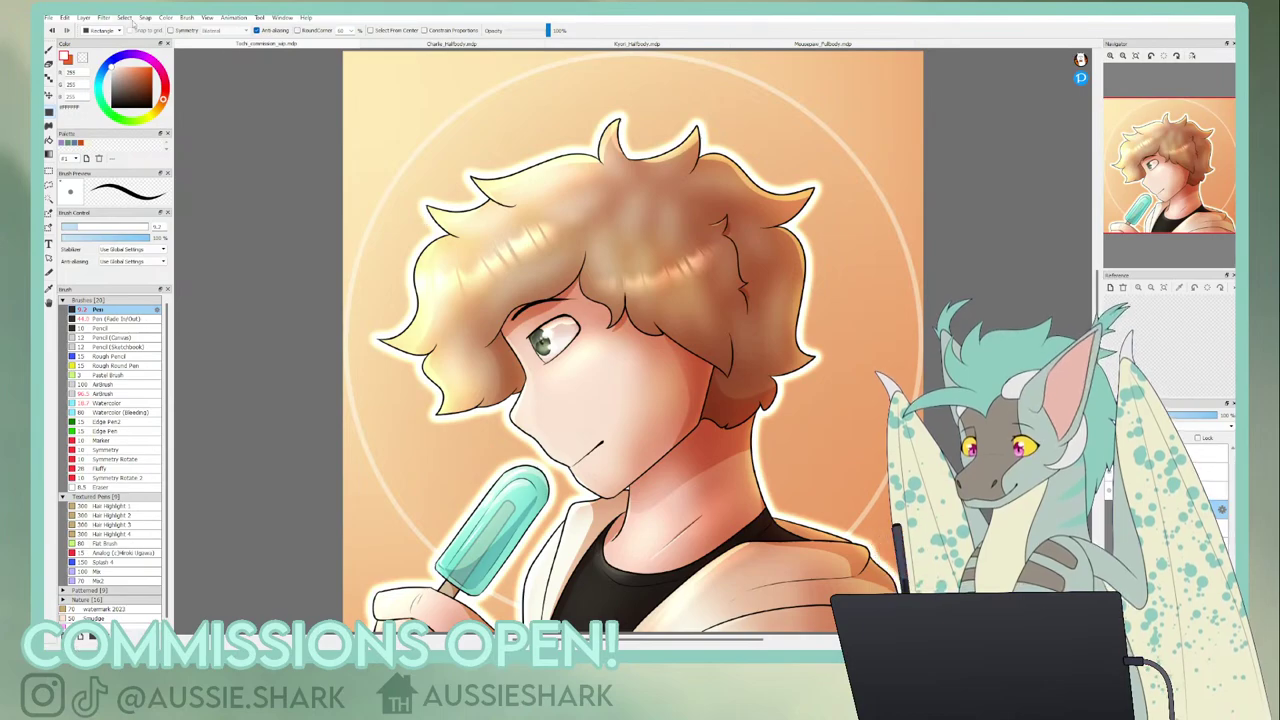
left_click(118, 18)
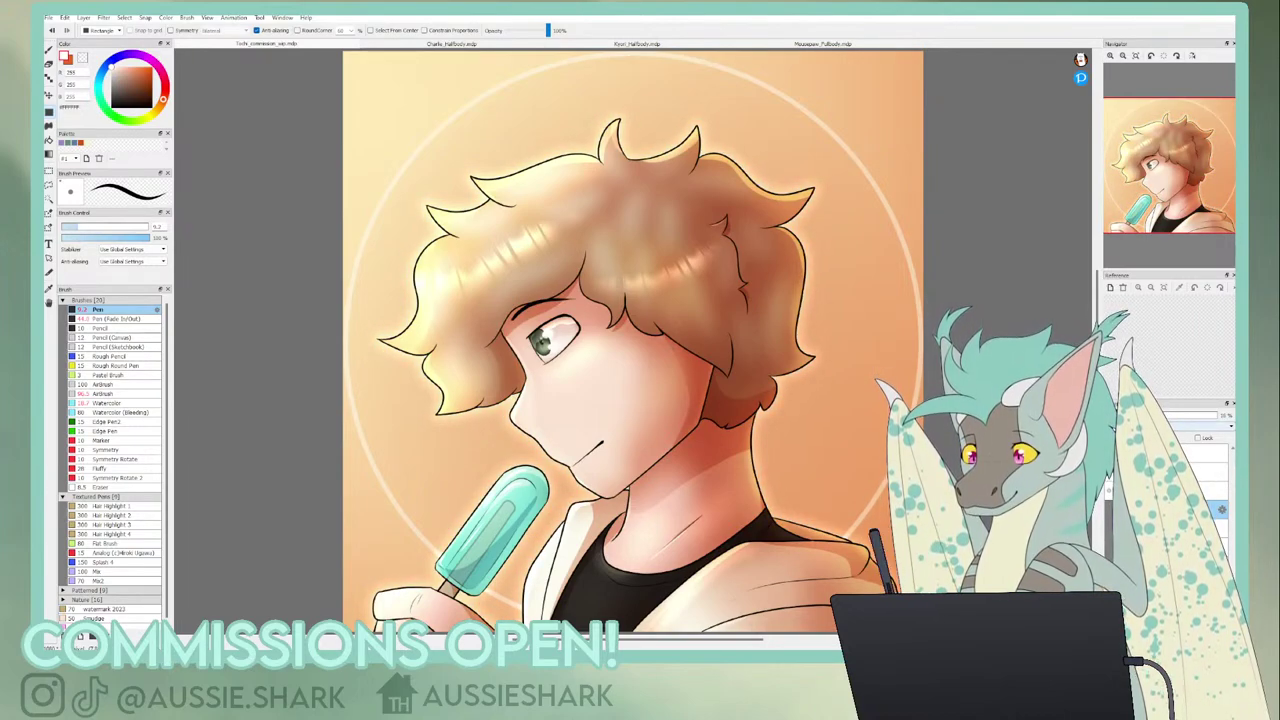
mouse_move(1124, 64)
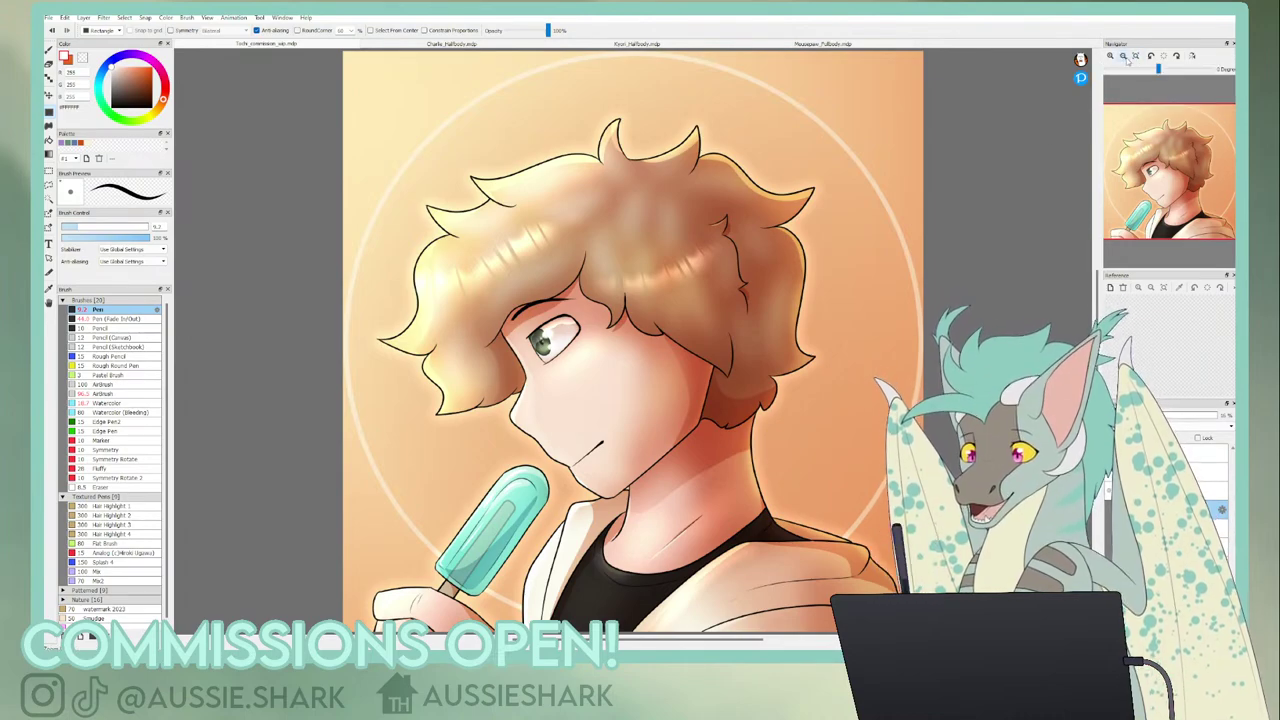
left_click(1122, 56)
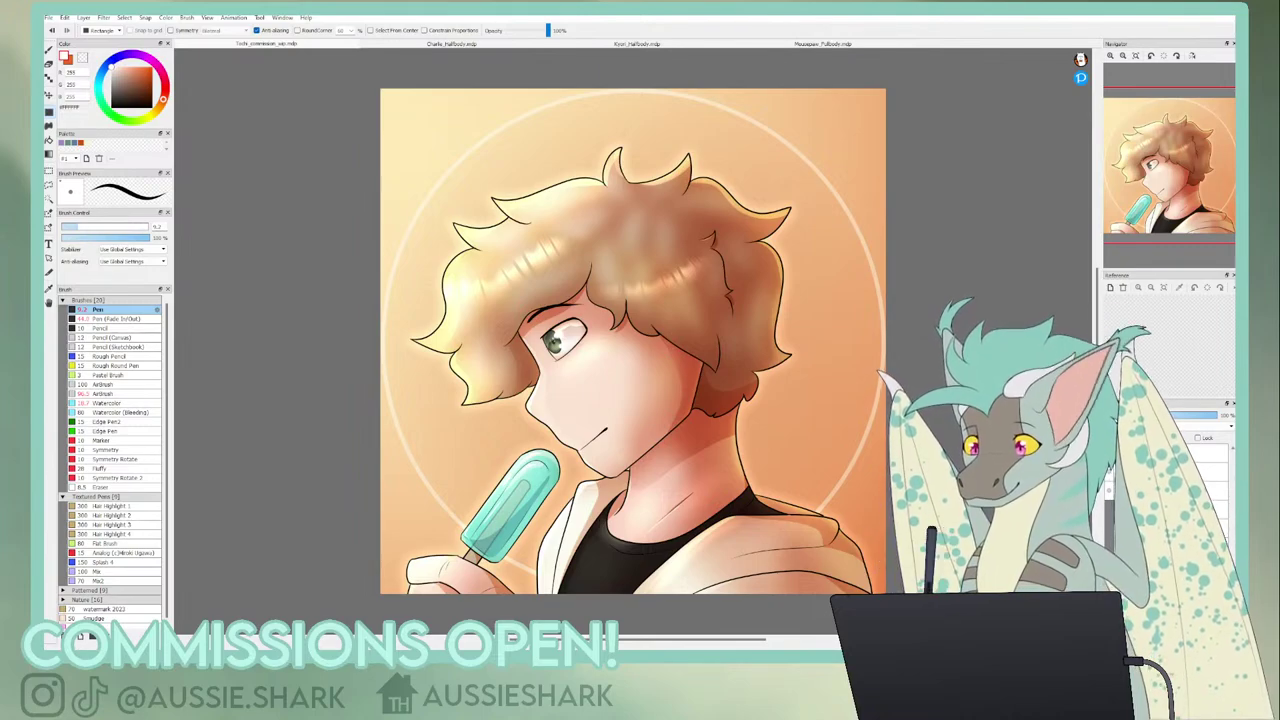
- Select the circle's interior with the Magic Wand referencing the active layer, and invert the selection to the corners outside the circle
left_click(49, 199)
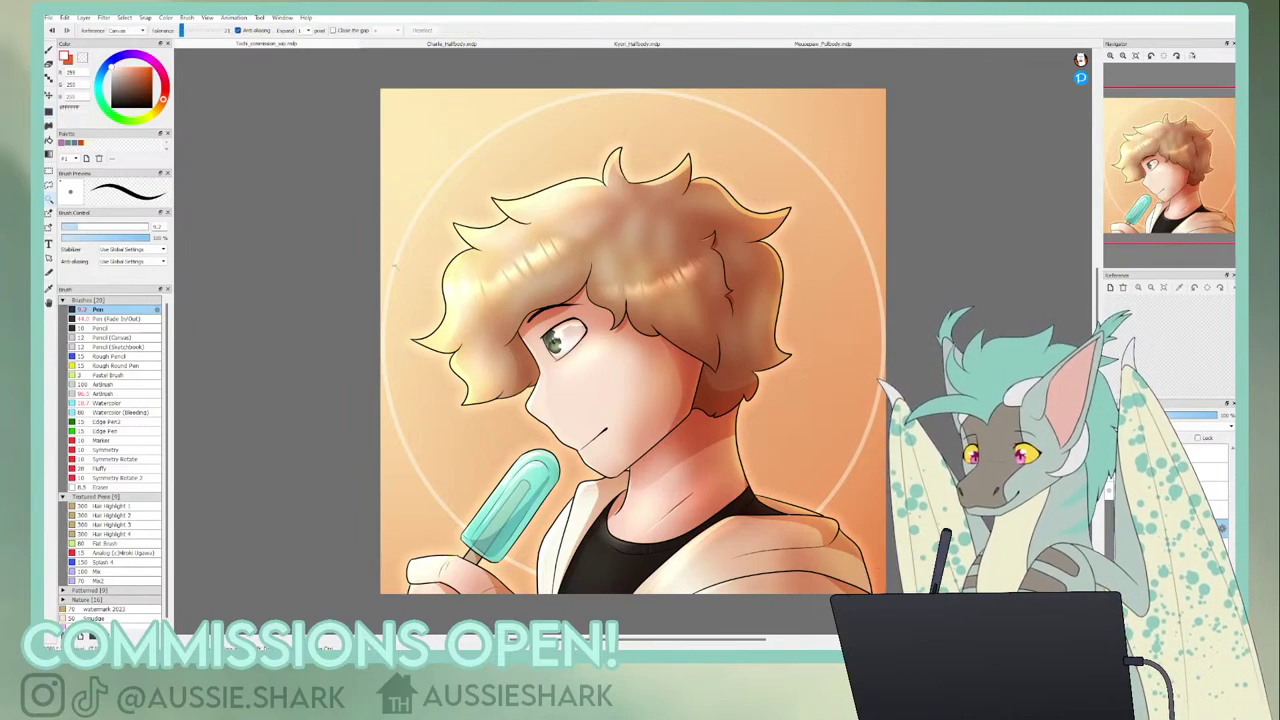
left_click(128, 30)
left_click(133, 45)
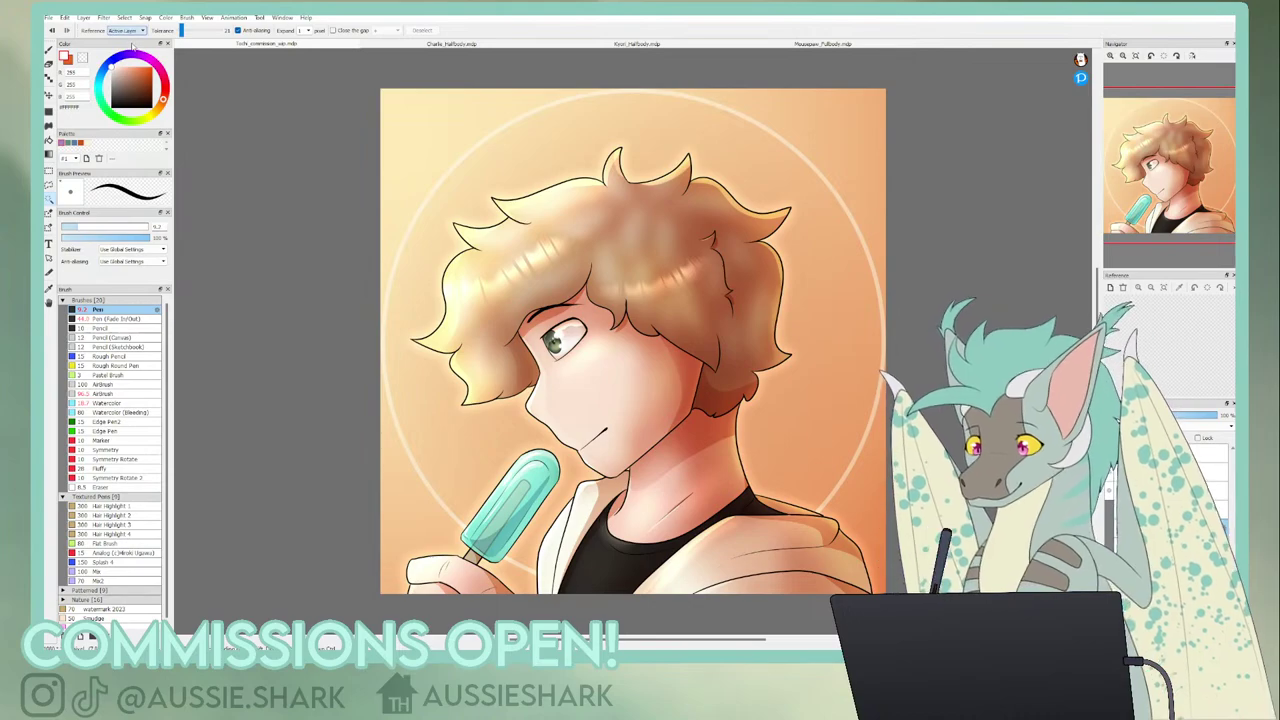
left_click(519, 175)
key("ctrl+shift+i")
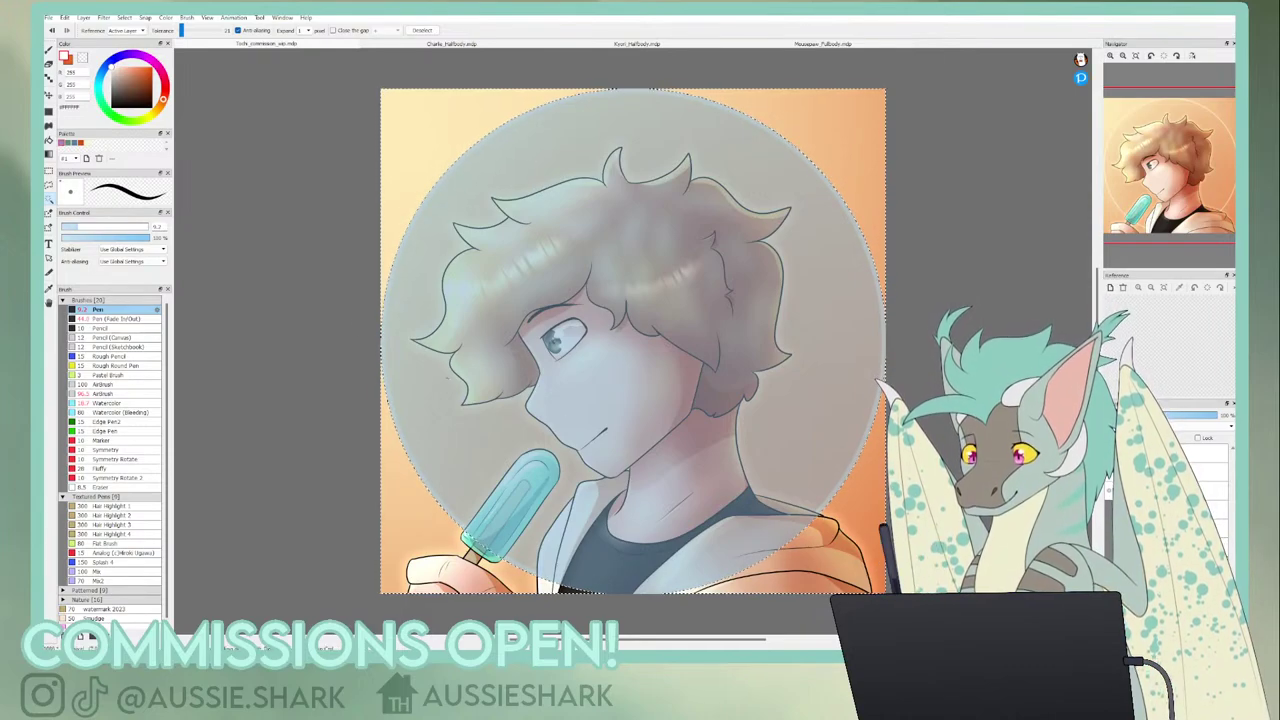
- Switch to painting with a brush and set the drawing color to orange for the corner pattern
left_click(69, 61)
left_click(48, 50)
left_click(110, 299)
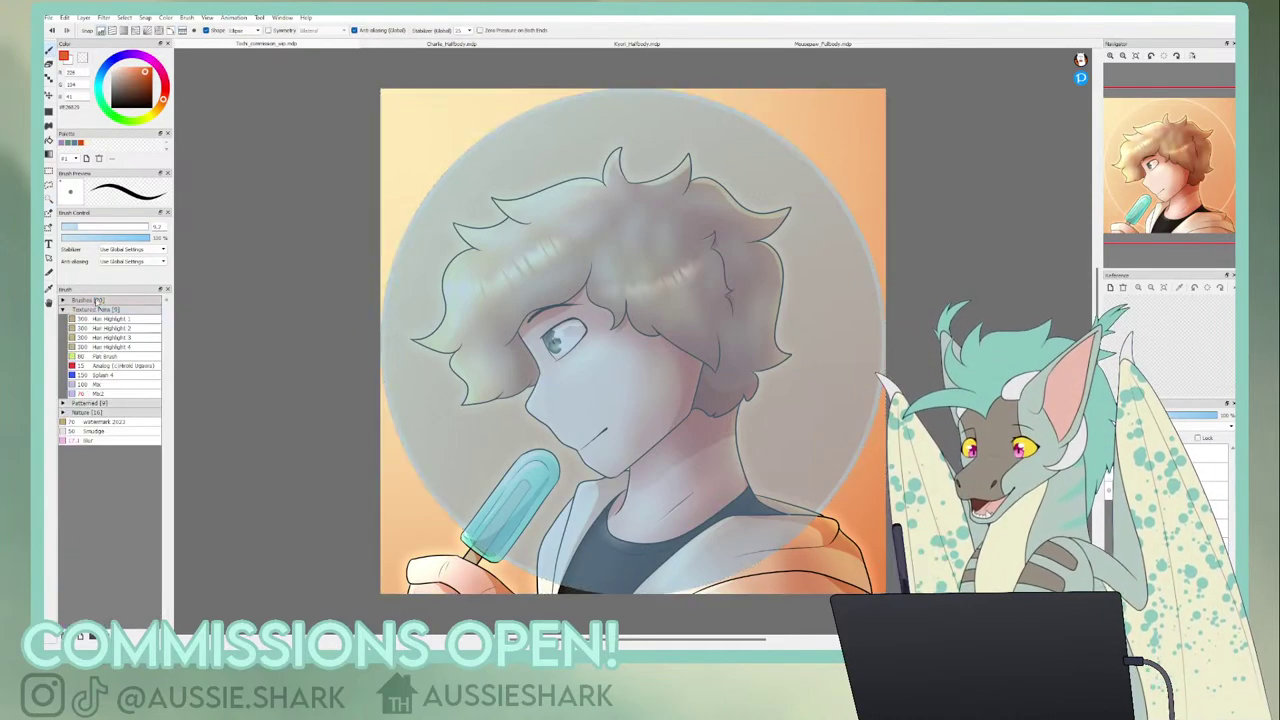
- Preview the brushes in the Patterned group and choose the Polka Dot brush
left_click(120, 400)
left_click(100, 309)
left_click(104, 328)
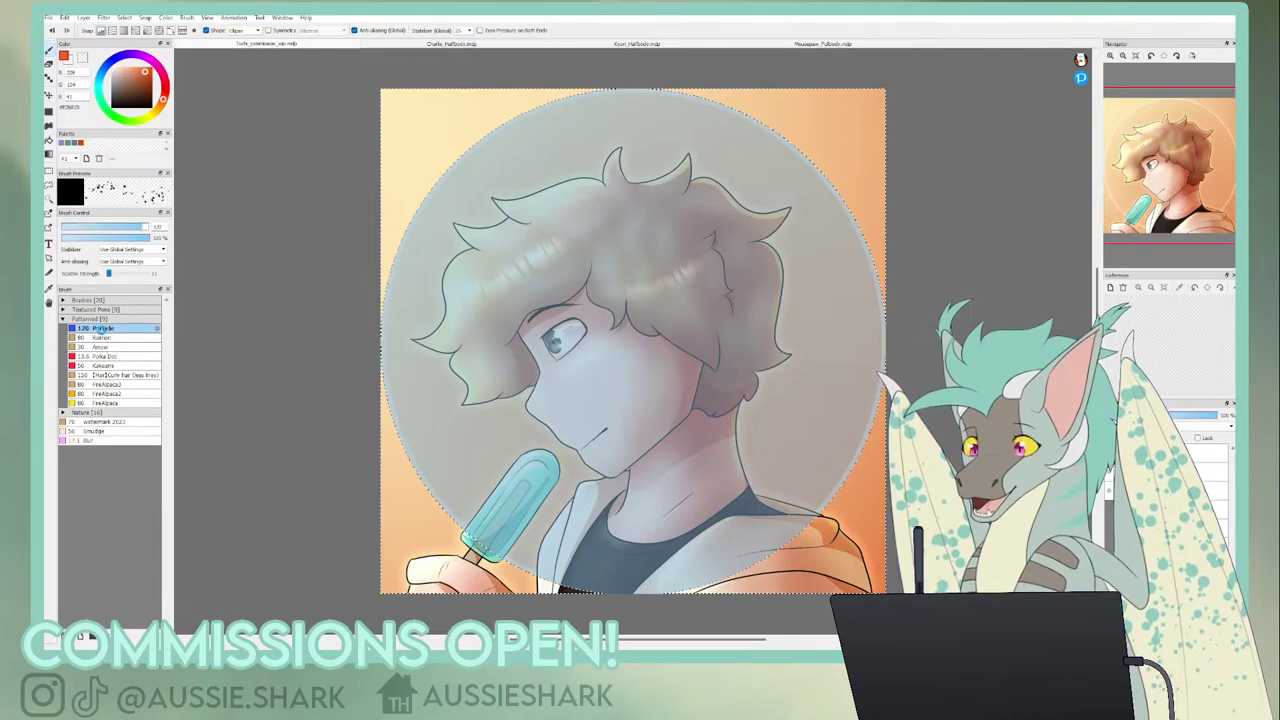
left_click(104, 337)
left_click(104, 346)
left_click(104, 356)
left_click(105, 365)
left_click(106, 375)
left_click(108, 384)
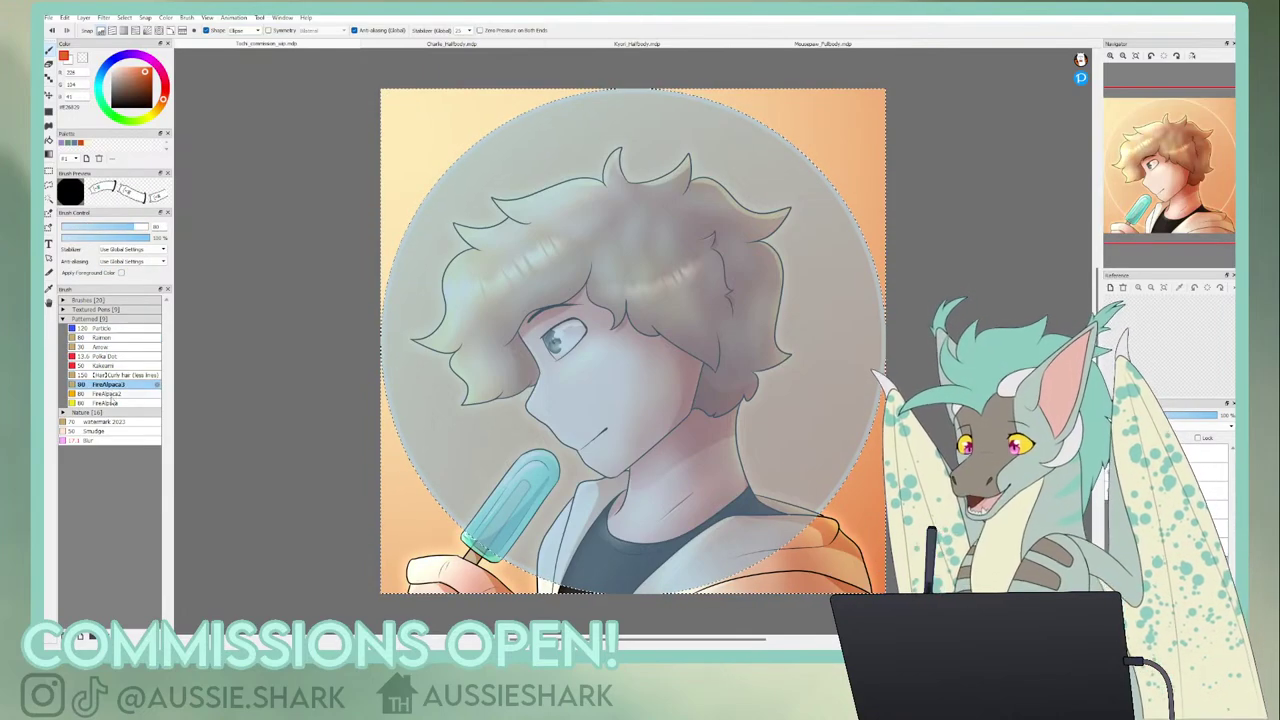
left_click(112, 402)
left_click(110, 357)
- Try orange polka dots across the corners outside the circle, with and without ellipse shape snapping, and undo each attempt
left_click_drag(381, 84, 938, 189)
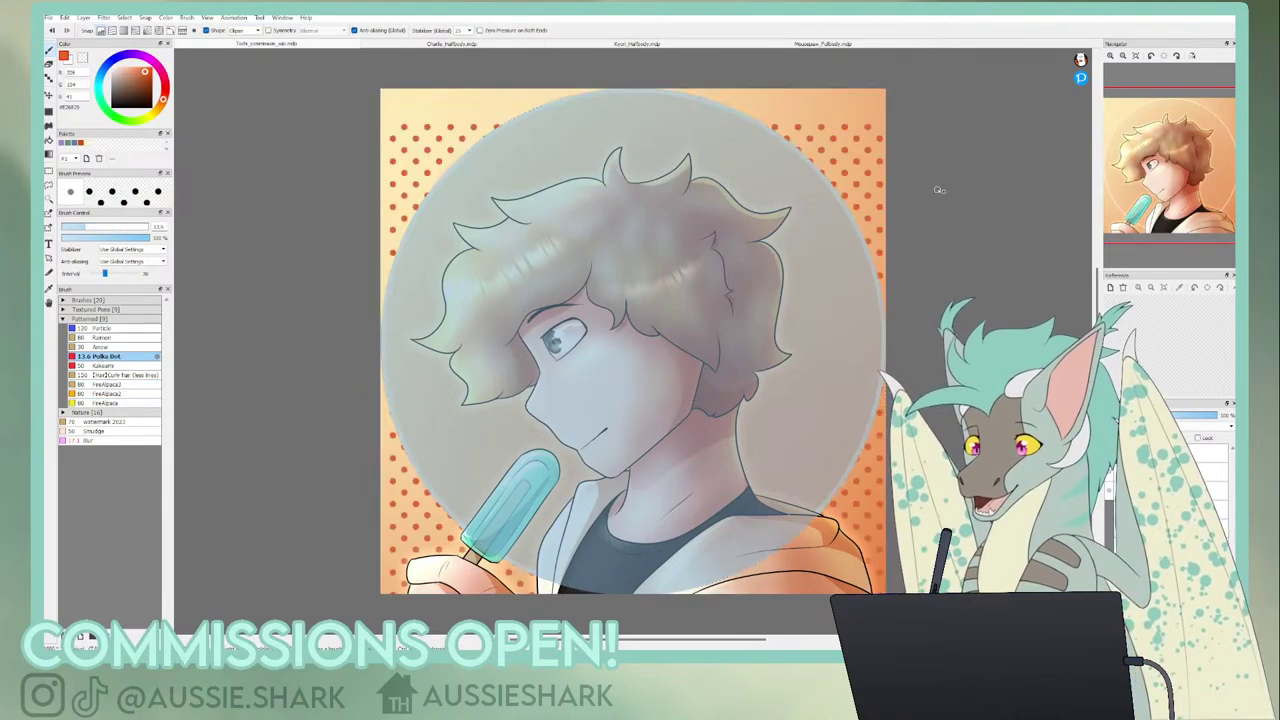
key("ctrl+z")
left_click(206, 30)
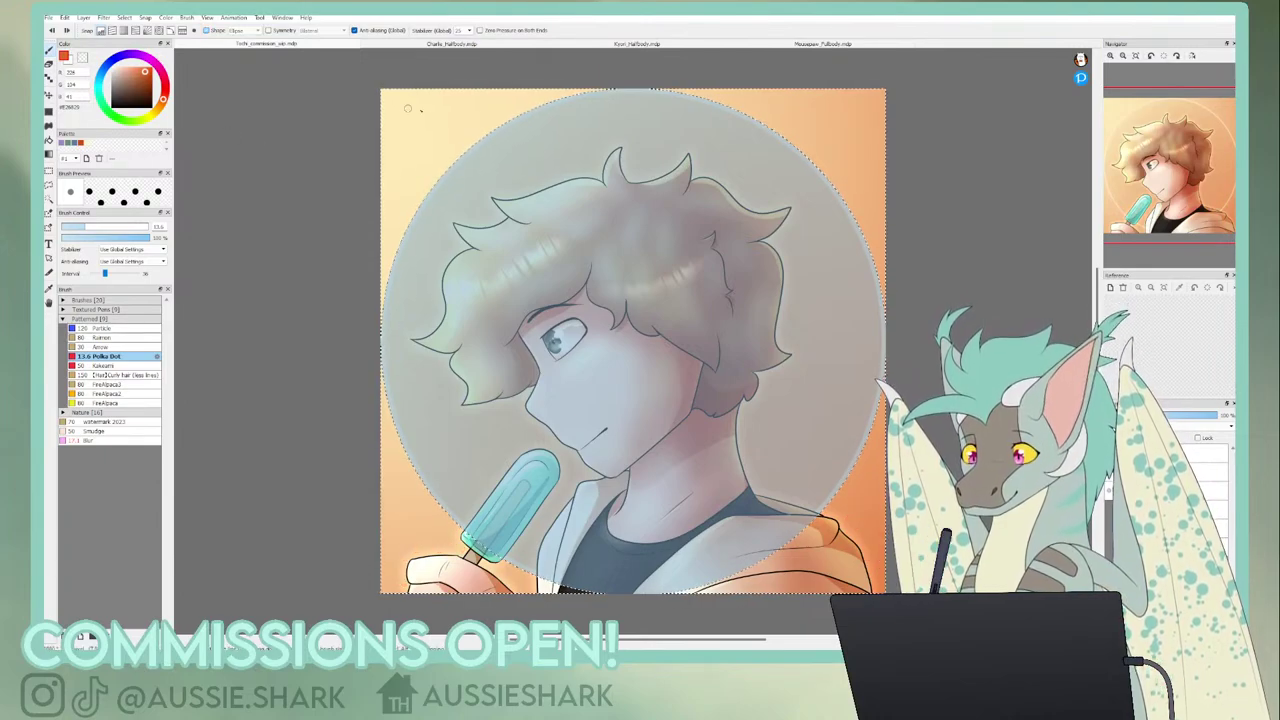
left_click_drag(412, 109, 1003, 138)
key("ctrl+z")
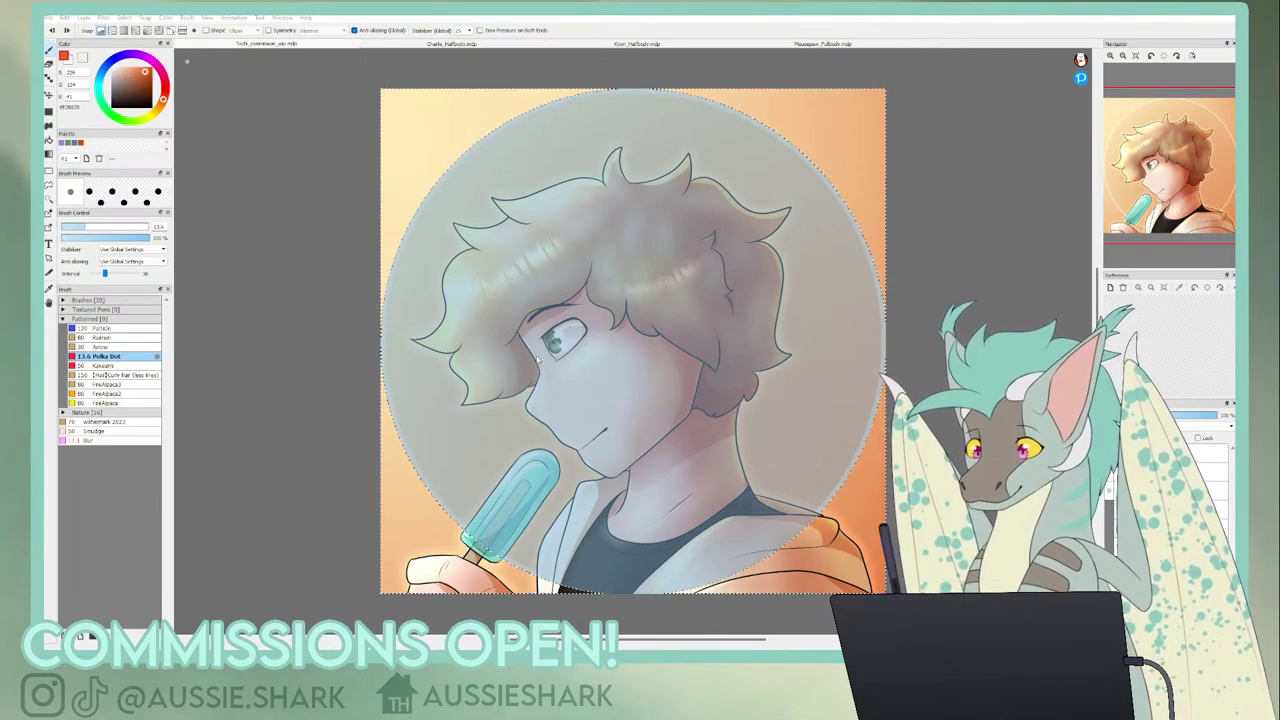
- File the added bookshelf brush under the Patterned group, and paint the corners outside the circle with the Crack Pattern brush
left_click(791, 185)
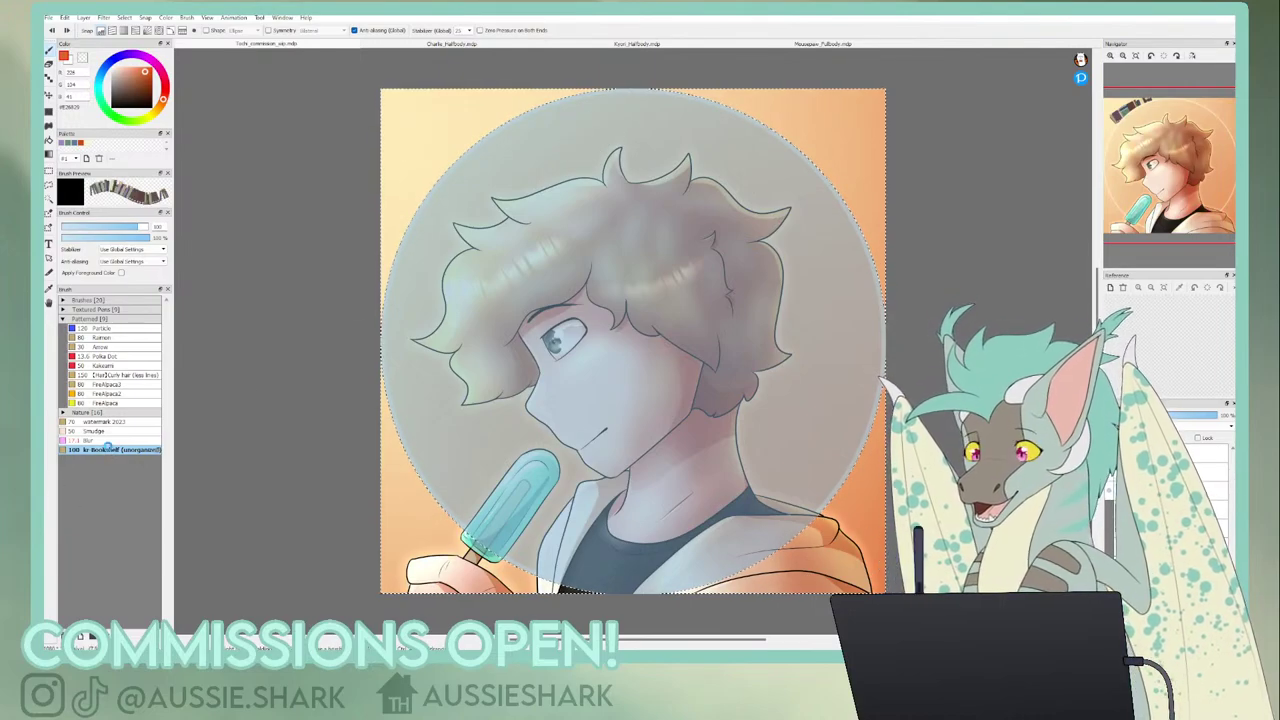
mouse_move(110, 449)
left_mouse_down()
mouse_move(110, 346)
mouse_move(110, 412)
left_mouse_up()
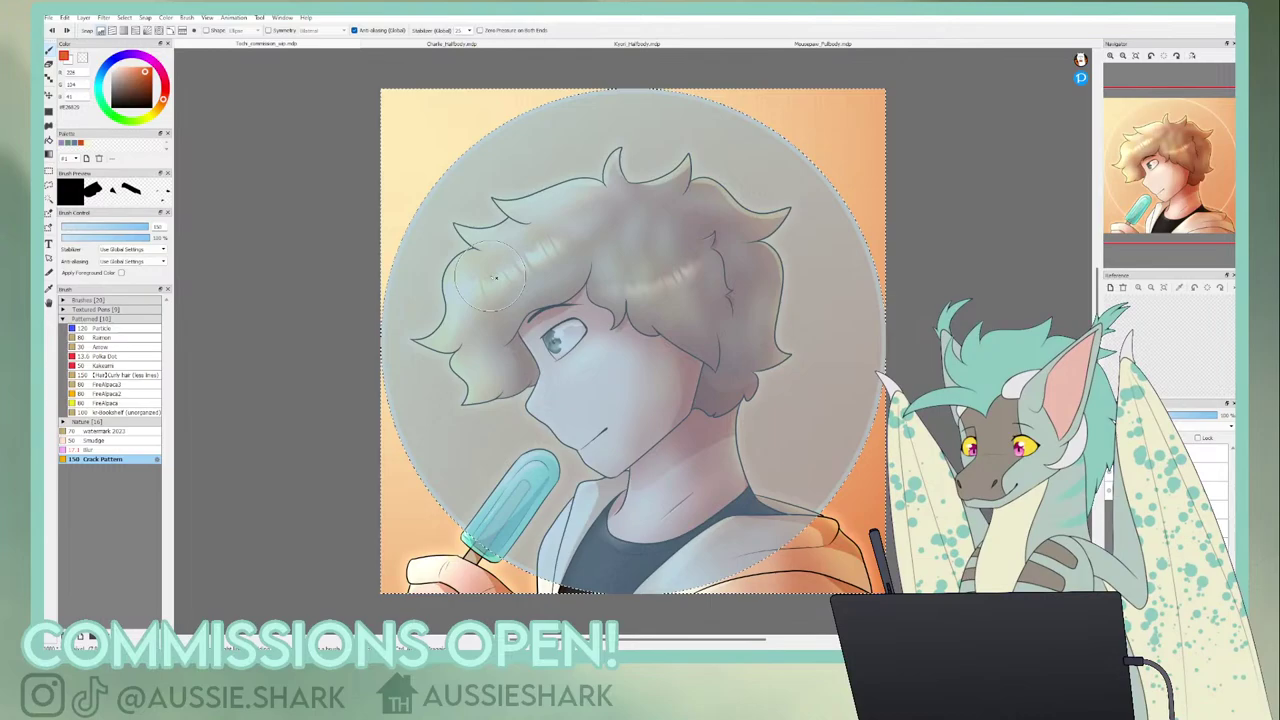
mouse_move(403, 131)
left_mouse_down()
mouse_move(452, 139)
mouse_move(665, 104)
mouse_move(886, 118)
left_mouse_up()
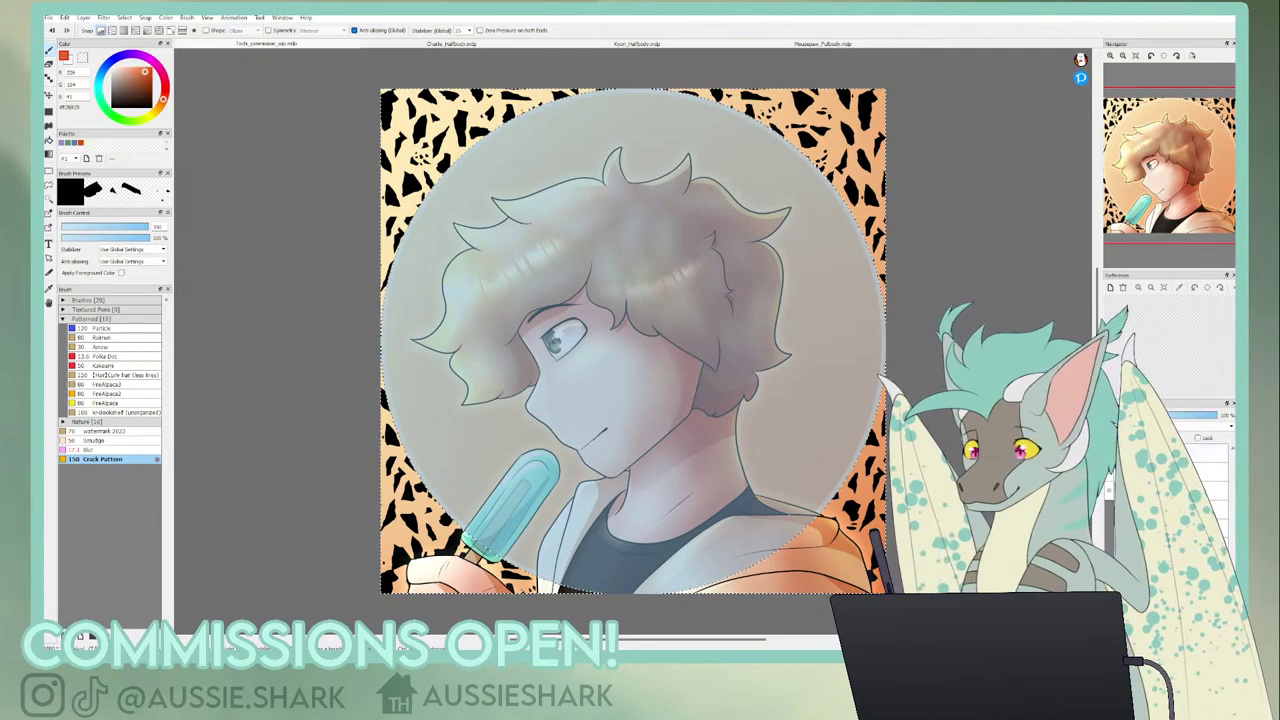
- Recolor the corner crack pattern orange with a filled rectangle over the canvas, and lower its layer opacity before clearing the selection
key("m")
left_click_drag(308, 60, 900, 610)
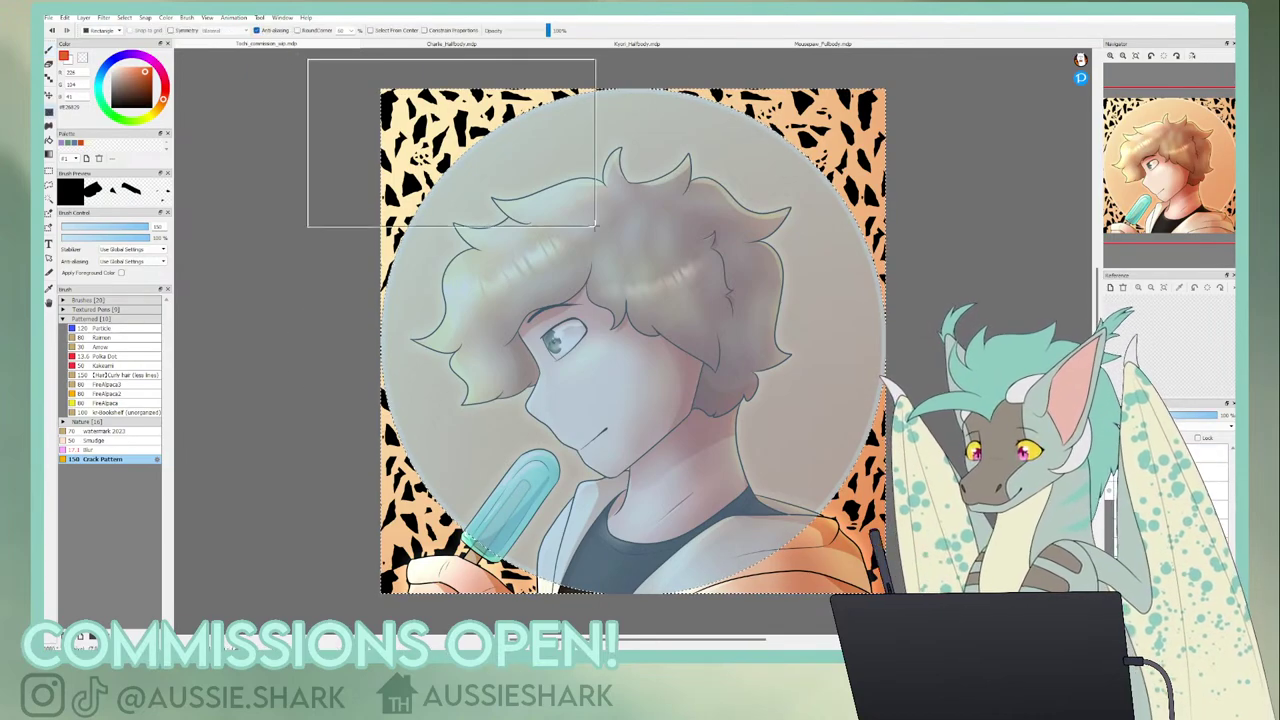
key("alt+BackSpace")
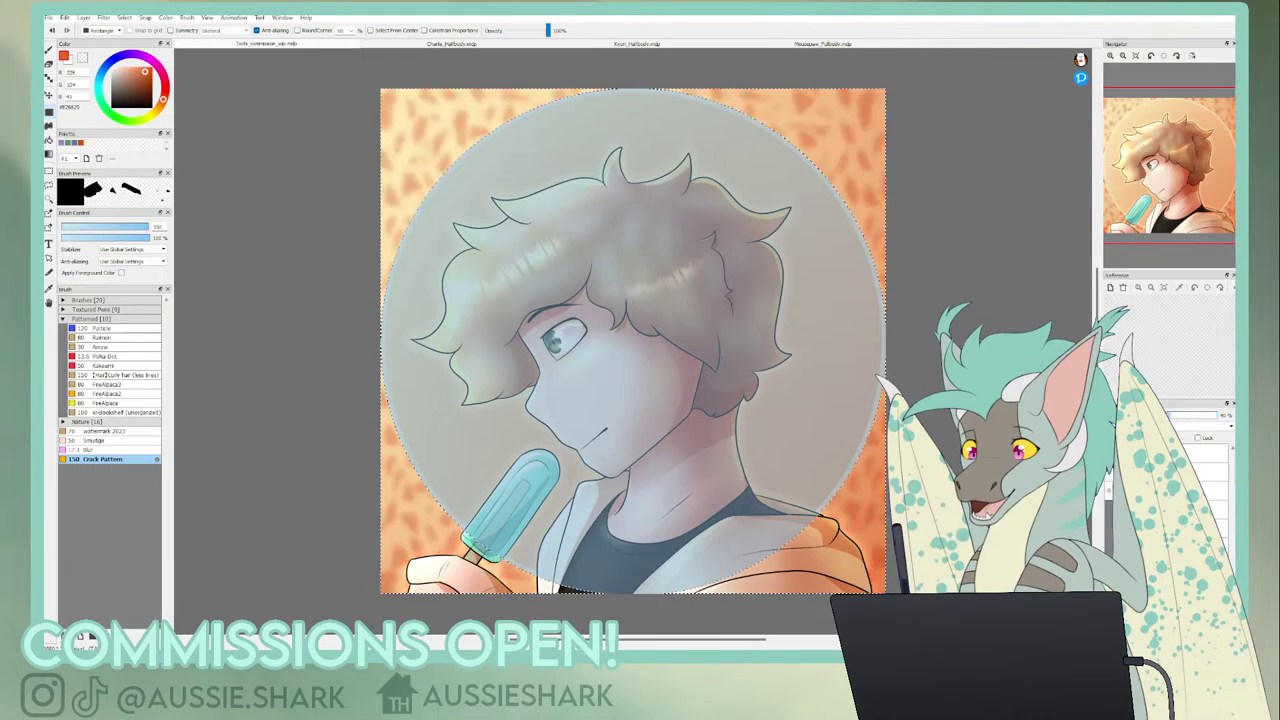
left_click(1178, 418)
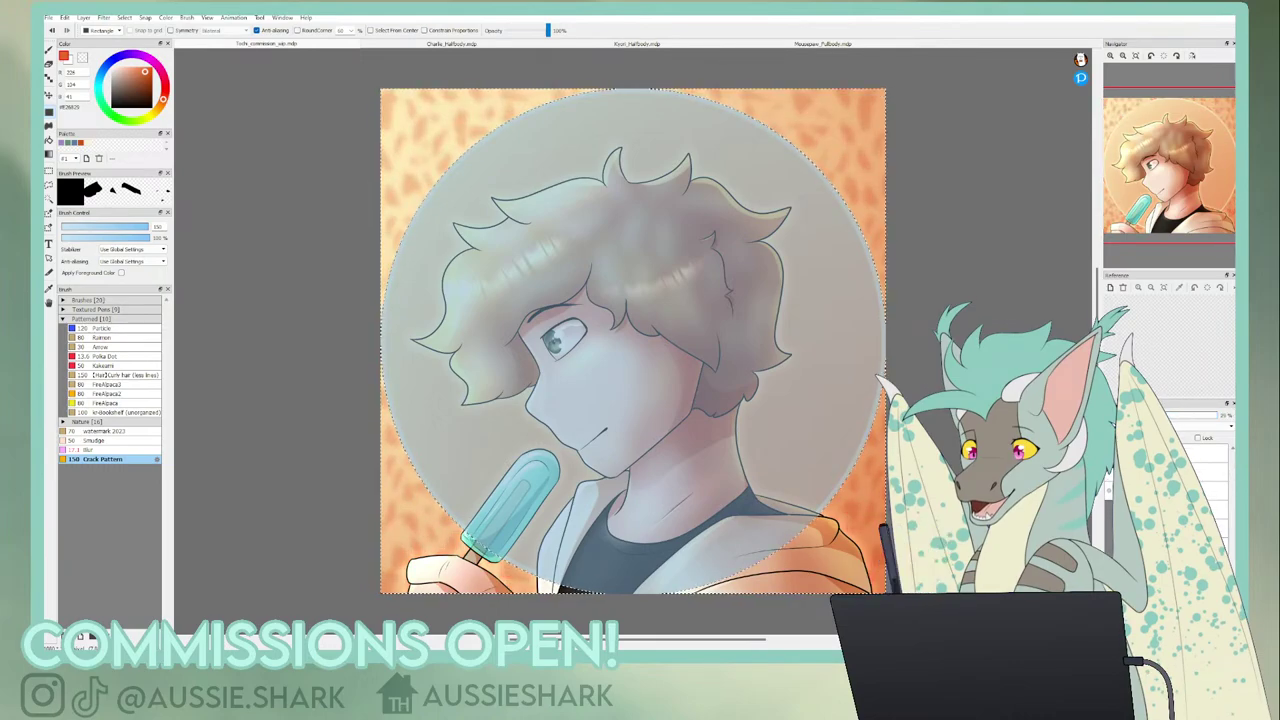
key("ctrl+d")
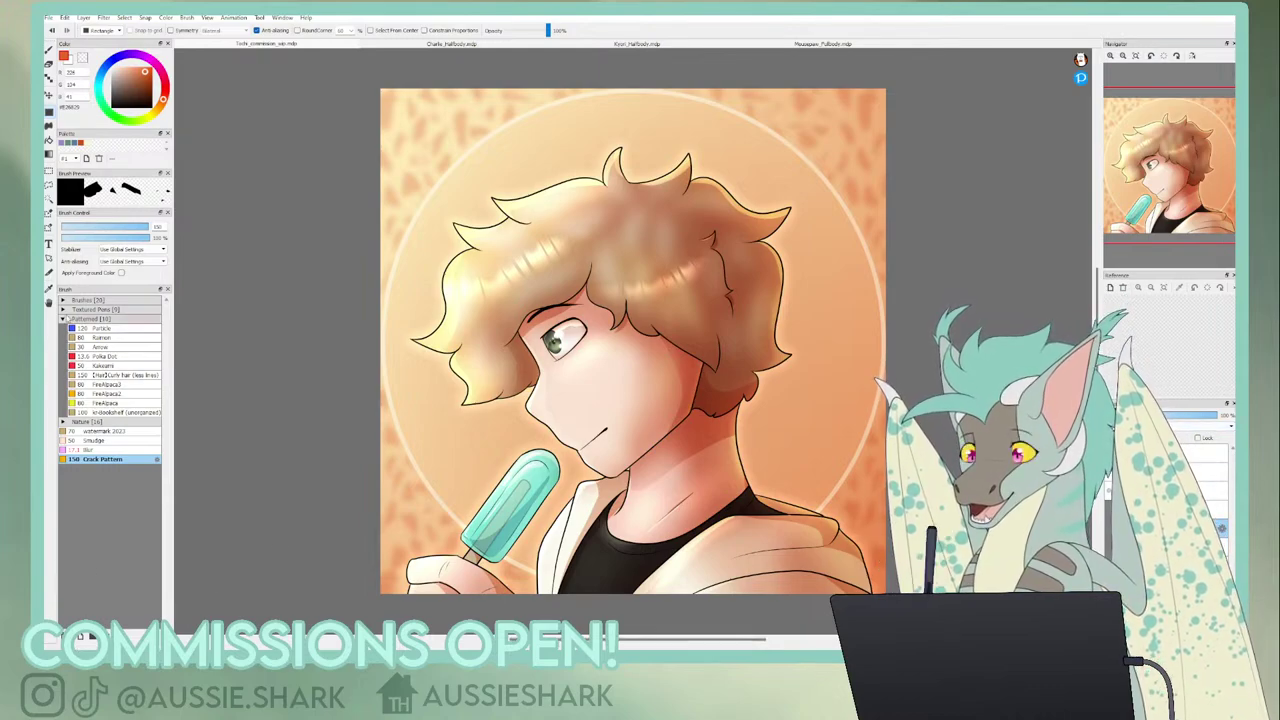
- Draw a smaller white circle centered inside the framing circle, using the Pen brush with ellipse shape snapping
left_click(90, 319)
left_click(88, 300)
left_click(92, 309)
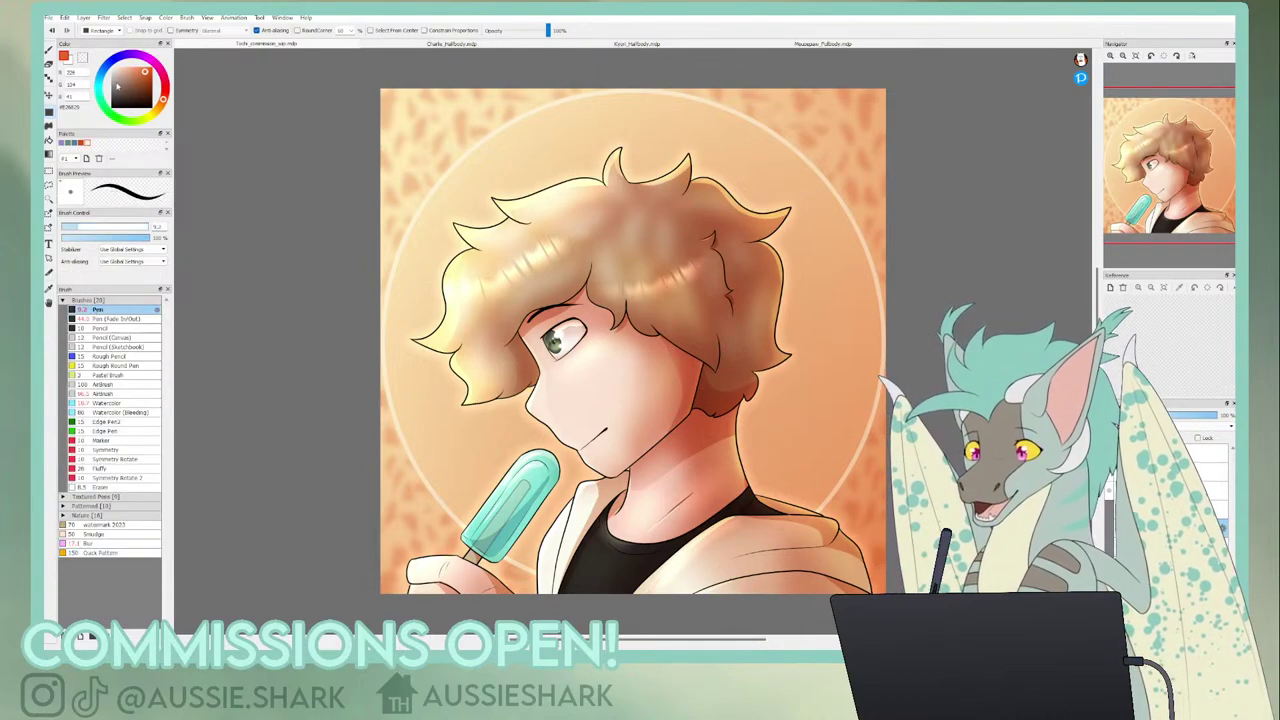
left_click(116, 73)
left_click(49, 49)
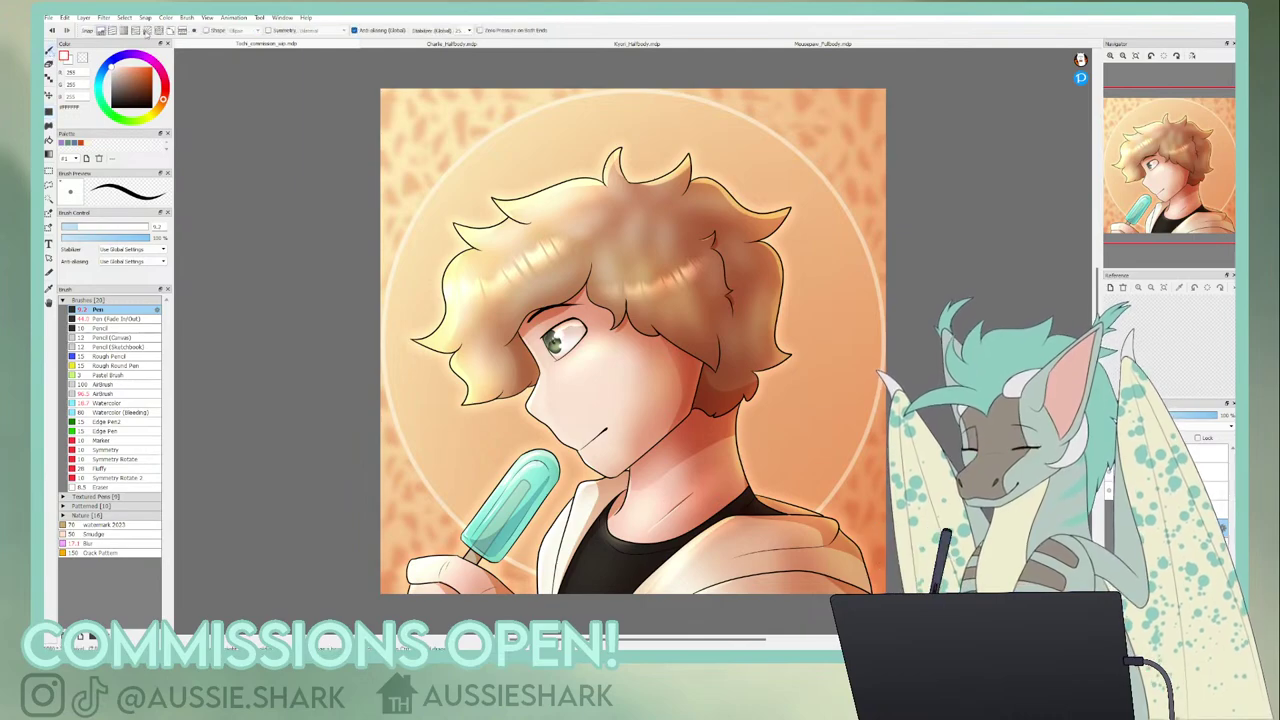
left_click(206, 31)
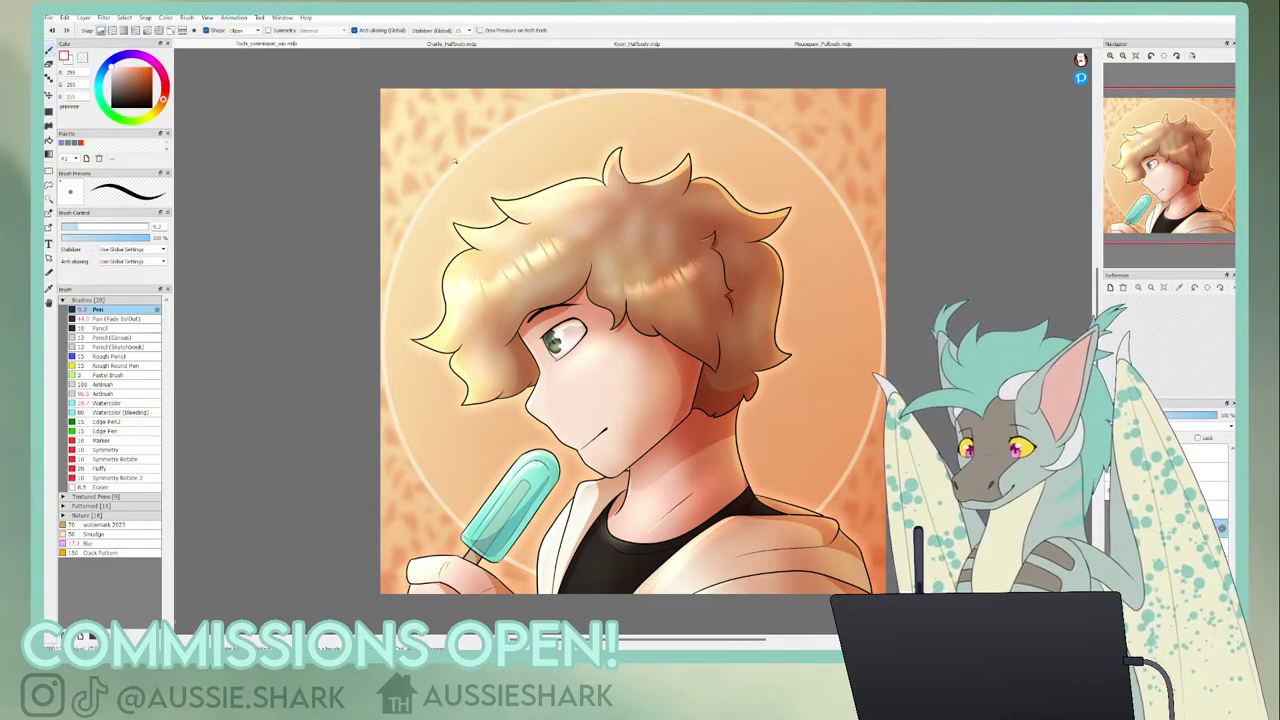
left_click_drag(455, 160, 811, 531)
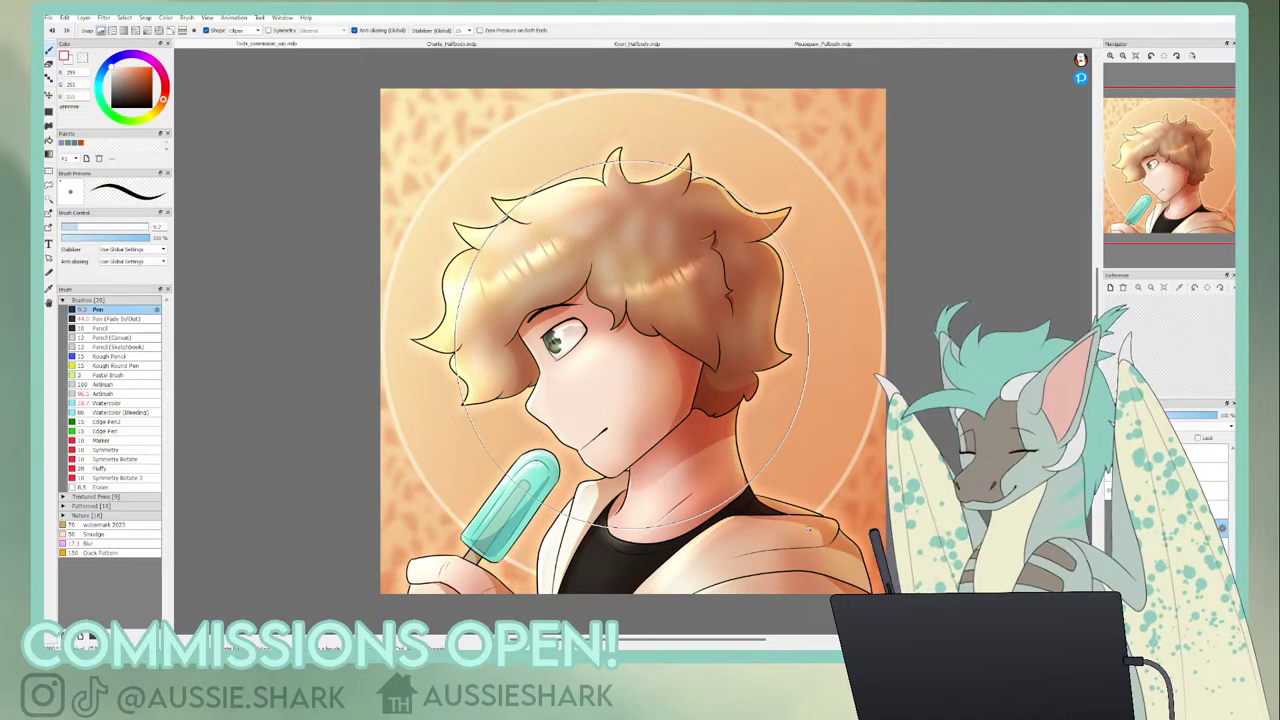
left_click_drag(810, 530, 810, 528)
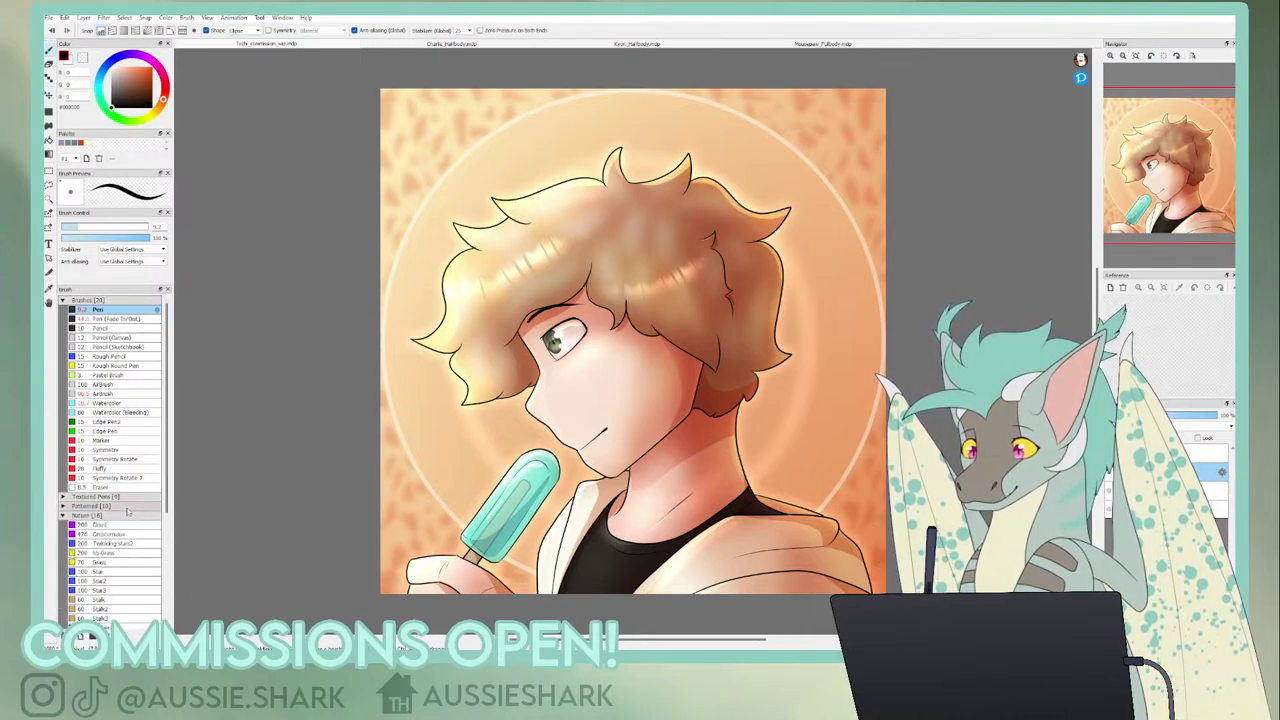
- Select the watermark 2023 brush and stamp two small black watermarks on the background above the left side of the hair
left_click(127, 515)
left_click(124, 525)
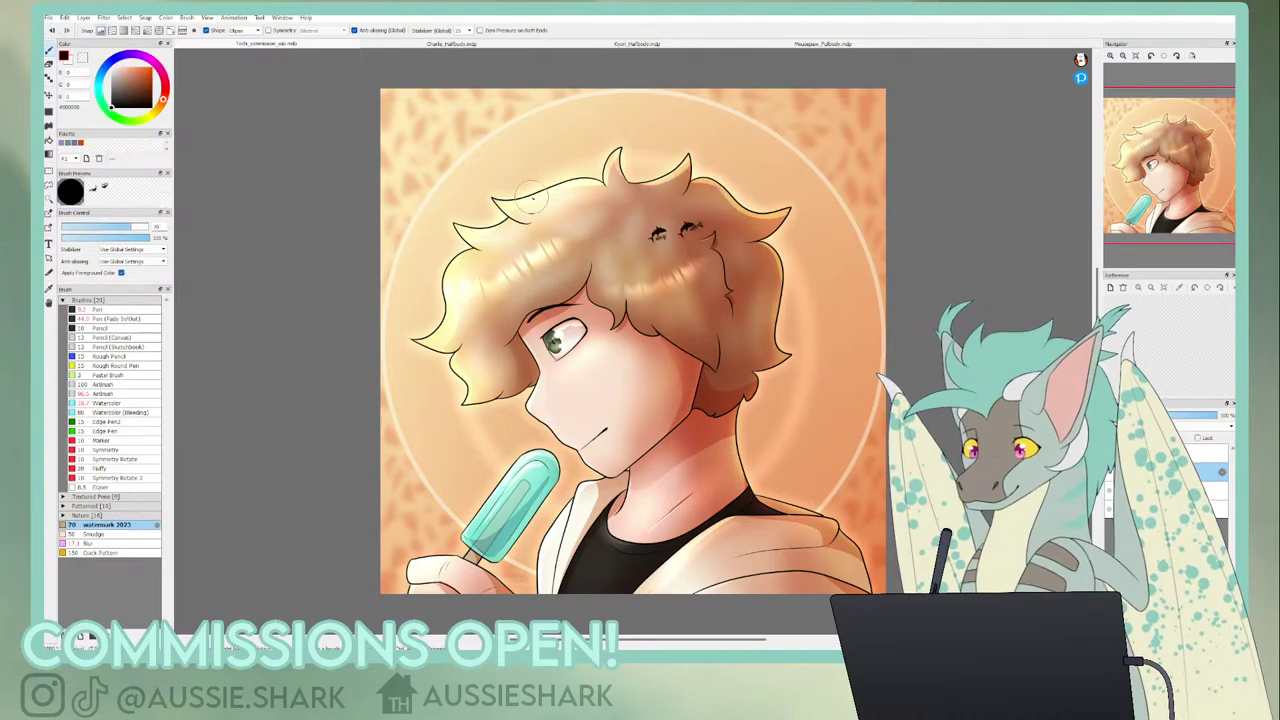
left_click(440, 163)
left_click(466, 166)
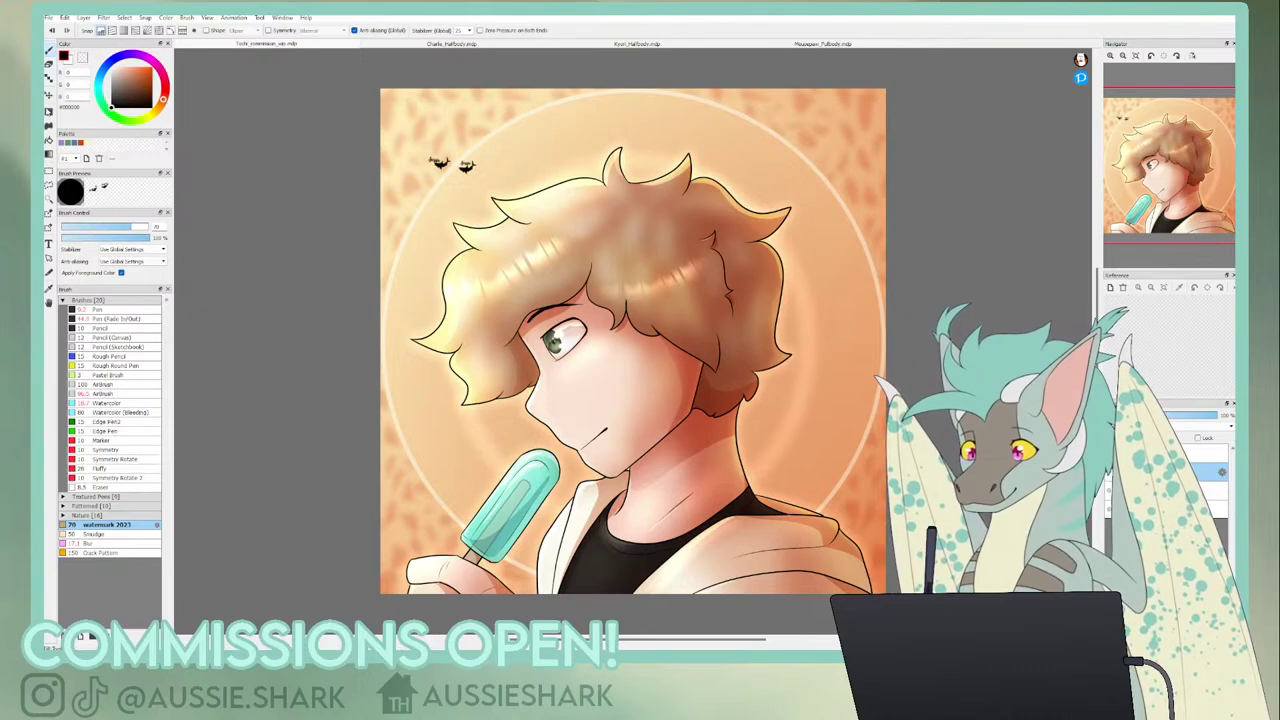
- Erase the left watermark stamp by covering it with a rectangle in the transparent color
left_click(49, 113)
left_click(82, 58)
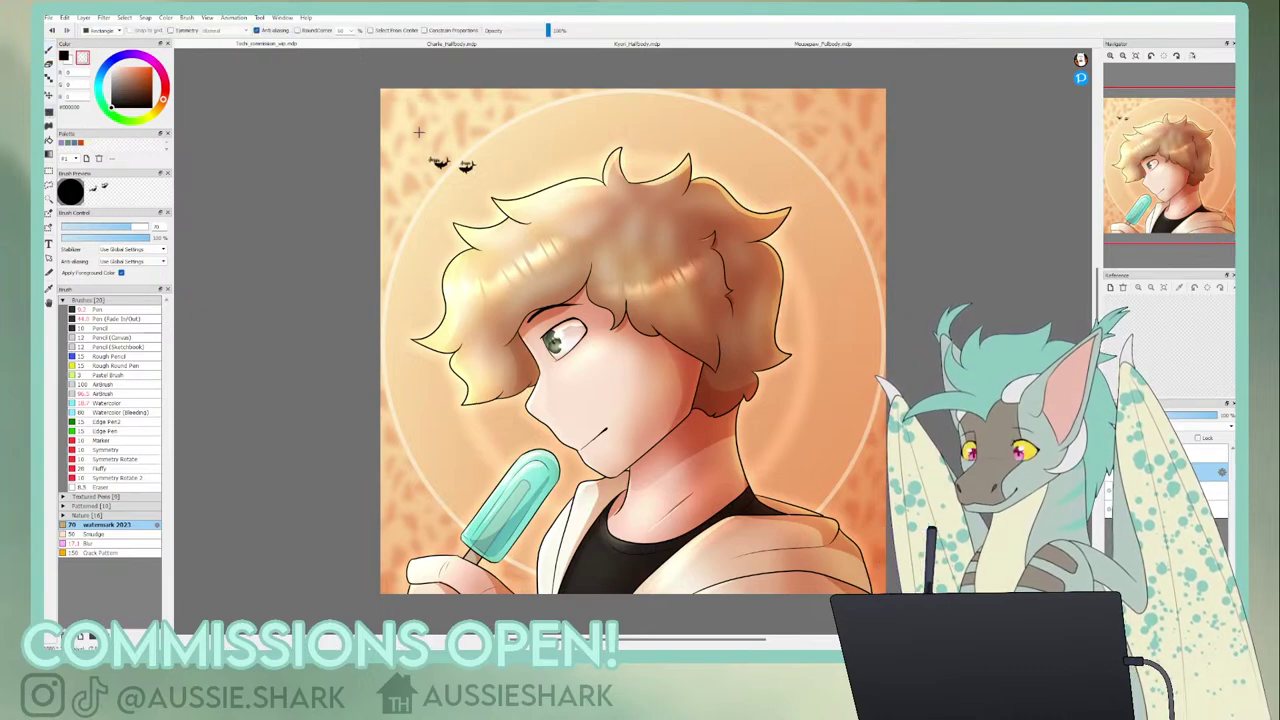
left_click_drag(401, 131, 449, 185)
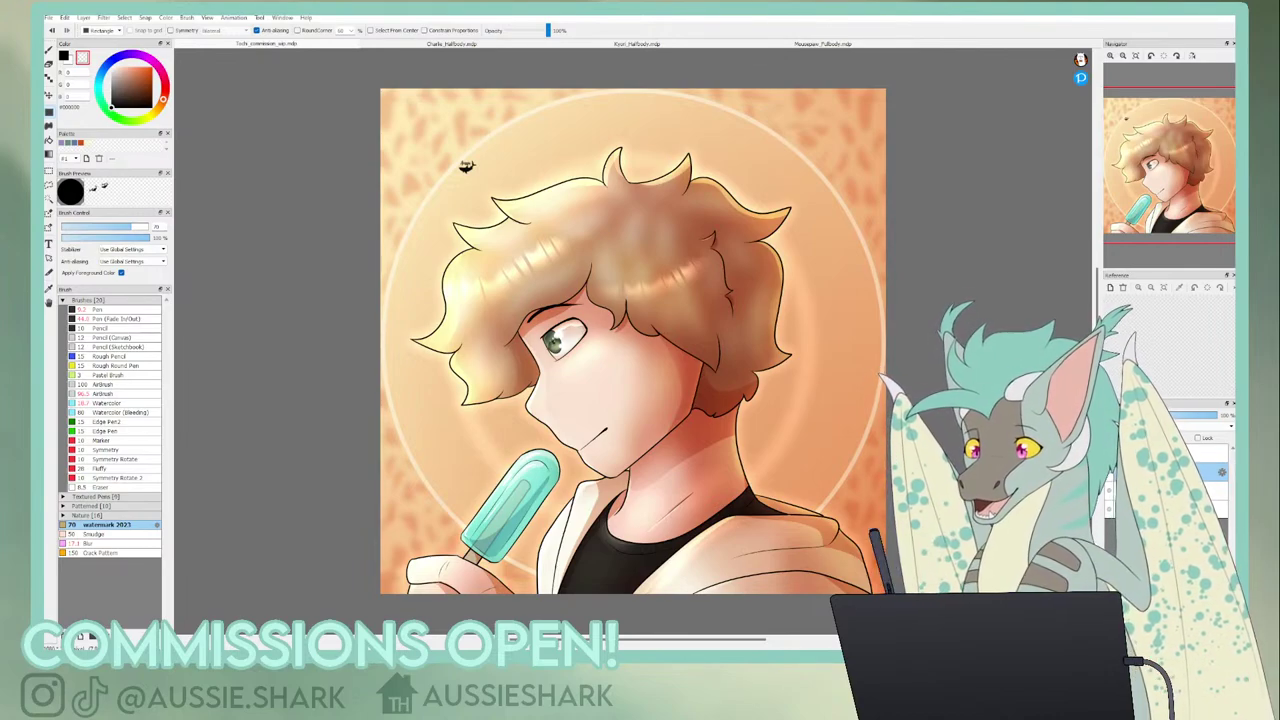
- Move the remaining watermark stamp to the background just above the popsicle
key("k")
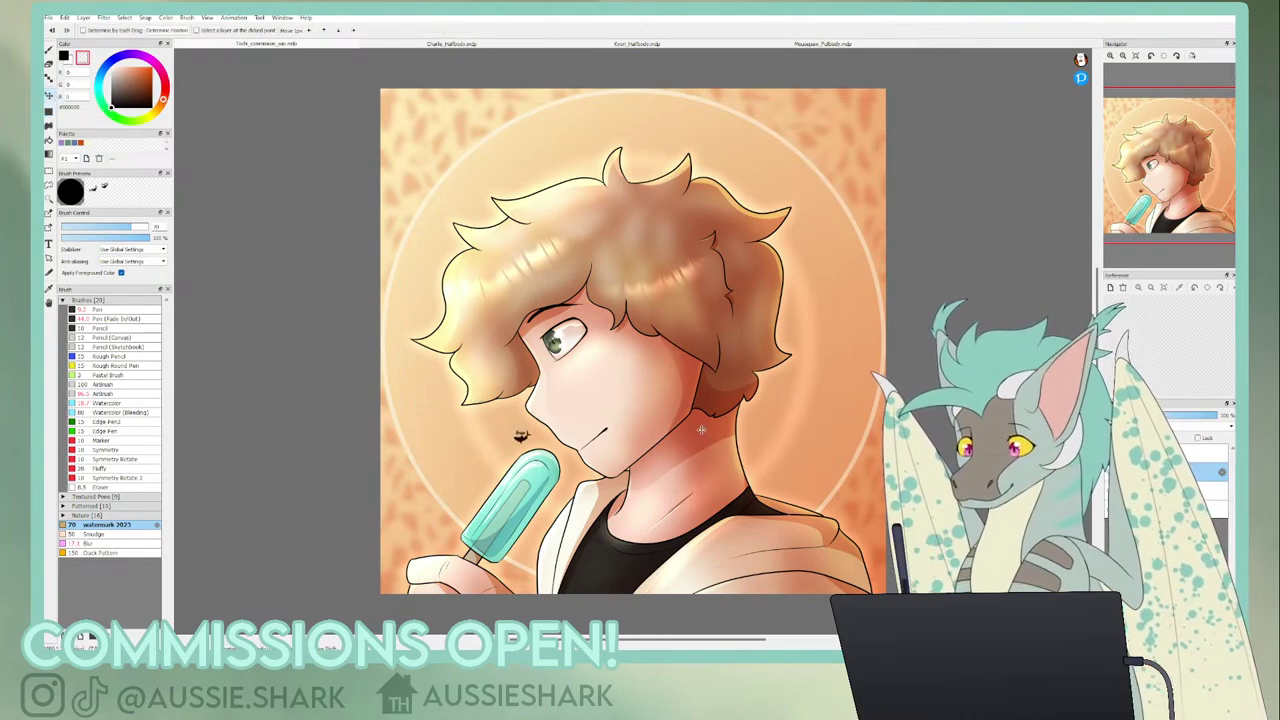
key("h")
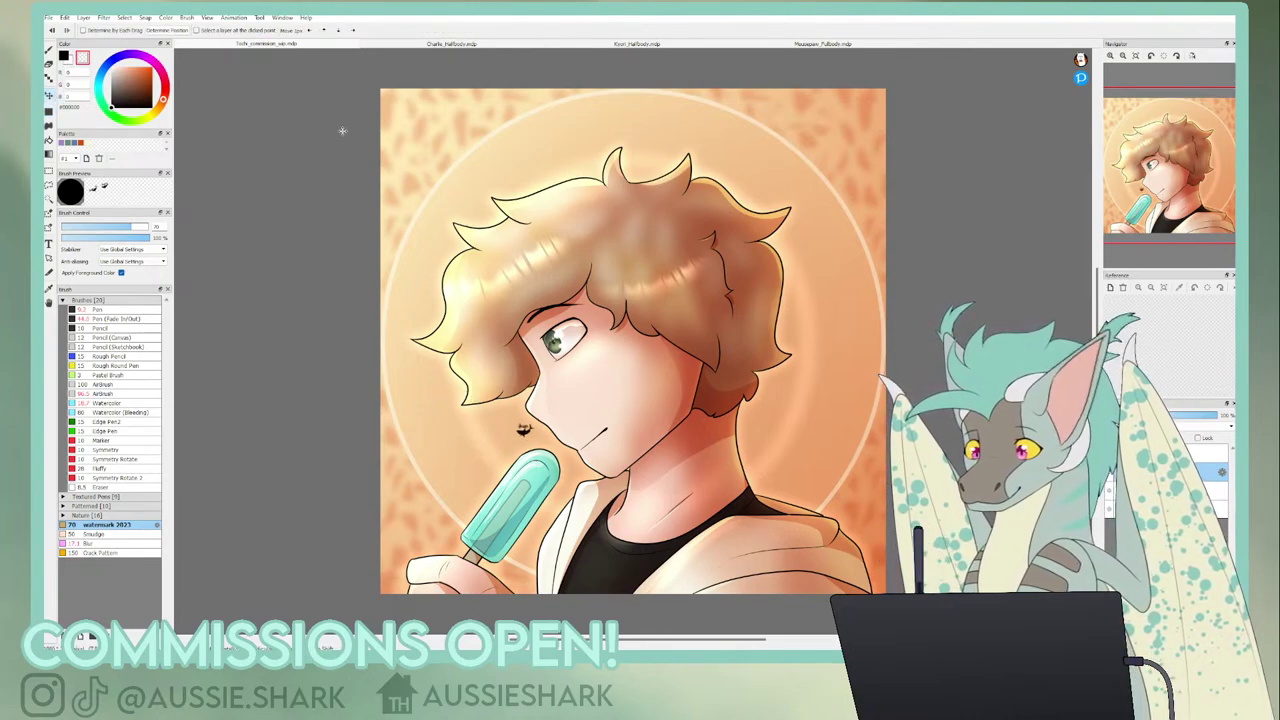
key("h")
key("h")
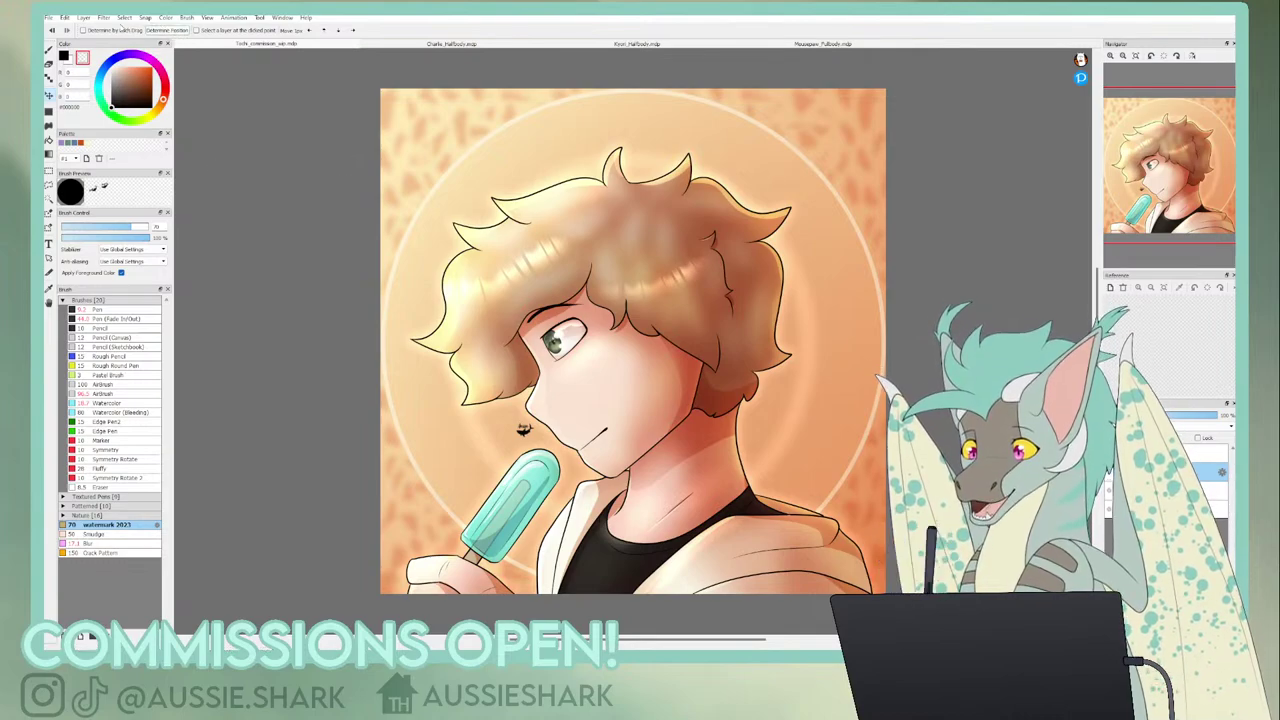
key("h")
- Try to enlarge the small watermark above the popsicle with Transform
key("ctrl+t")
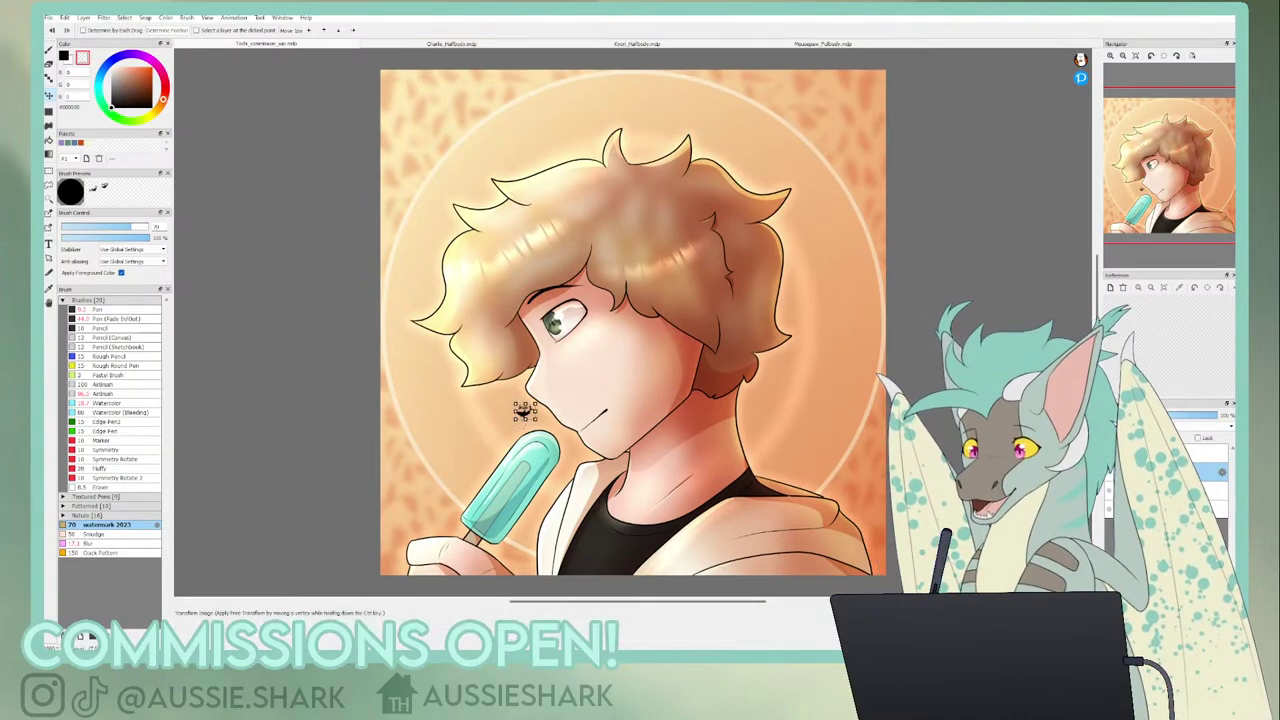
left_click_drag(534, 403, 547, 394)
left_click(960, 632)
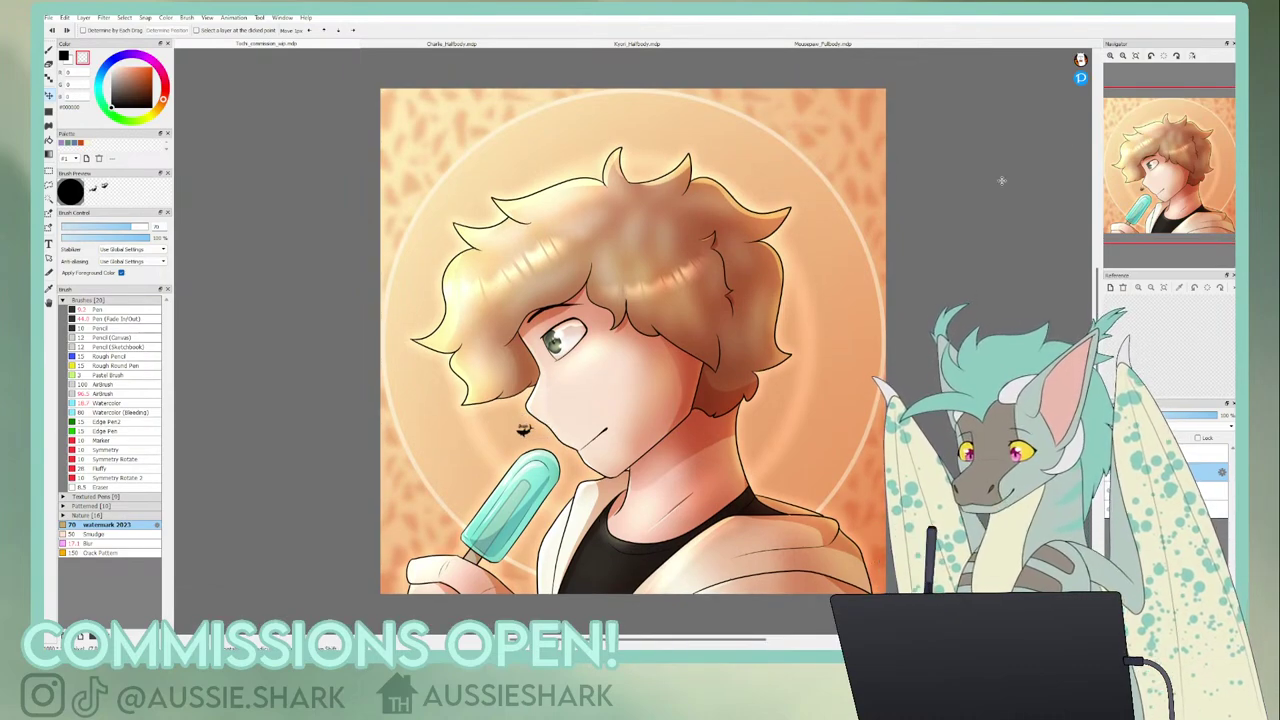
- Enlarge the watermark 2023 brush to about 250 and stamp large red-orange watermarks across the hair area
left_click(1110, 56)
left_click(1110, 57)
left_click_drag(1160, 173, 1143, 191)
left_click(1143, 56)
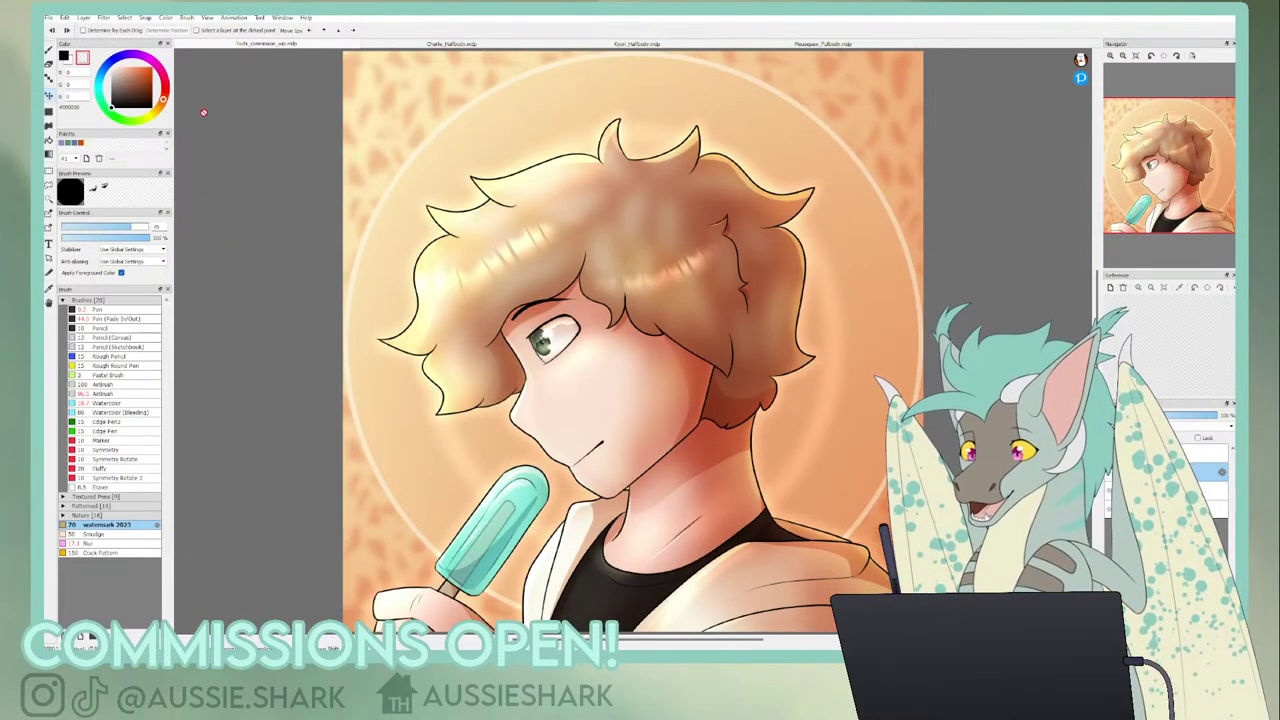
left_click(50, 50)
left_click(80, 143)
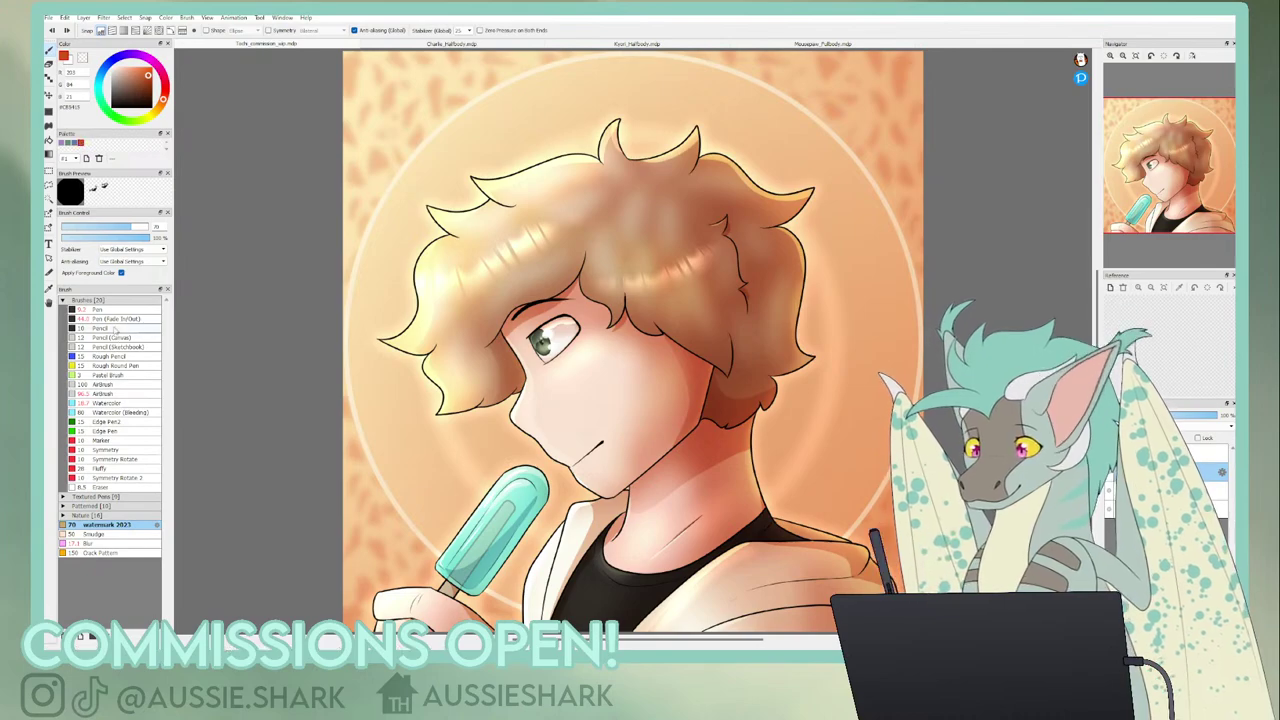
left_click_drag(137, 226, 160, 230)
mouse_move(240, 196)
left_mouse_down()
mouse_move(505, 172)
mouse_move(690, 178)
left_mouse_up()
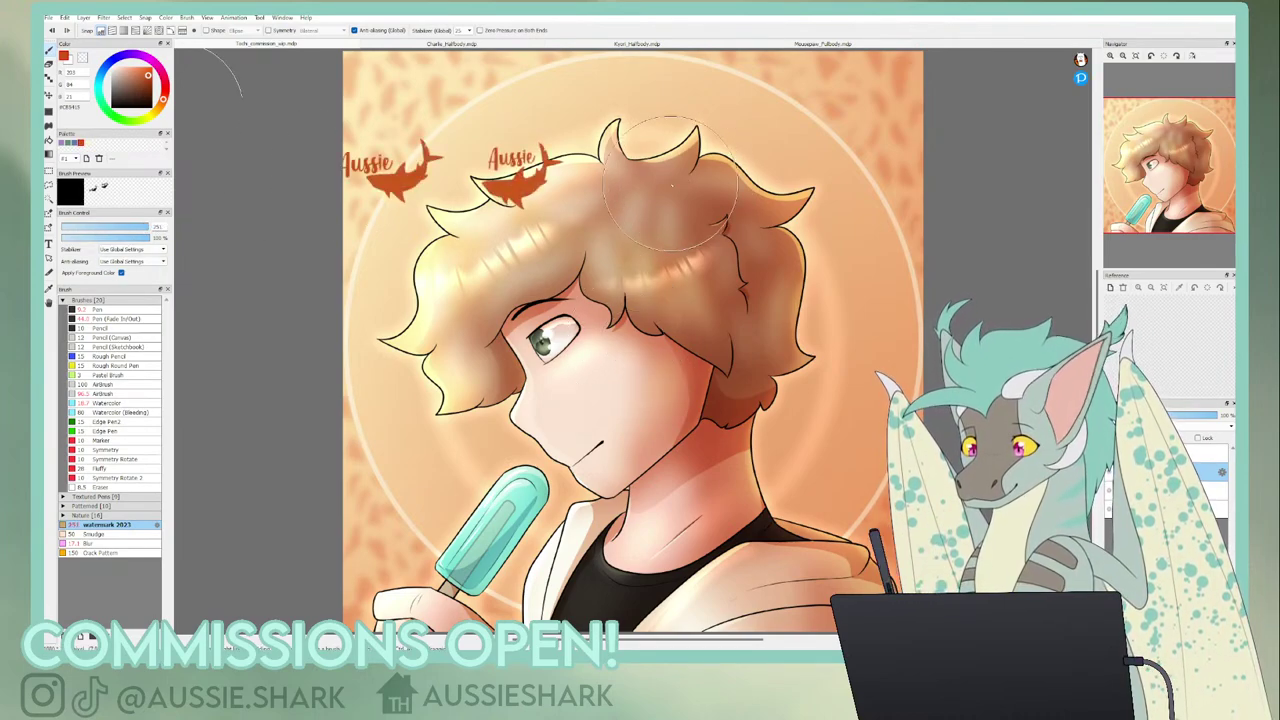
- Undo the oversized watermark stamp, reduce the watermark 2023 brush size, and stamp two small watermarks above the hair
key("ctrl+z")
left_click_drag(150, 231, 142, 232)
left_click(450, 166)
left_click(502, 158)
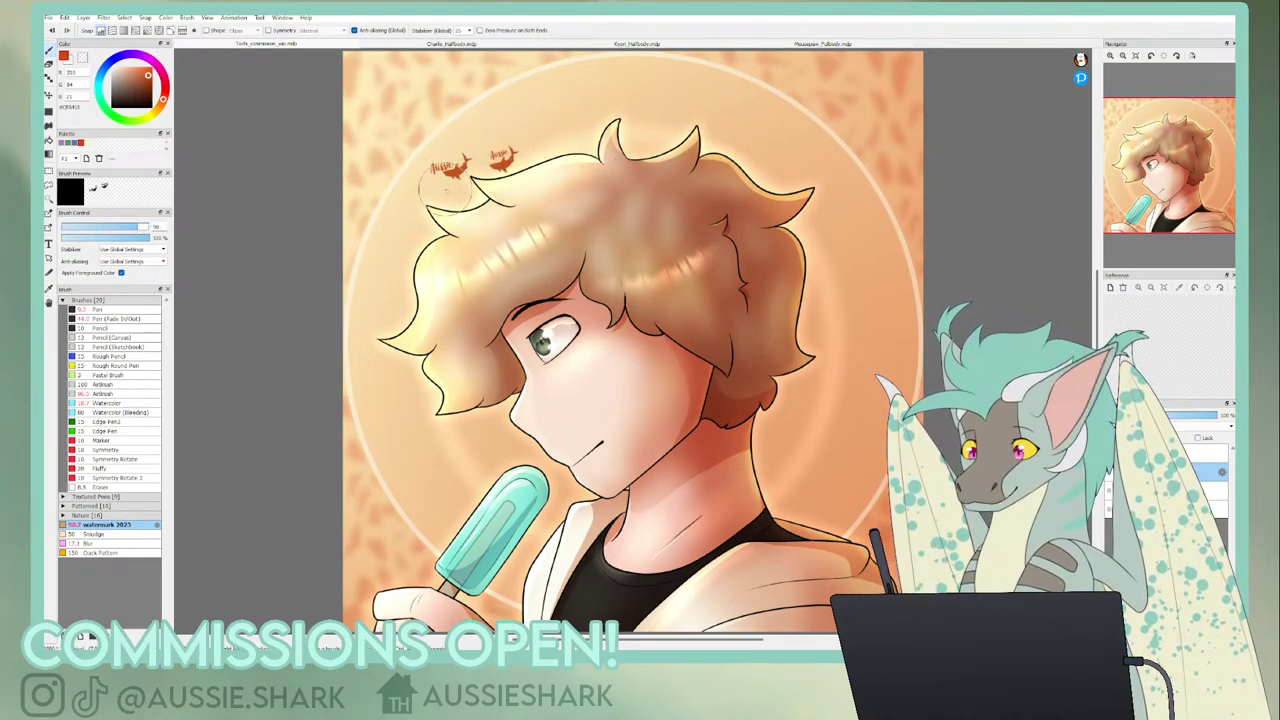
- Erase the leftmost small watermark stamp by drawing a transparent rectangle over it
left_click(48, 112)
left_click(82, 58)
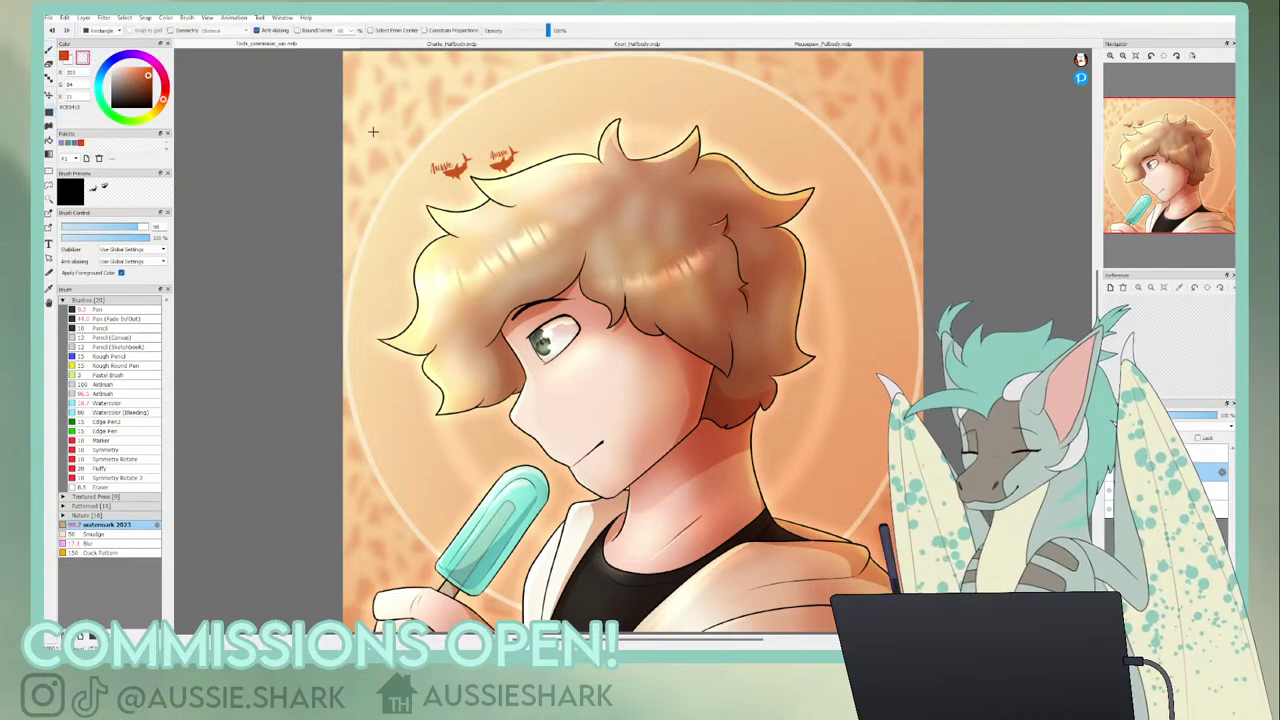
left_click_drag(372, 131, 480, 223)
- Move the remaining watermark beside the face, just below the front hair tips, and set its layer opacity to 30%
key("v")
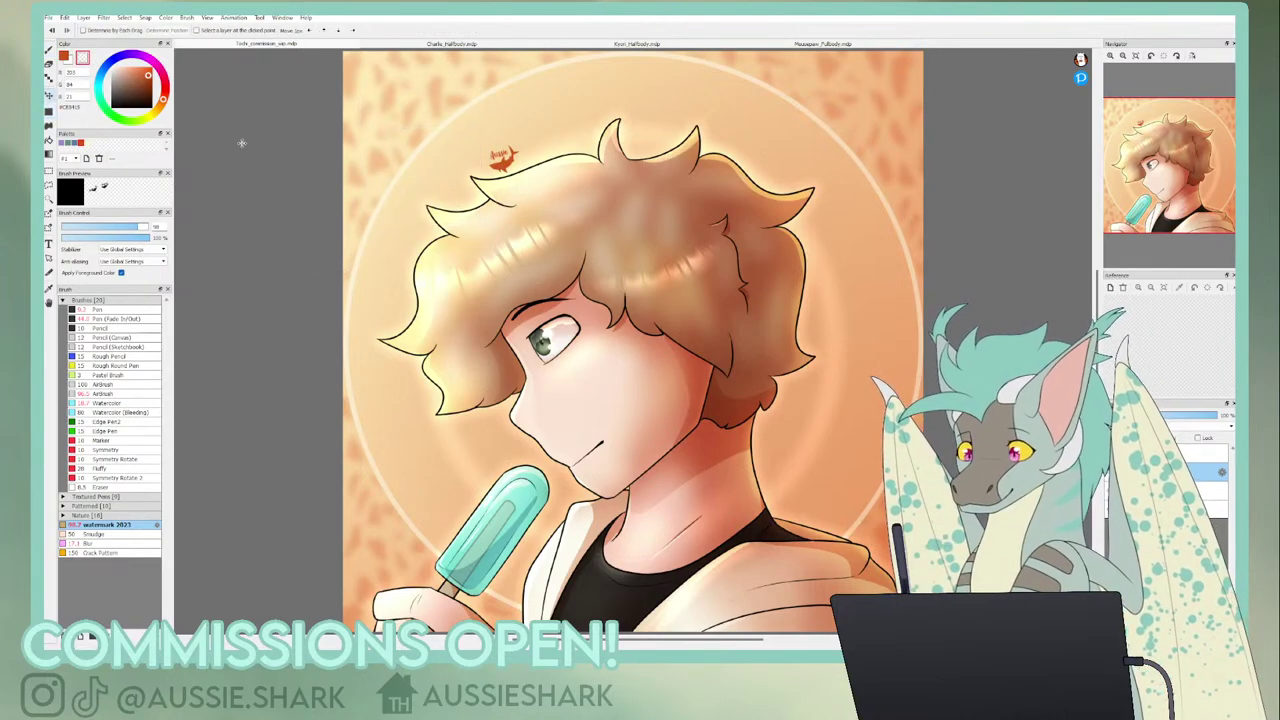
left_click_drag(589, 126, 577, 387)
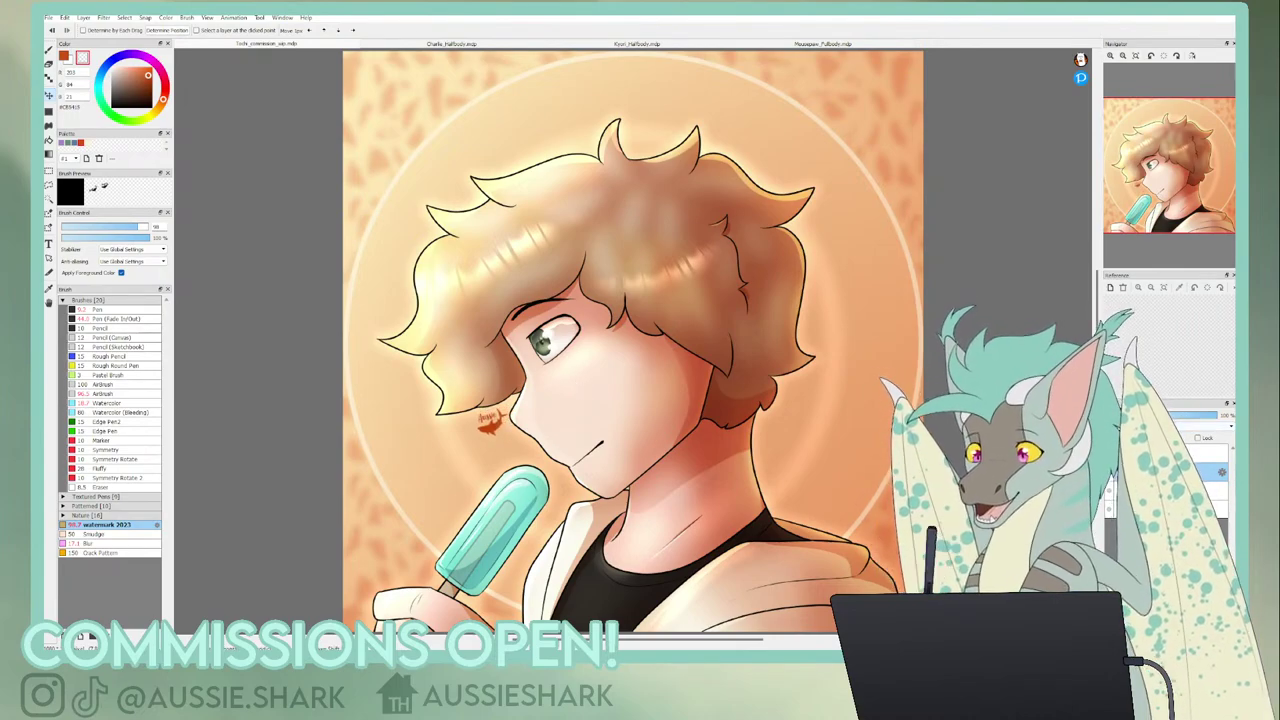
left_click_drag(718, 407, 791, 476)
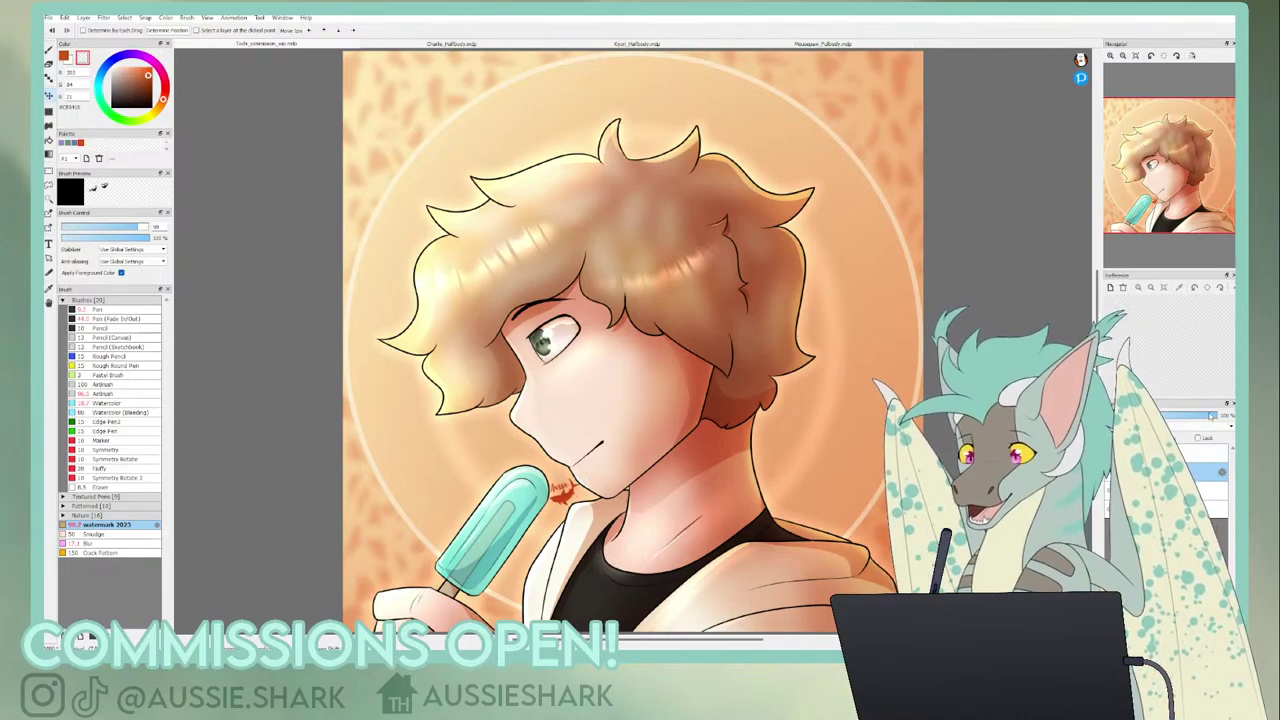
left_click_drag(1193, 412, 1155, 415)
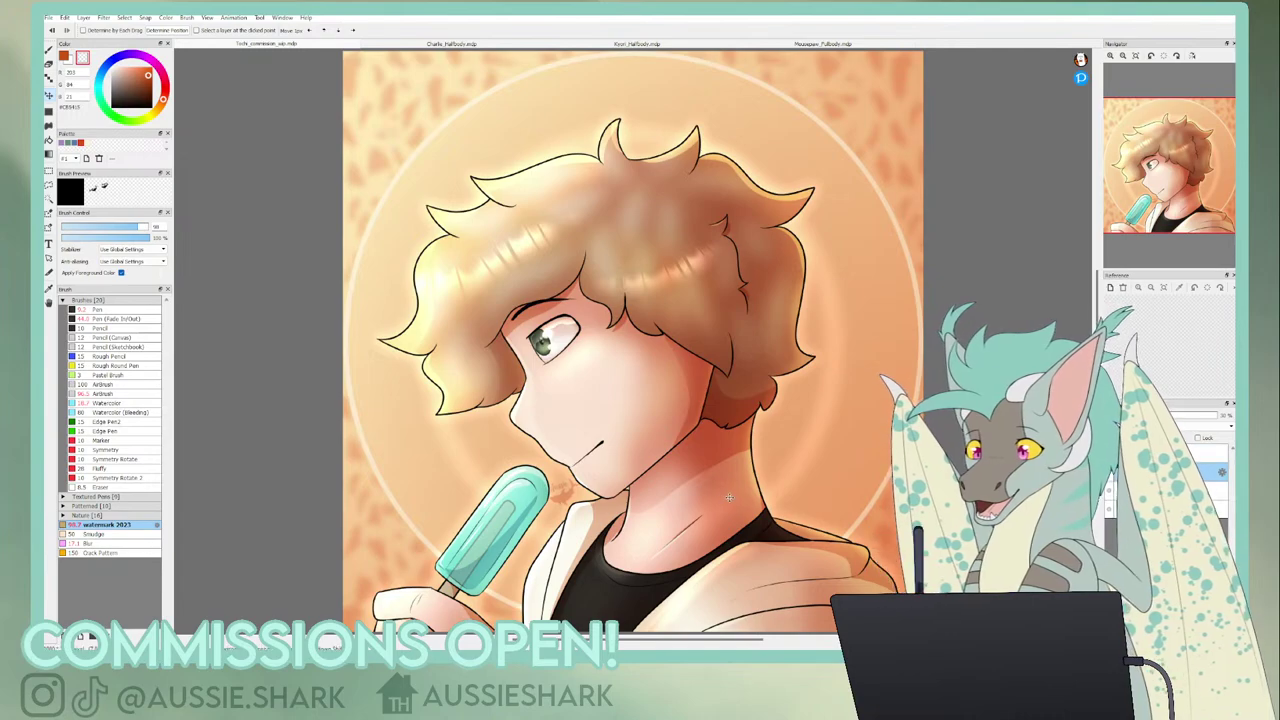
left_click_drag(734, 488, 657, 415)
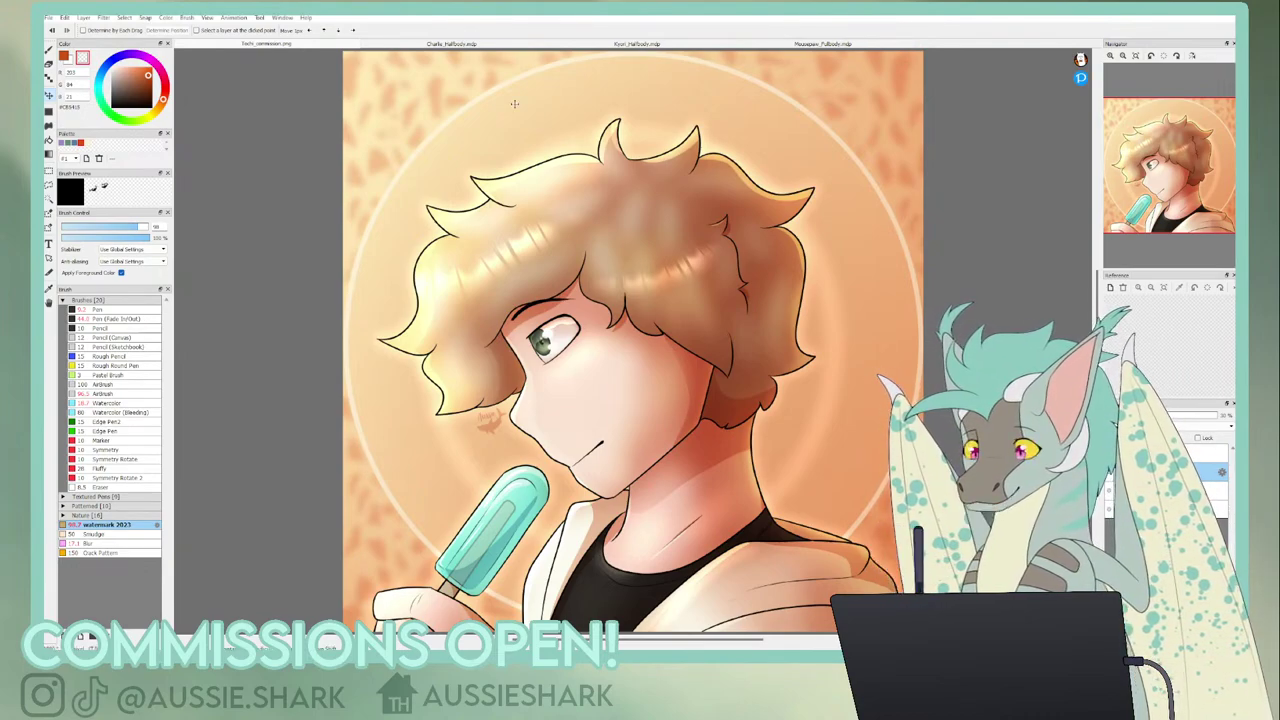
- Switch to the Charlie_Halfbody drawing and check the pupil layer by hiding and showing it in a close view of the face
left_click(451, 45)
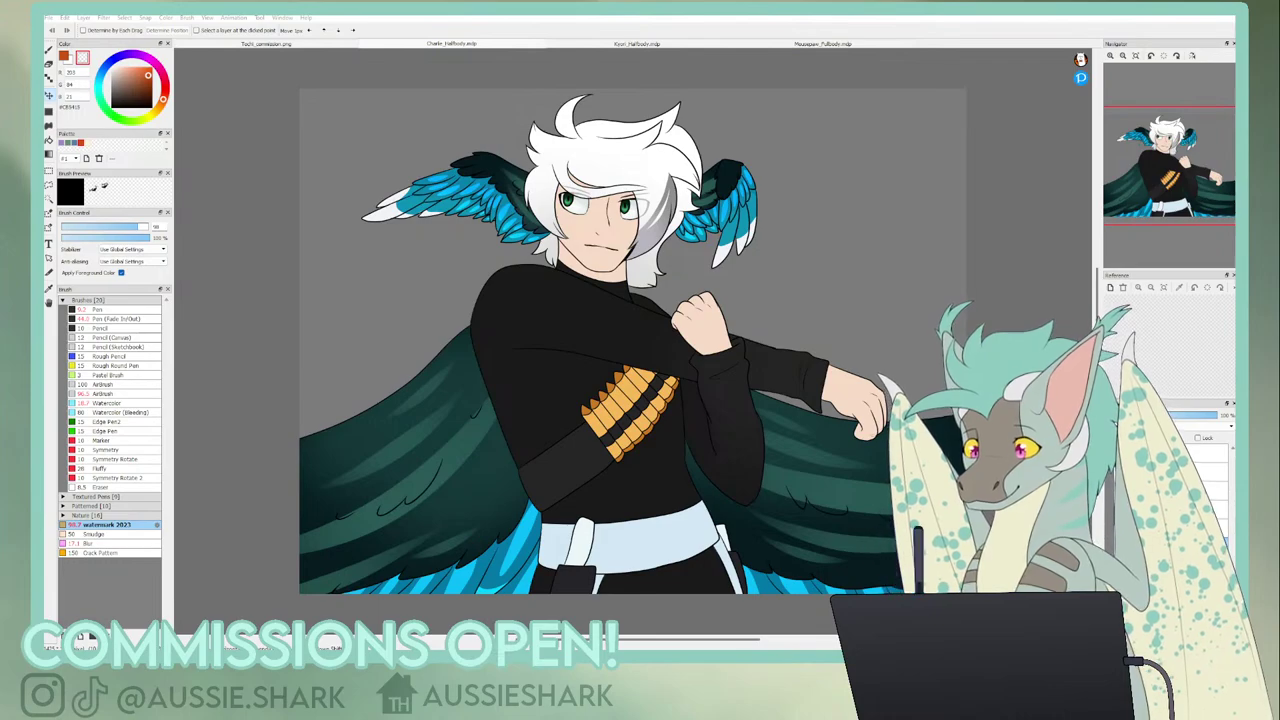
left_click(633, 427)
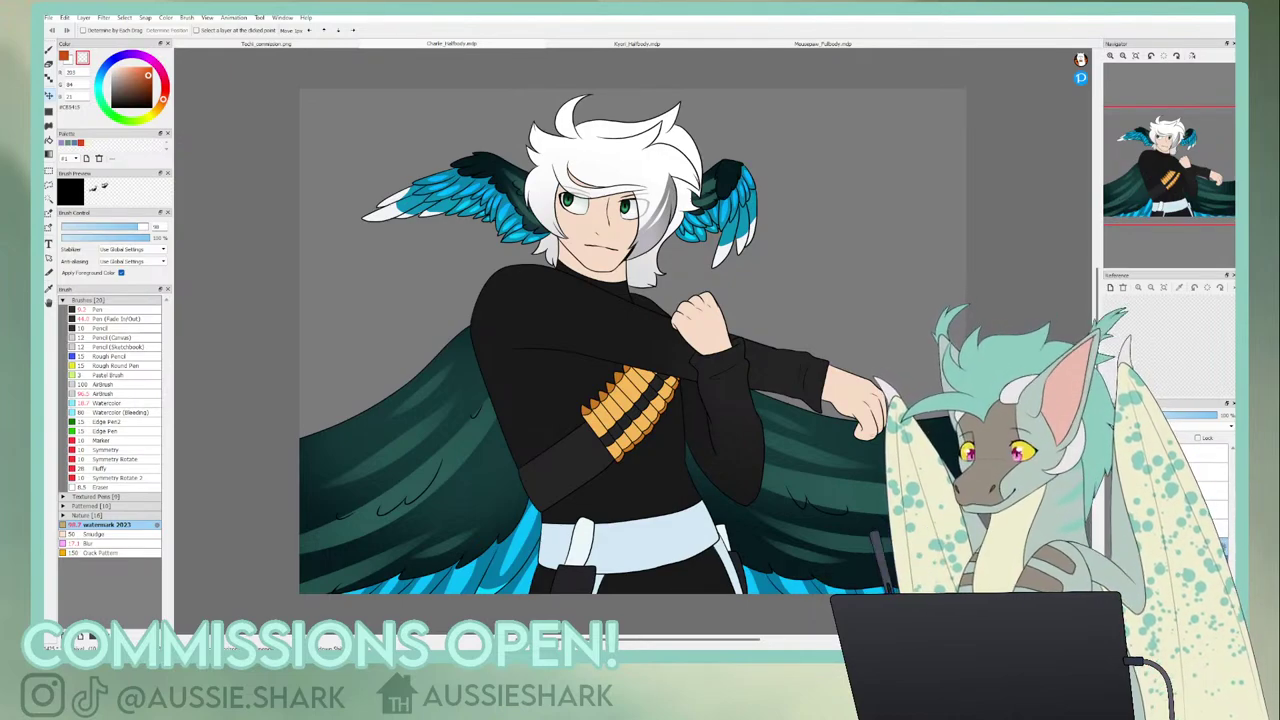
key("ctrl+z")
key("ctrl+y")
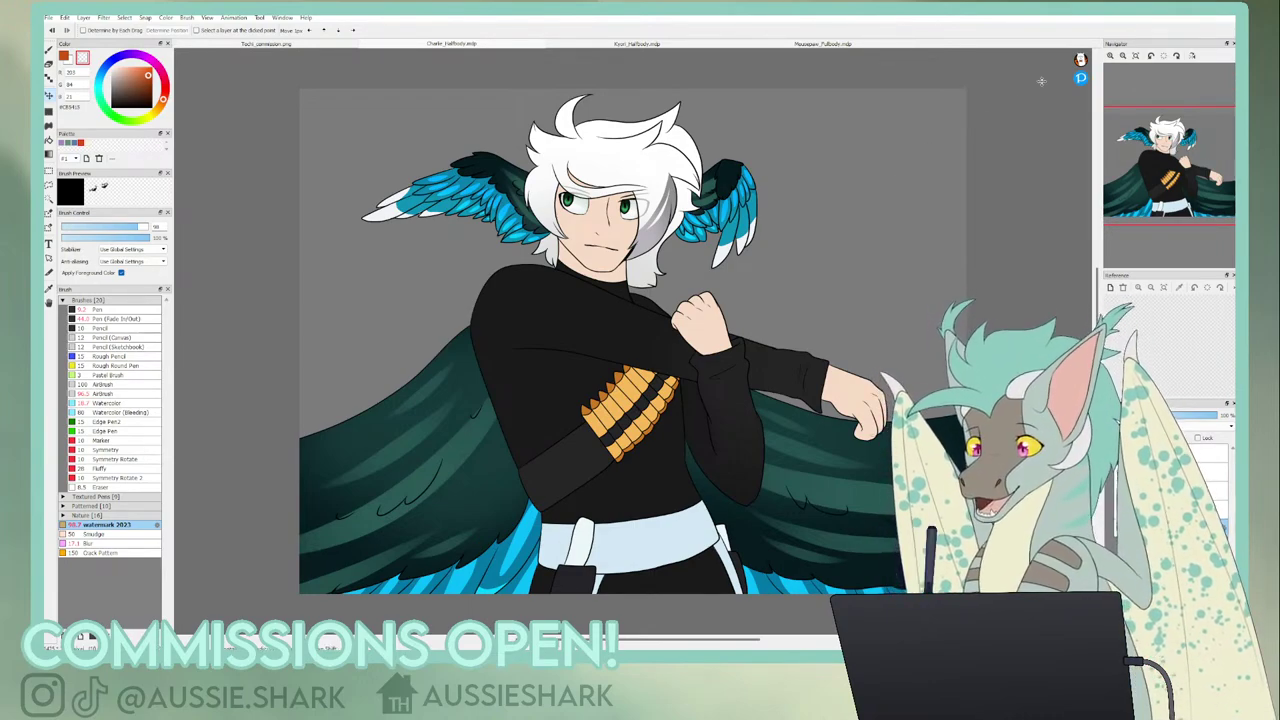
left_click(1110, 57)
left_click(1110, 57)
left_click(1110, 57)
left_click_drag(1166, 150, 1164, 147)
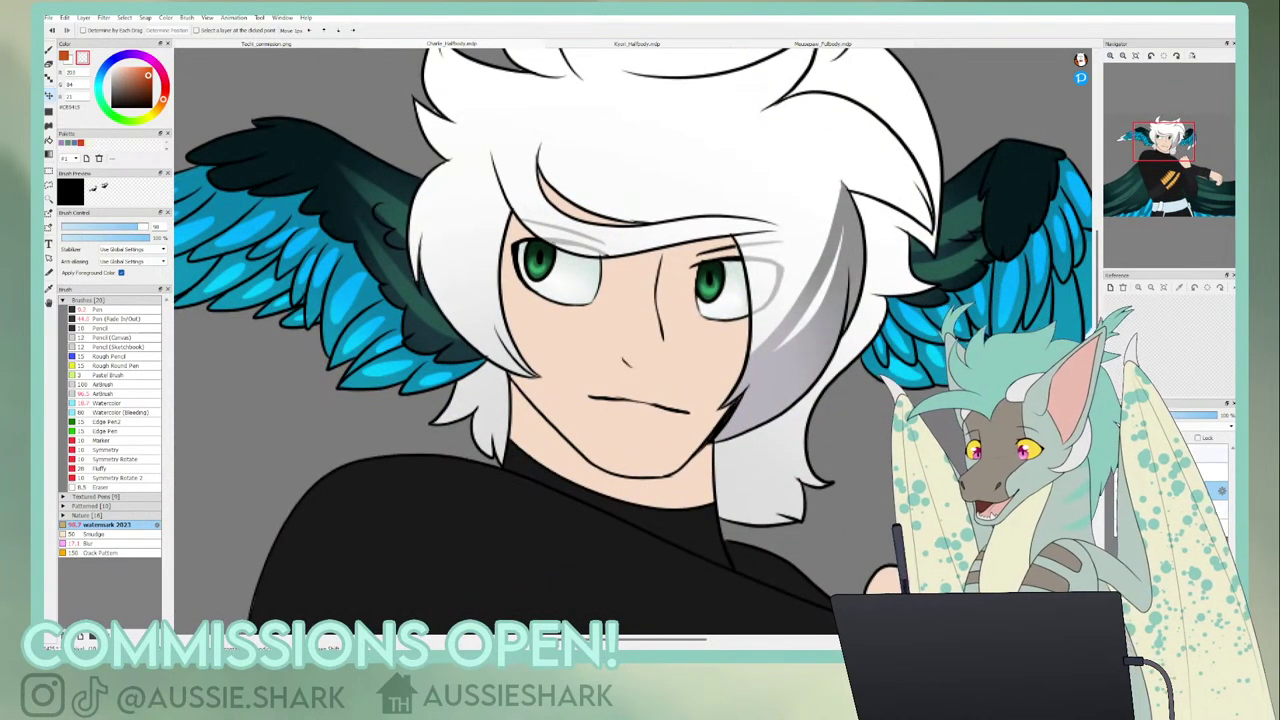
left_click(1110, 510)
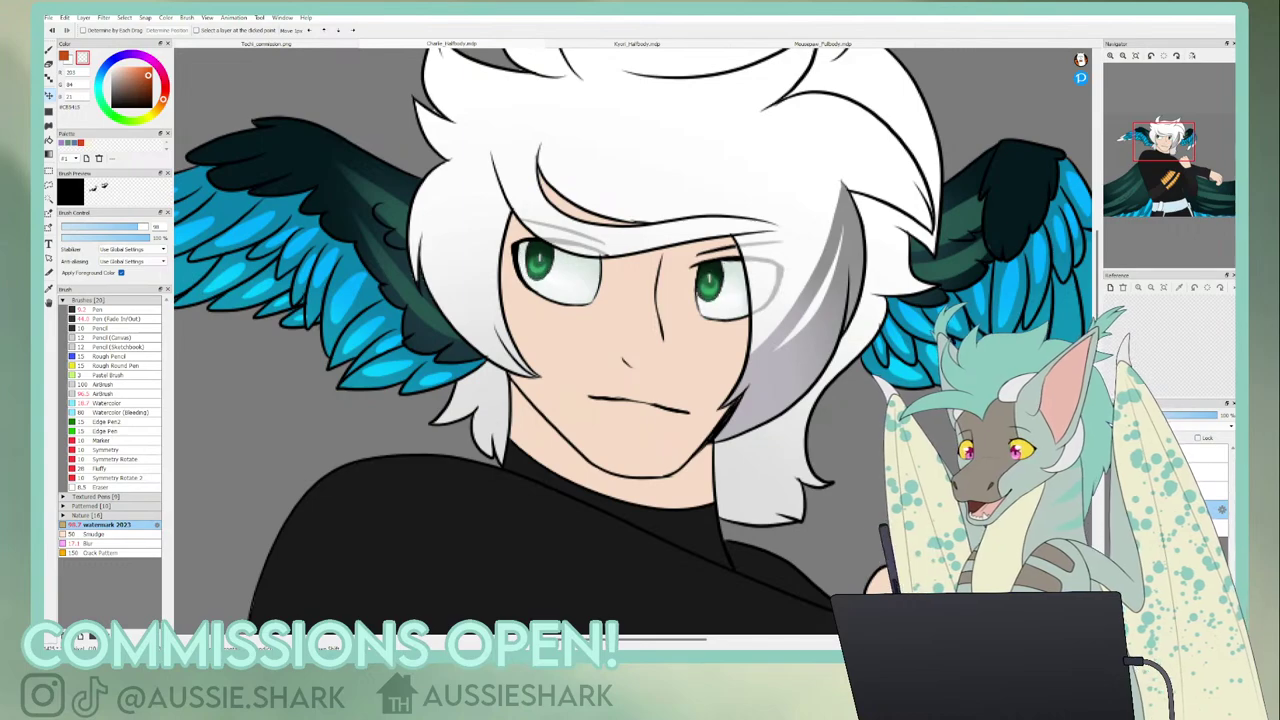
left_click(1110, 510)
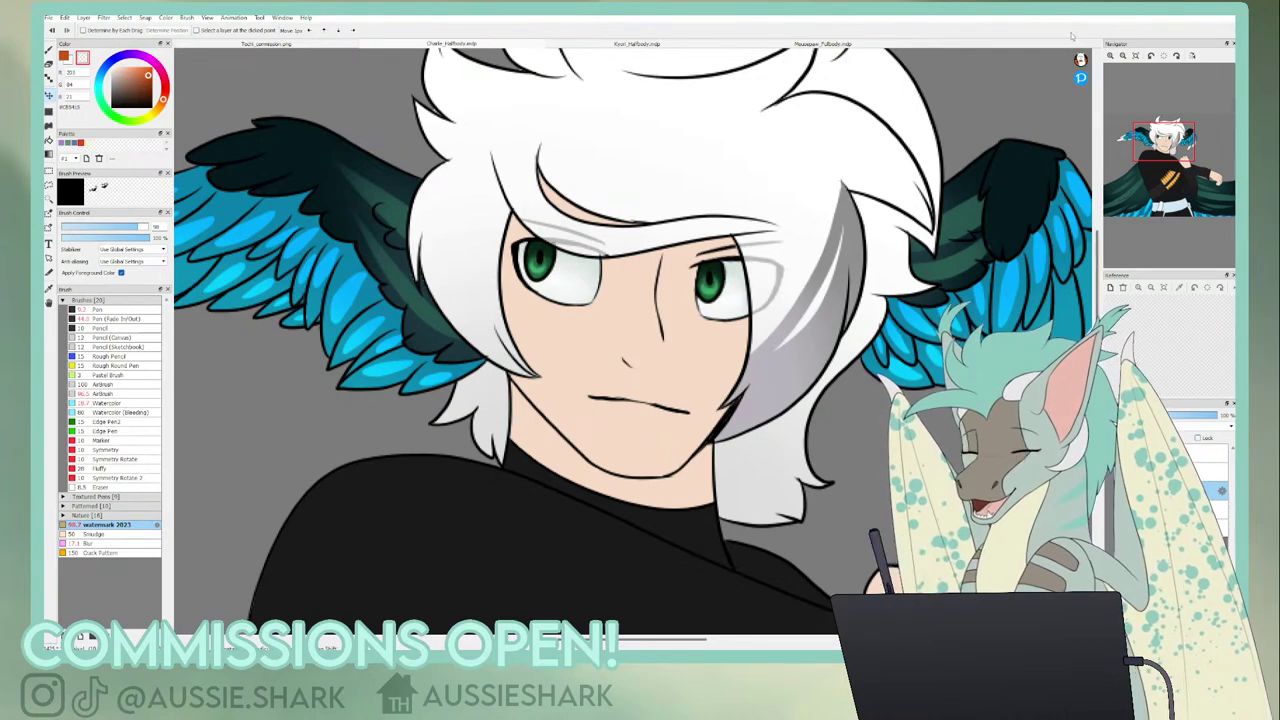
- Choose the Watercolor brush and sample dark and mid greens from the eye on the left side of the face
key("ctrl+plus")
right_click(497, 214)
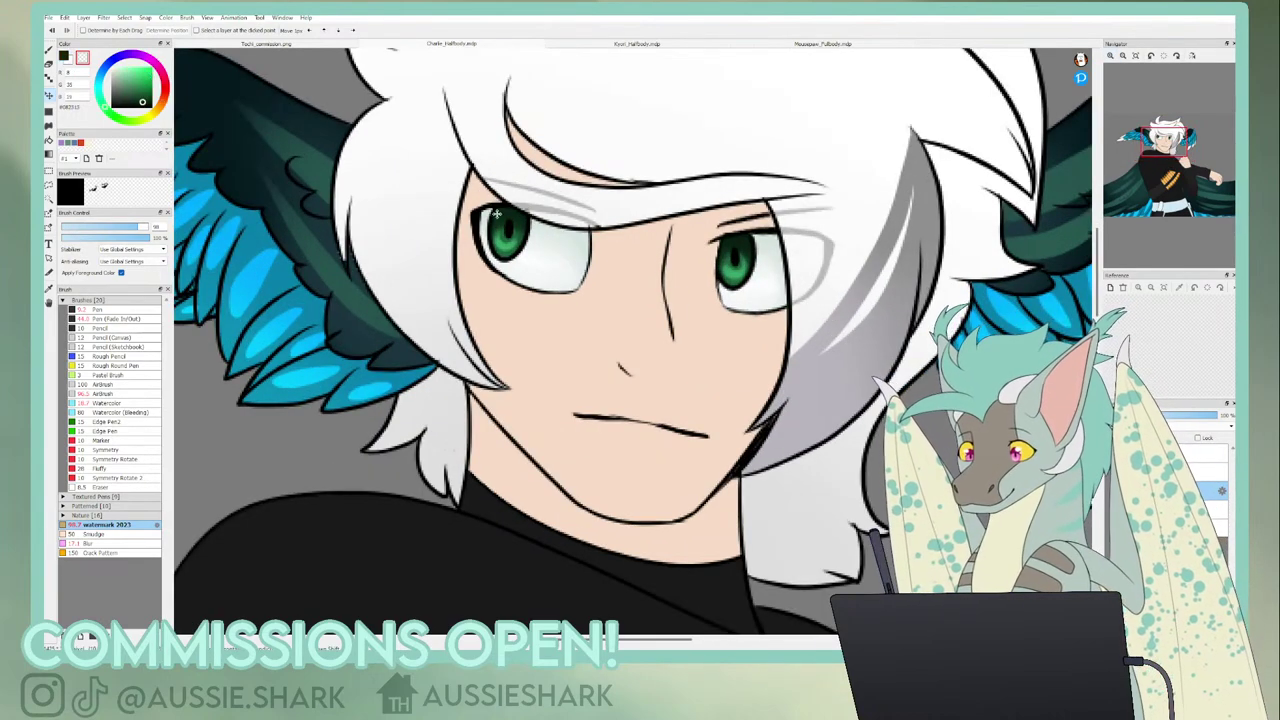
left_click(143, 105)
key("p")
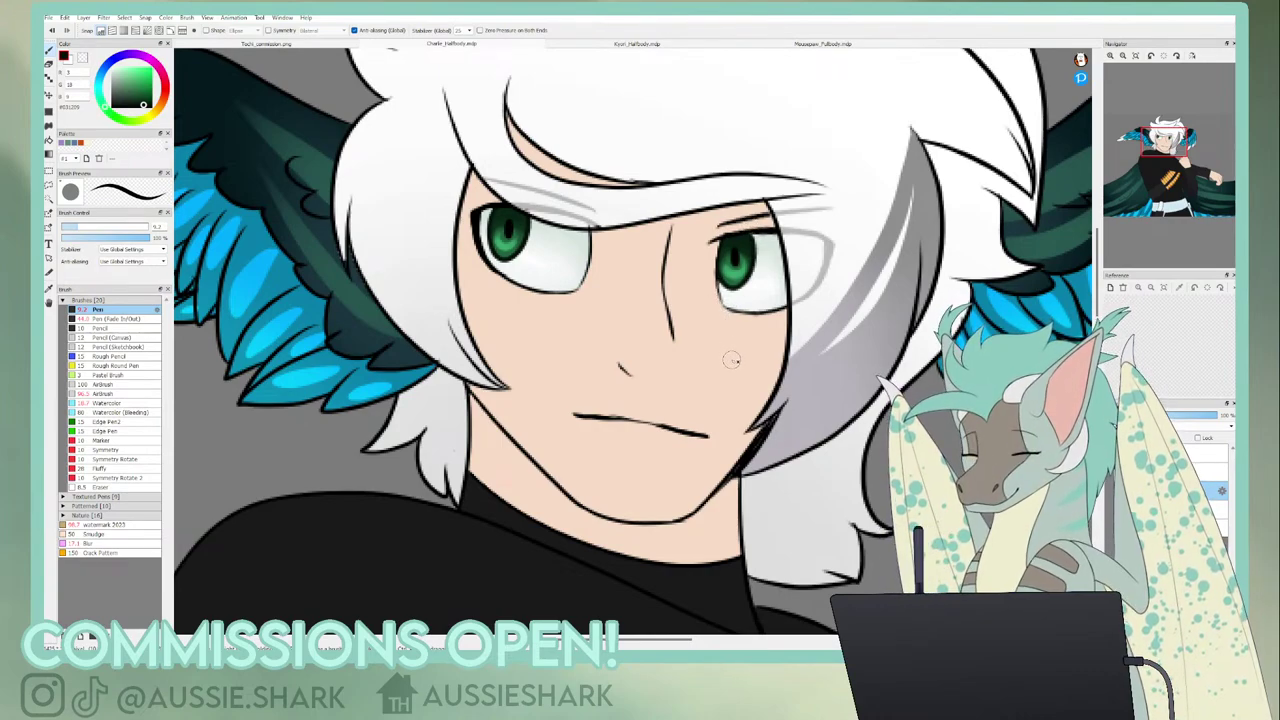
left_click(128, 402)
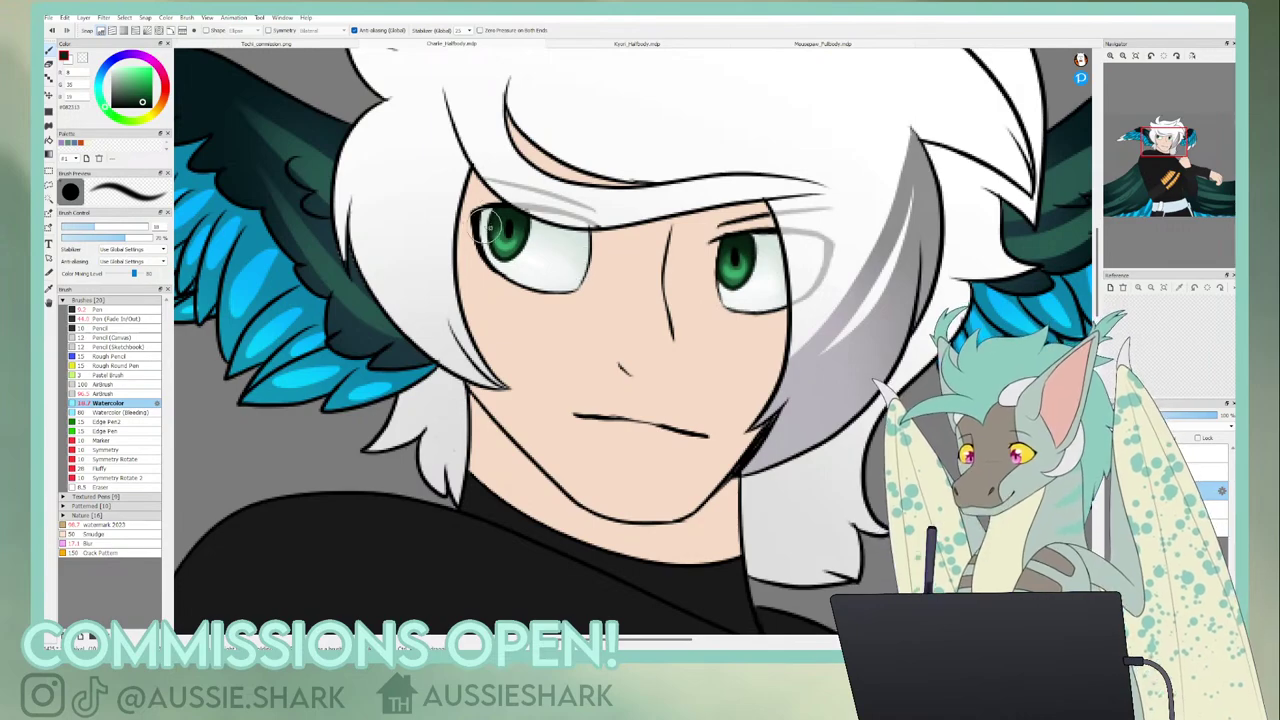
right_click(510, 243)
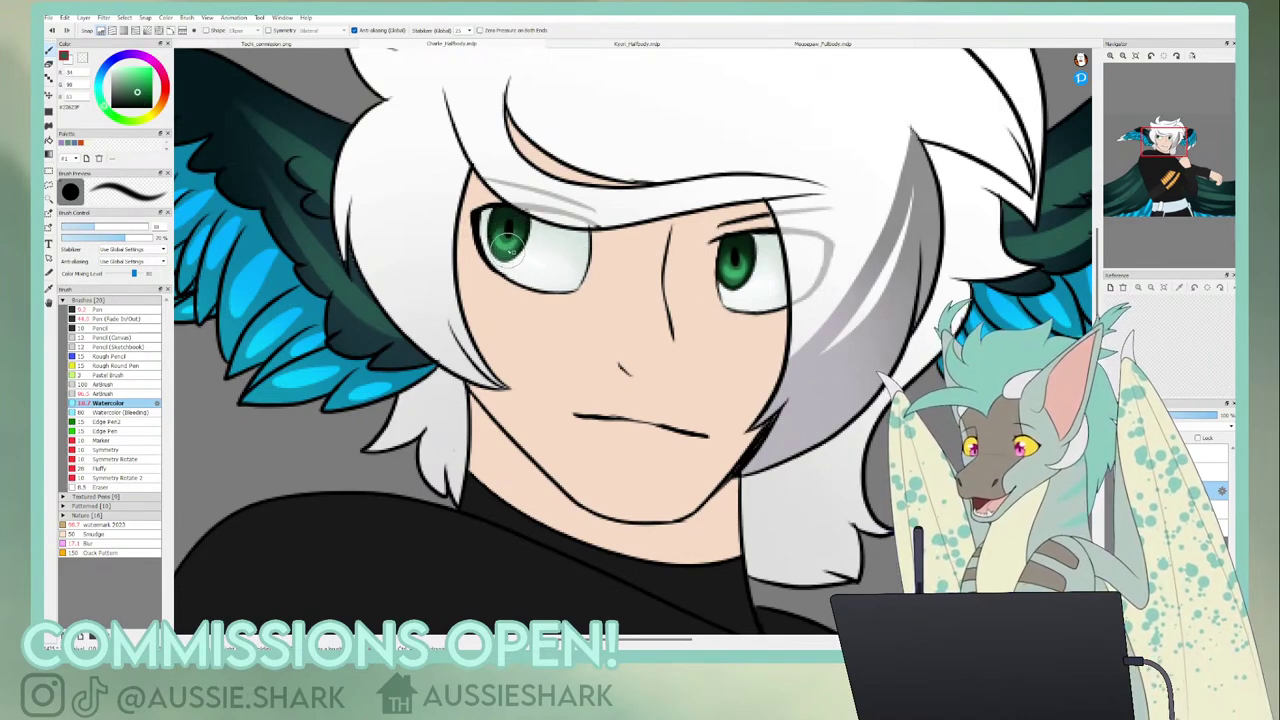
left_click(506, 244, "alt")
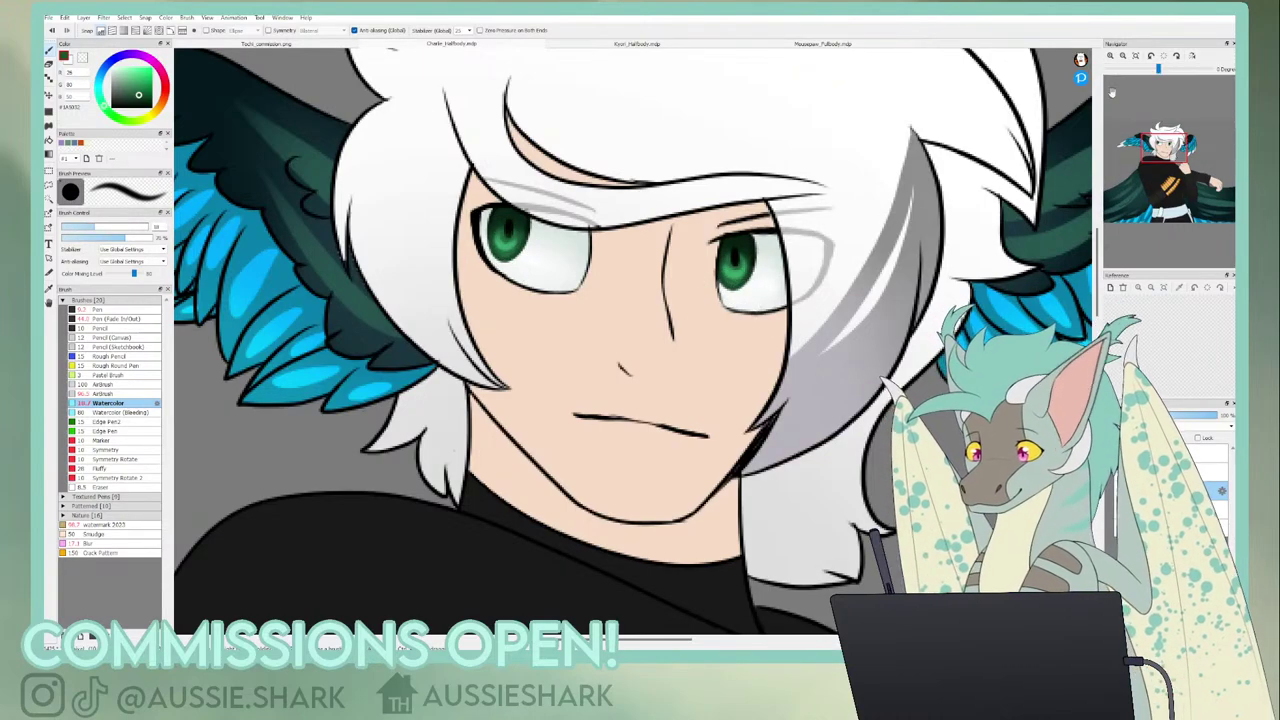
- Sample the dark green of the iris and blend it over the pupils of both eyes with the Watercolor brush
left_click(1134, 56)
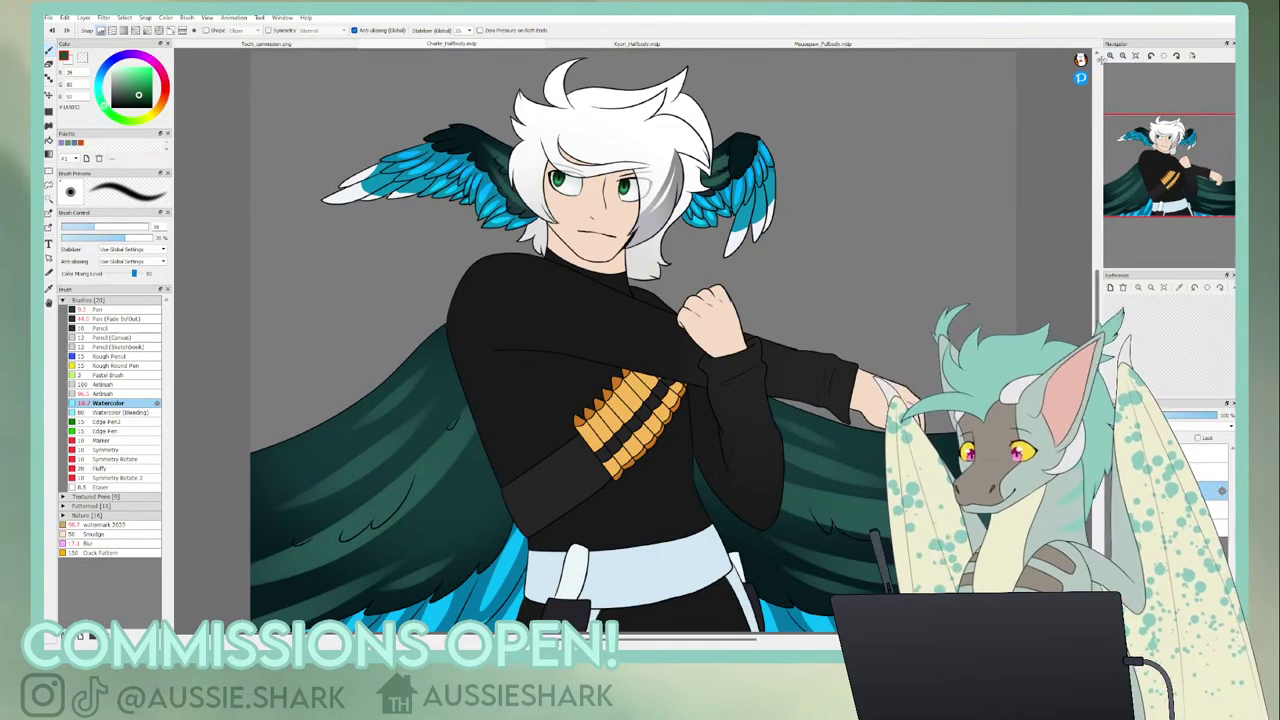
left_click(1110, 56)
left_click(1110, 56)
left_click(1110, 56)
left_click(1110, 56)
left_click_drag(1160, 147, 1152, 145)
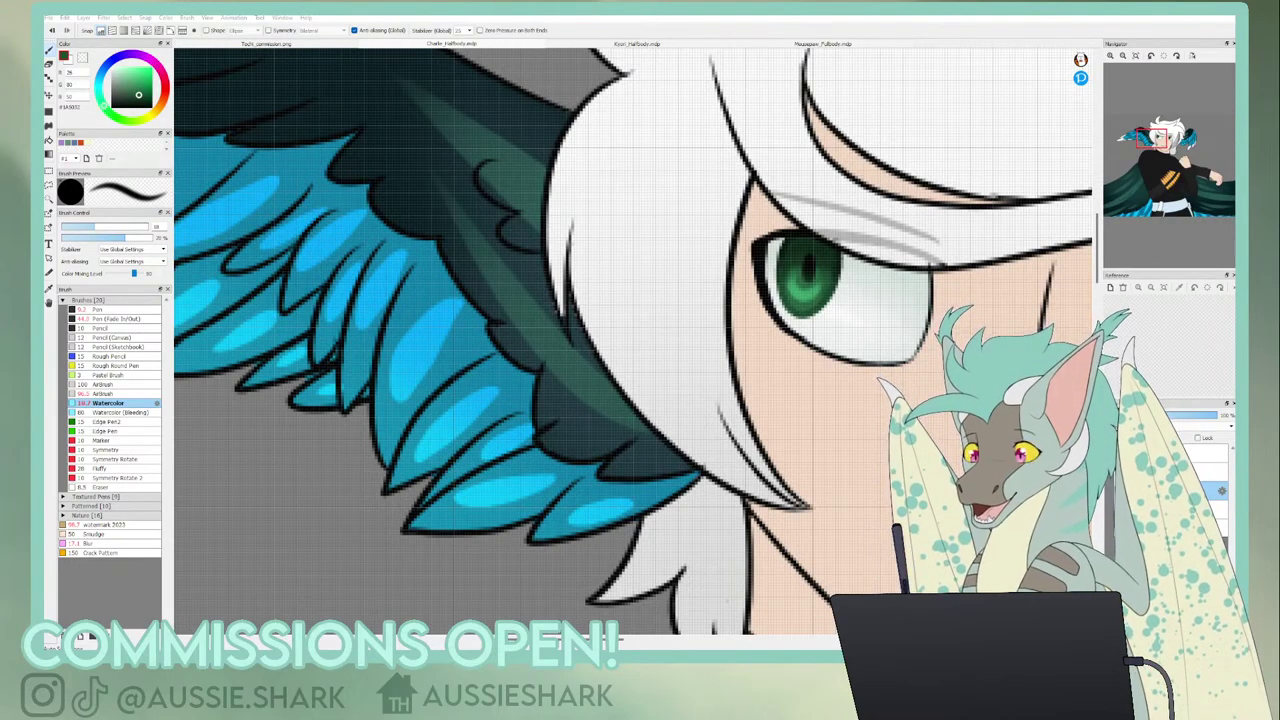
right_click(805, 243)
left_click_drag(807, 245, 812, 286)
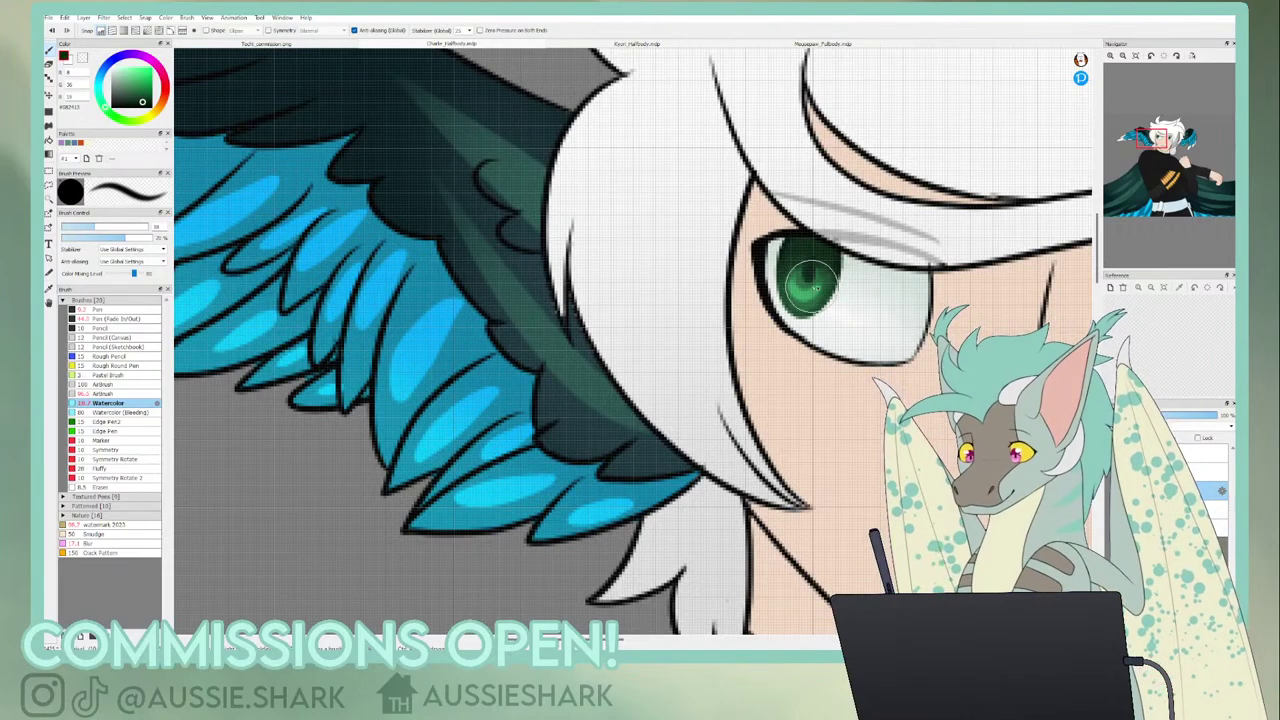
left_click(1163, 149)
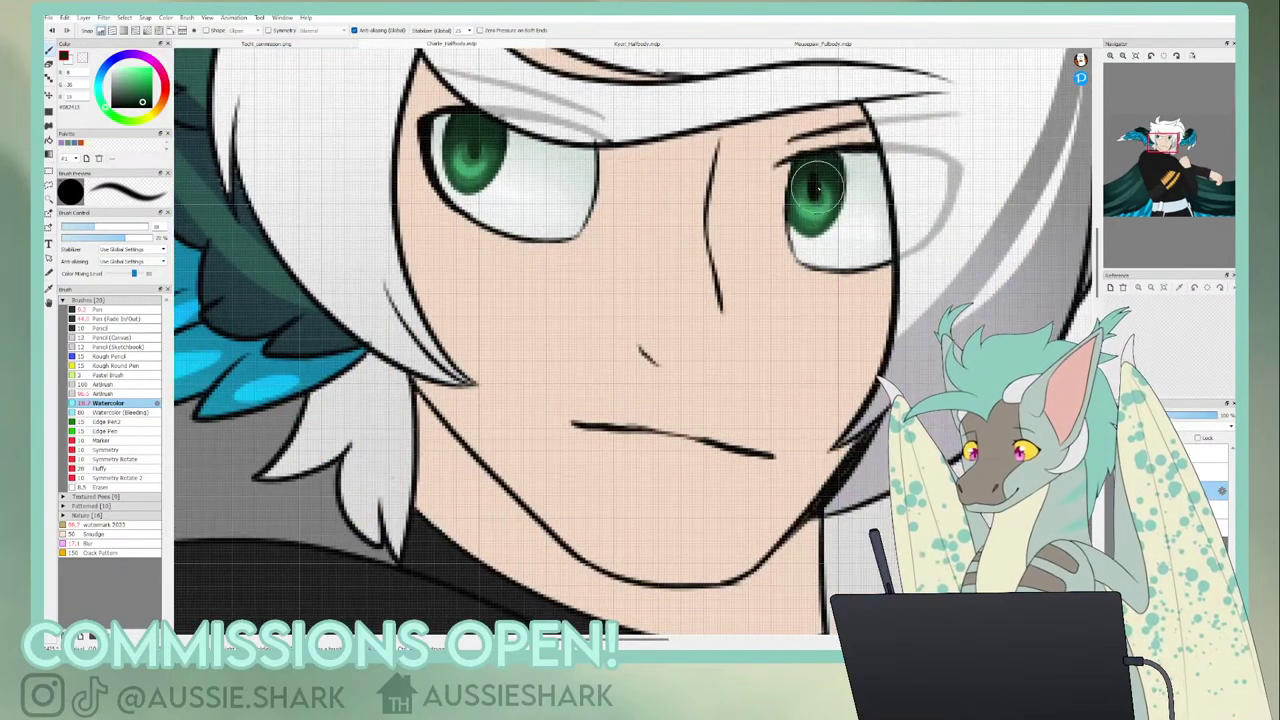
left_click_drag(818, 180, 817, 205)
key("ctrl+0")
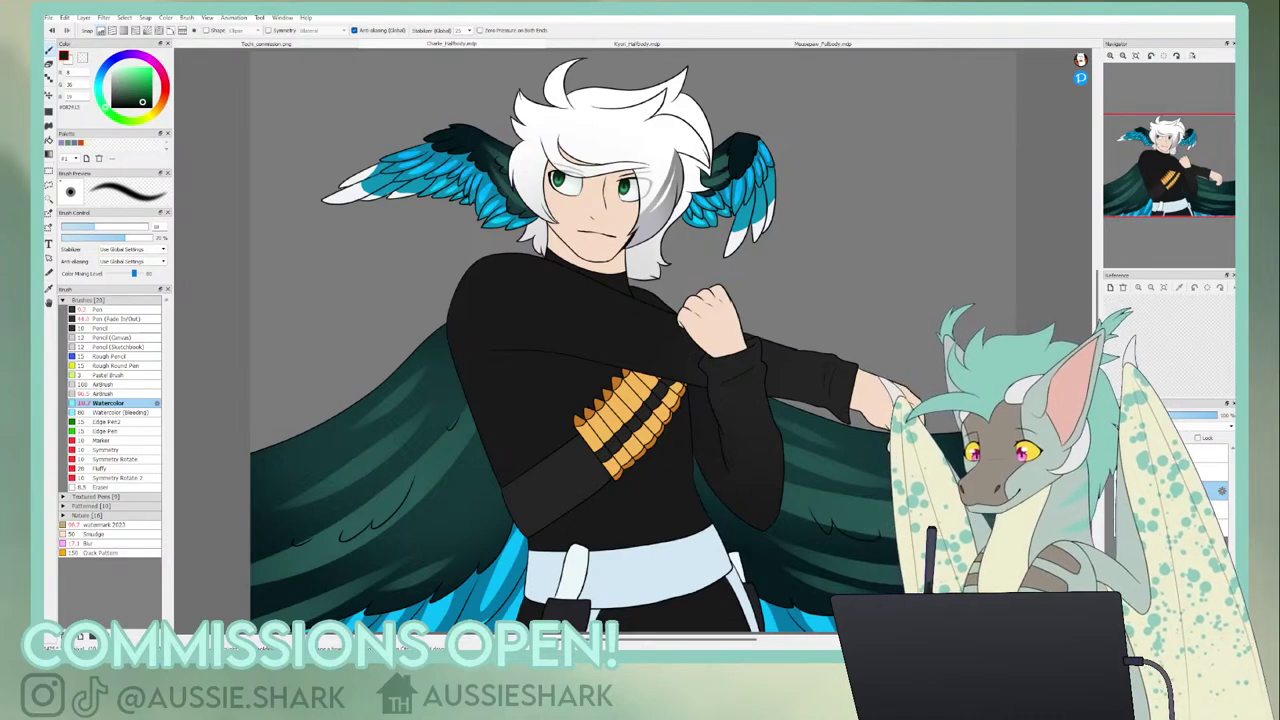
- Using the Pen brush in muted blue #5C7AA4, draw the hair's shadow down the left edge of the face
left_click(1111, 57)
left_click_drag(1153, 153, 1152, 150)
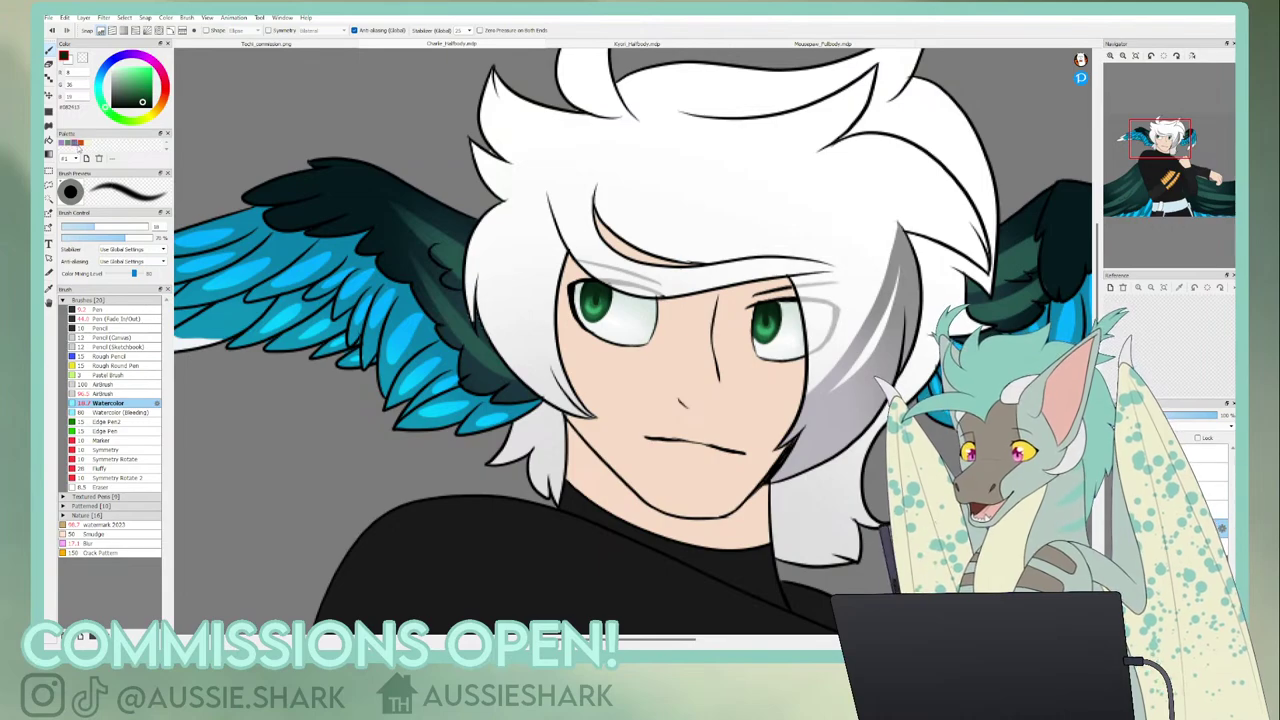
left_click(78, 146)
left_click(100, 309)
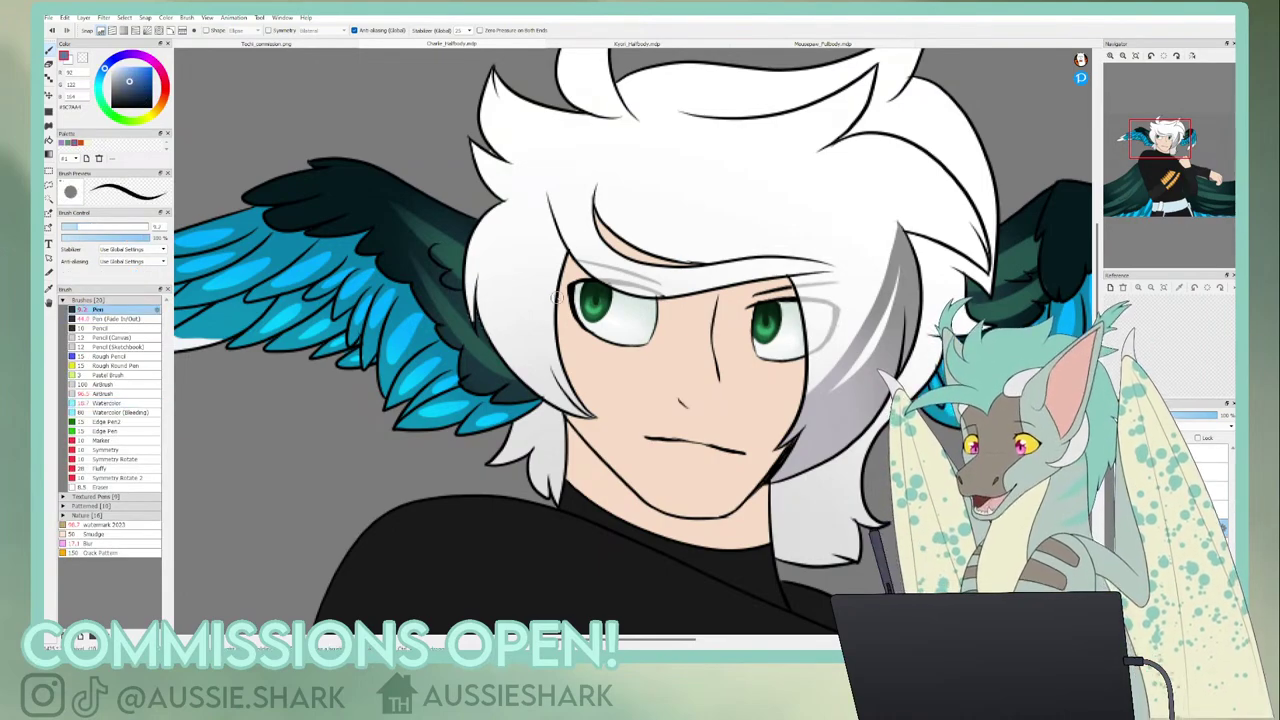
mouse_move(574, 265)
left_mouse_down()
mouse_move(558, 302)
mouse_move(577, 396)
left_mouse_up()
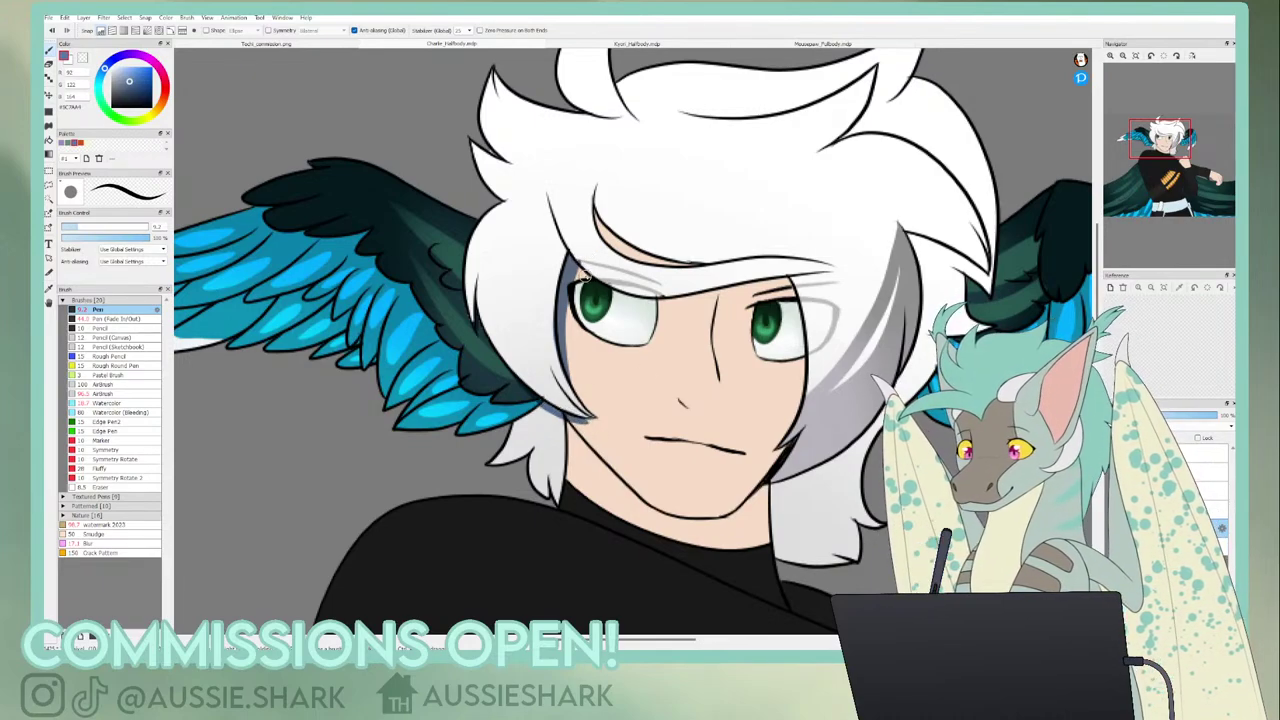
- Draw blue shadows on the skin in the forehead gap and beneath the fringe above the eyes, redoing unsatisfactory strokes
mouse_move(583, 270)
left_mouse_down()
mouse_move(657, 302)
mouse_move(786, 290)
left_mouse_up()
key("ctrl+z")
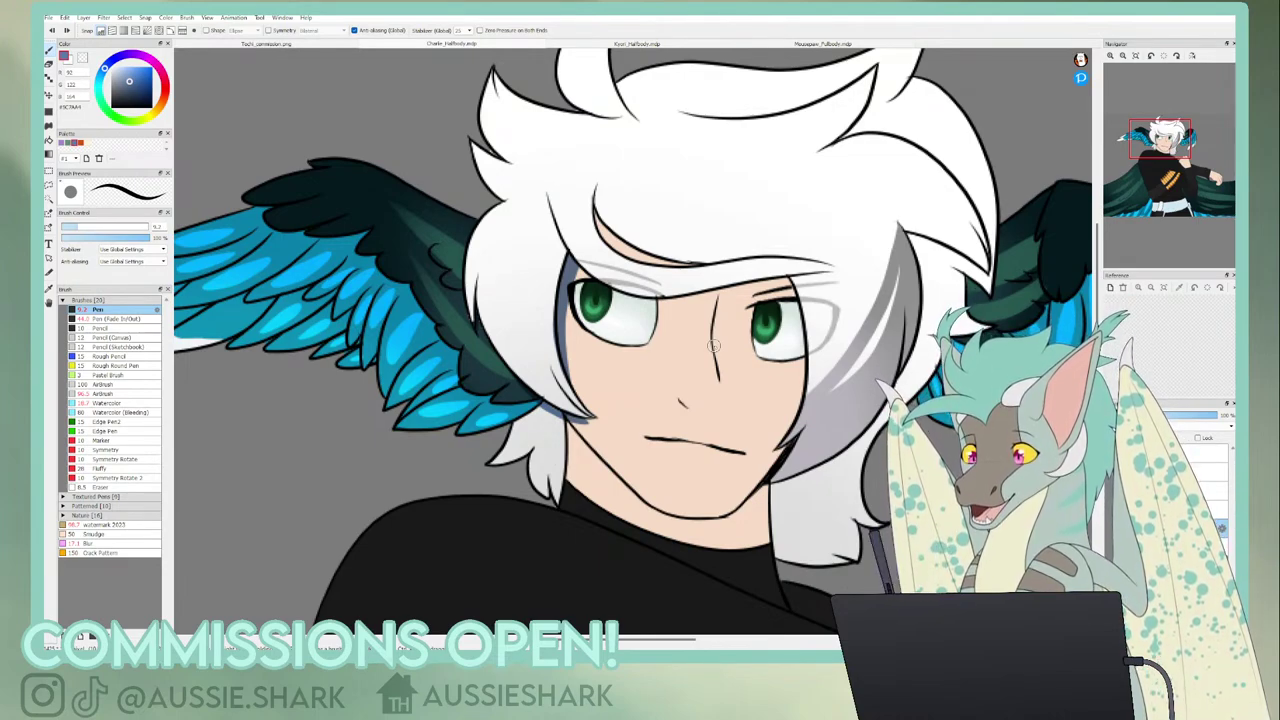
mouse_move(595, 213)
left_mouse_down()
mouse_move(623, 251)
mouse_move(644, 254)
mouse_move(629, 255)
mouse_move(664, 262)
left_mouse_up()
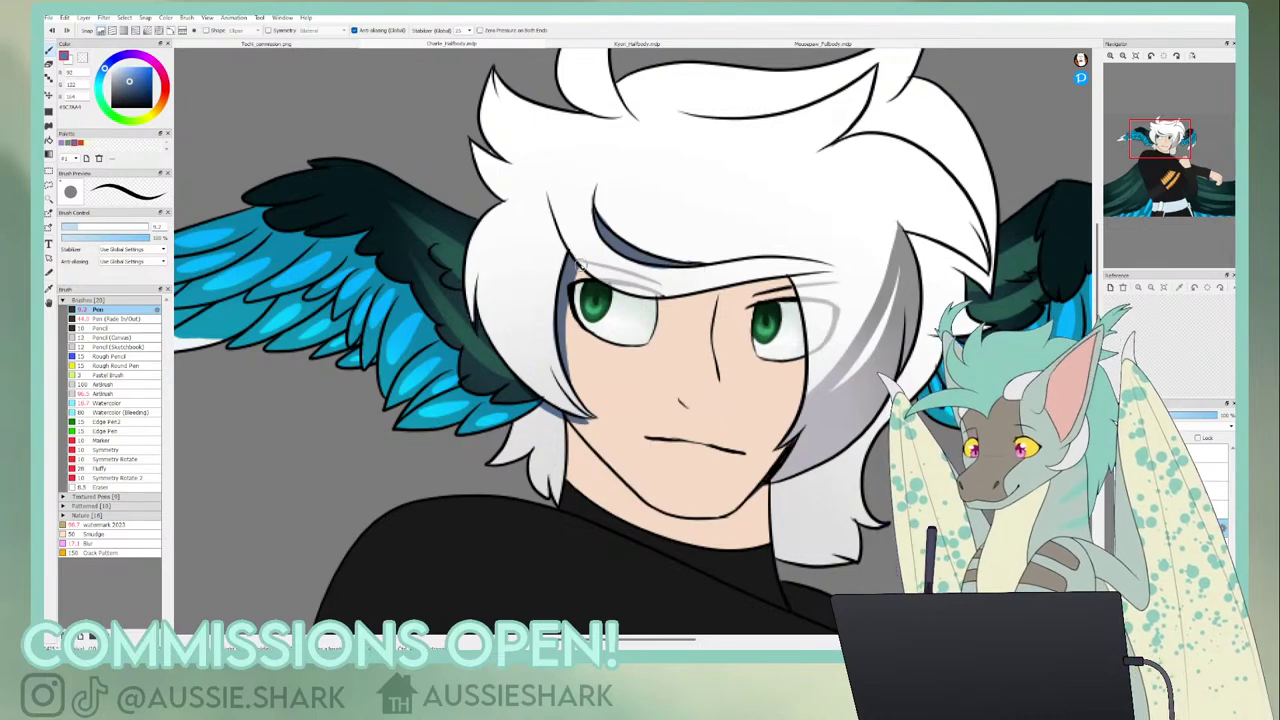
mouse_move(580, 266)
left_mouse_down()
mouse_move(622, 304)
mouse_move(660, 298)
mouse_move(576, 264)
mouse_move(633, 305)
mouse_move(752, 282)
left_mouse_up()
key("ctrl+z")
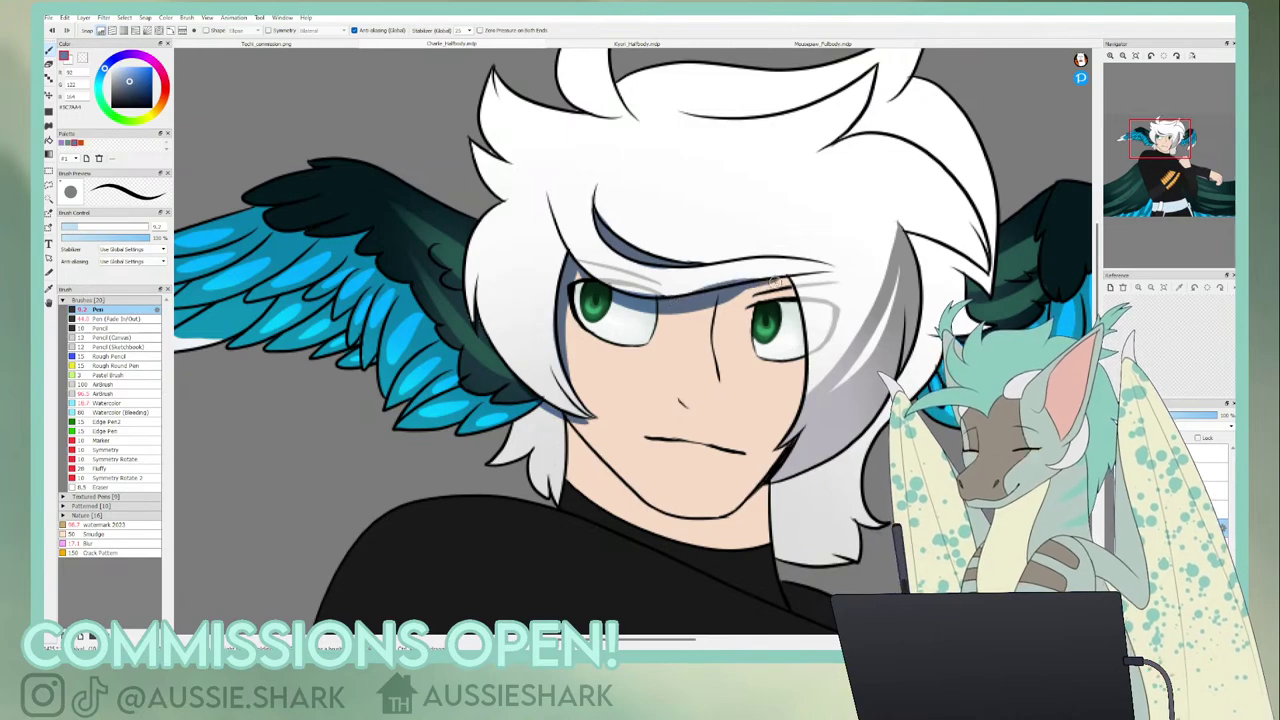
left_click_drag(675, 303, 760, 287)
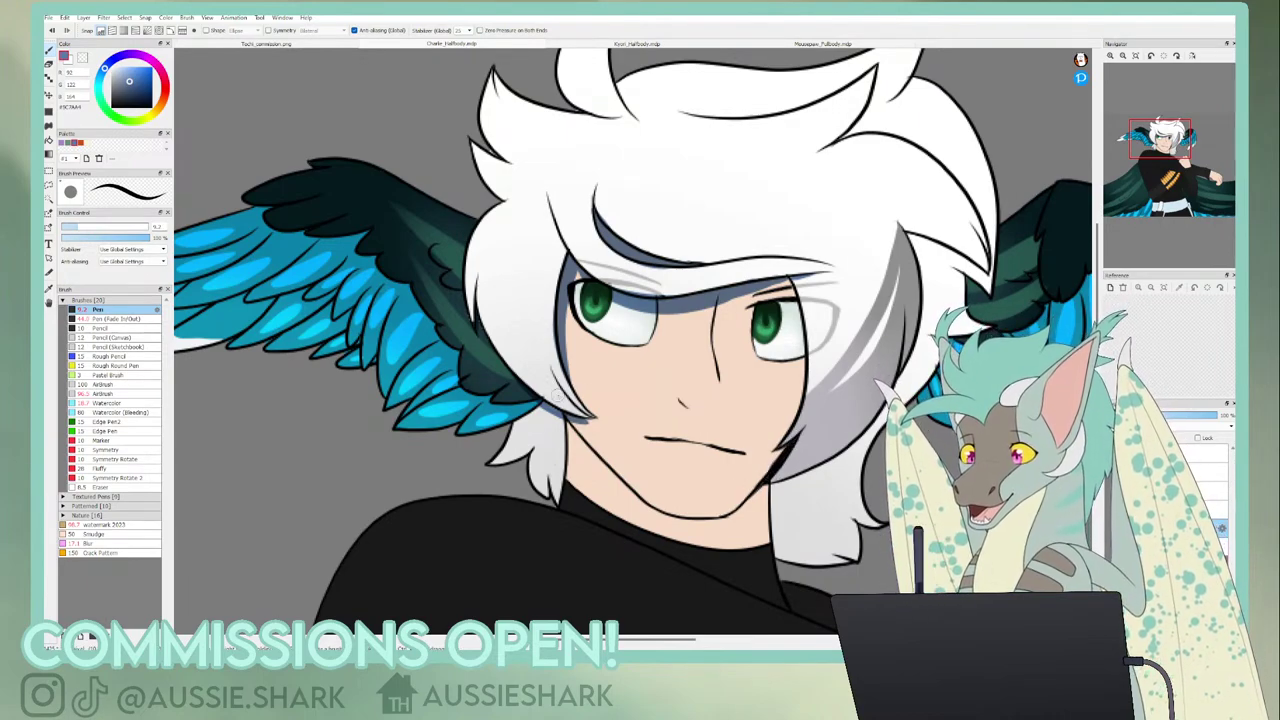
- Draw a blue shadow on the back hair along the outer edge of the grey-shaded lock, redoing unsatisfactory strokes
mouse_move(1156, 164)
left_mouse_down()
mouse_move(1177, 118)
mouse_move(1171, 146)
left_mouse_up()
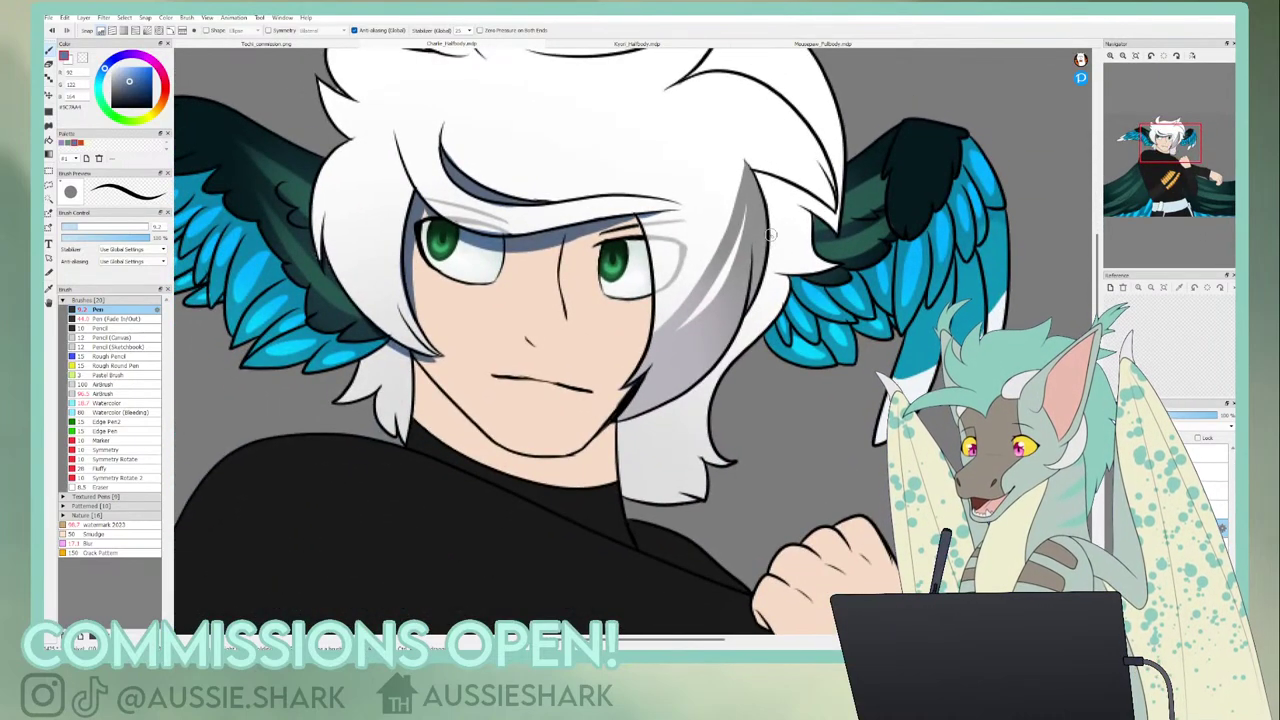
mouse_move(770, 238)
left_mouse_down()
mouse_move(687, 395)
mouse_move(648, 420)
left_mouse_up()
key("ctrl+z")
left_click_drag(771, 256, 694, 404)
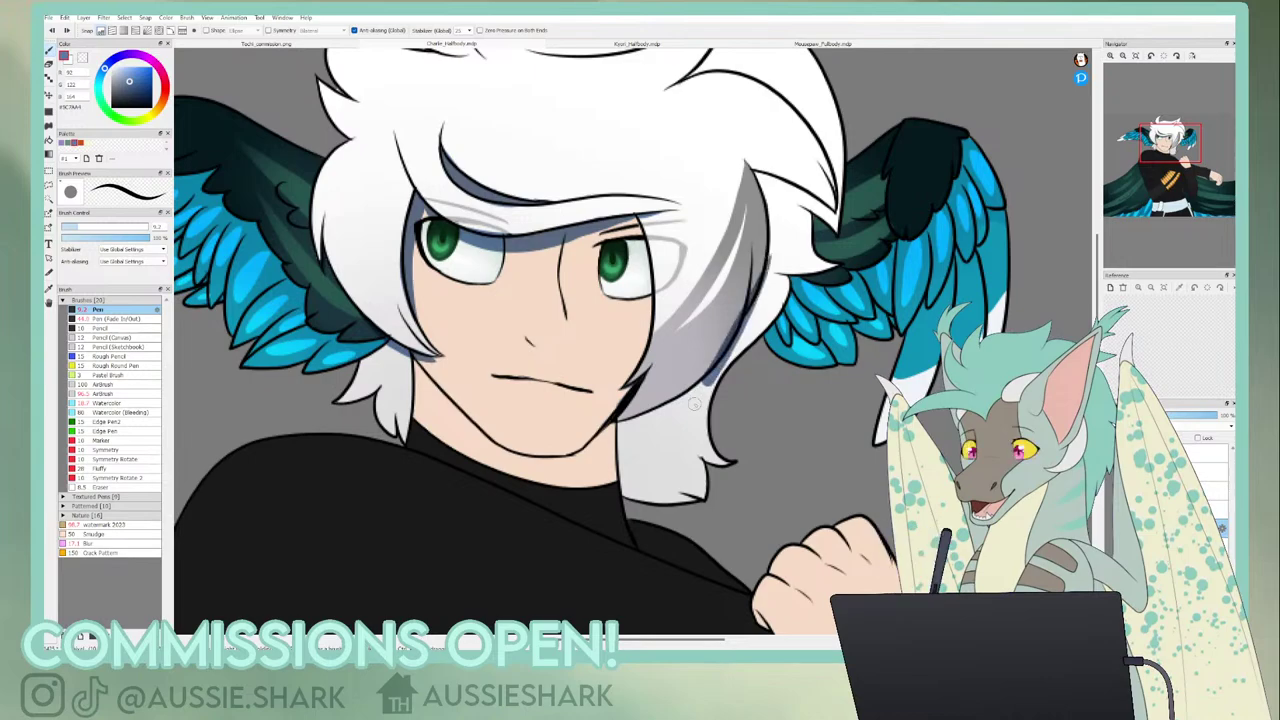
key("ctrl+z")
left_click_drag(770, 258, 709, 408)
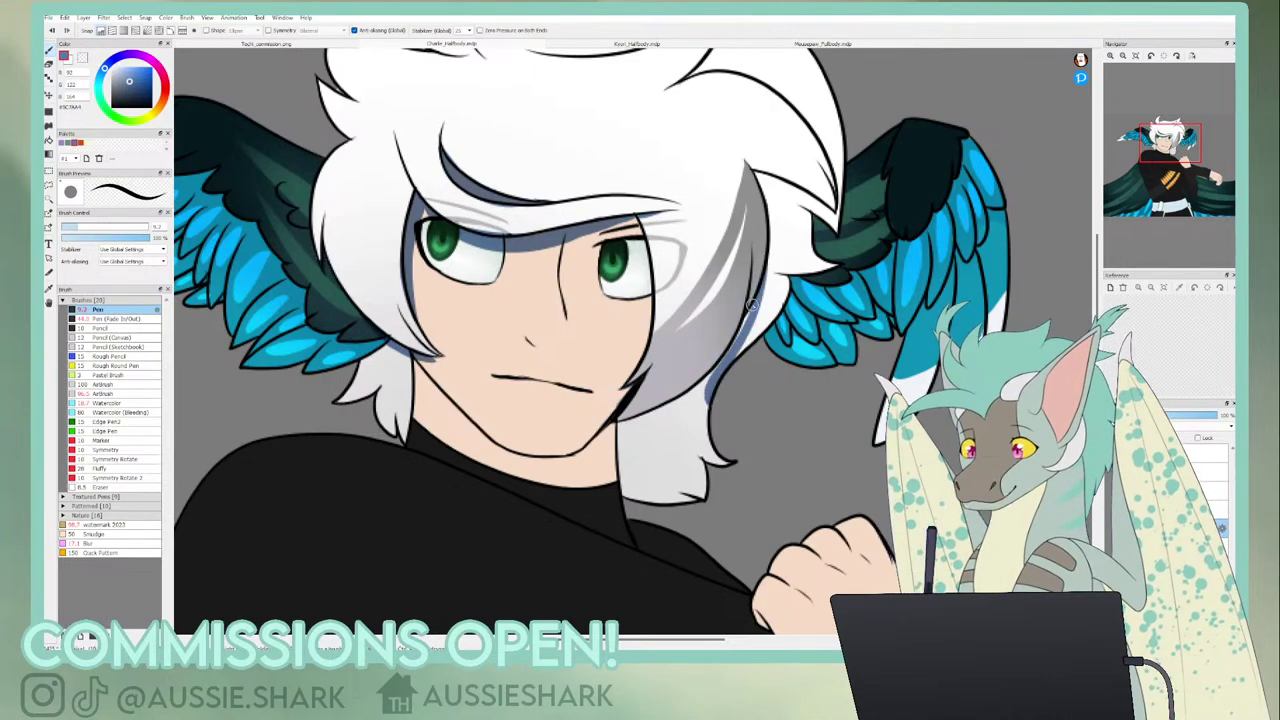
left_click_drag(752, 305, 712, 392)
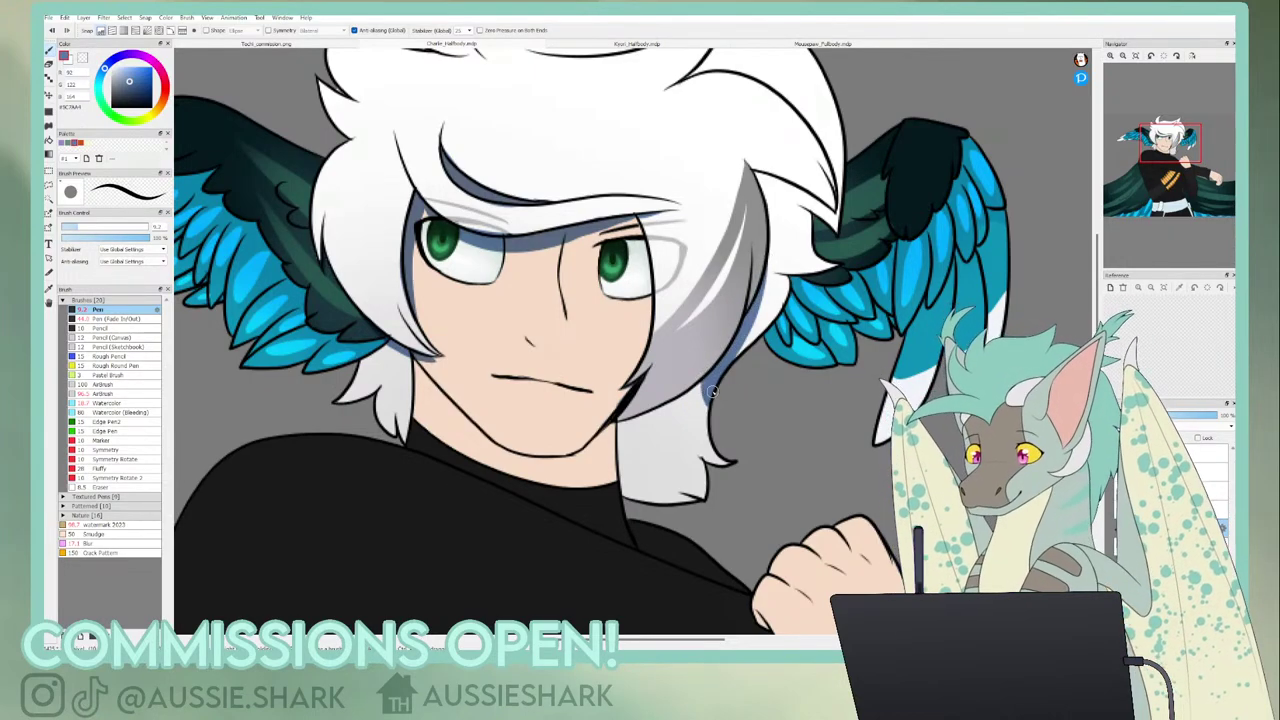
- Fill the back hair below the grey-shaded lock with blue and soften its outer edge using the size 150 Eraser (Soft)
left_click(48, 140)
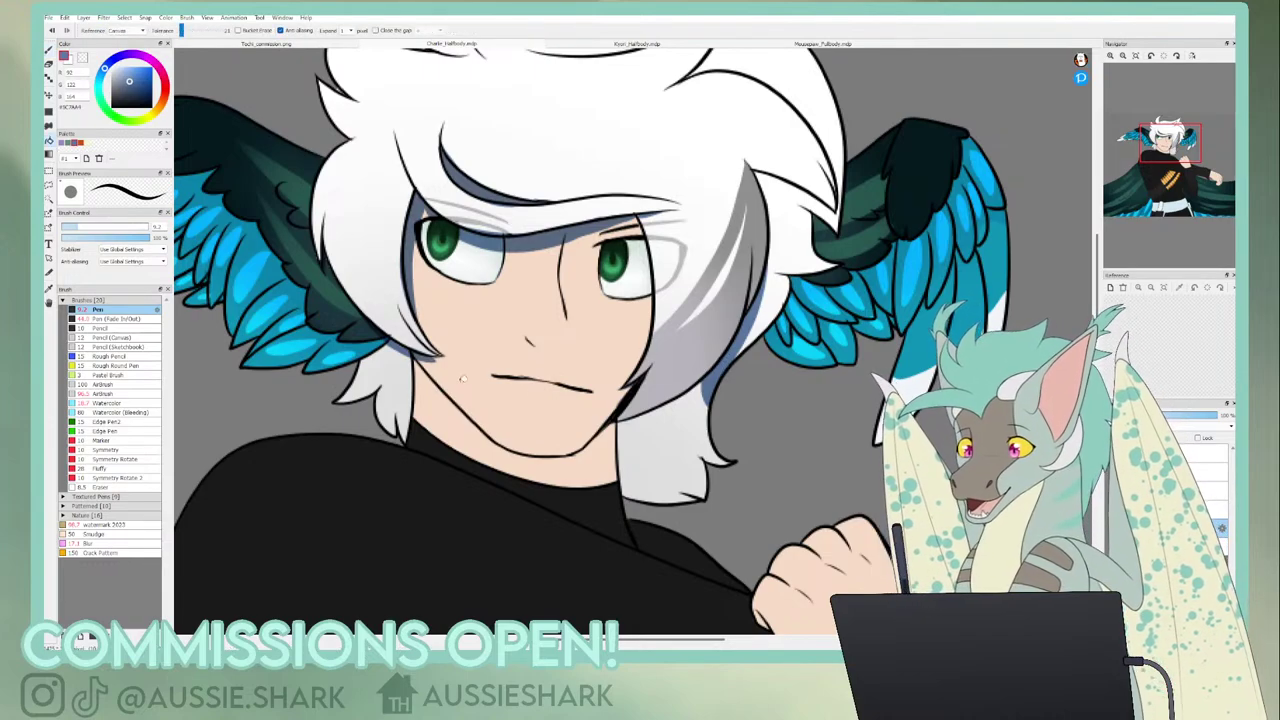
left_click(658, 444)
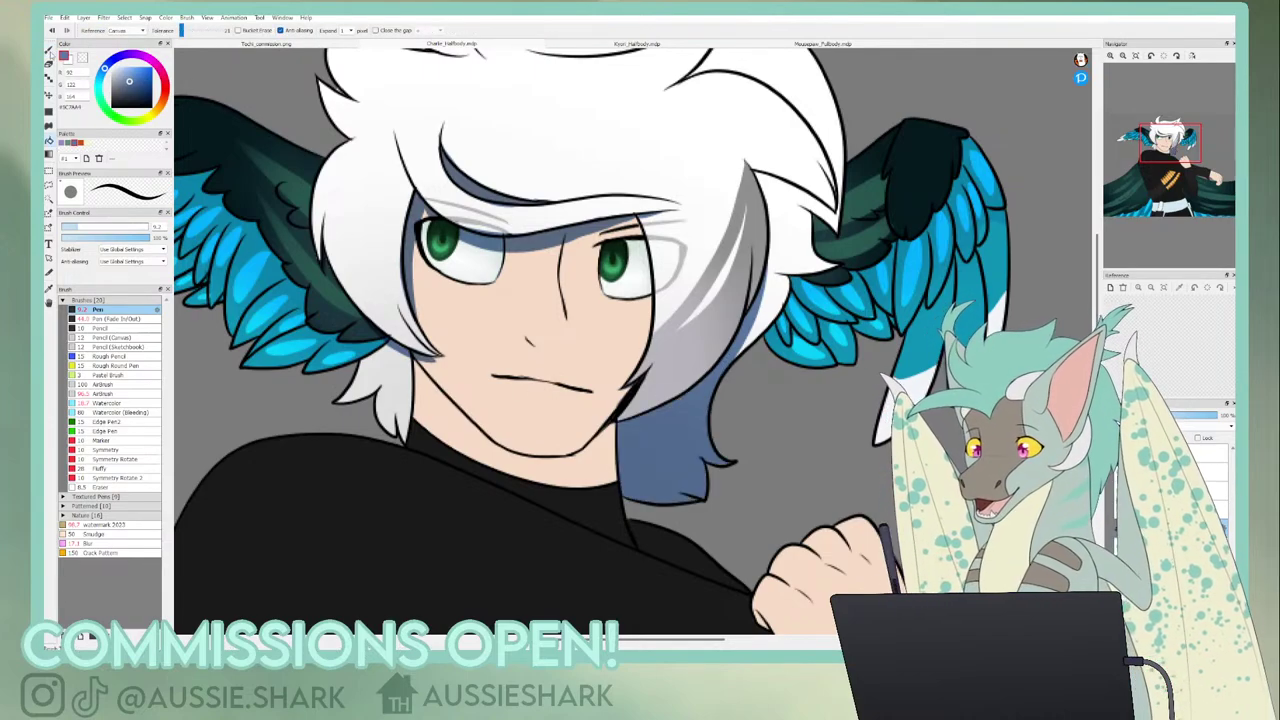
key("e")
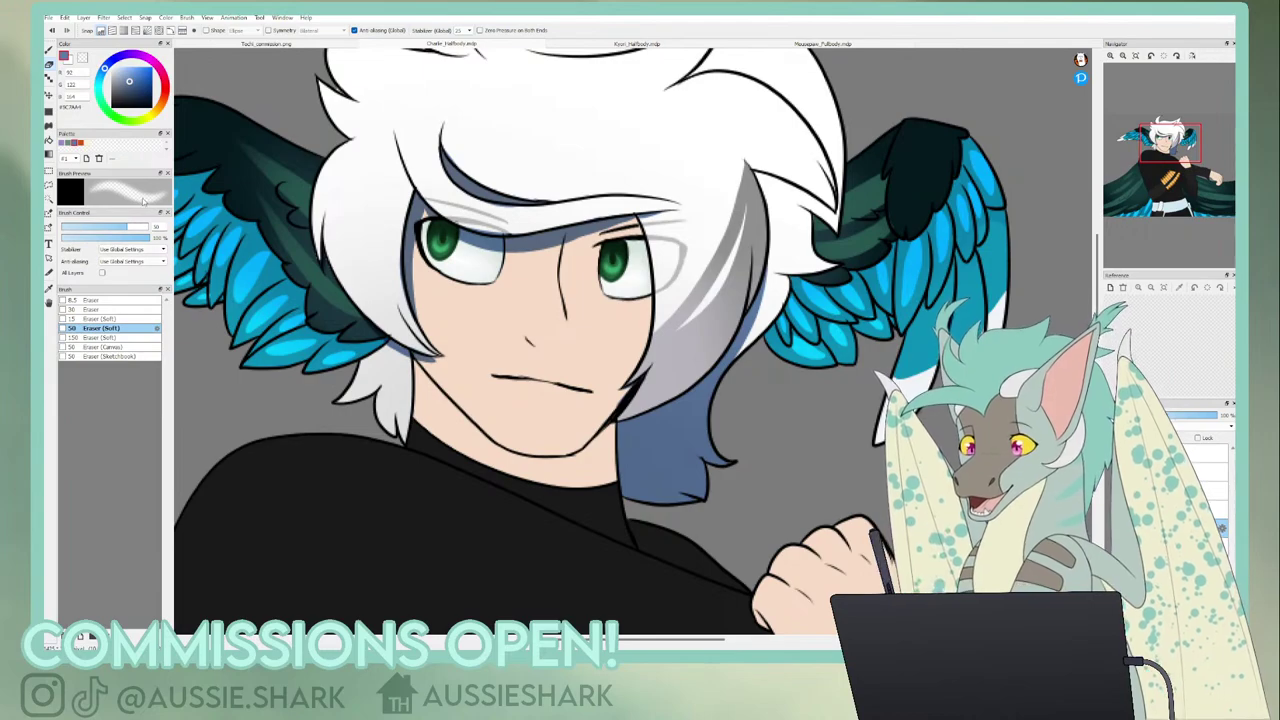
left_click(116, 338)
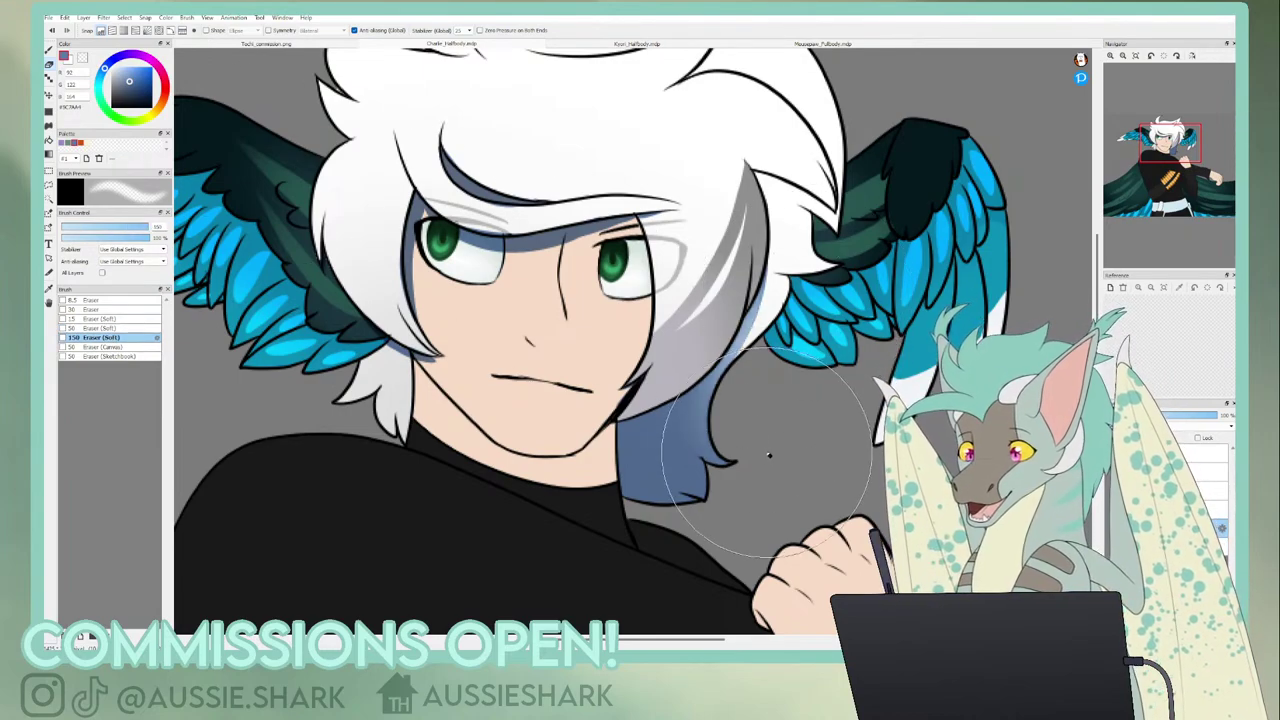
key("p")
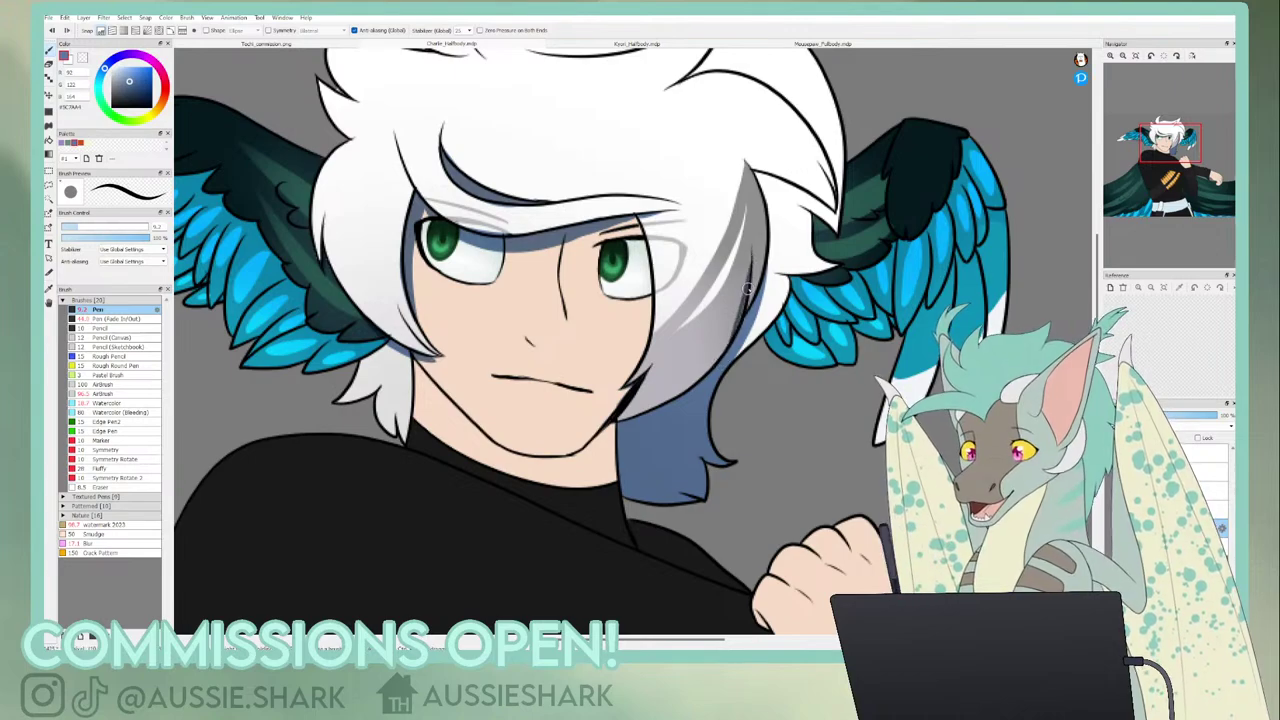
- With the Pen, draw a blue shadow on the hair beneath the large side tuft next to the right wing, redoing unsatisfactory strokes
left_click_drag(756, 174, 812, 234)
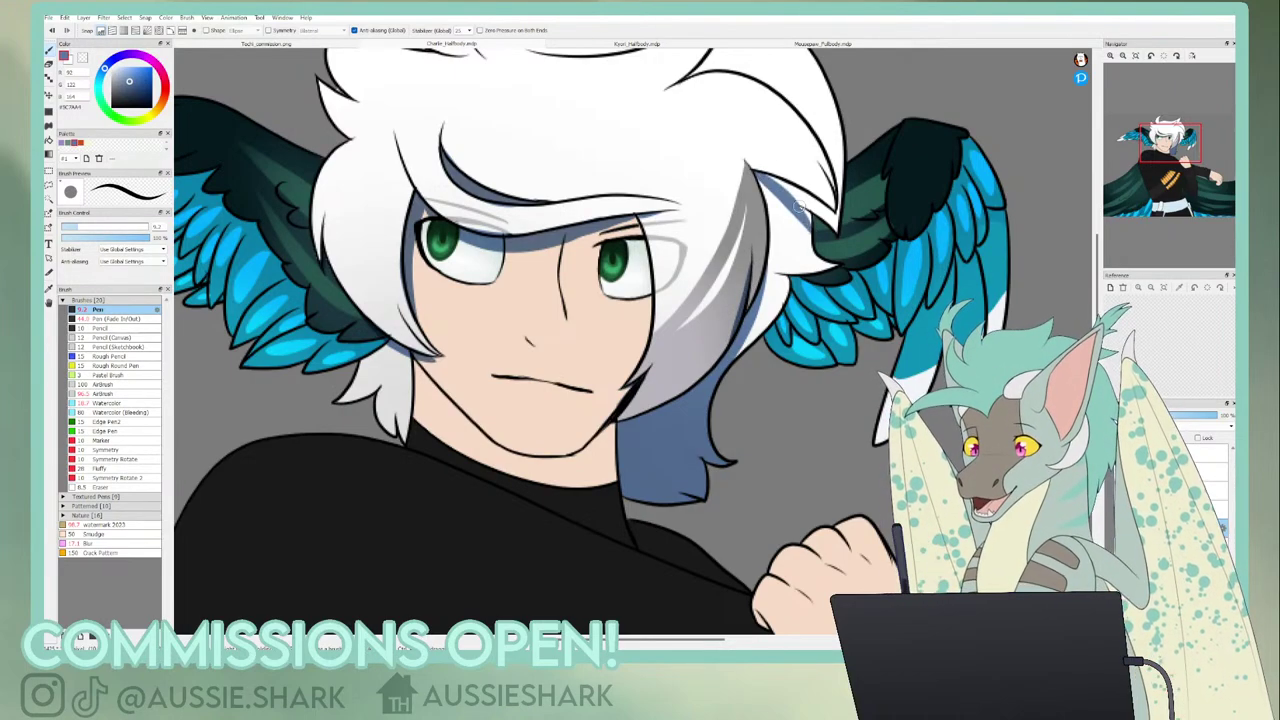
left_click_drag(762, 175, 813, 210)
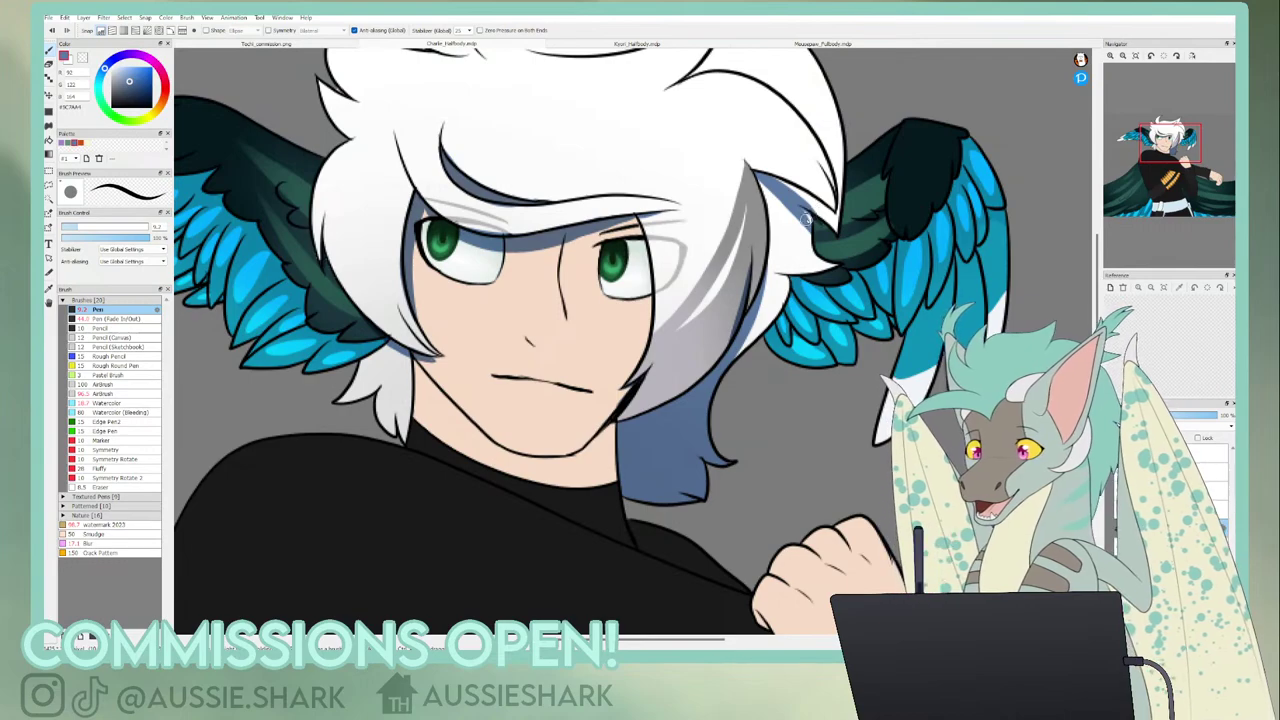
key("ctrl+z")
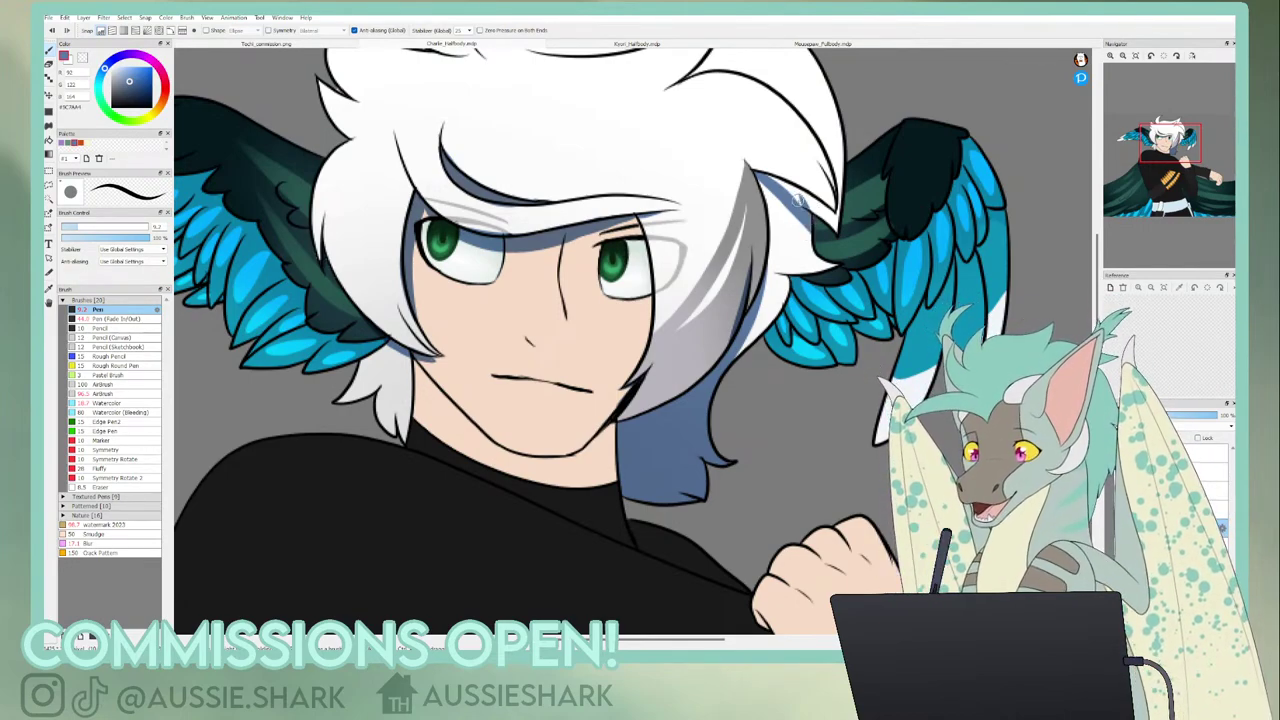
mouse_move(801, 204)
left_mouse_down()
mouse_move(764, 175)
mouse_move(822, 207)
mouse_move(830, 229)
mouse_move(819, 211)
left_mouse_up()
key("ctrl+z")
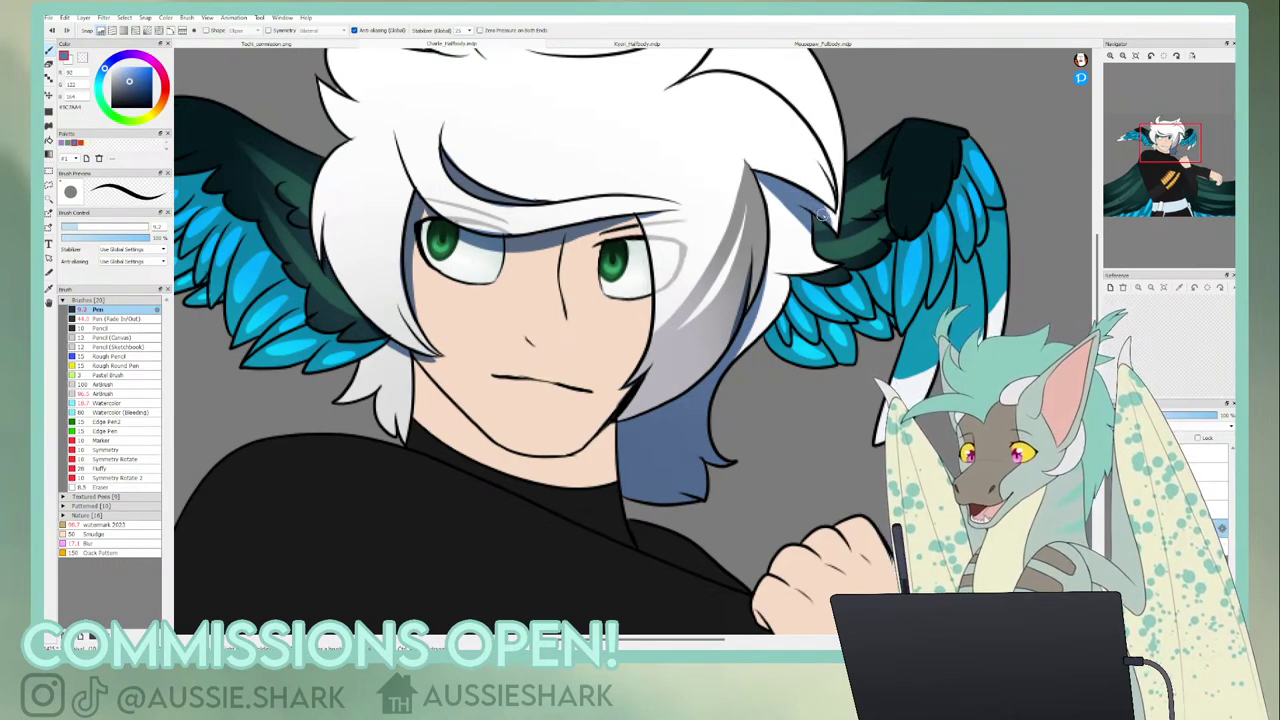
mouse_move(759, 180)
left_mouse_down()
mouse_move(768, 258)
mouse_move(760, 172)
left_mouse_up()
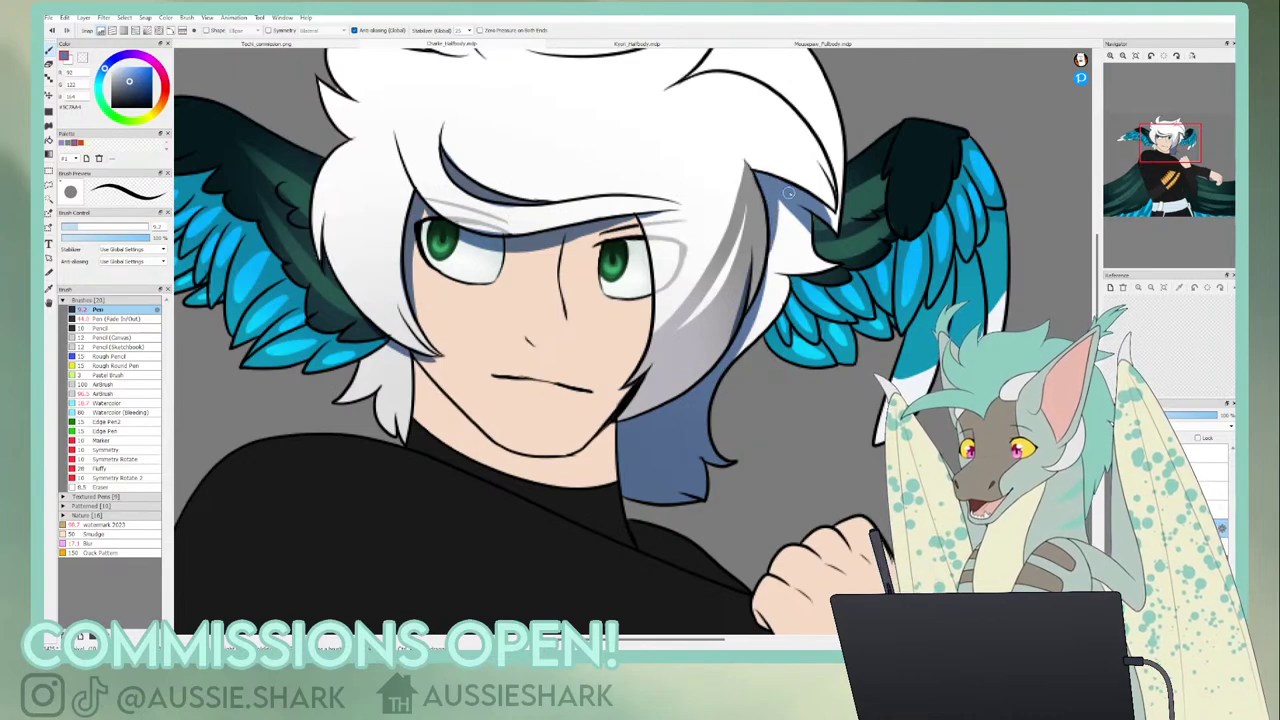
- Draw blue shadows on the back hair left of the neck and along the inner edge of the upright curl
mouse_move(378, 347)
left_mouse_down()
mouse_move(388, 428)
mouse_move(404, 440)
mouse_move(398, 350)
mouse_move(408, 382)
mouse_move(385, 350)
mouse_move(400, 385)
mouse_move(396, 356)
left_mouse_up()
left_click_drag(510, 338, 656, 516)
mouse_move(628, 226)
left_mouse_down()
mouse_move(615, 195)
mouse_move(657, 180)
mouse_move(616, 234)
mouse_move(608, 183)
mouse_move(629, 242)
mouse_move(600, 152)
left_mouse_up()
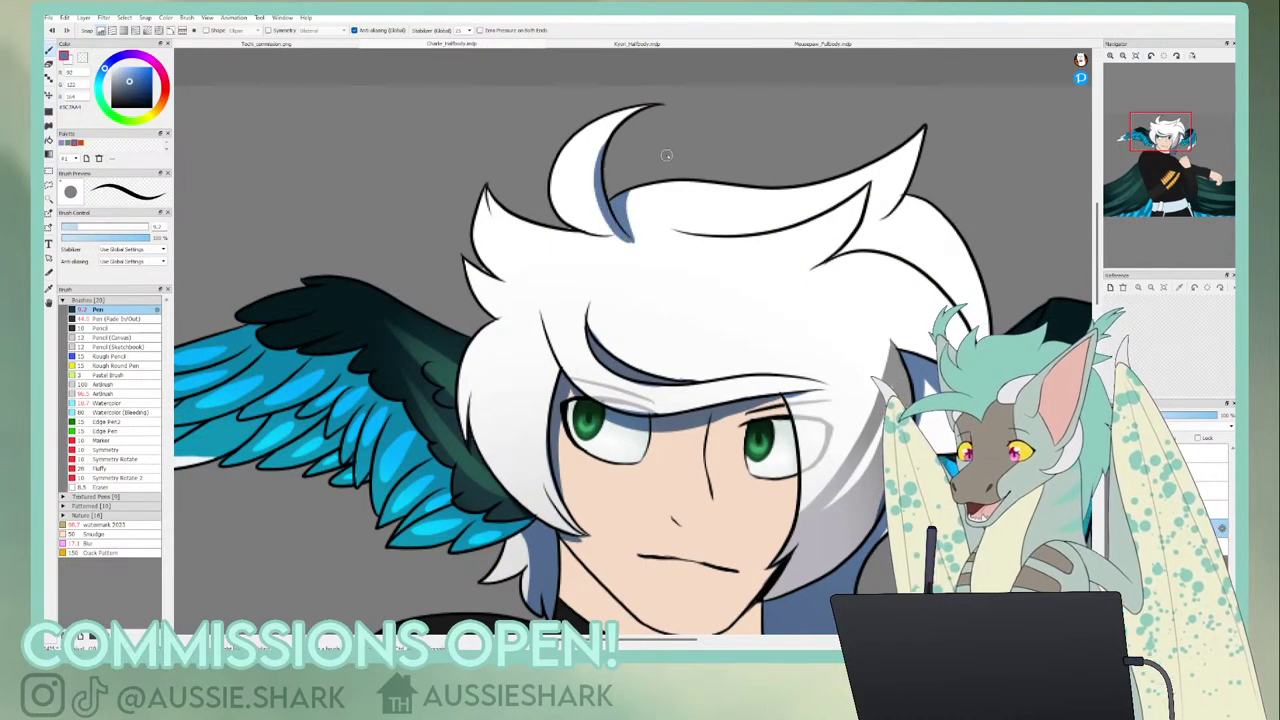
- Draw a blue shadow along the lower edge of the uppermost pointed tuft on the right of the head, redoing unsatisfactory strokes
mouse_move(913, 172)
left_mouse_down()
mouse_move(873, 224)
mouse_move(929, 206)
mouse_move(947, 236)
mouse_move(902, 201)
mouse_move(958, 217)
left_mouse_up()
key("ctrl+z")
key("ctrl+z")
mouse_move(873, 223)
left_mouse_down()
mouse_move(968, 234)
mouse_move(921, 215)
mouse_move(882, 219)
mouse_move(910, 207)
mouse_move(957, 224)
mouse_move(906, 200)
mouse_move(949, 203)
mouse_move(897, 213)
left_mouse_up()
key("ctrl+z")
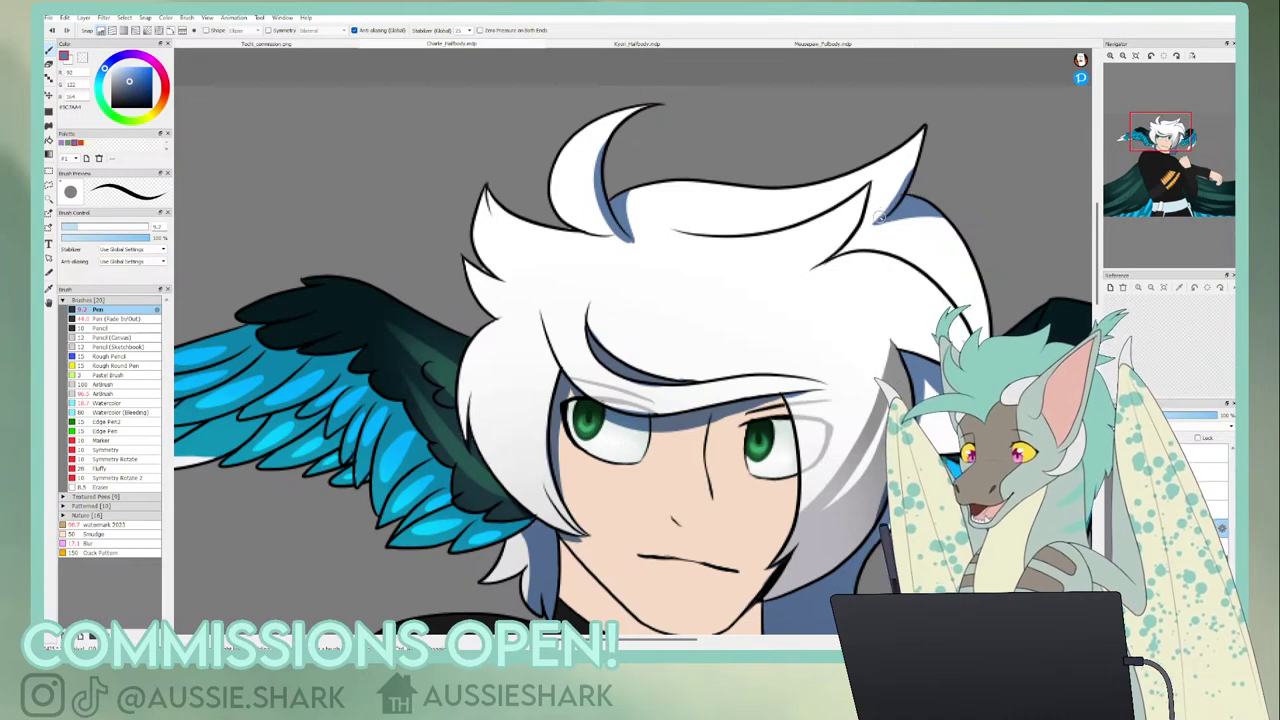
left_click_drag(900, 202, 920, 132)
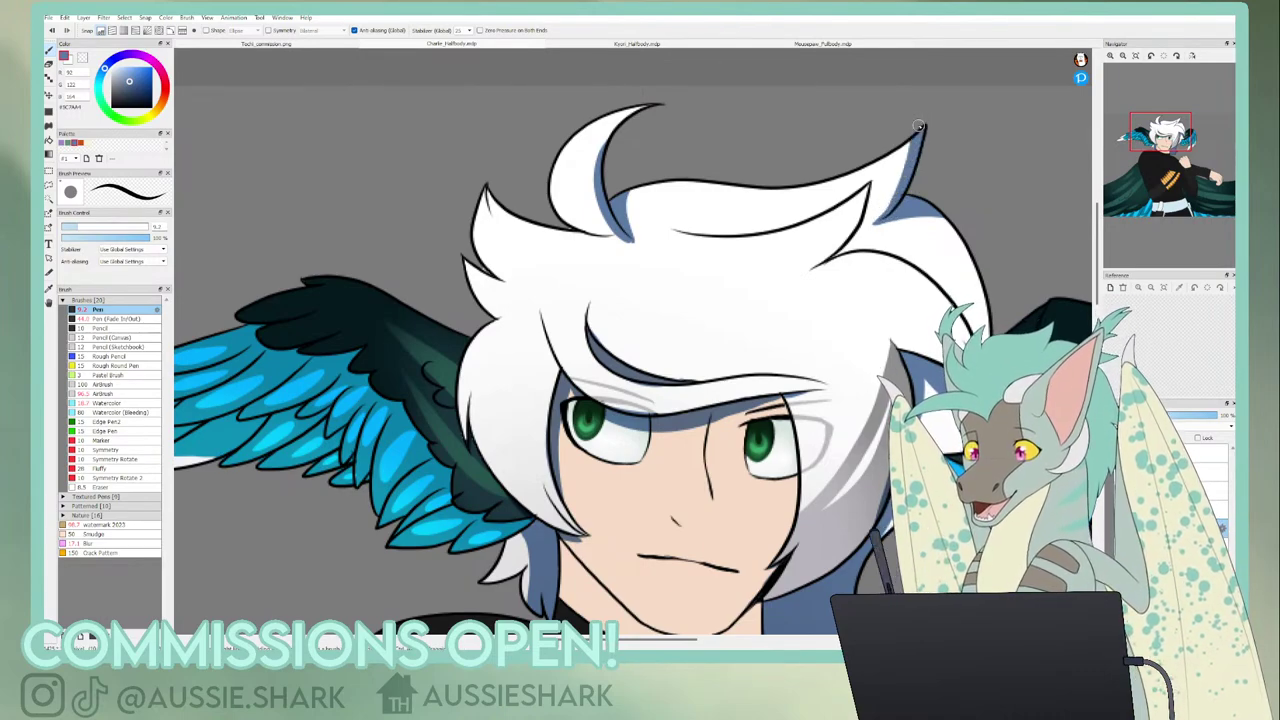
- Draw a blue shadow along the edge of the front lock's tip just below the uppermost tuft, redoing unsatisfactory strokes
mouse_move(822, 260)
left_mouse_down()
mouse_move(868, 181)
mouse_move(844, 240)
left_mouse_up()
key("ctrl+z")
mouse_move(871, 188)
left_mouse_down()
mouse_move(828, 245)
mouse_move(867, 200)
mouse_move(825, 256)
mouse_move(879, 188)
mouse_move(837, 250)
left_mouse_up()
key("ctrl+z")
mouse_move(878, 198)
left_mouse_down()
mouse_move(867, 231)
mouse_move(838, 252)
left_mouse_up()
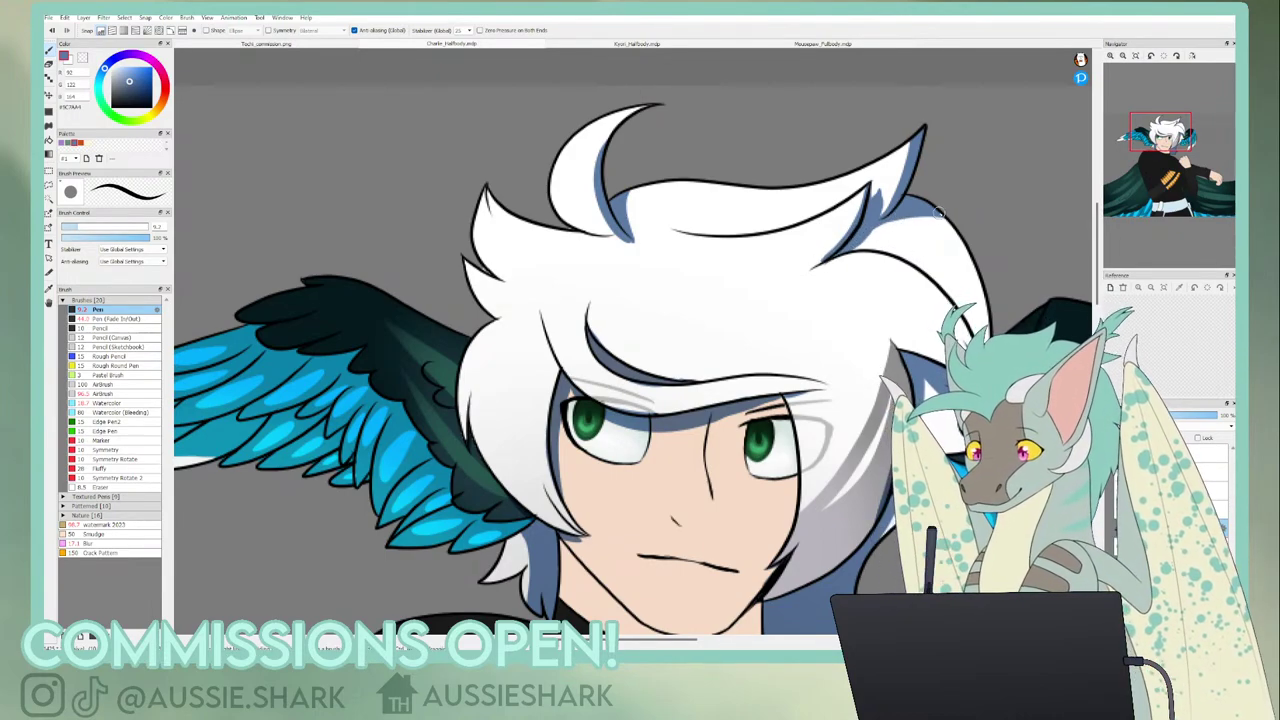
- Fill the rest of the rear hair section behind the right-hand tufts with blue and return to the Pen brush
left_click(48, 140)
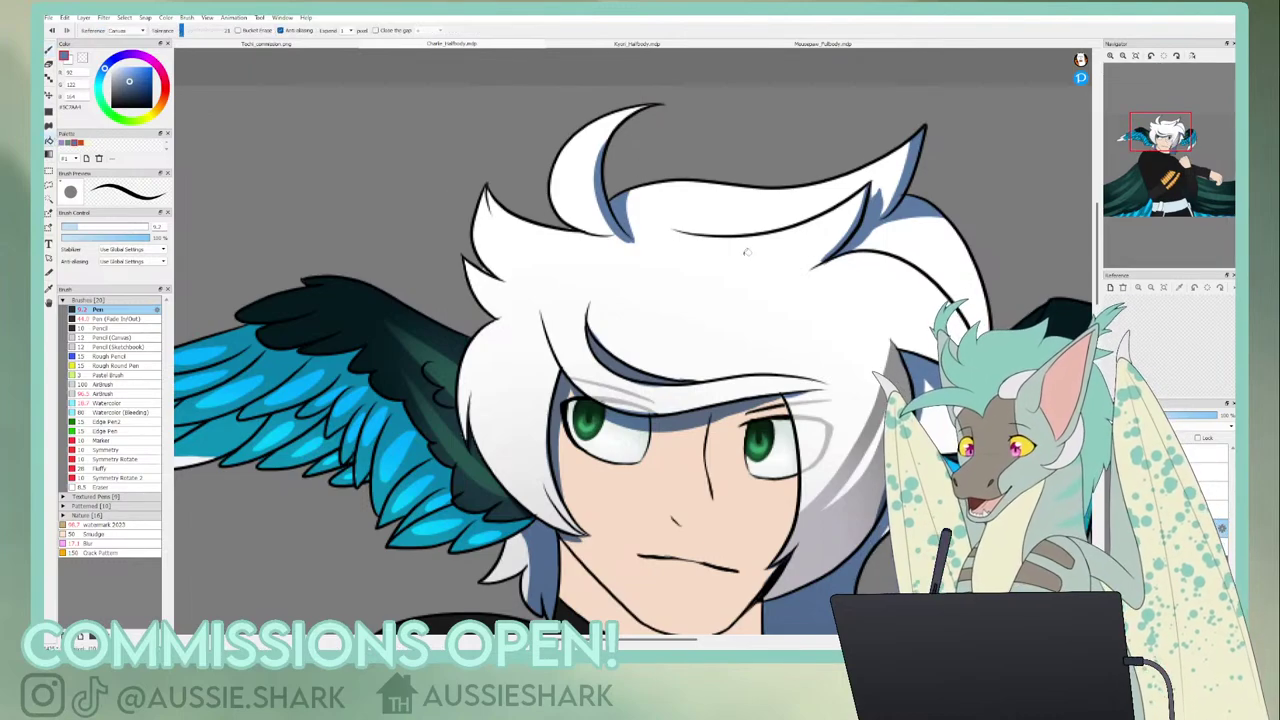
left_click(888, 232)
key("b")
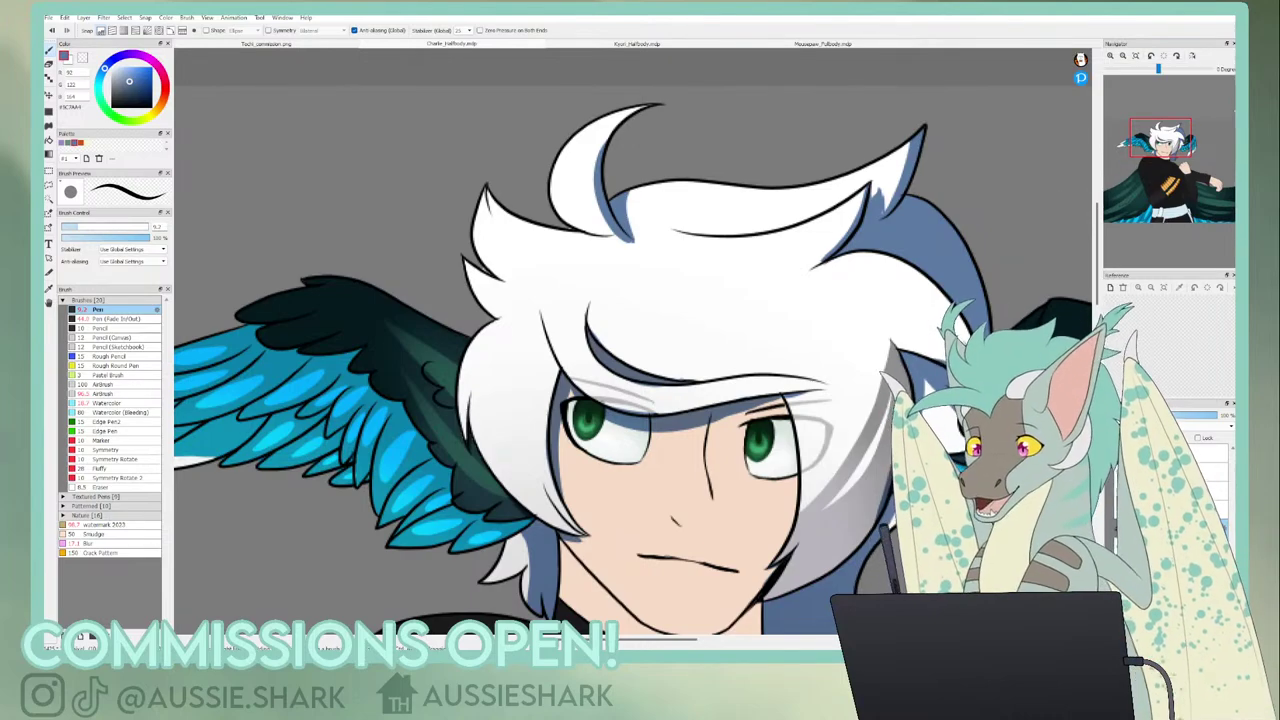
- Set the Pen size to 17 and paint blue shadows over the remaining right-side back hair and the right head wing's feathers
left_click_drag(1182, 141, 1179, 142)
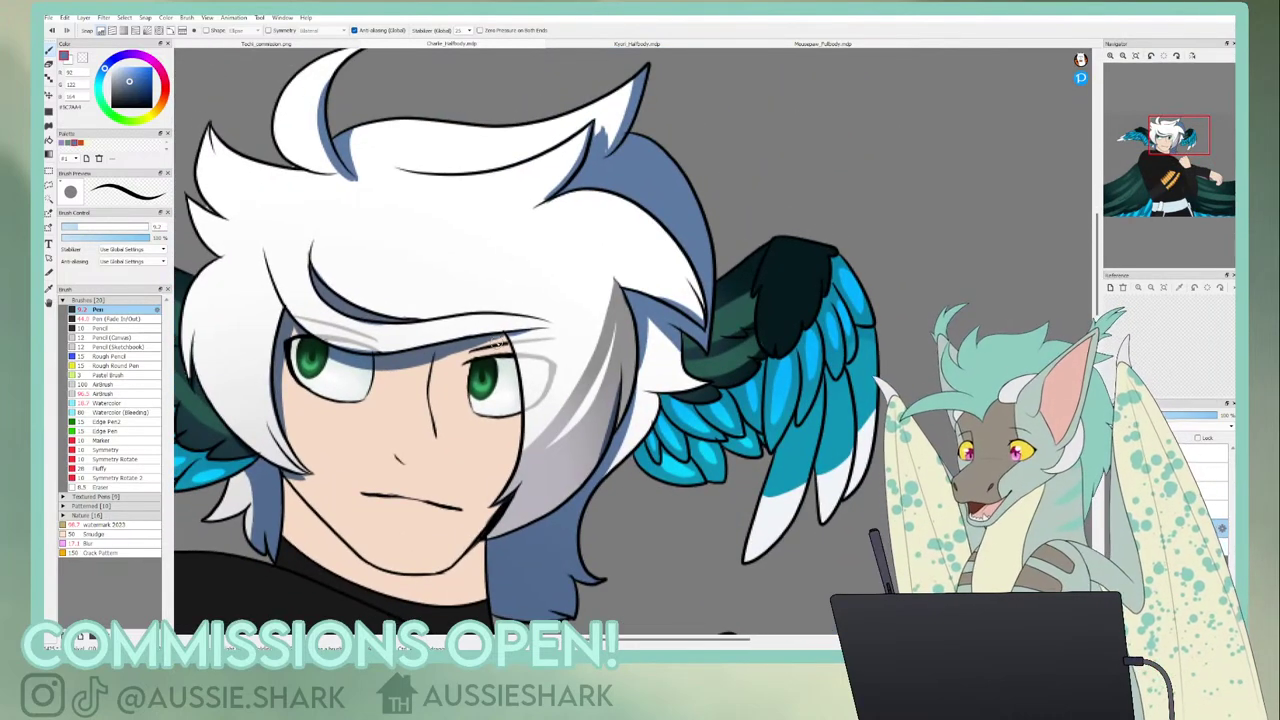
left_click(93, 228)
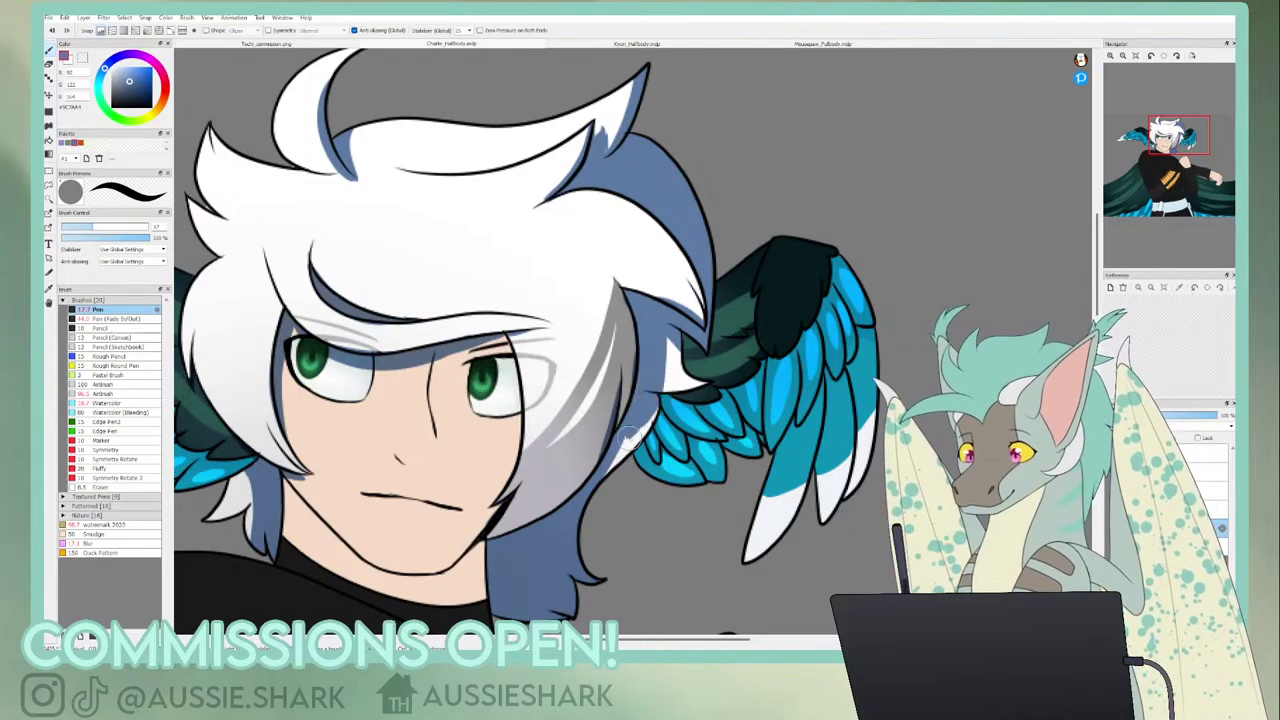
mouse_move(669, 340)
left_mouse_down()
mouse_move(675, 385)
mouse_move(677, 320)
mouse_move(695, 383)
mouse_move(706, 380)
mouse_move(688, 385)
mouse_move(689, 343)
mouse_move(693, 385)
mouse_move(687, 367)
mouse_move(705, 376)
mouse_move(691, 355)
mouse_move(710, 380)
mouse_move(644, 433)
mouse_move(652, 441)
mouse_move(686, 402)
mouse_move(650, 433)
mouse_move(642, 477)
mouse_move(660, 439)
mouse_move(688, 465)
mouse_move(683, 431)
mouse_move(744, 440)
left_mouse_up()
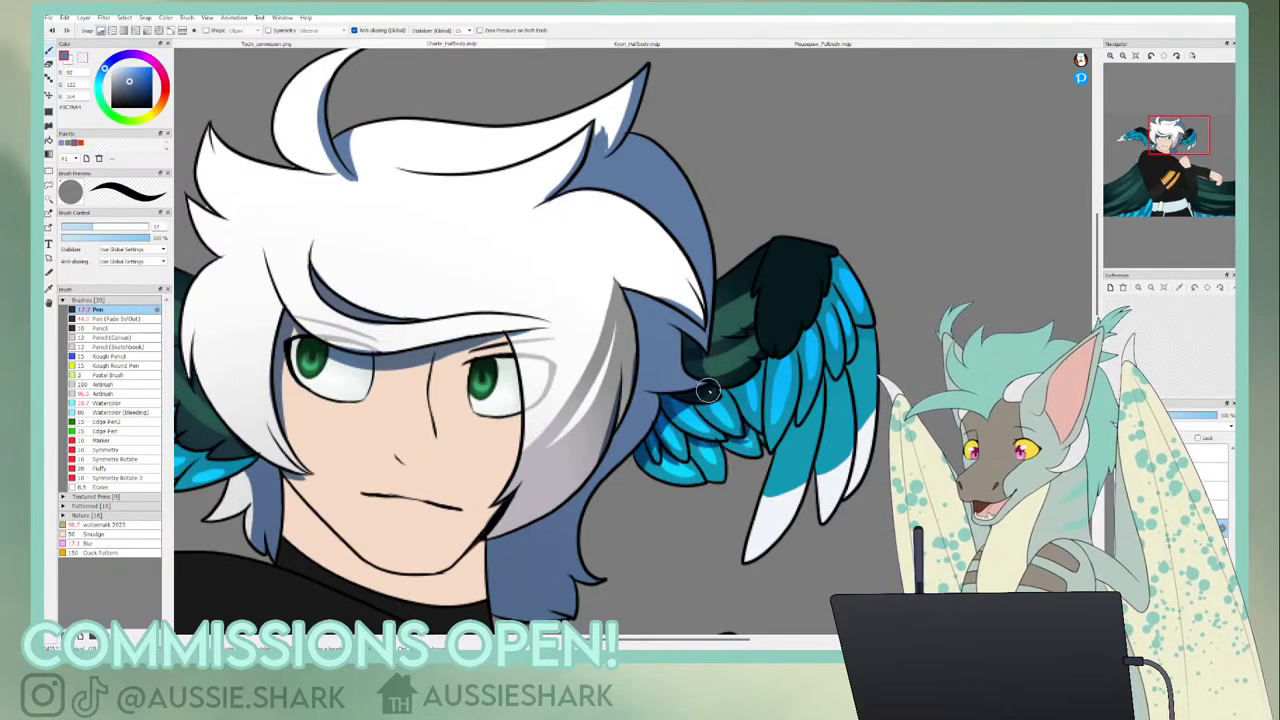
mouse_move(709, 390)
left_mouse_down()
mouse_move(686, 401)
mouse_move(712, 402)
mouse_move(770, 360)
mouse_move(714, 407)
left_mouse_up()
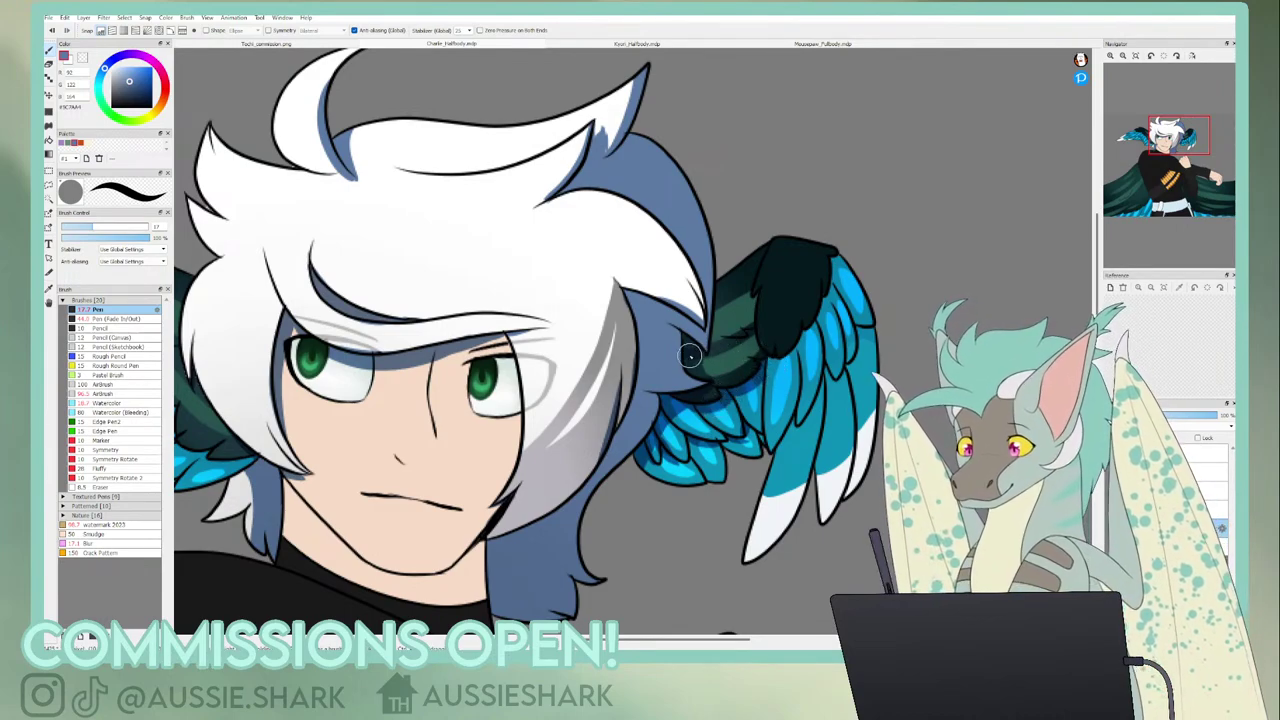
mouse_move(690, 355)
left_mouse_down()
mouse_move(720, 261)
mouse_move(718, 281)
mouse_move(788, 342)
mouse_move(767, 357)
mouse_move(789, 361)
mouse_move(811, 330)
mouse_move(765, 368)
mouse_move(823, 296)
left_mouse_up()
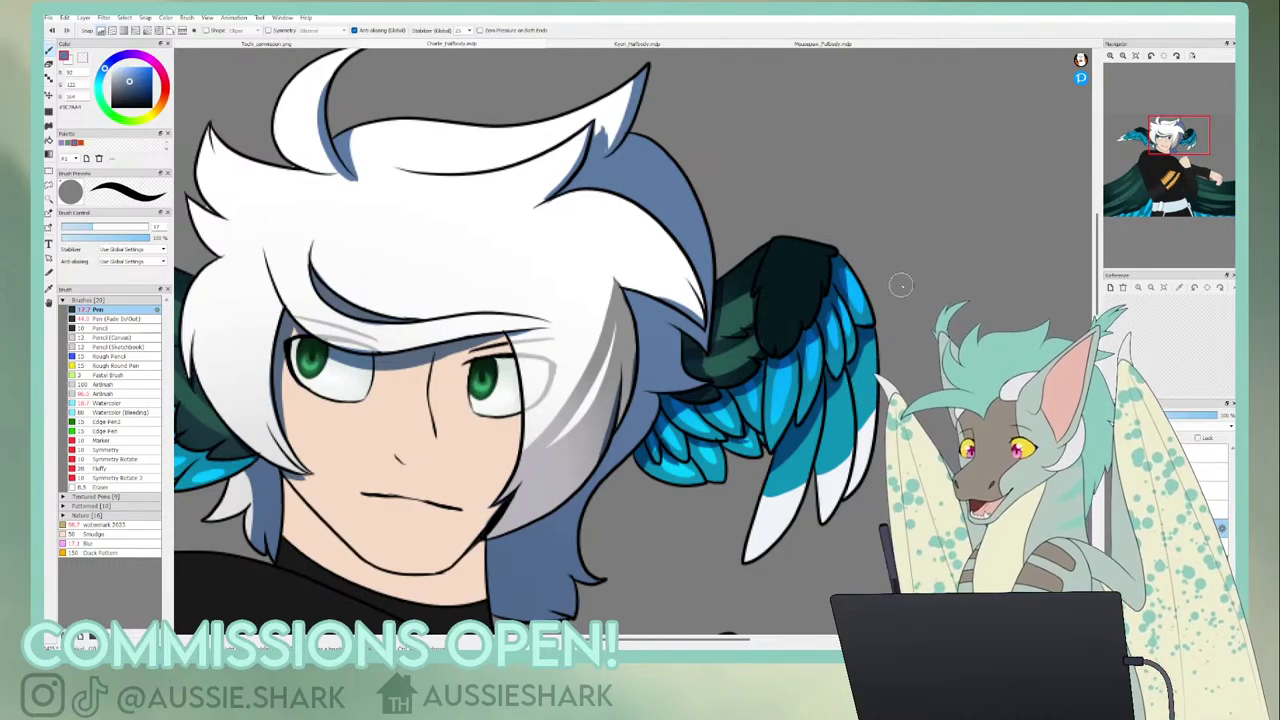
mouse_move(789, 338)
left_mouse_down()
mouse_move(771, 334)
mouse_move(803, 314)
mouse_move(800, 352)
mouse_move(841, 313)
left_mouse_up()
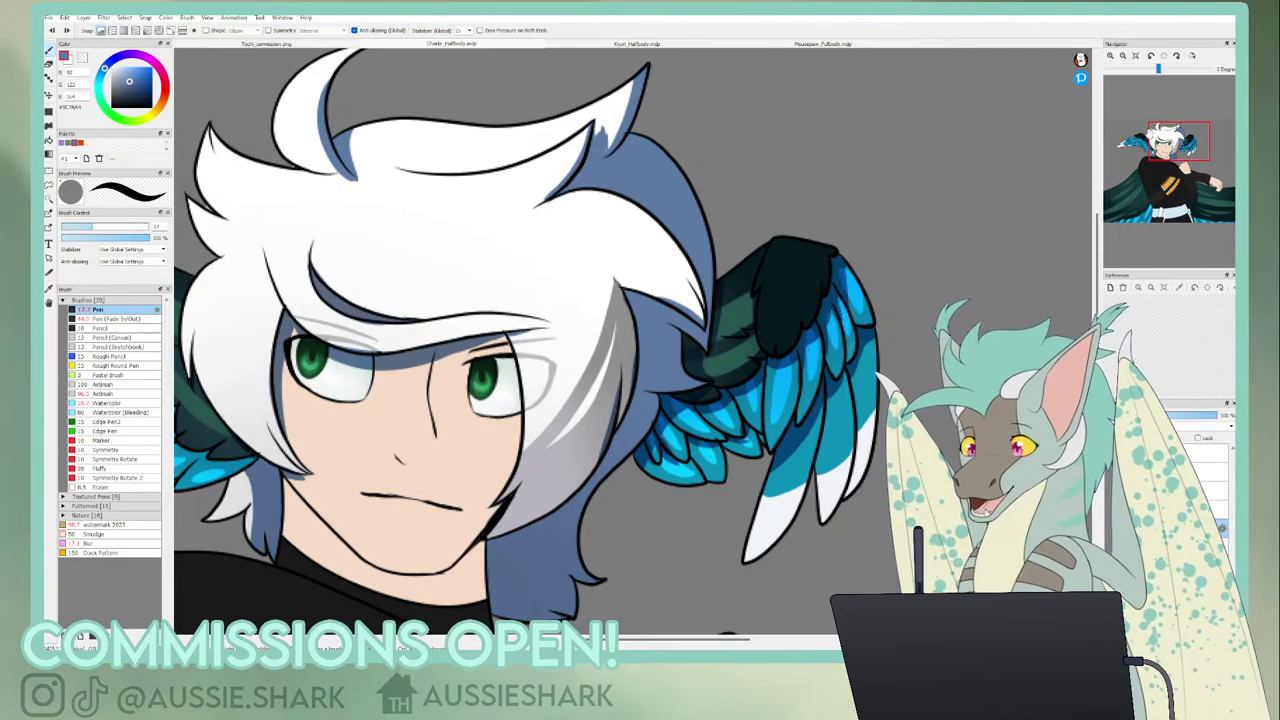
left_click_drag(1174, 150, 1176, 137)
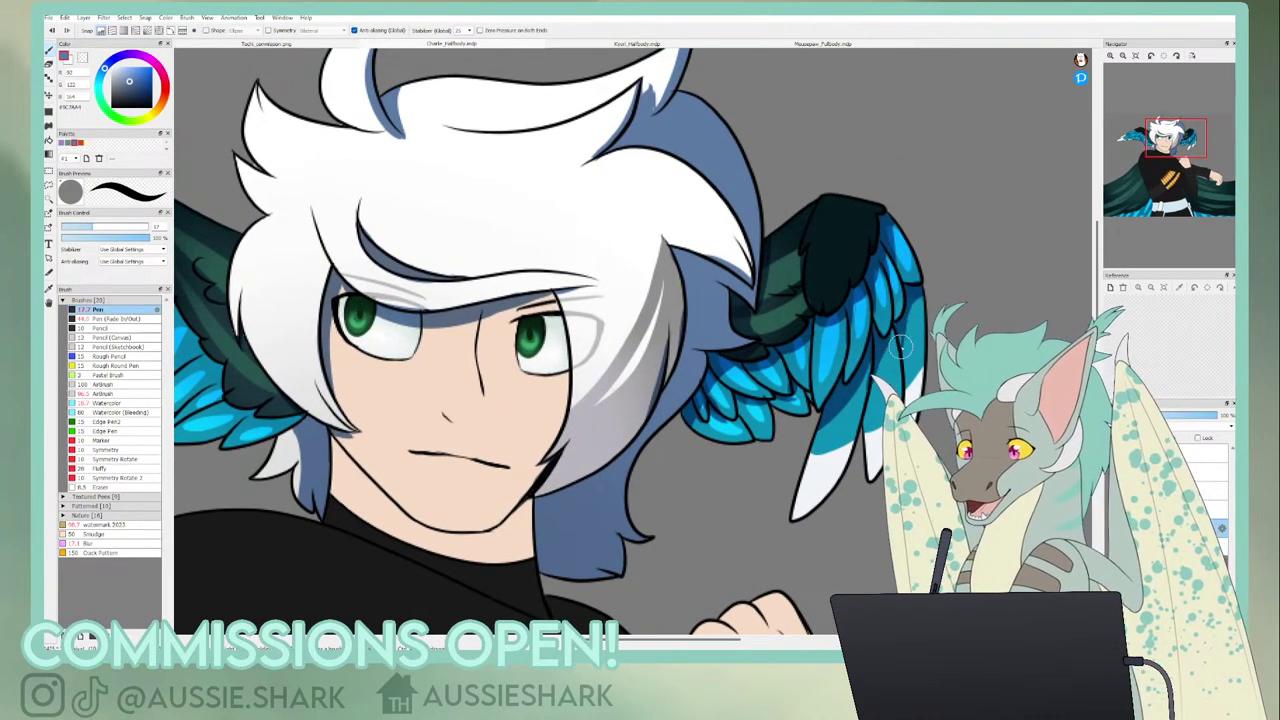
- Paint blue shadows along the undersides of the left head wing's feathers, including the white tips, redoing unsatisfactory strokes
left_click_drag(1176, 138, 1145, 143)
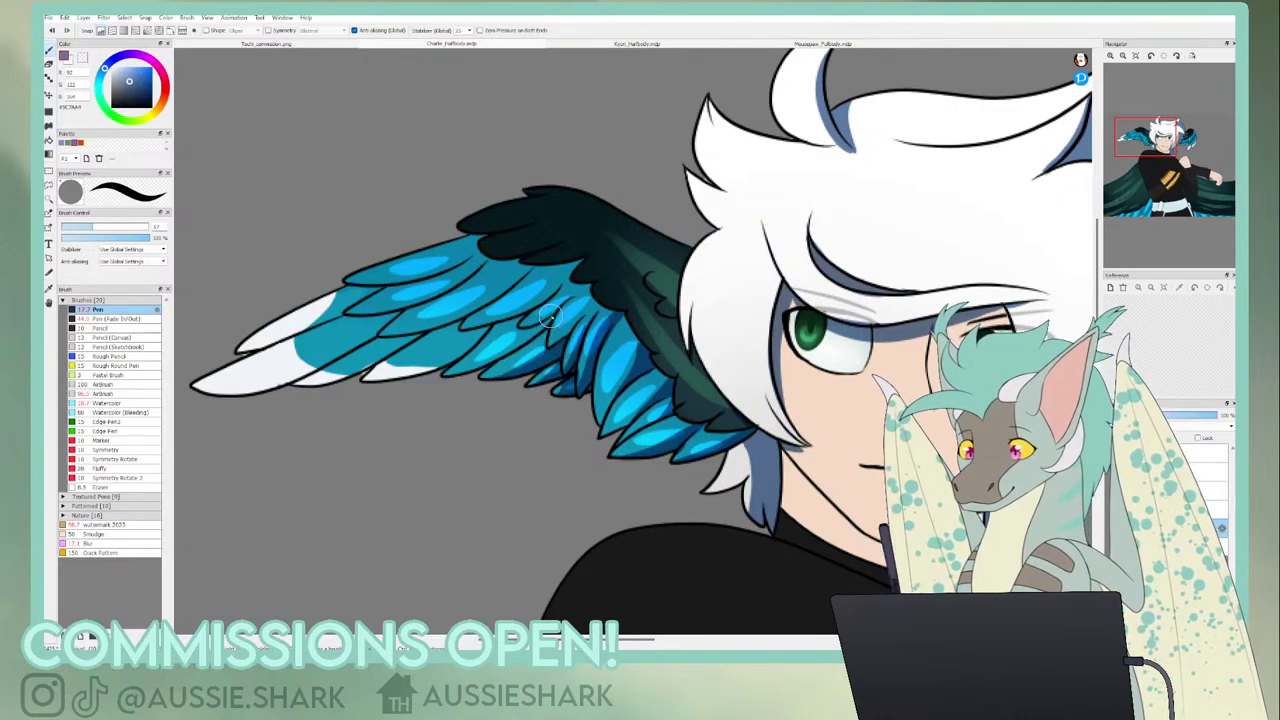
left_click_drag(551, 317, 442, 376)
key("ctrl+z")
left_click_drag(550, 318, 442, 373)
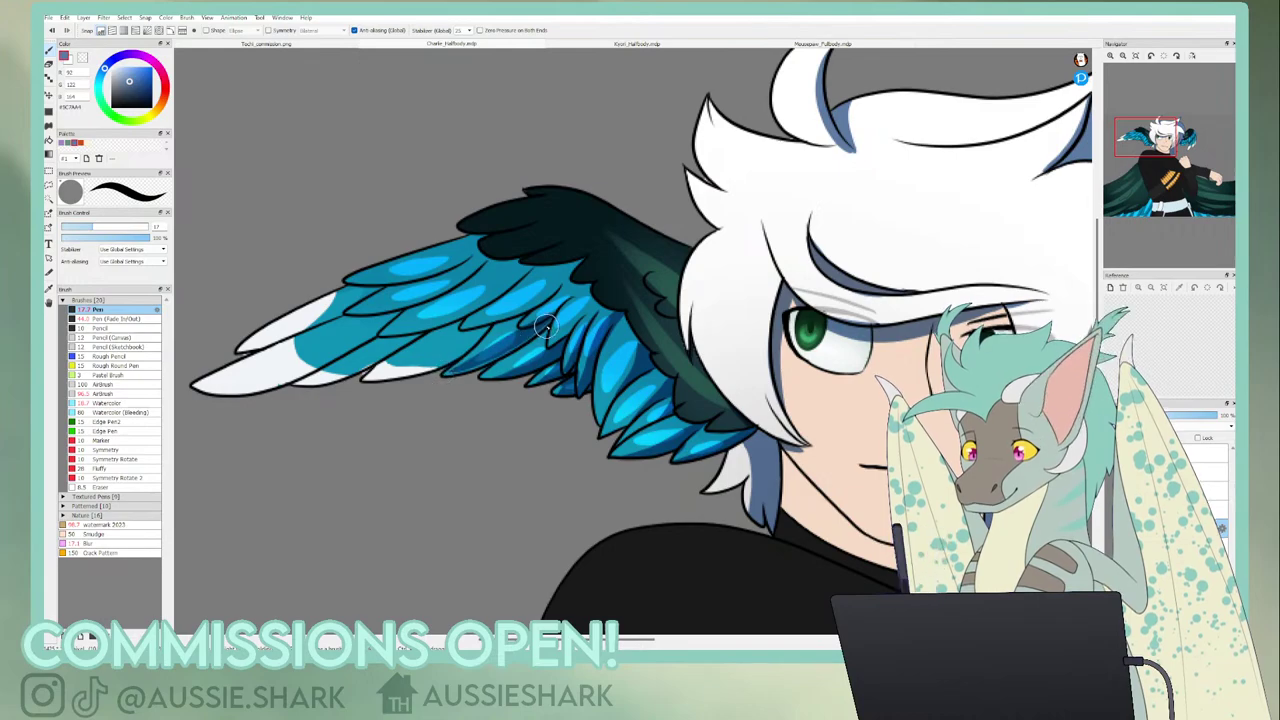
key("ctrl+z")
left_click_drag(551, 318, 421, 379)
mouse_move(511, 347)
left_mouse_down()
mouse_move(424, 377)
mouse_move(441, 378)
left_mouse_up()
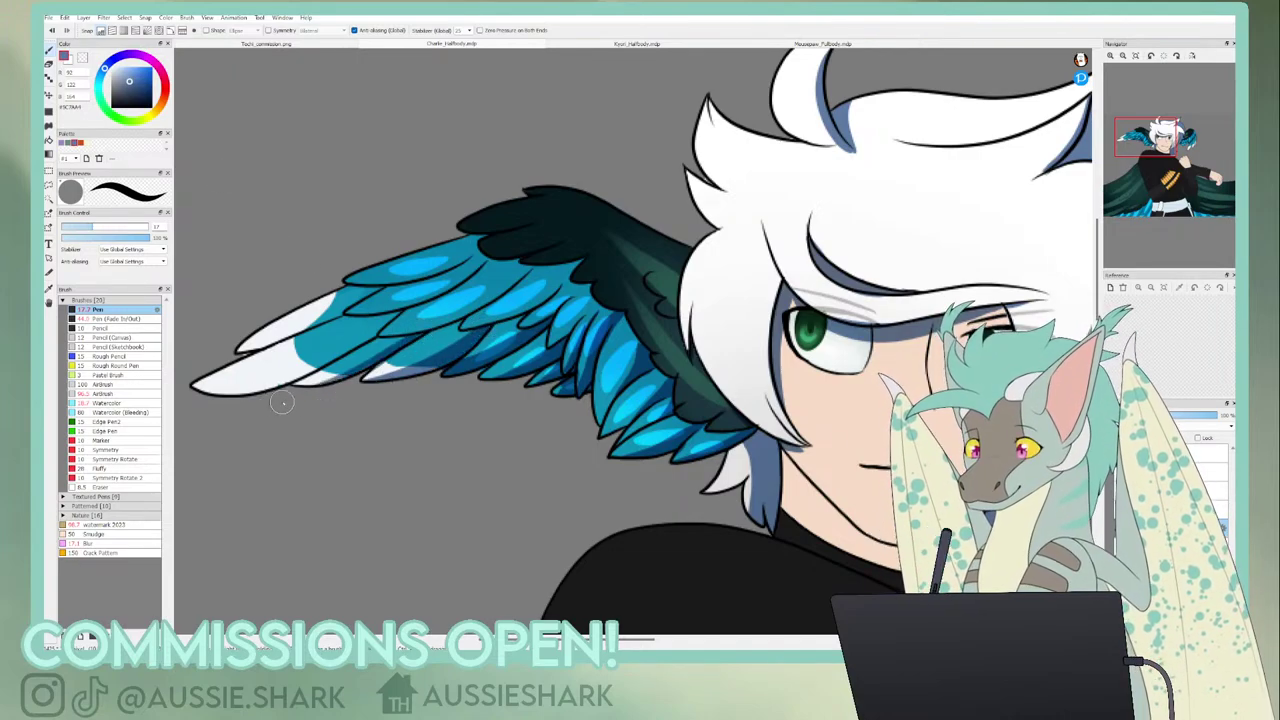
mouse_move(397, 314)
left_mouse_down()
mouse_move(242, 380)
mouse_move(200, 373)
mouse_move(198, 386)
mouse_move(228, 393)
mouse_move(312, 358)
left_mouse_up()
mouse_move(386, 287)
left_mouse_down()
mouse_move(286, 333)
mouse_move(215, 336)
mouse_move(342, 310)
mouse_move(204, 372)
mouse_move(217, 354)
mouse_move(286, 330)
mouse_move(200, 380)
left_mouse_up()
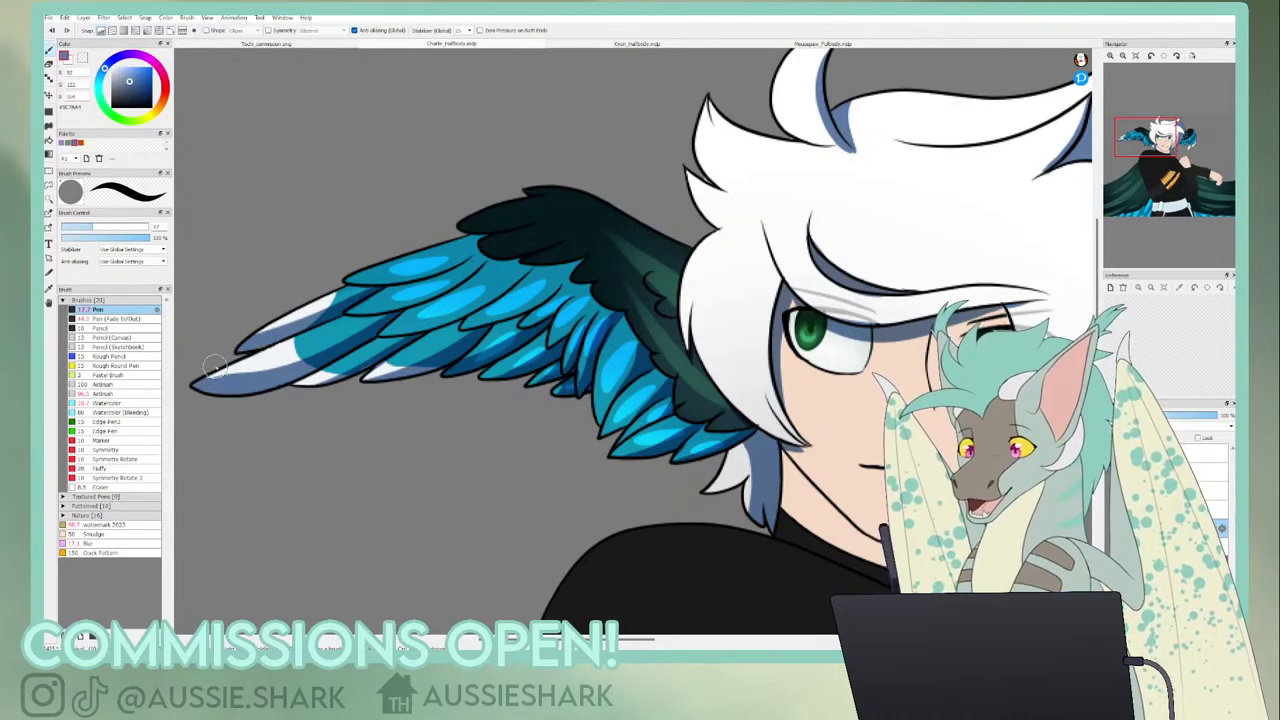
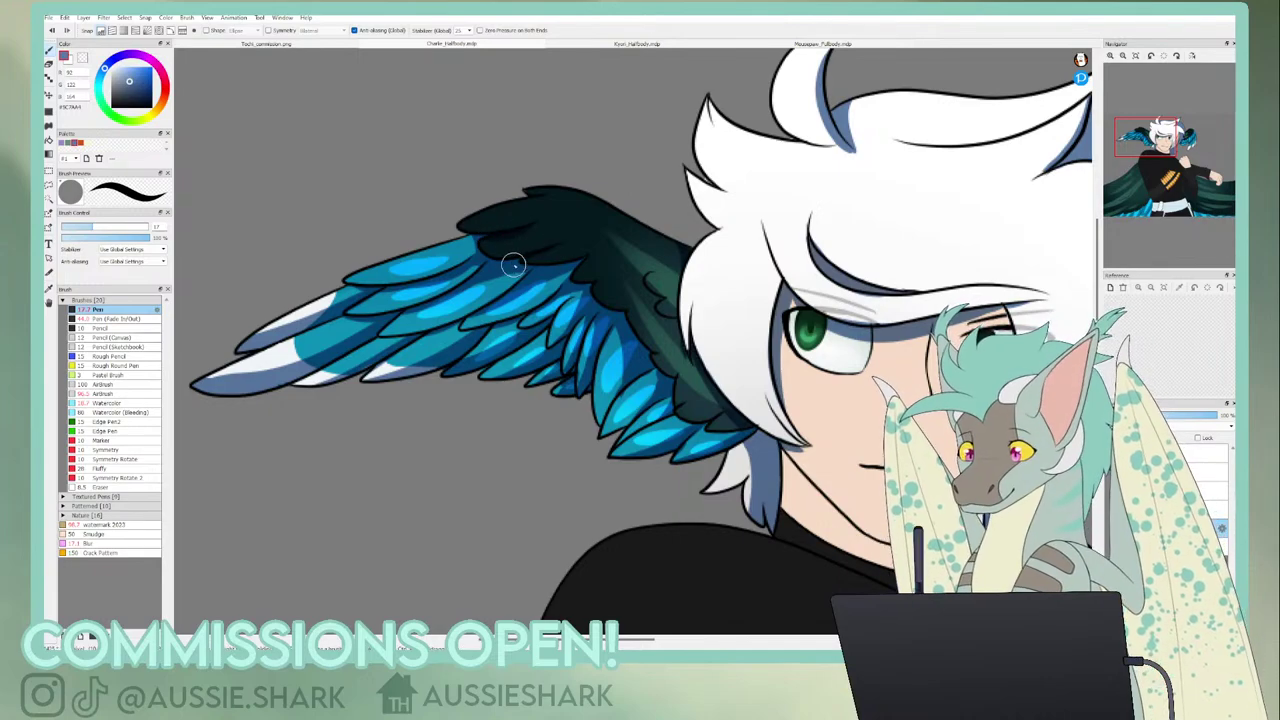
- Draw blue shadows on the small pointed tufts at the head's left side and touch up the shading at the upper-right tufts
left_click_drag(1152, 156, 1164, 140)
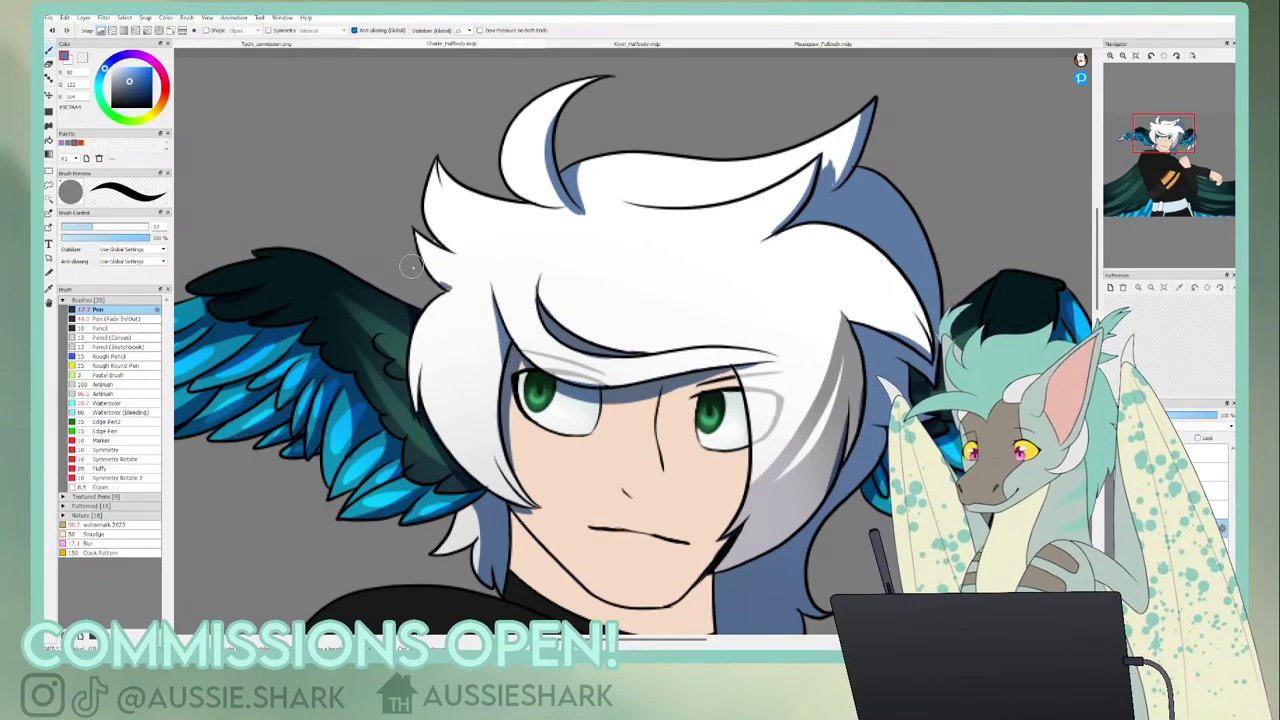
mouse_move(454, 252)
left_mouse_down()
mouse_move(432, 232)
mouse_move(427, 194)
left_mouse_up()
left_click(83, 58)
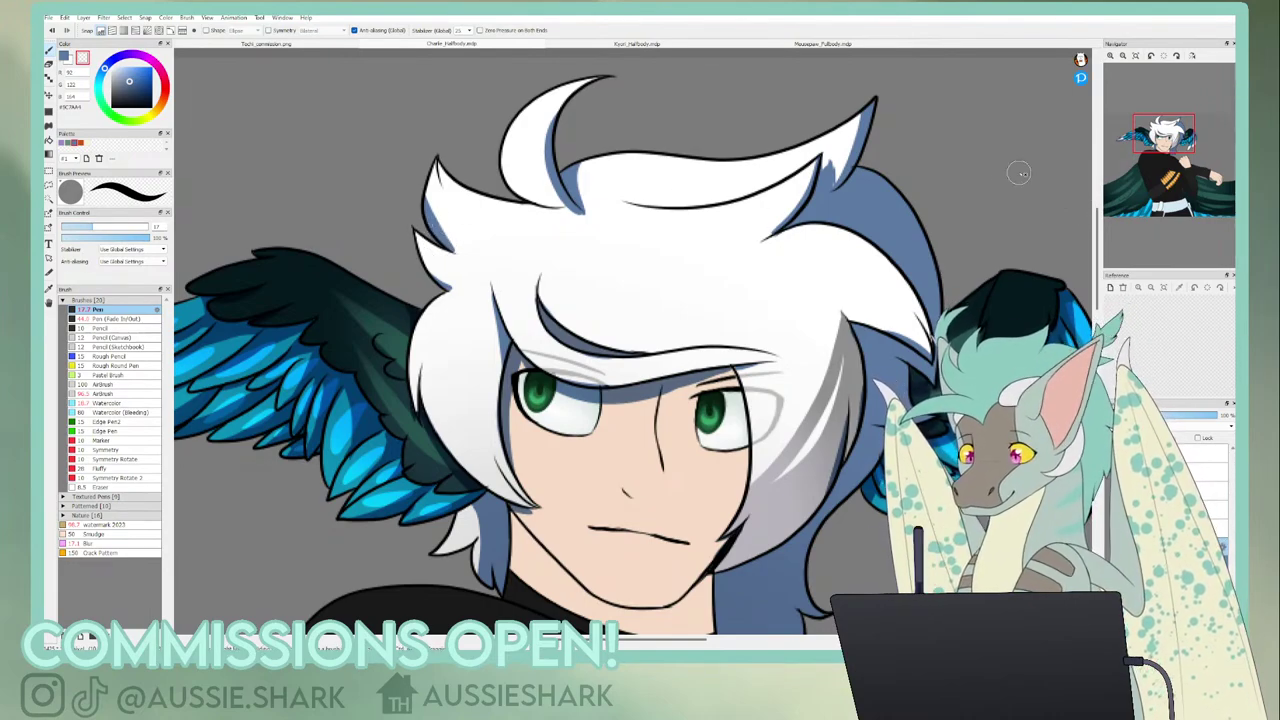
left_click(65, 58)
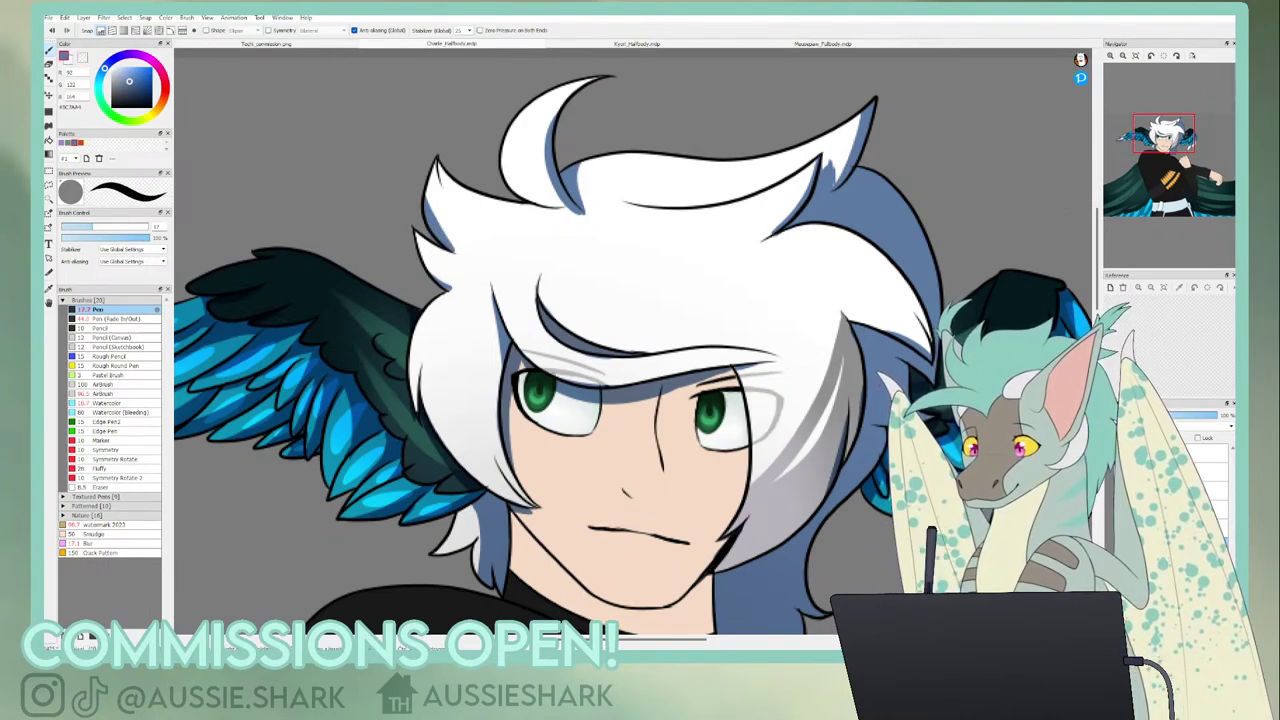
left_click_drag(831, 154, 834, 181)
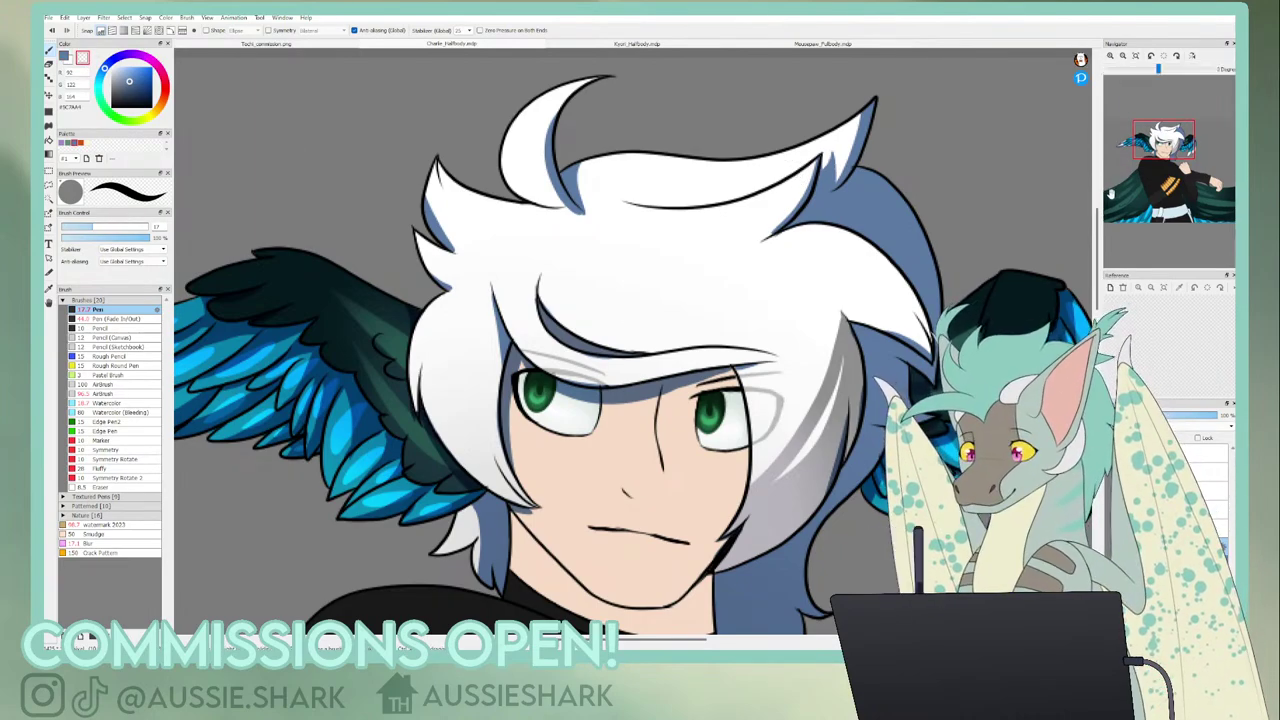
- Paint a blue shadow on the neck beneath the jaw, undoing an unsatisfactory stroke
left_click_drag(1168, 170, 1145, 168)
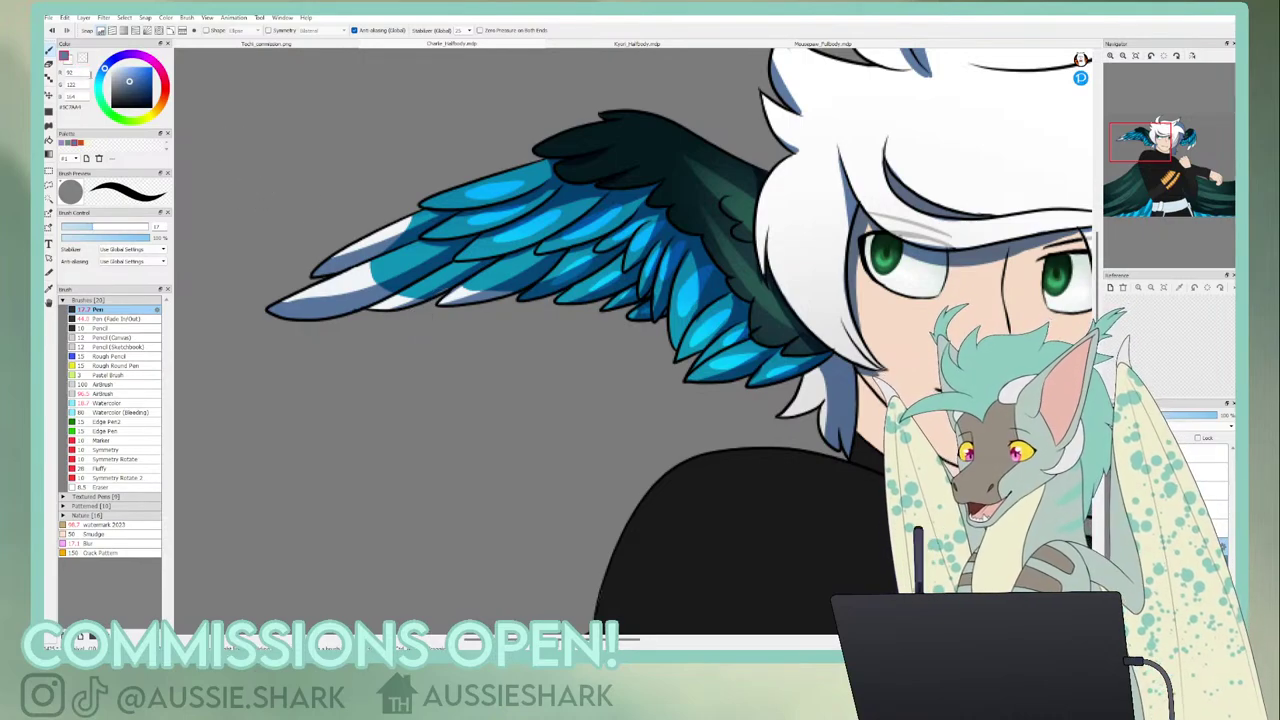
left_click_drag(1149, 154, 1157, 146)
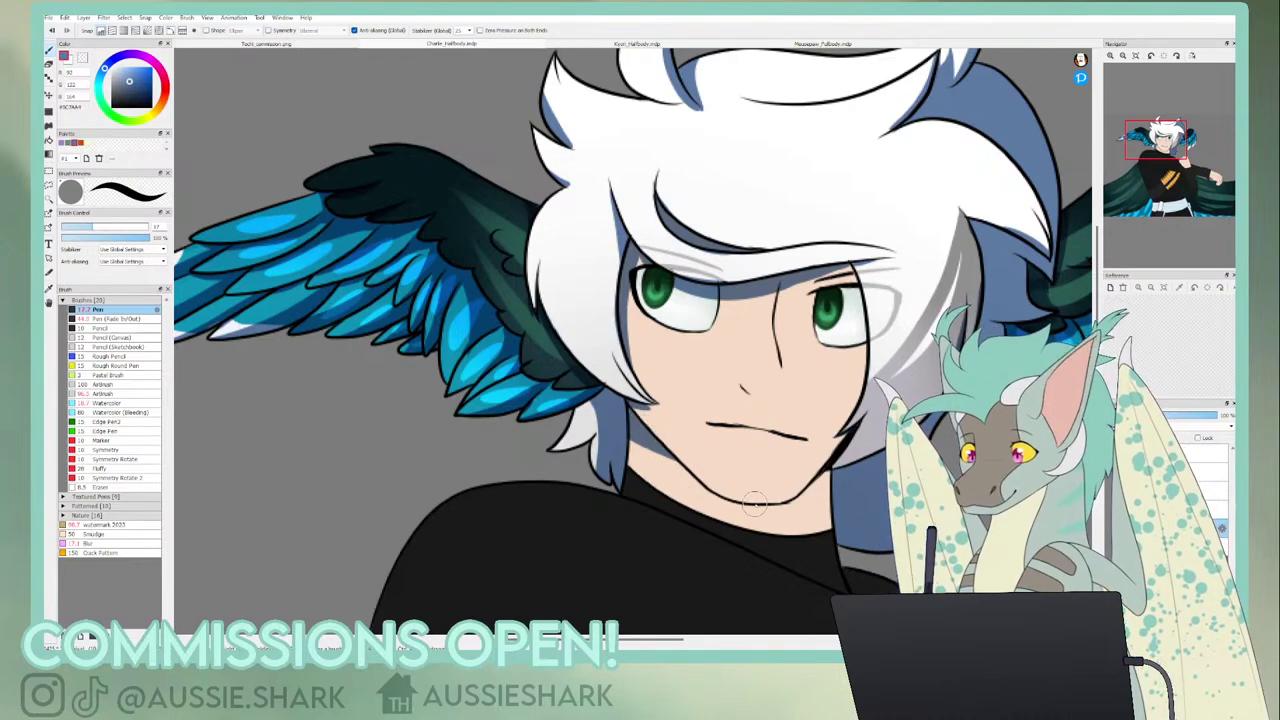
mouse_move(762, 506)
left_mouse_down()
mouse_move(842, 488)
mouse_move(756, 508)
mouse_move(819, 501)
mouse_move(846, 476)
left_mouse_up()
key("ctrl+z")
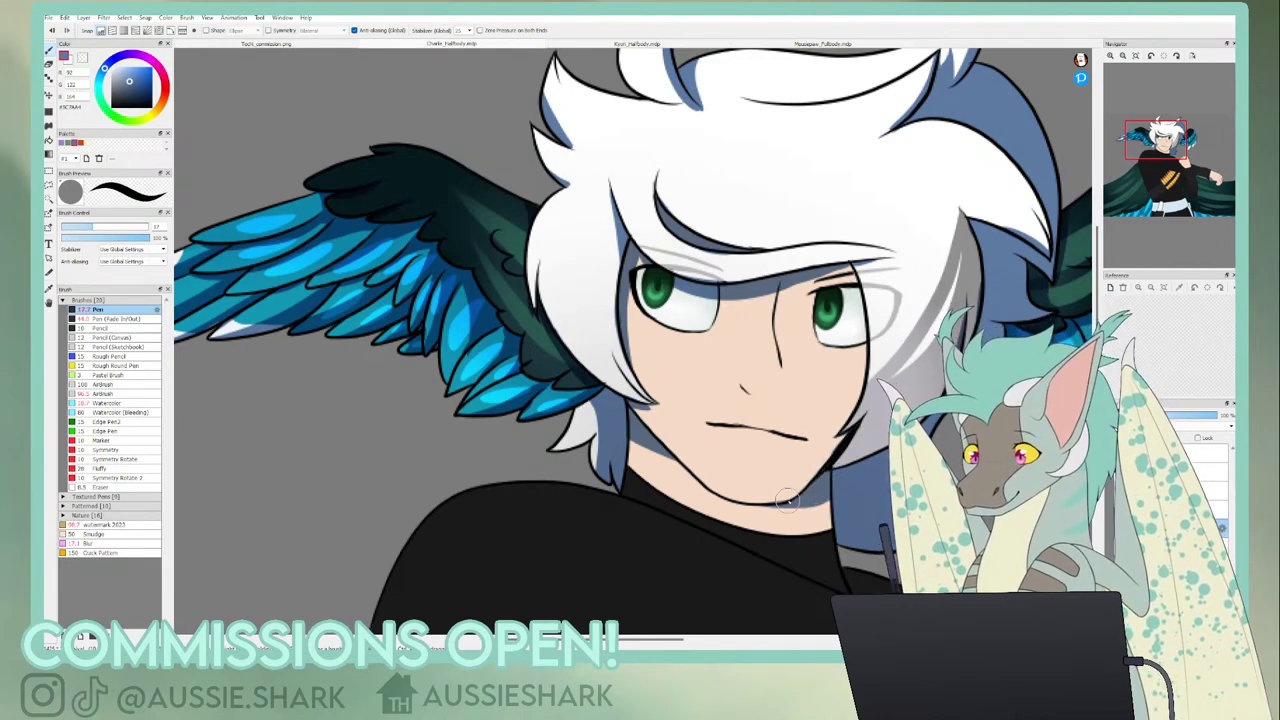
- Reselect the blue foreground colour and paint shadows on the black turtleneck collar and the far shoulder beneath the hair
mouse_move(1170, 144)
left_mouse_down()
mouse_move(1179, 137)
mouse_move(1170, 149)
left_mouse_up()
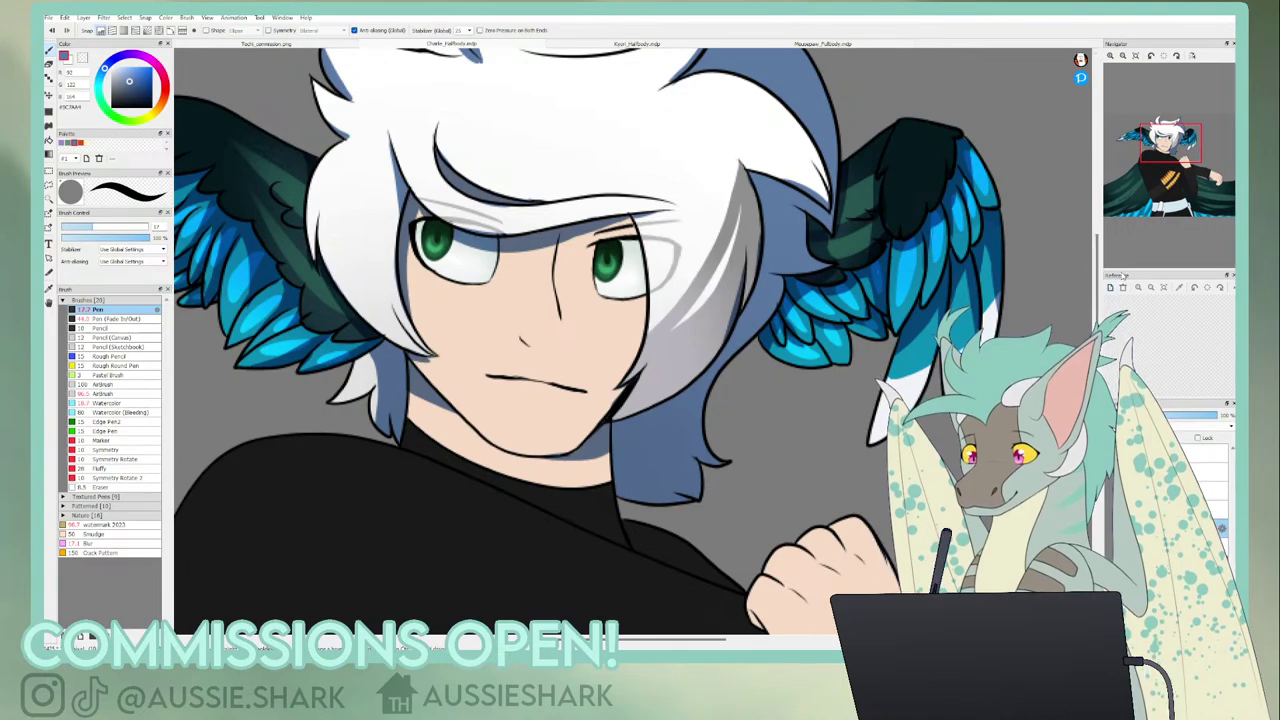
left_click_drag(333, 106, 561, 138)
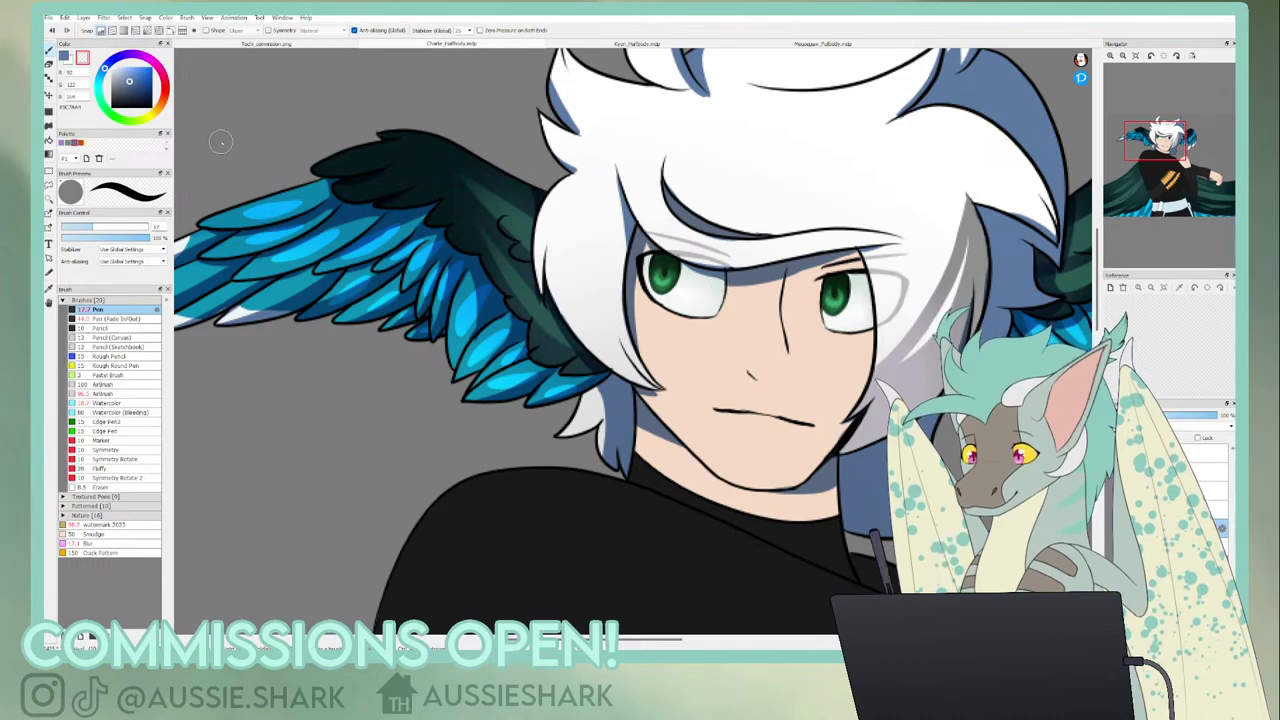
left_click(64, 57)
mouse_move(1149, 184)
left_mouse_down()
mouse_move(1163, 173)
mouse_move(1145, 179)
left_mouse_up()
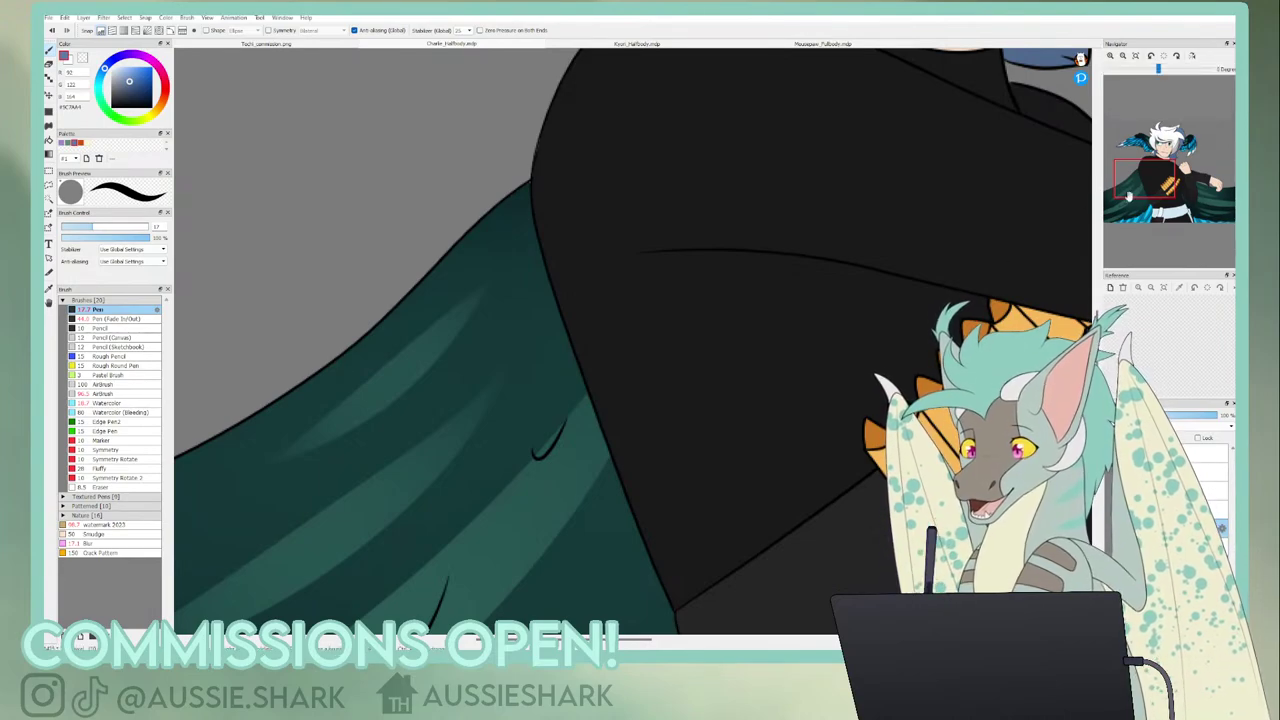
left_click_drag(1150, 172, 1160, 155)
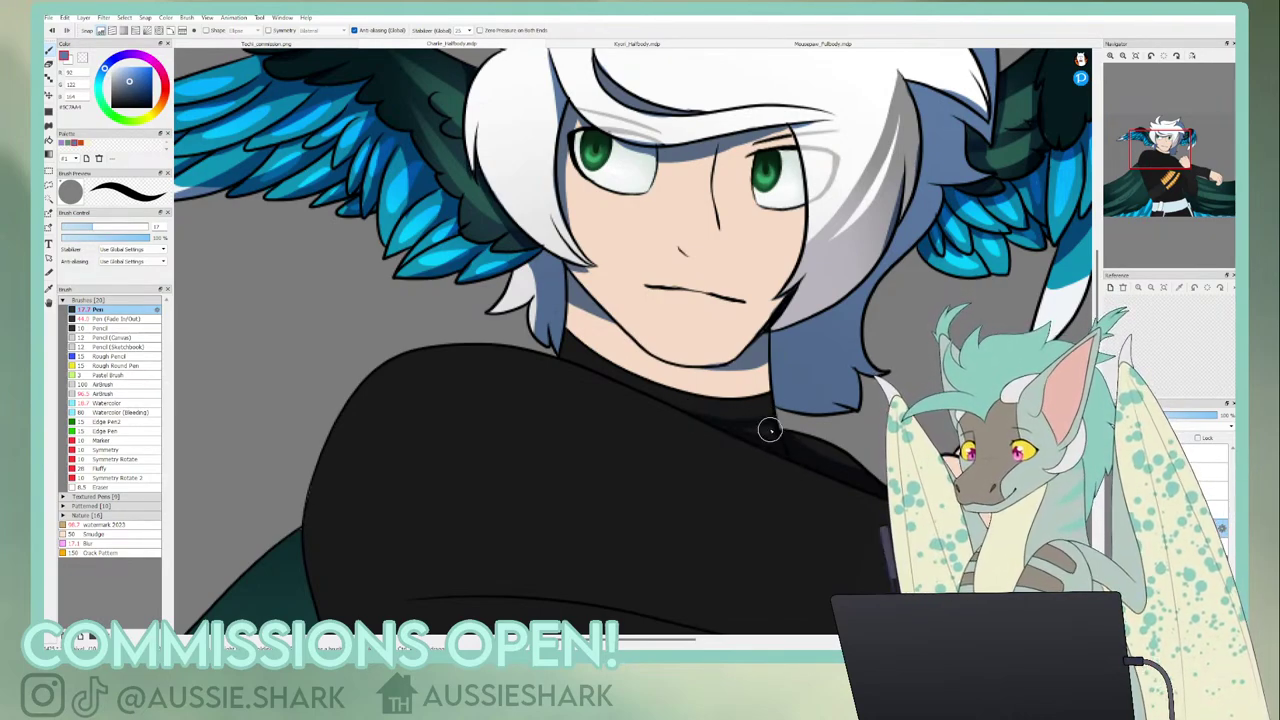
left_click(1122, 56)
left_click(1122, 56)
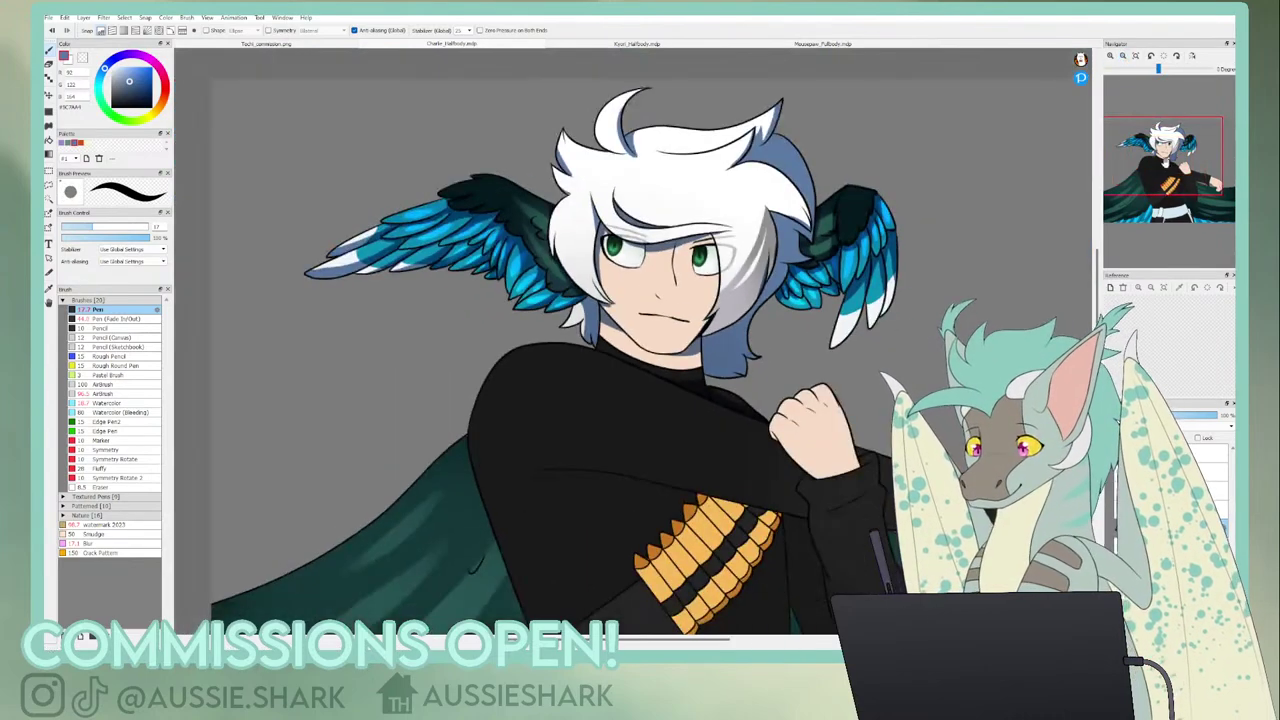
- Paint a small shadow along the sleeve fold just below the raised fist's cuff
mouse_move(1163, 158)
left_mouse_down()
mouse_move(1174, 201)
mouse_move(1175, 177)
left_mouse_up()
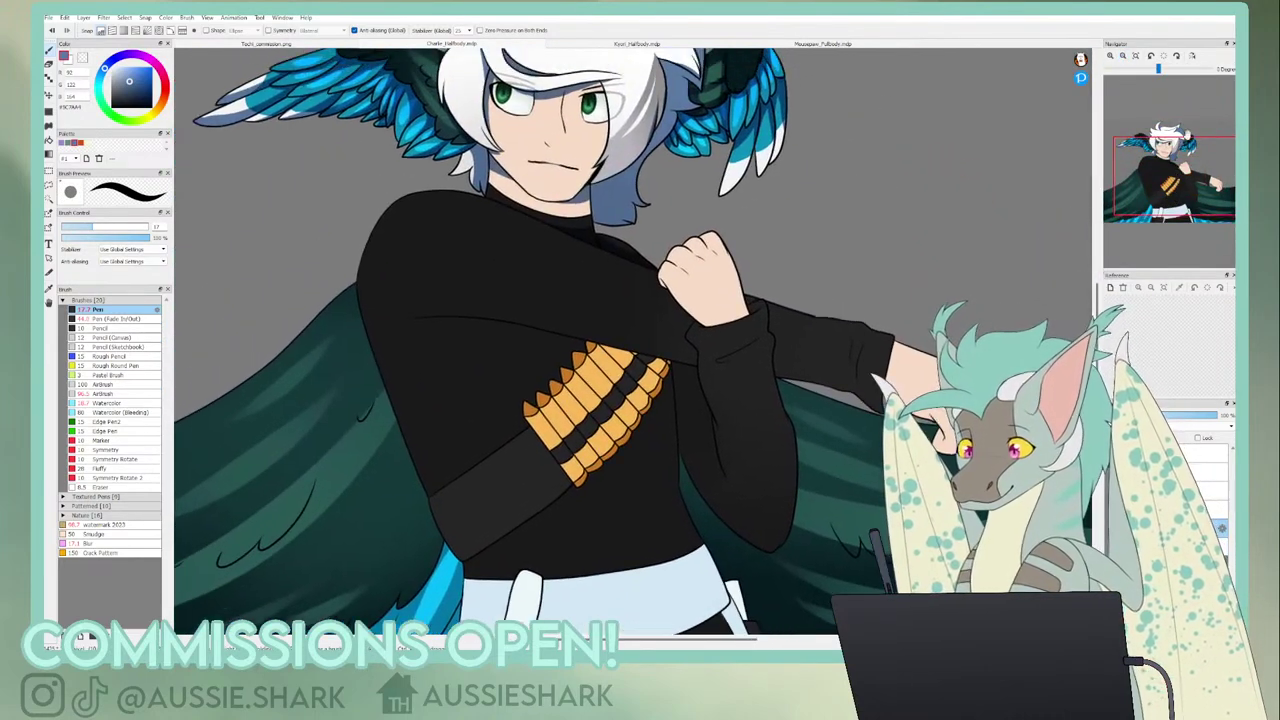
left_click(1110, 56)
left_click(1110, 56)
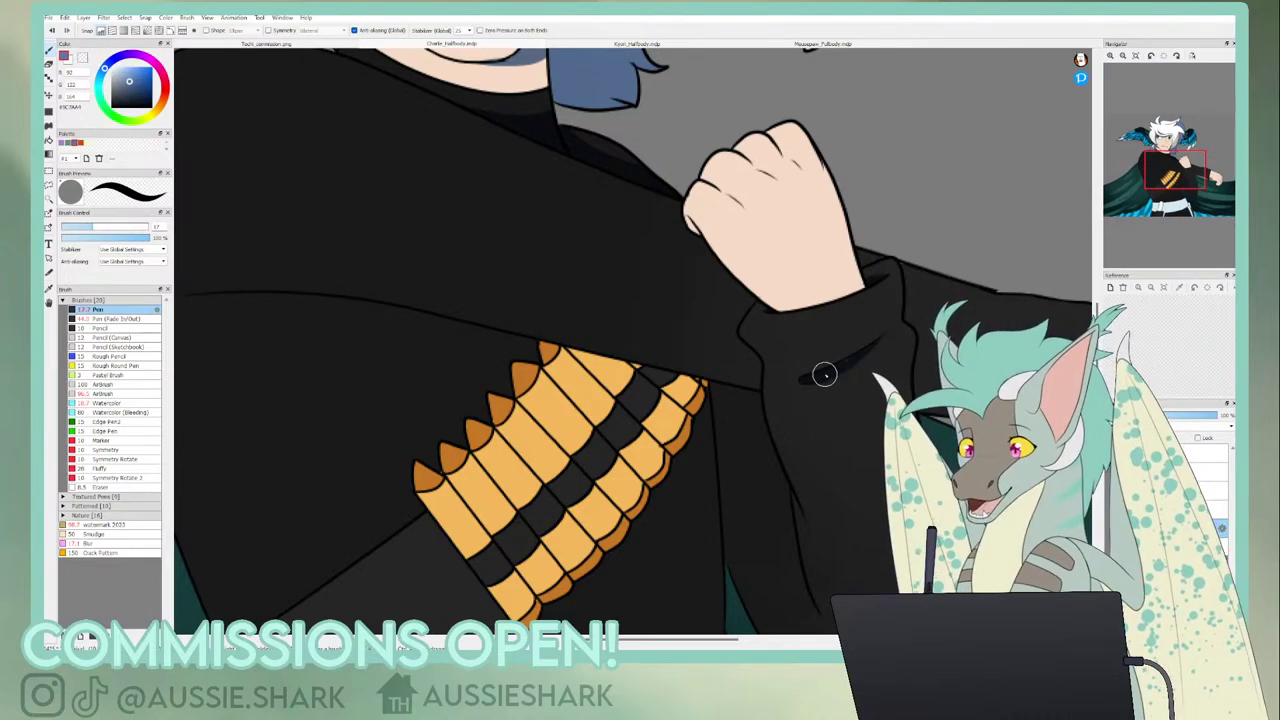
left_click_drag(1160, 187, 1154, 182)
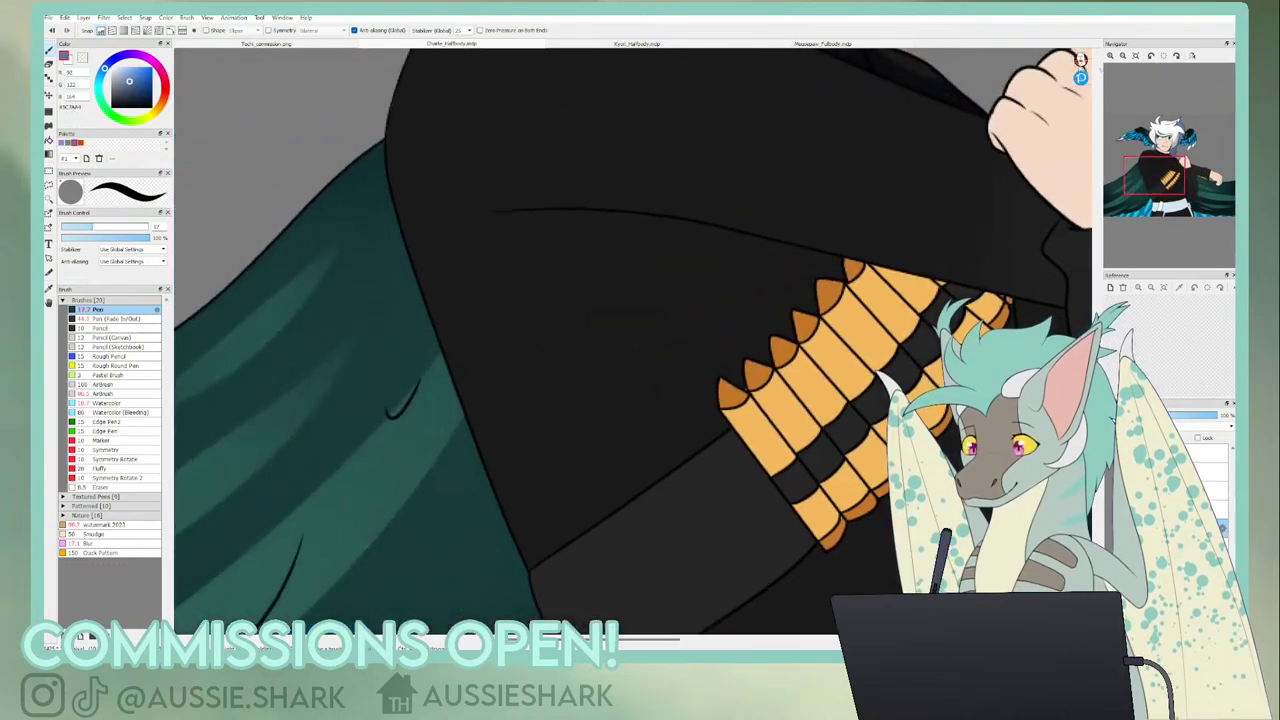
left_click(1136, 57)
left_click(1110, 57)
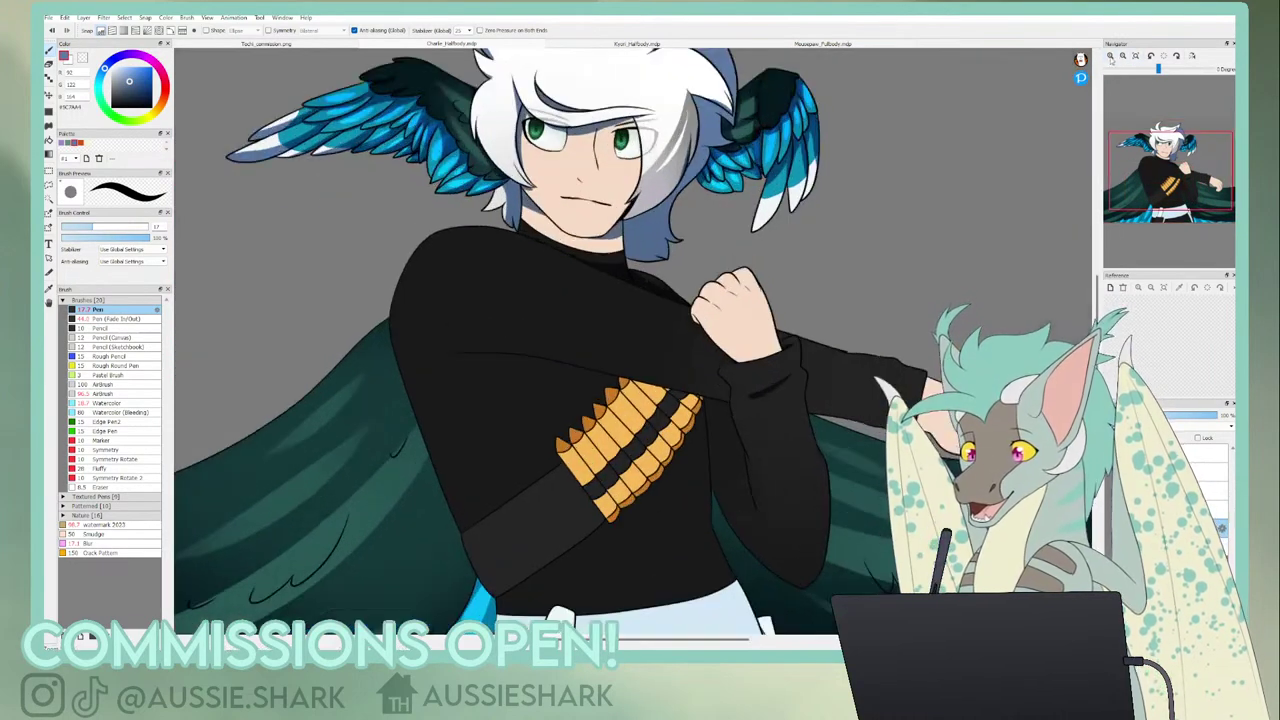
left_click(1110, 57)
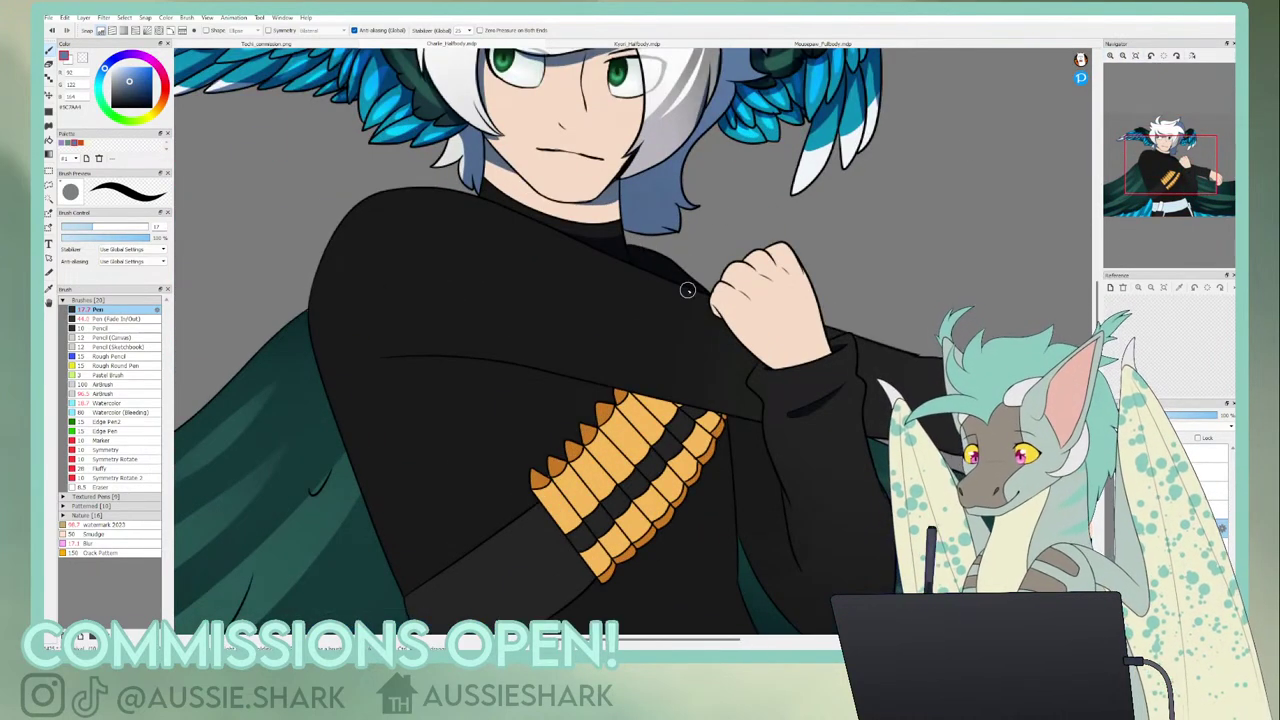
left_click_drag(1162, 196, 1146, 173)
key("ctrl+0")
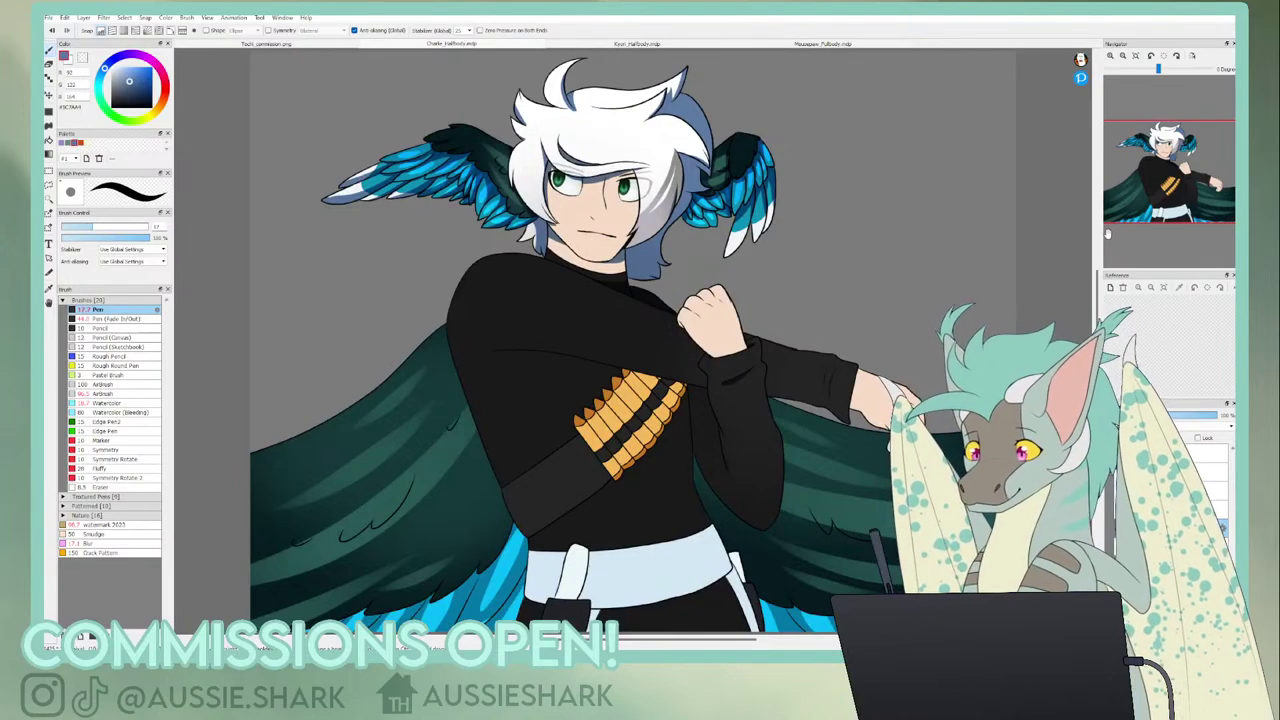
- Paint blue shadows on the outstretched hand's thumb and fingers and along its wrist beside the cuff
left_click(1110, 57)
left_click(1110, 57)
mouse_move(1167, 178)
left_mouse_down()
mouse_move(1172, 207)
mouse_move(1180, 198)
left_mouse_up()
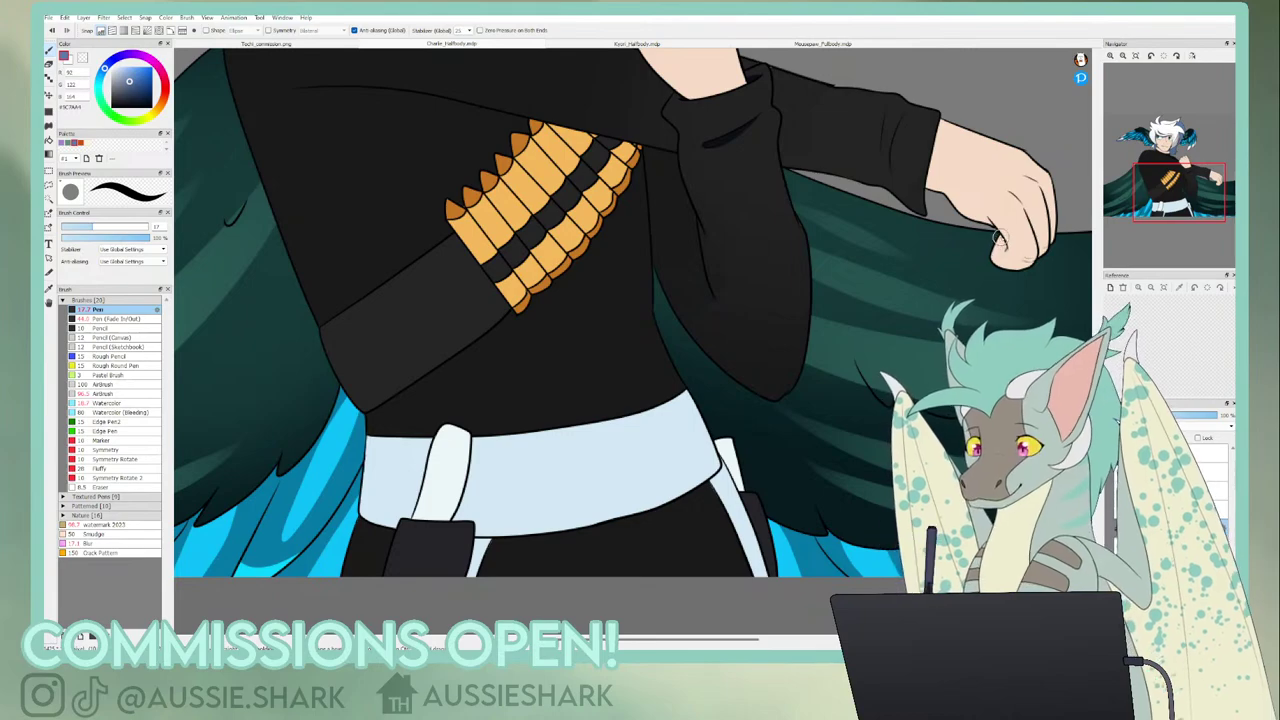
left_click_drag(1170, 198, 1188, 186)
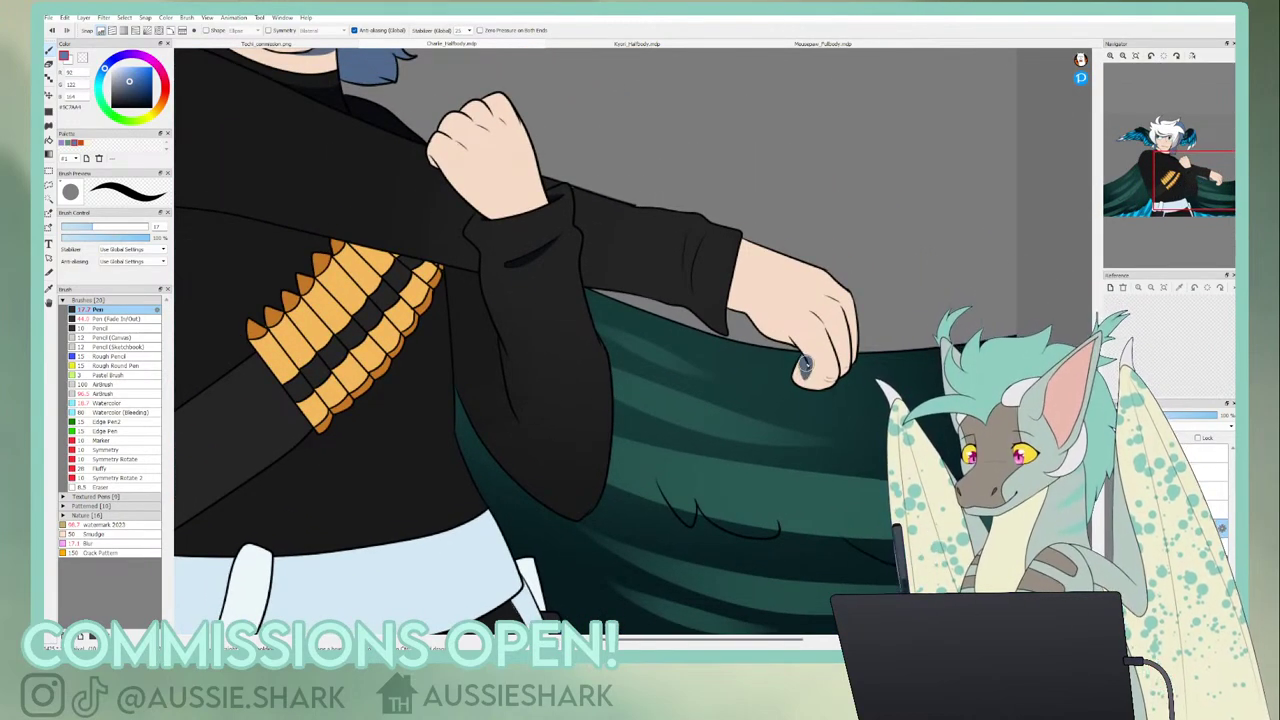
mouse_move(798, 374)
left_mouse_down()
mouse_move(815, 378)
mouse_move(826, 356)
mouse_move(818, 378)
mouse_move(803, 364)
left_mouse_up()
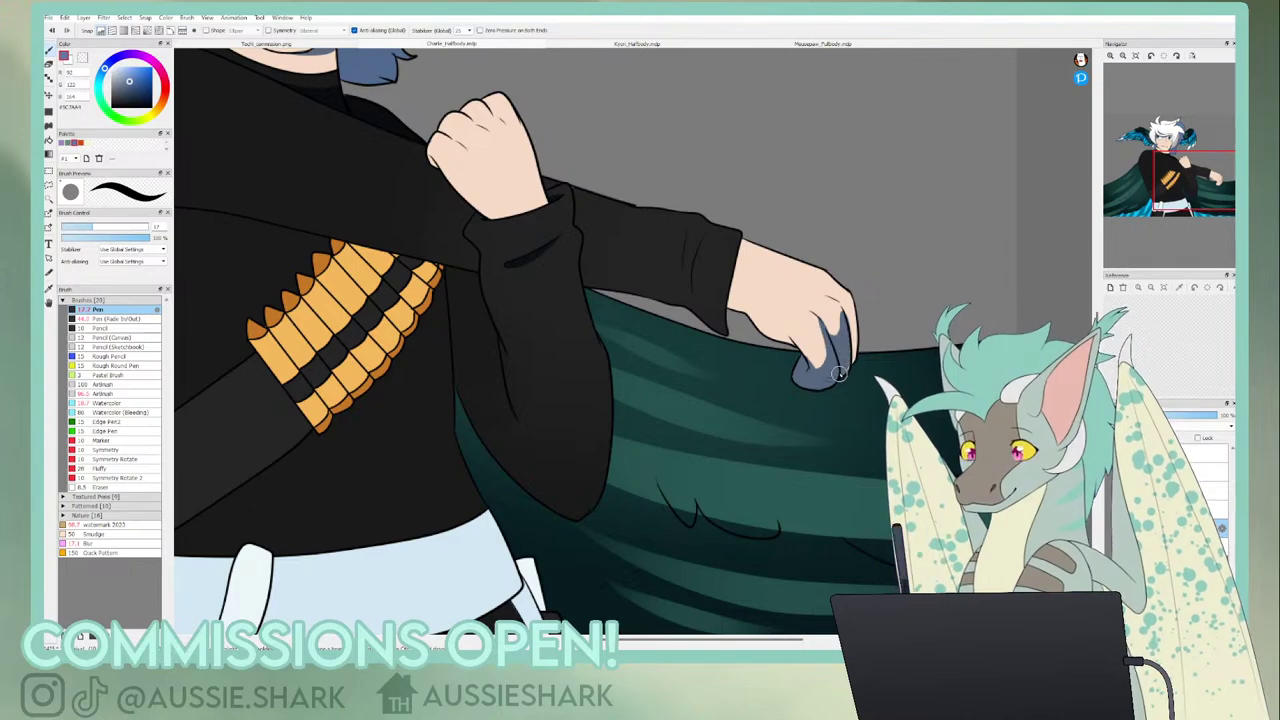
left_click_drag(854, 308, 854, 335)
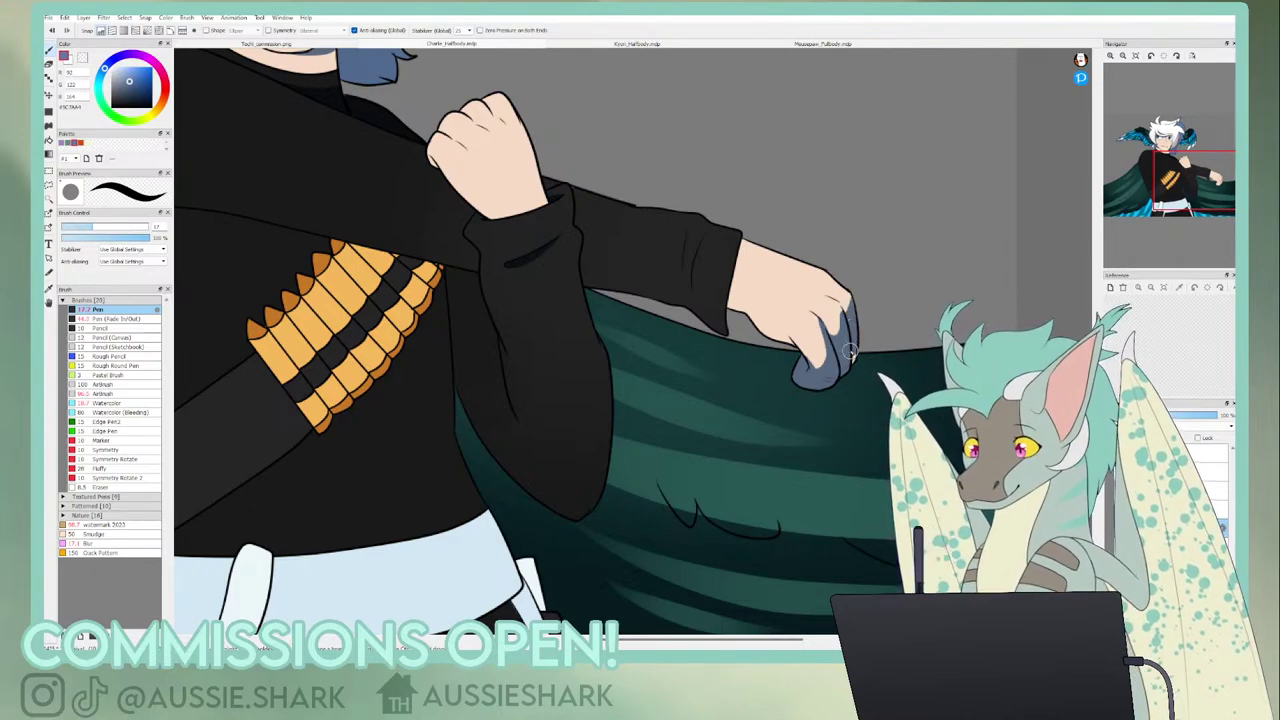
mouse_move(722, 304)
left_mouse_down()
mouse_move(742, 238)
mouse_move(738, 330)
mouse_move(733, 268)
mouse_move(731, 303)
left_mouse_up()
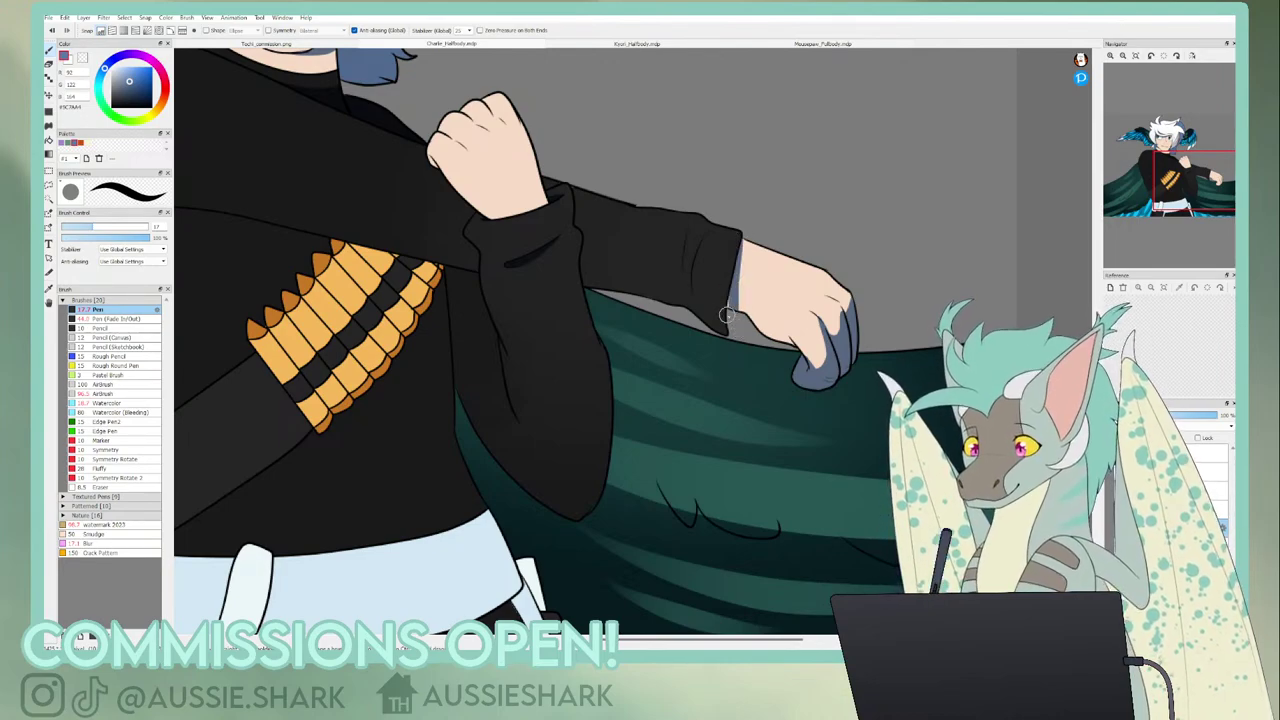
- Paint the shadow cast beneath the arm crossing the chest, covering the shirt and the upper ends of the bullets
left_click_drag(1184, 184, 1158, 176)
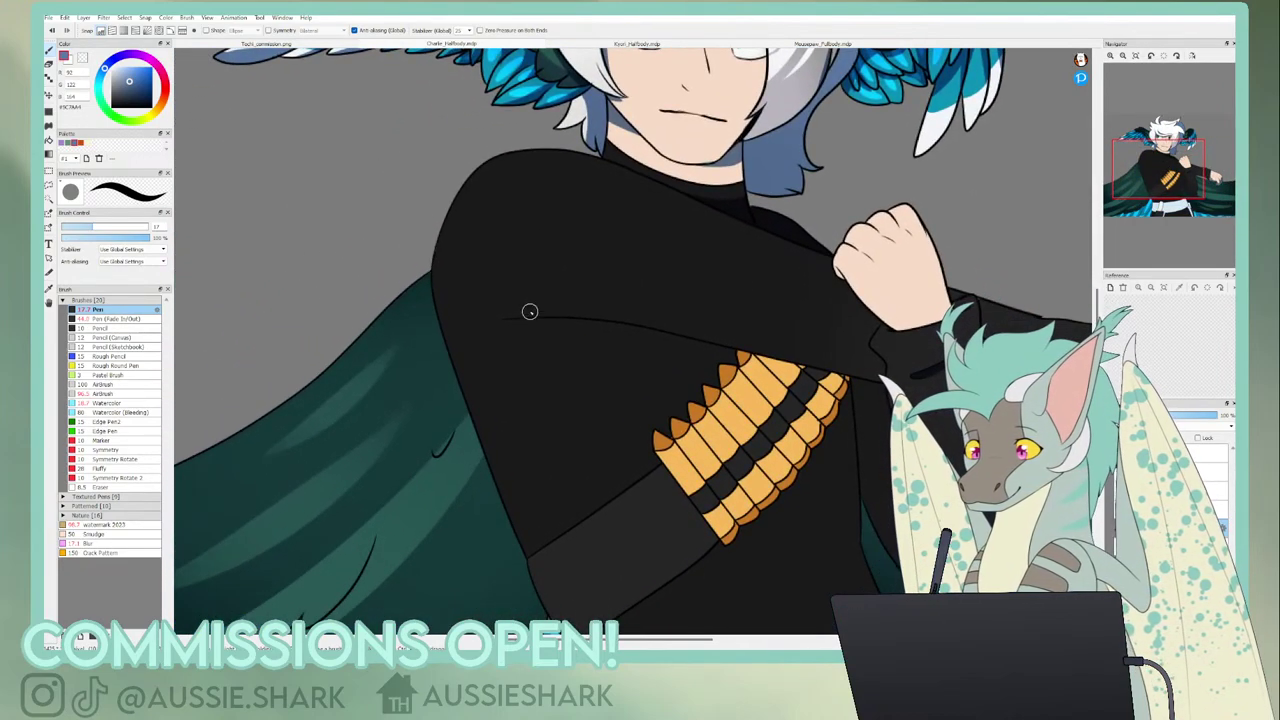
mouse_move(507, 320)
left_mouse_down()
mouse_move(576, 325)
mouse_move(835, 420)
left_mouse_up()
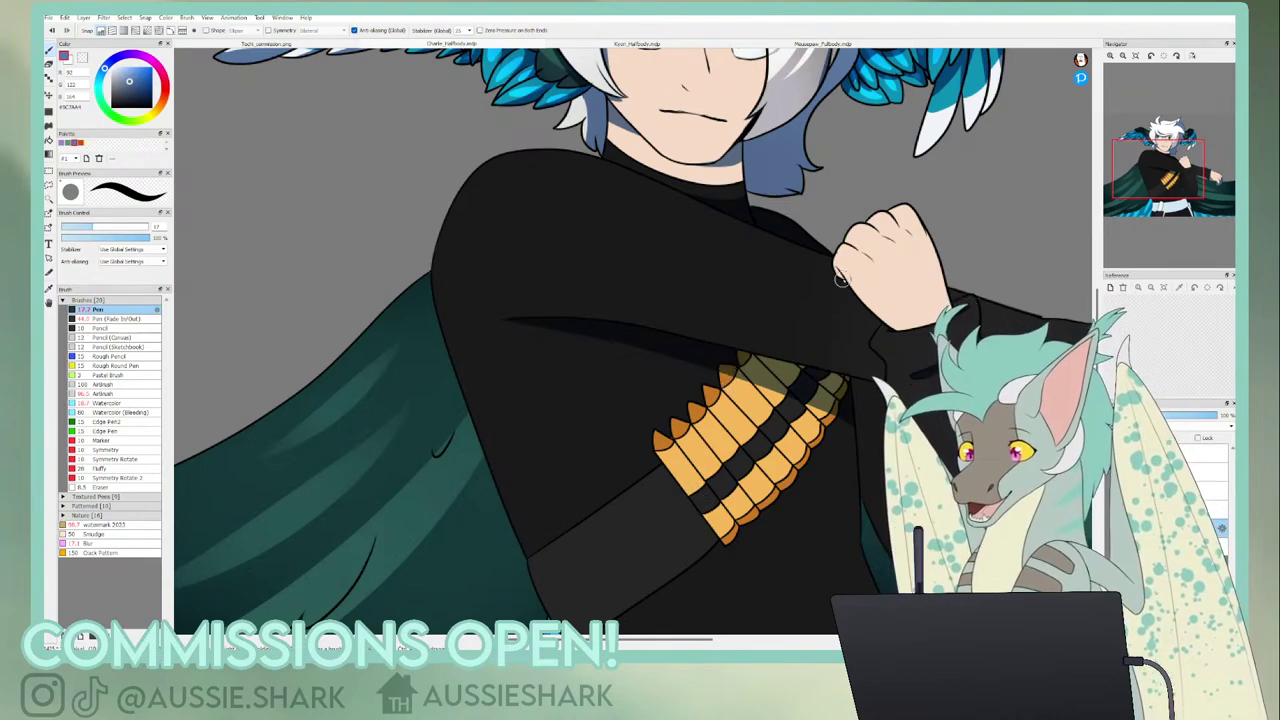
- Draw a curved shadow outline around the bent elbow on the raised fist's sleeve, redoing the first stroke
mouse_move(1062, 270)
left_mouse_down()
mouse_move(918, 290)
mouse_move(1000, 75)
mouse_move(882, 170)
left_mouse_up()
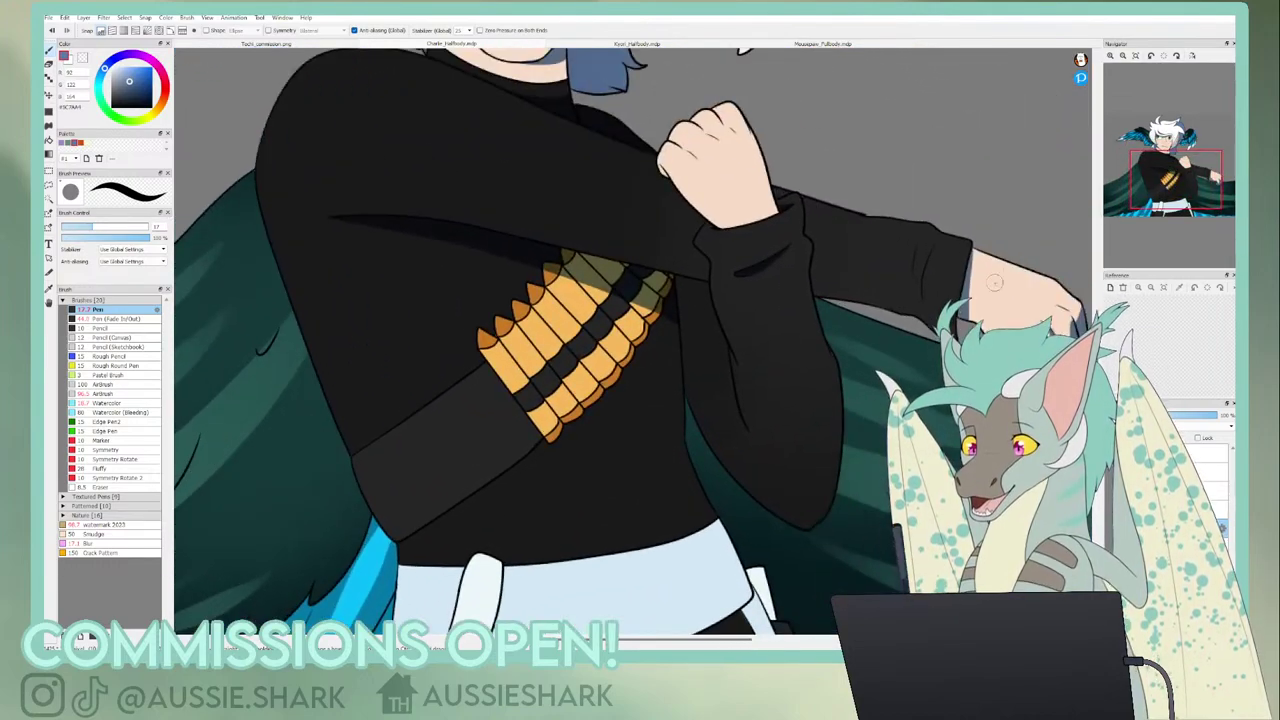
mouse_move(746, 427)
left_mouse_down()
mouse_move(823, 437)
mouse_move(838, 388)
left_mouse_up()
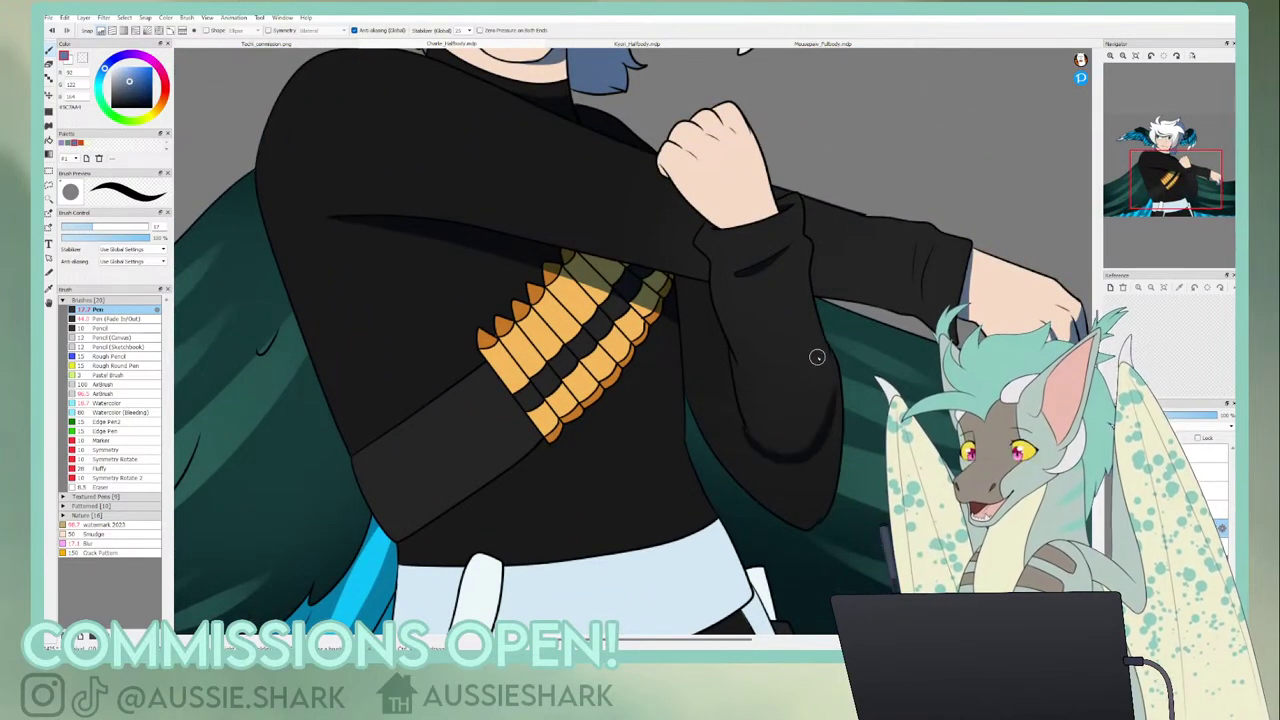
key("ctrl+z")
mouse_move(741, 421)
left_mouse_down()
mouse_move(796, 442)
mouse_move(818, 393)
mouse_move(816, 321)
left_mouse_up()
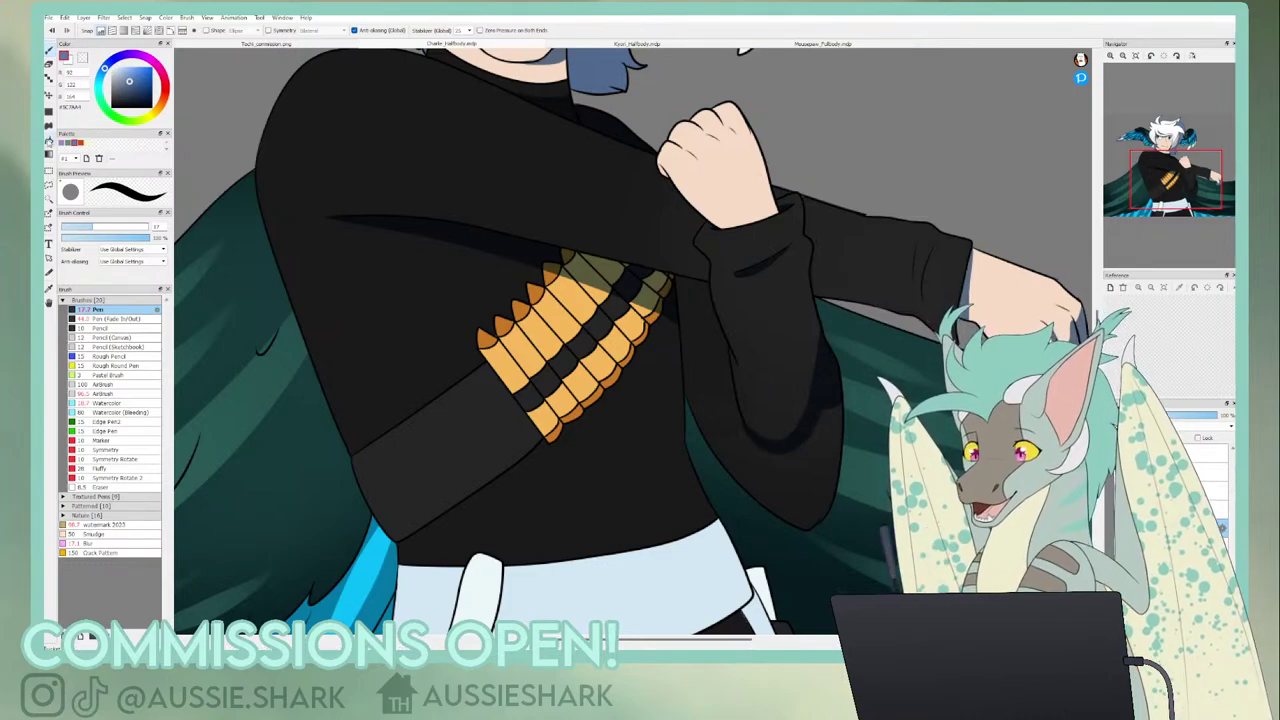
- Fill the outlined elbow shadow with blue, lowering the Bucket tolerance and undoing overflowing fills, and return to the Pen brush
key("g")
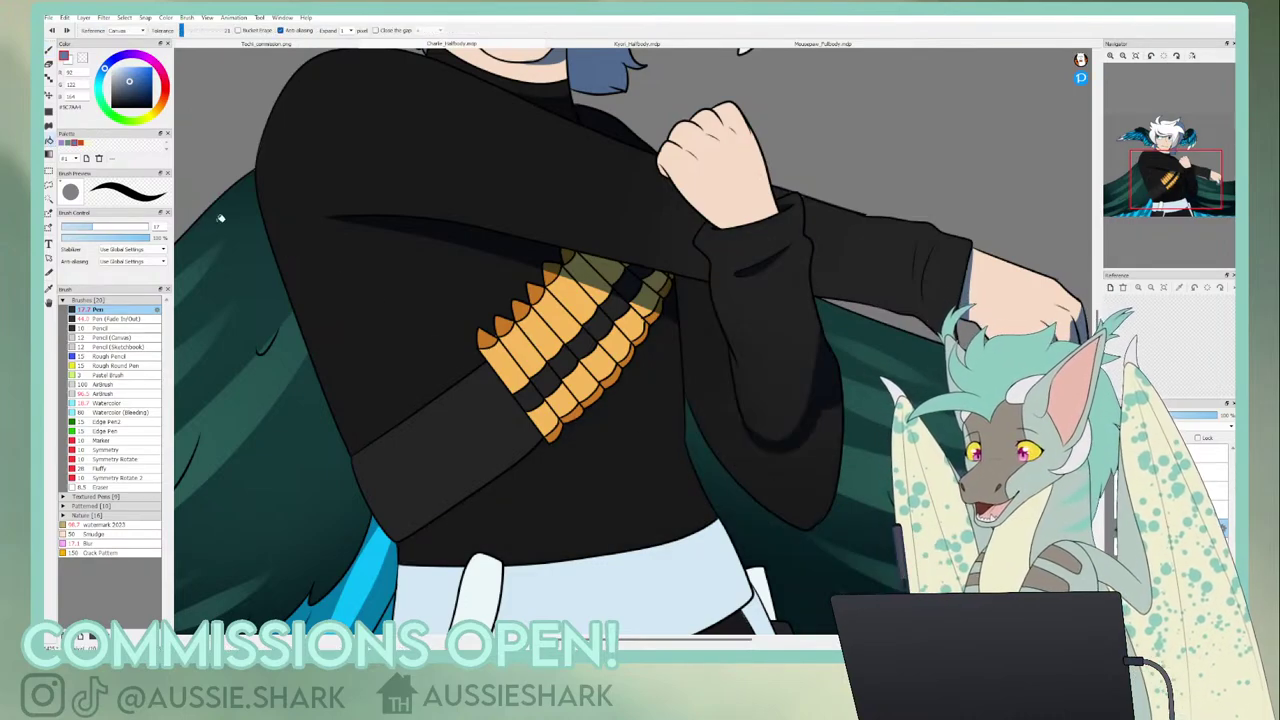
key("b")
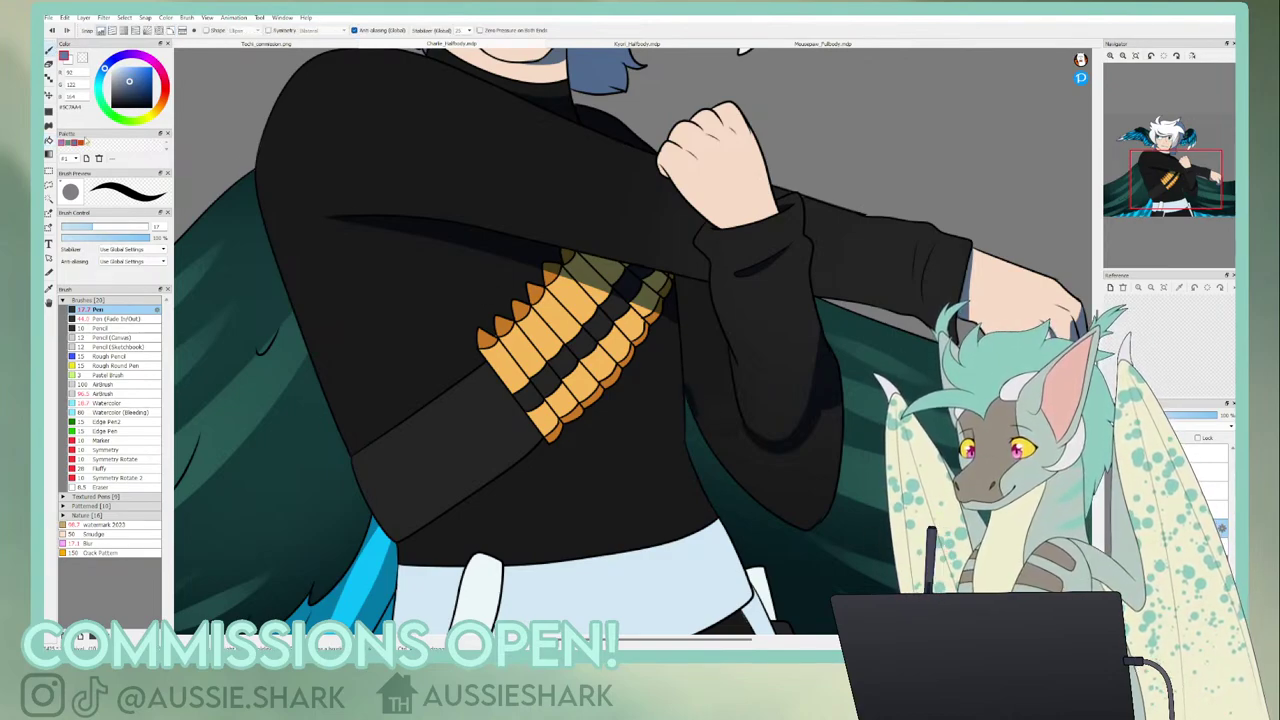
key("g")
left_click(711, 348)
key("ctrl+z")
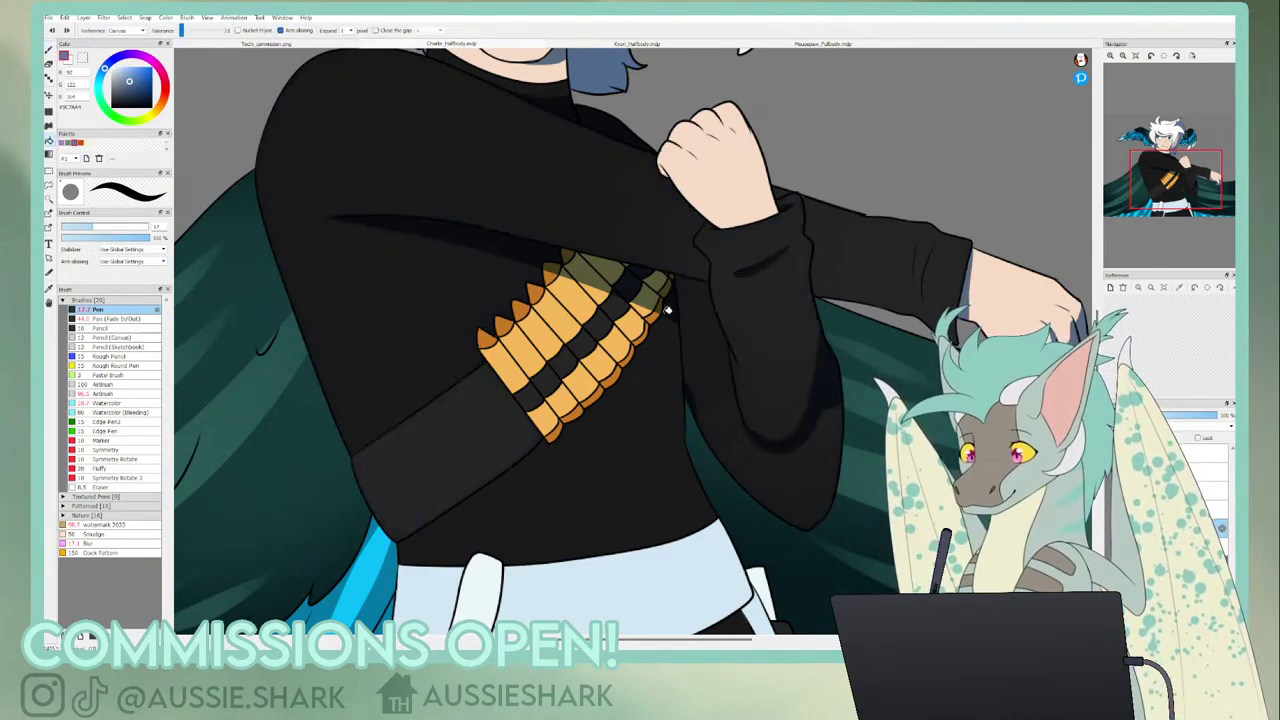
left_click(703, 393)
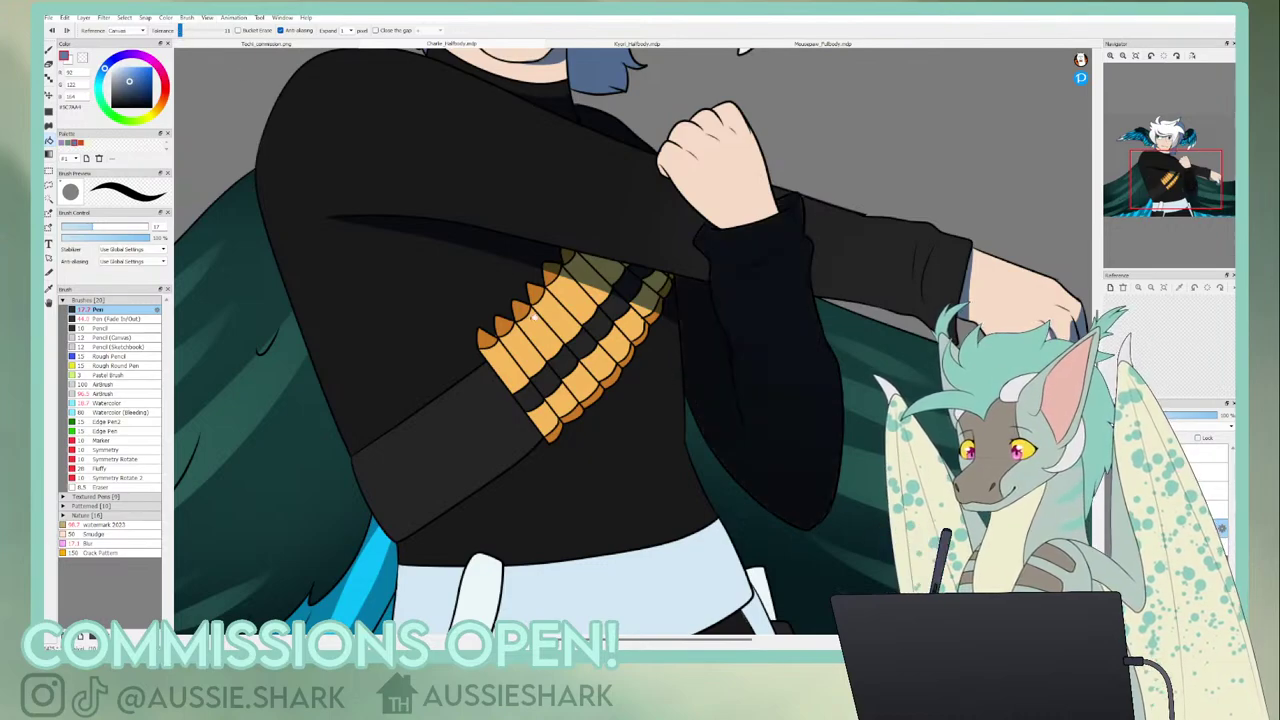
key("ctrl+z")
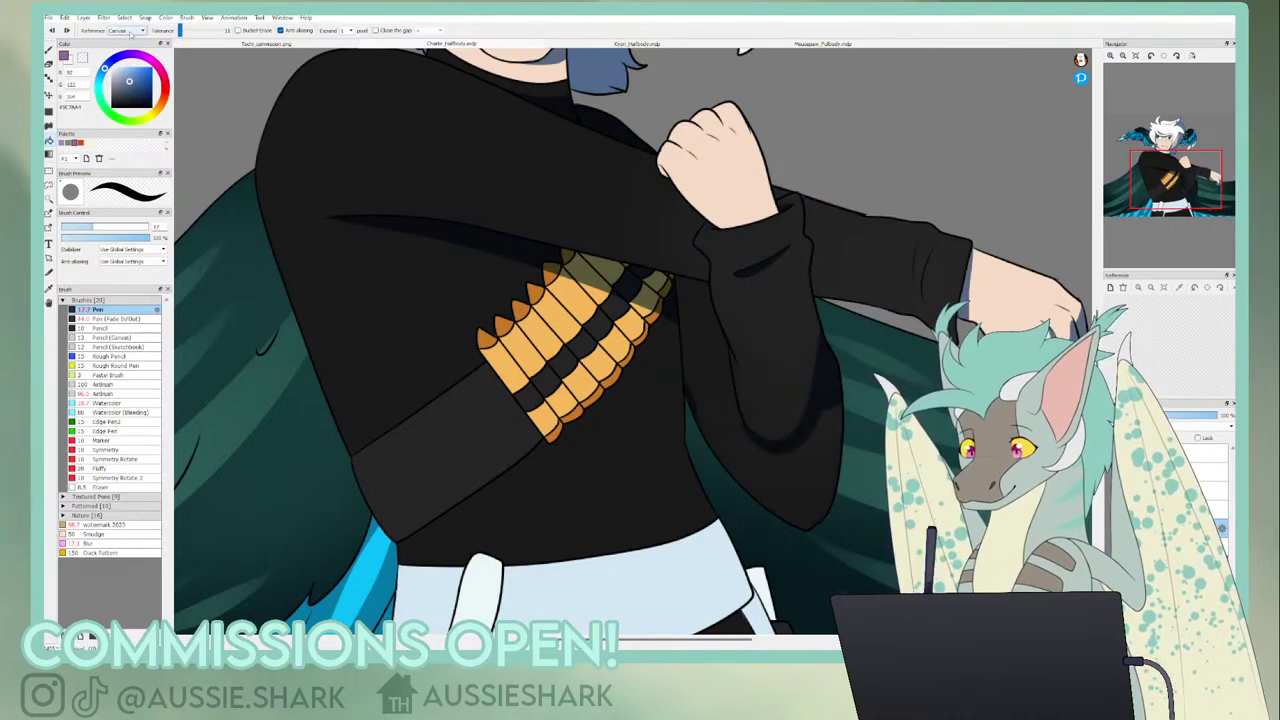
left_click(700, 361)
key("ctrl+z")
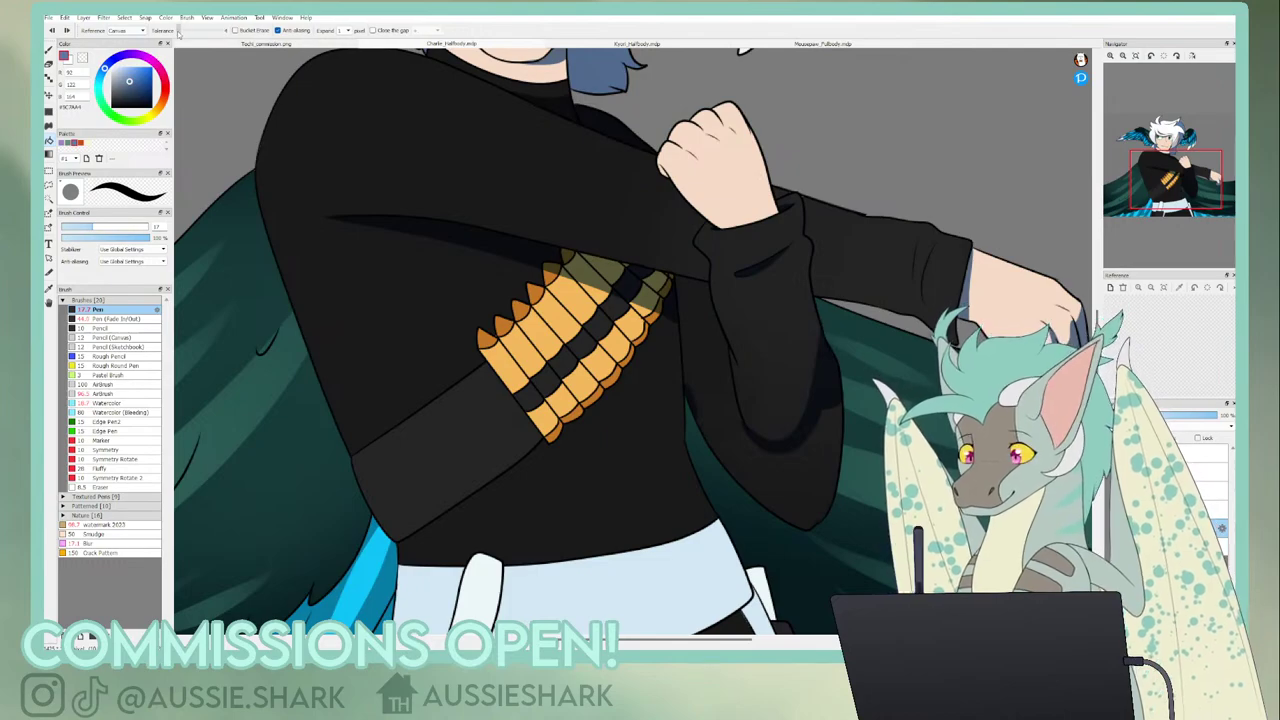
left_click(713, 407)
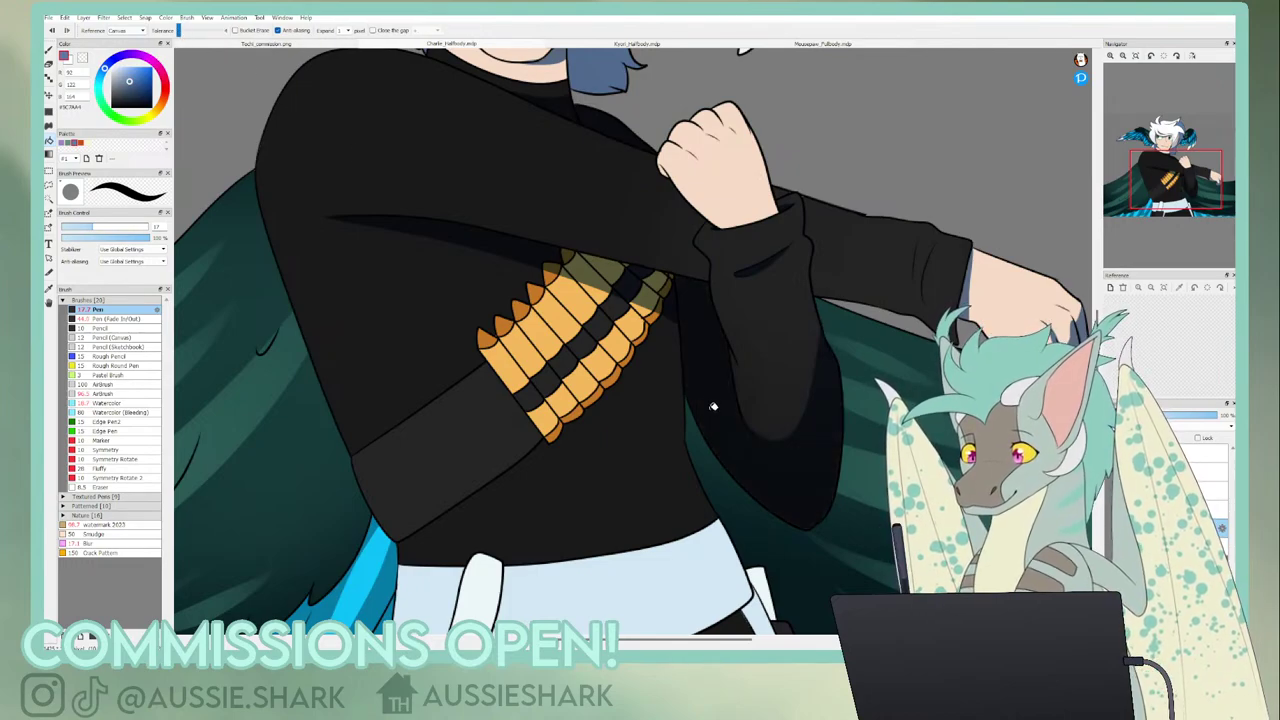
left_click(205, 31)
key("b")
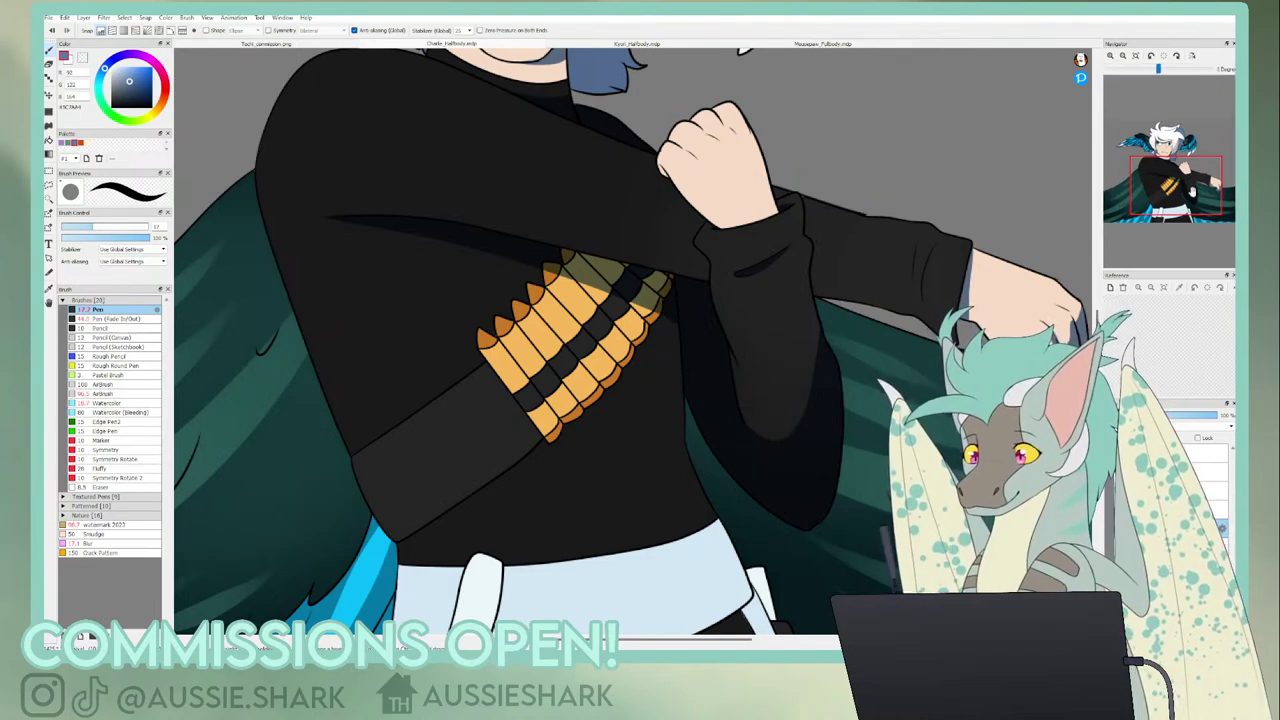
- Paint a blue shadow down the raised fist's outer edge and shade the sleeves around its cuff
left_click_drag(1154, 190, 1206, 175)
left_click_drag(554, 280, 688, 275)
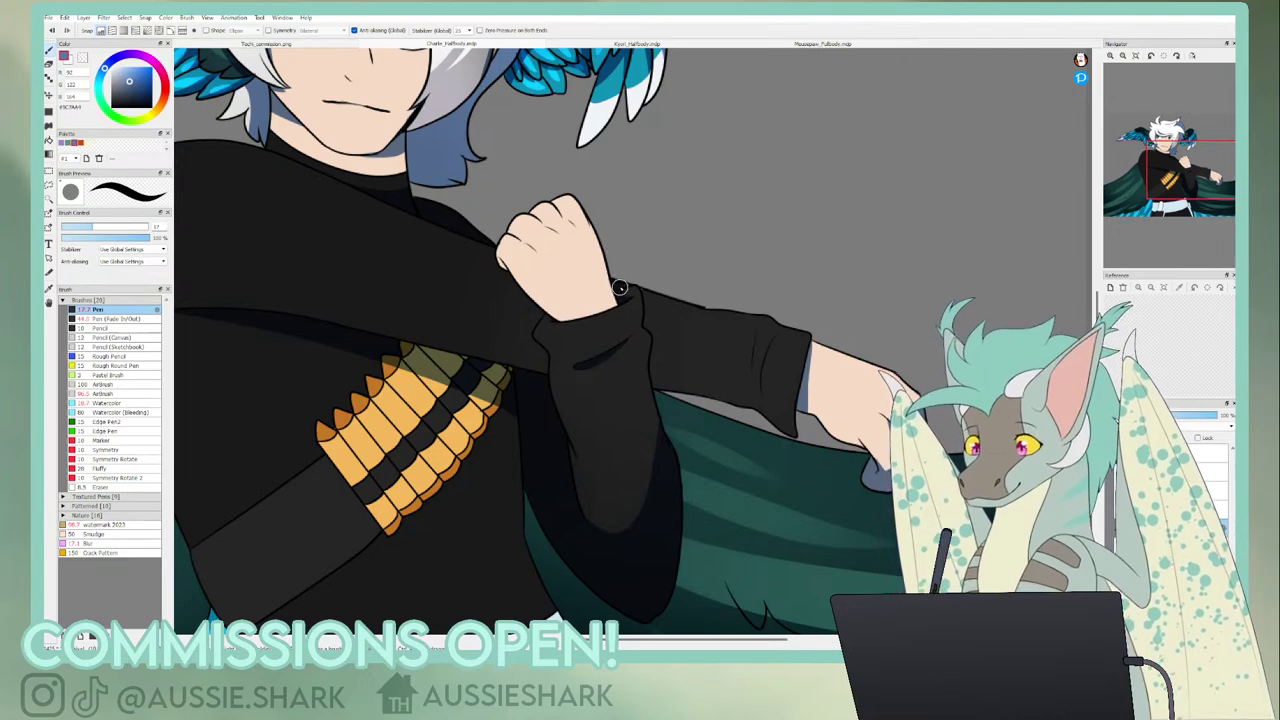
left_click_drag(569, 197, 612, 270)
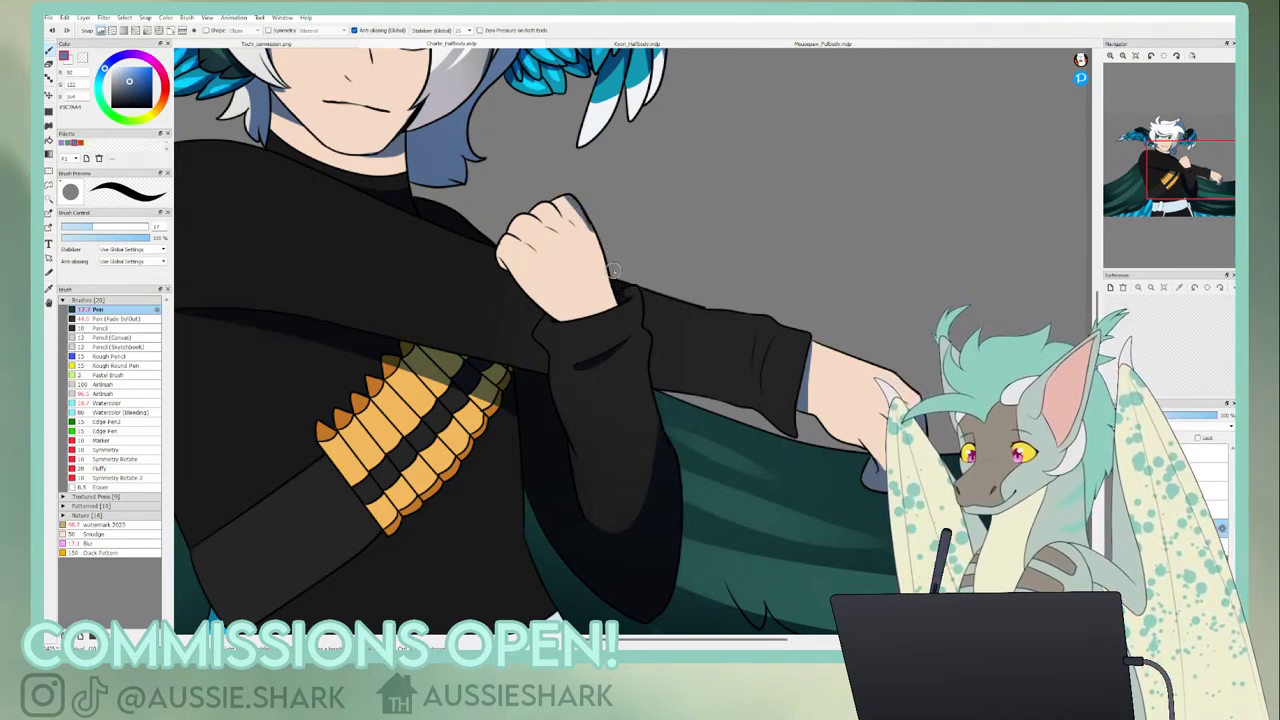
left_click_drag(578, 210, 609, 305)
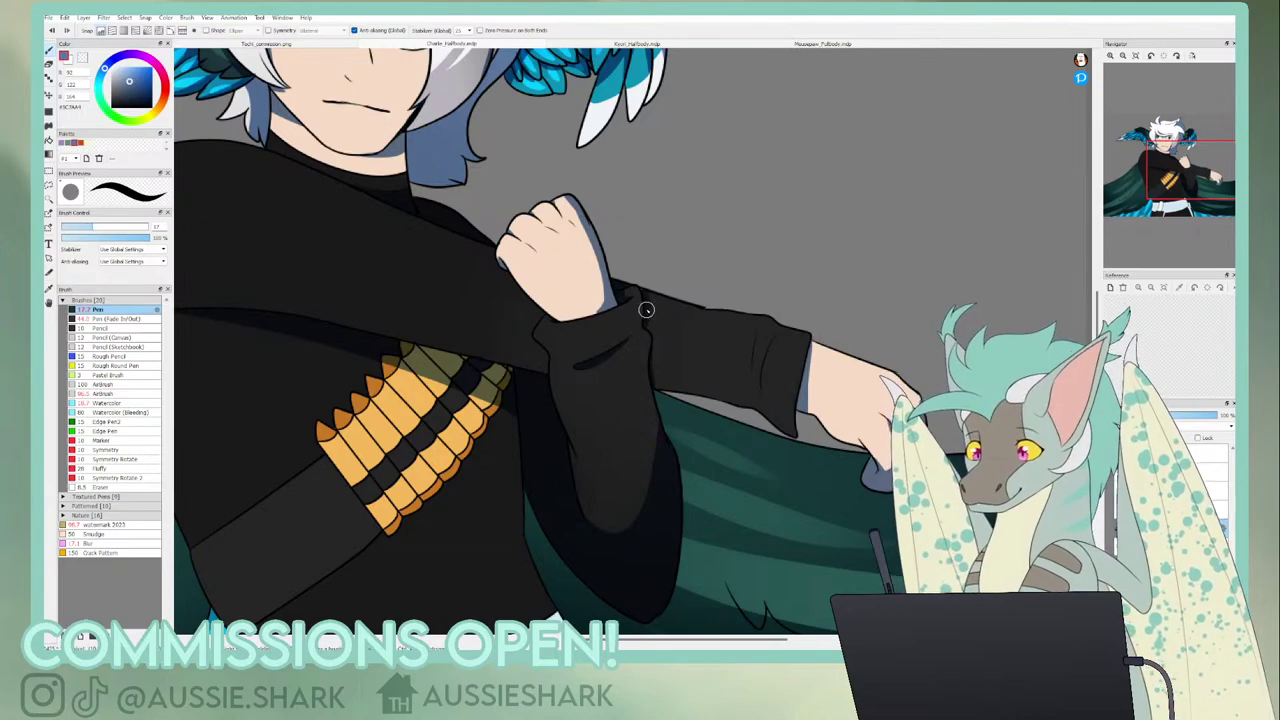
- View the whole character, compare it with the Techi_commission.png artwork, and return to the half-body drawing
left_click(1136, 56)
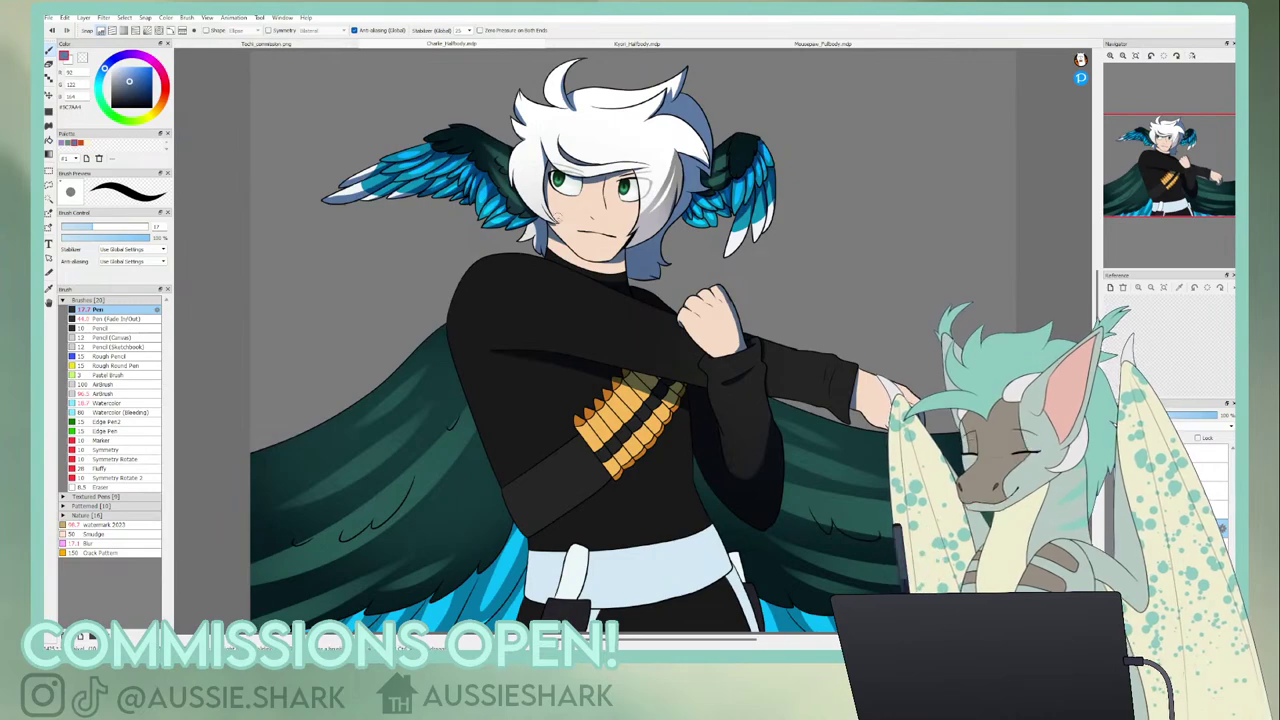
left_click(340, 44)
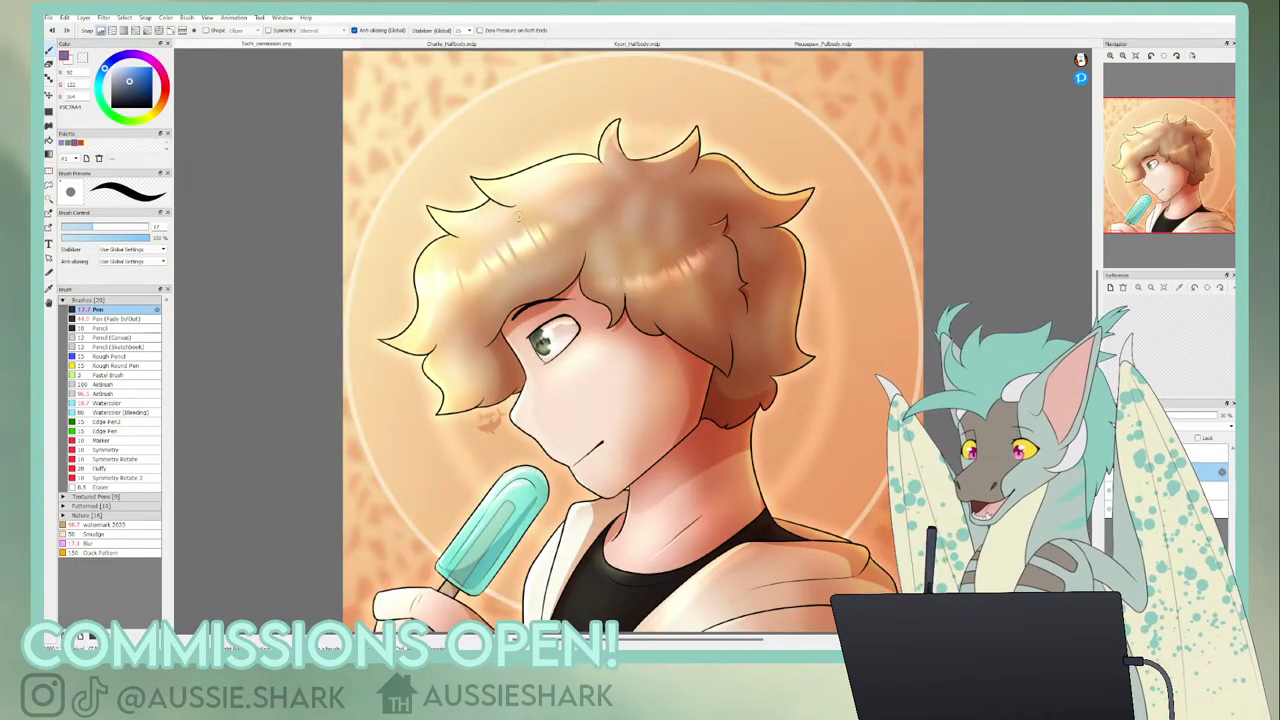
left_click(403, 45)
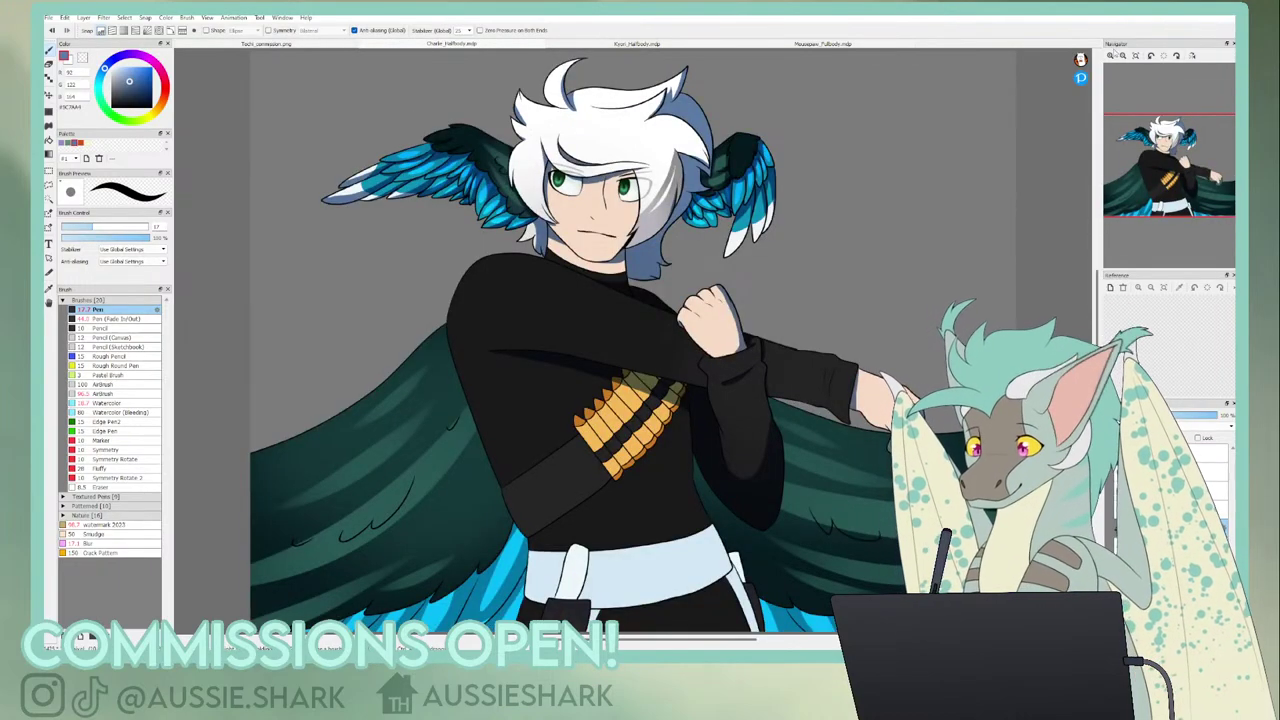
left_click(1111, 55)
left_click(1111, 55)
left_click_drag(1152, 121, 1158, 210)
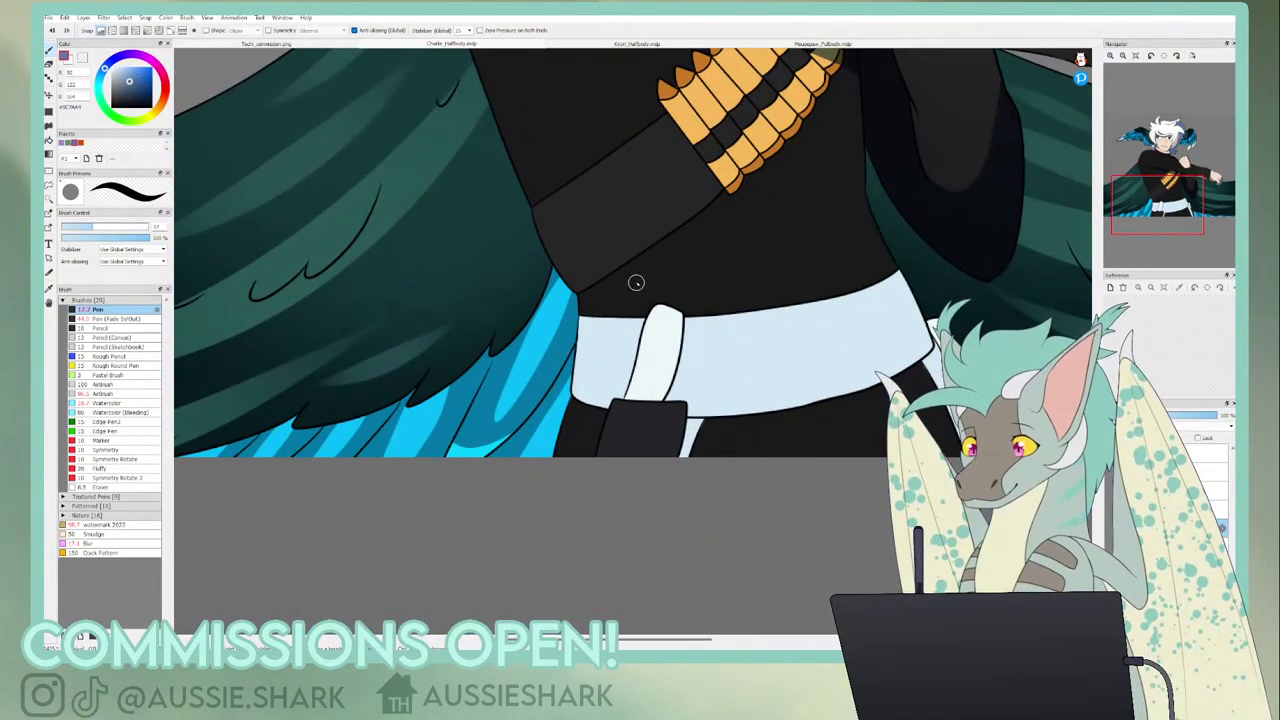
left_click(49, 199)
left_click(443, 236)
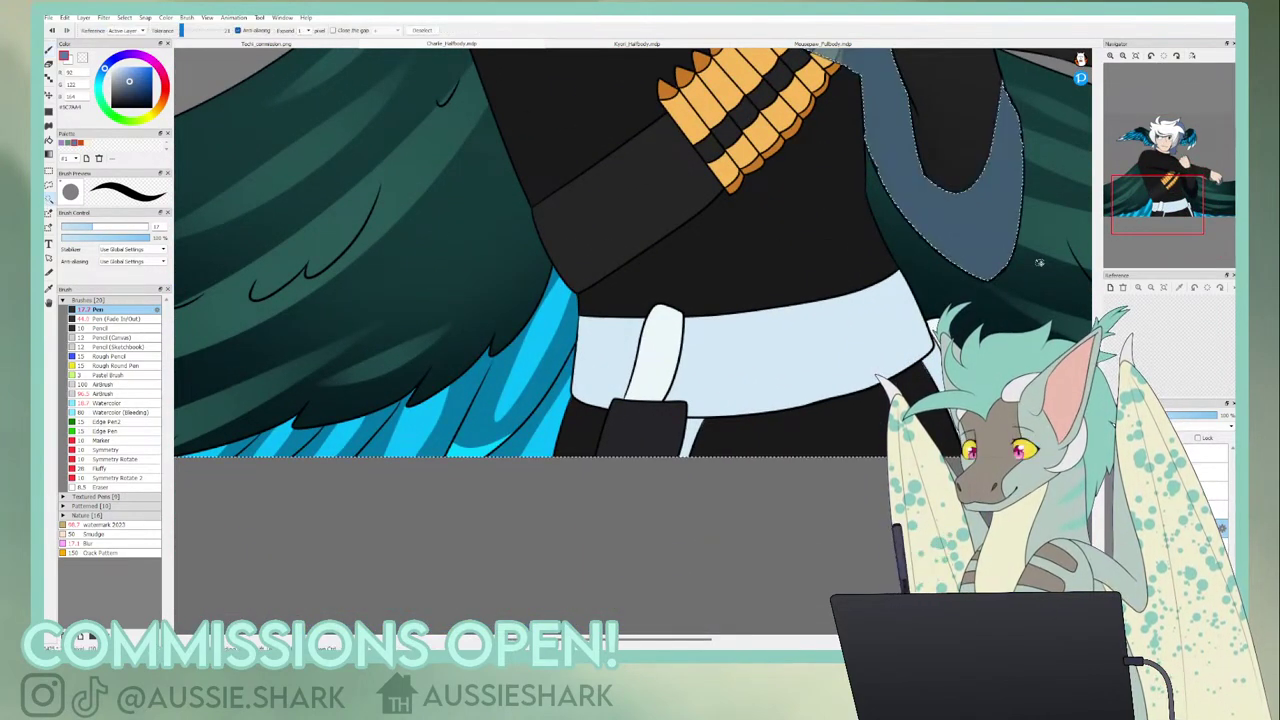
left_click_drag(1186, 204, 1174, 195)
key("ctrl+d")
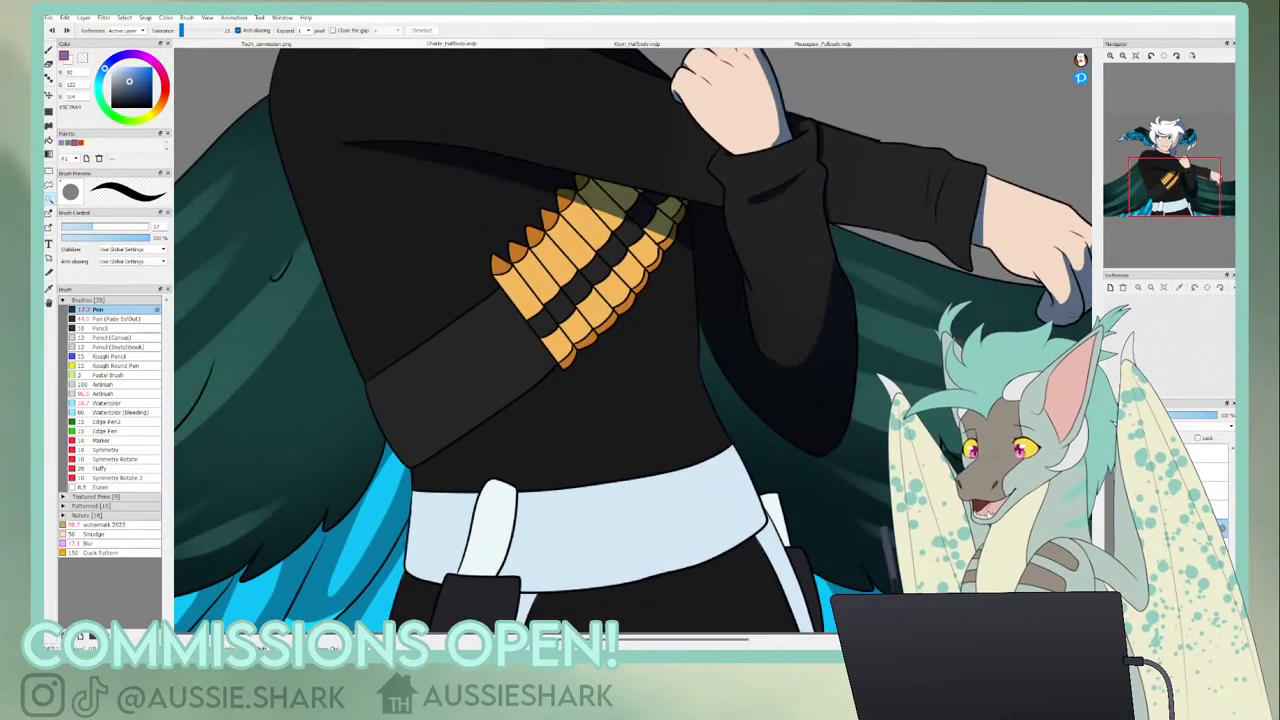
left_click(1182, 415)
left_click(581, 404)
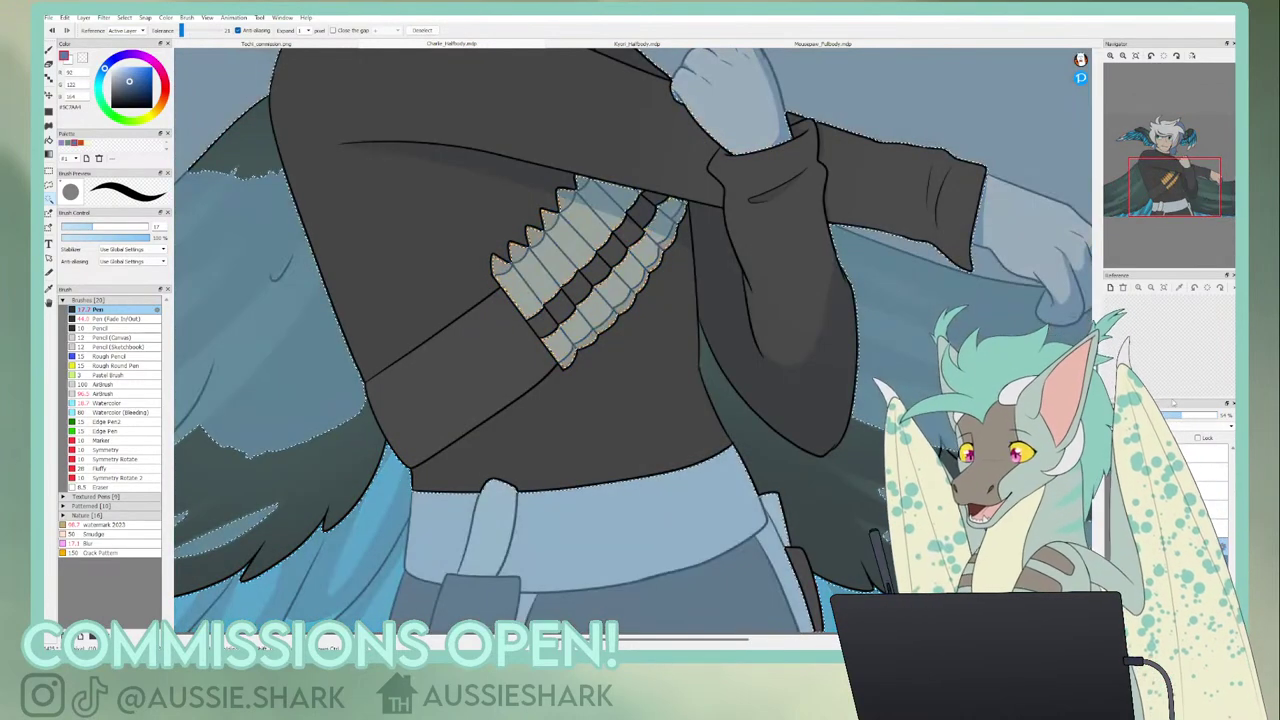
left_click(1216, 415)
left_click(1216, 528)
key("b")
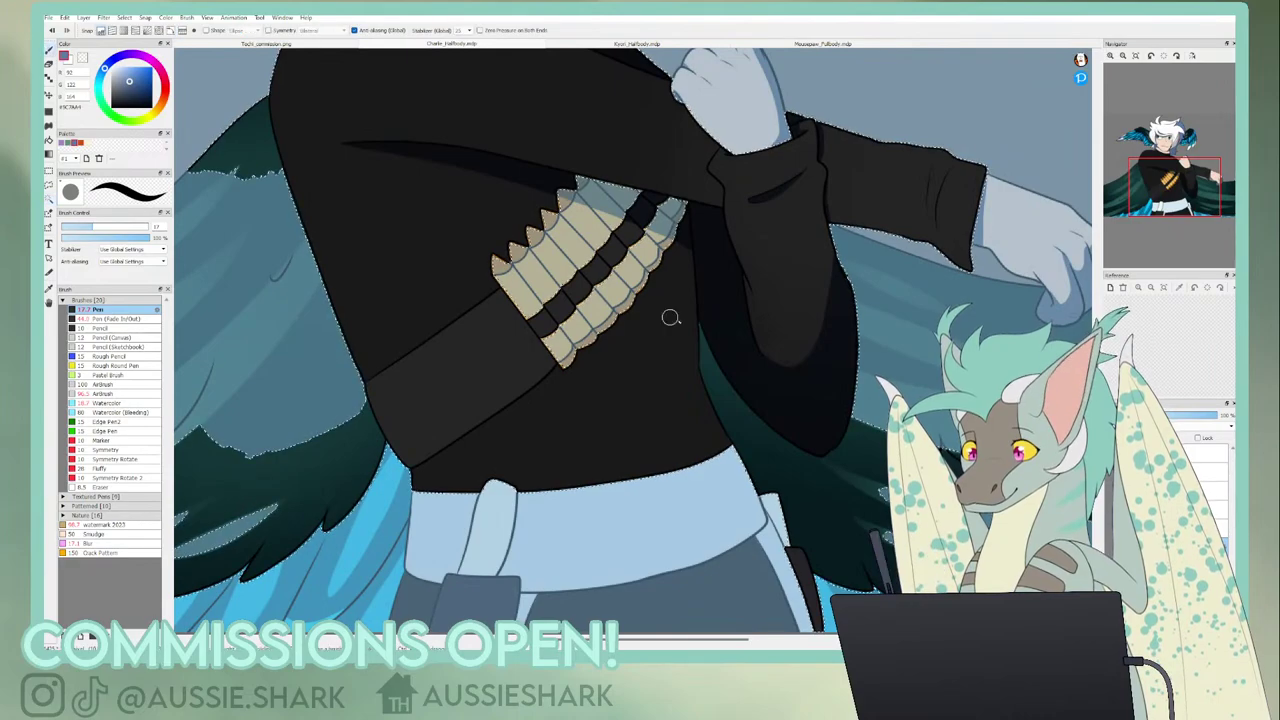
key("ctrl+z")
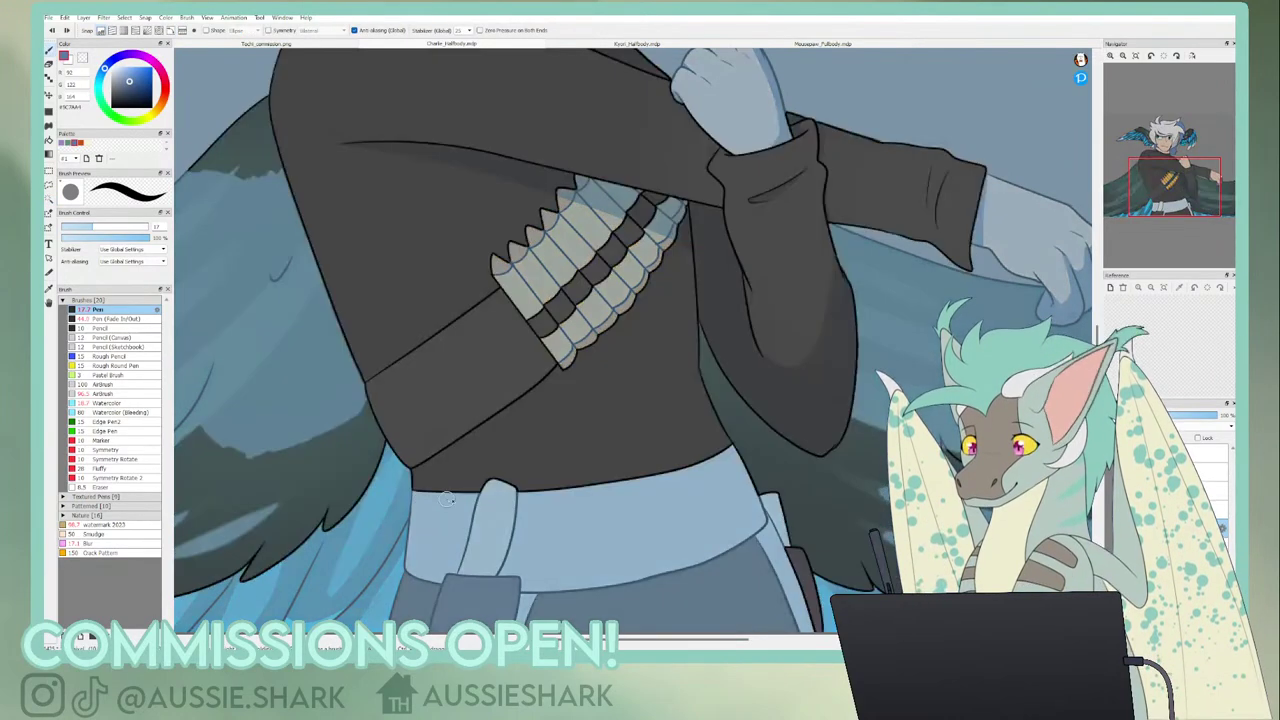
key("ctrl+z")
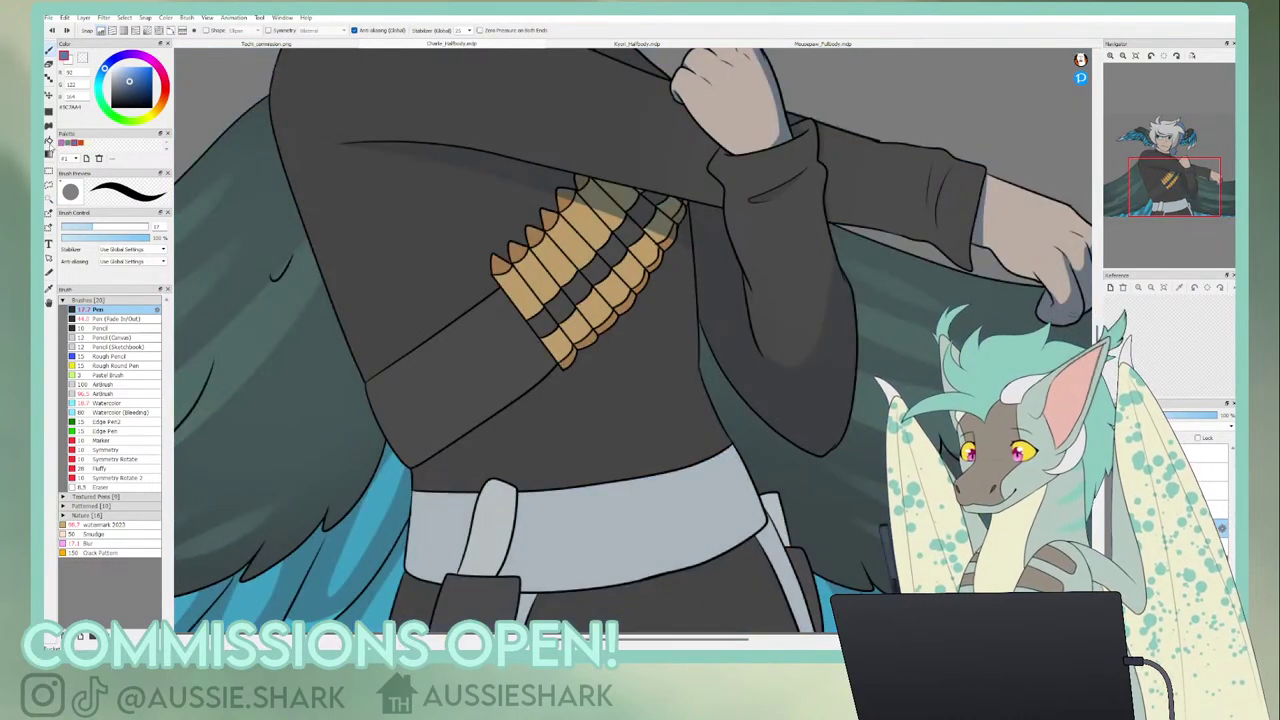
- Select the shirt area below the chest strap with the Magic Wand referencing Canvas, paint the strap and bullets' shadow inside it, and deselect
left_click(49, 199)
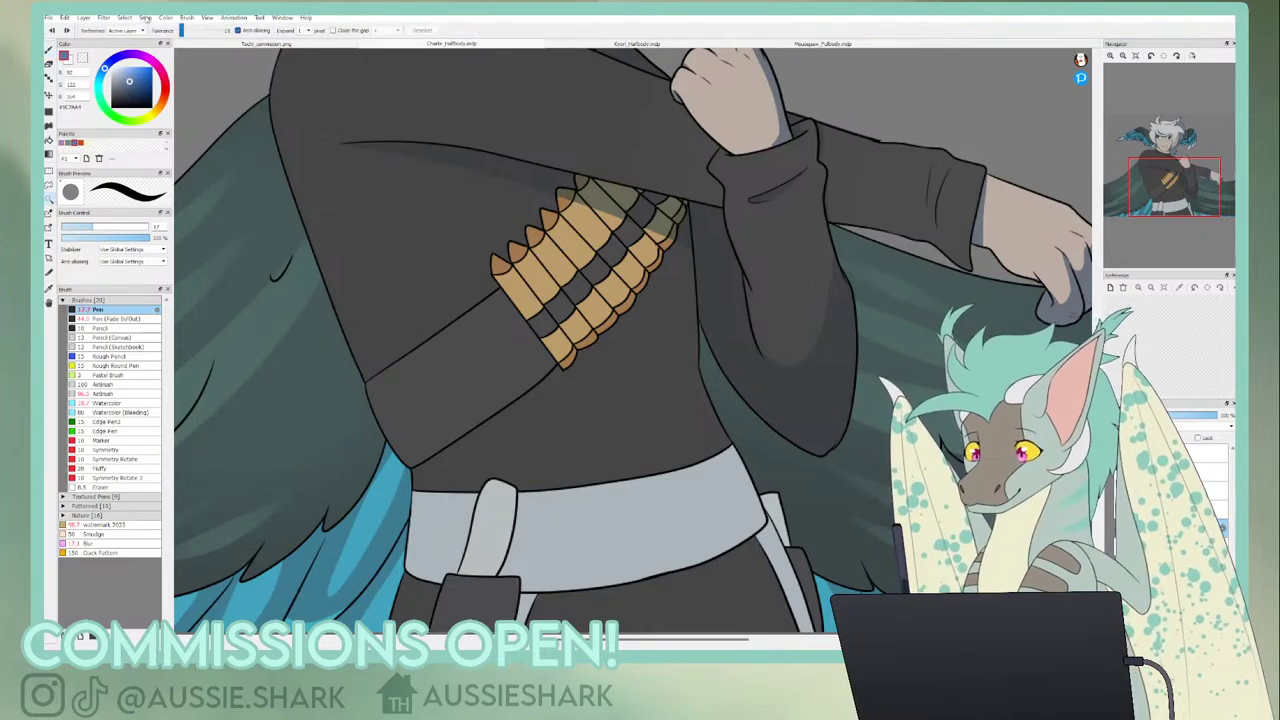
left_click(480, 435)
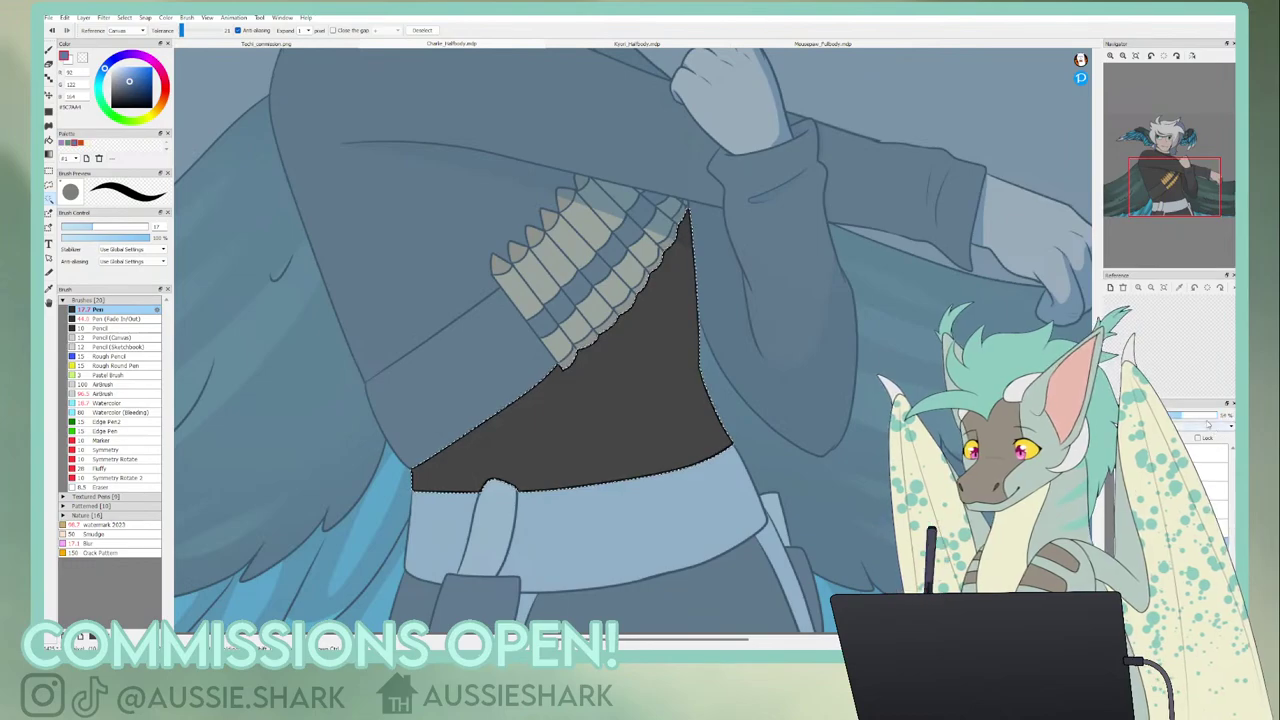
left_click(1222, 527)
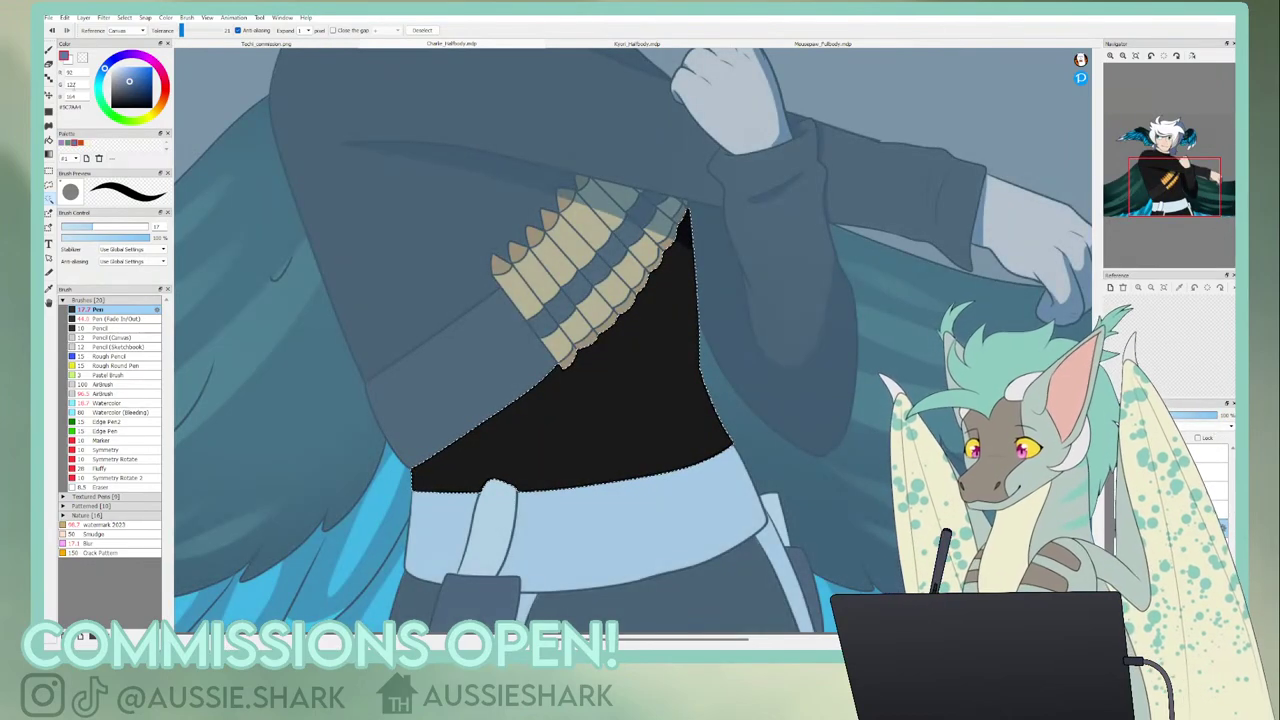
key("b")
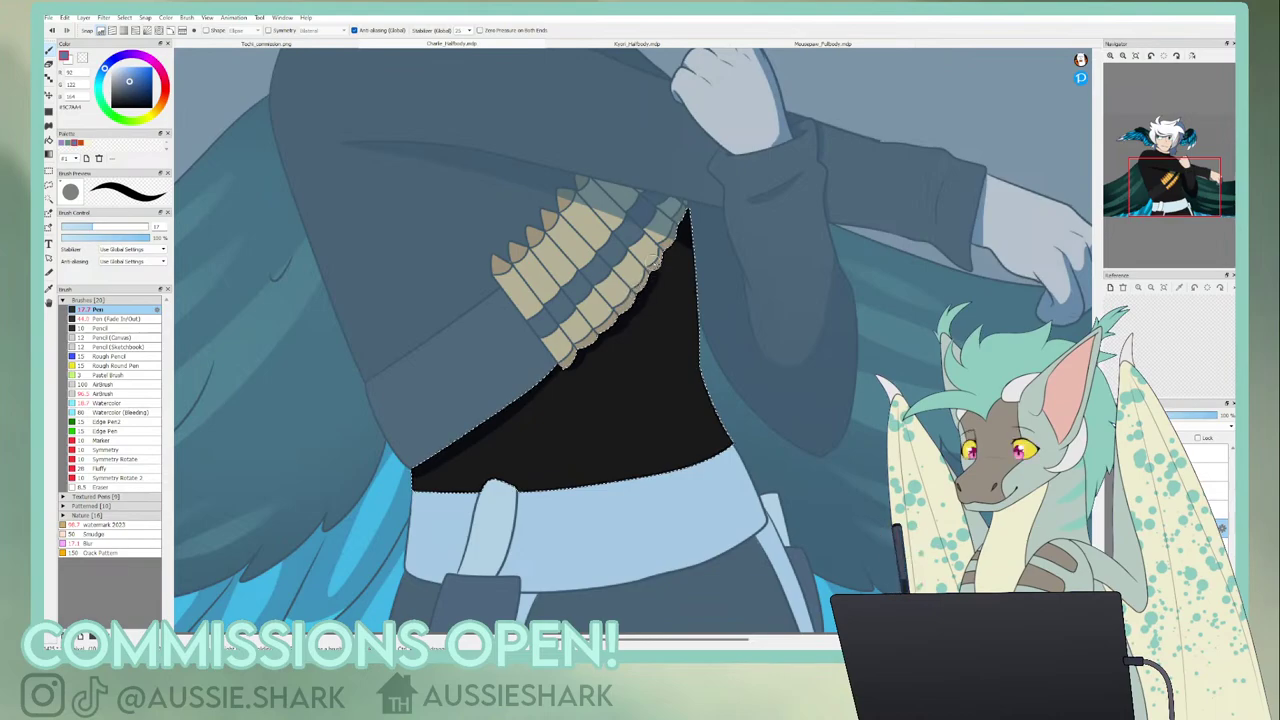
key("ctrl+d")
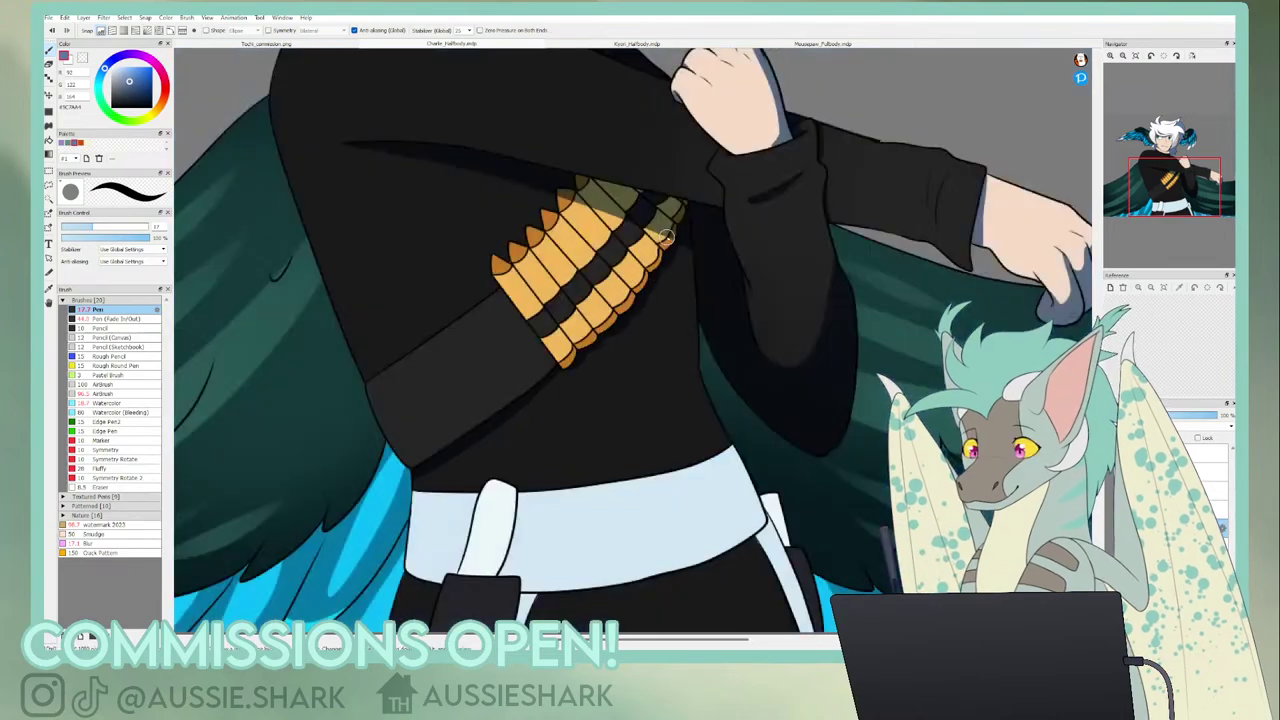
- Paint a blue shadow down the side of the nose bridge, between the eyes
left_click(1162, 184)
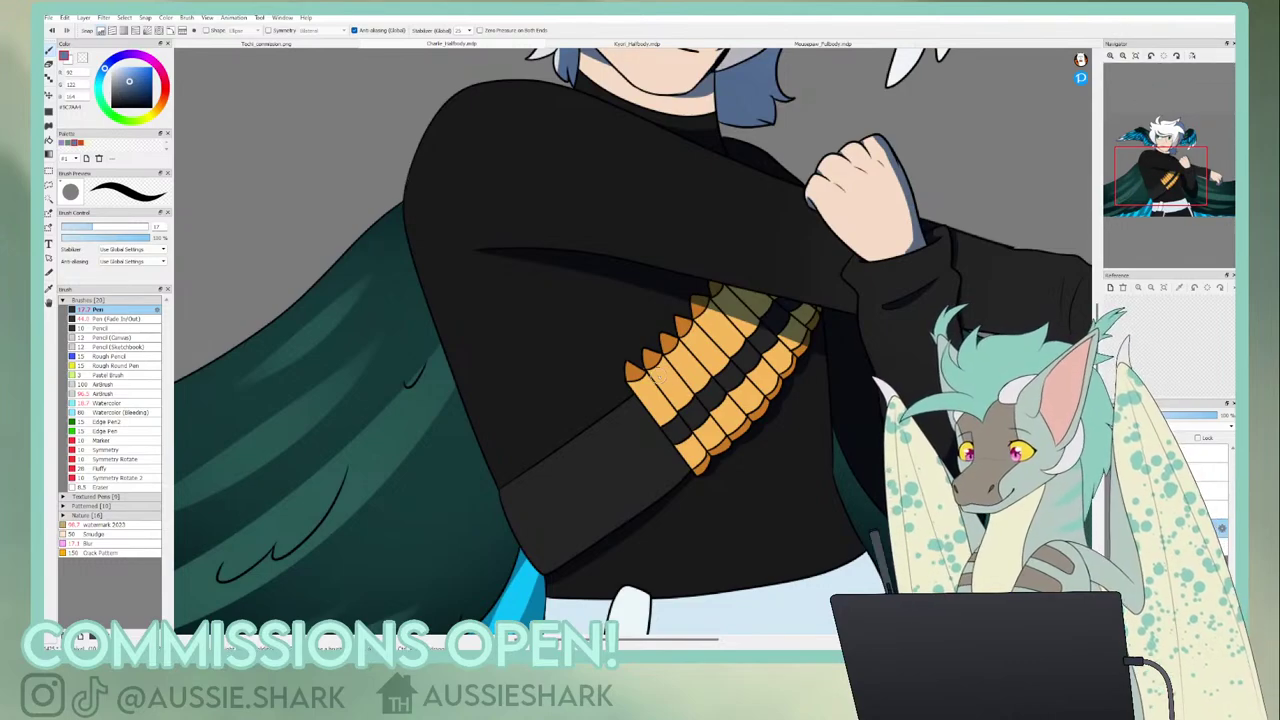
left_click_drag(1163, 186, 1165, 143)
scroll(1160, 161, "up", 4)
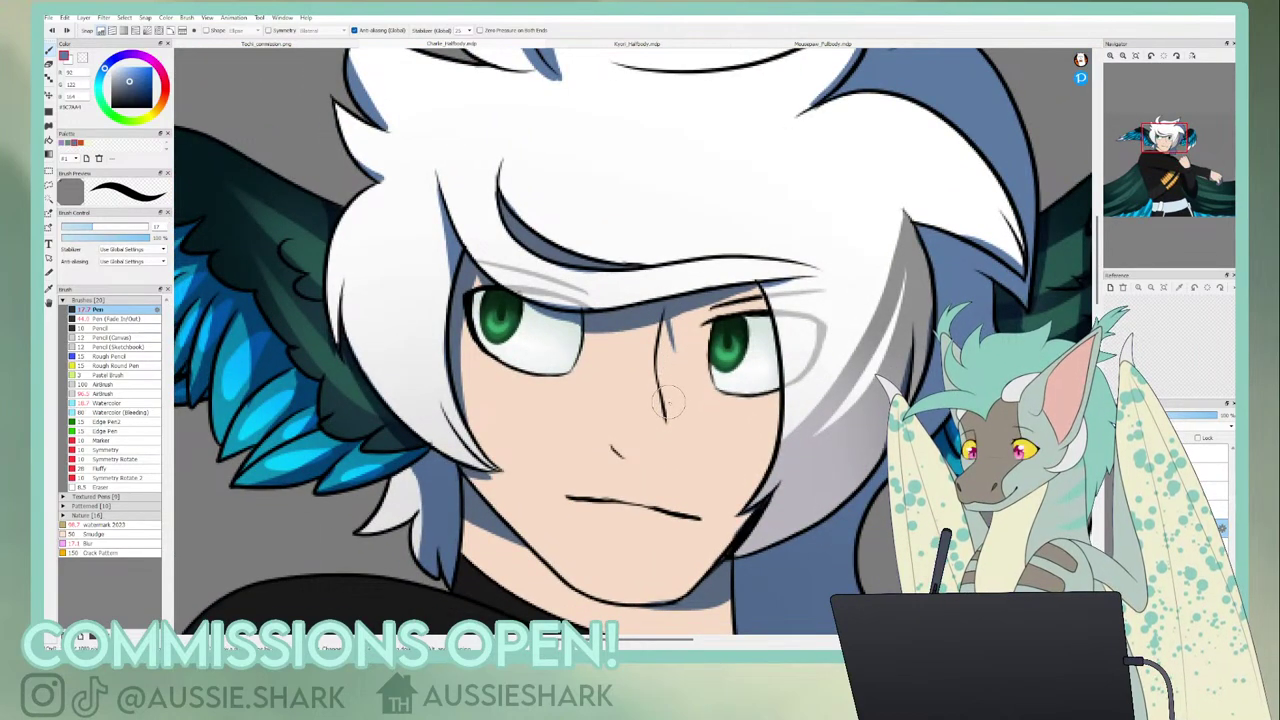
mouse_move(674, 340)
left_mouse_down()
mouse_move(665, 417)
mouse_move(680, 357)
left_mouse_up()
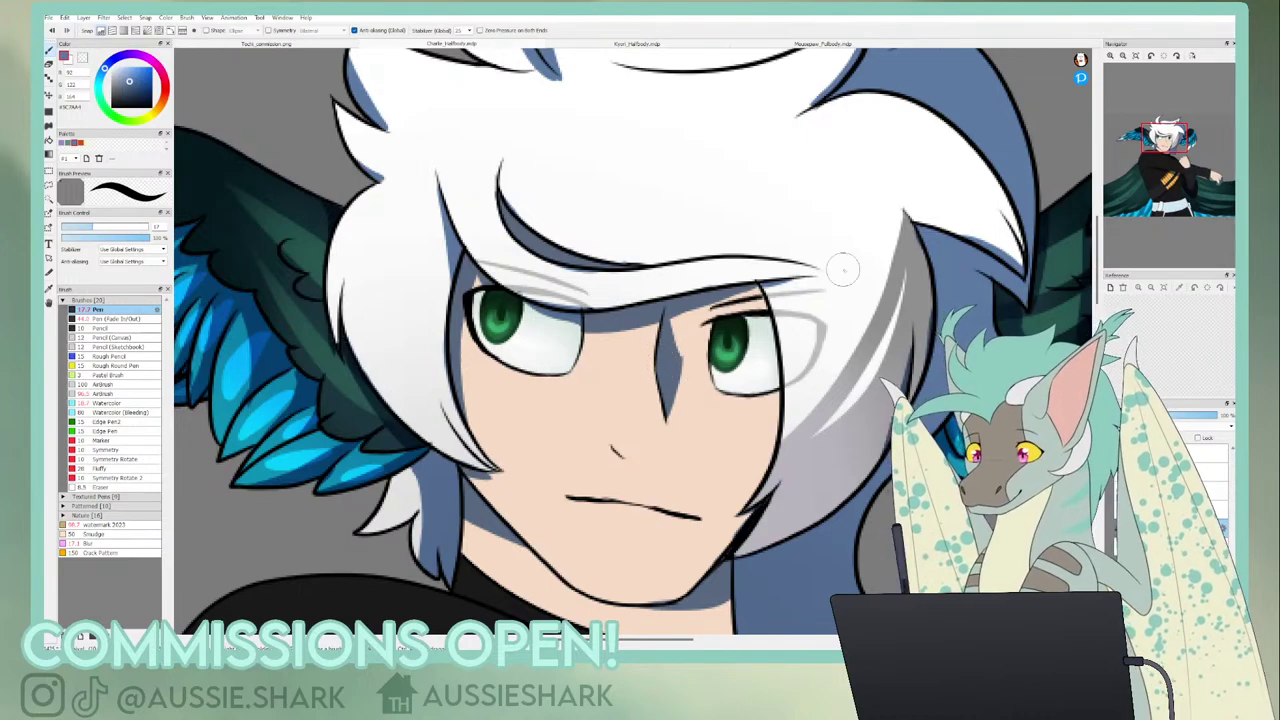
- Paint narrow shadows on the bullet casings at the lower end of the strap's bottom edge, undoing misplaced strokes
left_click(1134, 57)
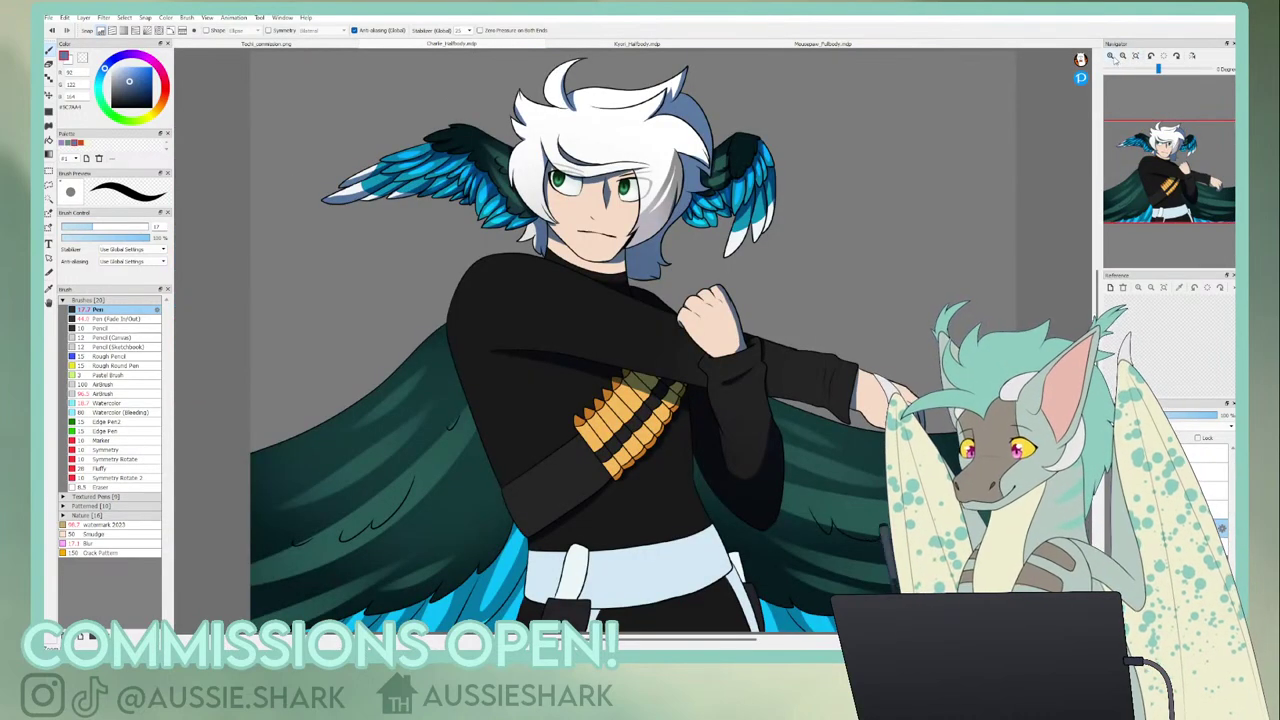
left_click(1111, 57)
left_click(1111, 57)
left_click_drag(1168, 174, 1163, 185)
left_click(1111, 58)
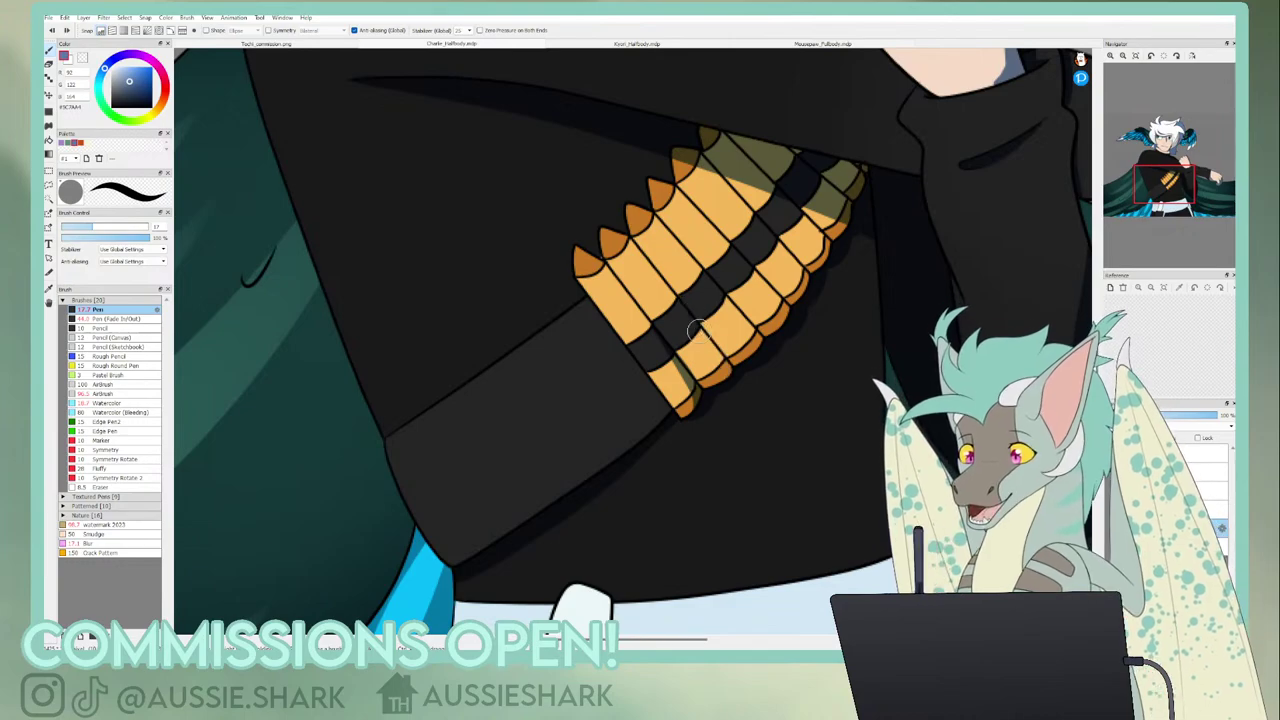
key("ctrl+z")
mouse_move(695, 324)
left_mouse_down()
mouse_move(723, 376)
mouse_move(710, 396)
mouse_move(721, 384)
mouse_move(683, 311)
left_mouse_up()
key("ctrl+z")
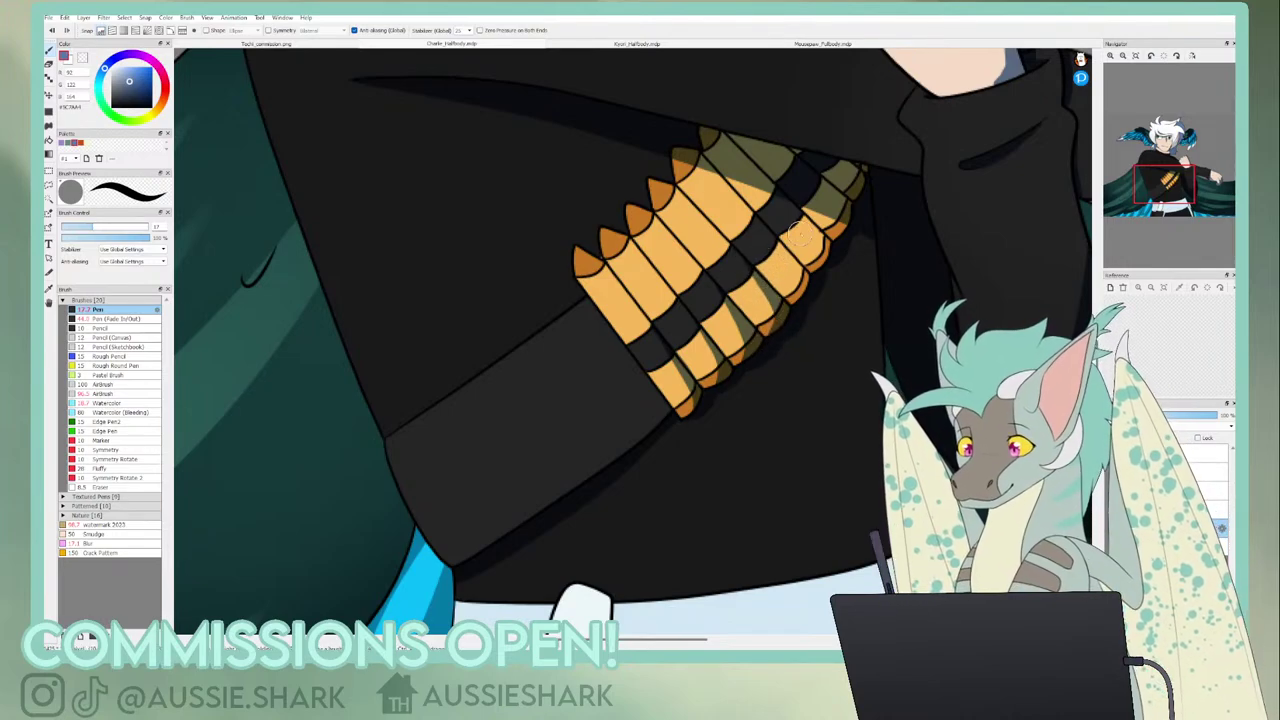
- Shade the remaining casings along the strap's bottom edge and the bullet tips, redoing strokes that miss the casing edge
left_click_drag(772, 243, 806, 297)
key("ctrl+z")
left_click_drag(774, 246, 808, 288)
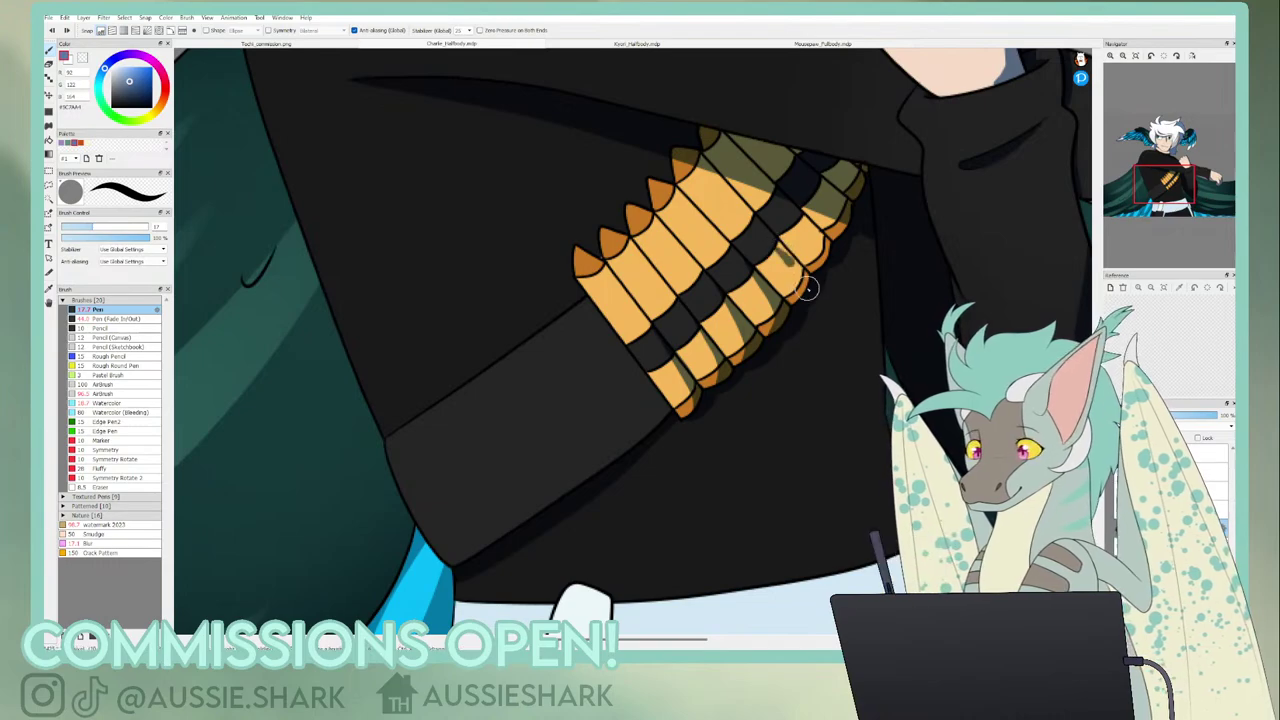
key("ctrl+z")
left_click_drag(775, 240, 800, 306)
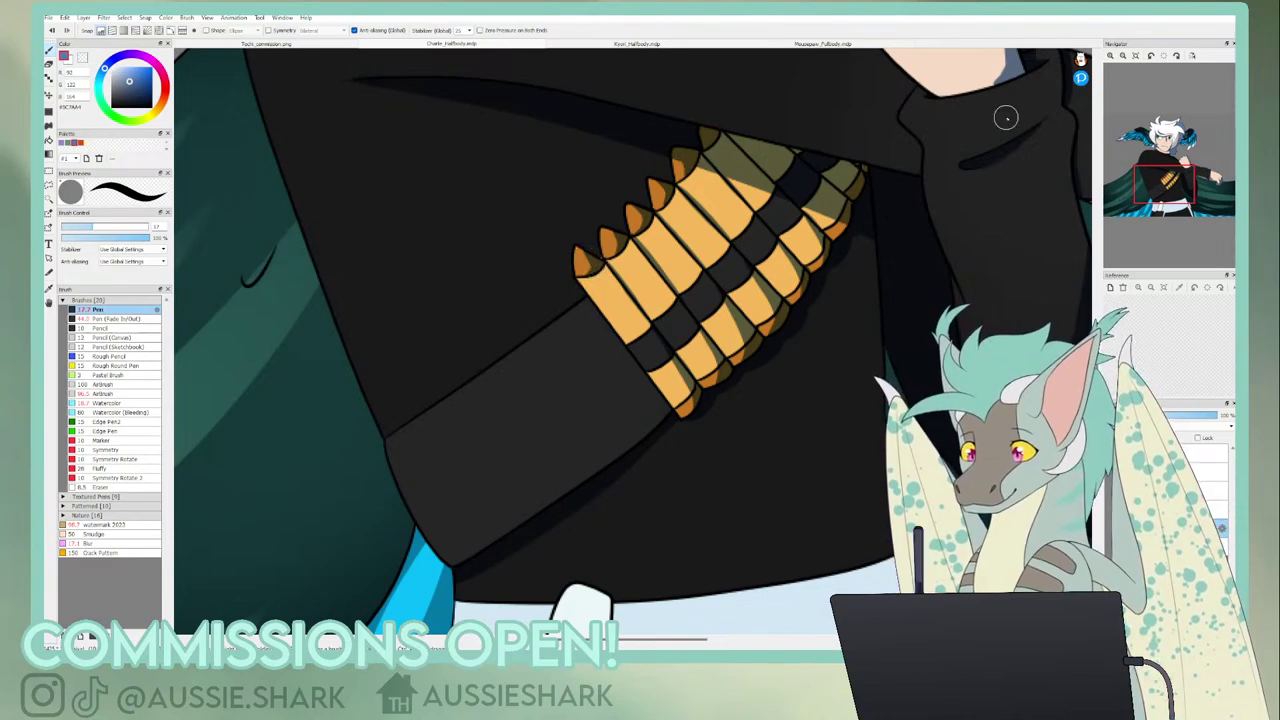
- Select the black trouser area below the belt, paint a shadow along its inner side and under the belt's lower edge, and deselect
left_click(1137, 56)
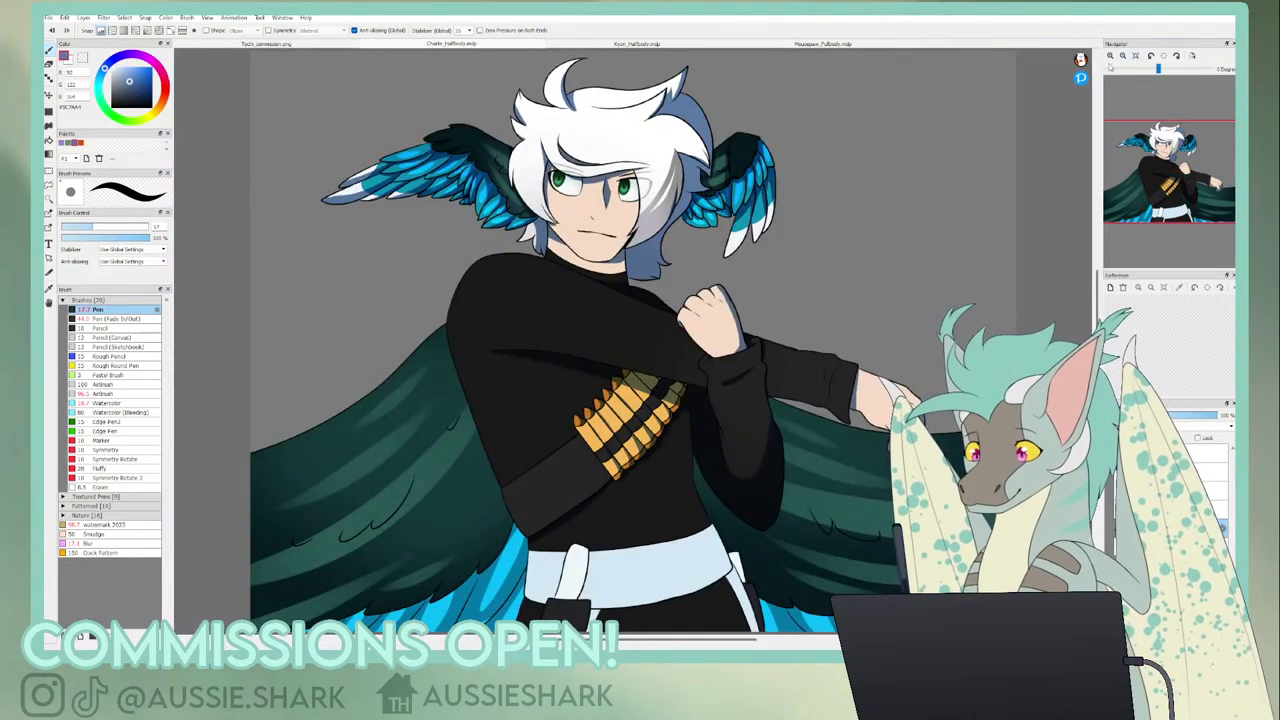
left_click(1112, 55)
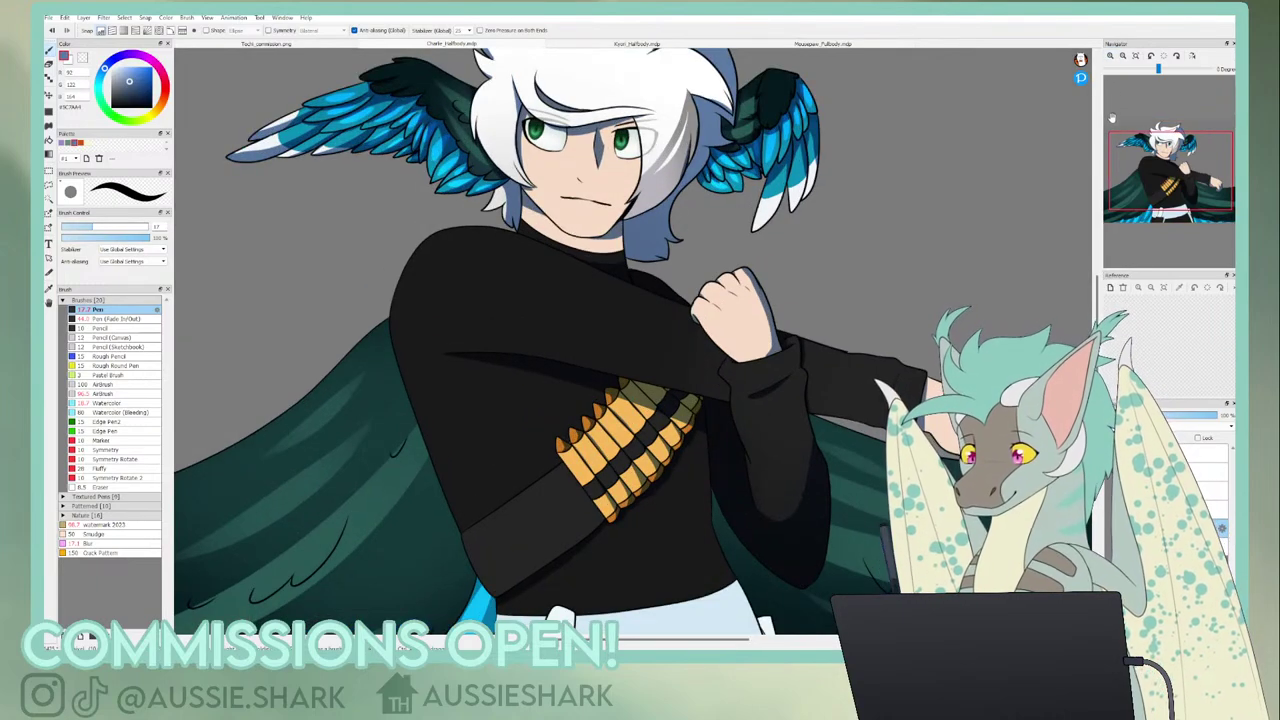
left_click_drag(1202, 134, 1172, 215)
left_click(1112, 56)
left_click(1112, 56)
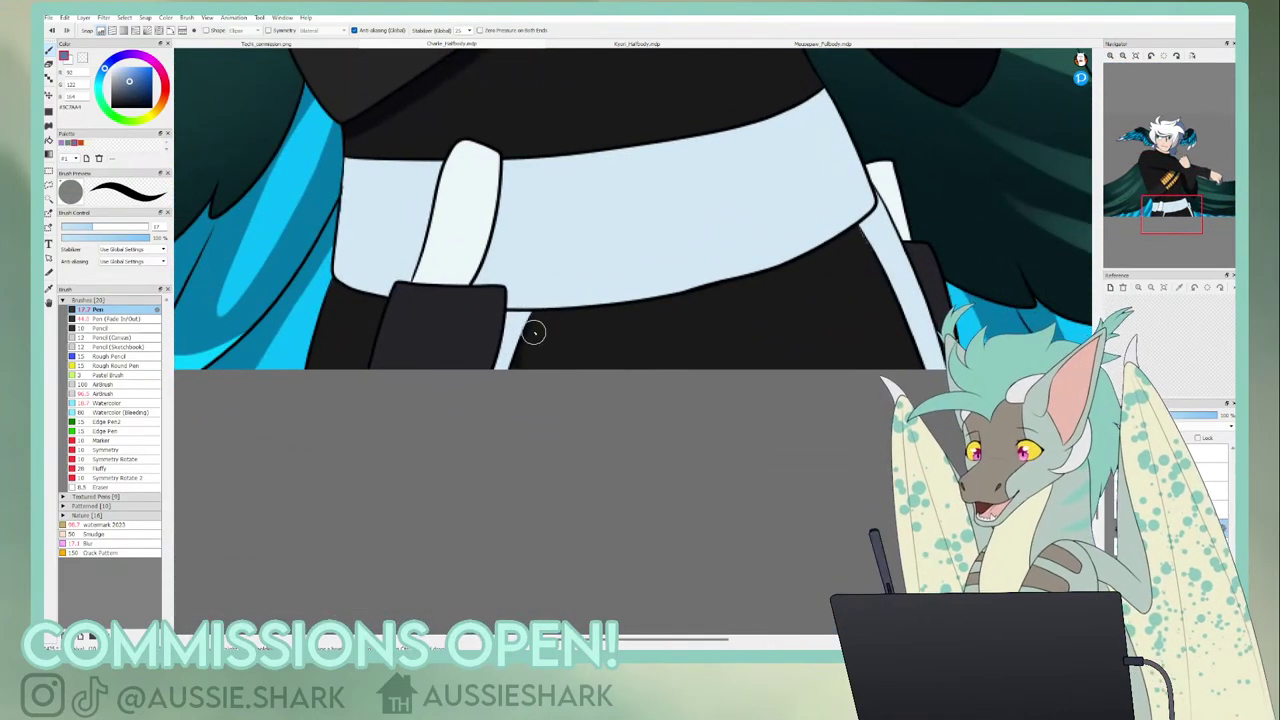
key("ctrl+z")
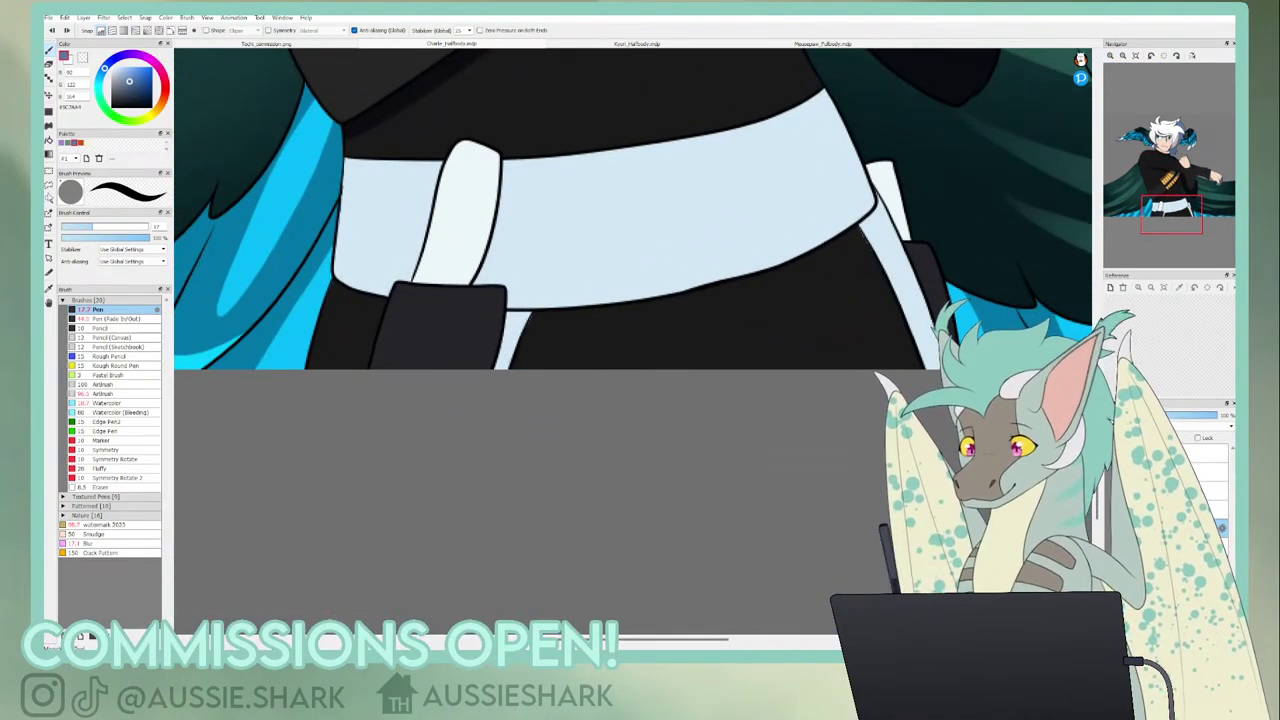
left_click(680, 346)
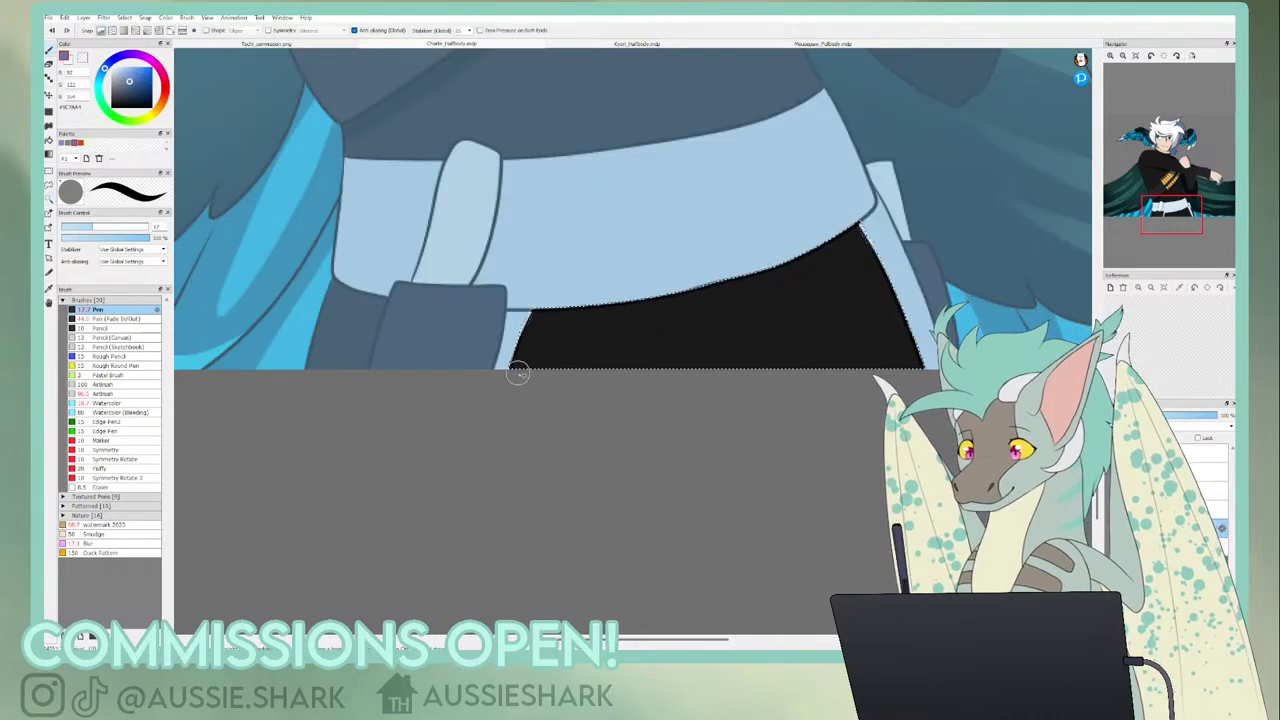
mouse_move(517, 373)
left_mouse_down()
mouse_move(542, 324)
mouse_move(645, 302)
left_mouse_up()
key("ctrl+z")
left_click_drag(518, 374, 552, 306)
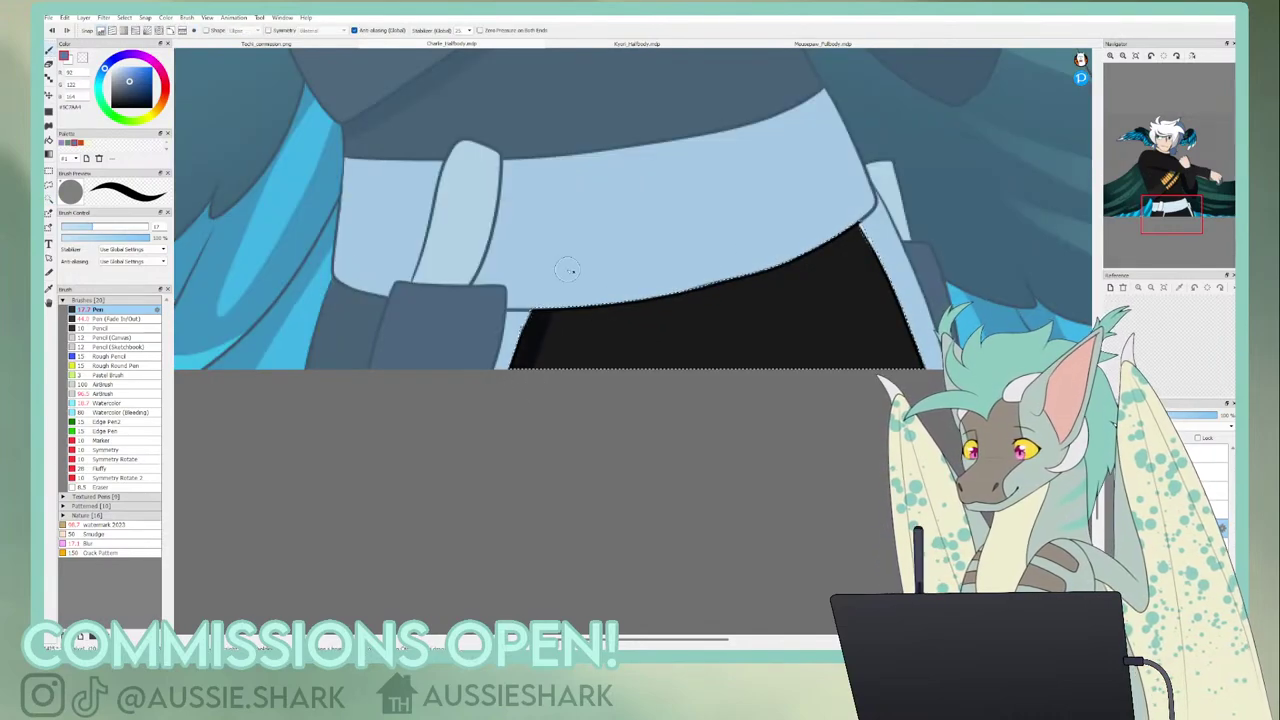
key("ctrl+d")
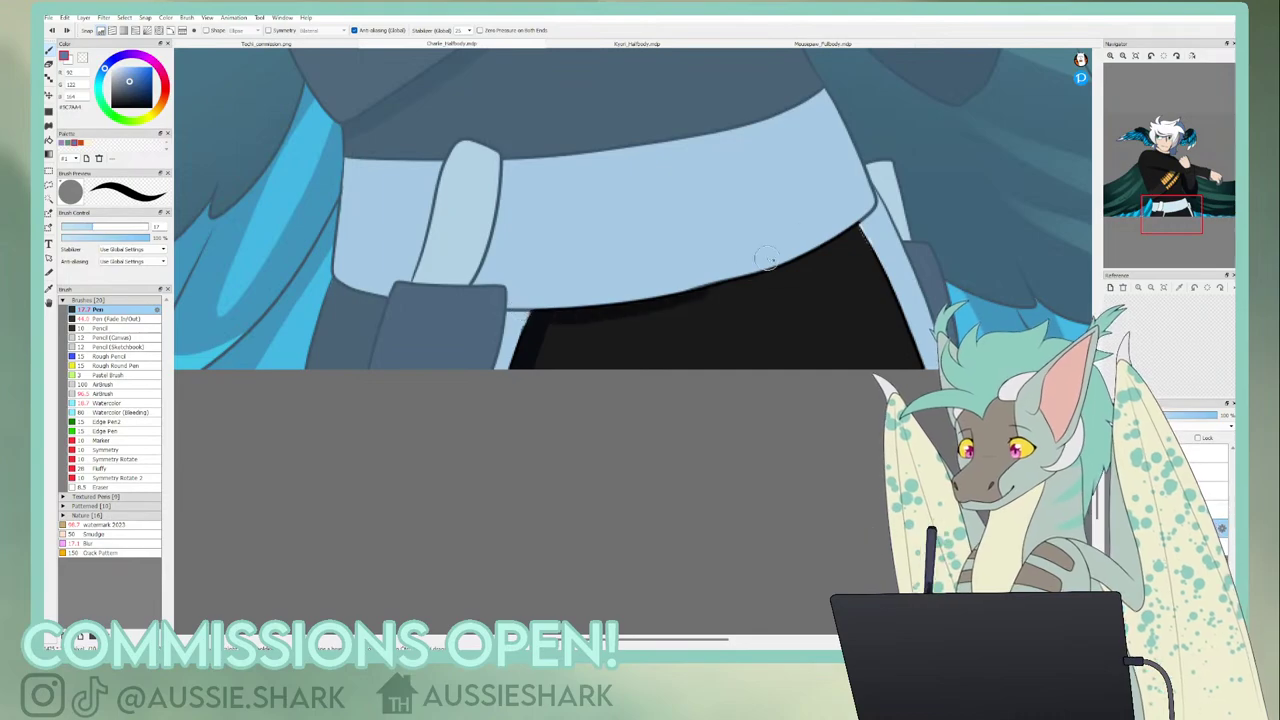
left_click_drag(766, 259, 834, 191)
key("ctrl+d")
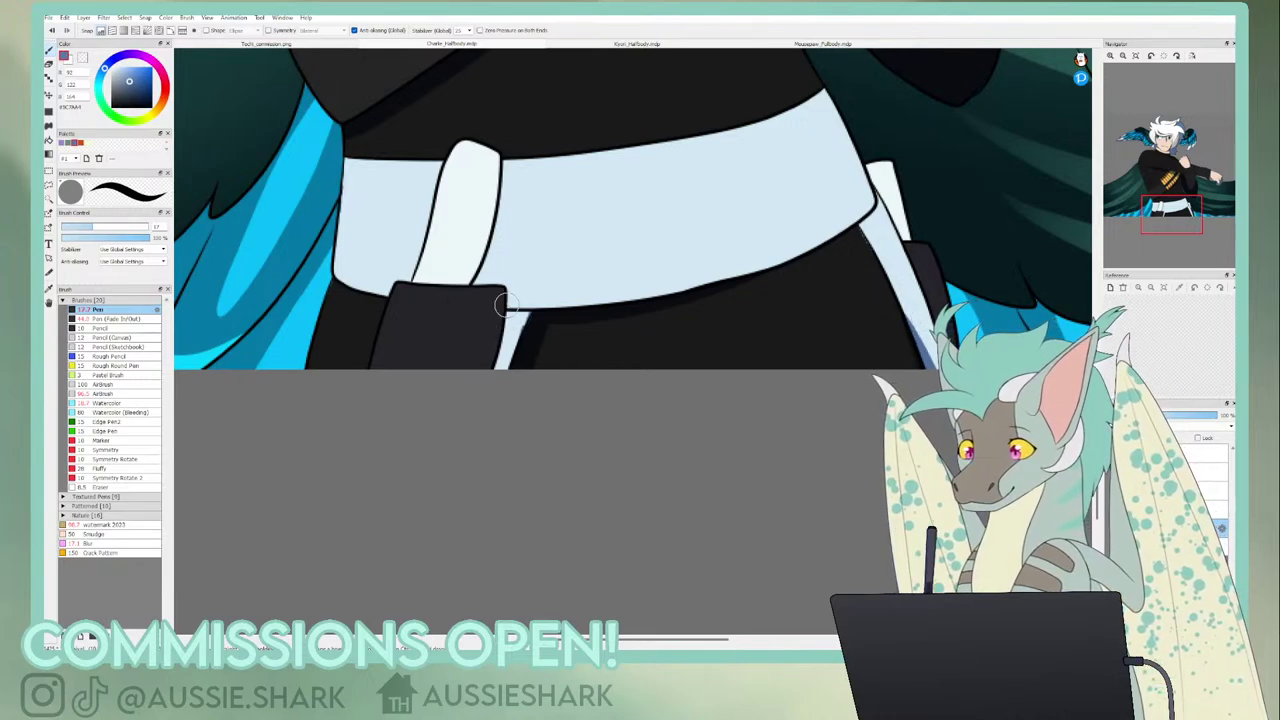
- Paint shadows beside the black pouch and along the edge of the white belt loop above it, redoing the first loop stroke
left_click_drag(508, 289, 479, 426)
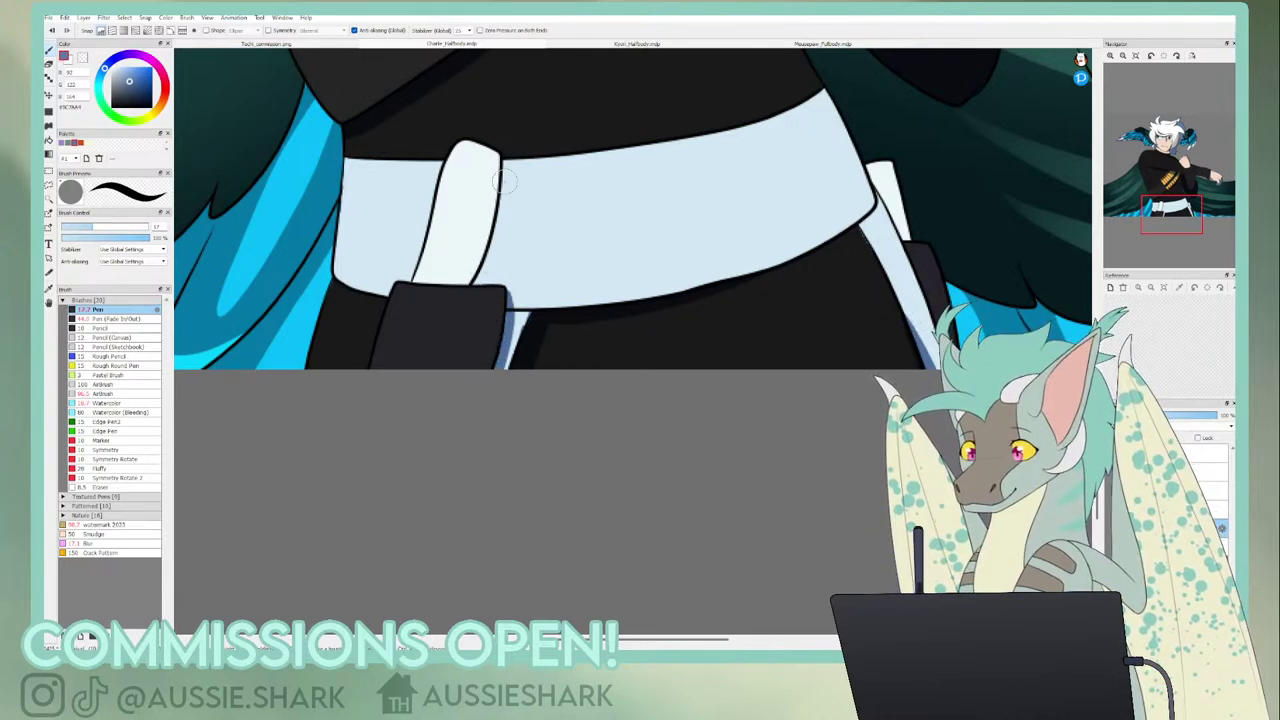
mouse_move(502, 158)
left_mouse_down()
mouse_move(480, 288)
mouse_move(504, 160)
mouse_move(488, 258)
left_mouse_up()
key("ctrl+z")
mouse_move(500, 215)
left_mouse_down()
mouse_move(479, 282)
mouse_move(499, 188)
left_mouse_up()
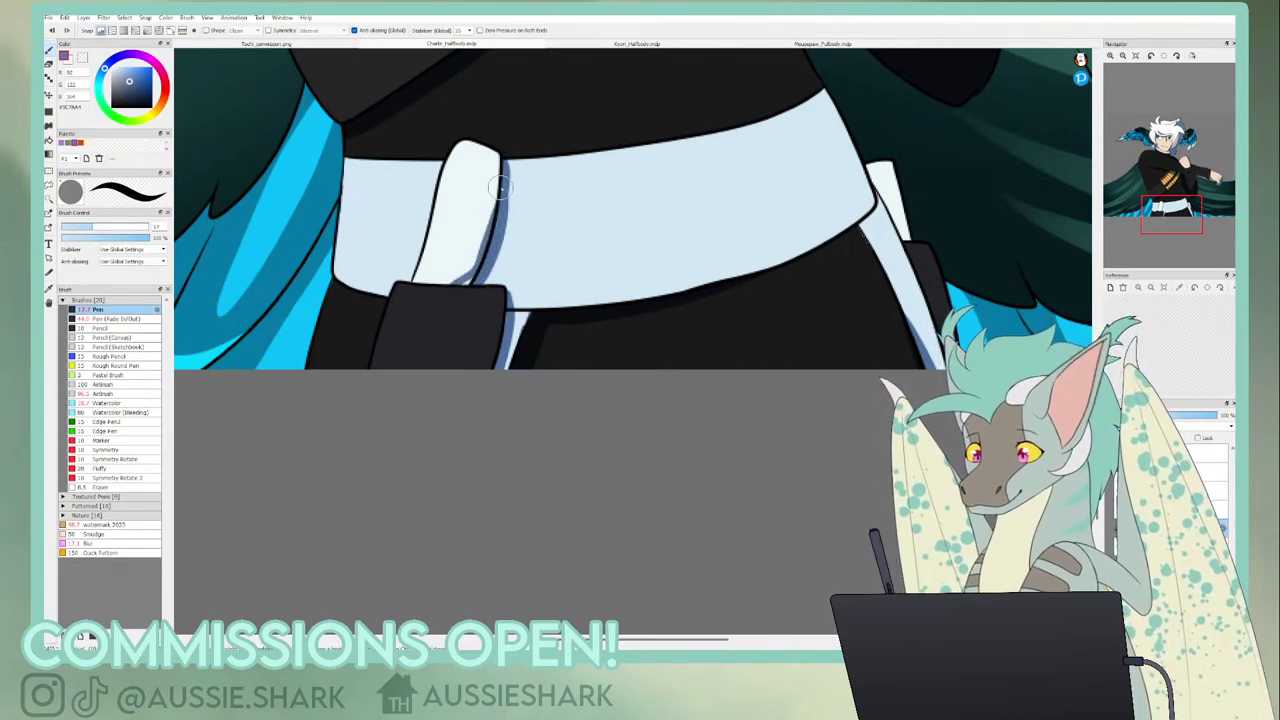
mouse_move(462, 285)
left_mouse_down()
mouse_move(500, 321)
mouse_move(456, 263)
mouse_move(466, 266)
mouse_move(439, 284)
mouse_move(477, 259)
mouse_move(492, 152)
mouse_move(496, 225)
left_mouse_up()
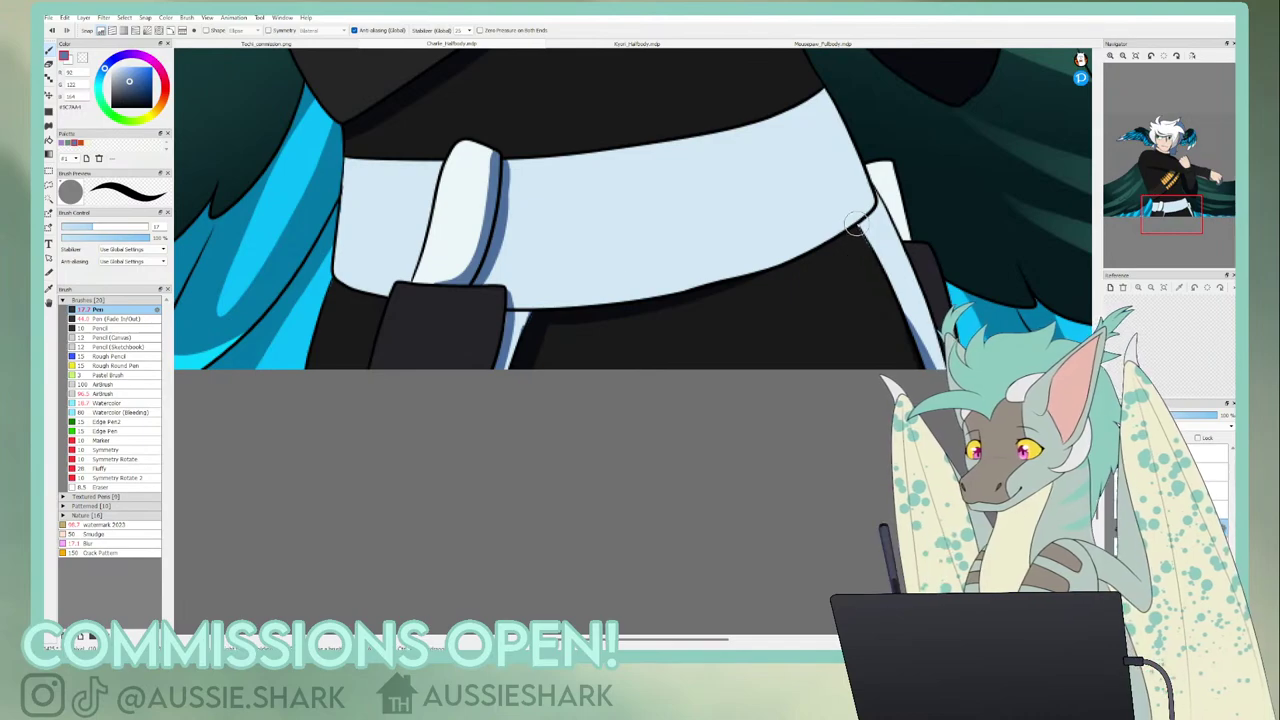
- Cover the pale strap hanging below the belt at the far hip with blue shadow
left_click_drag(845, 238, 928, 364)
left_click_drag(888, 238, 918, 335)
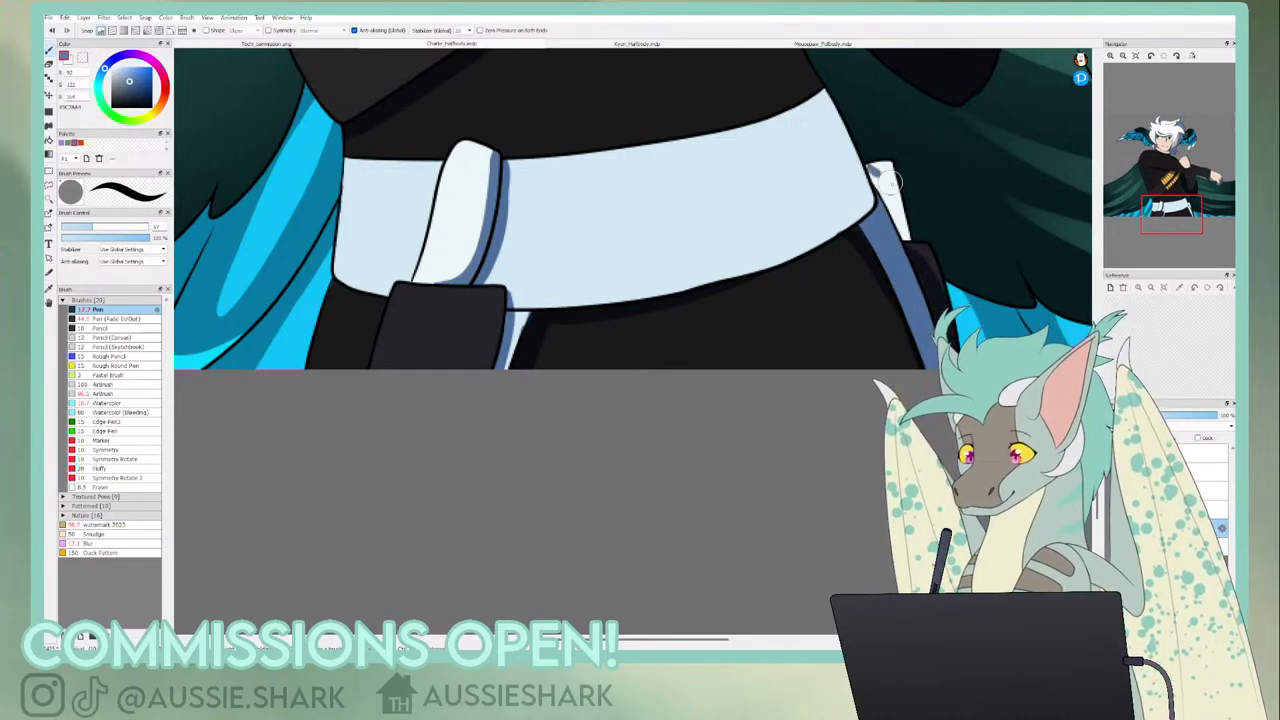
- Shade the upper part of the far-hip strap and paint a narrow shadow down the white belt's adjacent side edge
mouse_move(876, 168)
left_mouse_down()
mouse_move(905, 240)
mouse_move(890, 221)
mouse_move(899, 228)
left_mouse_up()
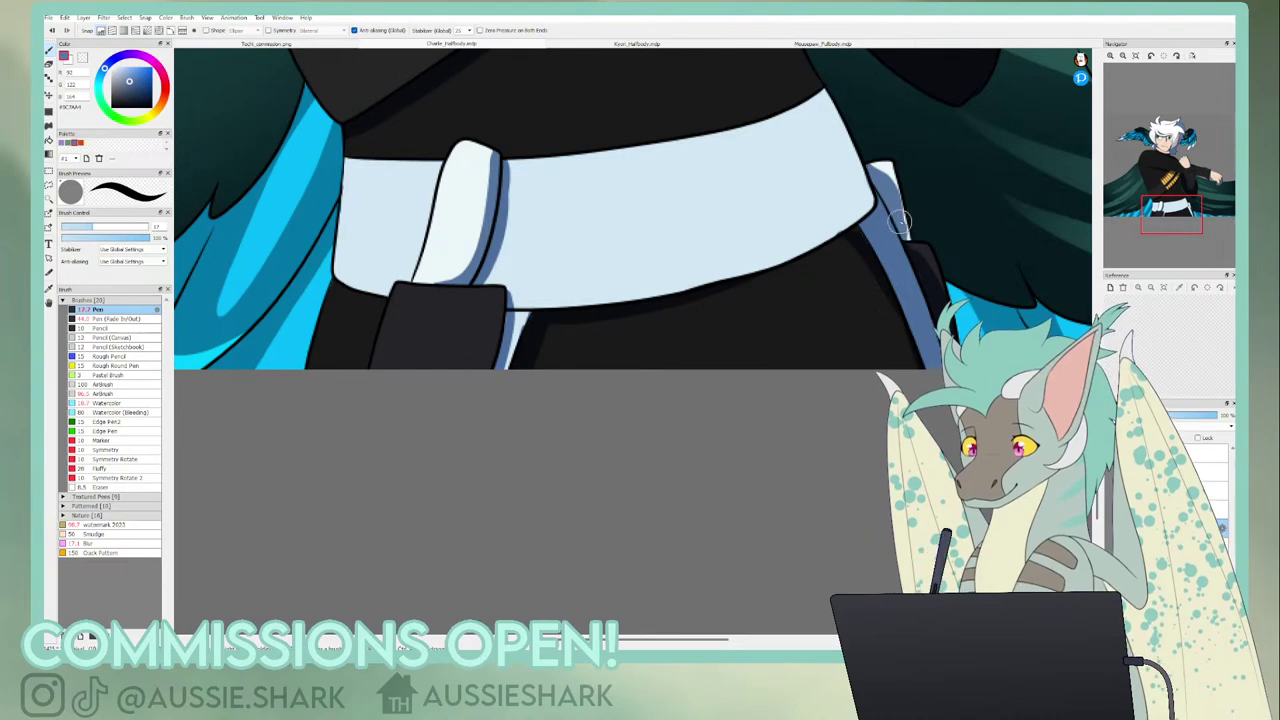
left_click_drag(890, 184, 909, 240)
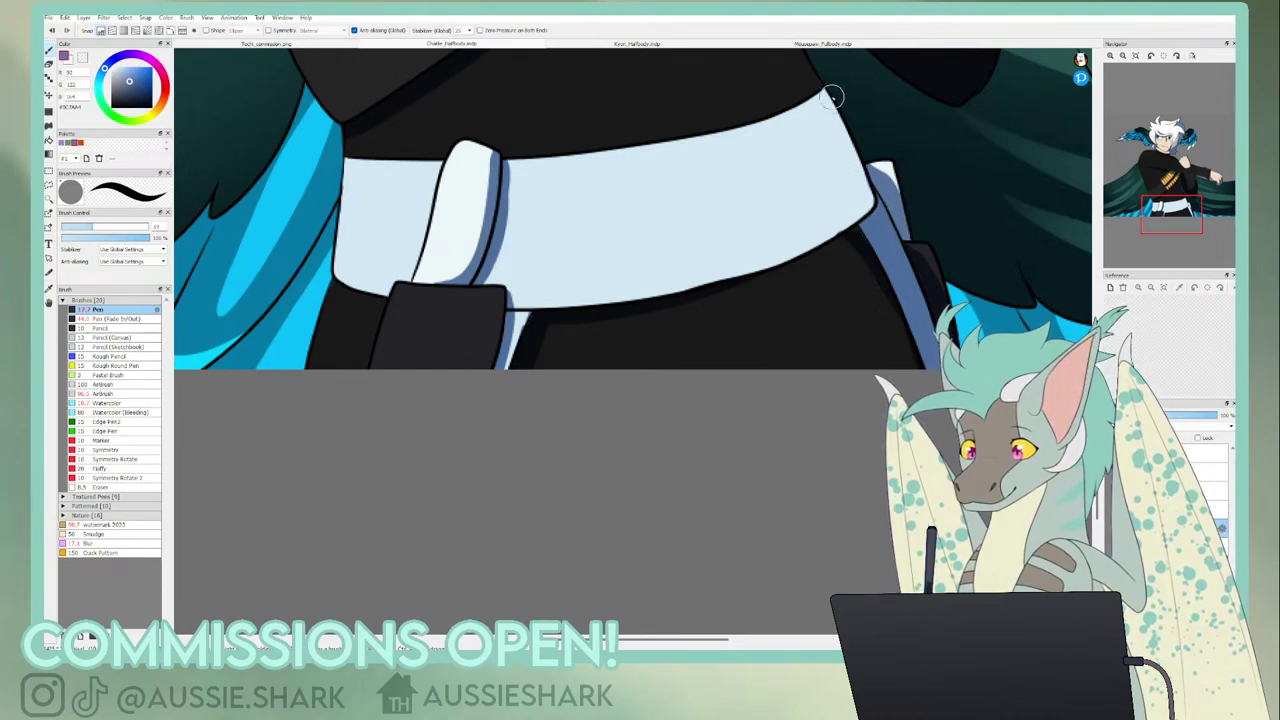
left_click_drag(833, 97, 870, 221)
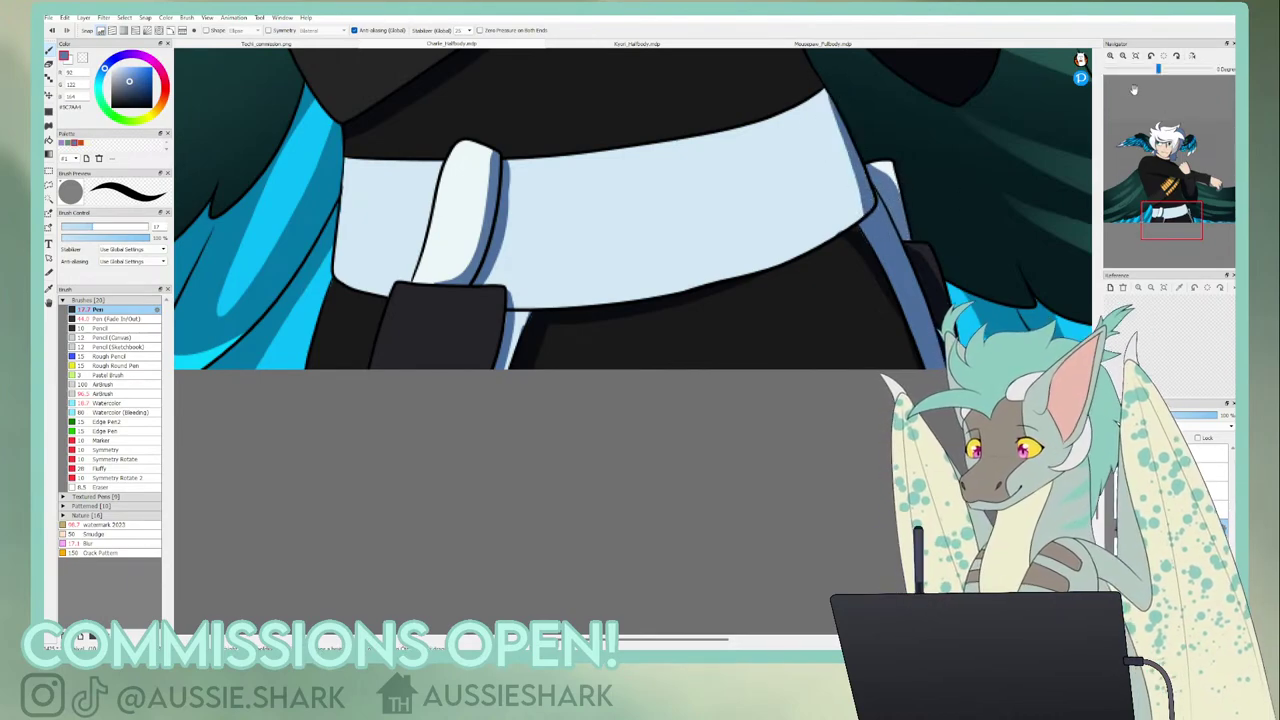
- Outline a curved cast shadow on the green wing, from beside the torso down to the lower feather edge, redoing the first stroke
left_click(1140, 56)
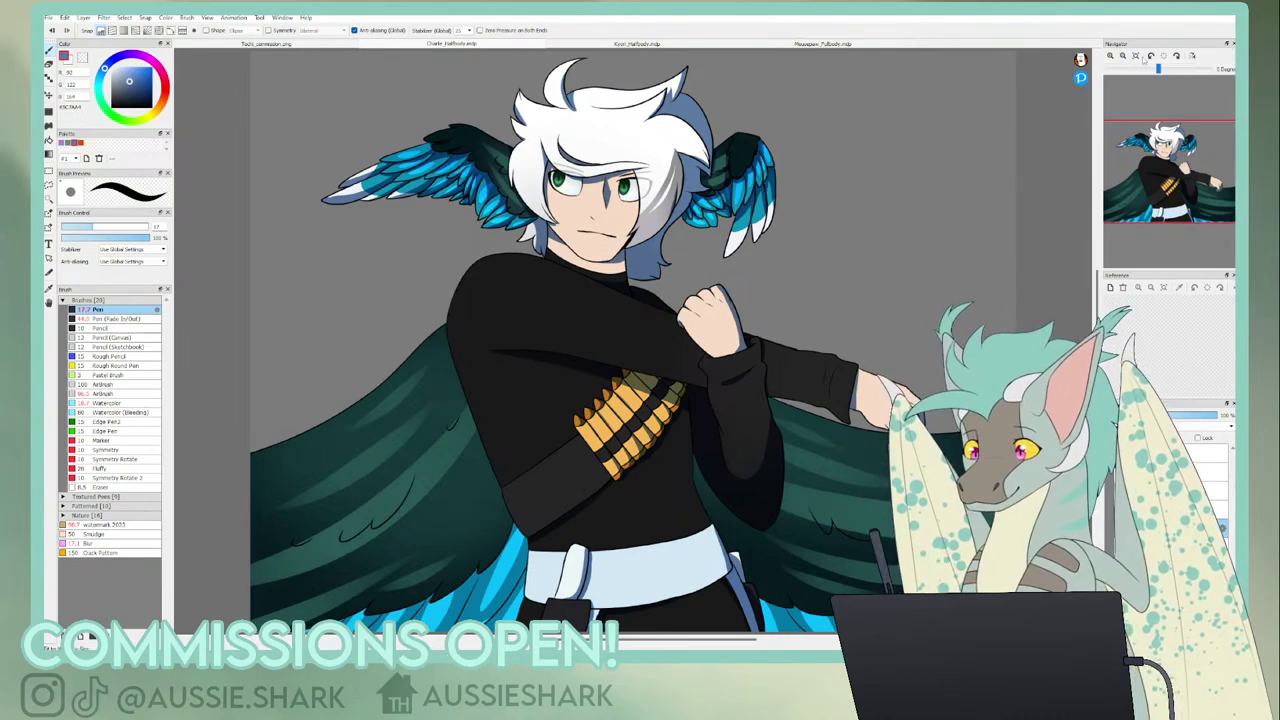
left_click(1110, 56)
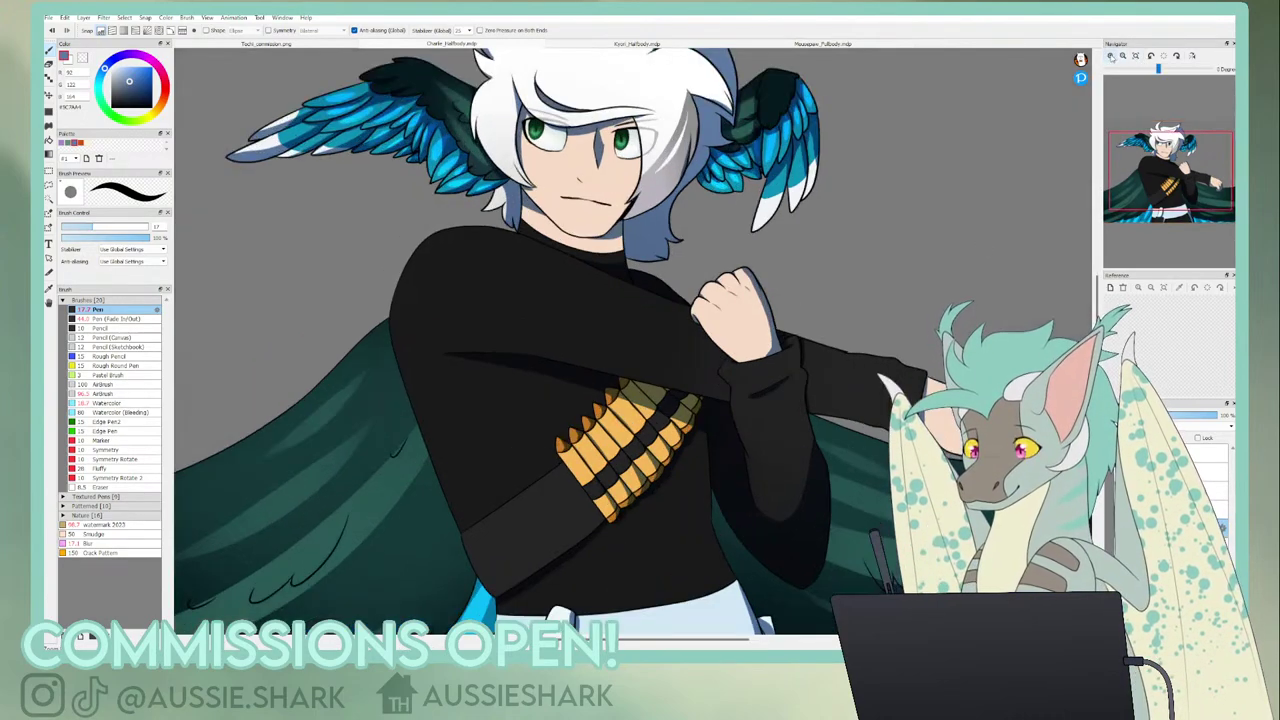
left_click(1110, 56)
left_click(1110, 56)
left_click_drag(1184, 178, 1129, 198)
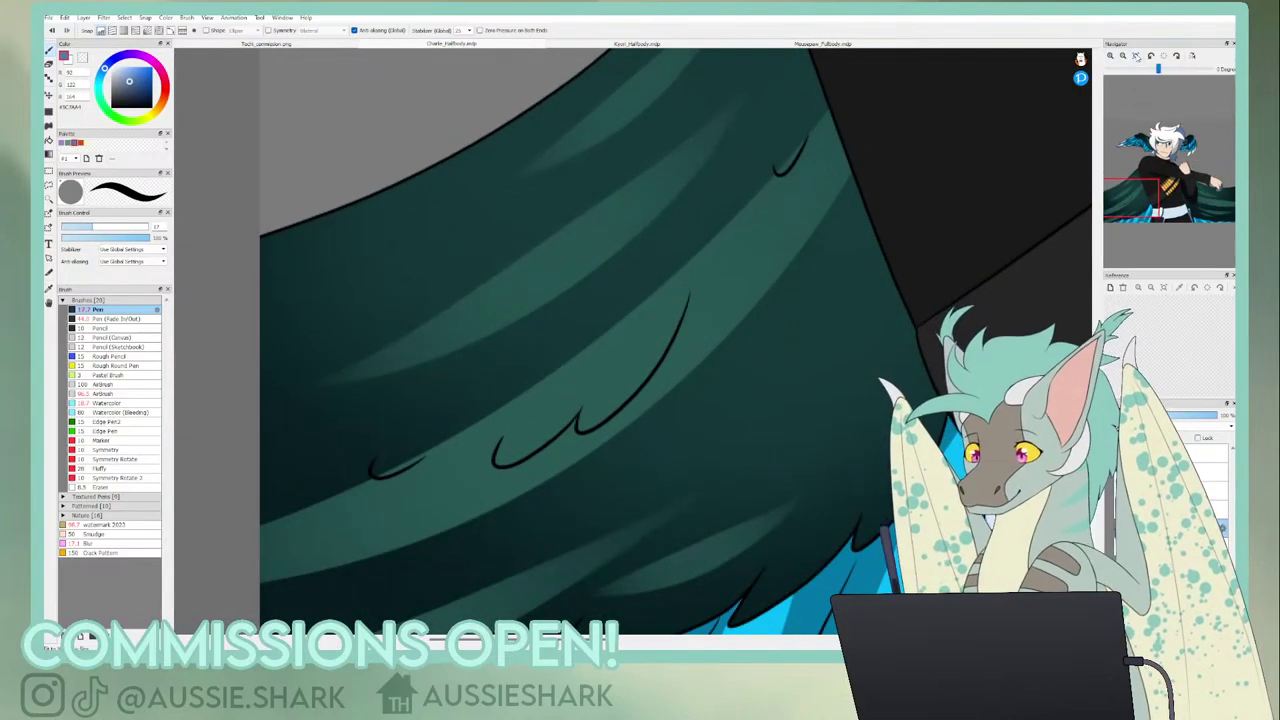
left_click(1135, 56)
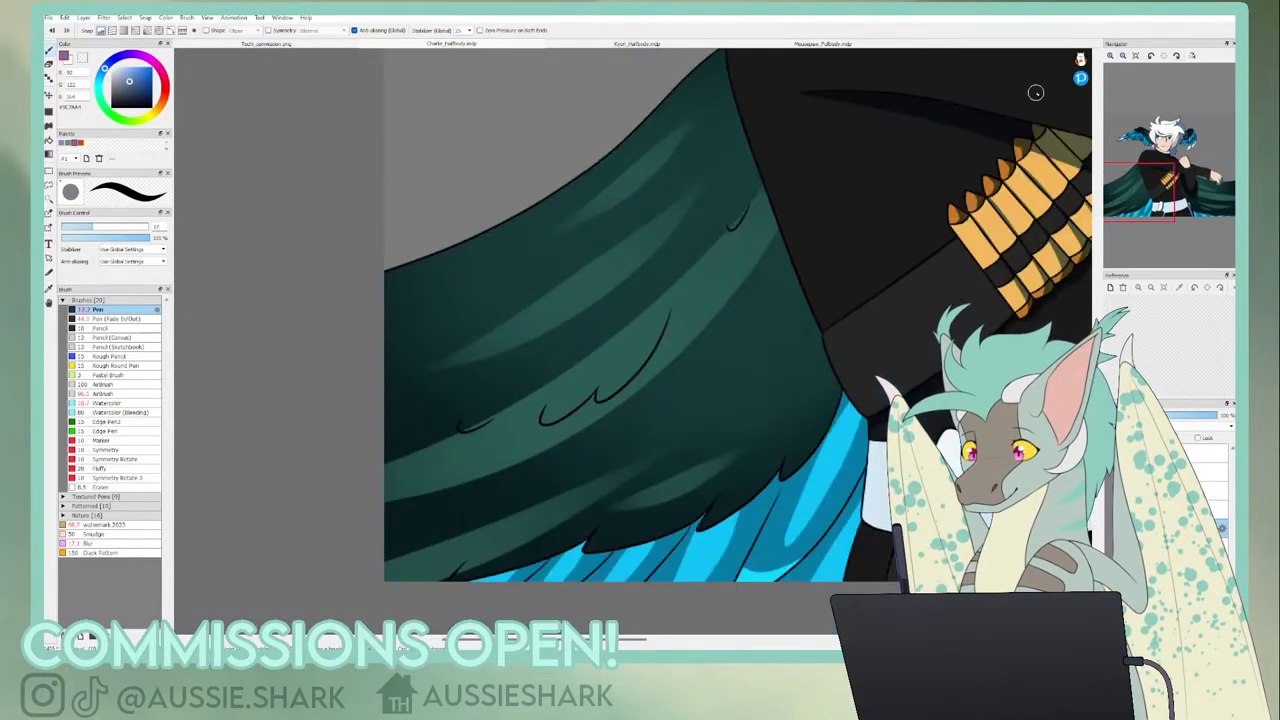
mouse_move(733, 100)
left_mouse_down()
mouse_move(768, 338)
mouse_move(726, 452)
mouse_move(616, 581)
left_mouse_up()
key("ctrl+z")
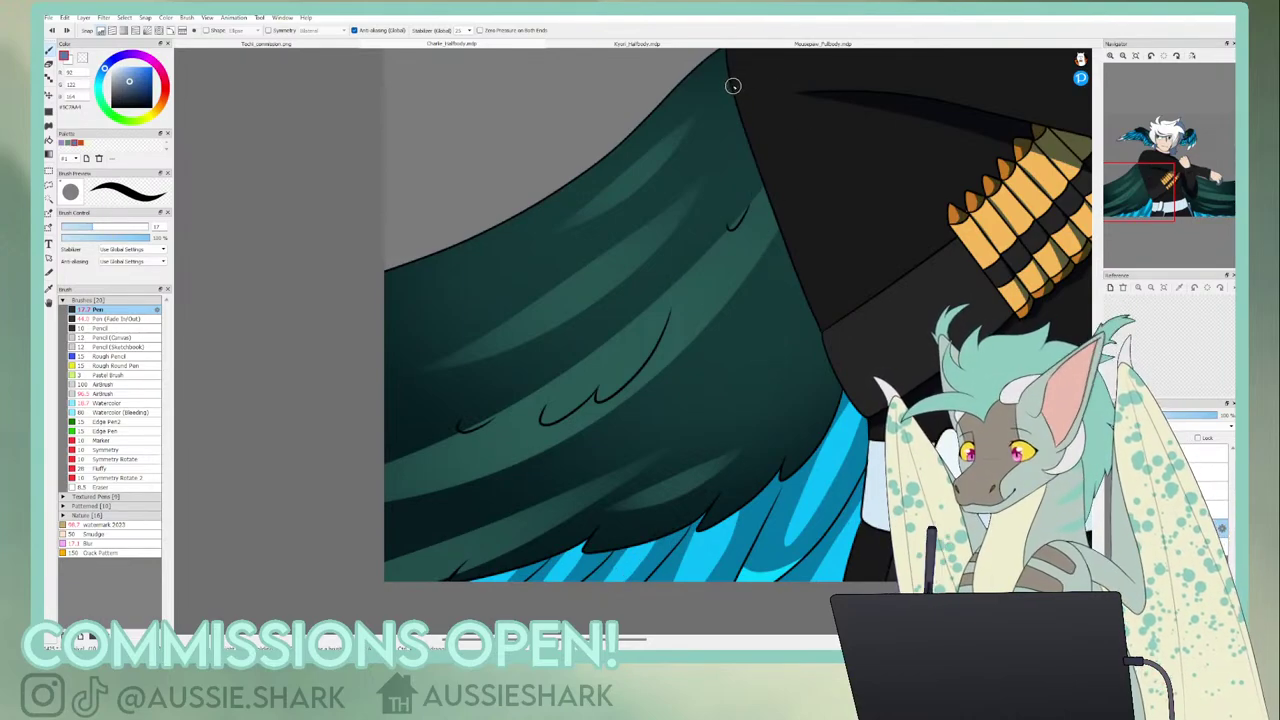
mouse_move(734, 86)
left_mouse_down()
mouse_move(757, 240)
mouse_move(681, 448)
left_mouse_up()
left_click_drag(632, 494, 470, 580)
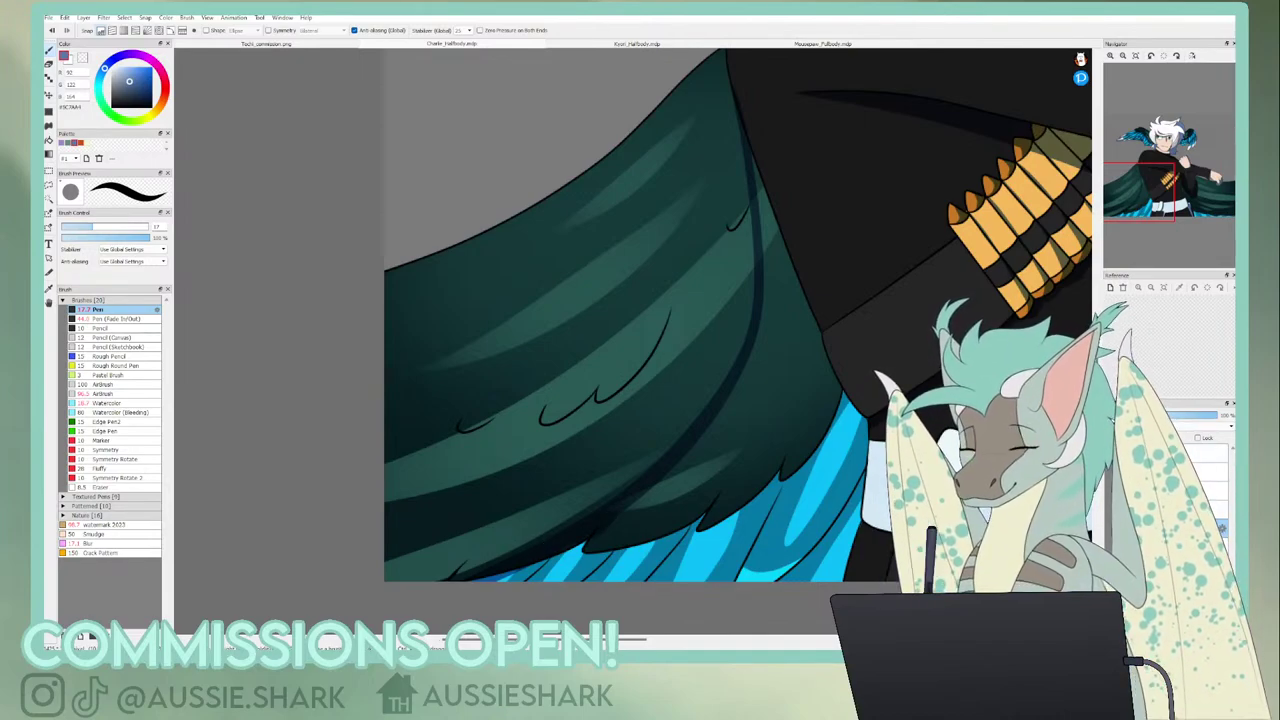
- Fill the outlined wing shadow with the muted blue, hiding the base colours while checking the filled area
left_click(1110, 546)
key("g")
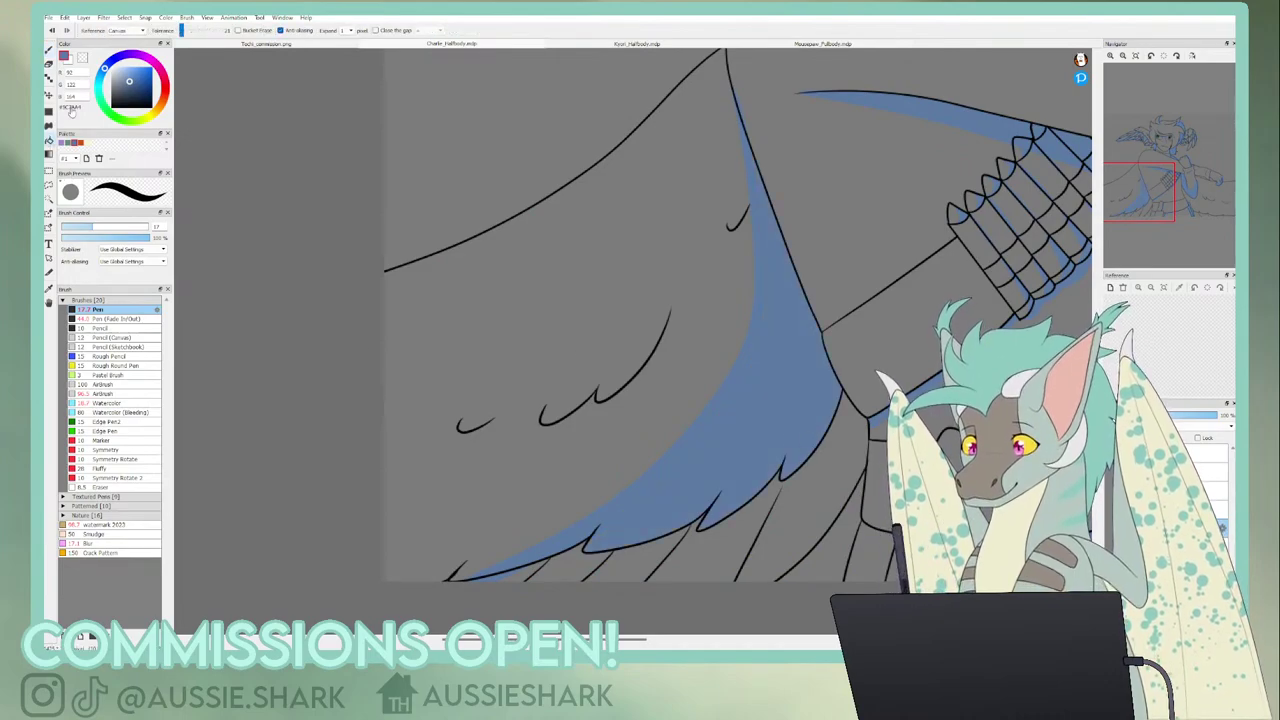
key("b")
key("ctrl+h")
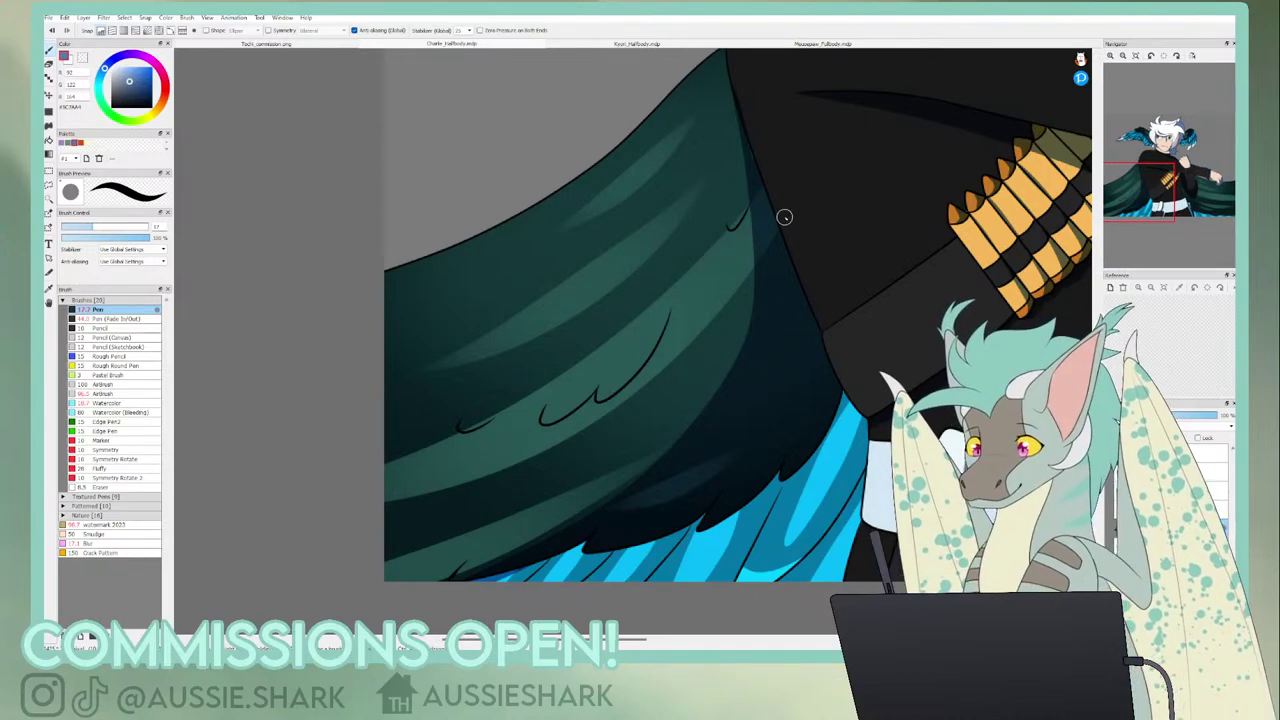
- Paint curved shadows on the bright blue feathers between the green wing and the belt, redoing a stroke
left_click_drag(1161, 176, 1135, 220)
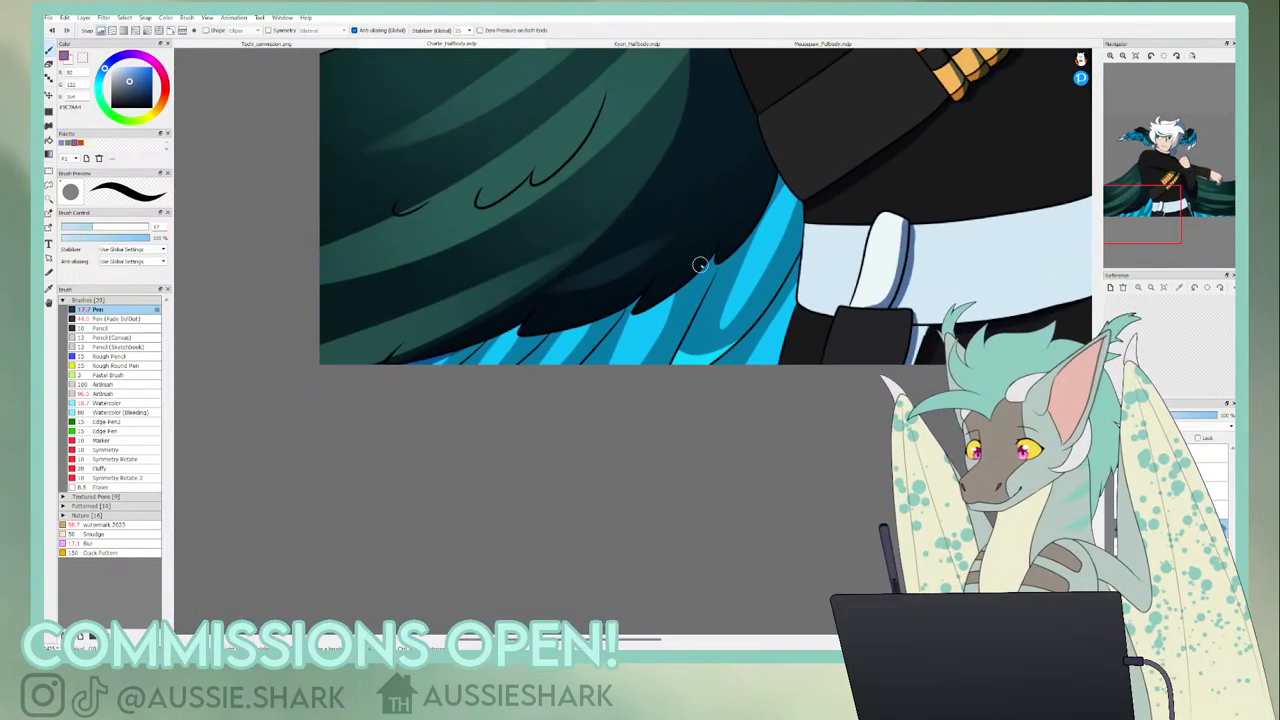
mouse_move(700, 264)
left_mouse_down()
mouse_move(742, 244)
mouse_move(715, 345)
mouse_move(762, 332)
mouse_move(751, 398)
left_mouse_up()
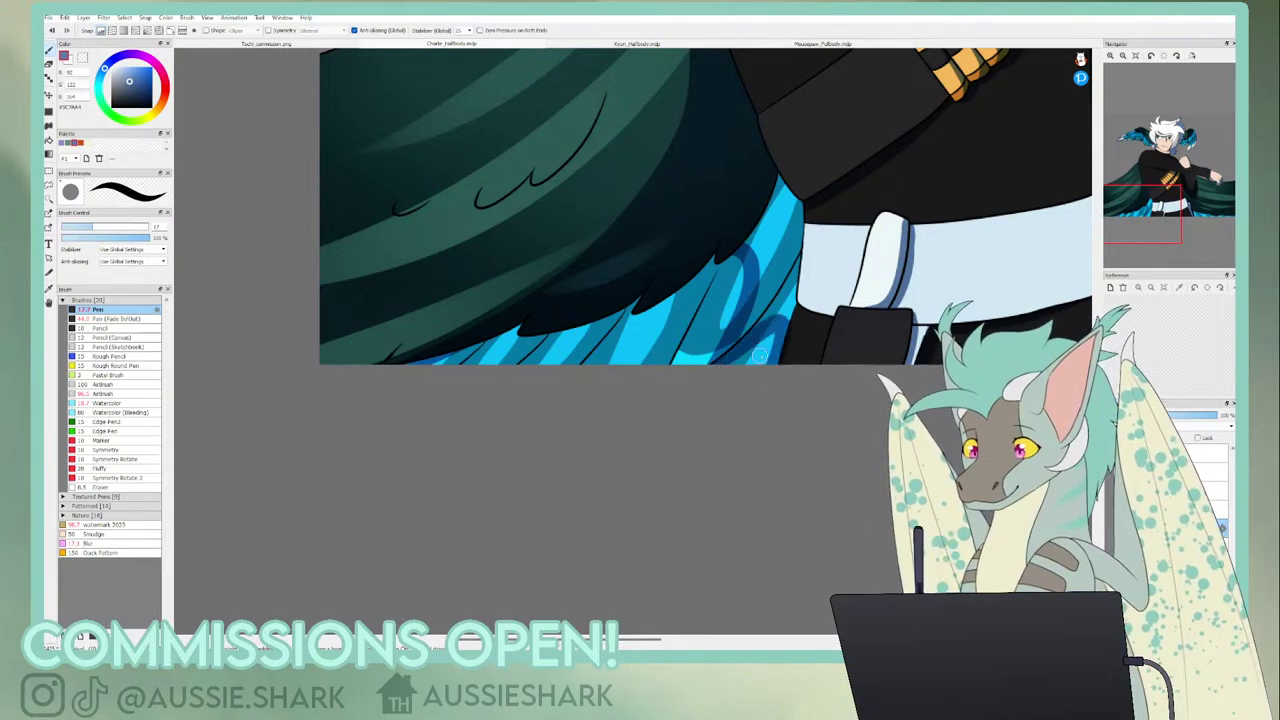
key("ctrl+z")
mouse_move(732, 354)
left_mouse_down()
mouse_move(768, 347)
mouse_move(743, 383)
left_mouse_up()
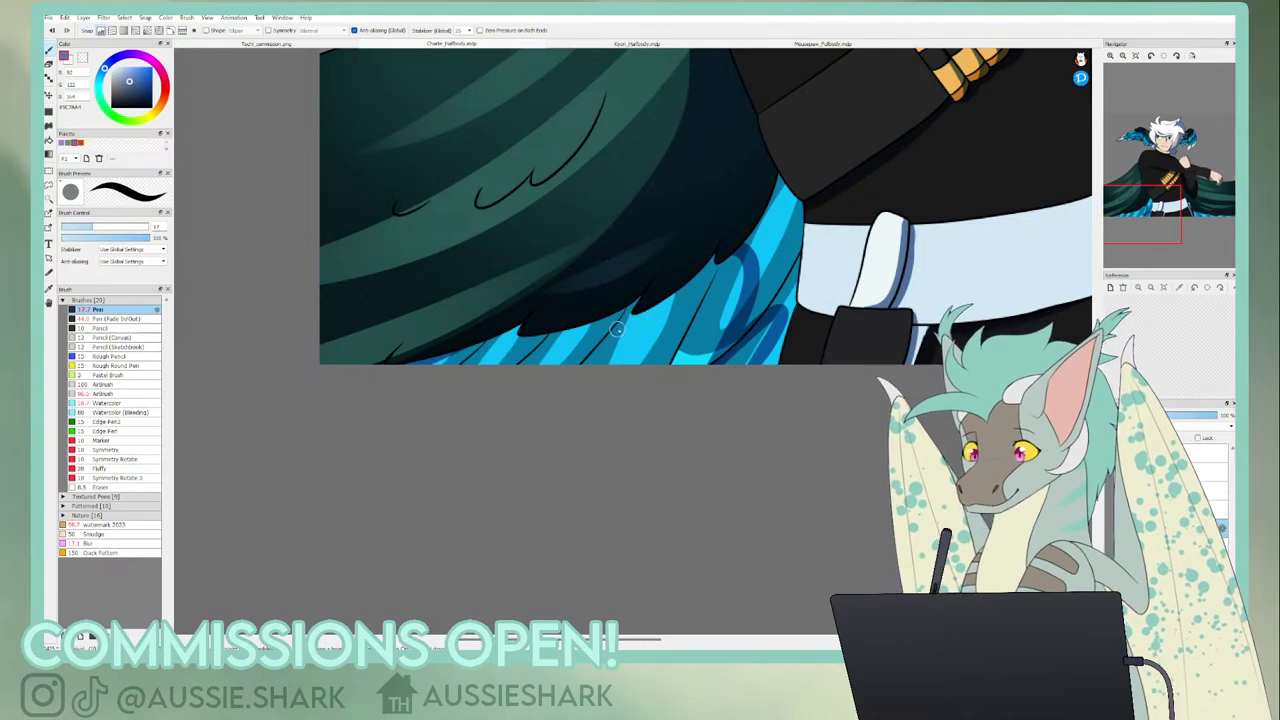
- Try to bucket-fill the outlined shadow areas on the blue feathers, undo the fills and return to the Pen
mouse_move(1141, 214)
left_mouse_down()
mouse_move(1147, 140)
mouse_move(1162, 148)
mouse_move(1079, 230)
mouse_move(1118, 215)
left_mouse_up()
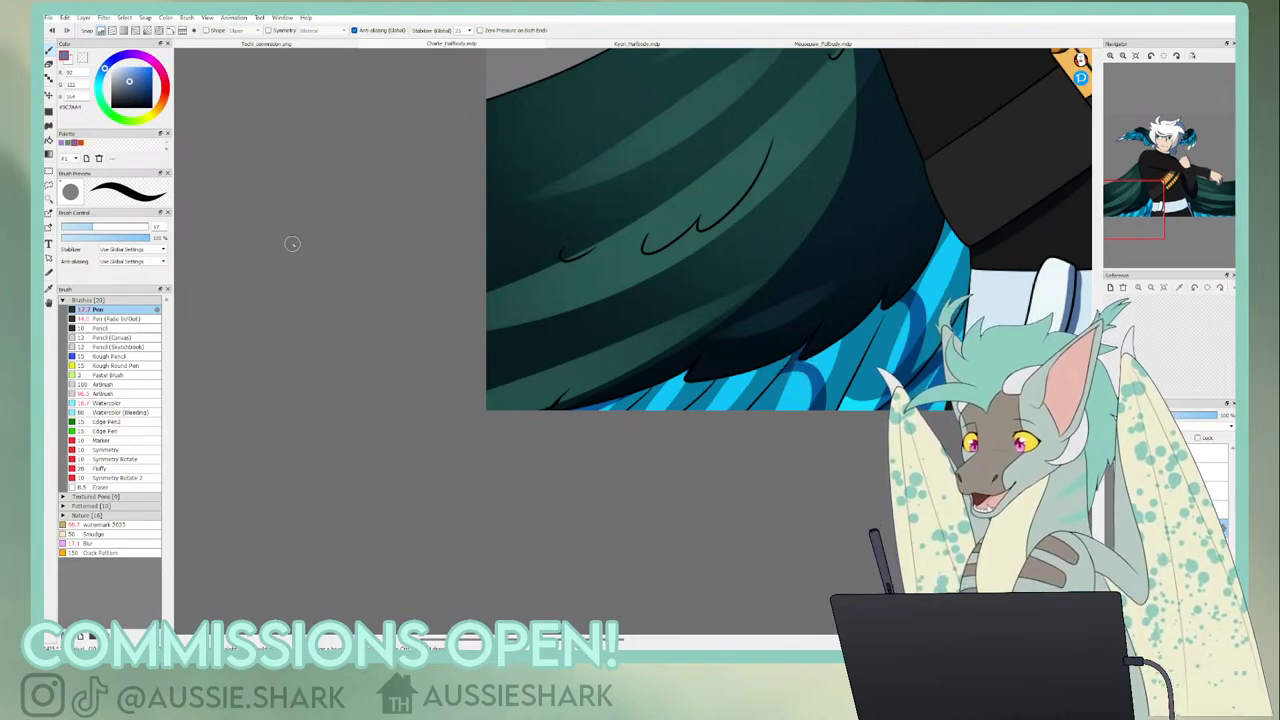
key("g")
left_click(829, 366)
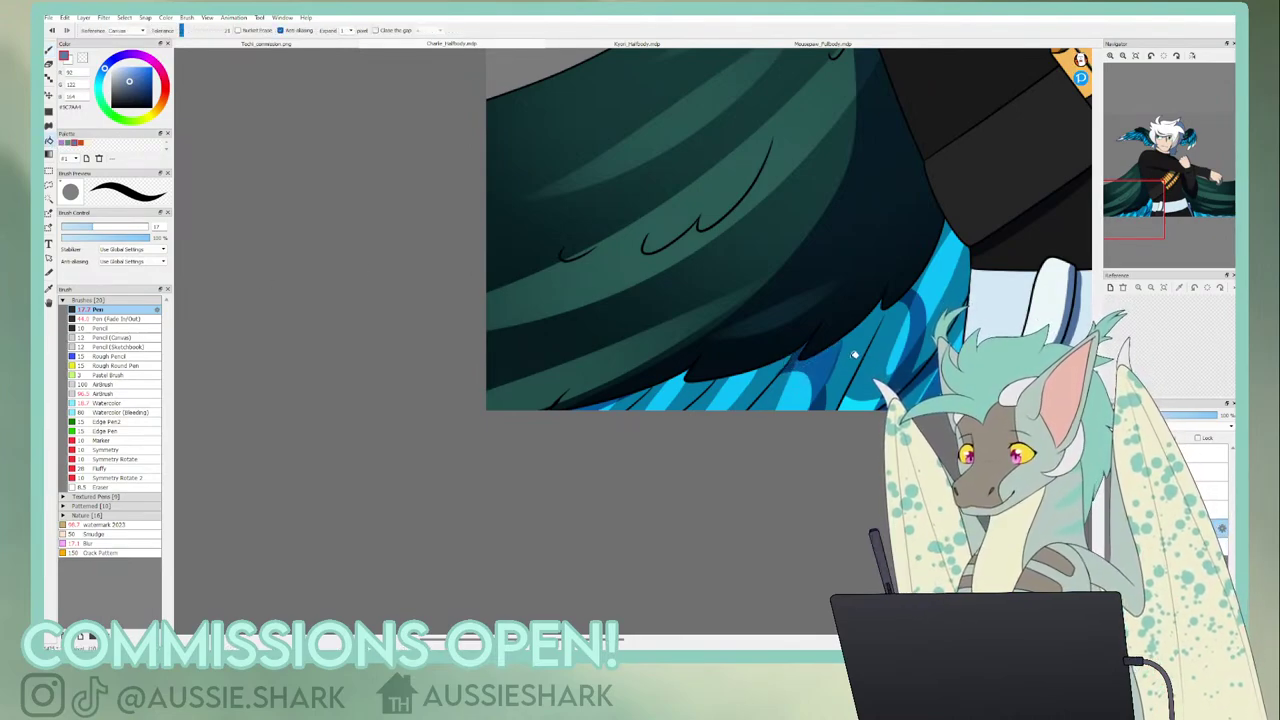
left_click(880, 349)
key("ctrl+z")
key("ctrl+z")
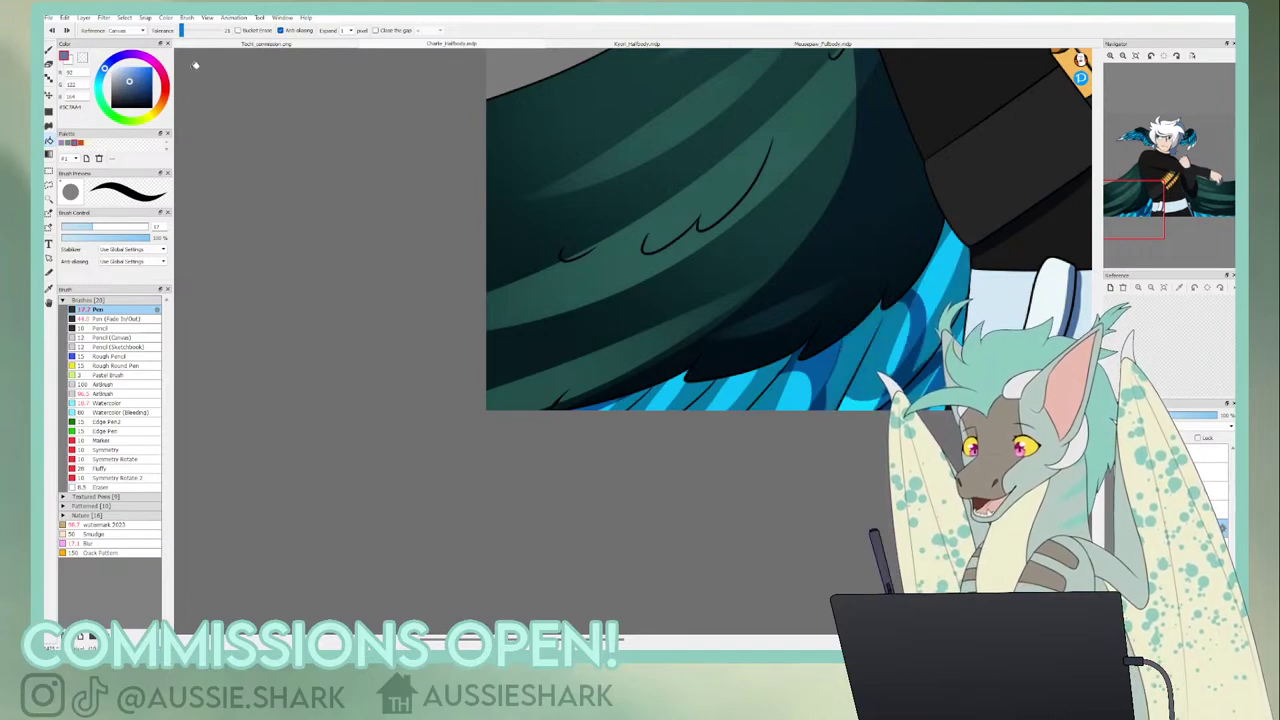
left_click(50, 52)
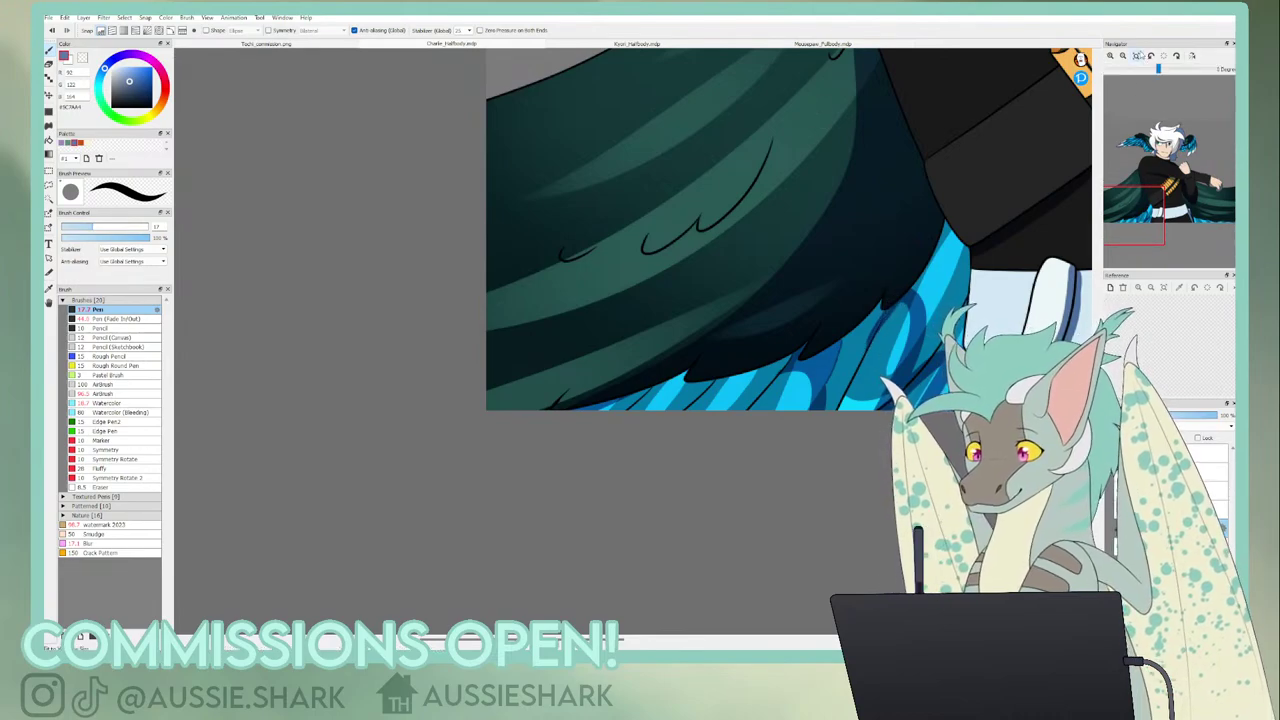
left_click(1137, 55)
left_click(584, 43)
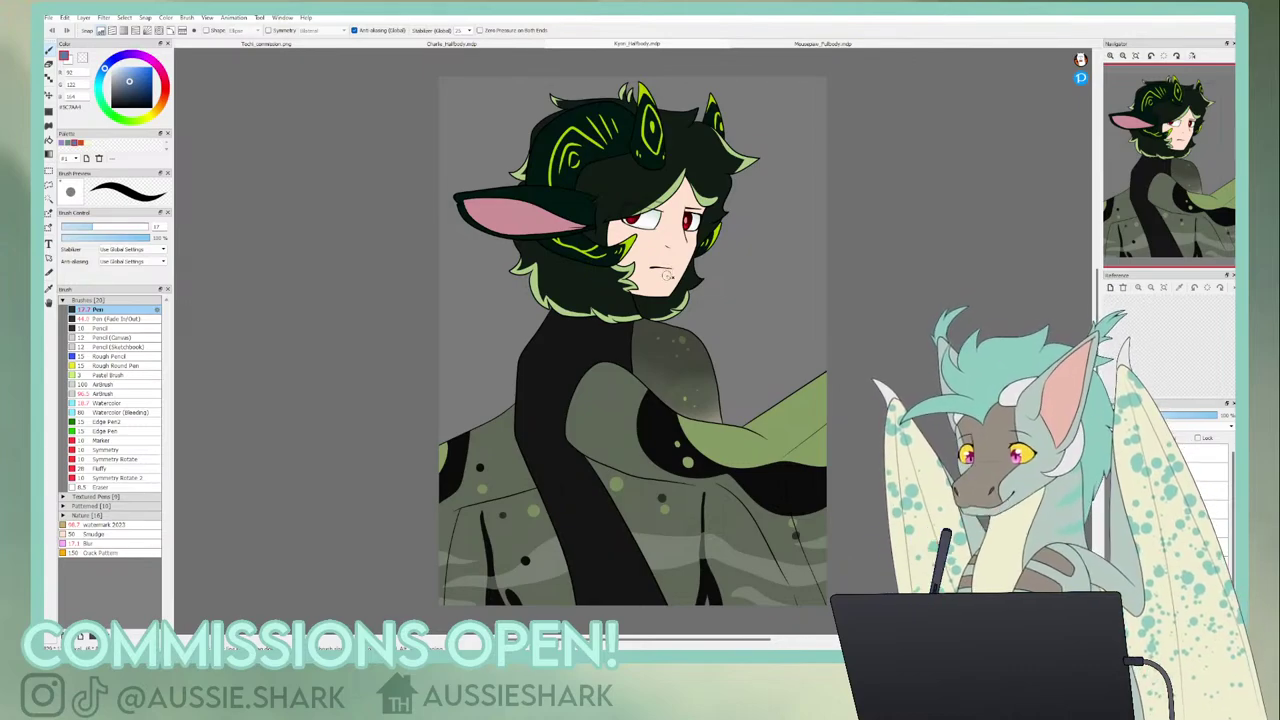
left_click(532, 46)
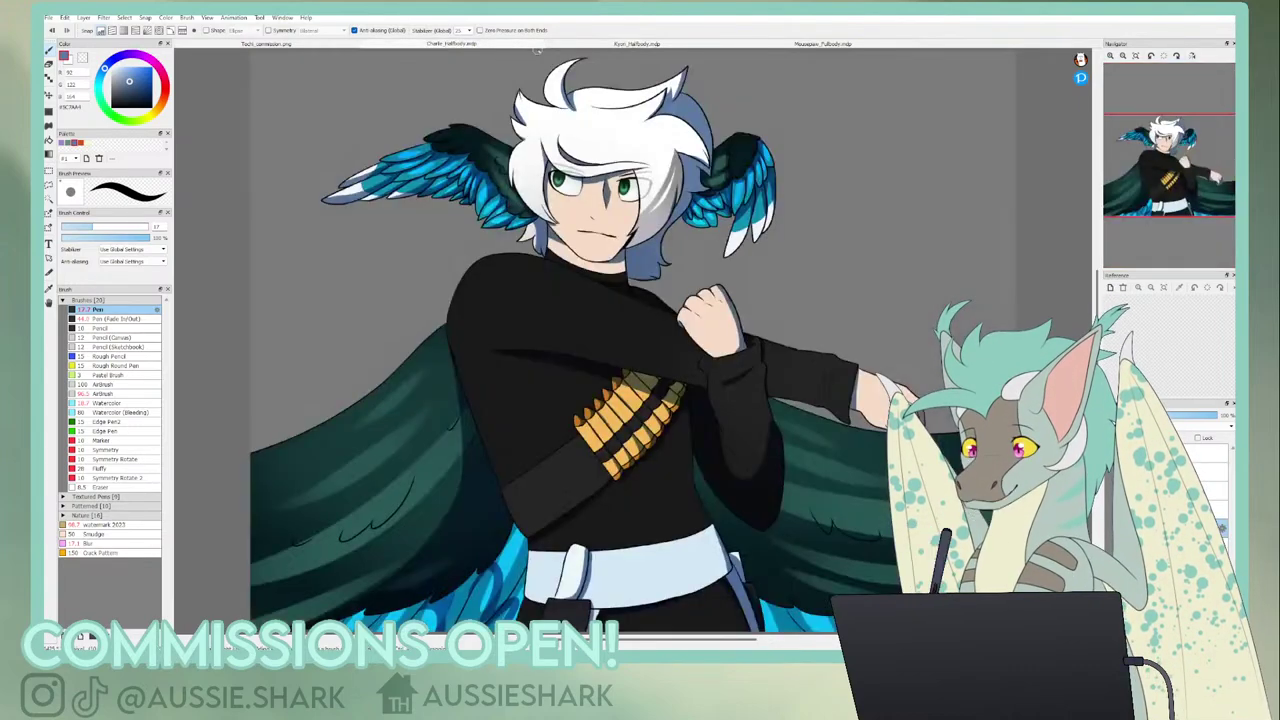
- Bucket-fill the shadow areas where the blue feathers meet the green wing and belt, undoing the misplaced fills
left_click(1110, 57)
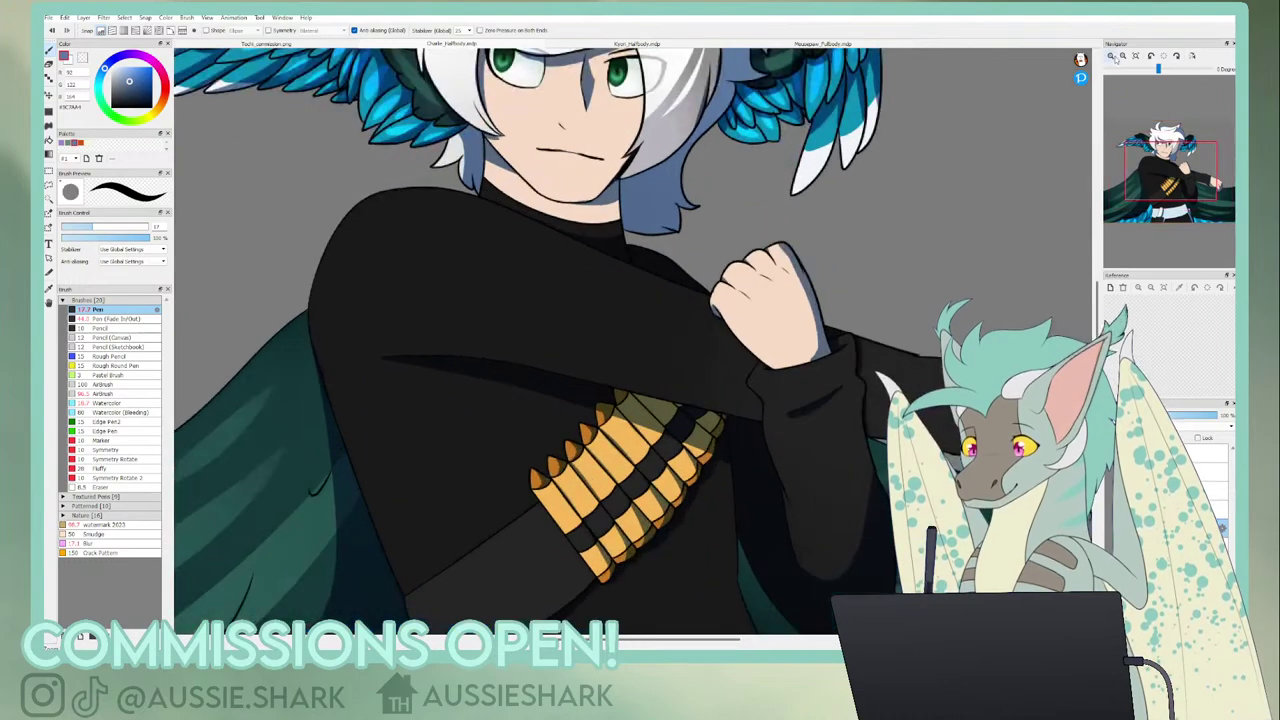
left_click_drag(1152, 196, 1138, 213)
key("g")
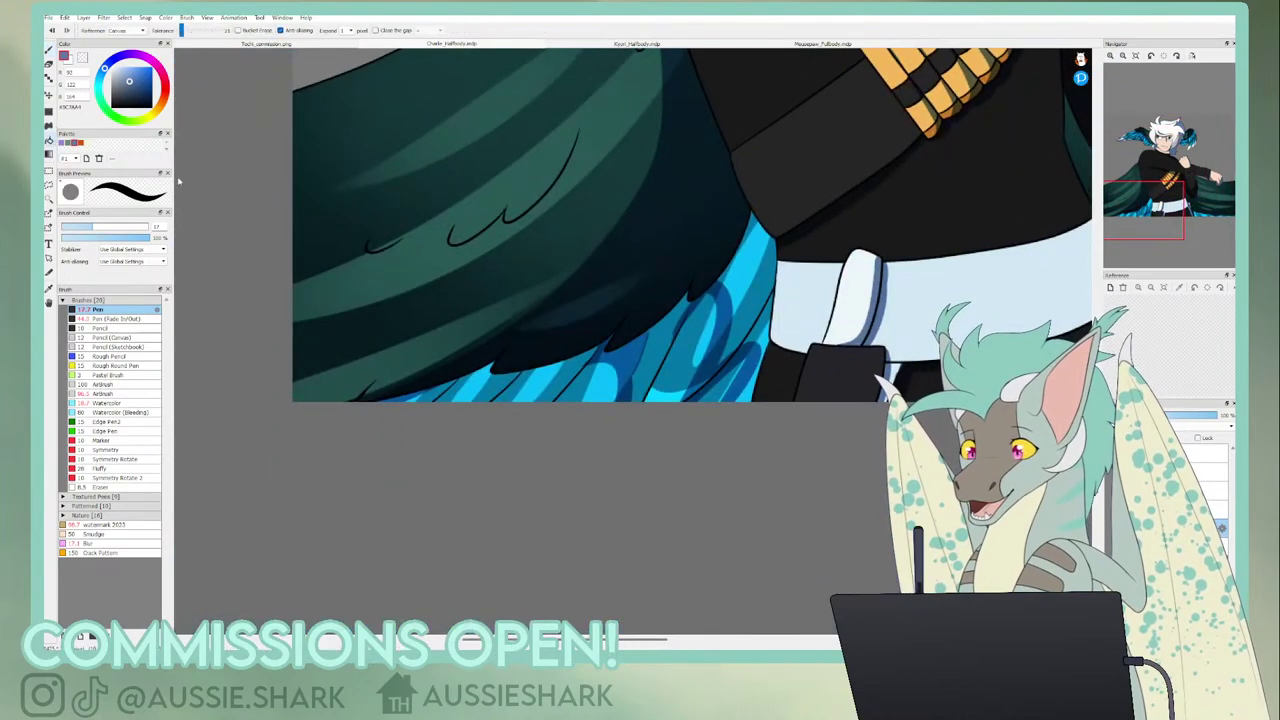
left_click(665, 313)
left_click(744, 268)
left_click(757, 291)
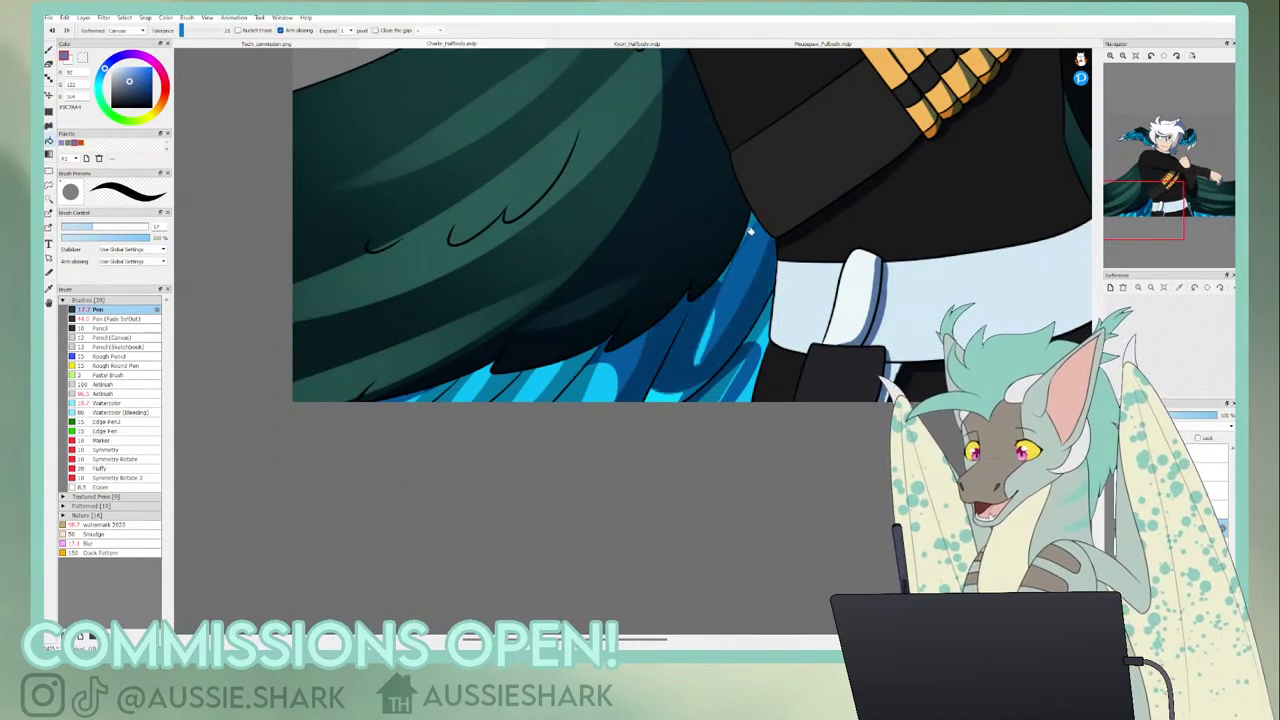
left_click(750, 231)
key("ctrl+z")
key("ctrl+z")
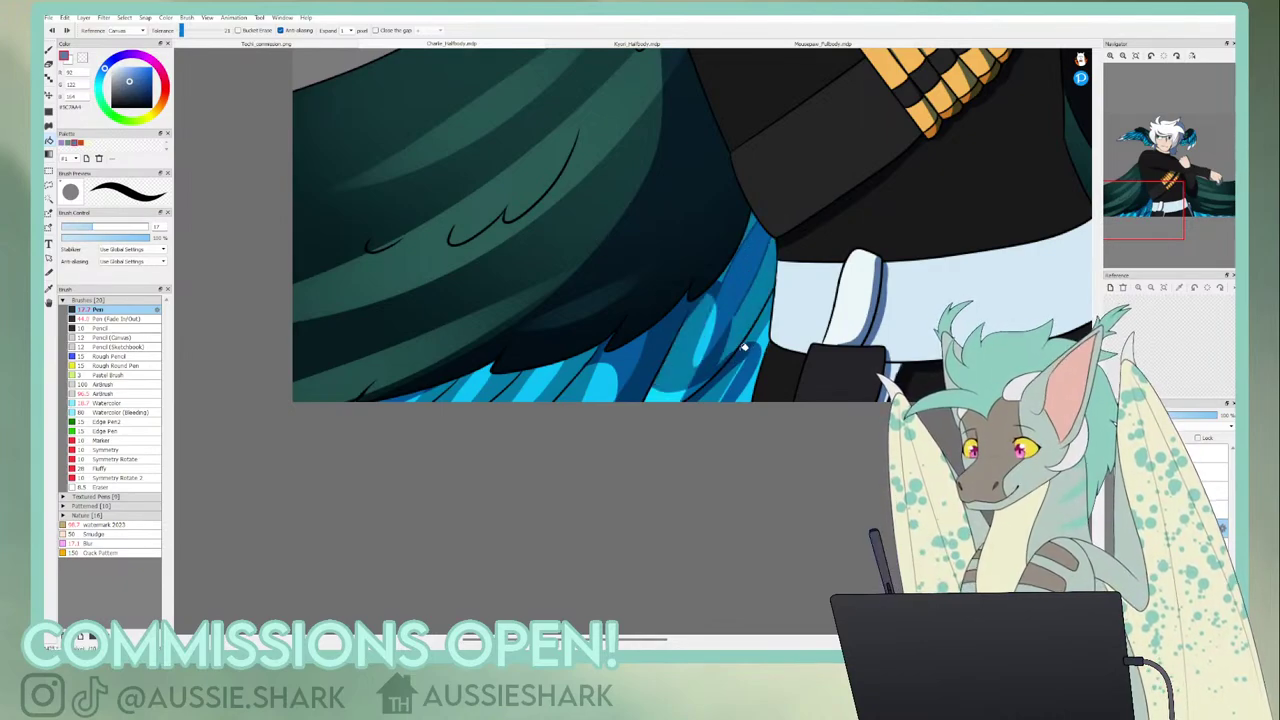
- Fill the shadow on the blue feather beside the belt and trousers, undoing fills that cover the wrong area
left_click(737, 338)
key("ctrl+z")
left_click(740, 343)
key("ctrl+z")
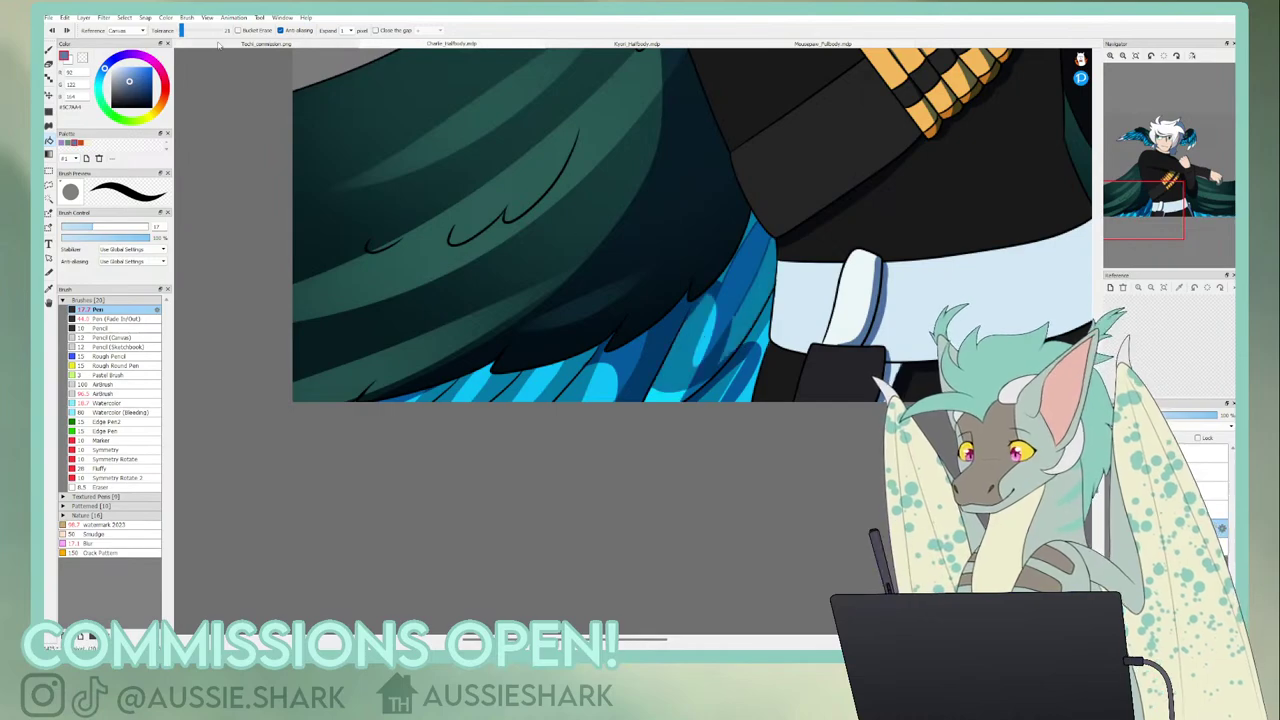
left_click(749, 314)
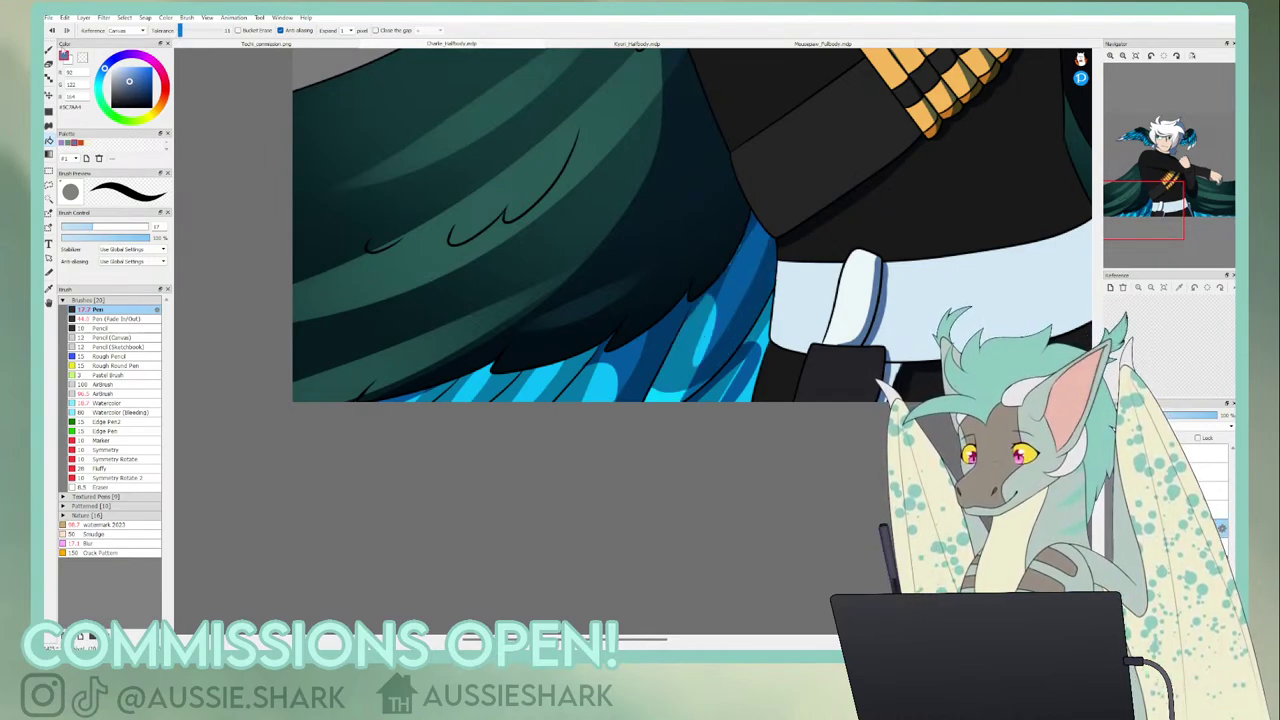
- Paint shadows with the Pen across the remaining blue feathers under the green wing's lower edge
left_click(50, 49)
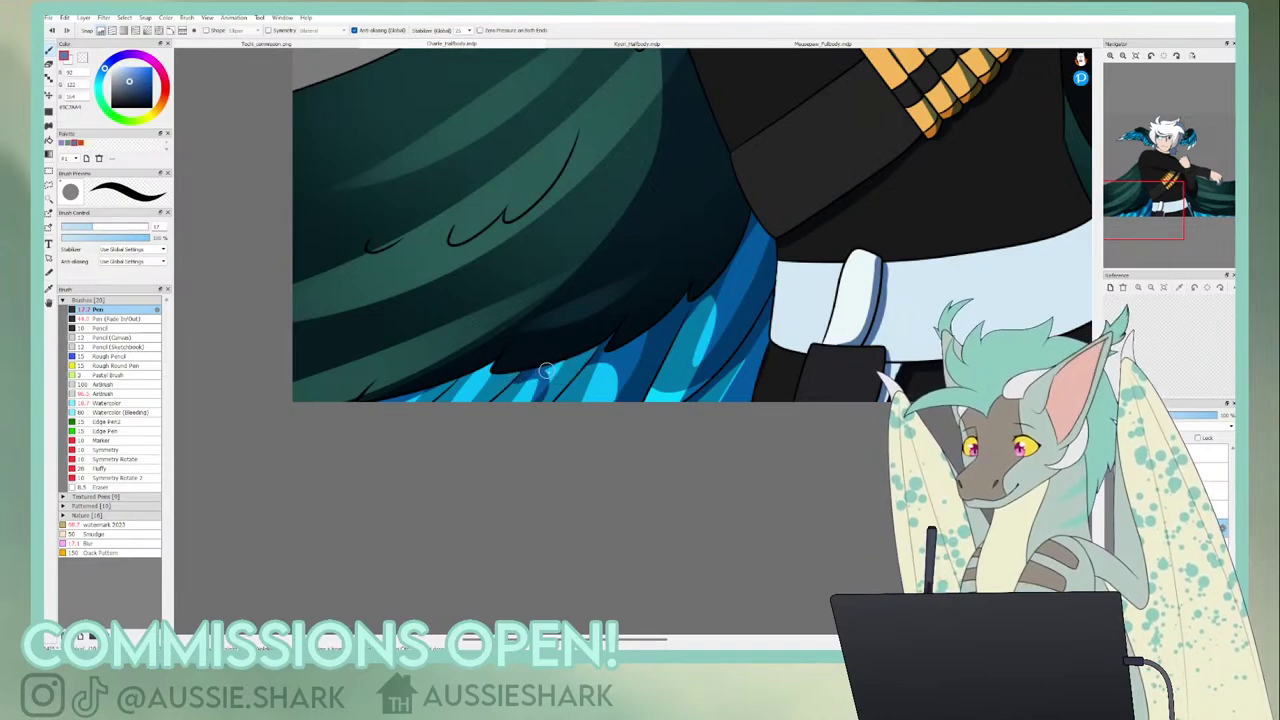
left_click_drag(595, 343, 528, 420)
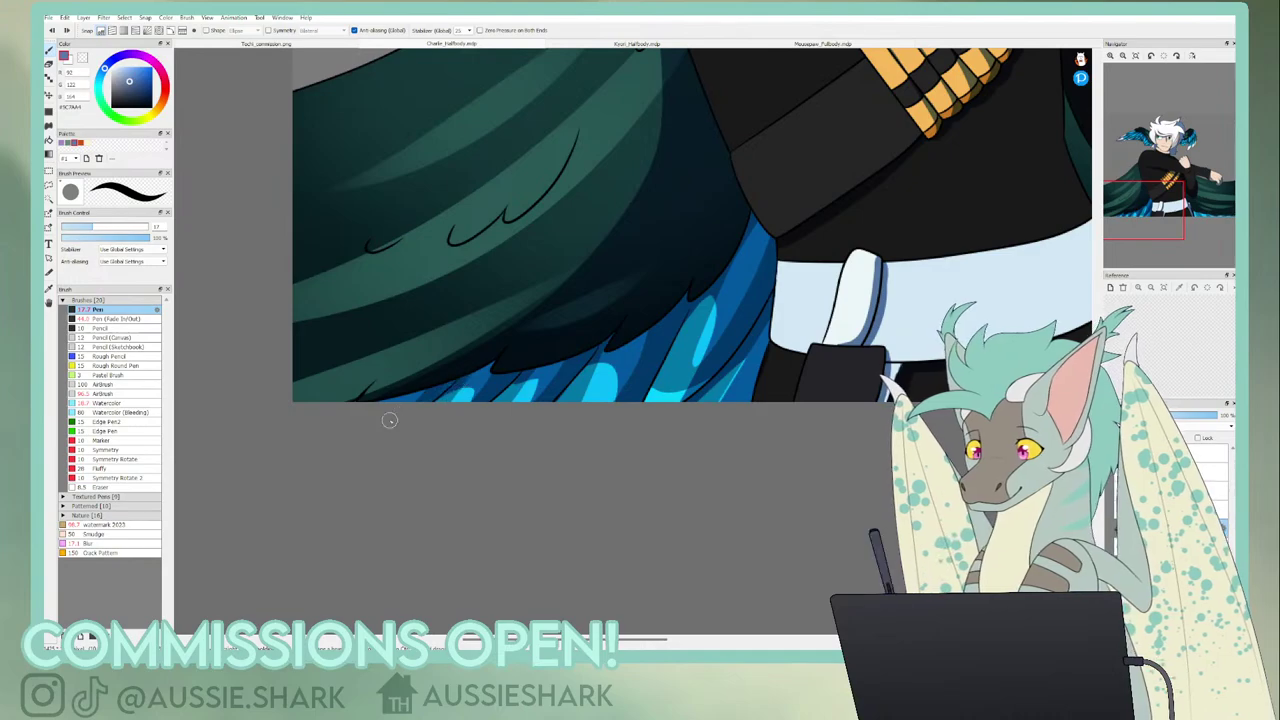
- Paint thin shadows beneath the small feather lines in the middle of the green wing, trimming them with the transparent colour
left_click(1137, 203)
left_click_drag(1137, 203, 1120, 190)
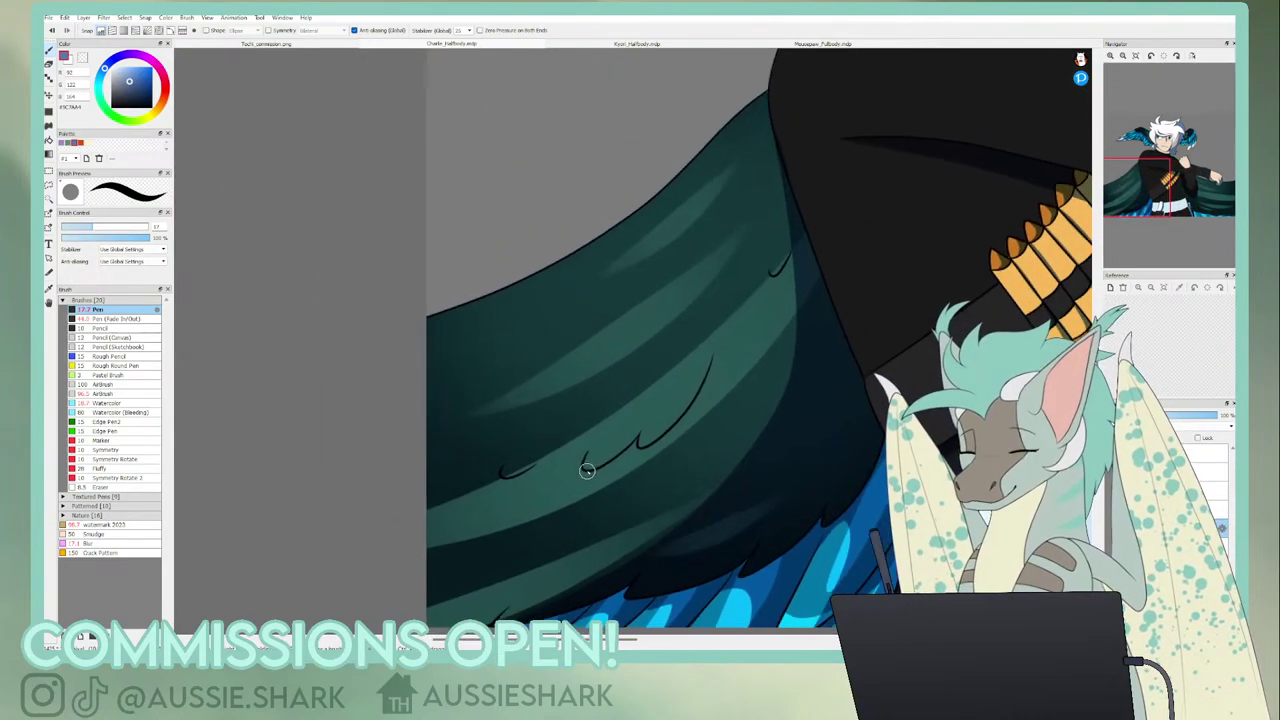
left_click_drag(583, 470, 645, 436)
key("c")
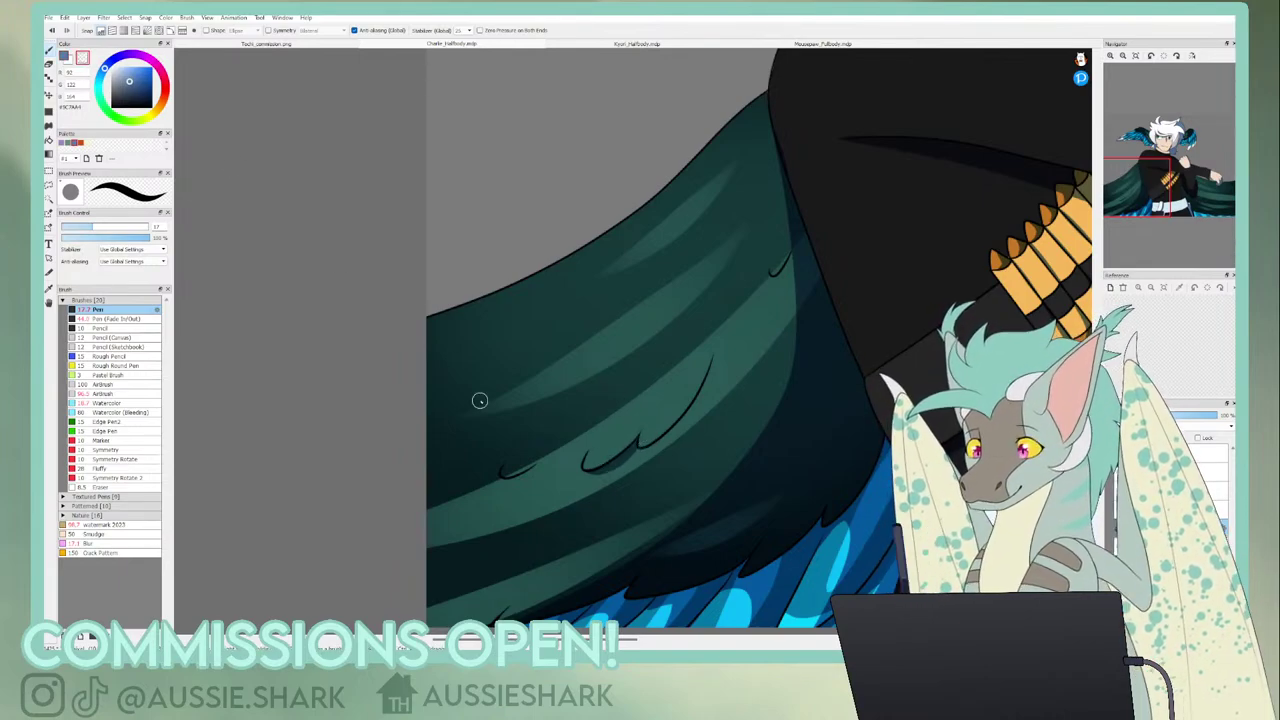
key("c")
left_click_drag(645, 452, 717, 352)
key("c")
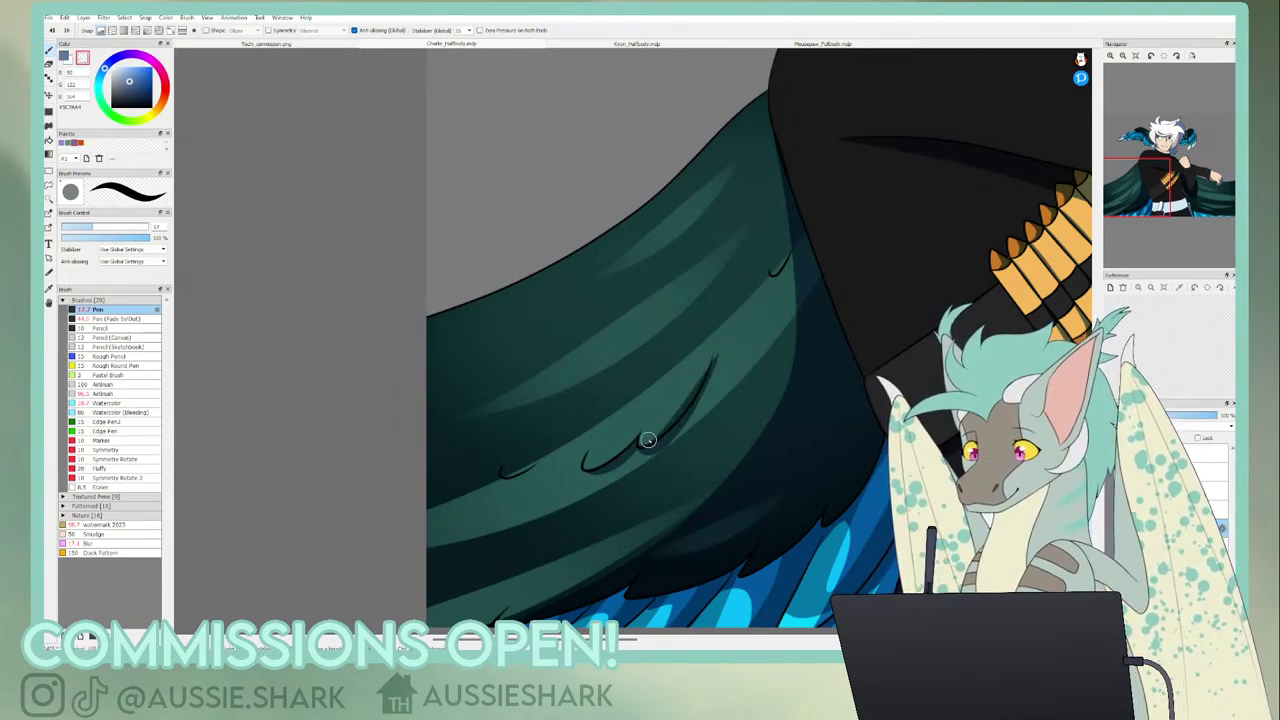
mouse_move(668, 425)
left_mouse_down()
mouse_move(711, 343)
mouse_move(702, 402)
left_mouse_up()
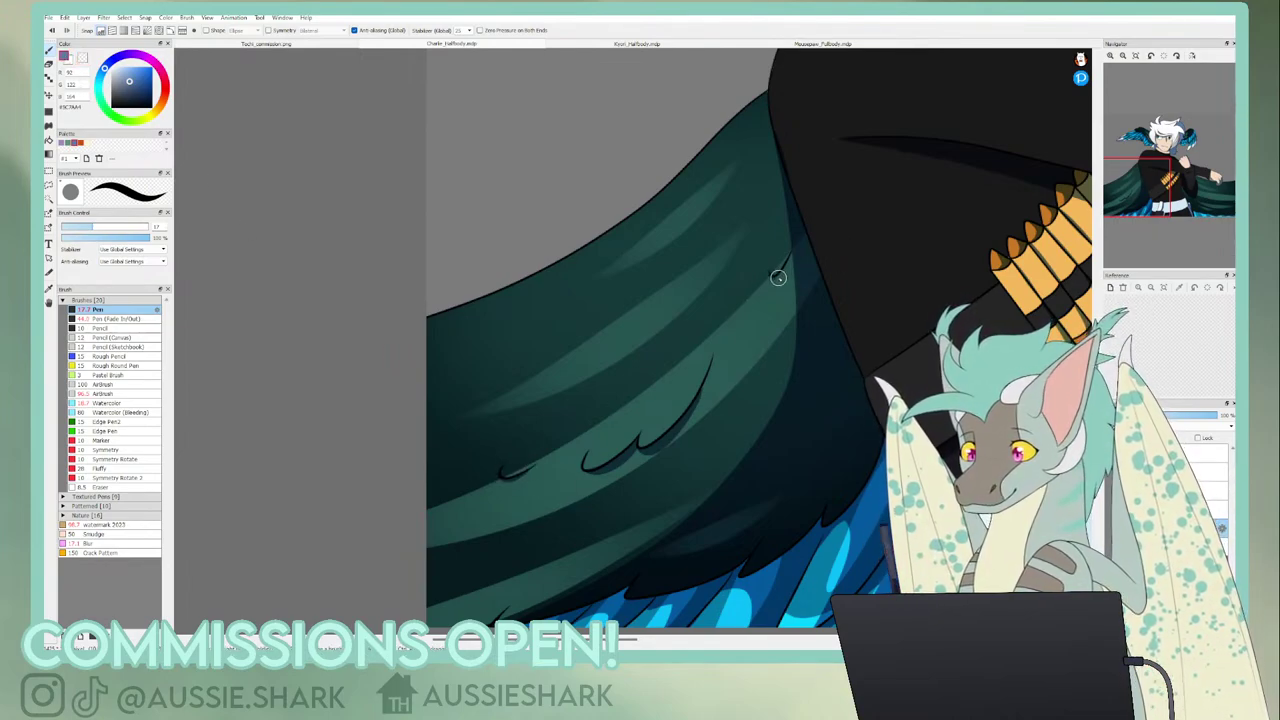
- Paint a curved shadow edge across the green wing below the outstretched arm and bucket-fill the wing beneath it with the shadow colour
left_click(1136, 56)
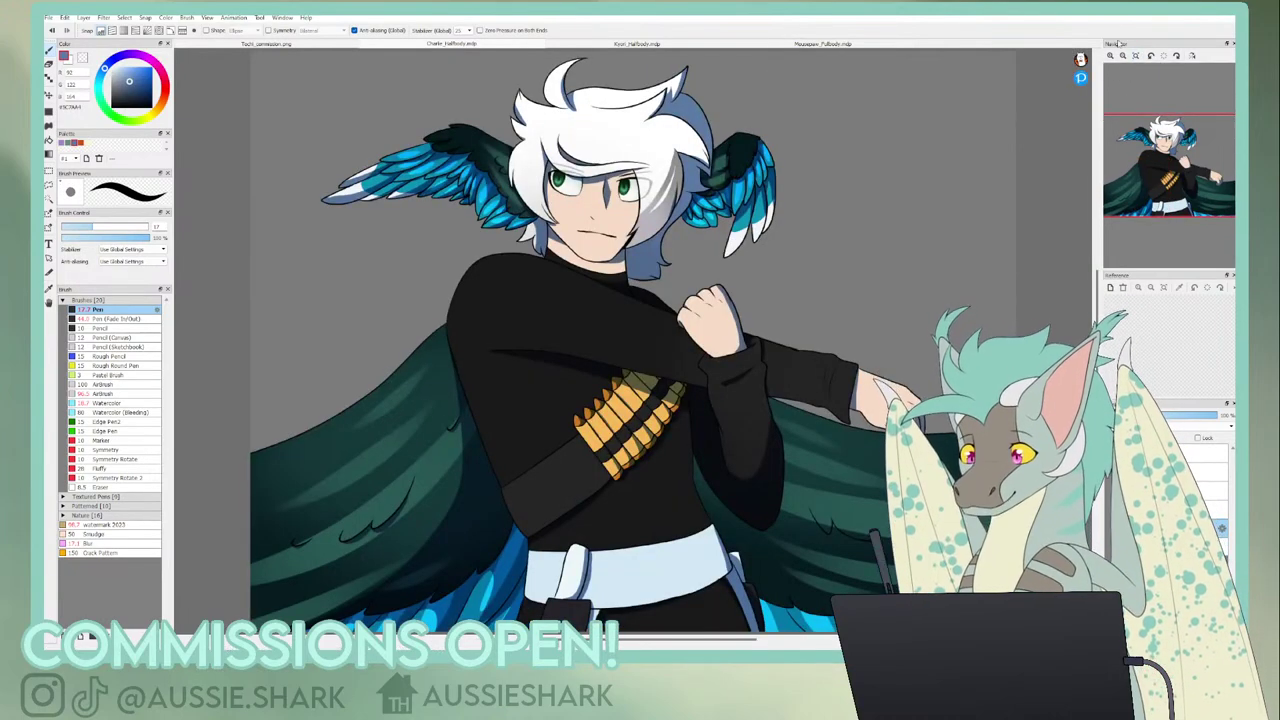
left_click(1110, 56)
left_click(1110, 56)
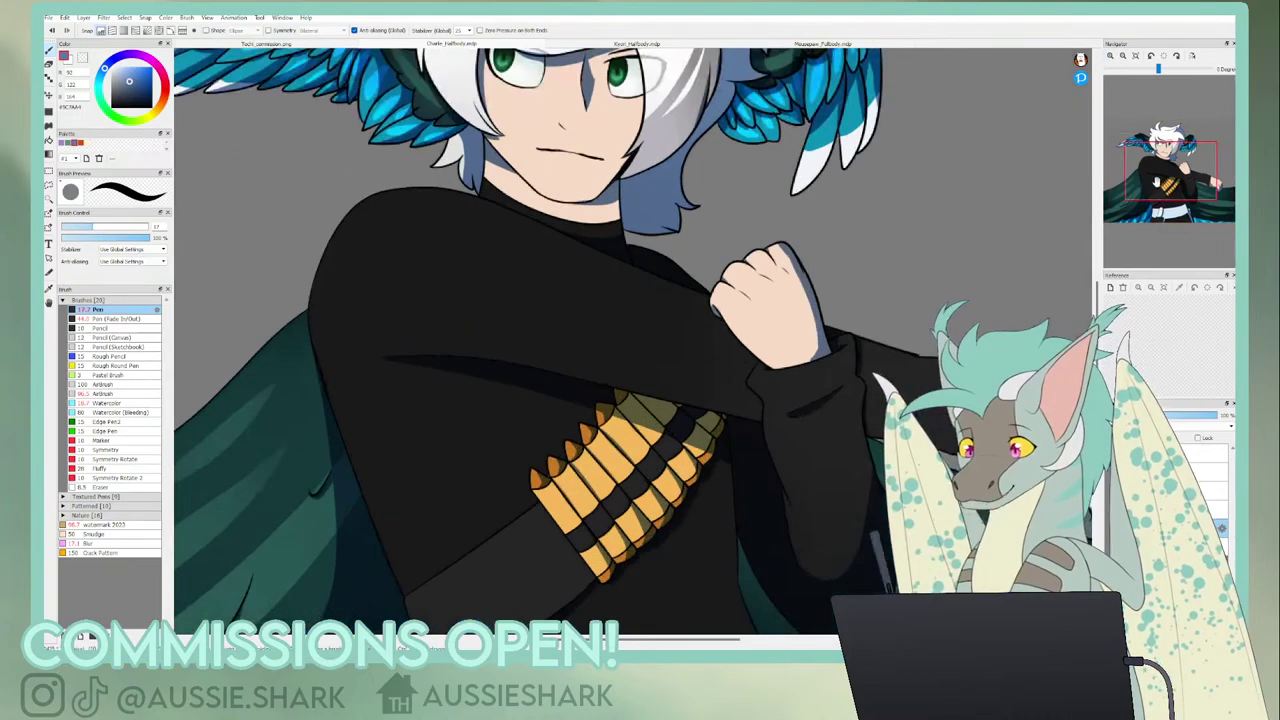
left_click(1130, 175)
left_click(82, 58)
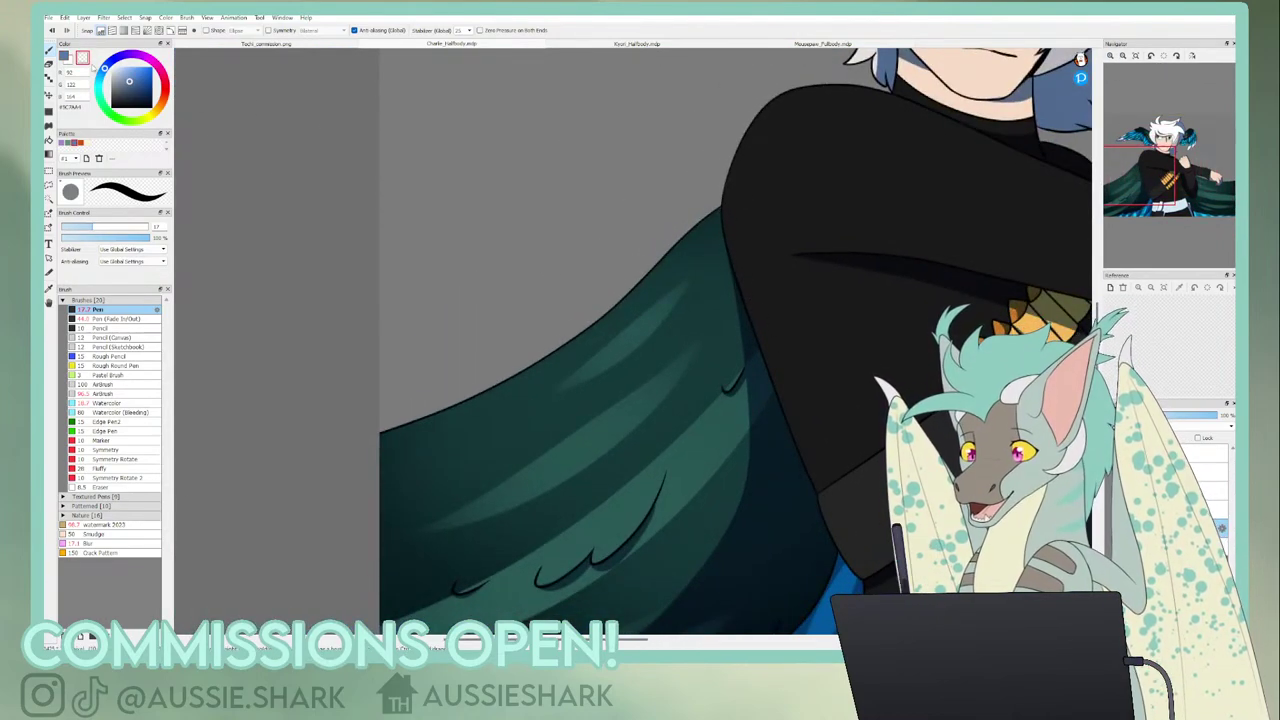
left_click(65, 58)
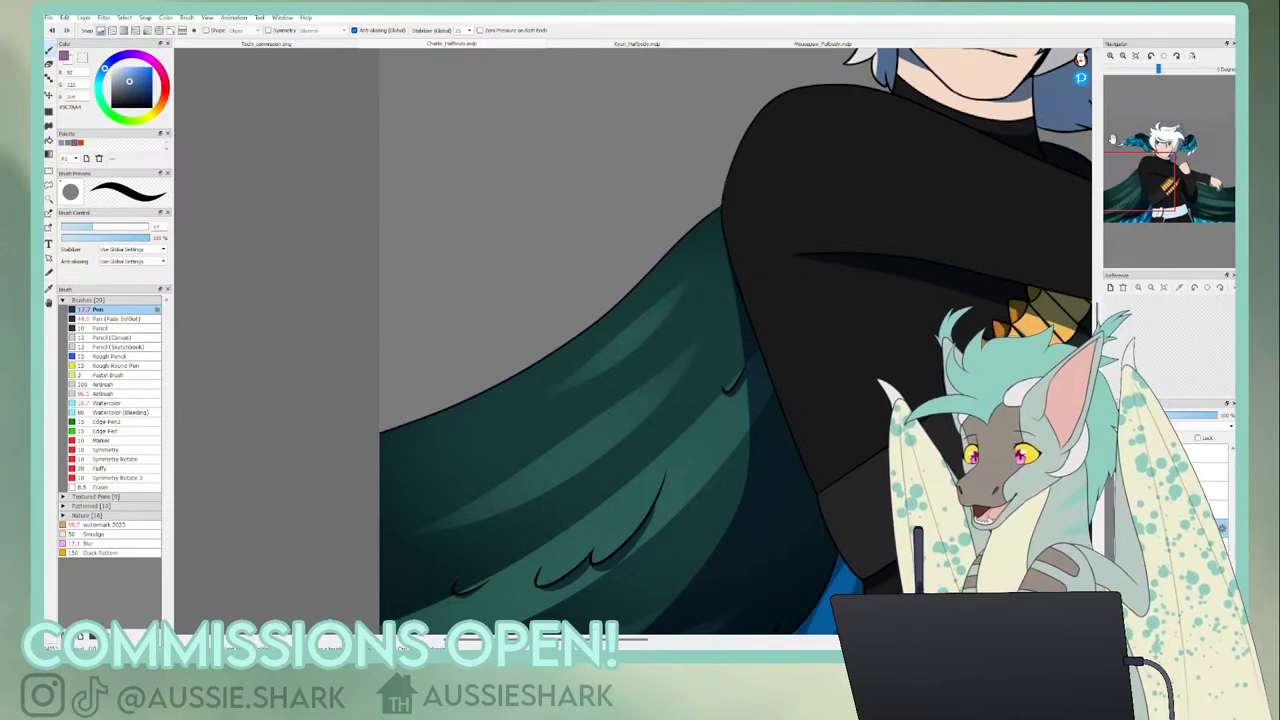
left_click_drag(1154, 177, 1209, 199)
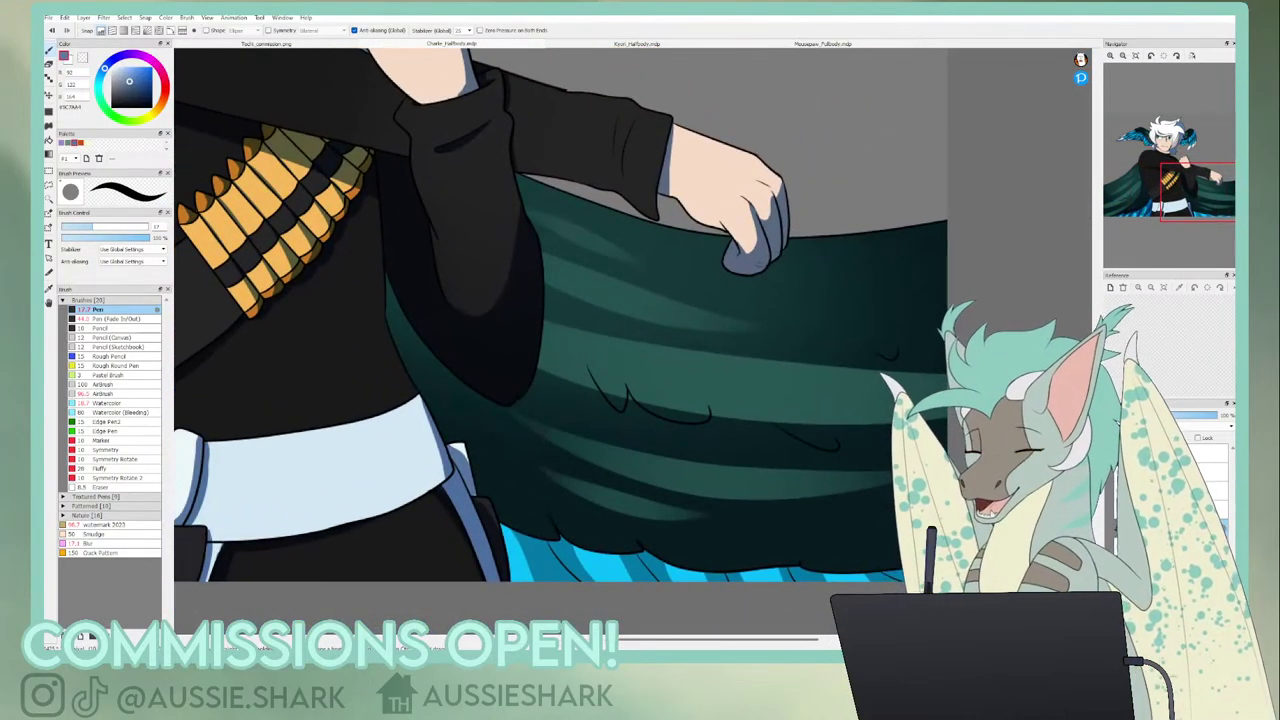
left_click(1116, 528)
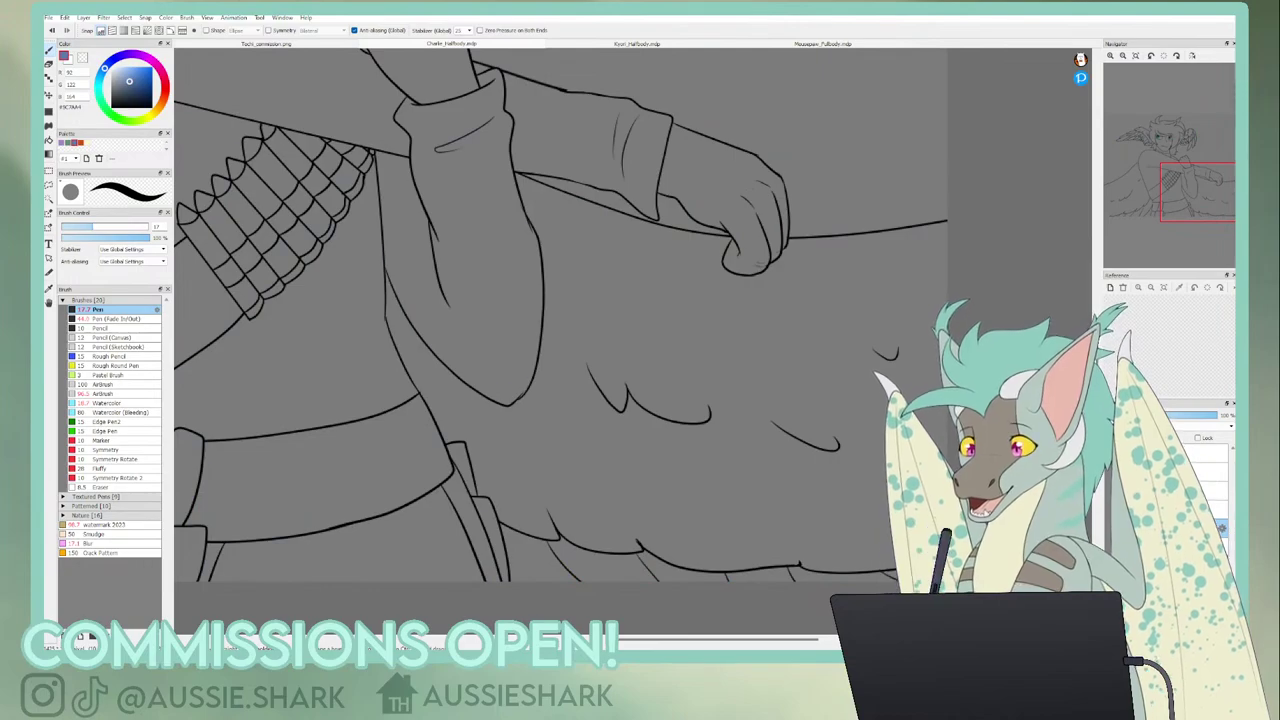
left_click_drag(540, 275, 718, 335)
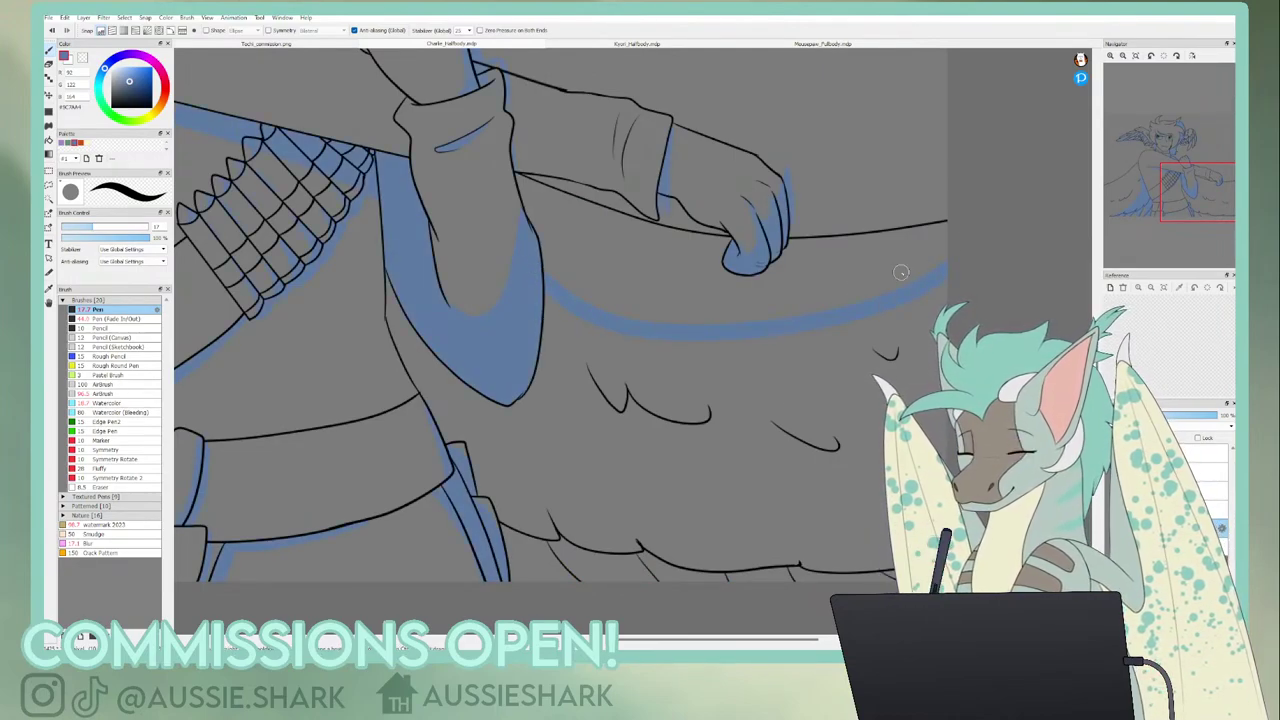
key("g")
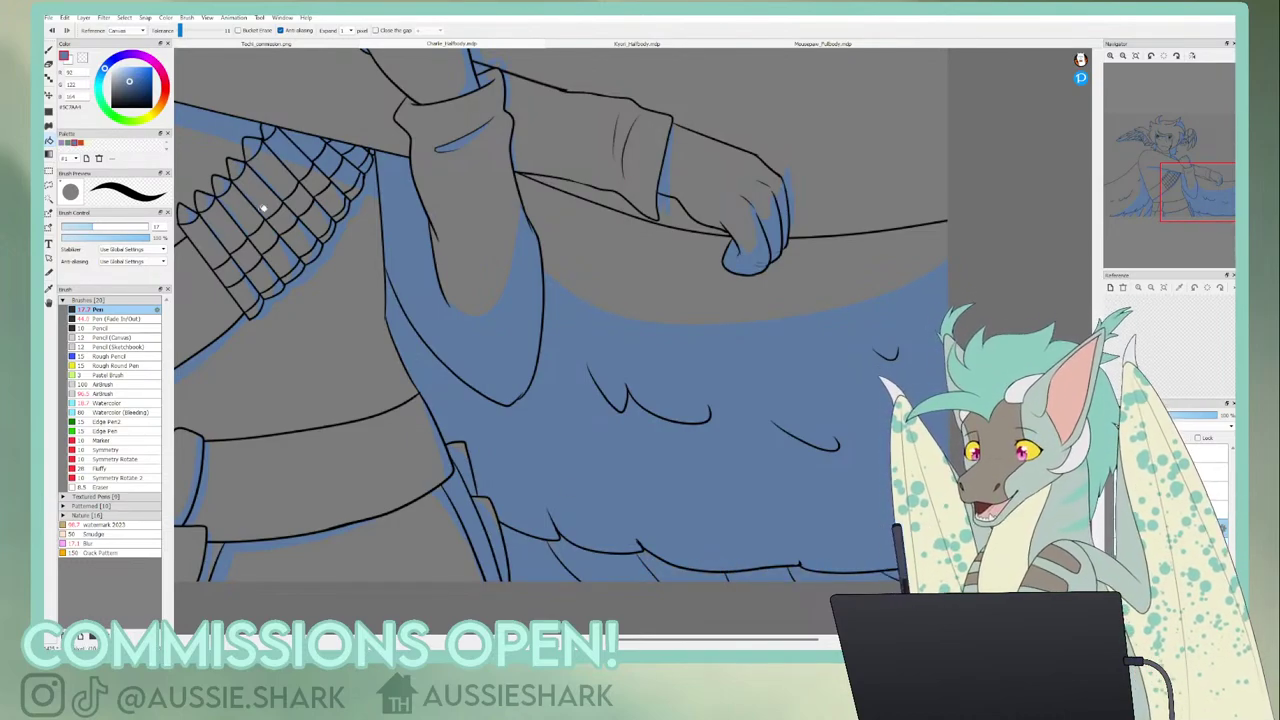
key("b")
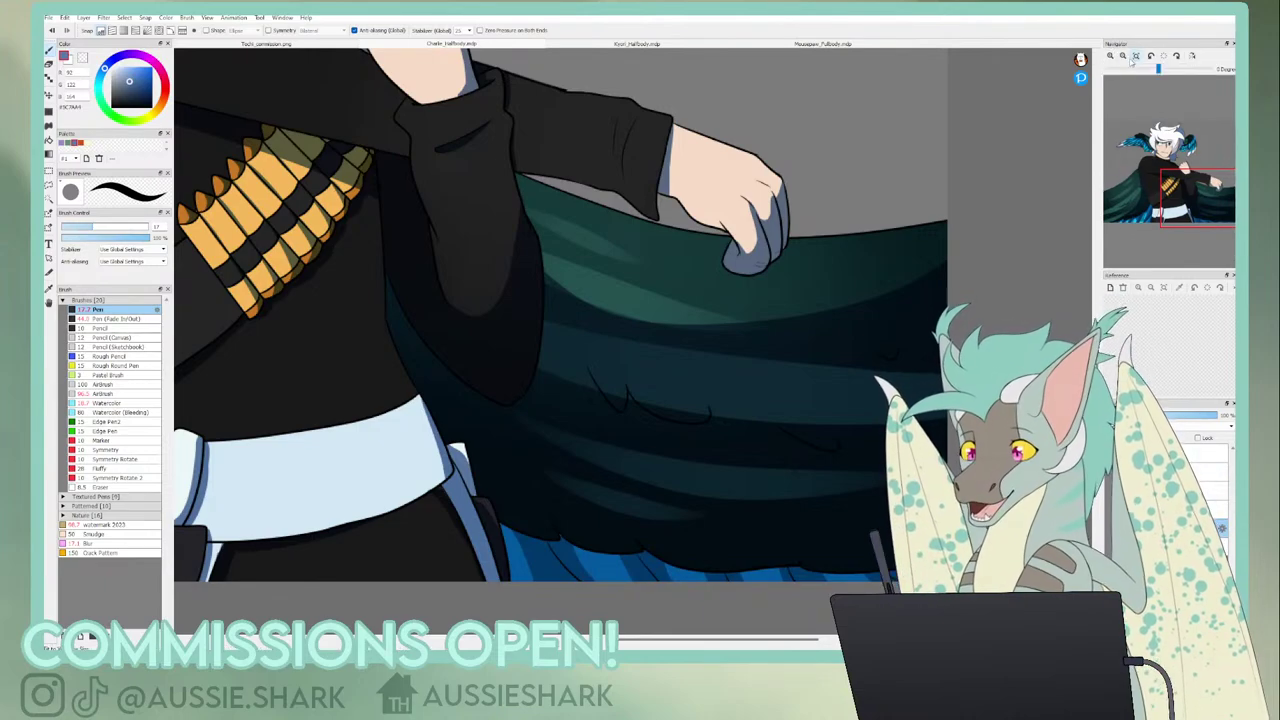
key("ctrl+0")
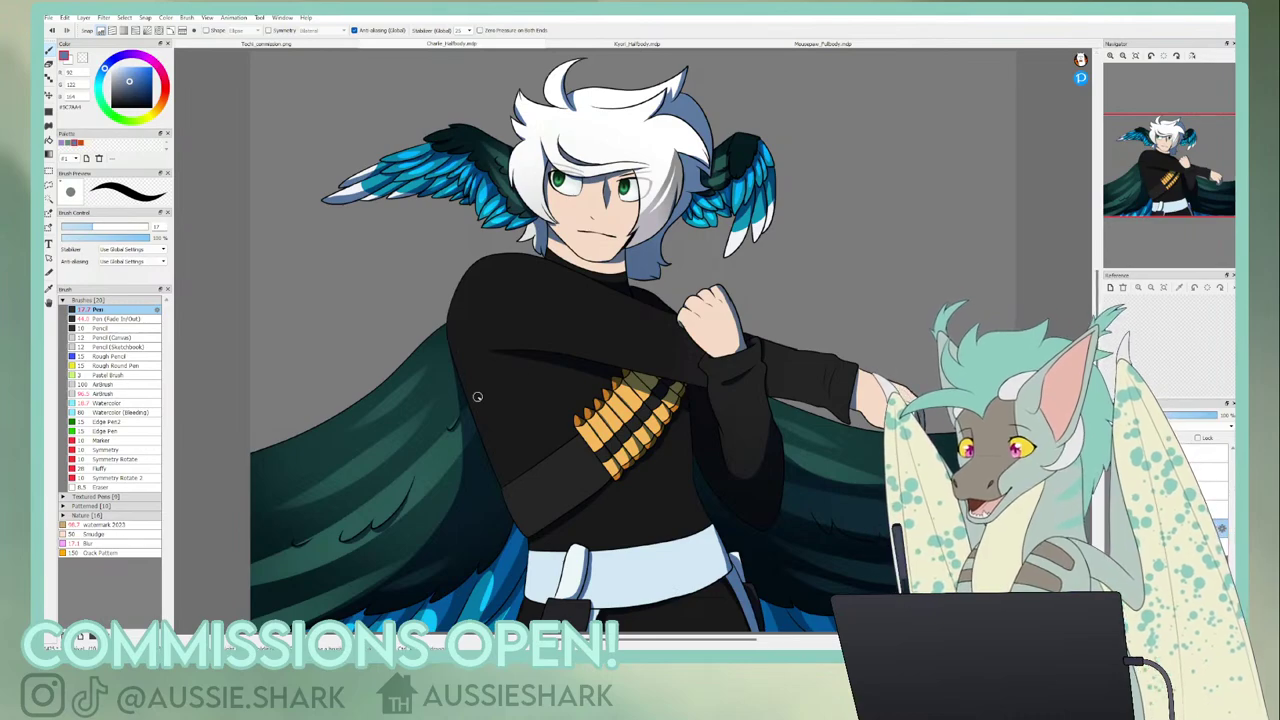
- Cover the whole canvas with a filled rectangle in the muted blue shadow colour
mouse_move(1133, 100)
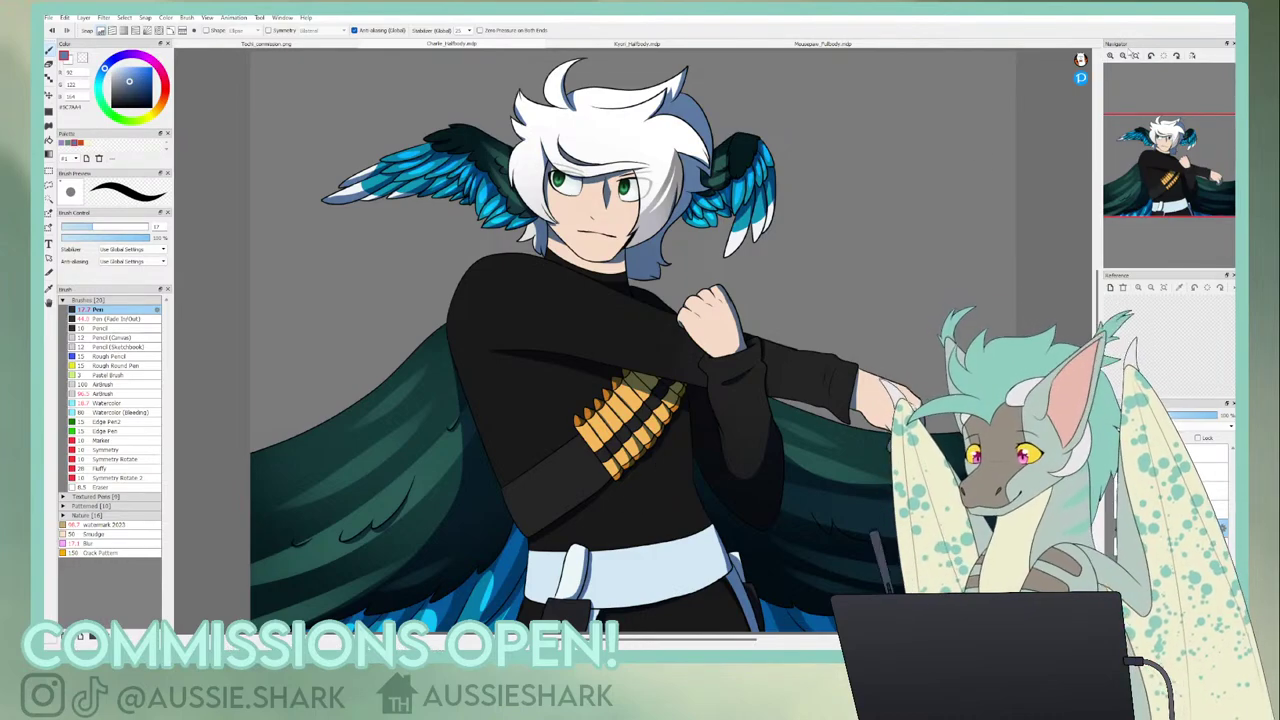
left_click(1110, 56)
left_click_drag(1141, 135, 1160, 157)
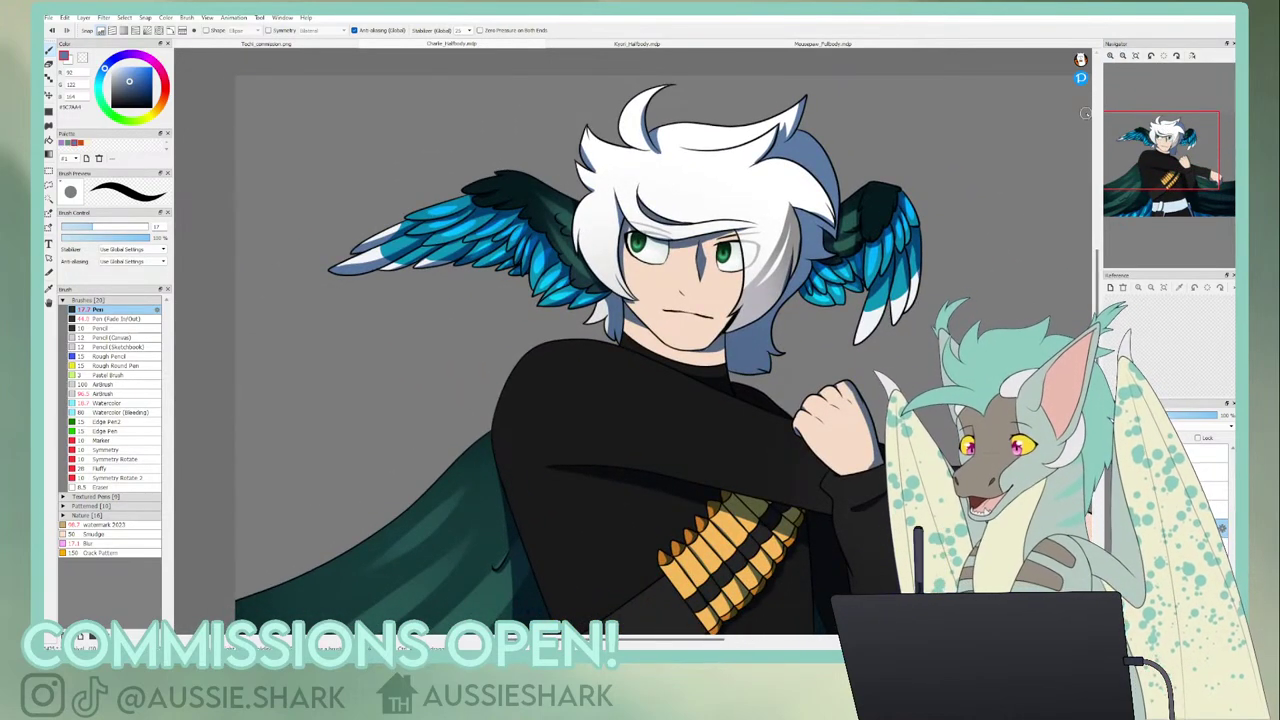
left_click(1111, 56)
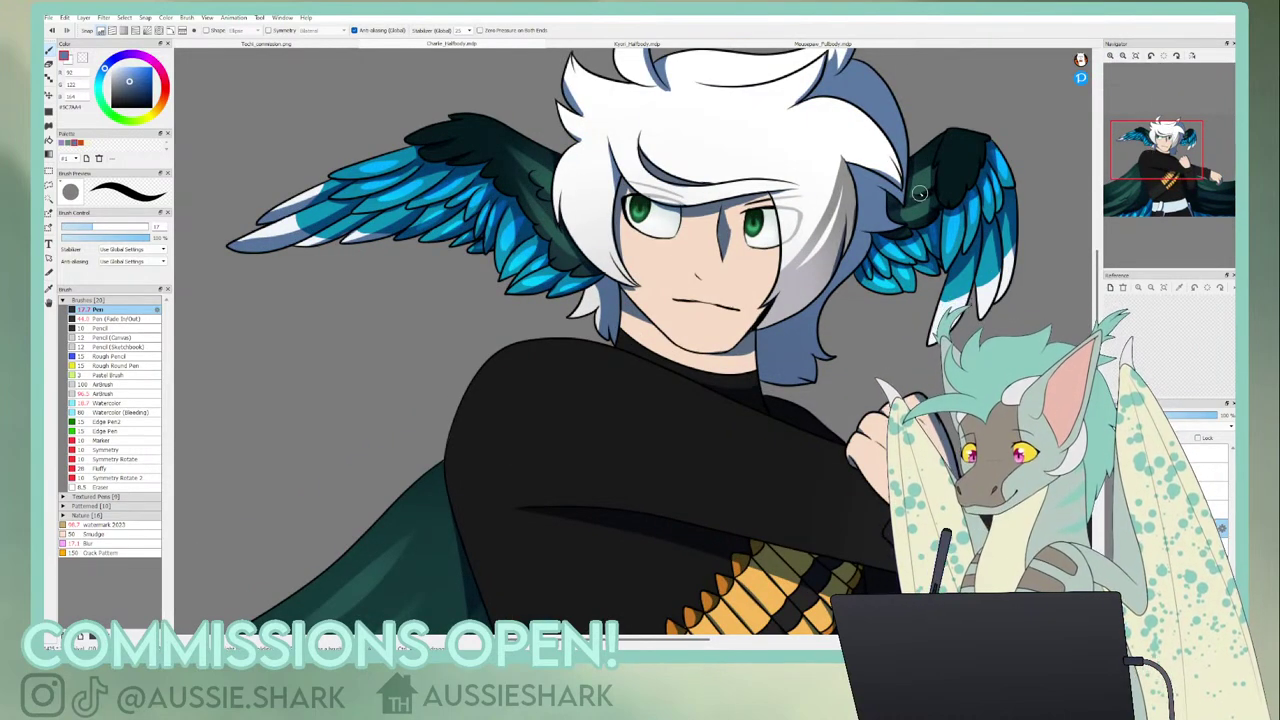
left_click(1124, 56)
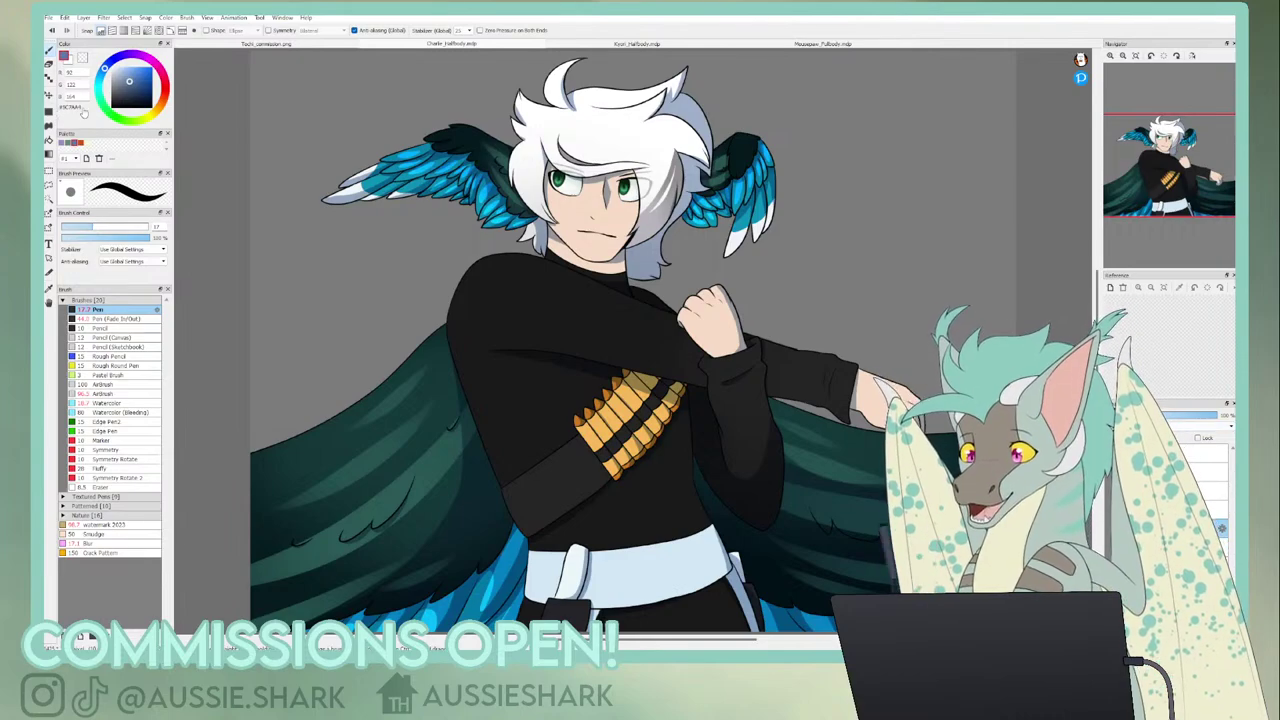
left_click(49, 113)
left_click(1123, 56)
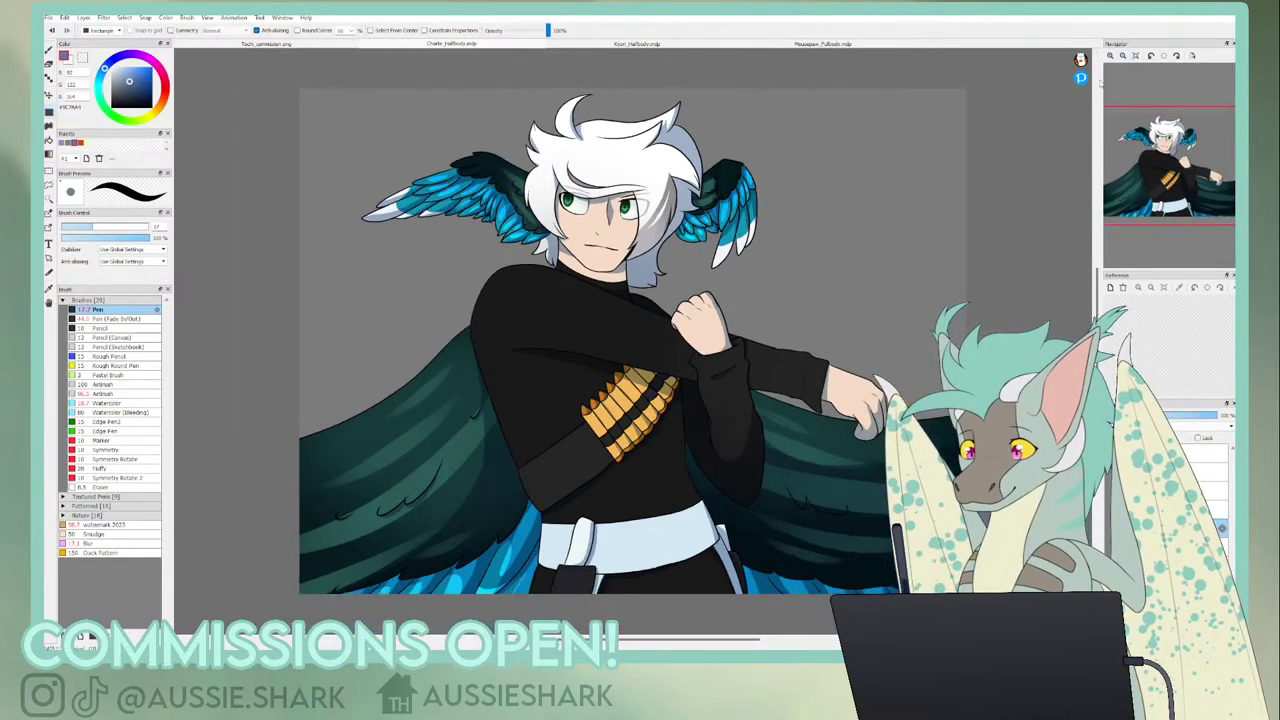
left_click_drag(272, 66, 962, 604)
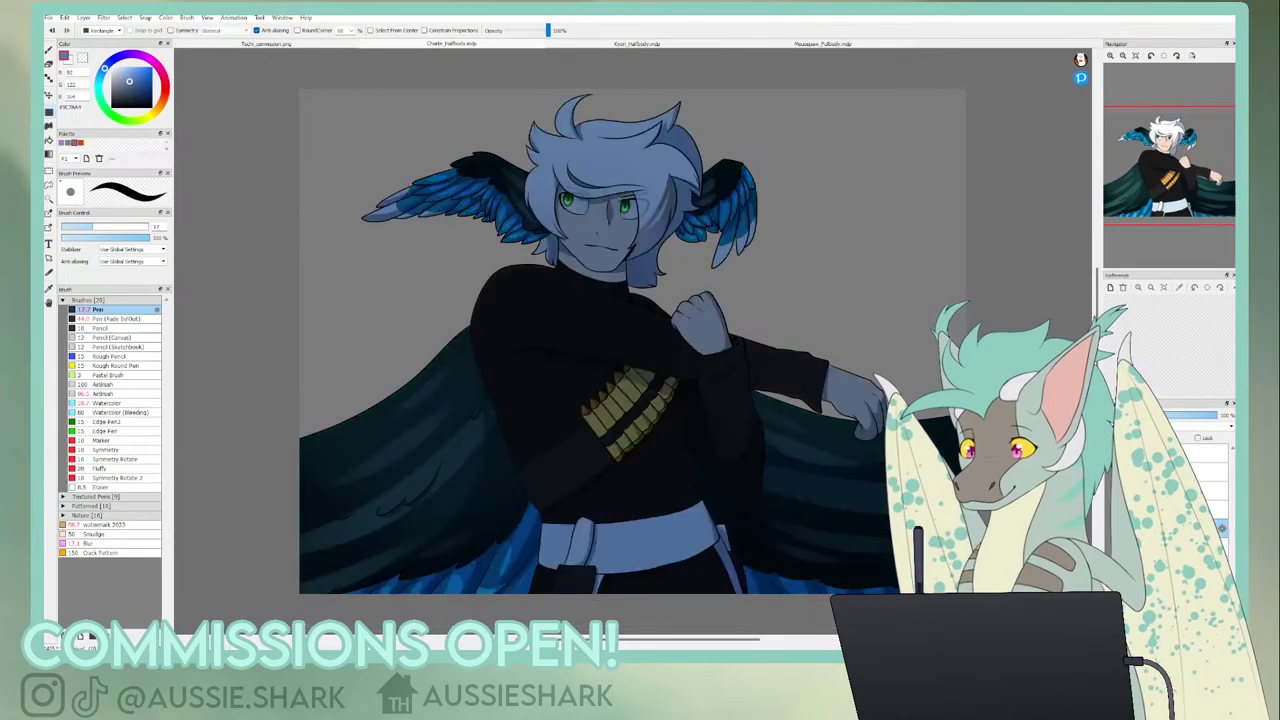
- Carve feather-shaped light spots out of the shadow on both head wings using the Pen (Fade In/Out) in the transparent colour
left_click(49, 65)
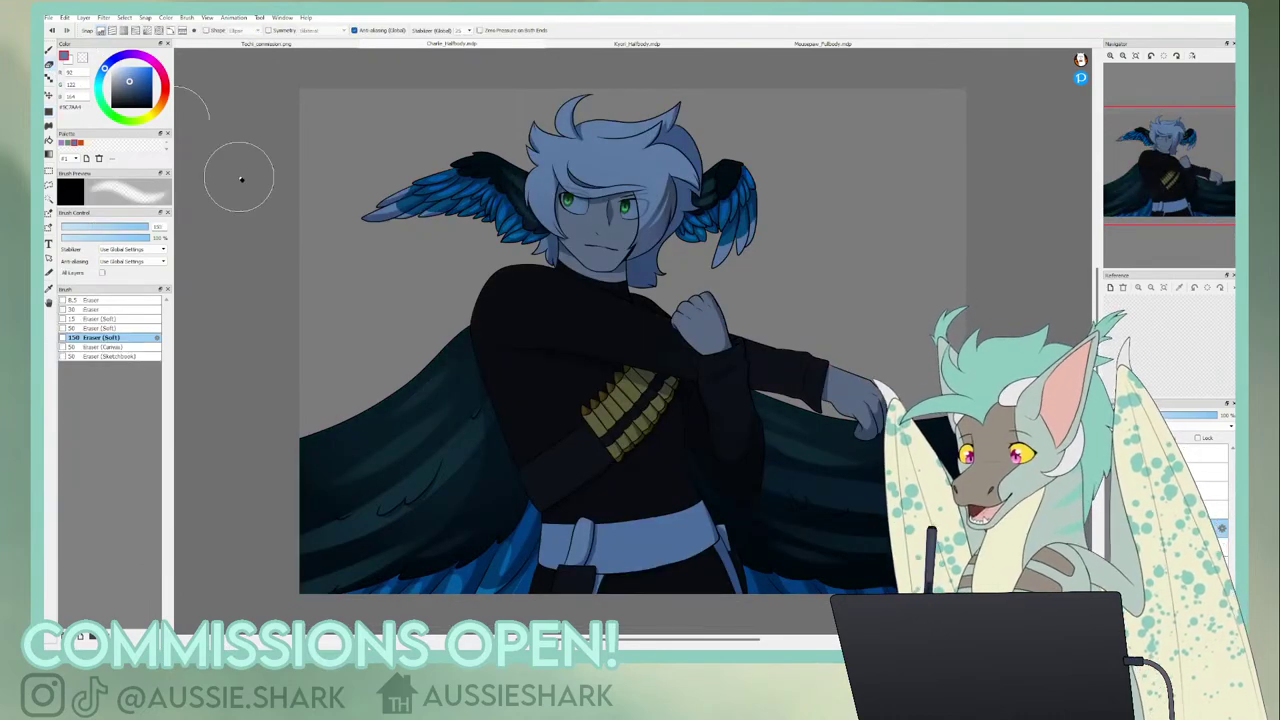
left_click(1110, 56)
left_click(1110, 56)
left_click_drag(1169, 146, 1166, 142)
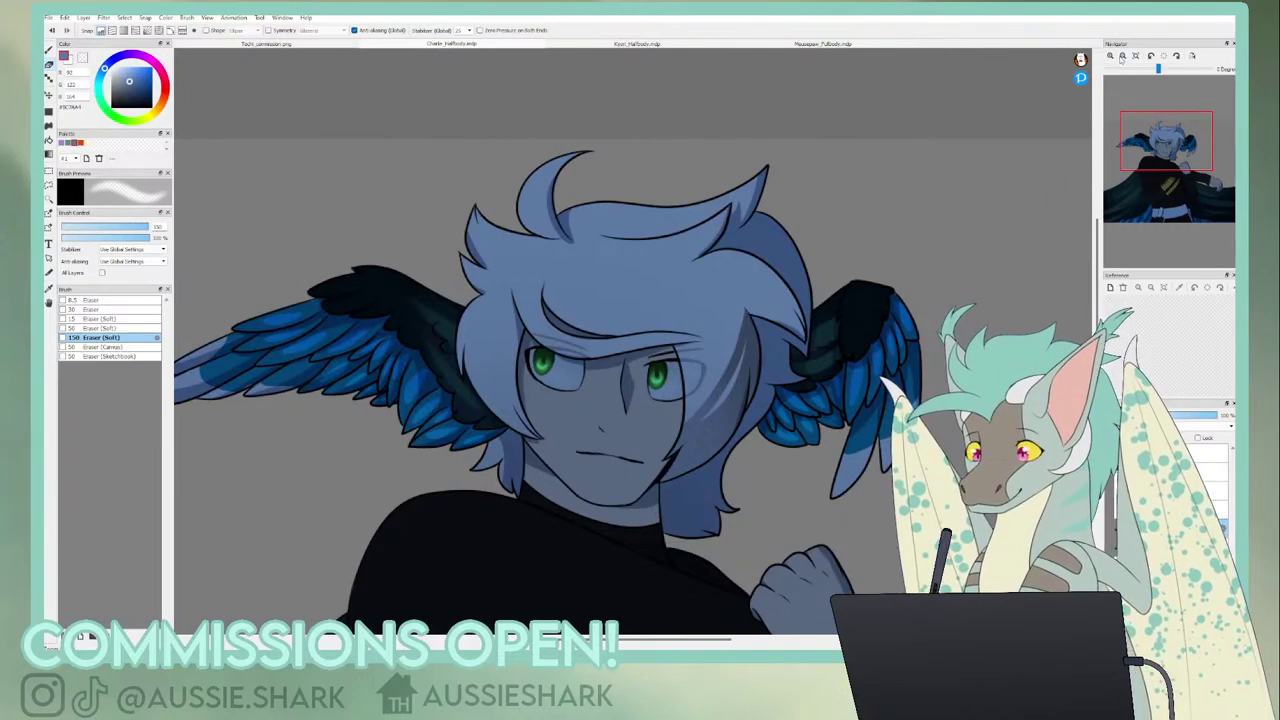
scroll(662, 196, "down", 2)
key("p")
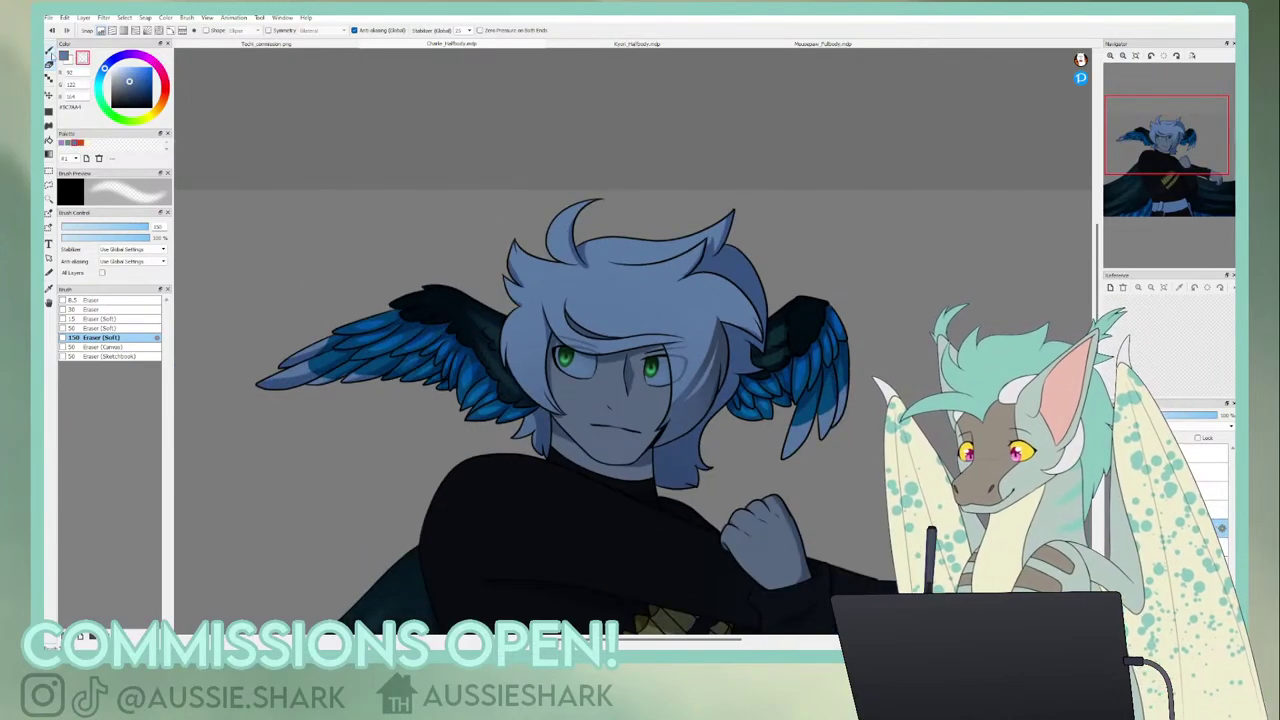
left_click(115, 318)
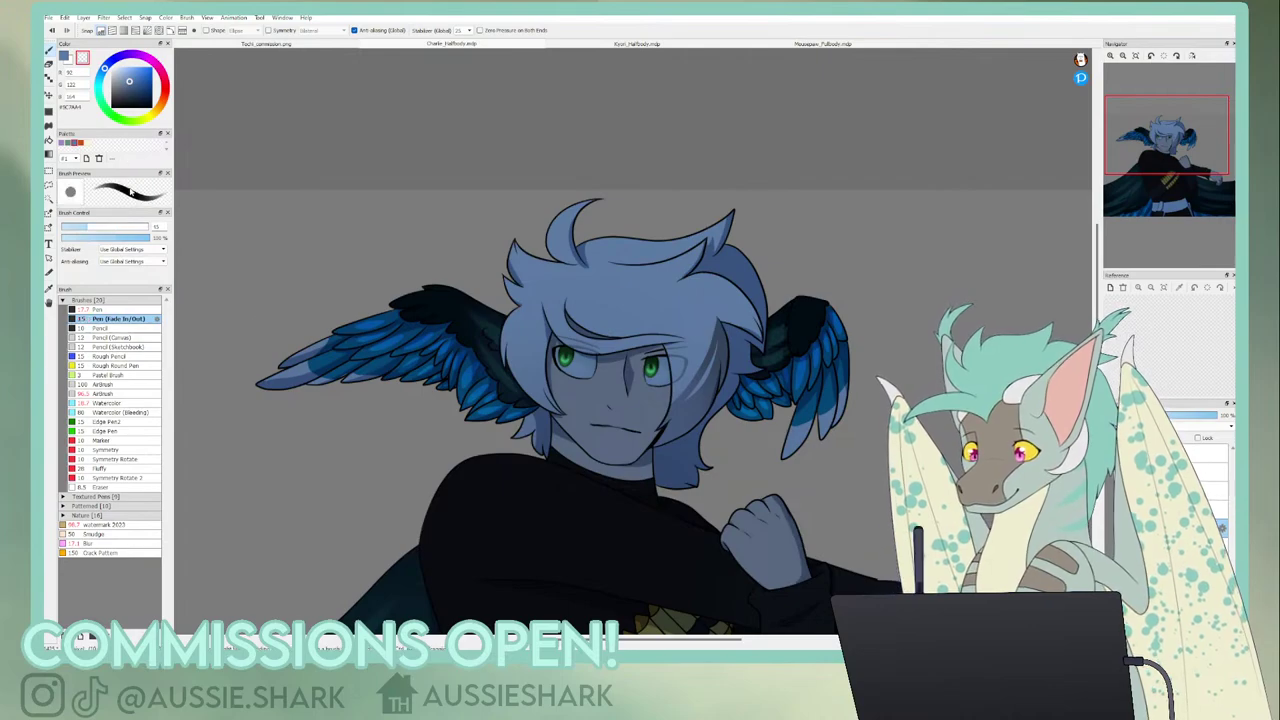
left_click_drag(93, 230, 105, 228)
left_click_drag(325, 361, 289, 382)
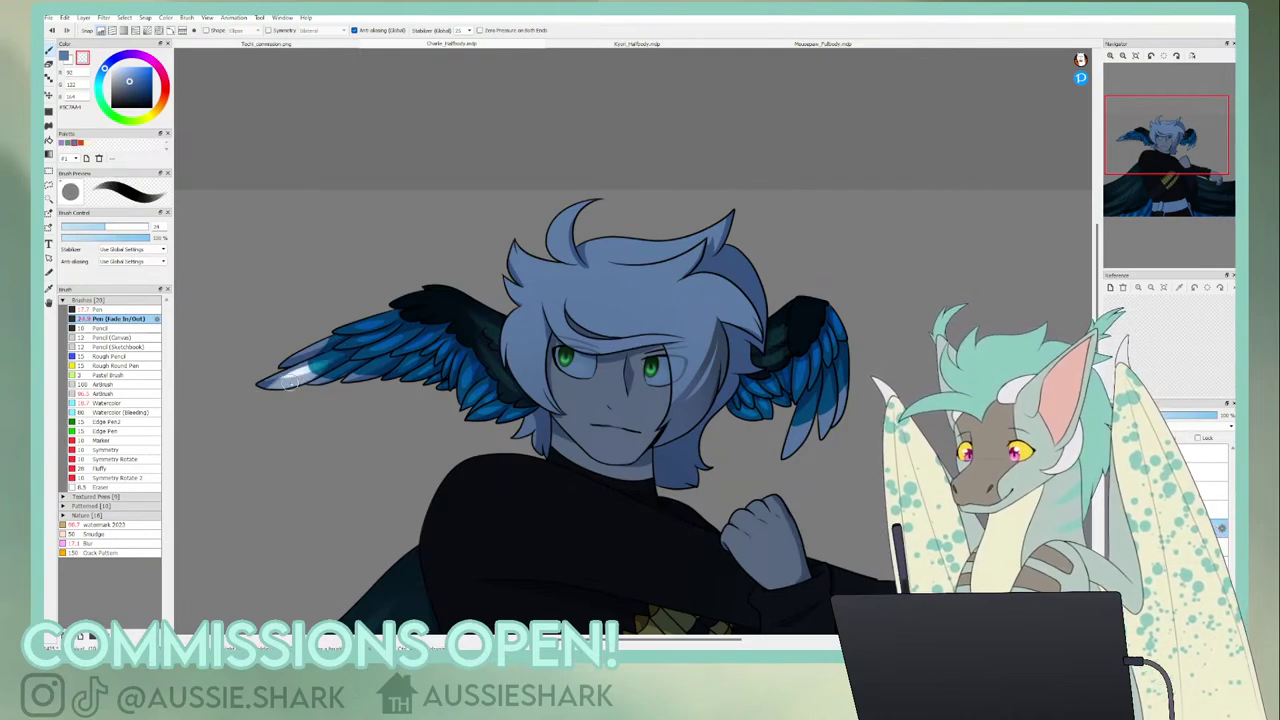
left_click_drag(99, 228, 95, 228)
key("ctrl+z")
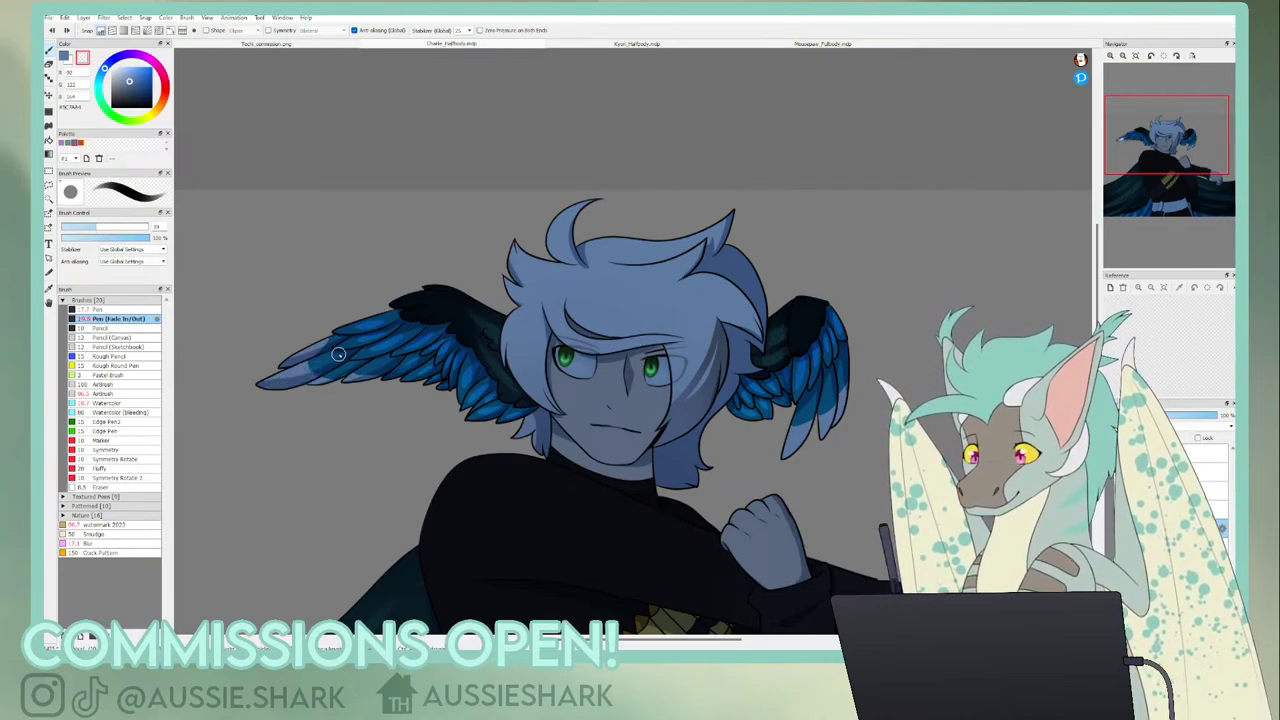
mouse_move(341, 351)
left_mouse_down()
mouse_move(263, 384)
mouse_move(281, 362)
left_mouse_up()
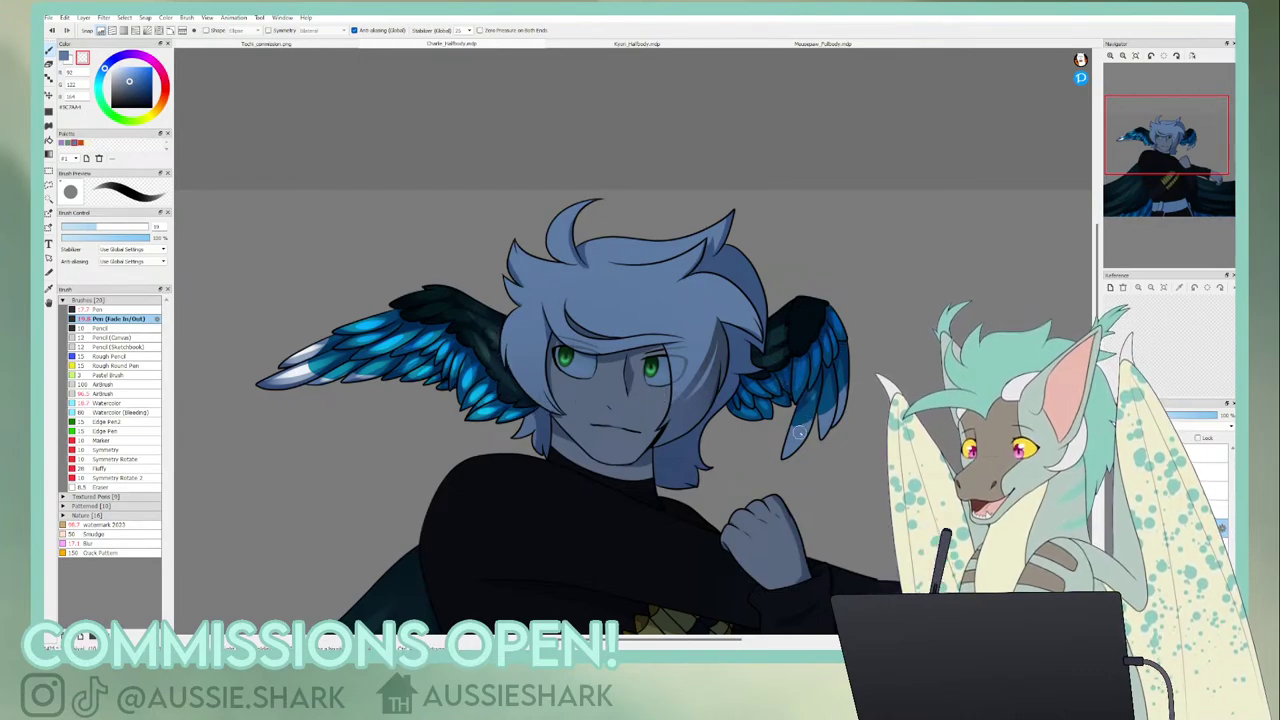
mouse_move(808, 398)
left_mouse_down()
mouse_move(831, 378)
mouse_move(822, 428)
left_mouse_up()
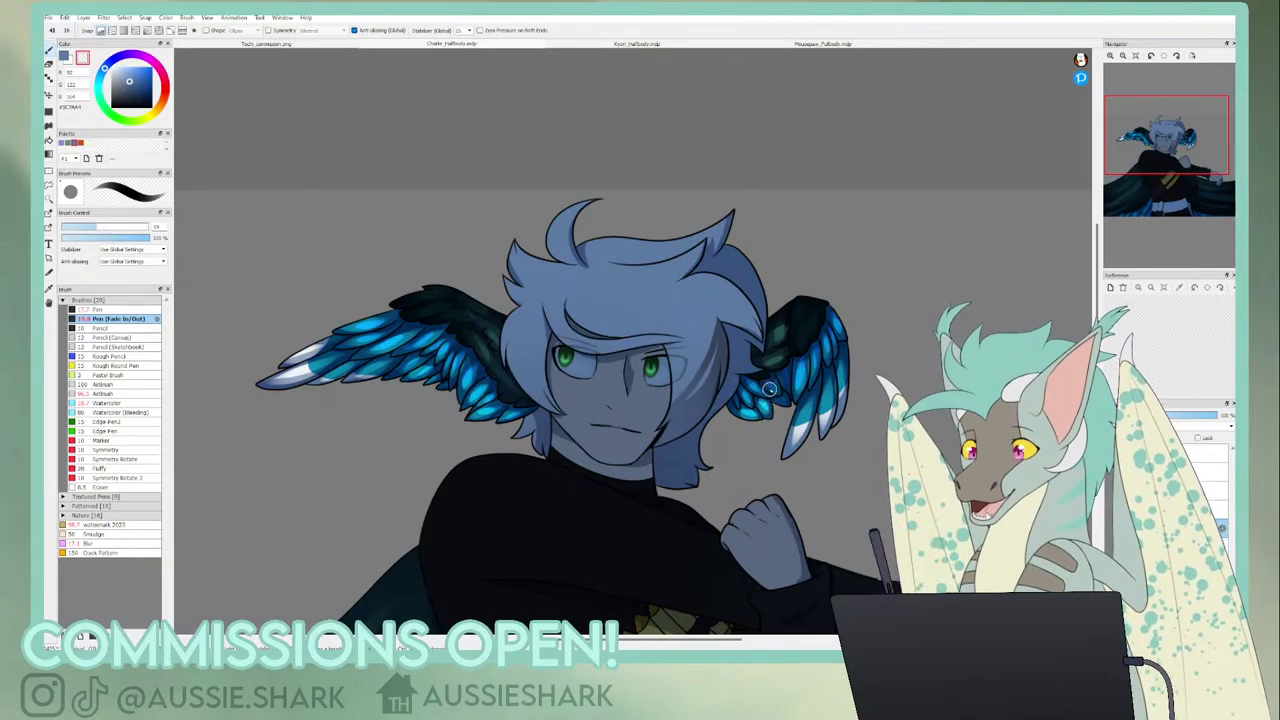
- Enlarge the brush and carve feather-shaped highlights into the lower part of the left green wing and the blue feathers beneath it
left_click_drag(1158, 168, 1122, 199)
left_click_drag(79, 234, 119, 222)
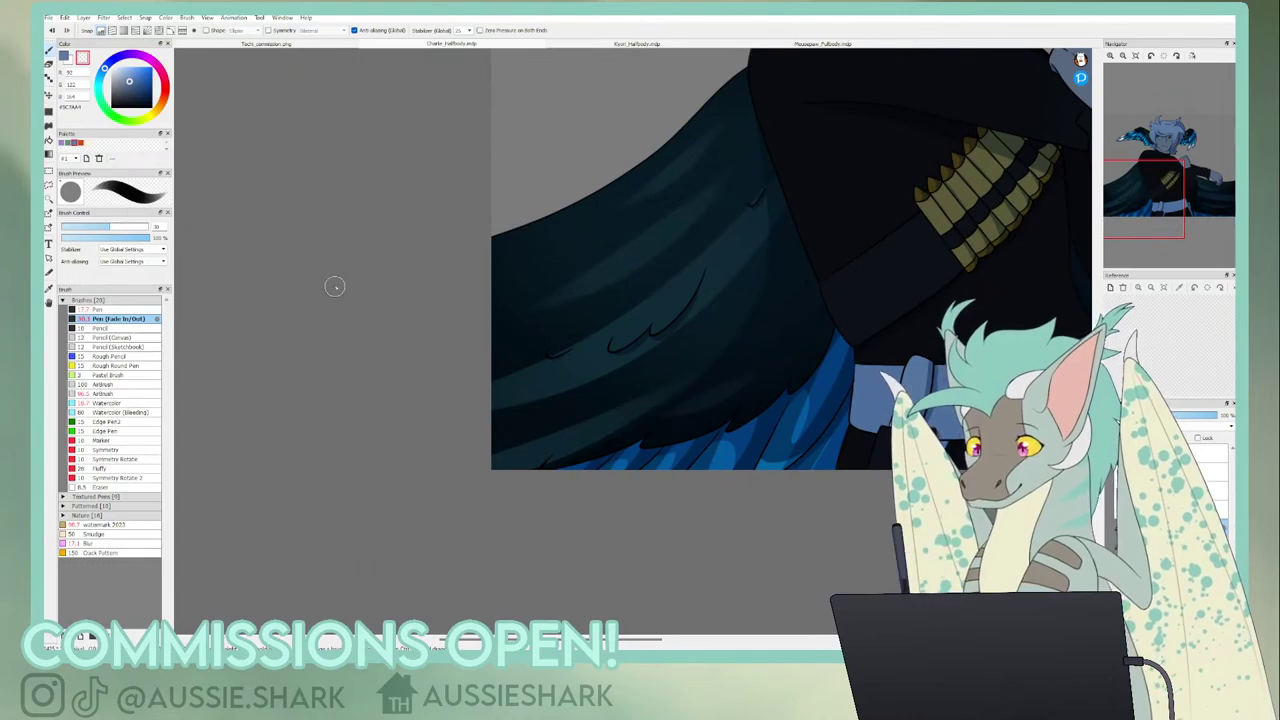
mouse_move(692, 221)
left_mouse_down()
mouse_move(687, 280)
mouse_move(670, 306)
mouse_move(643, 288)
mouse_move(624, 339)
left_mouse_up()
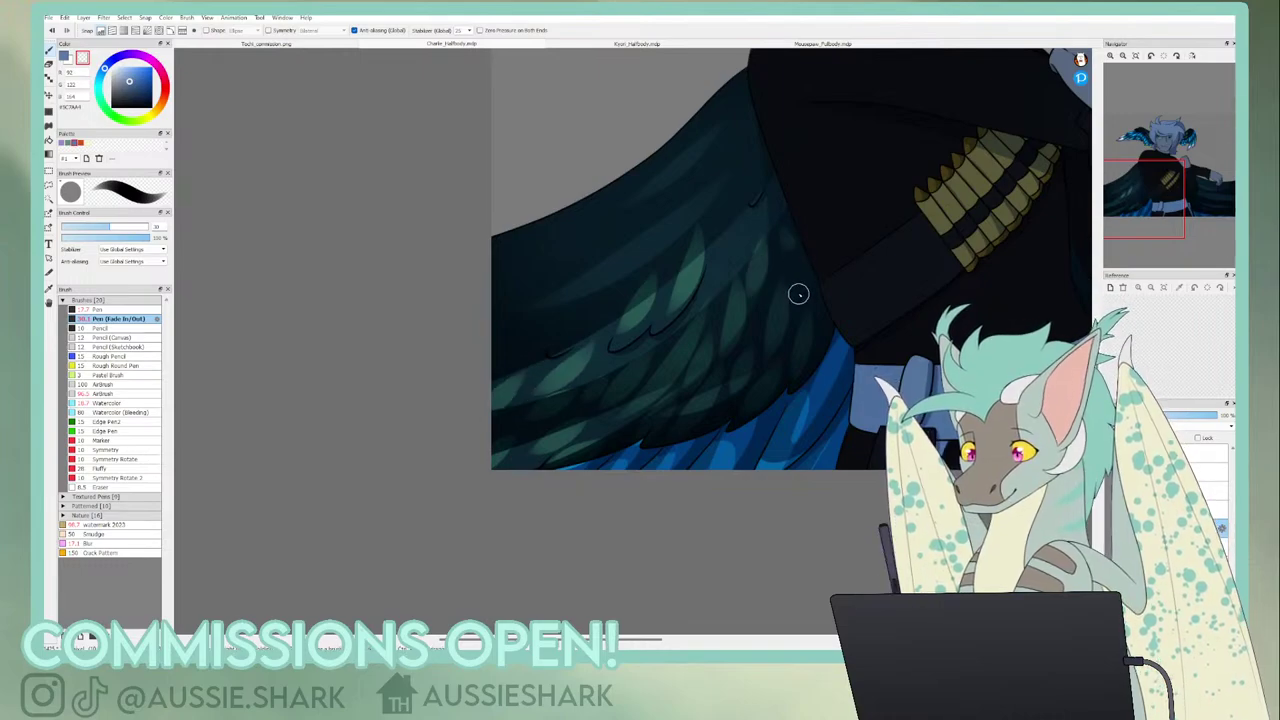
mouse_move(826, 371)
left_mouse_down()
mouse_move(757, 475)
mouse_move(811, 419)
mouse_move(816, 447)
mouse_move(840, 426)
mouse_move(795, 499)
left_mouse_up()
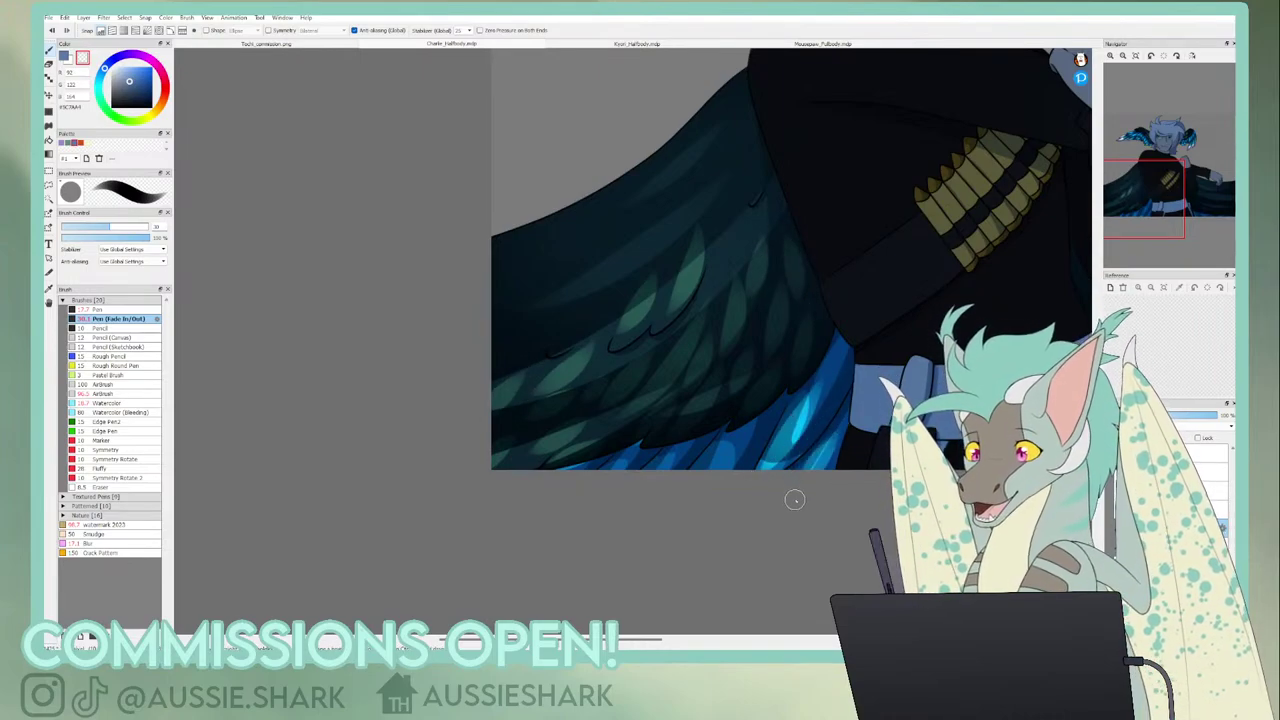
mouse_move(755, 435)
left_mouse_down()
mouse_move(705, 486)
mouse_move(633, 489)
left_mouse_up()
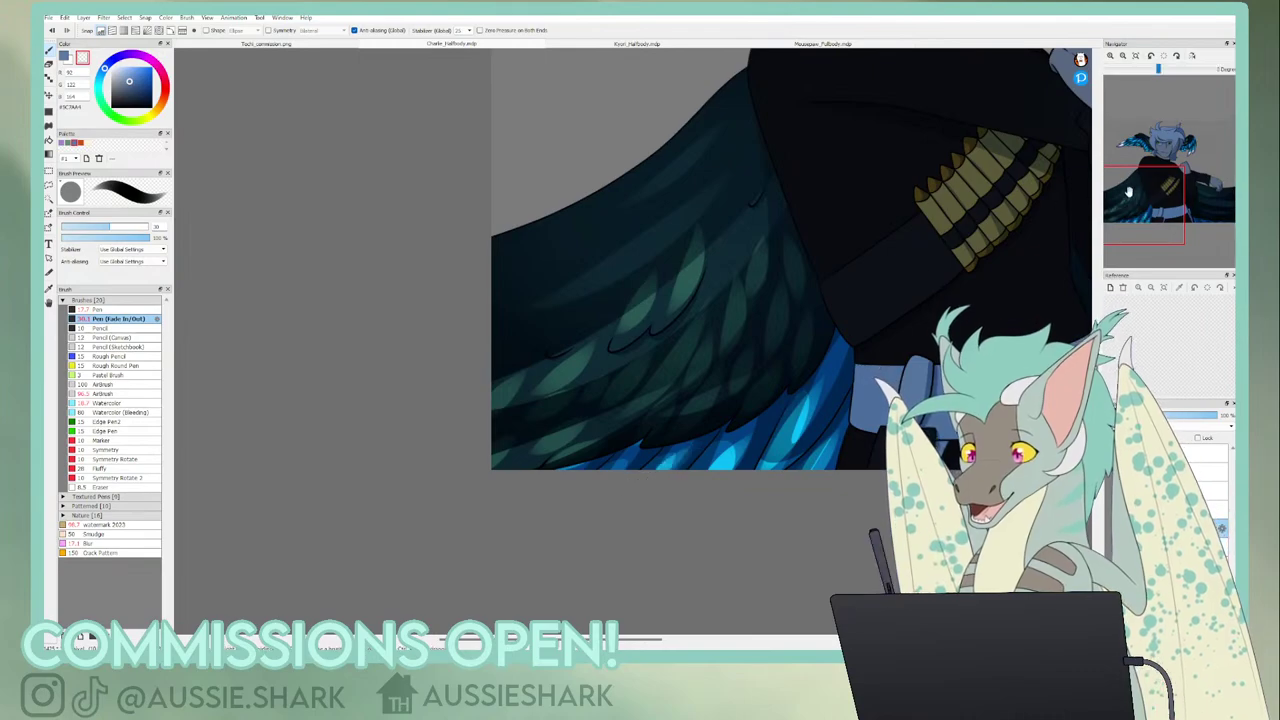
- Extend the feather-shaped highlights over the upper part of the left green wing, up to its top edge and the shoulder
mouse_move(658, 128)
left_mouse_down()
mouse_move(613, 247)
mouse_move(627, 280)
left_mouse_up()
mouse_move(691, 248)
left_mouse_down()
mouse_move(630, 325)
mouse_move(708, 290)
mouse_move(627, 406)
mouse_move(642, 329)
mouse_move(562, 460)
left_mouse_up()
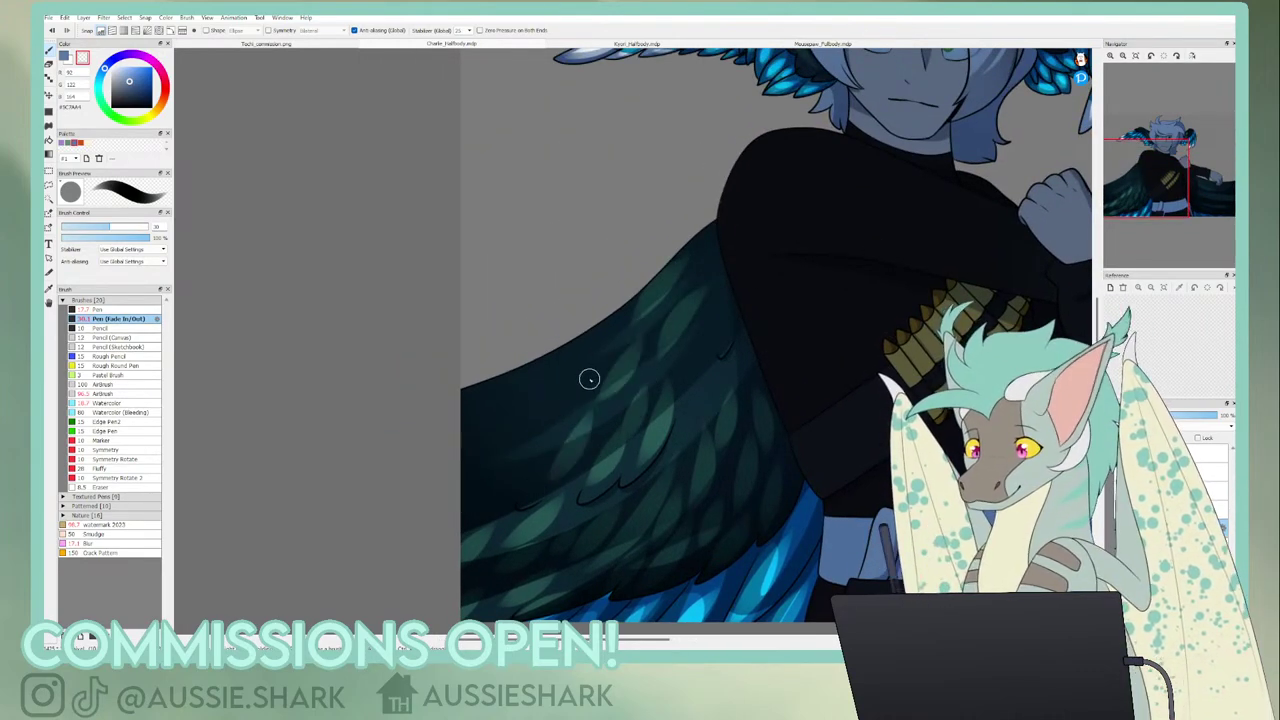
left_click_drag(590, 379, 548, 448)
left_click_drag(530, 458, 499, 526)
left_click_drag(512, 470, 466, 503)
mouse_move(606, 355)
left_mouse_down()
mouse_move(551, 380)
mouse_move(591, 343)
mouse_move(526, 371)
mouse_move(539, 409)
mouse_move(677, 420)
mouse_move(720, 303)
mouse_move(746, 377)
mouse_move(713, 278)
left_mouse_up()
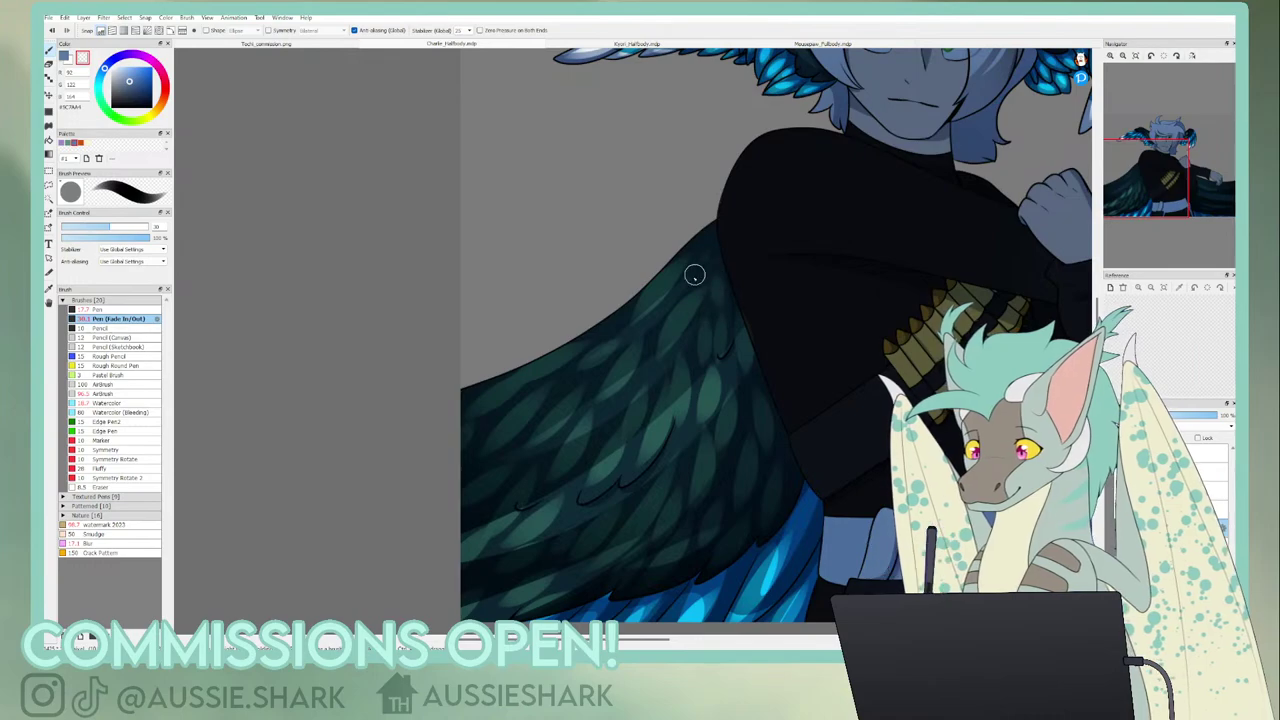
- Carve the first feather-shaped highlights into the inner part of the right green wing, beside and behind the bent sleeve
left_click(1177, 204)
left_click_drag(1176, 203, 1167, 188)
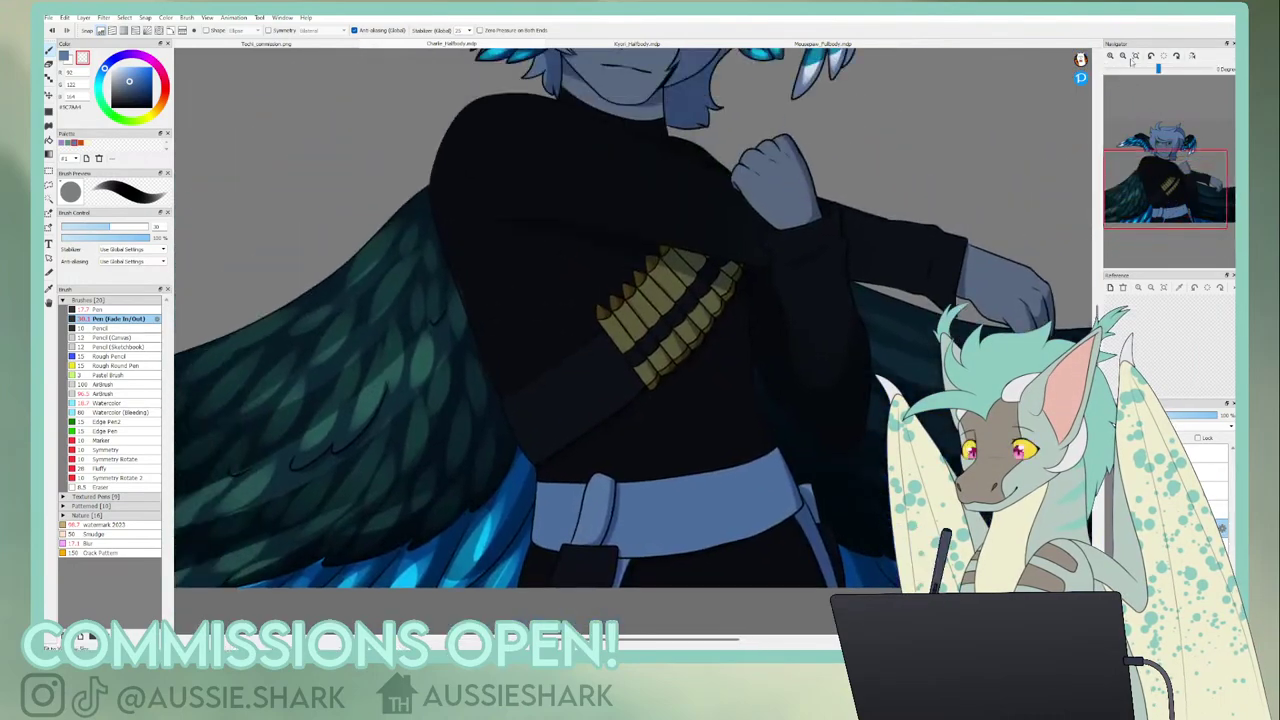
left_click(1137, 57)
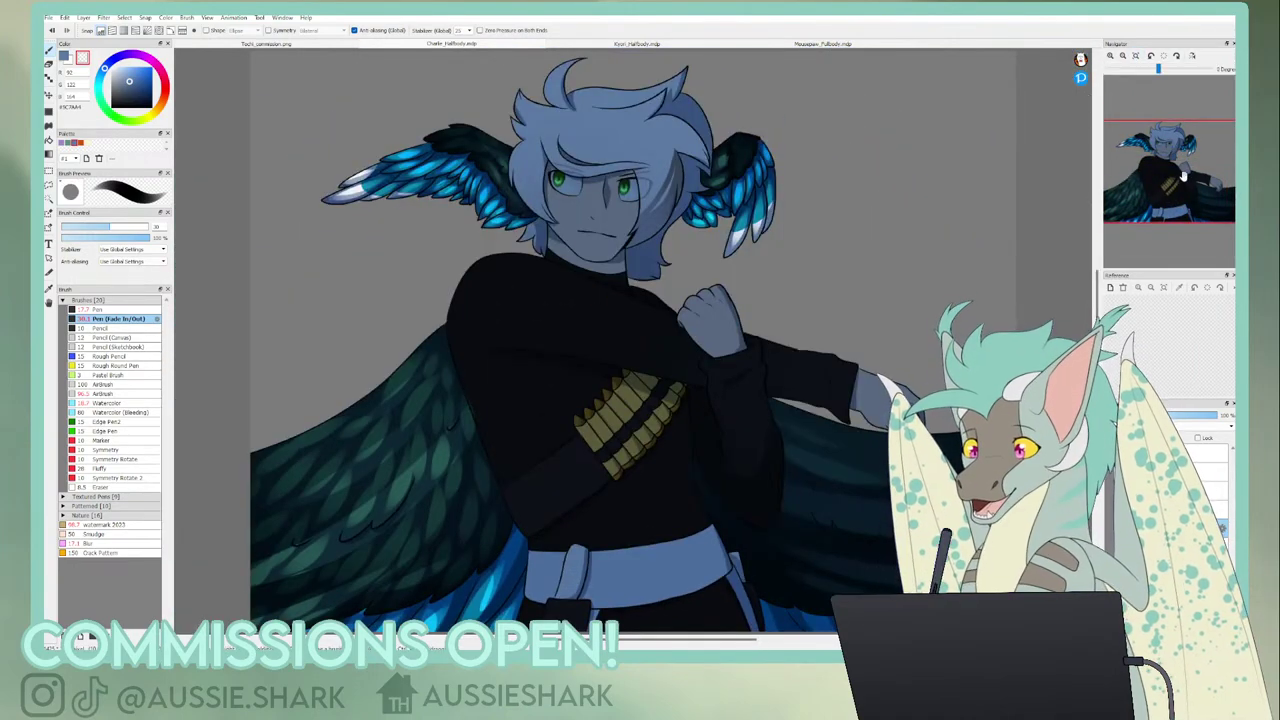
left_click_drag(1182, 177, 1208, 190)
left_click(1110, 56)
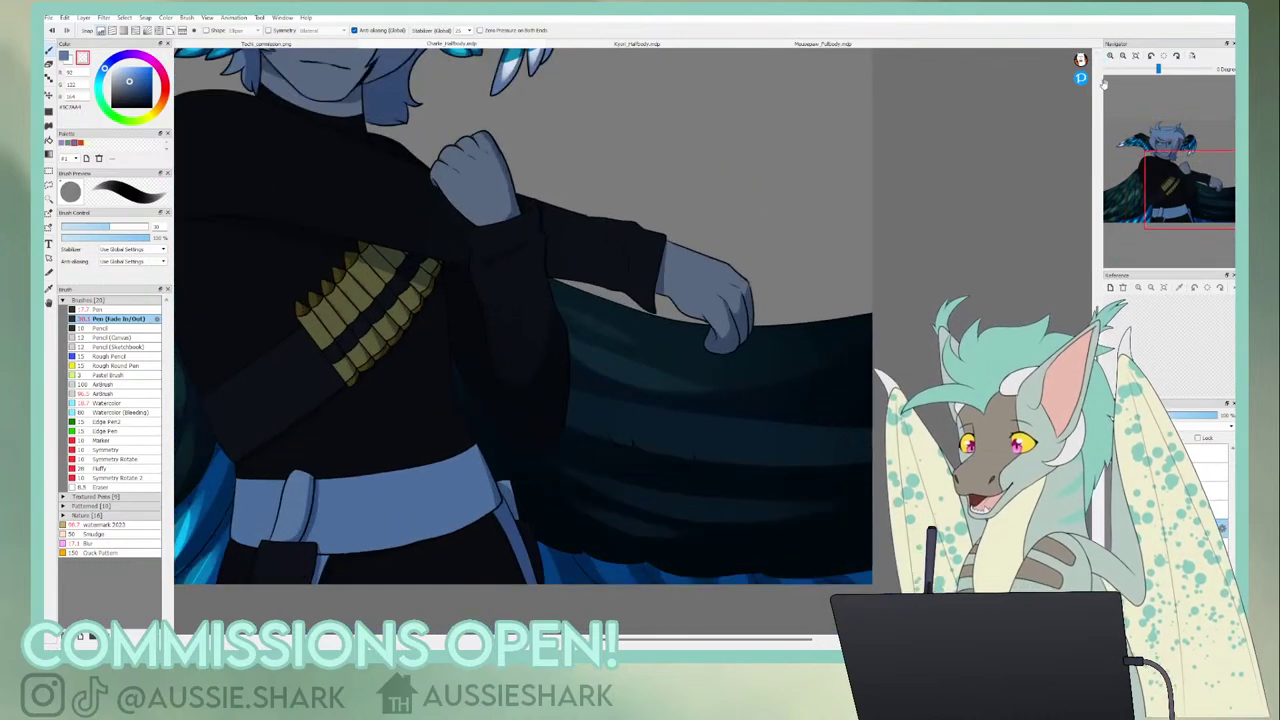
mouse_move(600, 340)
left_mouse_down()
mouse_move(606, 403)
mouse_move(663, 430)
mouse_move(620, 378)
mouse_move(648, 418)
mouse_move(680, 433)
left_mouse_up()
mouse_move(588, 462)
left_mouse_down()
mouse_move(632, 508)
mouse_move(632, 472)
mouse_move(676, 502)
left_mouse_up()
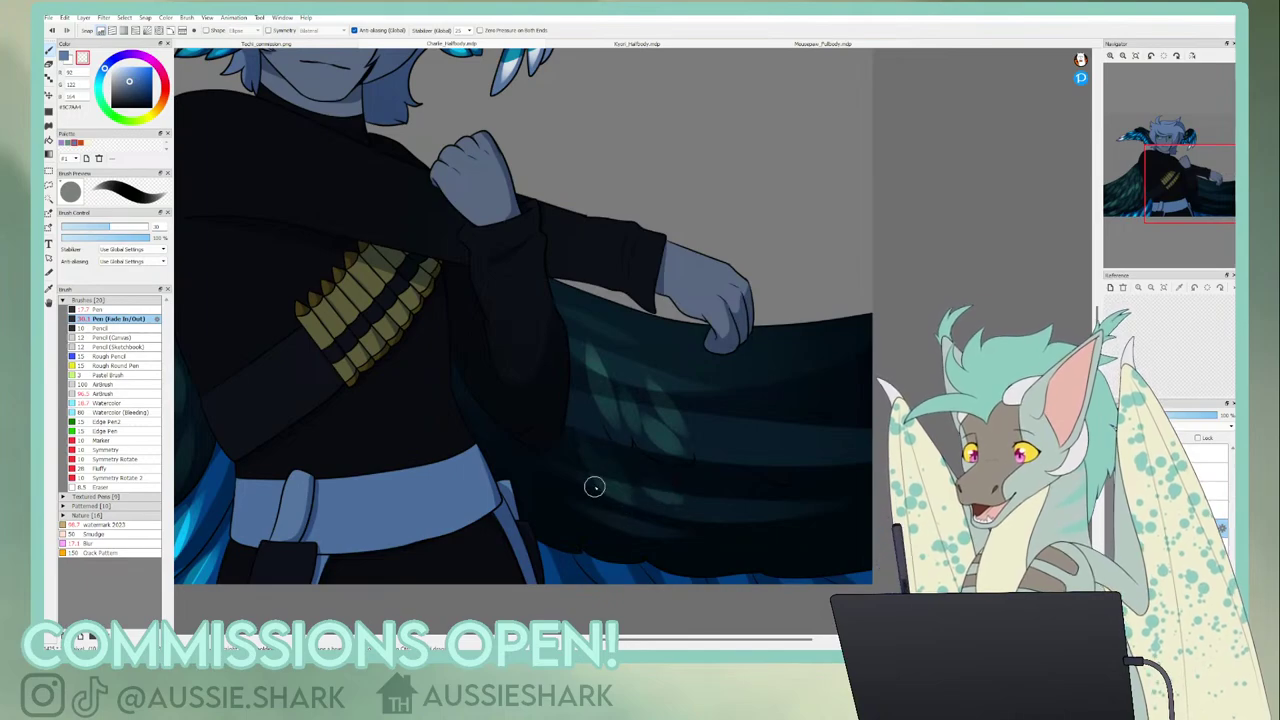
left_click_drag(464, 388, 502, 441)
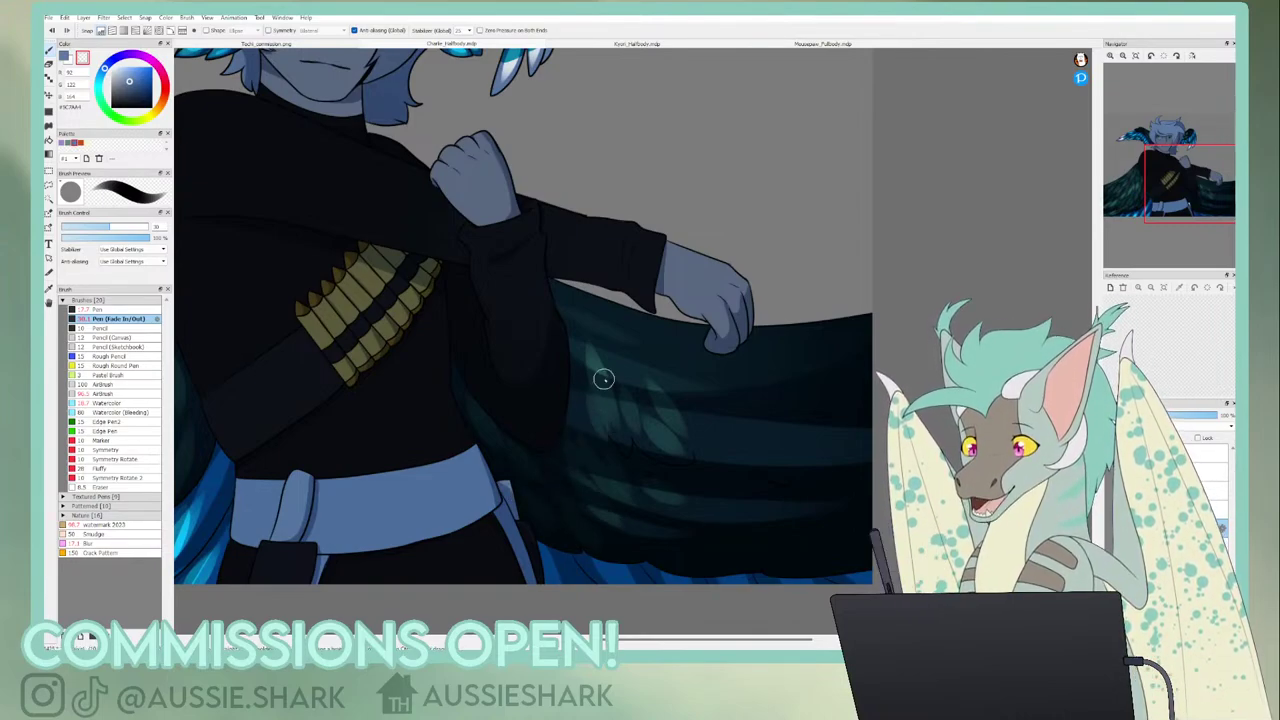
- Extend the feather-shaped highlights across the rest of the right green wing, out to the canvas edge
mouse_move(571, 291)
left_mouse_down()
mouse_move(624, 347)
mouse_move(604, 339)
mouse_move(646, 410)
mouse_move(648, 347)
mouse_move(671, 368)
mouse_move(673, 343)
mouse_move(645, 340)
mouse_move(689, 362)
mouse_move(641, 333)
mouse_move(636, 313)
mouse_move(730, 423)
mouse_move(703, 446)
mouse_move(738, 475)
mouse_move(708, 463)
mouse_move(653, 479)
left_mouse_up()
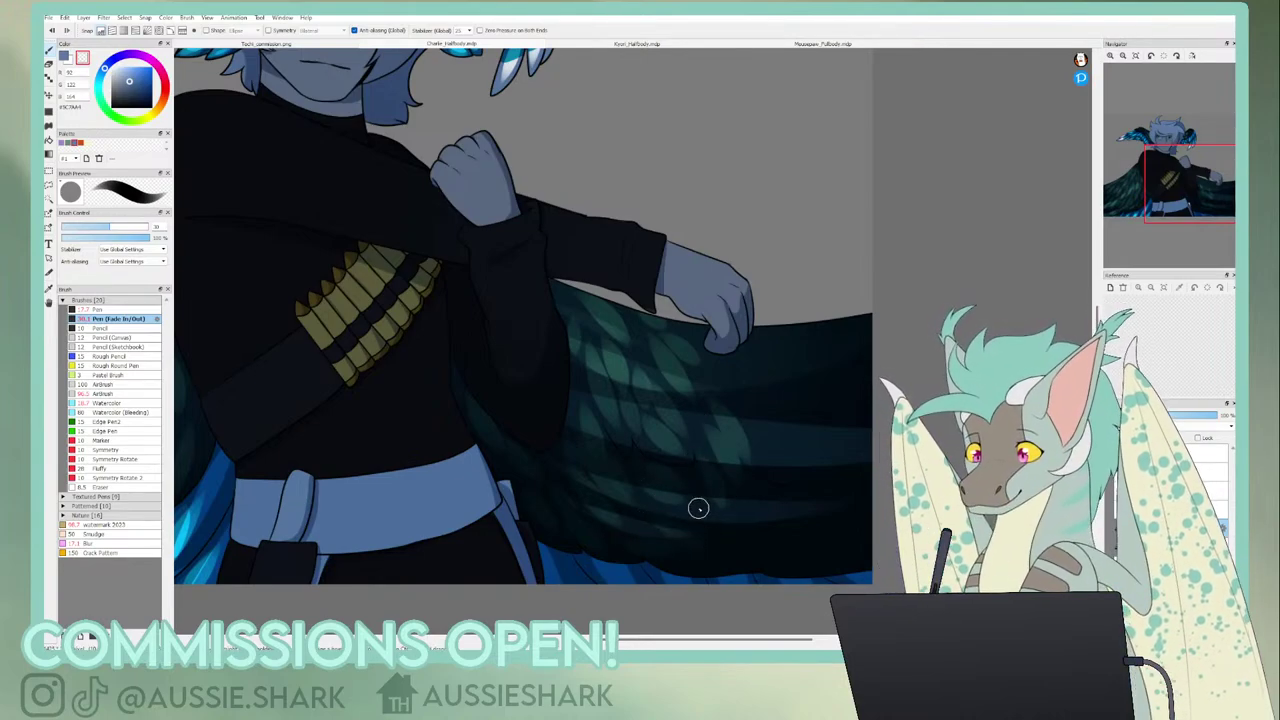
left_click_drag(812, 342, 806, 478)
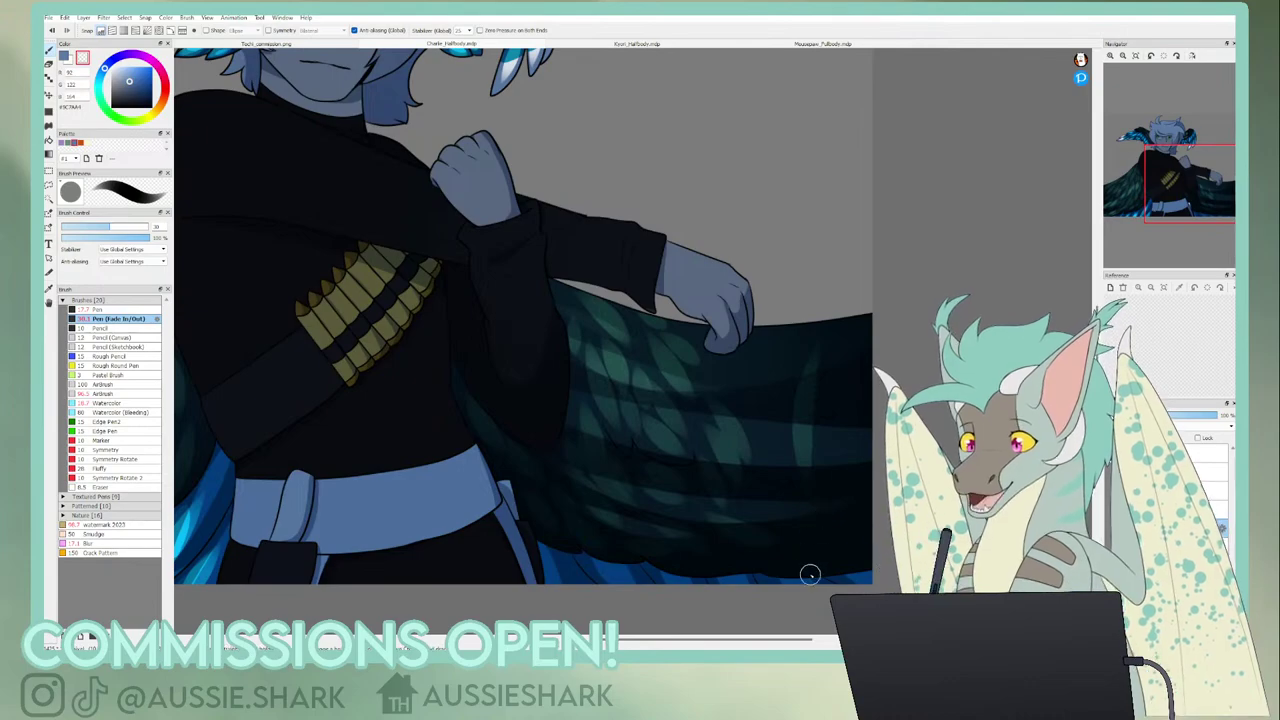
key("ctrl+z")
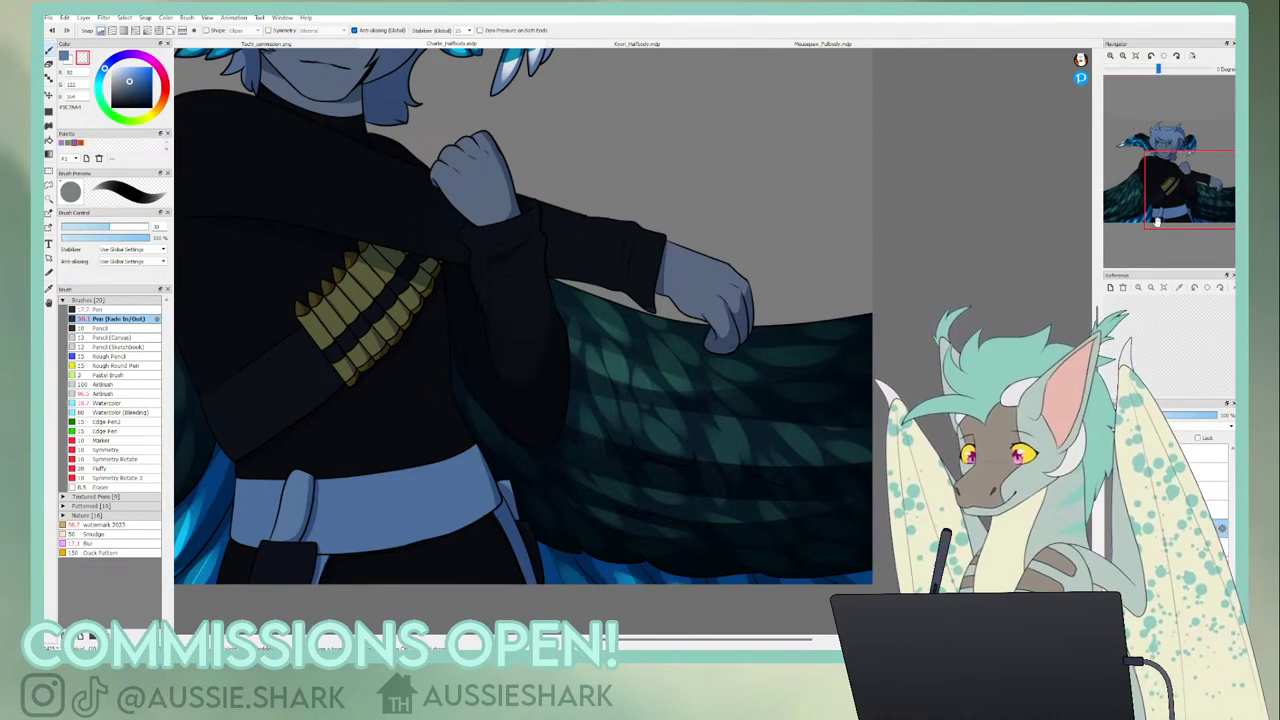
left_click_drag(1154, 190, 1148, 177)
left_click(1133, 62)
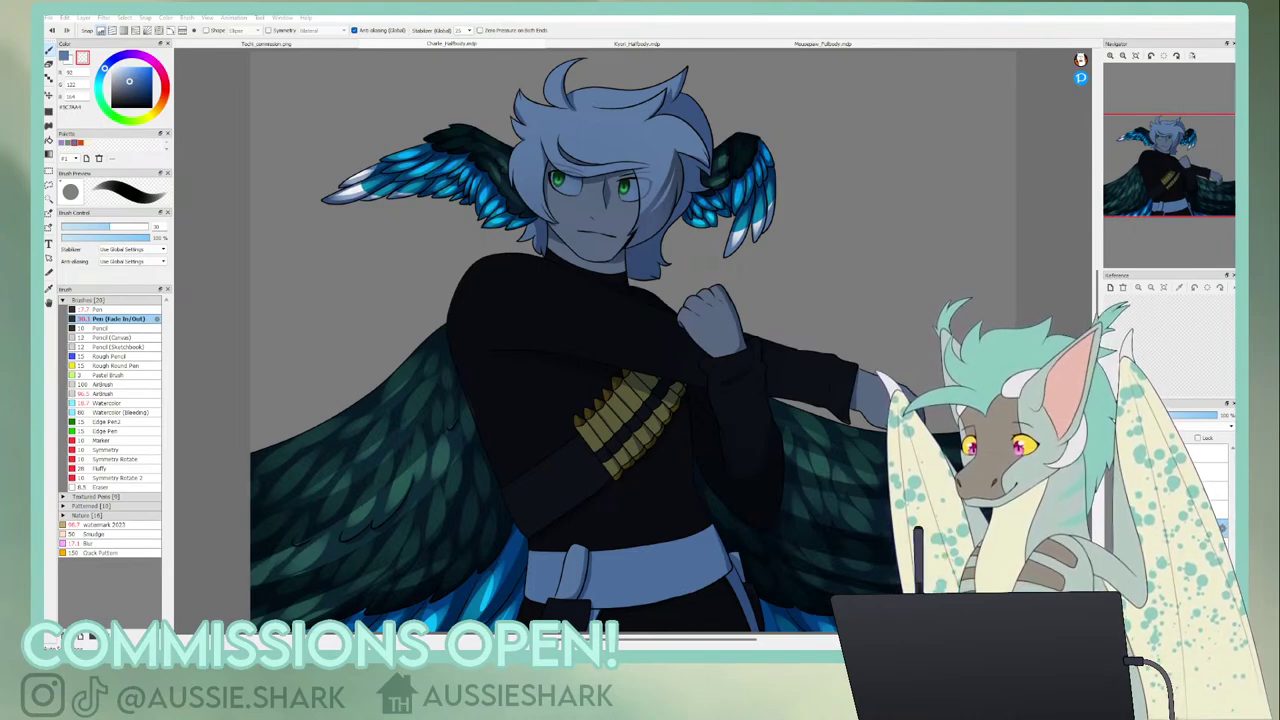
- Lift the shadow off the centres of the sweater, ammunition belt, white belt and both hands with Eraser (Soft) at size 132
left_click(589, 559)
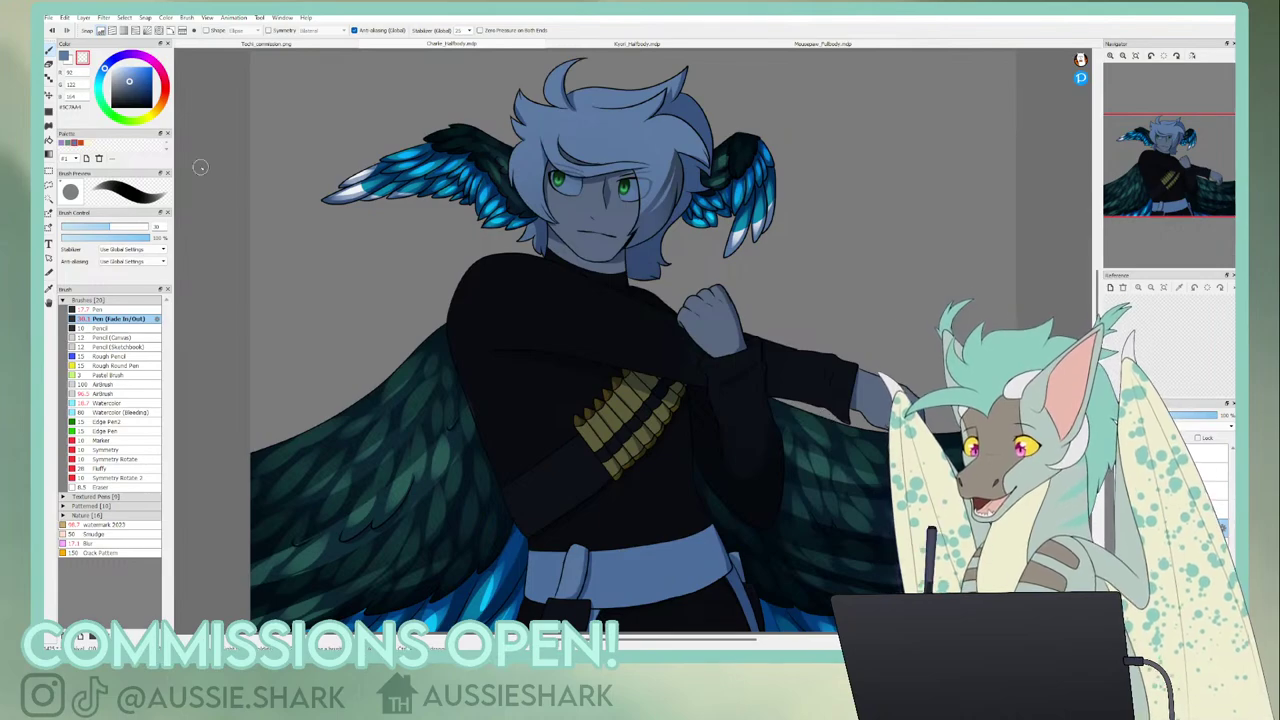
key("e")
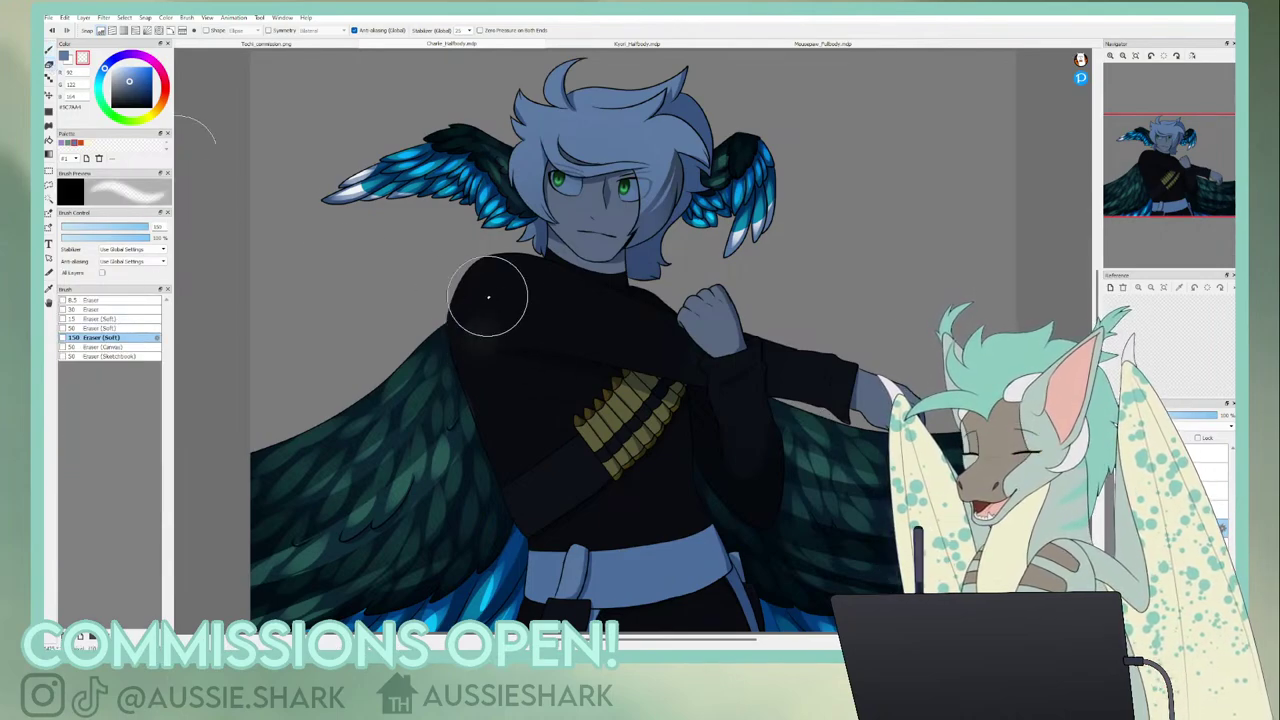
key("ctrl+z")
key("ctrl+z")
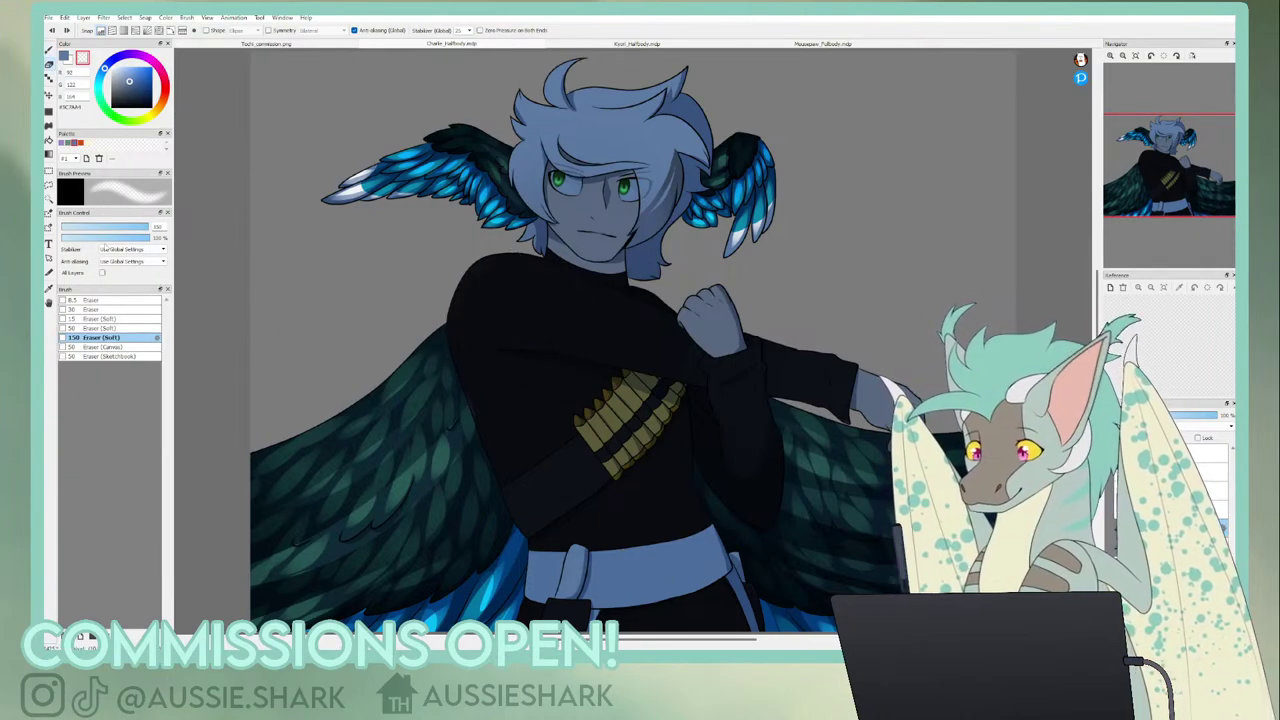
mouse_move(633, 341)
left_mouse_down()
mouse_move(607, 341)
mouse_move(624, 341)
left_mouse_up()
mouse_move(504, 313)
left_mouse_down()
mouse_move(625, 347)
mouse_move(502, 363)
mouse_move(546, 518)
mouse_move(539, 491)
mouse_move(638, 414)
mouse_move(613, 420)
mouse_move(557, 534)
mouse_move(630, 500)
mouse_move(613, 533)
mouse_move(566, 577)
mouse_move(551, 557)
mouse_move(549, 572)
mouse_move(607, 579)
mouse_move(565, 580)
mouse_move(554, 596)
mouse_move(614, 601)
mouse_move(682, 583)
mouse_move(736, 605)
left_mouse_up()
mouse_move(647, 360)
left_mouse_down()
mouse_move(692, 344)
mouse_move(716, 310)
mouse_move(694, 337)
left_mouse_up()
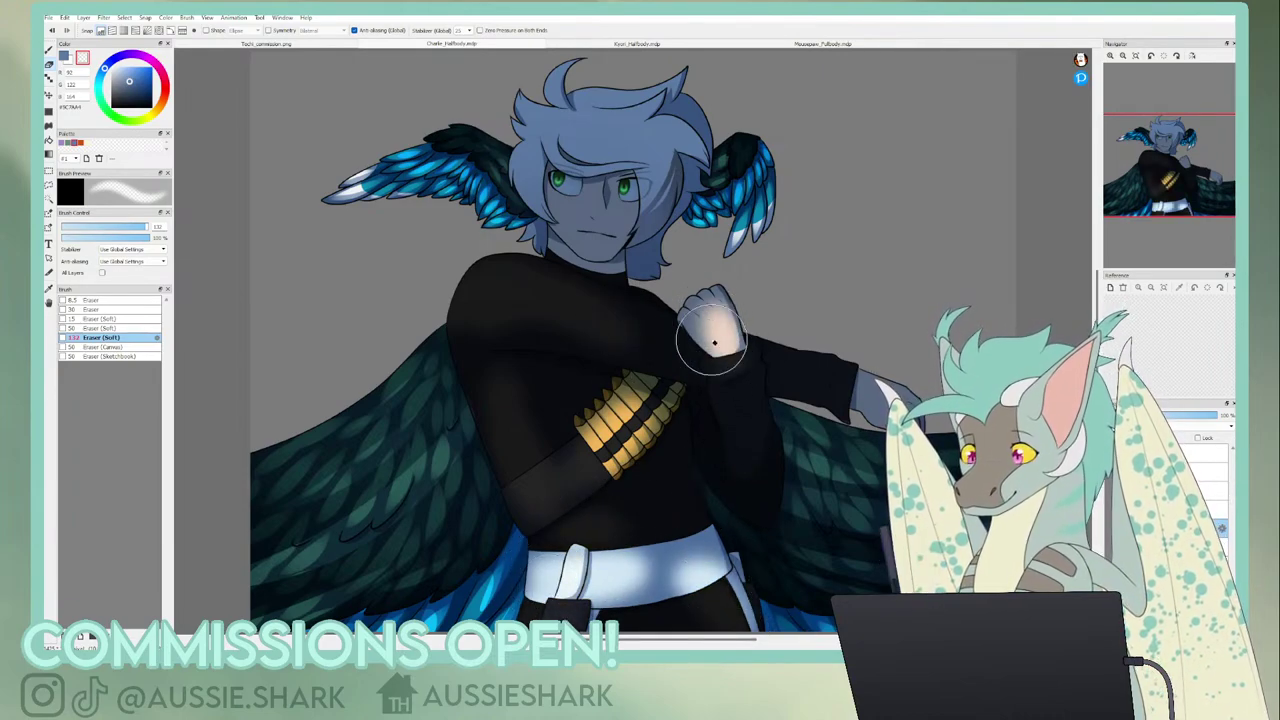
left_click_drag(863, 376, 896, 400)
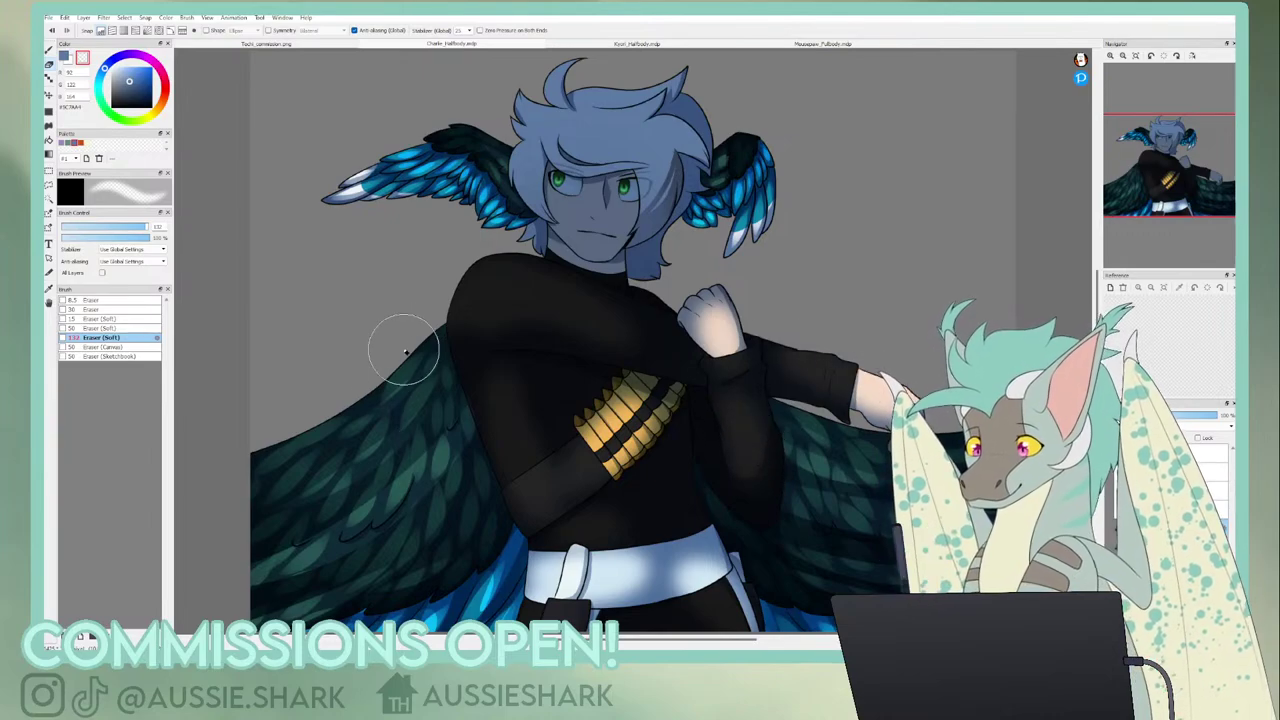
- Softly erase the shadow along the left green wing, hair and face, and adjust the shadow layer's opacity
left_click_drag(350, 416, 276, 438)
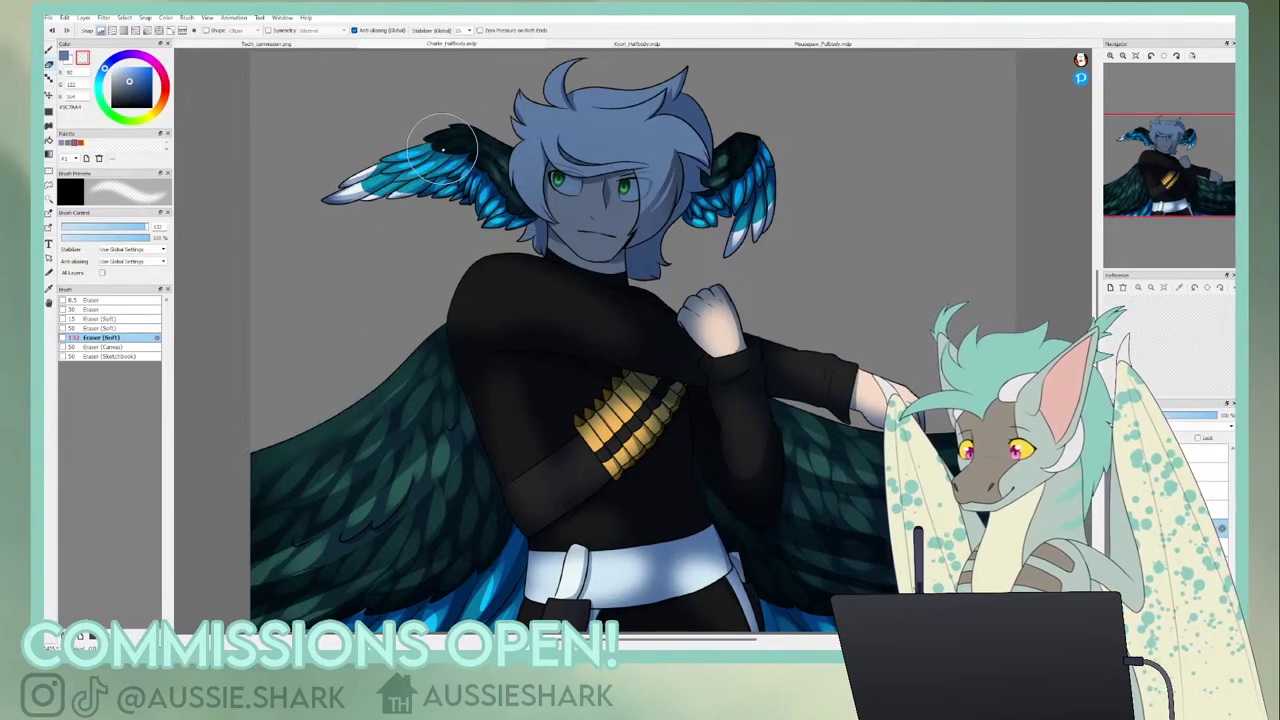
mouse_move(530, 158)
left_mouse_down()
mouse_move(593, 212)
mouse_move(581, 219)
mouse_move(563, 195)
mouse_move(602, 199)
mouse_move(584, 207)
mouse_move(563, 259)
mouse_move(575, 272)
mouse_move(612, 268)
mouse_move(666, 189)
mouse_move(557, 123)
mouse_move(587, 82)
mouse_move(564, 64)
mouse_move(548, 138)
mouse_move(567, 118)
mouse_move(654, 118)
mouse_move(630, 94)
mouse_move(693, 135)
mouse_move(661, 211)
mouse_move(661, 195)
mouse_move(724, 155)
mouse_move(722, 172)
mouse_move(743, 132)
left_mouse_up()
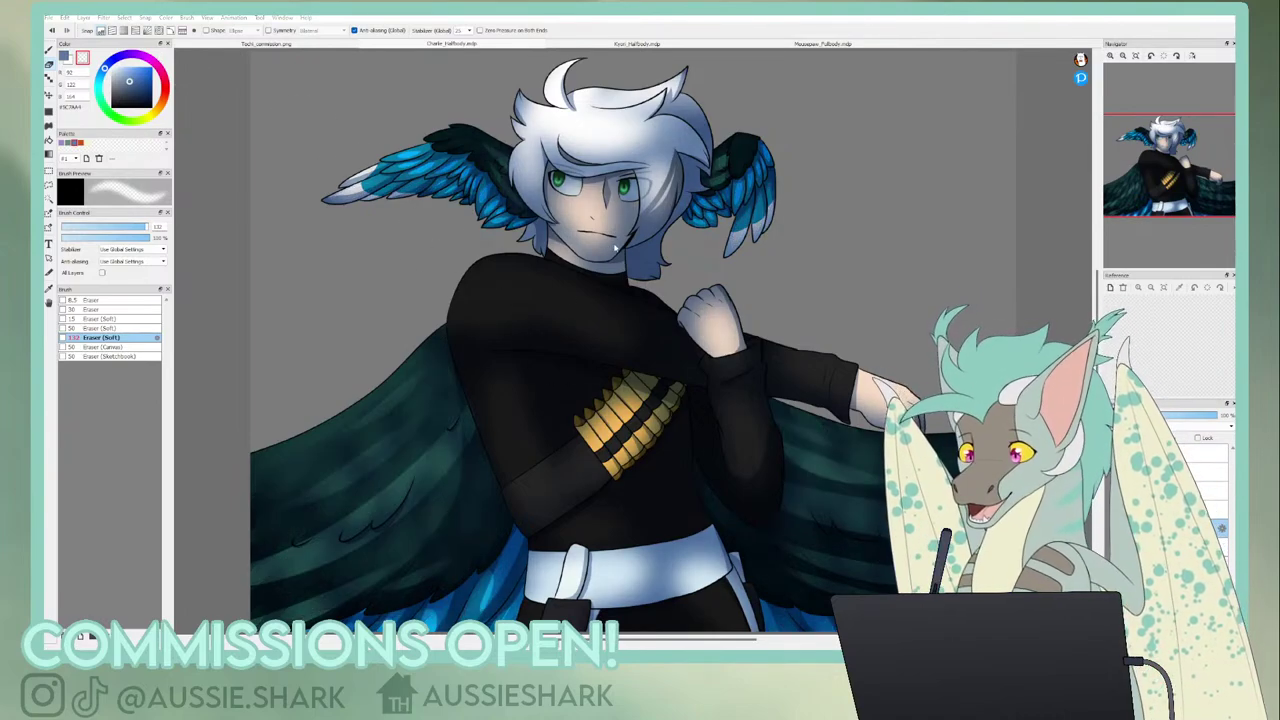
left_click(632, 268)
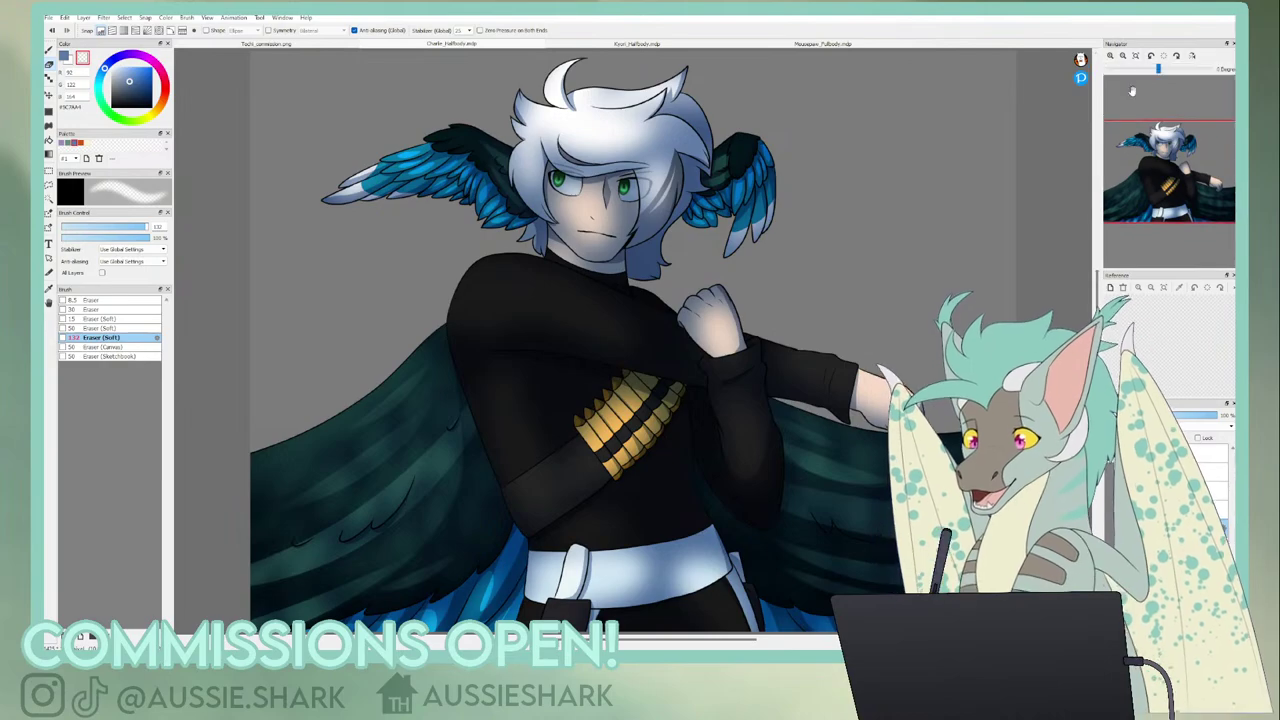
left_click(1113, 55)
left_click(1136, 56)
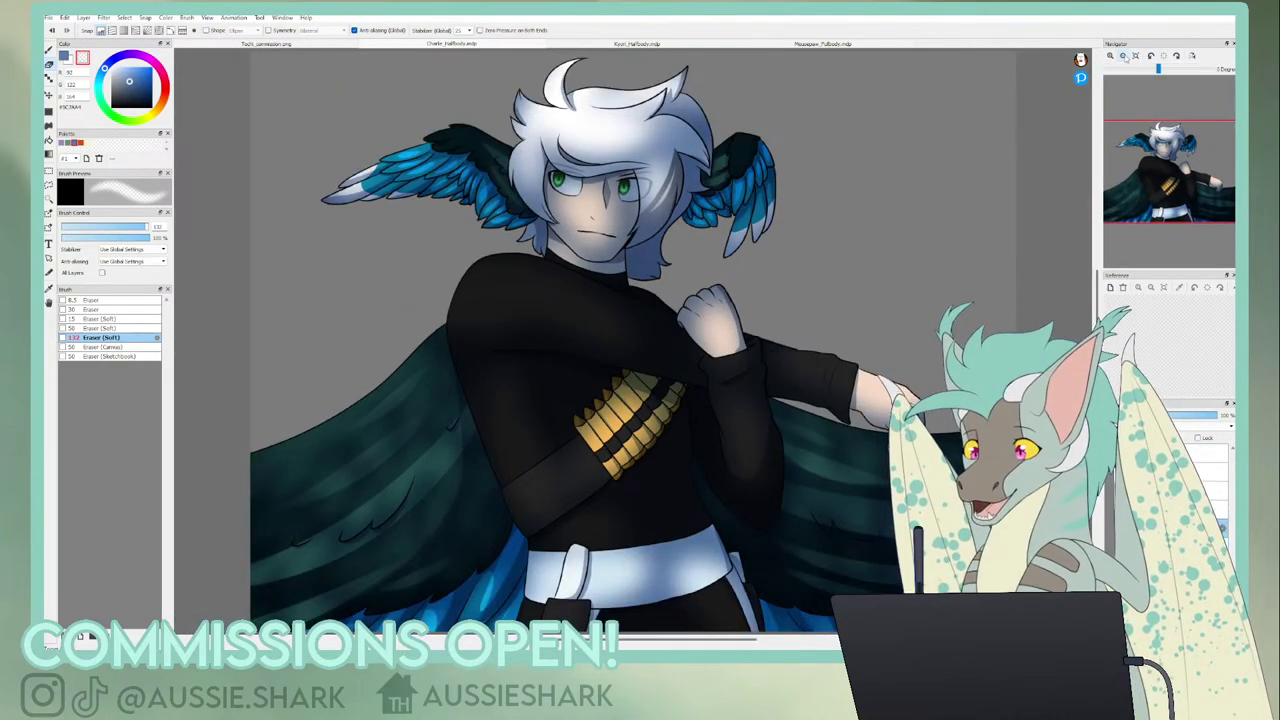
left_click(1122, 56)
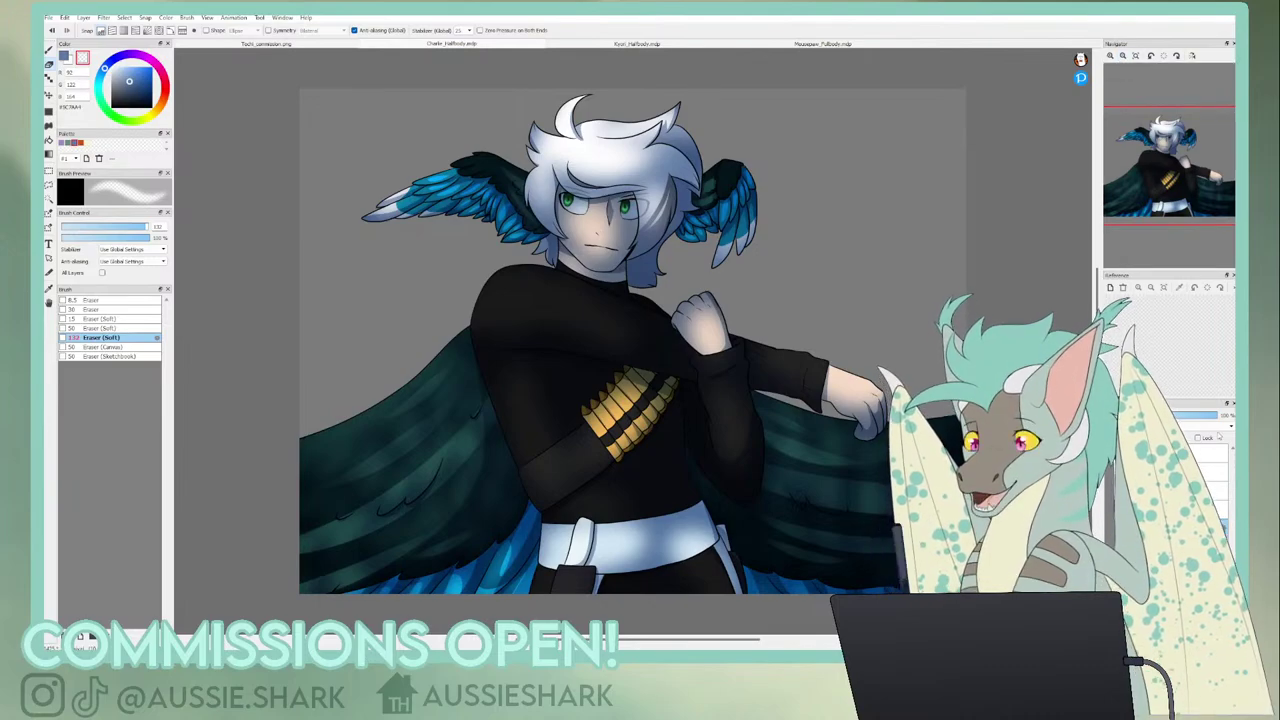
left_click(1187, 415)
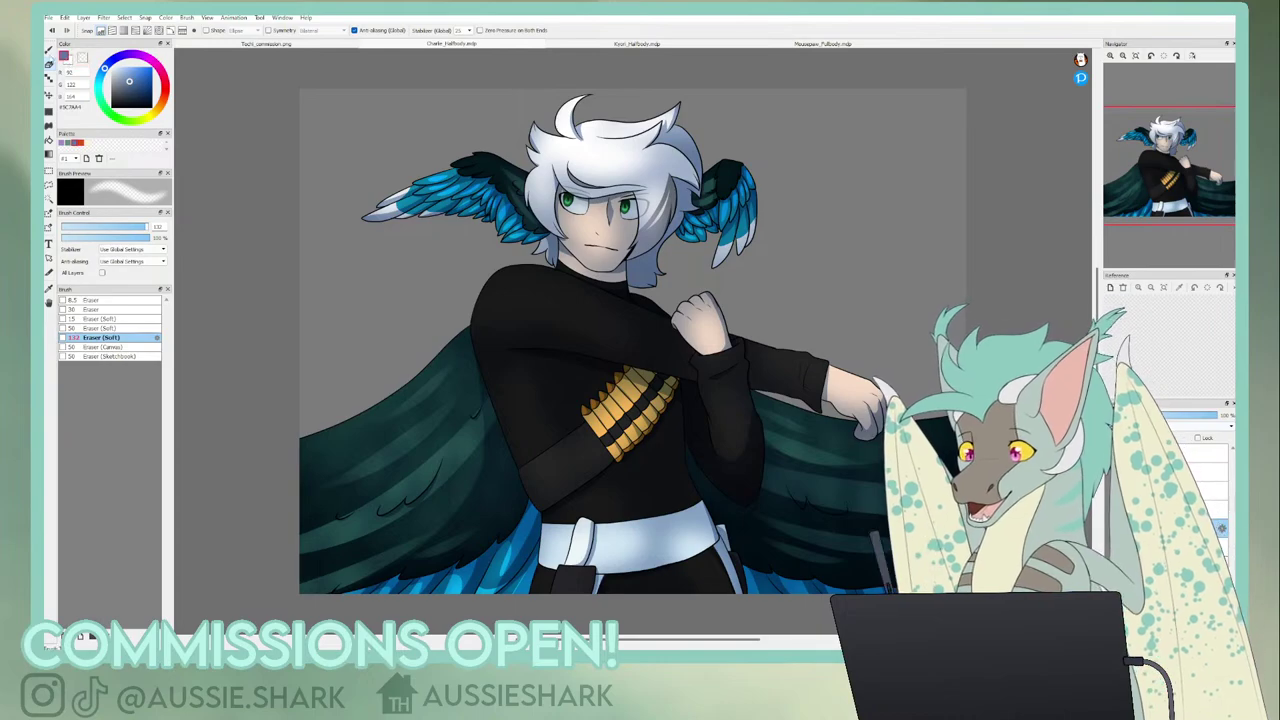
- Airbrush a pale glow at brush size 50 along the top edge of the left head wing and the outer edge of the hair
left_click(49, 51)
left_click_drag(125, 105, 106, 64)
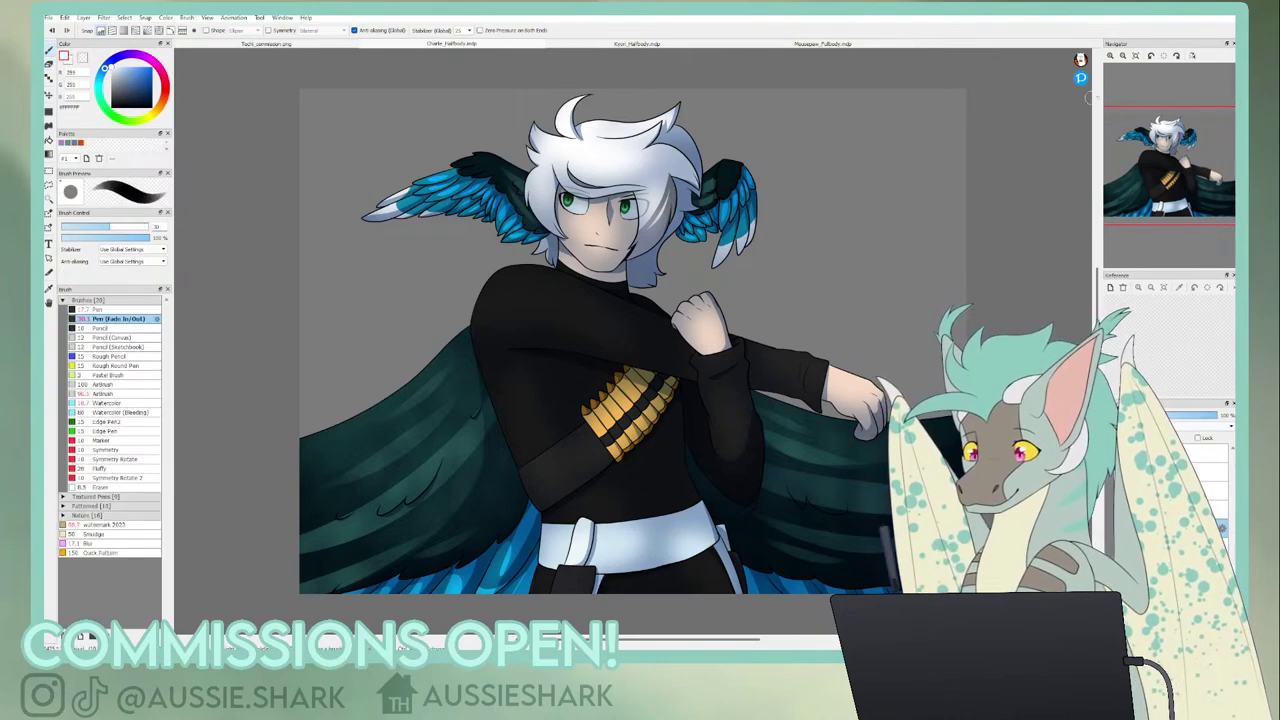
left_click(1110, 56)
left_click(1110, 56)
left_click_drag(1163, 151, 1160, 140)
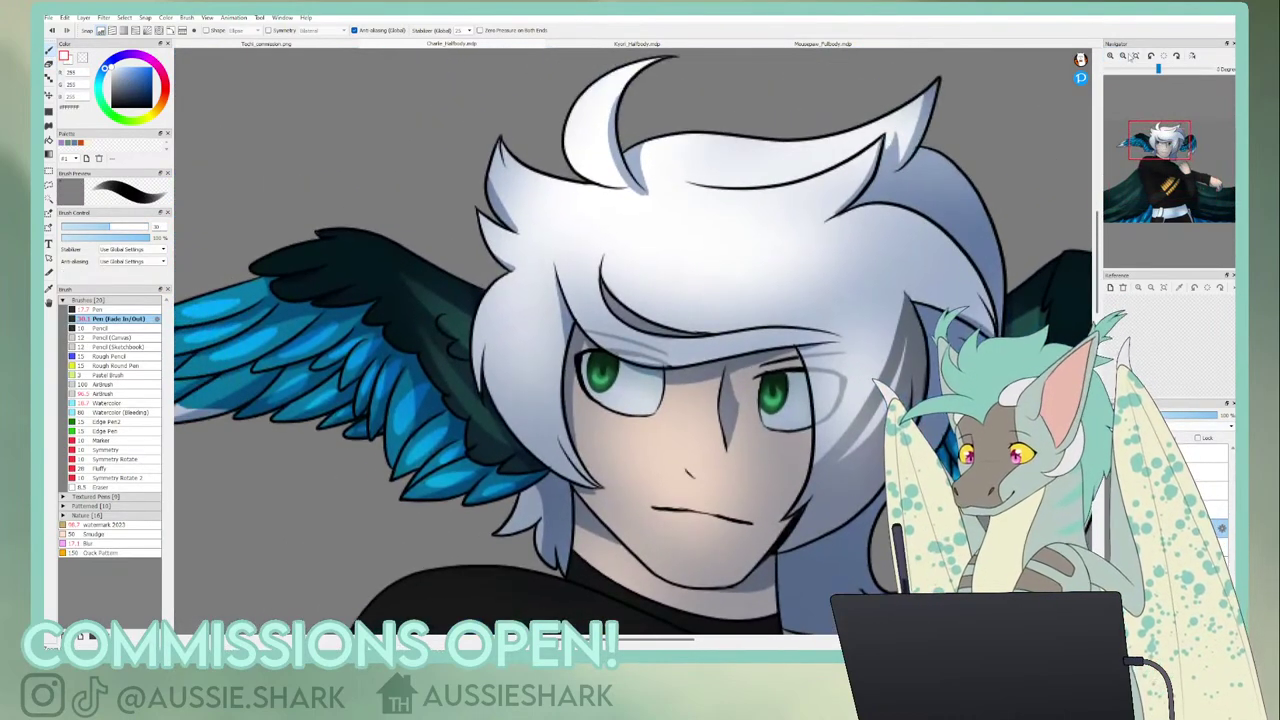
left_click(1123, 56)
left_click(104, 394)
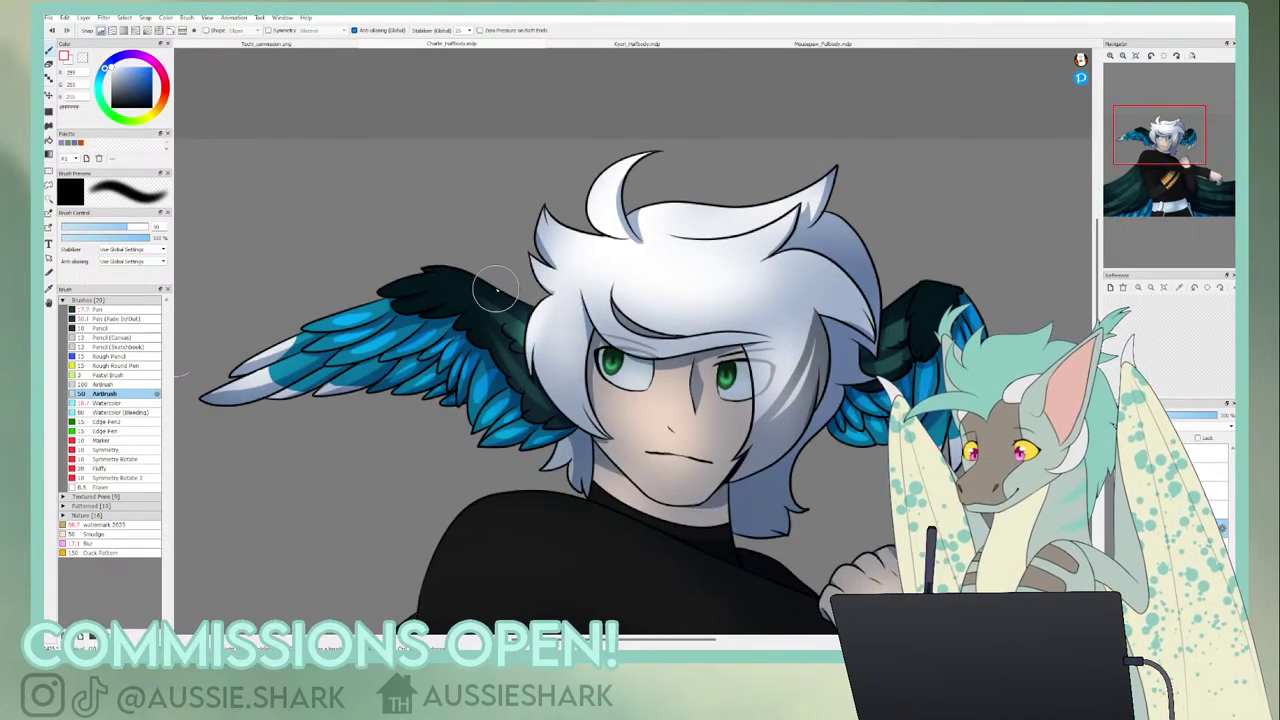
mouse_move(499, 288)
left_mouse_down()
mouse_move(375, 264)
mouse_move(481, 268)
mouse_move(338, 303)
mouse_move(403, 288)
mouse_move(237, 380)
left_mouse_up()
key("ctrl+z")
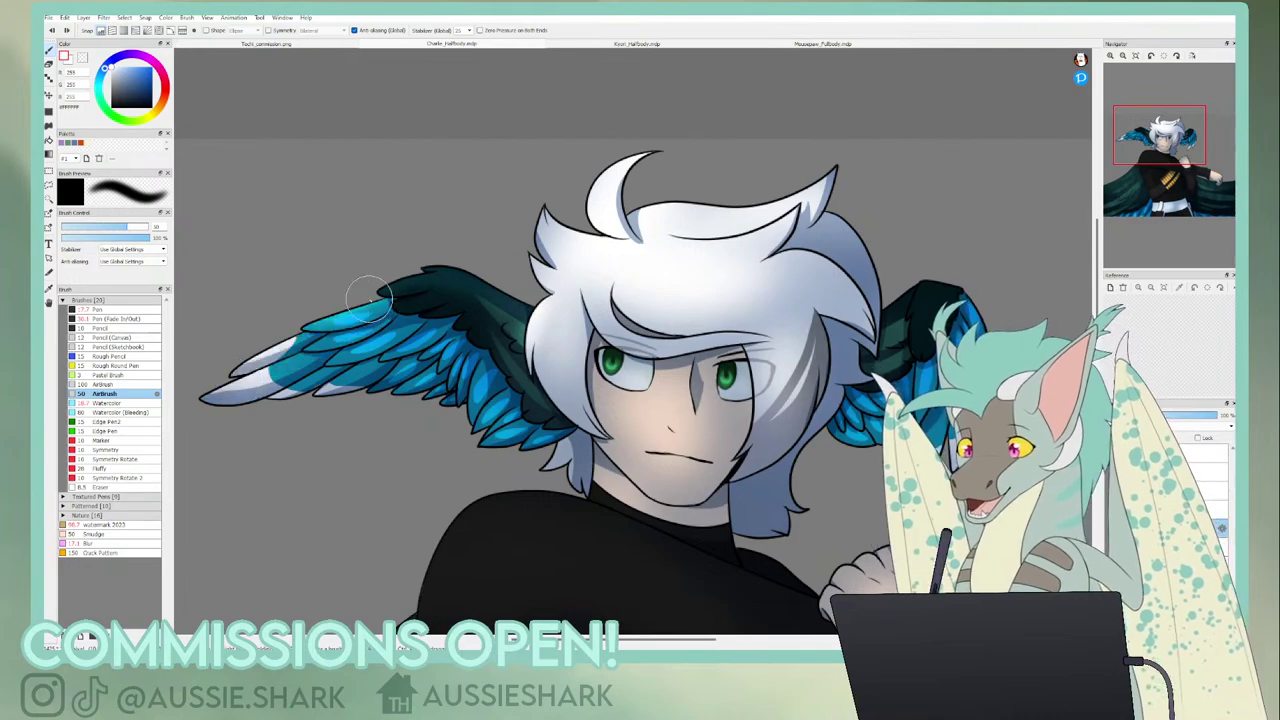
left_click_drag(367, 297, 202, 412)
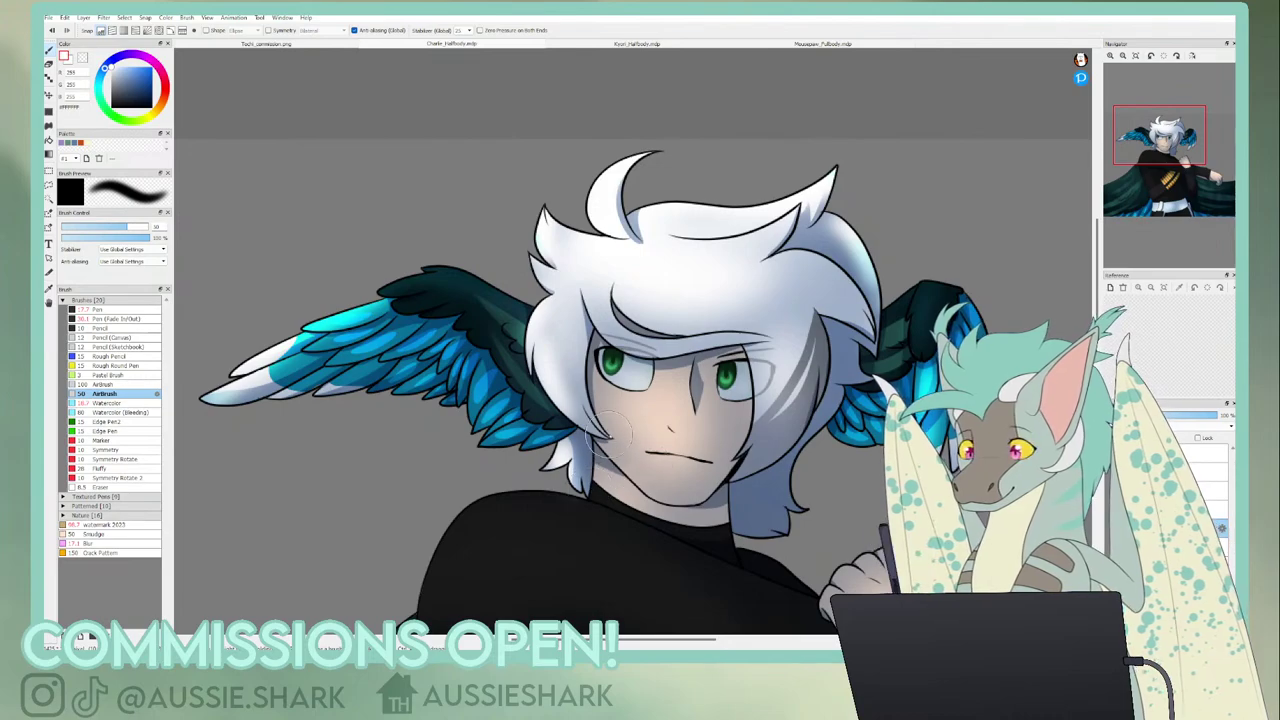
- Airbrush pale light onto the cheek beside the hair and soften it with Eraser (Soft)
mouse_move(609, 371)
left_mouse_down()
mouse_move(649, 386)
mouse_move(624, 392)
mouse_move(654, 410)
mouse_move(674, 405)
mouse_move(679, 380)
mouse_move(661, 420)
mouse_move(681, 408)
mouse_move(624, 415)
mouse_move(625, 450)
left_mouse_up()
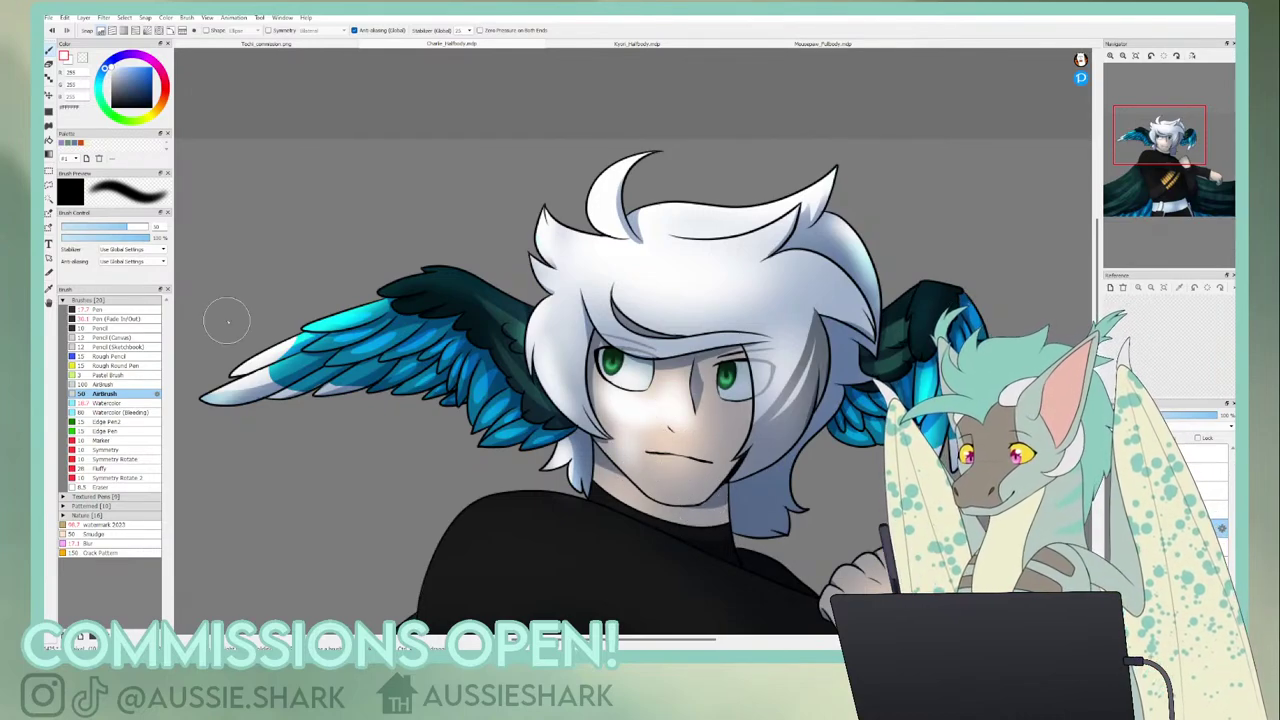
key("e")
left_click_drag(690, 440, 656, 420)
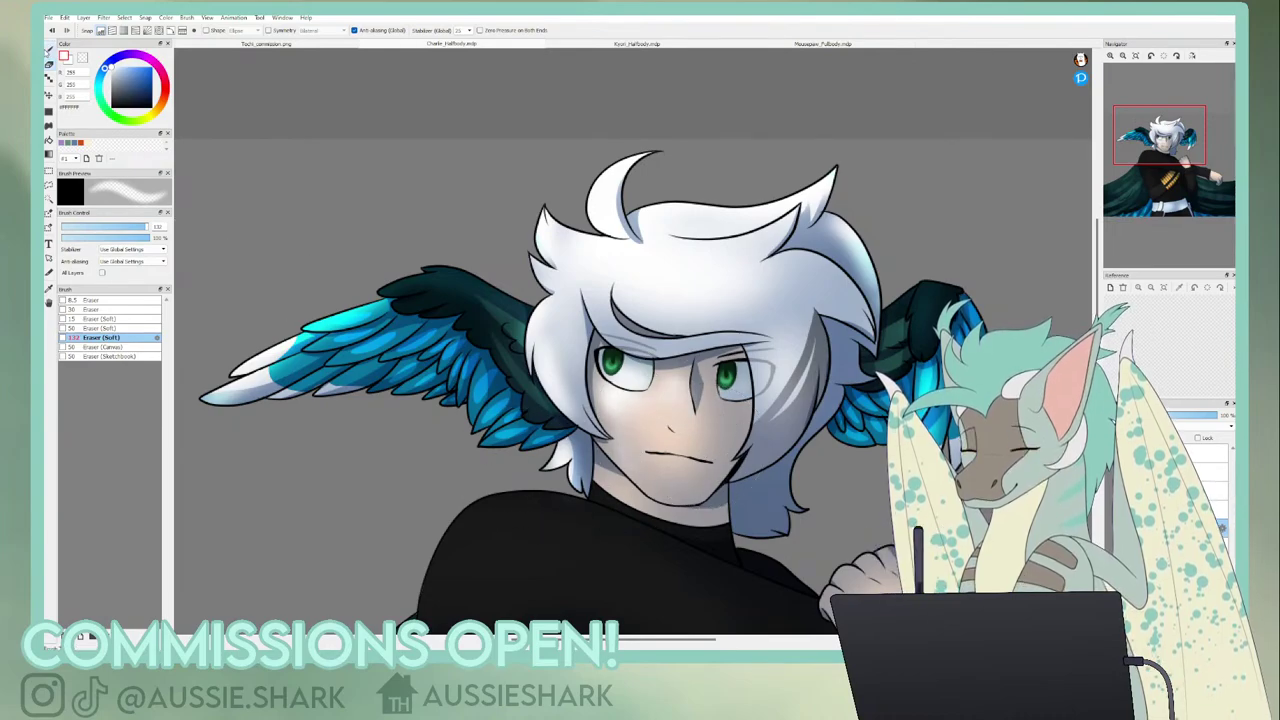
- Airbrush pale light along the left green wing's top edge, the shoulder and the raised fist
left_click(47, 52)
left_click_drag(1160, 141, 1144, 174)
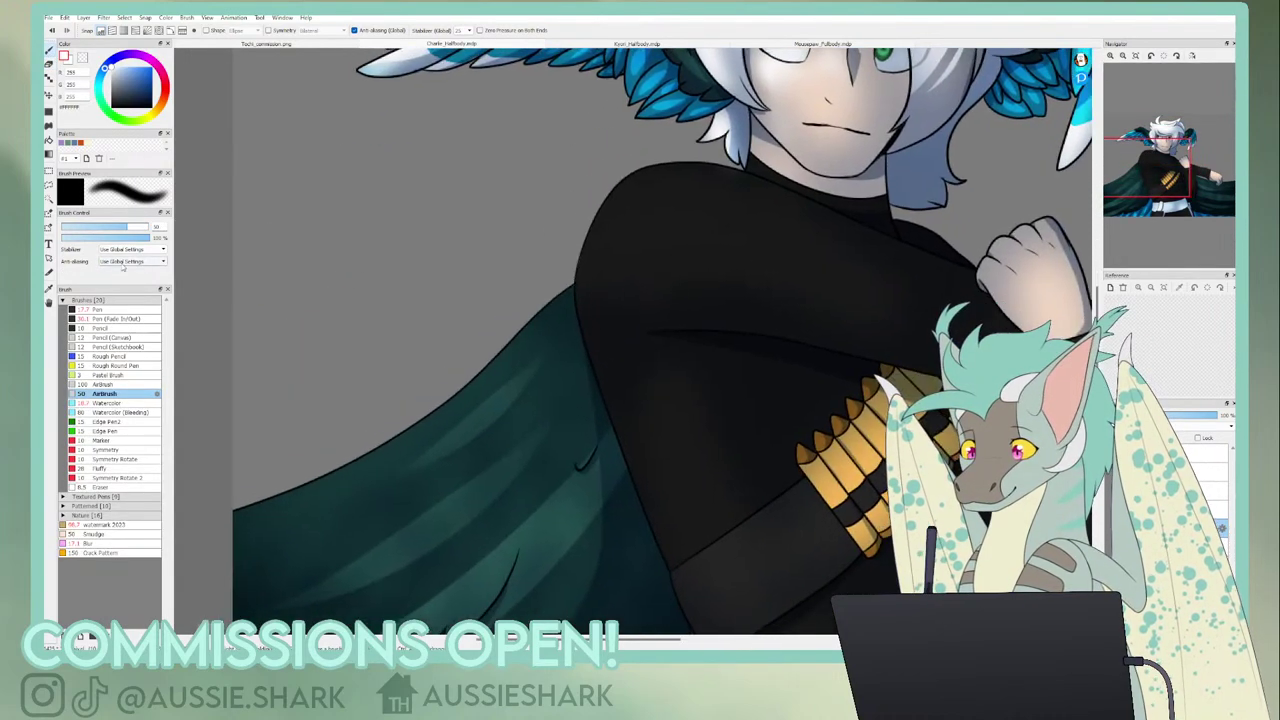
mouse_move(575, 280)
left_mouse_down()
mouse_move(592, 226)
mouse_move(752, 196)
mouse_move(788, 240)
mouse_move(771, 238)
mouse_move(761, 178)
mouse_move(660, 174)
mouse_move(563, 263)
left_mouse_up()
key("ctrl+z")
mouse_move(629, 193)
left_mouse_down()
mouse_move(595, 205)
mouse_move(575, 270)
left_mouse_up()
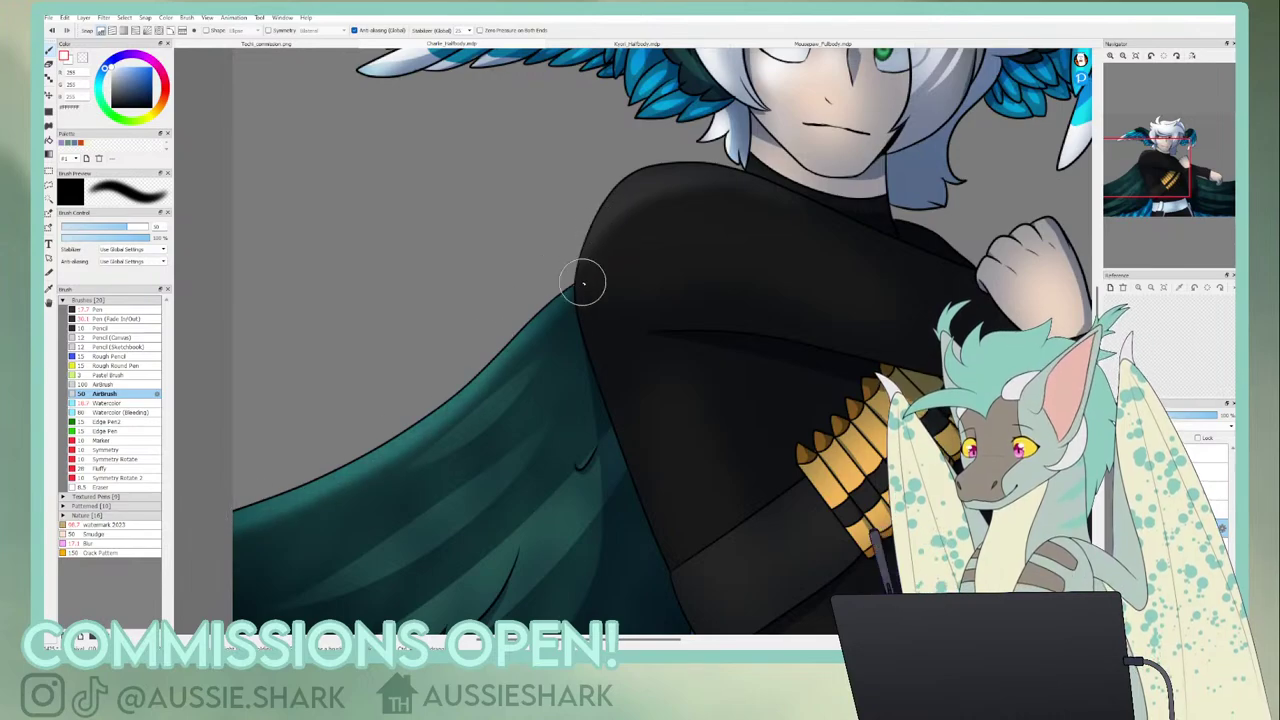
left_click_drag(582, 286, 589, 258)
left_click_drag(1151, 187, 1166, 180)
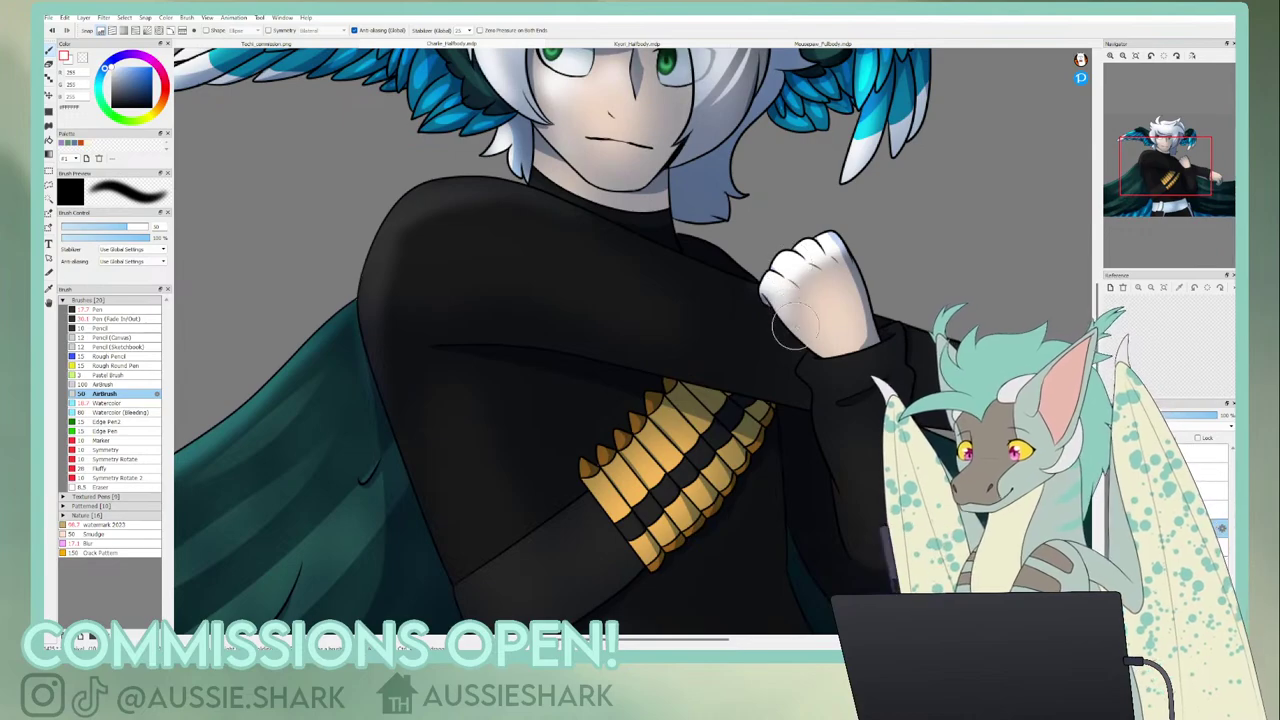
left_click_drag(1160, 179, 1189, 174)
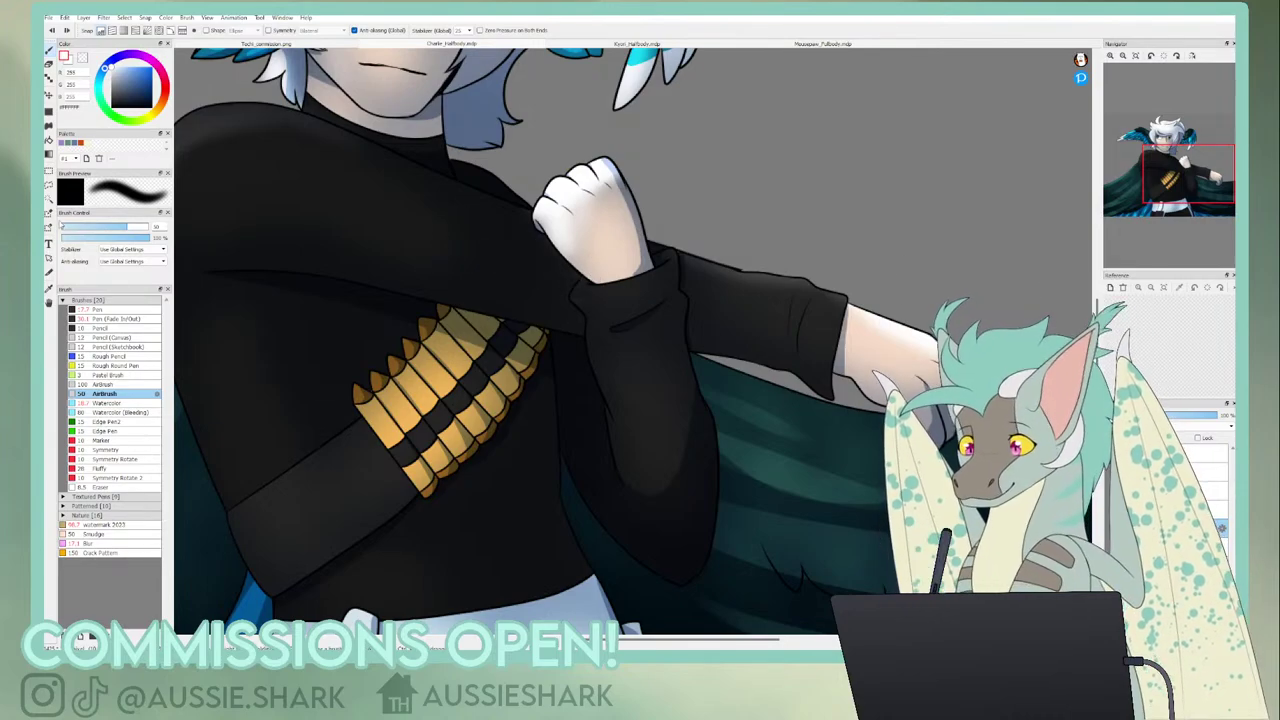
key("w")
left_click(674, 427)
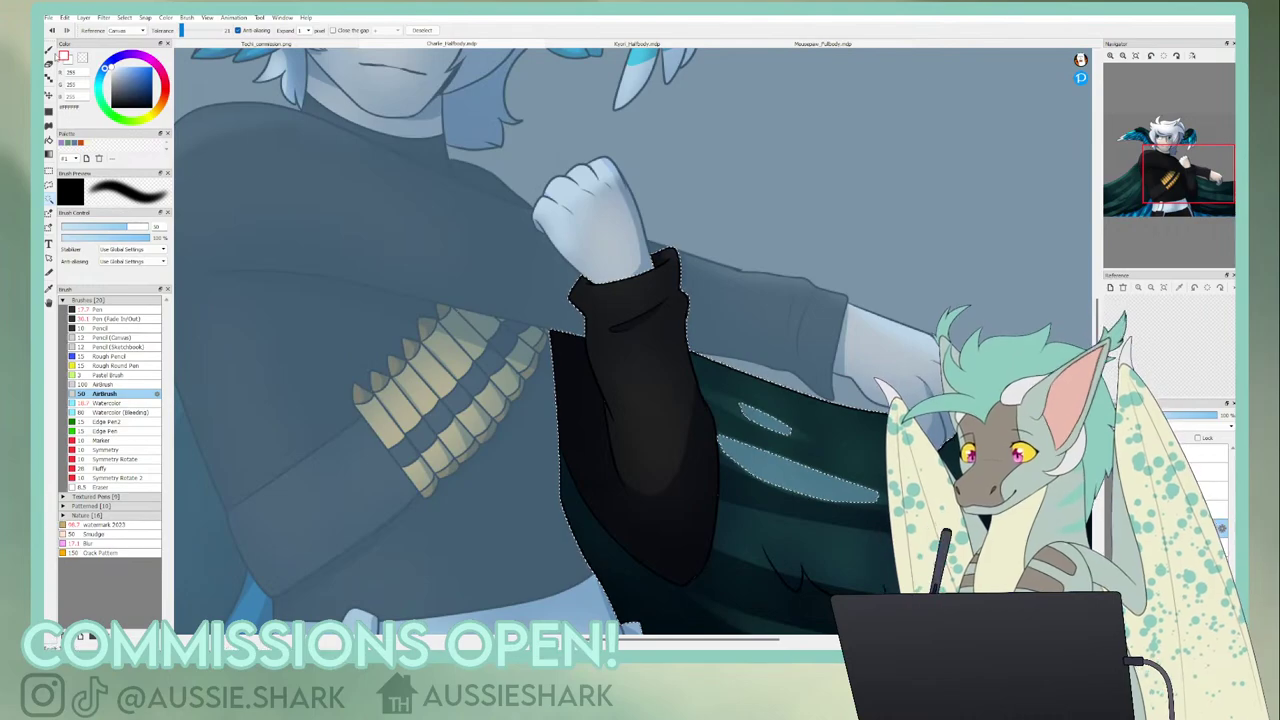
key("b")
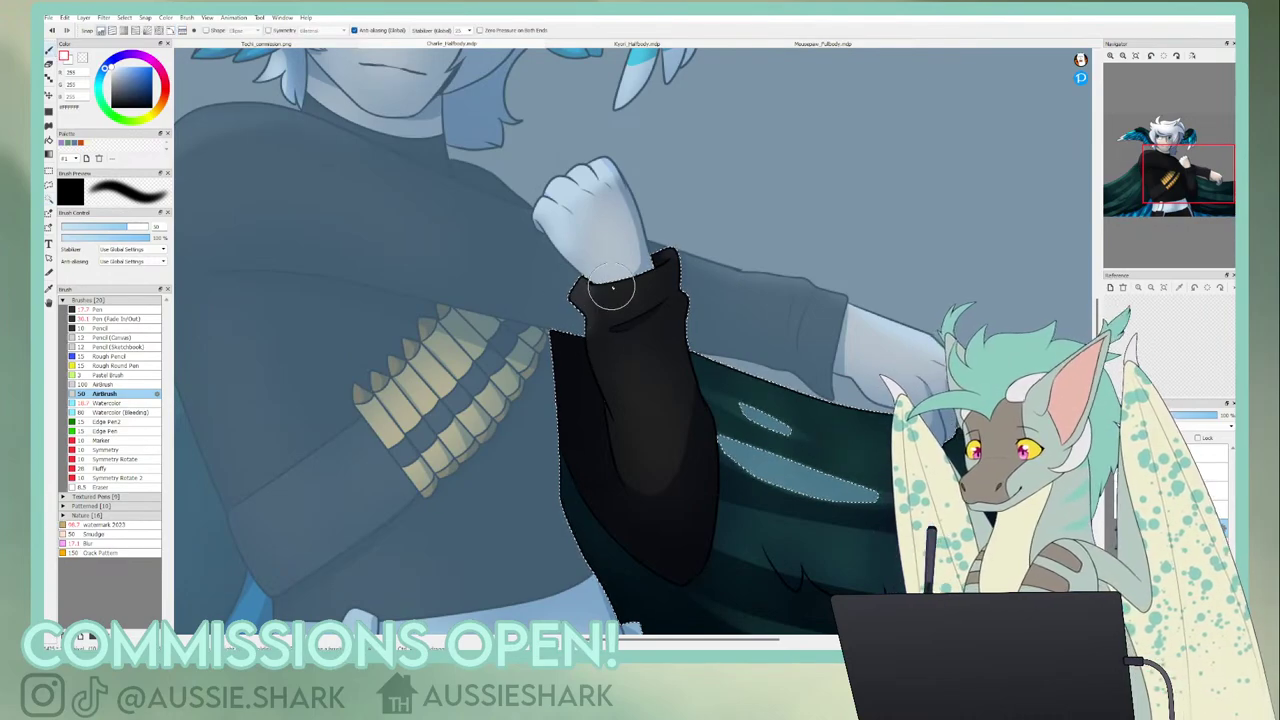
key("ctrl+d")
- Airbrush pale light onto the knuckles and fingers of the outstretched hand at brush size 50
key("e")
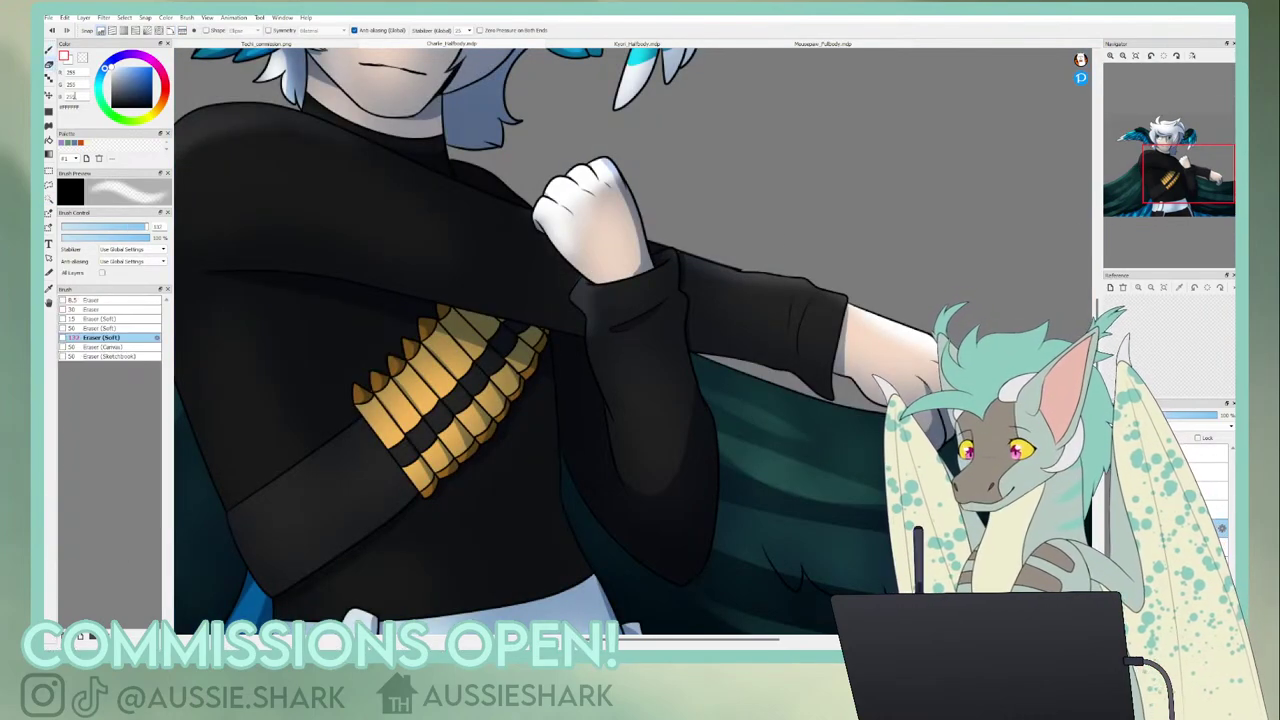
left_click(90, 318)
left_click(127, 310)
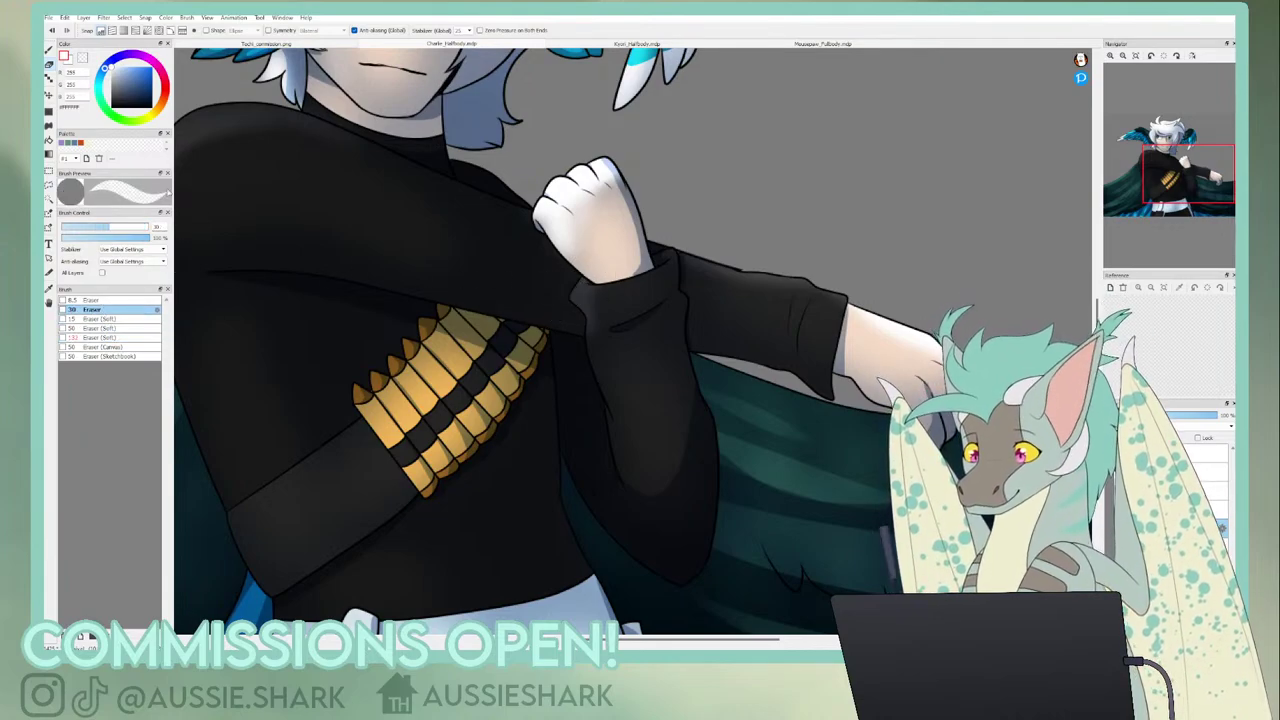
left_click(48, 50)
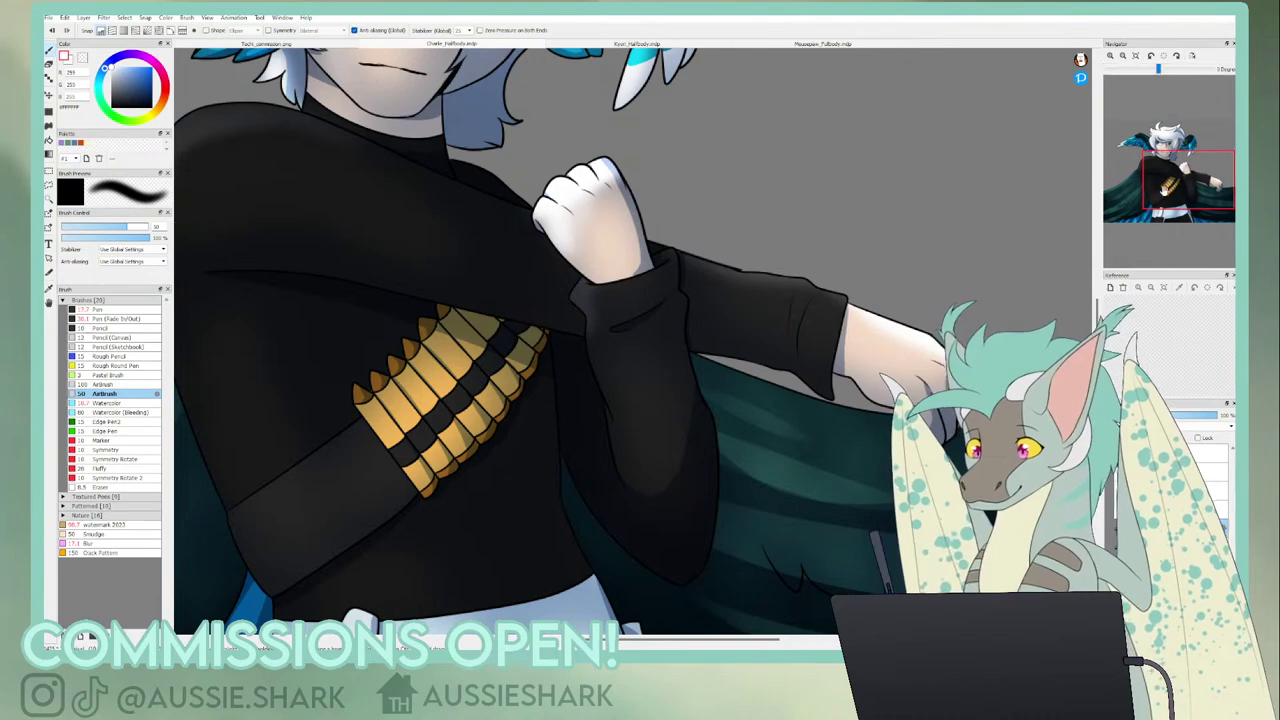
left_click_drag(1164, 188, 1148, 170)
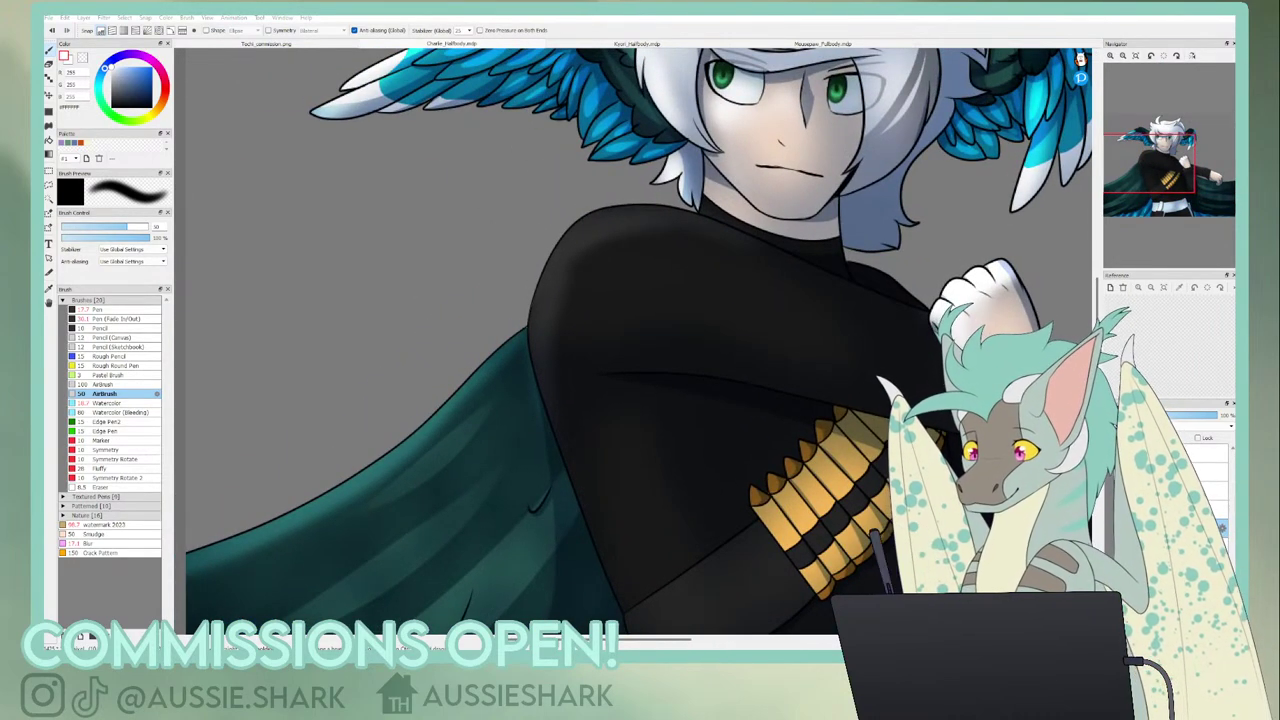
scroll(825, 290, "down", 5)
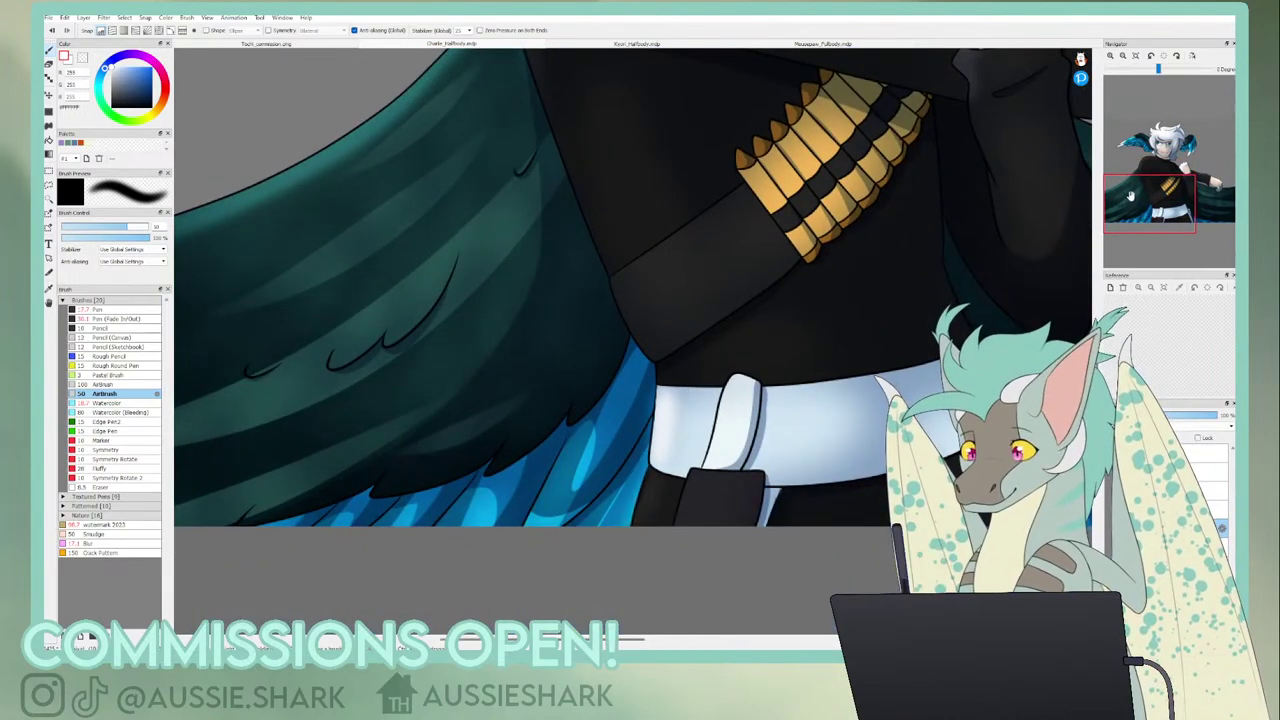
left_click_drag(1130, 195, 1199, 191)
left_click_drag(838, 288, 847, 248)
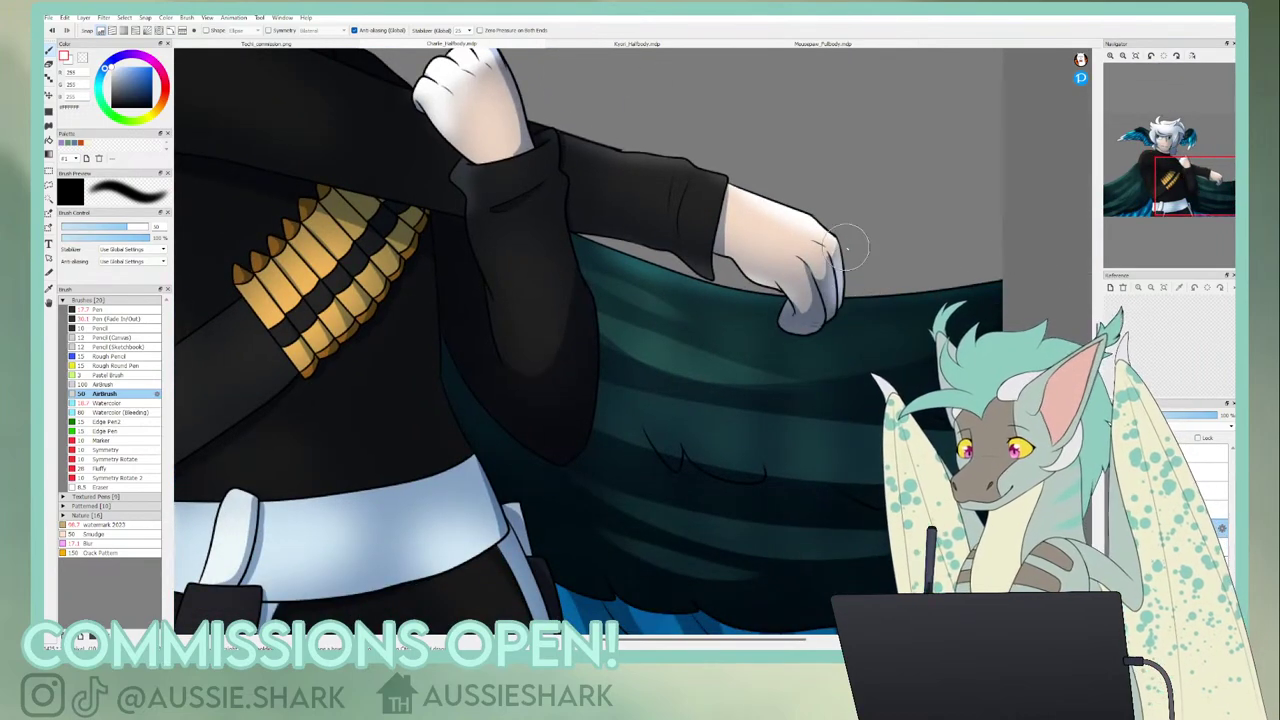
left_click_drag(1170, 195, 1168, 198)
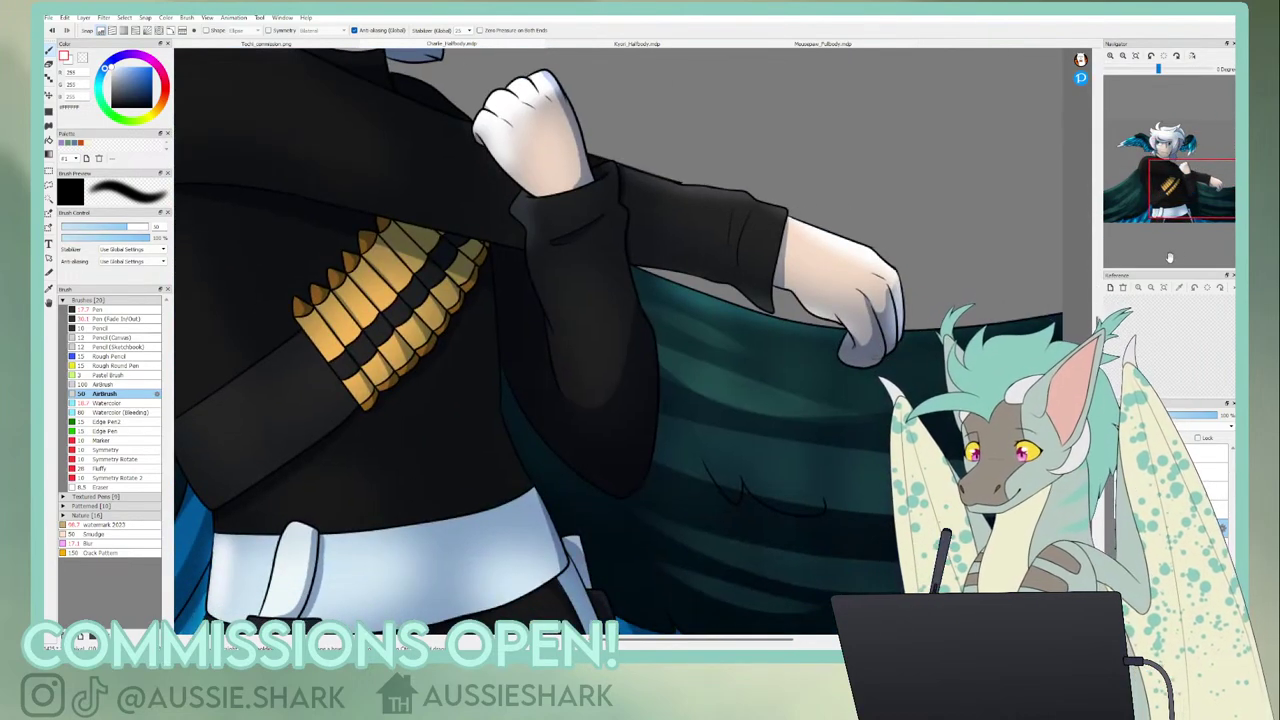
- Draw a small pale Pen highlight on the black pouch below the white belt's loop
left_click_drag(1185, 247, 1160, 207)
left_click_drag(1166, 145, 1163, 206)
left_click(104, 310)
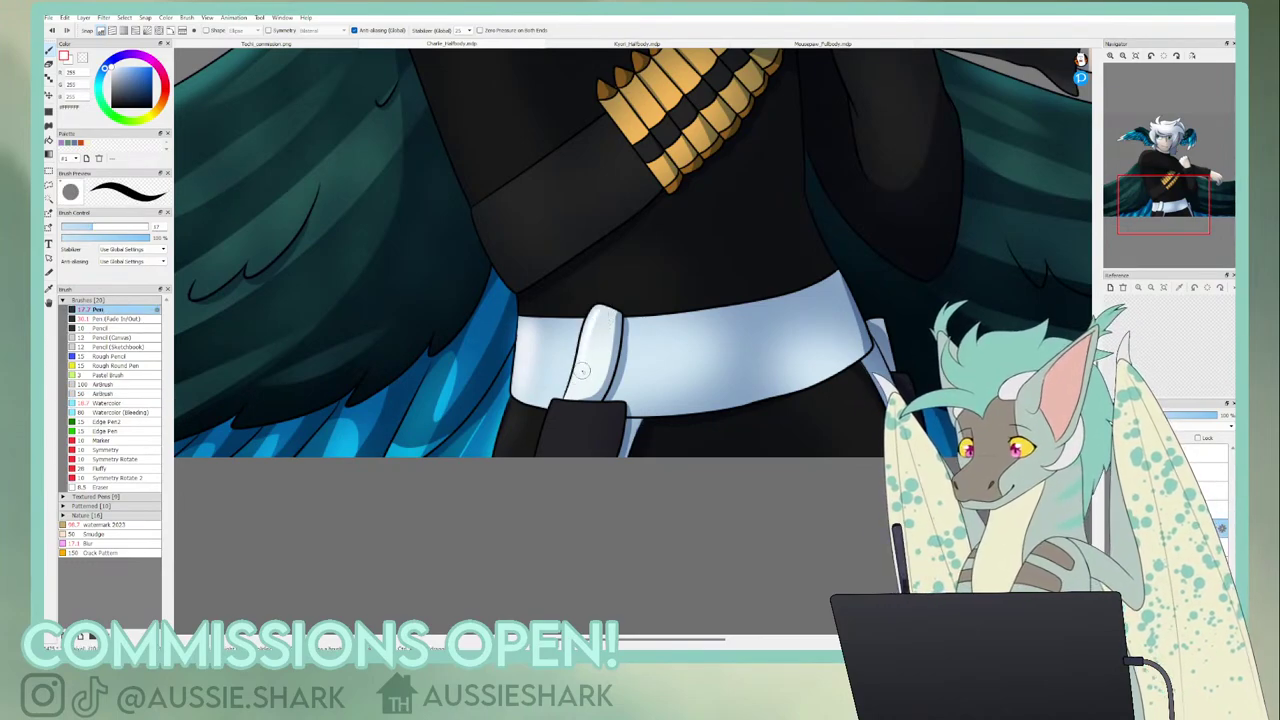
left_click_drag(571, 416, 549, 455)
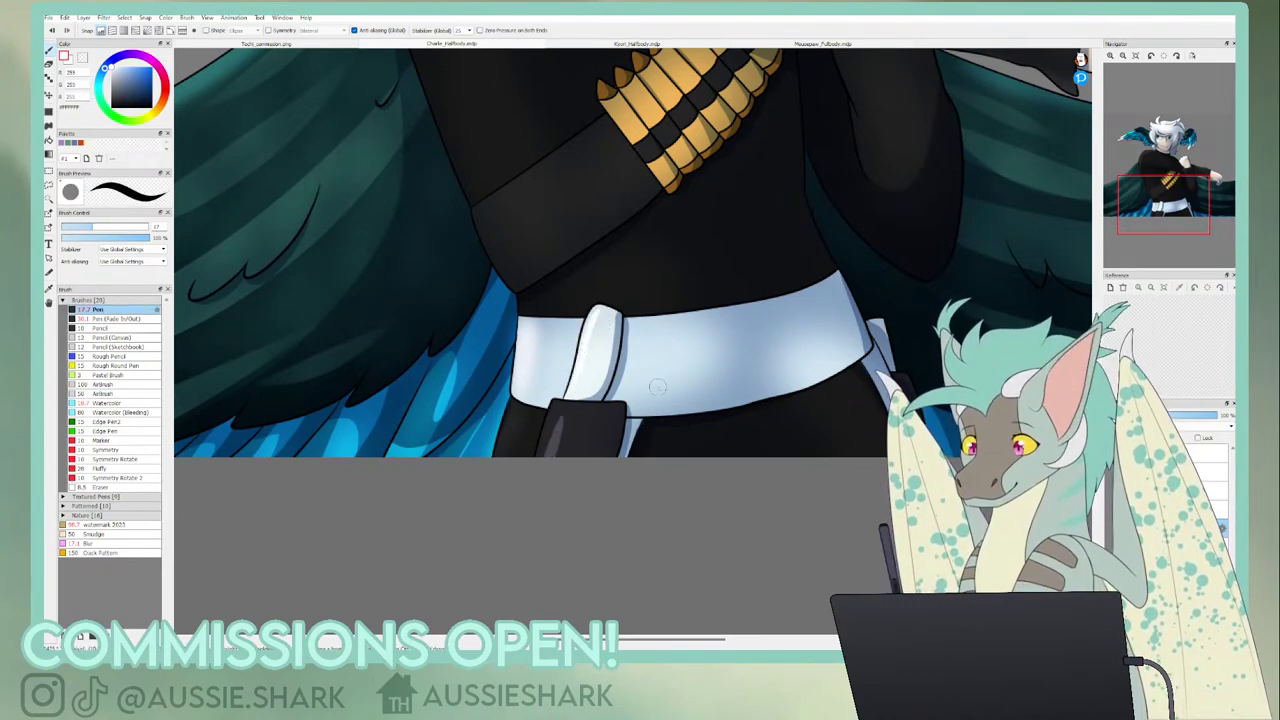
- Draw straight pale highlights down the golden bullets and across their black straps with the Pen at size 6
left_click_drag(618, 140, 590, 343)
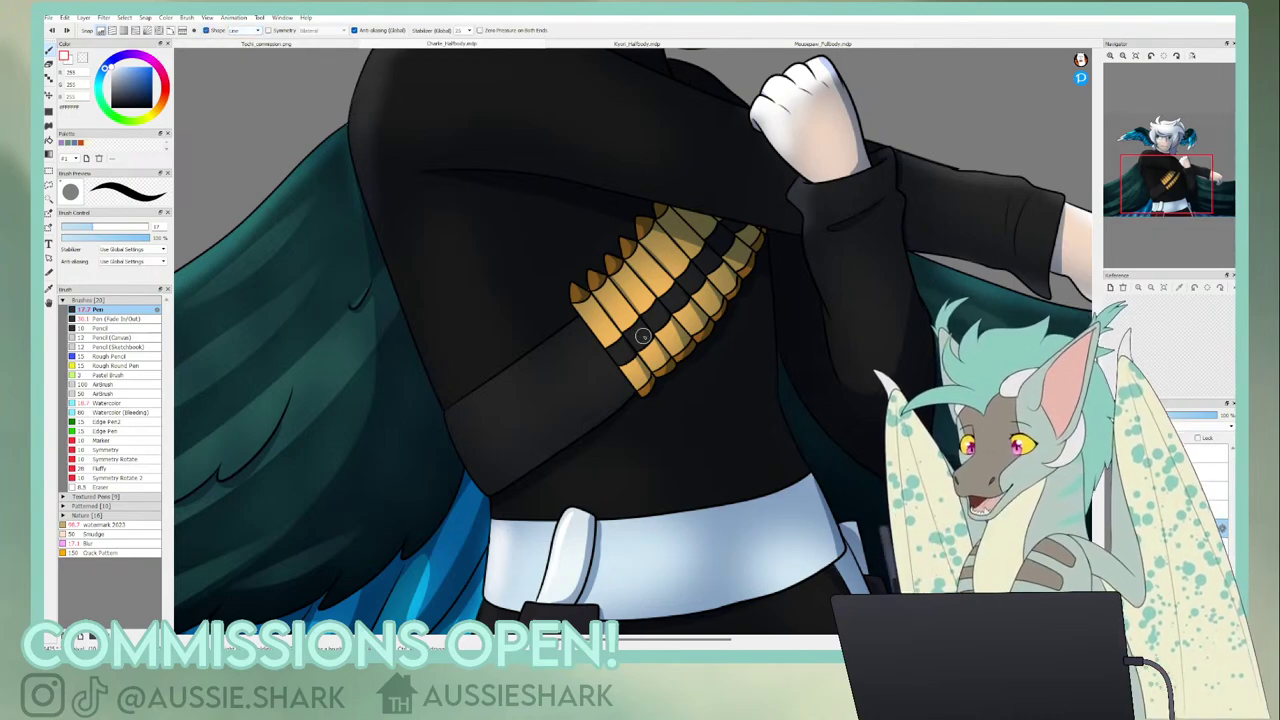
left_click(66, 227)
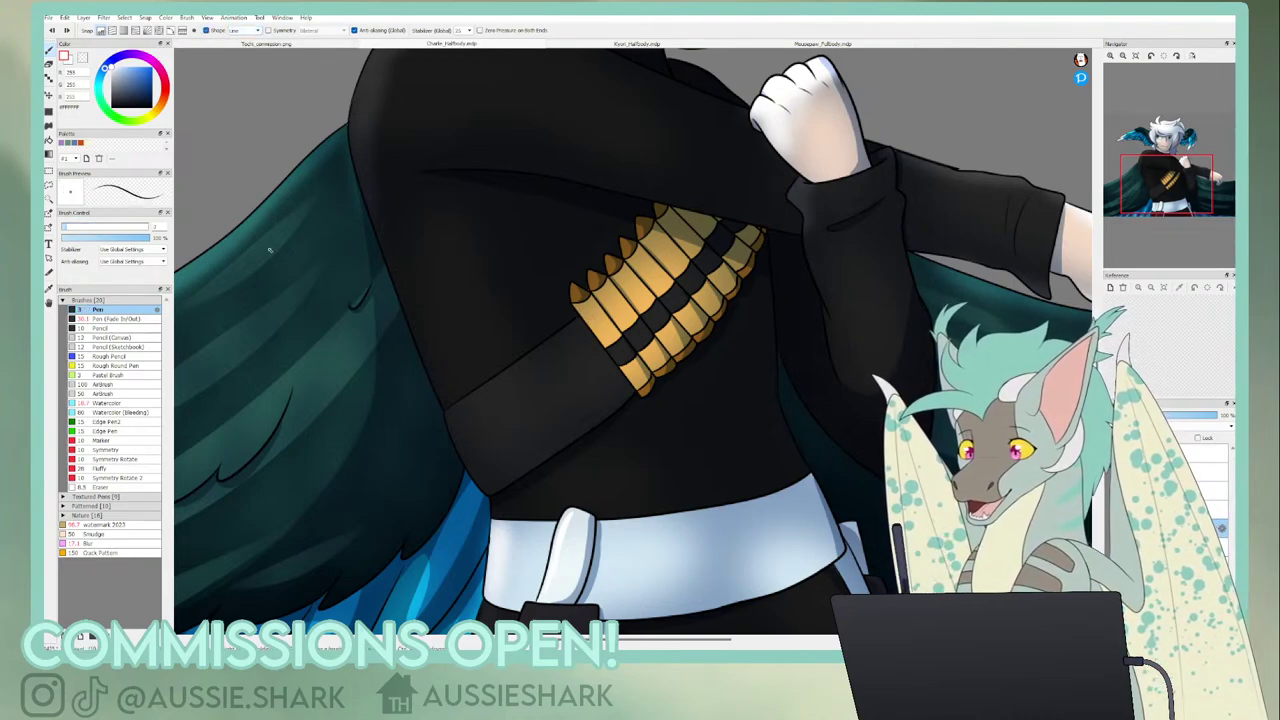
key("bracketright")
key("bracketright")
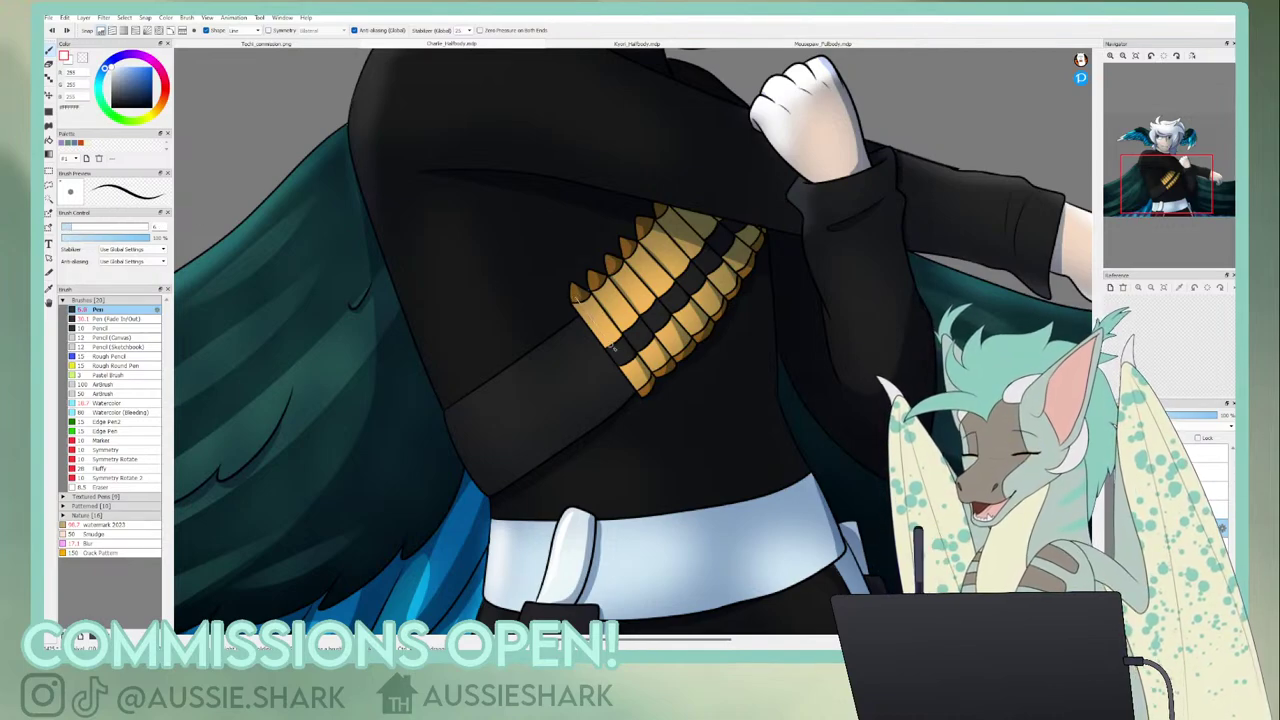
mouse_move(644, 394)
left_mouse_down()
mouse_move(697, 340)
mouse_move(646, 229)
left_mouse_up()
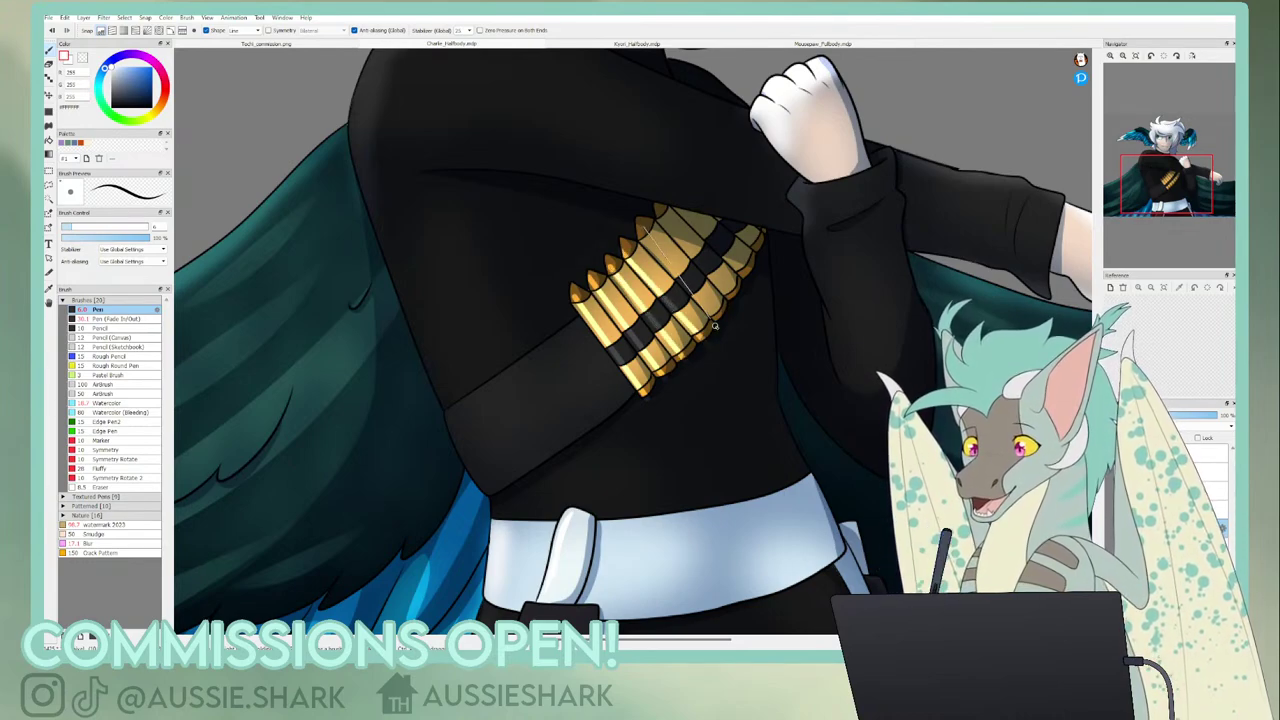
left_click_drag(727, 327, 667, 221)
left_click_drag(724, 292, 735, 312)
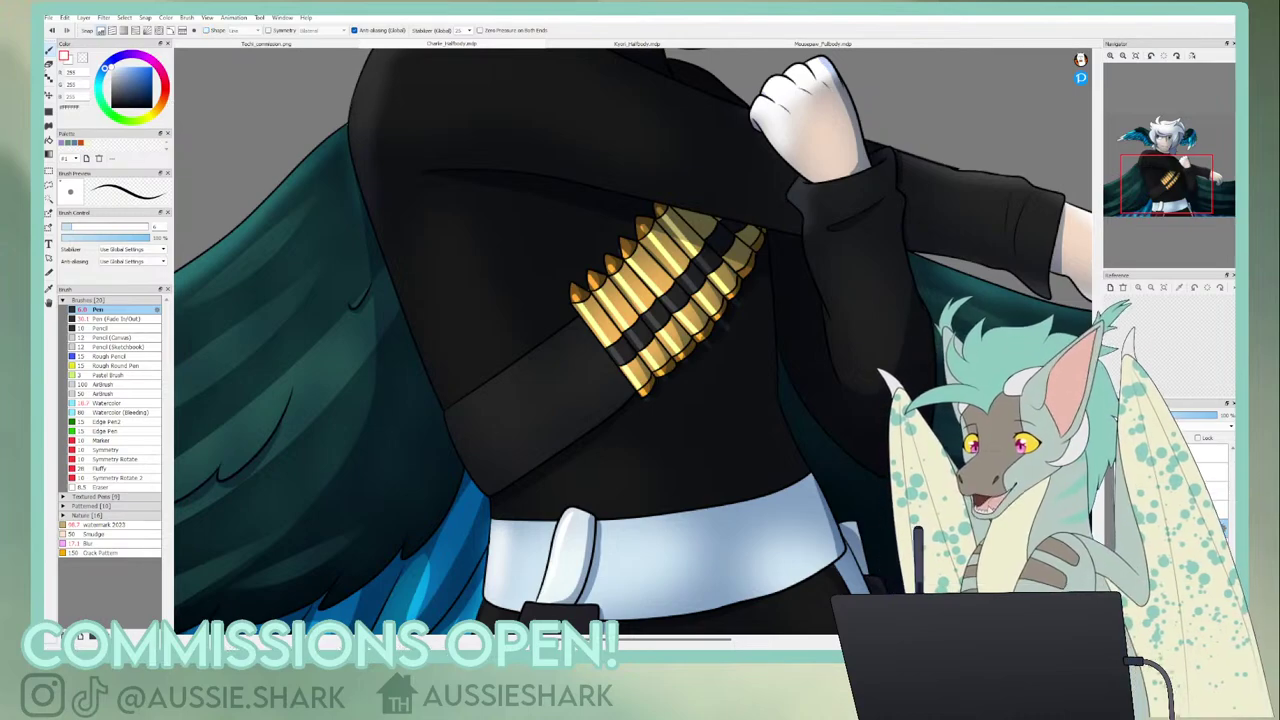
- Soften the bullet highlights with Eraser (Soft) at size 50 and add small Pen highlights to the bullet tips
key("e")
left_click(1110, 56)
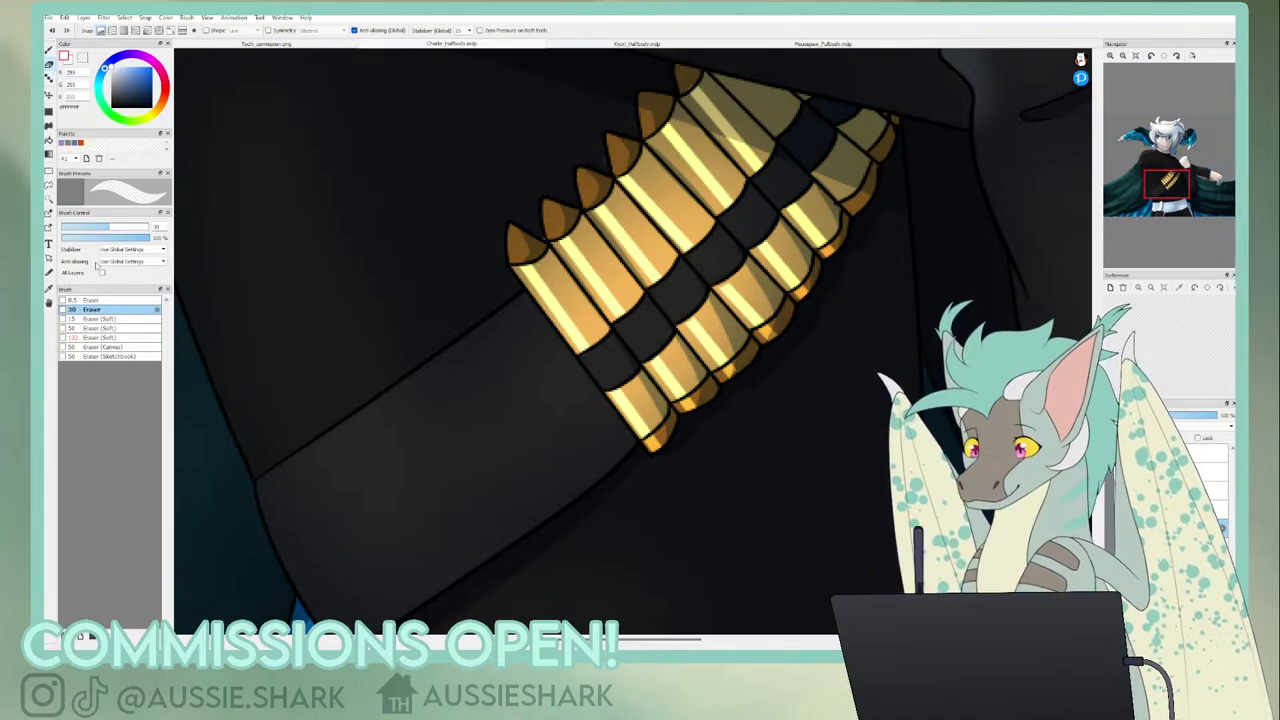
left_click(100, 328)
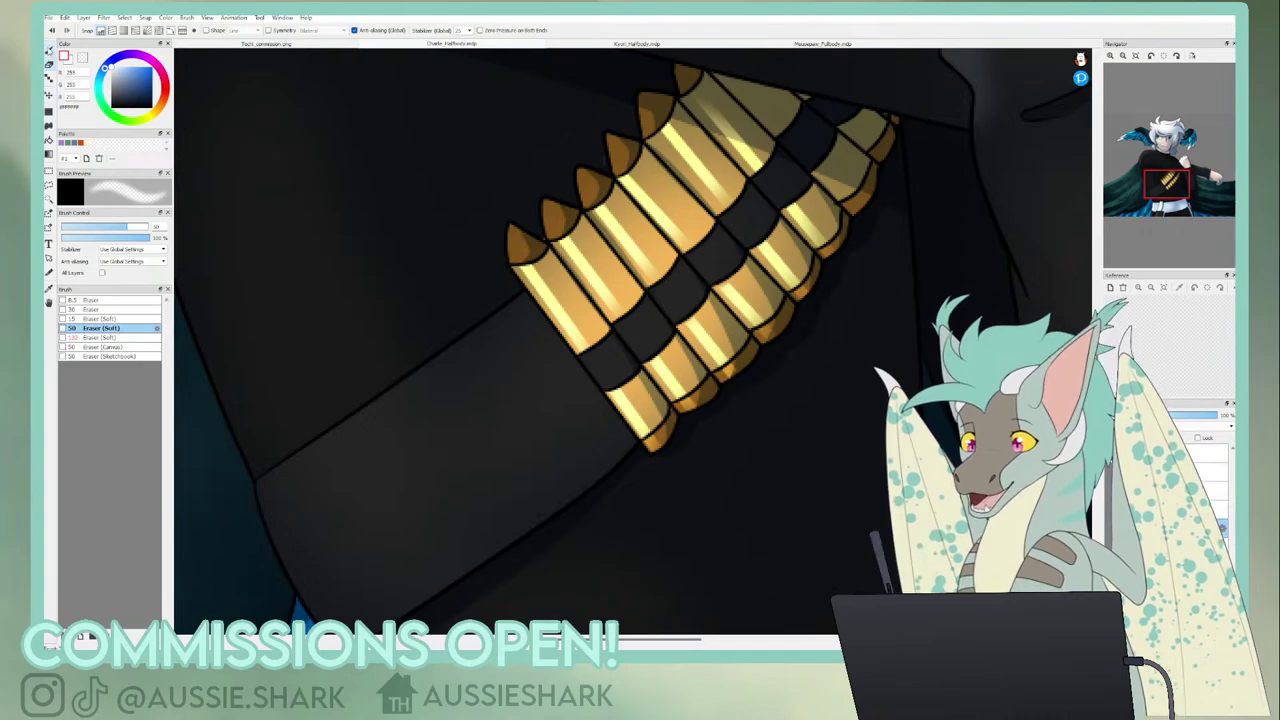
left_click(48, 50)
left_click_drag(511, 225, 521, 257)
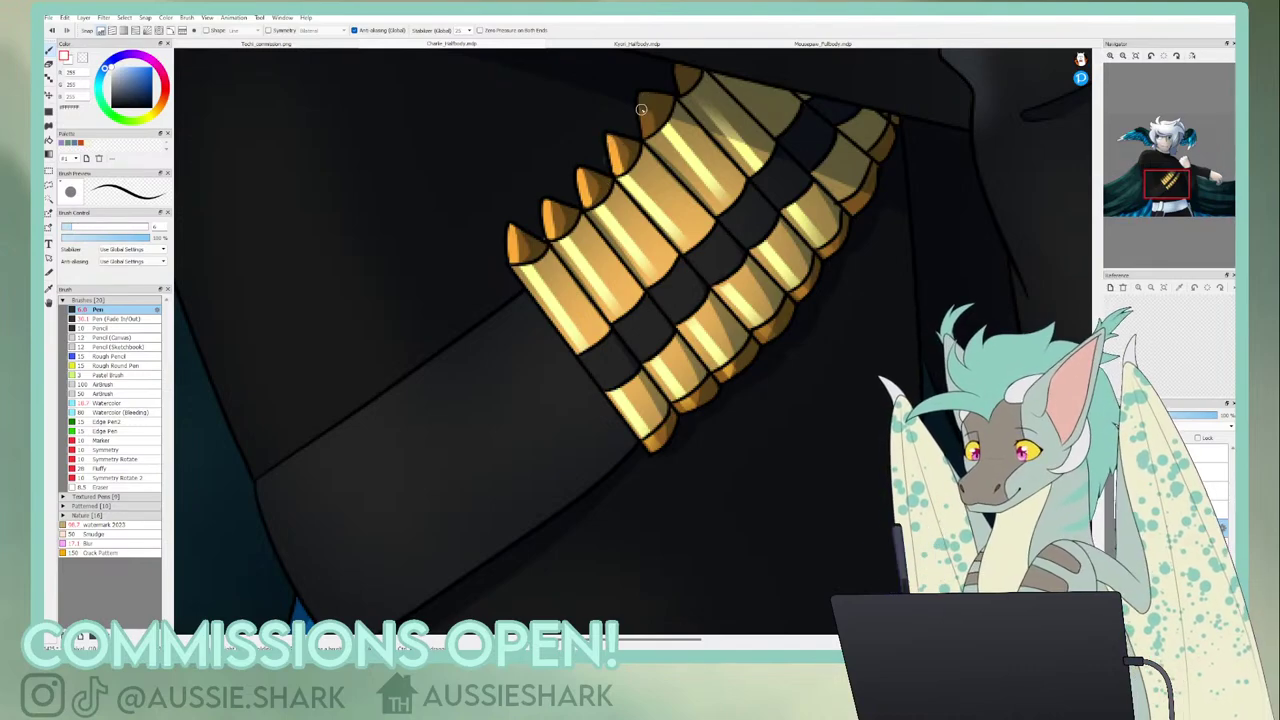
- Draw a thin pale highlight along the upper edge of the black bandolier strap where it meets the torso's side
left_click(1135, 56)
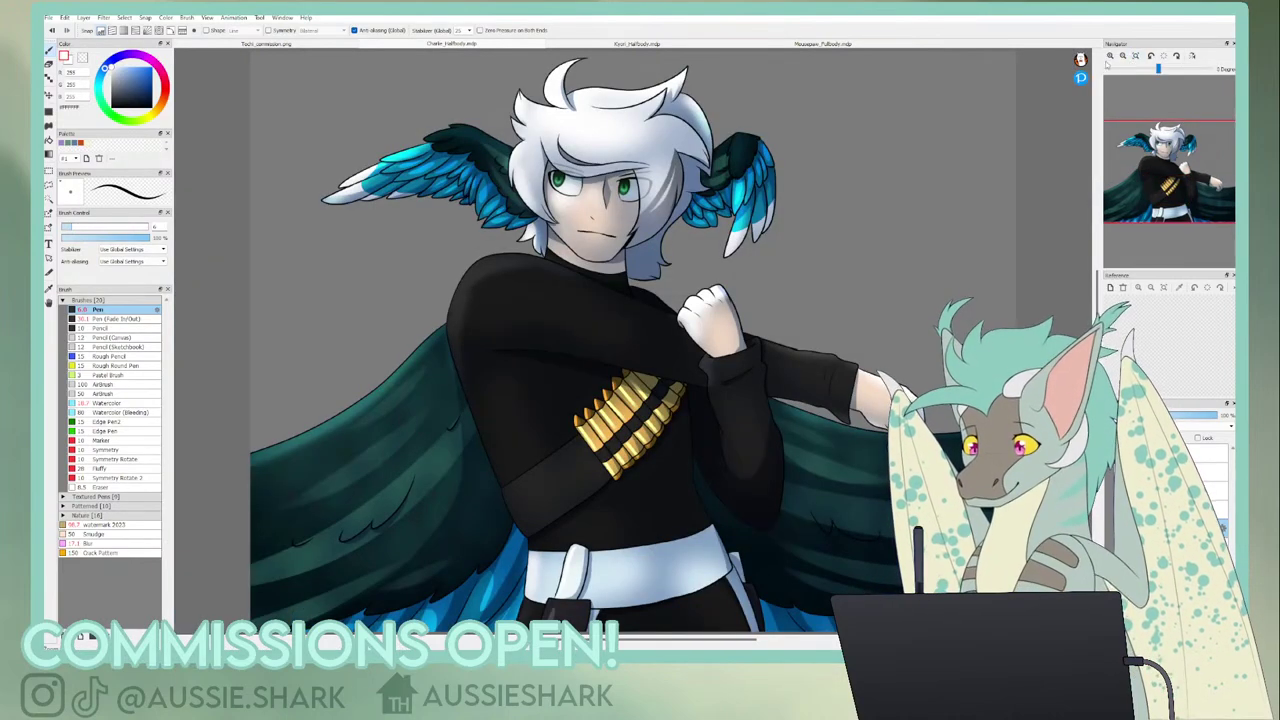
left_click(1110, 56)
left_click(1110, 56)
left_click(1143, 187)
left_click_drag(1143, 188, 1140, 204)
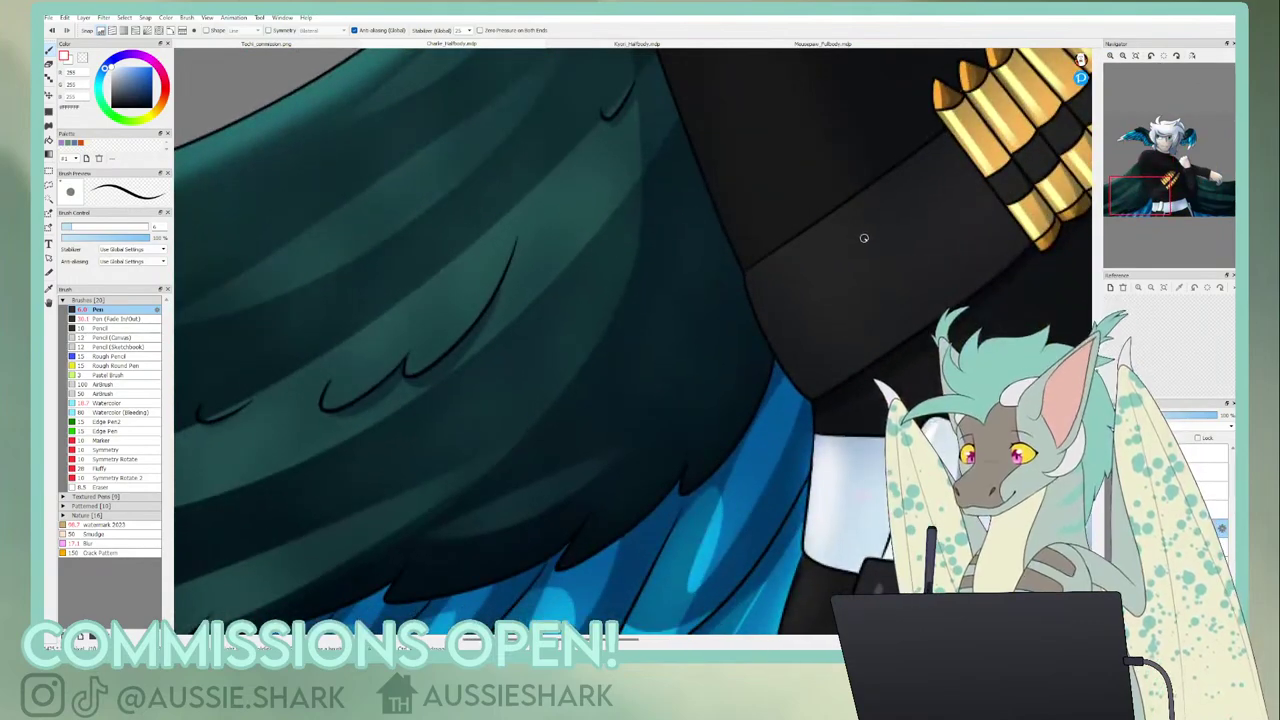
left_click_drag(815, 230, 751, 286)
key("ctrl+z")
mouse_move(818, 222)
left_mouse_down()
mouse_move(750, 290)
mouse_move(752, 270)
left_mouse_up()
- Enlarge the Pen to about size 19 and draw a white highlight down the bridge of the nose
mouse_move(1157, 166)
left_mouse_down()
mouse_move(1133, 160)
mouse_move(1147, 155)
left_mouse_up()
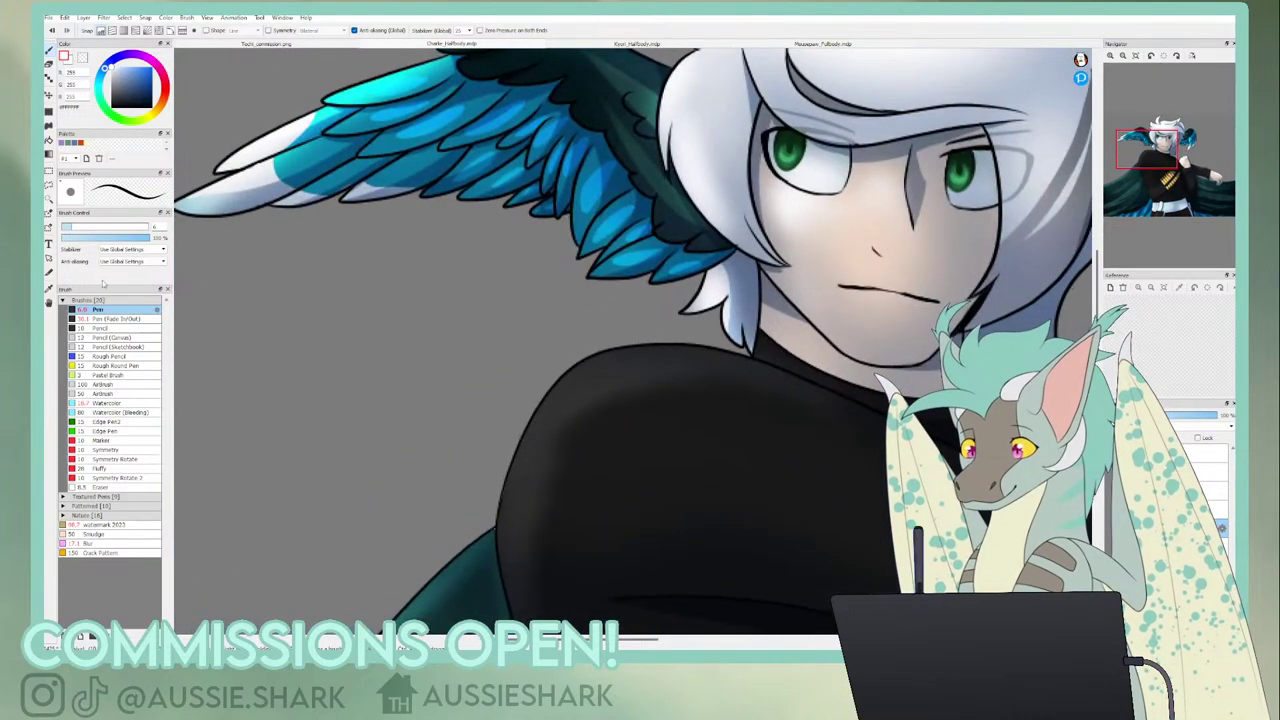
left_click_drag(77, 227, 95, 227)
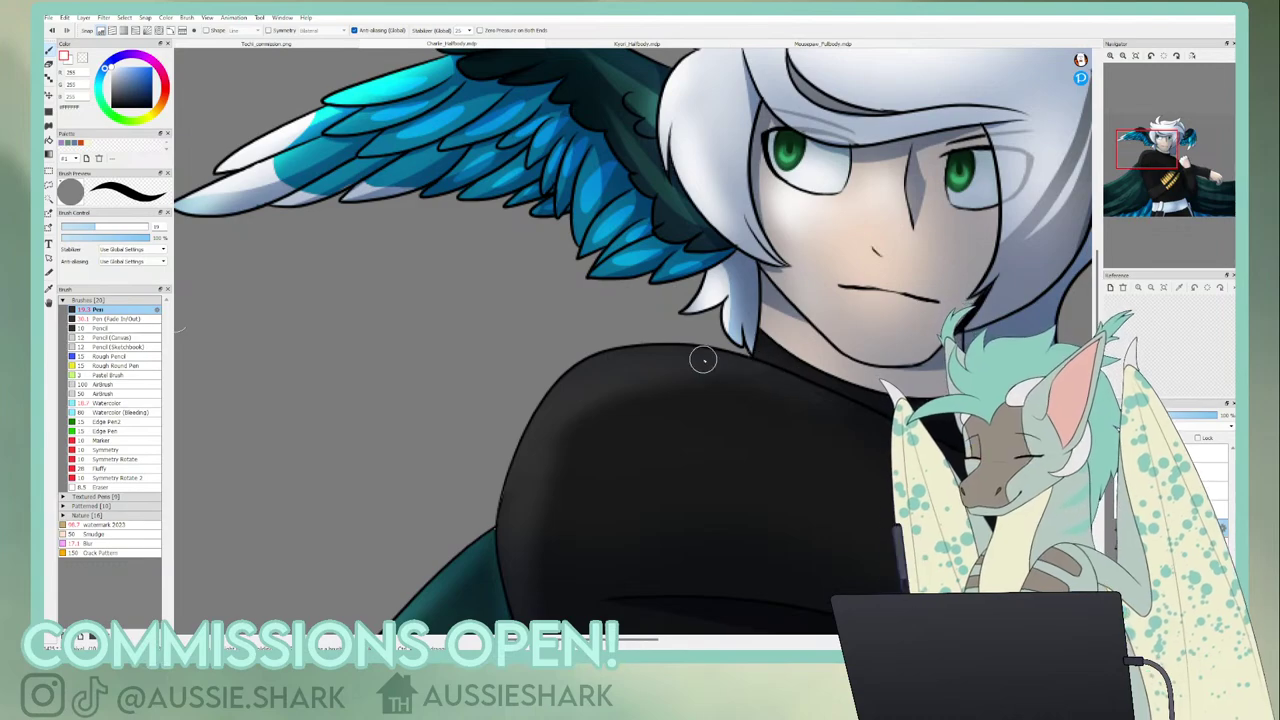
left_click_drag(1114, 178, 1116, 190)
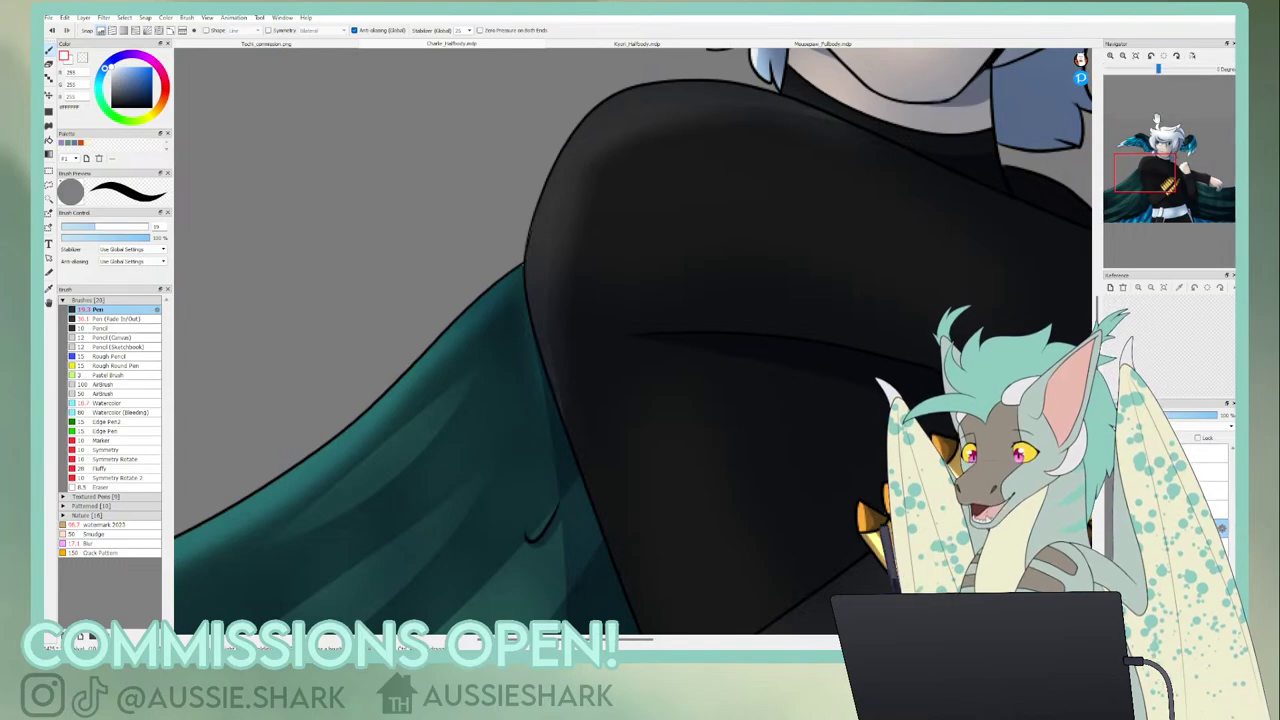
left_click_drag(1158, 168, 1208, 174)
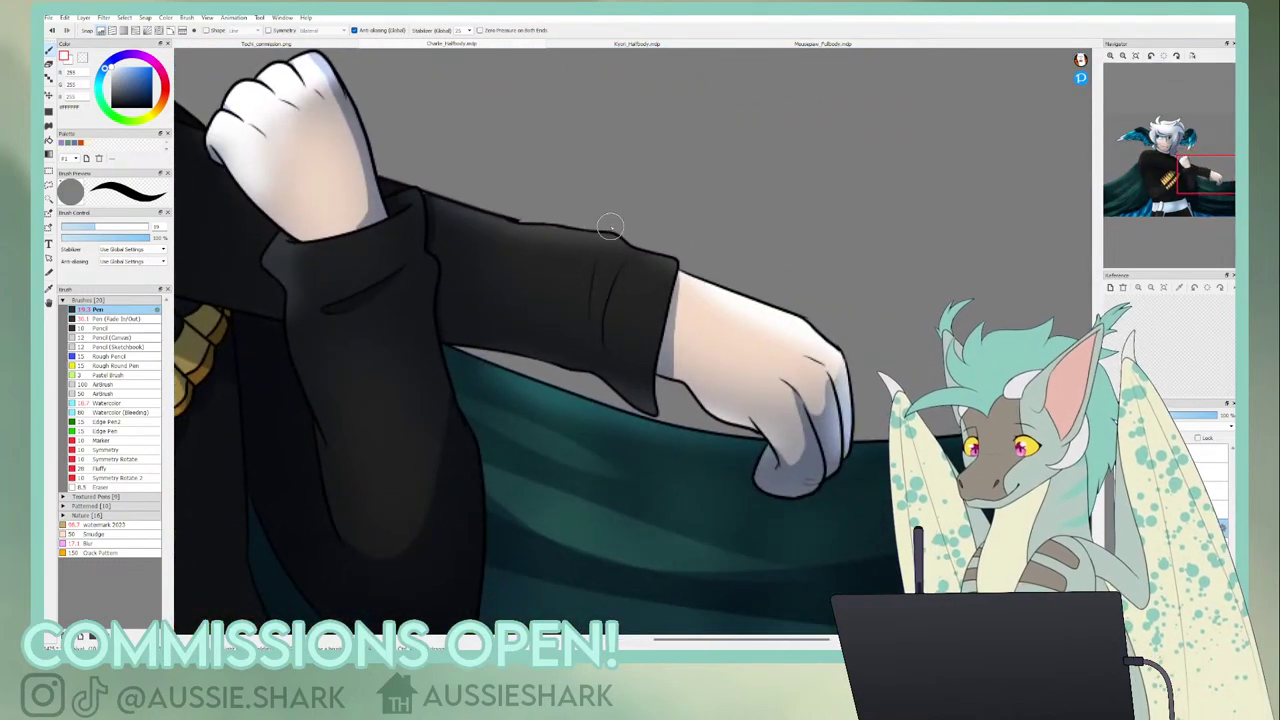
mouse_move(1196, 173)
left_mouse_down()
mouse_move(1227, 196)
mouse_move(1171, 214)
mouse_move(1106, 190)
mouse_move(1123, 183)
left_mouse_up()
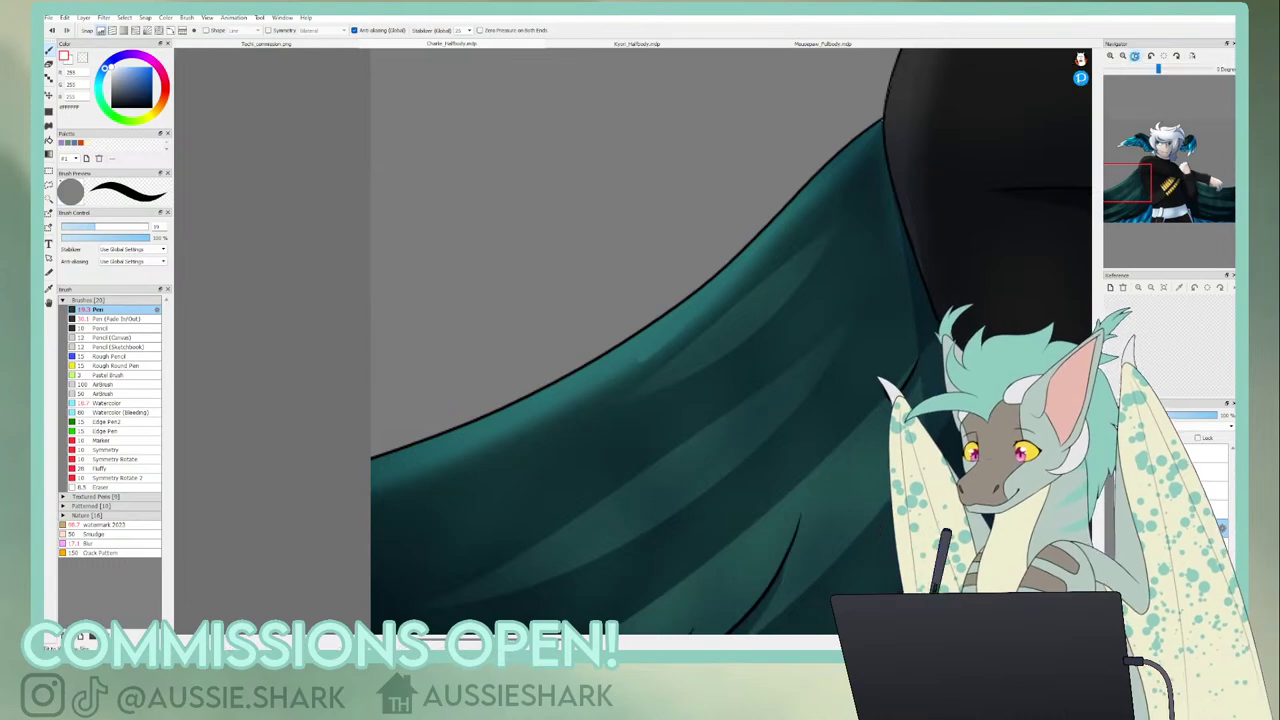
left_click(1136, 56)
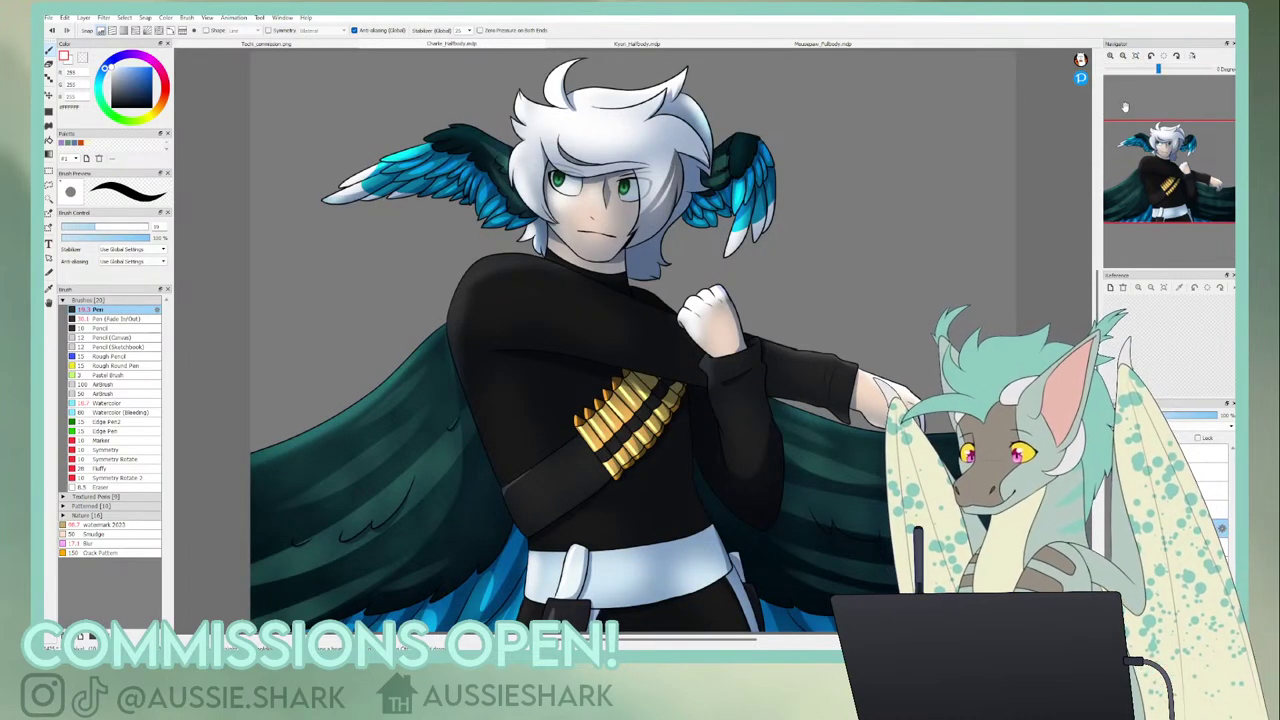
left_click(1110, 56)
left_click(1110, 56)
left_click(1169, 139)
left_click_drag(1169, 137, 1161, 156)
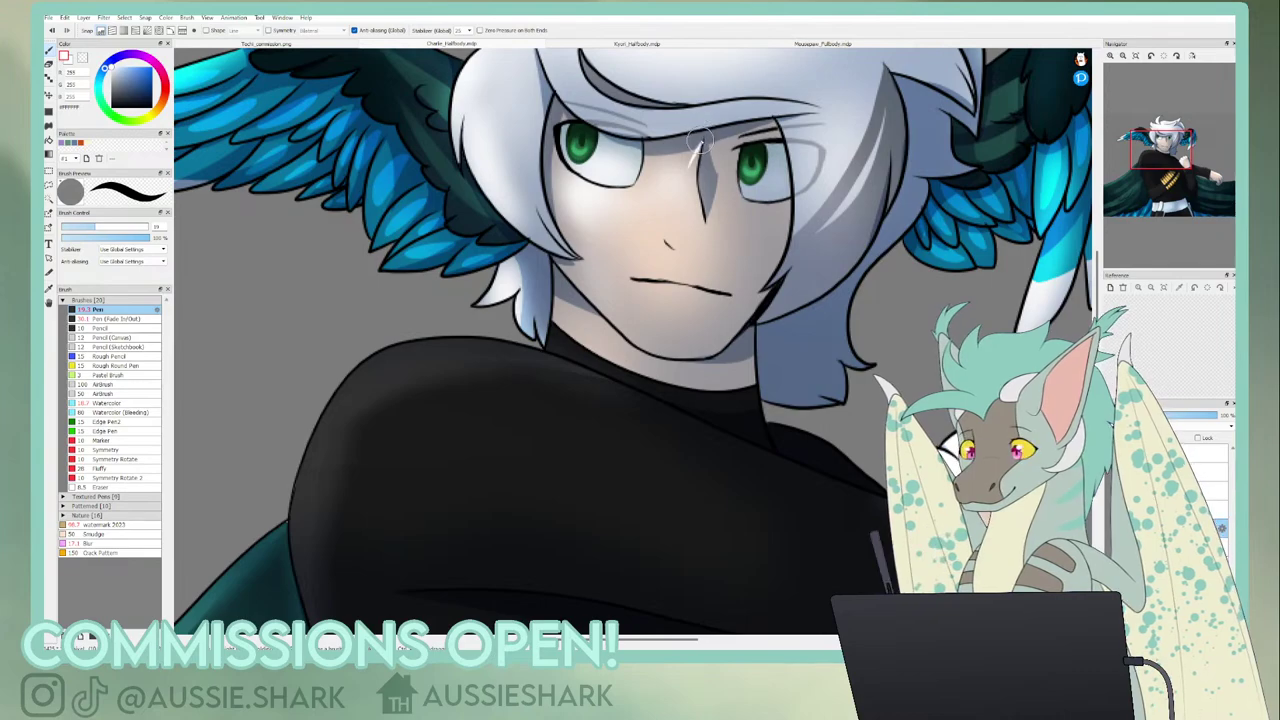
mouse_move(701, 141)
left_mouse_down()
mouse_move(695, 210)
mouse_move(692, 186)
mouse_move(702, 226)
left_mouse_up()
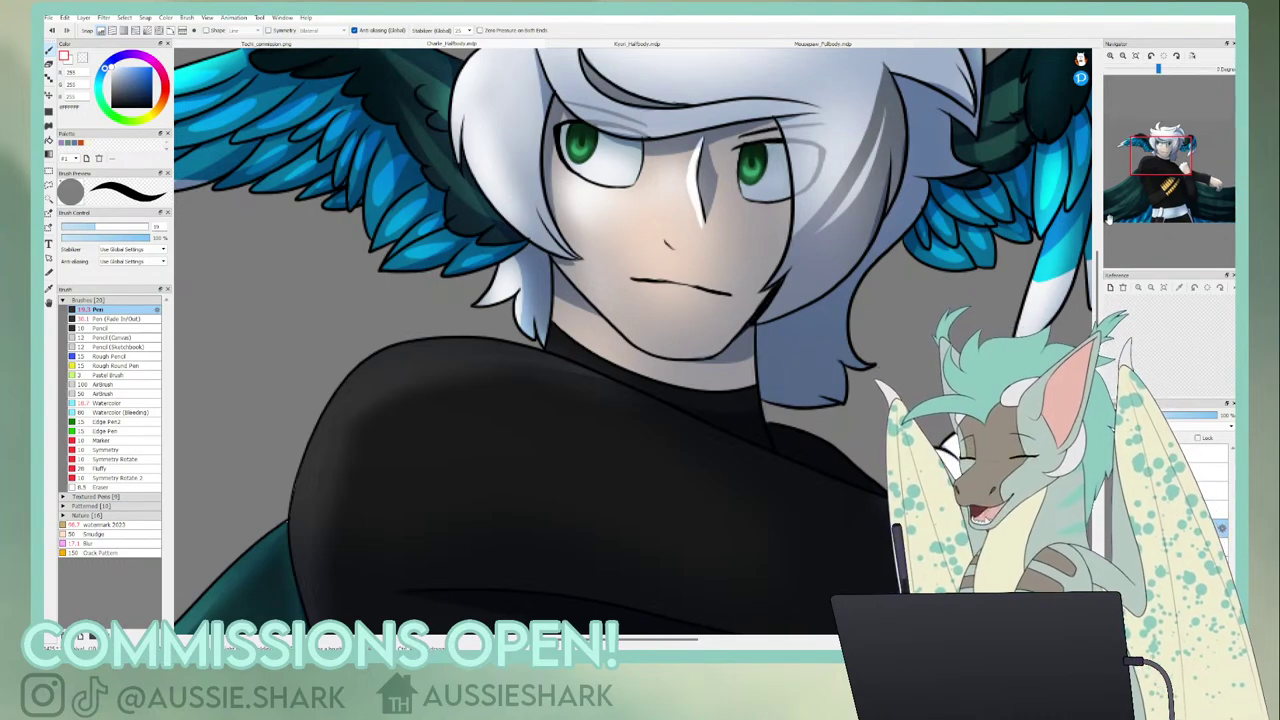
- Lower the opacity of the light layer to tone down the pale glow, and check the whole figure
key("ctrl+minus")
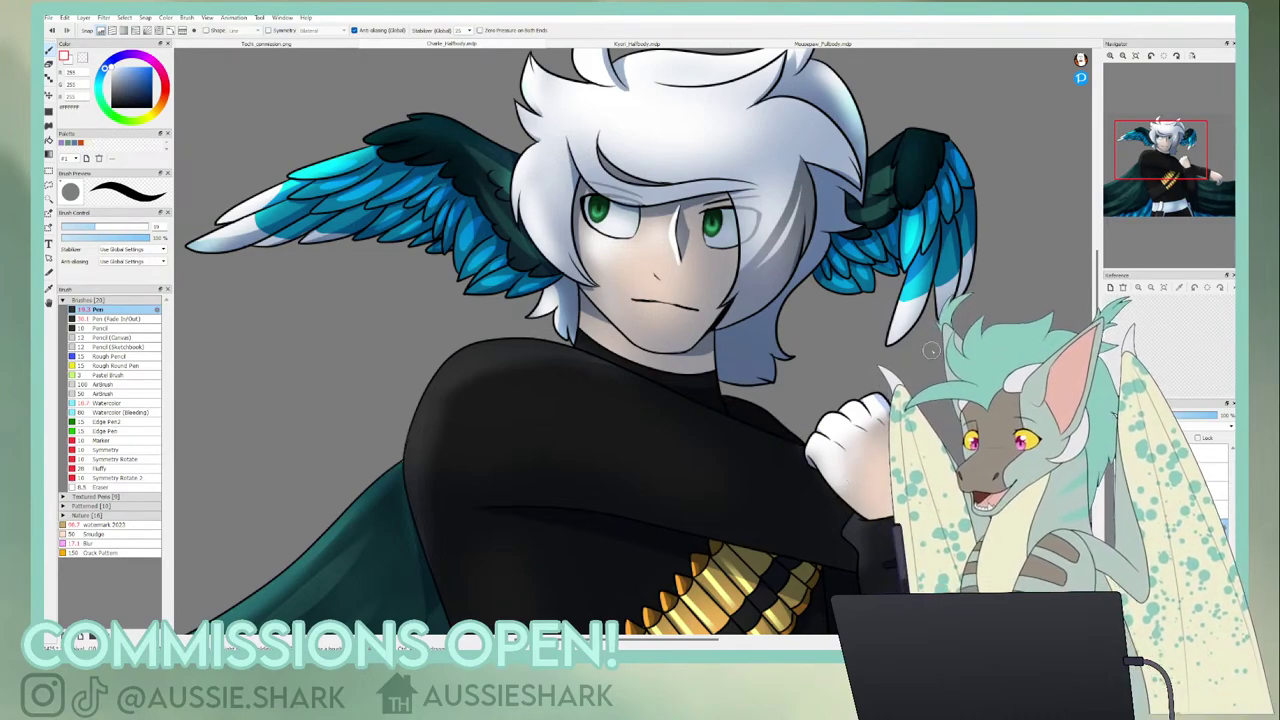
left_click_drag(1157, 137, 1151, 141)
left_click_drag(821, 230, 1010, 193)
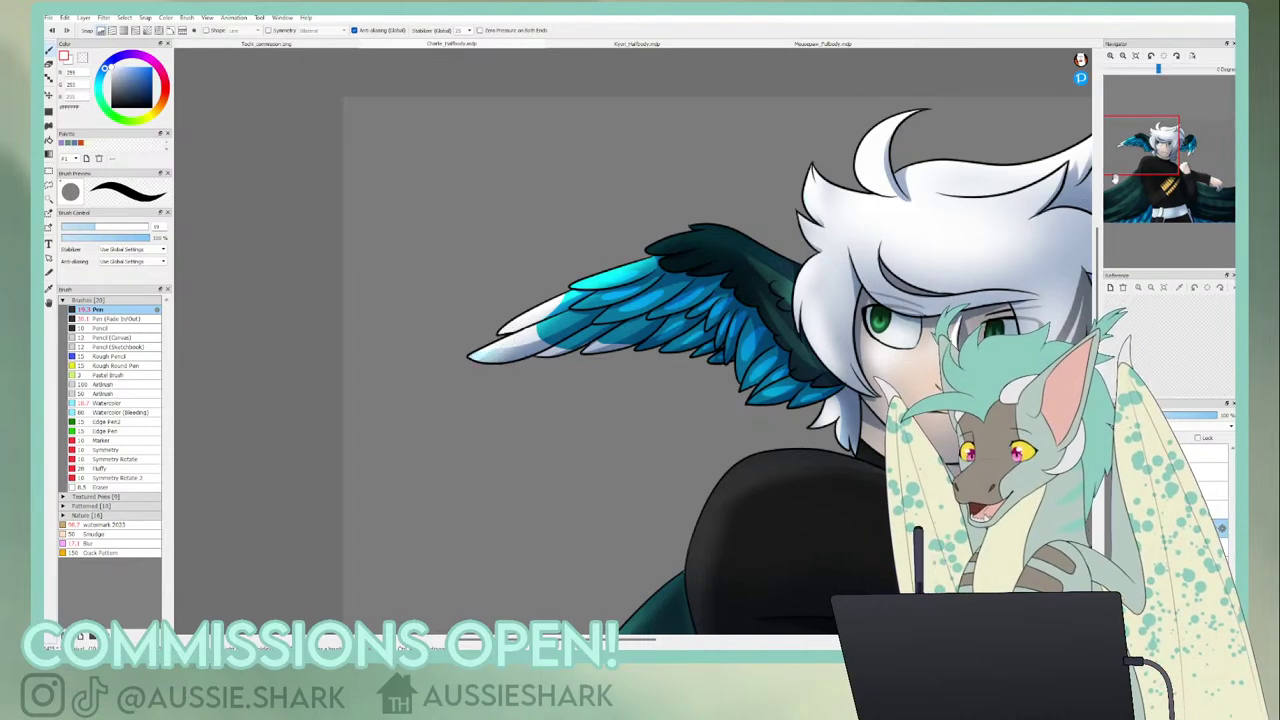
left_click_drag(1115, 177, 1157, 164)
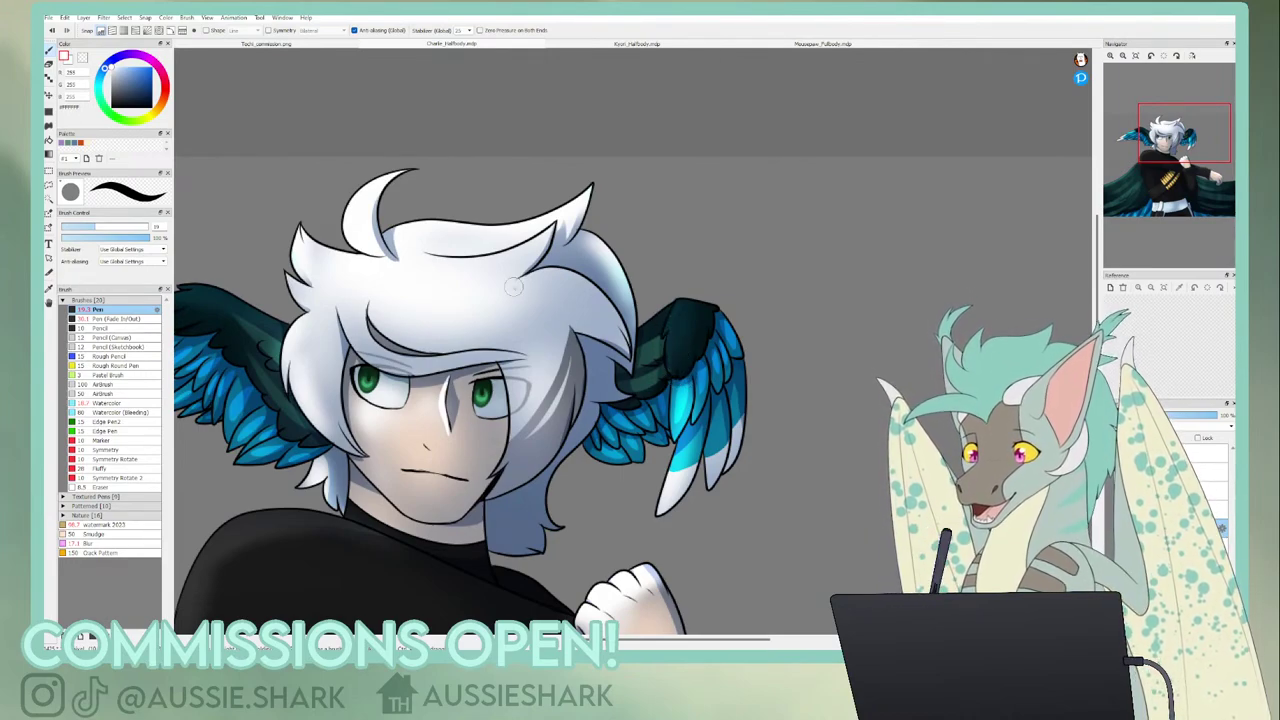
left_click_drag(1185, 150, 1141, 177)
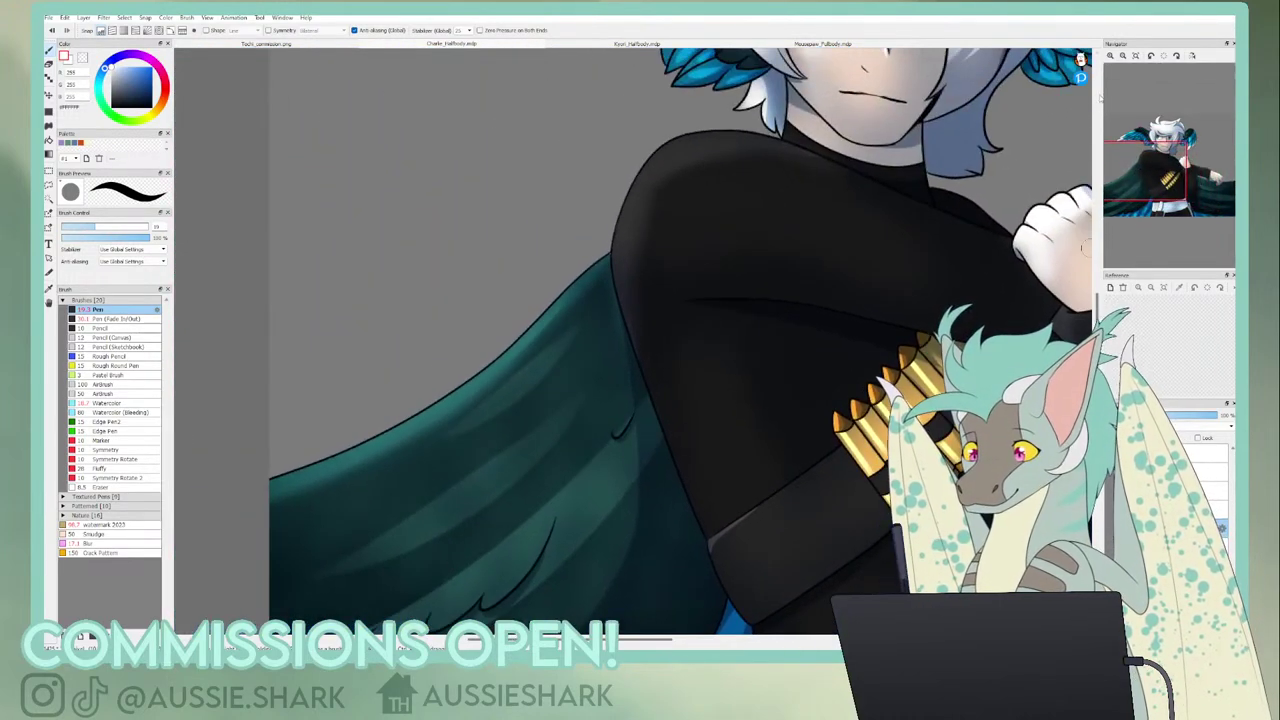
left_click(1135, 57)
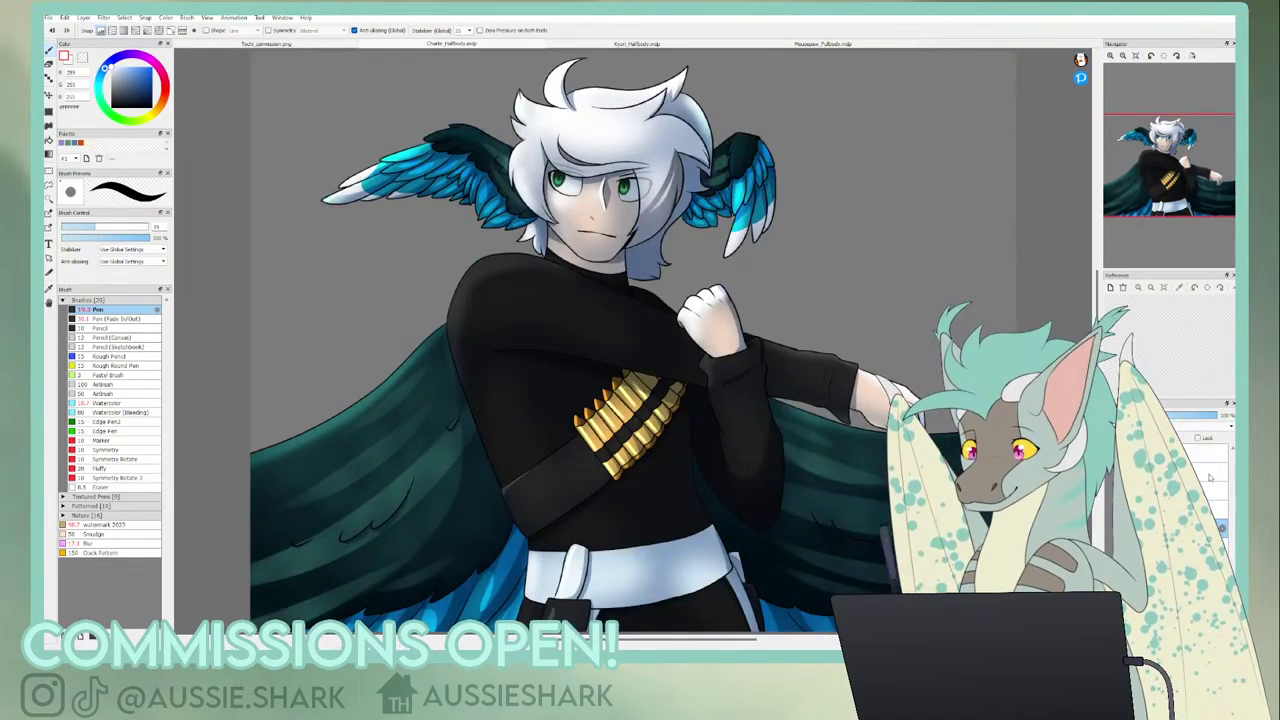
left_click(1213, 507)
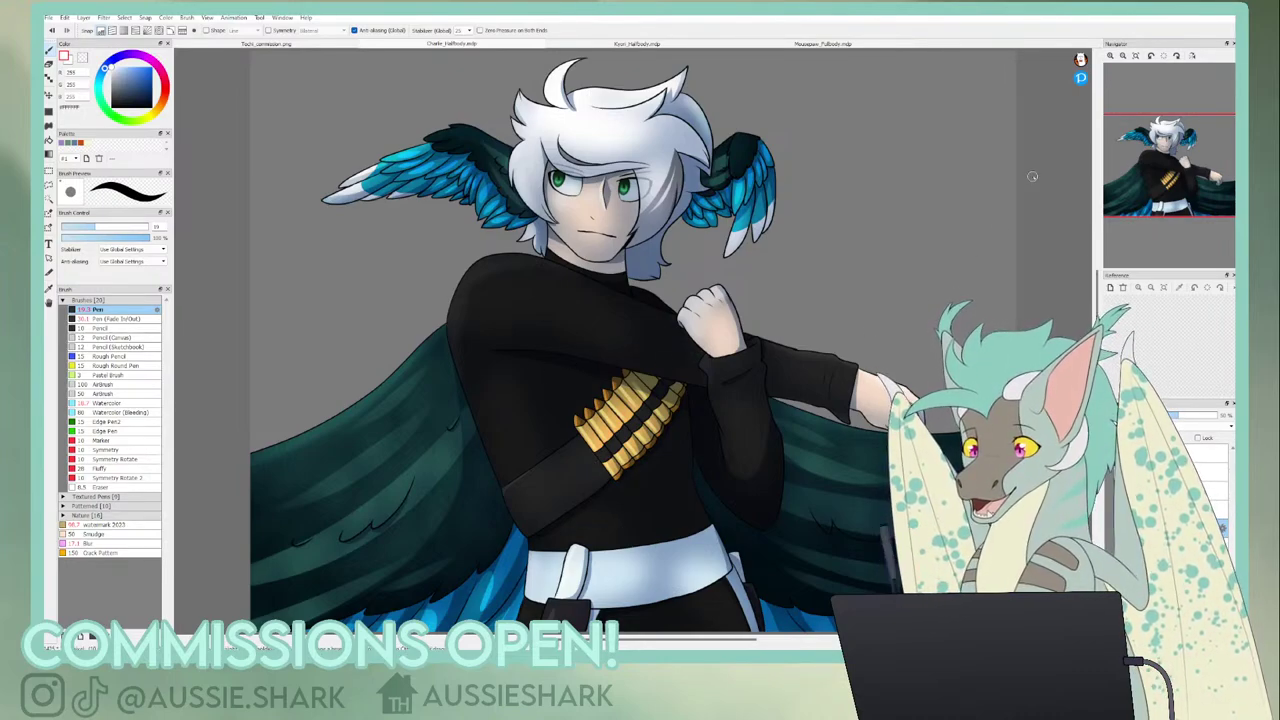
left_click(1110, 56)
left_click_drag(1179, 184, 1161, 149)
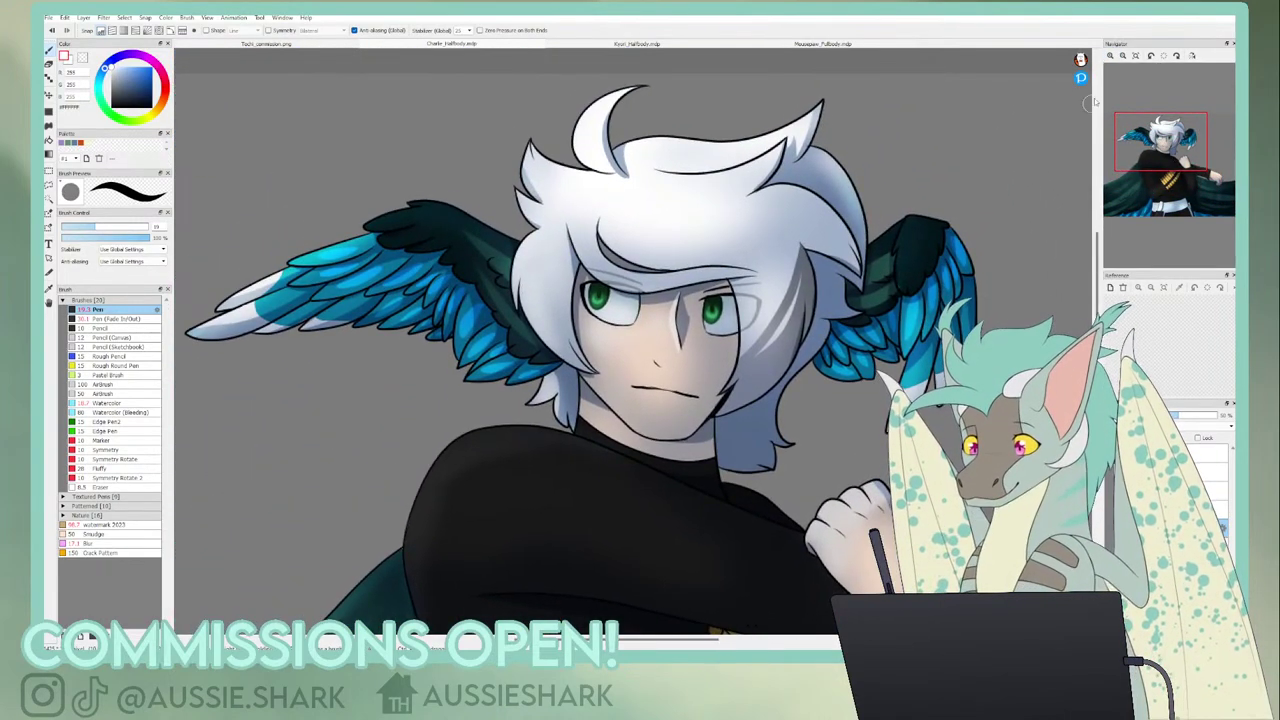
left_click(1136, 56)
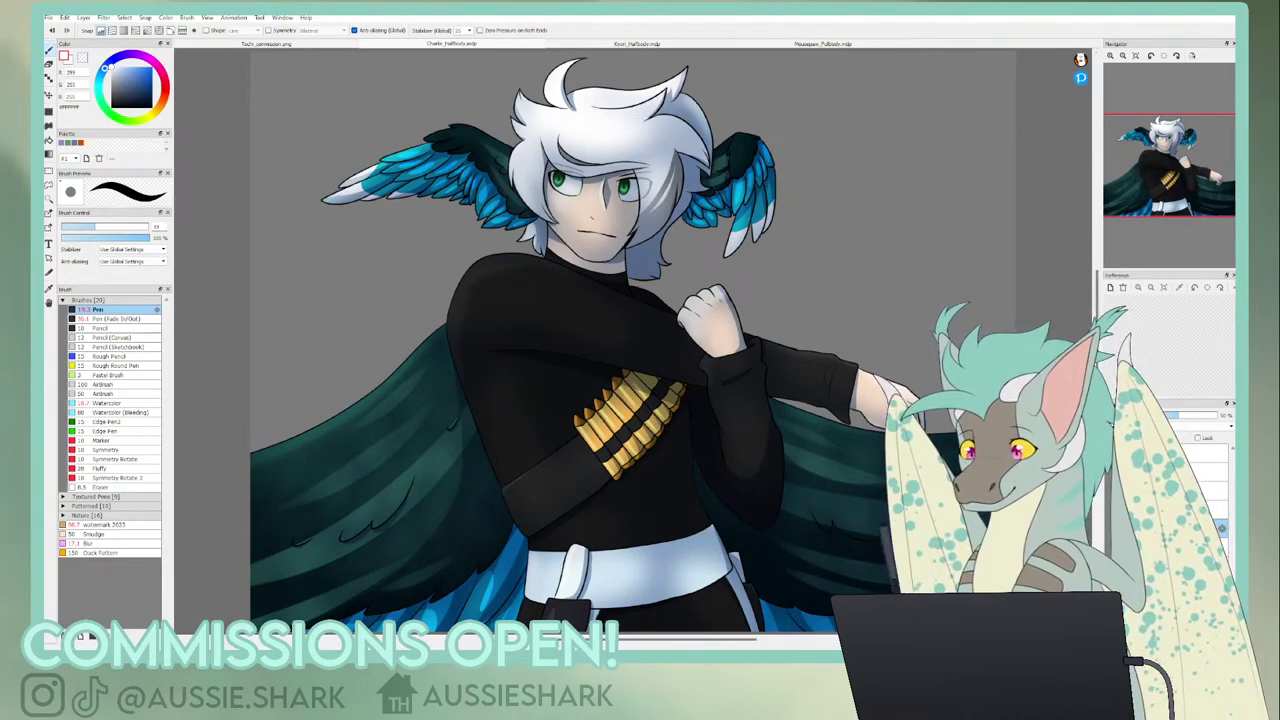
- Paint feather-shaped highlights across the large left wing and its blue lower feathers using Pen (Fade In/Out) at size 30
left_click(112, 318)
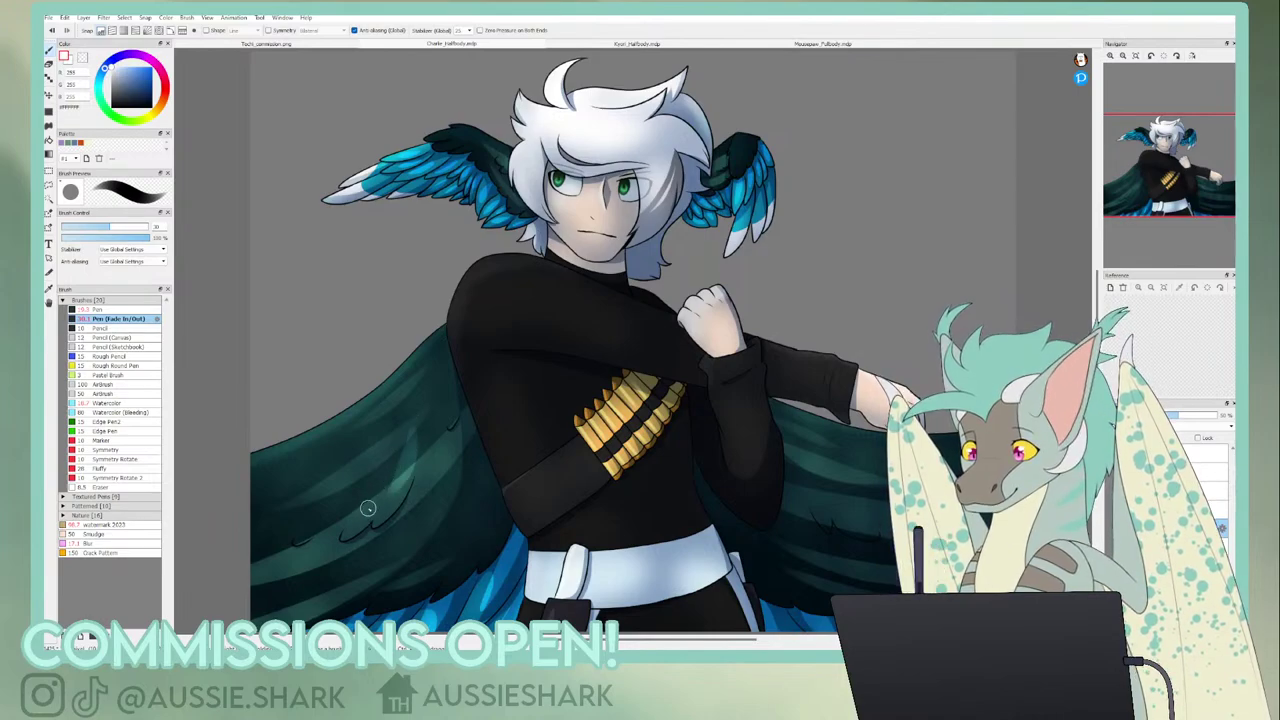
key("ctrl+z")
mouse_move(406, 472)
left_mouse_down()
mouse_move(377, 525)
mouse_move(355, 522)
left_mouse_up()
left_click_drag(283, 543, 355, 490)
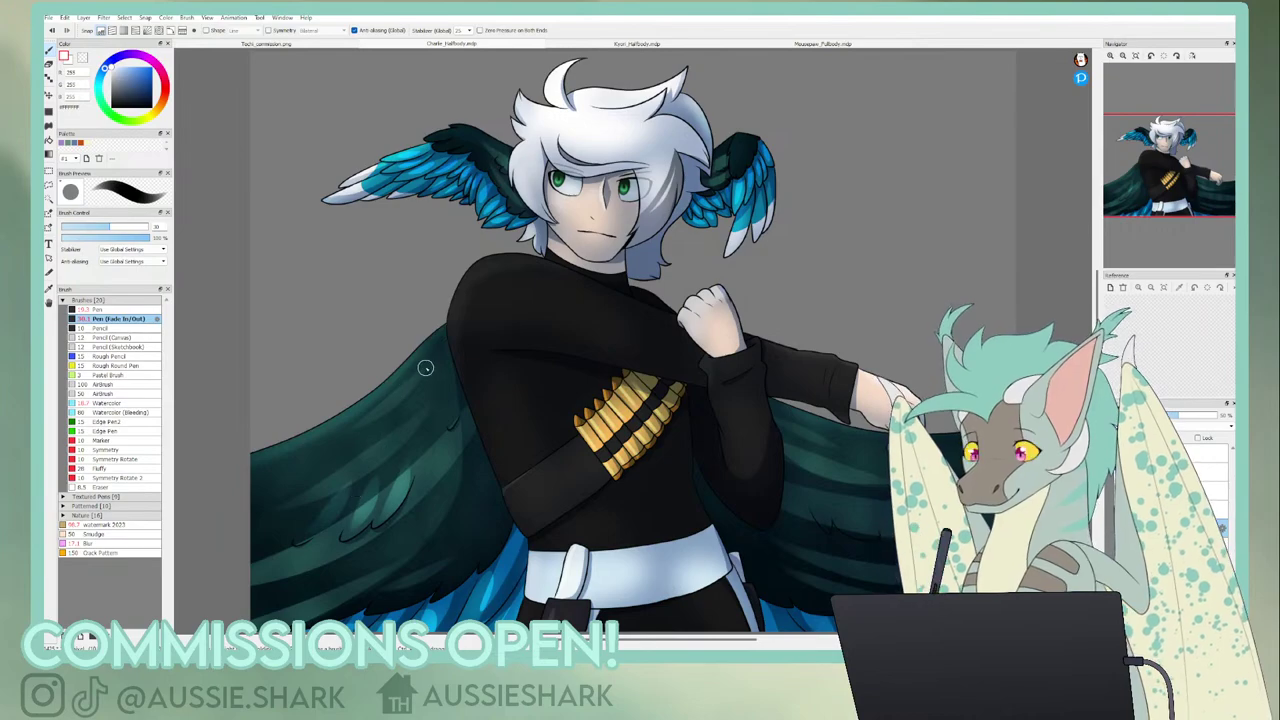
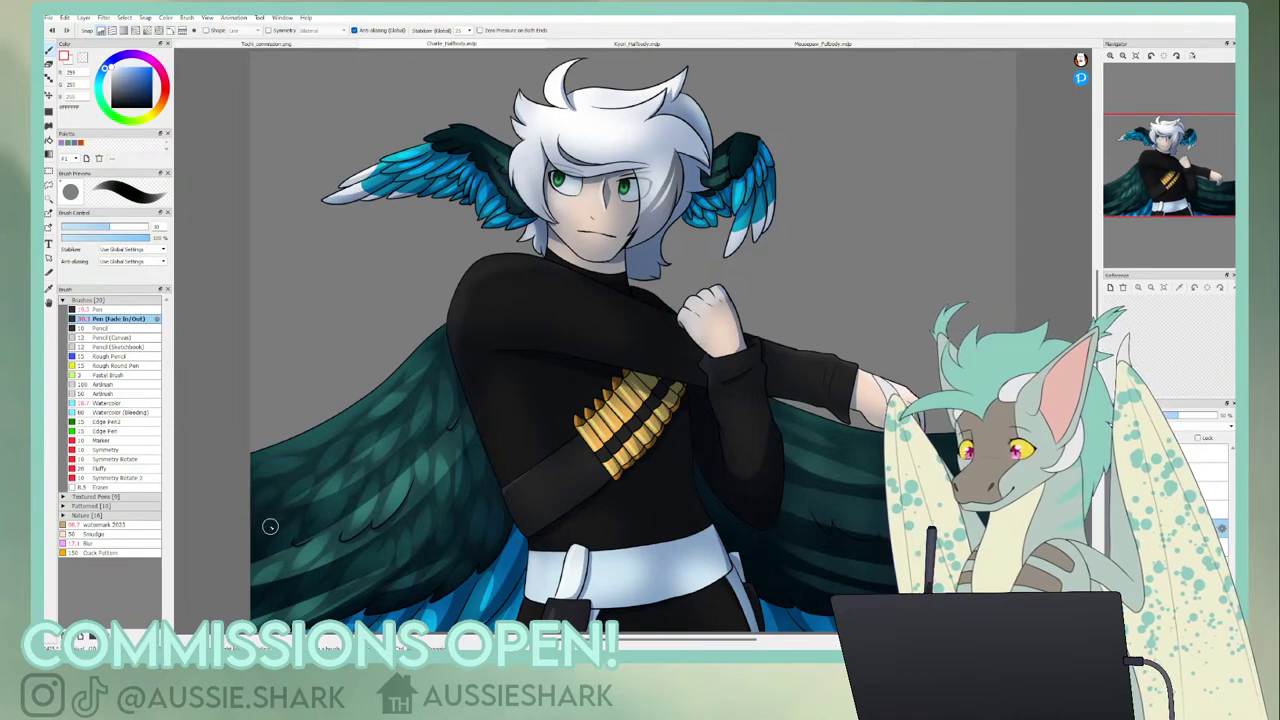
mouse_move(501, 559)
left_mouse_down()
mouse_move(487, 600)
mouse_move(430, 616)
left_mouse_up()
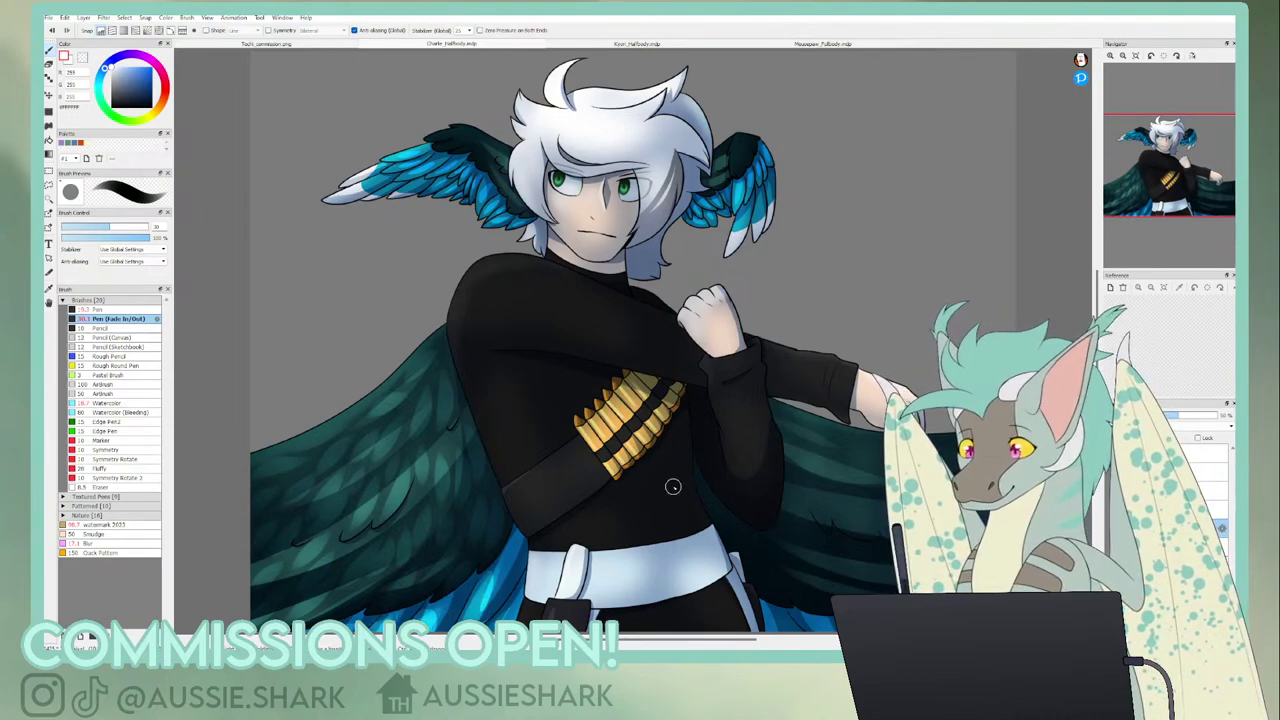
- Paint matching rows of feather highlights across the large dark right wing and check the whole figure
left_click(1110, 57)
mouse_move(1152, 145)
left_mouse_down()
mouse_move(1164, 209)
mouse_move(1149, 182)
mouse_move(1212, 204)
left_mouse_up()
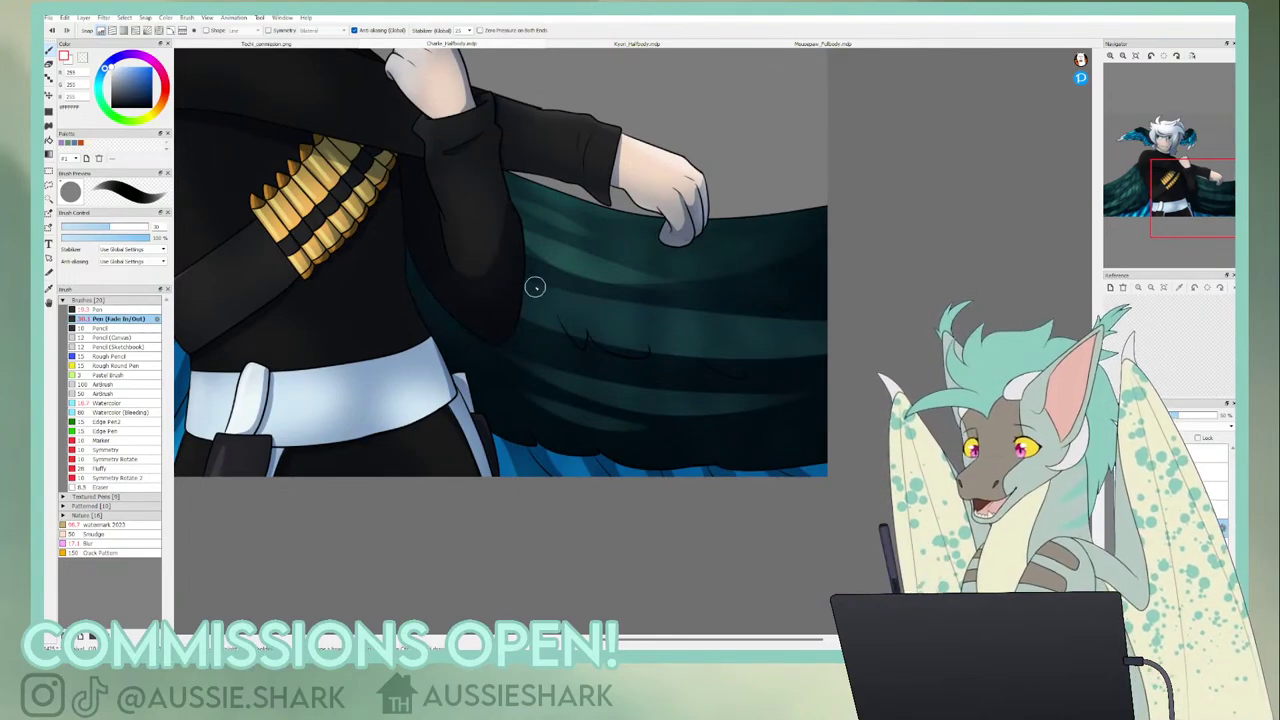
mouse_move(583, 340)
left_mouse_down()
mouse_move(605, 319)
mouse_move(585, 297)
mouse_move(645, 342)
left_mouse_up()
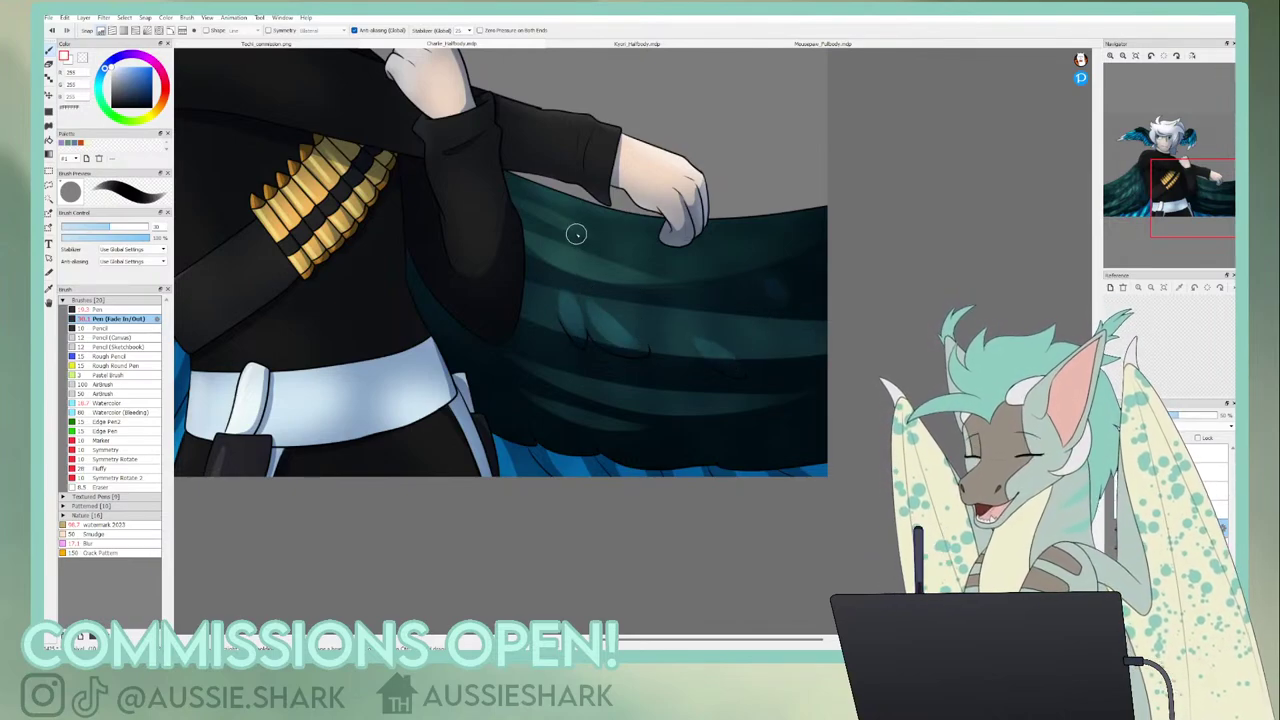
mouse_move(577, 235)
left_mouse_down()
mouse_move(678, 341)
mouse_move(621, 312)
mouse_move(678, 371)
mouse_move(677, 300)
mouse_move(709, 330)
mouse_move(757, 309)
mouse_move(773, 342)
left_mouse_up()
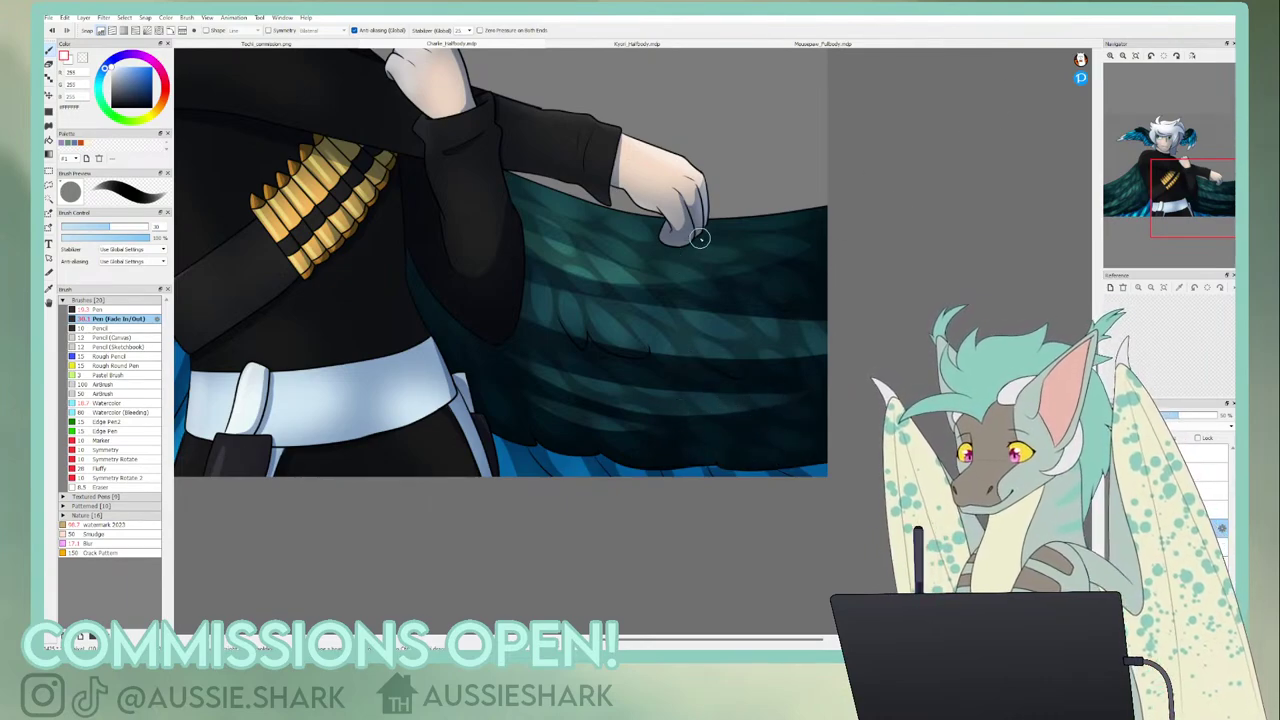
left_click_drag(1155, 189, 1166, 212)
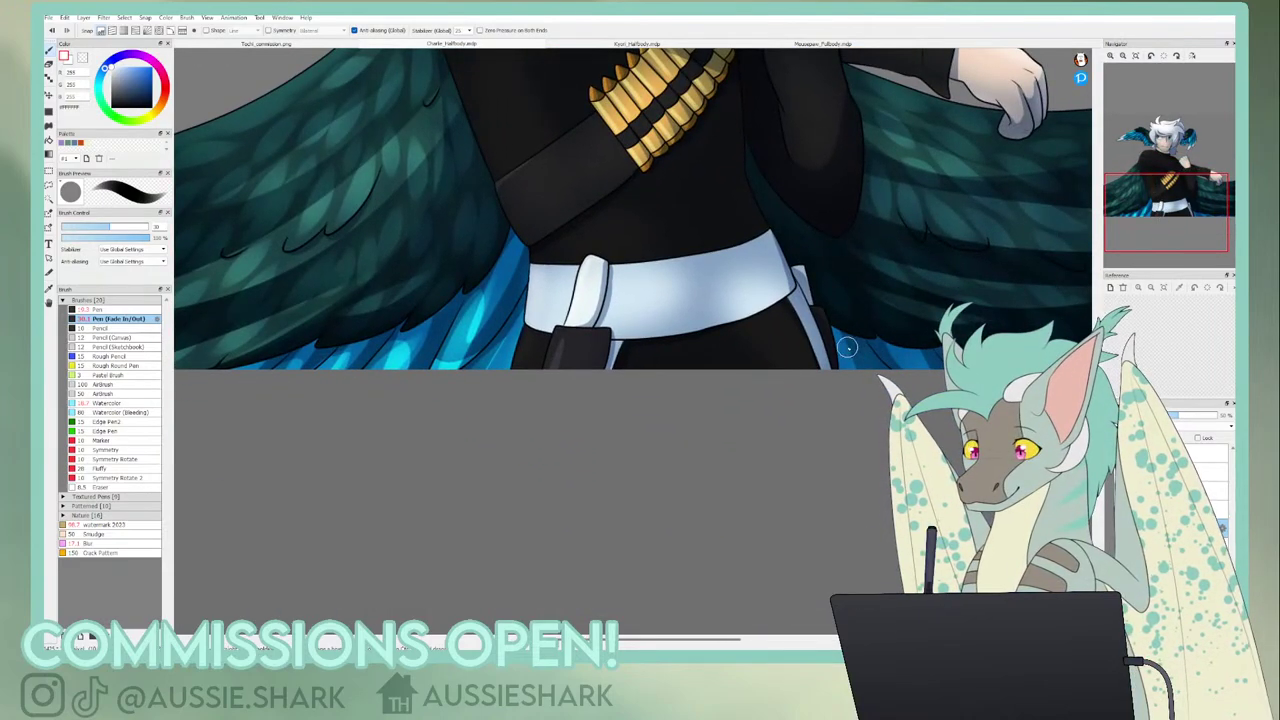
left_click(1136, 56)
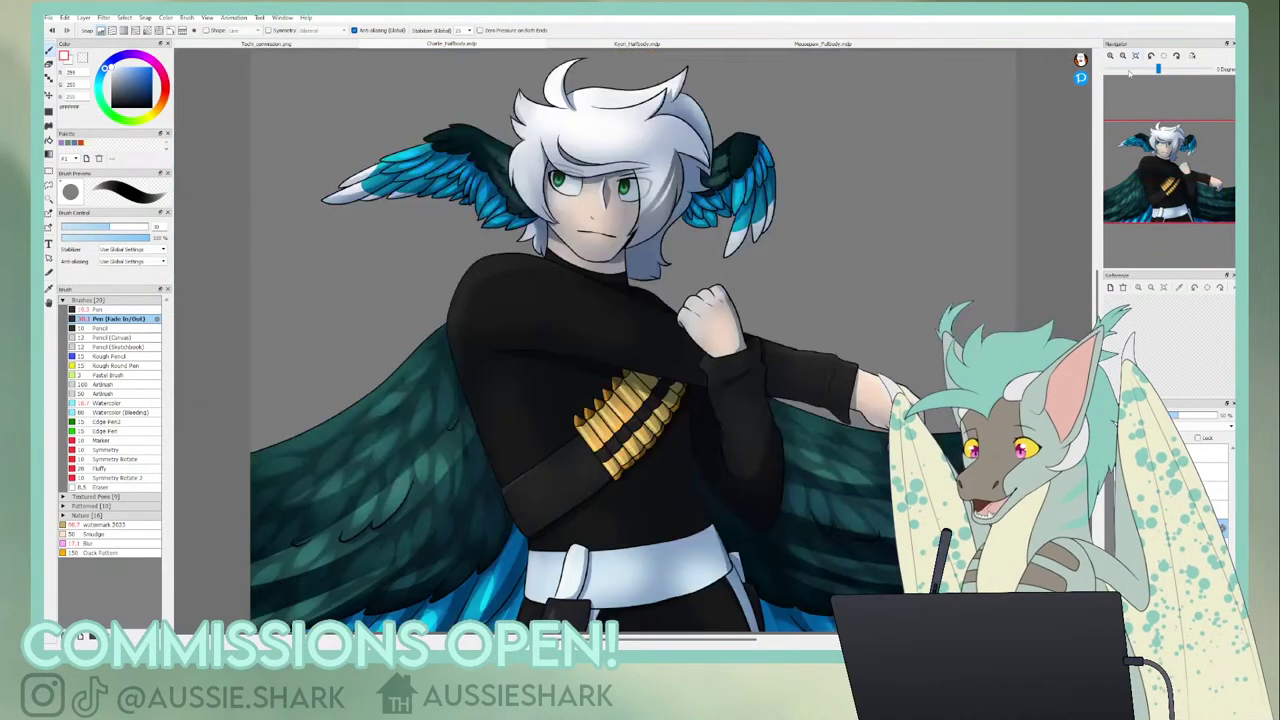
- Reduce Pen (Fade In/Out) and draw fine highlights on the outer blue and white feathers of the left head wing
left_click(1110, 56)
left_click(1110, 56)
left_click_drag(1162, 146, 1126, 142)
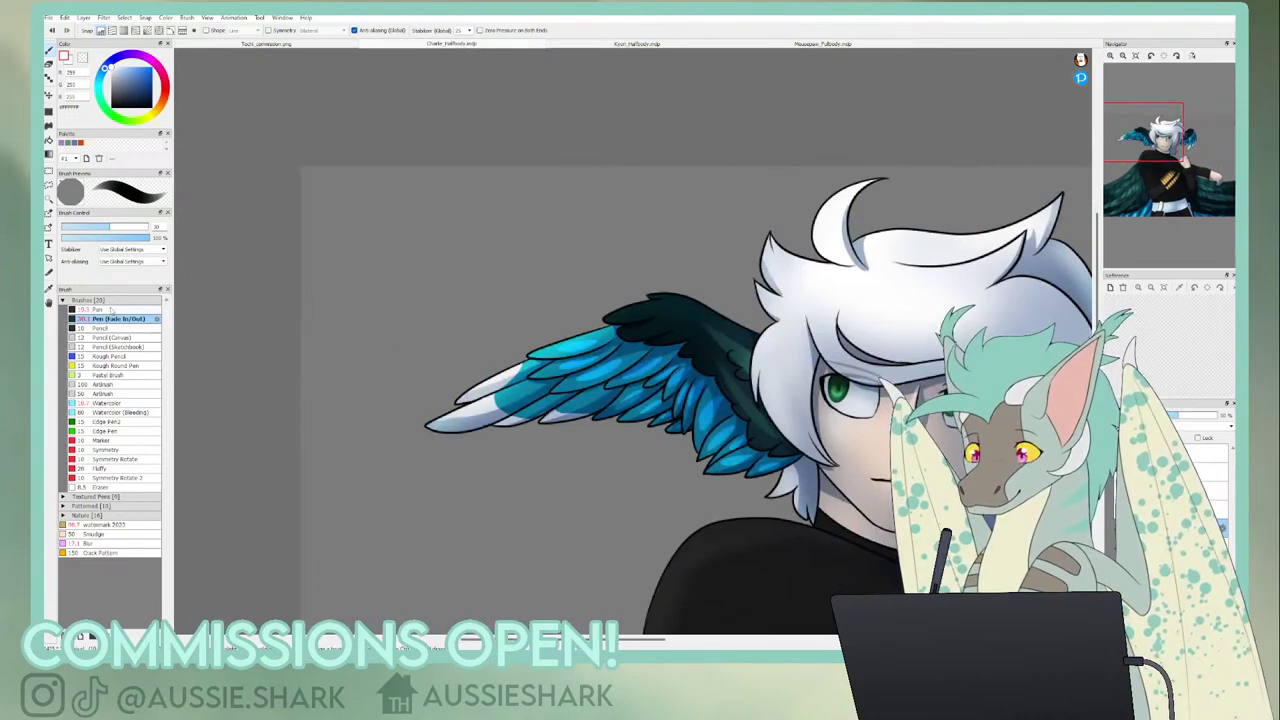
left_click(101, 228)
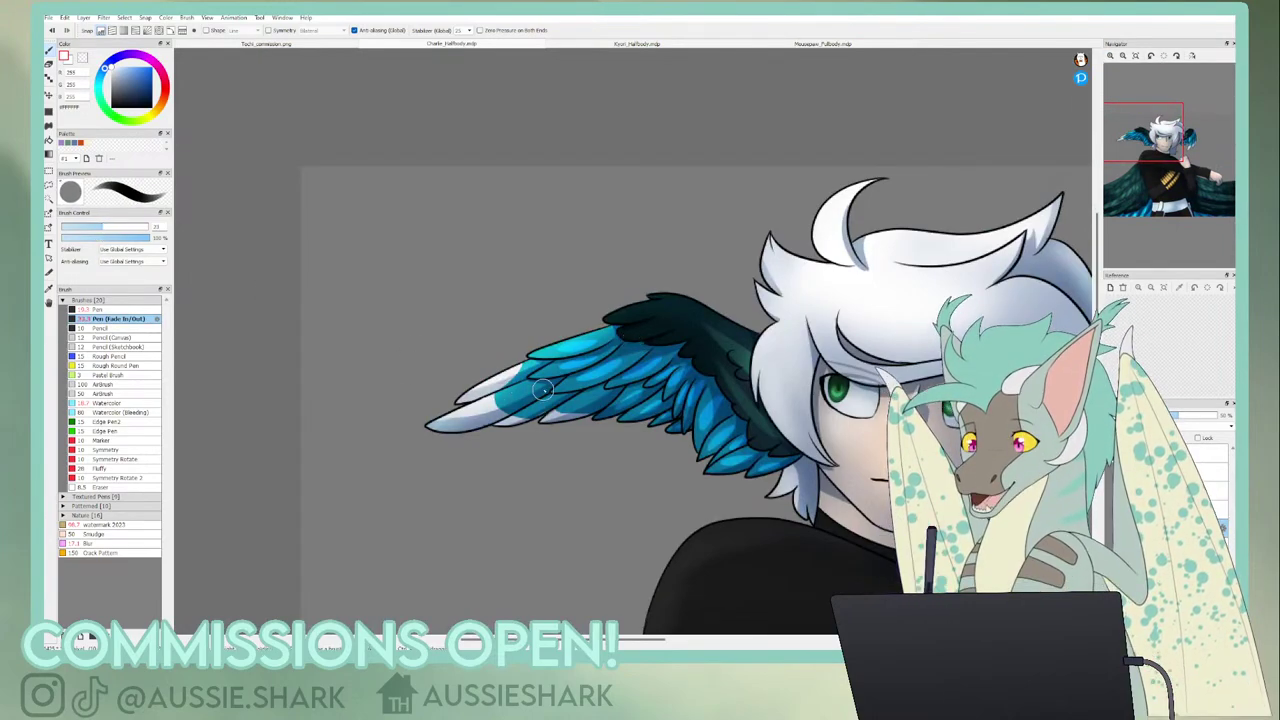
left_click_drag(541, 390, 480, 420)
left_click_drag(560, 400, 512, 422)
key("ctrl+z")
left_click(95, 227)
left_click_drag(609, 399, 567, 417)
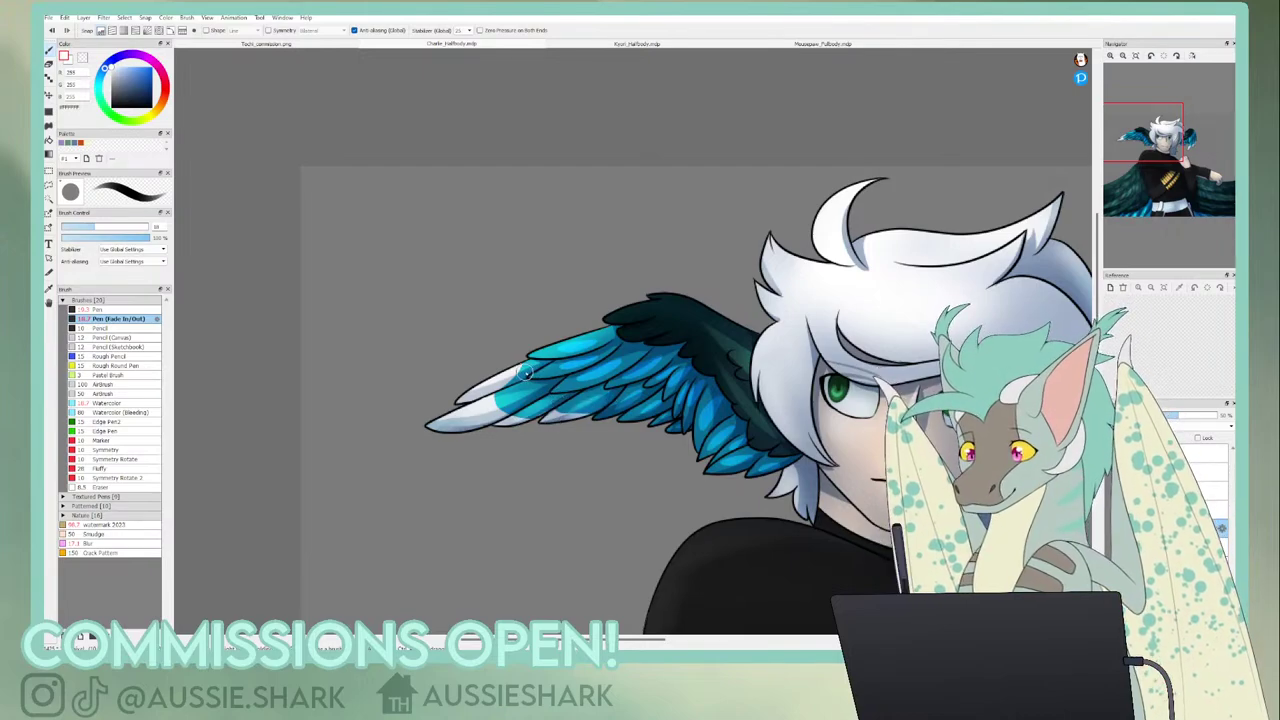
- Highlight the remaining blue and dark feathers of the left head wing, and the feathers of the right head wing
left_click_drag(600, 347, 537, 365)
mouse_move(609, 348)
left_mouse_down()
mouse_move(548, 372)
mouse_move(631, 350)
mouse_move(575, 382)
mouse_move(665, 356)
mouse_move(634, 413)
left_mouse_up()
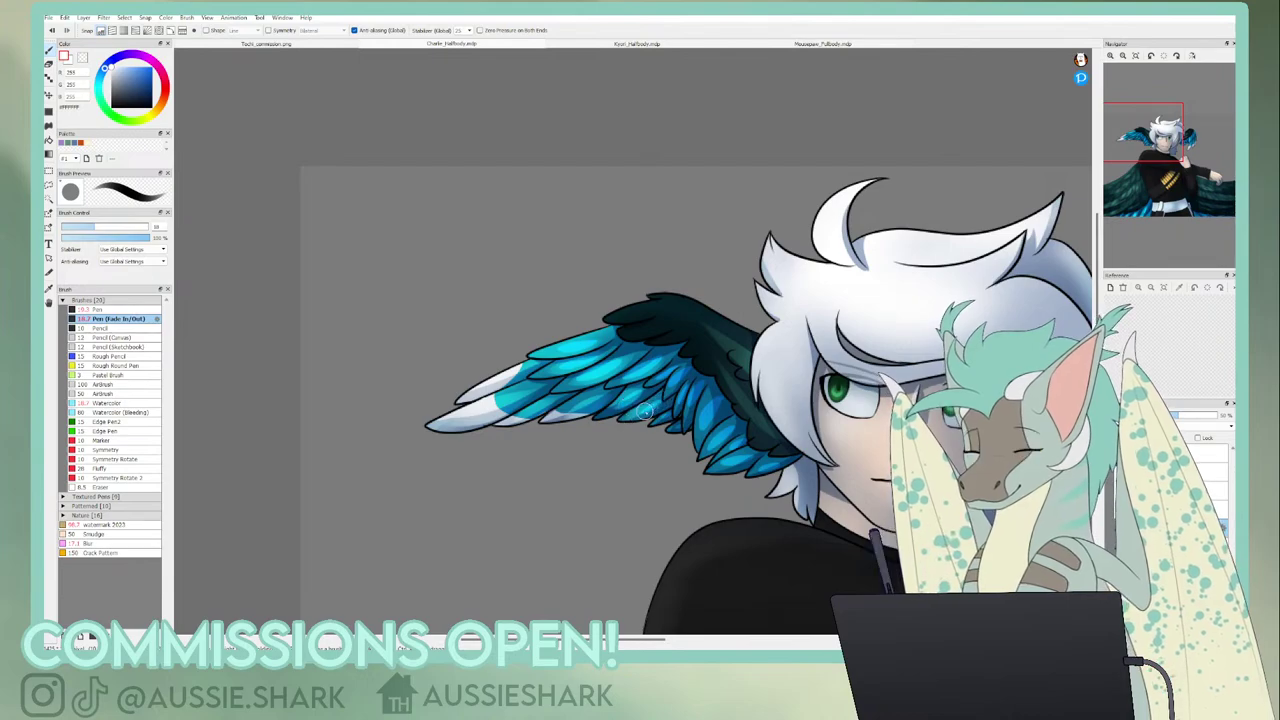
mouse_move(692, 370)
left_mouse_down()
mouse_move(674, 390)
mouse_move(687, 412)
mouse_move(662, 370)
mouse_move(760, 468)
mouse_move(736, 397)
left_mouse_up()
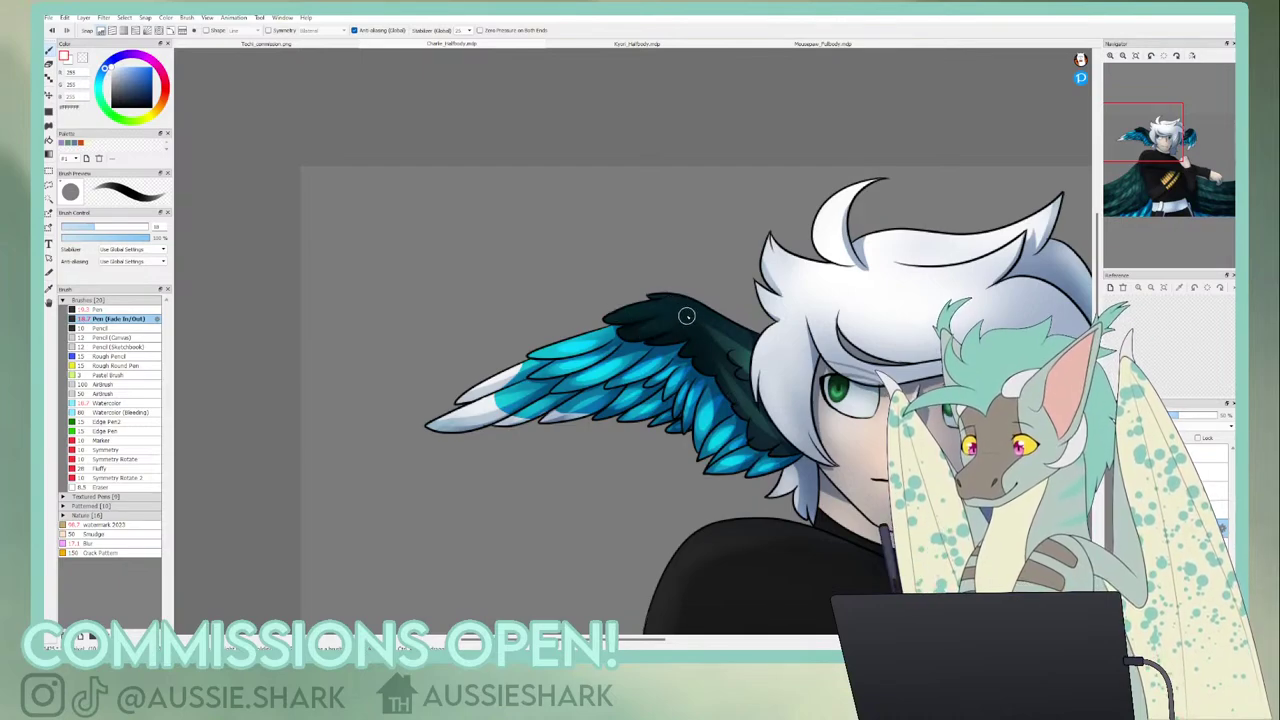
mouse_move(709, 342)
left_mouse_down()
mouse_move(730, 356)
mouse_move(767, 442)
left_mouse_up()
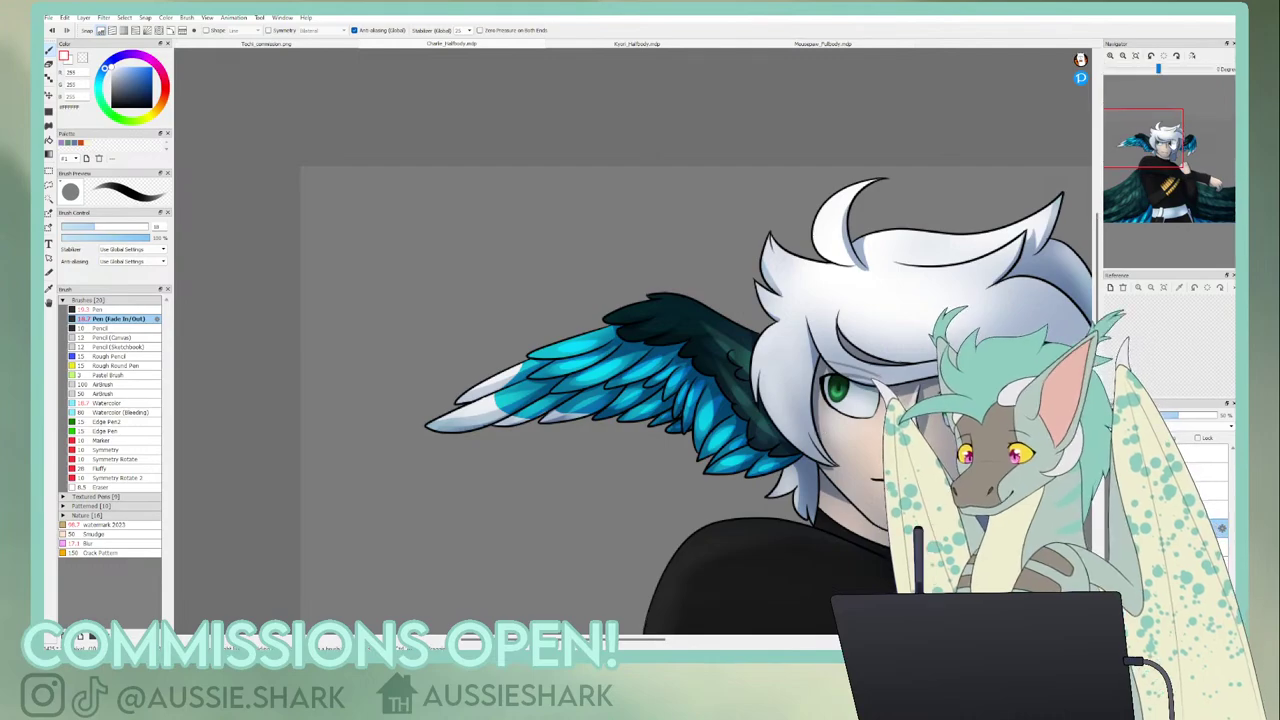
left_click_drag(1174, 146, 1187, 136)
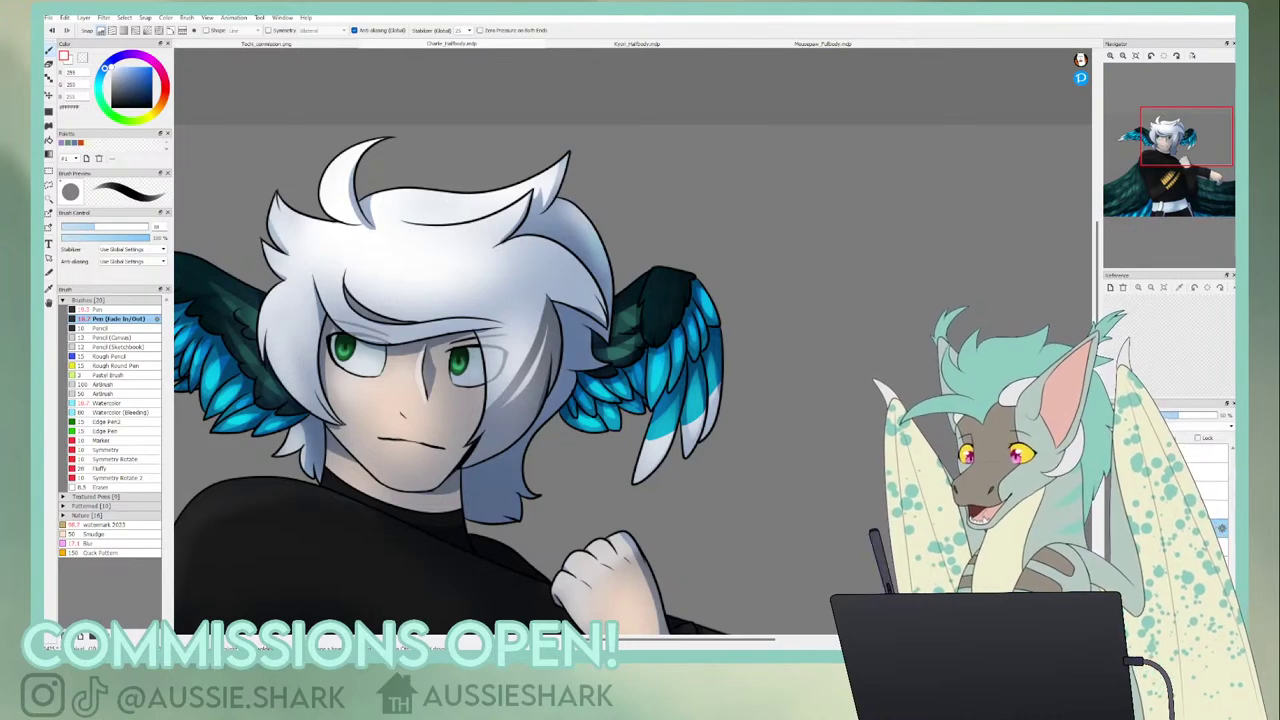
left_click(1136, 56)
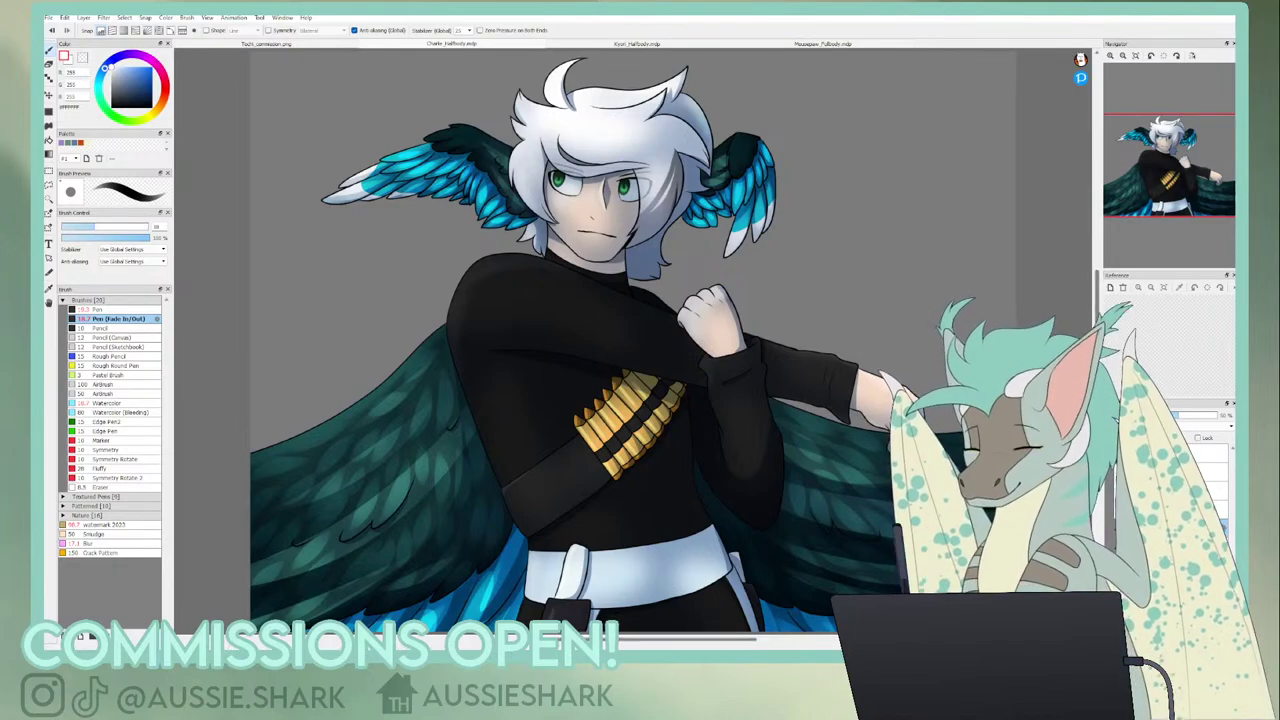
- Enlarge the Pen to size 77 and paint a broad light band along the upper edge of the large left wing
left_click(1123, 57)
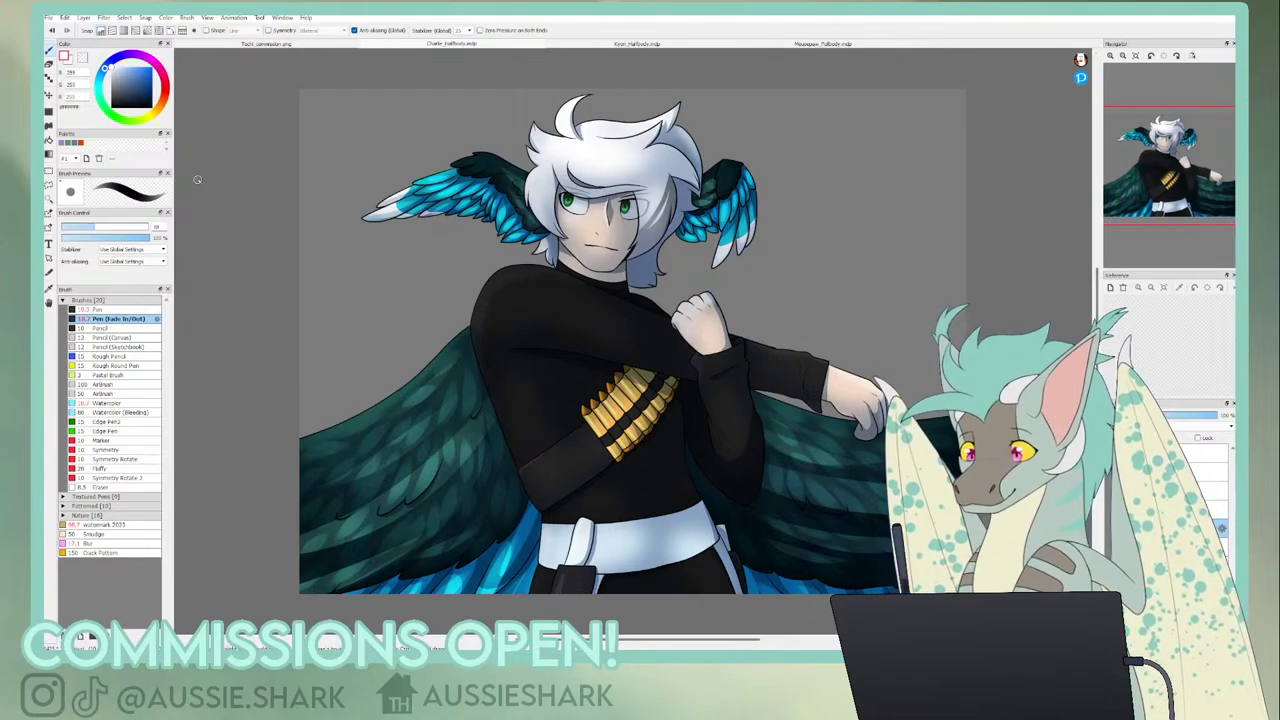
left_click(120, 310)
left_click_drag(101, 229, 133, 229)
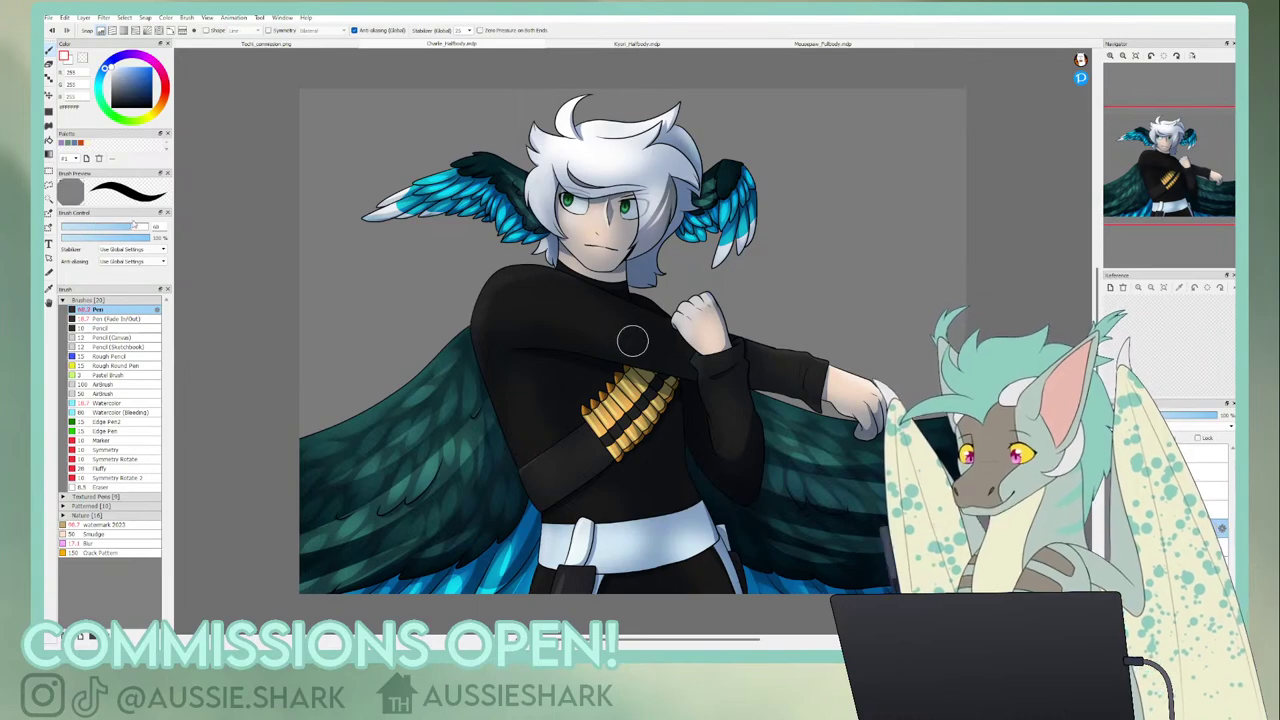
left_click(1110, 57)
left_click_drag(1154, 173, 1116, 197)
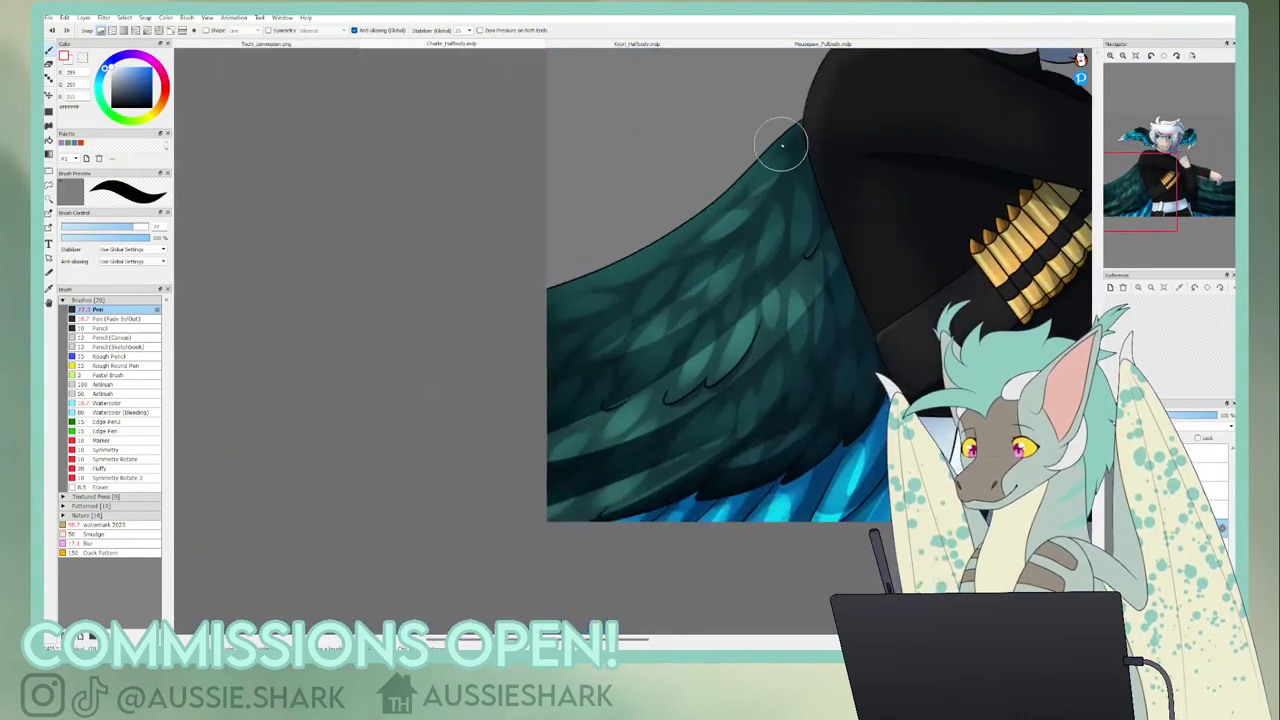
mouse_move(800, 122)
left_mouse_down()
mouse_move(750, 166)
mouse_move(440, 346)
left_mouse_up()
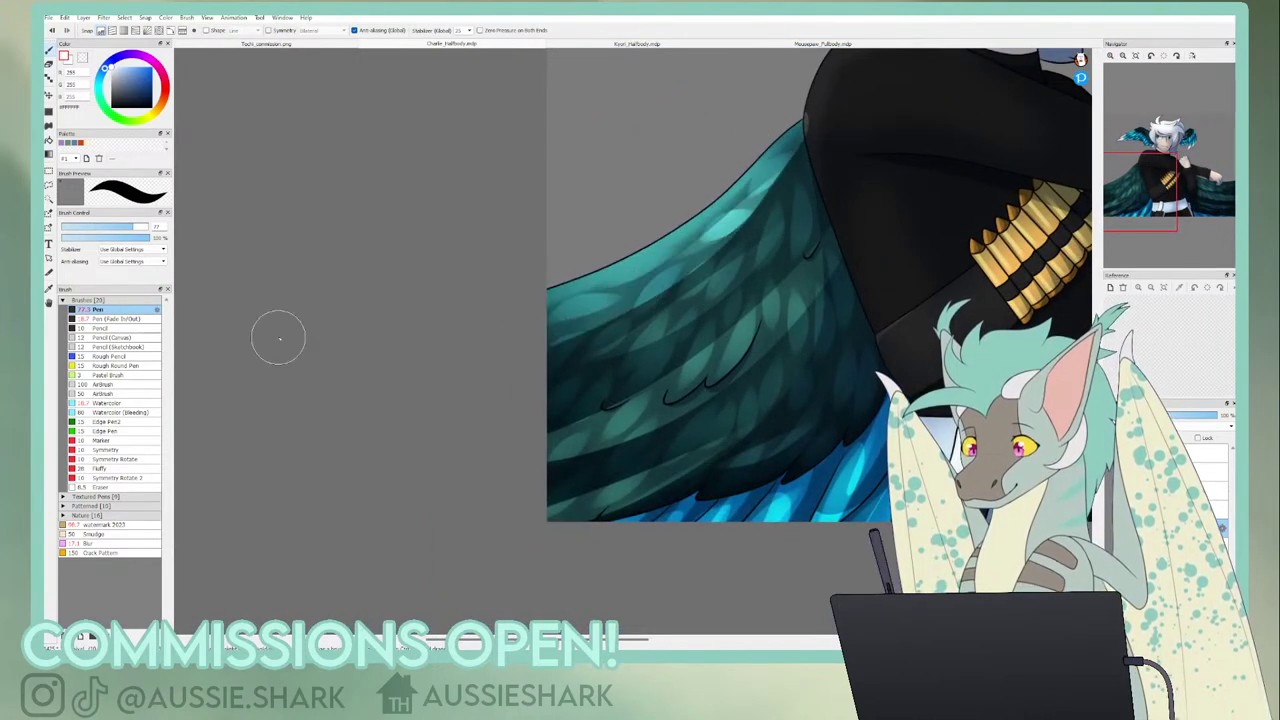
- Switch to a much larger Airbrush and spread soft light over the upper part of the large left wing
left_click(108, 403)
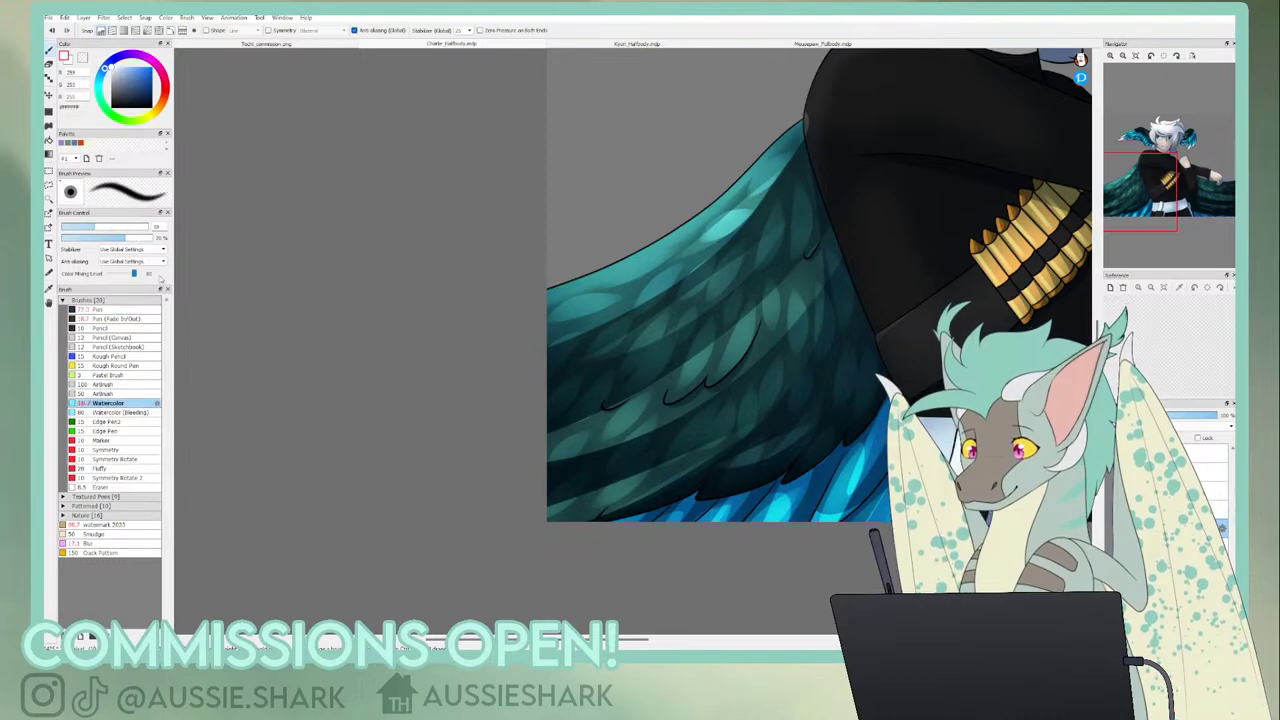
left_click(105, 393)
key("bracketright")
key("bracketright")
key("bracketright")
key("bracketright")
key("bracketright")
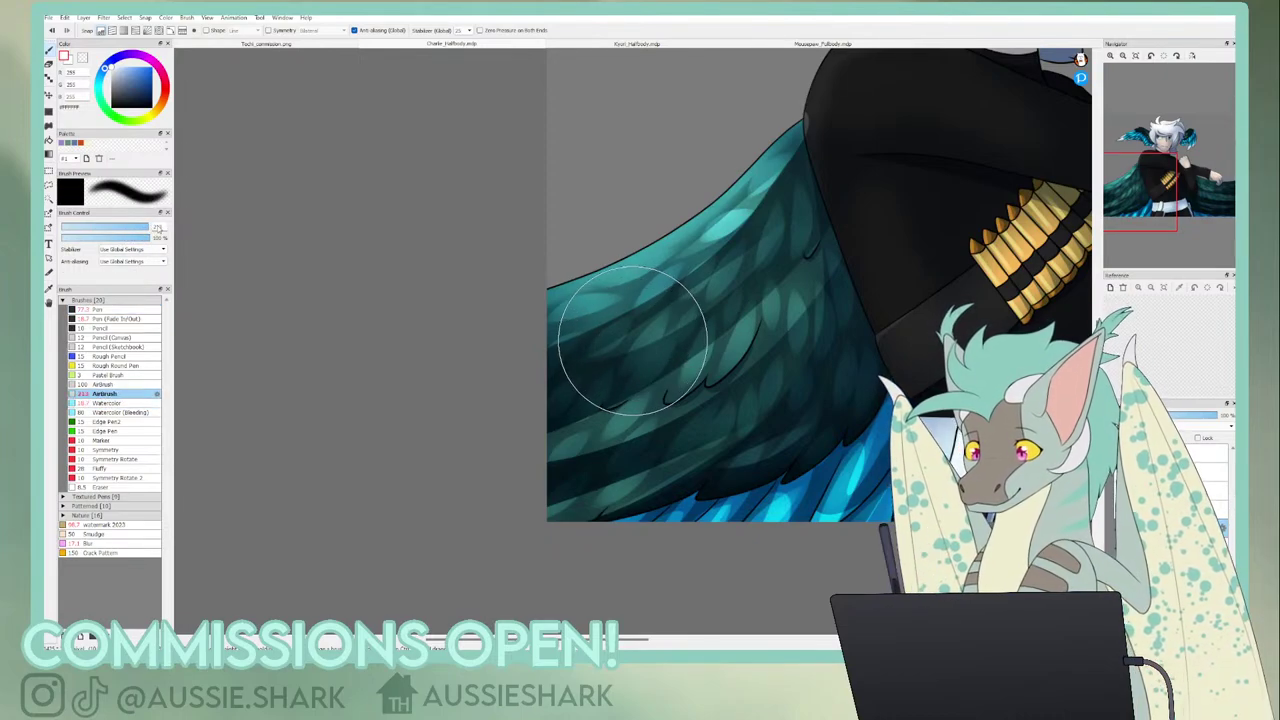
mouse_move(686, 100)
left_mouse_down()
mouse_move(697, 240)
mouse_move(611, 345)
left_mouse_up()
- Select the dark area of the large right wing from the line art with the Magic Wand
left_click_drag(1117, 192, 1222, 192)
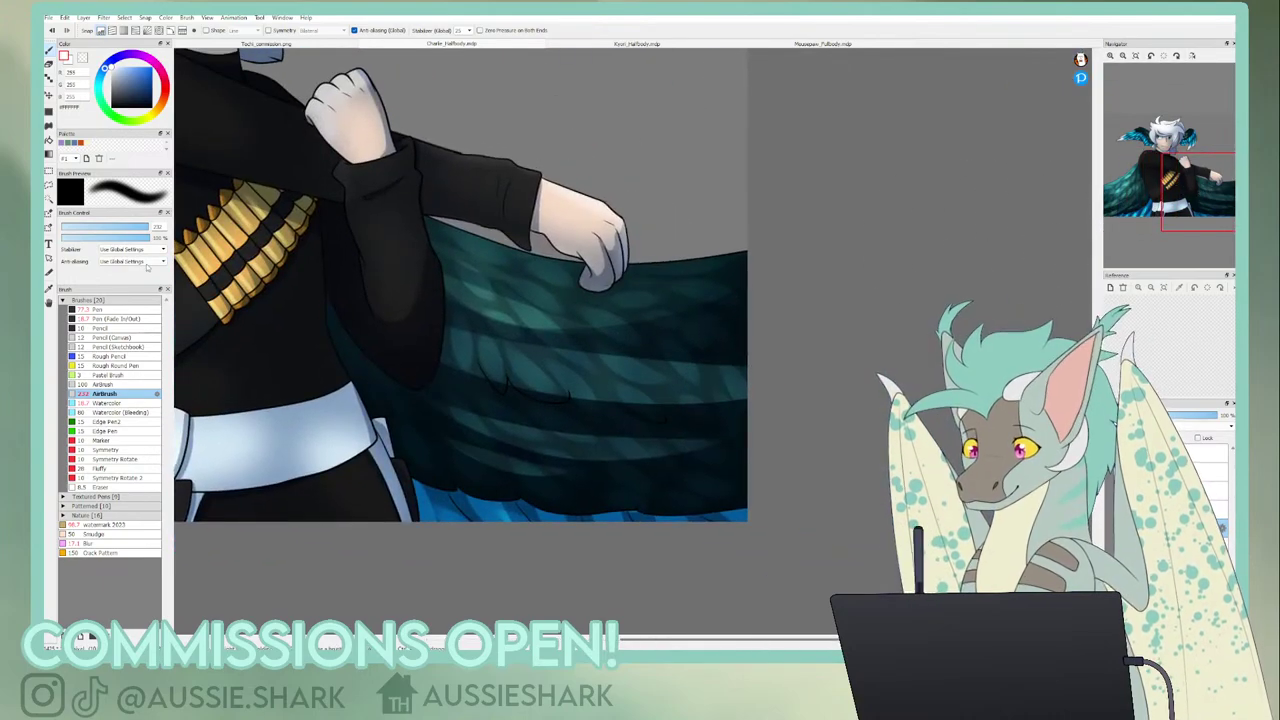
left_click(49, 200)
left_click(1111, 546)
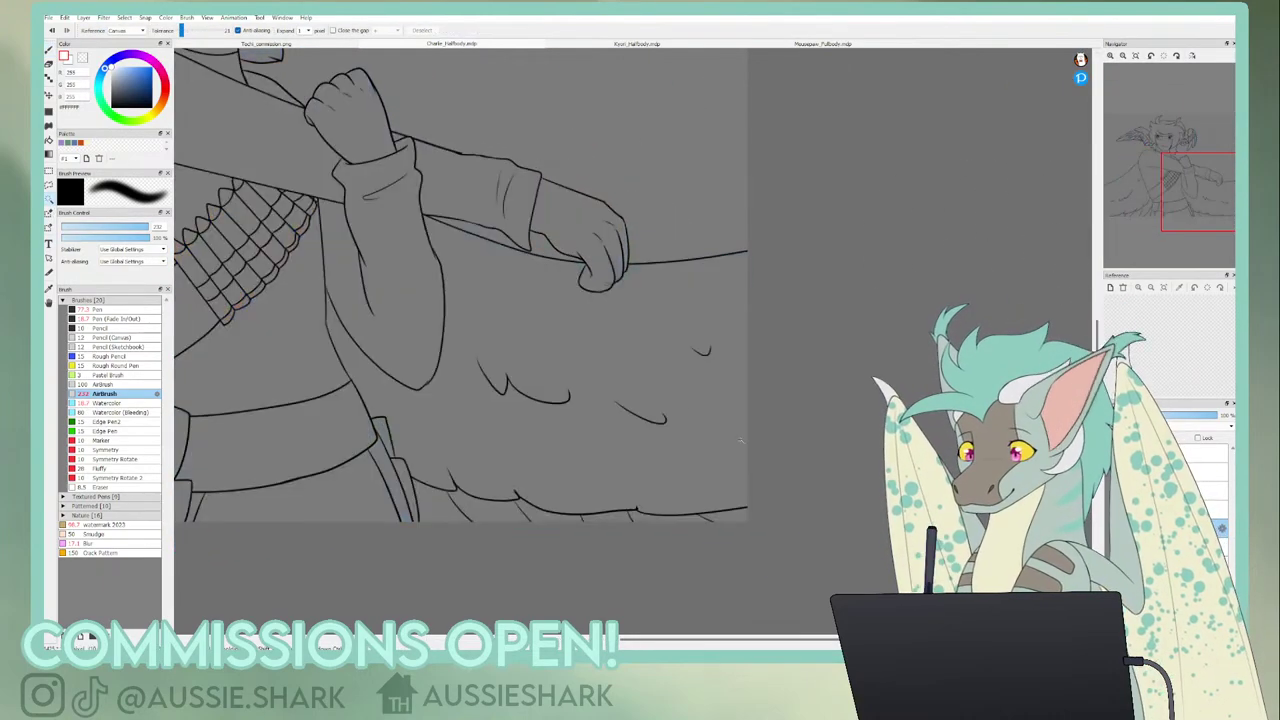
left_click(610, 335)
left_click(1111, 546)
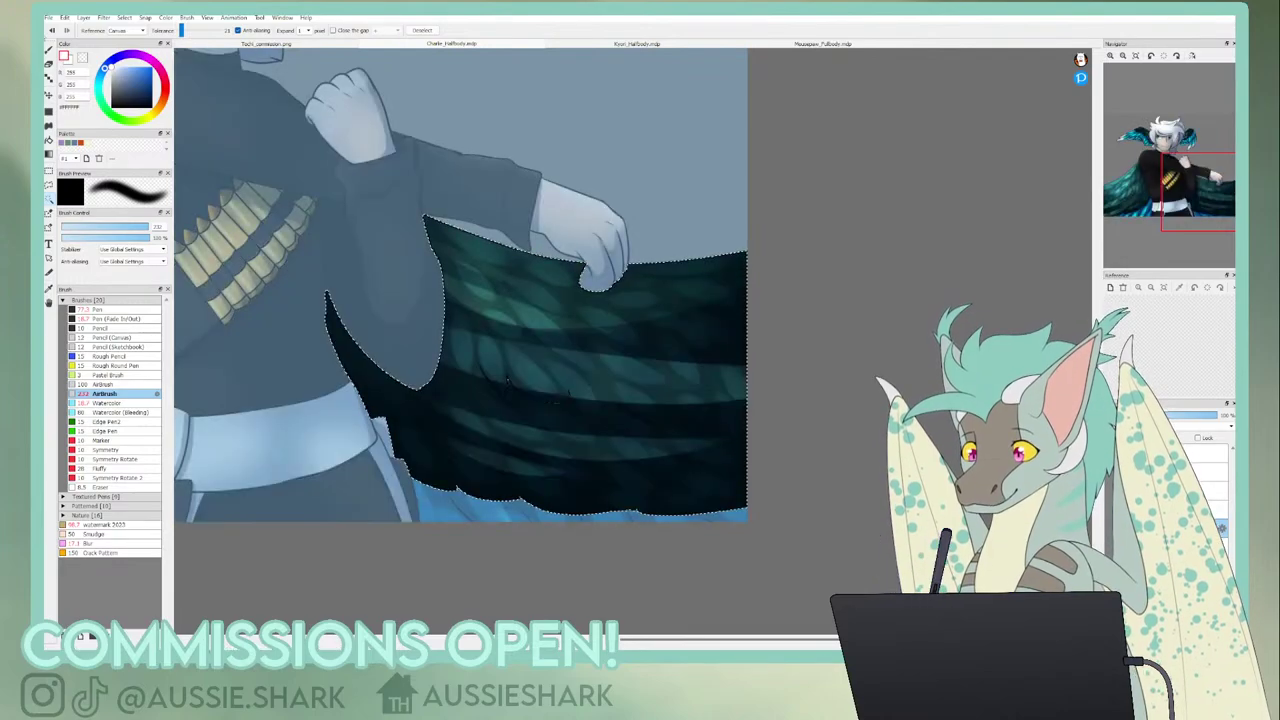
- Airbrush soft light along the upper part of the selected right wing, then clear the selection and check the whole figure
key("b")
mouse_move(430, 280)
left_mouse_down()
mouse_move(737, 280)
mouse_move(416, 270)
left_mouse_up()
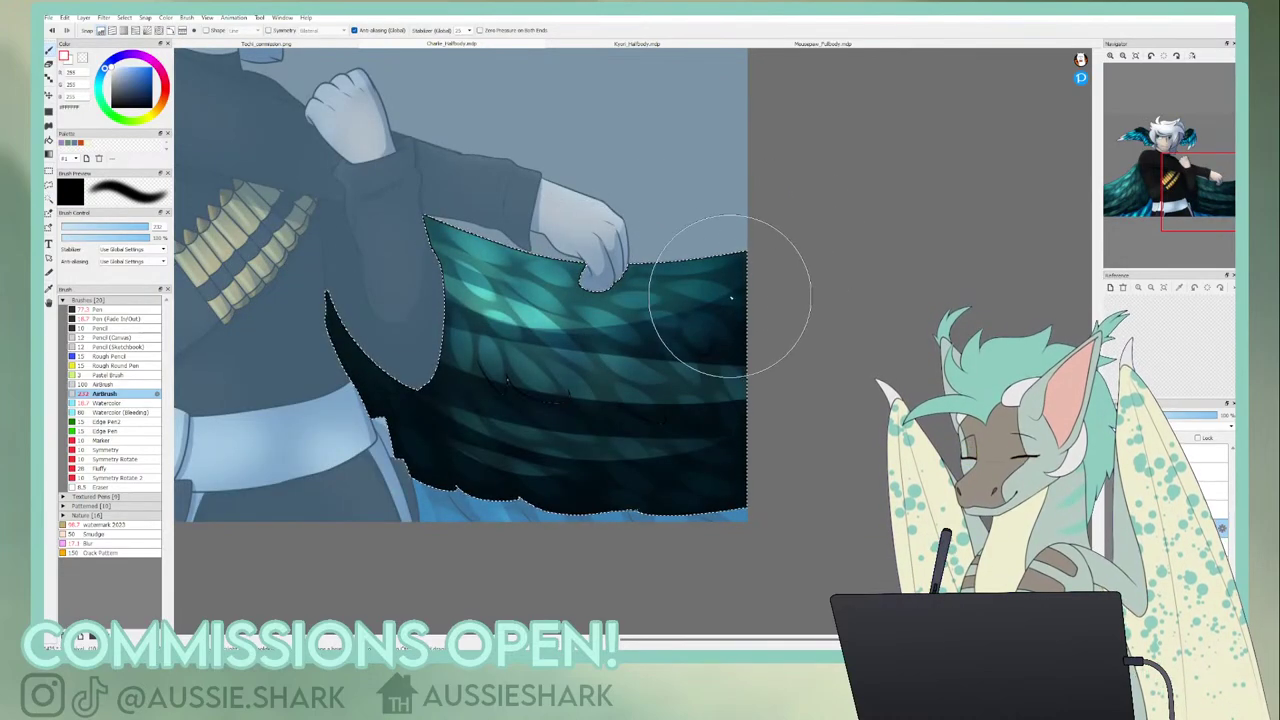
key("ctrl+d")
left_click_drag(1200, 207, 1141, 197)
left_click(1136, 57)
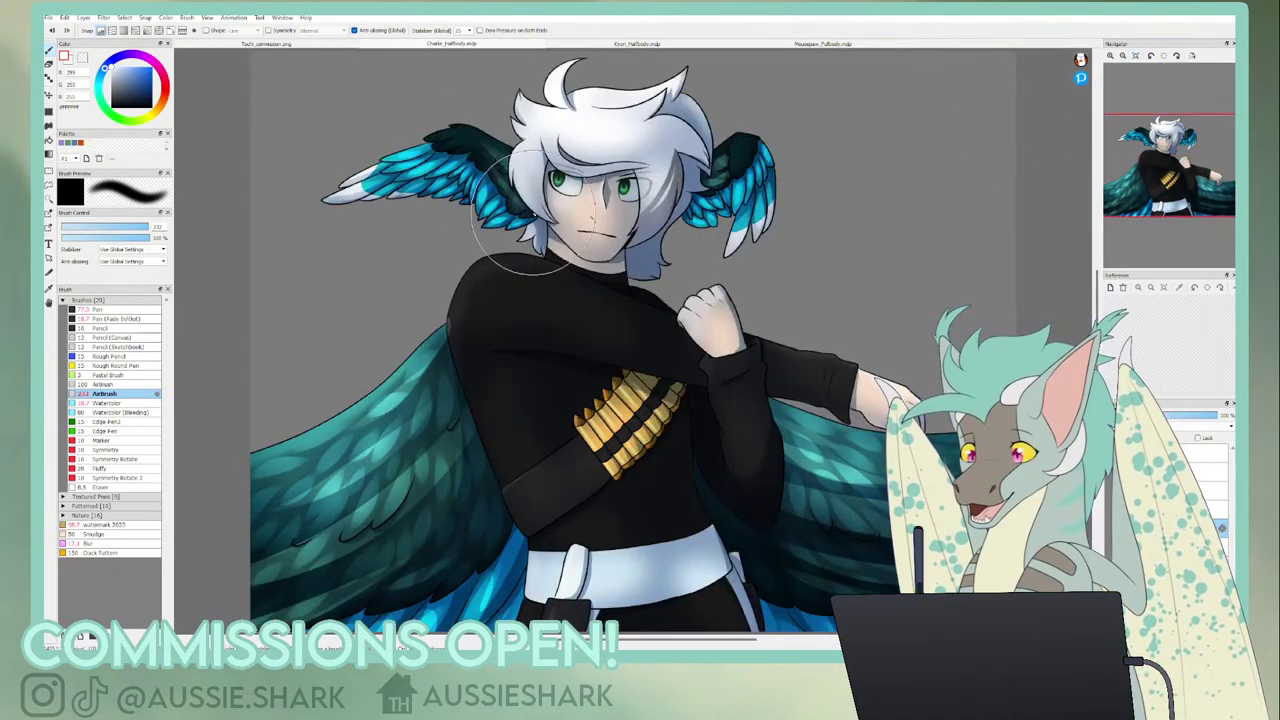
- Set the Airbrush to size 172 and brighten the feathers of both head wings
left_click(128, 227)
key("bracketright")
key("bracketright")
key("bracketright")
key("bracketright")
key("bracketright")
key("bracketright")
key("bracketright")
key("bracketright")
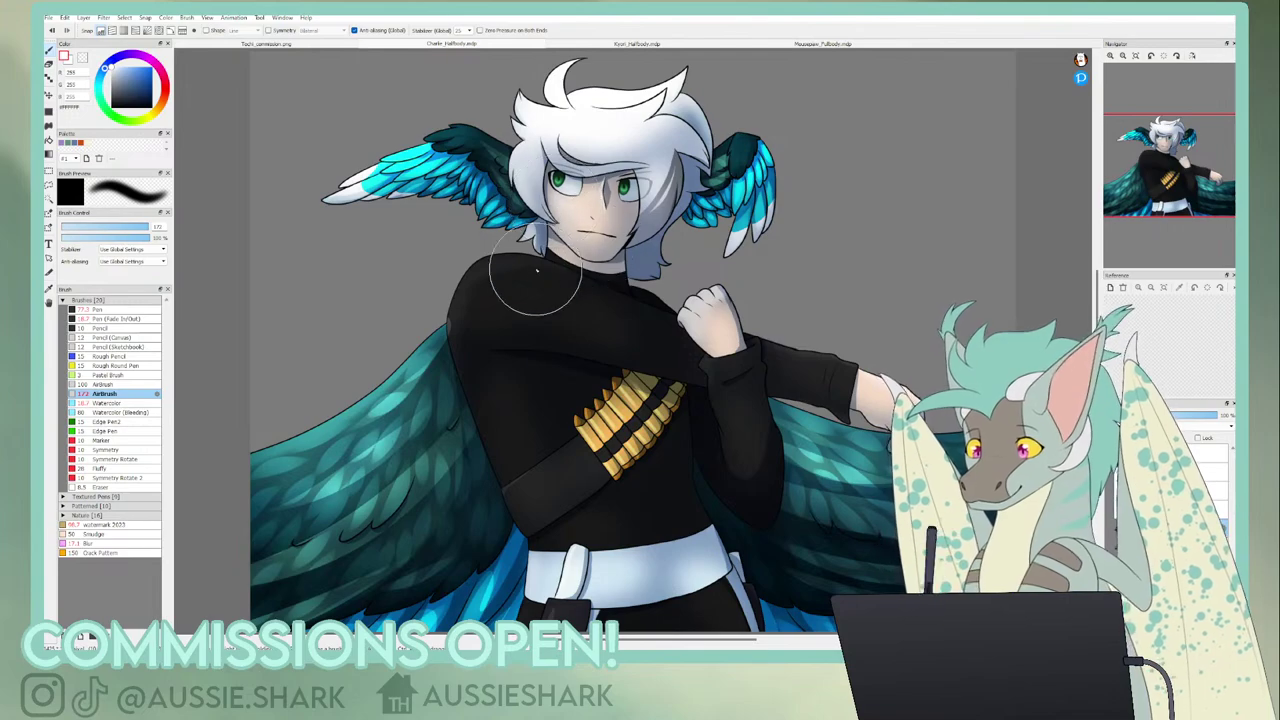
- Airbrush soft light over the black sweater's shoulder and side, the strap, the raised fist and both sleeves
mouse_move(505, 254)
left_mouse_down()
mouse_move(471, 386)
mouse_move(463, 291)
mouse_move(479, 373)
mouse_move(484, 262)
mouse_move(586, 305)
mouse_move(544, 287)
mouse_move(480, 305)
left_mouse_up()
mouse_move(536, 410)
left_mouse_down()
mouse_move(598, 395)
mouse_move(597, 438)
mouse_move(530, 472)
mouse_move(506, 427)
left_mouse_up()
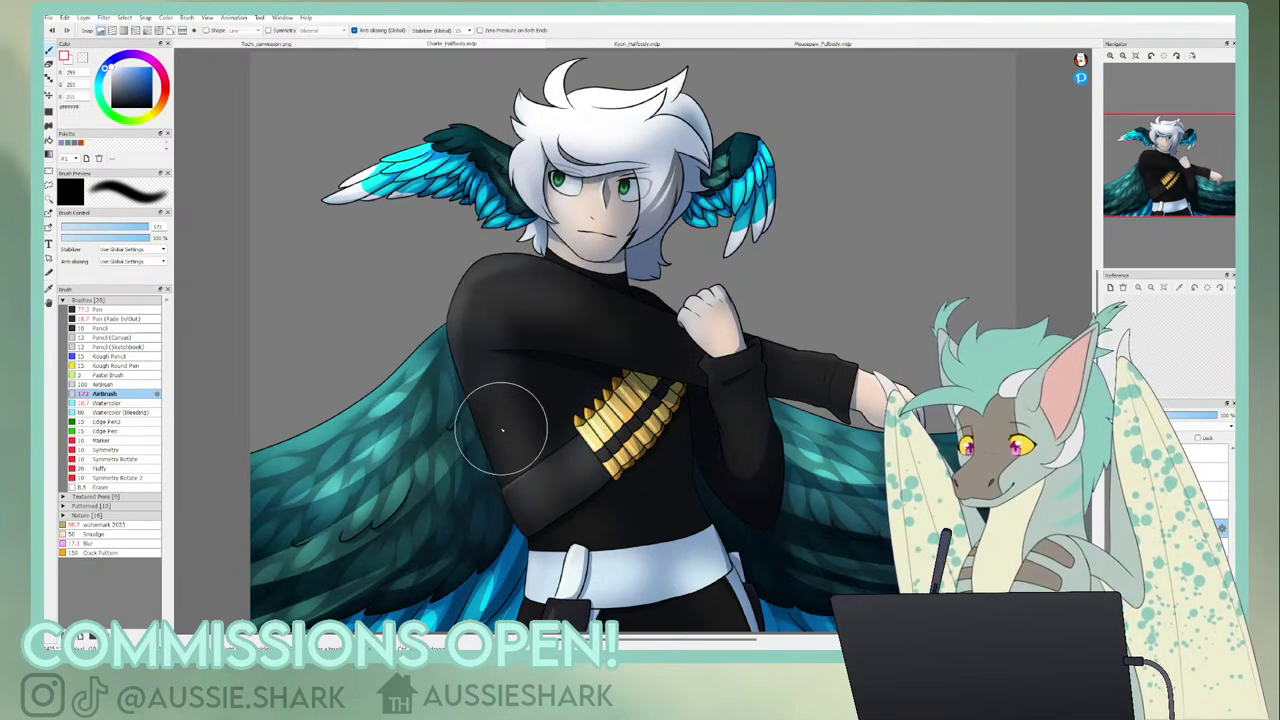
mouse_move(546, 574)
left_mouse_down()
mouse_move(578, 579)
mouse_move(580, 560)
left_mouse_up()
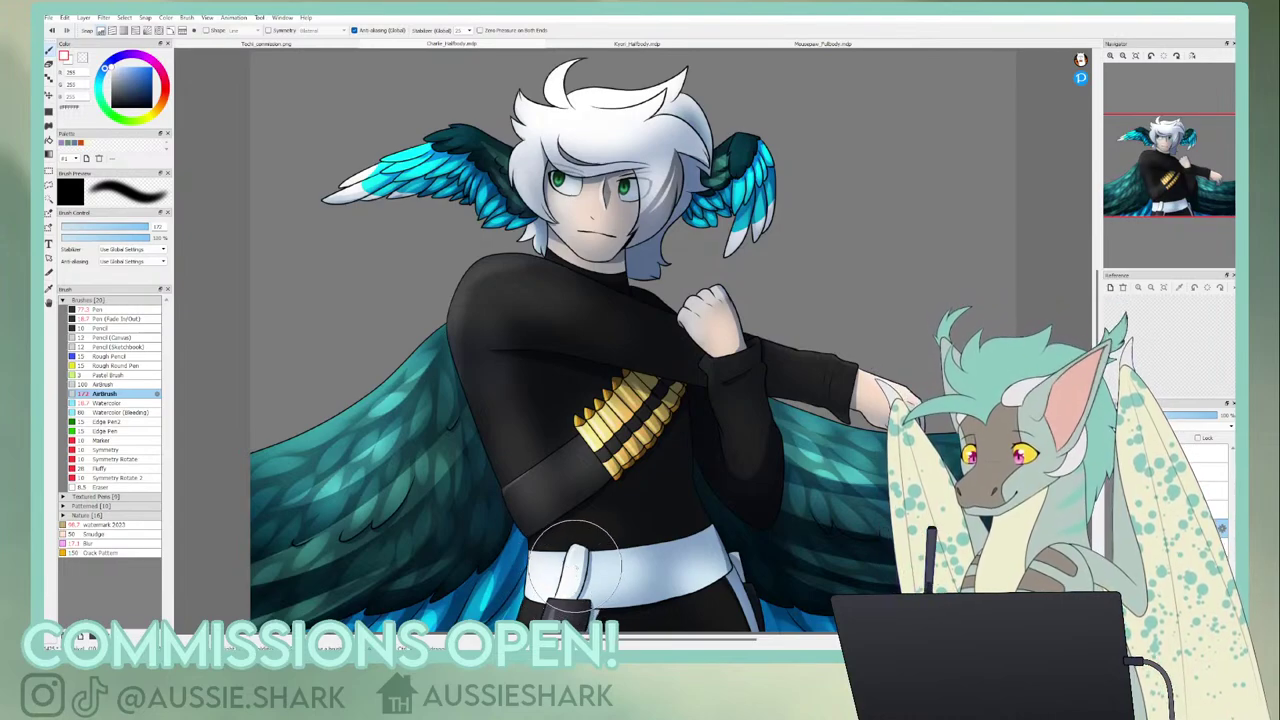
left_click_drag(706, 303, 744, 482)
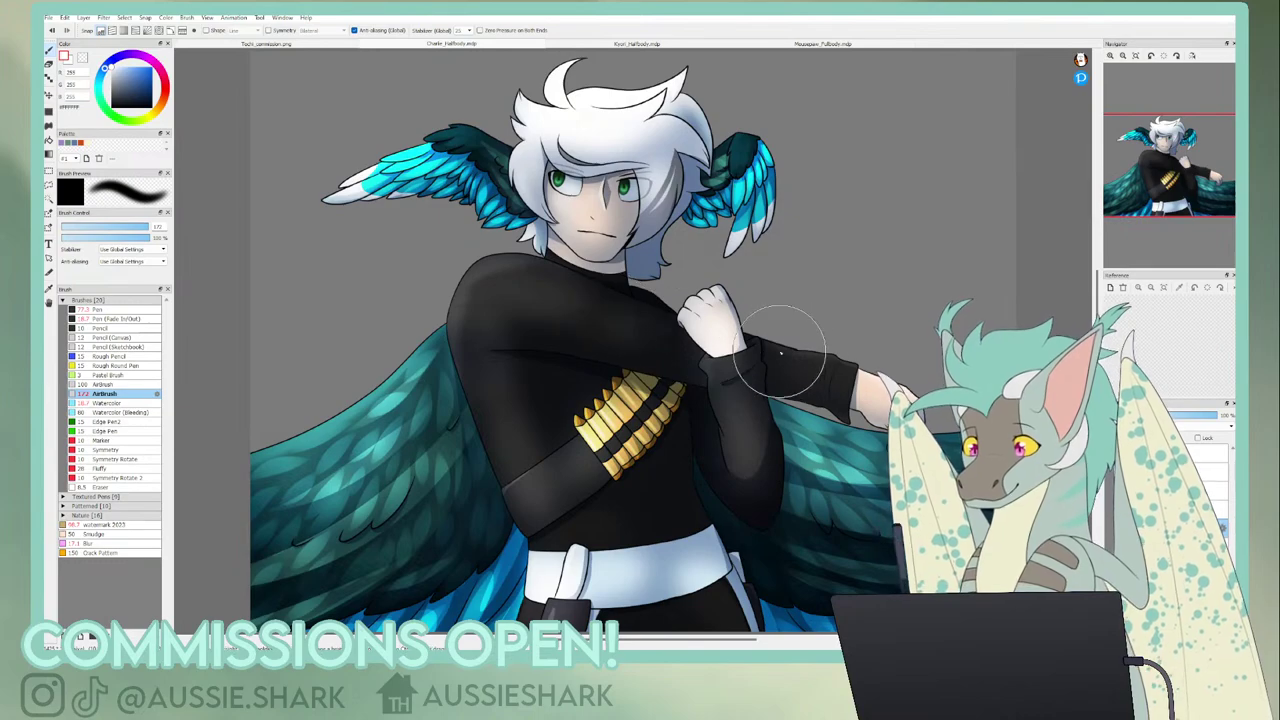
left_click_drag(783, 351, 874, 371)
- Undo the glow on the hair beside the neck, set the Airbrush to size 102, and lighten the belt and that hair lock
left_click_drag(634, 288, 678, 248)
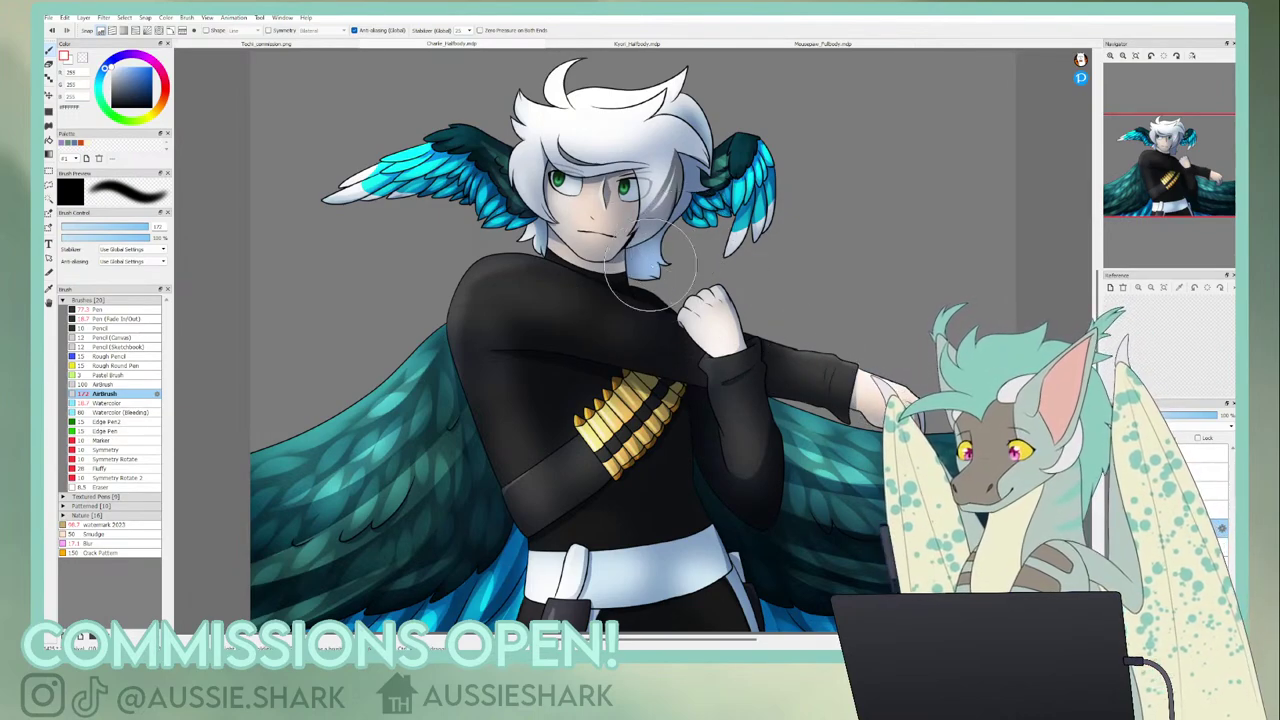
key("ctrl+z")
left_click(127, 227)
left_click(139, 227)
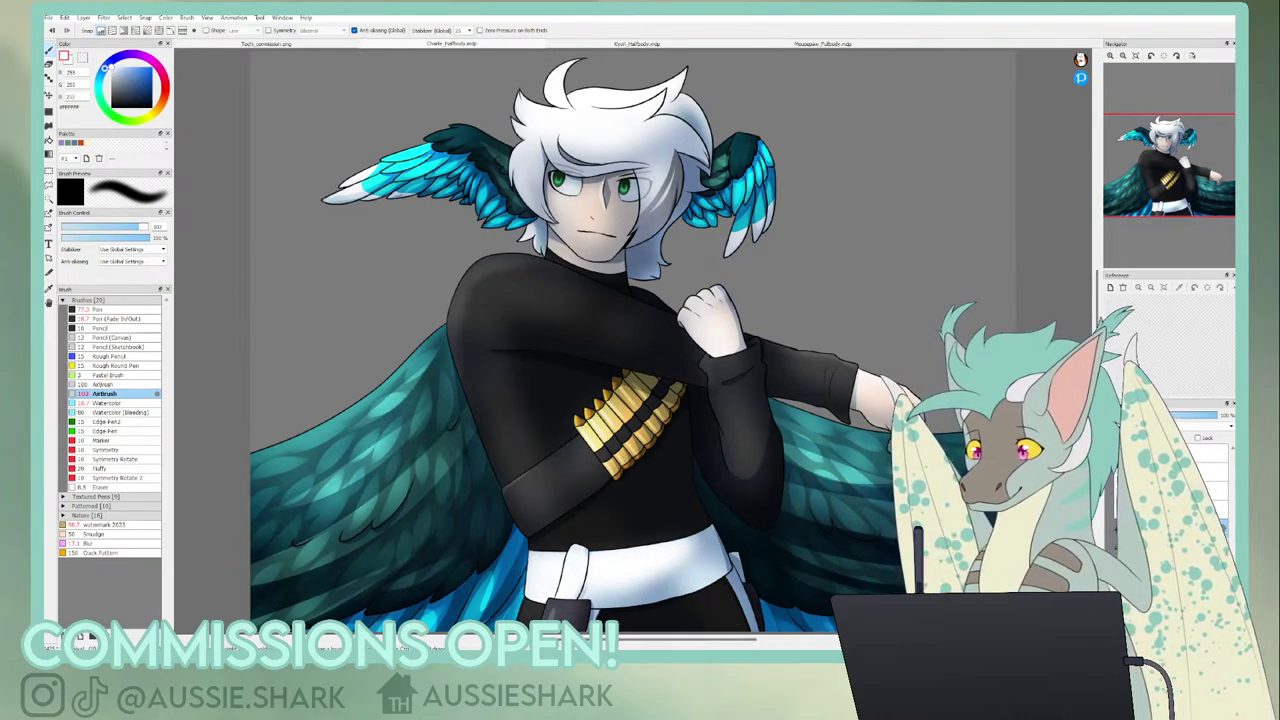
left_click(644, 274)
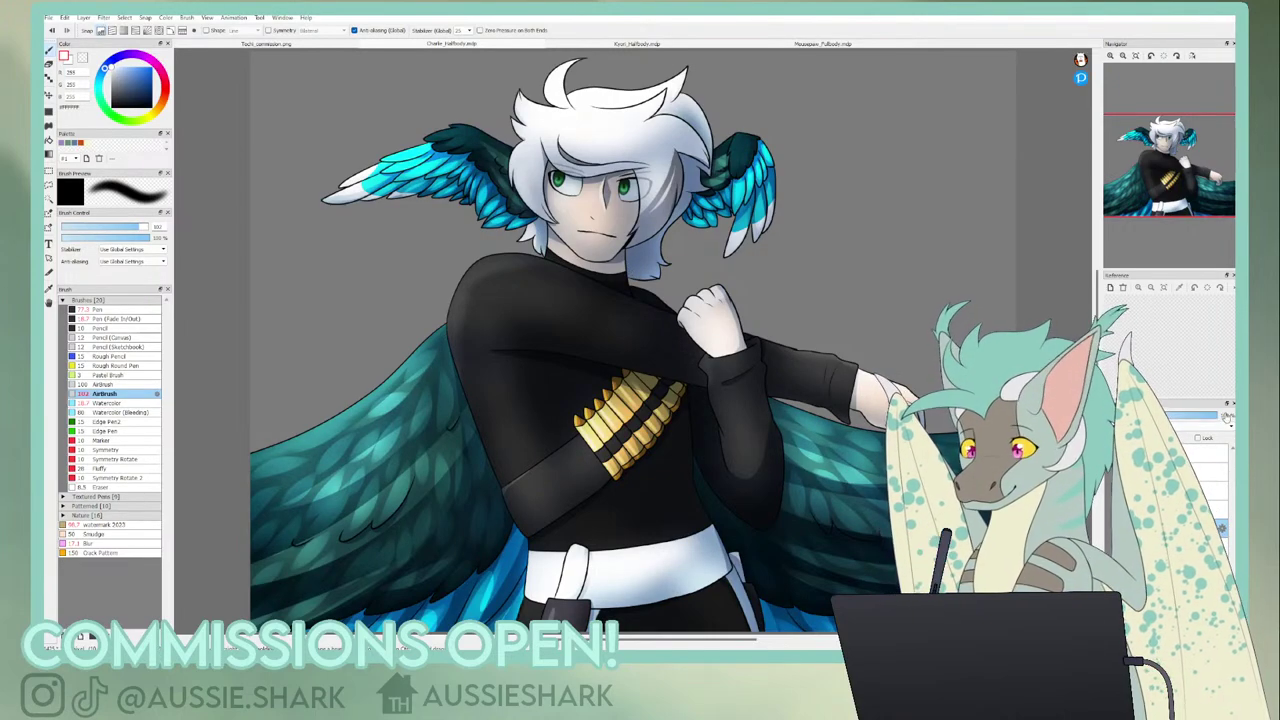
- Adjust the opacity of the airbrushed light layer and select the layer for the crisp highlights
left_click(1226, 416)
left_click(1224, 436)
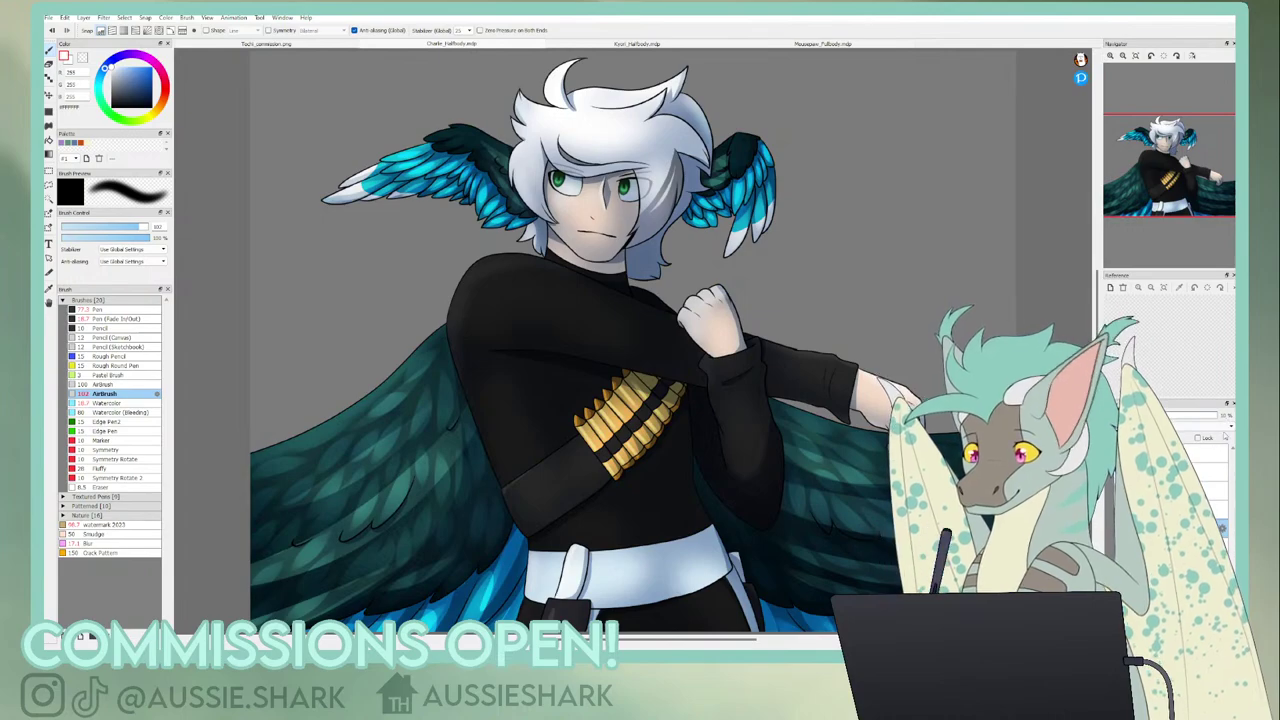
left_click(1226, 416)
left_click(1203, 483)
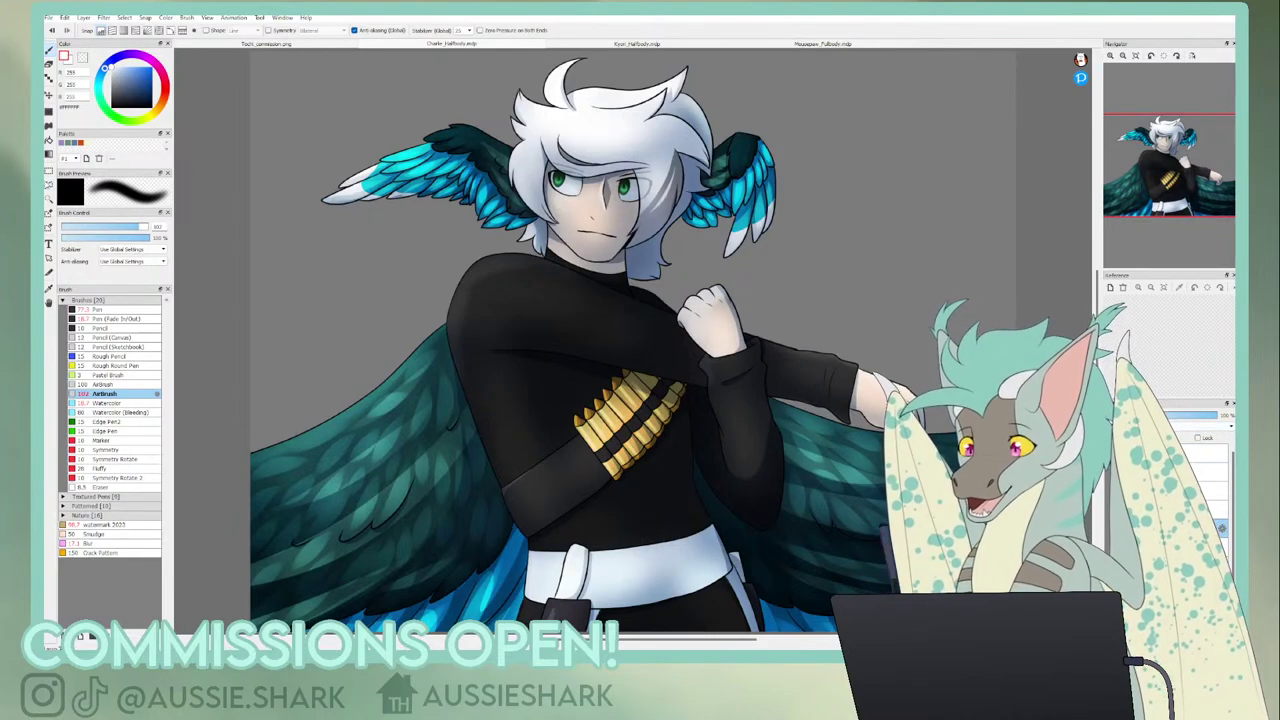
- With the Pen at size 14.5, paint crisp white highlights along the upper edge of the left head wing and its top feathers
left_click(100, 309)
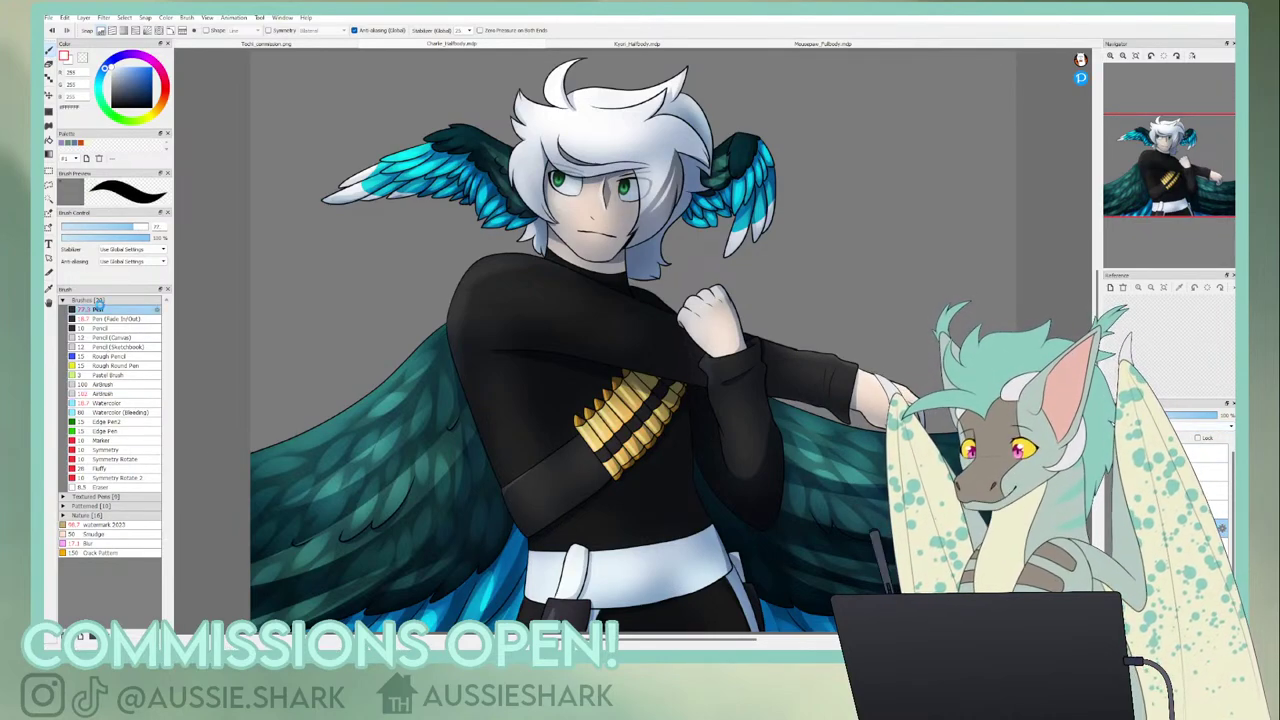
left_click(1109, 56)
left_click(1109, 56)
left_click(1109, 56)
left_click_drag(1161, 168, 1136, 138)
left_click(64, 227)
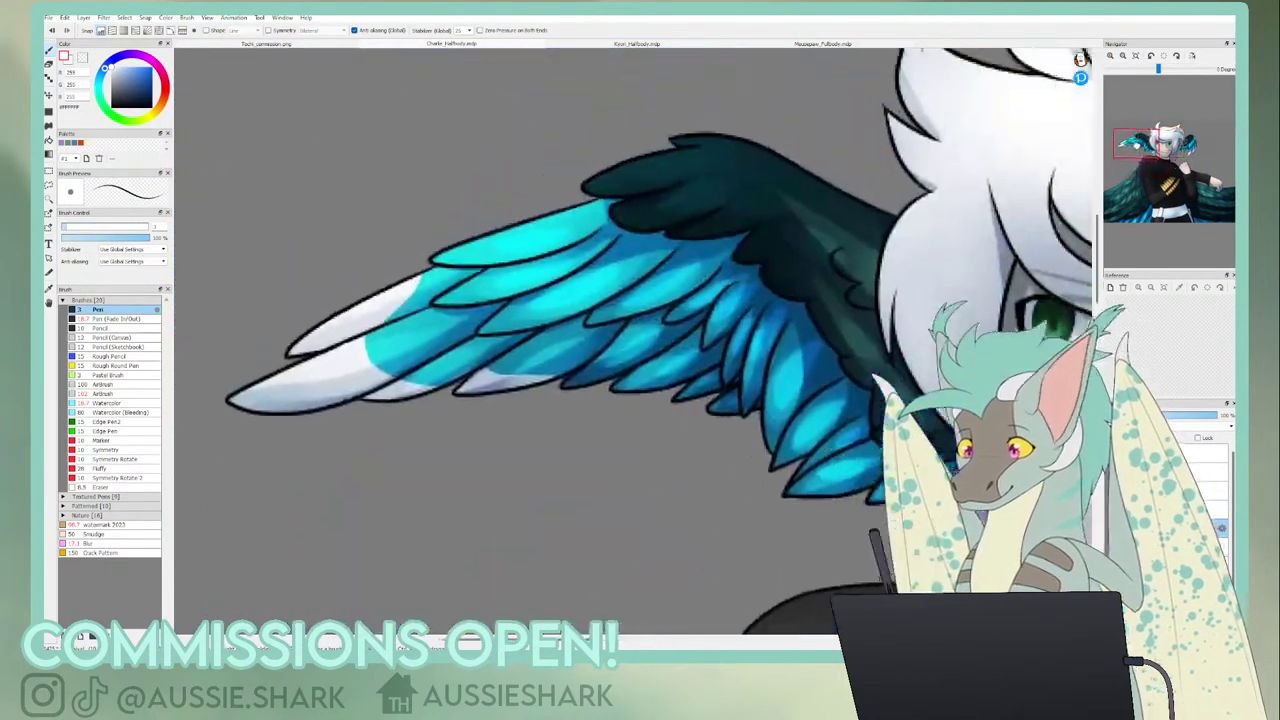
left_click(86, 228)
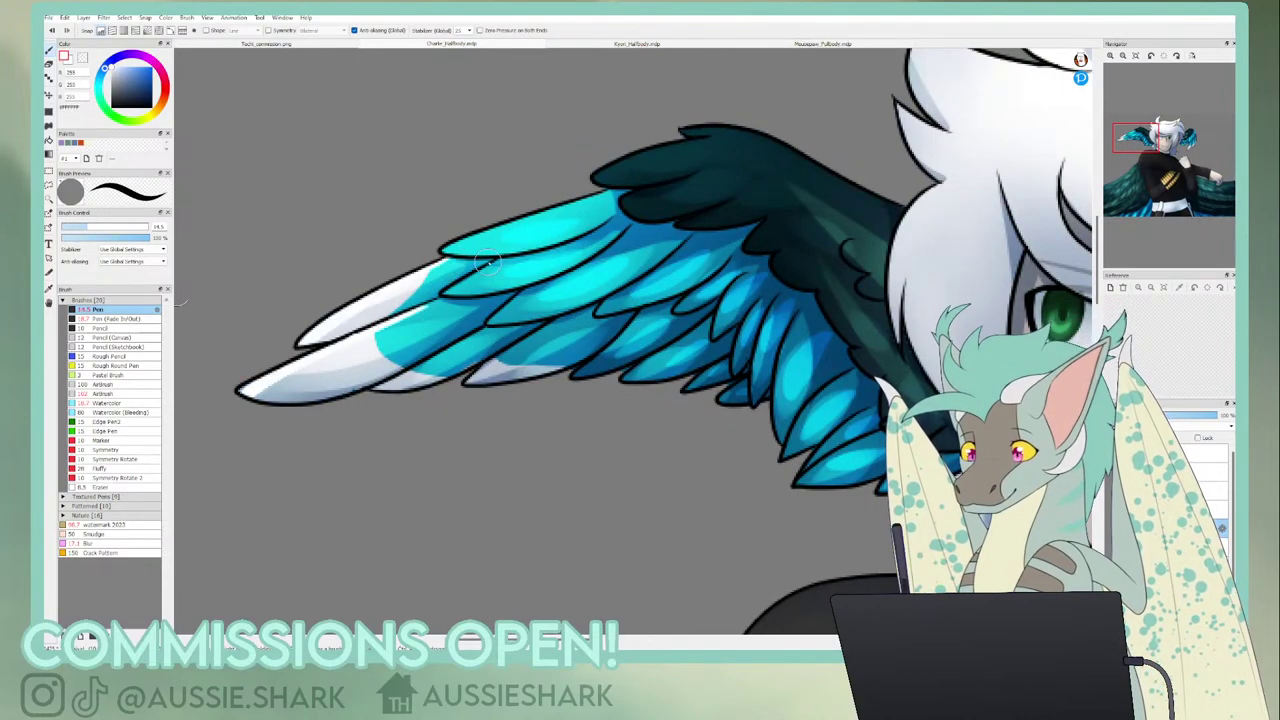
left_click_drag(448, 248, 612, 192)
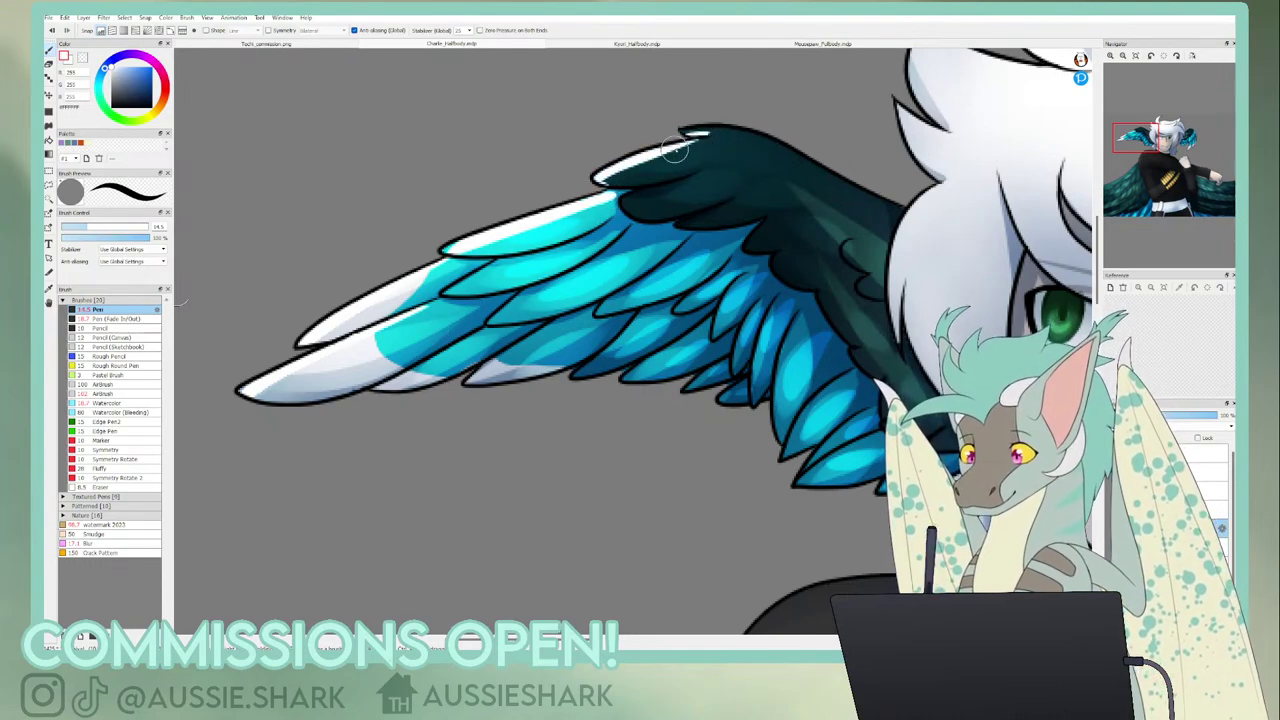
mouse_move(601, 180)
left_mouse_down()
mouse_move(687, 140)
mouse_move(792, 150)
left_mouse_up()
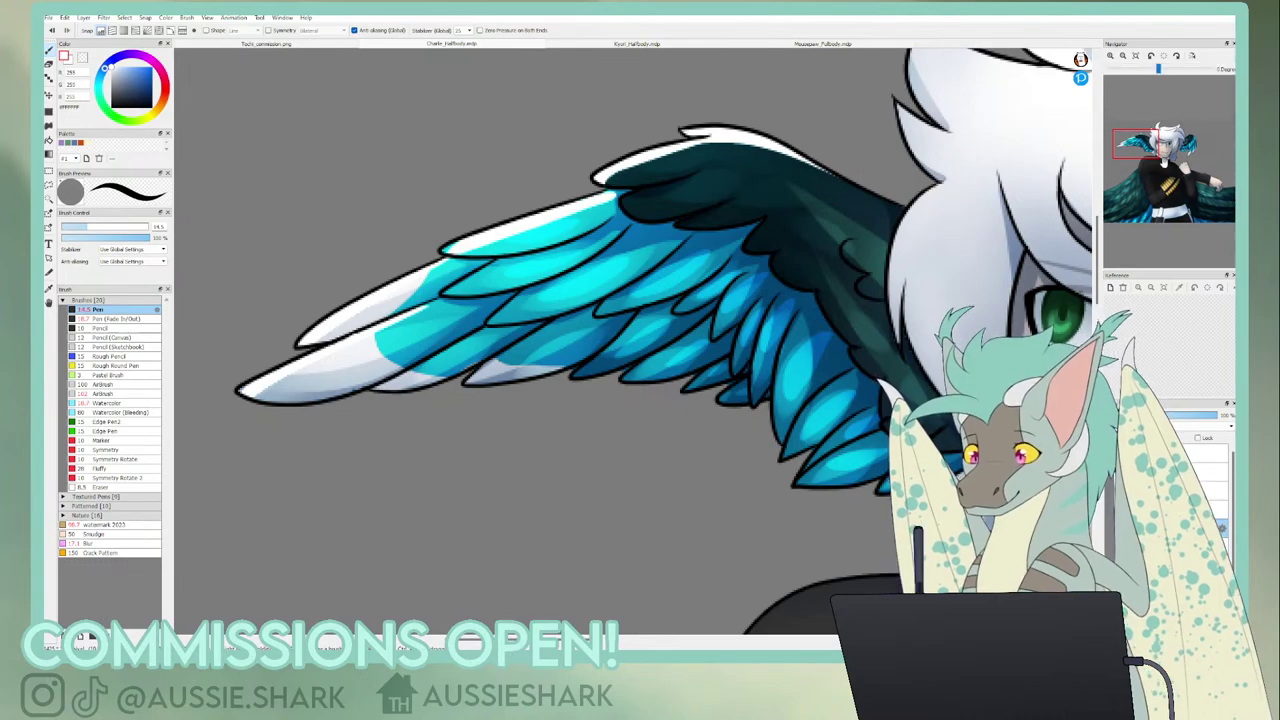
left_click_drag(1143, 151, 1155, 135)
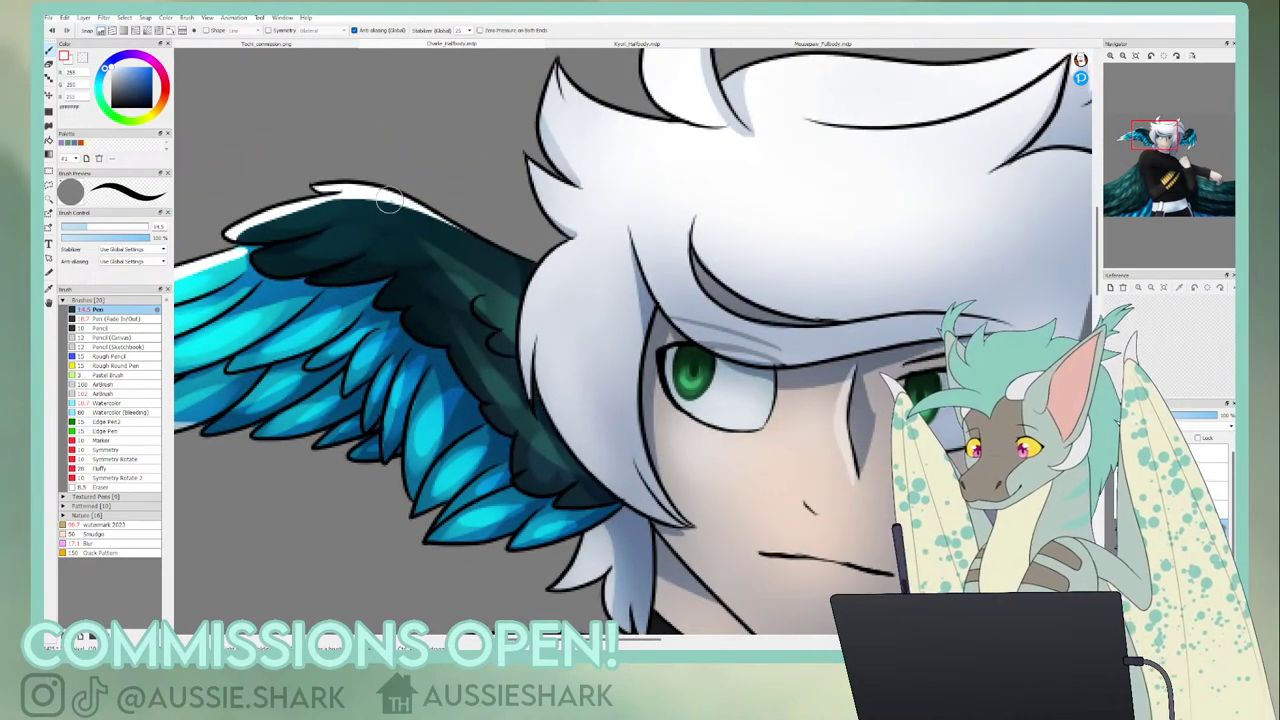
left_click_drag(390, 200, 529, 252)
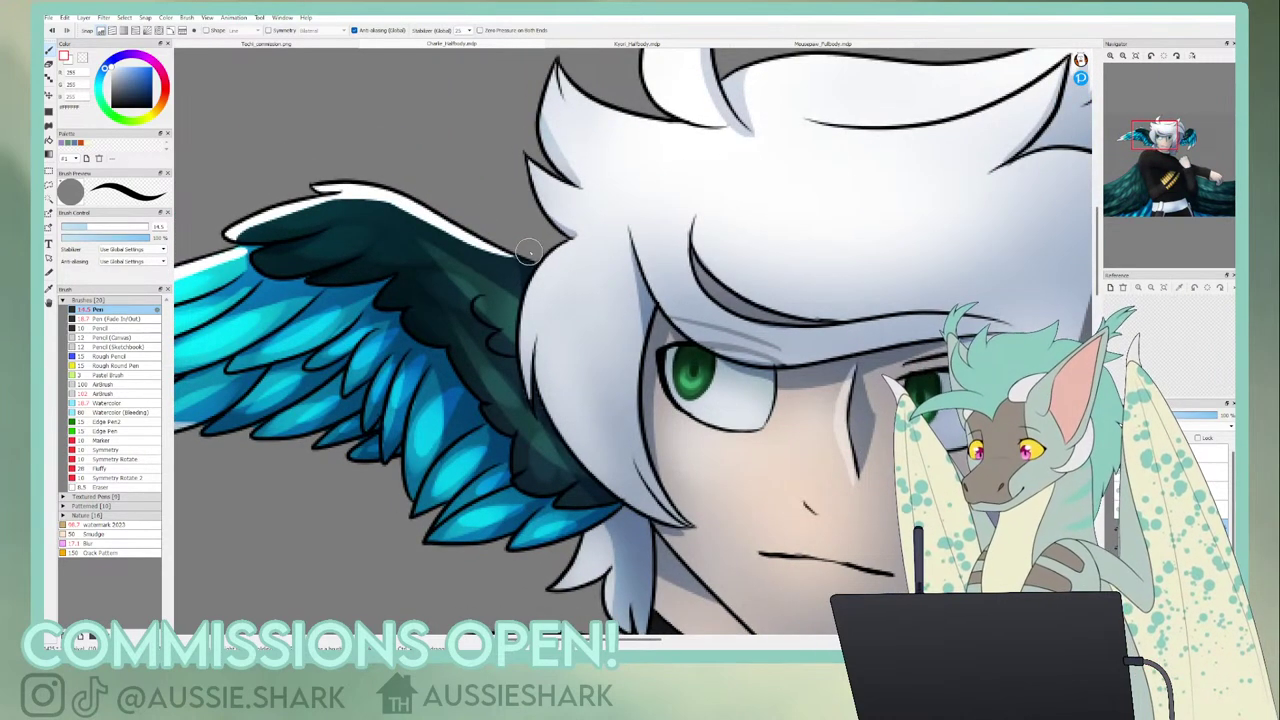
- Paint crisp Pen highlights on the white hair, redrawing the stroke along the upper edge of the side lock
left_click(1123, 56)
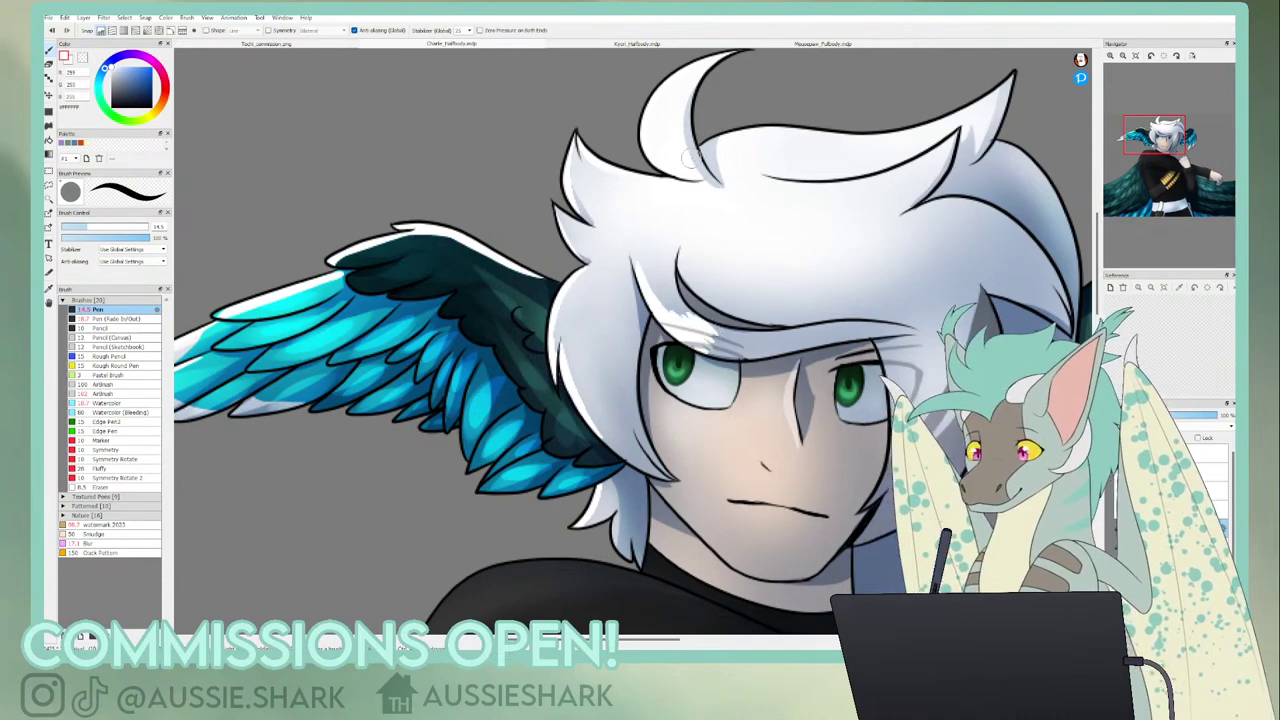
left_click_drag(1155, 137, 1166, 138)
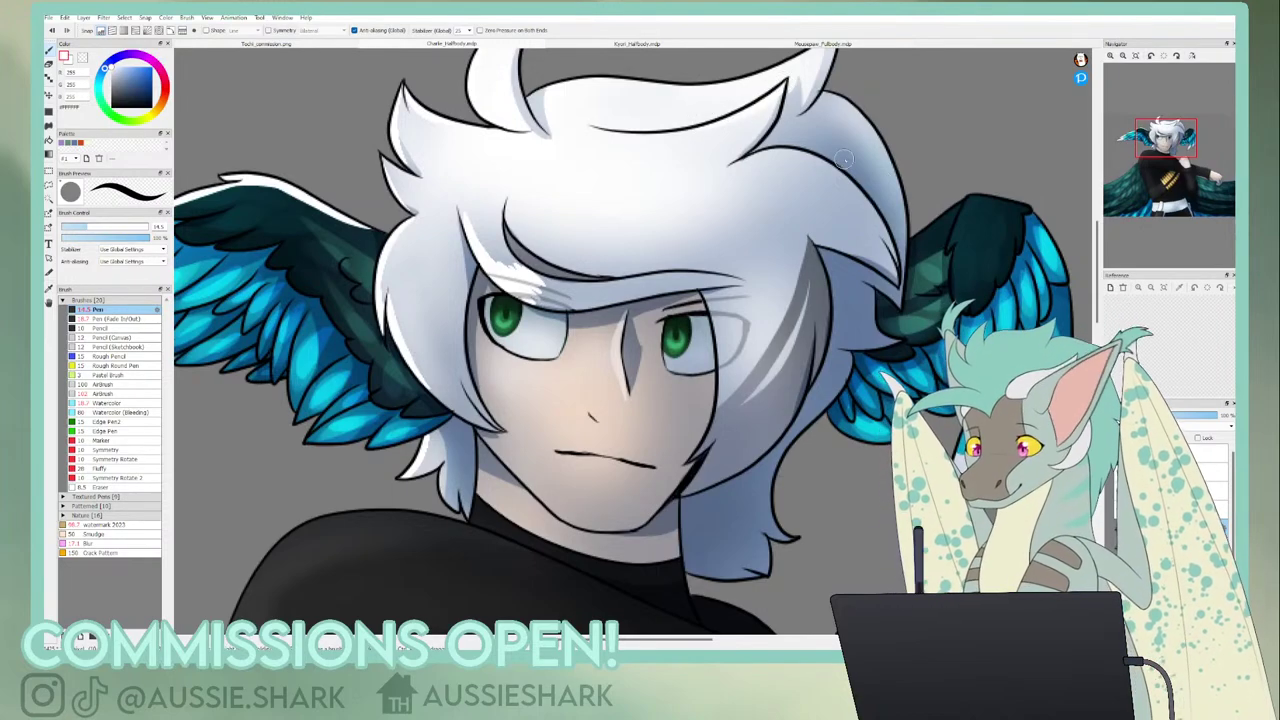
mouse_move(733, 162)
left_mouse_down()
mouse_move(835, 156)
mouse_move(892, 238)
left_mouse_up()
key("ctrl+z")
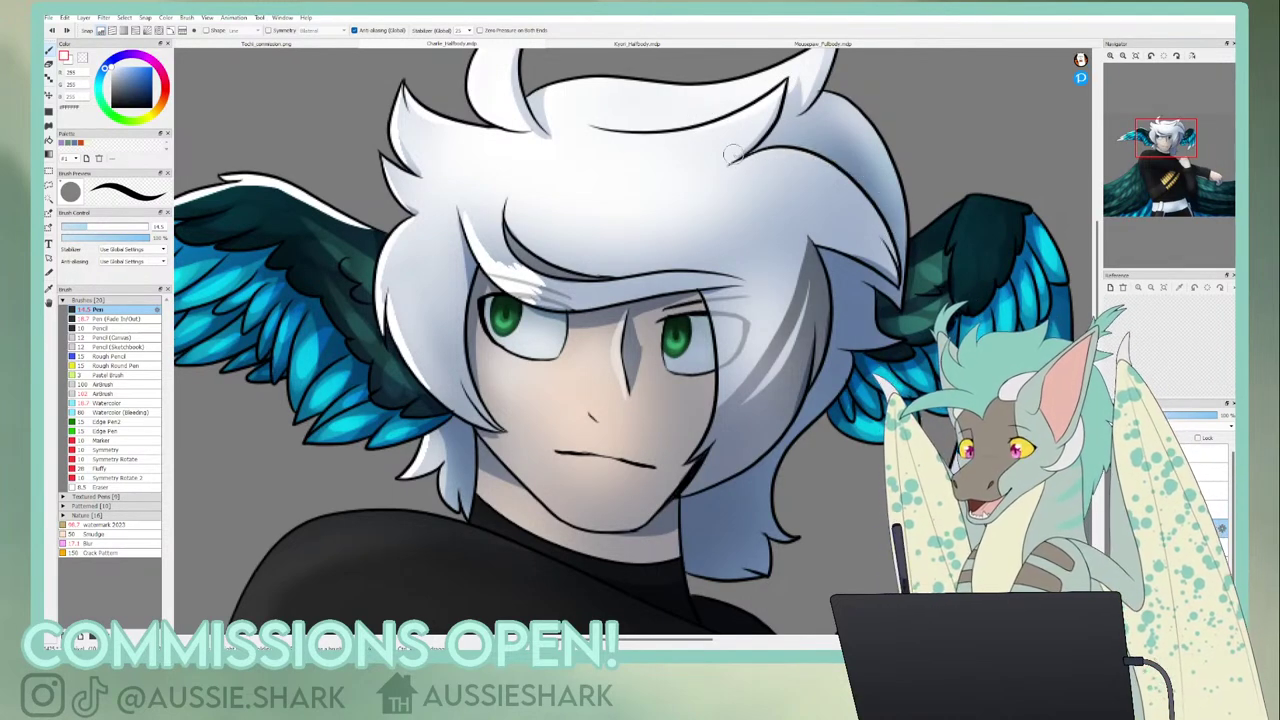
mouse_move(732, 161)
left_mouse_down()
mouse_move(831, 161)
mouse_move(886, 222)
left_mouse_up()
- Add Pen highlights to the front edge and long feather of the right head wing and to the hair lock beside the left wing
mouse_move(1166, 141)
left_mouse_down()
mouse_move(1165, 126)
mouse_move(1179, 159)
mouse_move(1183, 145)
left_mouse_up()
mouse_move(732, 220)
left_mouse_down()
mouse_move(802, 203)
mouse_move(743, 197)
mouse_move(730, 212)
mouse_move(730, 482)
left_mouse_up()
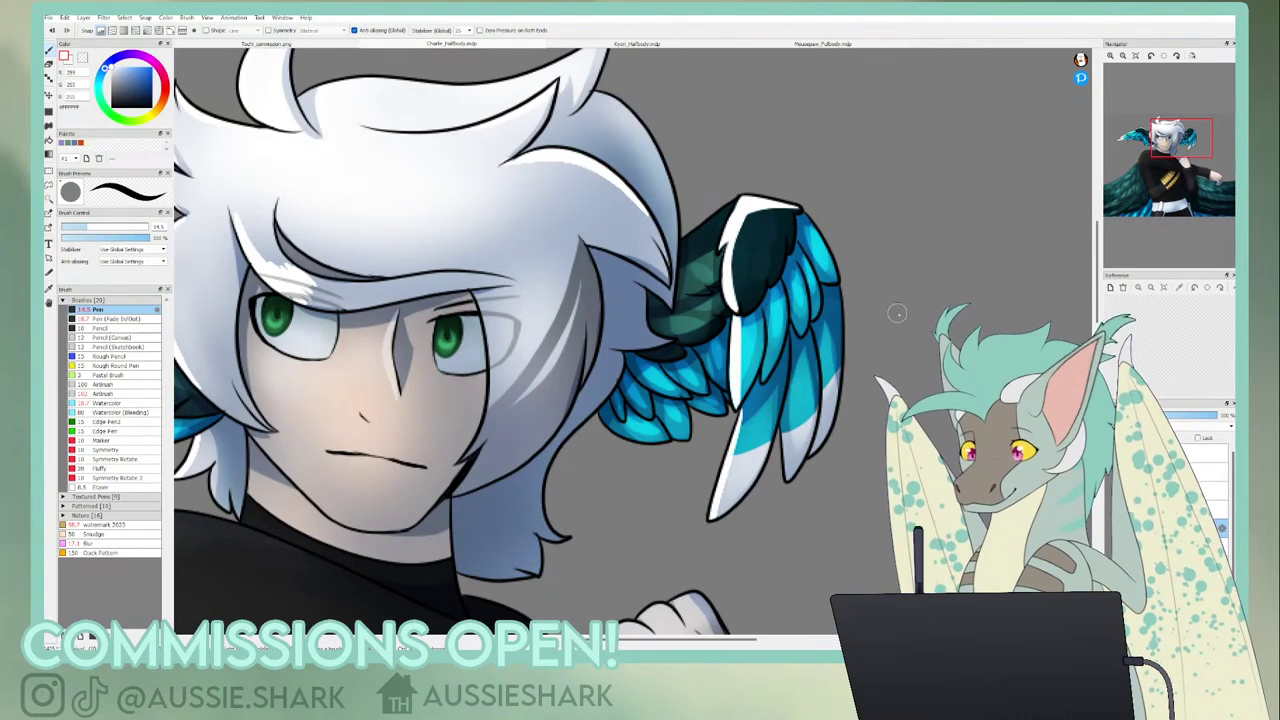
left_click_drag(1175, 158, 1159, 146)
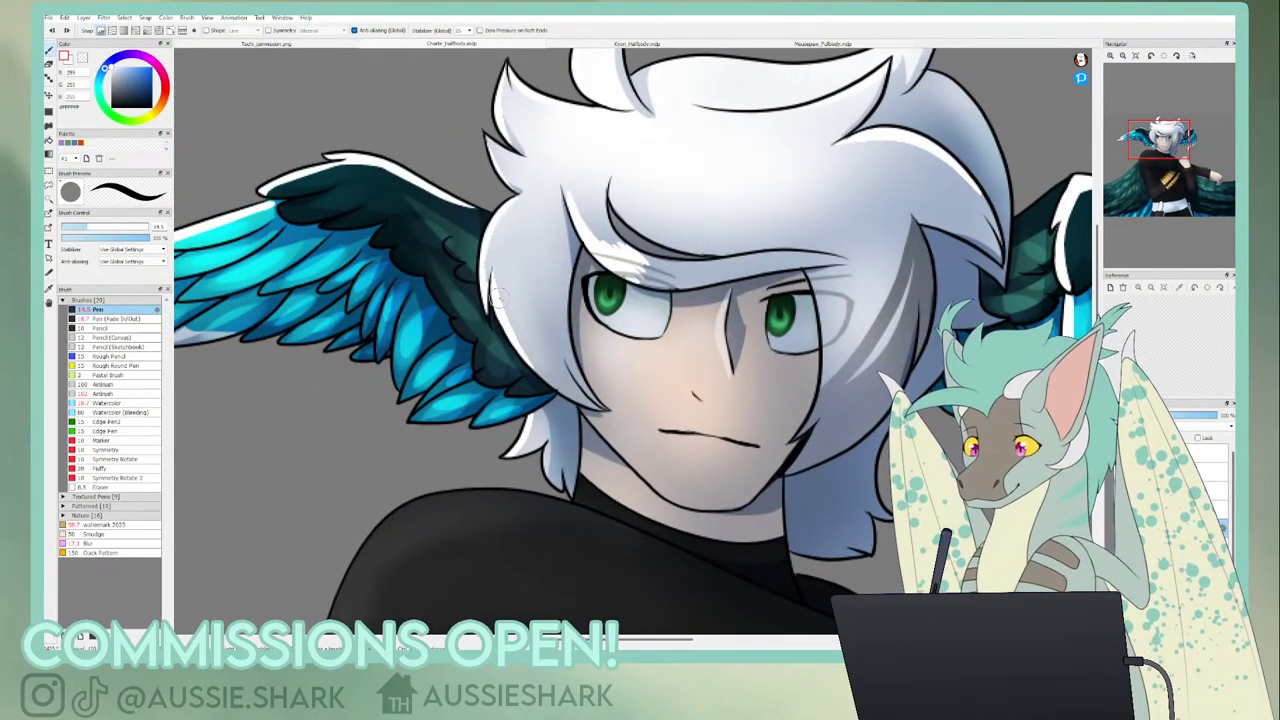
mouse_move(499, 297)
left_mouse_down()
mouse_move(544, 375)
mouse_move(594, 404)
left_mouse_up()
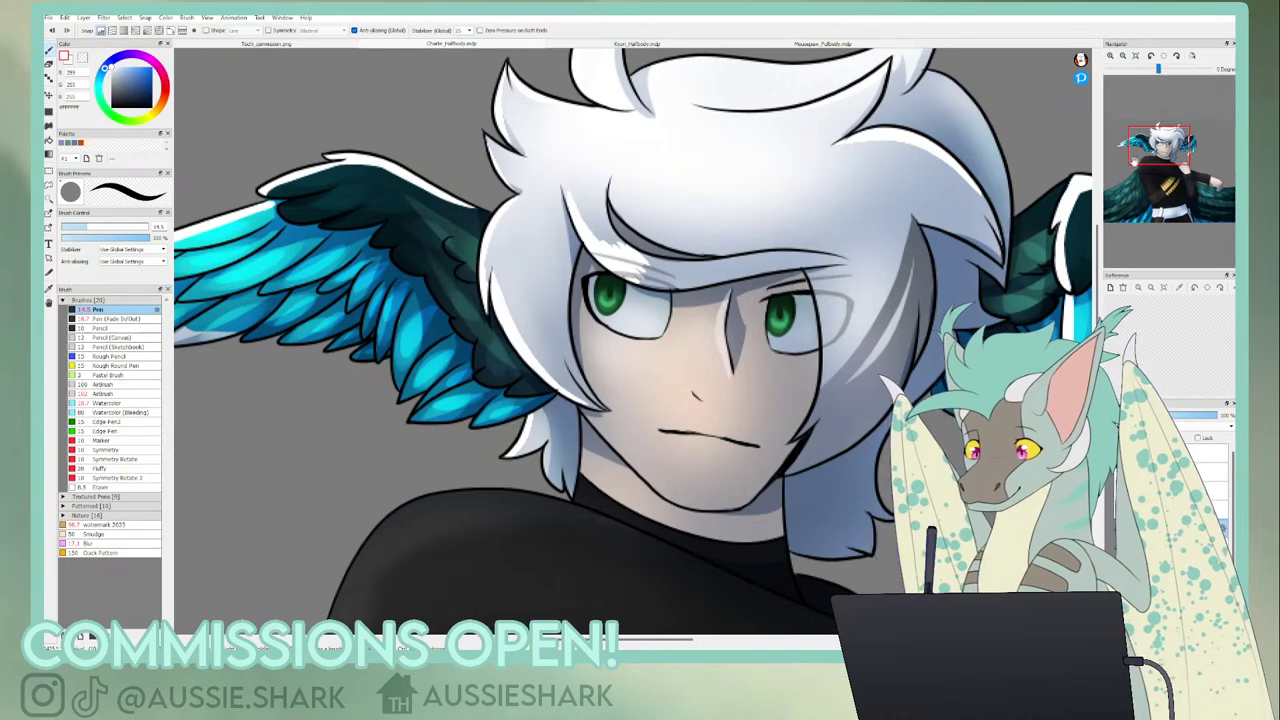
- Paint a broad white Pen highlight over the sweater's shoulder and down the upper arm, trimming its lower edge with the transparent colour
left_click(1135, 56)
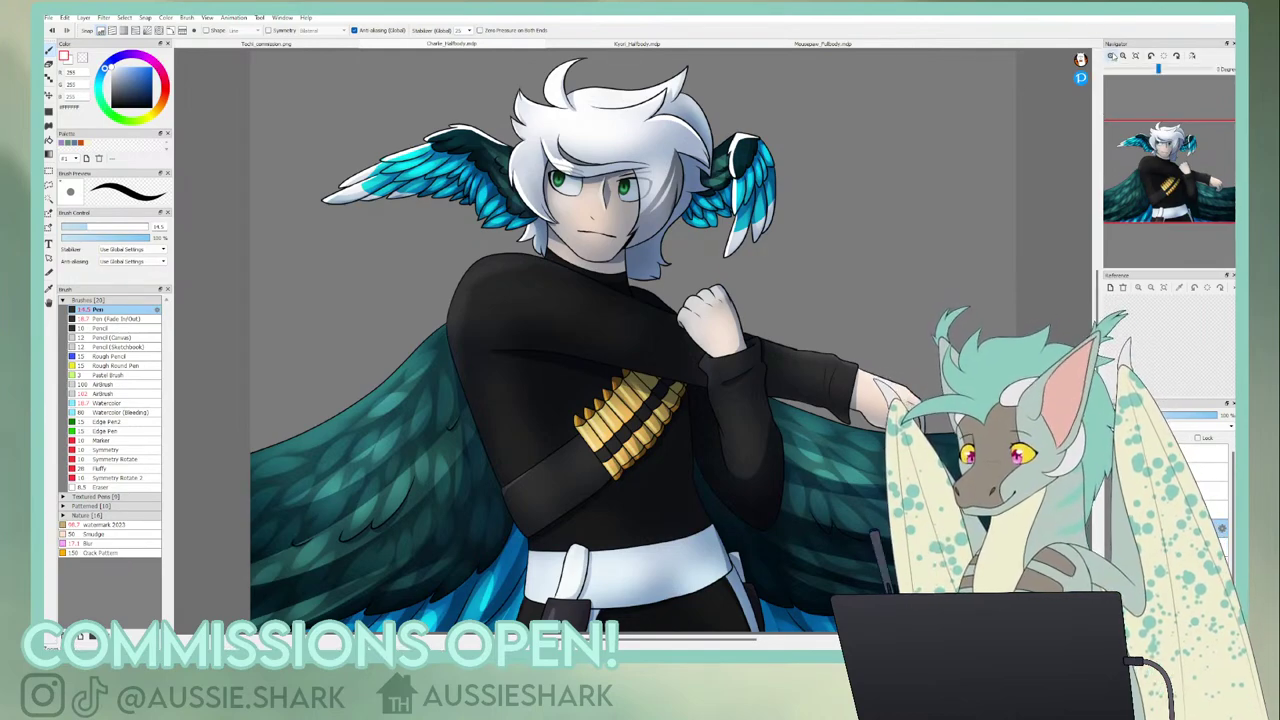
left_click_drag(1141, 68, 1157, 68)
left_click_drag(1166, 168, 1147, 167)
mouse_move(493, 361)
left_mouse_down()
mouse_move(497, 320)
mouse_move(644, 201)
mouse_move(795, 233)
left_mouse_up()
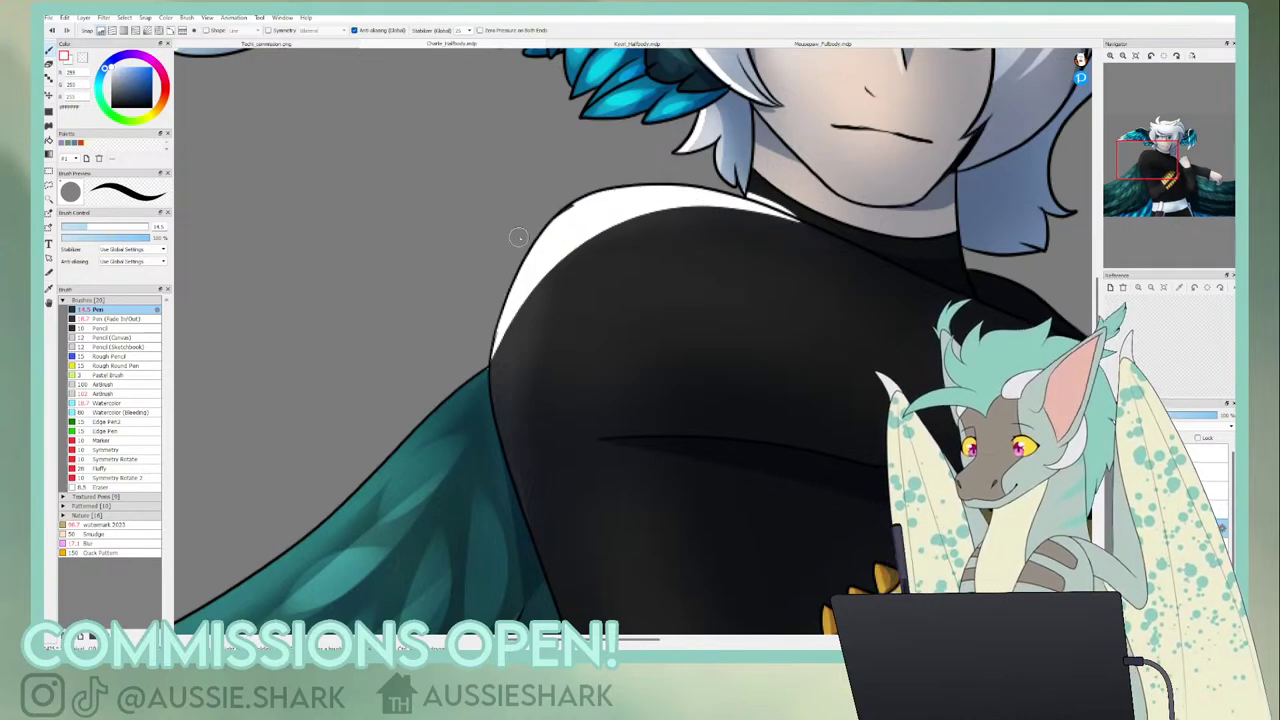
left_click_drag(502, 295, 516, 480)
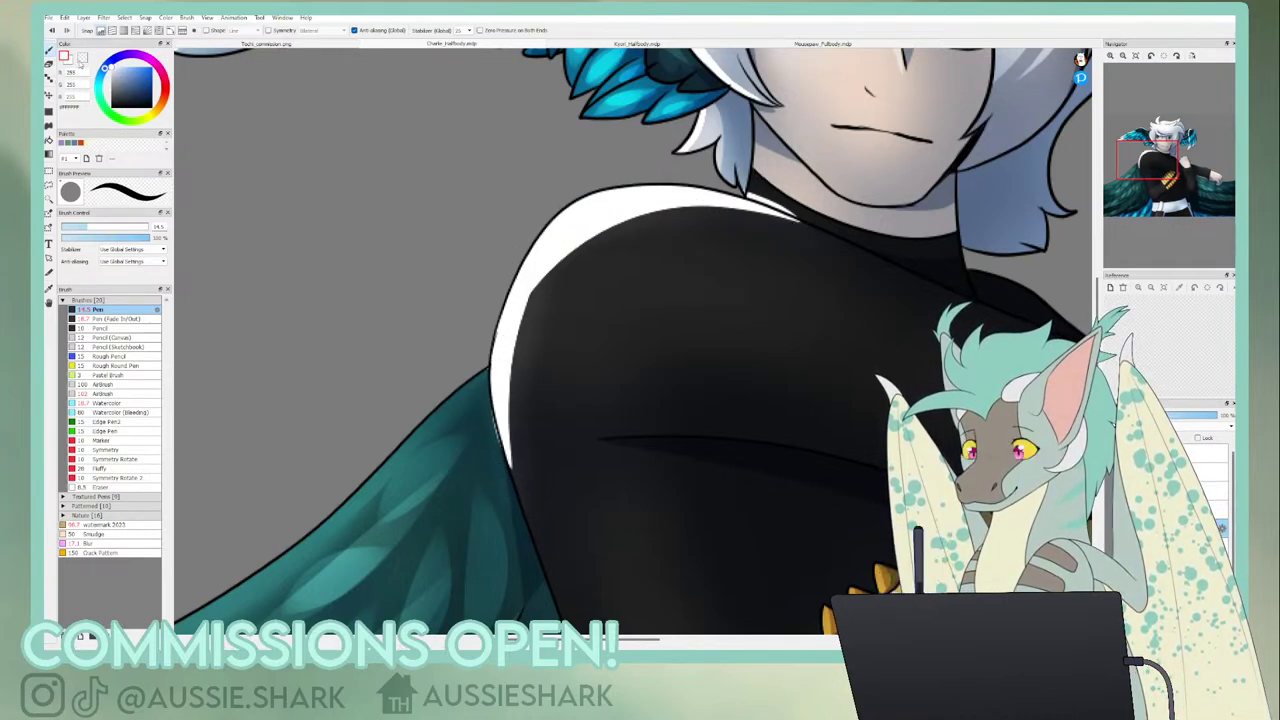
key("x")
left_click_drag(494, 437, 512, 468)
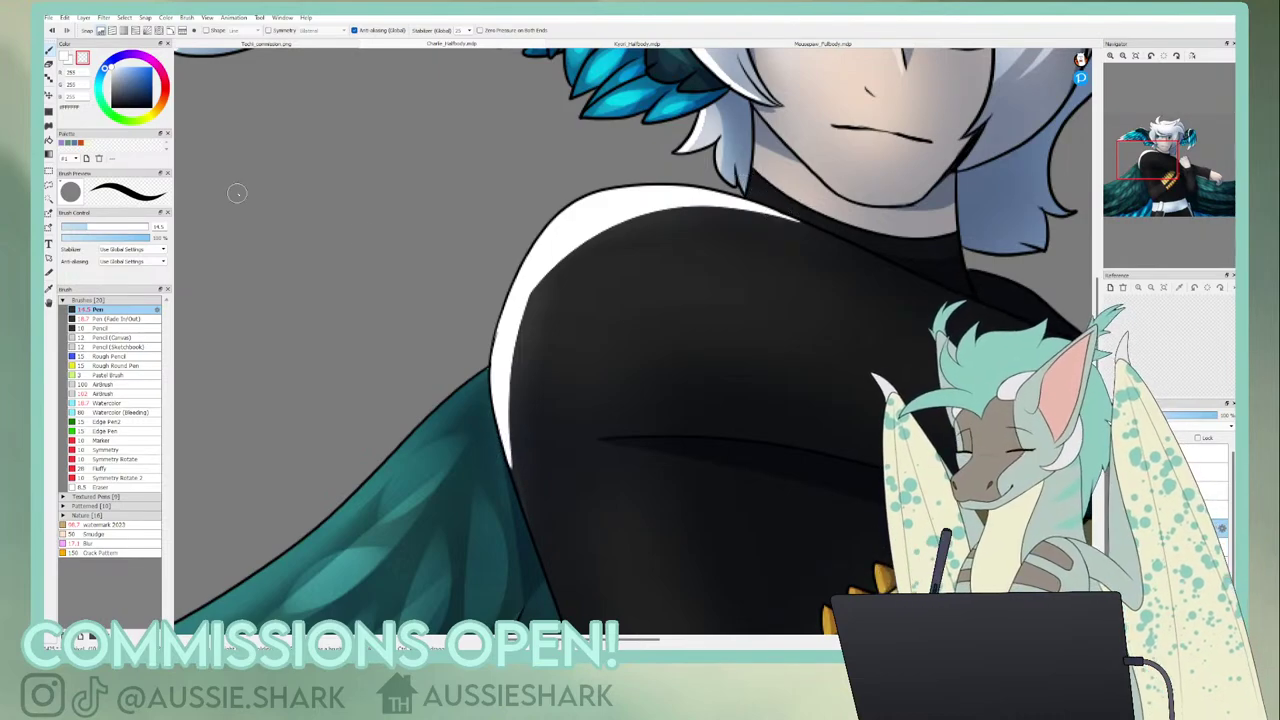
- Add small Pen highlights to the knuckles of the raised fist, undoing the misplaced stroke
left_click_drag(1168, 155, 1184, 164)
mouse_move(549, 298)
left_mouse_down()
mouse_move(569, 272)
mouse_move(603, 280)
mouse_move(567, 276)
mouse_move(553, 302)
mouse_move(582, 250)
mouse_move(616, 260)
mouse_move(566, 259)
left_mouse_up()
key("ctrl+z")
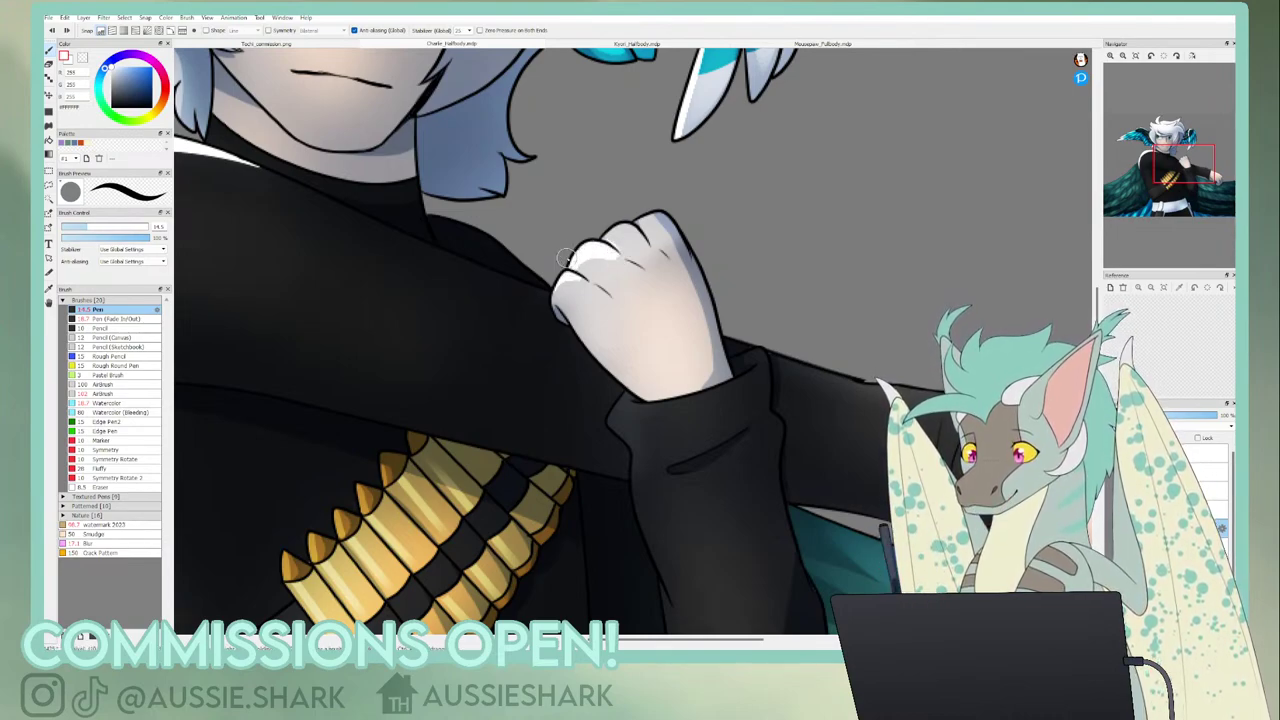
mouse_move(637, 228)
left_mouse_down()
mouse_move(617, 242)
mouse_move(652, 226)
left_mouse_up()
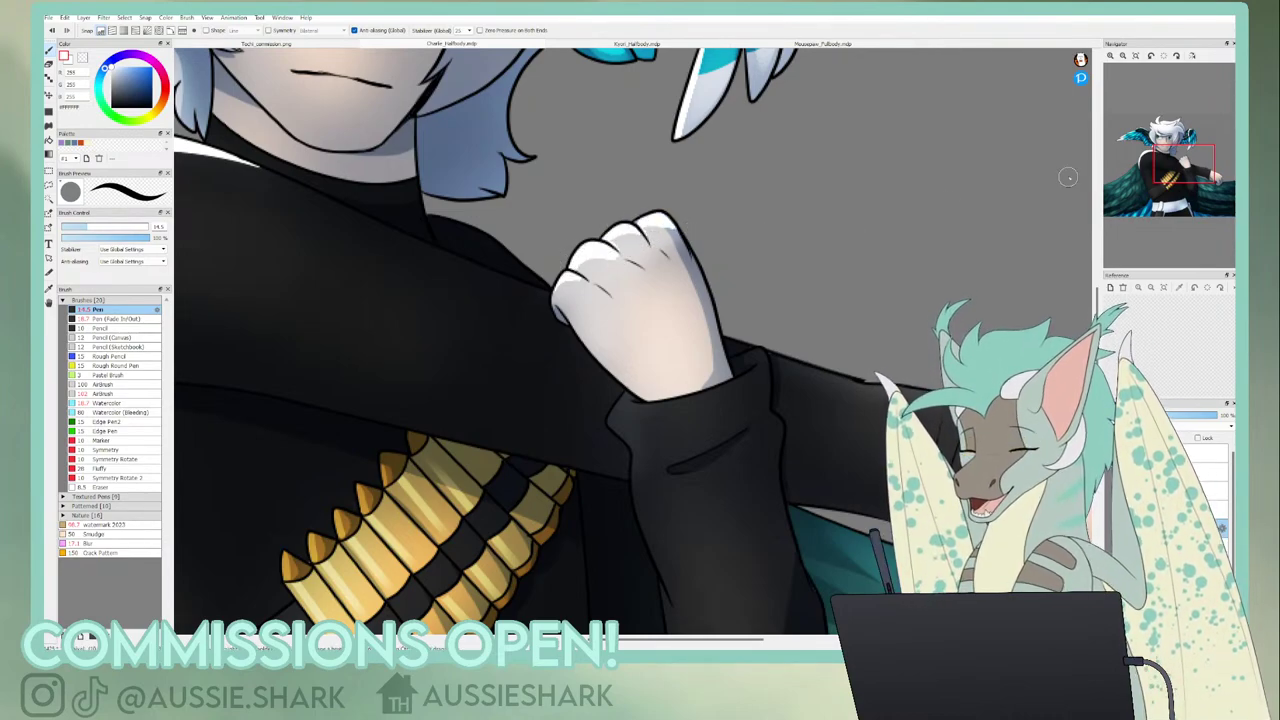
- Select the black shoulder and sleeve area with the Magic Wand and extend the white highlight along its upper edge to the fist
left_click(1123, 56)
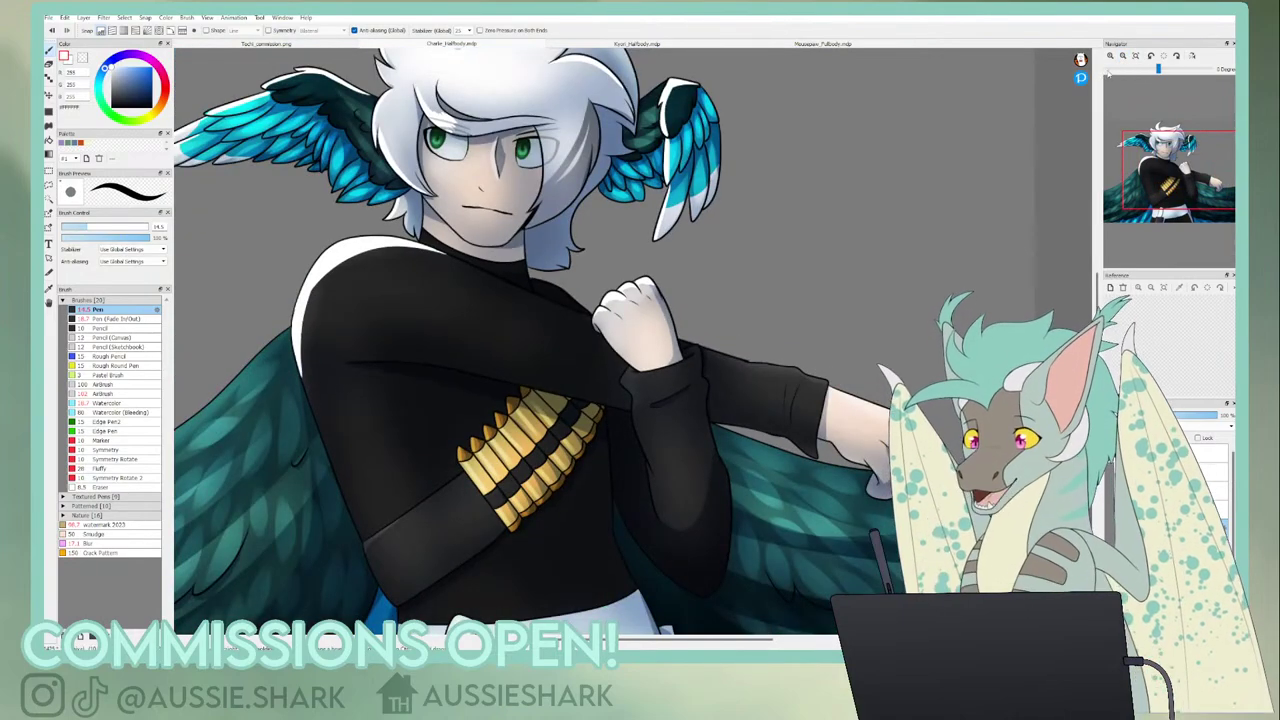
mouse_move(1158, 172)
left_mouse_down()
mouse_move(1164, 149)
mouse_move(1169, 178)
left_mouse_up()
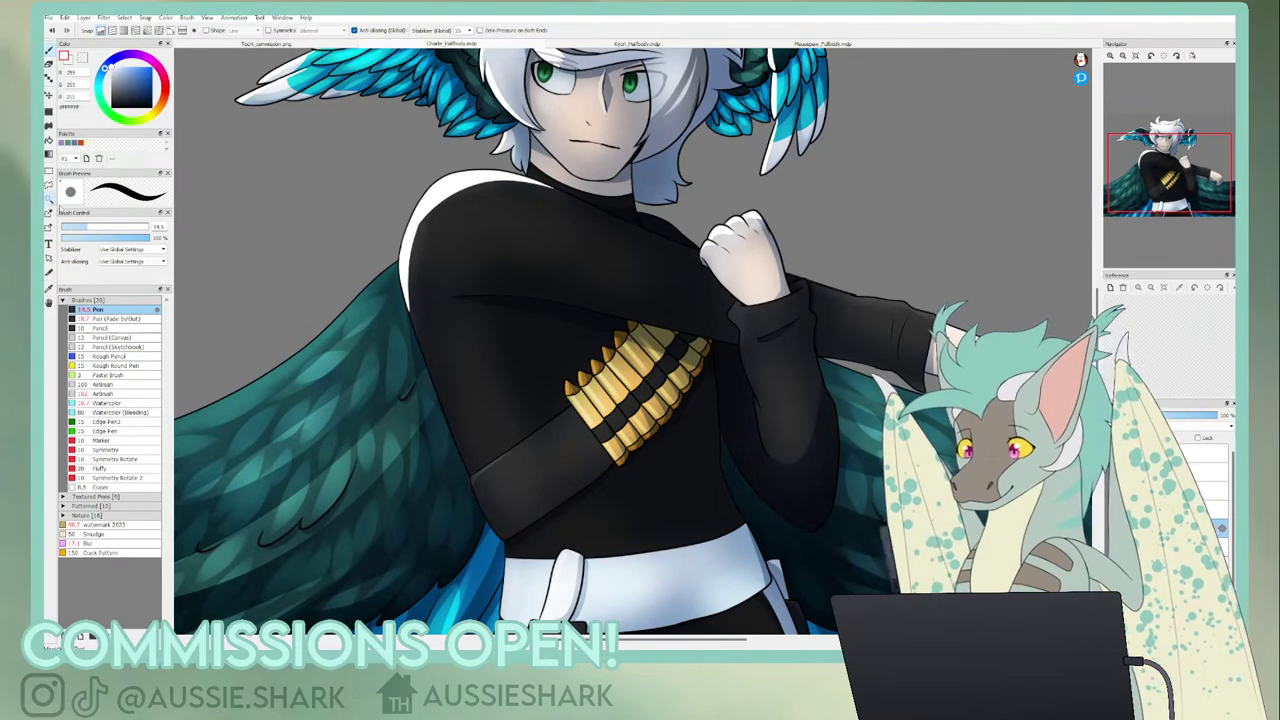
left_click(50, 200)
left_click(664, 266)
key("ctrl+d")
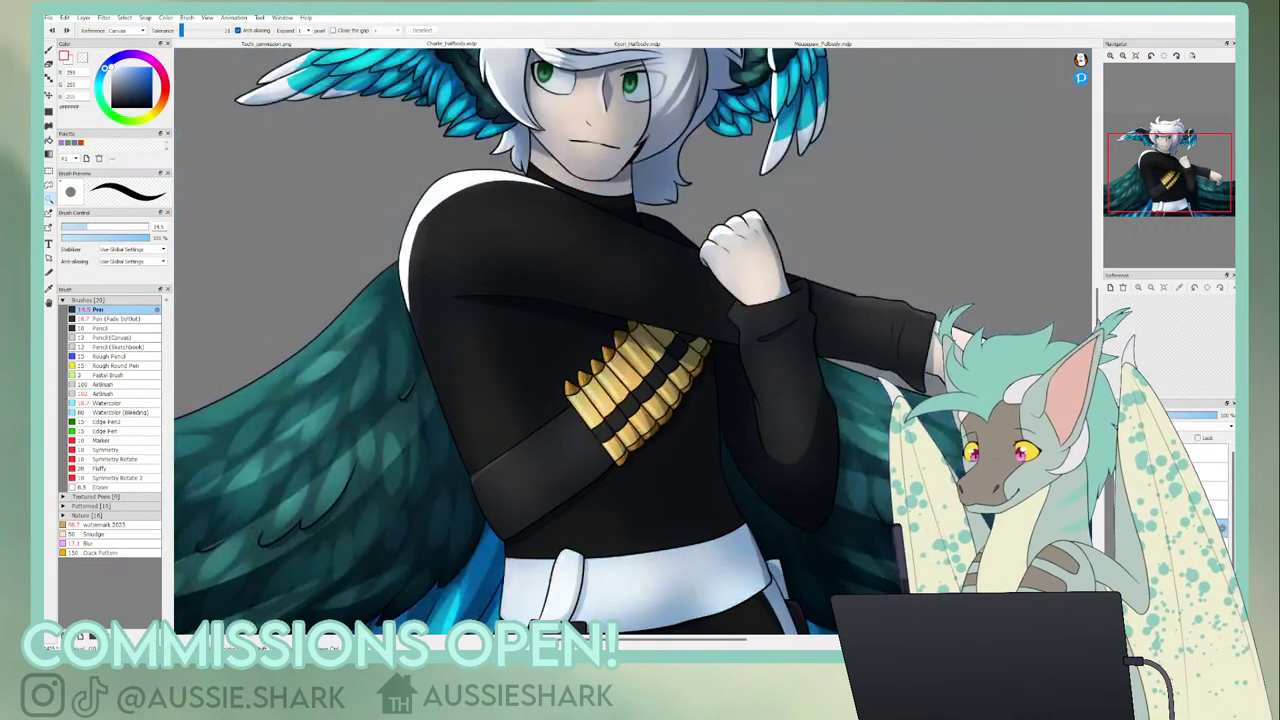
left_click(1112, 545)
left_click(540, 260)
left_click(1112, 545)
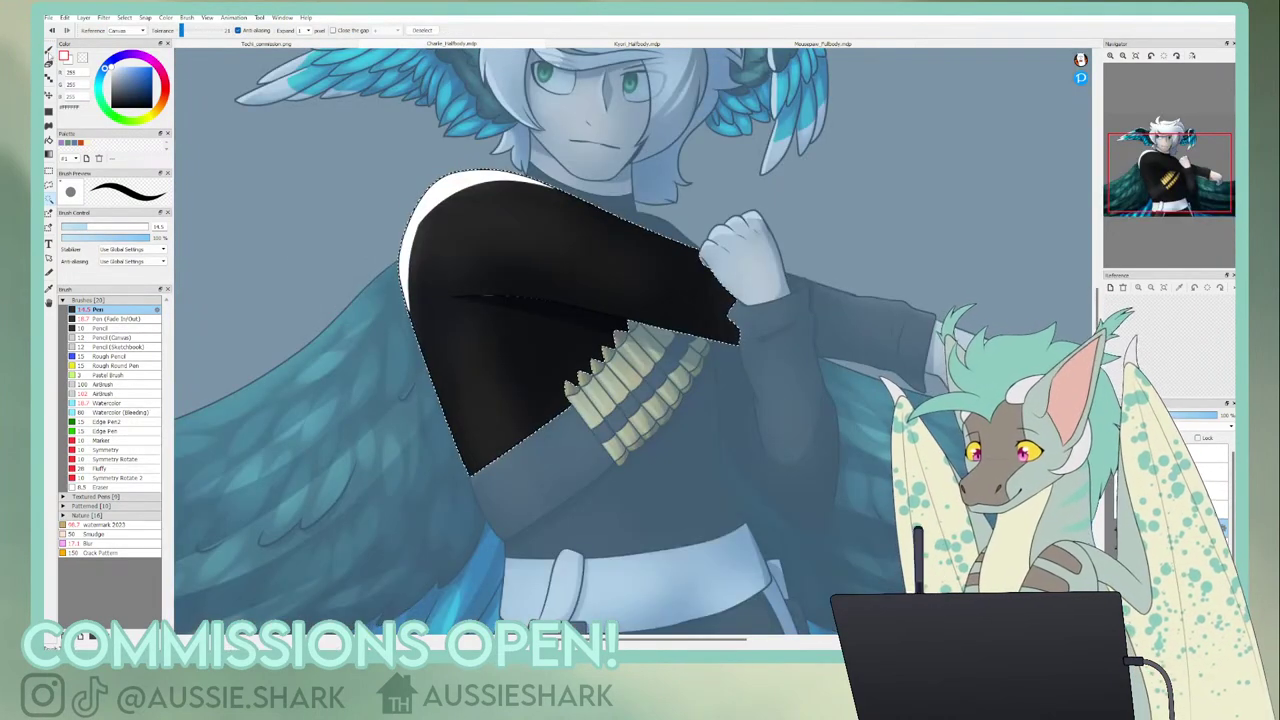
key("b")
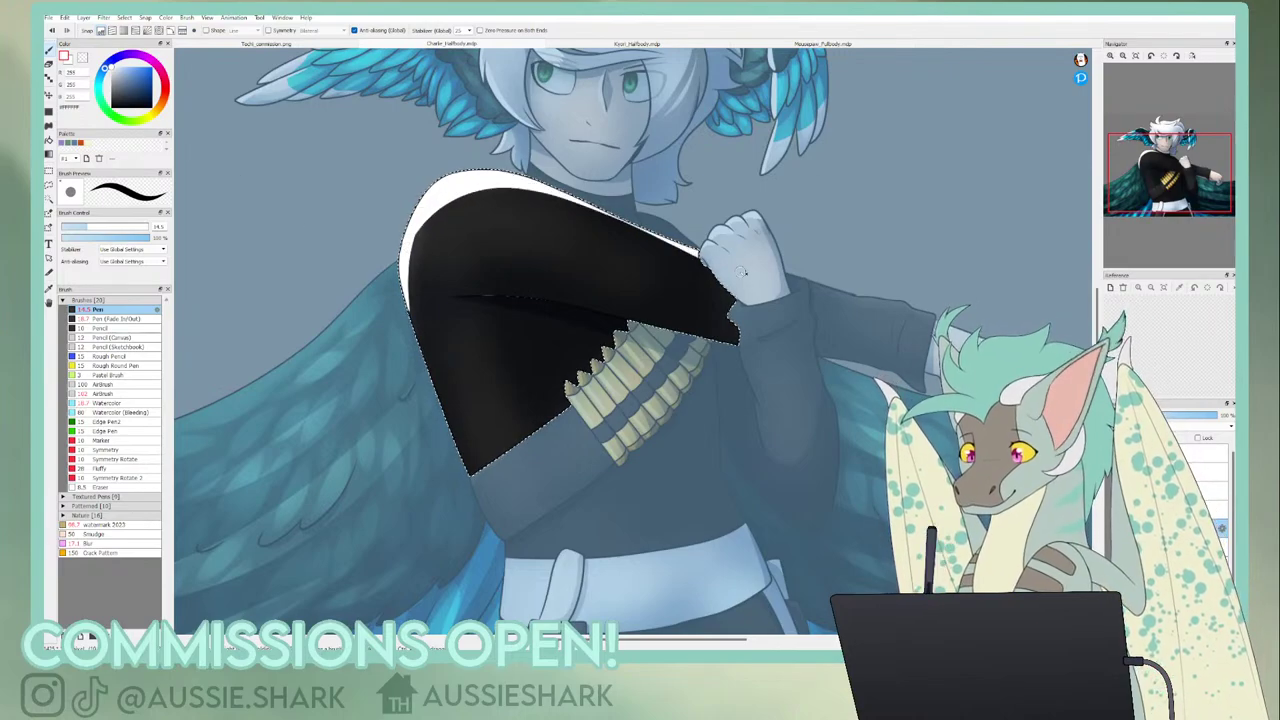
- Fade the white shoulder highlight into a thin rim with the Eraser (Soft) at size 132 and clear the selection
key("e")
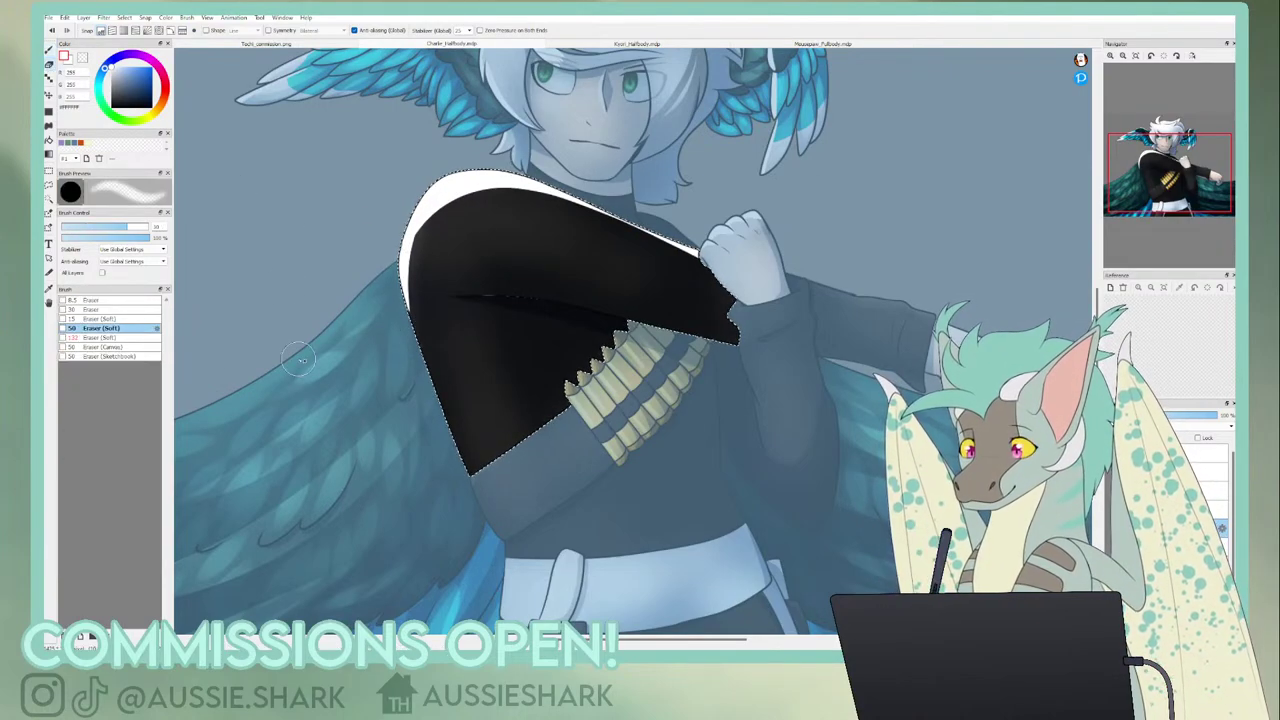
left_click(100, 337)
mouse_move(449, 329)
left_mouse_down()
mouse_move(440, 262)
mouse_move(468, 219)
mouse_move(493, 214)
mouse_move(759, 316)
mouse_move(492, 229)
mouse_move(438, 251)
mouse_move(430, 292)
mouse_move(444, 341)
mouse_move(464, 212)
mouse_move(528, 248)
mouse_move(508, 297)
mouse_move(479, 303)
mouse_move(502, 282)
mouse_move(485, 232)
mouse_move(552, 233)
left_mouse_up()
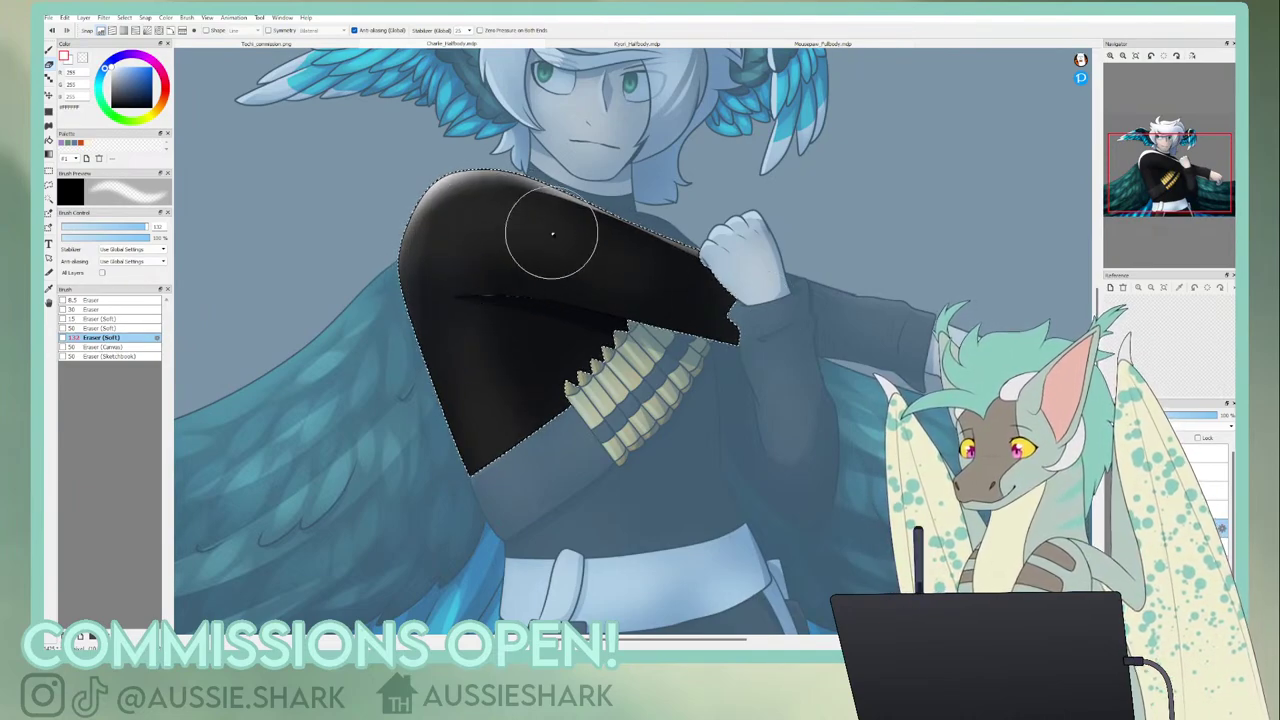
key("ctrl+d")
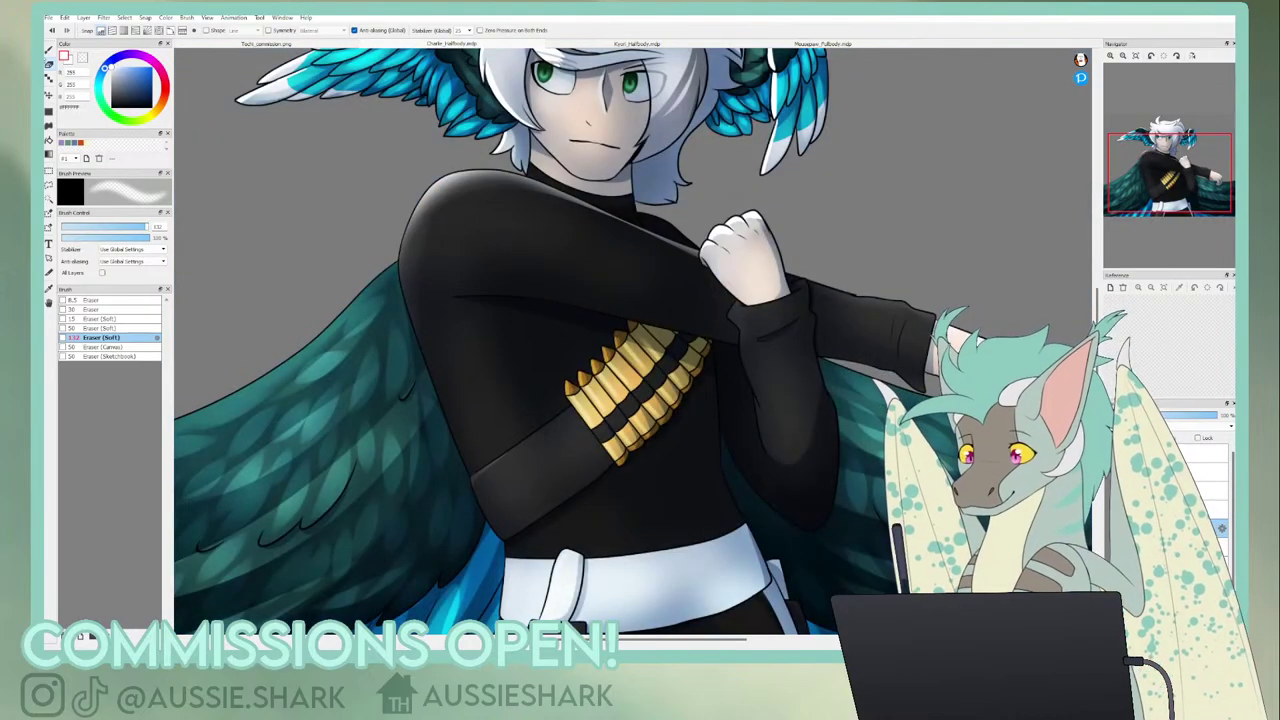
- Return to the Pen and paint narrow white highlights down the upper row of golden bullet casings on the chest strap
key("b")
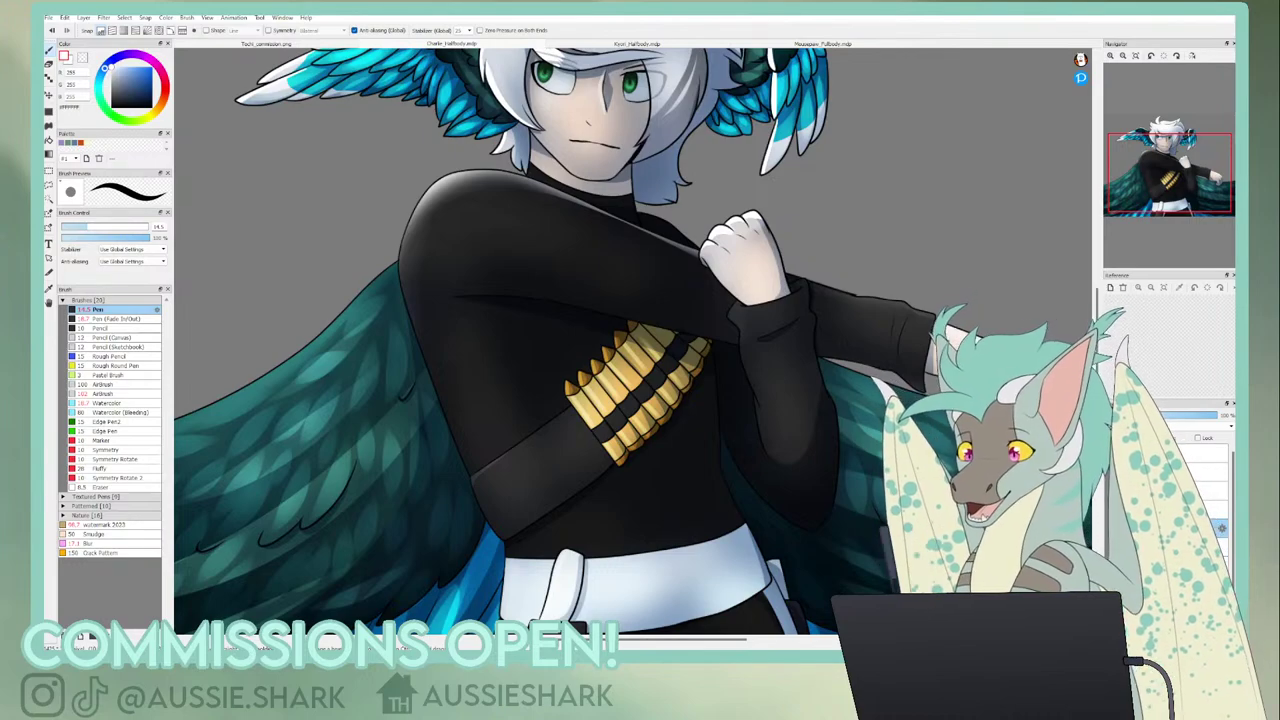
left_click(1110, 56)
left_click_drag(1150, 180, 1157, 184)
left_click(1110, 57)
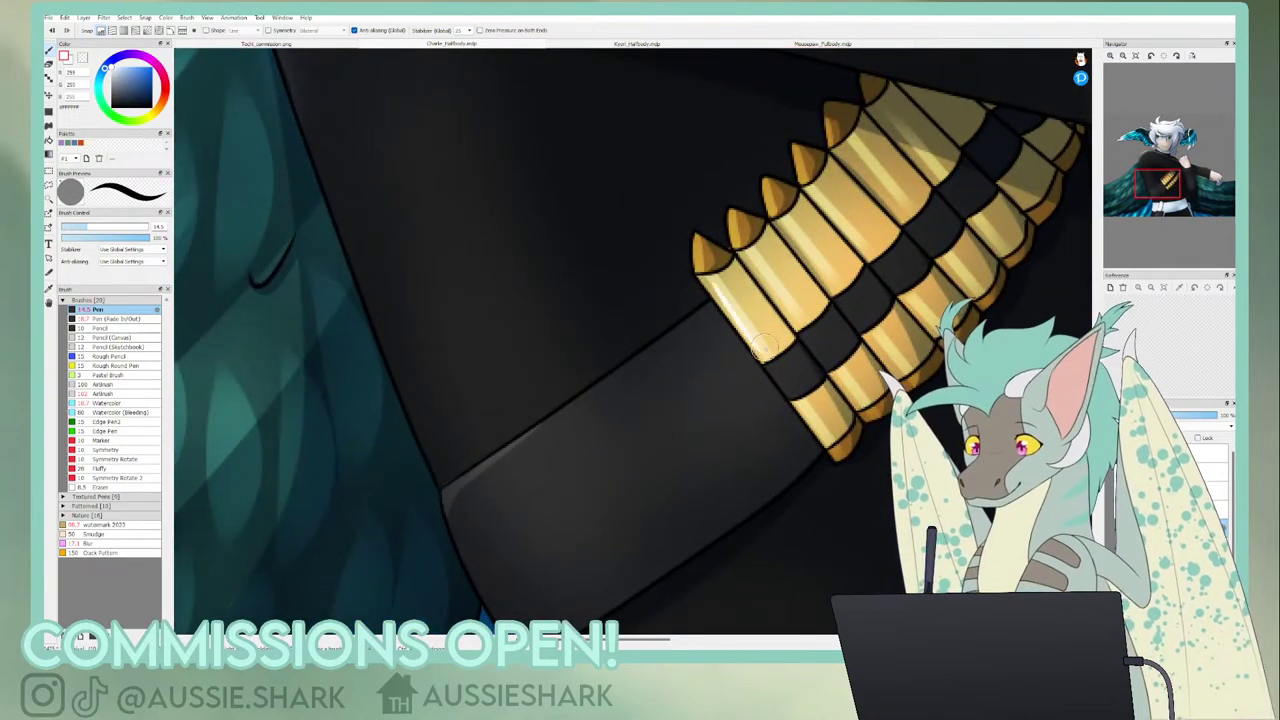
left_click_drag(745, 238, 802, 326)
left_click_drag(759, 267, 807, 324)
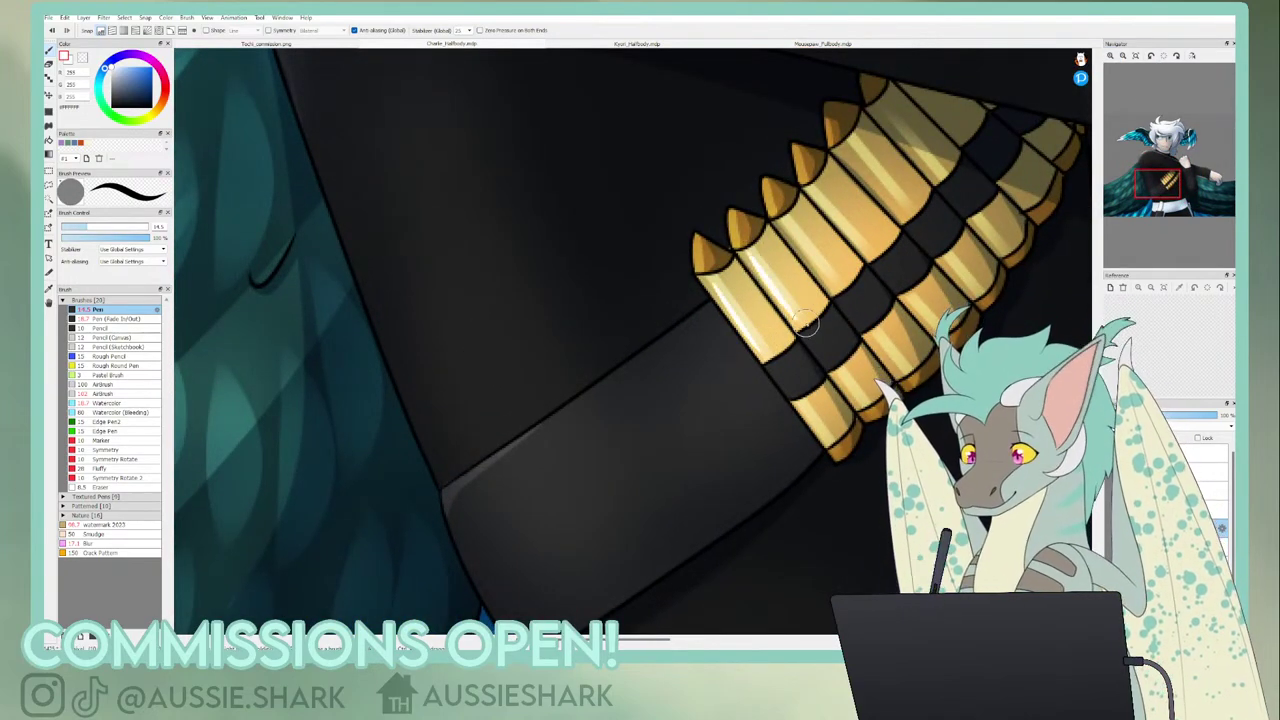
left_click_drag(792, 218, 832, 276)
left_click_drag(815, 195, 856, 252)
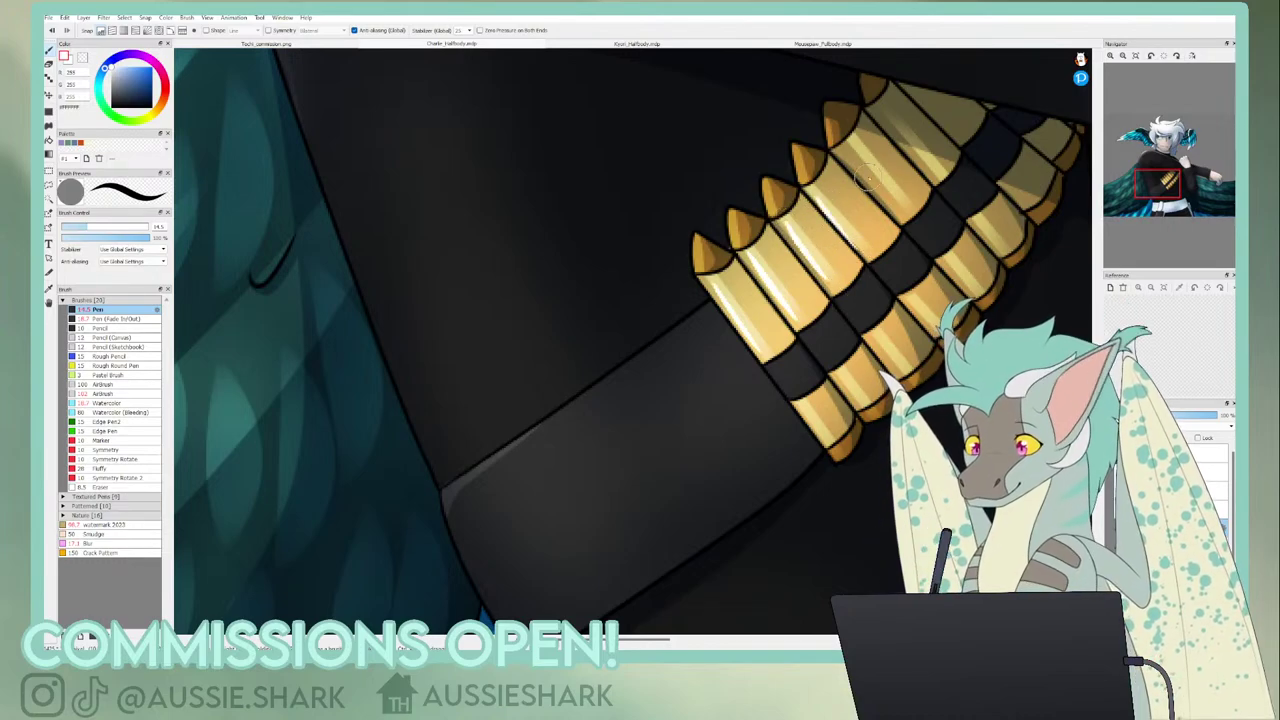
left_click_drag(856, 148, 900, 202)
left_click_drag(891, 114, 940, 186)
- Undo the last stroke and add small white Pen highlights to the pointed bullet tips
key("ctrl+z")
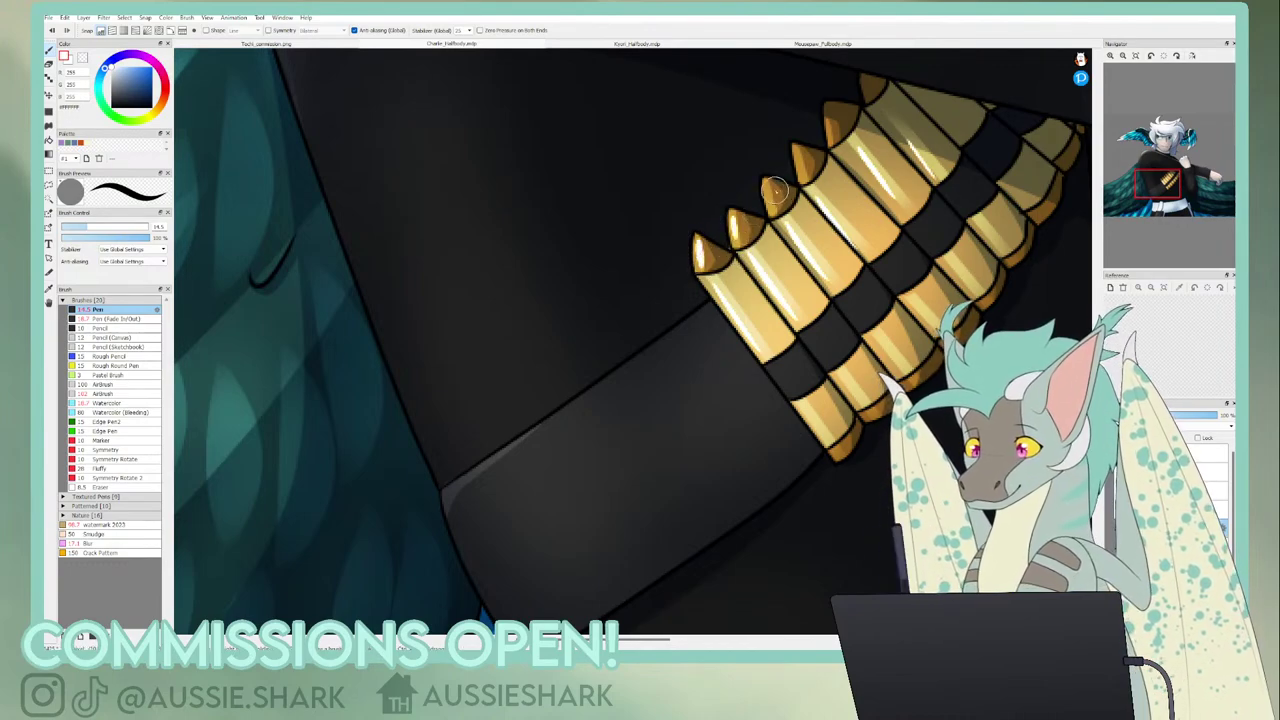
left_click_drag(797, 154, 807, 172)
left_click_drag(828, 116, 836, 137)
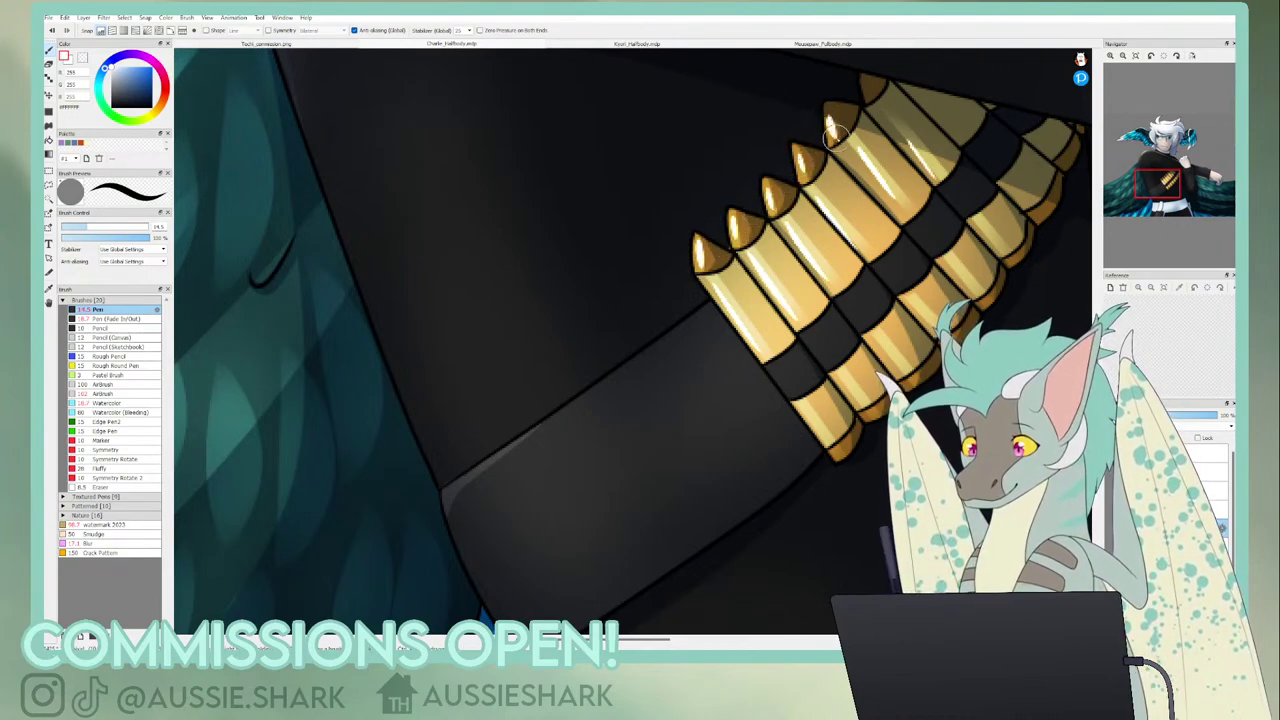
- Paint a crisp white Pen highlight down the bridge of the nose, undoing the unwanted strokes
left_click(1137, 56)
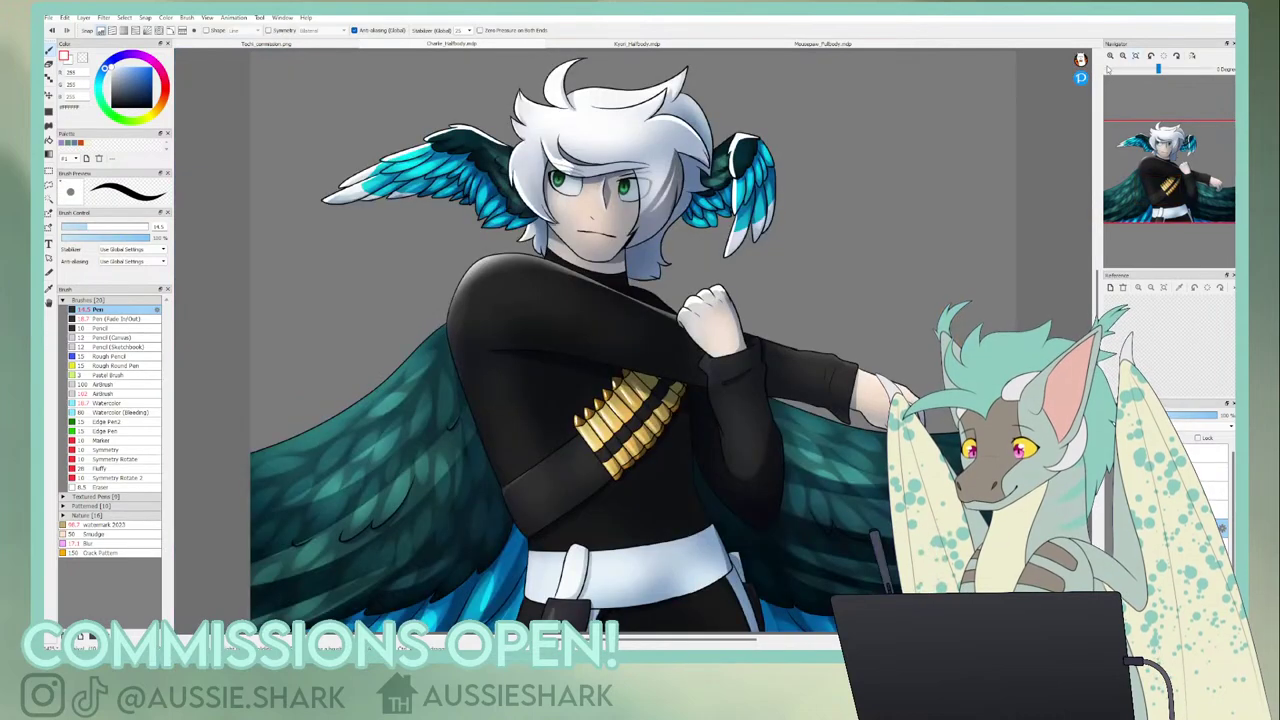
left_click(1110, 56)
mouse_move(1164, 188)
left_mouse_down()
mouse_move(1159, 215)
mouse_move(1147, 188)
left_mouse_up()
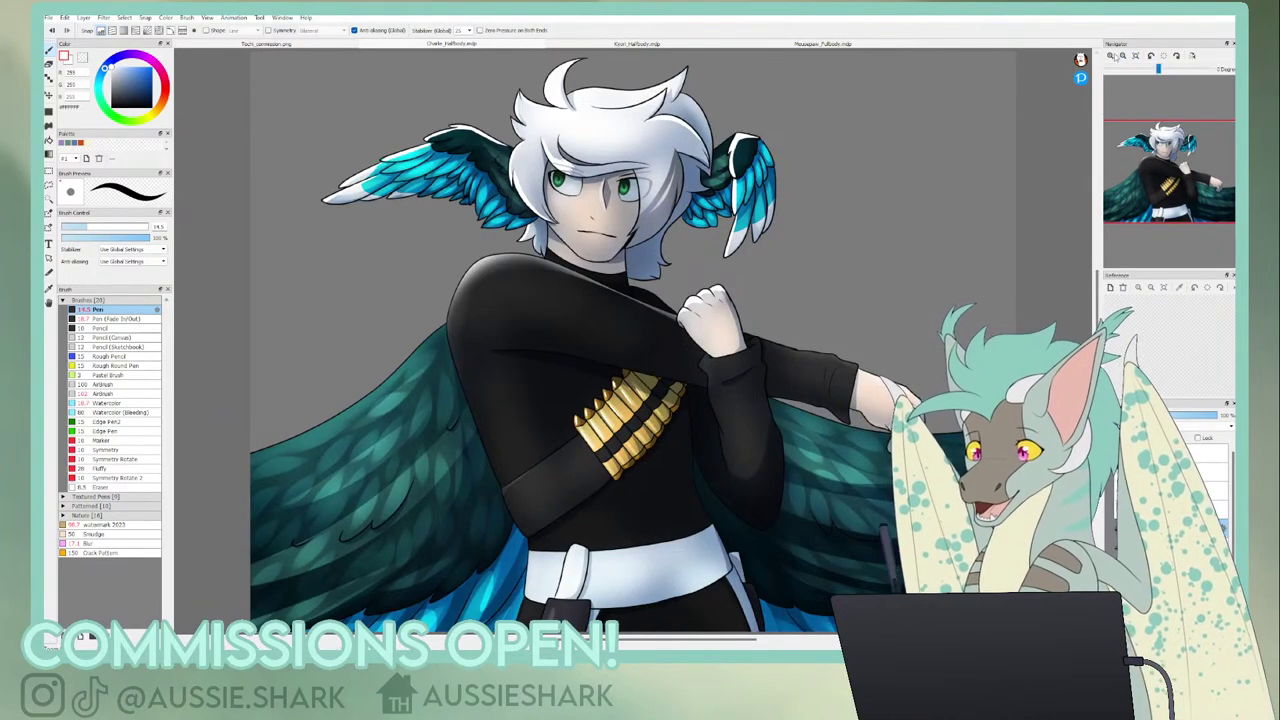
left_click(1111, 57)
left_click(1111, 57)
left_click(1111, 57)
left_click_drag(1157, 141, 1155, 147)
mouse_move(785, 321)
left_mouse_down()
mouse_move(784, 368)
mouse_move(792, 340)
mouse_move(805, 383)
mouse_move(813, 358)
mouse_move(778, 344)
mouse_move(794, 324)
mouse_move(791, 355)
left_mouse_up()
key("ctrl+z")
key("ctrl+z")
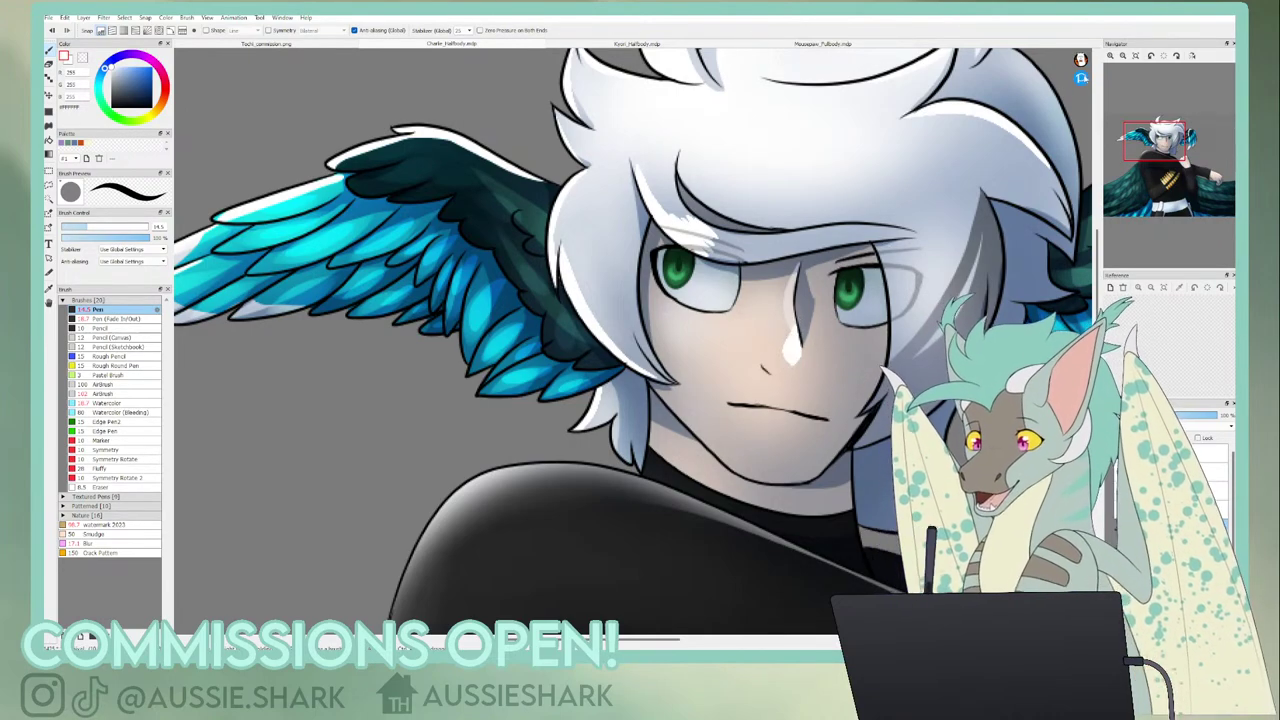
left_click(1136, 56)
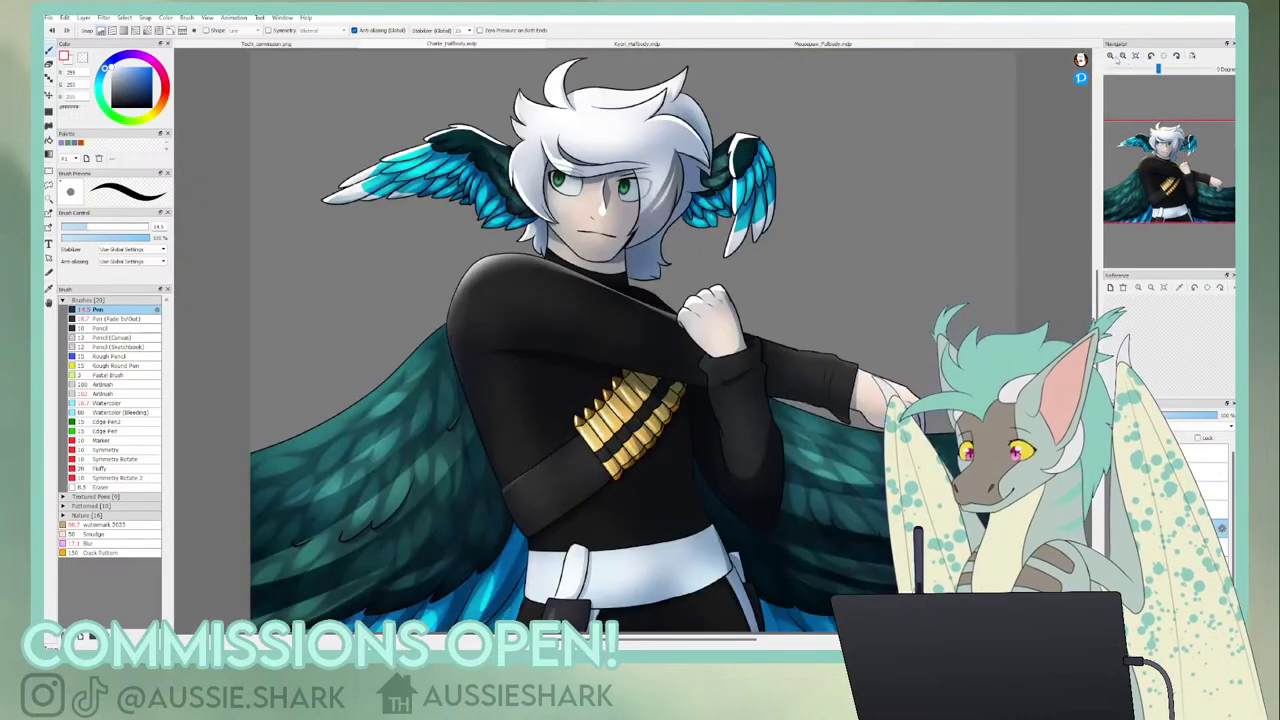
- Paint a jagged white band across each large wing with Hair Highlight 2 at size 300, undoing the first trial stroke
left_click(1111, 56)
left_click_drag(1143, 163, 1116, 189)
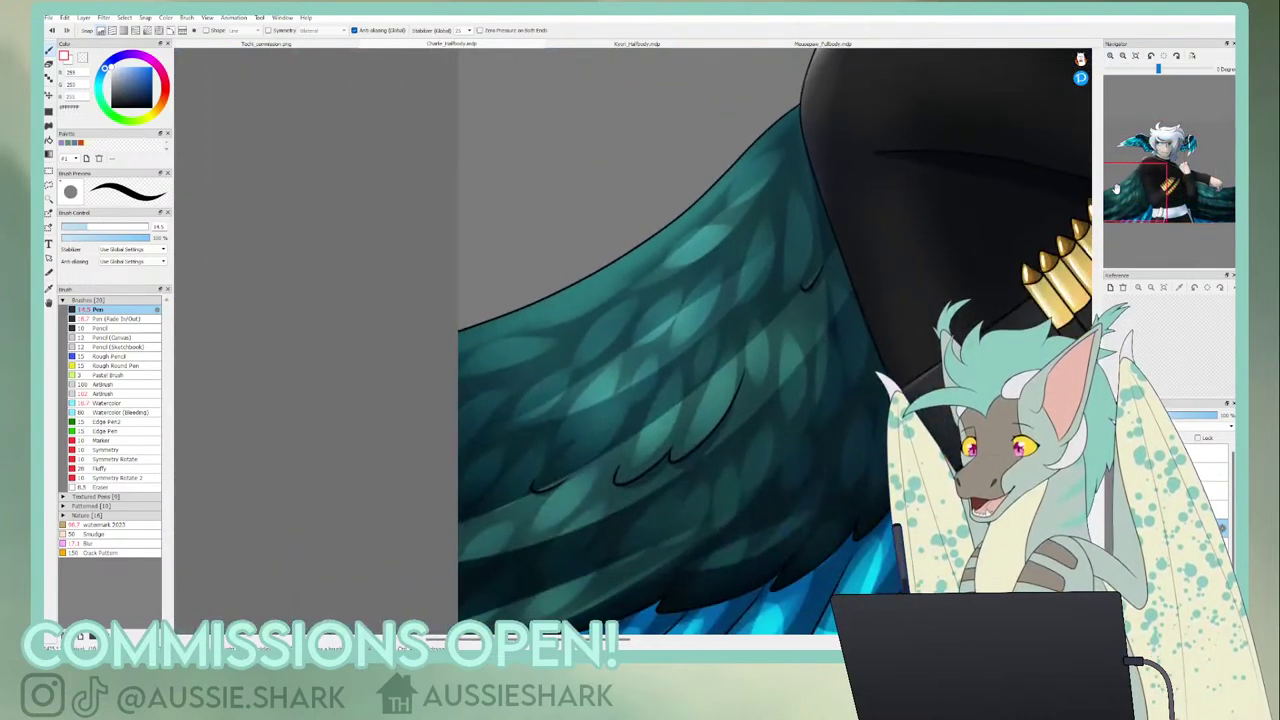
left_click(63, 300)
left_click(63, 309)
left_click(115, 328)
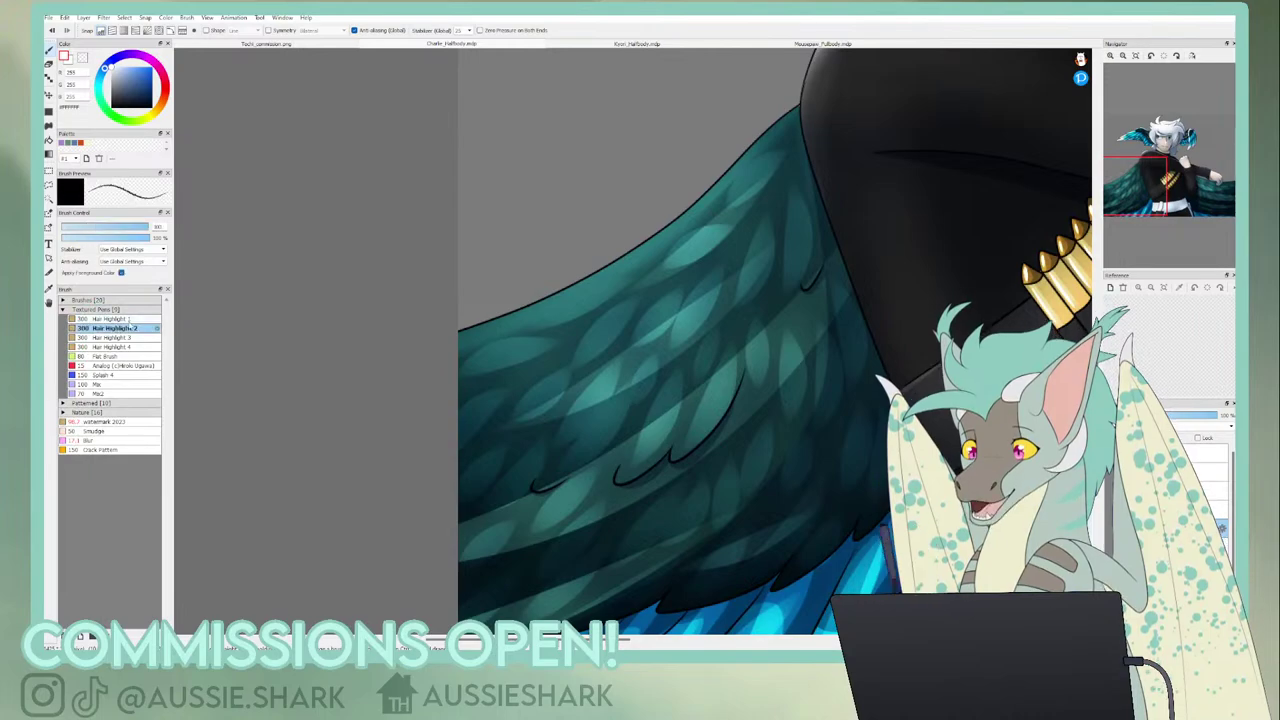
mouse_move(391, 380)
left_mouse_down()
mouse_move(569, 404)
mouse_move(684, 335)
mouse_move(778, 236)
left_mouse_up()
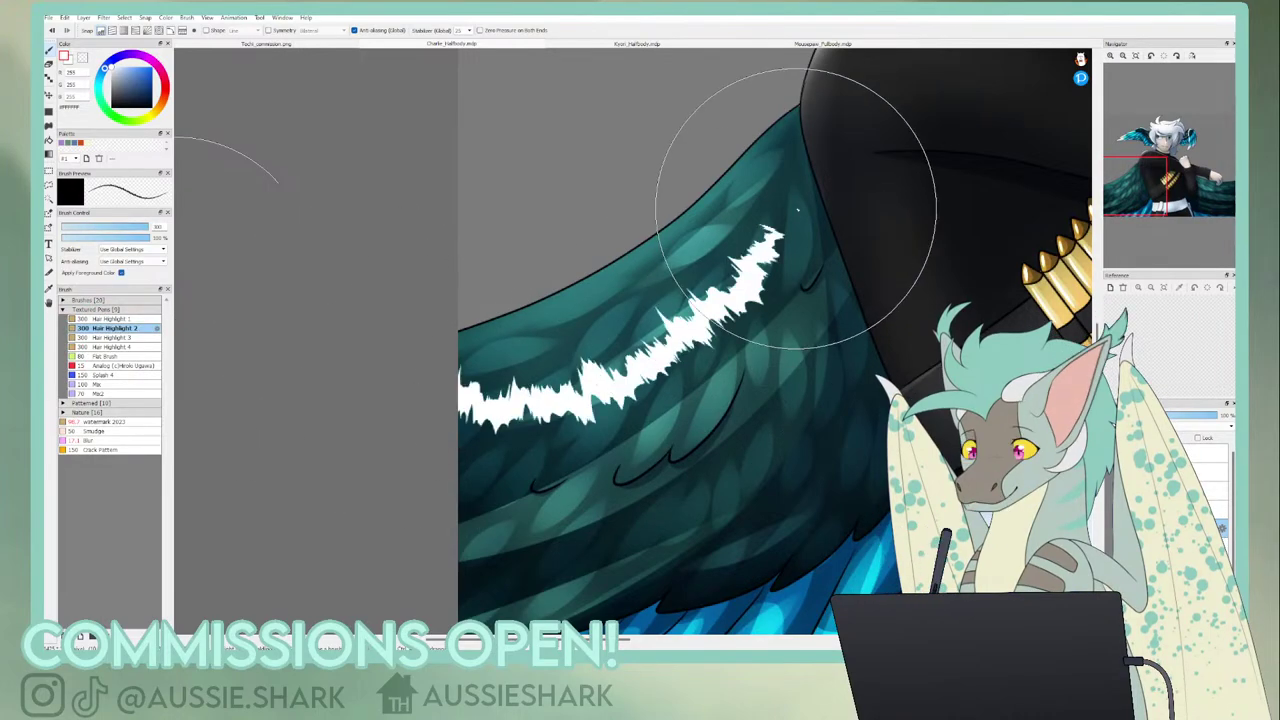
left_click(1123, 56)
left_click(1136, 56)
key("ctrl+z")
mouse_move(438, 320)
left_mouse_down()
mouse_move(384, 437)
mouse_move(202, 515)
left_mouse_up()
left_click_drag(790, 415, 1020, 468)
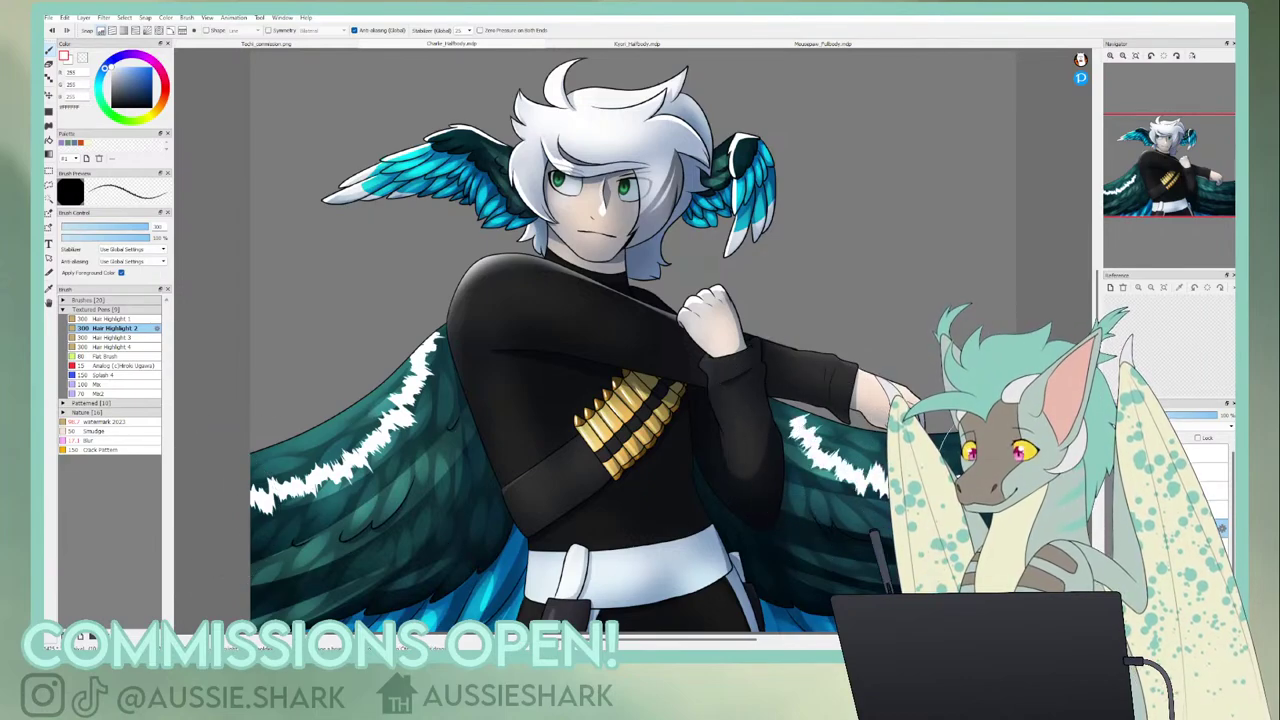
- Fade the white bands on both large wings along their edges with the Eraser (Soft) at size 132
left_click(49, 65)
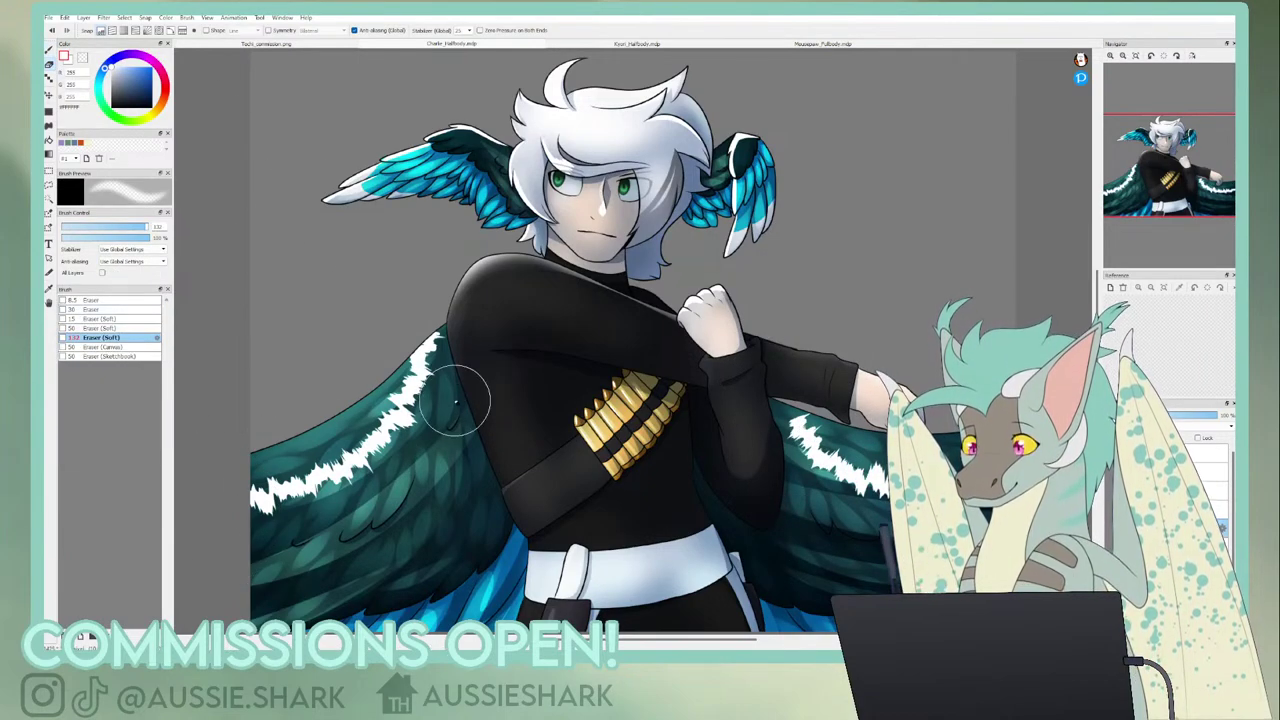
mouse_move(455, 400)
left_mouse_down()
mouse_move(432, 378)
mouse_move(452, 340)
mouse_move(405, 441)
mouse_move(311, 510)
mouse_move(224, 508)
mouse_move(292, 521)
mouse_move(234, 514)
left_mouse_up()
mouse_move(803, 406)
left_mouse_down()
mouse_move(799, 461)
mouse_move(861, 521)
mouse_move(830, 487)
left_mouse_up()
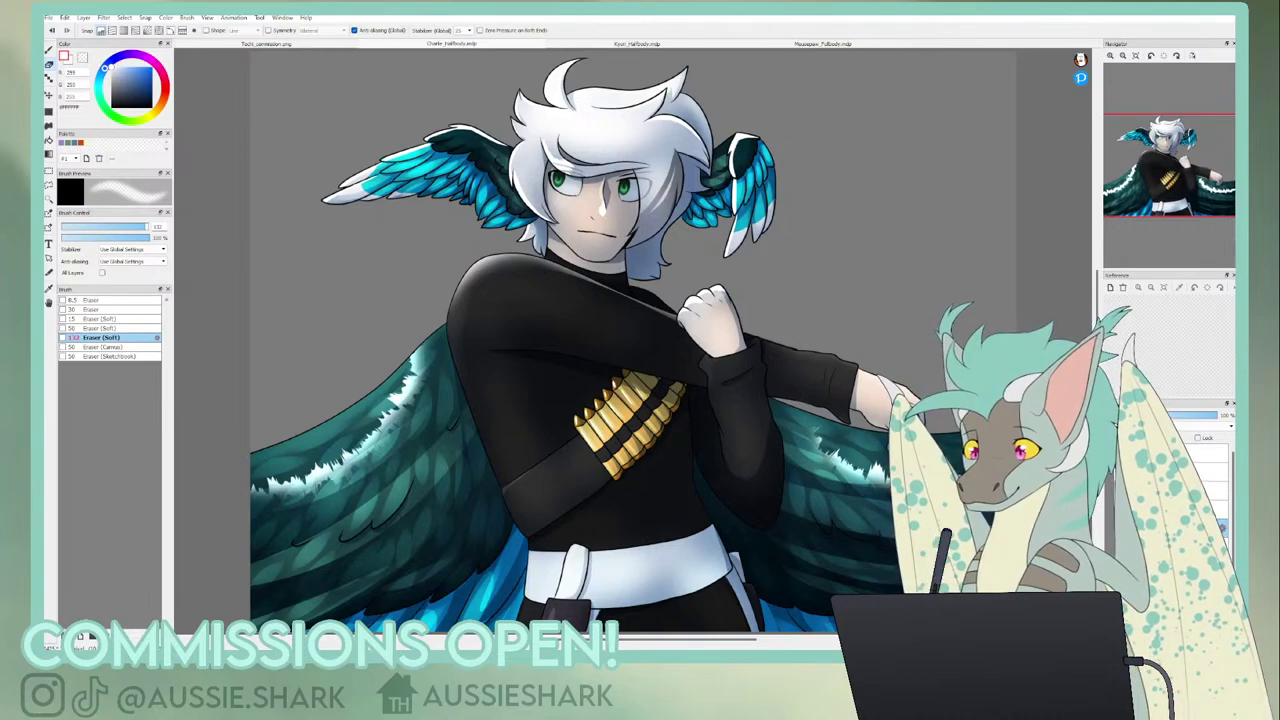
- Soften the large wing's highlight band with the Blur brush at about size 94 and lower the highlight layer's opacity
key("b")
left_click(94, 441)
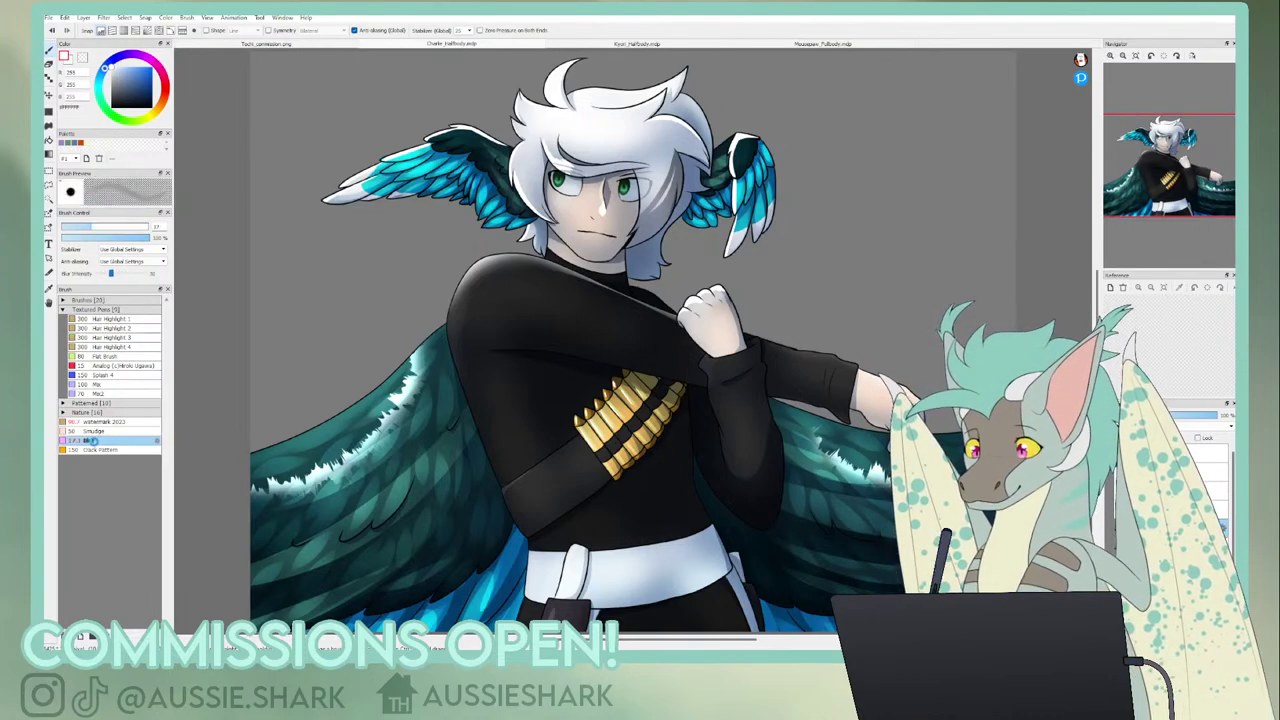
left_click(116, 228)
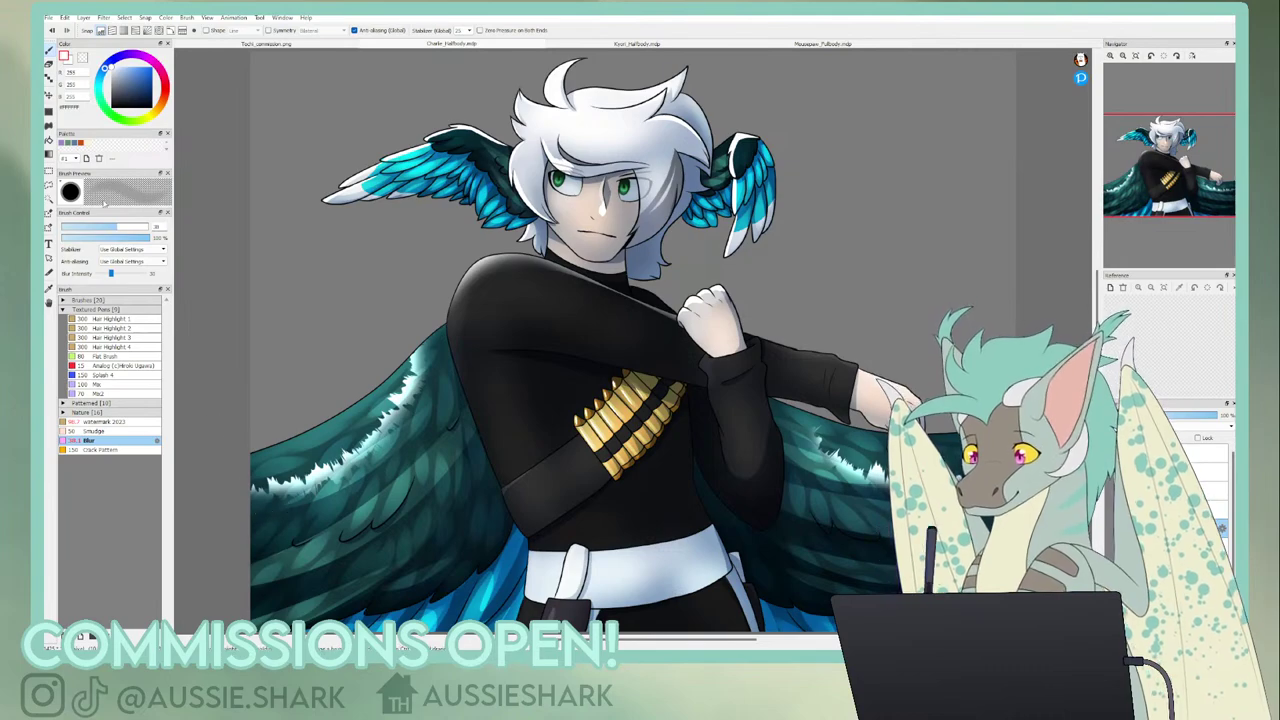
left_click(129, 228)
left_click(137, 228)
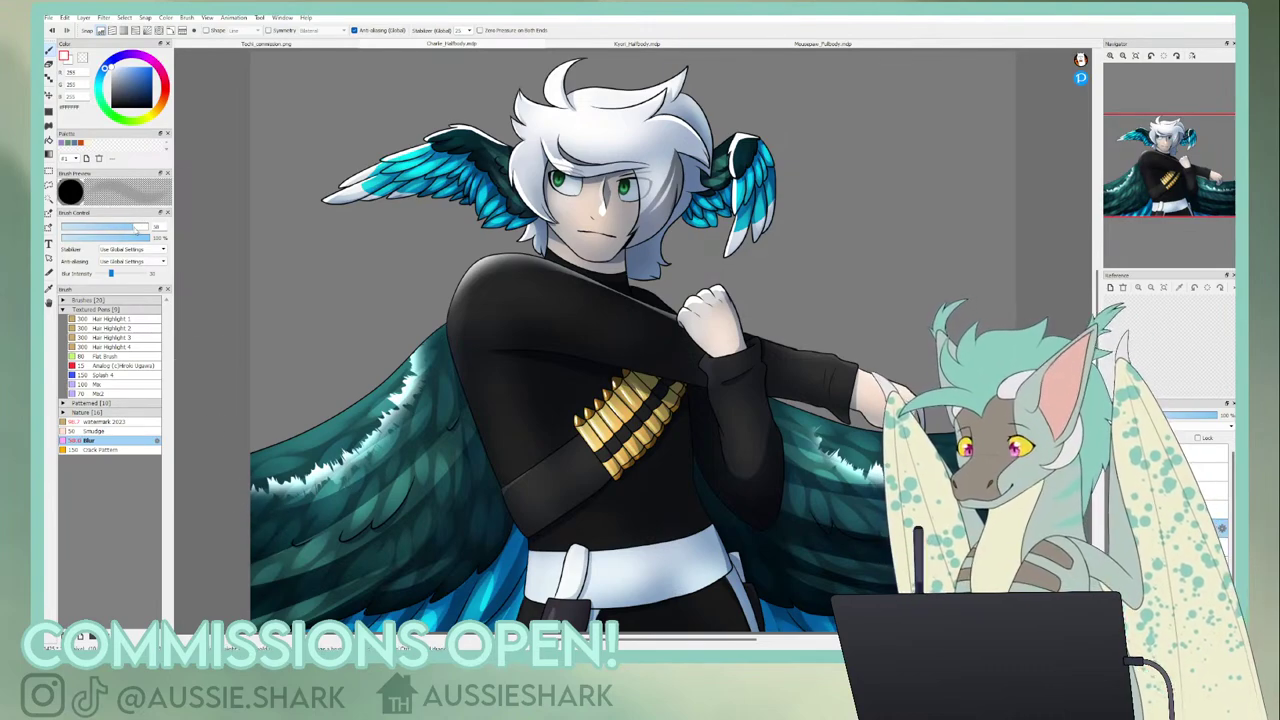
mouse_move(320, 482)
left_mouse_down()
mouse_move(394, 443)
mouse_move(437, 340)
left_mouse_up()
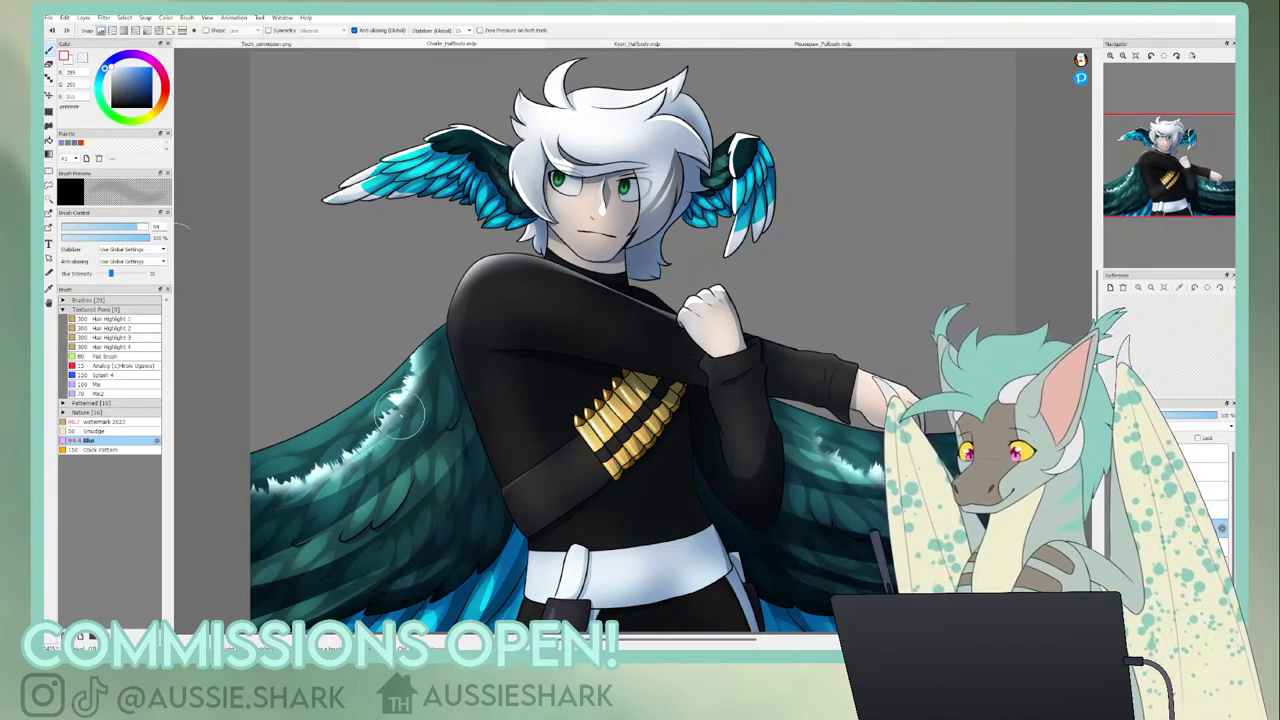
left_click_drag(330, 473, 258, 485)
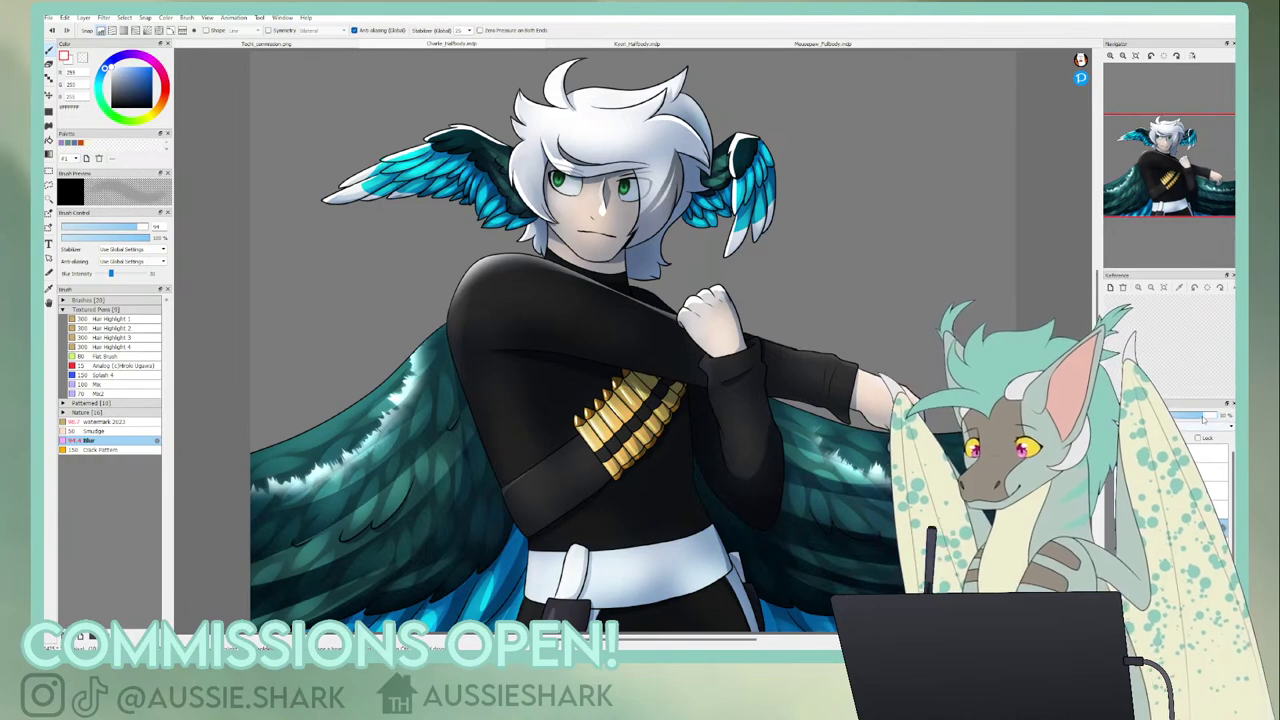
left_click_drag(1204, 419, 1173, 420)
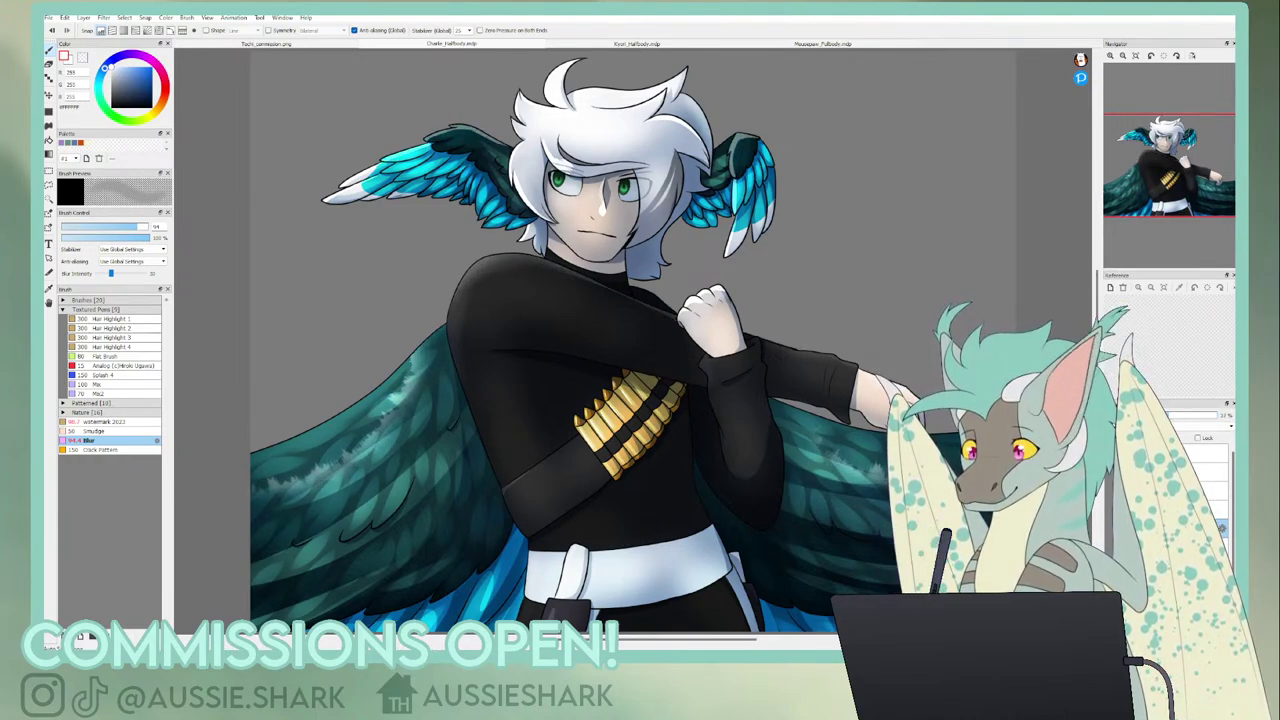
- Choose Hair Highlight 1 and select the front hair with the Magic Wand, adding the area beside the eye with the Lasso
left_click(49, 65)
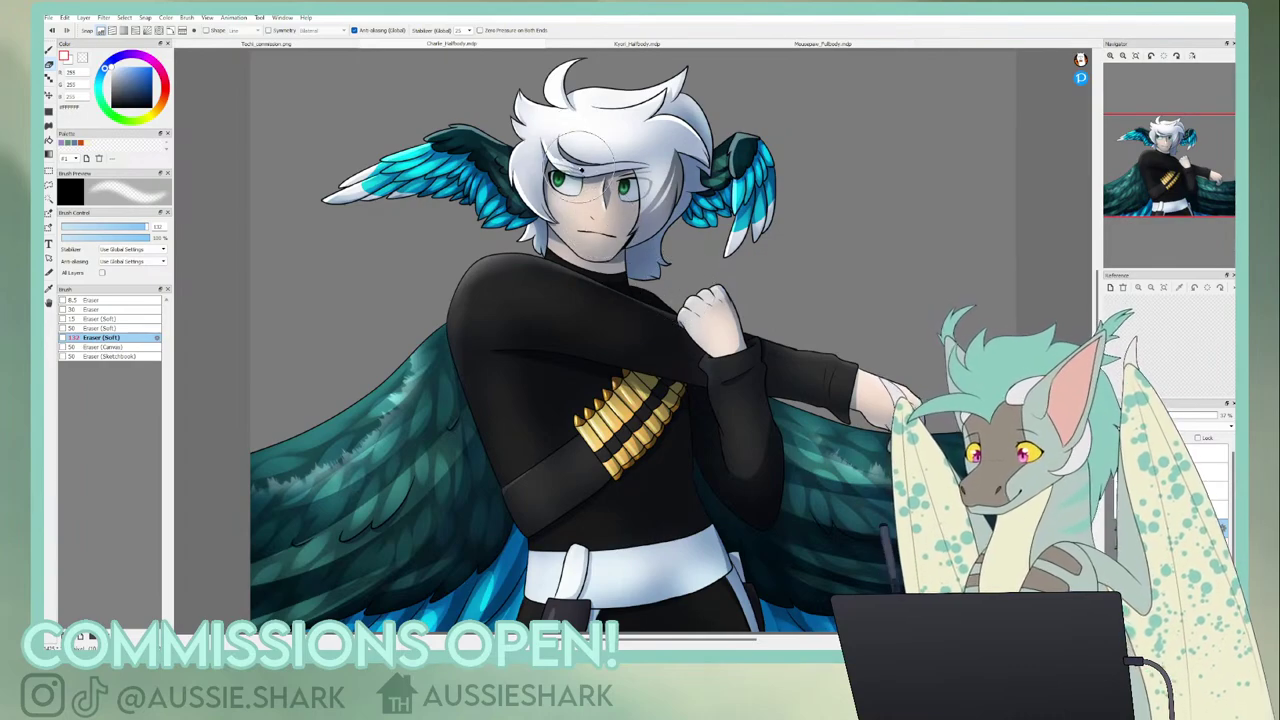
scroll(1156, 148, "up", 3)
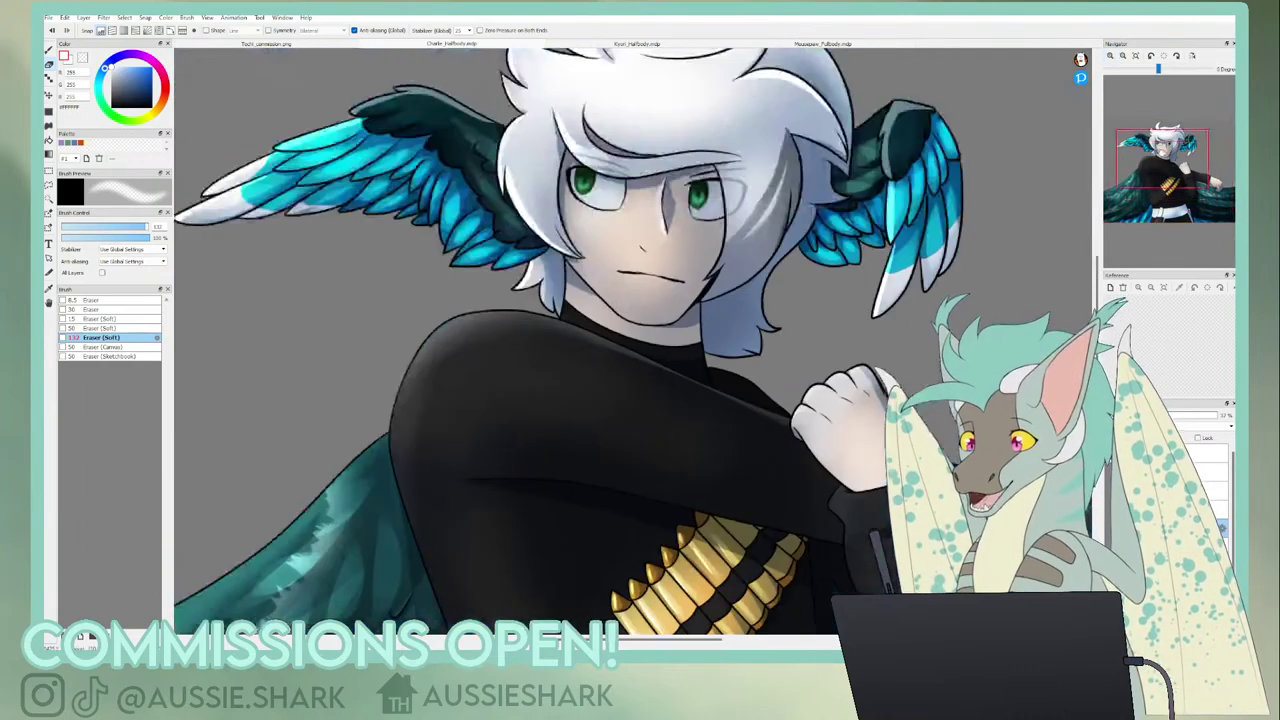
left_click_drag(1162, 158, 1156, 140)
left_click(49, 63)
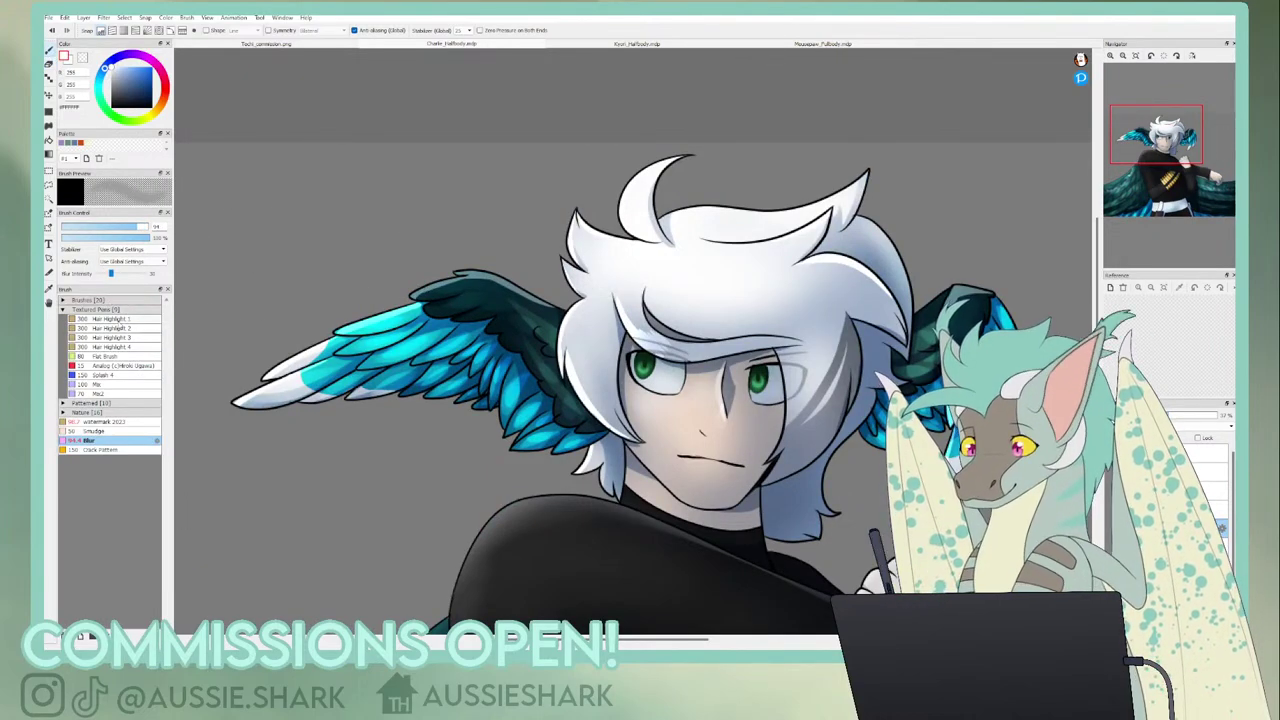
left_click(110, 318)
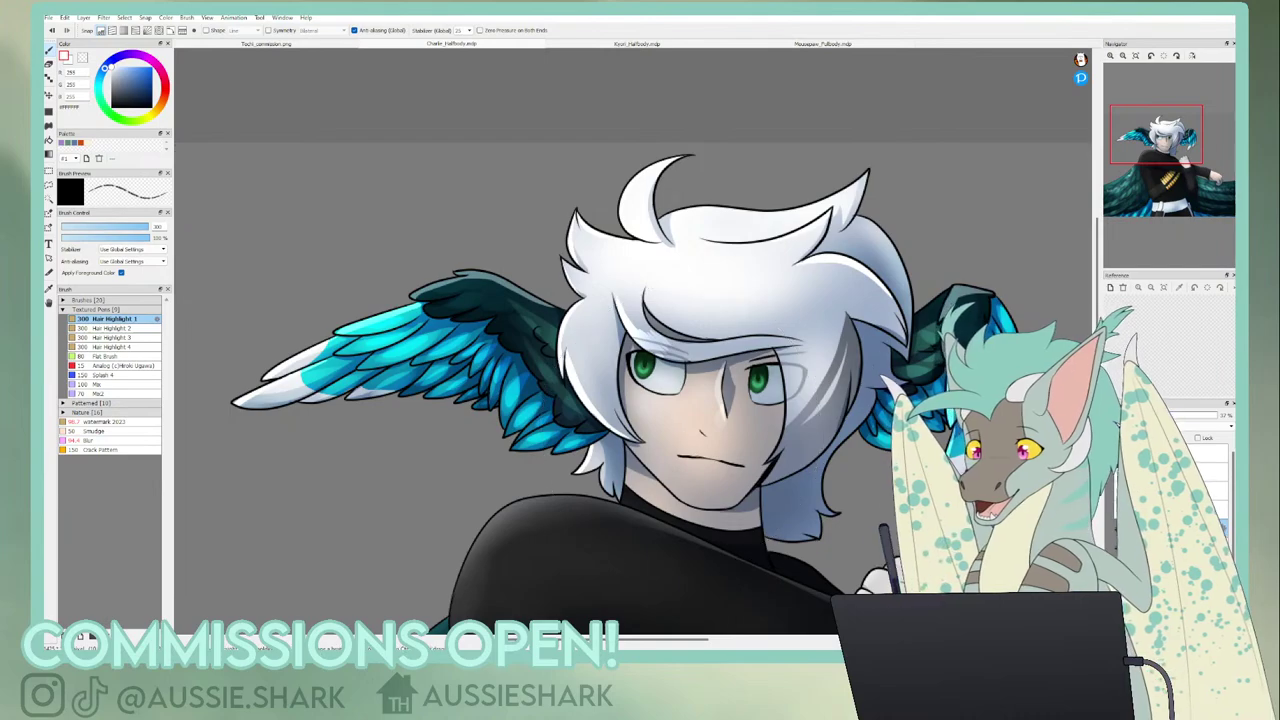
left_click(48, 199)
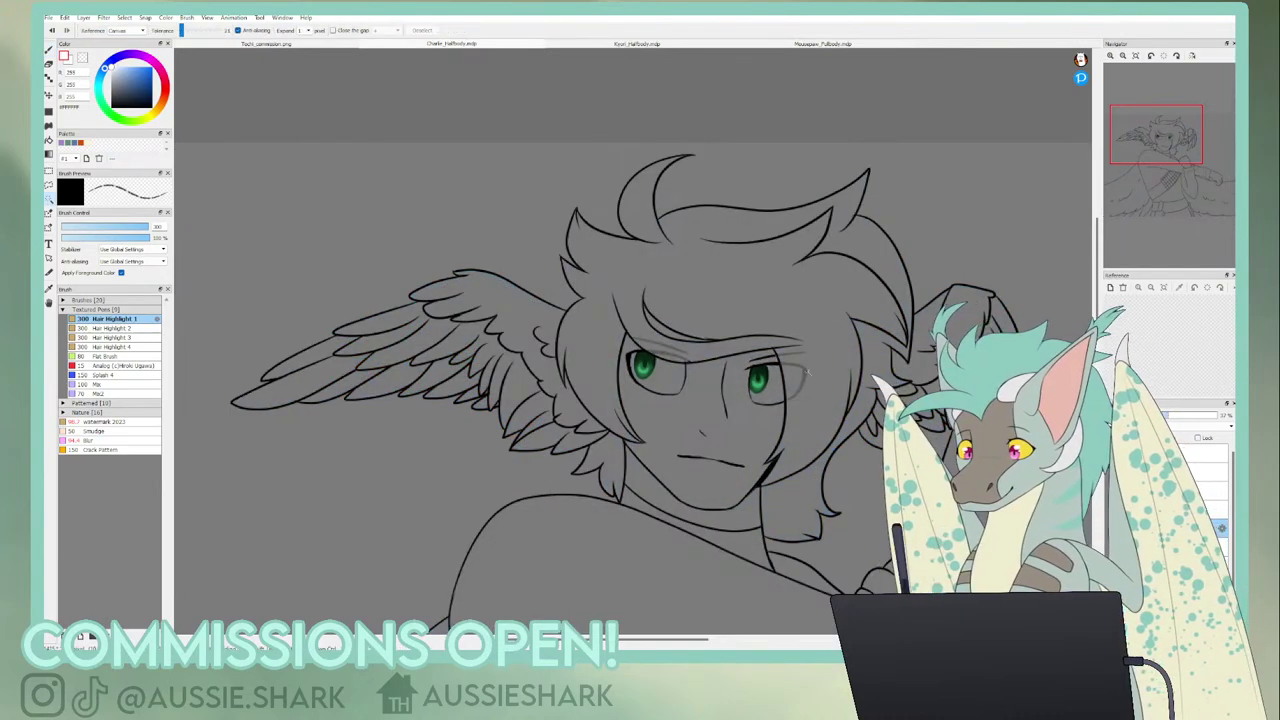
left_click(793, 353)
left_click(804, 374, "shift")
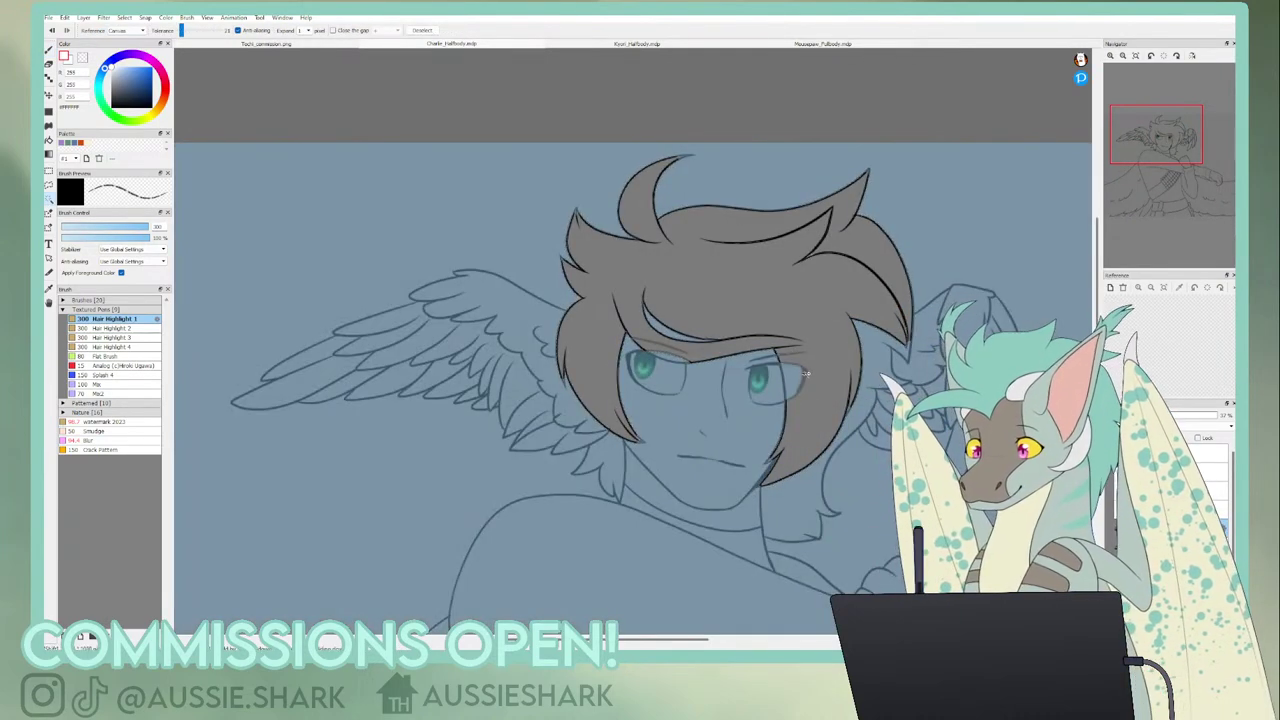
left_click(801, 380, "shift")
left_click(790, 370)
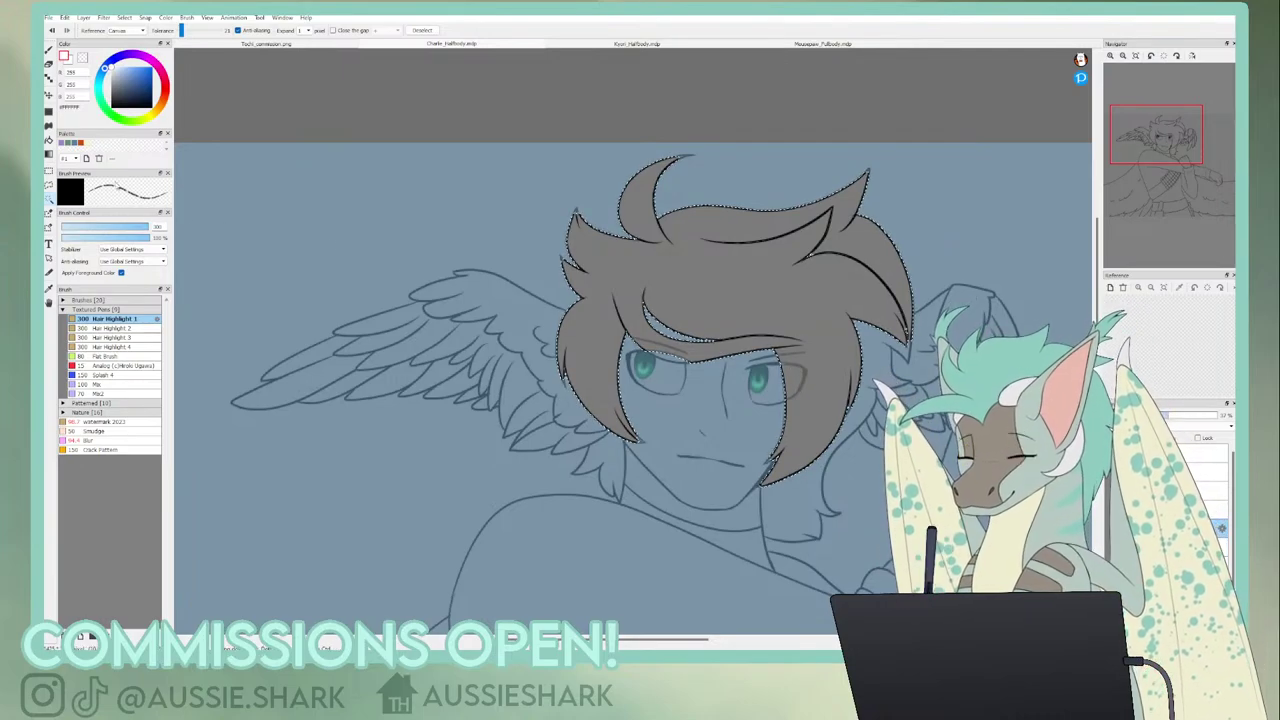
key("m")
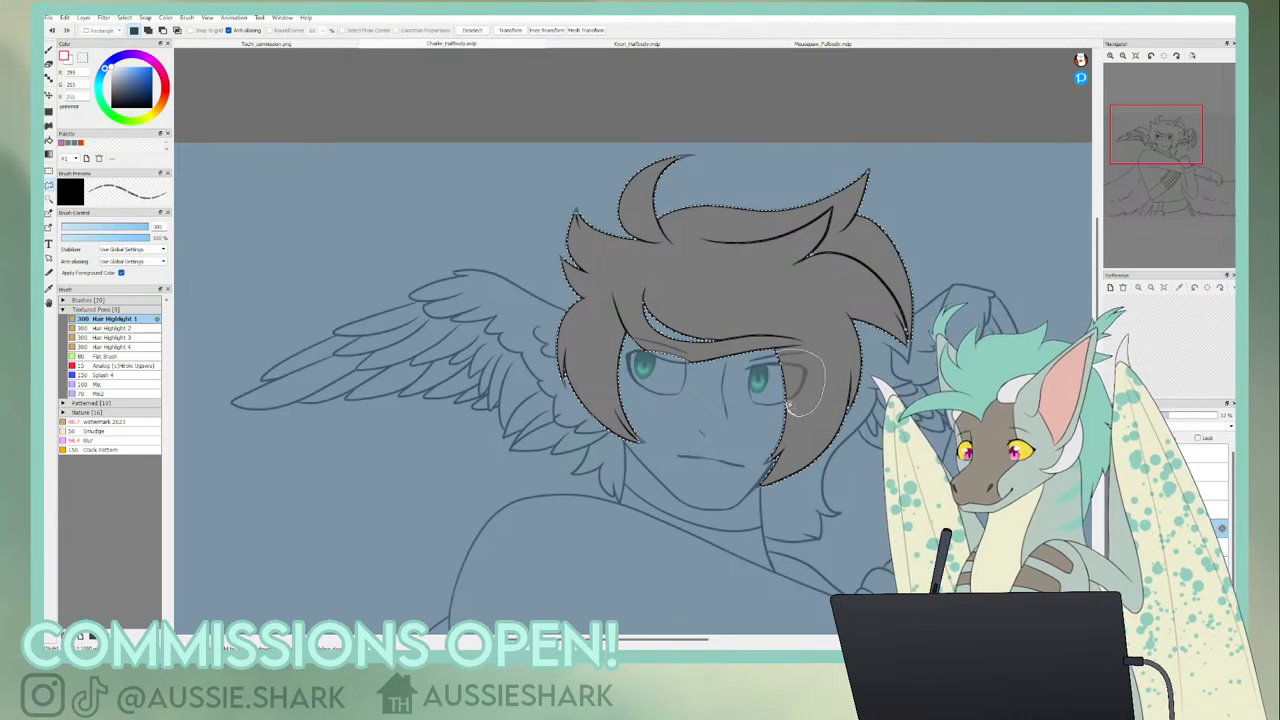
- Paint glossy white Hair Highlight 1 bands across the side locks and swept fringe, reducing the brush size for the smaller locks
key("b")
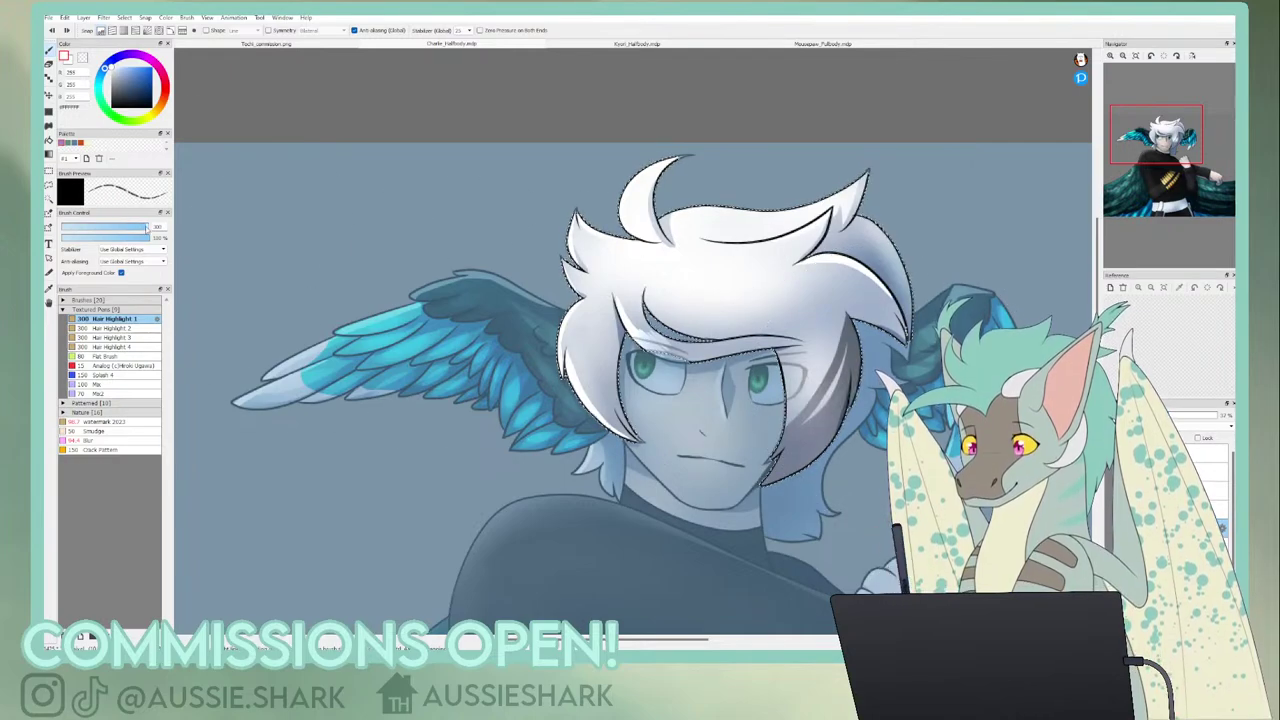
left_click(147, 229)
left_click_drag(145, 229, 160, 236)
key("ctrl+d")
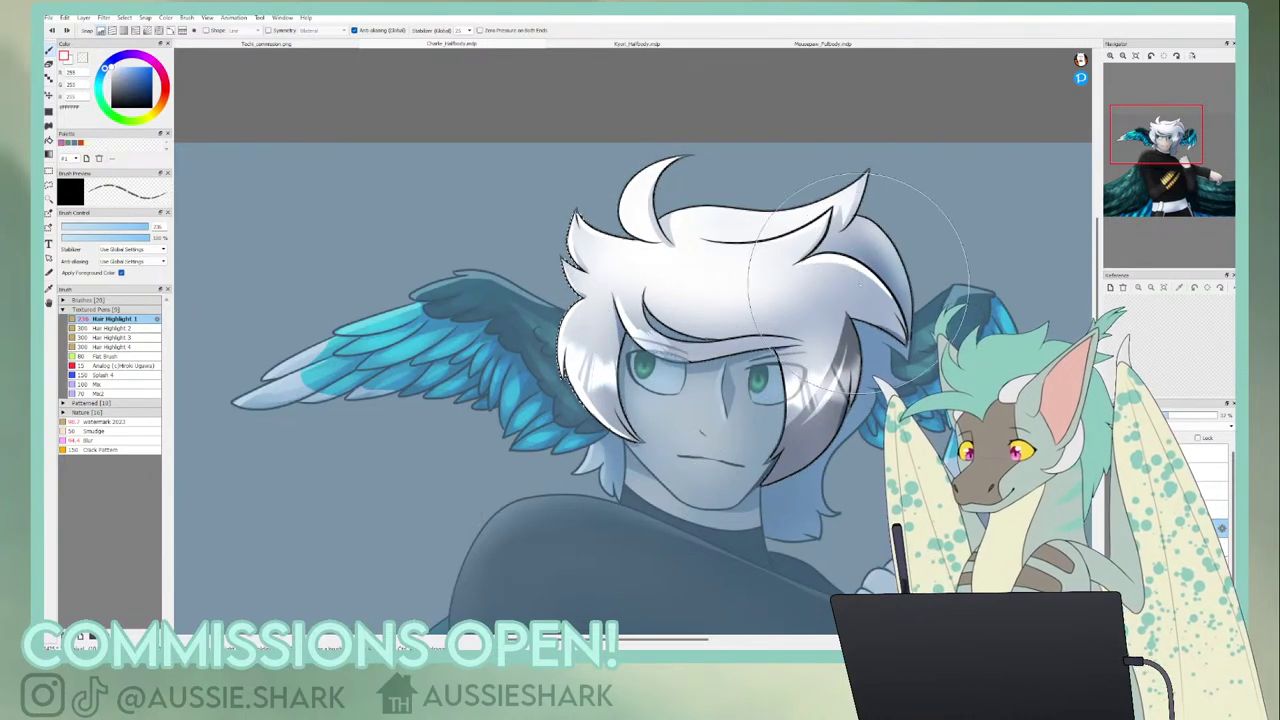
left_click_drag(149, 229, 147, 229)
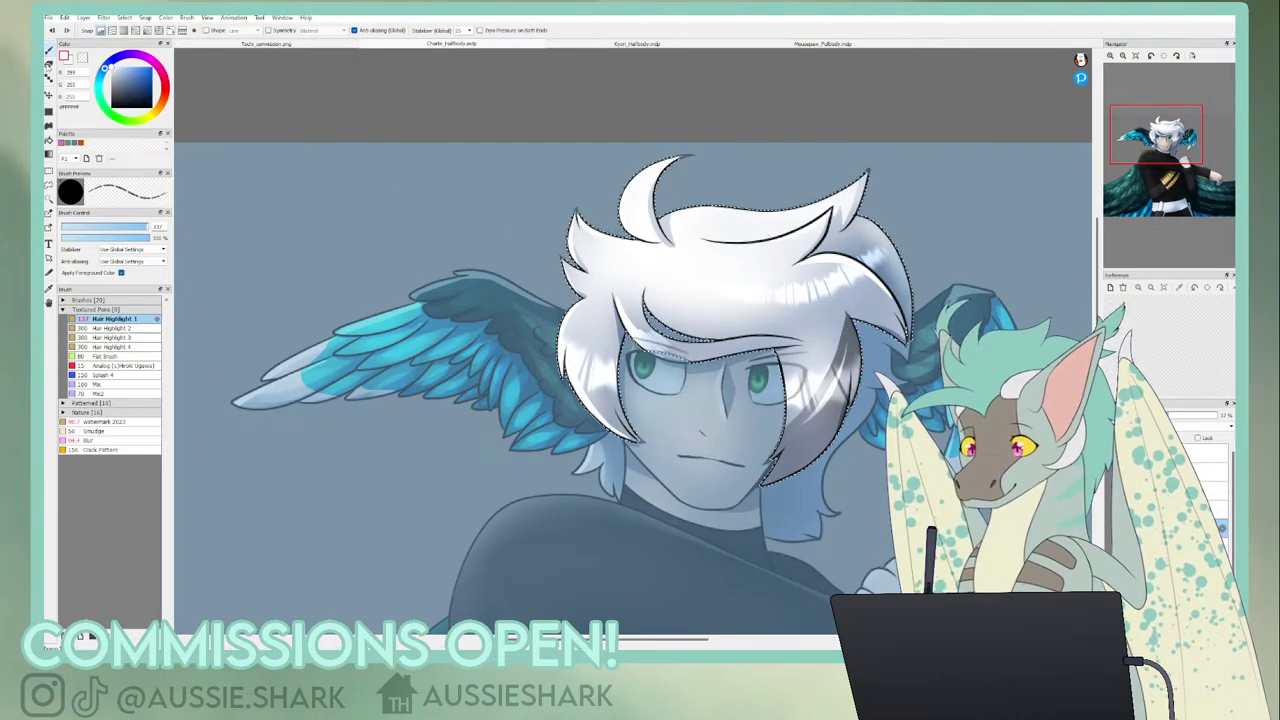
- Fade the edges of the hair highlights with the Eraser (Soft), reducing it from size 150 to 113, and clear the selection
key("e")
left_click(157, 301)
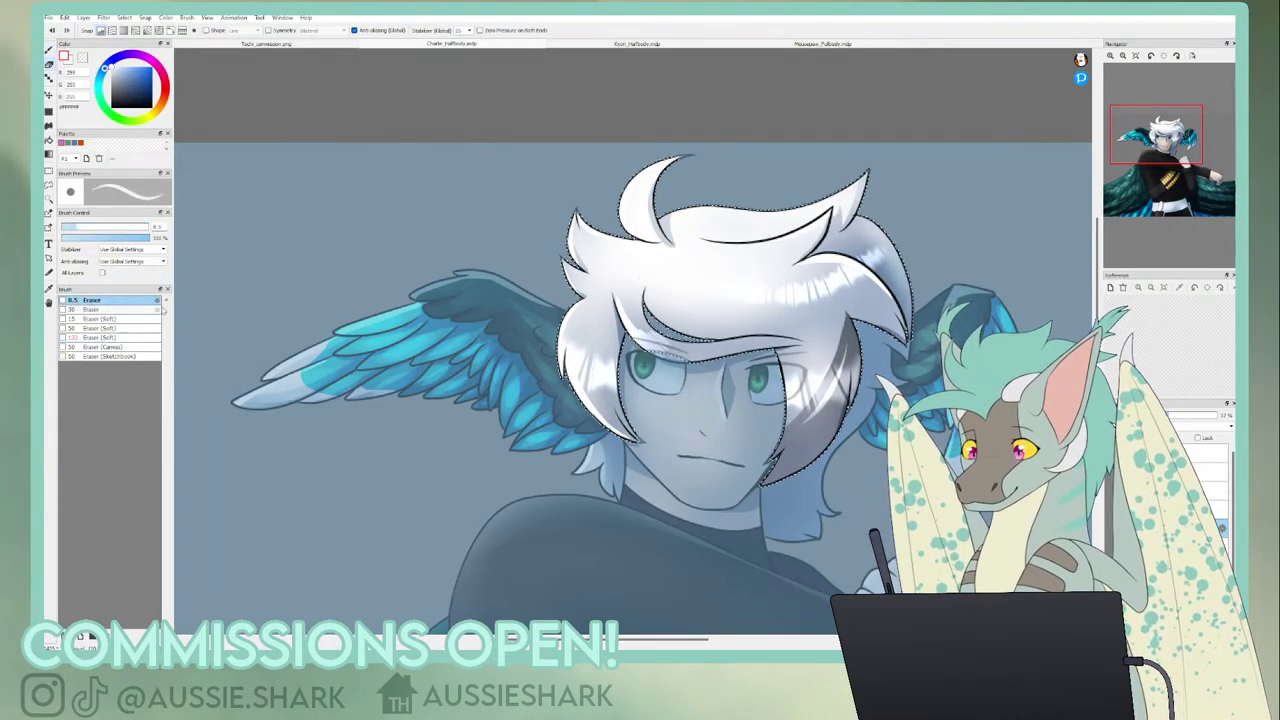
left_click(88, 309)
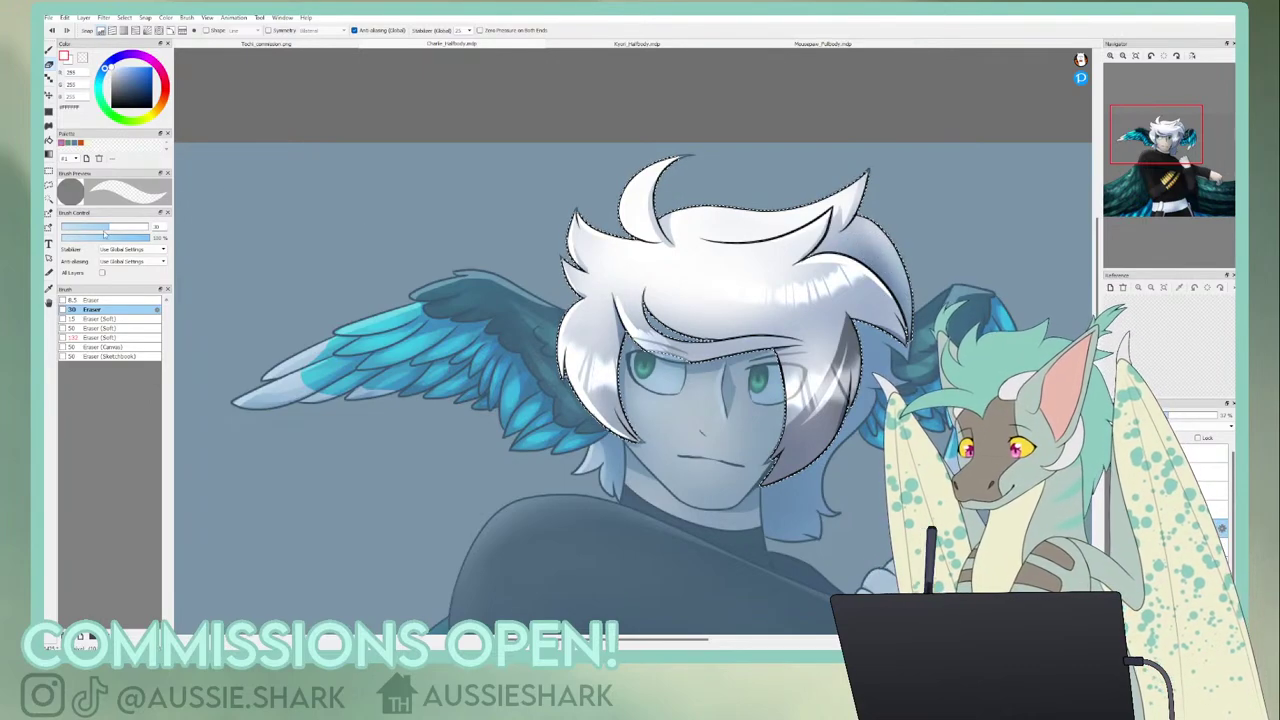
left_click(100, 328)
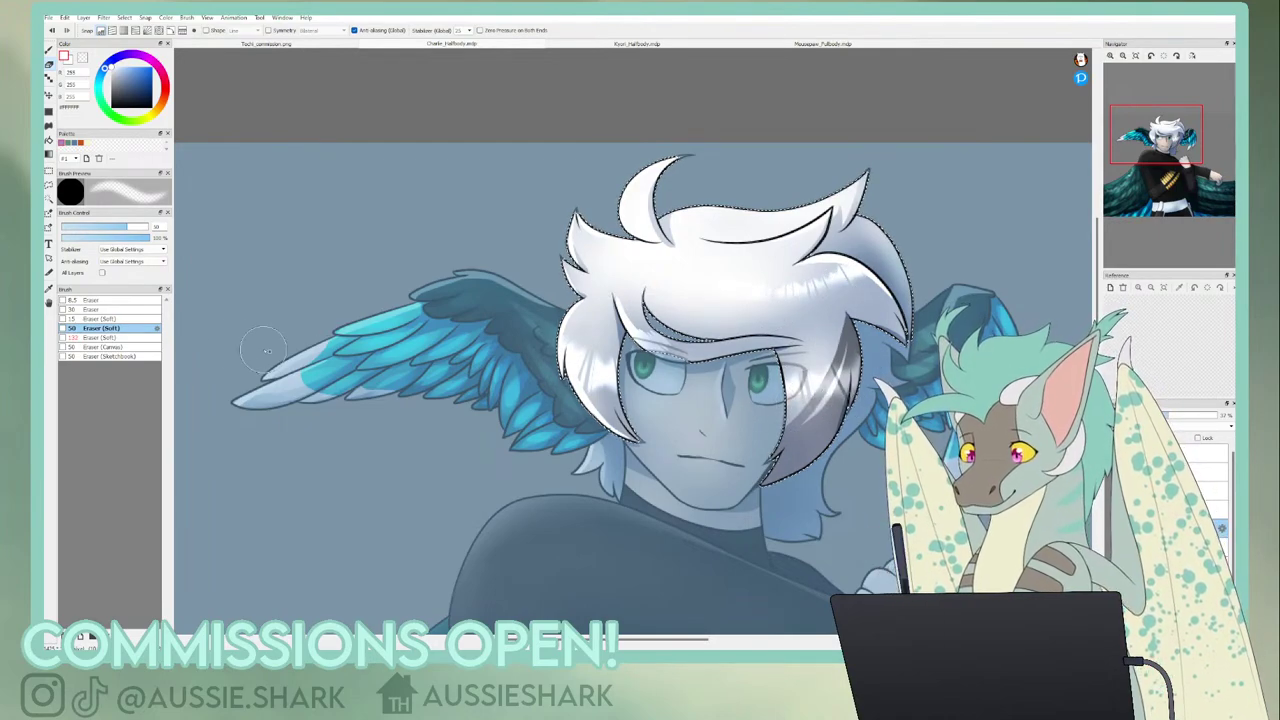
left_click(100, 337)
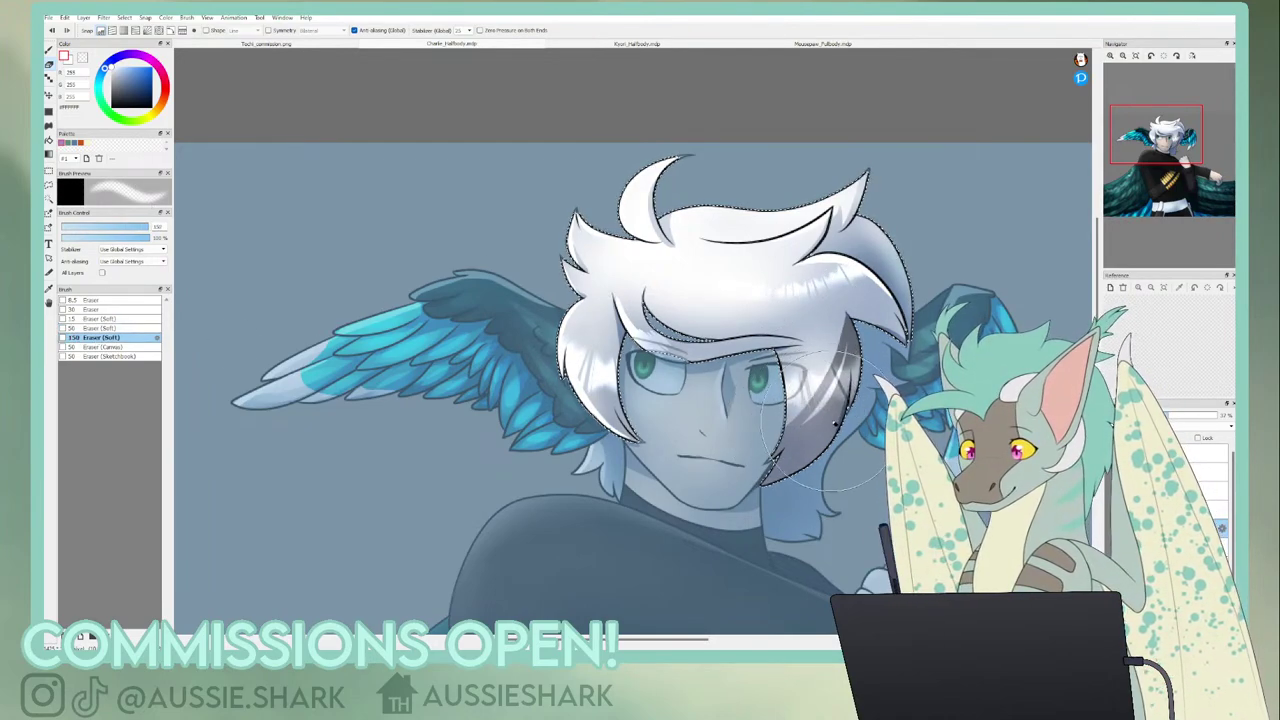
left_click_drag(835, 424, 858, 376)
left_click(142, 227)
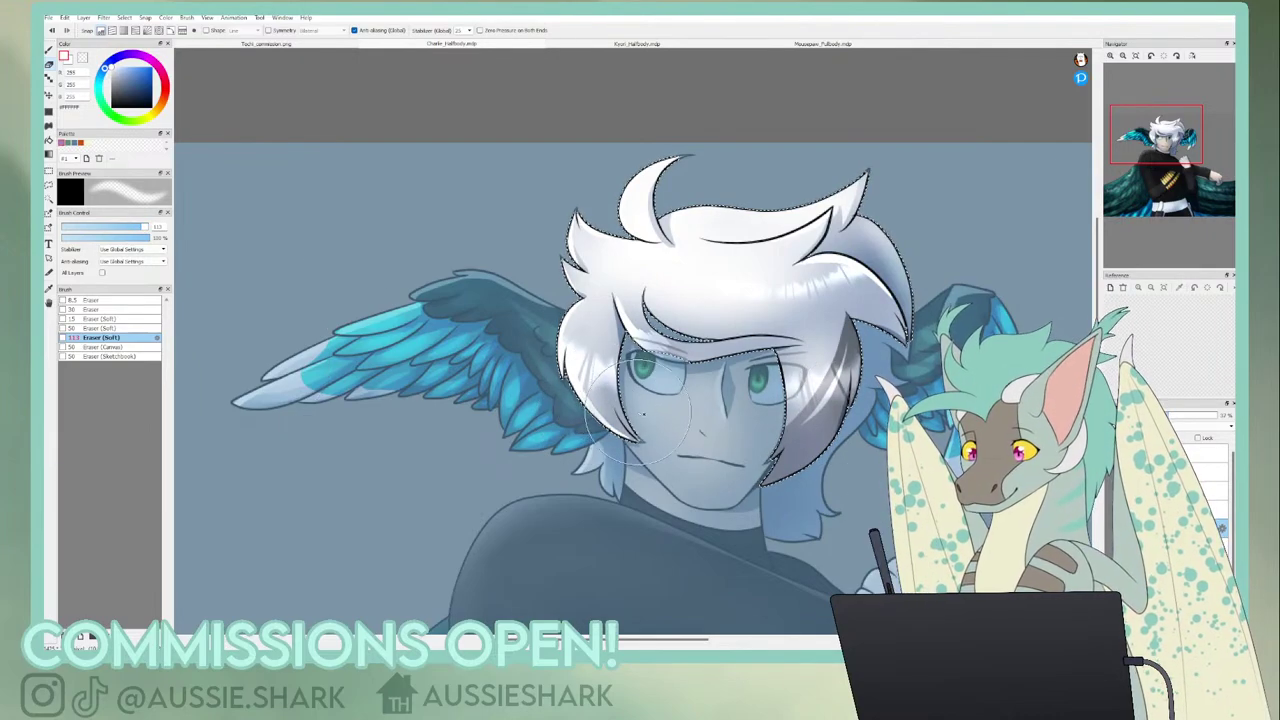
key("ctrl+d")
left_click(1136, 56)
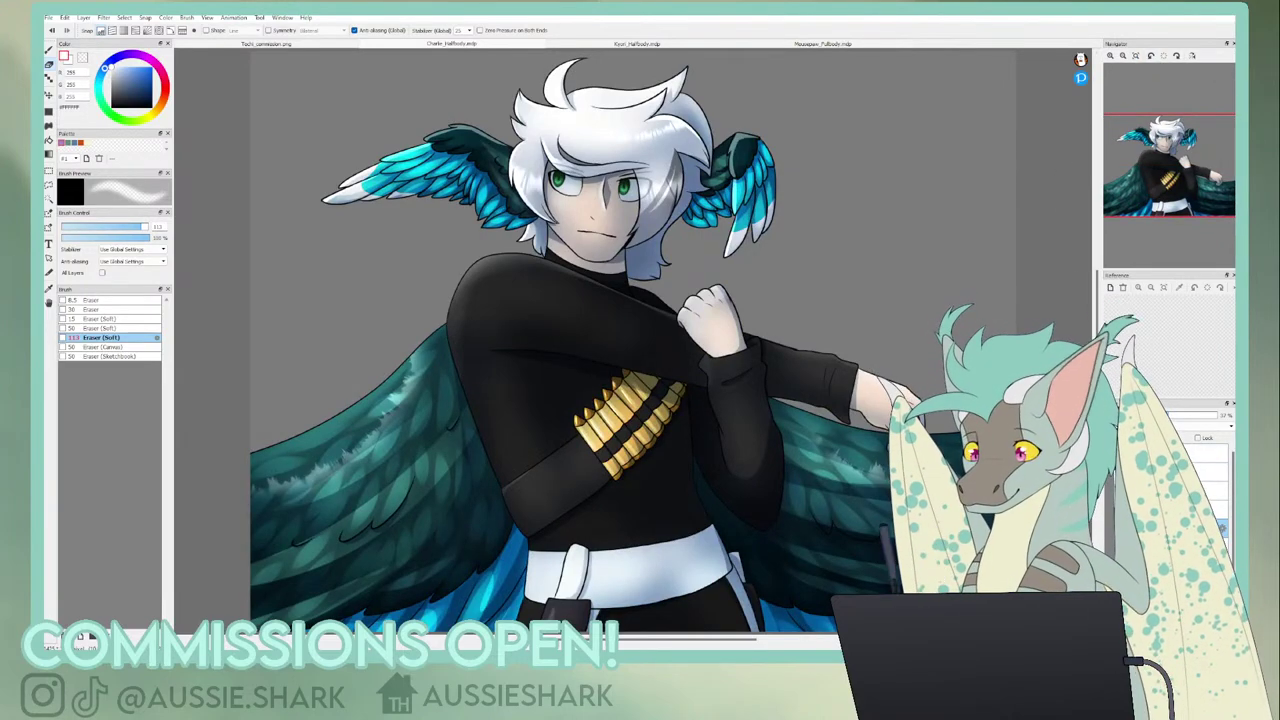
left_click(1110, 56)
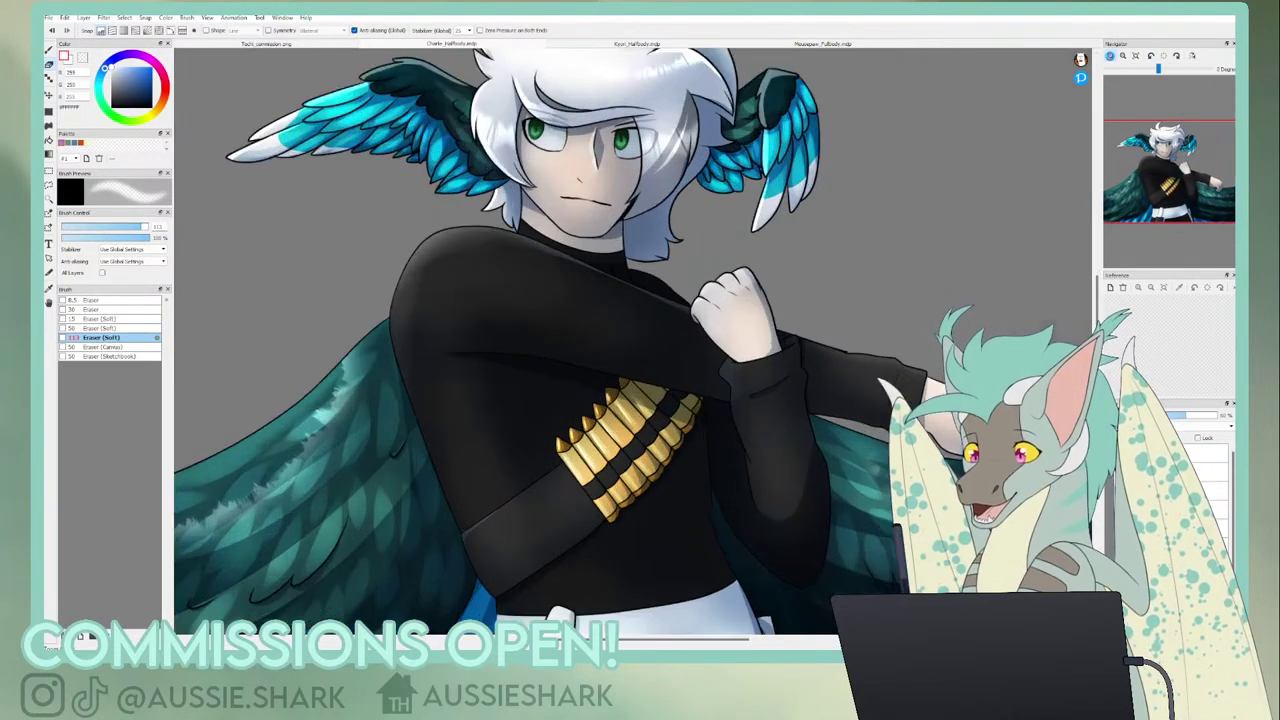
- Choose the Pen brush and set a muted orange as the colour for the face's skin shadows
left_click(1110, 56)
left_click(1110, 56)
mouse_move(1173, 147)
left_mouse_down()
mouse_move(1178, 138)
mouse_move(1163, 151)
left_mouse_up()
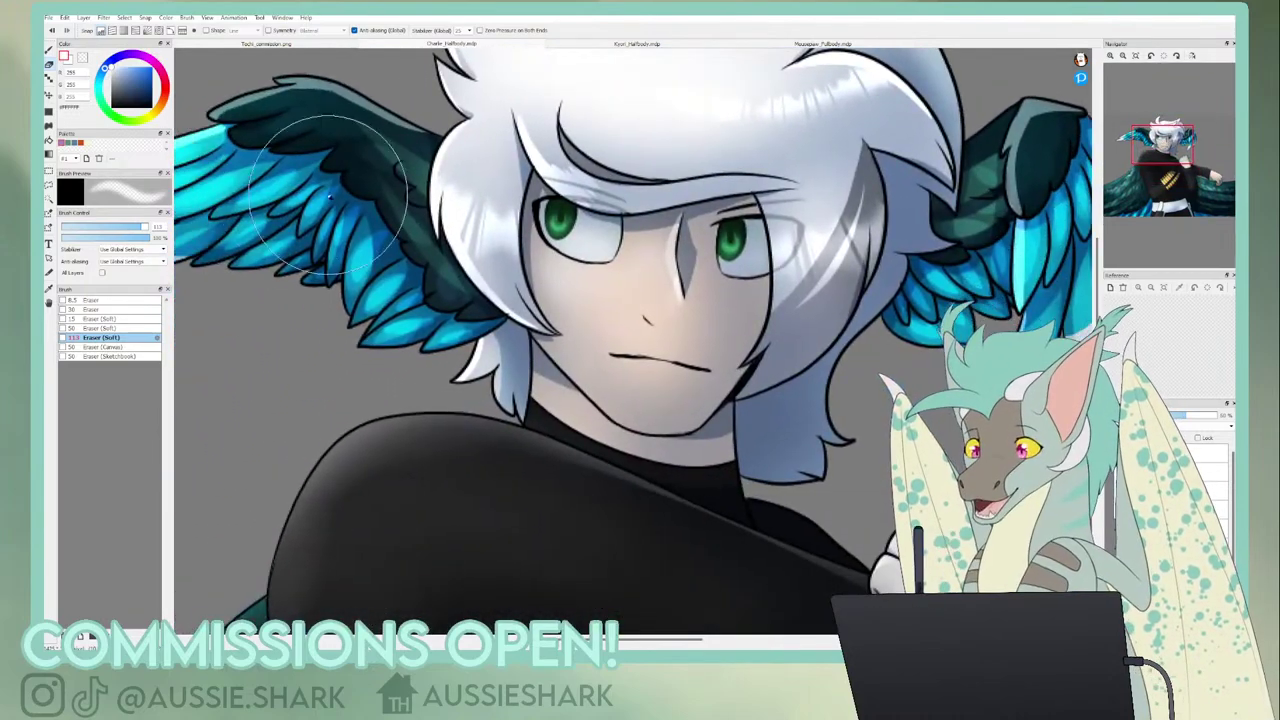
left_click(82, 144)
key("b")
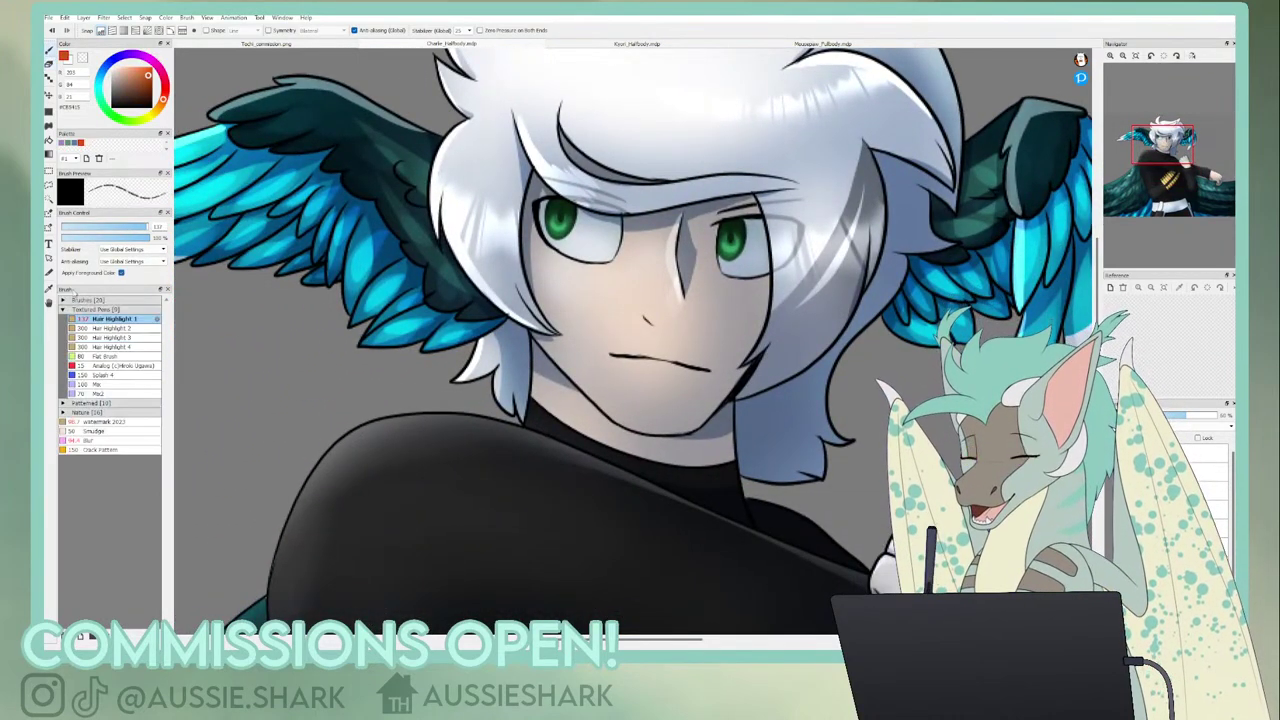
left_click(80, 300)
left_click(97, 310)
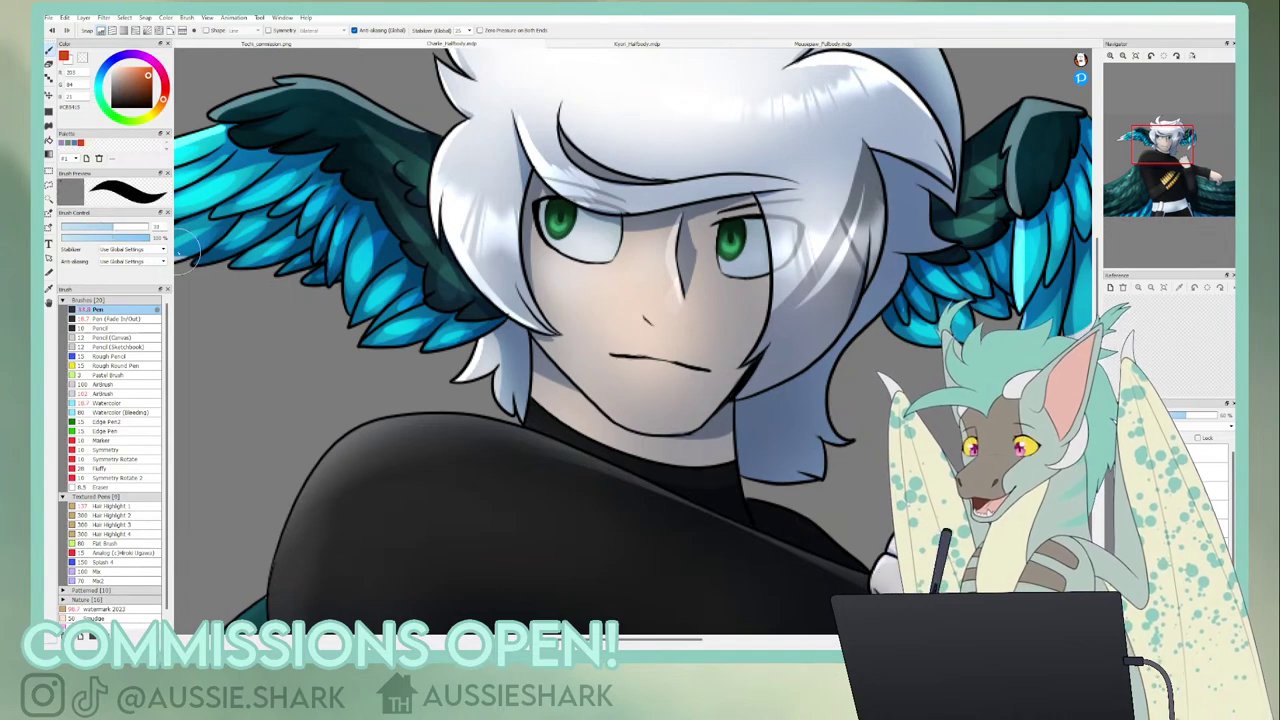
left_click_drag(567, 363, 577, 390)
key("ctrl+z")
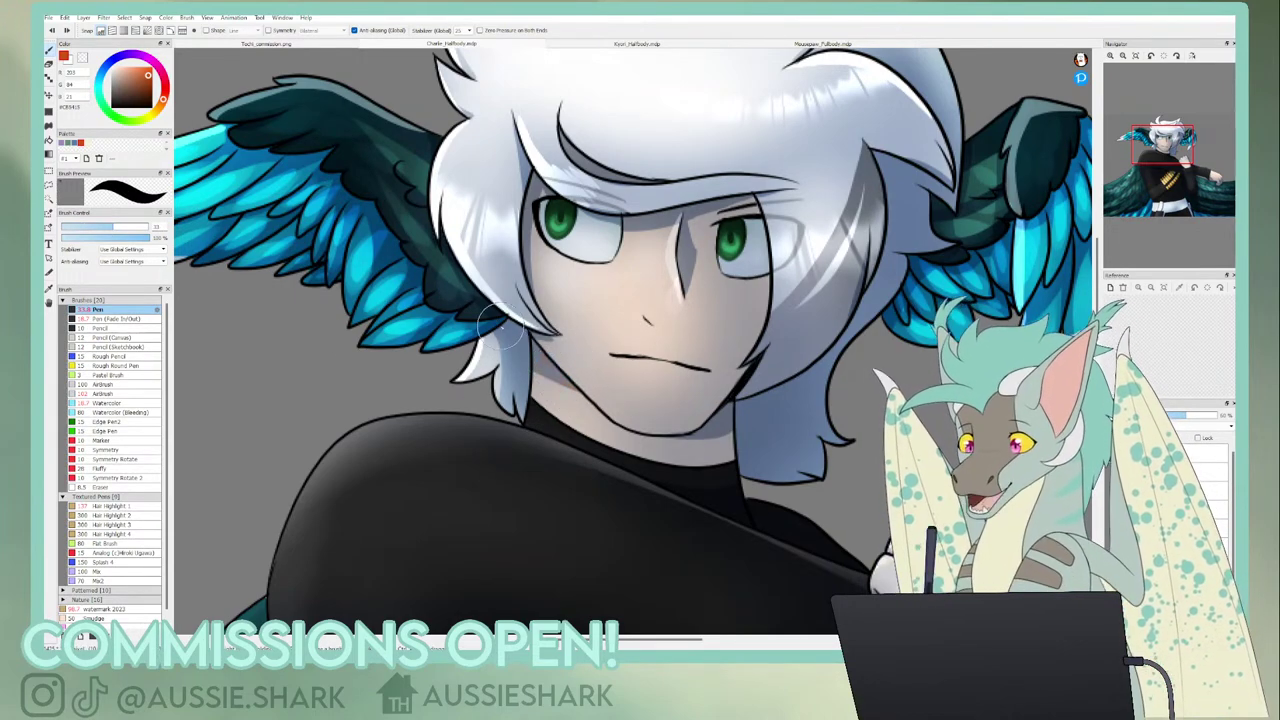
left_click(160, 107)
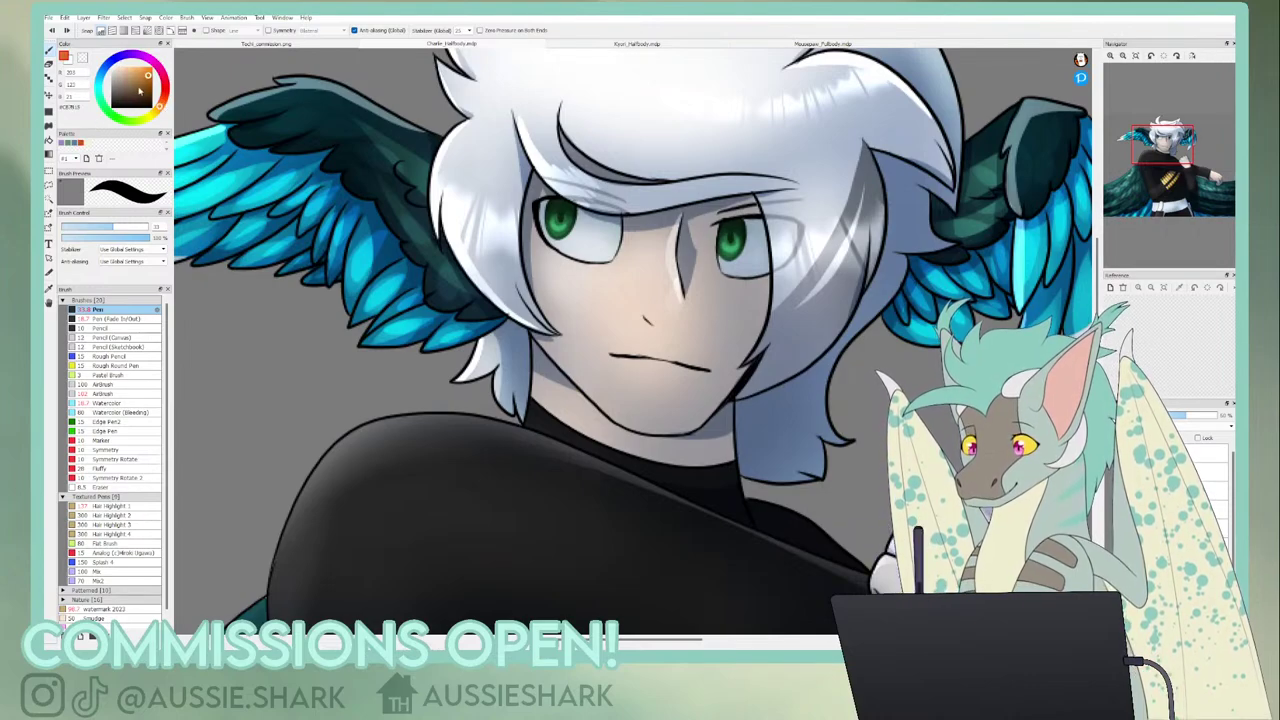
left_click(138, 76)
- Paint muted orange over the skin shadows on the neck, the face's hair-side edge, the brow and the nose
left_click_drag(565, 367, 571, 372)
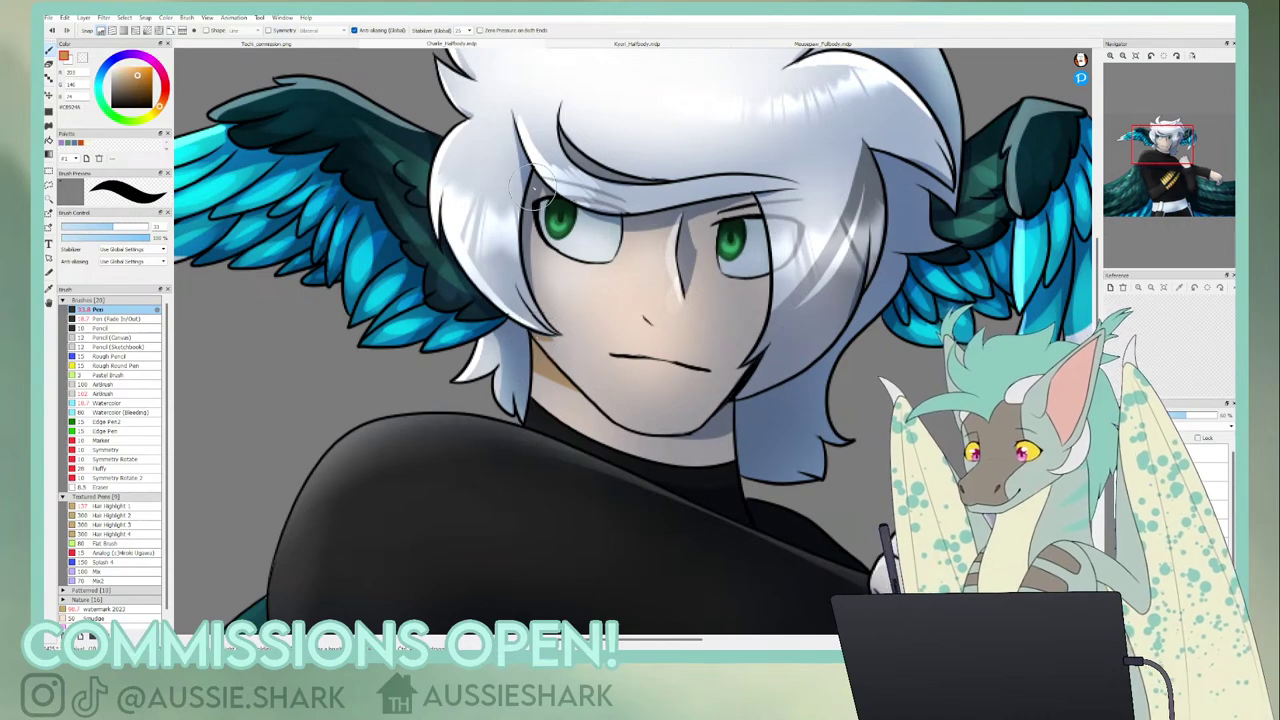
mouse_move(540, 183)
left_mouse_down()
mouse_move(538, 232)
mouse_move(529, 216)
mouse_move(543, 276)
left_mouse_up()
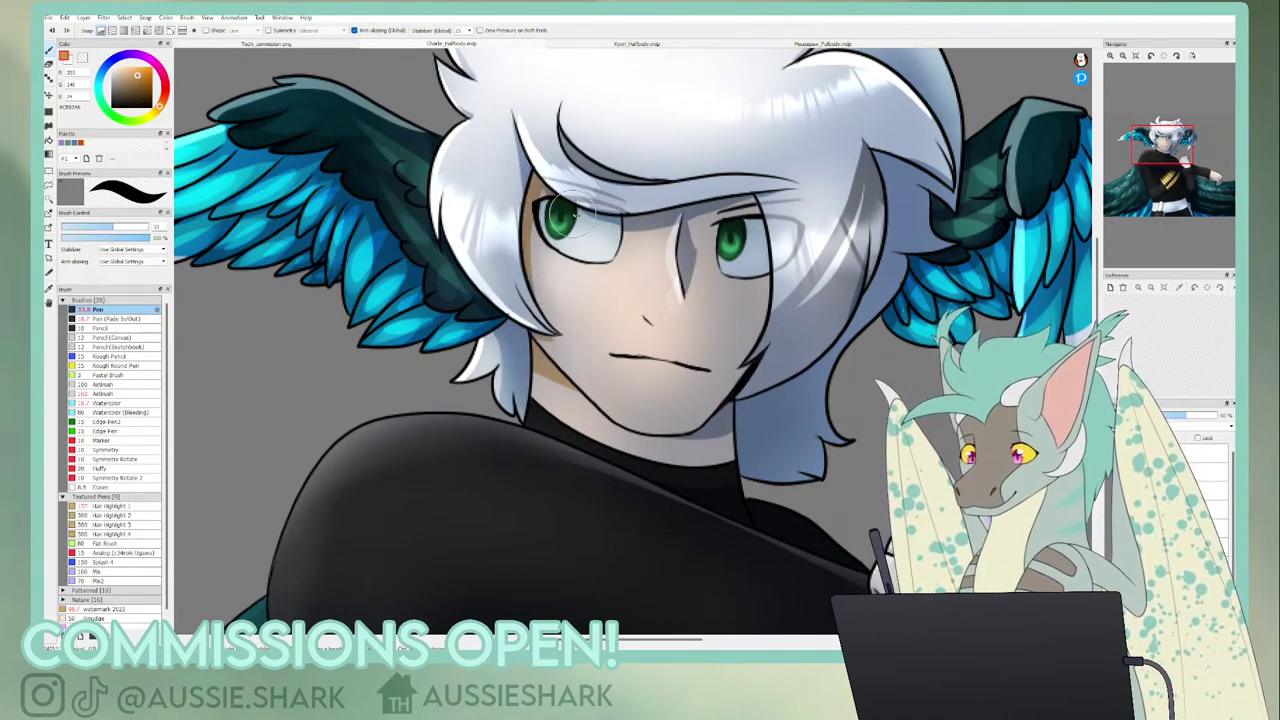
left_click_drag(563, 213, 630, 227)
mouse_move(567, 138)
left_mouse_down()
mouse_move(634, 187)
mouse_move(657, 228)
mouse_move(626, 233)
mouse_move(595, 220)
mouse_move(693, 216)
mouse_move(647, 224)
mouse_move(747, 198)
mouse_move(644, 220)
mouse_move(705, 215)
mouse_move(686, 307)
left_mouse_up()
key("ctrl+z")
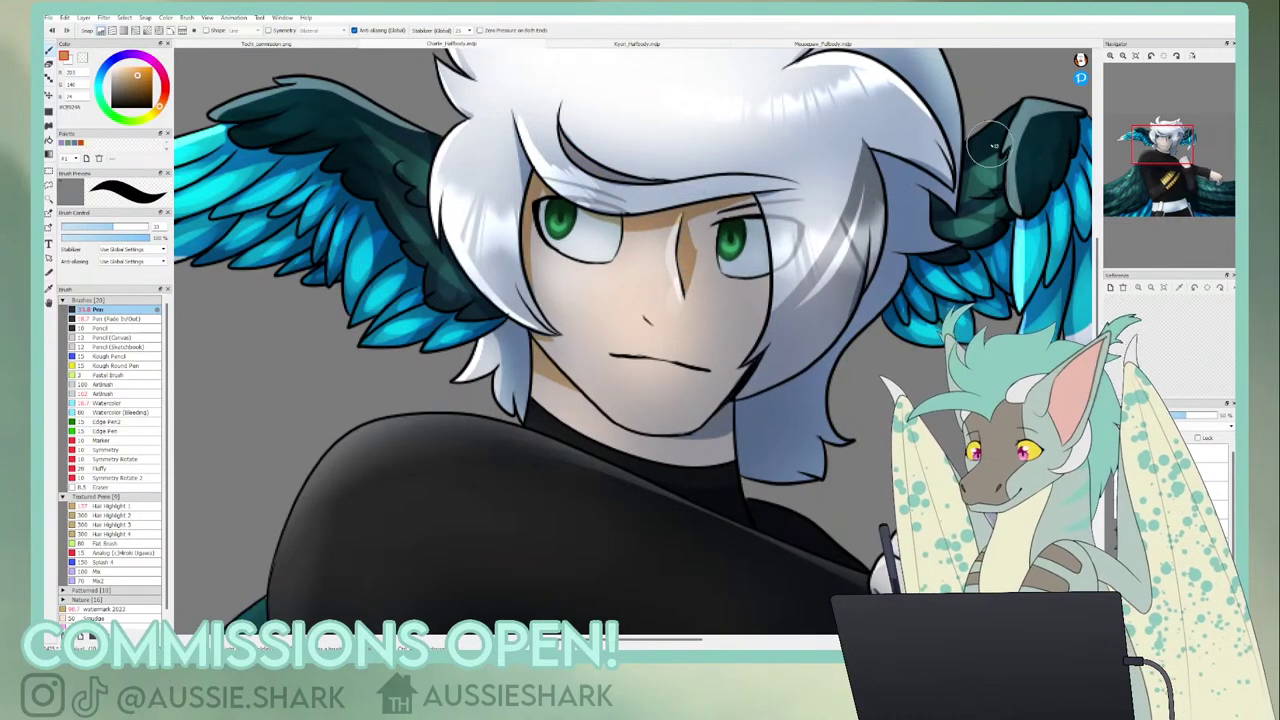
- Paint muted orange shadows on the raised fist and on the outstretched hand's wrist and fingers
left_click(1135, 56)
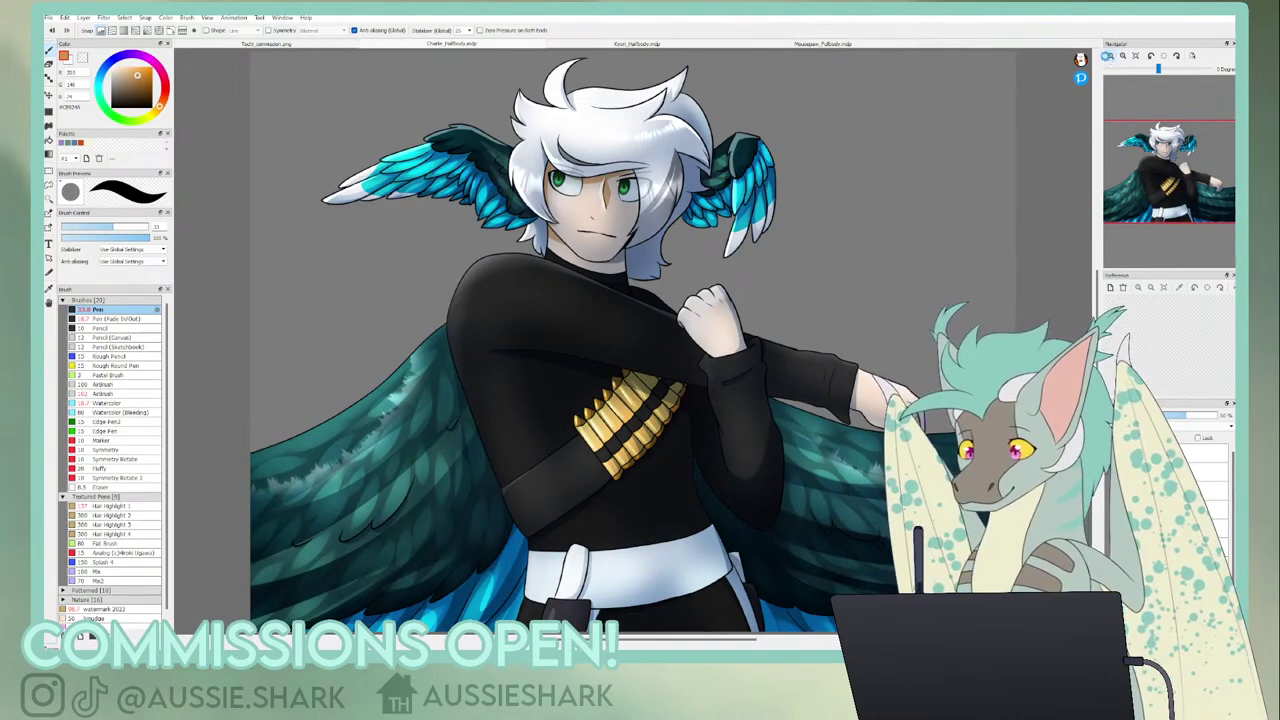
left_click(1109, 56)
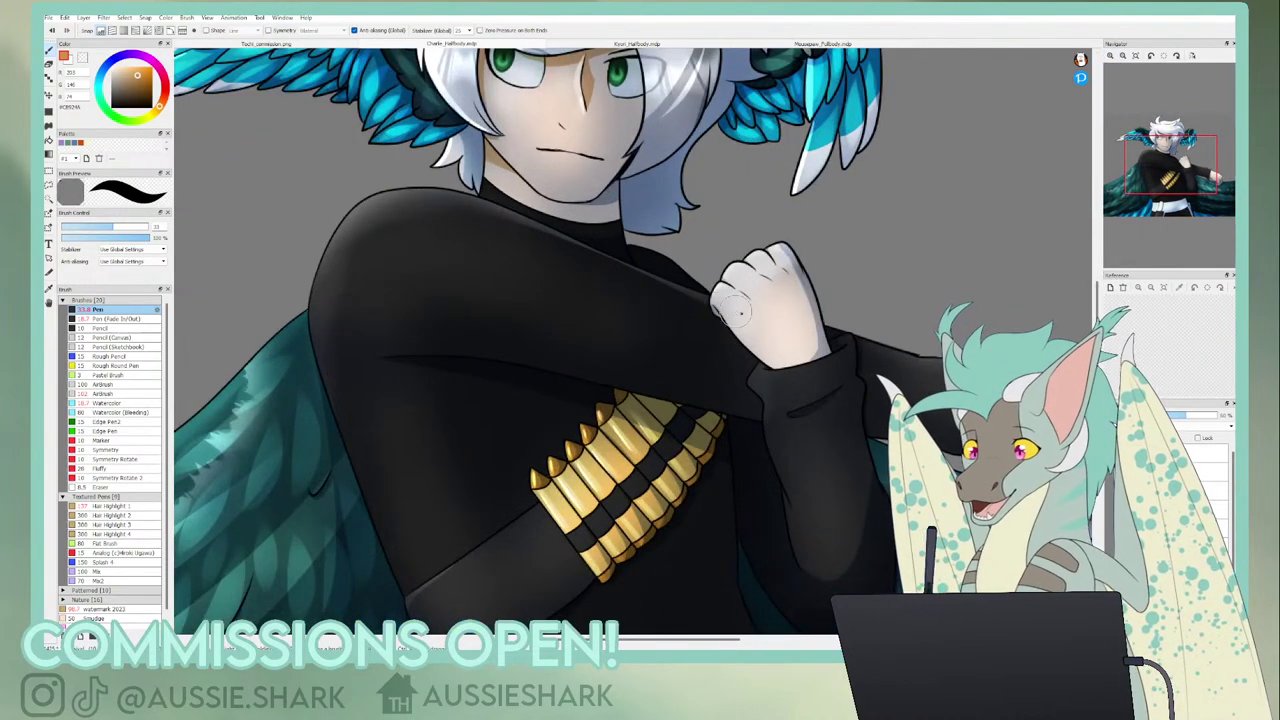
mouse_move(789, 254)
left_mouse_down()
mouse_move(813, 344)
mouse_move(816, 333)
mouse_move(827, 350)
mouse_move(794, 359)
left_mouse_up()
left_click_drag(1178, 179, 1191, 183)
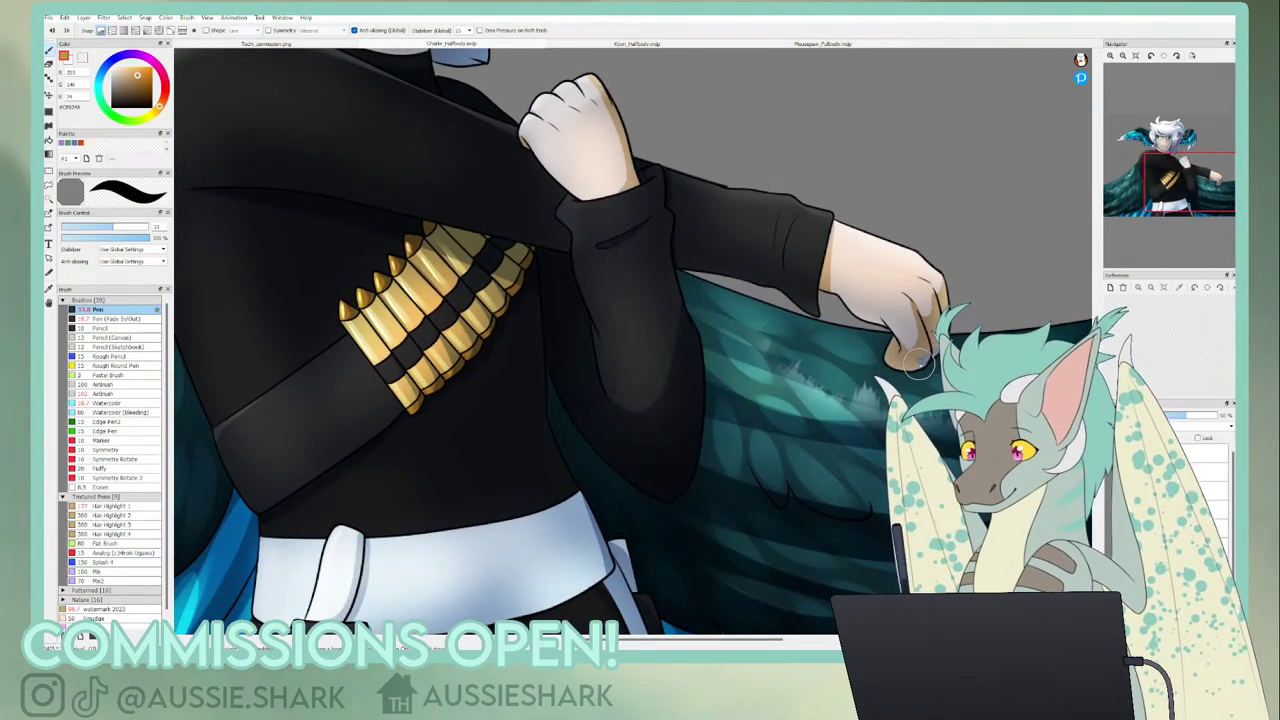
left_click(1136, 56)
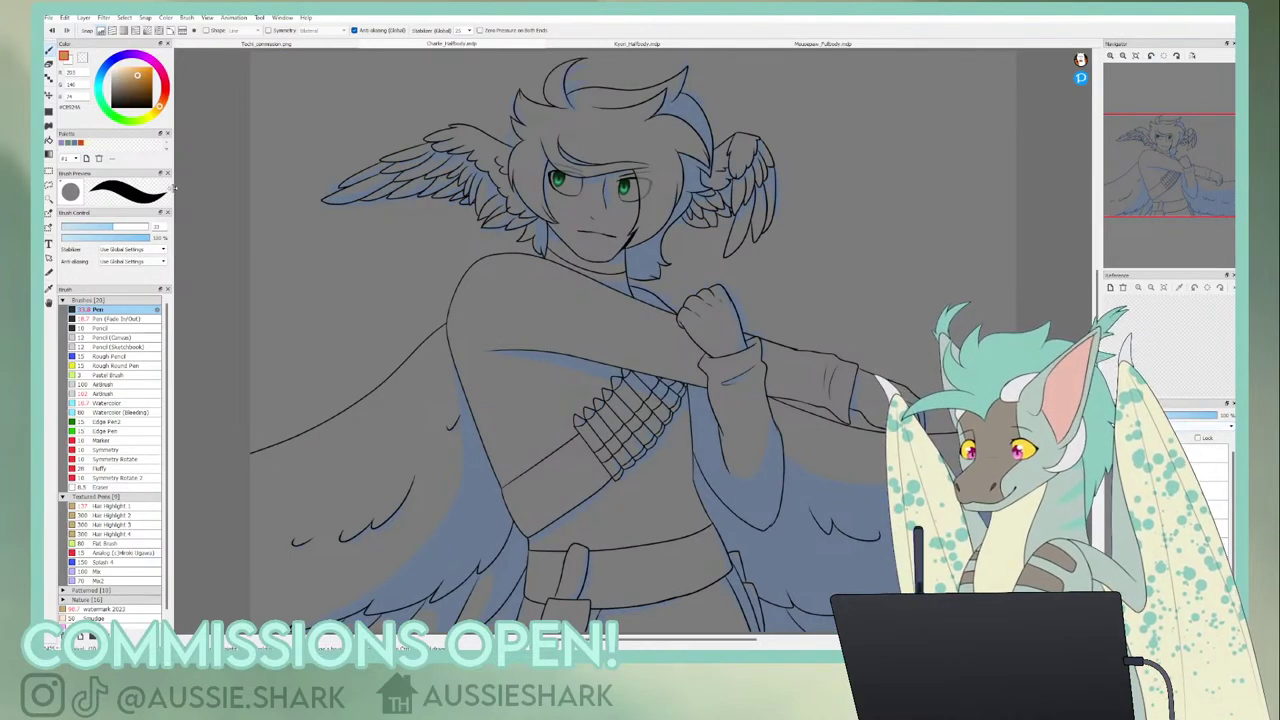
- Enlarge the Pen brush and recolour the blue shadows on the neck, face edge, brow and nose with muted orange
left_click_drag(119, 229, 147, 228)
left_click(1109, 57)
left_click(1109, 57)
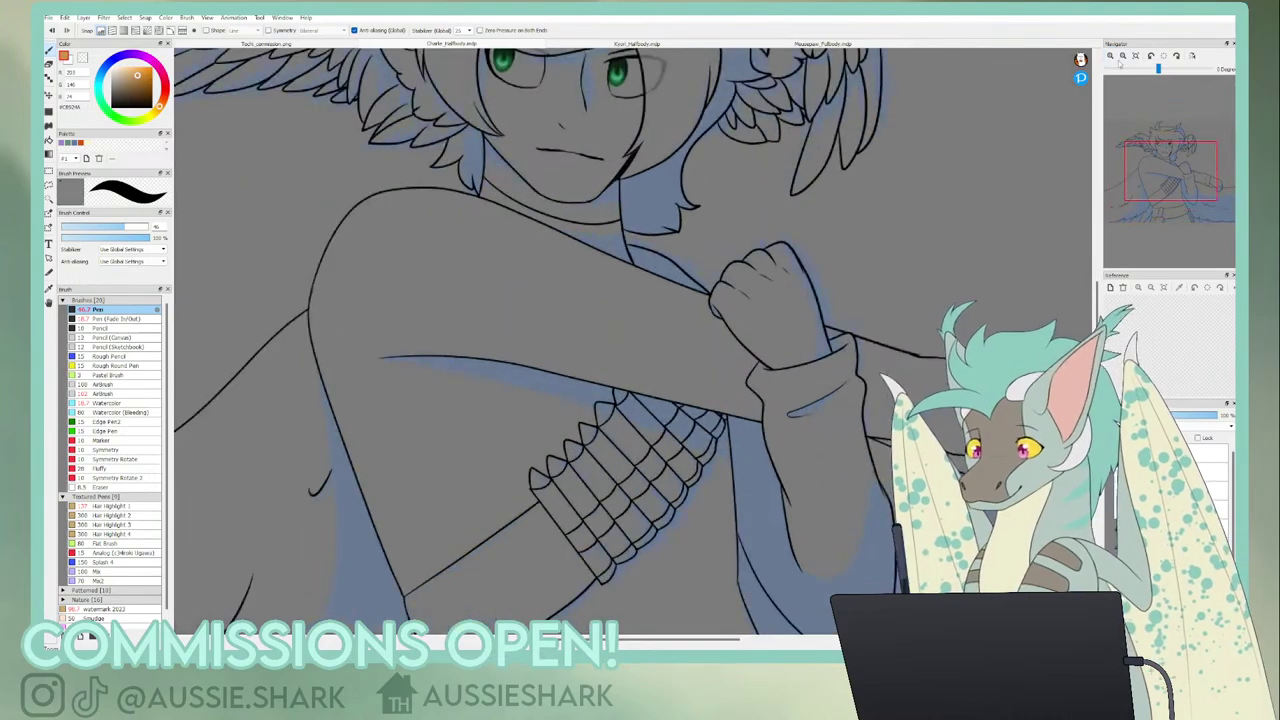
left_click_drag(1168, 166, 1162, 144)
left_click(1110, 57)
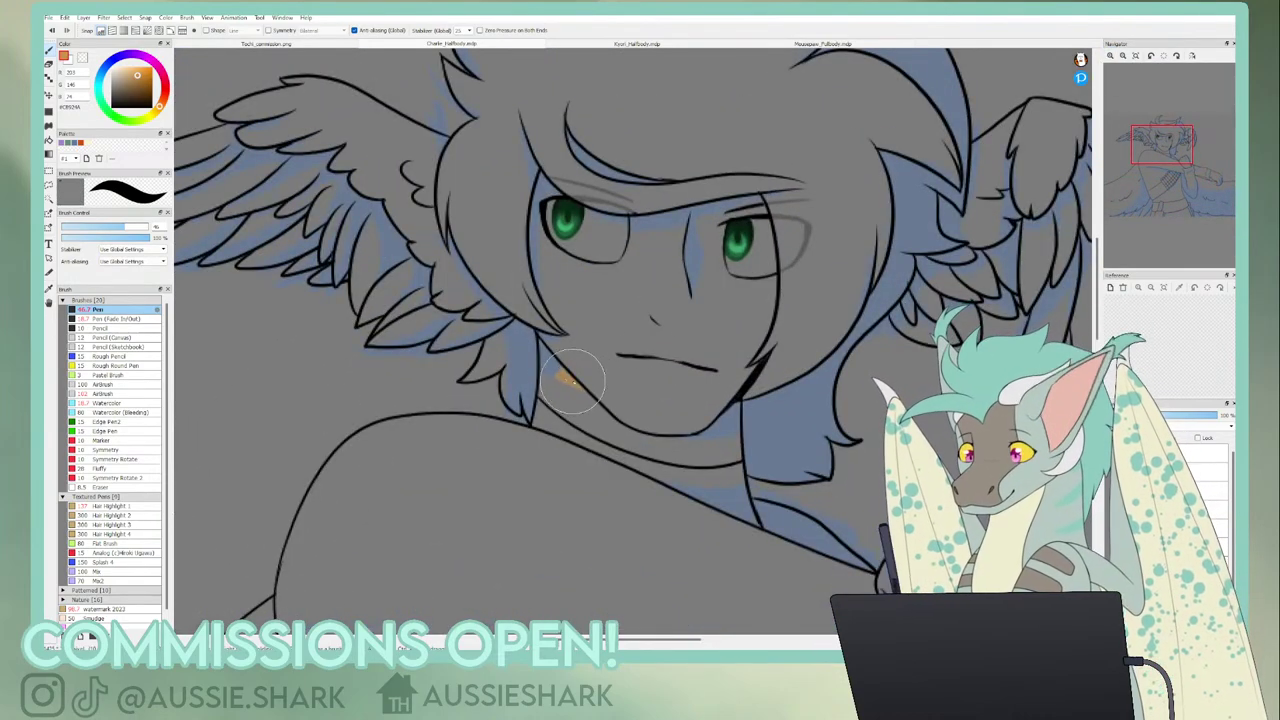
mouse_move(550, 336)
left_mouse_down()
mouse_move(549, 370)
mouse_move(590, 400)
left_mouse_up()
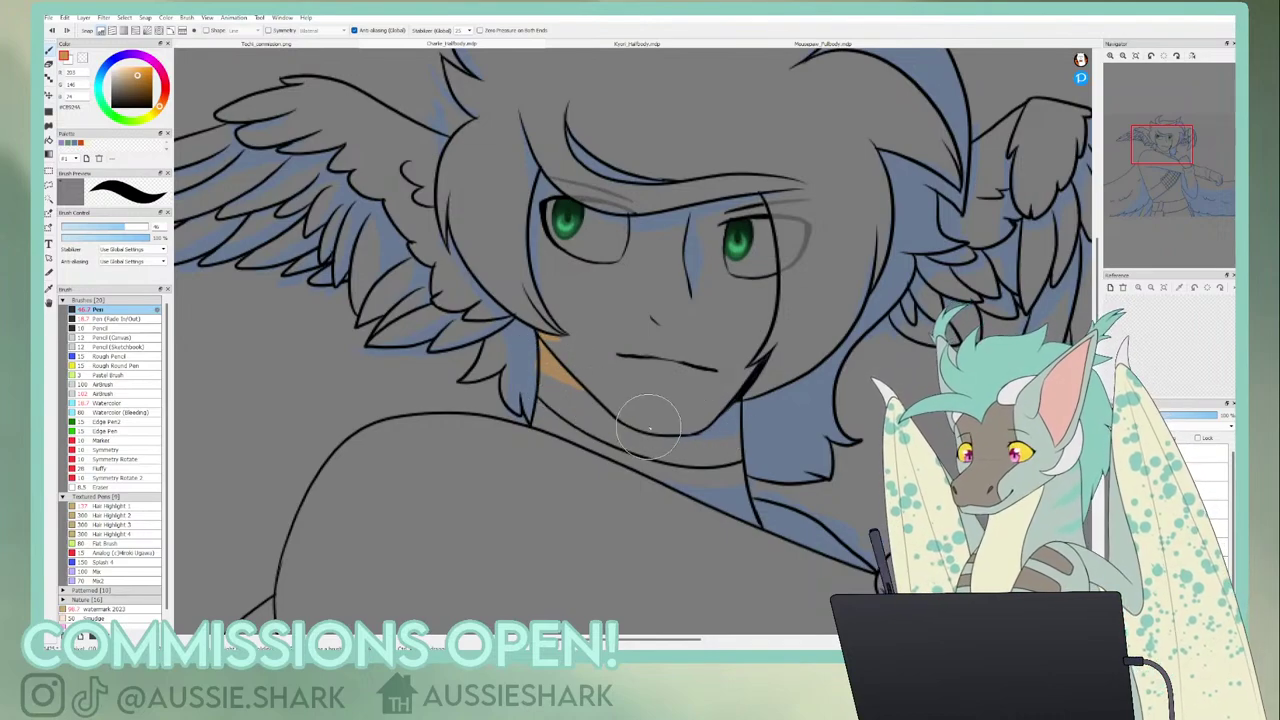
mouse_move(688, 432)
left_mouse_down()
mouse_move(706, 460)
mouse_move(719, 385)
mouse_move(734, 449)
left_mouse_up()
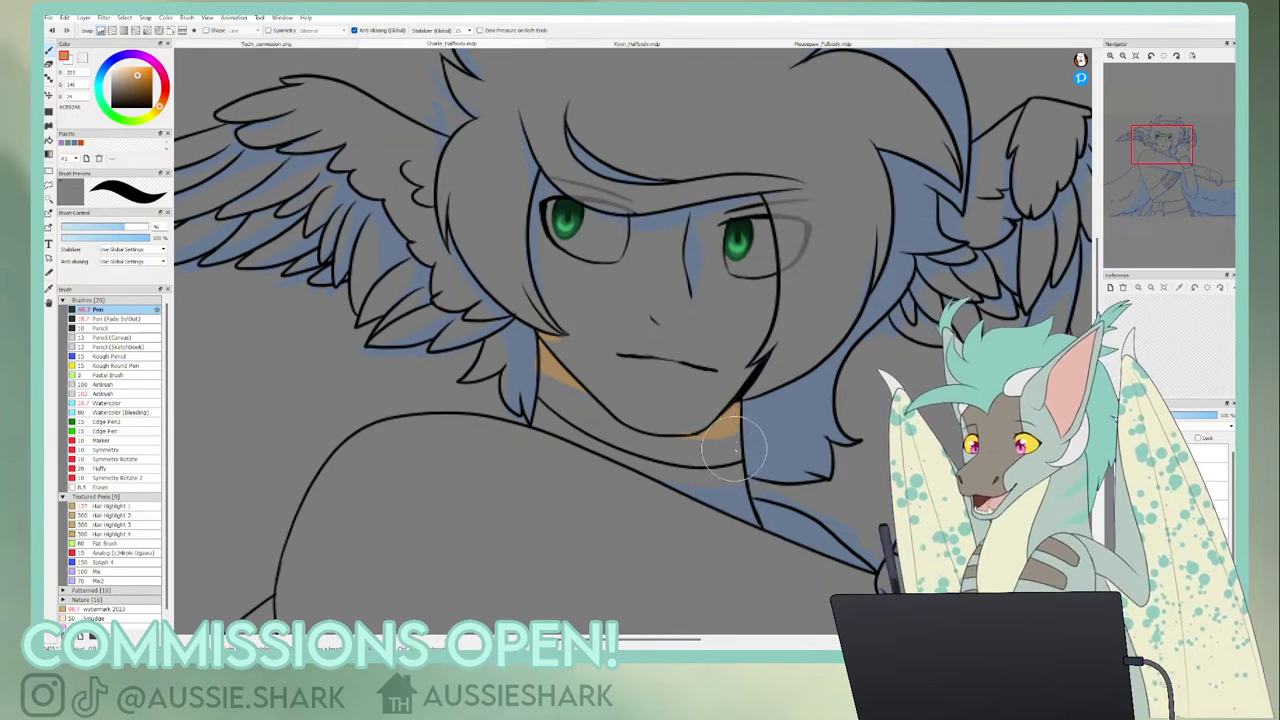
mouse_move(549, 182)
left_mouse_down()
mouse_move(546, 215)
mouse_move(543, 205)
mouse_move(562, 272)
mouse_move(547, 194)
mouse_move(573, 312)
mouse_move(537, 234)
mouse_move(570, 316)
mouse_move(545, 264)
mouse_move(551, 235)
mouse_move(534, 232)
mouse_move(559, 305)
mouse_move(554, 207)
mouse_move(568, 186)
mouse_move(613, 197)
mouse_move(584, 140)
mouse_move(661, 211)
mouse_move(764, 190)
mouse_move(727, 196)
mouse_move(754, 204)
mouse_move(592, 143)
mouse_move(570, 156)
mouse_move(619, 229)
mouse_move(676, 216)
mouse_move(694, 322)
left_mouse_up()
key("ctrl+z")
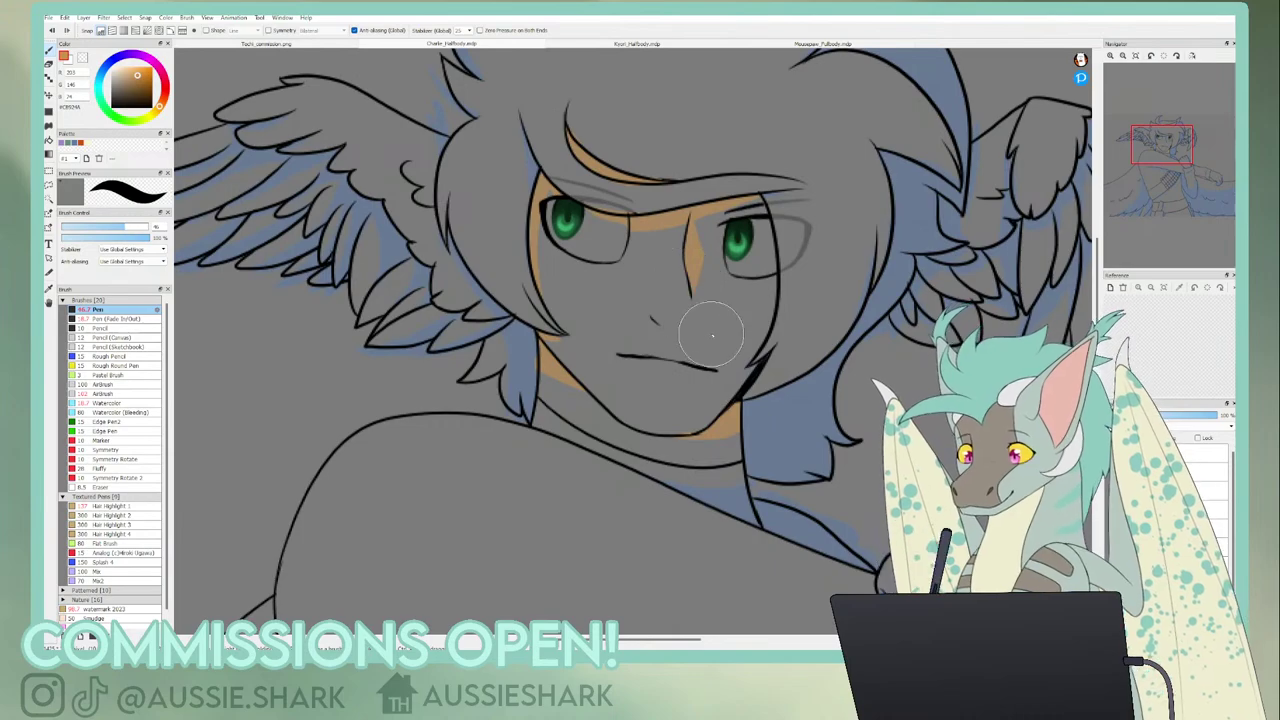
- Recolour the blue shadows on the raised fist and the outstretched hand with muted orange
left_click_drag(1162, 150, 1176, 174)
mouse_move(700, 250)
left_mouse_down()
mouse_move(743, 168)
mouse_move(779, 160)
mouse_move(802, 188)
mouse_move(799, 233)
mouse_move(809, 212)
mouse_move(828, 242)
mouse_move(818, 260)
mouse_move(828, 253)
mouse_move(822, 318)
left_mouse_up()
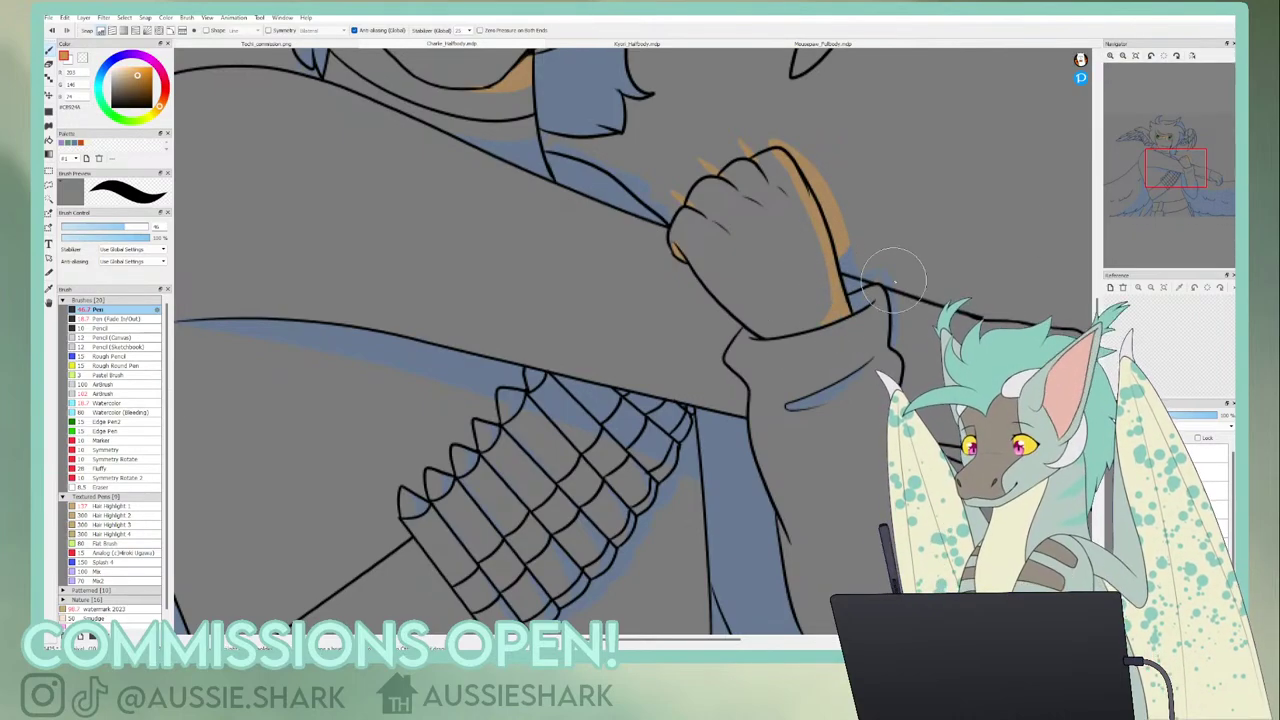
left_click_drag(1146, 188, 1211, 185)
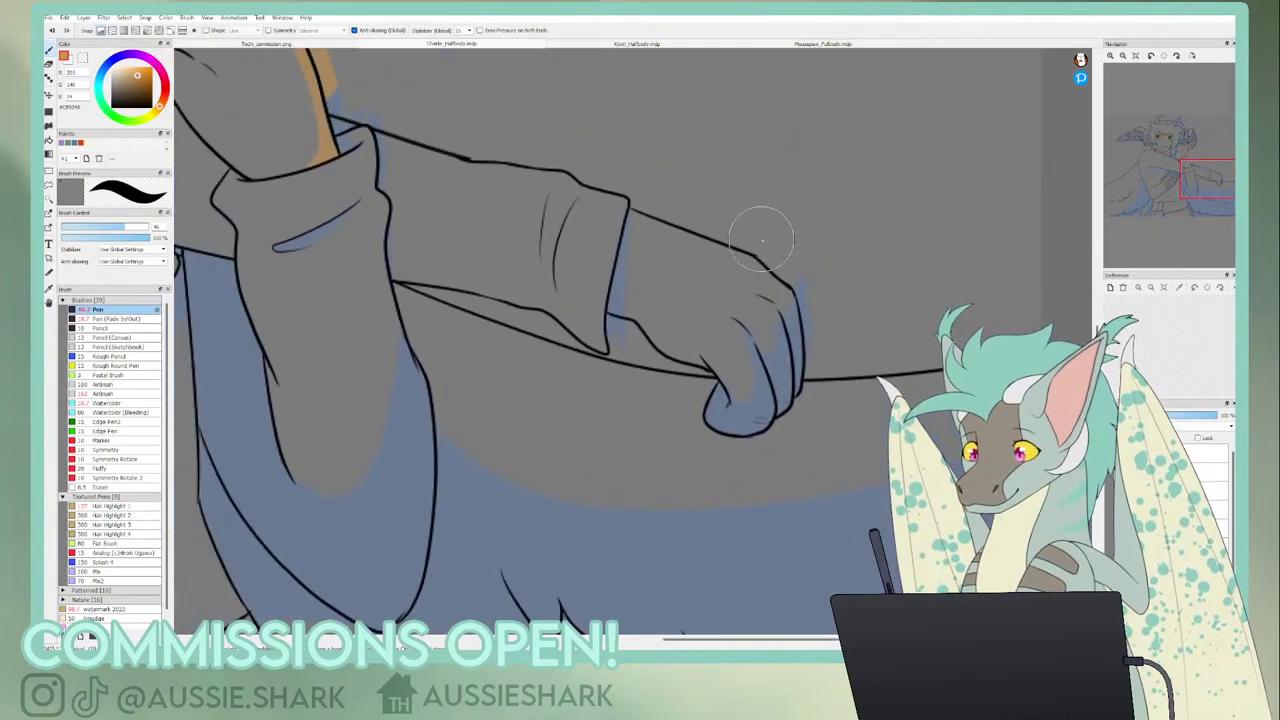
mouse_move(622, 335)
left_mouse_down()
mouse_move(617, 310)
mouse_move(652, 213)
left_mouse_up()
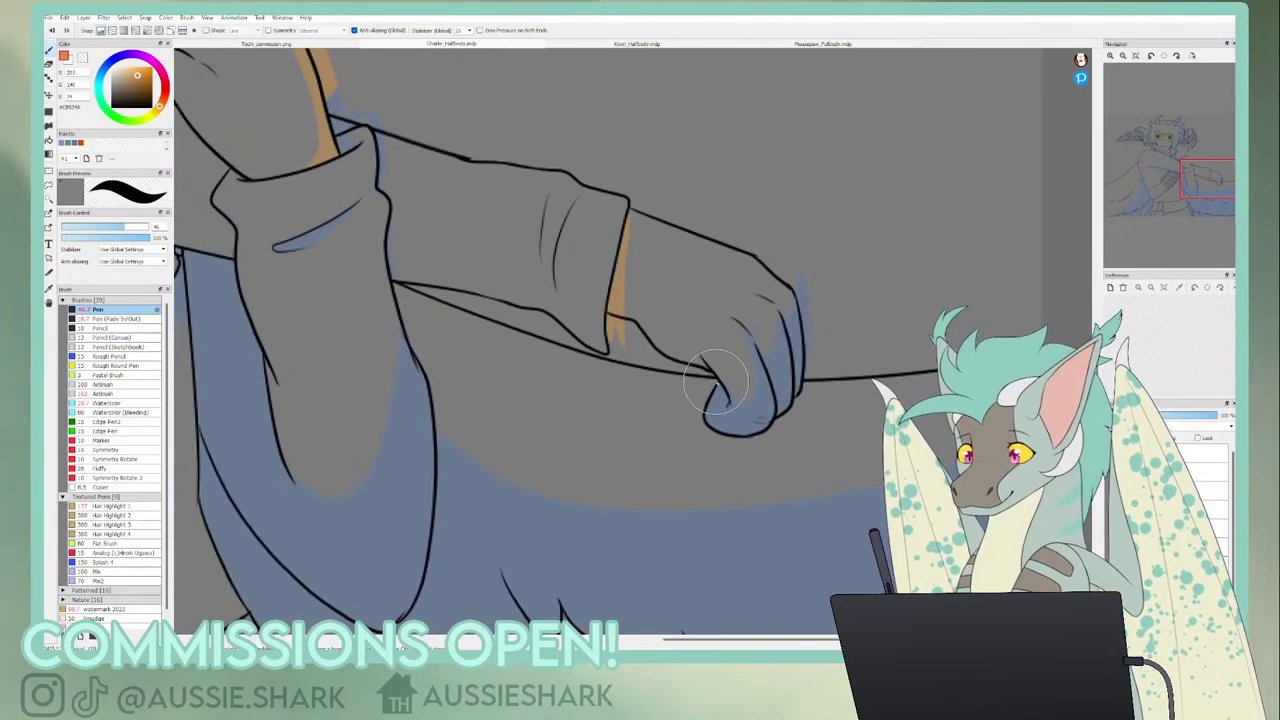
left_click_drag(715, 385, 794, 257)
left_click(1136, 56)
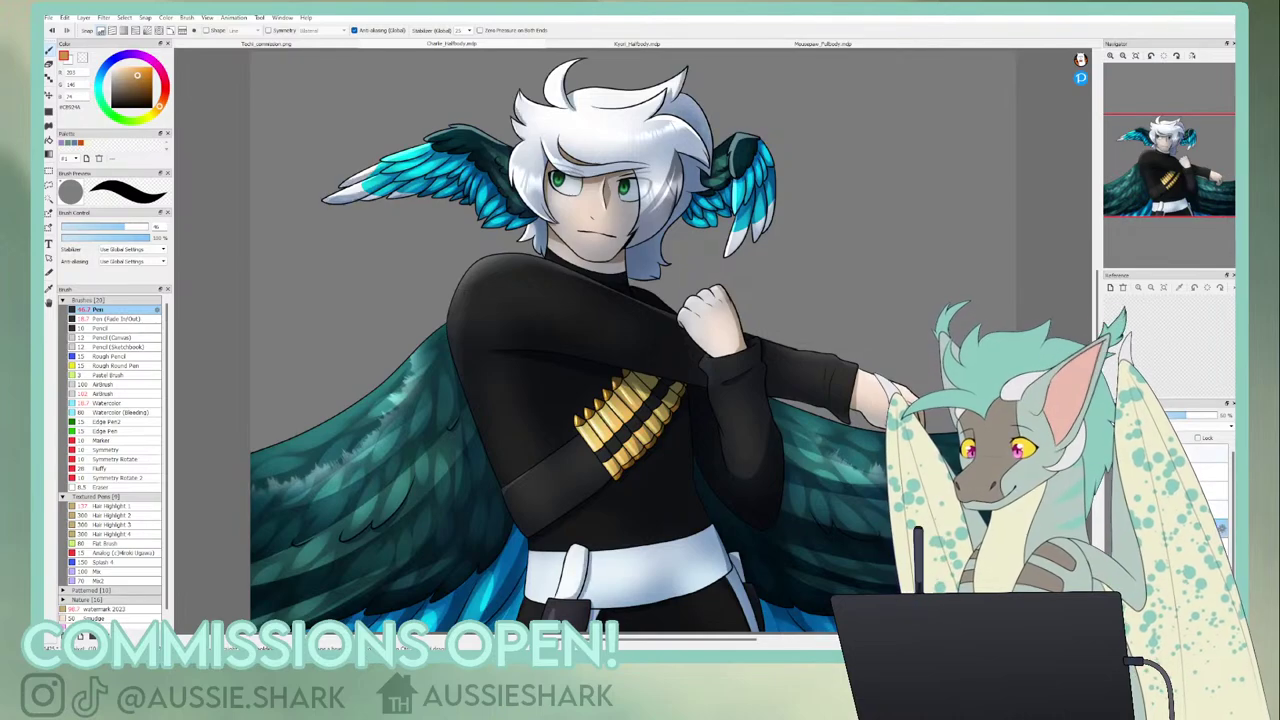
- Sample a muted brown beside the raised fist with the shadow layer temporarily at 100% opacity, and restore the layer's blending and opacity
left_click(1168, 427)
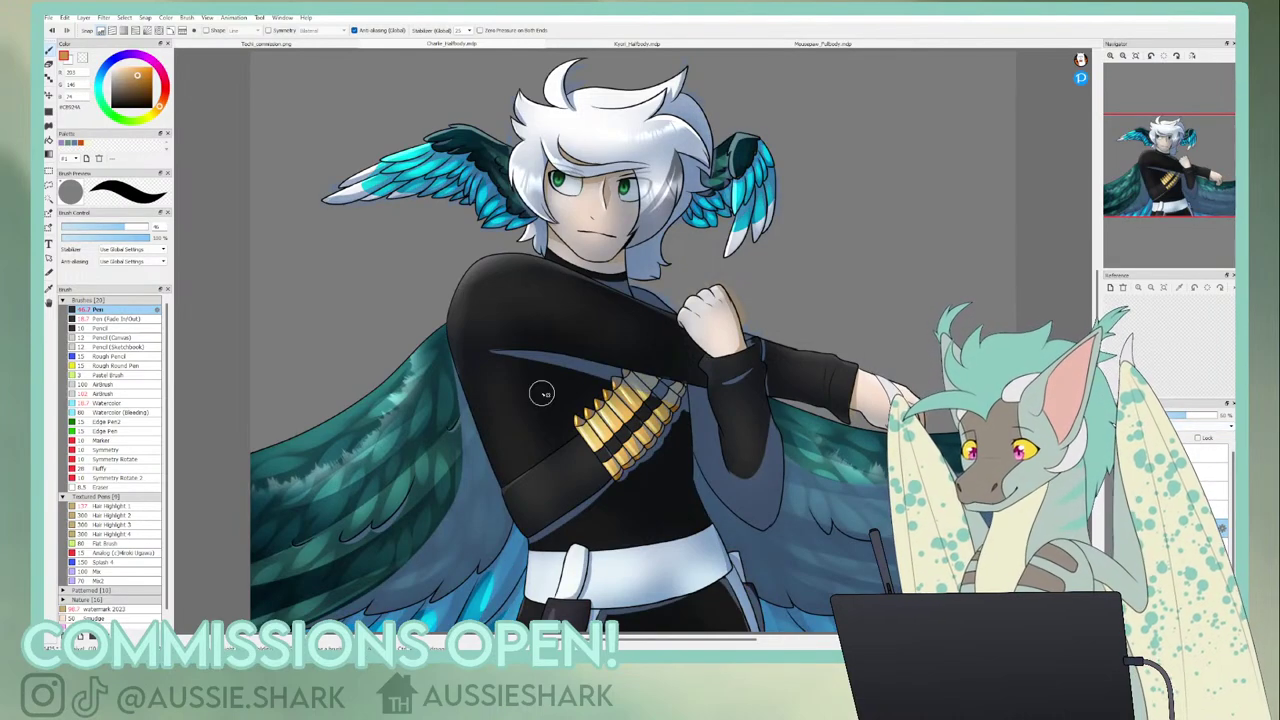
left_click(1214, 415)
left_click(742, 304, "alt")
left_click_drag(738, 302, 747, 308)
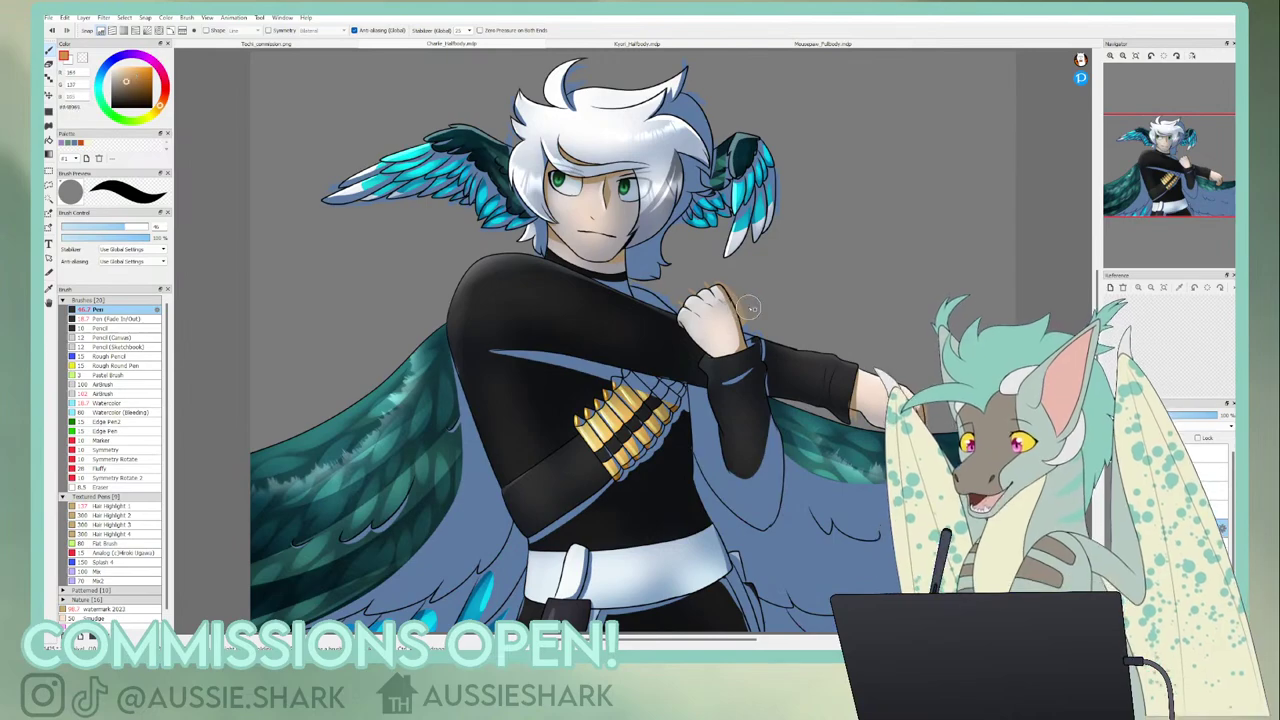
left_click(1187, 415)
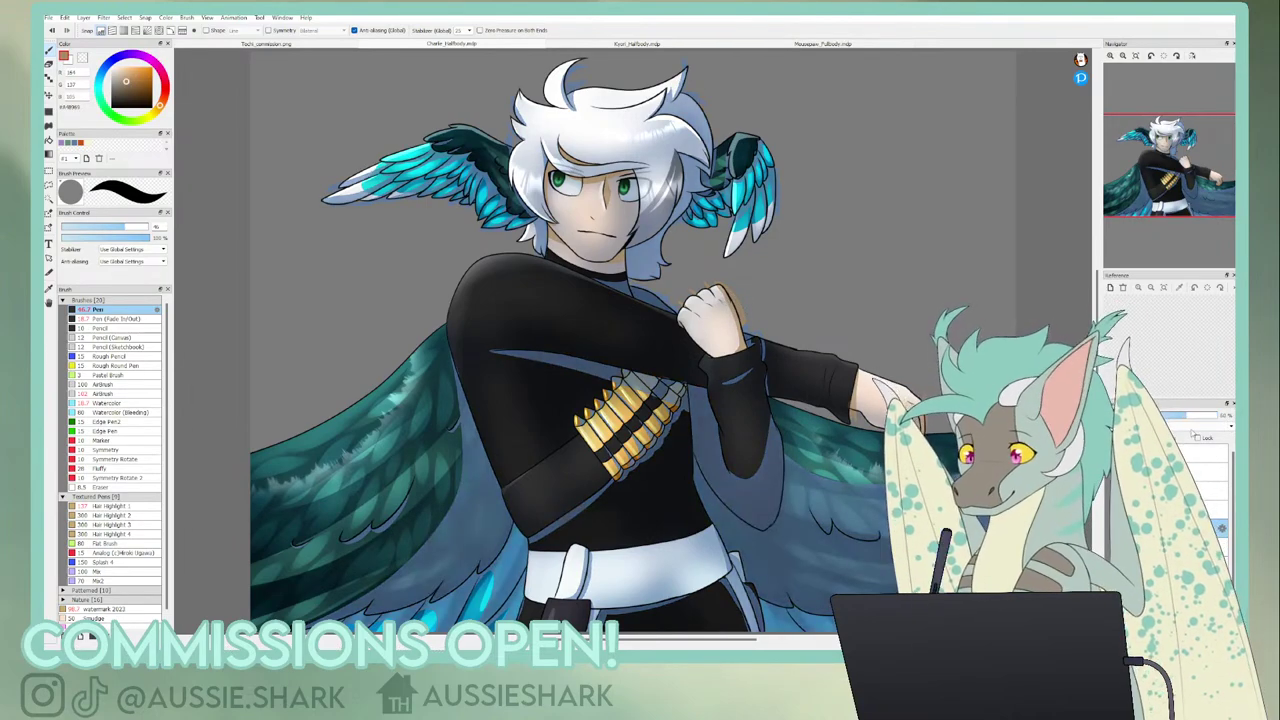
left_click(1168, 427)
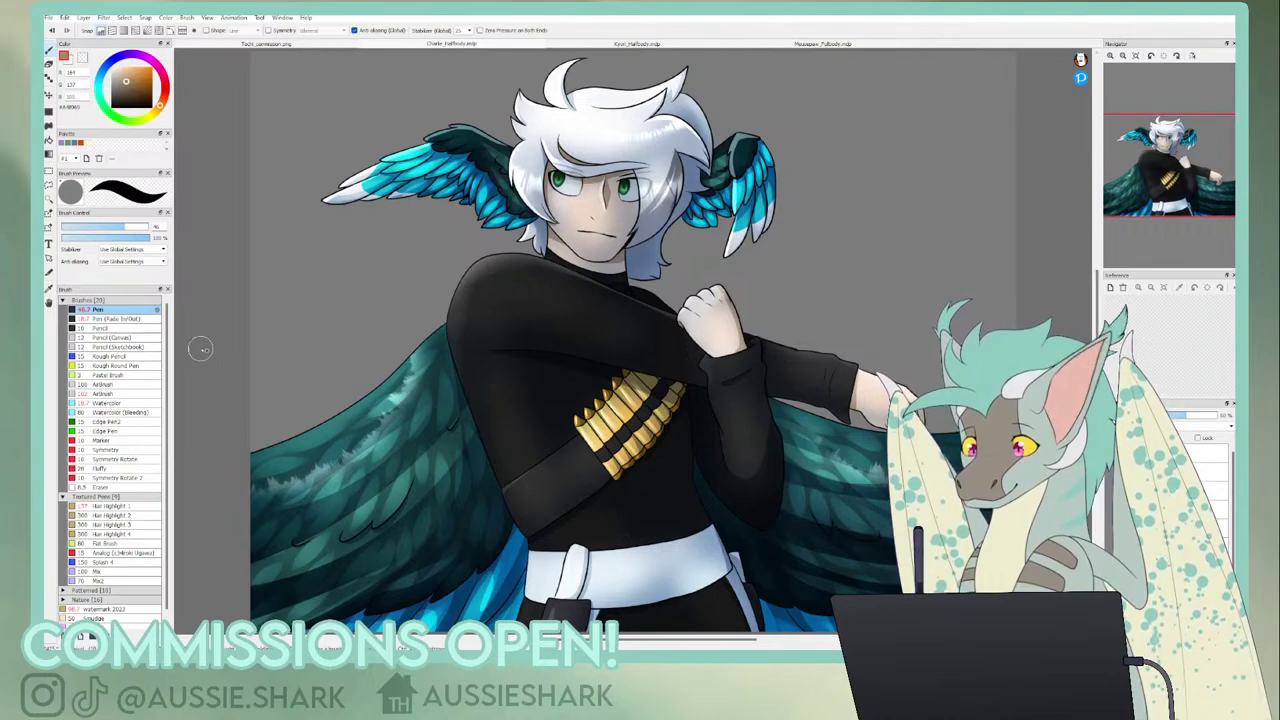
- Select the Airbrush and lower its brush opacity
left_click(105, 394)
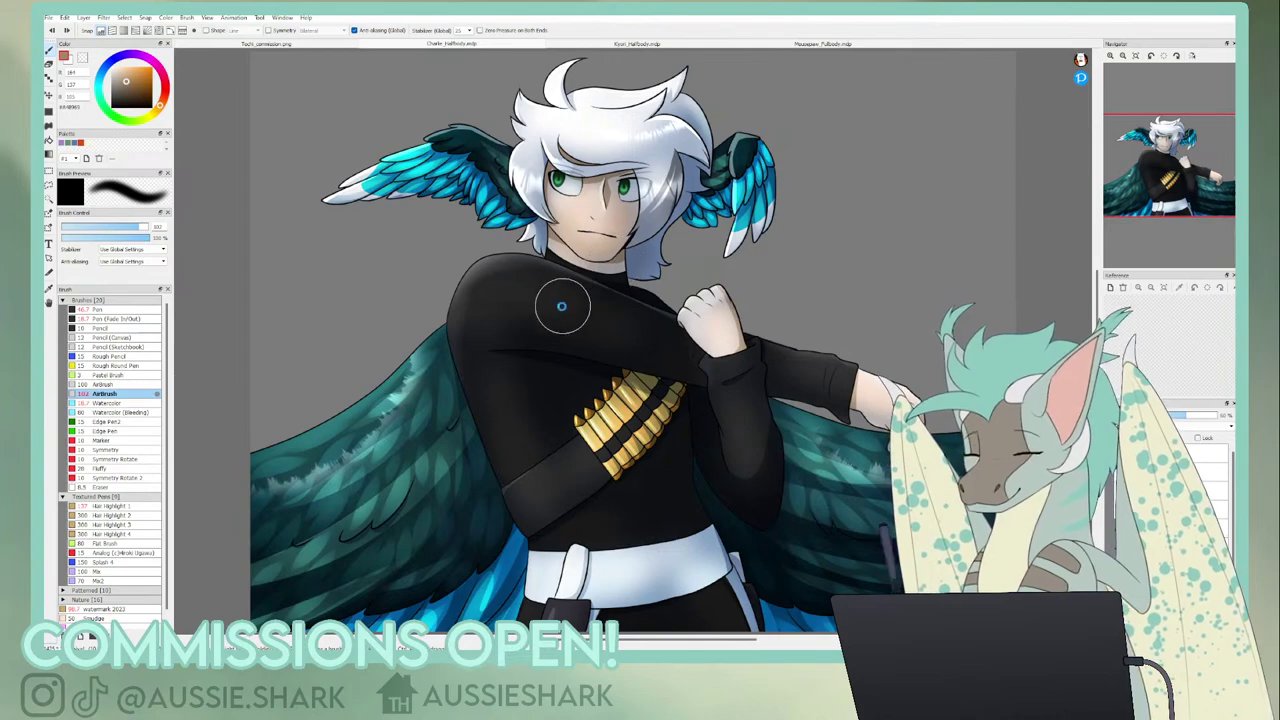
left_click_drag(123, 238, 117, 238)
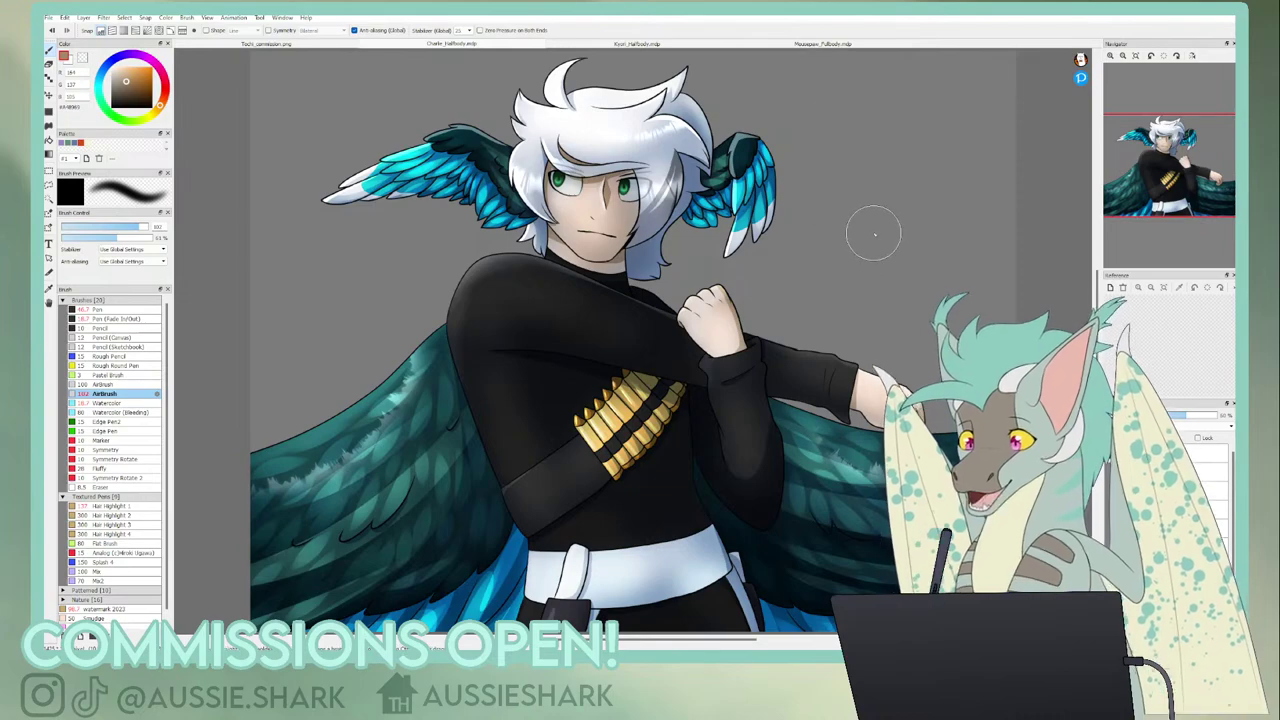
left_click(574, 45)
left_click(532, 45)
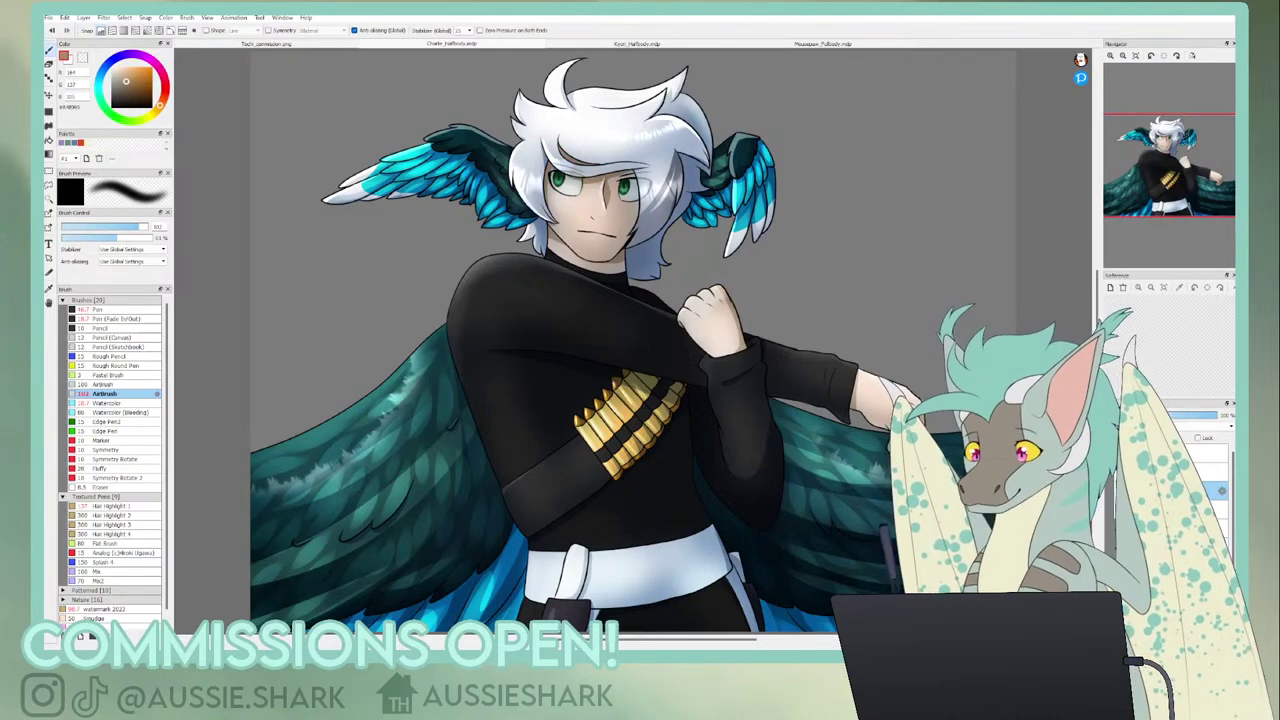
- Paint a glare band across the upper part of both eyes with a smaller Pen brush in blue-grey
left_click(1110, 56)
left_click(1110, 56)
mouse_move(1178, 170)
left_mouse_down()
mouse_move(1180, 149)
mouse_move(1174, 163)
left_mouse_up()
scroll(632, 343, "up", 3)
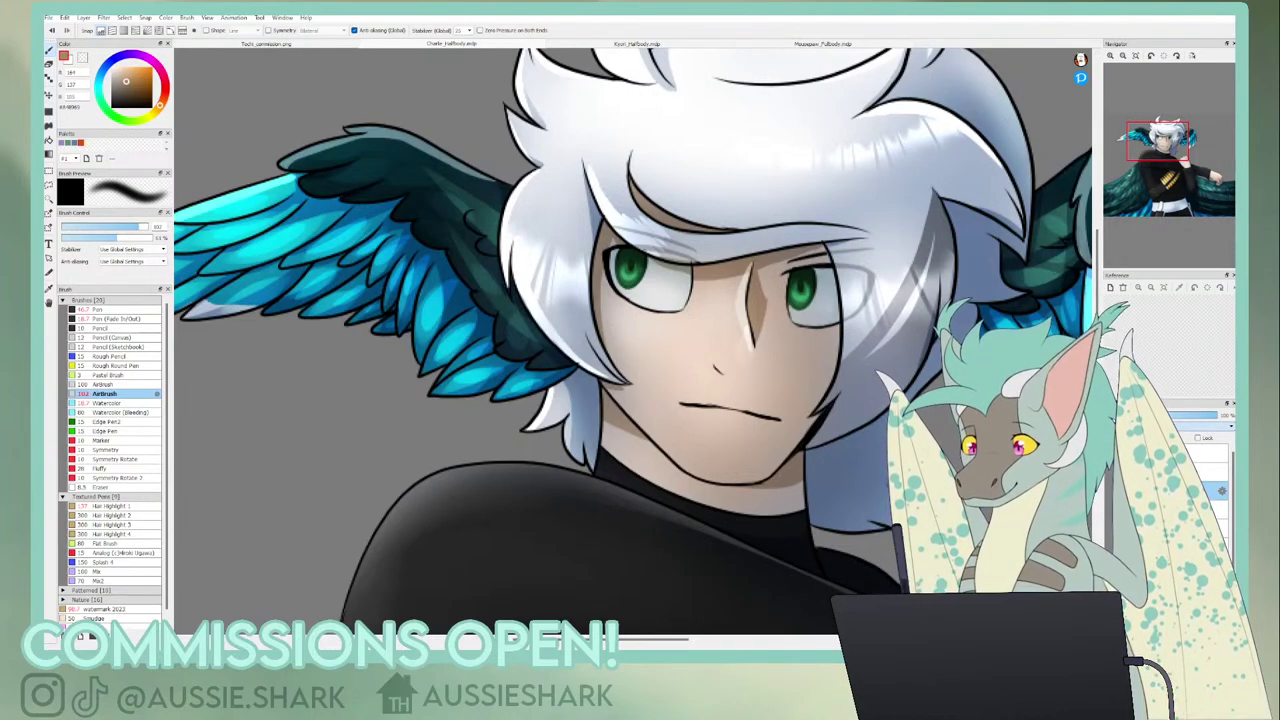
left_click_drag(106, 65, 103, 70)
left_click(100, 311)
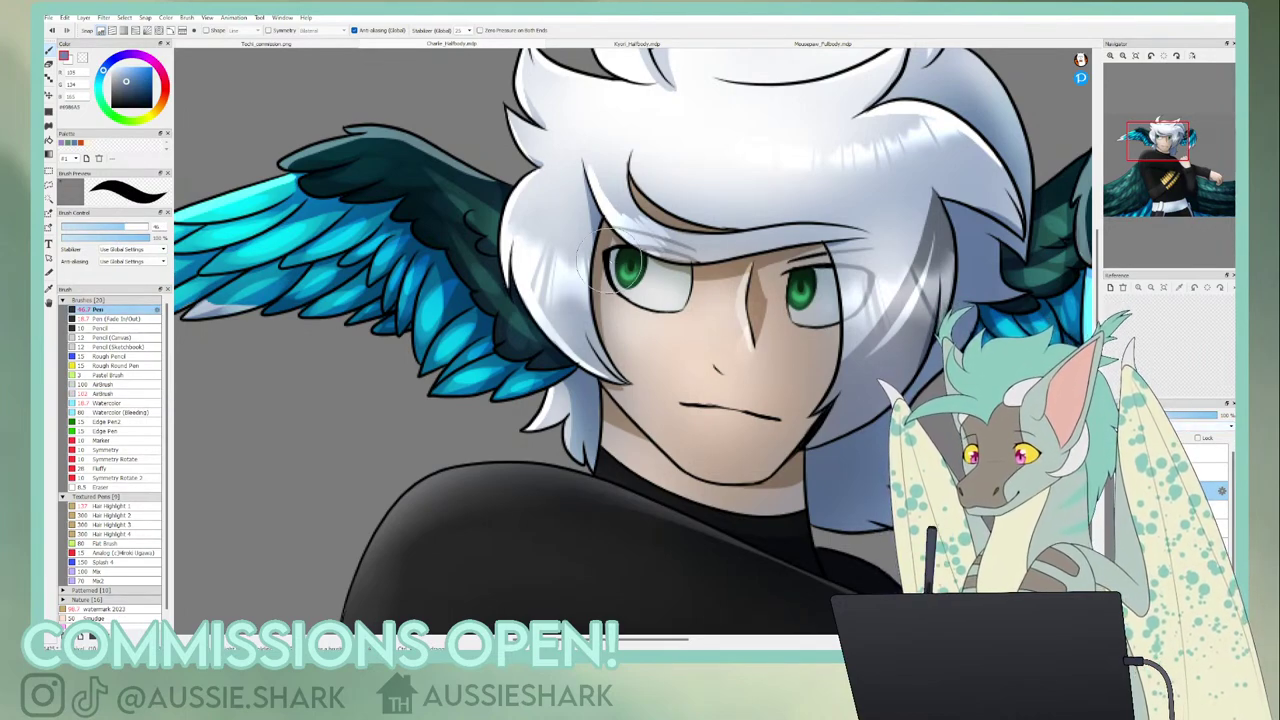
left_click(97, 229)
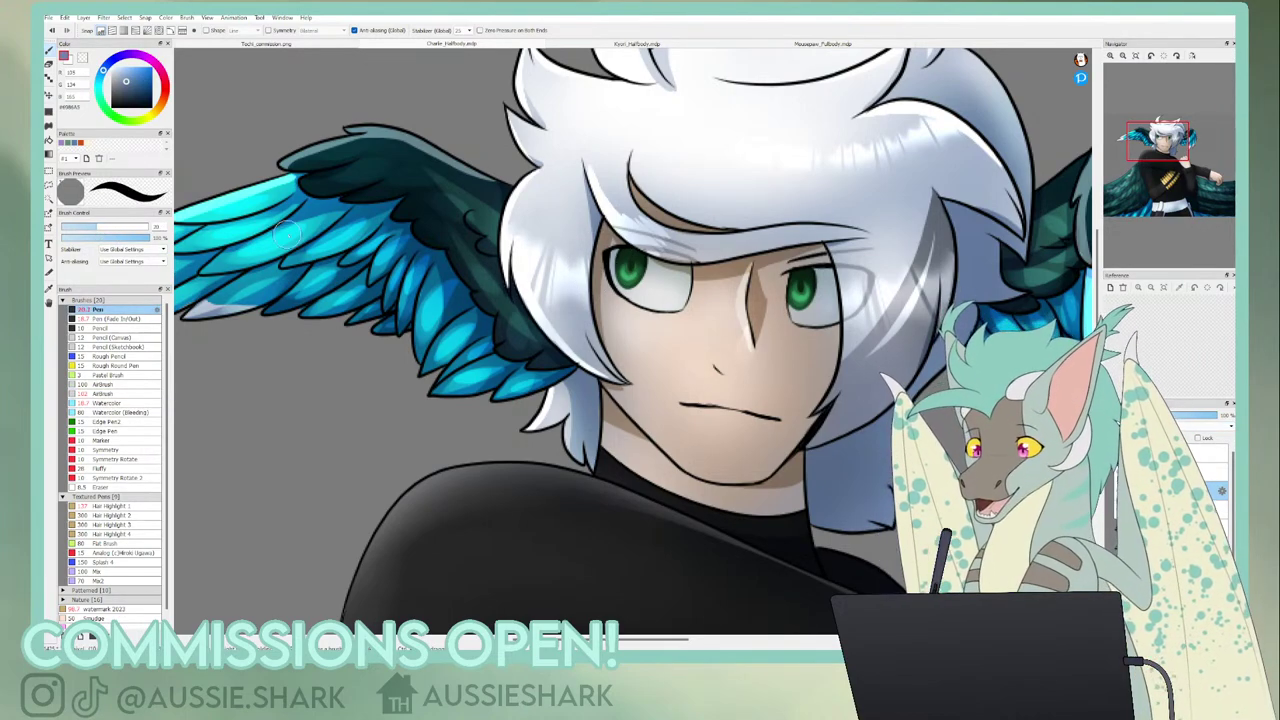
mouse_move(611, 279)
left_mouse_down()
mouse_move(814, 295)
mouse_move(769, 298)
mouse_move(848, 284)
mouse_move(803, 275)
mouse_move(776, 287)
mouse_move(828, 272)
left_mouse_up()
mouse_move(607, 273)
left_mouse_down()
mouse_move(667, 262)
mouse_move(659, 247)
mouse_move(623, 272)
mouse_move(685, 284)
left_mouse_up()
- Trim the eye glare with the transparent colour and fade its upper edge using the size 50 Eraser (Soft)
left_click(83, 59)
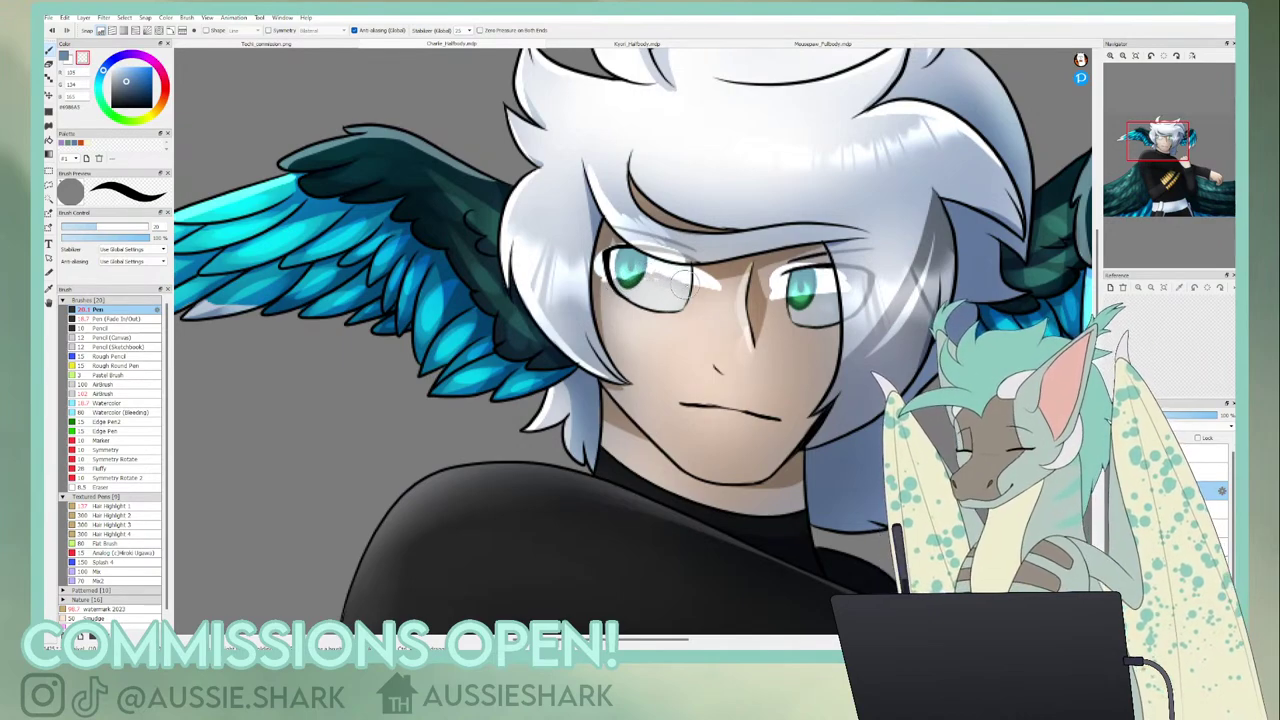
mouse_move(804, 314)
left_mouse_down()
mouse_move(790, 298)
mouse_move(842, 292)
left_mouse_up()
left_click(48, 64)
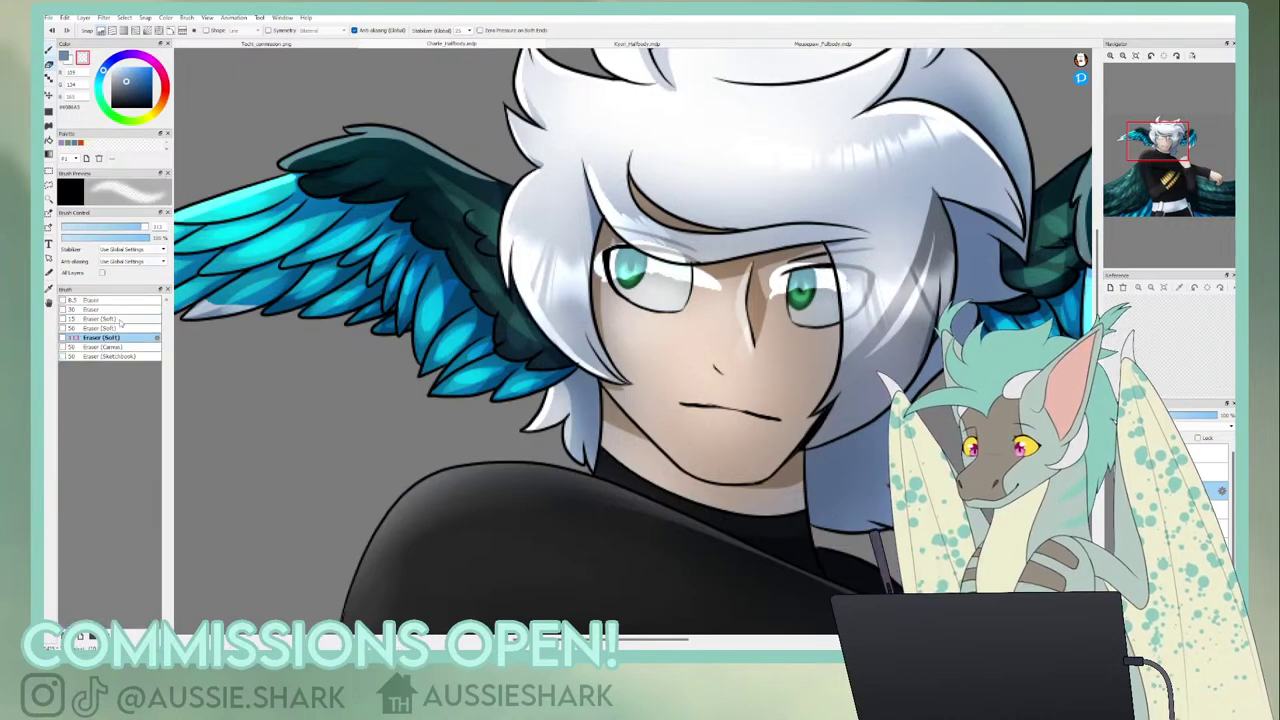
left_click(118, 328)
mouse_move(670, 208)
left_mouse_down()
mouse_move(605, 240)
mouse_move(740, 280)
mouse_move(834, 268)
mouse_move(804, 270)
mouse_move(828, 290)
left_mouse_up()
- Erase the glare spilling outside the eye outlines and between the eyes with the size 30 Eraser
left_click(90, 309)
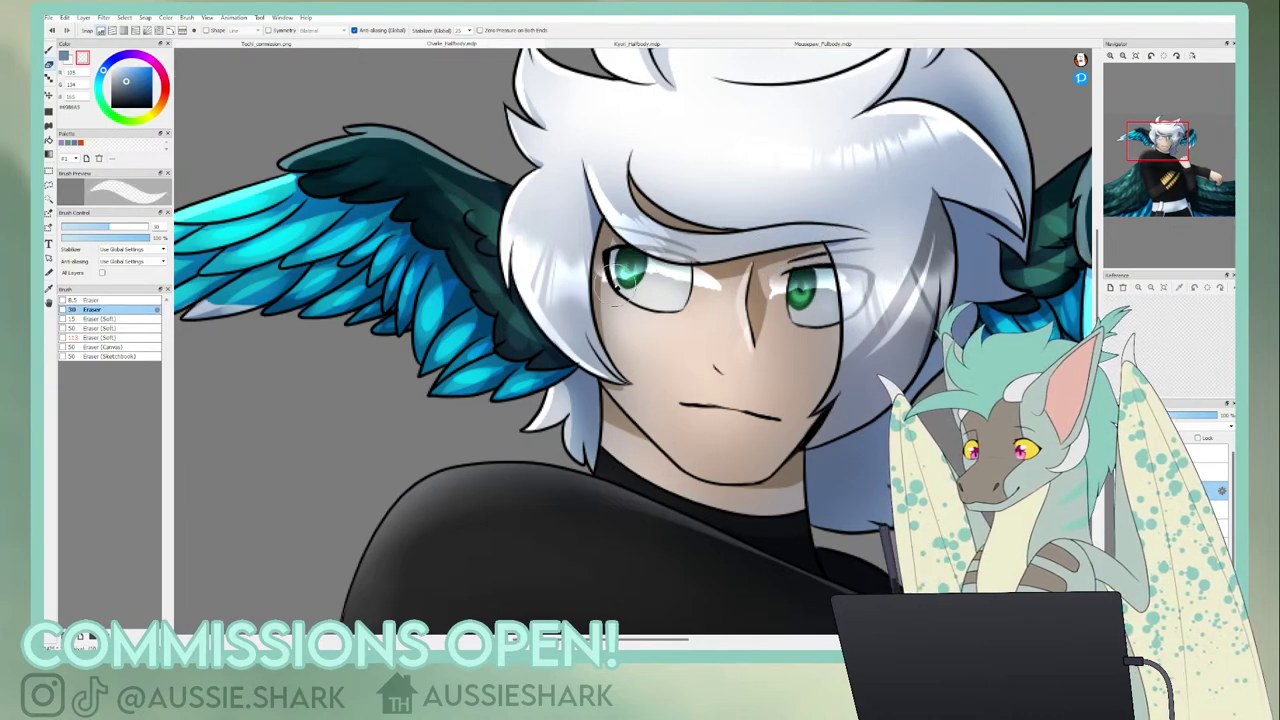
mouse_move(603, 282)
left_mouse_down()
mouse_move(628, 237)
mouse_move(614, 247)
mouse_move(674, 254)
left_mouse_up()
mouse_move(722, 288)
left_mouse_down()
mouse_move(704, 270)
mouse_move(709, 285)
mouse_move(708, 274)
mouse_move(780, 295)
mouse_move(785, 280)
mouse_move(778, 292)
left_mouse_up()
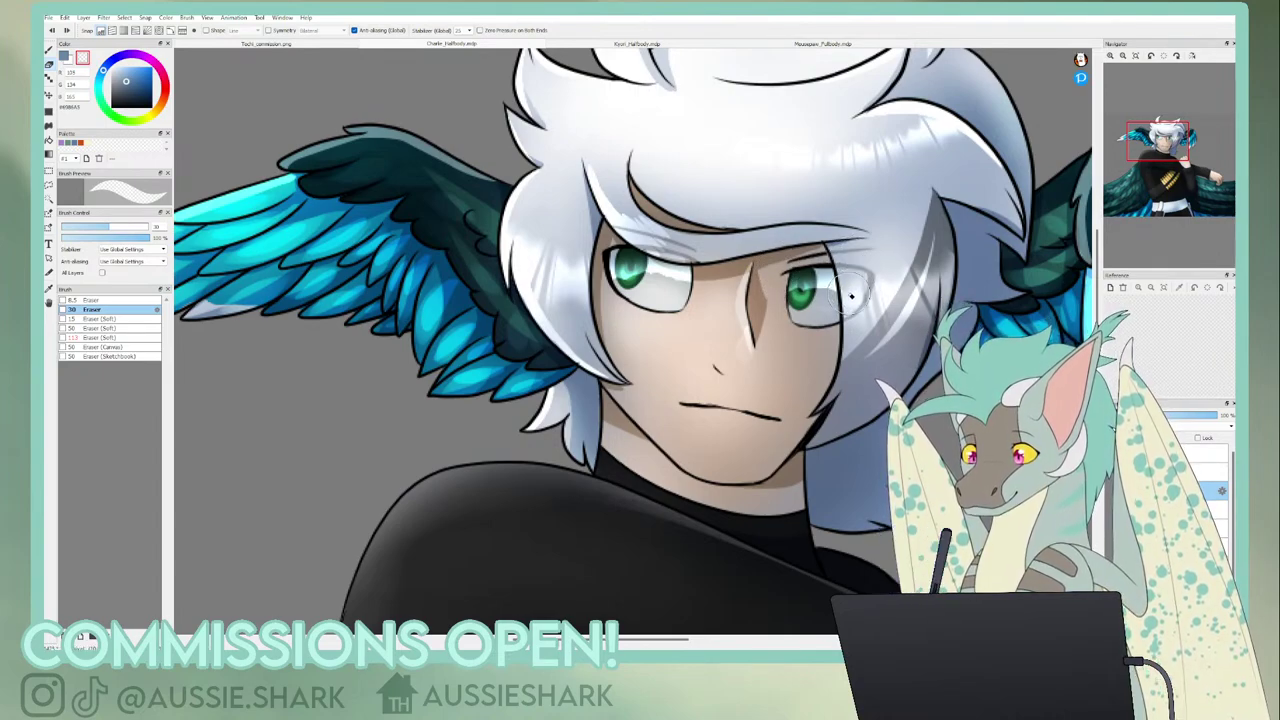
- Blend the glare at the outer corner of the fully visible eye with a smaller Smudge brush
left_click(105, 318)
left_click(105, 328)
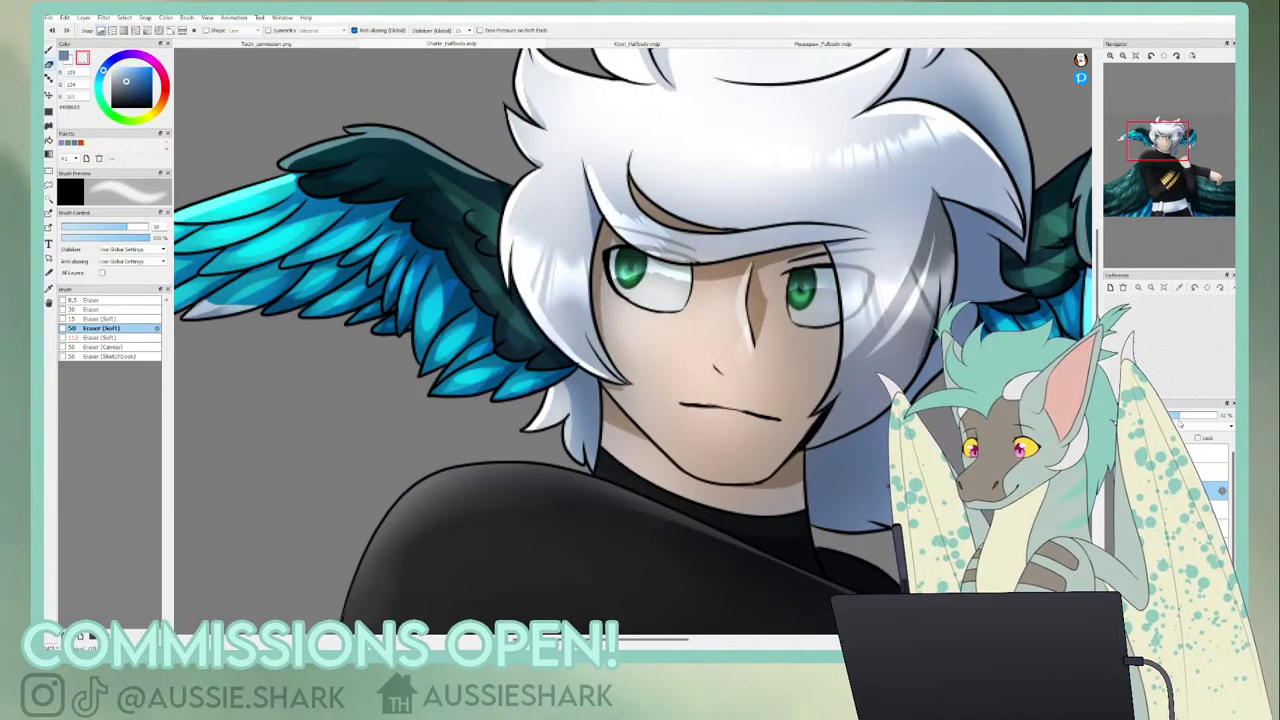
key("p")
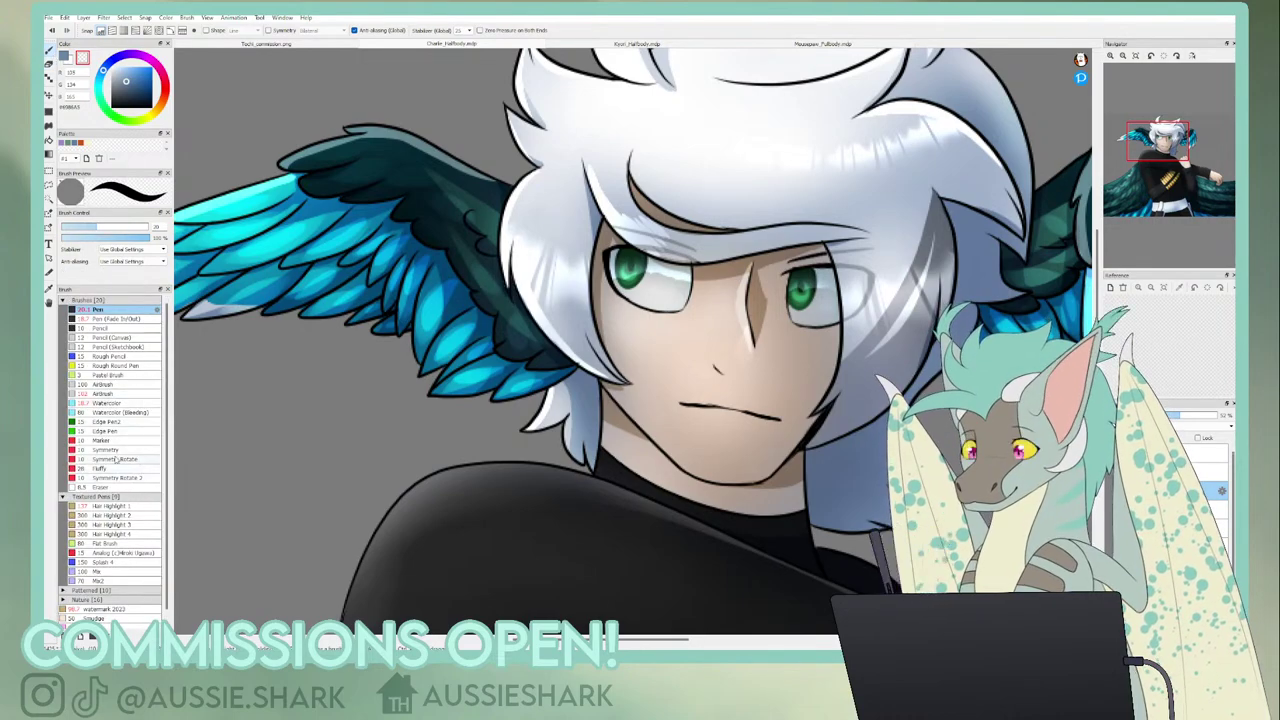
left_click(130, 618)
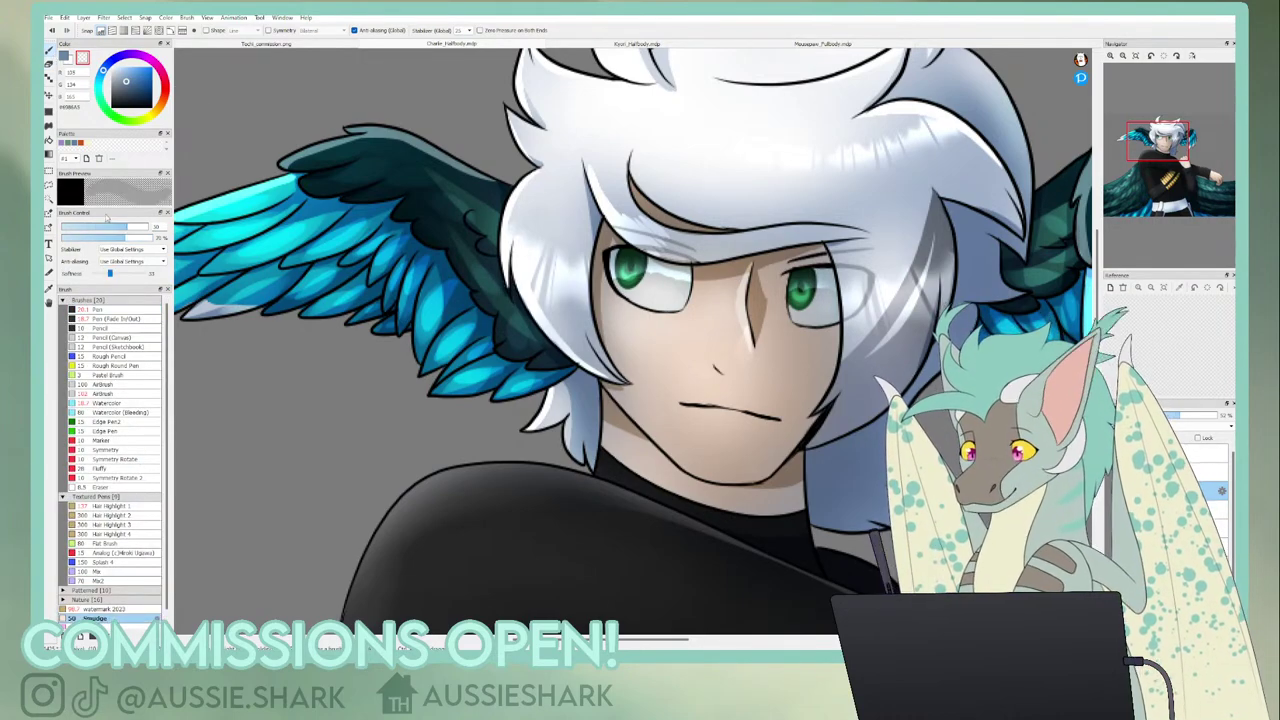
left_click(96, 227)
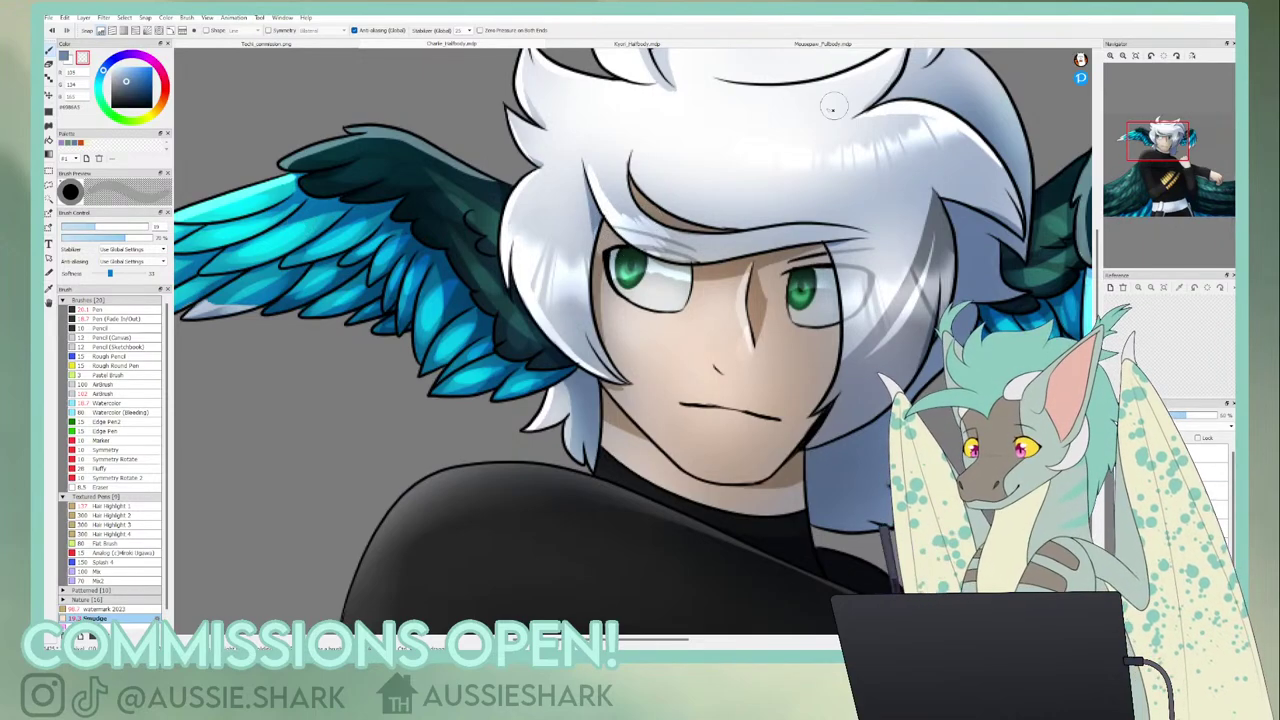
left_click(65, 57)
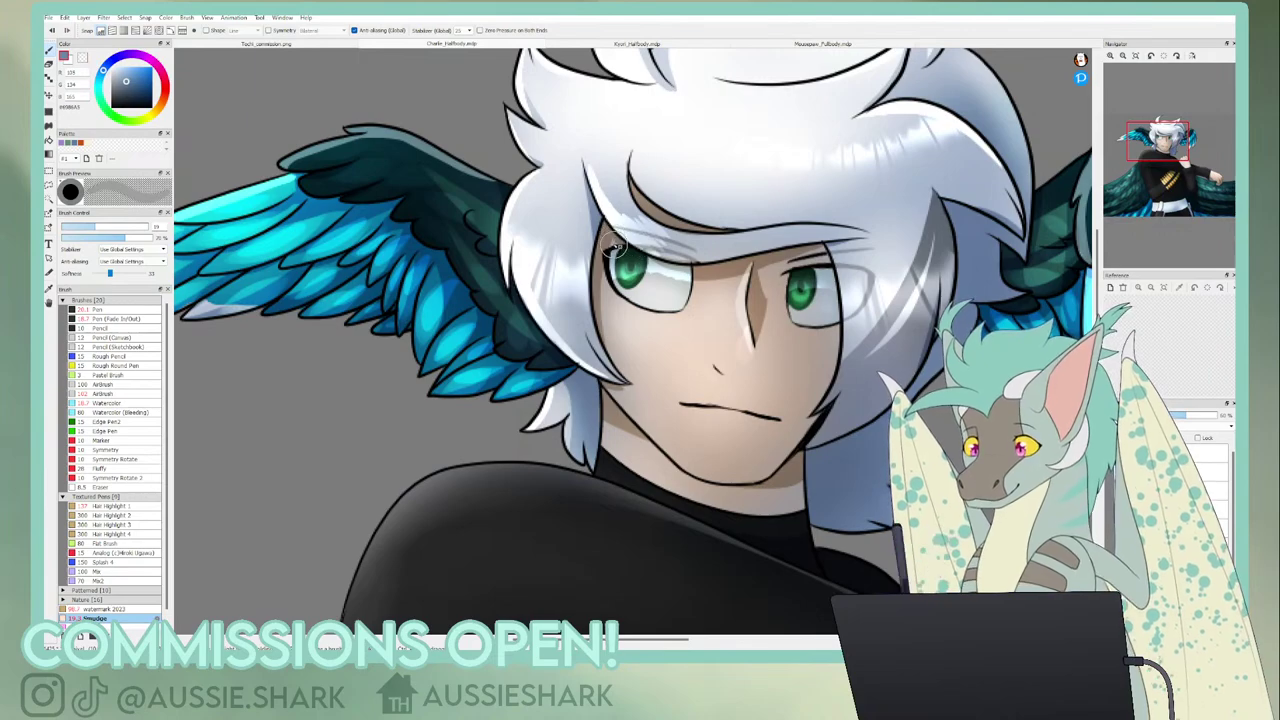
left_click_drag(616, 249, 607, 233)
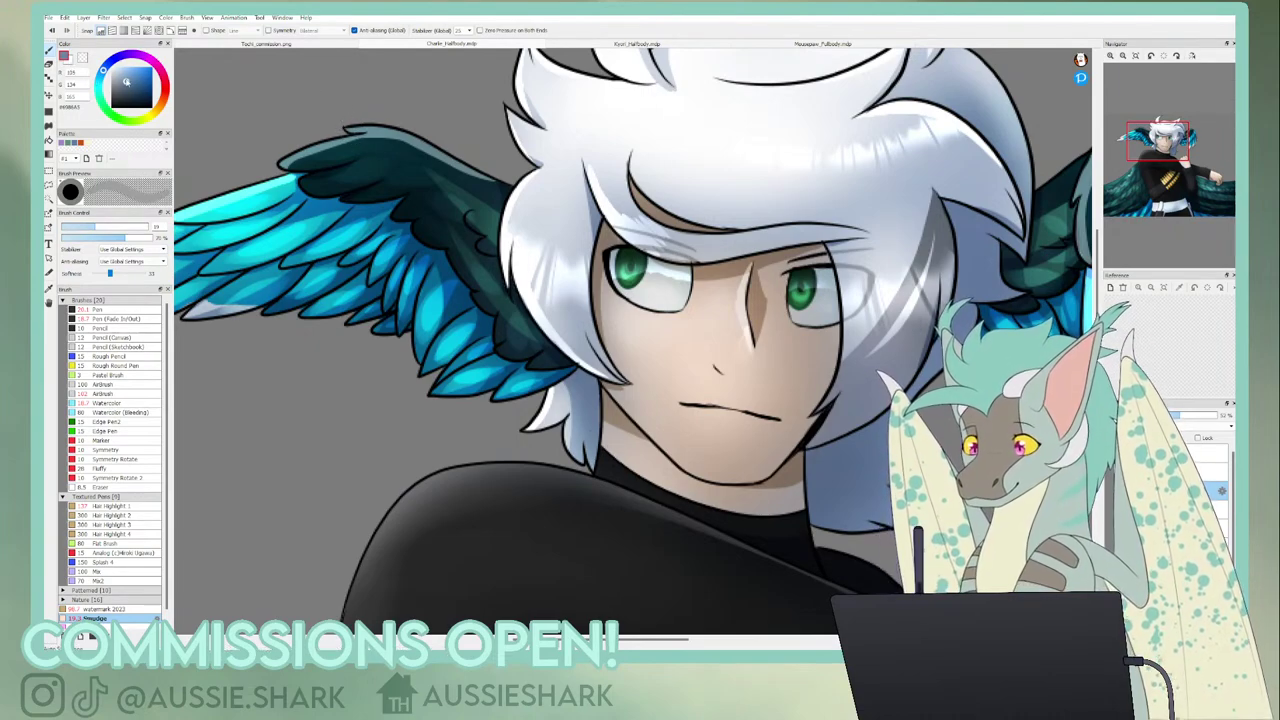
- Paint a round white highlight over the iris of each eye with the Pen brush
left_click(70, 64)
left_click(106, 310)
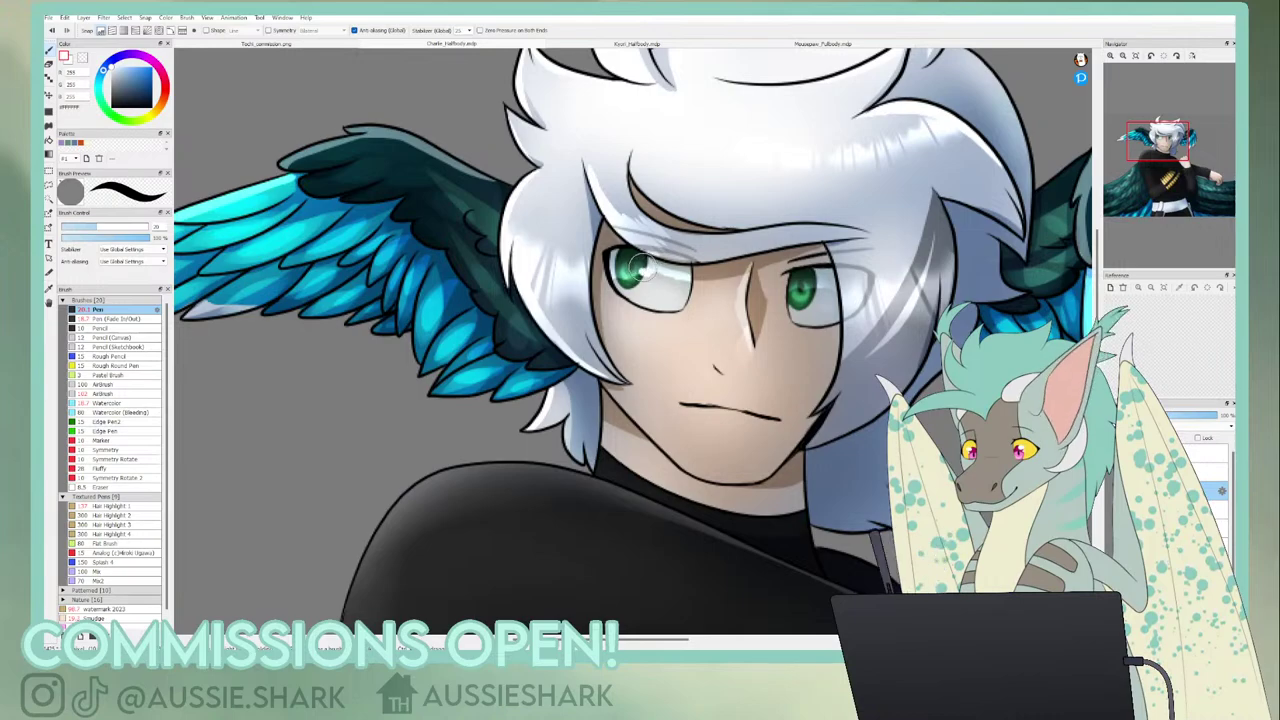
left_click_drag(640, 265, 646, 271)
left_click_drag(812, 285, 817, 286)
left_click(630, 286)
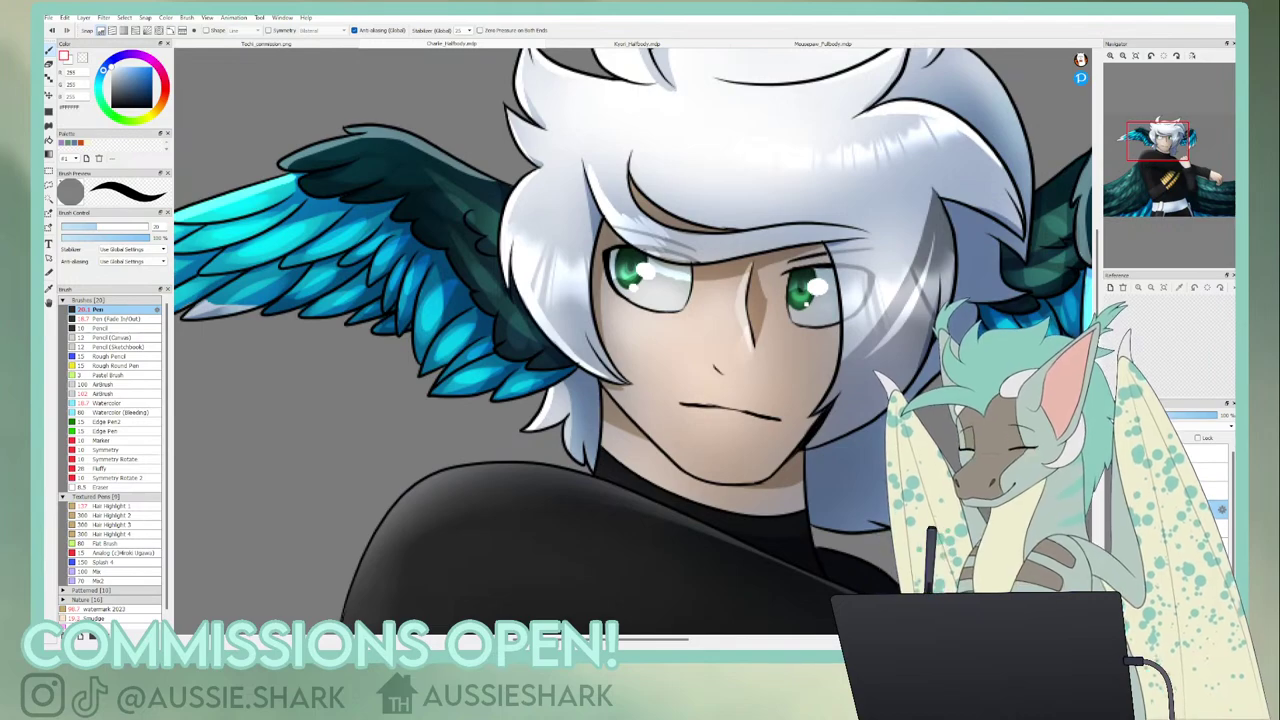
- Apply a blur filter to the white eye highlights, comparing the sharp and softened versions
left_click(109, 18)
left_click(136, 148)
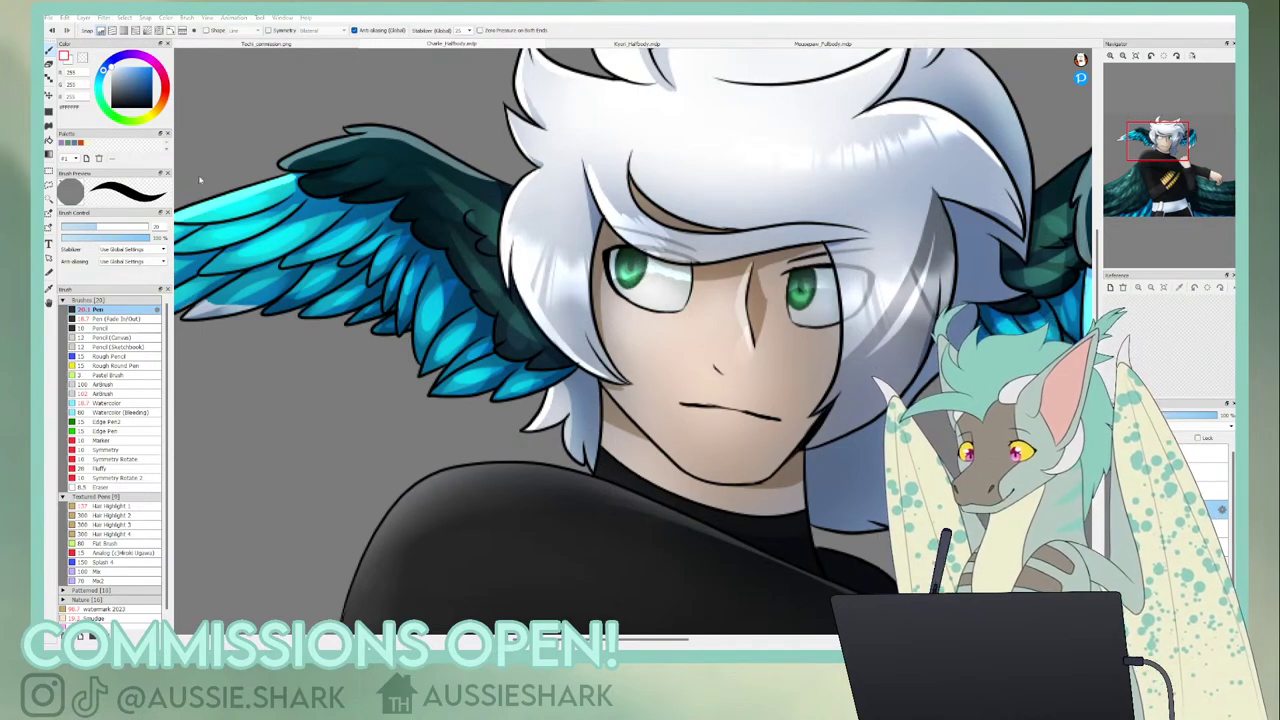
key("ctrl+y")
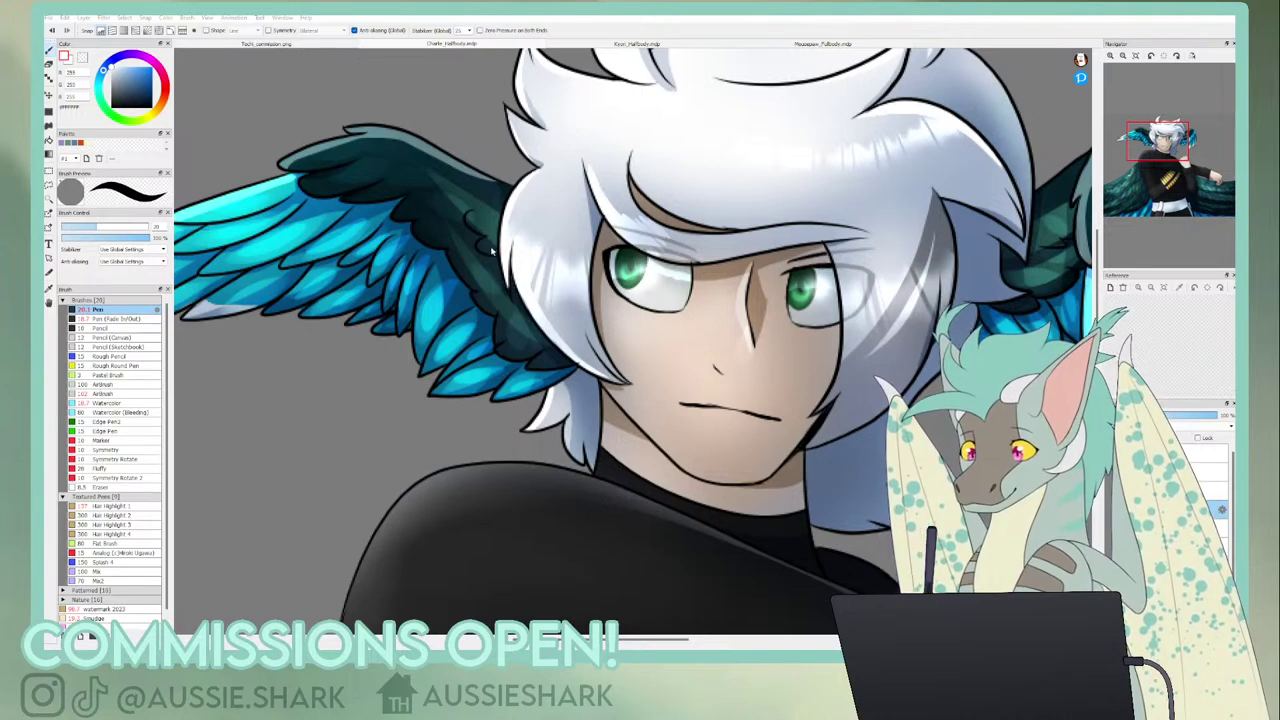
key("ctrl+y")
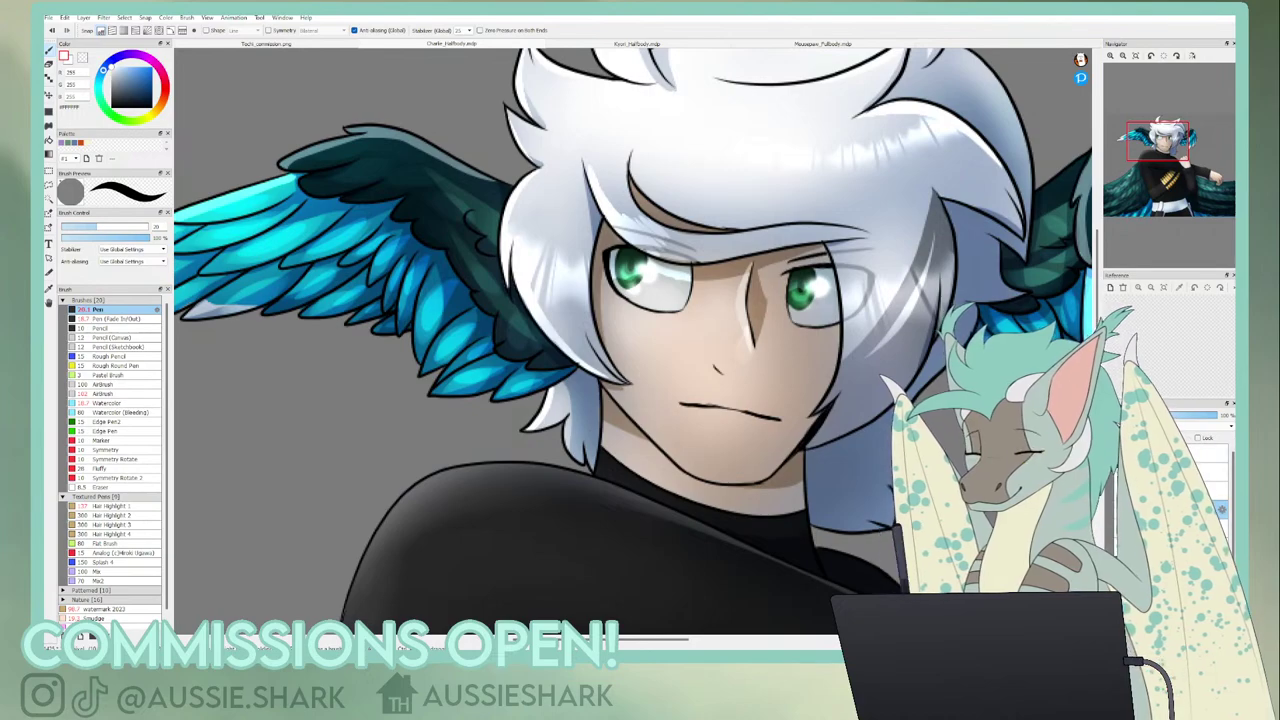
key("ctrl+z")
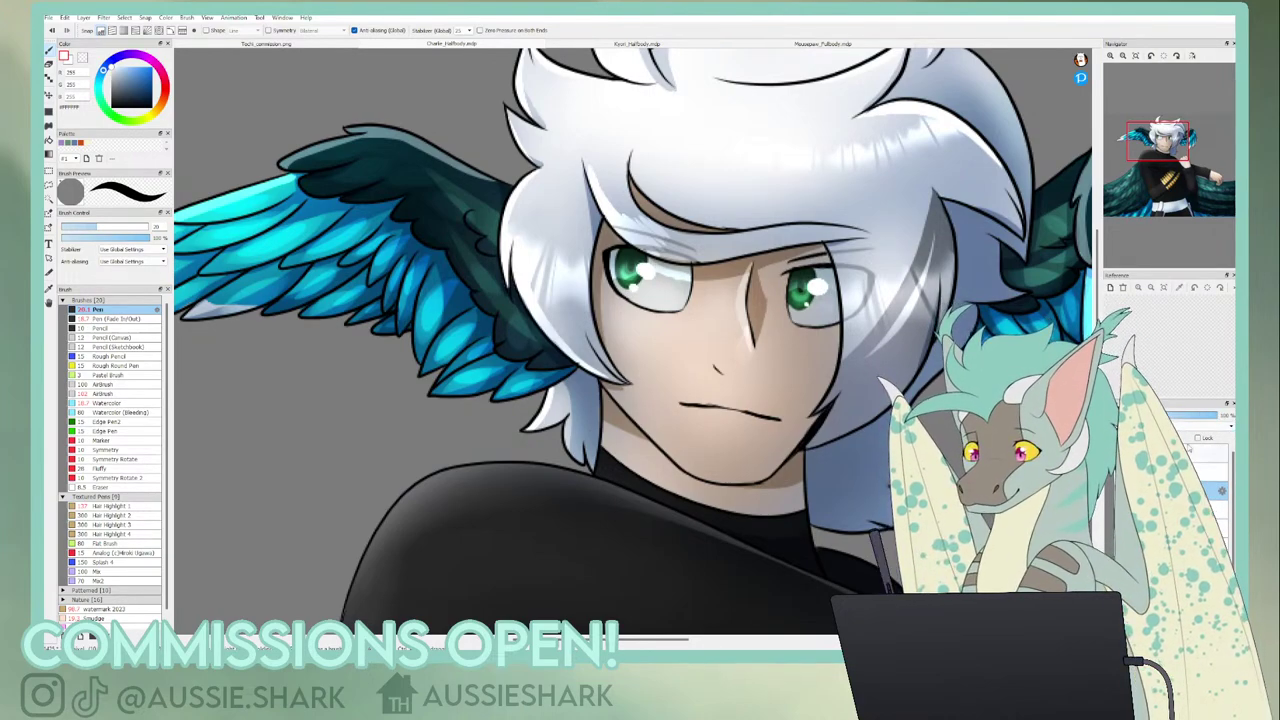
key("ctrl+y")
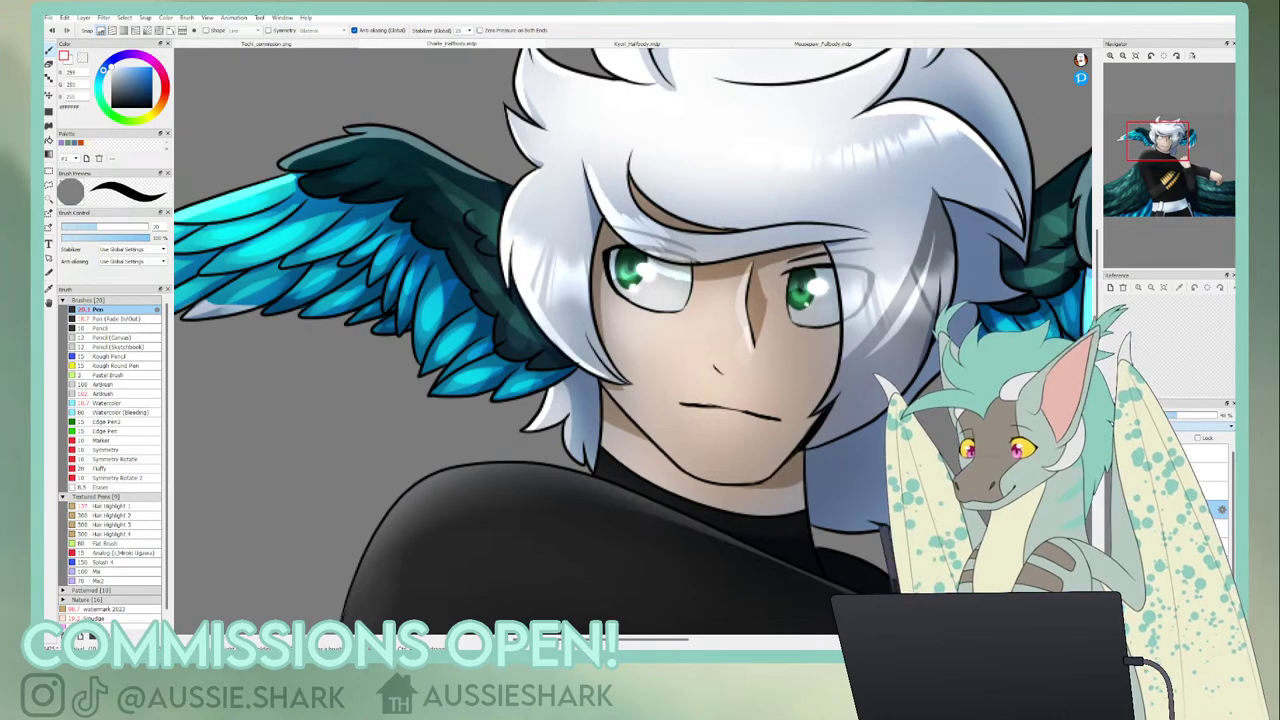
- Paint a narrow white highlight along the bridge of the nose with the Pen brush
left_click(1136, 56)
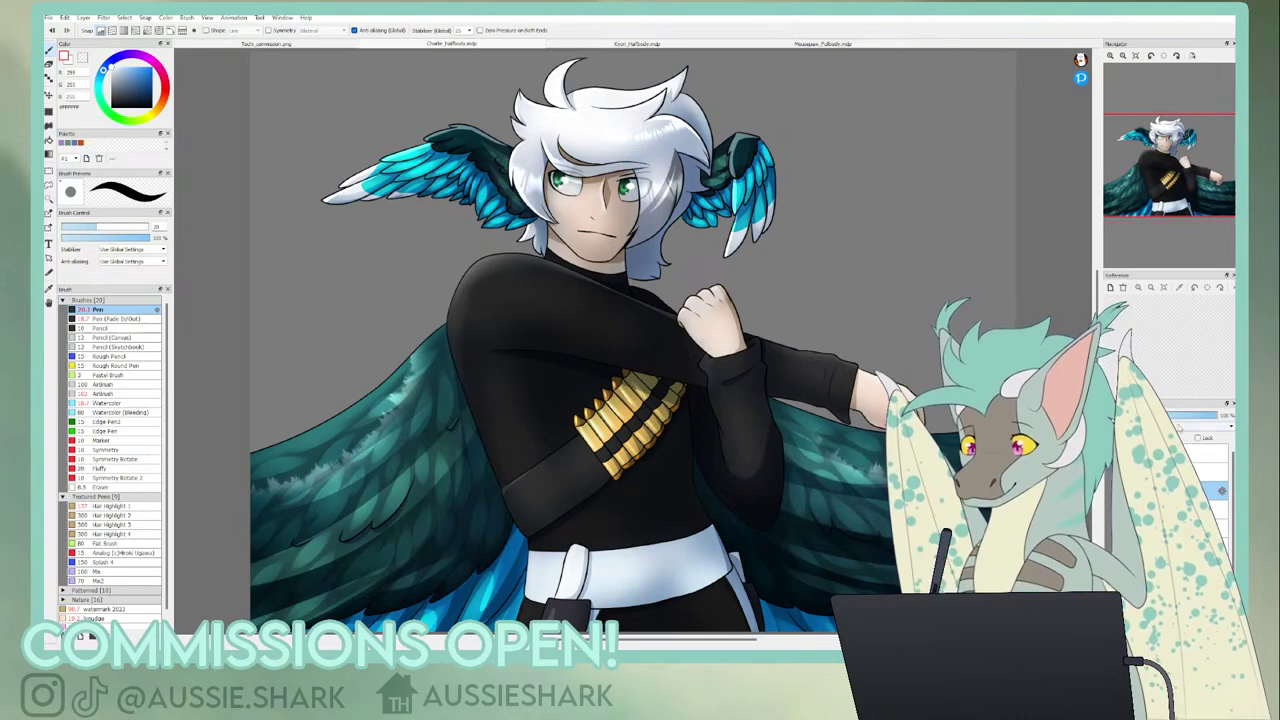
left_click(1110, 56)
left_click(1110, 56)
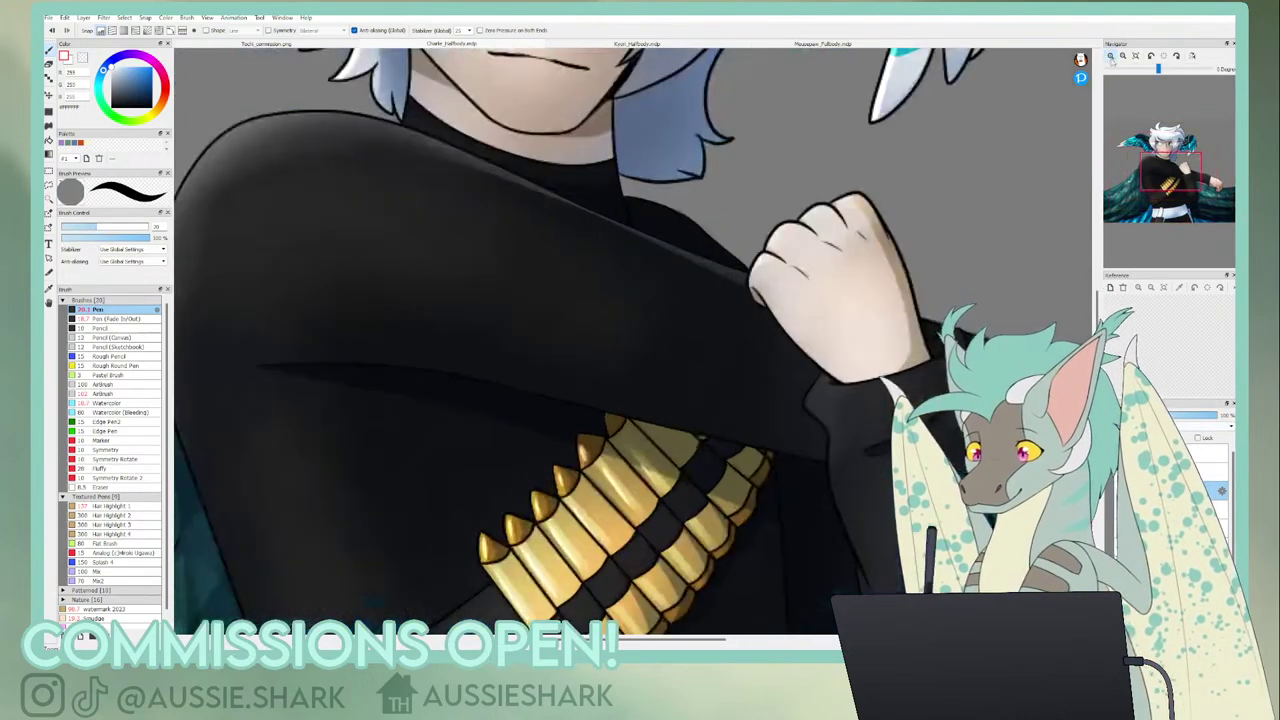
left_click(1110, 56)
left_click(1160, 140)
left_click_drag(634, 498, 560, 370)
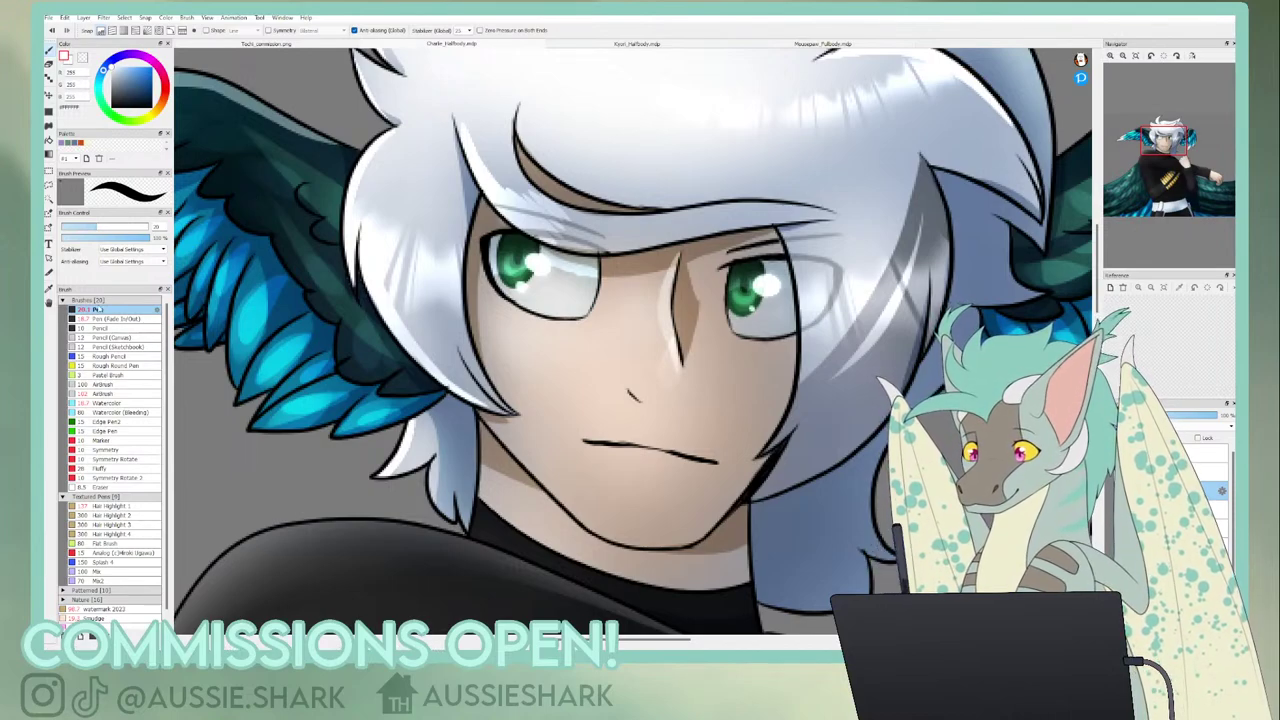
- Draw thin white reflections along the lower edges of both eyes and across the partly covered eye's top with the size 3 Pen
left_click(66, 227)
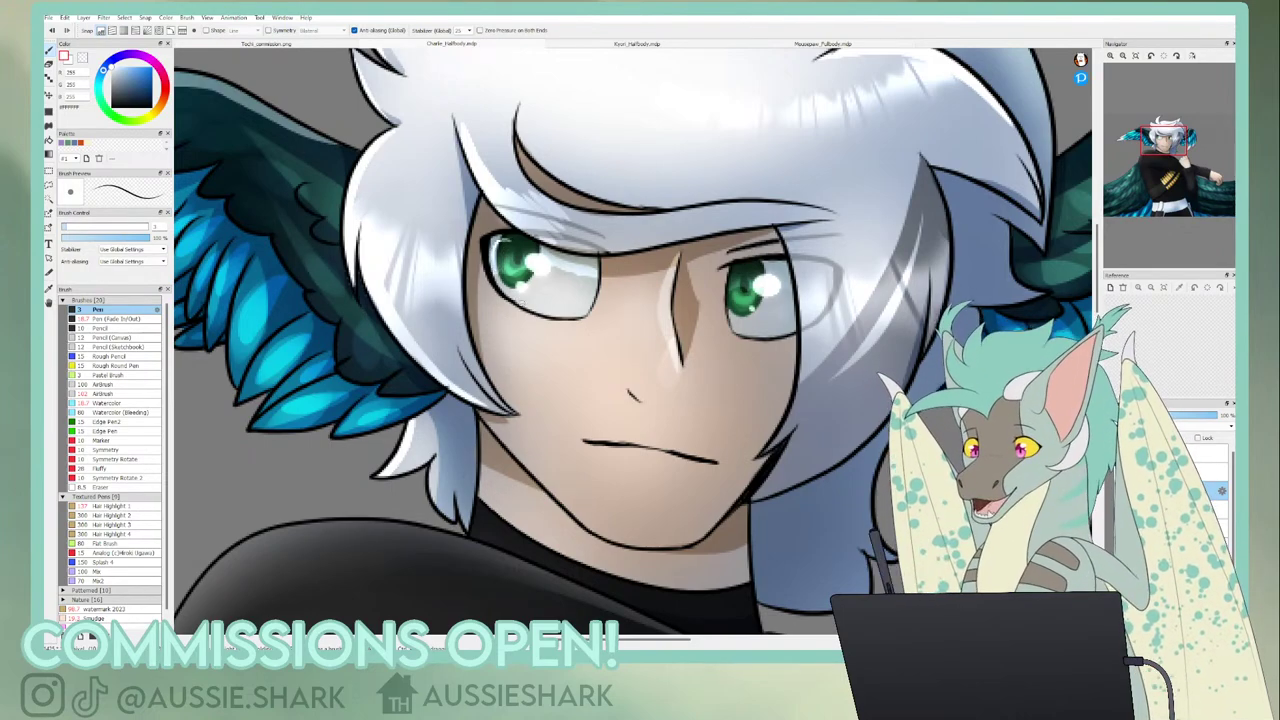
mouse_move(523, 301)
left_mouse_down()
mouse_move(579, 313)
mouse_move(593, 280)
left_mouse_up()
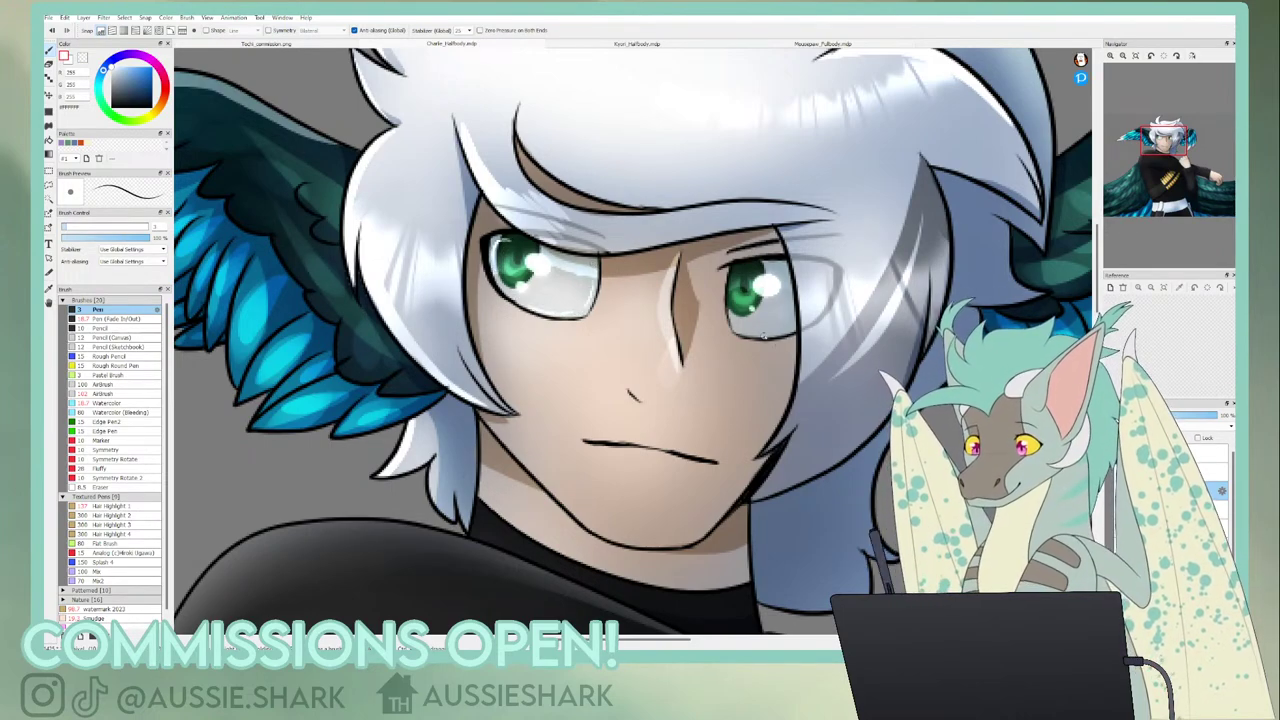
mouse_move(732, 300)
left_mouse_down()
mouse_move(739, 324)
mouse_move(786, 327)
left_mouse_up()
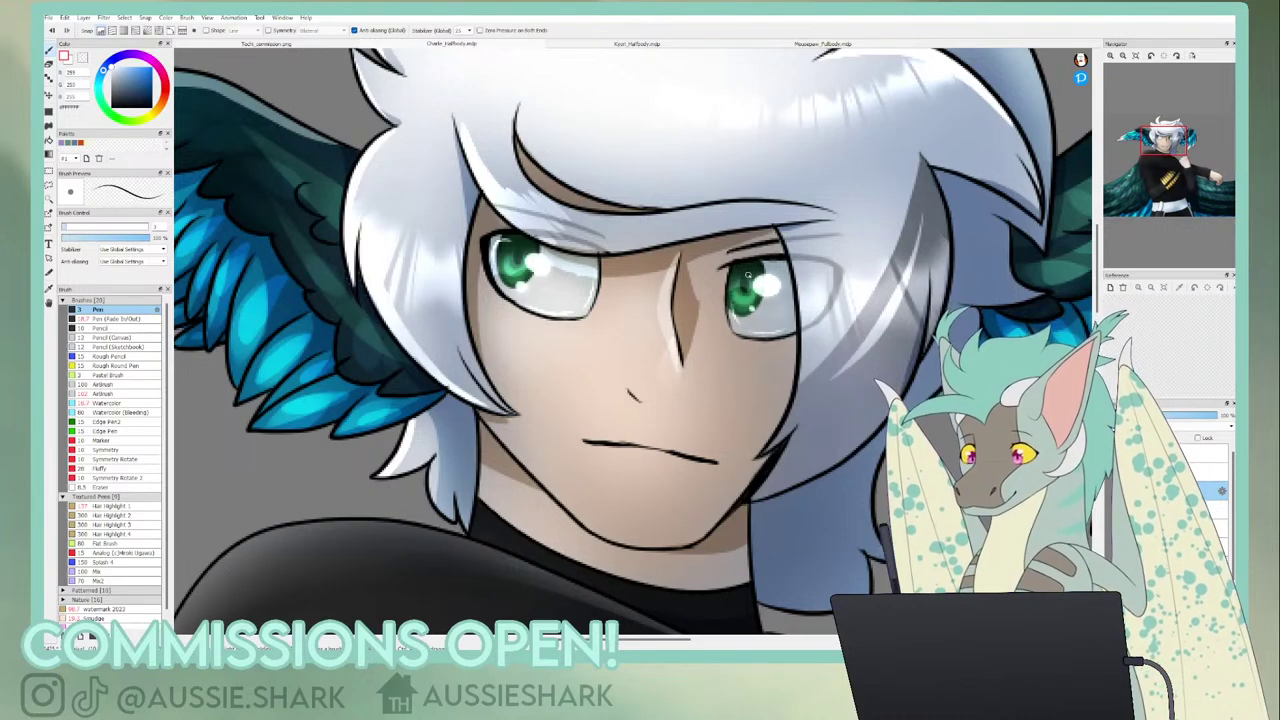
left_click_drag(742, 267, 791, 266)
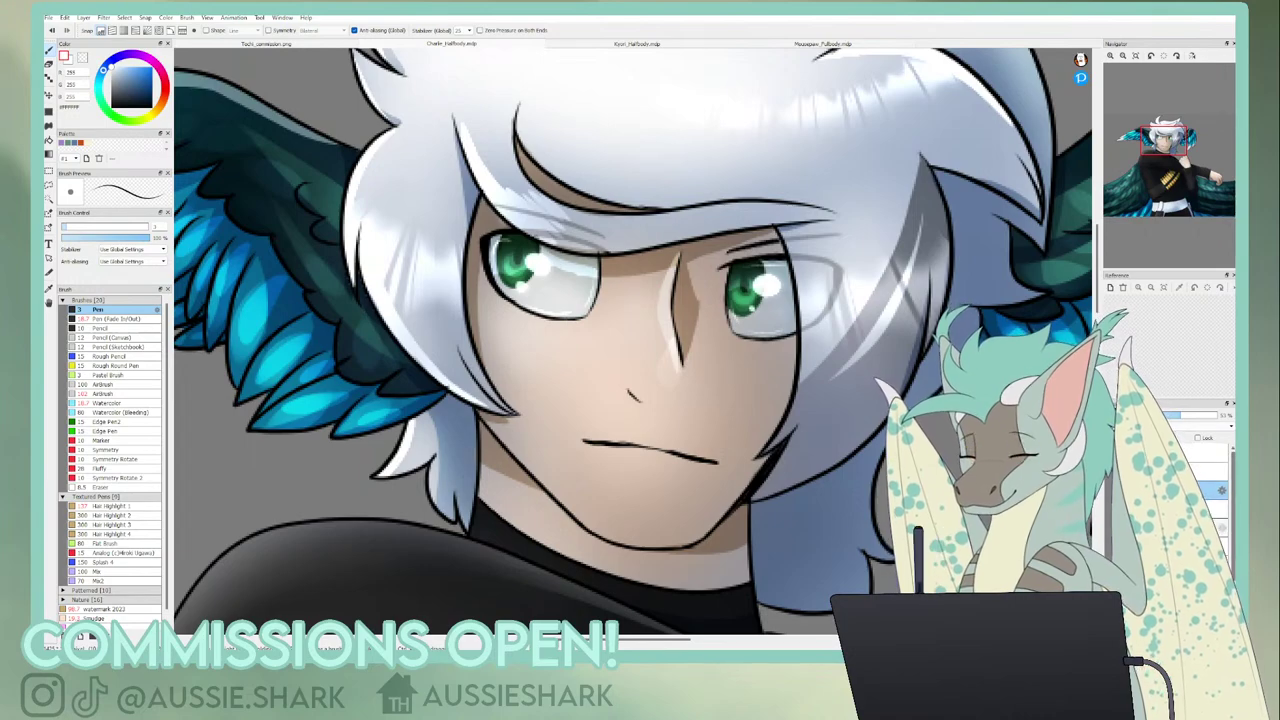
- Erase excess highlight across the upper part of the fully visible eye with the size 30 Eraser
key("e")
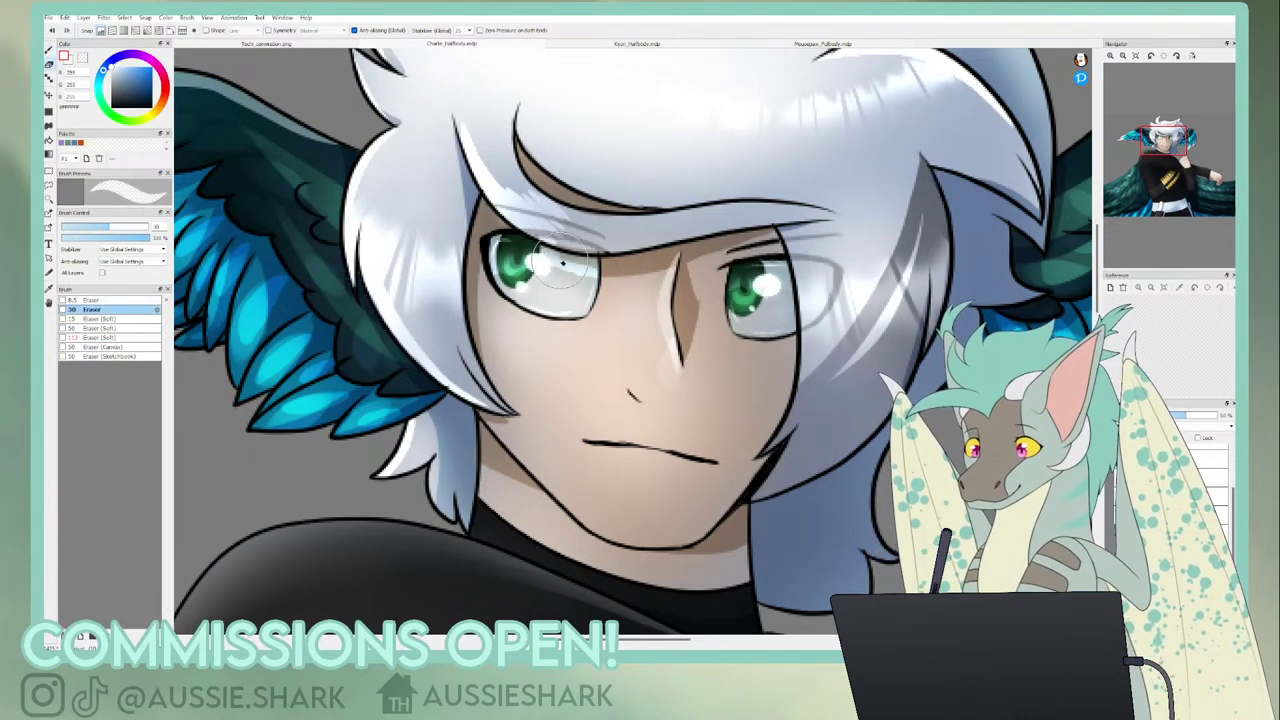
left_click_drag(556, 261, 591, 272)
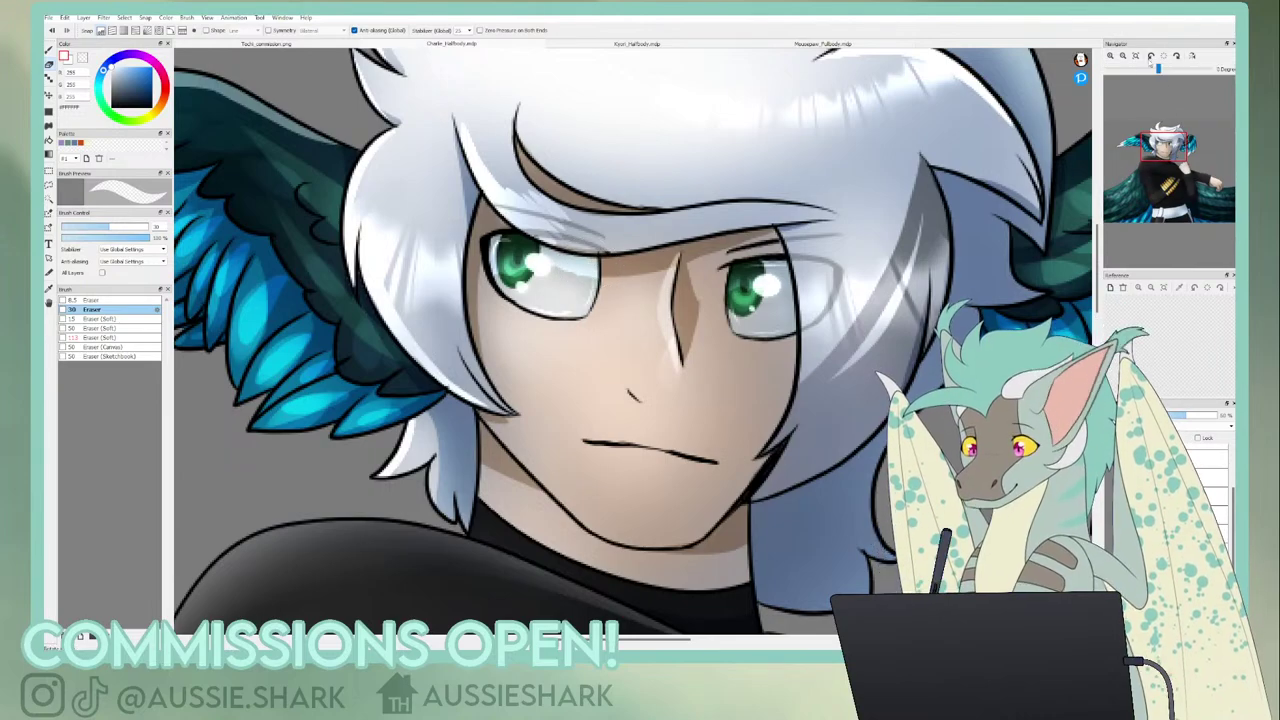
key("ctrl+0")
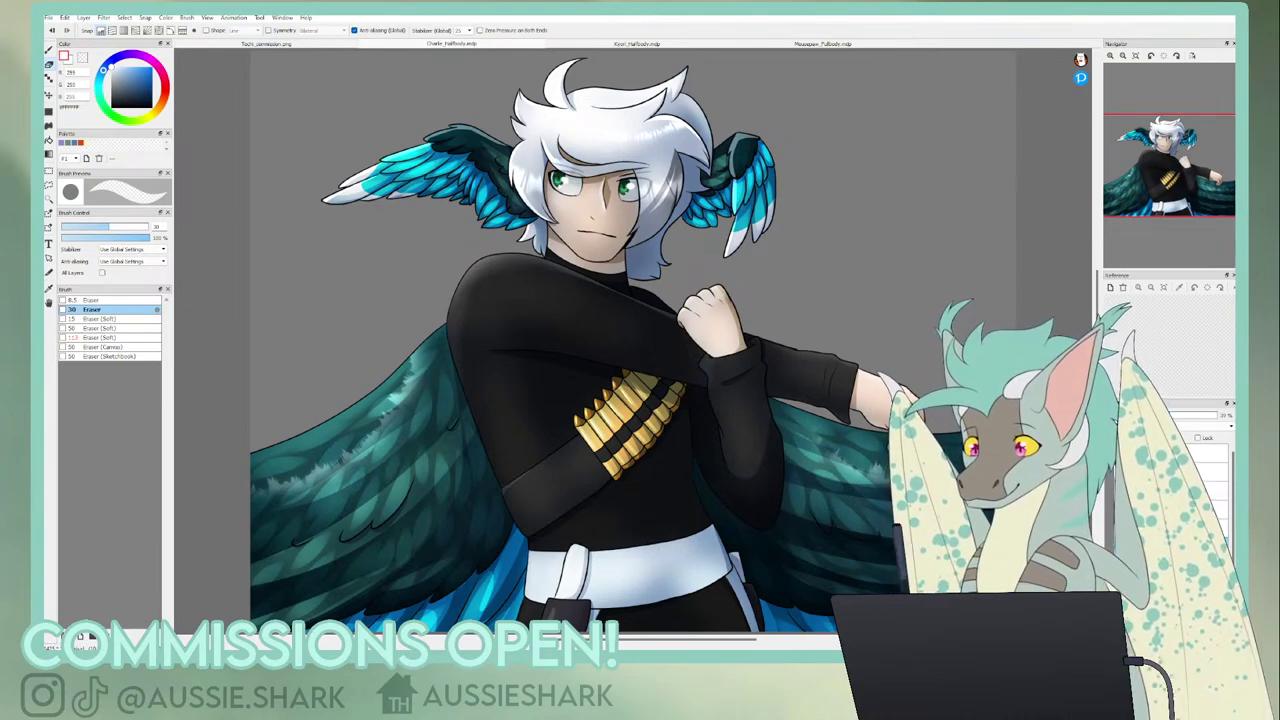
left_click(49, 171)
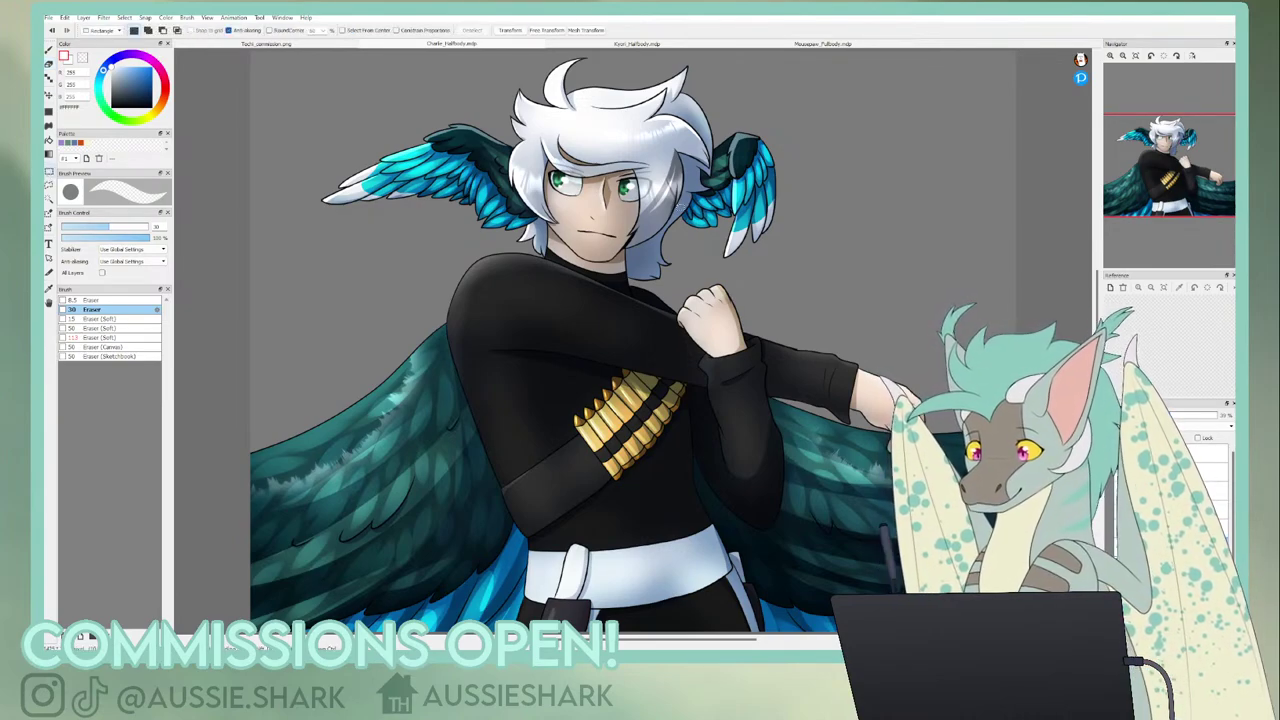
left_click_drag(720, 243, 601, 133)
key("ctrl+d")
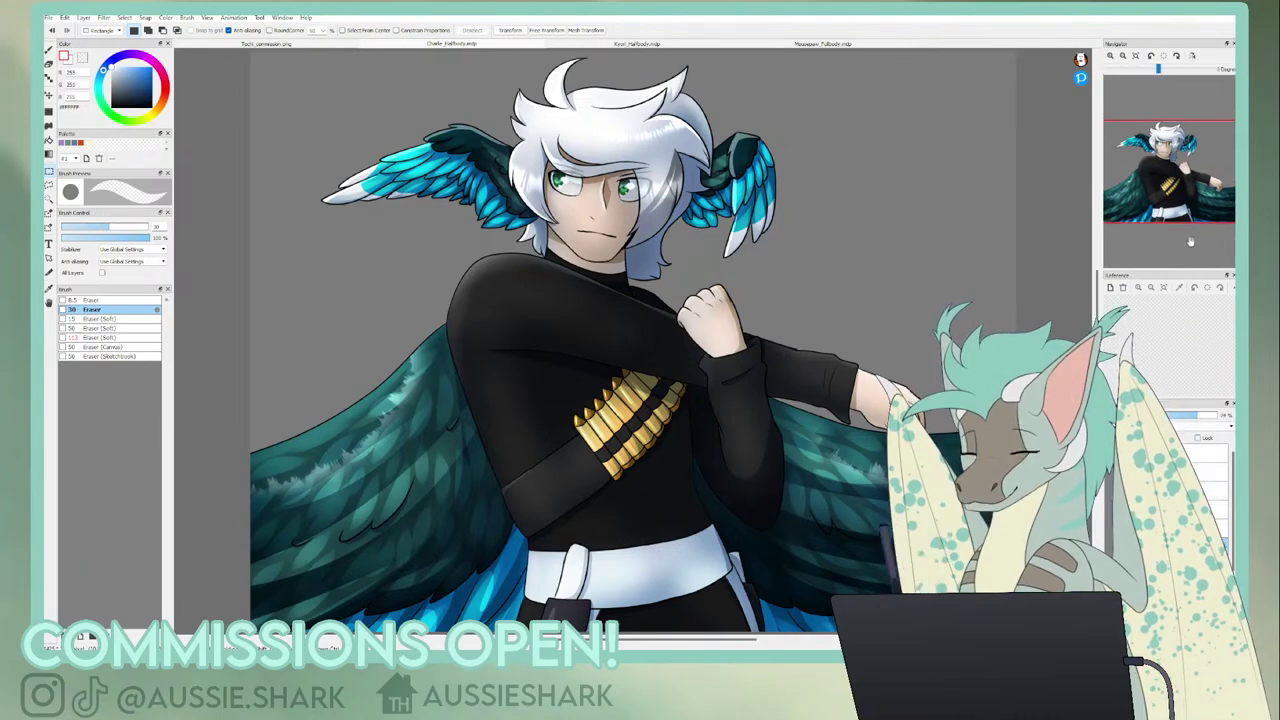
- Fade the white highlight at the tip of the nose with the size 50 Eraser (Soft)
left_click(1111, 57)
left_click(1111, 57)
left_click(1111, 58)
left_click_drag(1166, 151, 1163, 144)
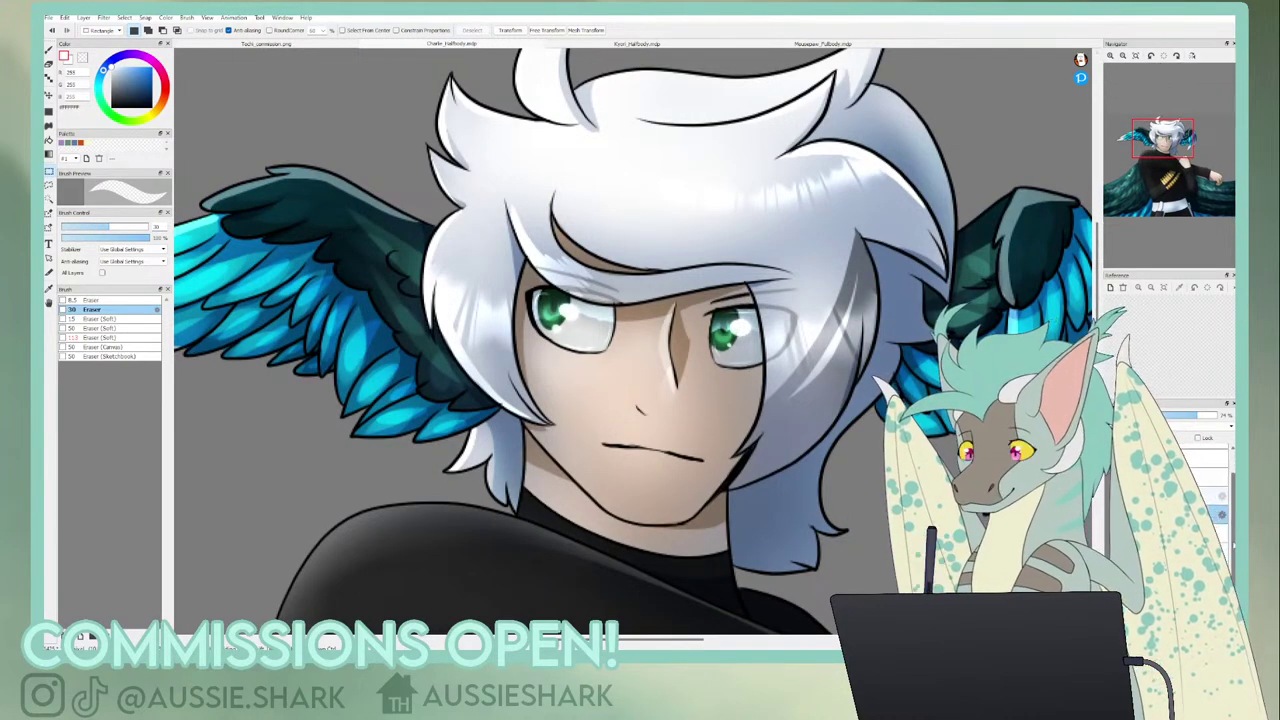
left_click(49, 63)
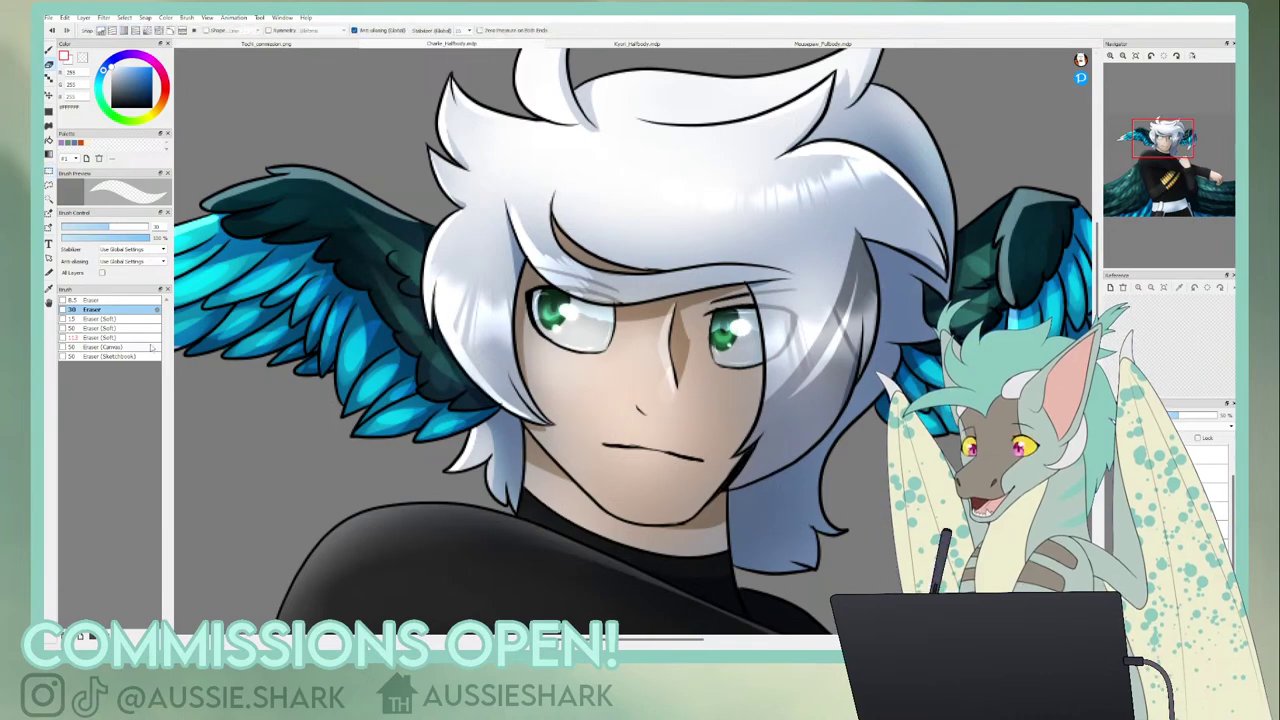
left_click(100, 328)
left_click_drag(675, 398, 682, 366)
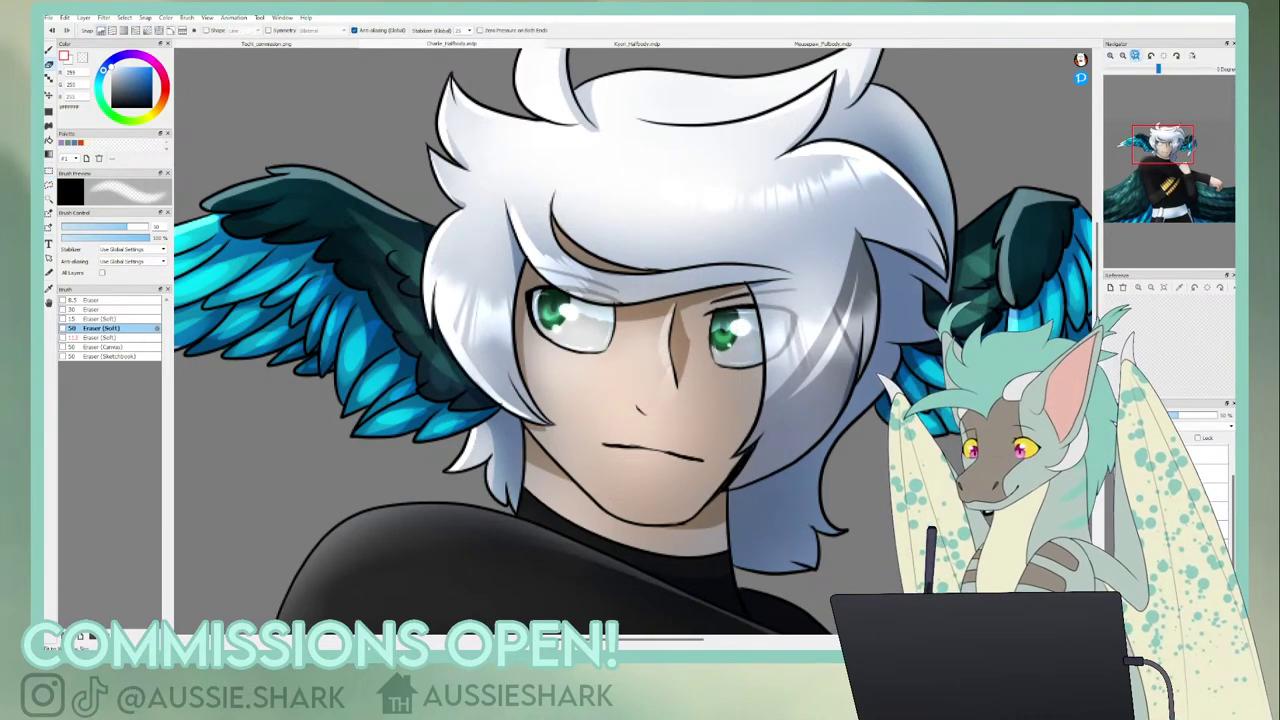
left_click(1135, 56)
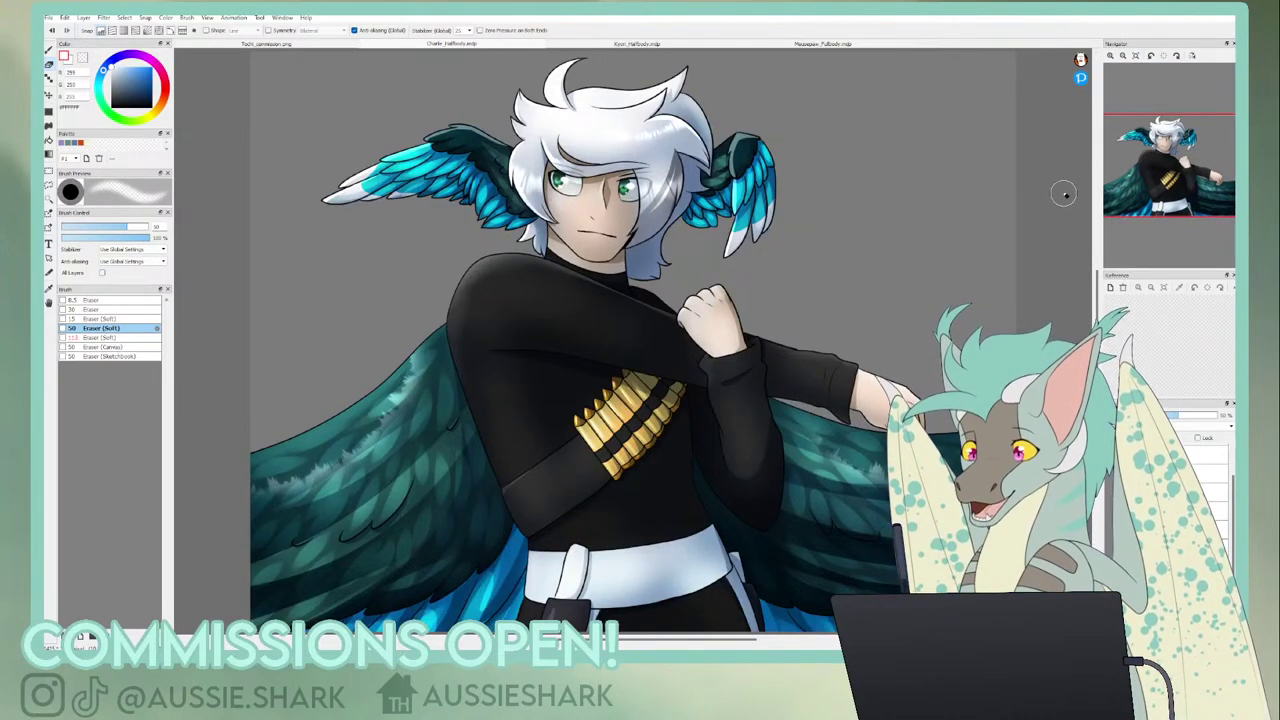
- Look over the whole illustration and the other open commission drawings, ending on the winged character's half-body
mouse_move(1115, 120)
left_click(1123, 56)
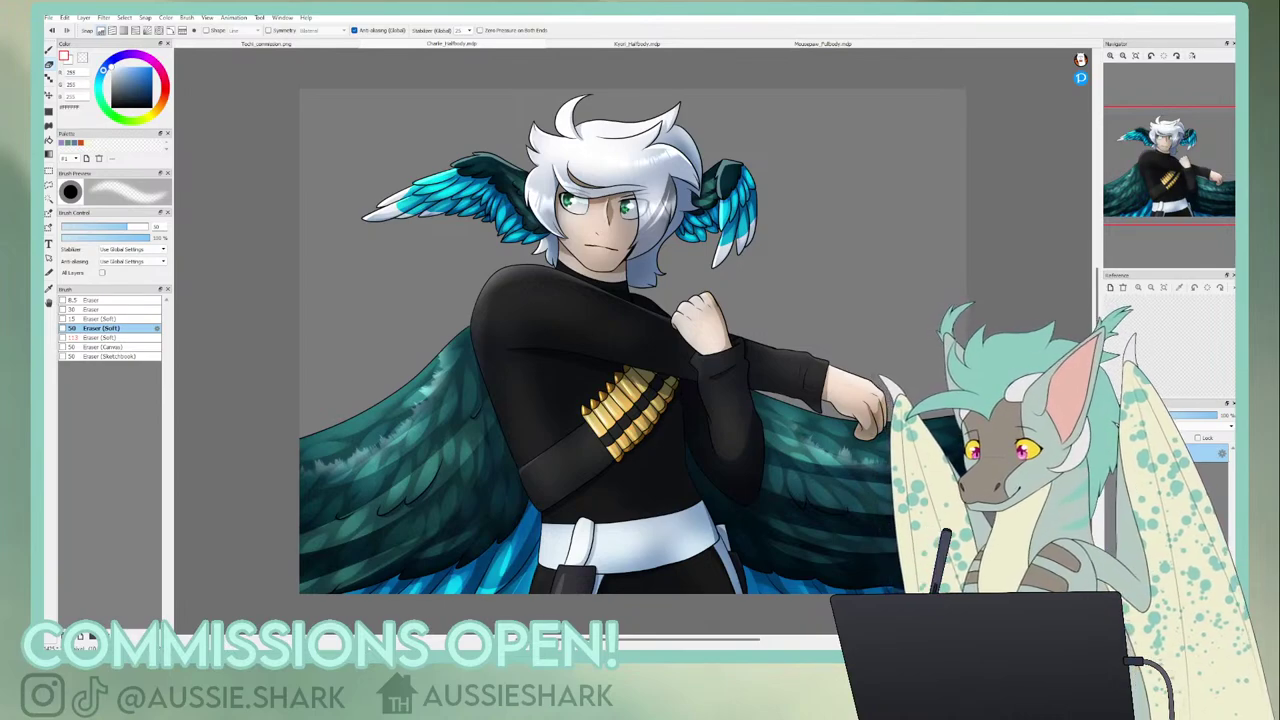
left_click(243, 44)
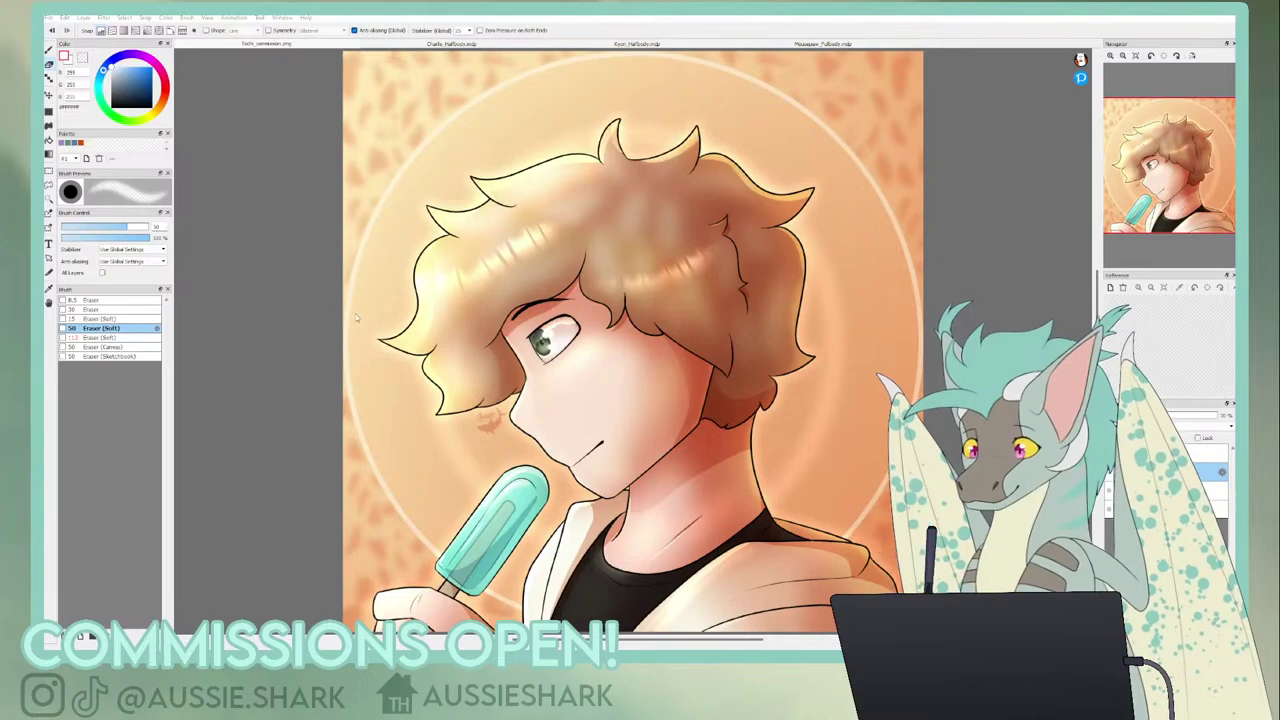
left_click(620, 44)
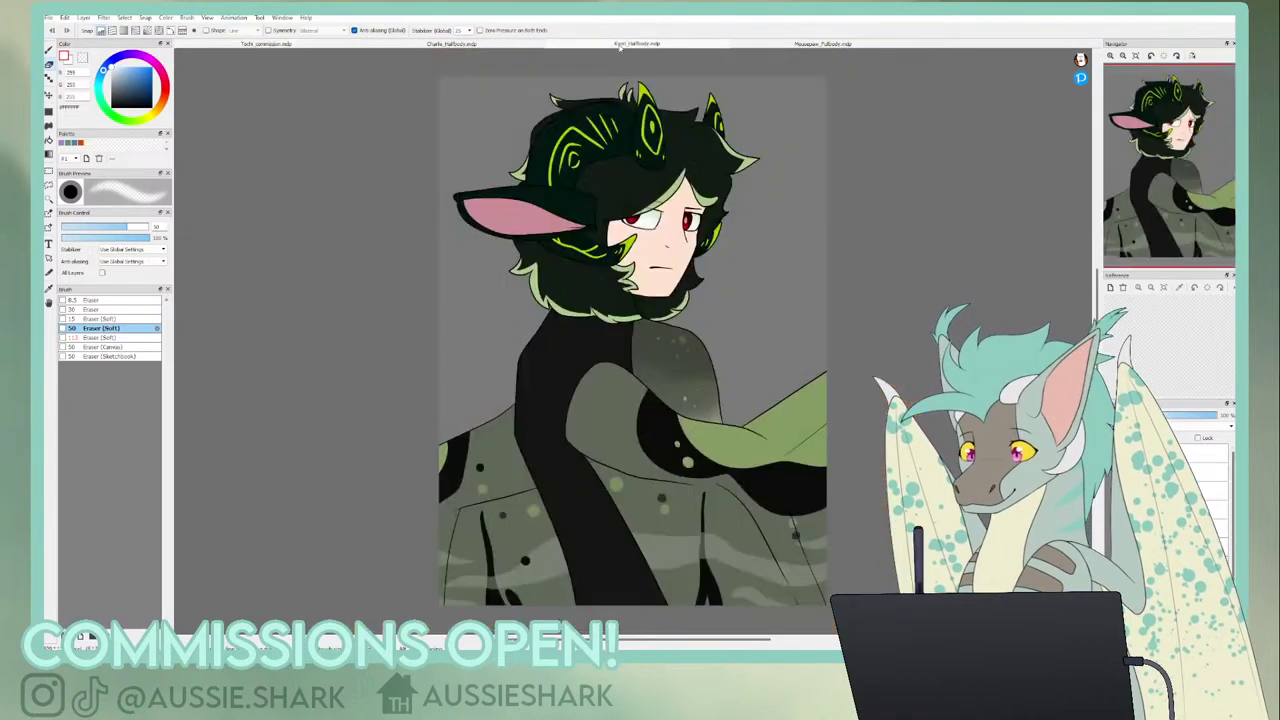
left_click(500, 44)
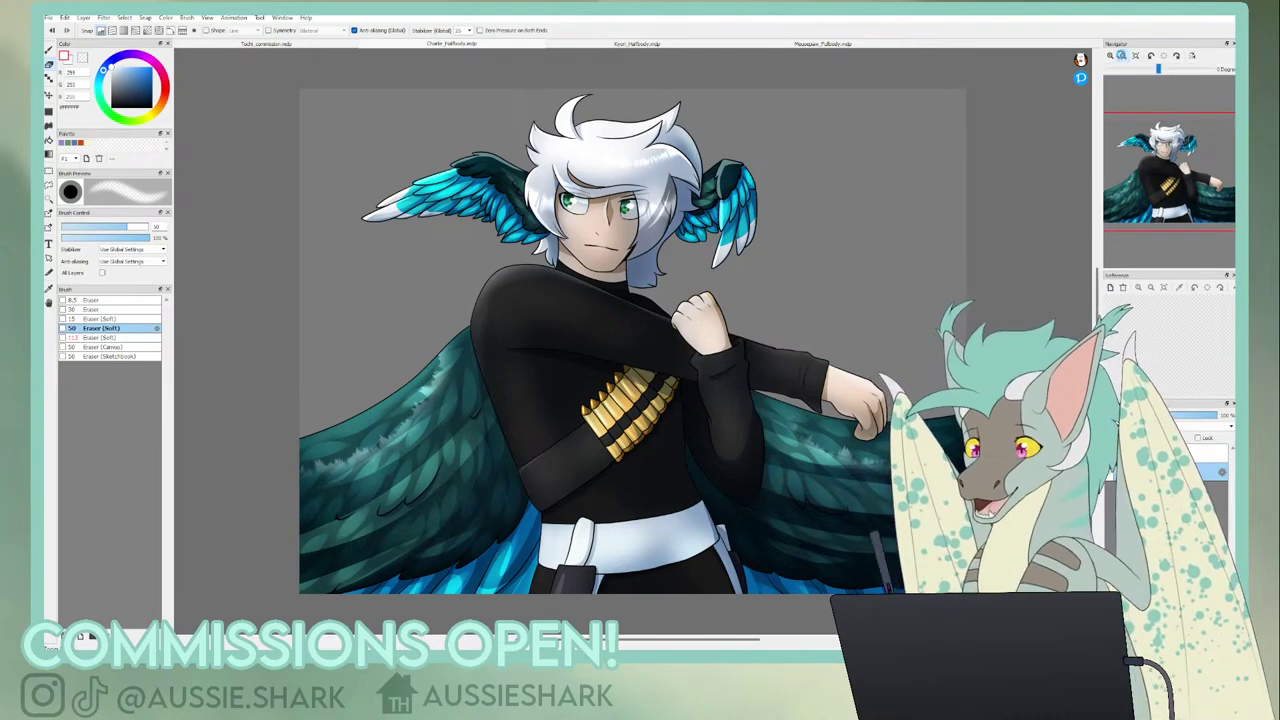
left_click(1123, 56)
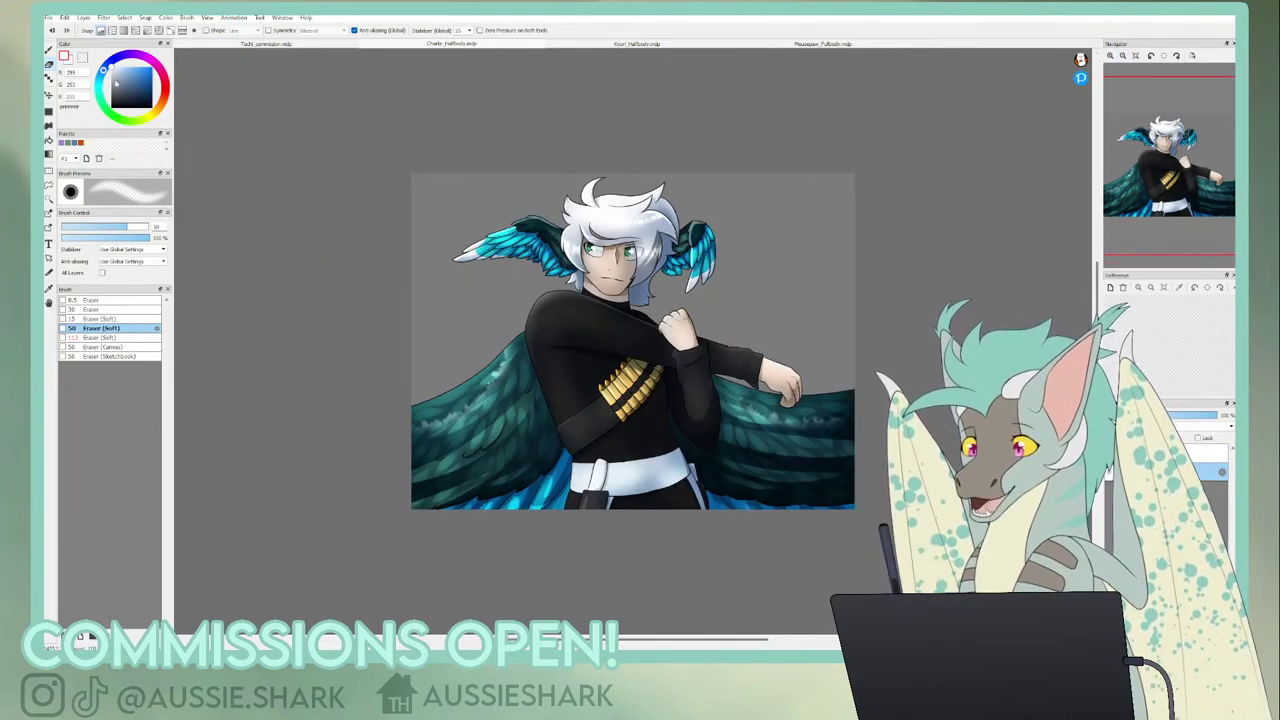
- Fill the background around the winged character with a radial foreground gradient in muted slate blue using the Gradient tool
mouse_move(128, 93)
left_mouse_down()
mouse_move(104, 68)
mouse_move(124, 88)
left_mouse_up()
left_click(68, 61)
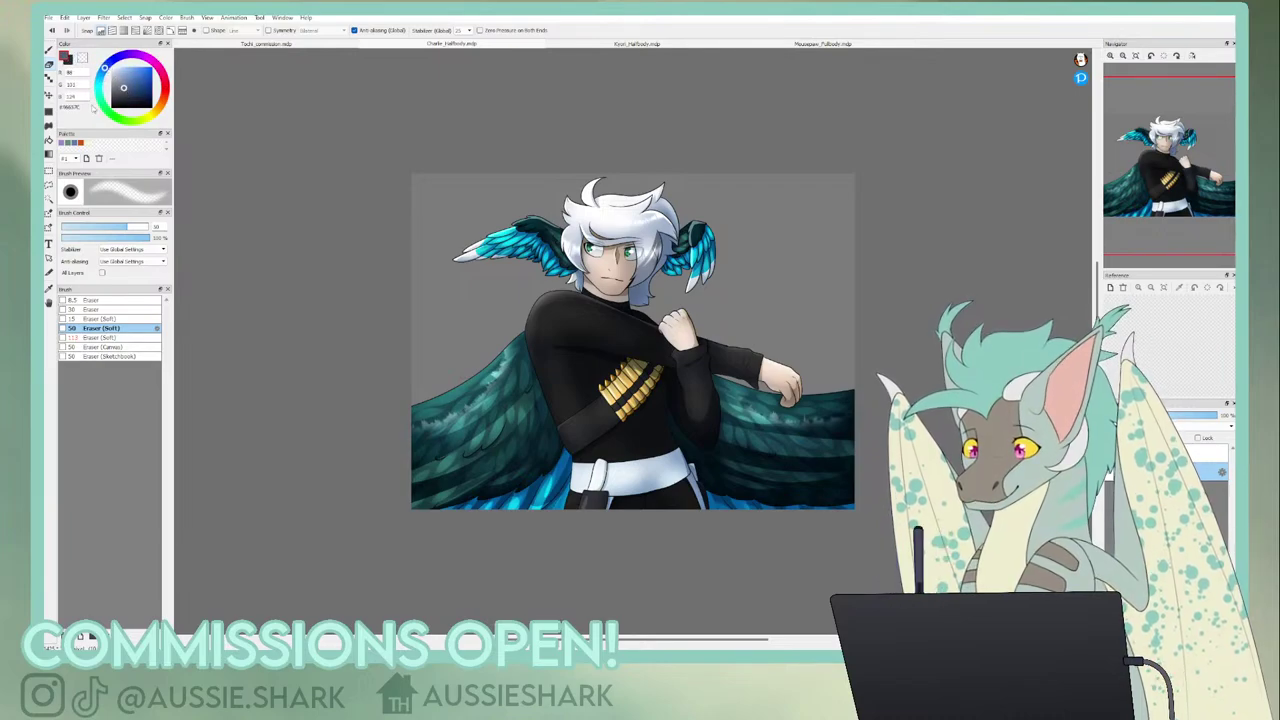
left_click(48, 140)
left_click(48, 154)
left_click_drag(614, 300, 623, 549)
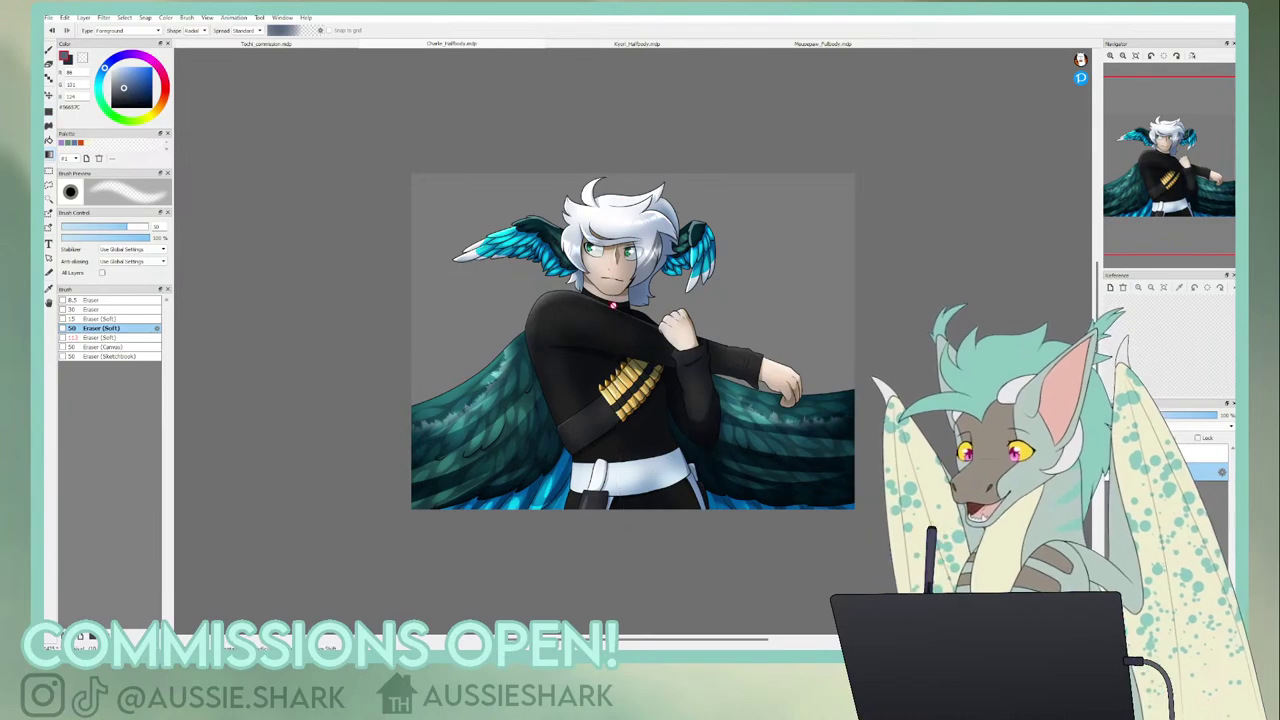
left_click_drag(650, 455, 670, 100)
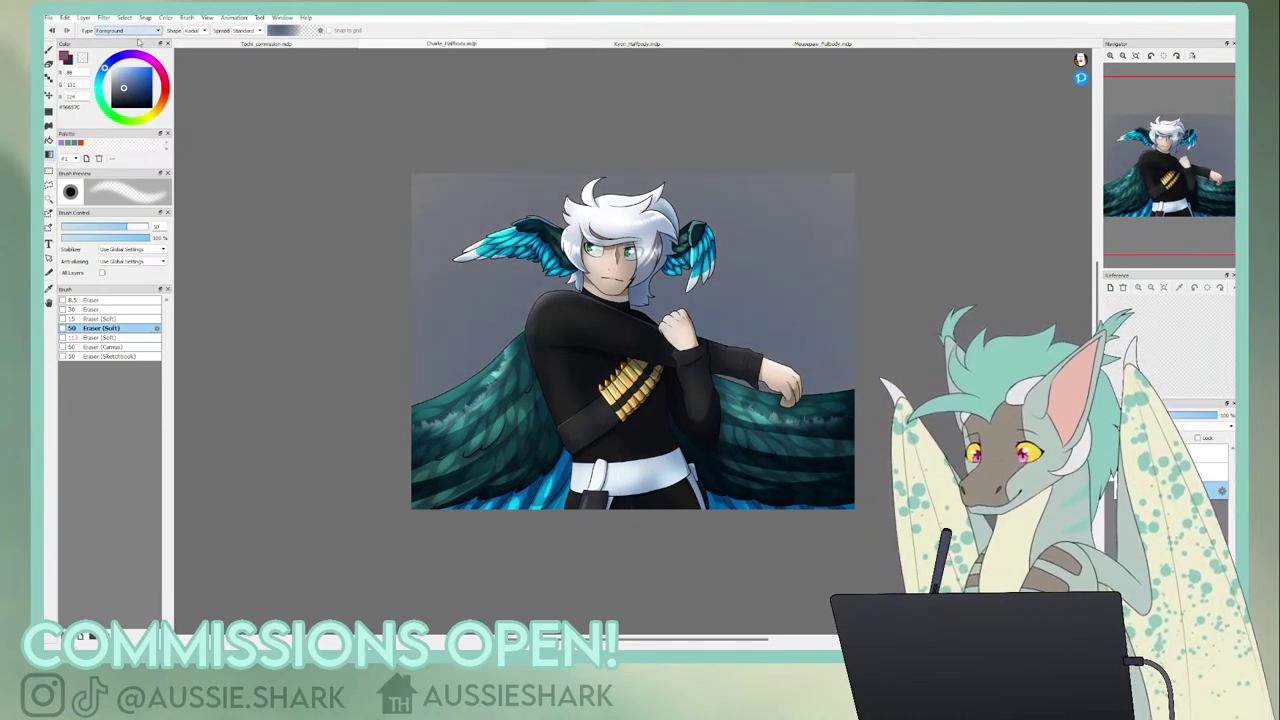
- Replace the background with a linear foreground-background gradient running from lighter slate blue above to dark navy below
left_click(139, 41)
left_click(203, 32)
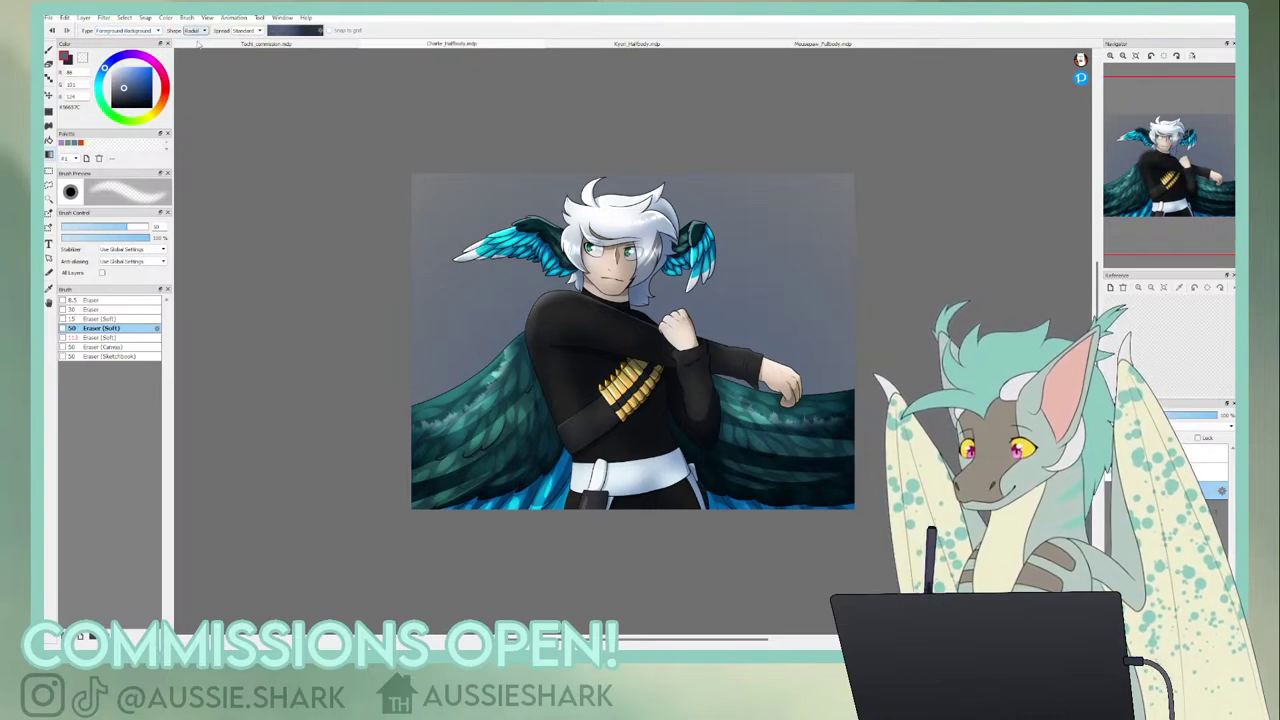
left_click(200, 43)
left_click_drag(618, 488, 614, 290)
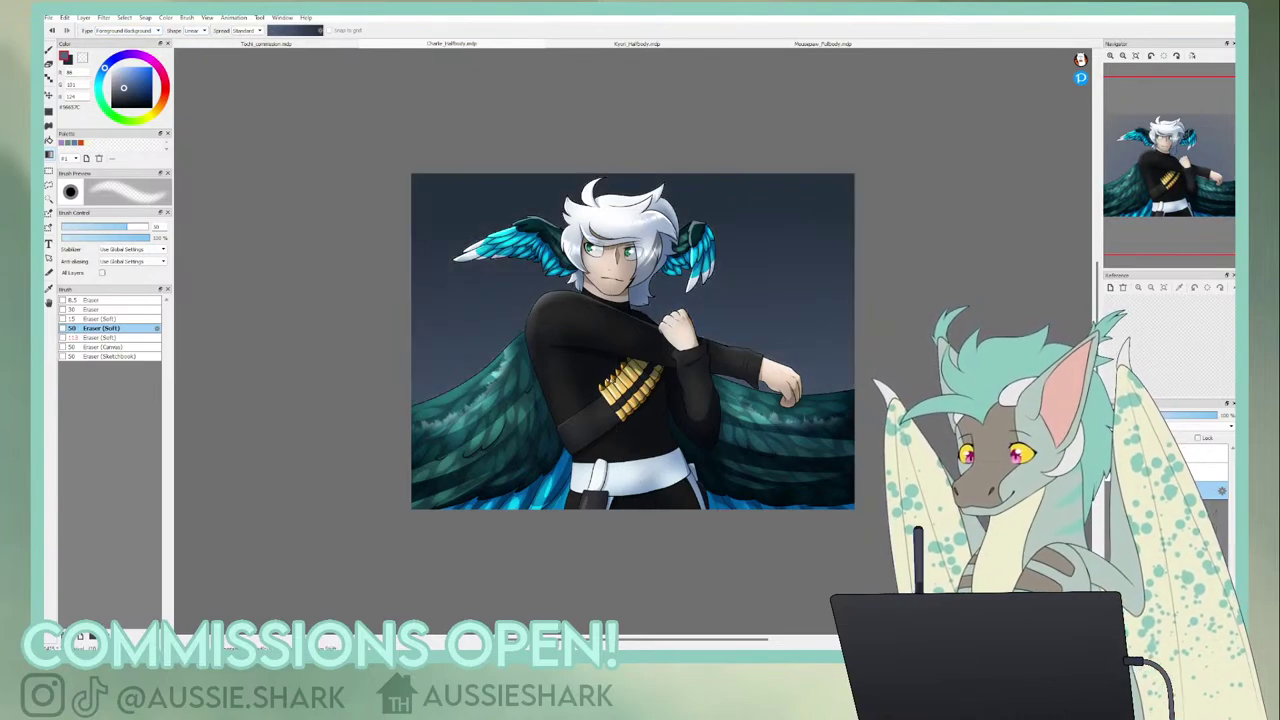
key("ctrl+z")
left_click_drag(626, 118, 629, 345)
- Darken the gradient's background colour to a near-black navy and redraw the linear gradient downward behind the character
left_click(69, 61)
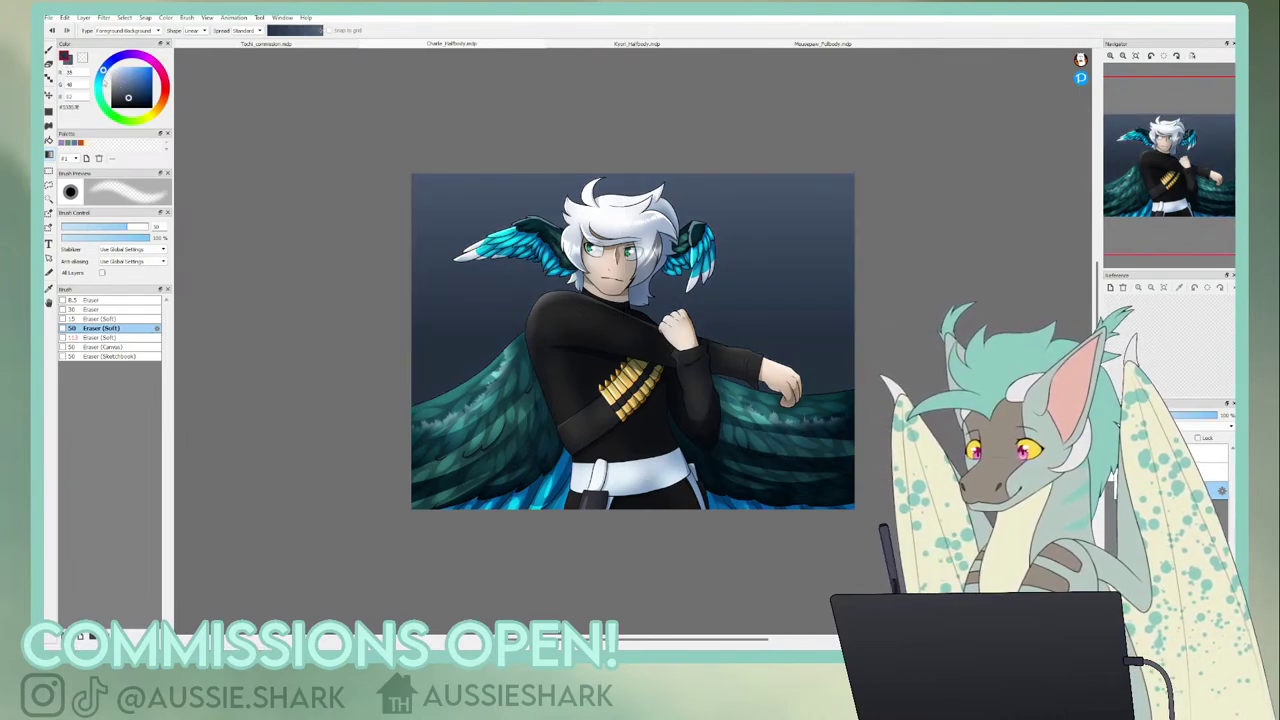
left_click(135, 102)
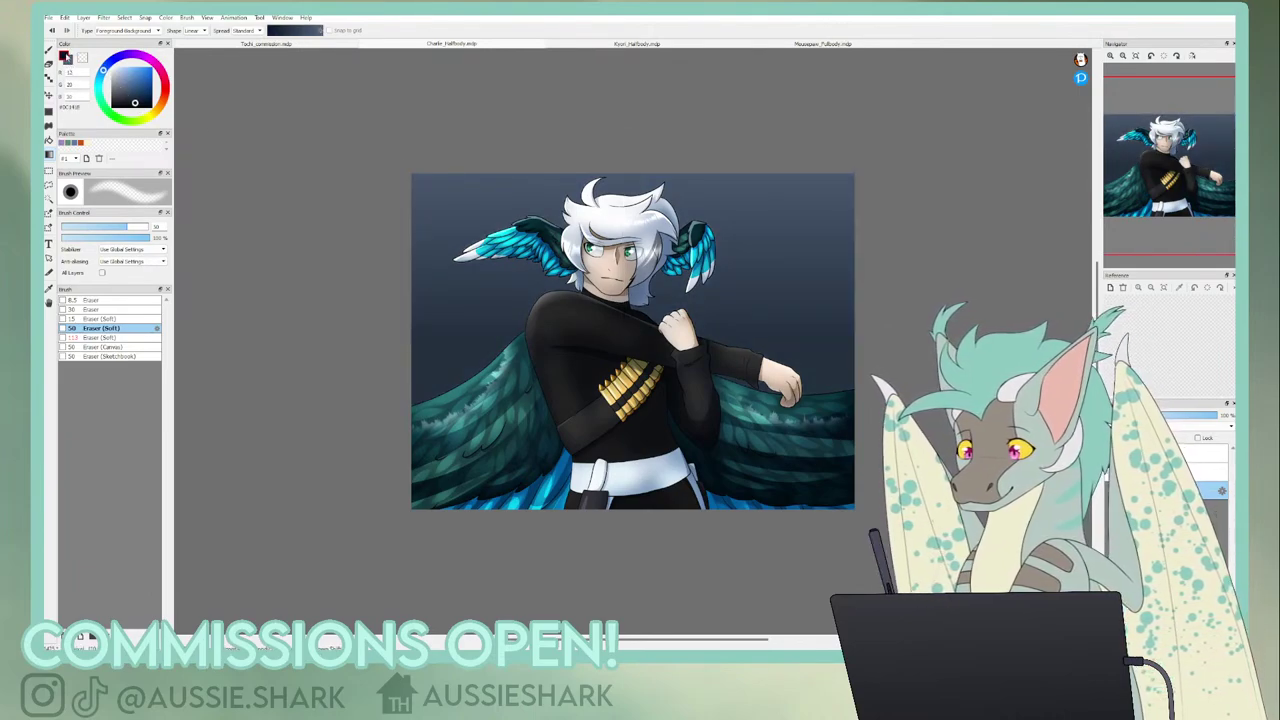
left_click(69, 61)
left_click_drag(622, 146, 626, 285)
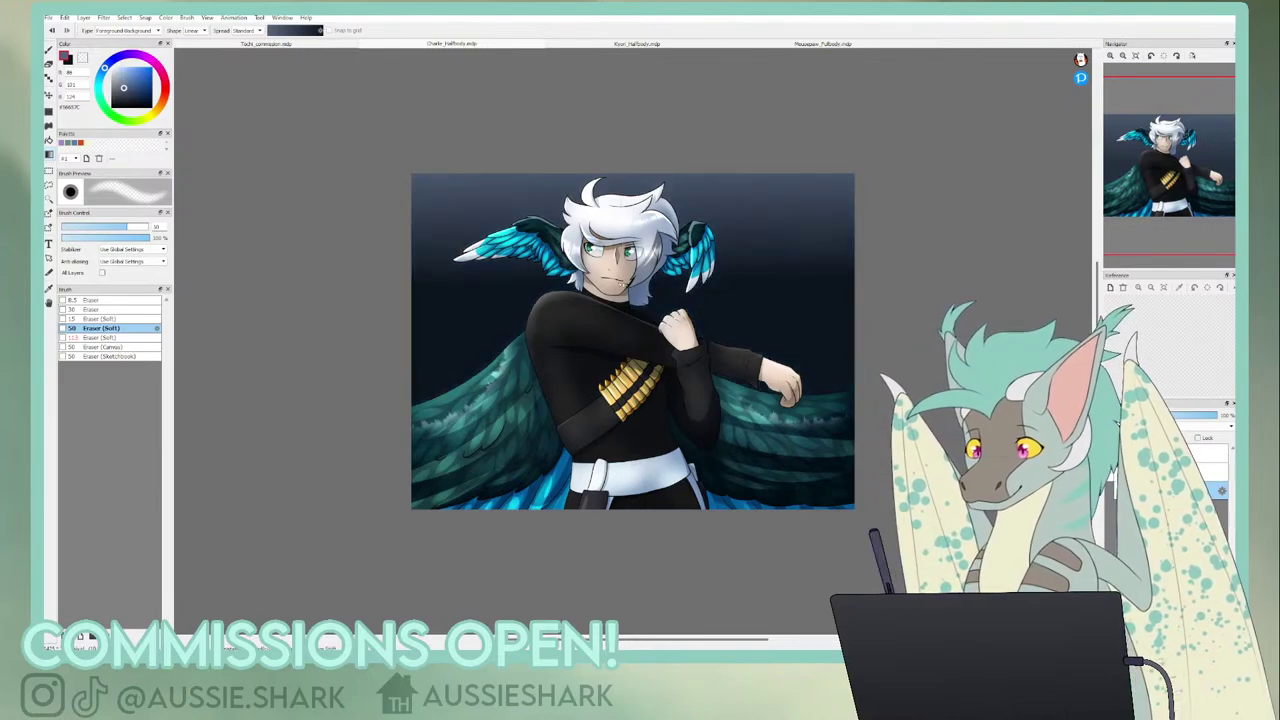
left_click_drag(621, 64, 622, 255)
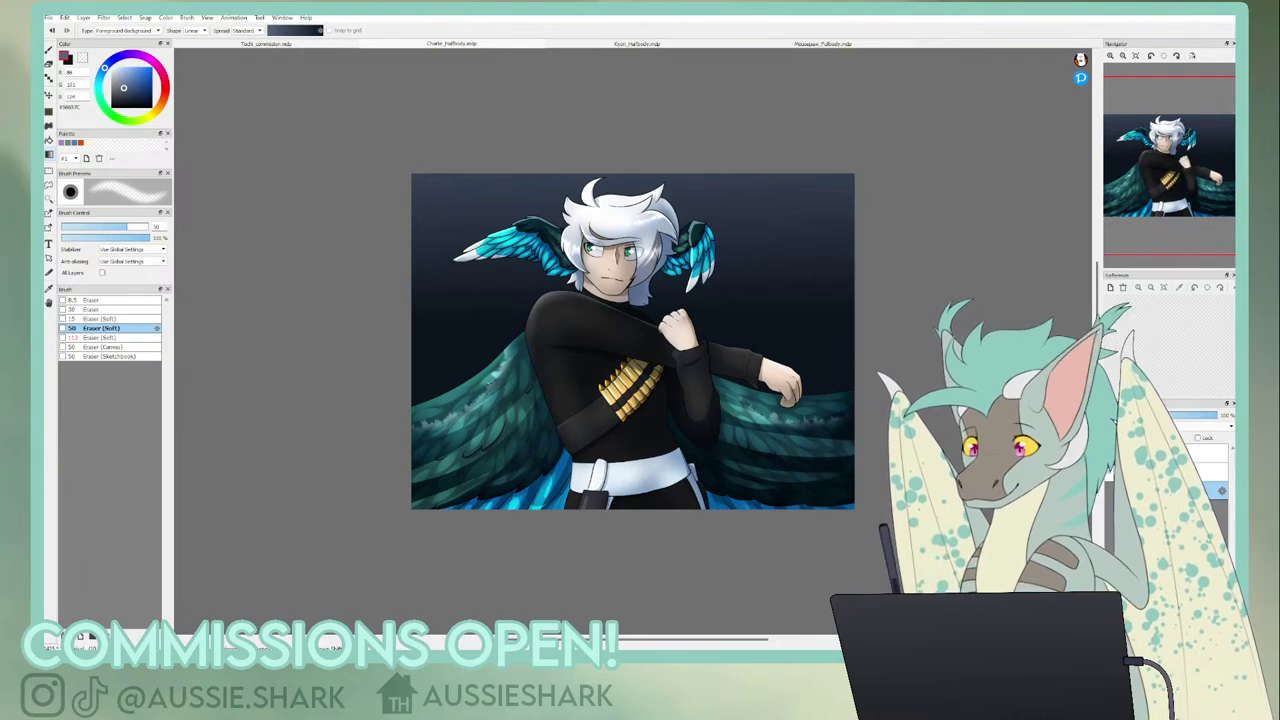
- Lighten the foreground colour to a greyish blue and fill the background with a radial gradient glowing from above the head
left_click_drag(124, 87, 121, 79)
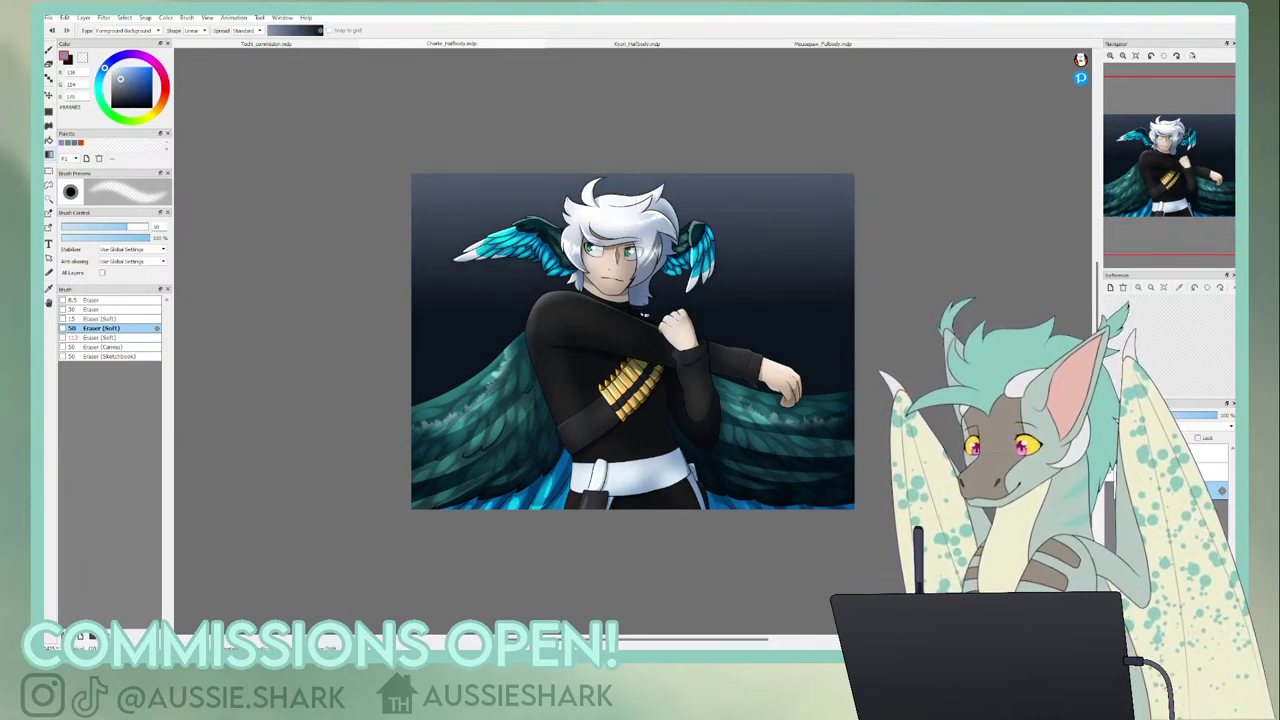
left_click(204, 32)
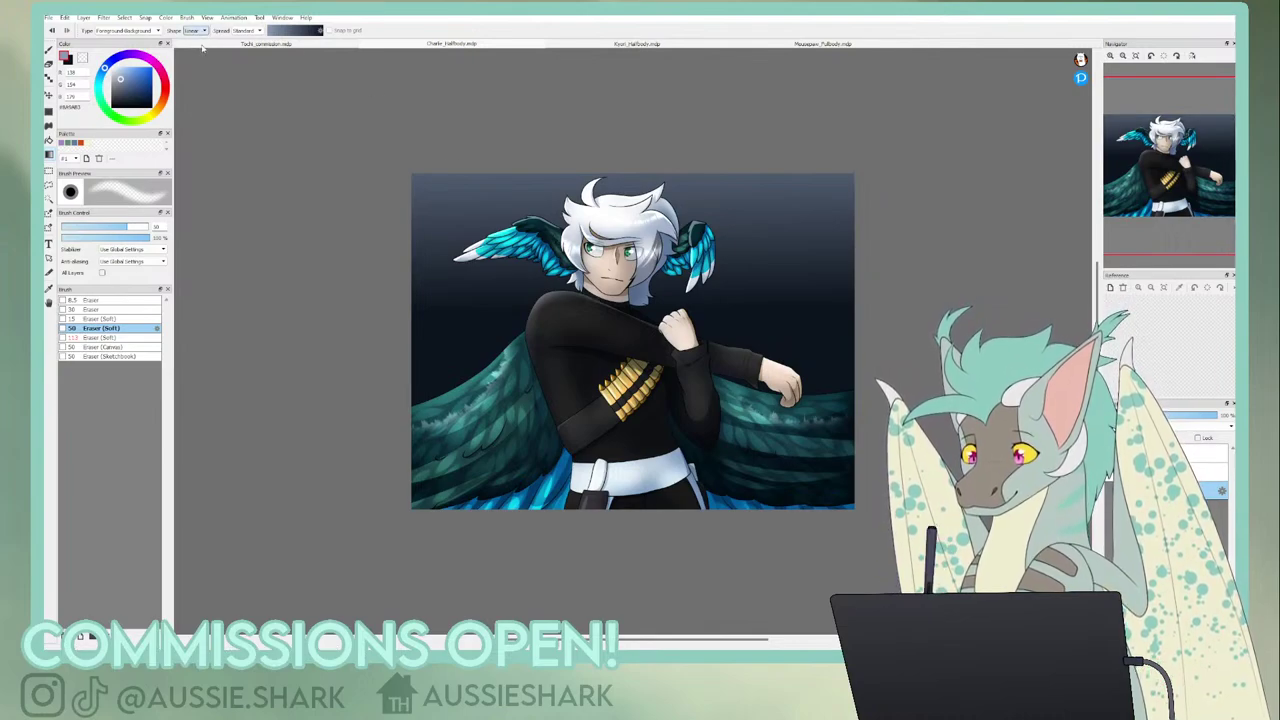
left_click(198, 46)
left_click_drag(624, 75, 630, 354)
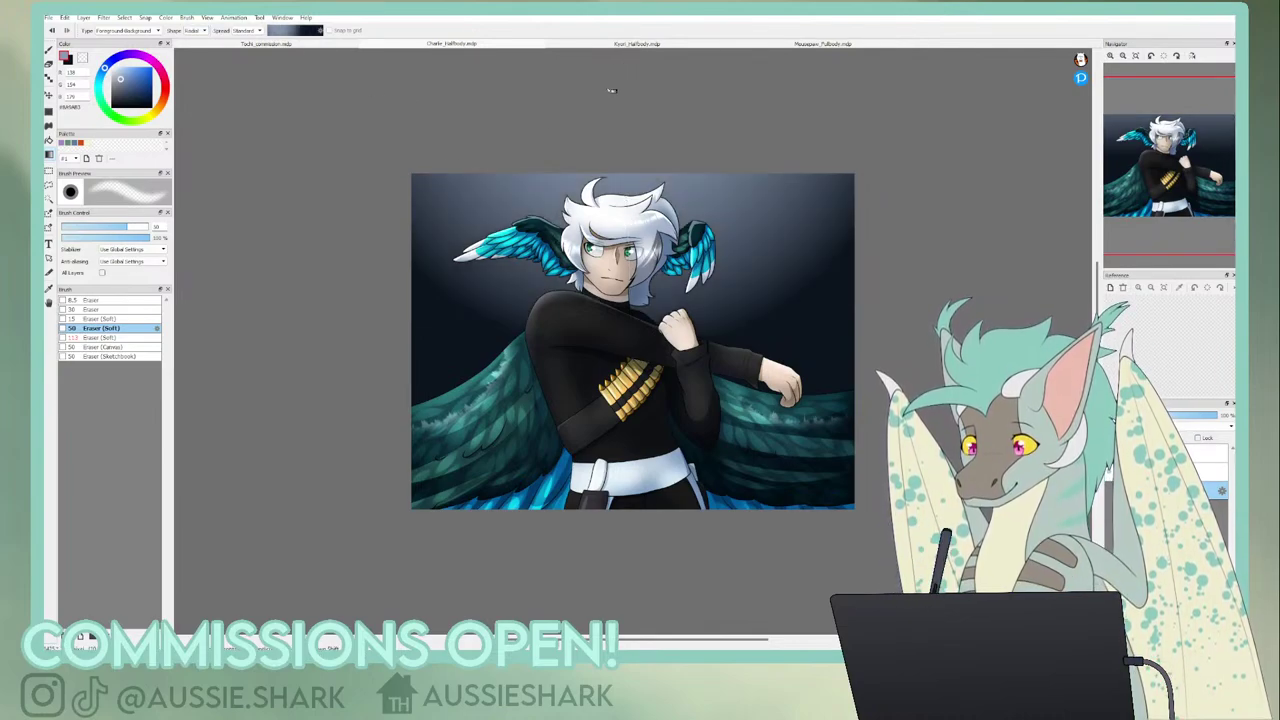
- Undo the radial glow and redraw it with its centre farther above the canvas, checking the background at several zoom levels
left_click(1123, 56)
left_click(1123, 56)
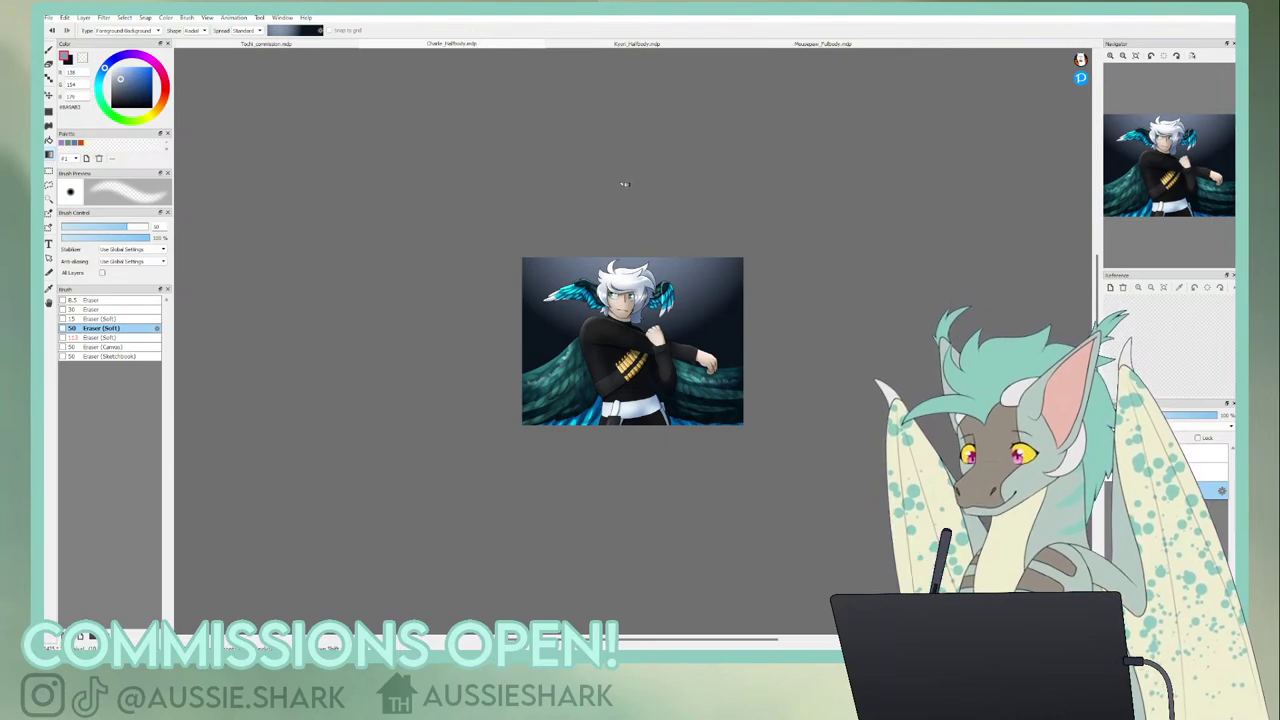
key("ctrl+z")
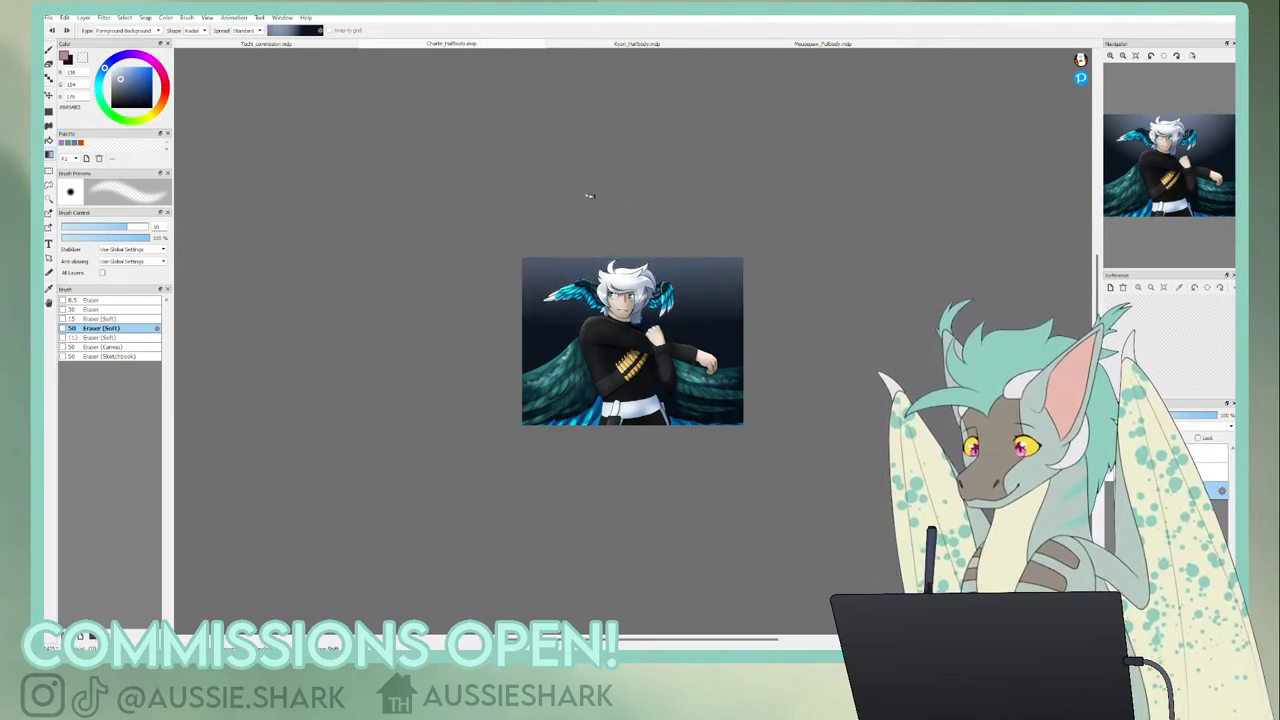
left_click_drag(626, 141, 632, 300)
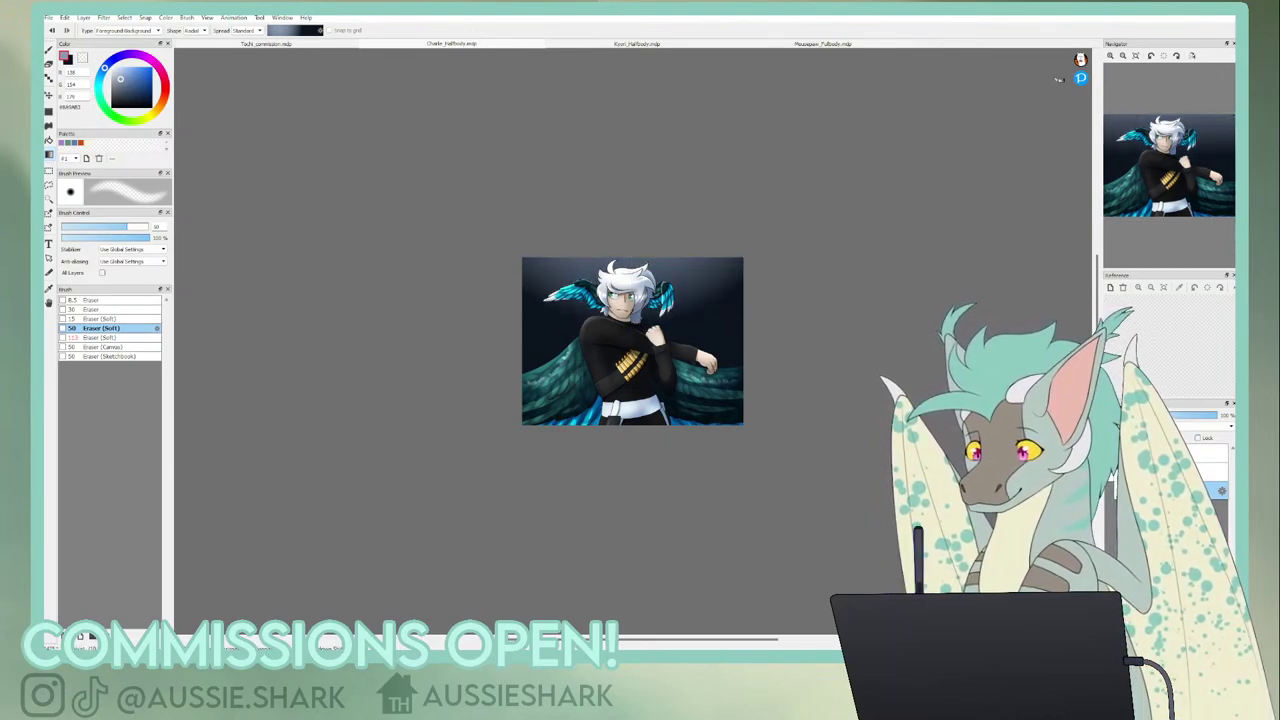
left_click(1136, 57)
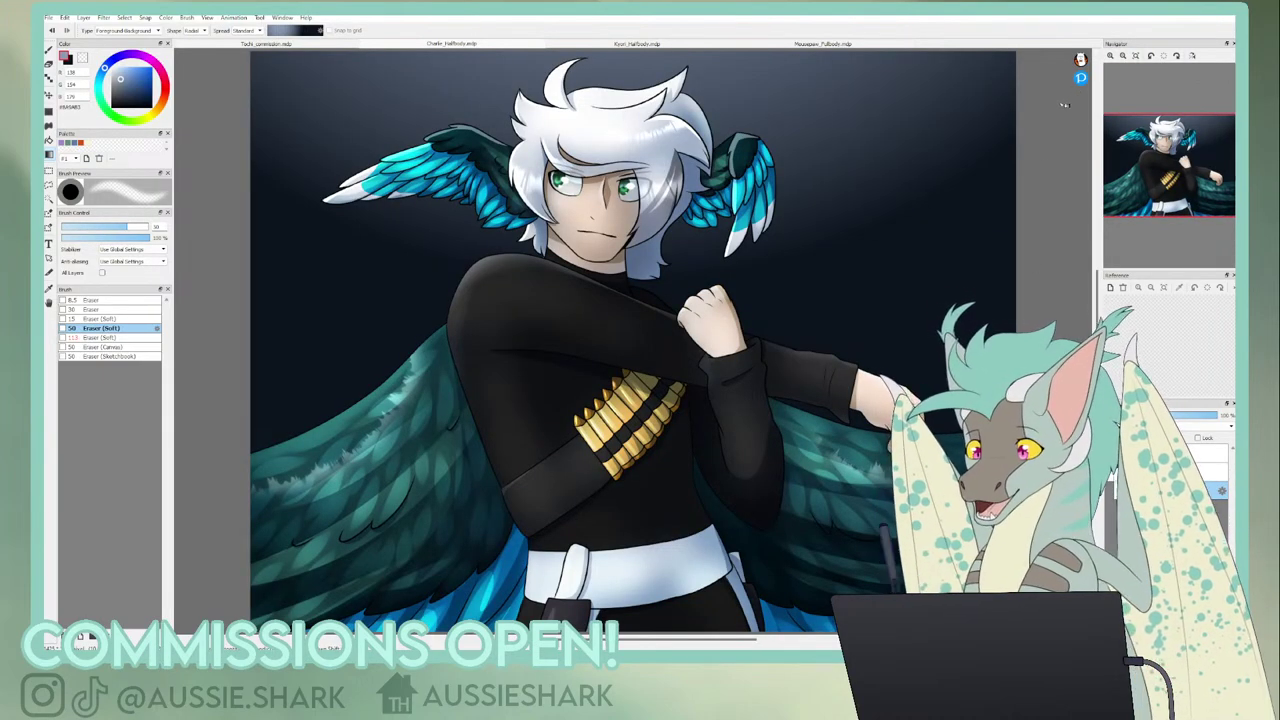
left_click(1123, 56)
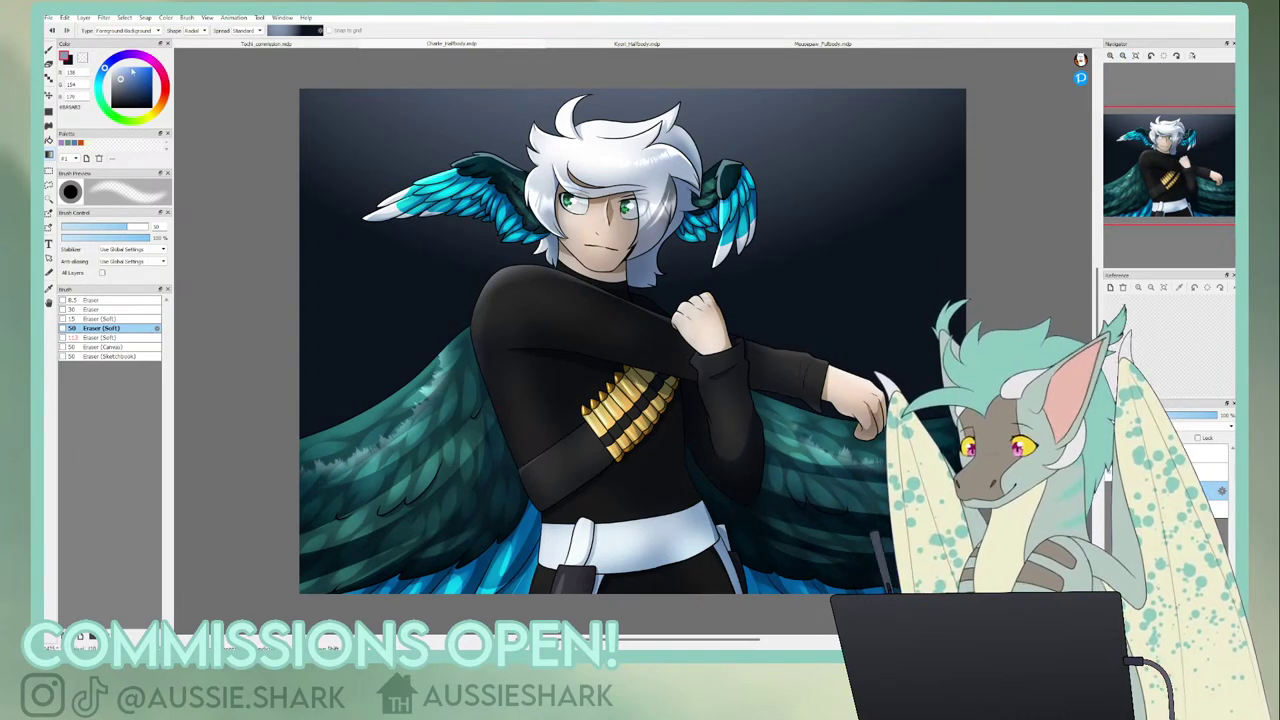
- Draw a thick white horizontal line across the background behind the head wings with an enlarged Pen and grid-like snapping, and turn snapping off
key("p")
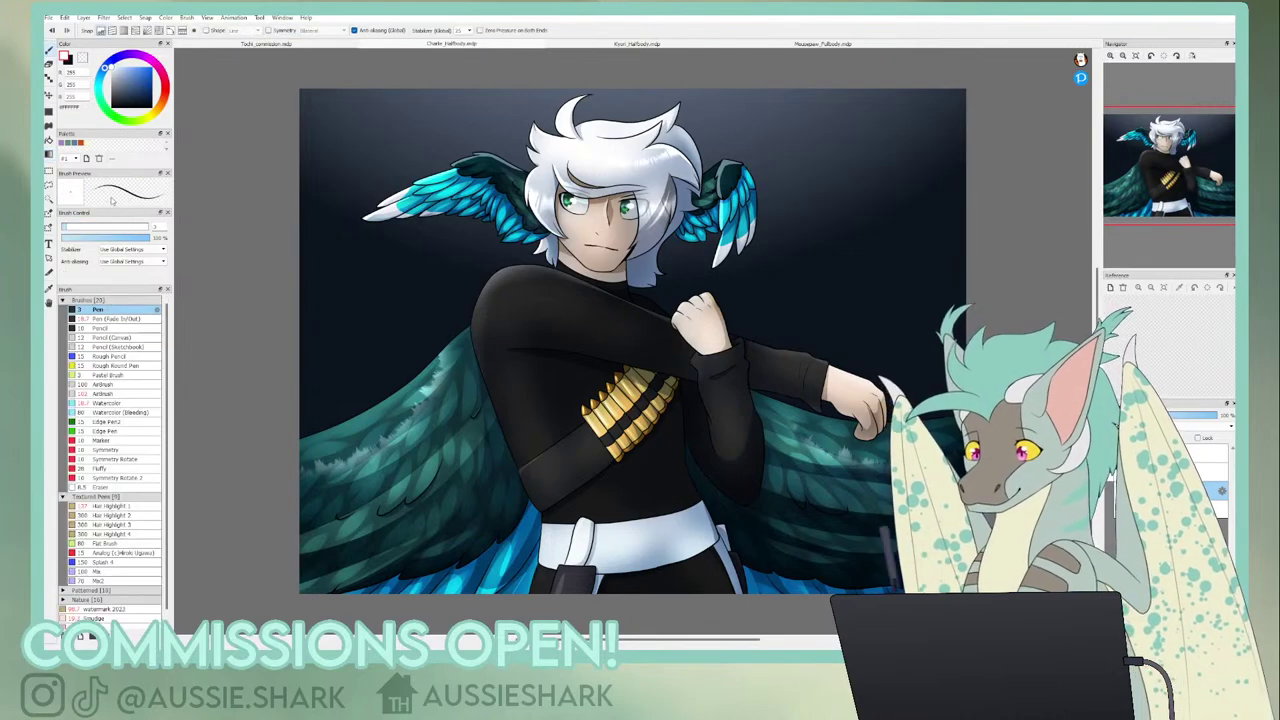
left_click(87, 230)
left_click_drag(87, 230, 89, 231)
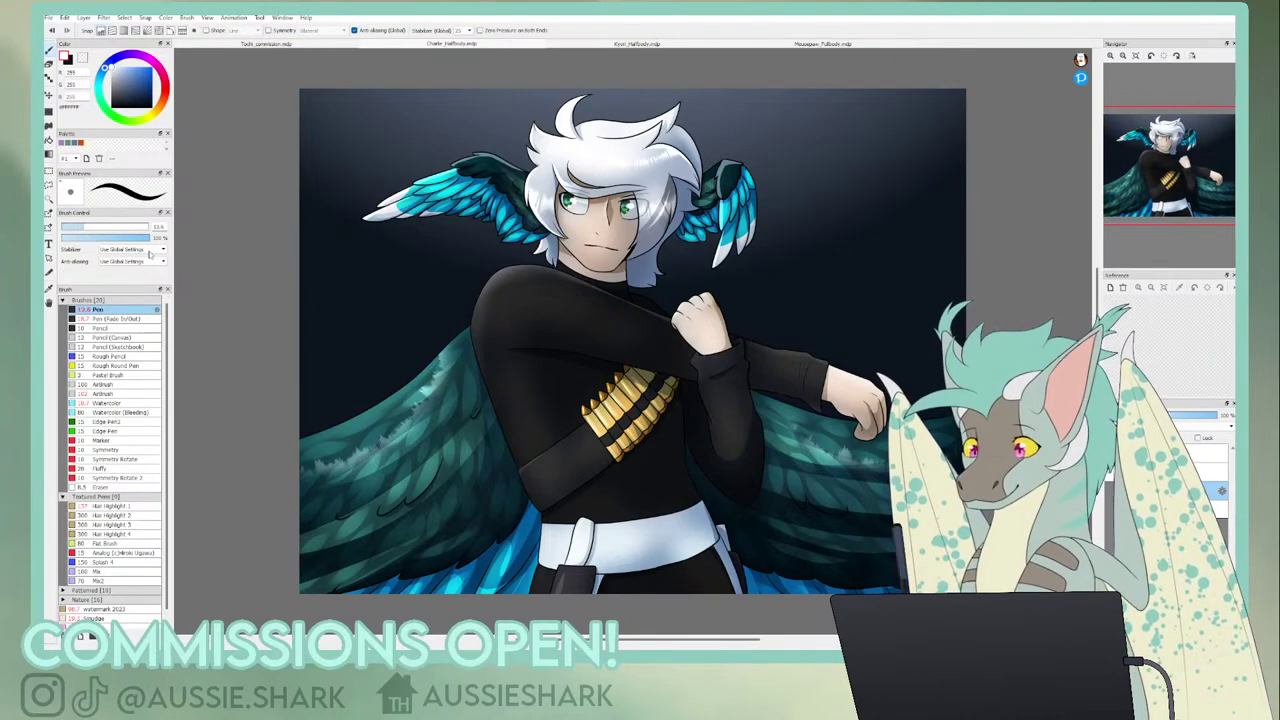
left_click(1123, 56)
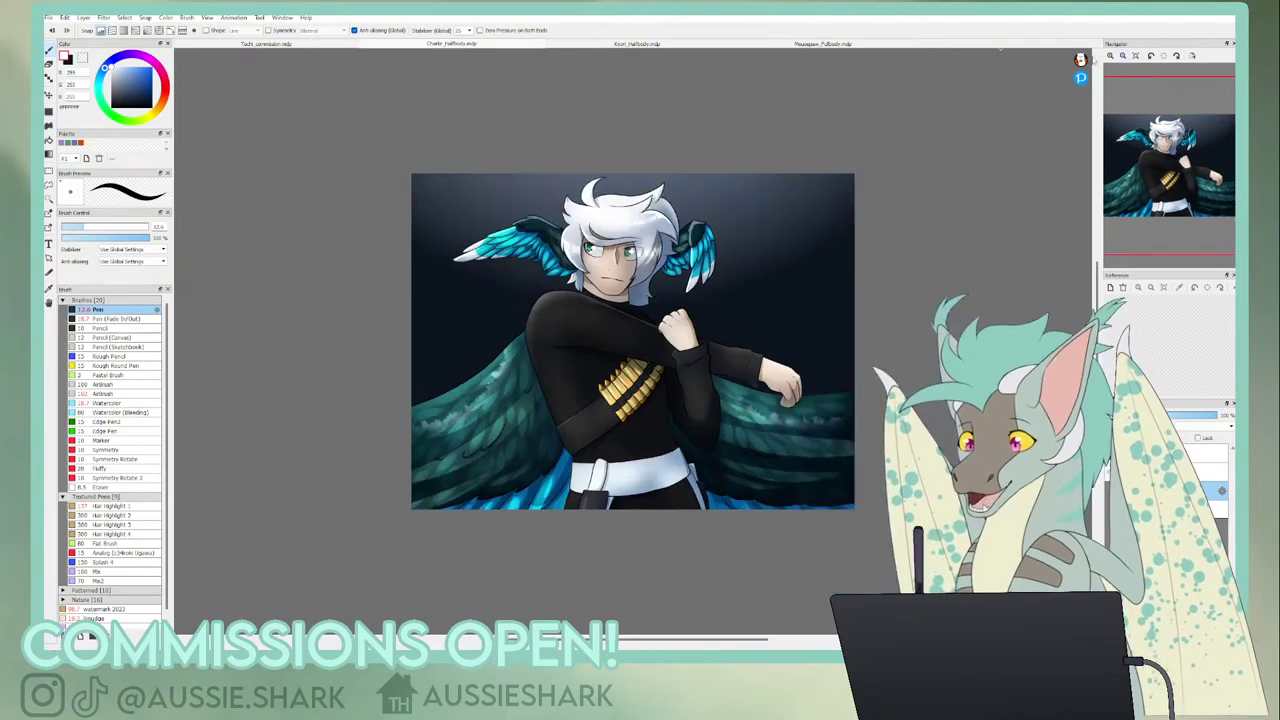
left_click(124, 32)
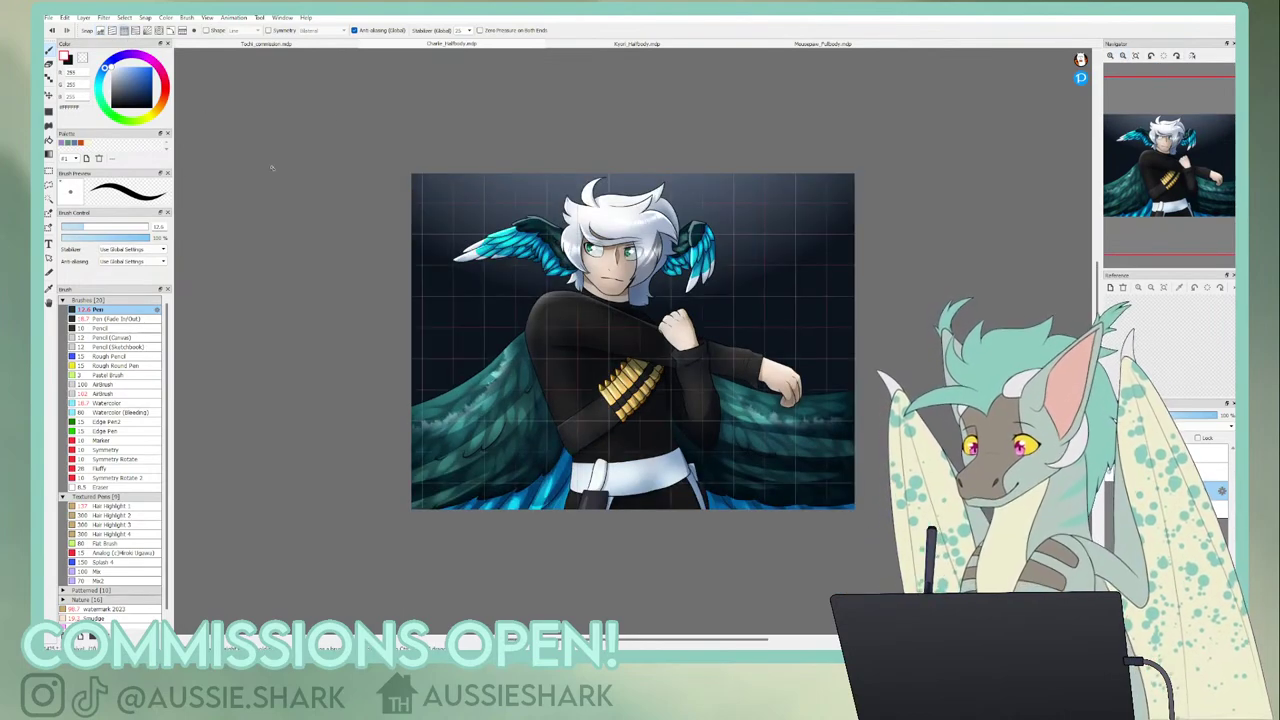
mouse_move(434, 249)
left_mouse_down()
mouse_move(783, 331)
mouse_move(412, 255)
left_mouse_up()
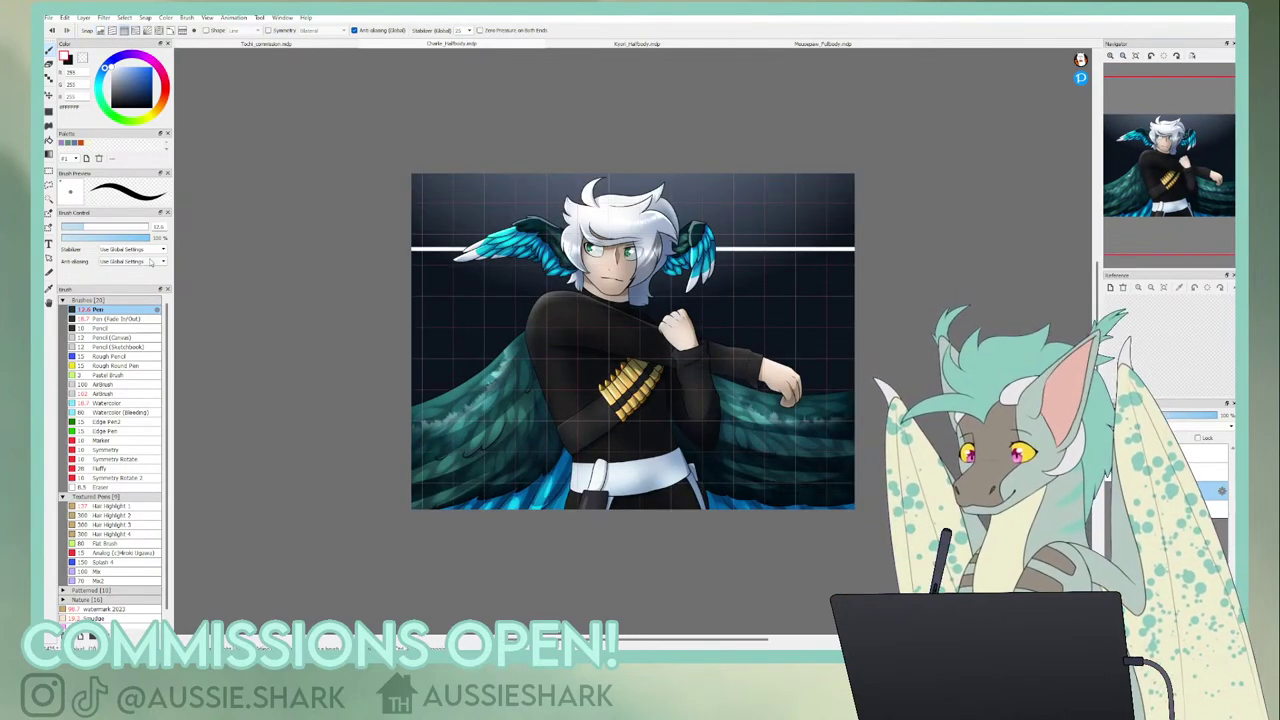
left_click(100, 32)
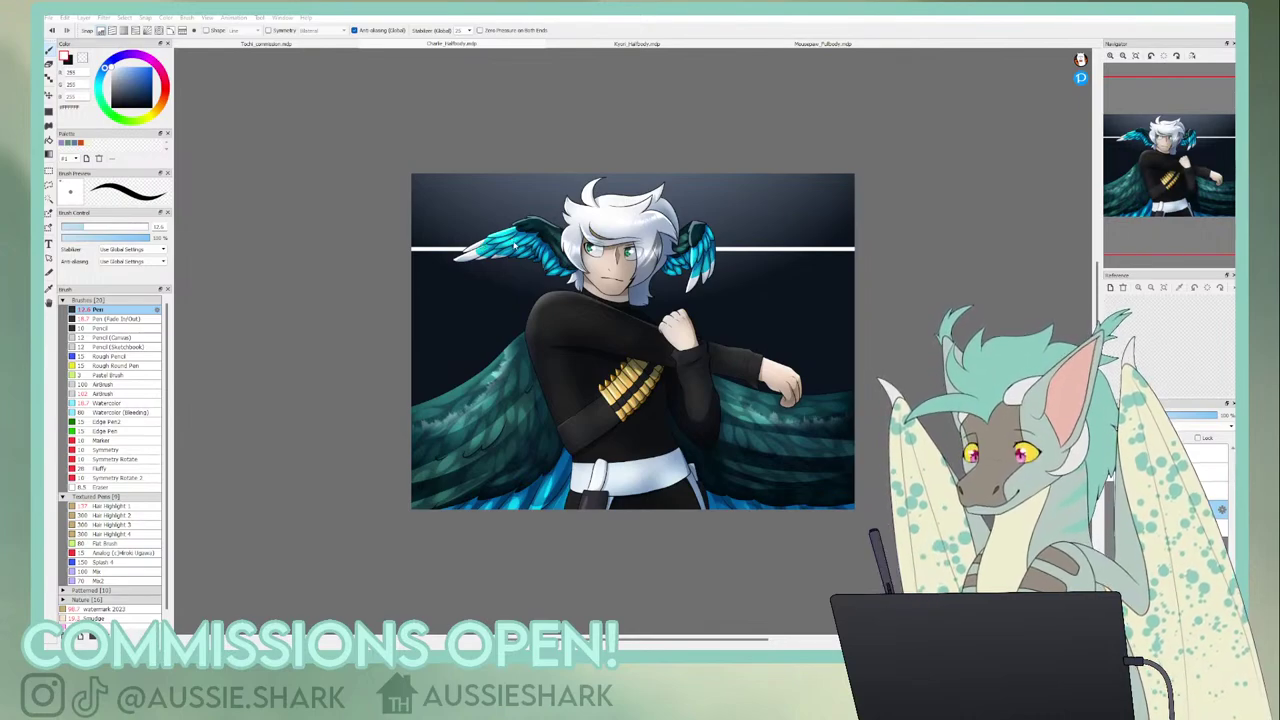
- Blur the white line behind the head so that a soft glow surrounds its bright core
left_click(549, 274)
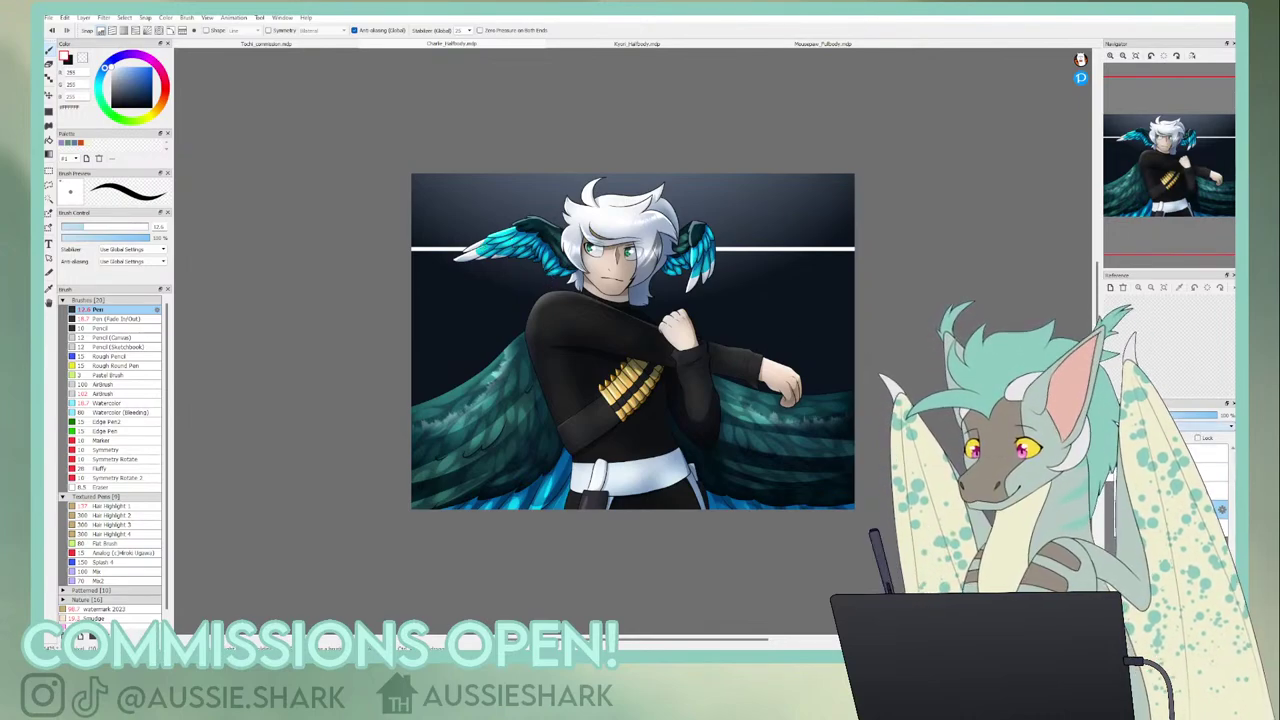
left_click(1112, 510)
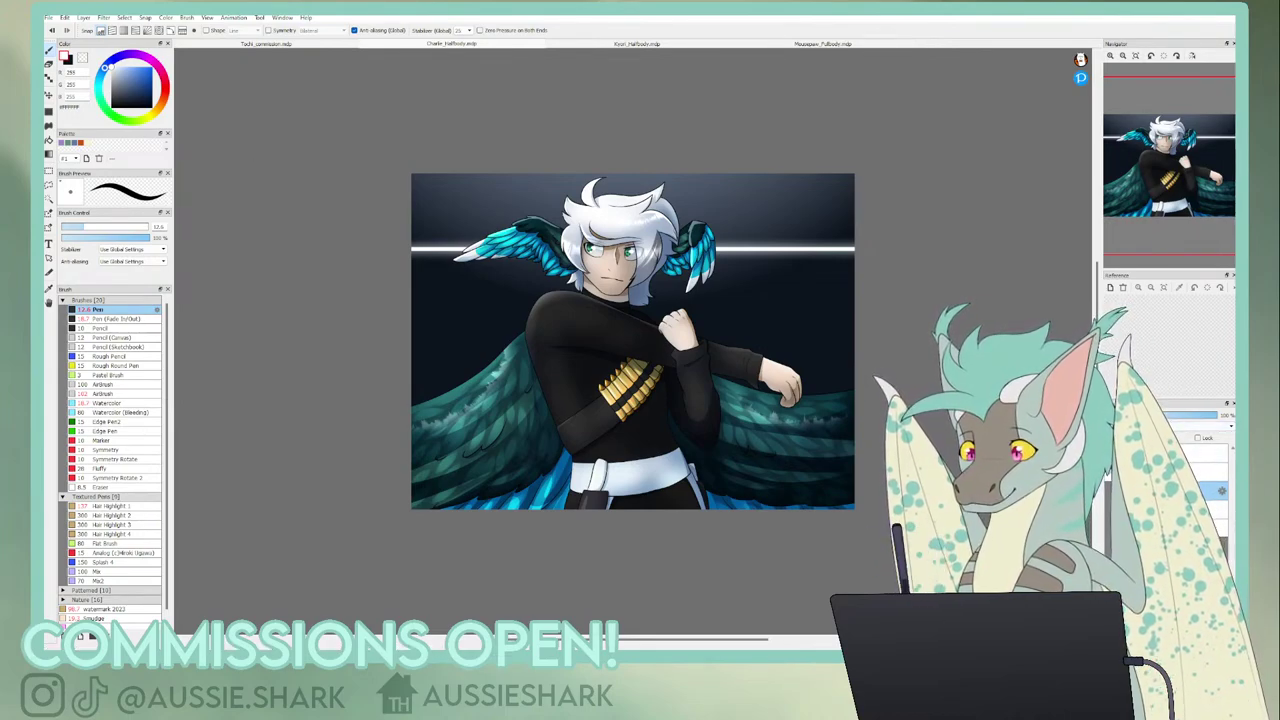
left_click(128, 150)
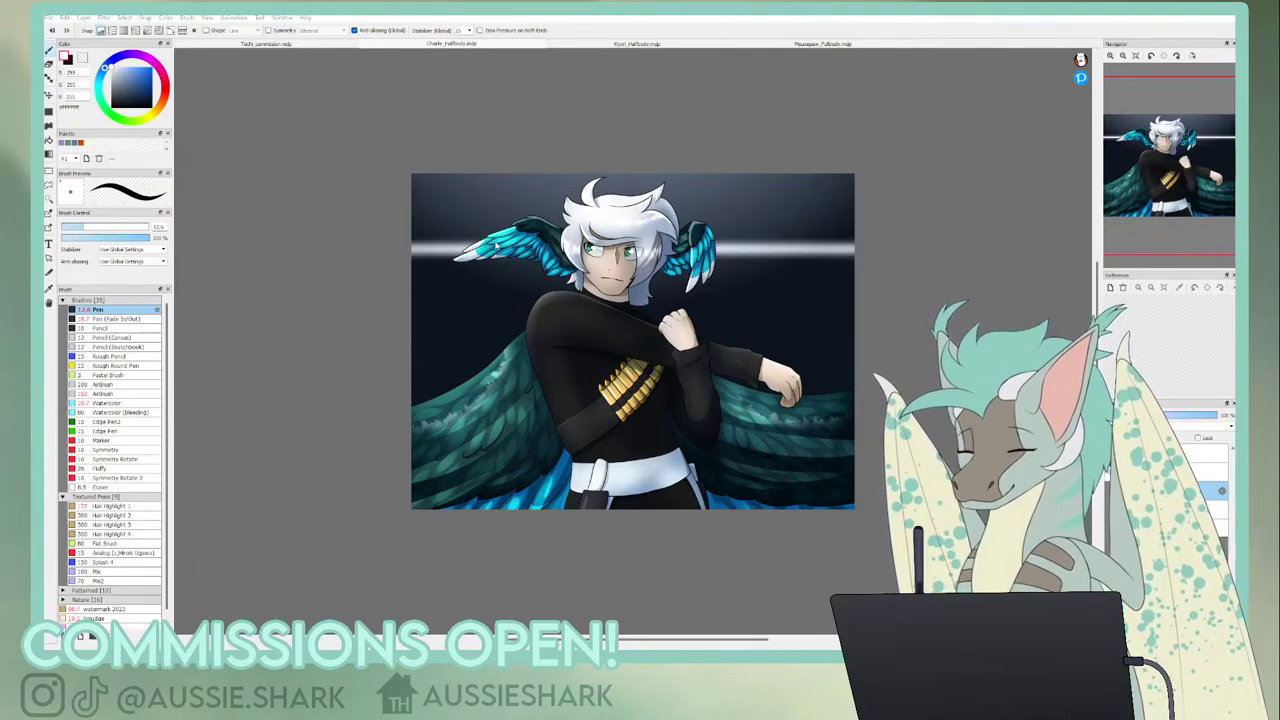
left_click(505, 250)
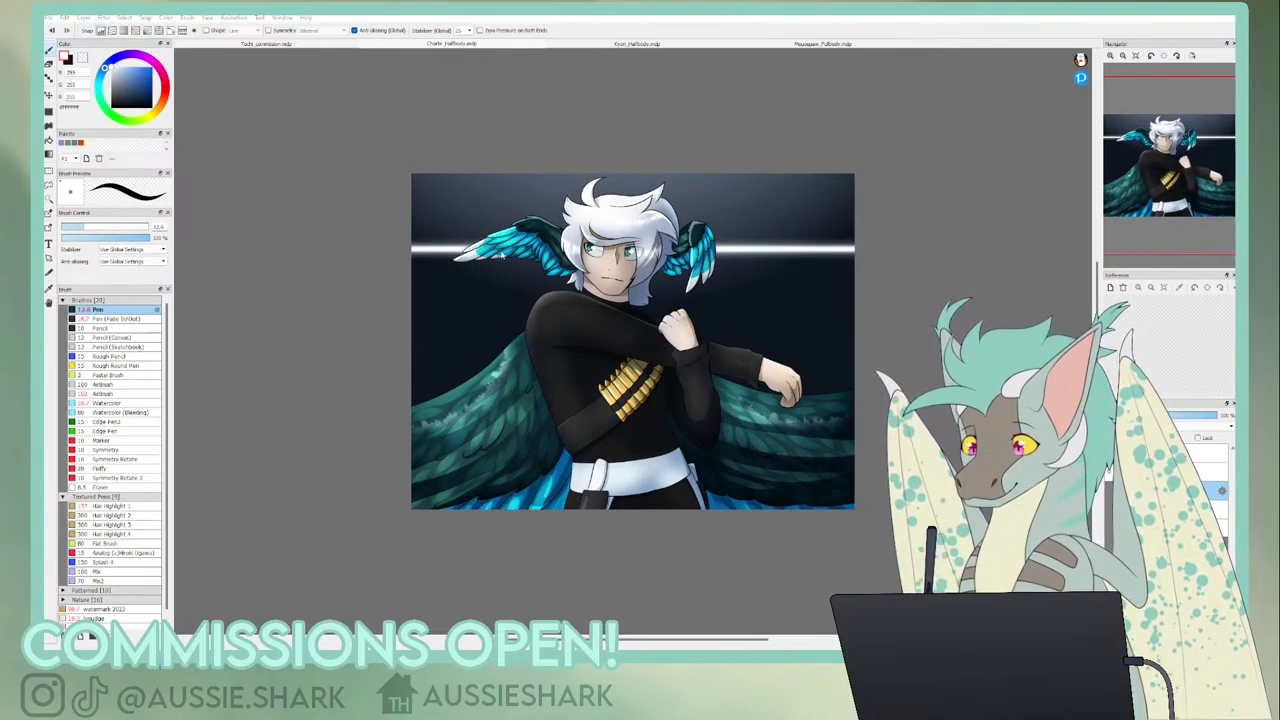
left_click(543, 262)
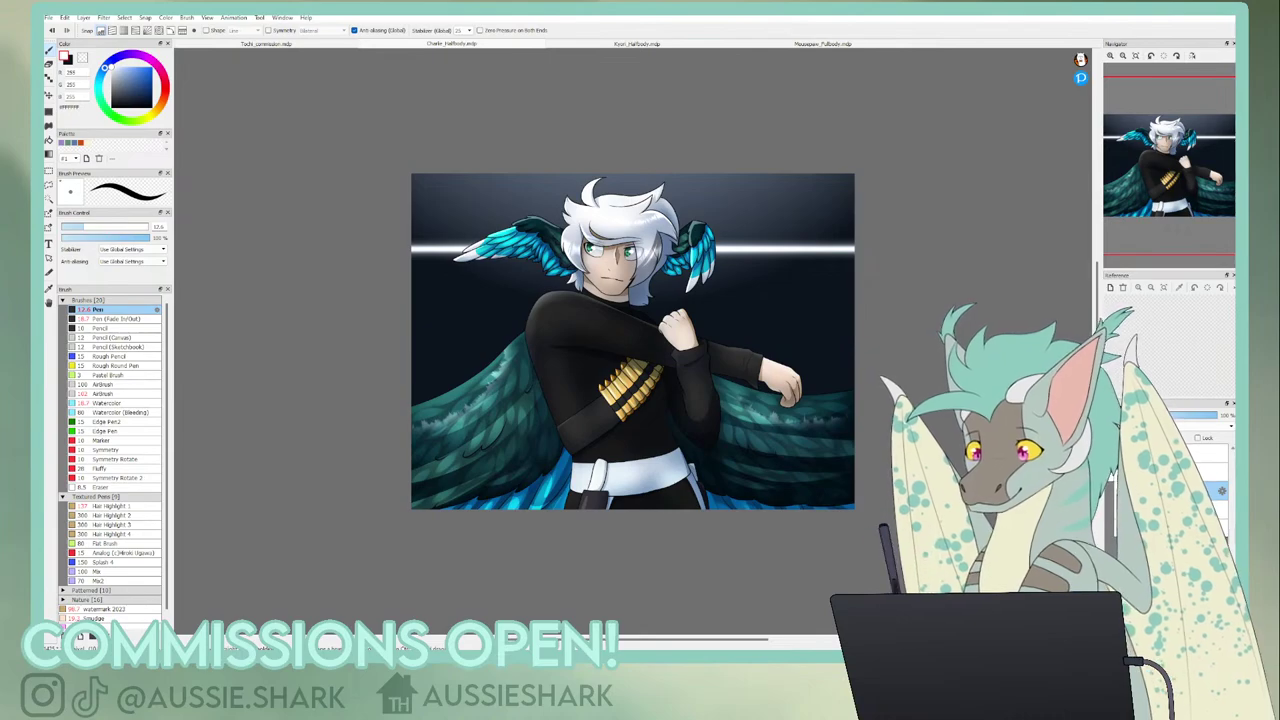
- Fade both outer ends of the glowing line with a very large Eraser (Soft) and Symmetry, and turn Symmetry off
left_click(49, 64)
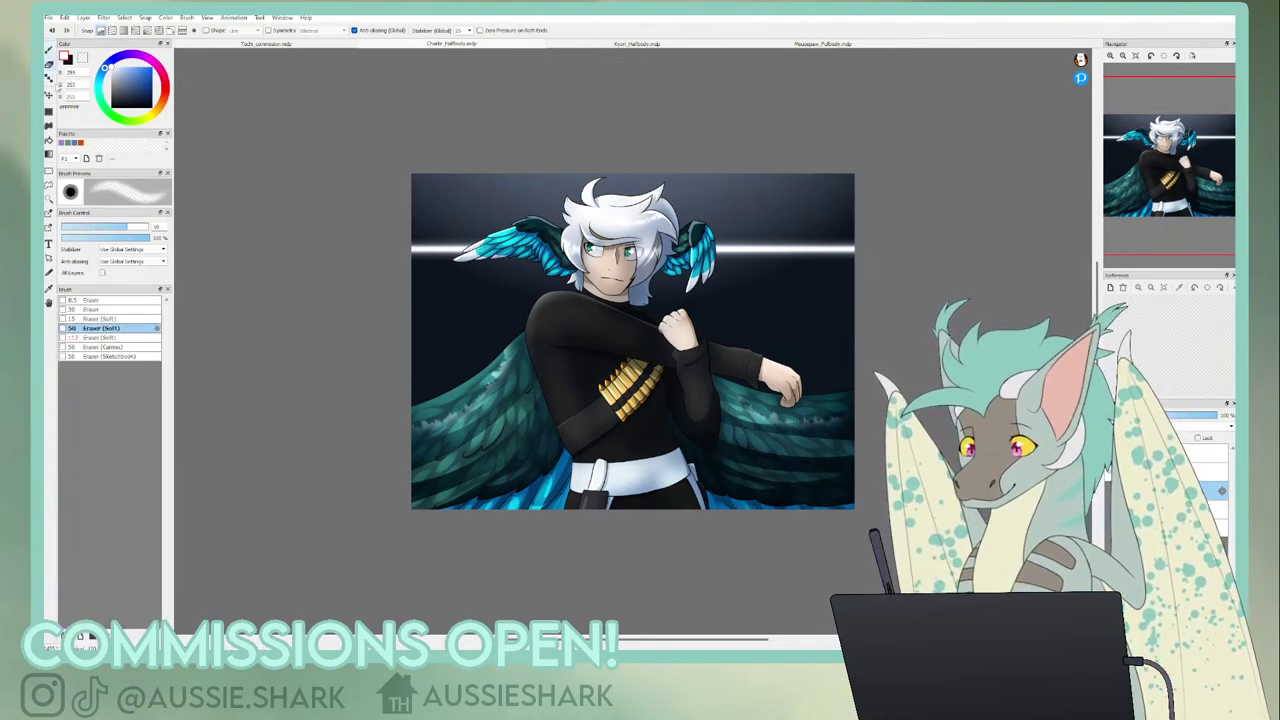
left_click(101, 338)
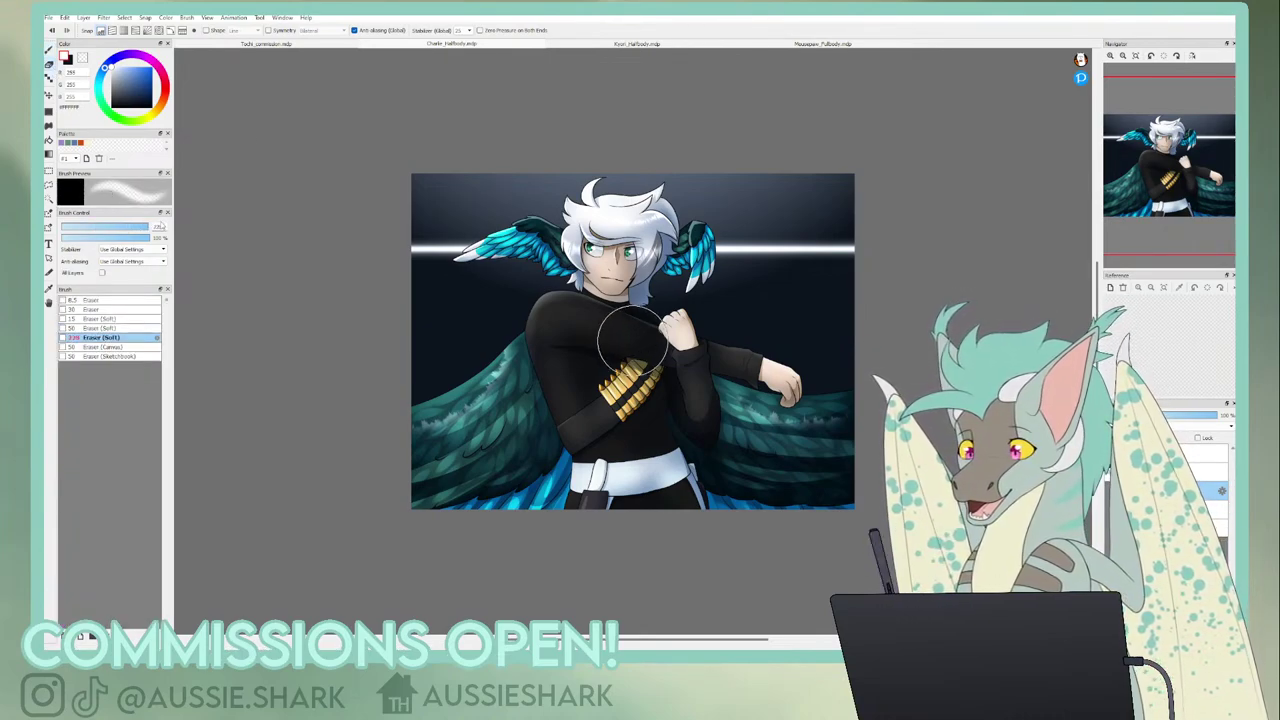
left_click(268, 30)
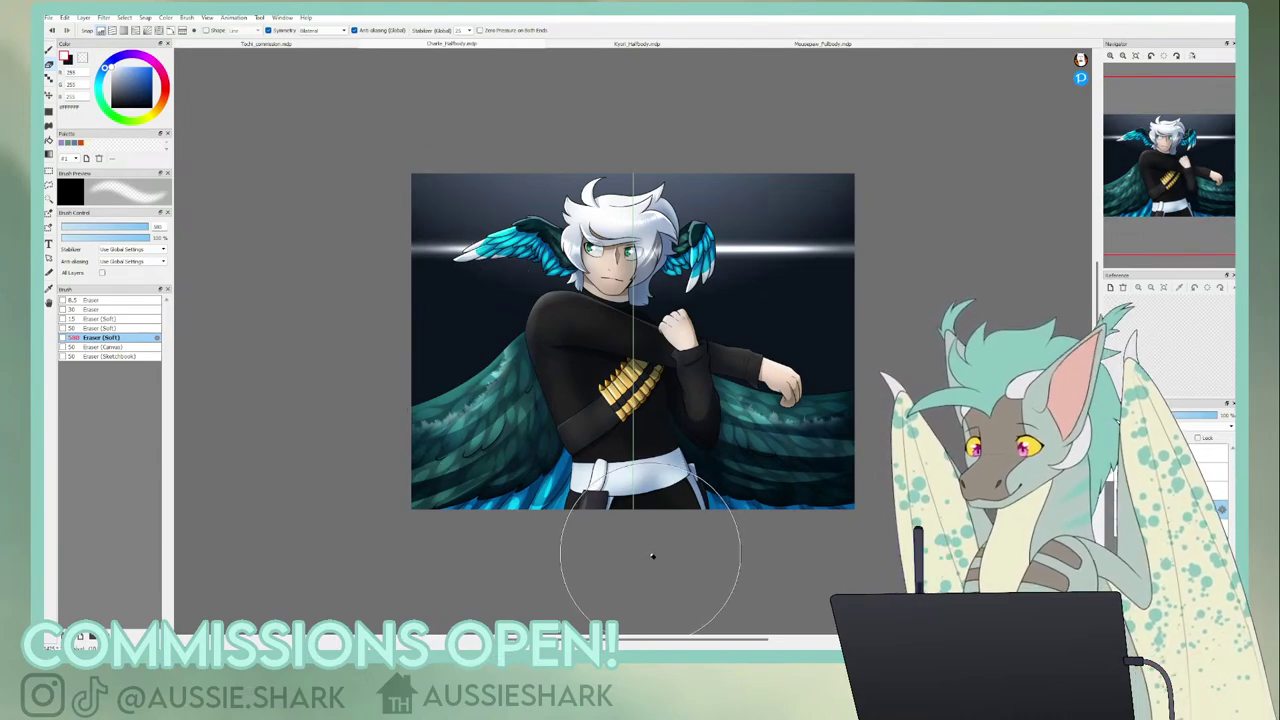
left_click(268, 30)
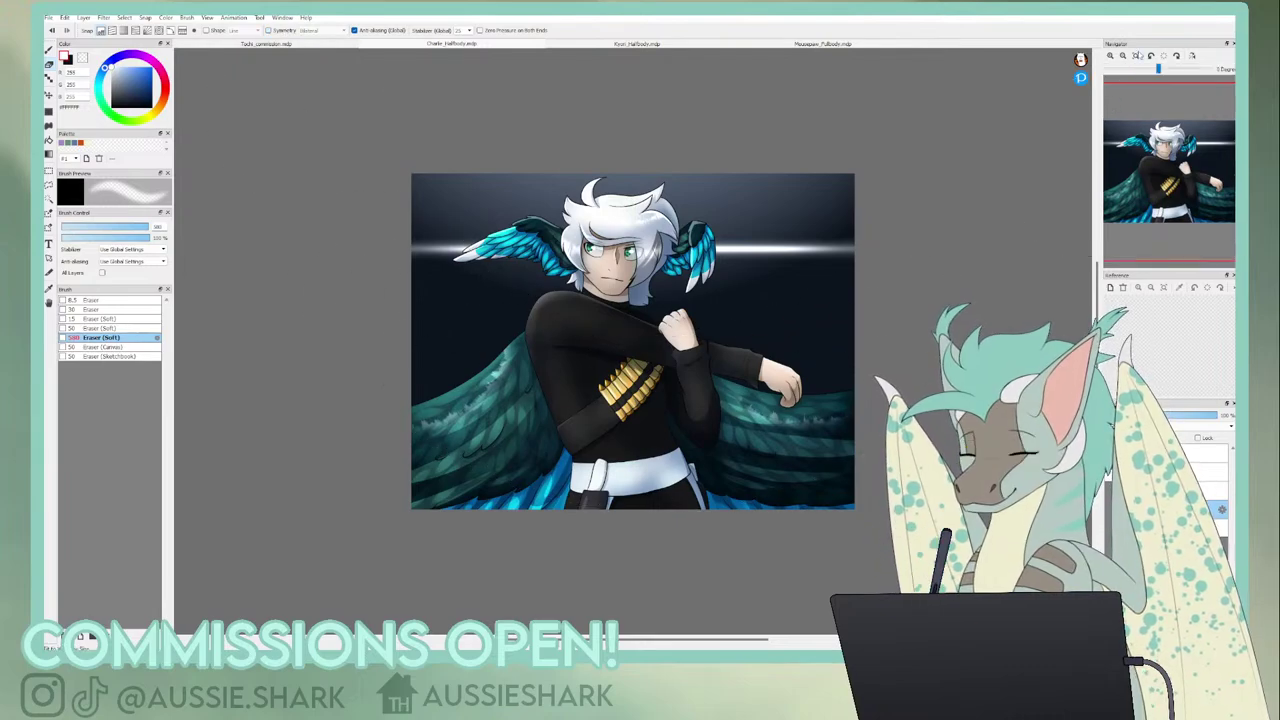
- Lower the layer opacity of the glowing white line and check the whole illustration
key("ctrl+plus")
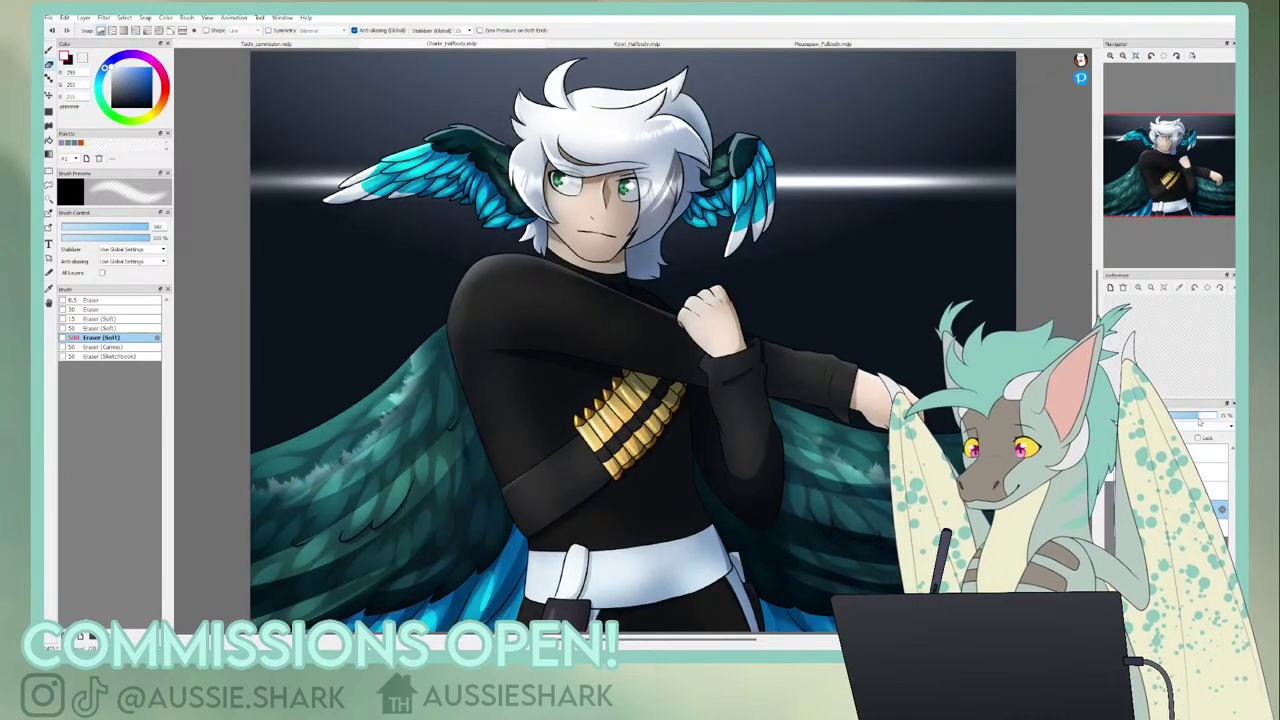
left_click_drag(1200, 421, 1197, 420)
left_click(1197, 418)
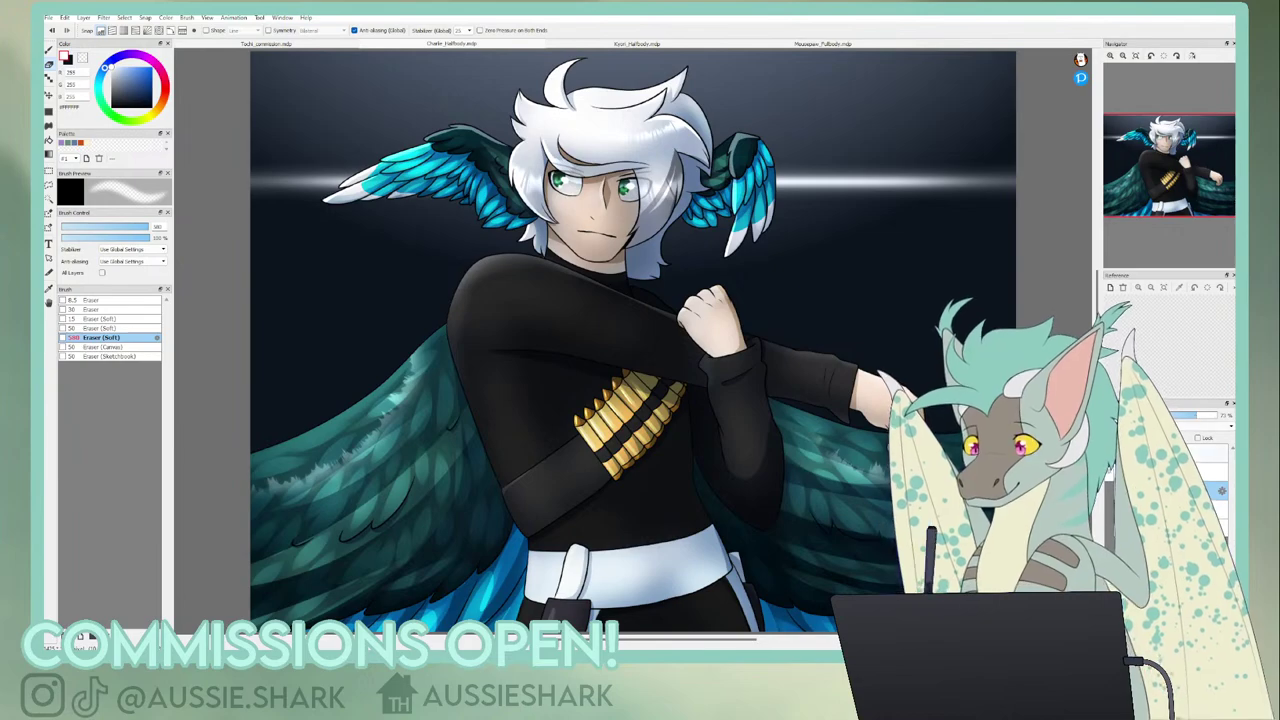
left_click(1122, 57)
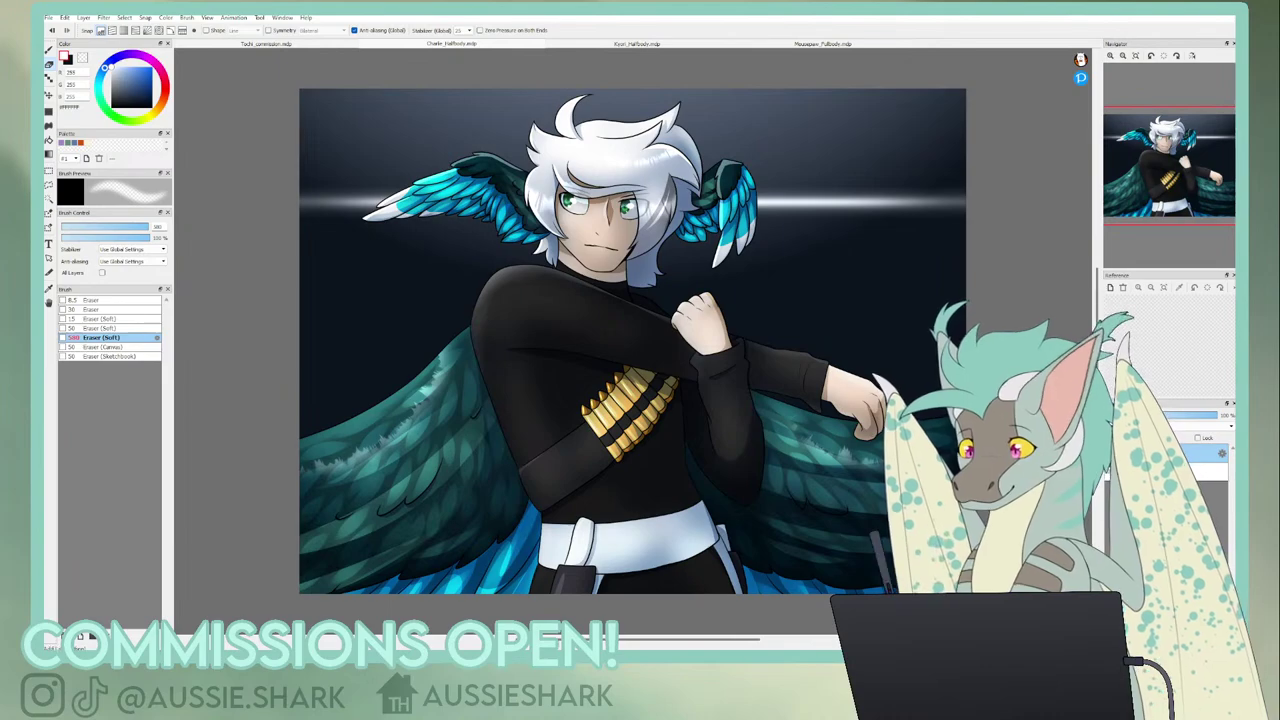
- Stamp the artist watermark on the dark background beside the shoulder with the watermark 2023 brush, adjusting its size between attempts
key("b")
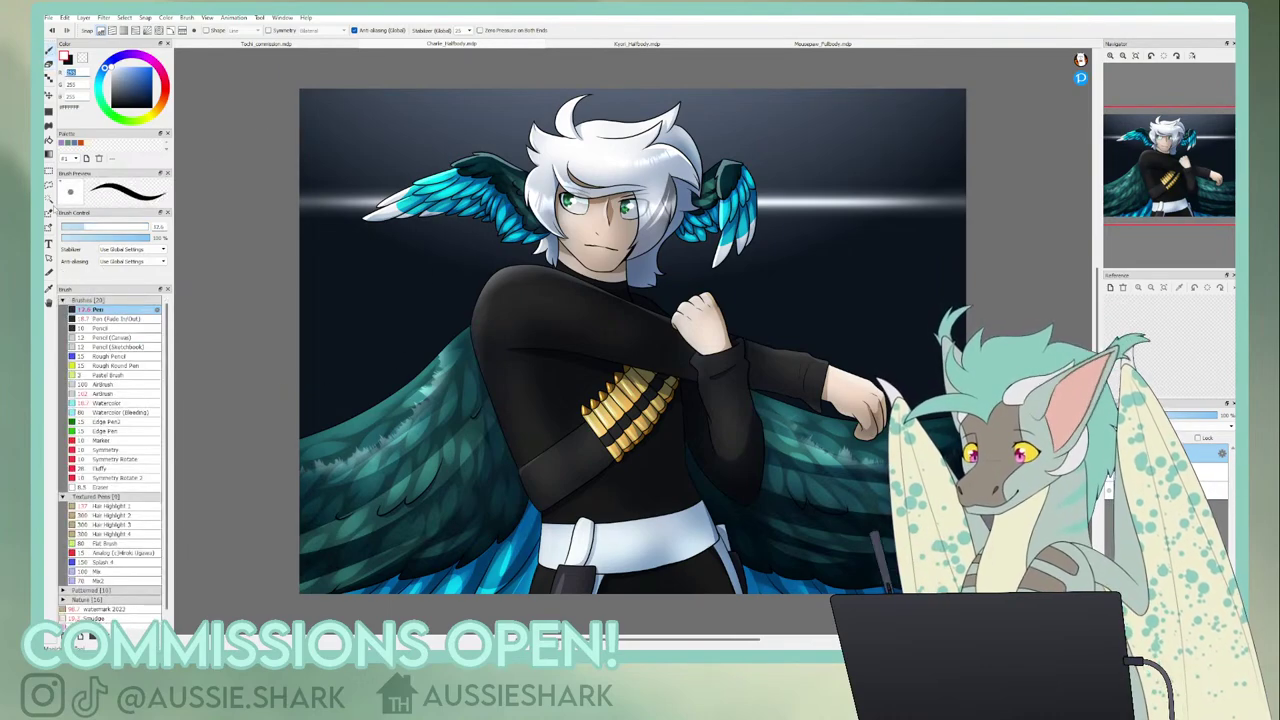
left_click(110, 608)
left_click(378, 330)
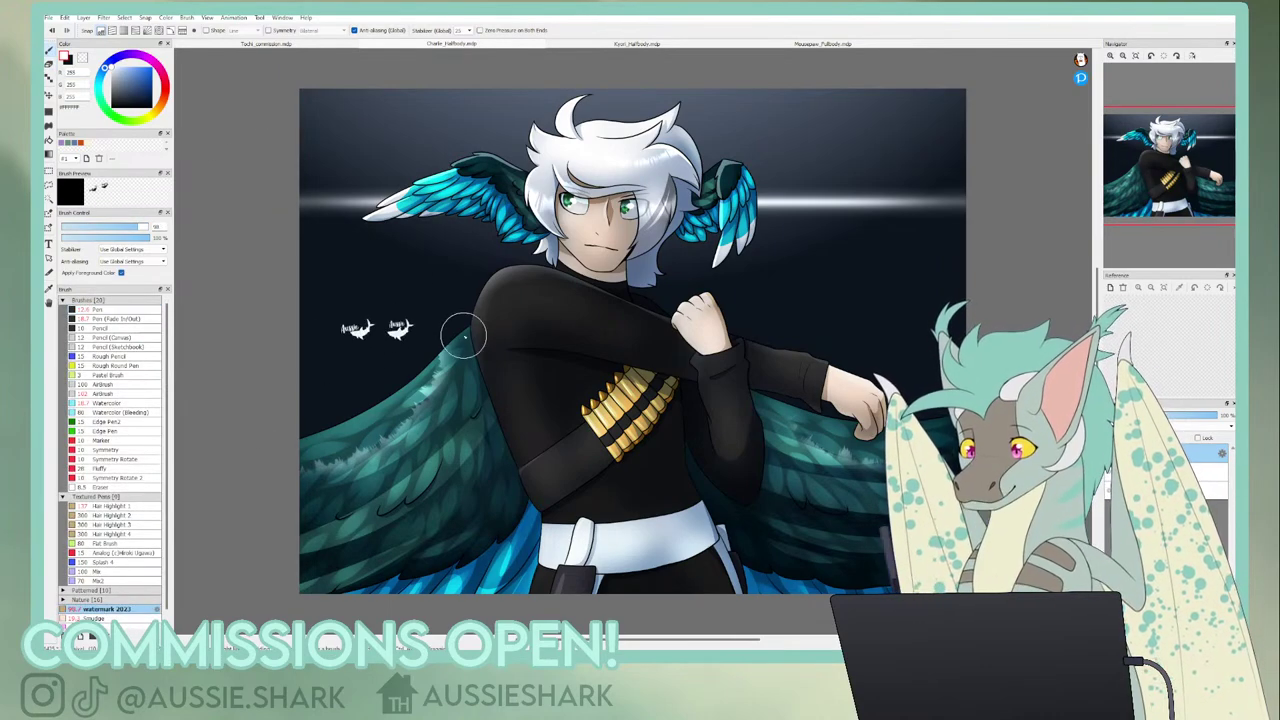
key("ctrl+z")
left_click(131, 227)
left_click_drag(340, 267, 595, 306)
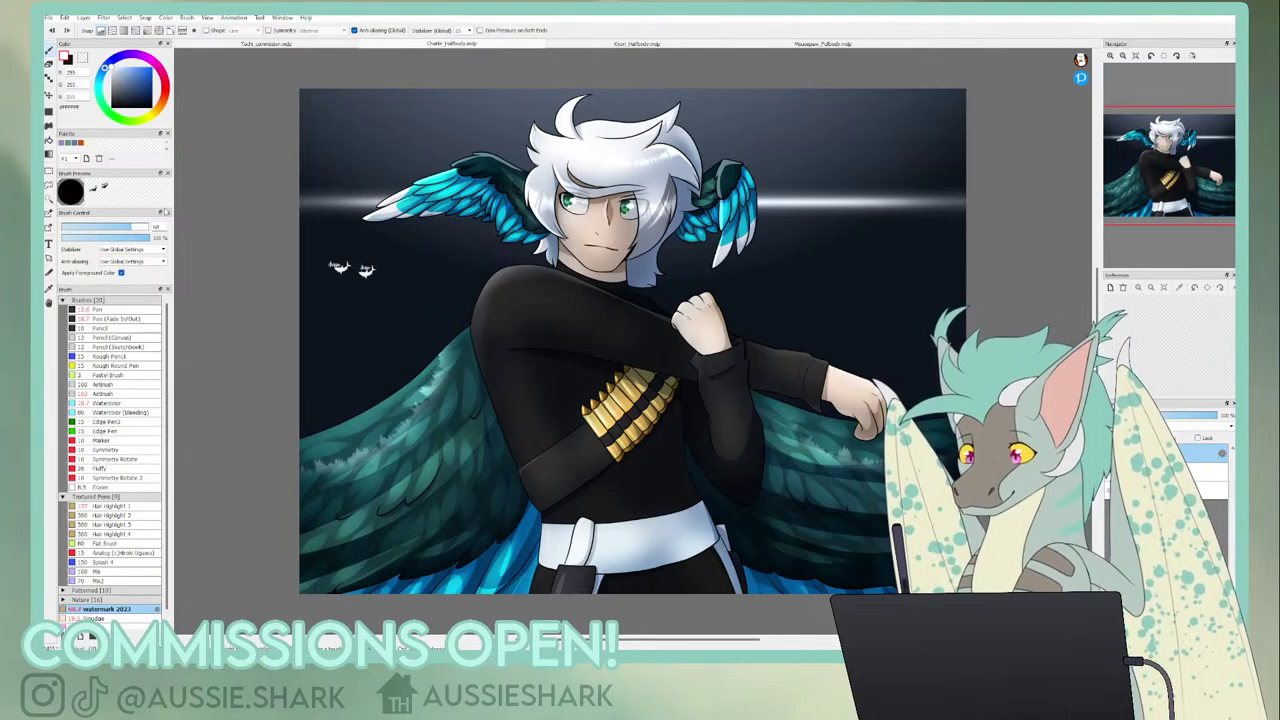
left_click(137, 228)
key("ctrl+z")
left_click_drag(353, 266, 607, 270)
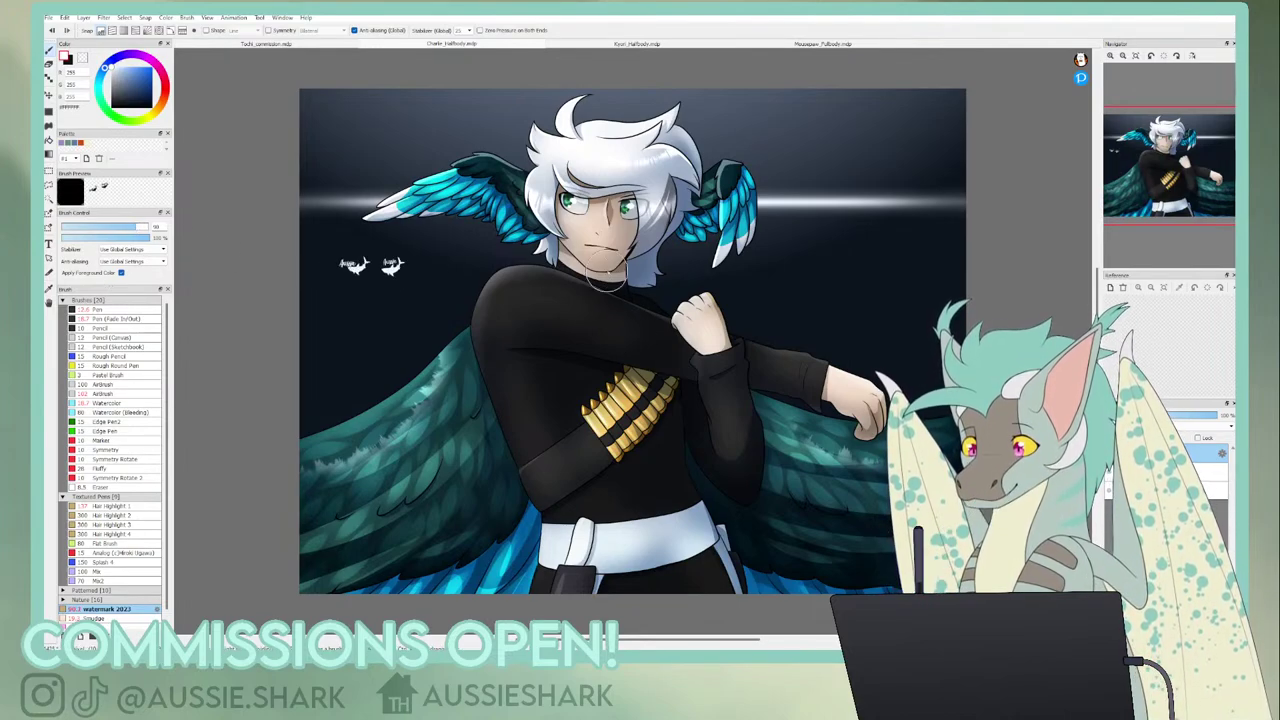
- Erase the duplicate copy of the stamped watermark with a transparent filled rectangle, leaving a single mark
left_click(48, 112)
left_click(82, 58)
left_click_drag(454, 309, 362, 249)
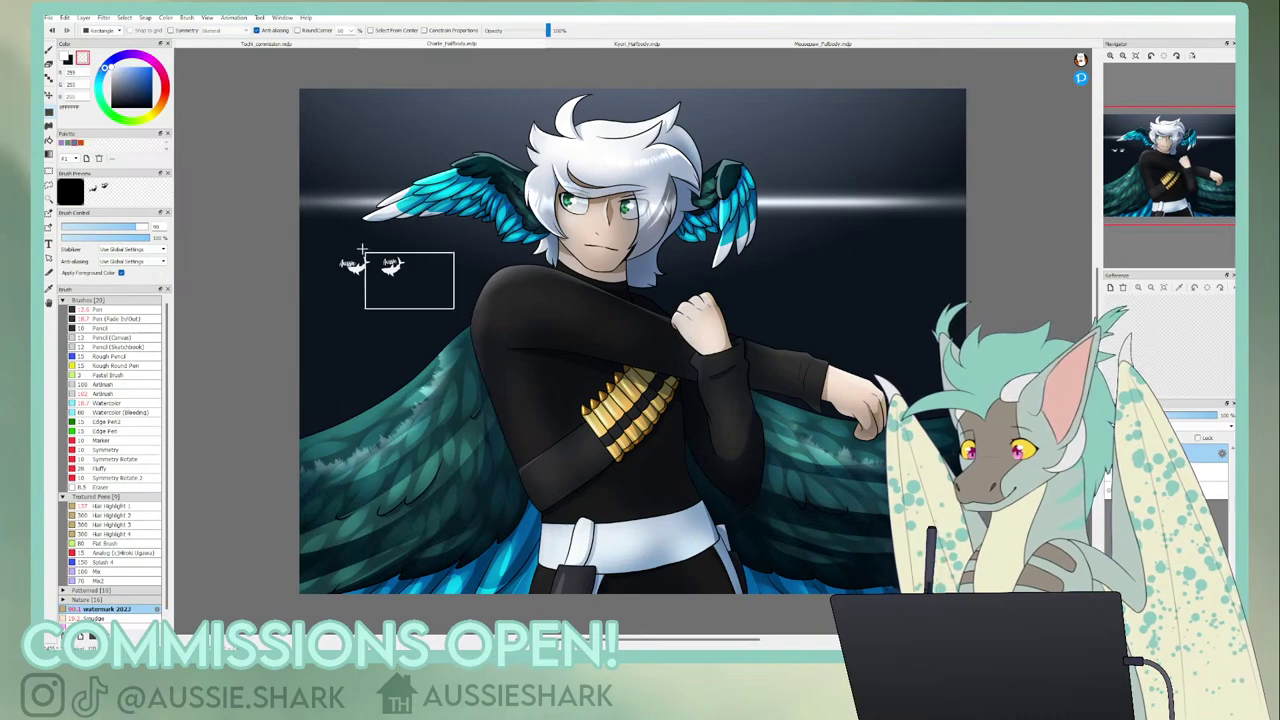
key("Delete")
key("ctrl+d")
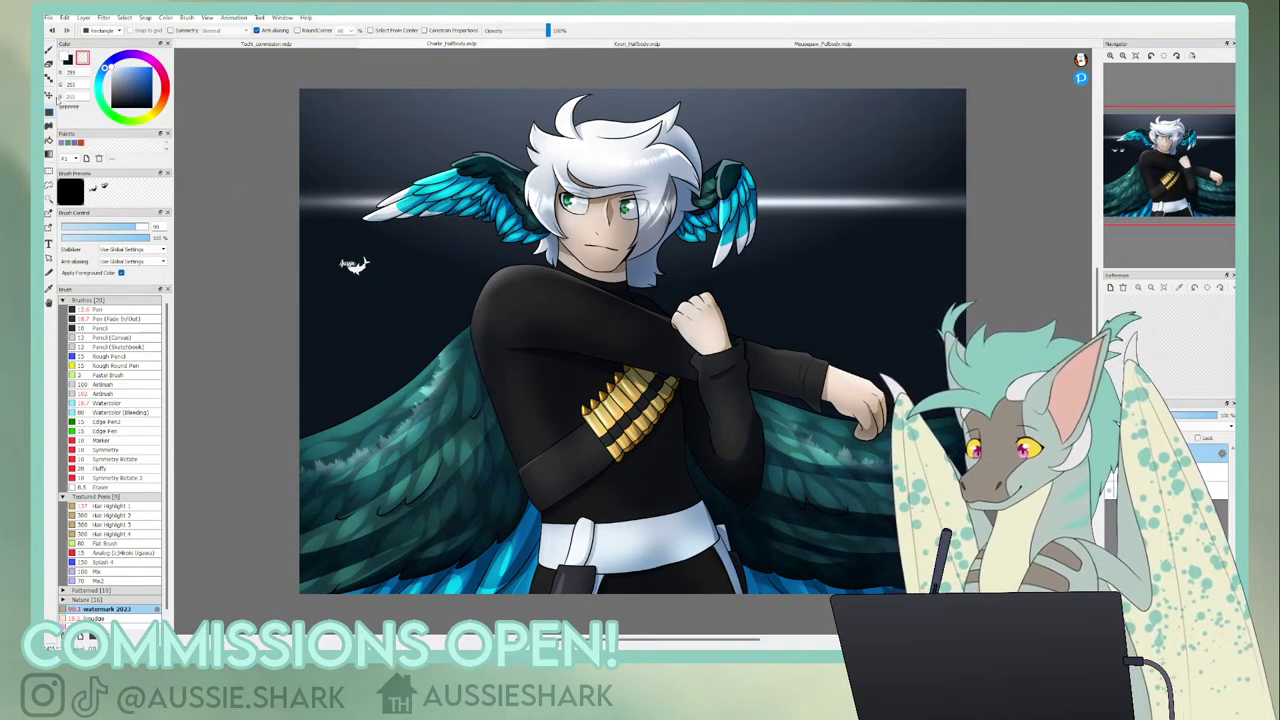
- Move the watermark next to the raised fist and lower its layer opacity so it blends into the artwork
left_click(49, 95)
left_click_drag(434, 264, 748, 298)
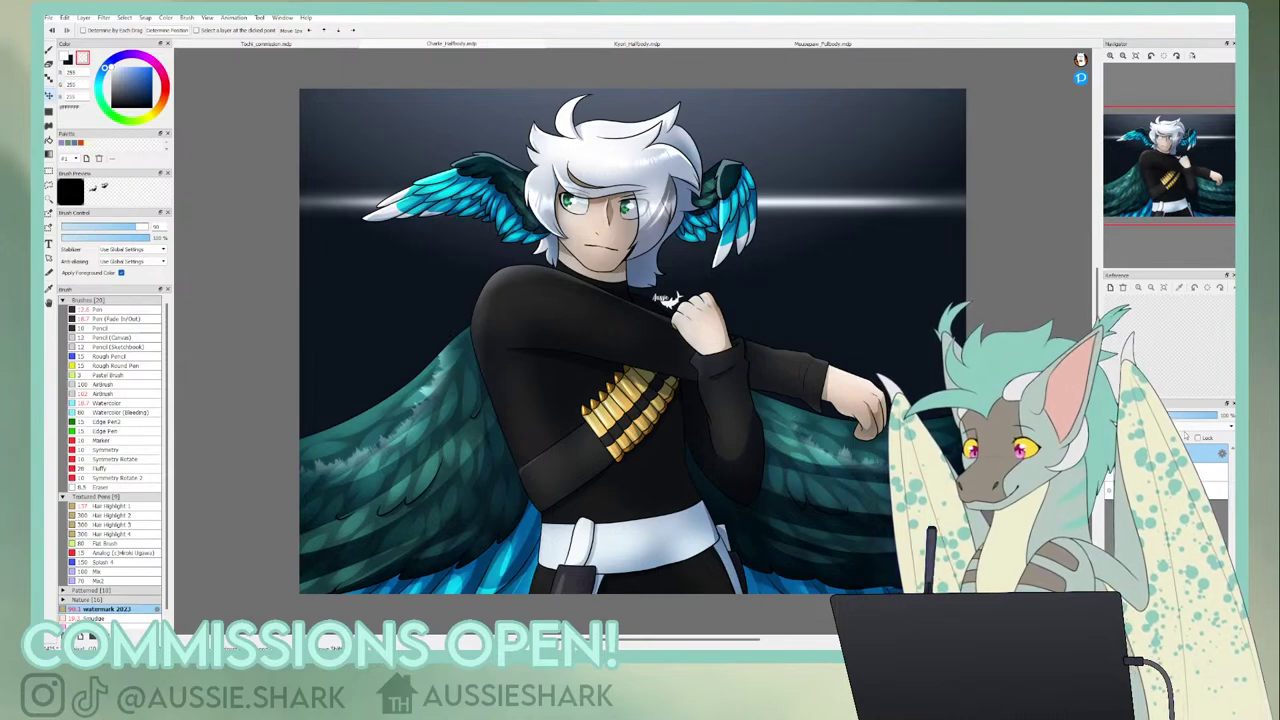
left_click(1165, 460)
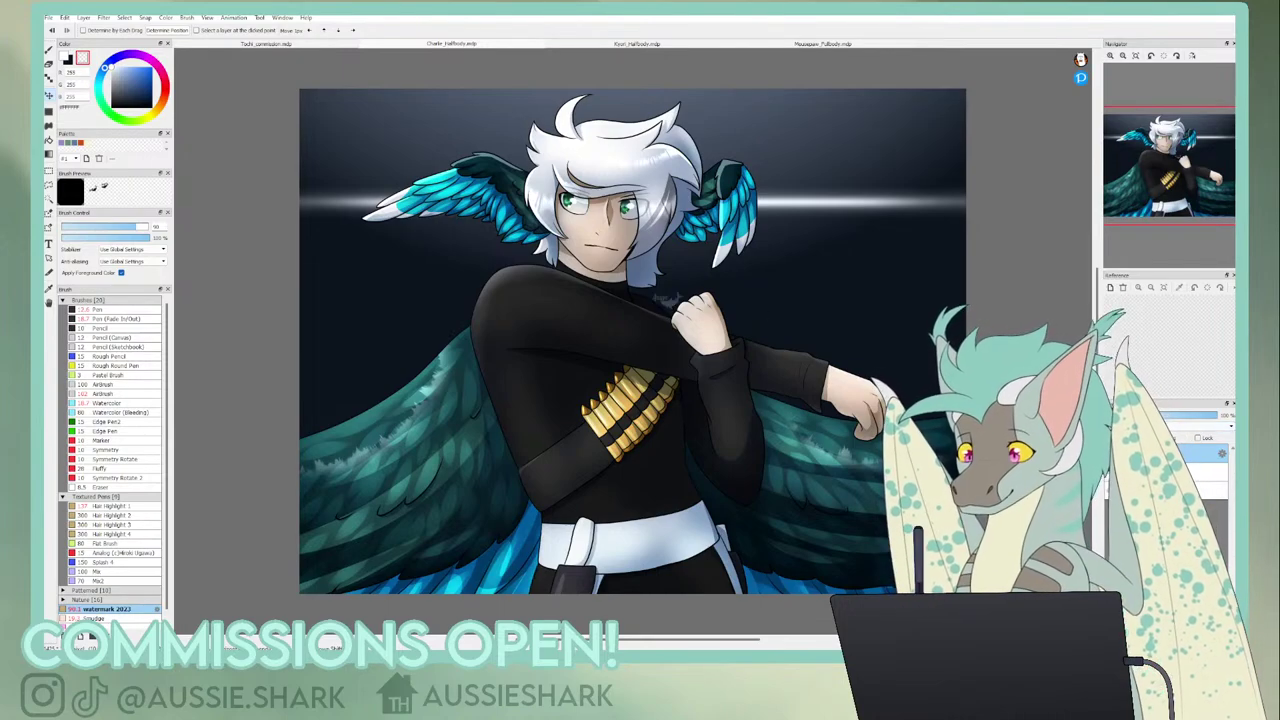
left_click(153, 159)
left_click_drag(653, 271, 674, 286)
key("Return")
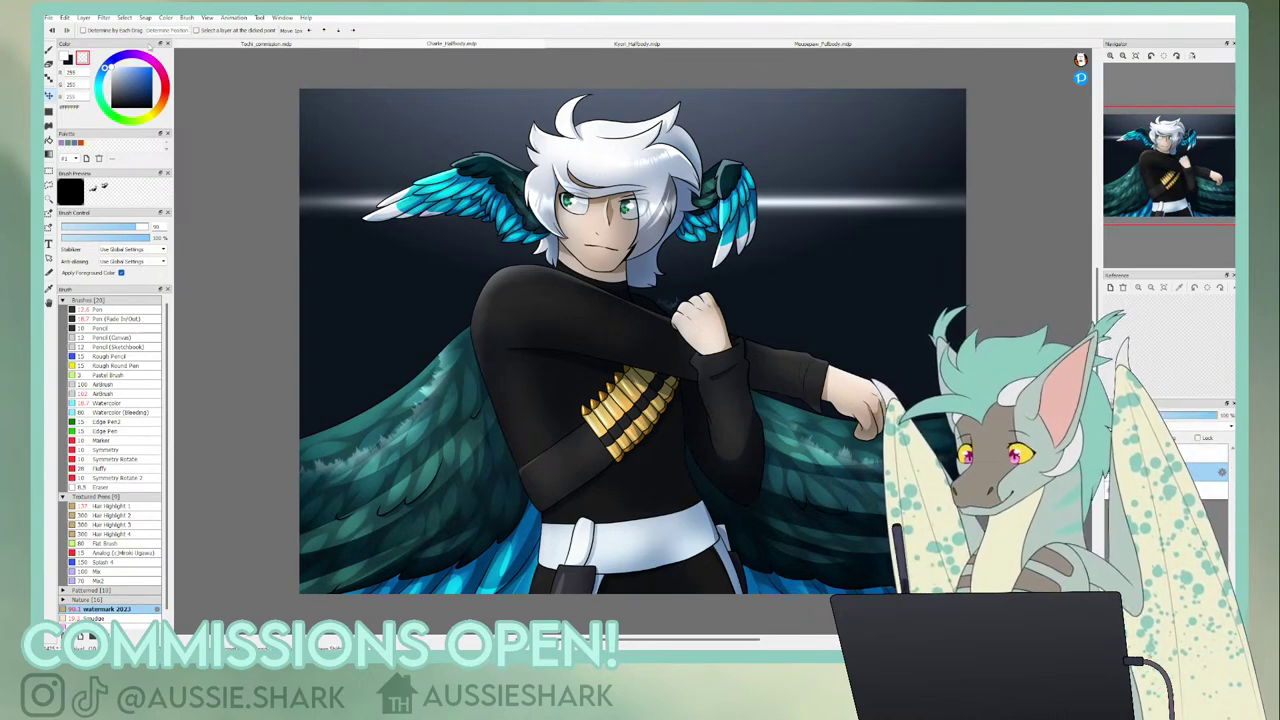
- Select the character's silhouette, fill it with white on a layer behind the character, and clear the selection
left_click(153, 52)
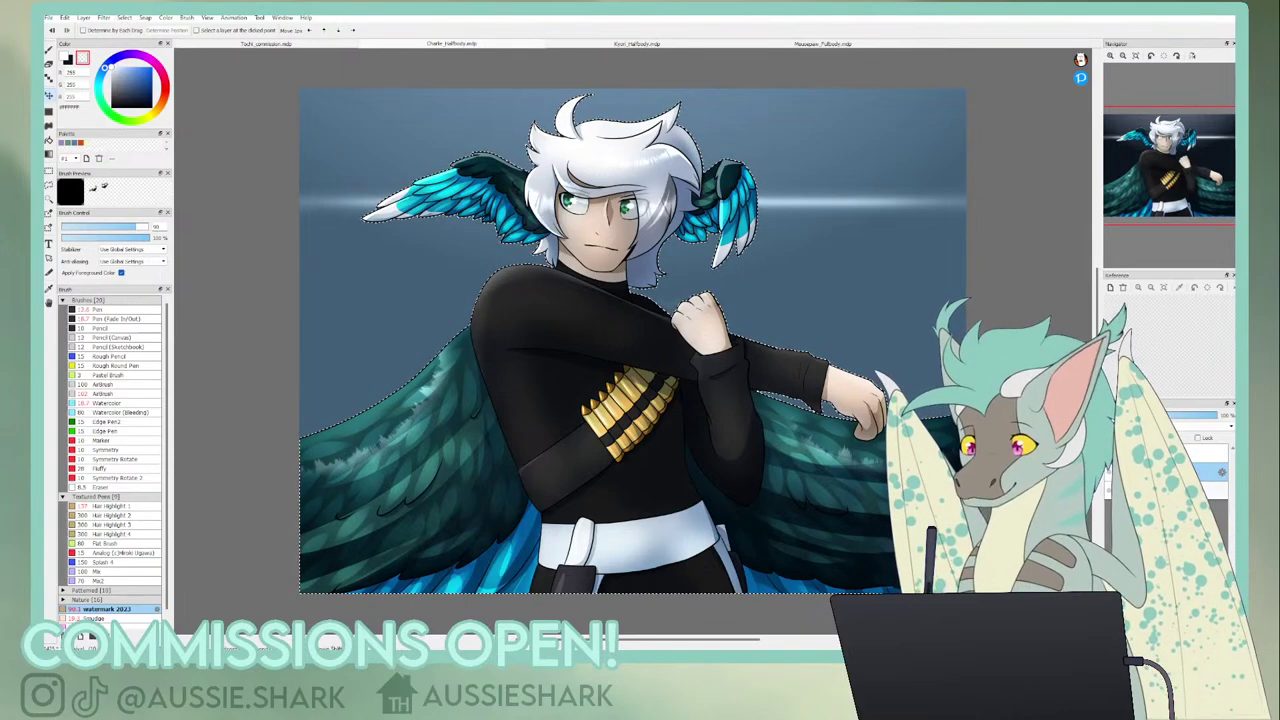
left_click(1120, 490)
left_click(1160, 510)
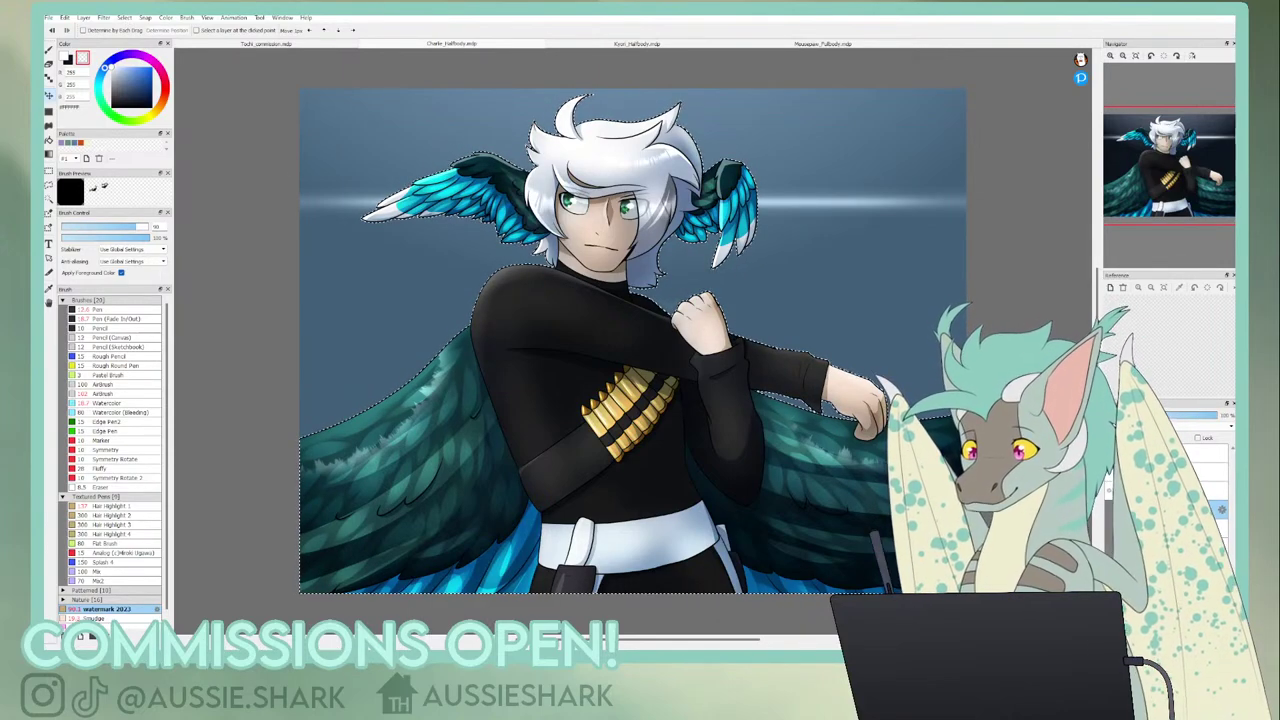
left_click(1123, 56)
left_click(64, 58)
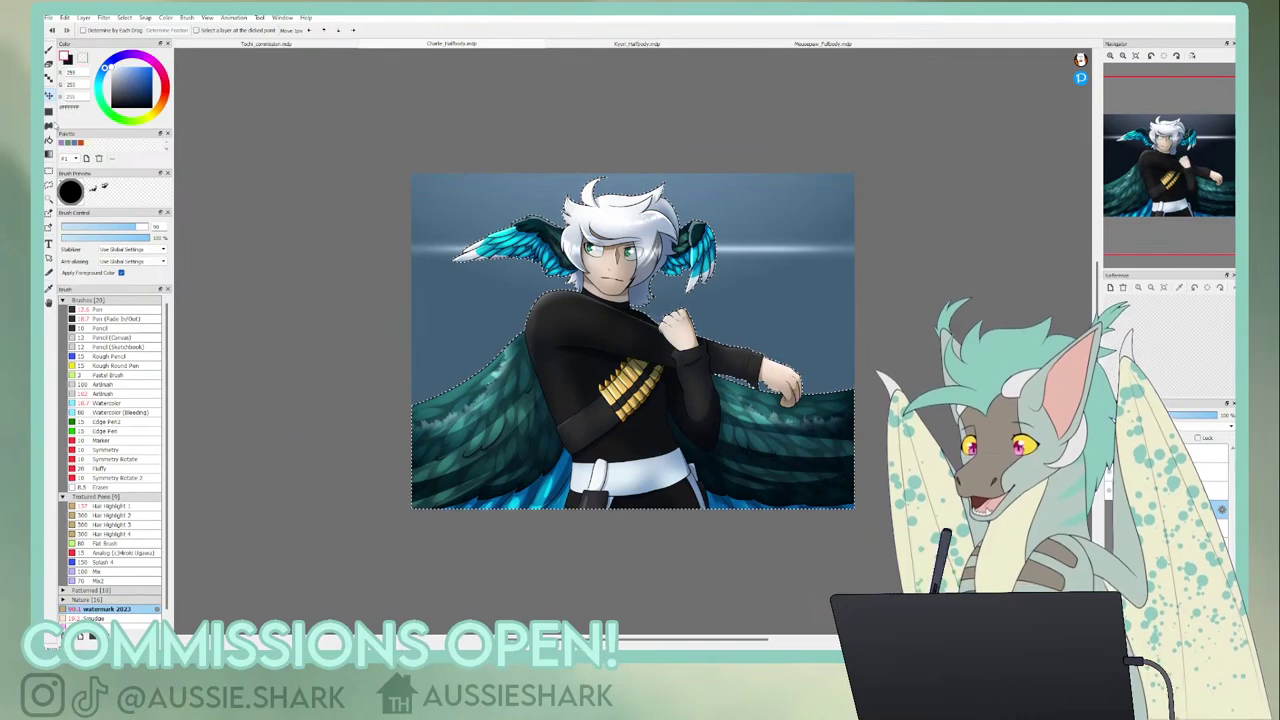
left_click(48, 112)
left_click_drag(383, 103, 979, 577)
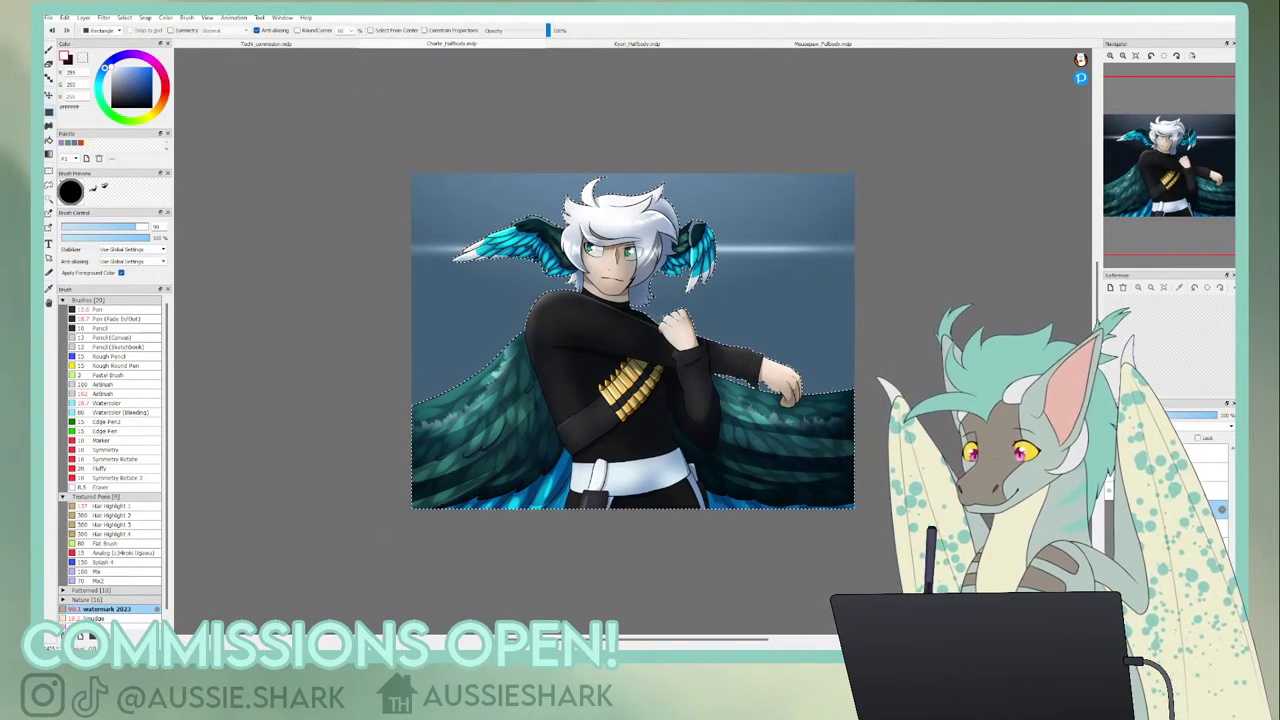
key("ctrl+d")
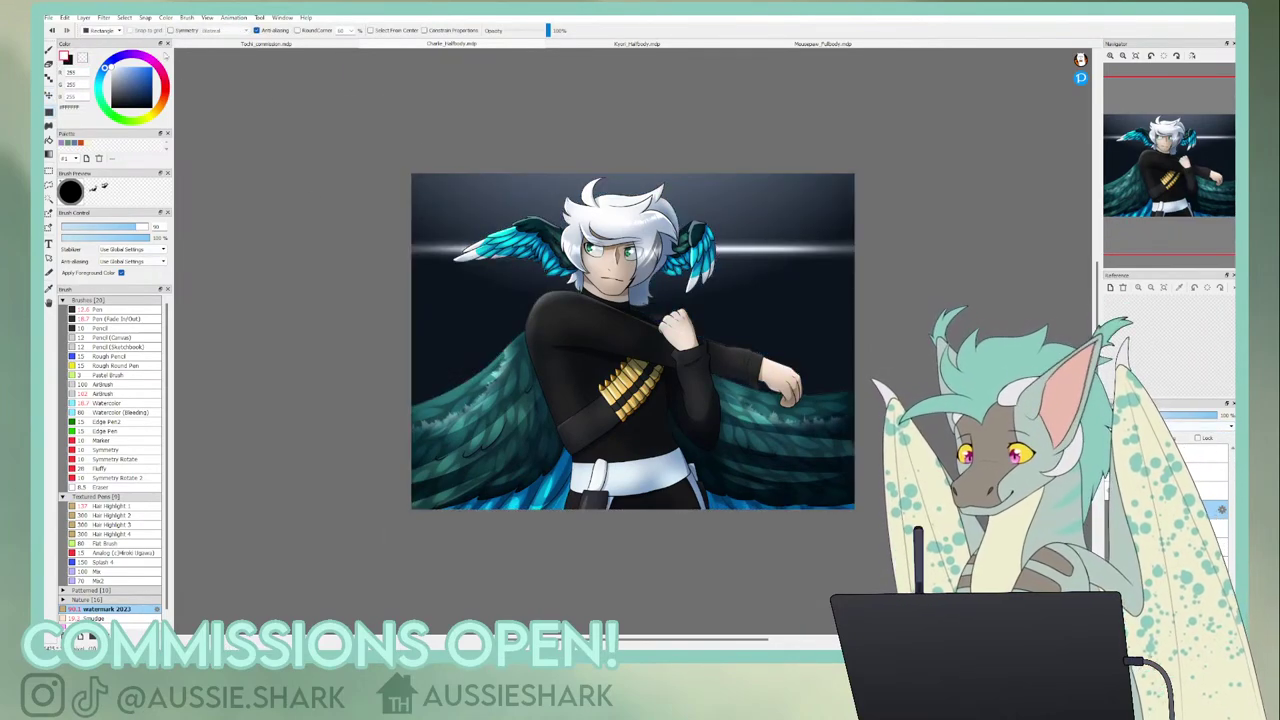
- Blur the white silhouette into a soft glow around the character and lower that layer's opacity
left_click(141, 139)
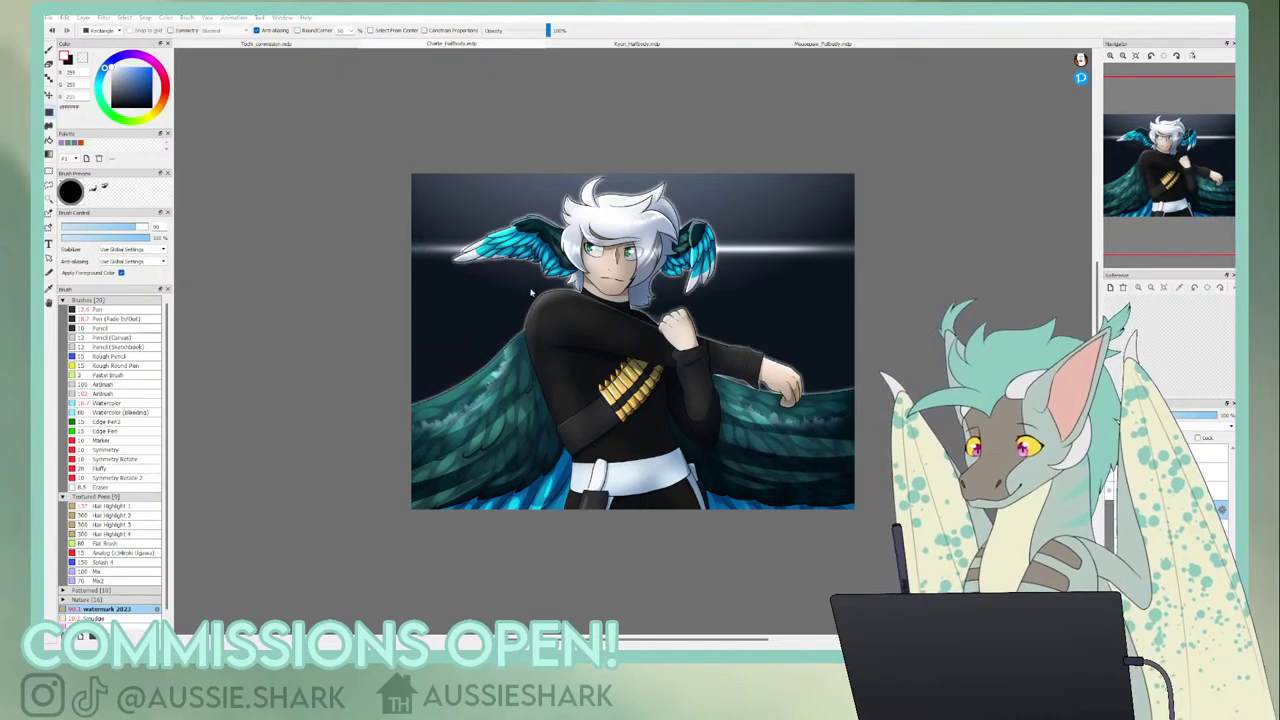
left_click_drag(547, 260, 546, 264)
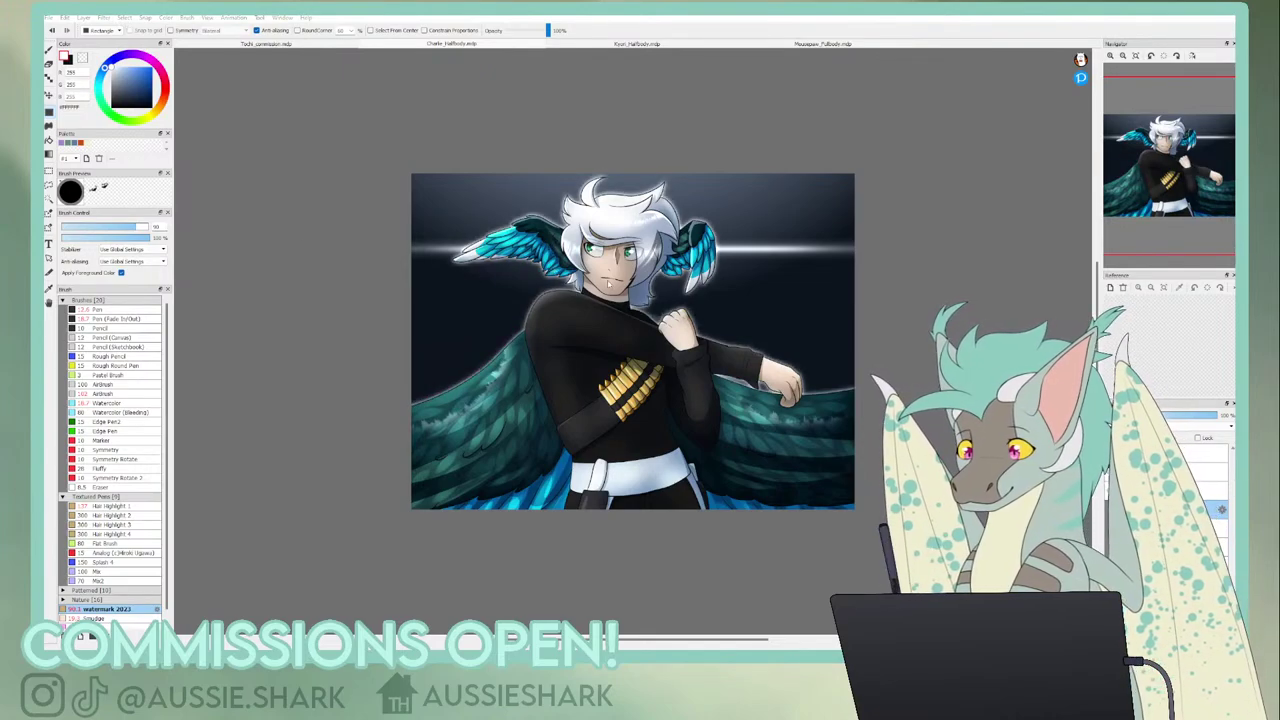
left_click(598, 280)
left_click_drag(1188, 415, 1155, 415)
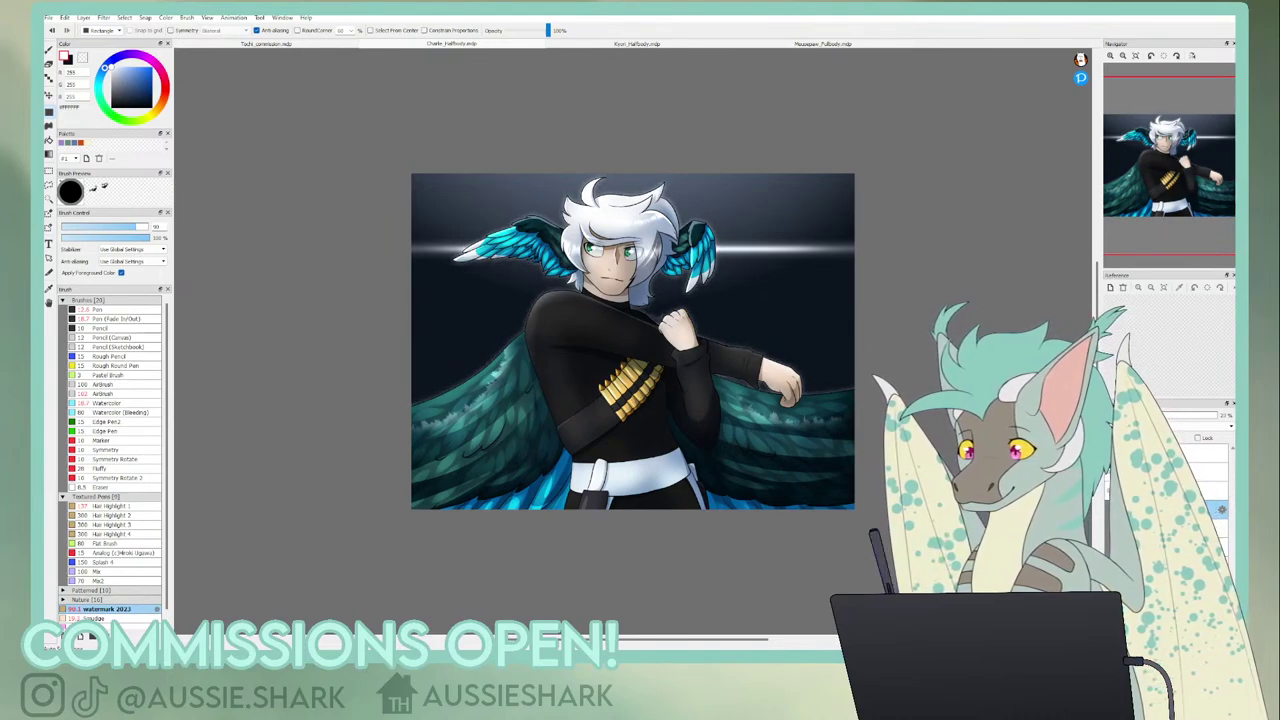
- Tint the dark gradient background a deeper blue and save the finished illustration as Charlie_Halfbody.png
left_click(1165, 572)
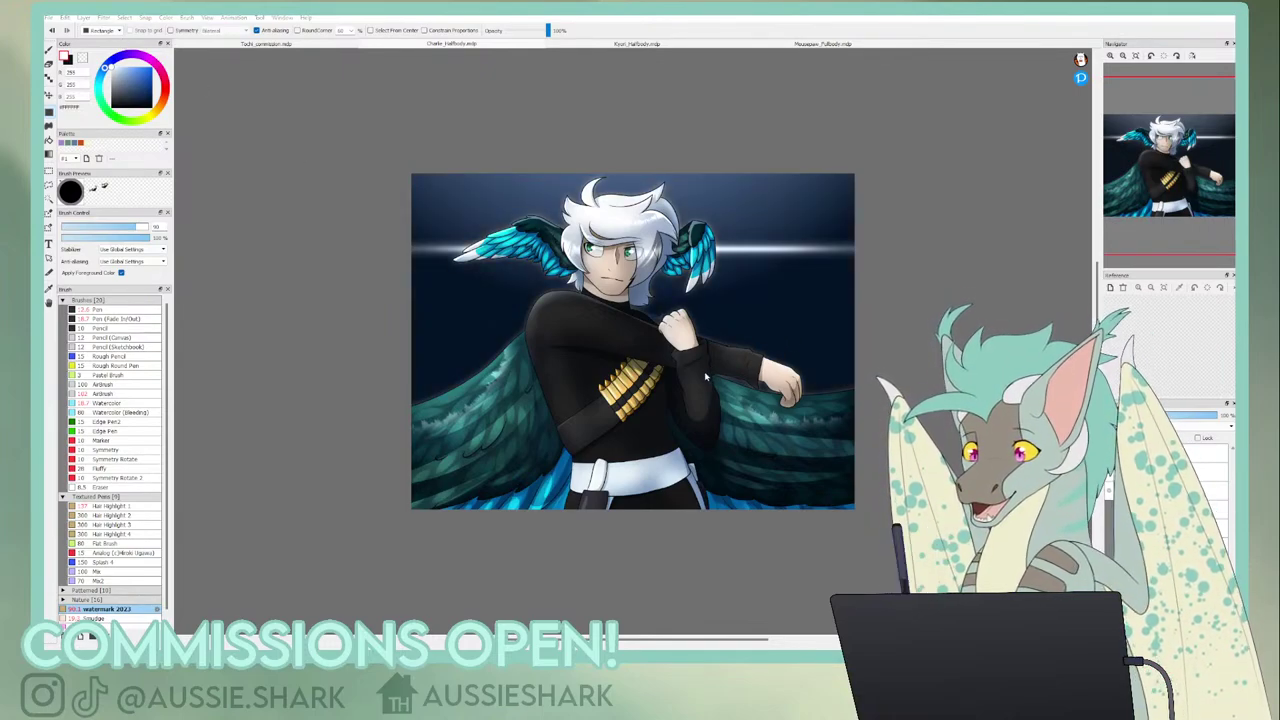
left_click(1124, 55)
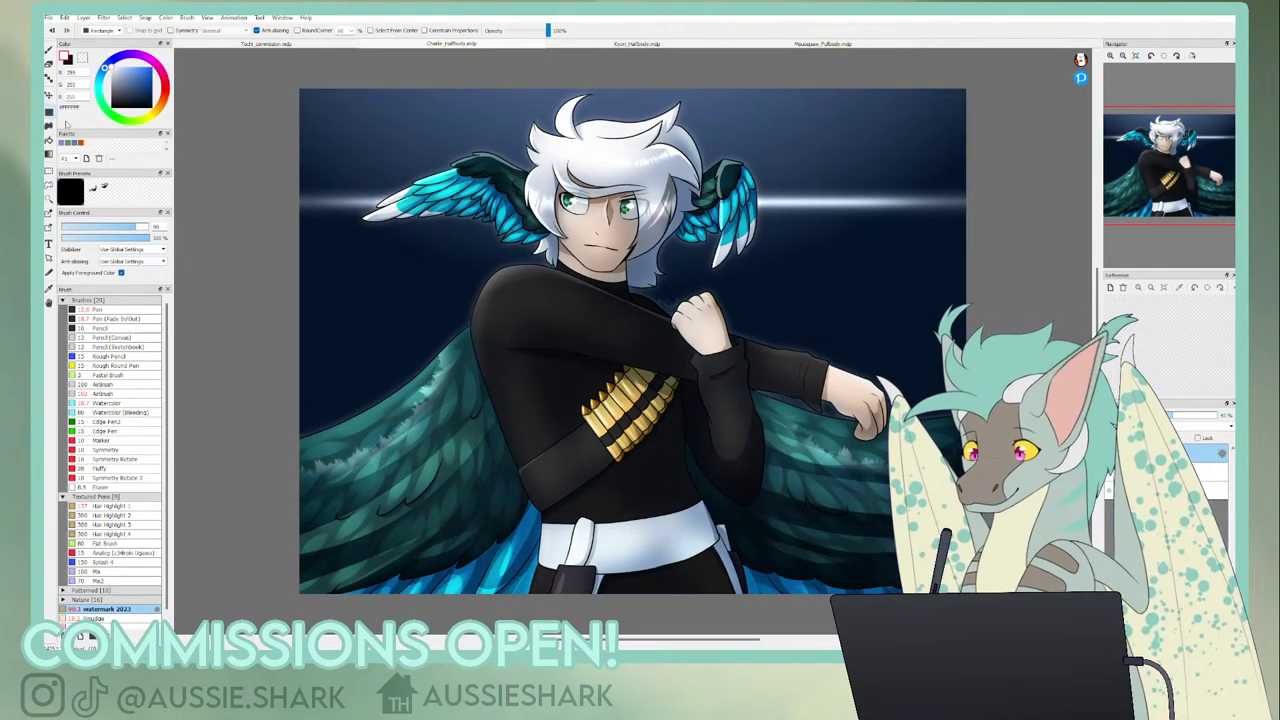
left_click(48, 95)
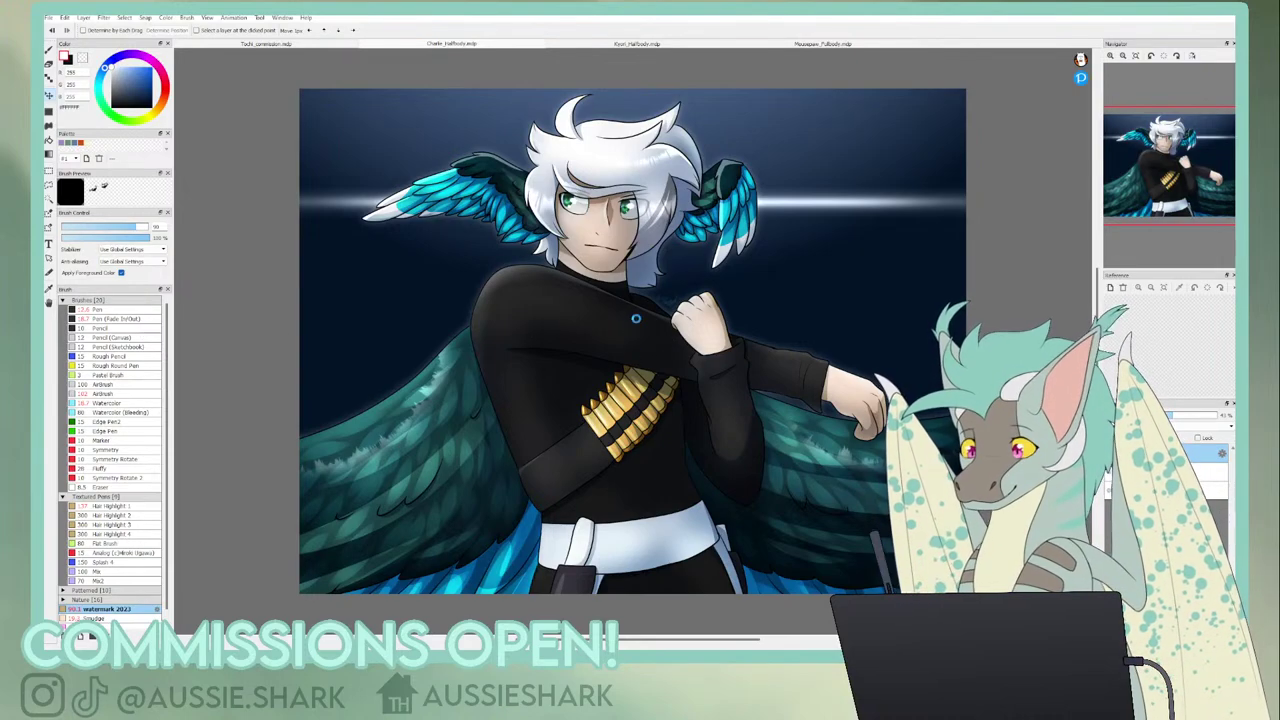
- Switch to the half-body document of the dark-haired horned character with flat colours
left_click(631, 45)
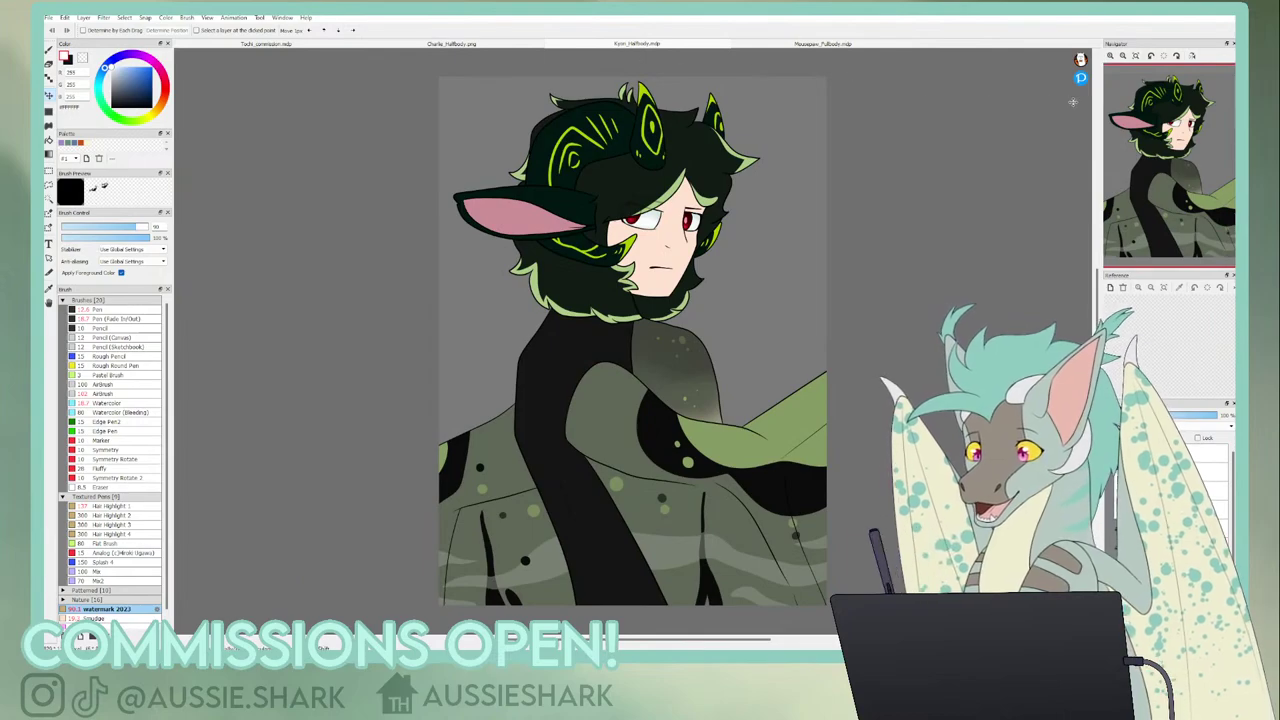
left_click(1136, 57)
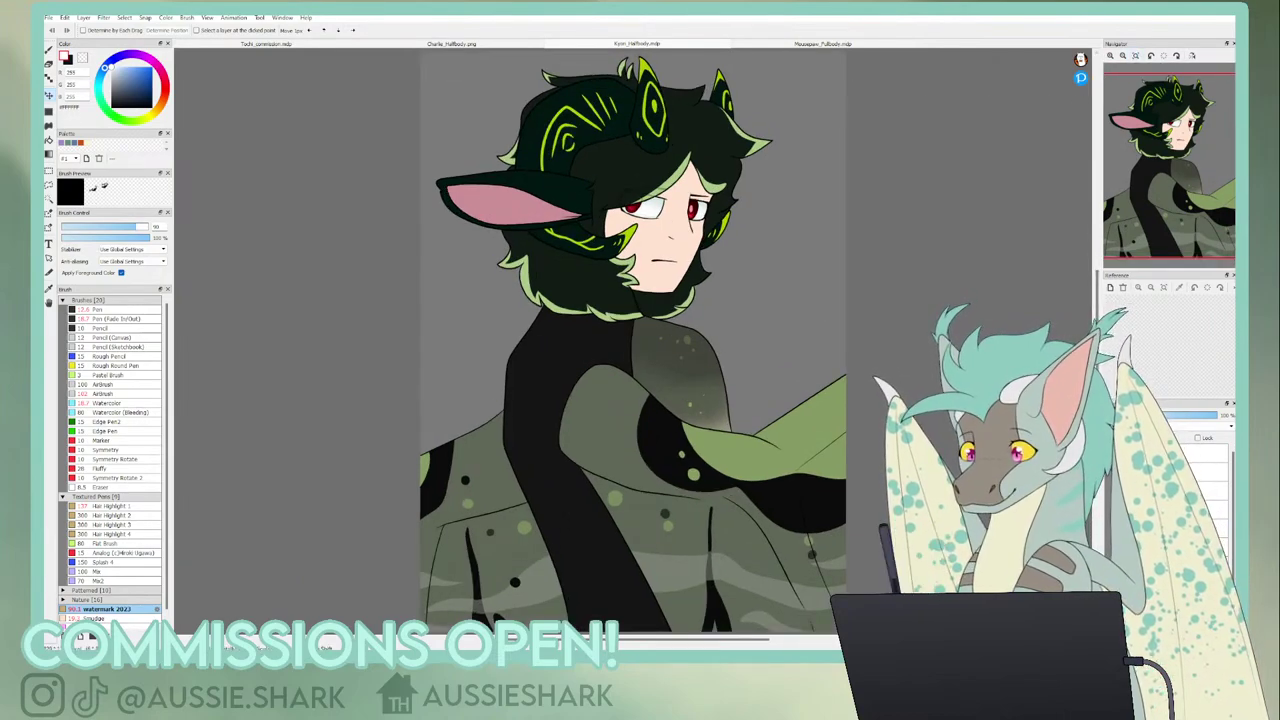
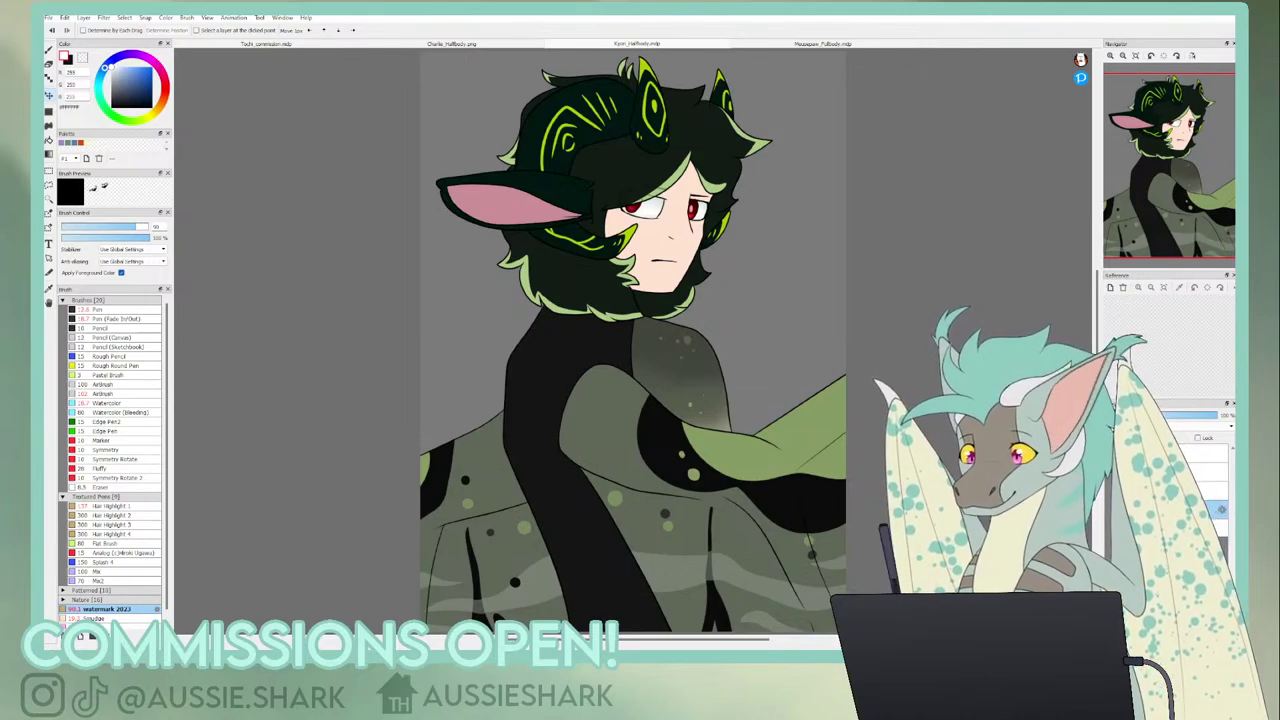
key("ctrl+z")
key("ctrl+z")
key("ctrl+y")
key("ctrl+y")
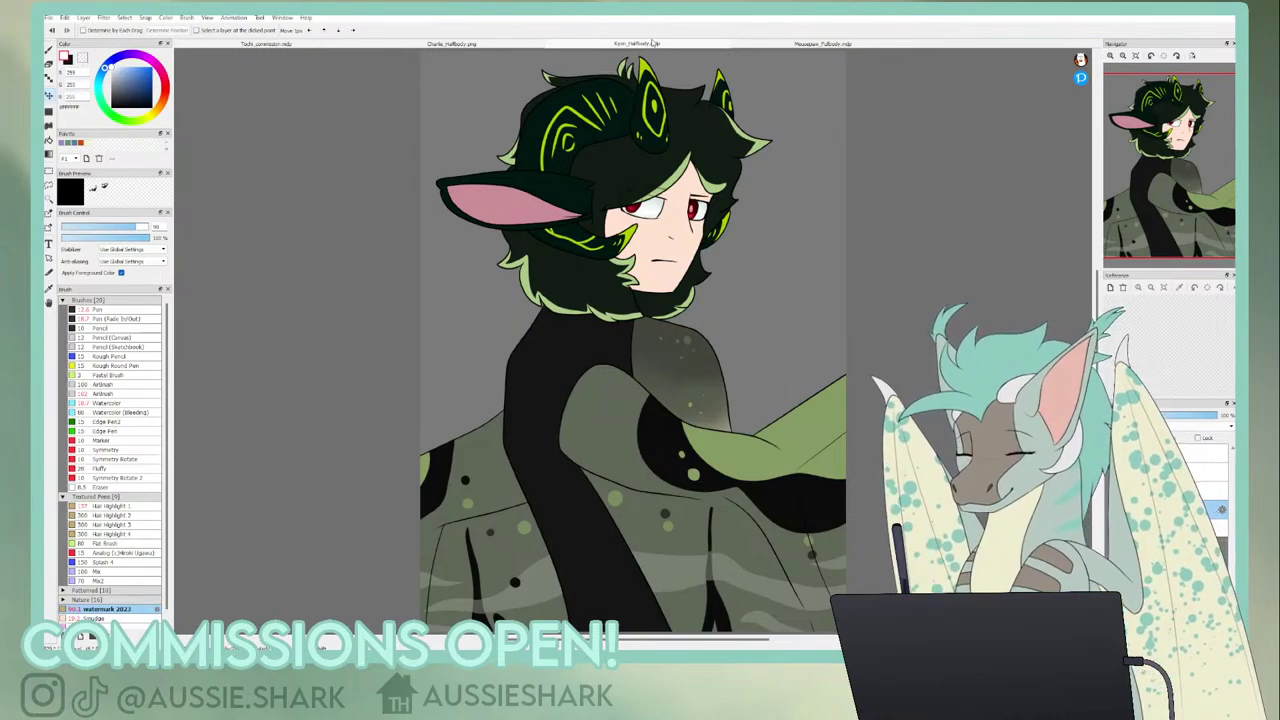
- Compare the finished winged character illustration with the horned character's flat-coloured half-body
left_click(484, 44)
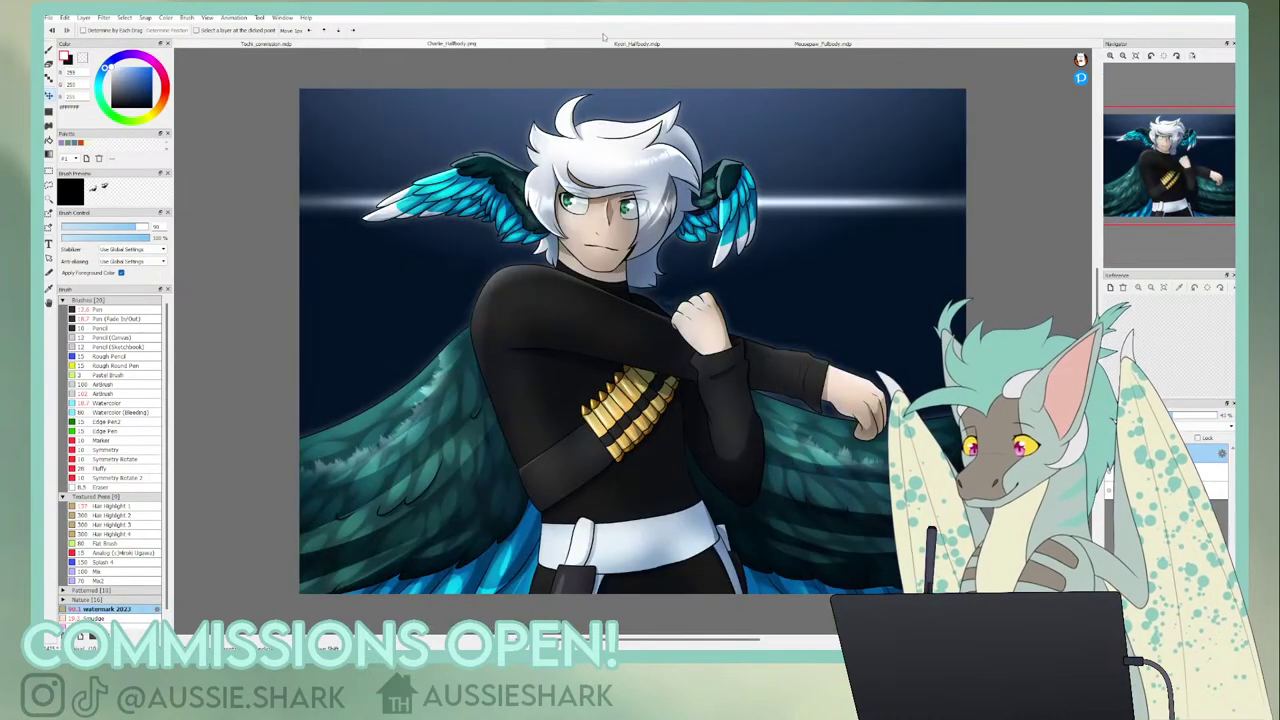
left_click(548, 45)
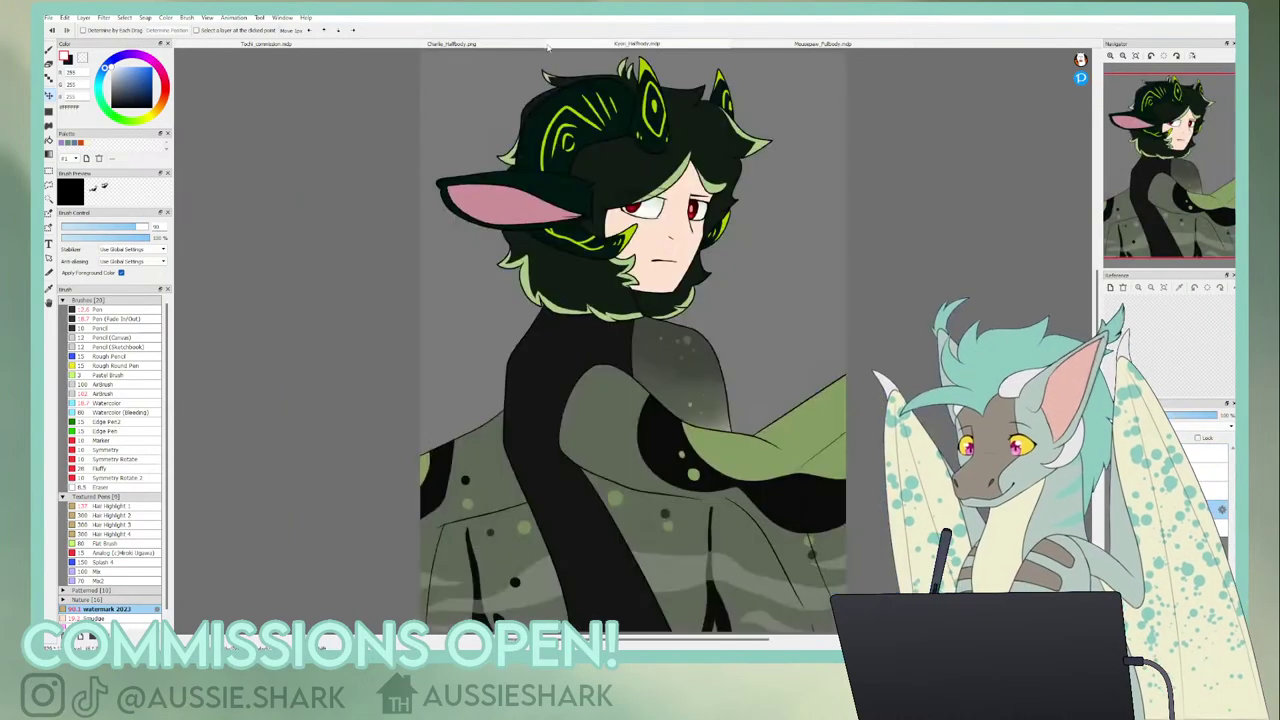
left_click(530, 44)
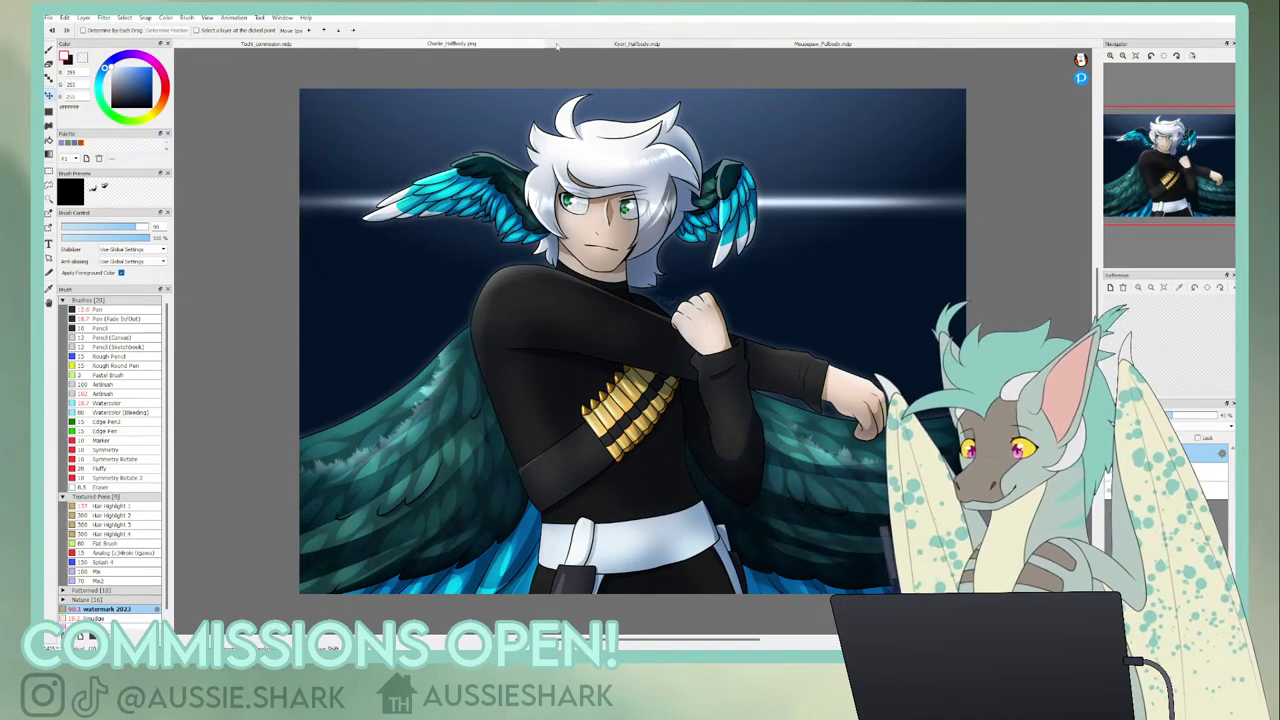
left_click(545, 44)
left_click(524, 44)
left_click(556, 46)
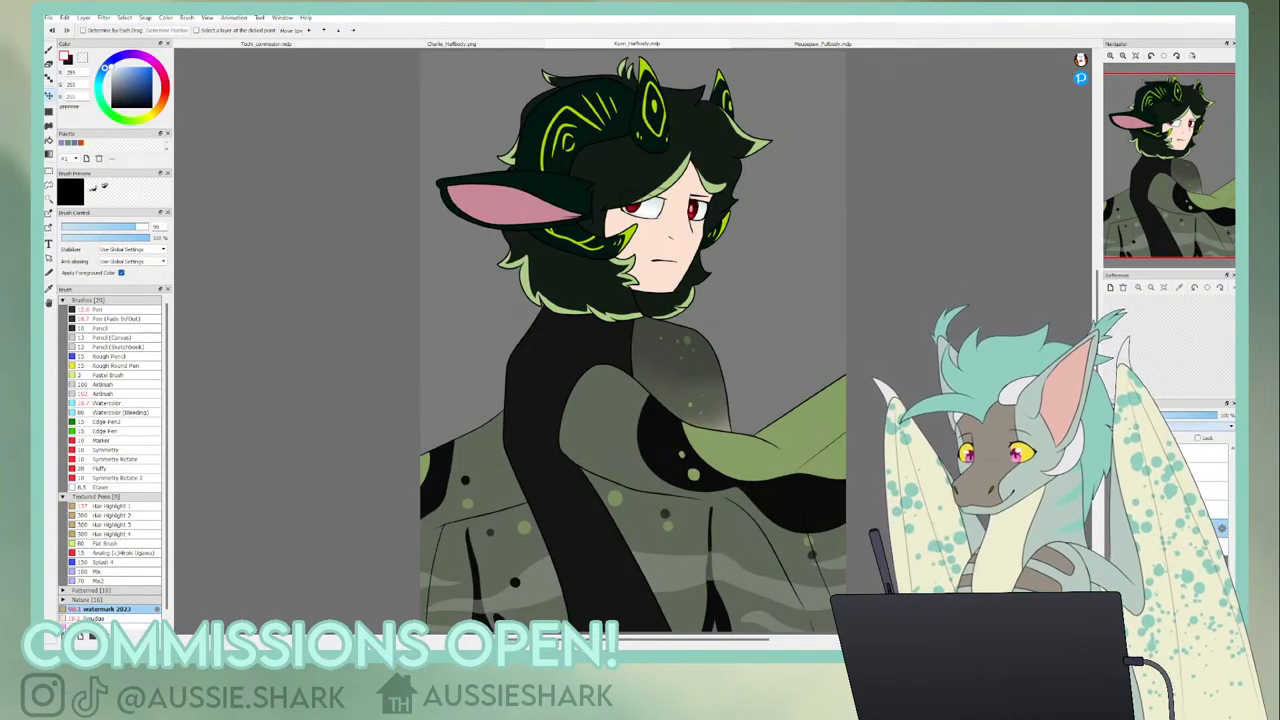
- Choose the green palette colour and the Pen at size 35, and scribble test marks beside the horned character's hair
left_click(68, 143)
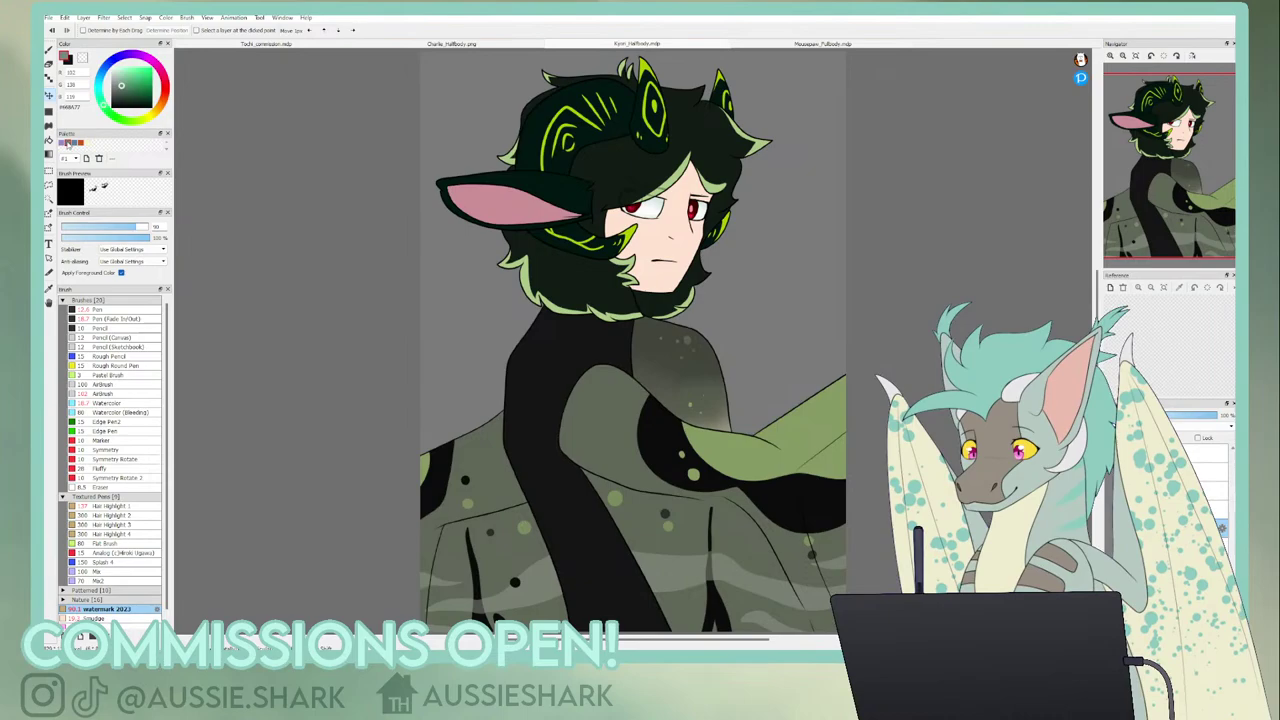
left_click(50, 50)
left_click(118, 312)
left_click(117, 497)
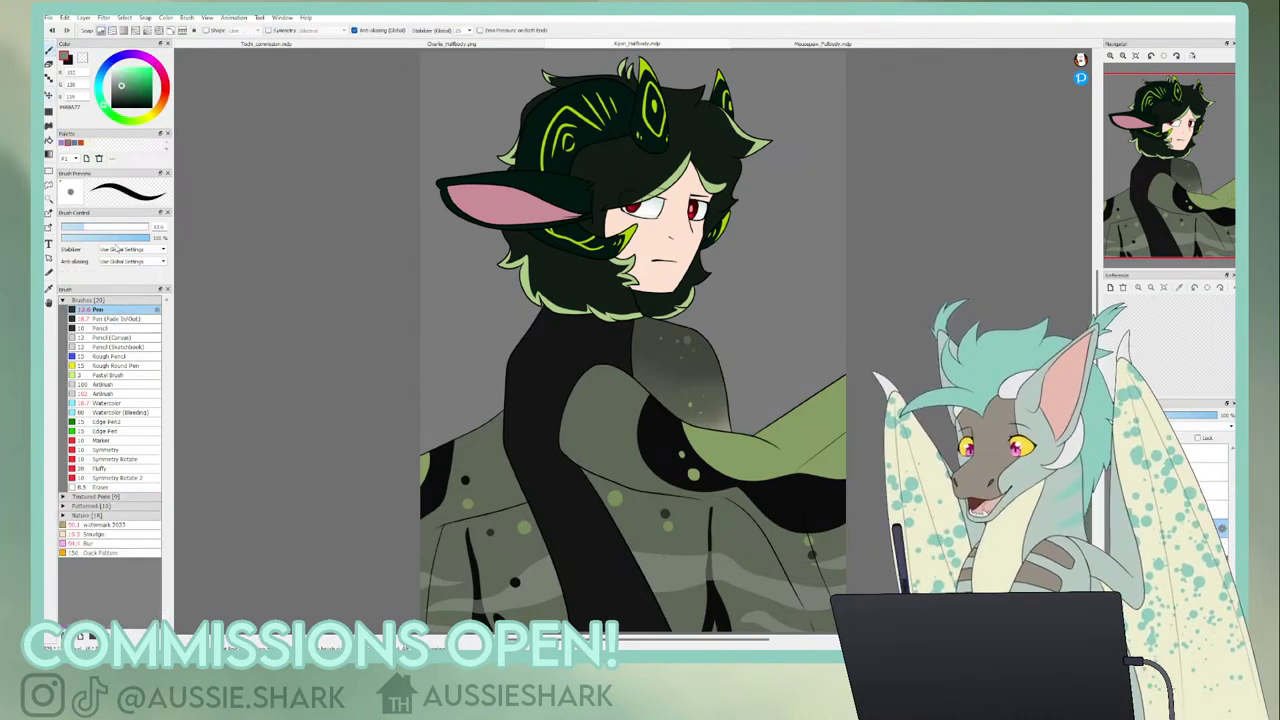
left_click(112, 227)
left_click(1110, 57)
left_click(1110, 57)
left_click(1110, 57)
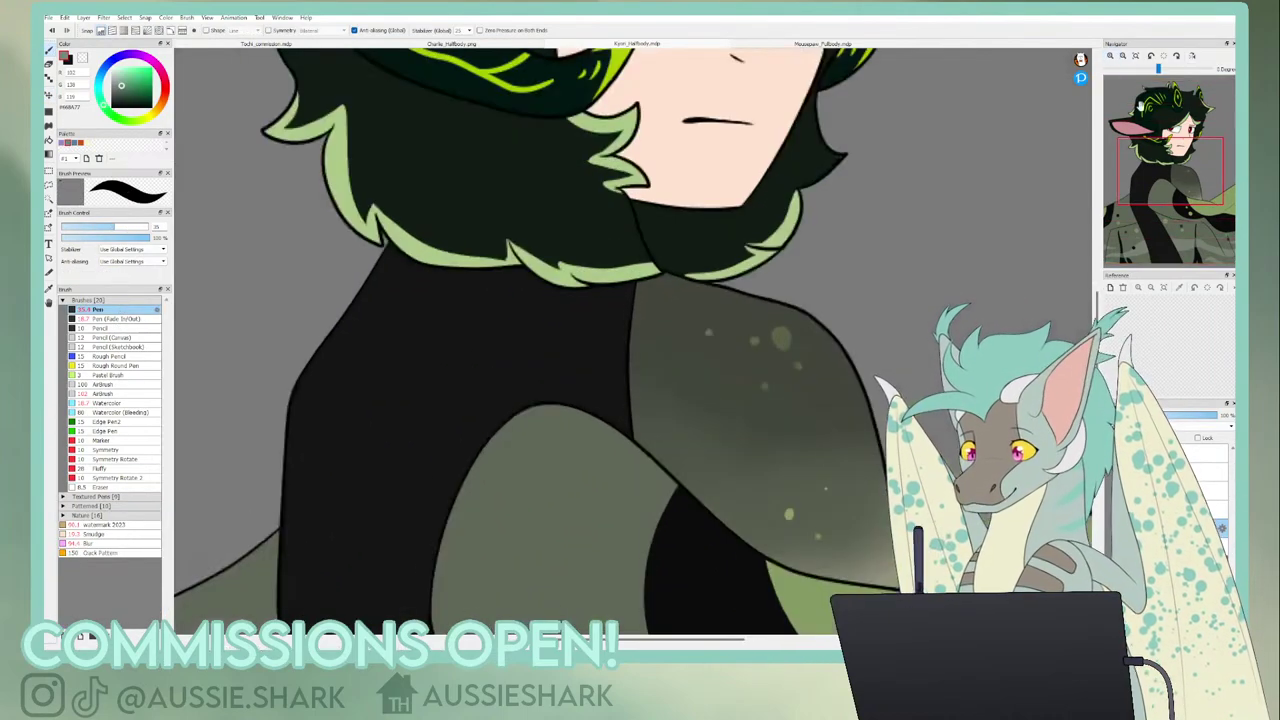
left_click_drag(1186, 134, 1165, 128)
left_click(1136, 57)
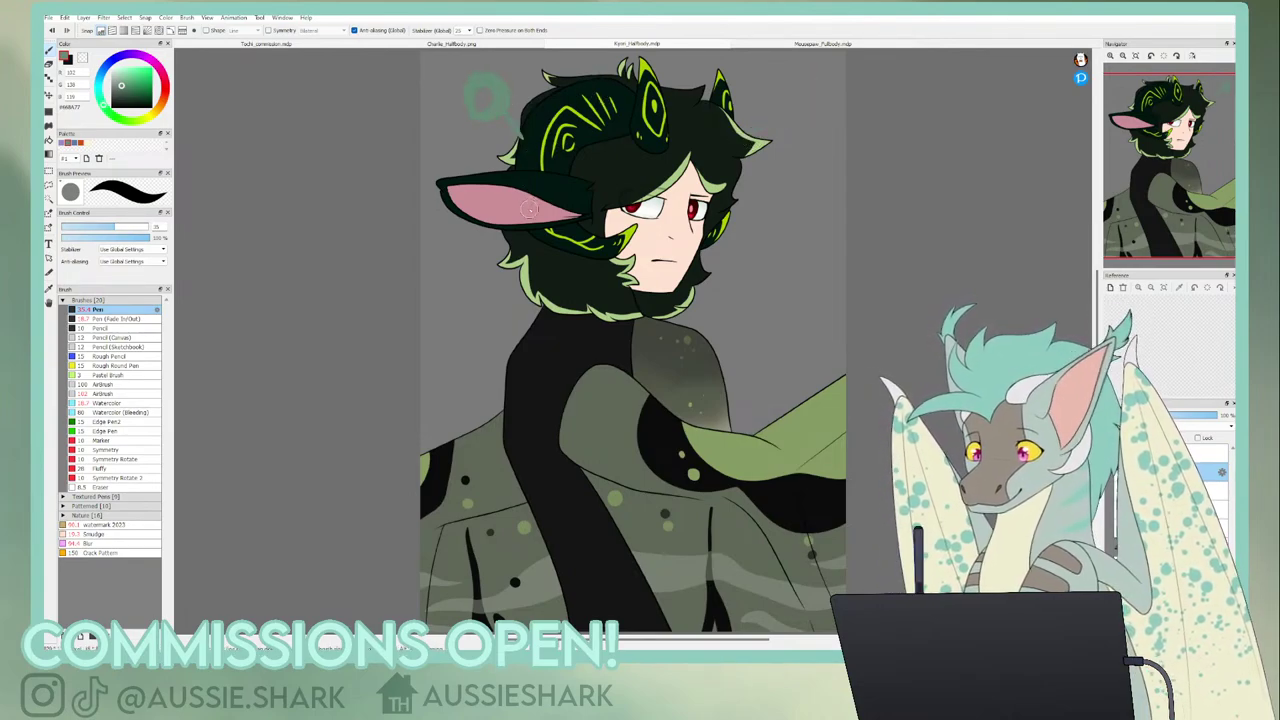
- Review the winged character illustration and the blond popsicle portrait, and return to the horned character's document
left_click(345, 45)
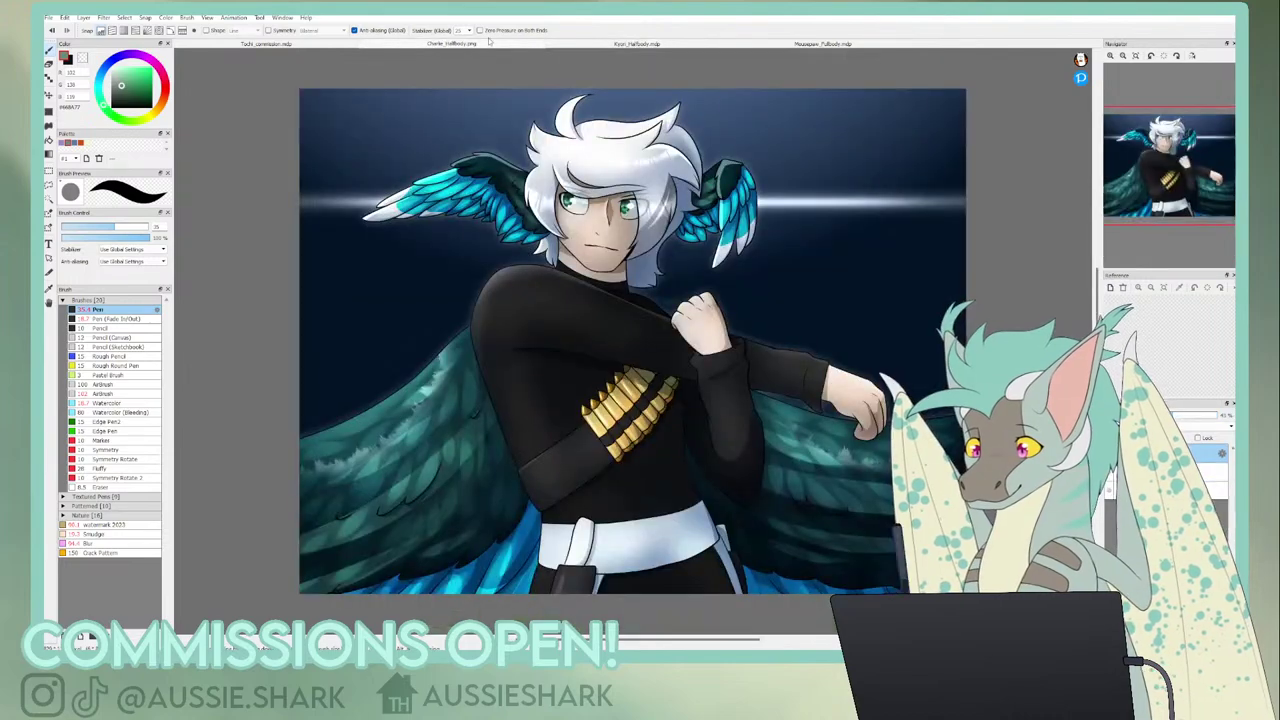
left_click(390, 46)
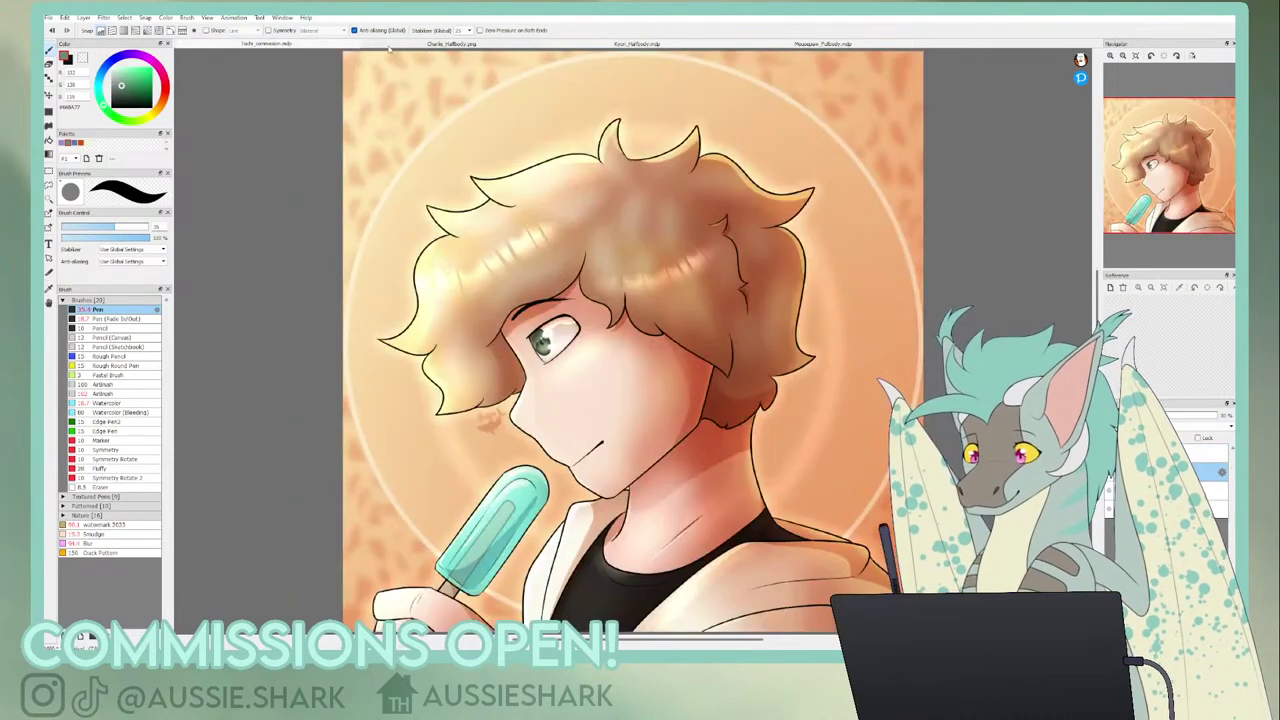
left_click(448, 44)
left_click(584, 46)
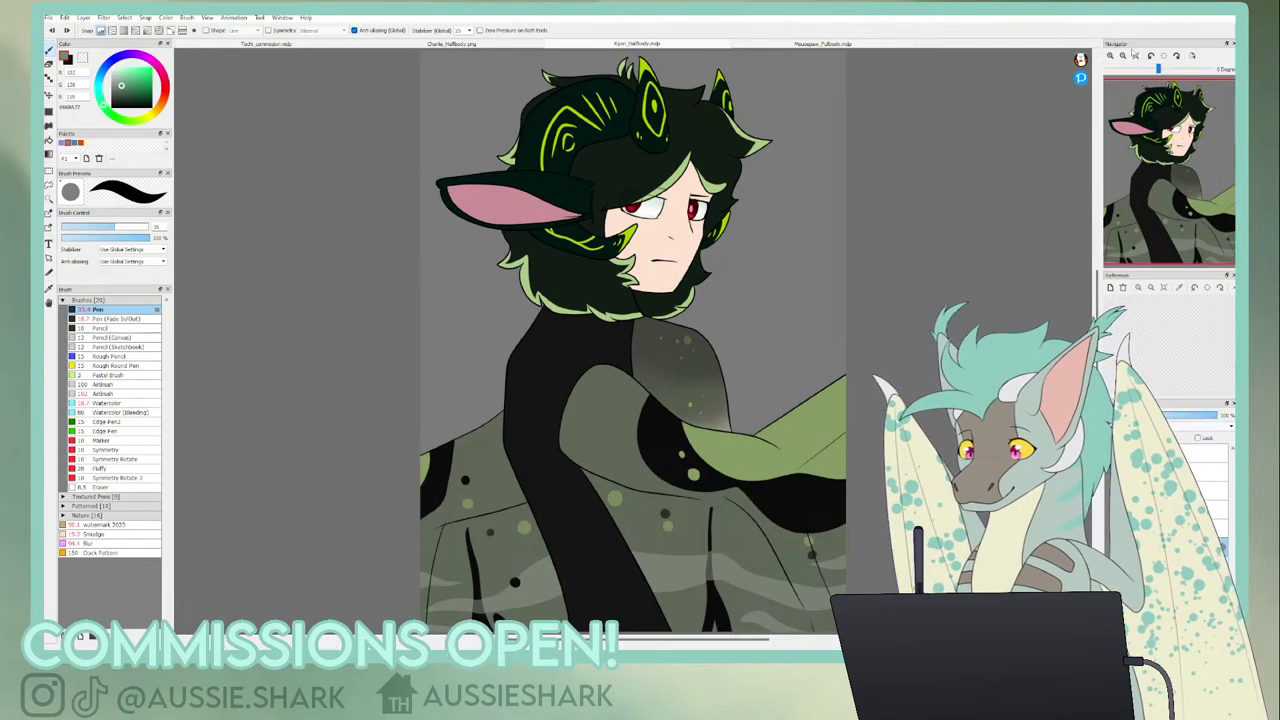
- Reduce the Pen size and shade the face beneath the fringe and the hair around the upright horn's base
left_click(1111, 56)
left_click(1111, 56)
left_click_drag(1162, 132, 1168, 126)
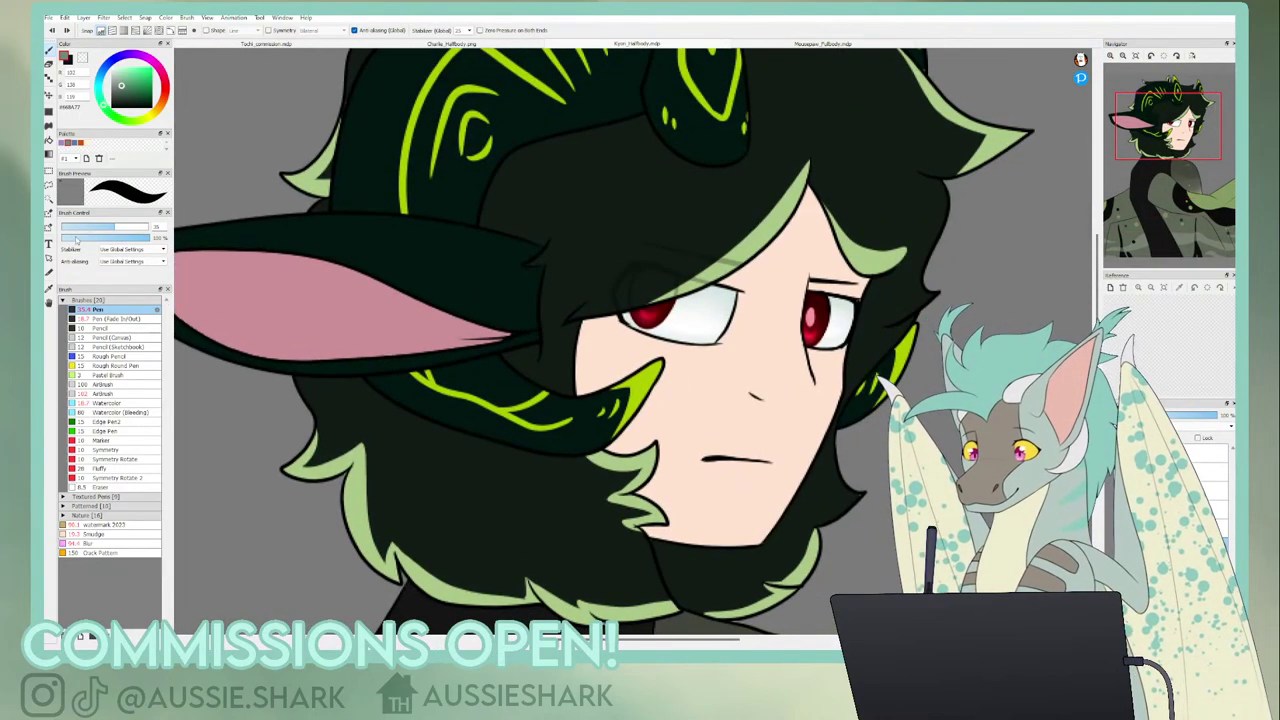
left_click(89, 227)
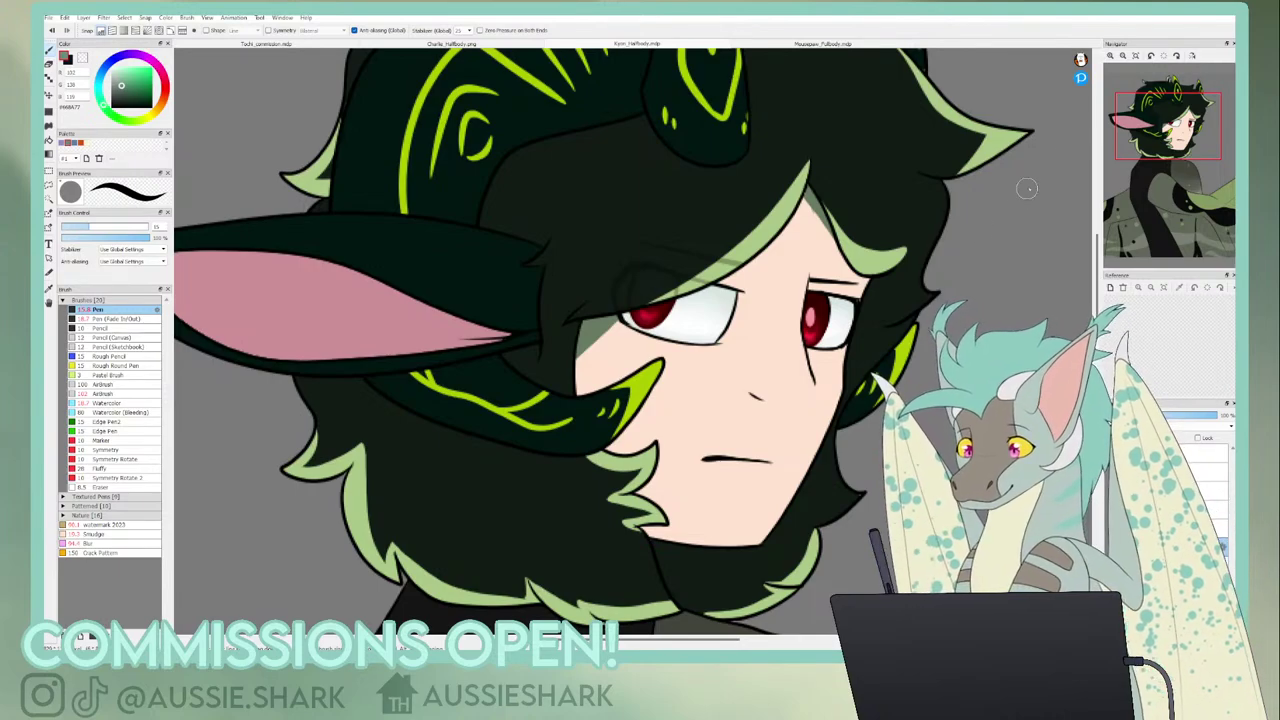
left_click(1163, 108)
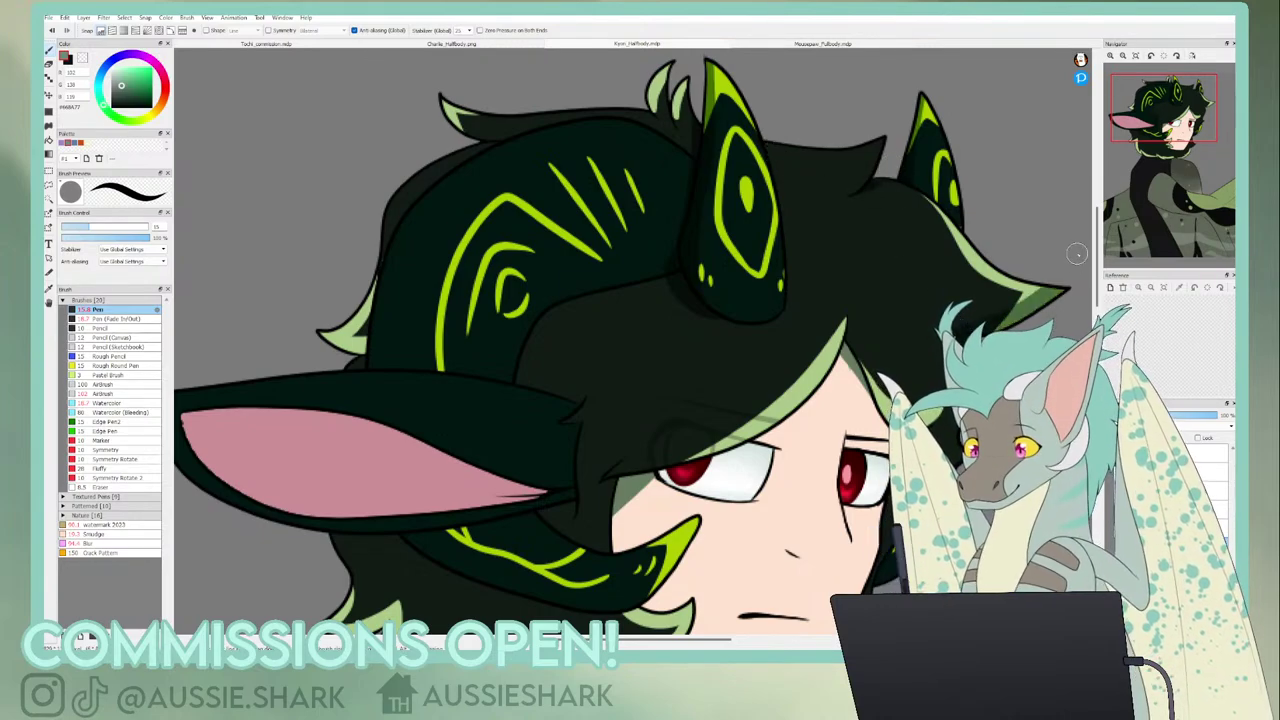
left_click(1181, 124)
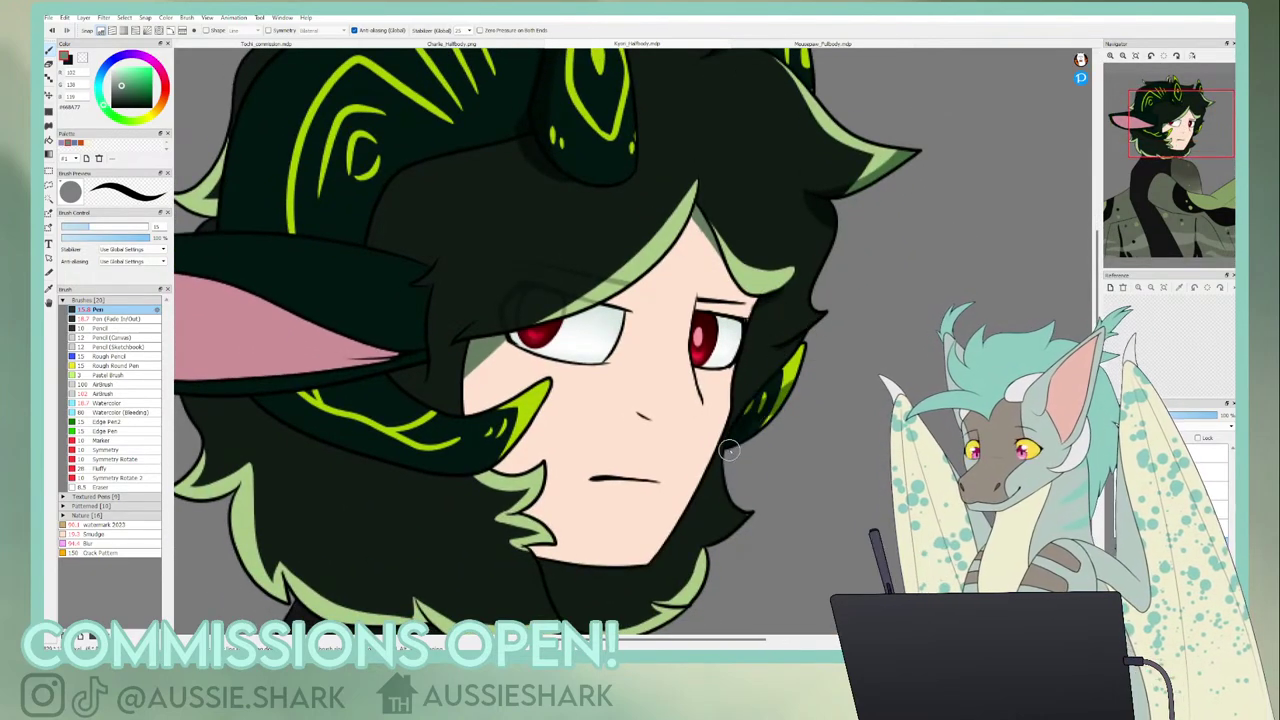
- Outline the jaw's shadow on the hair below the chin, trim it with the transparent colour, and fill the enclosed area in green
left_click_drag(1180, 200, 1180, 150)
mouse_move(695, 276)
left_mouse_down()
mouse_move(641, 387)
mouse_move(663, 401)
mouse_move(699, 268)
mouse_move(655, 400)
left_mouse_up()
key("ctrl+z")
left_click(83, 58)
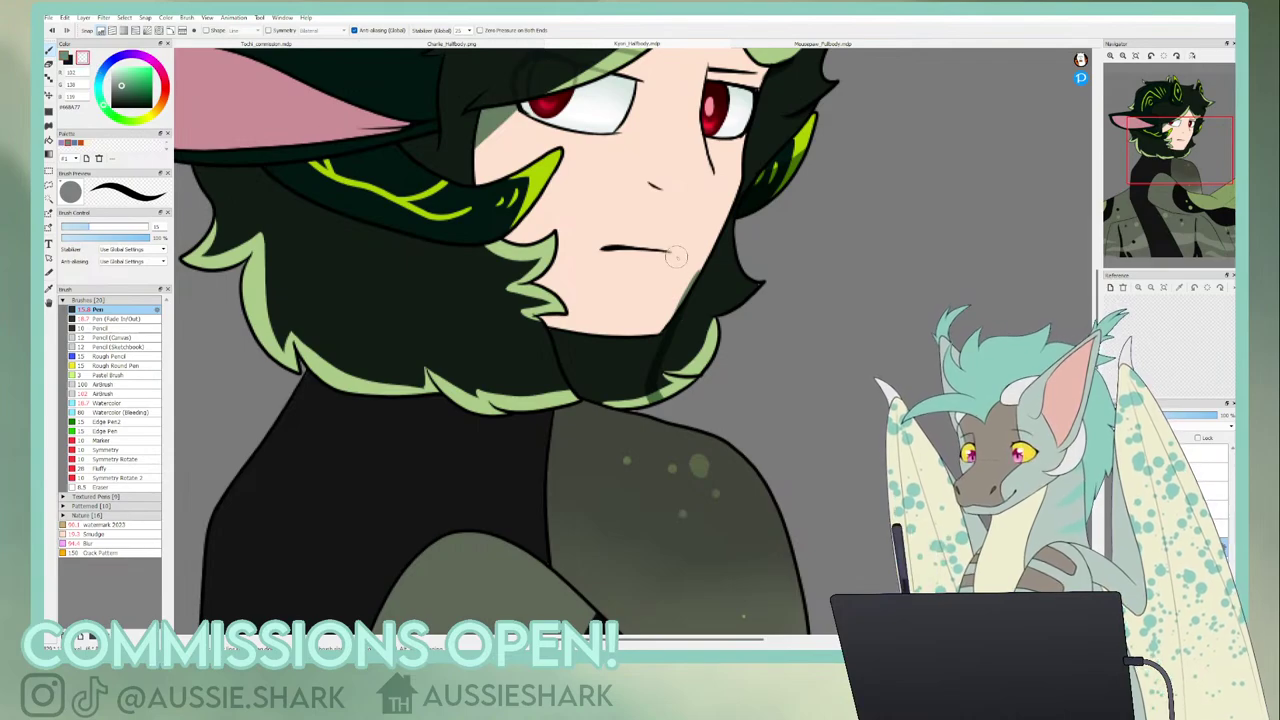
left_click_drag(688, 274, 662, 316)
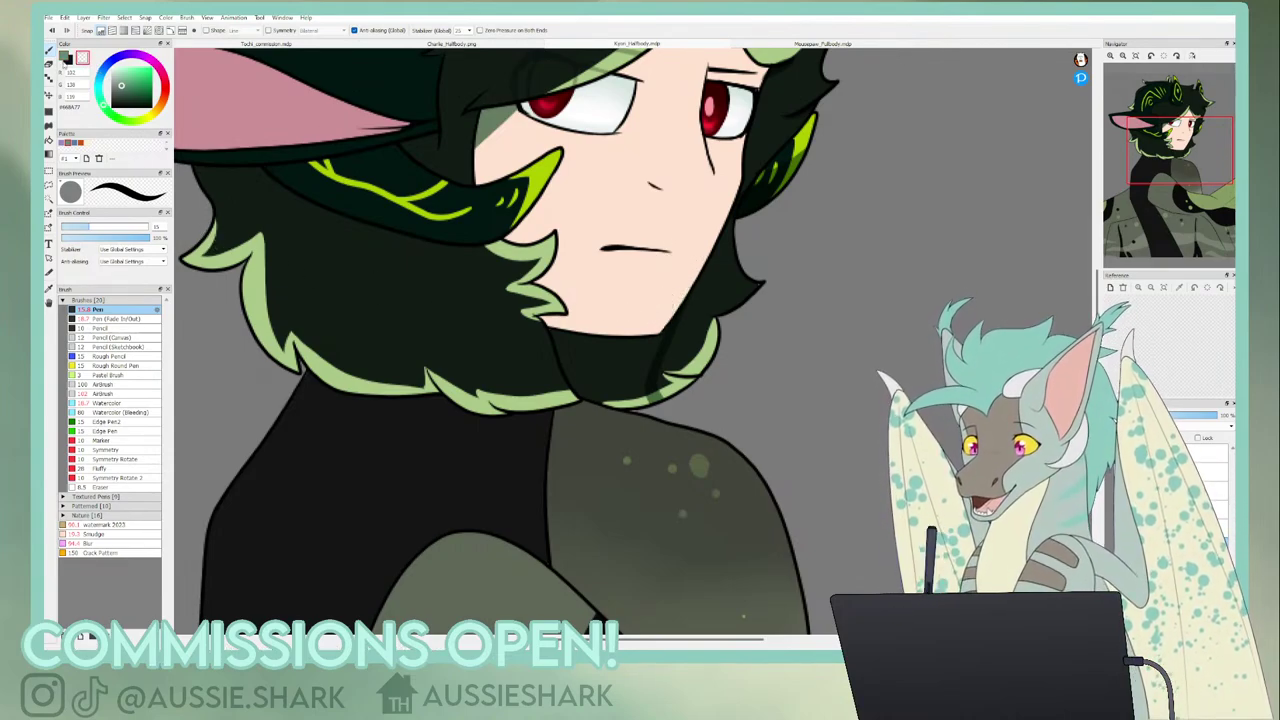
left_click(64, 59)
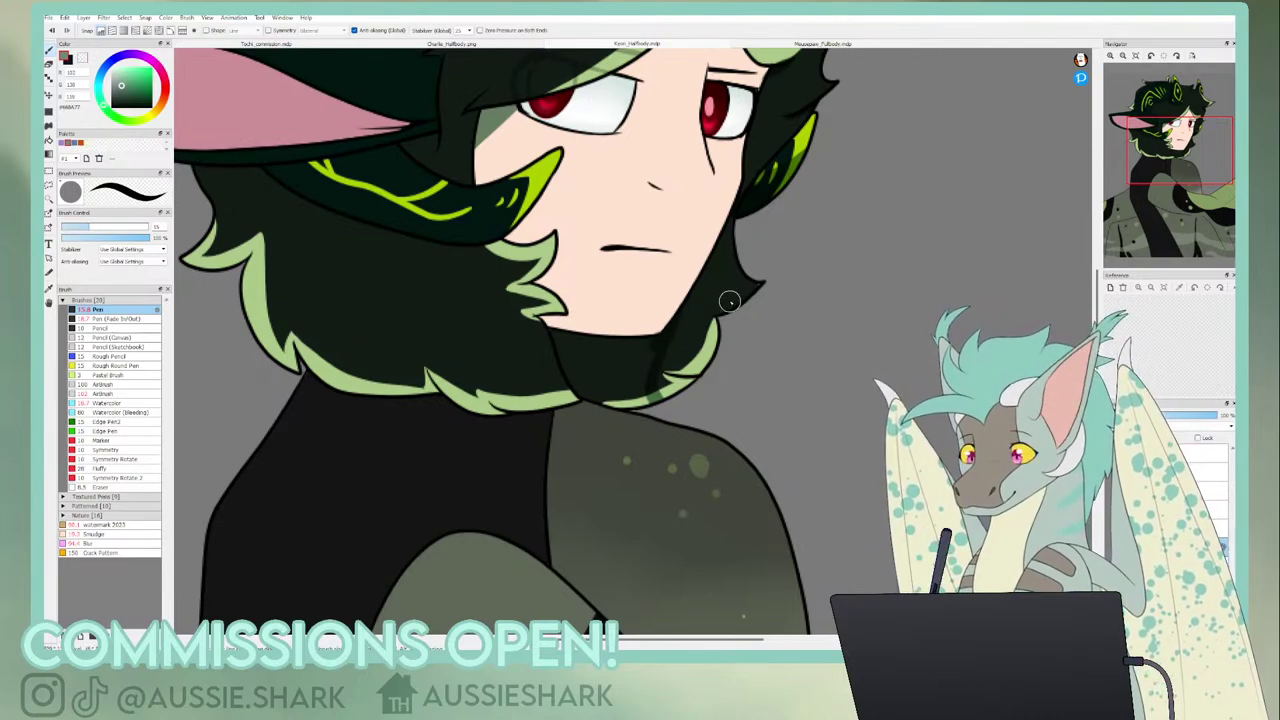
key("g")
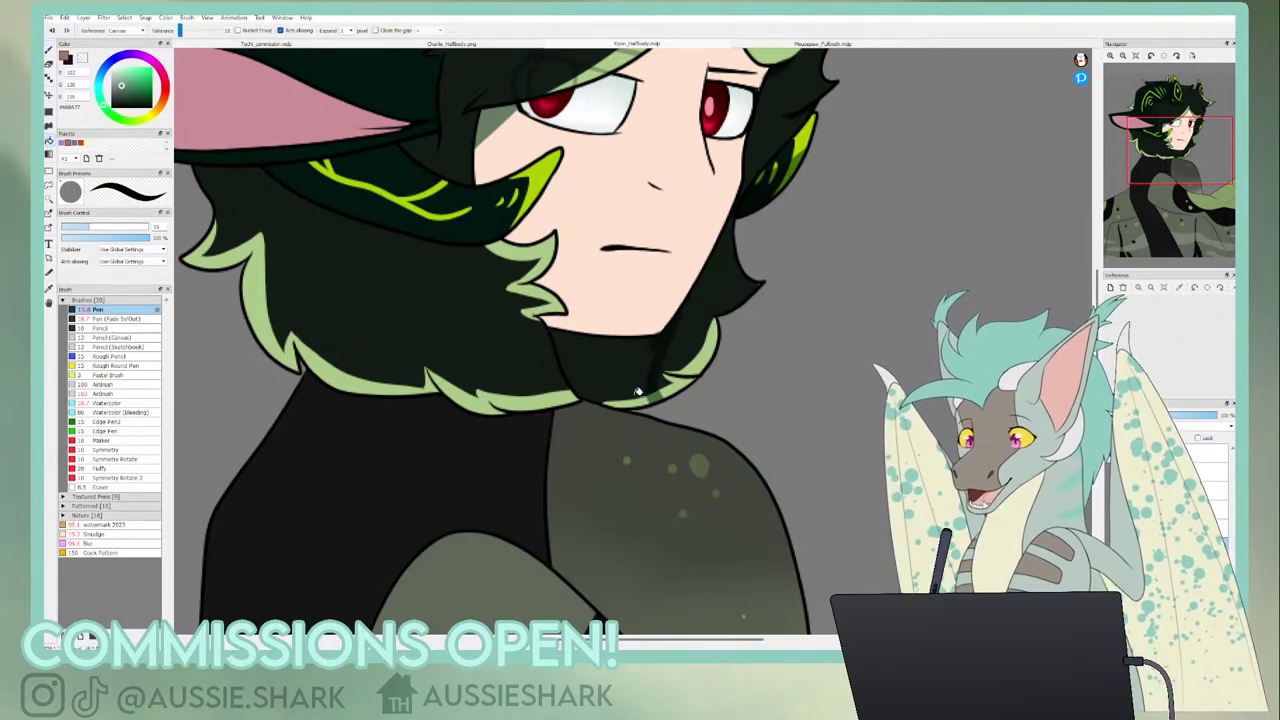
left_click(638, 391)
left_click(48, 50)
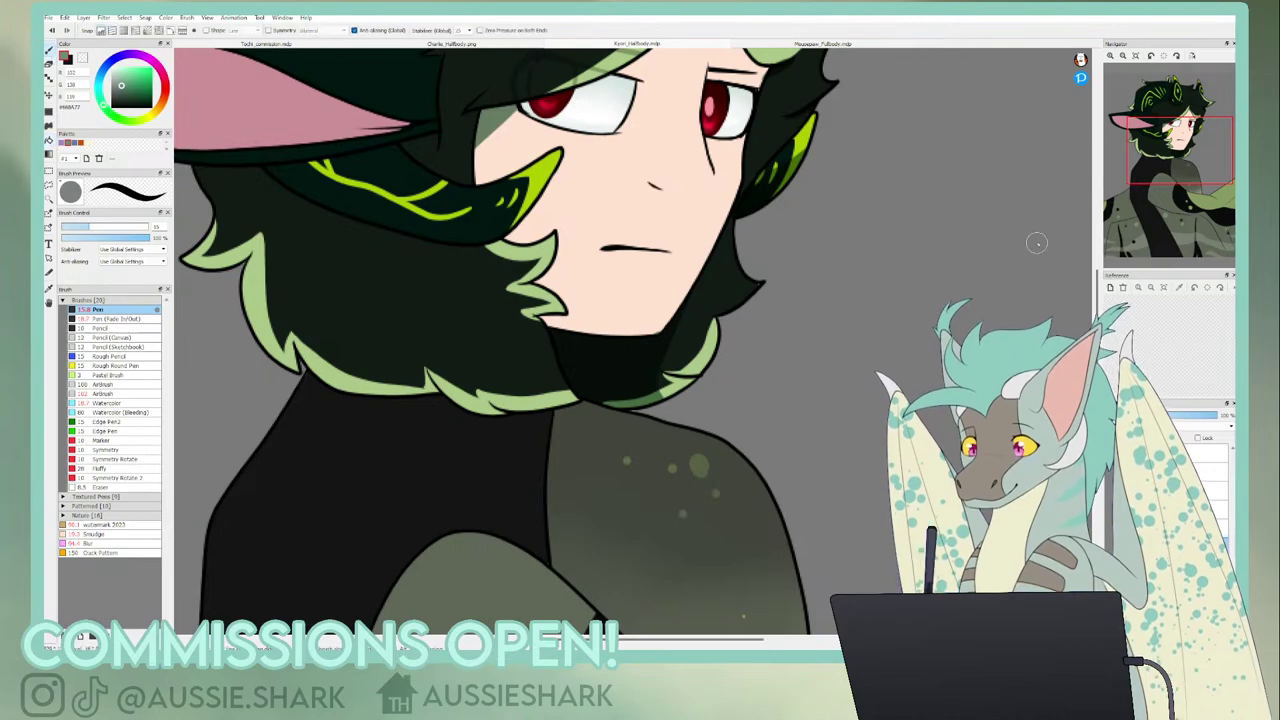
- Shade the hair and lower horn with the shadow cast by the large ear
mouse_move(469, 150)
left_mouse_down()
mouse_move(752, 355)
mouse_move(872, 325)
mouse_move(524, 367)
left_mouse_up()
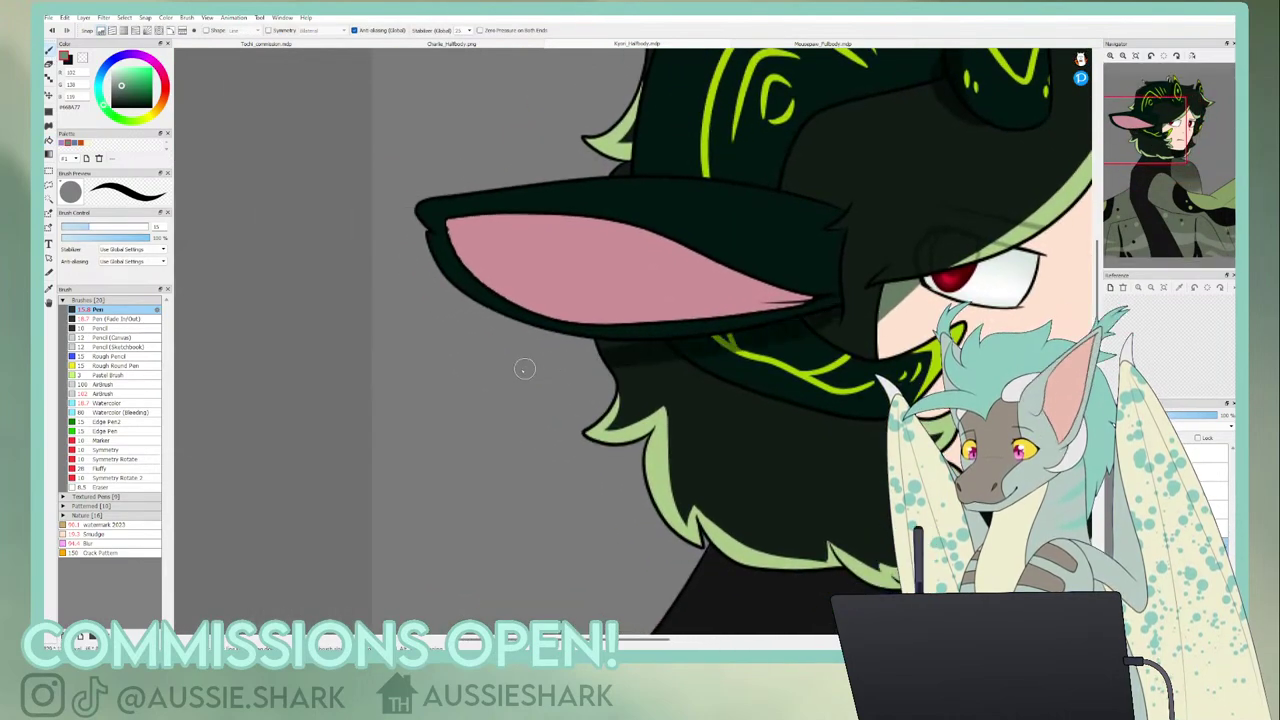
left_click_drag(842, 311, 760, 342)
key("ctrl+z")
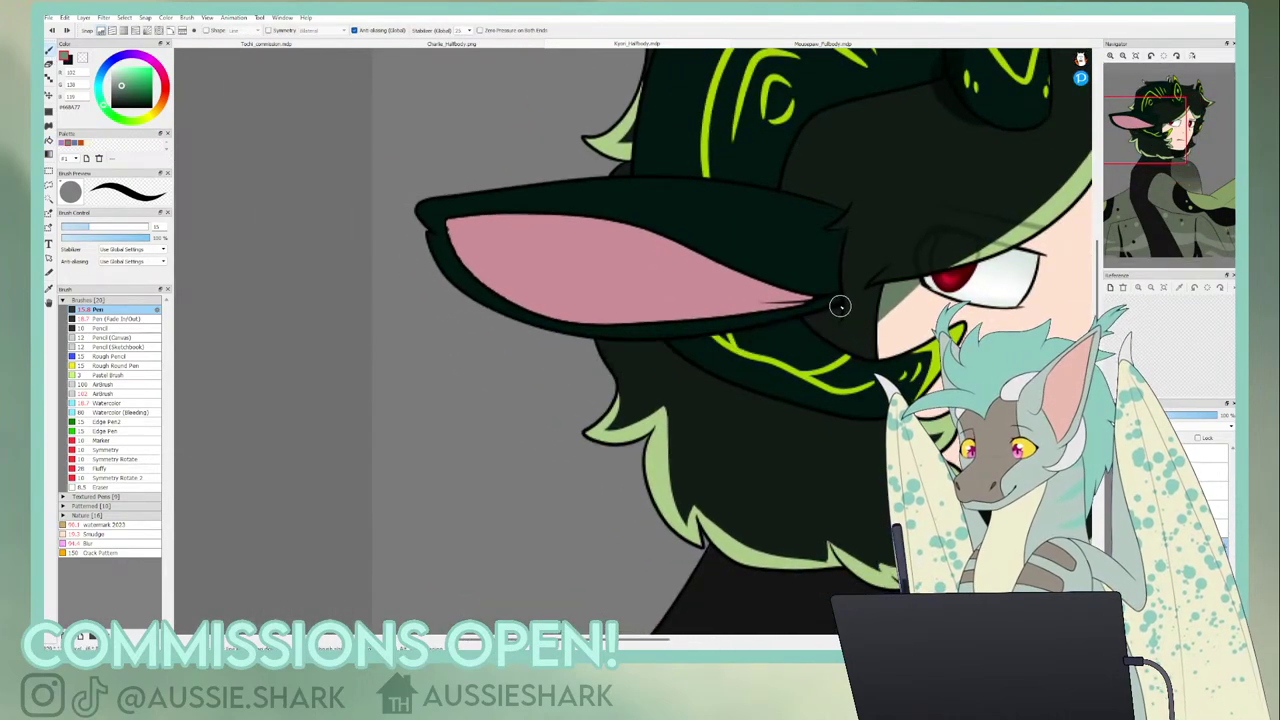
left_click_drag(840, 304, 531, 400)
key("ctrl+z")
mouse_move(838, 309)
left_mouse_down()
mouse_move(667, 379)
mouse_move(618, 376)
left_mouse_up()
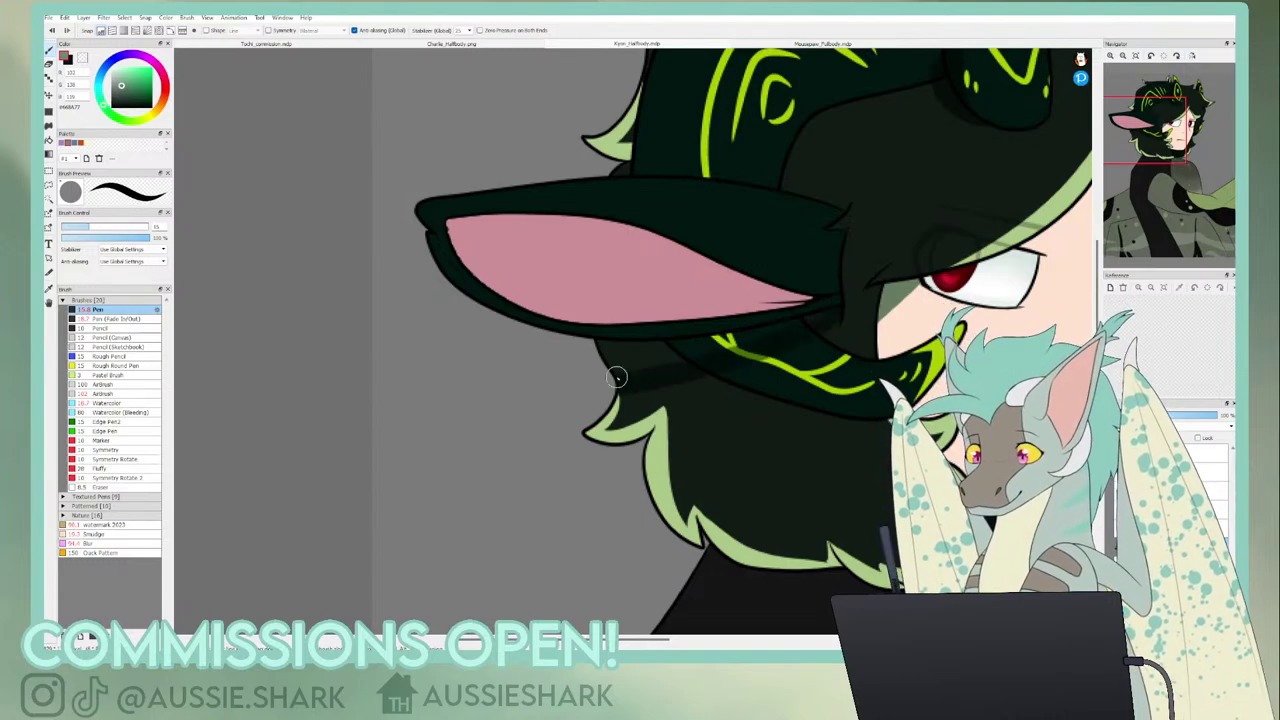
left_click_drag(827, 317, 668, 354)
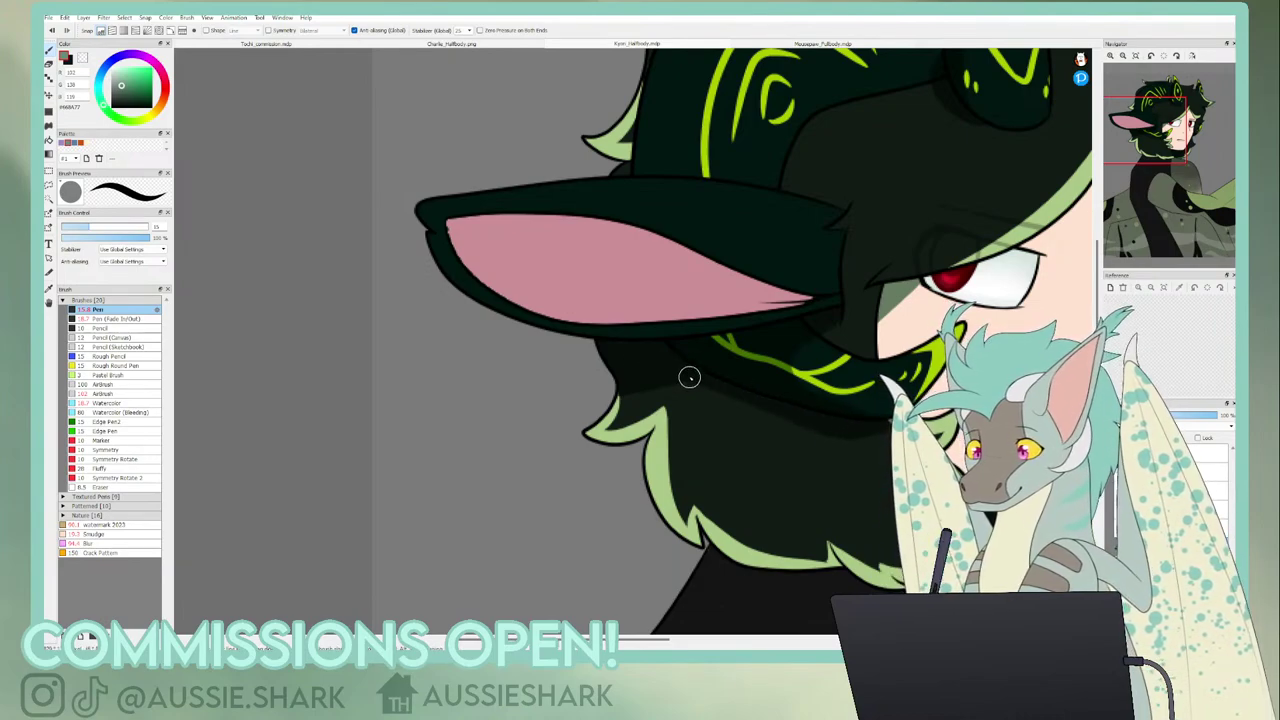
- Shade the upper edge of the pink inner ear with a tapering shadow running from the tip to the base
left_click_drag(808, 294, 612, 236)
mouse_move(537, 218)
left_mouse_down()
mouse_move(623, 242)
mouse_move(563, 220)
mouse_move(627, 230)
mouse_move(693, 266)
mouse_move(645, 234)
mouse_move(782, 298)
left_mouse_up()
mouse_move(710, 258)
left_mouse_down()
mouse_move(764, 287)
mouse_move(806, 285)
mouse_move(749, 283)
mouse_move(708, 260)
mouse_move(825, 291)
mouse_move(722, 260)
mouse_move(754, 286)
mouse_move(831, 290)
mouse_move(773, 296)
mouse_move(830, 296)
left_mouse_up()
key("ctrl+z")
key("ctrl+z")
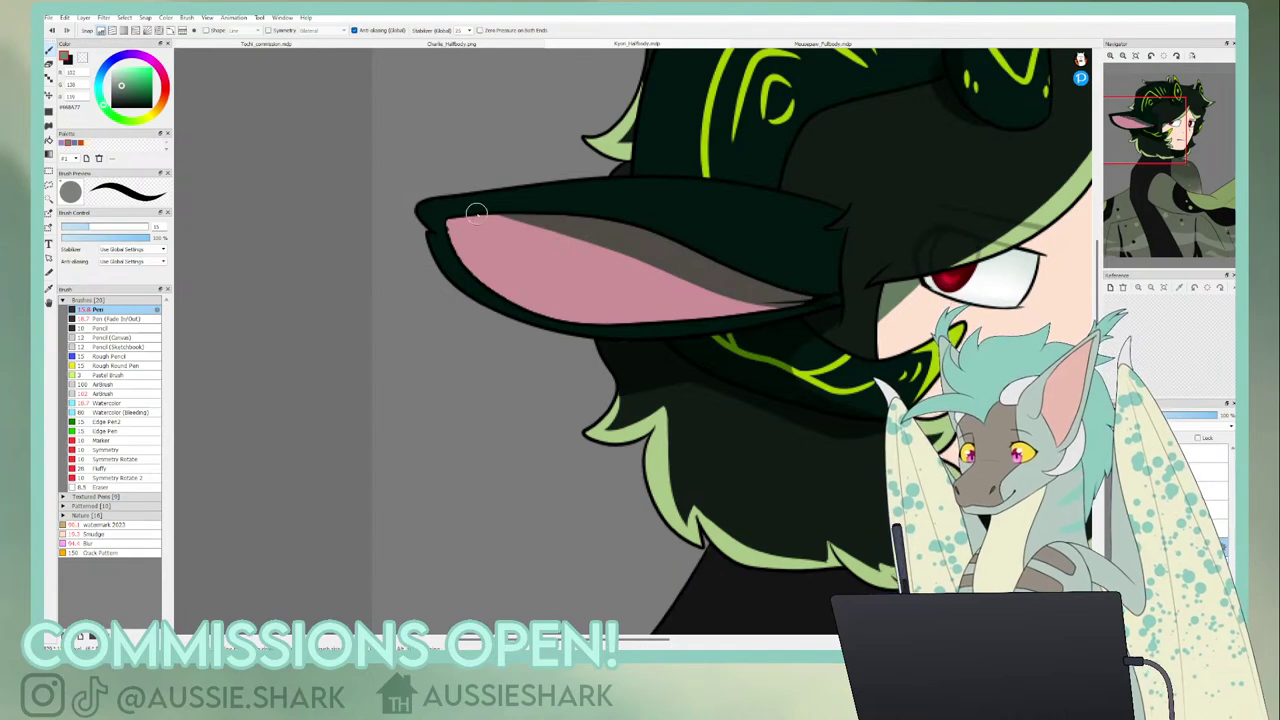
mouse_move(441, 223)
left_mouse_down()
mouse_move(532, 215)
mouse_move(574, 226)
mouse_move(462, 224)
mouse_move(620, 240)
left_mouse_up()
left_click(1122, 56)
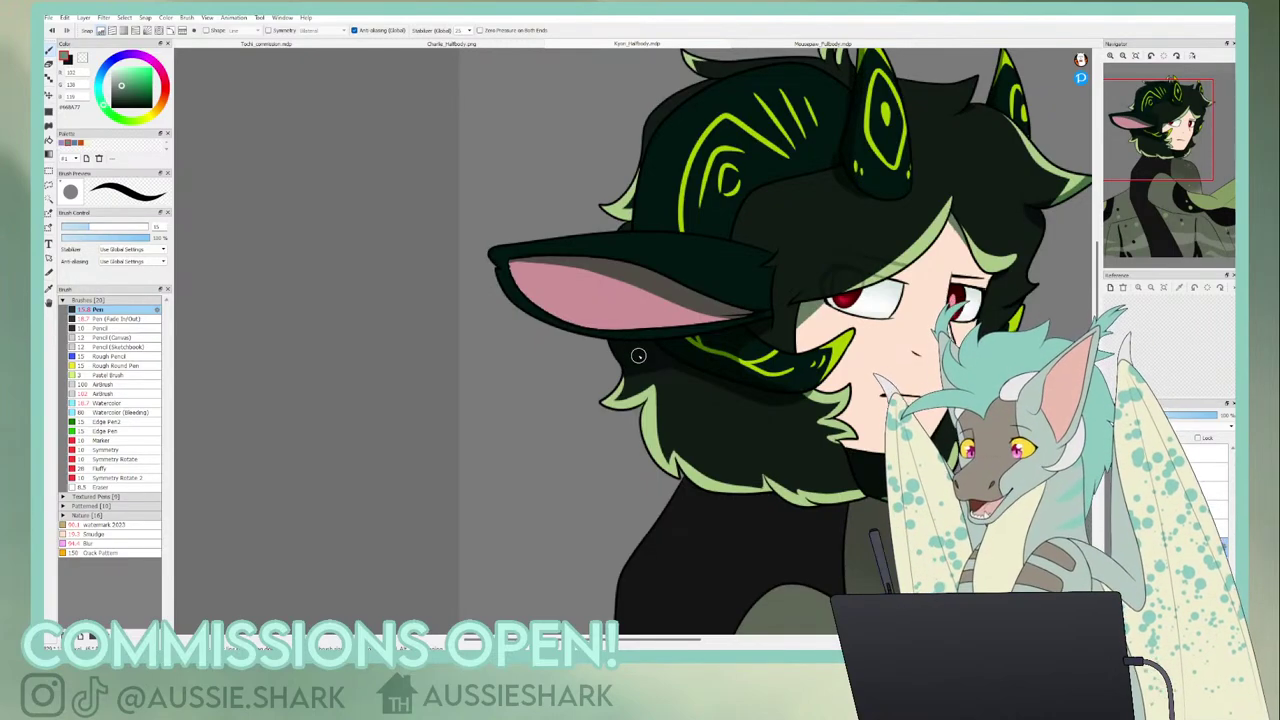
left_click(1122, 56)
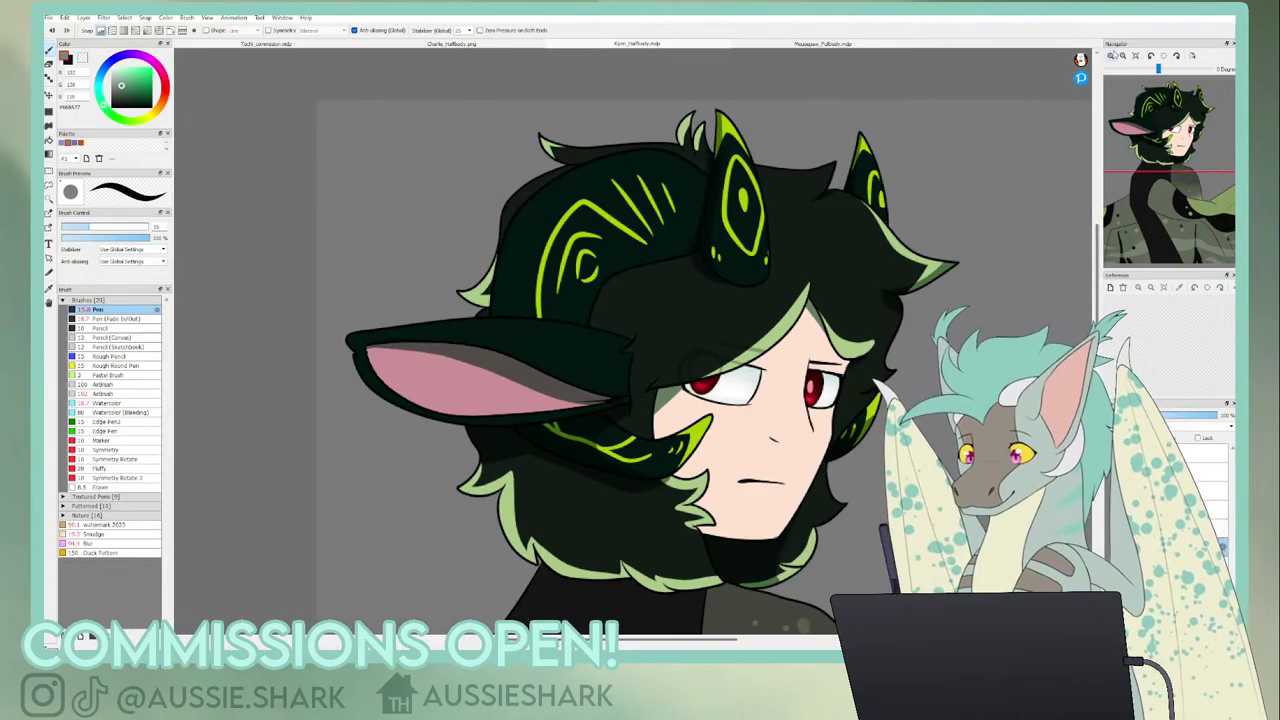
- Shade the back hair behind the curled horn and the green-tipped tufts on top of the head
left_click(1111, 56)
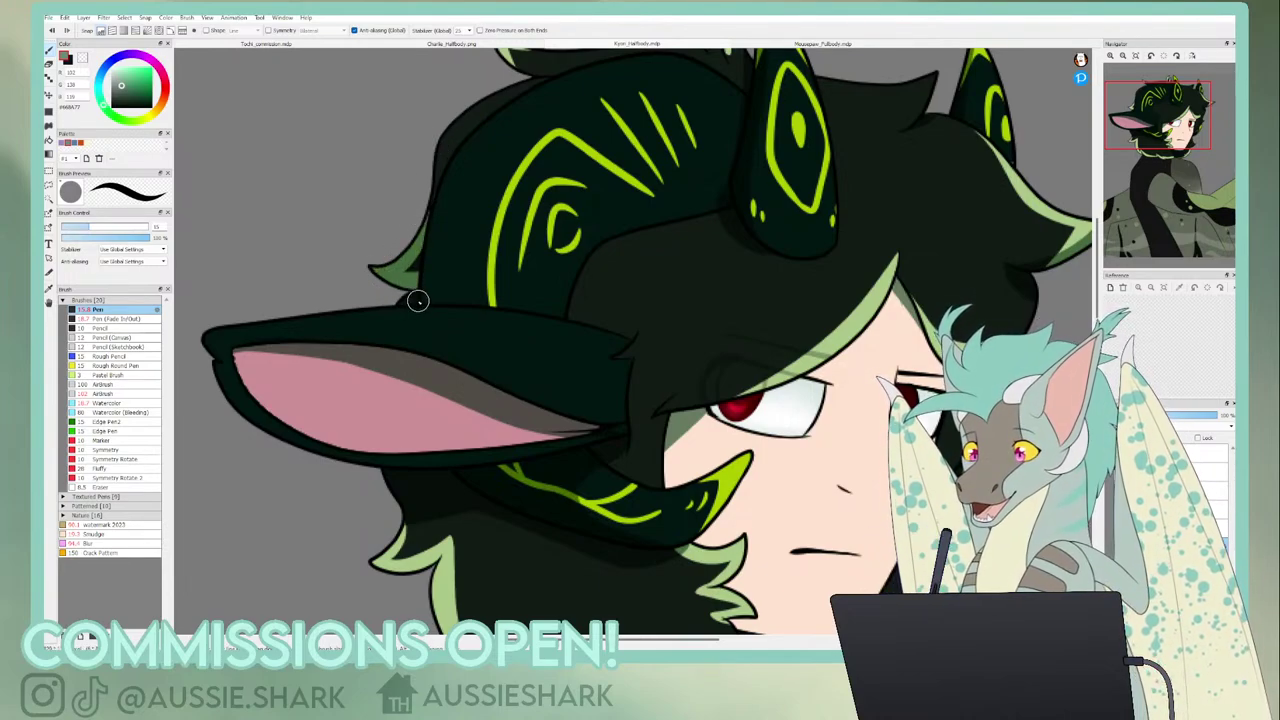
mouse_move(455, 155)
left_mouse_down()
mouse_move(464, 91)
mouse_move(421, 214)
left_mouse_up()
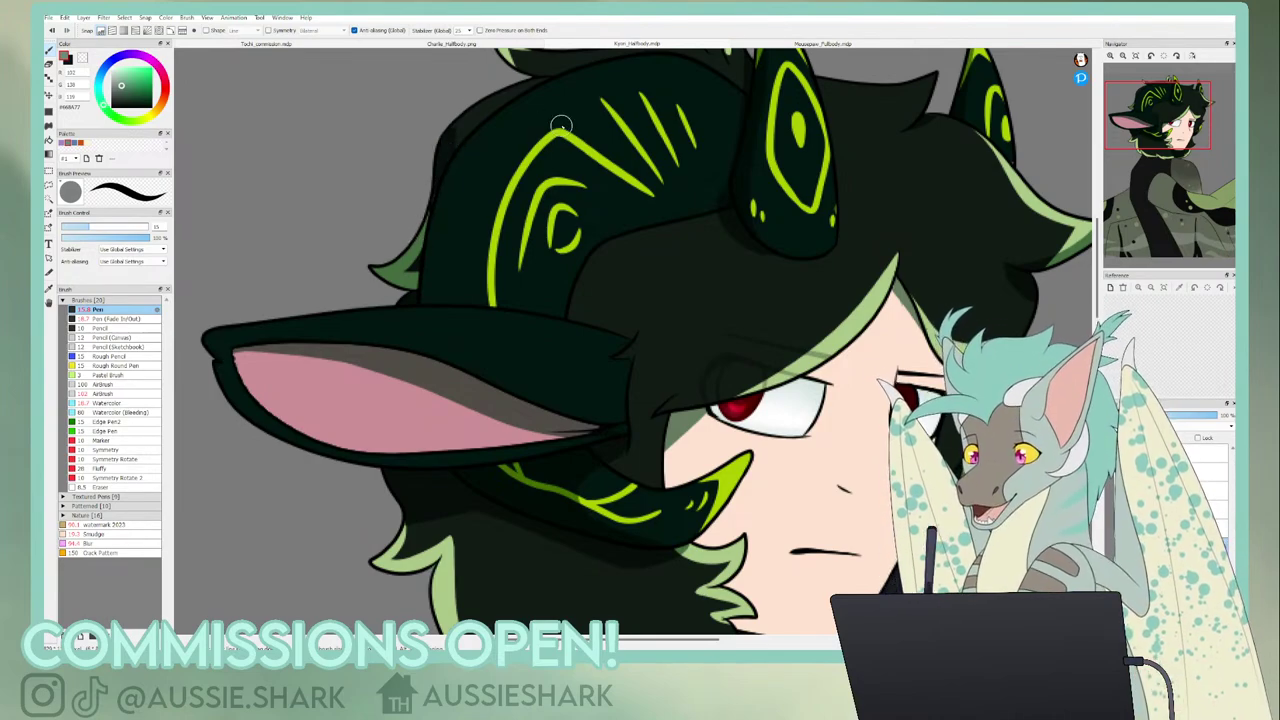
left_click_drag(1157, 112, 1153, 96)
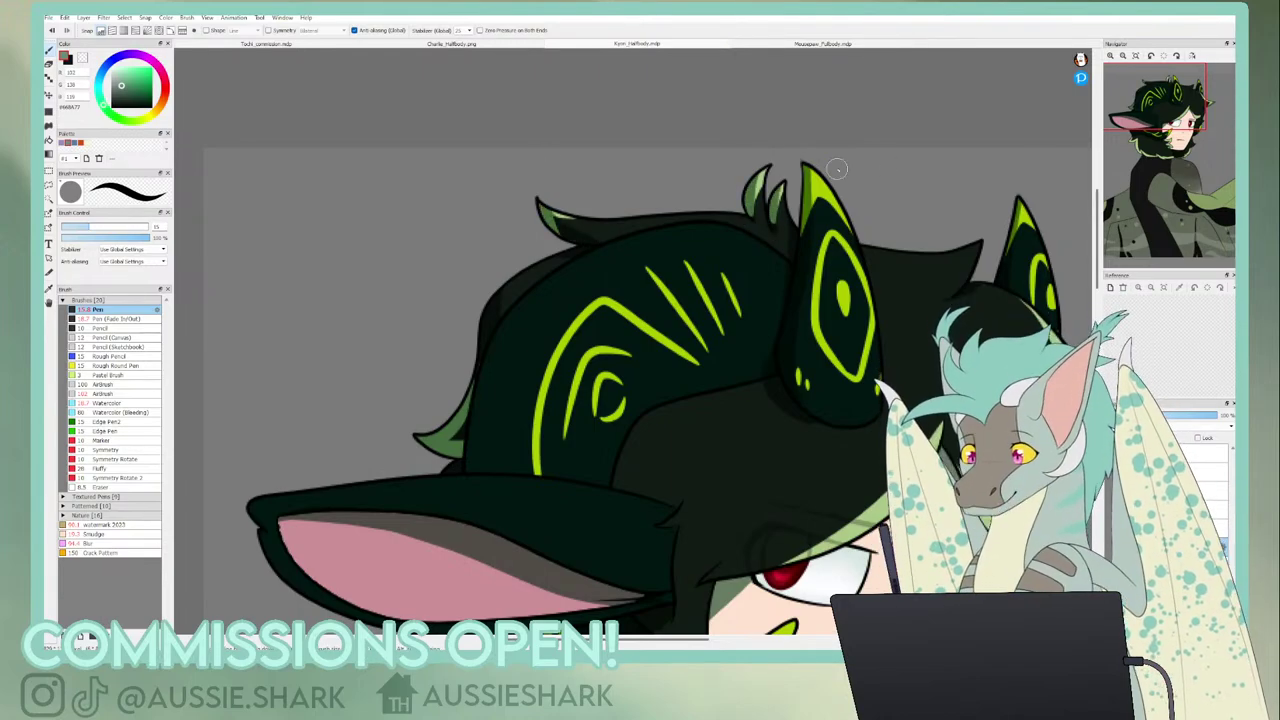
- Add a band of shadow along the outer back edge of the large curled horn
left_click_drag(1161, 109, 1146, 190)
left_click(1136, 56)
left_click(1110, 56)
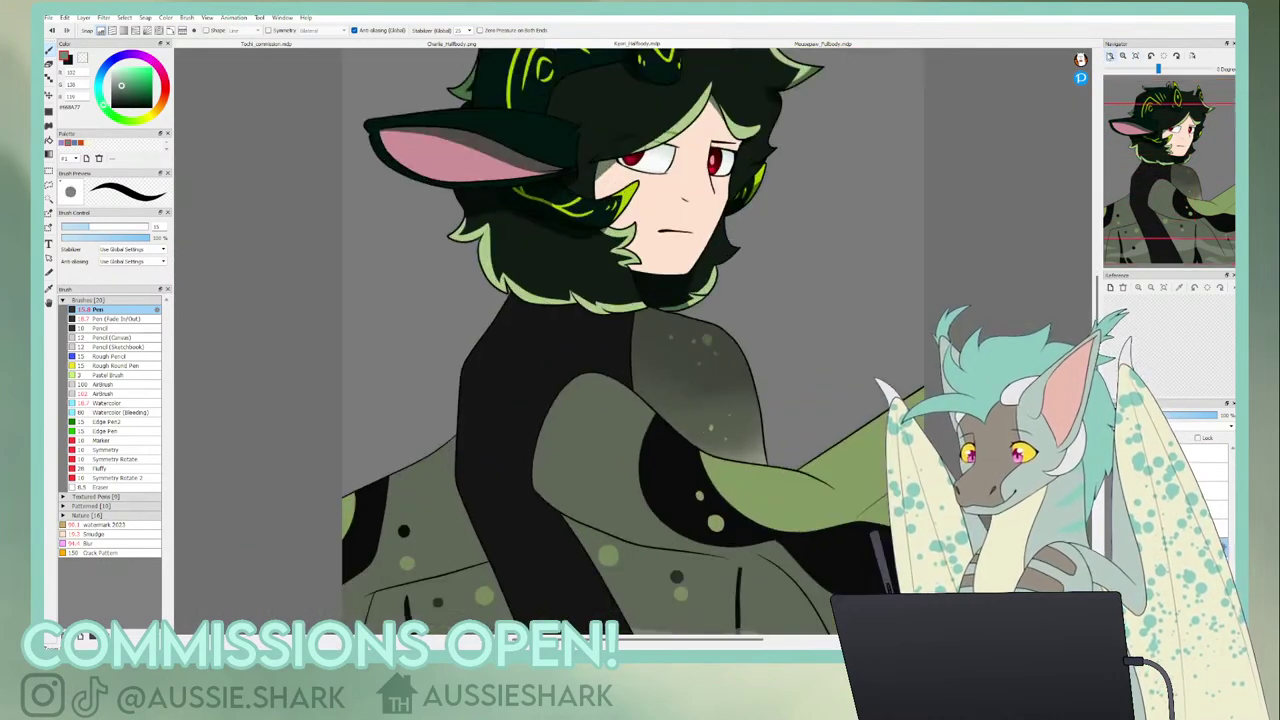
left_click(1110, 56)
left_click(1110, 56)
left_click_drag(1157, 143, 1162, 116)
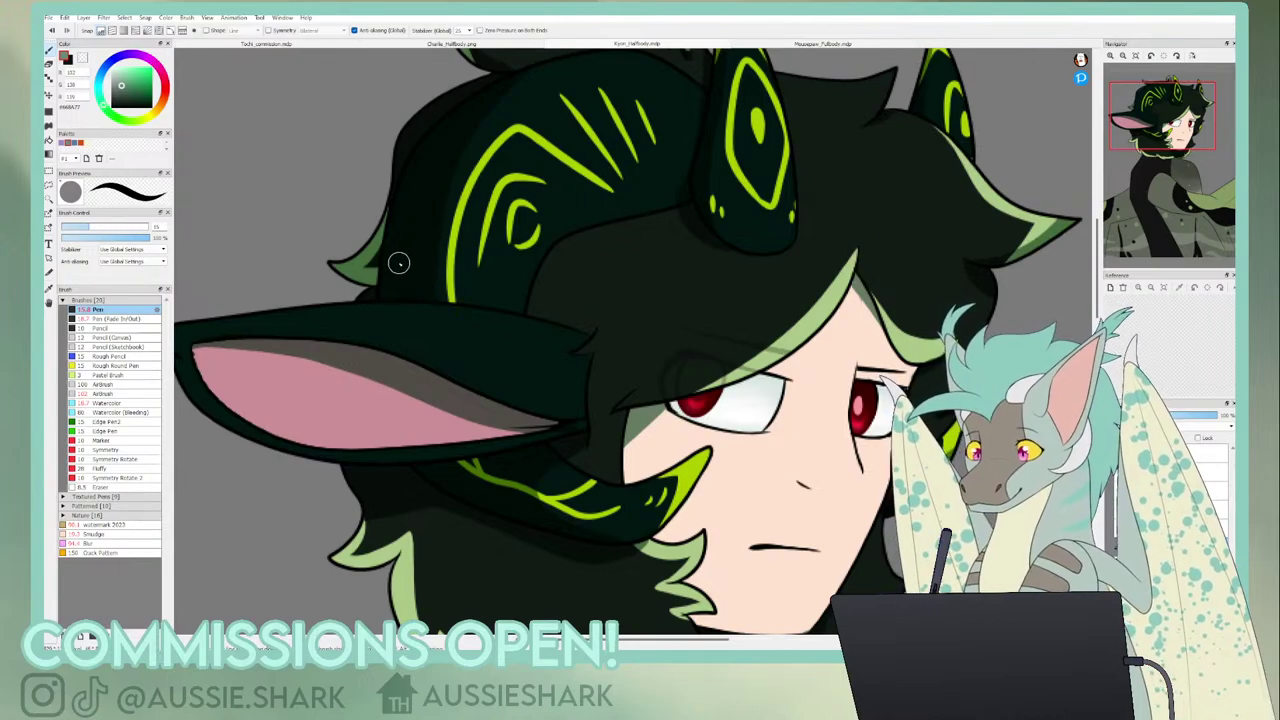
left_click(1137, 56)
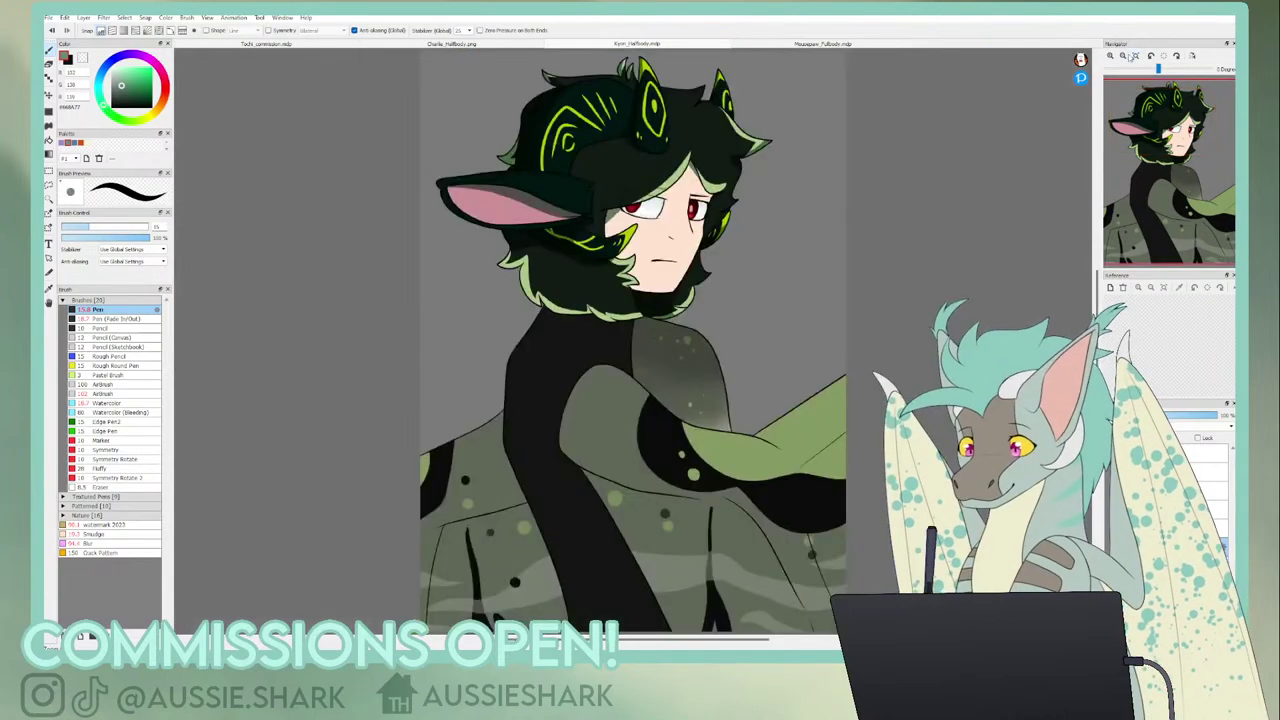
- Shade the light green tips of the lower hair and the top of the neck beneath them
left_click(1120, 56)
left_click(1120, 56)
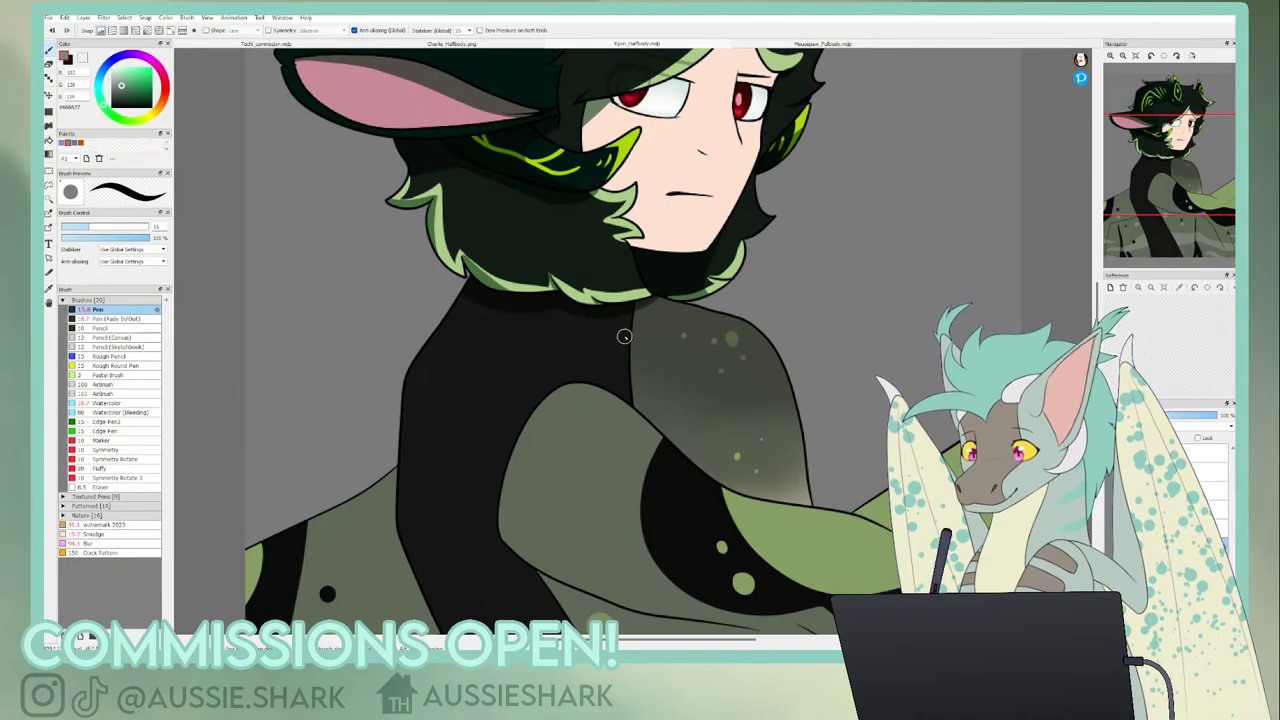
left_click(1164, 171)
left_click_drag(1164, 171, 1168, 188)
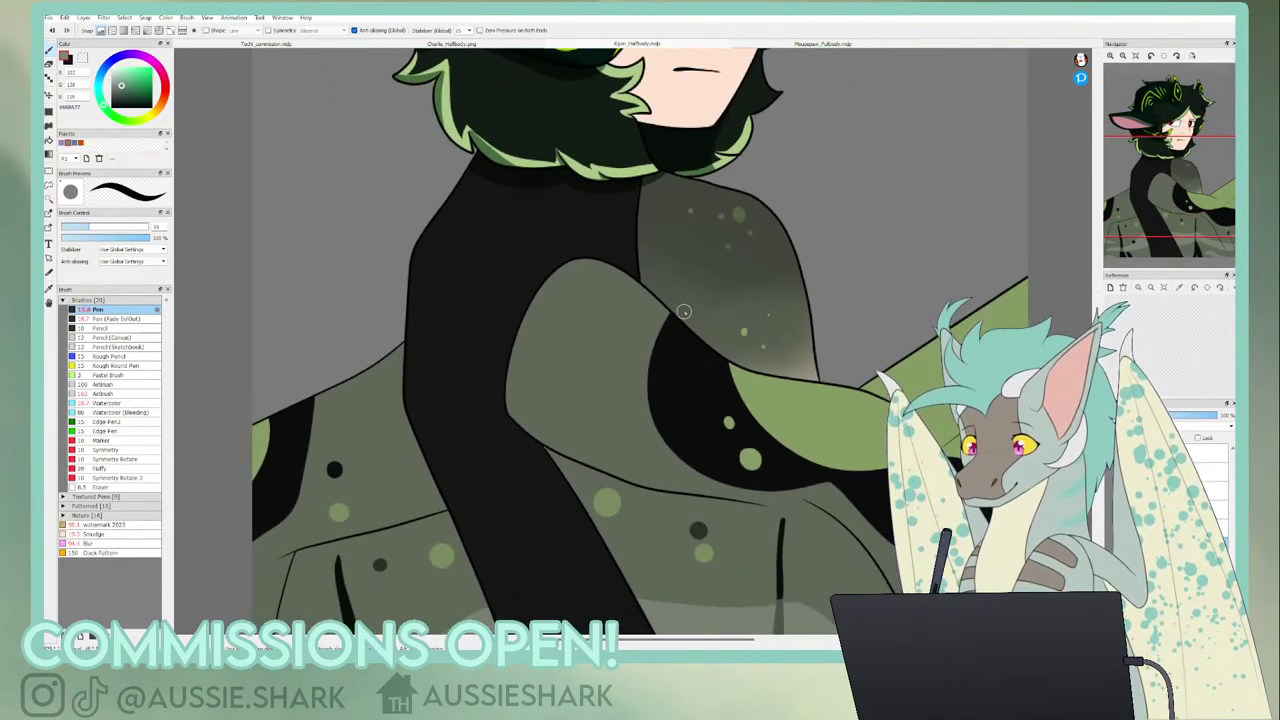
left_click_drag(683, 327, 824, 365)
left_click_drag(721, 349, 816, 379)
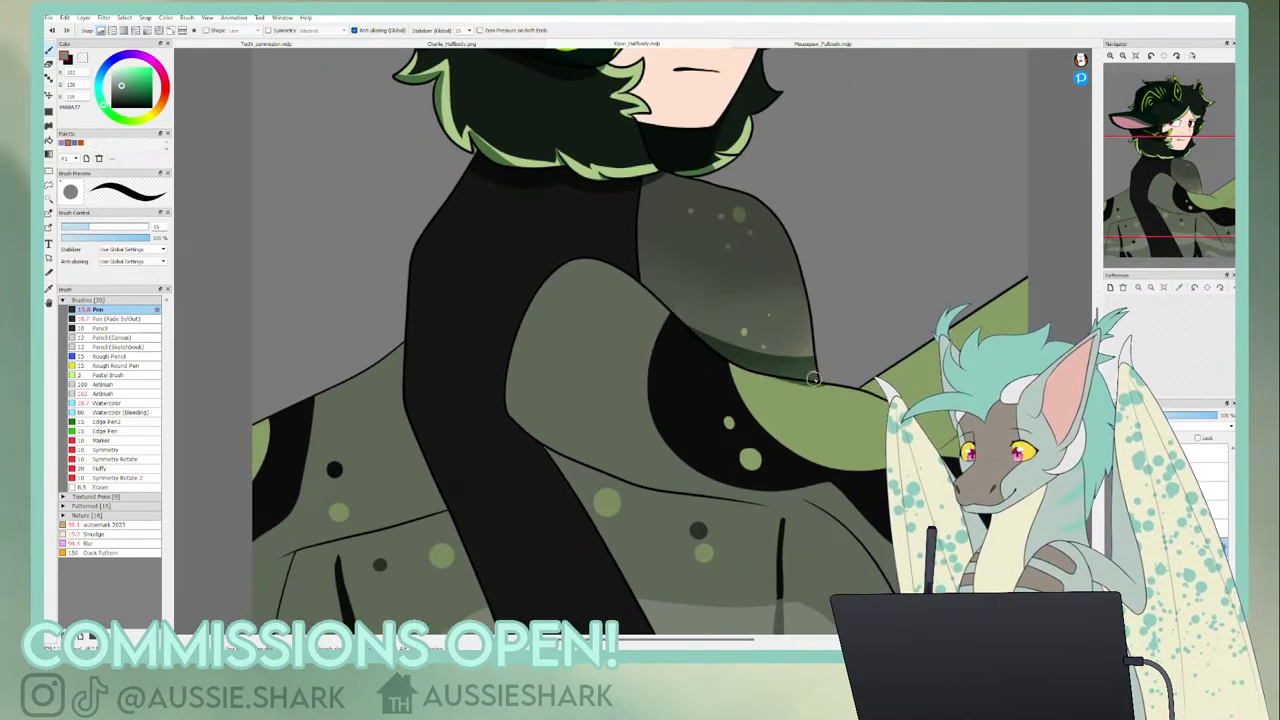
key("ctrl+z")
key("ctrl+z")
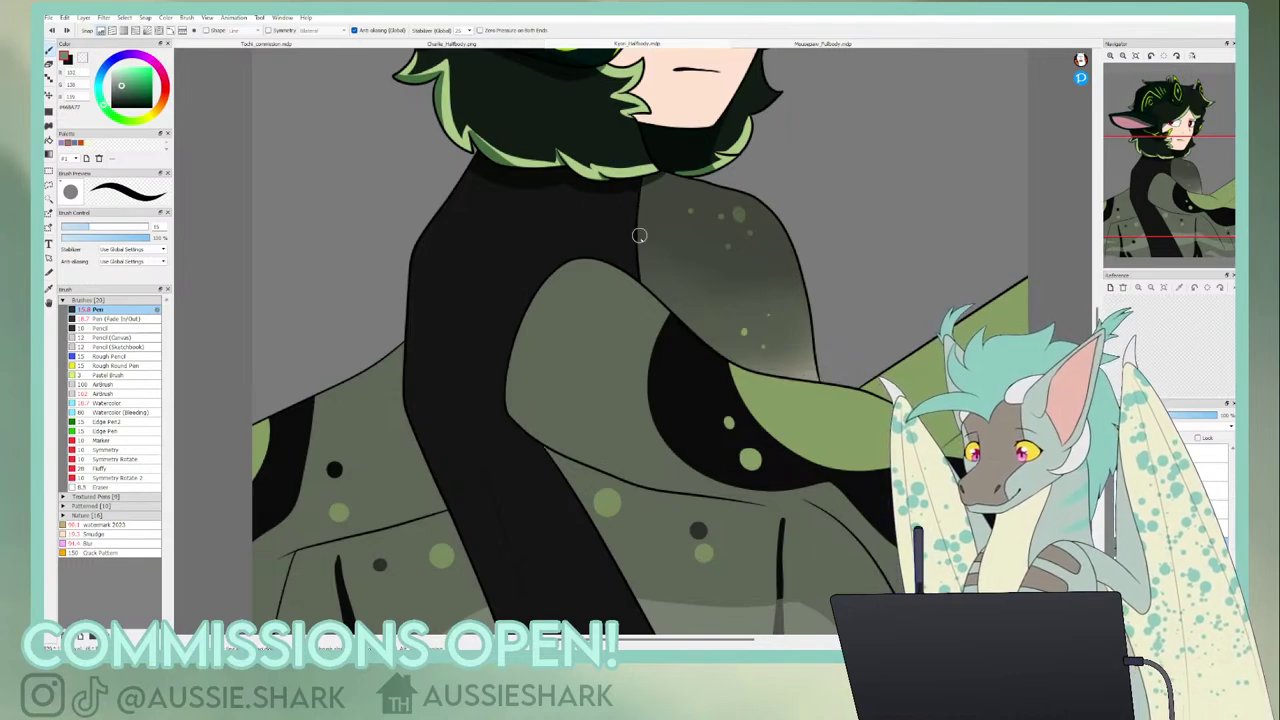
- Shade the inner edge of the far shoulder where it meets the black neck
left_click_drag(640, 217, 690, 318)
key("ctrl+z")
mouse_move(641, 196)
left_mouse_down()
mouse_move(670, 313)
mouse_move(695, 329)
mouse_move(642, 261)
left_mouse_up()
key("ctrl+z")
left_click_drag(666, 305, 638, 262)
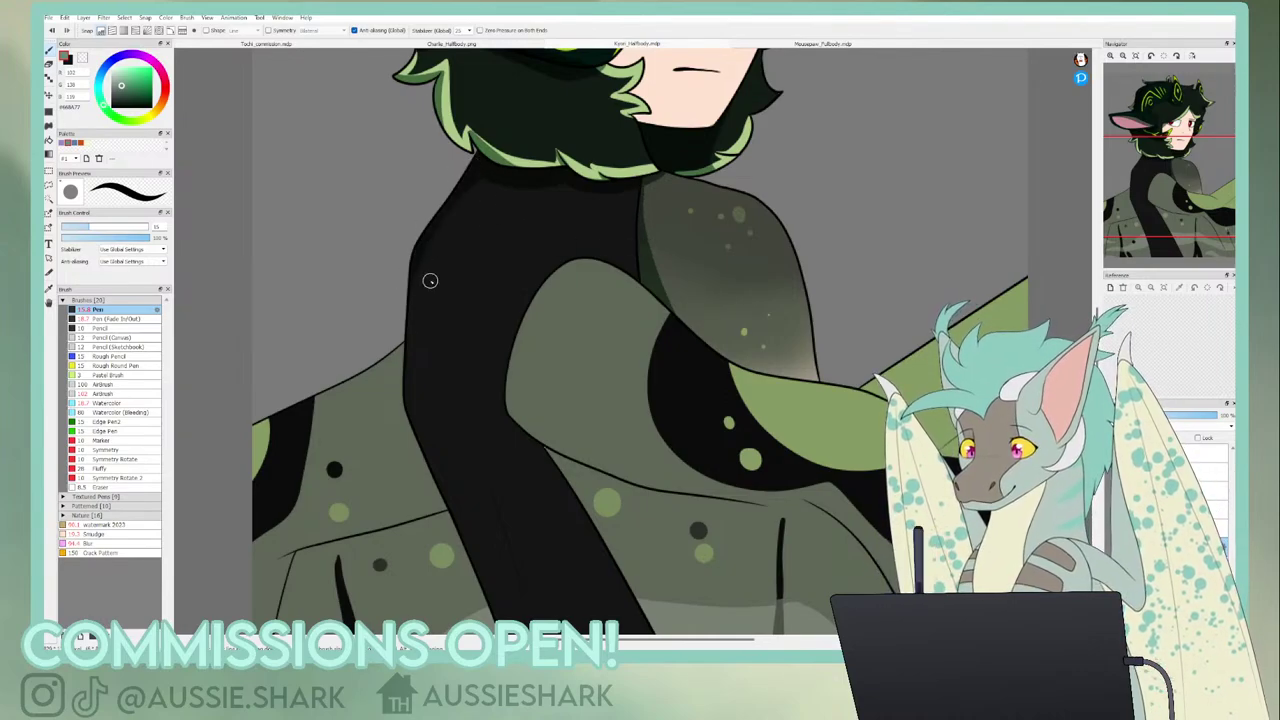
mouse_move(428, 225)
left_mouse_down()
mouse_move(448, 431)
mouse_move(522, 572)
left_mouse_up()
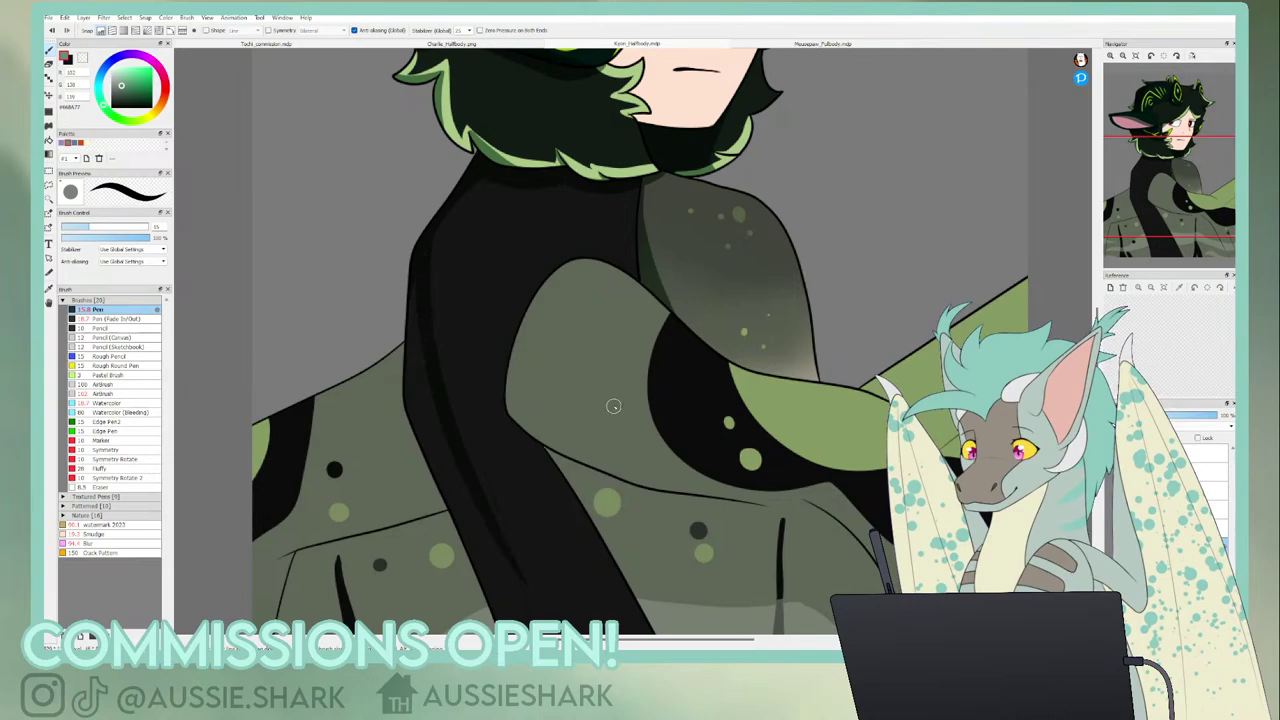
left_click(1123, 56)
key("ctrl+z")
- Enlarge the Pen, draw a shadow line down the outer side of the black neck and torso, and fill the strip behind it
left_click_drag(551, 327, 648, 301)
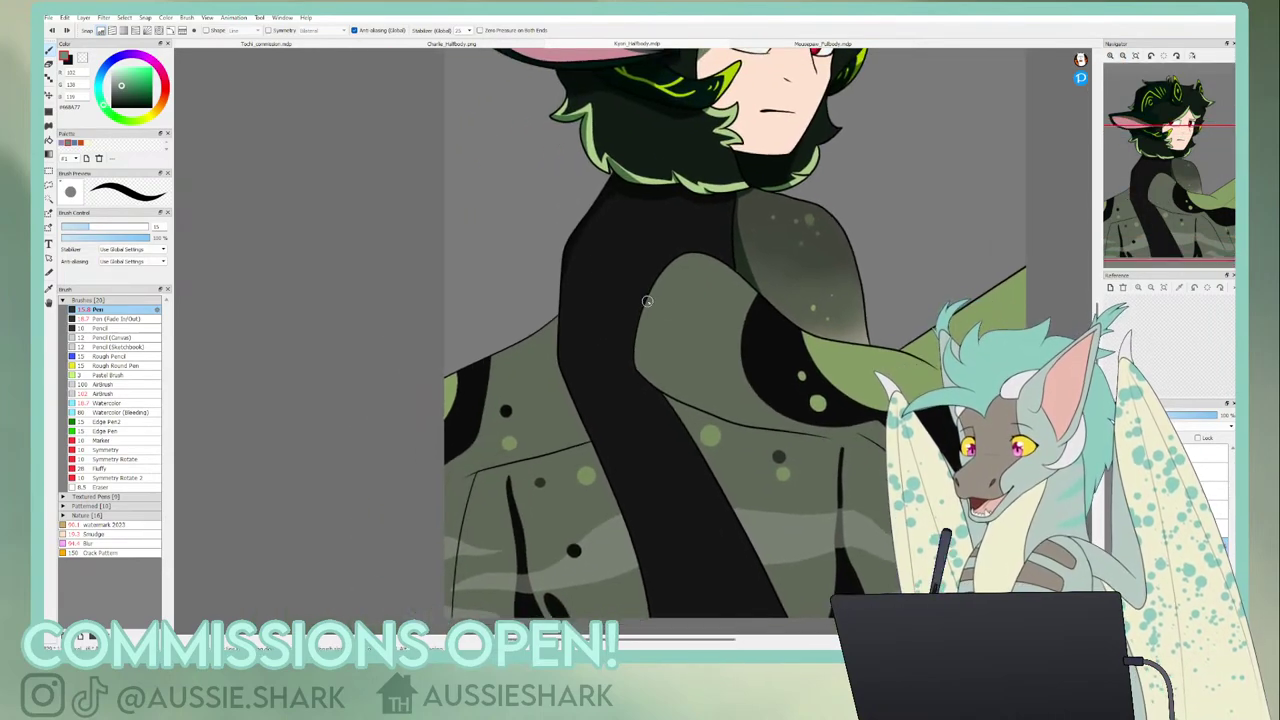
left_click(96, 228)
left_click_drag(97, 231, 100, 231)
left_click_drag(1180, 226, 1194, 240)
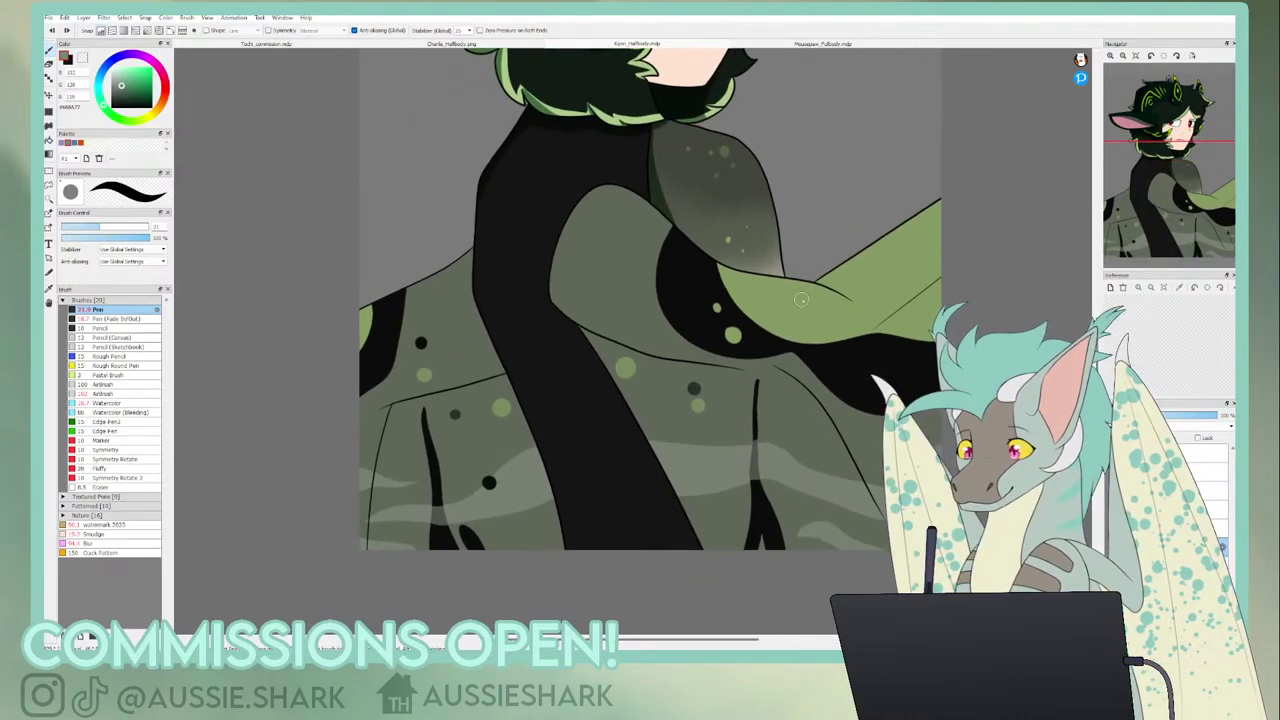
mouse_move(493, 183)
left_mouse_down()
mouse_move(552, 452)
mouse_move(598, 550)
left_mouse_up()
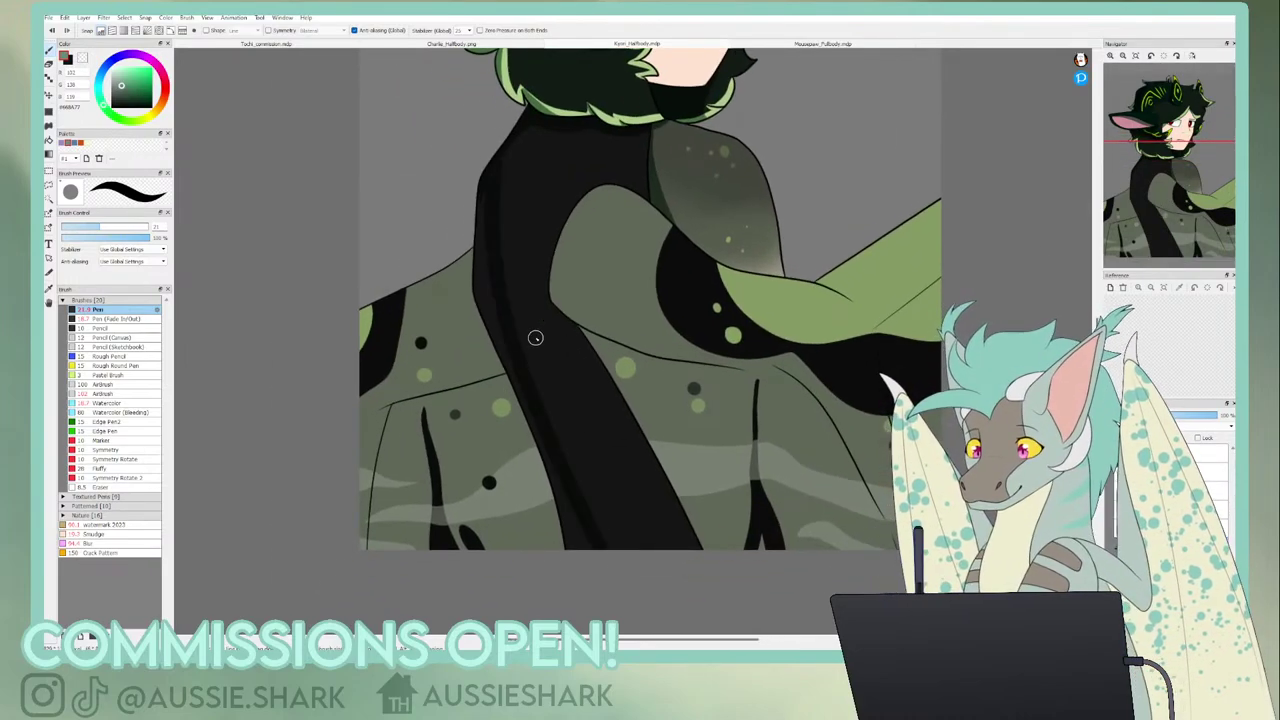
key("g")
left_click(480, 287)
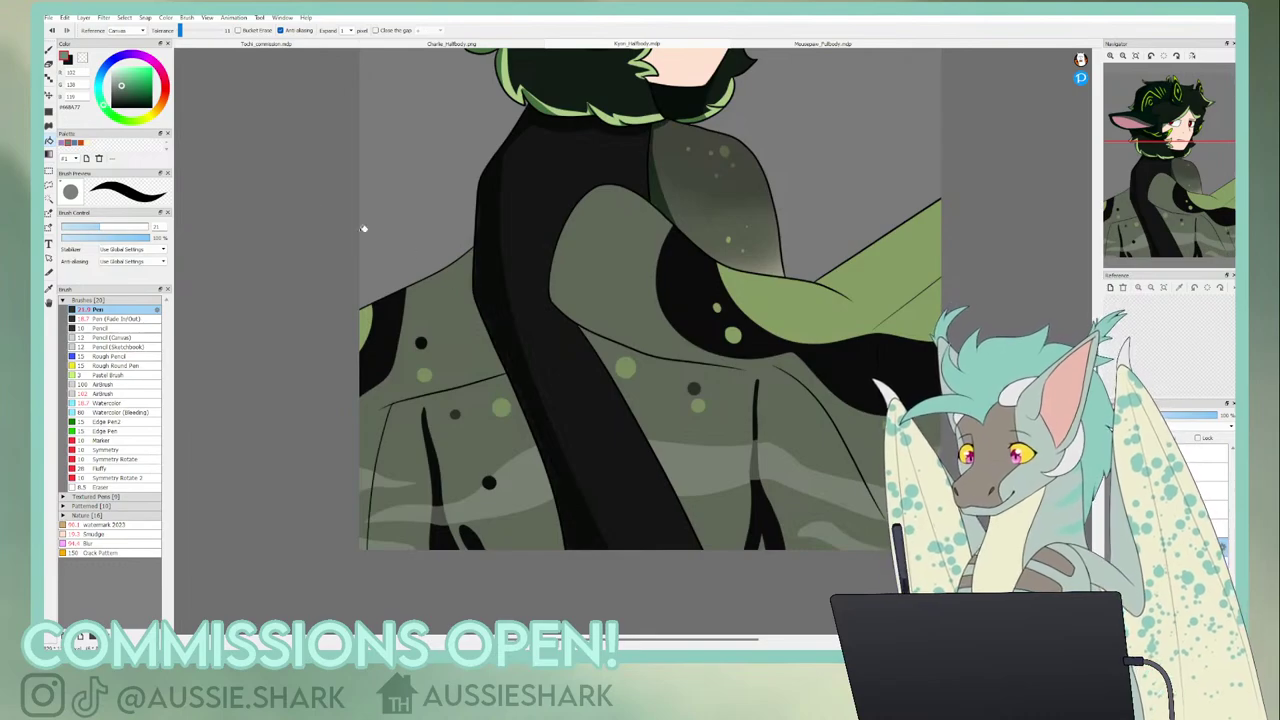
- Draw a curved shadow edge across the black torso beside the shoulder and fill the torso area below it
left_click(49, 50)
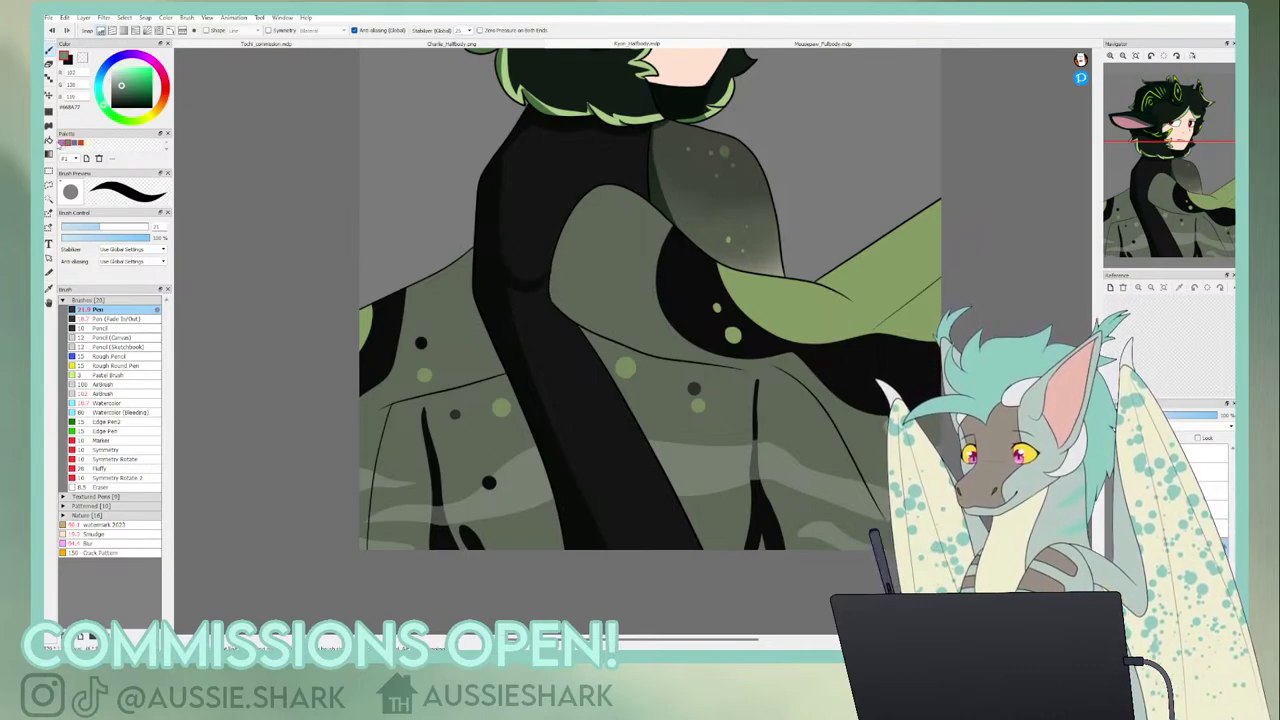
left_click(50, 141)
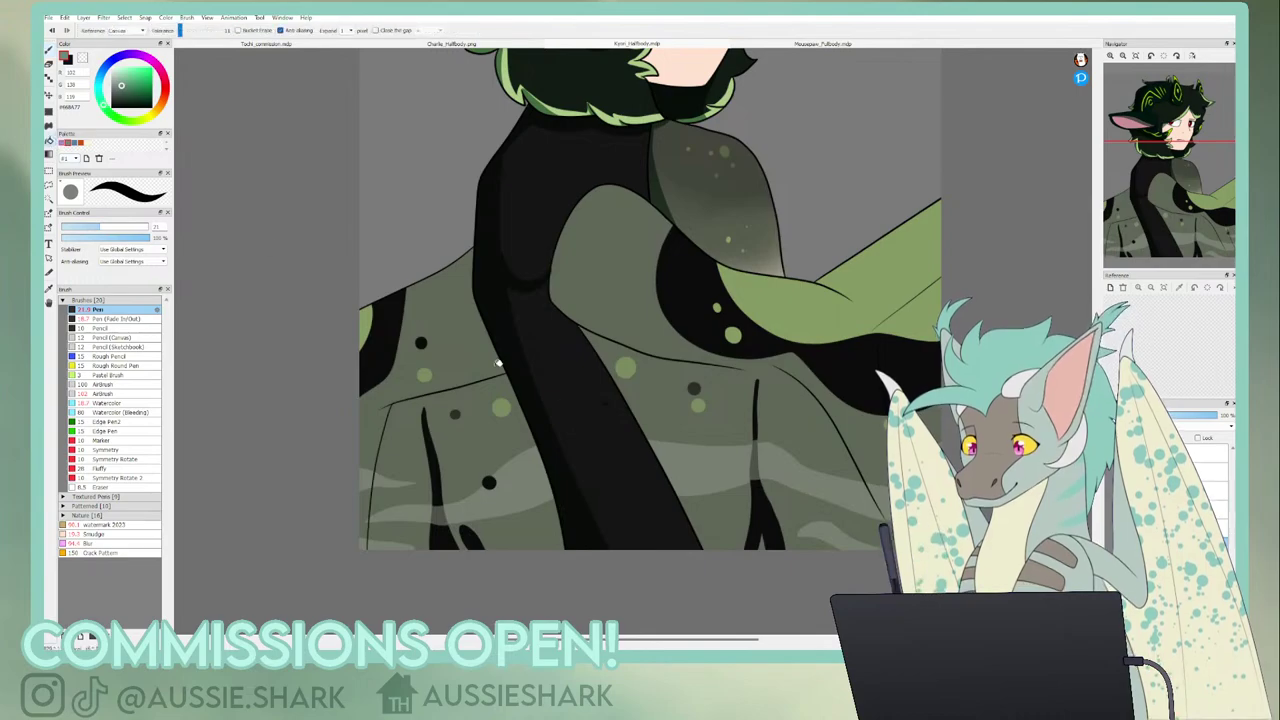
left_click(583, 430)
key("p")
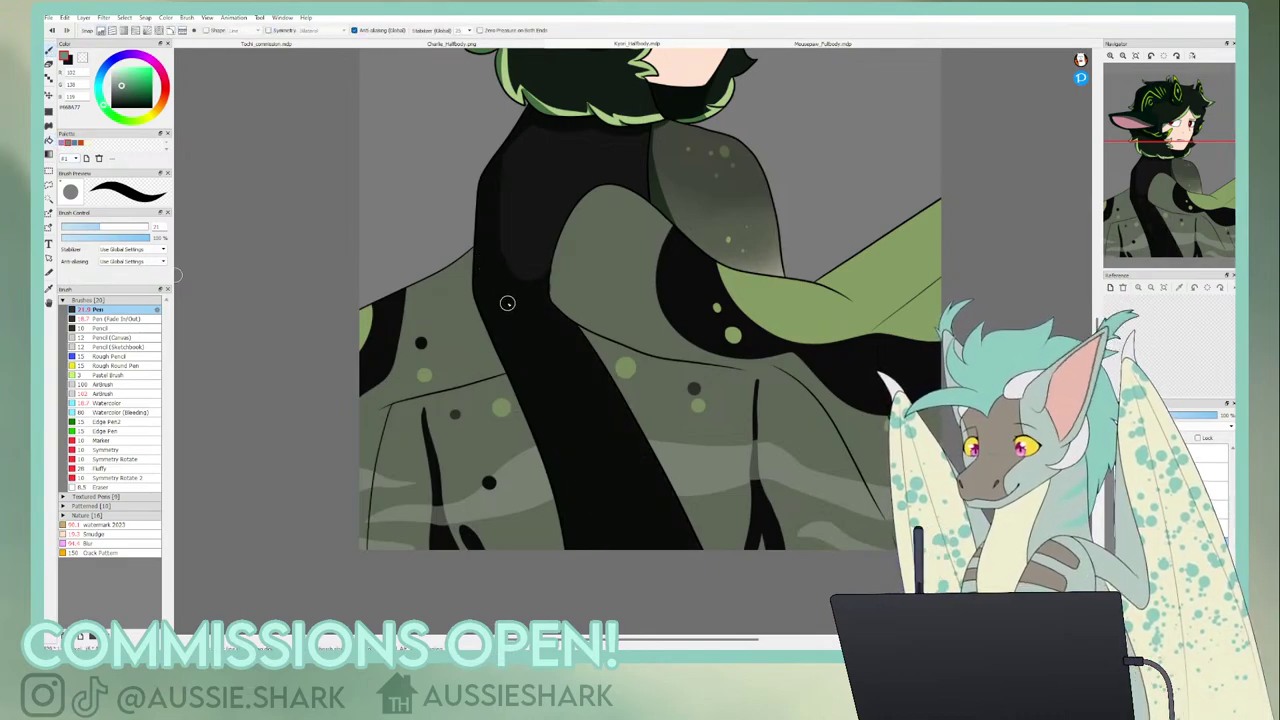
- Draw a shadow edge across the far grey shoulder beside the black torso and fill the area below it
mouse_move(512, 334)
left_mouse_down()
mouse_move(370, 376)
mouse_move(303, 349)
left_mouse_up()
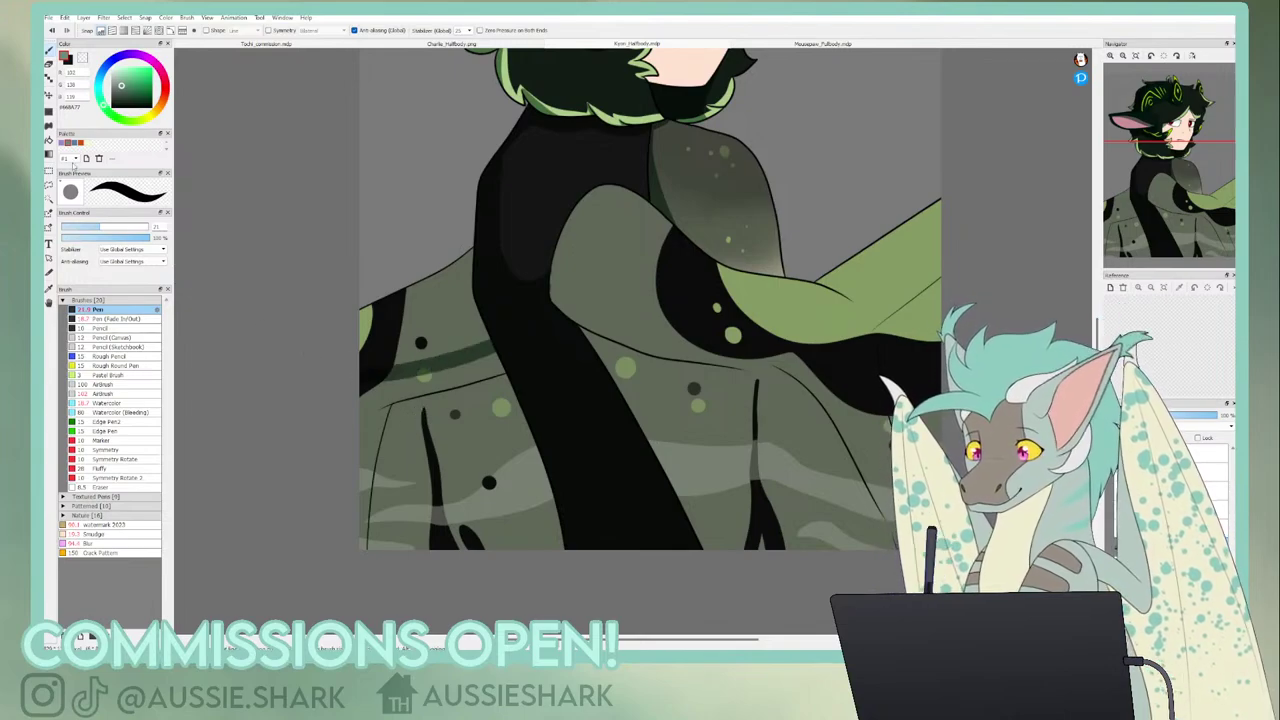
left_click(49, 141)
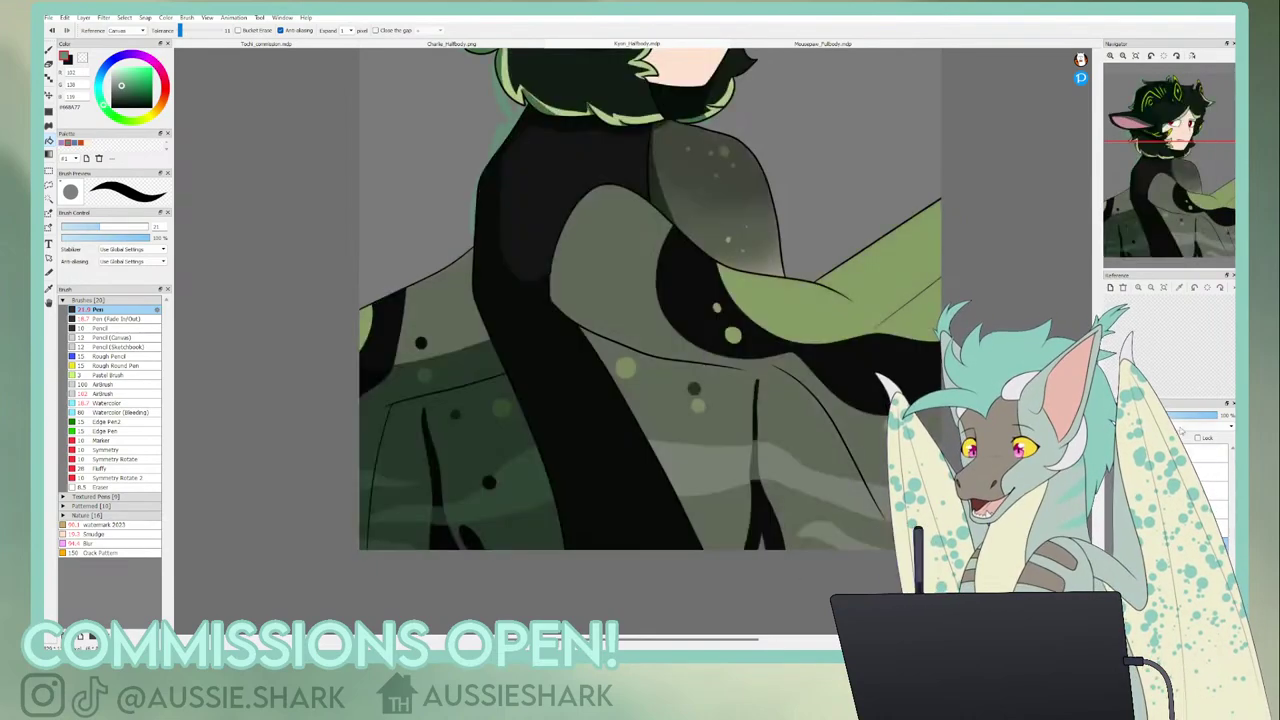
left_click(49, 50)
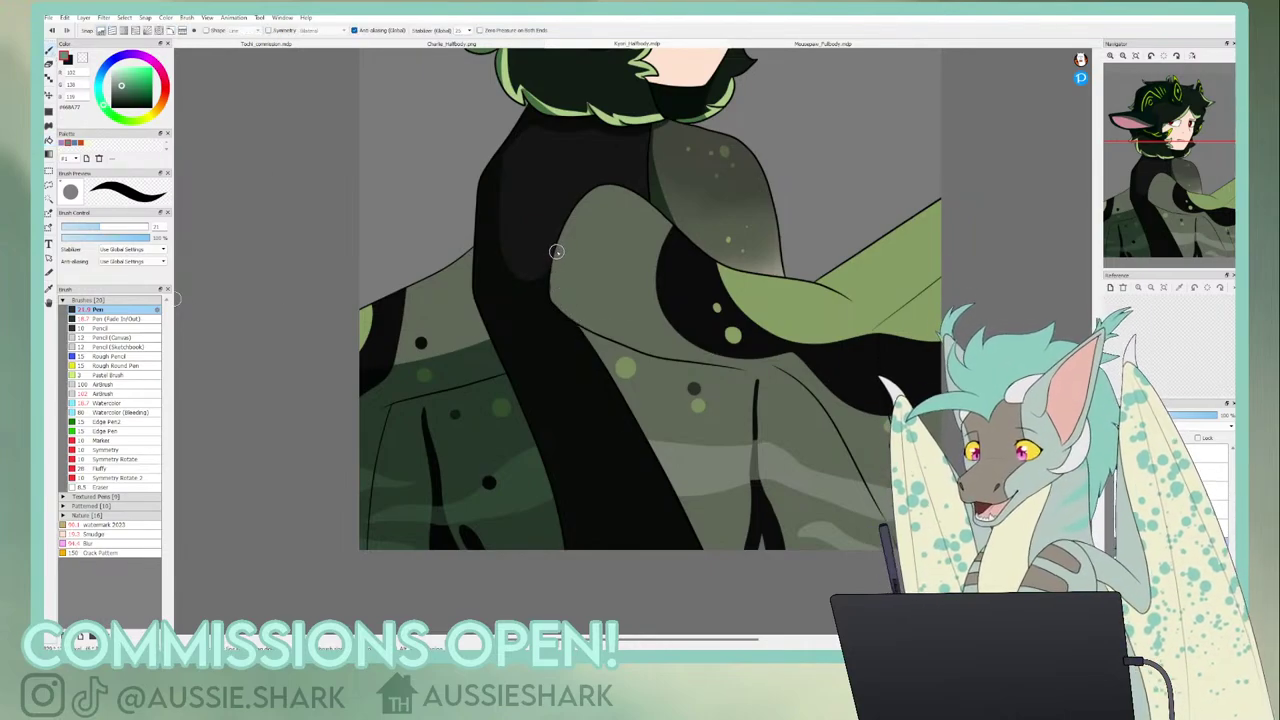
- Draw shadow edges under the near shoulder, down the back and on the light green arm, and fill the areas they enclose
left_click_drag(558, 274, 855, 485)
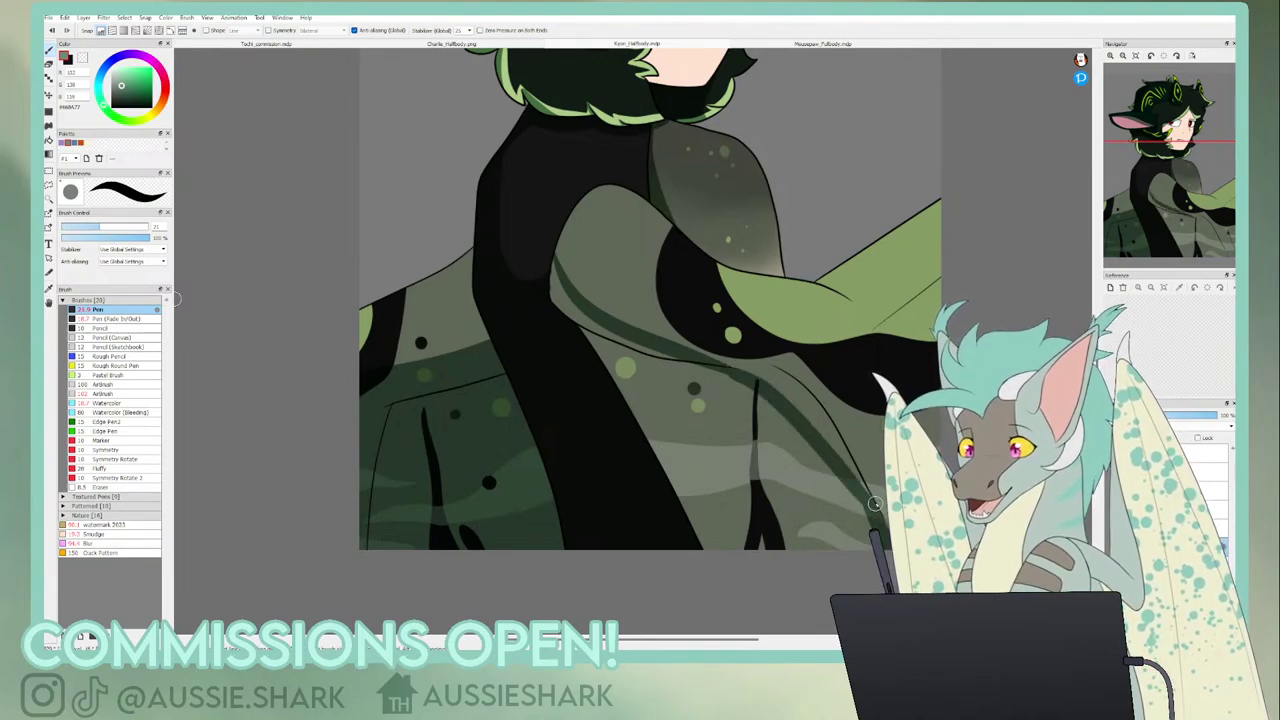
left_click_drag(922, 291, 884, 351)
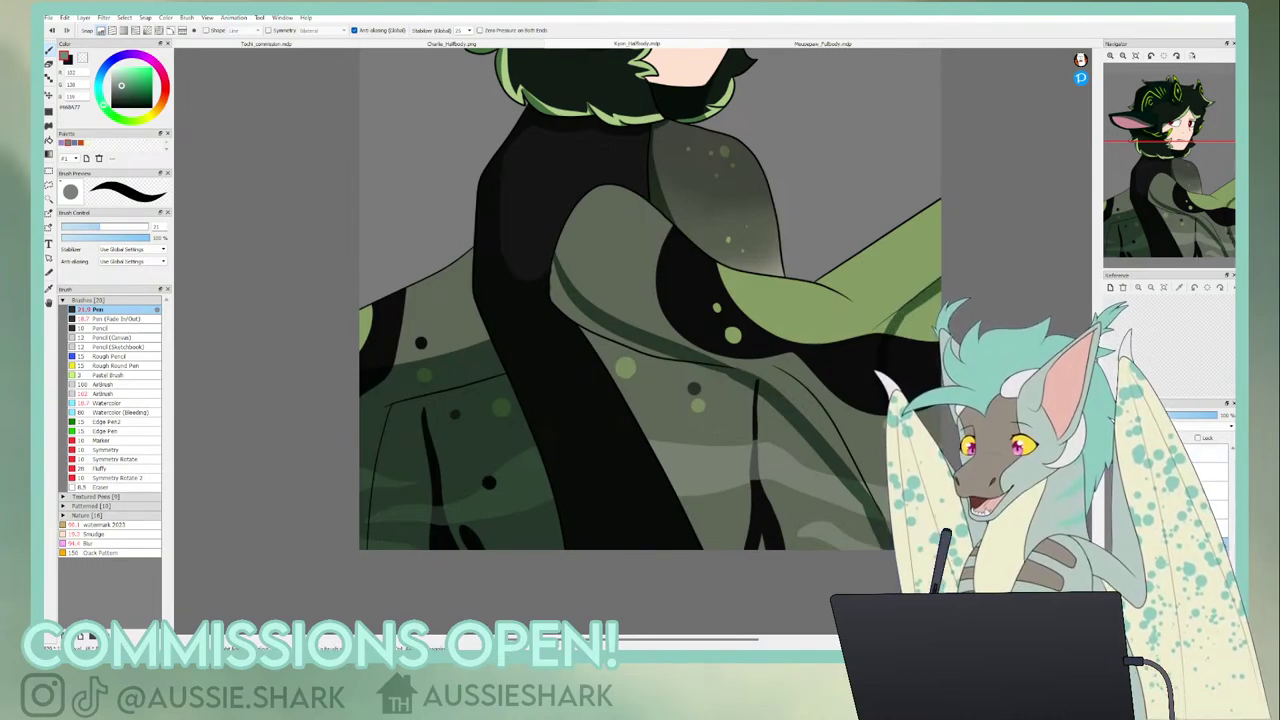
left_click(1112, 500)
left_click(49, 141)
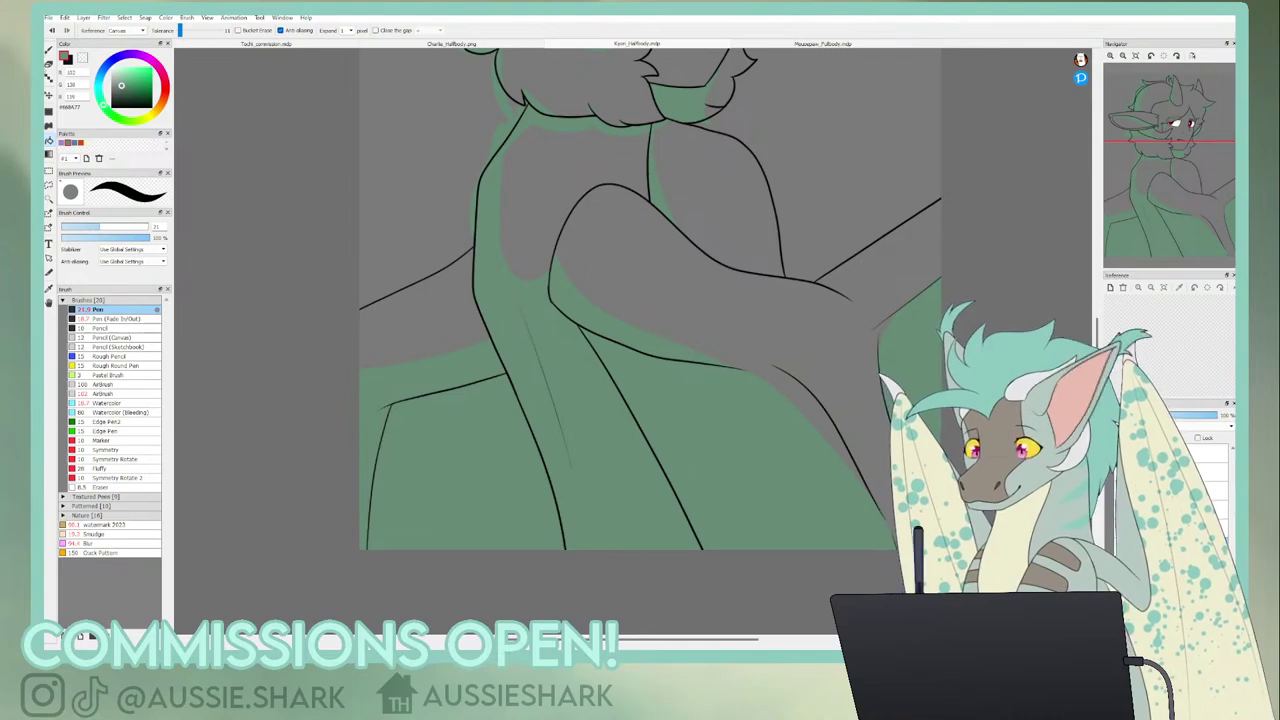
key("b")
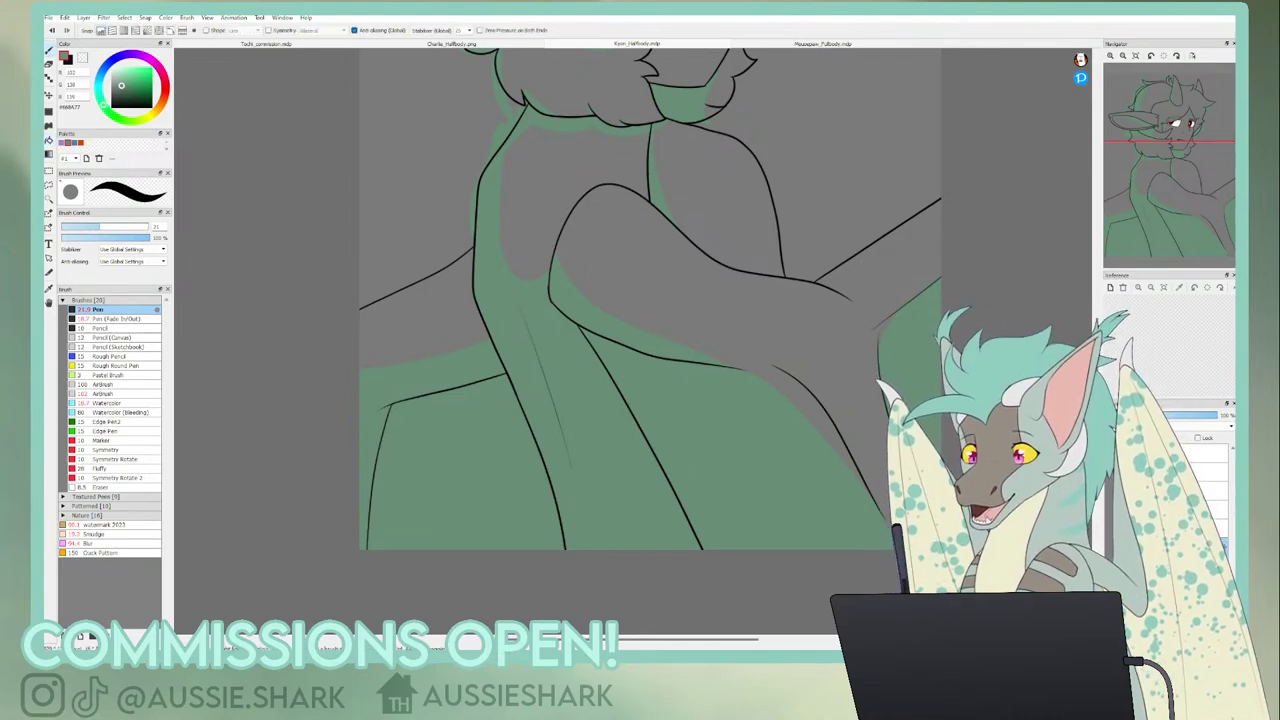
left_click(1112, 500)
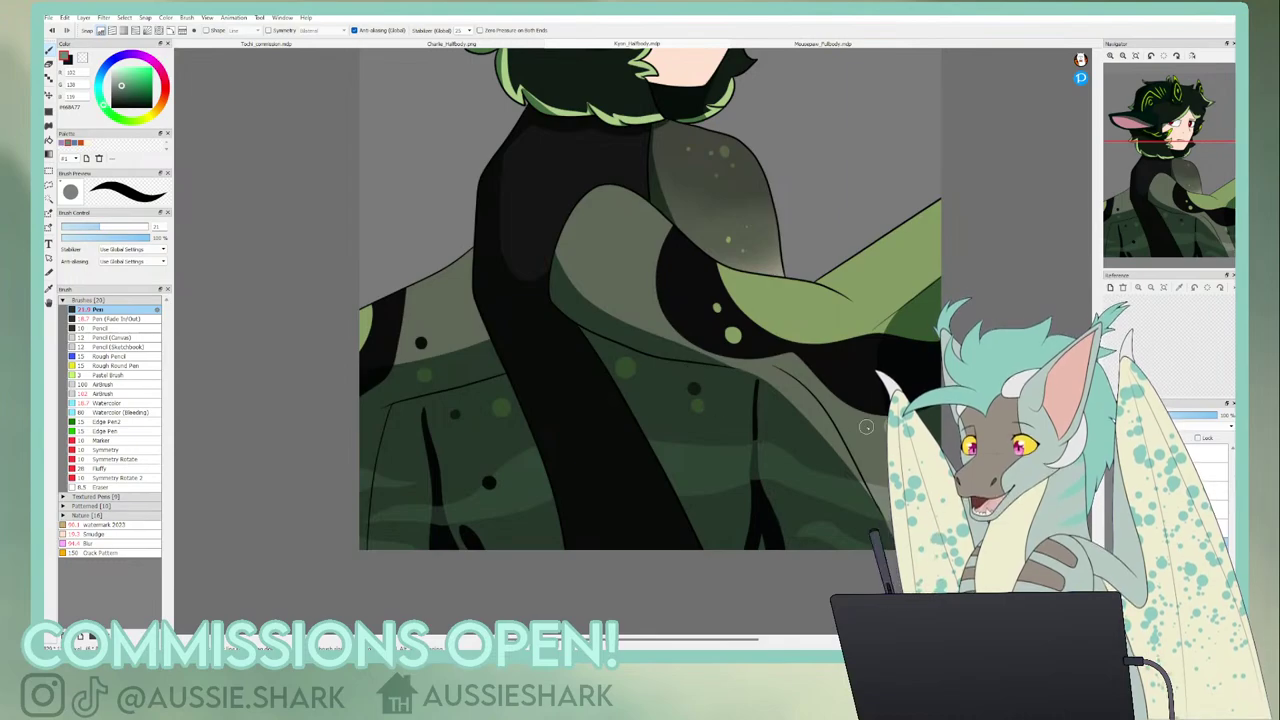
- Lower the shadow layer's opacity, checking it against the whole half-body and the other open illustrations
left_click(1136, 56)
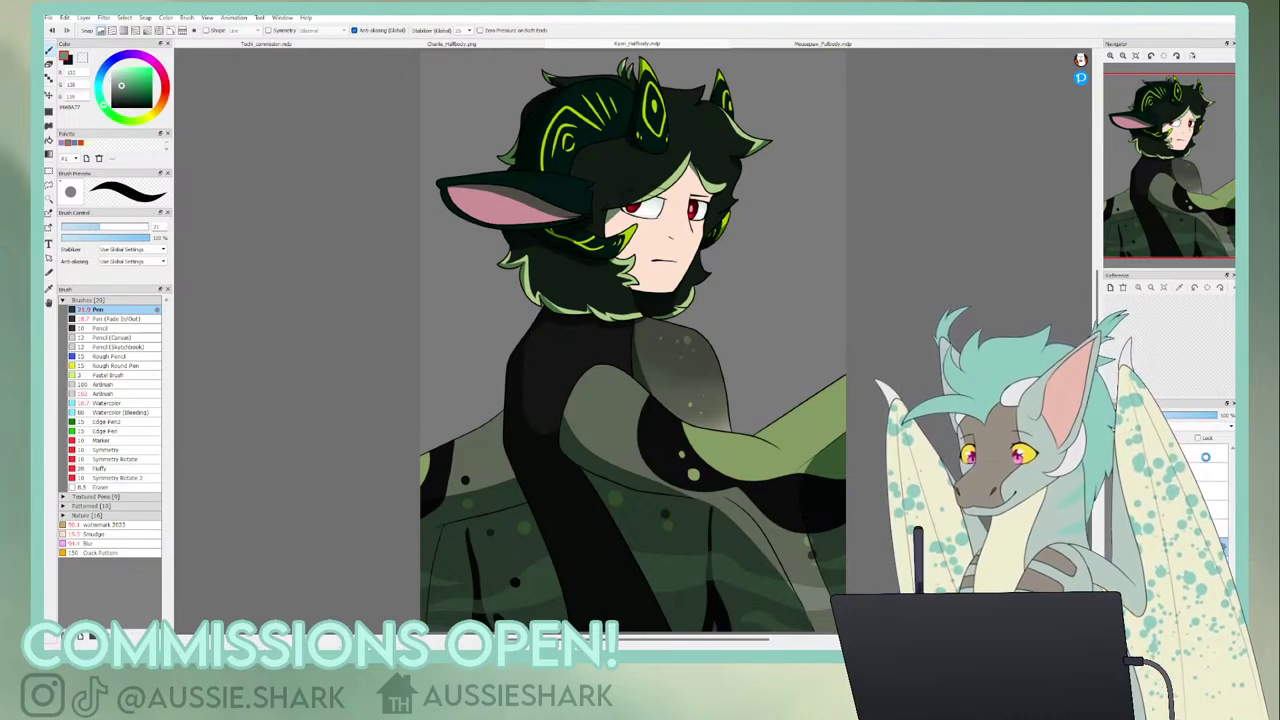
left_click(1170, 415)
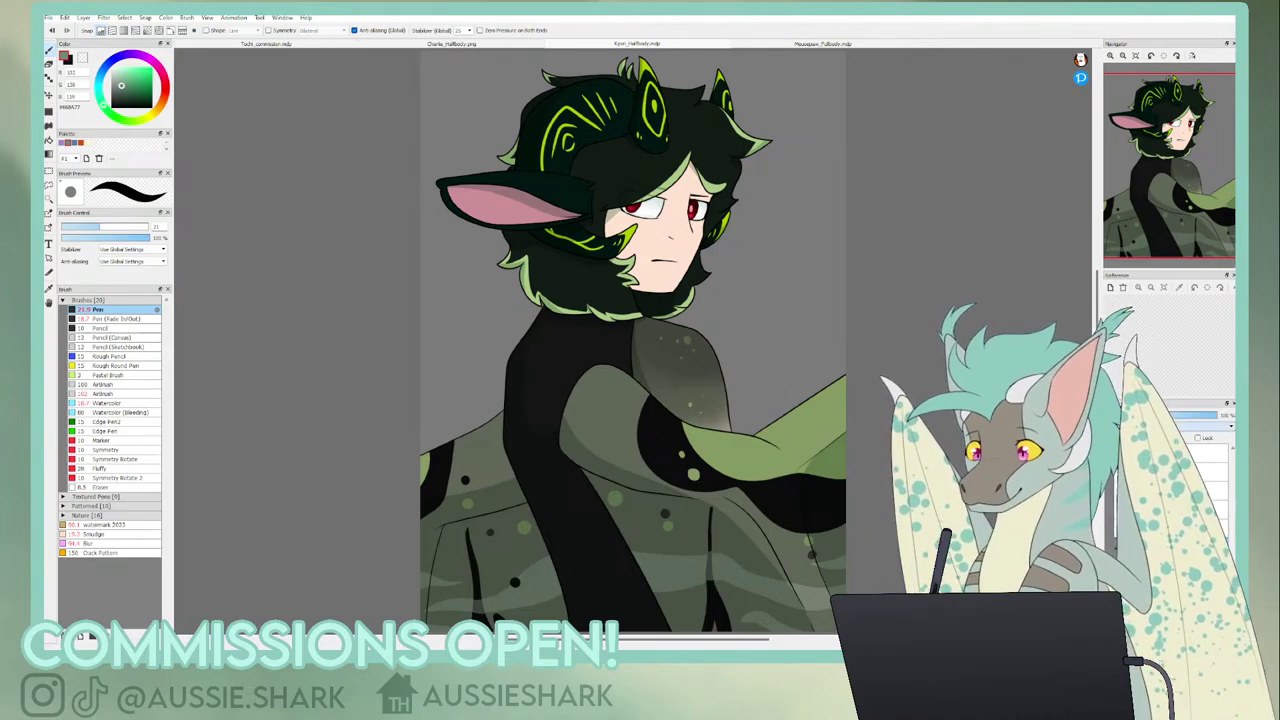
left_click(295, 45)
left_click(471, 50)
left_click(592, 50)
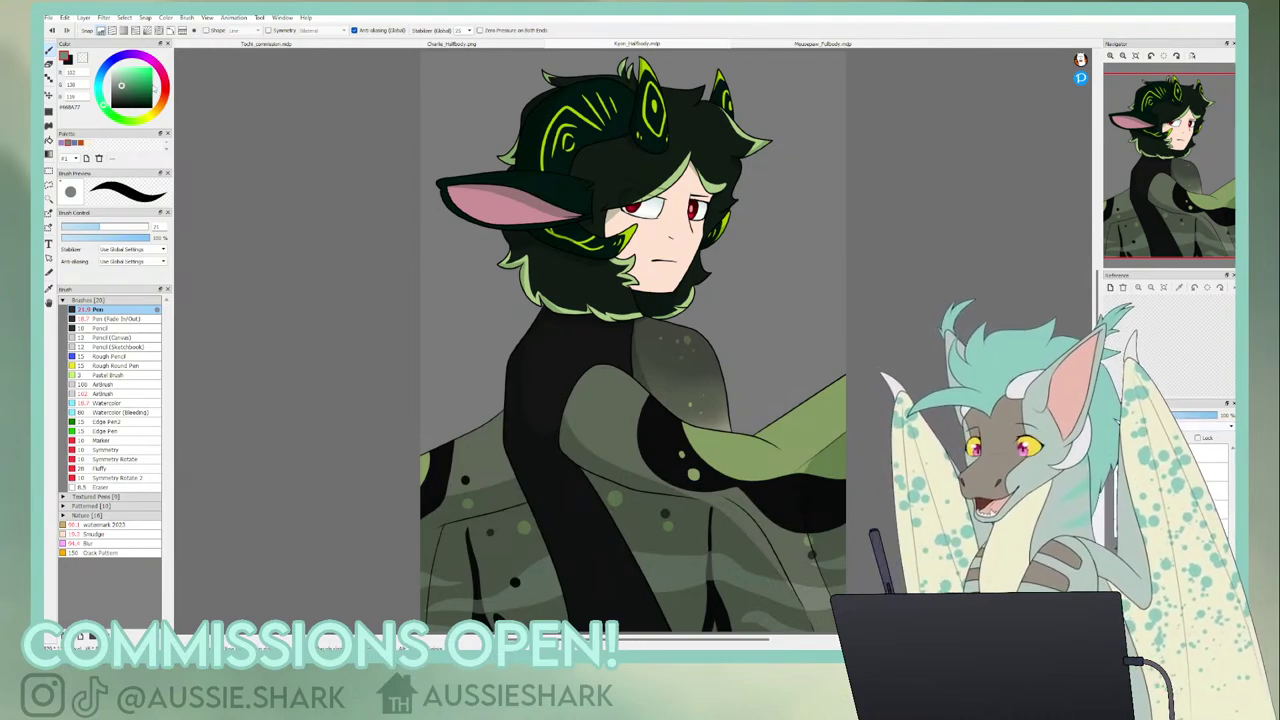
- Enlarge the Pen to a very large size and cover the whole character with the green shadow colour
left_click_drag(107, 230, 218, 229)
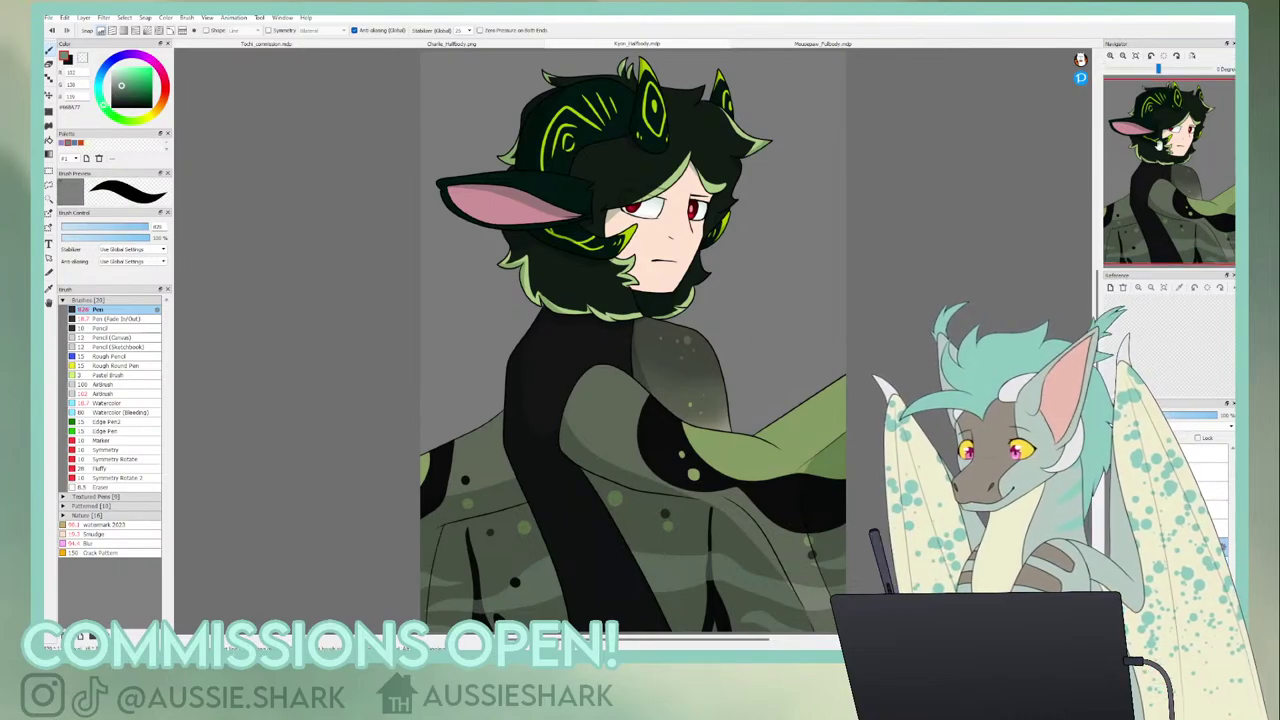
left_click(1123, 56)
mouse_move(703, 232)
left_mouse_down()
mouse_move(634, 271)
mouse_move(534, 543)
mouse_move(777, 500)
mouse_move(790, 440)
left_mouse_up()
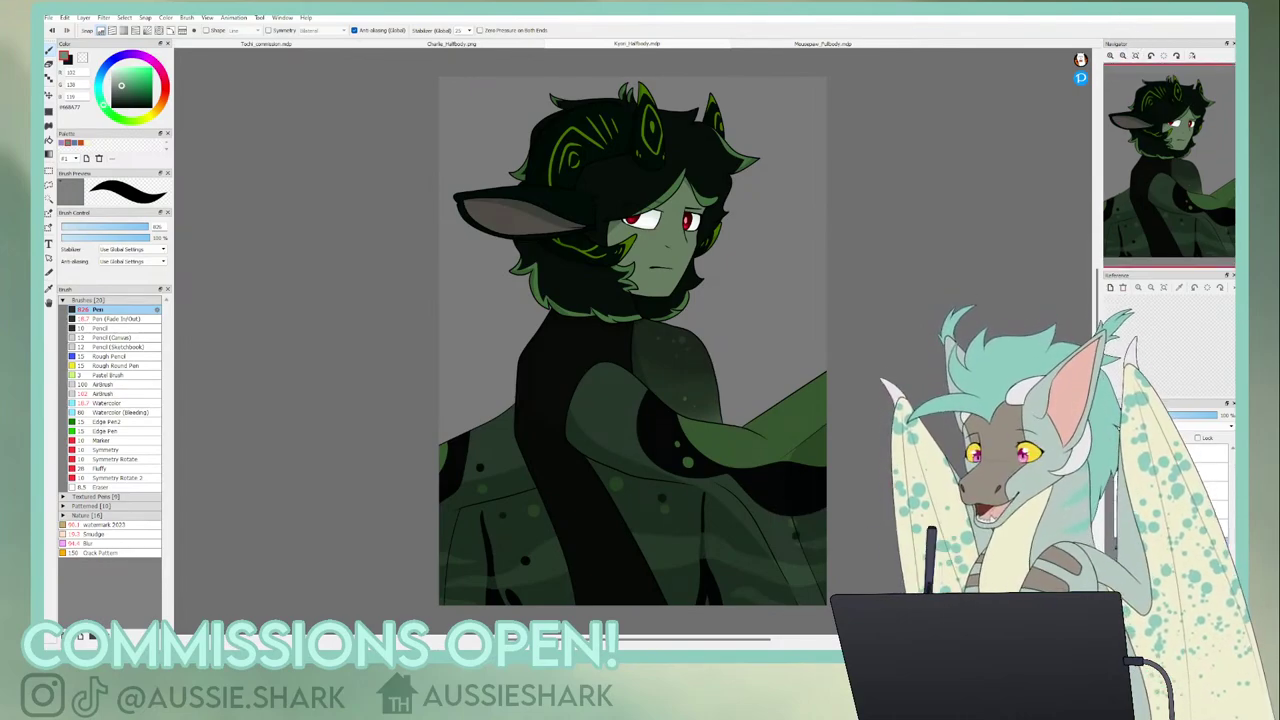
- Erase the green overlay softly from the face, hair, horns and ear with a large Eraser (Soft)
left_click(1110, 56)
left_click(1110, 56)
left_click(1123, 56)
left_click_drag(1171, 163, 1184, 135)
left_click(49, 64)
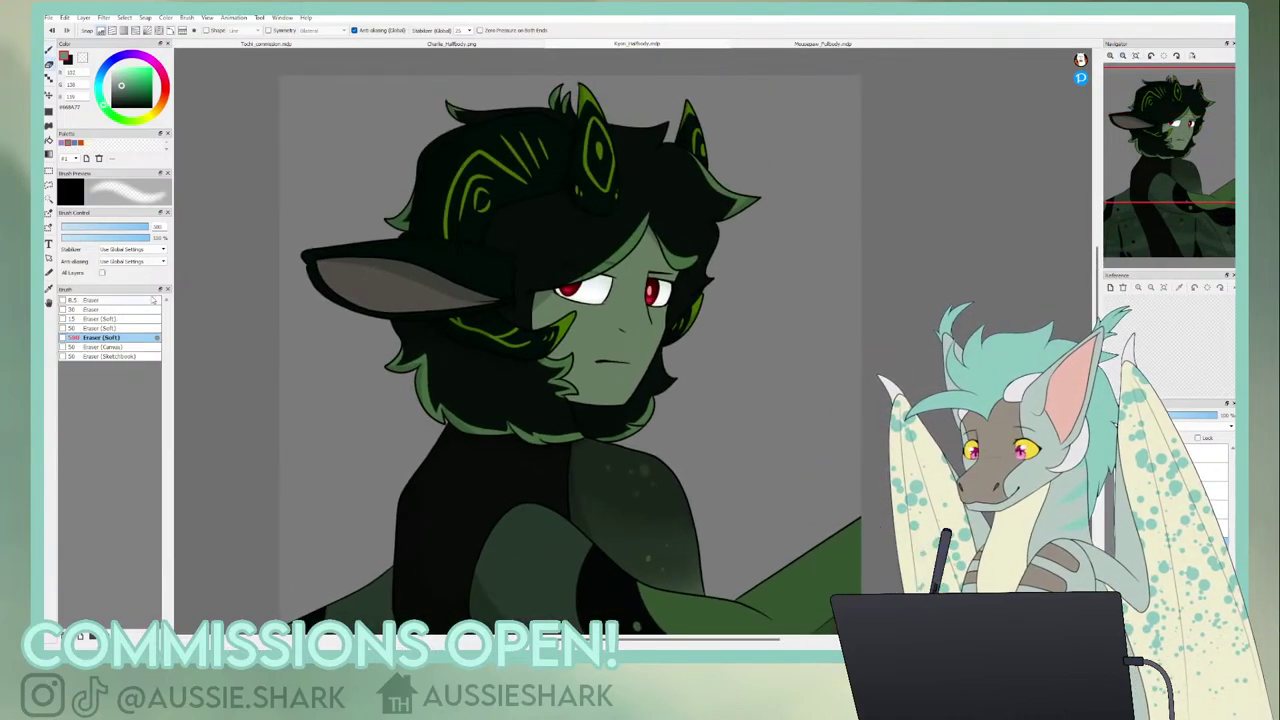
mouse_move(640, 300)
left_mouse_down()
mouse_move(574, 322)
mouse_move(617, 388)
mouse_move(660, 330)
left_mouse_up()
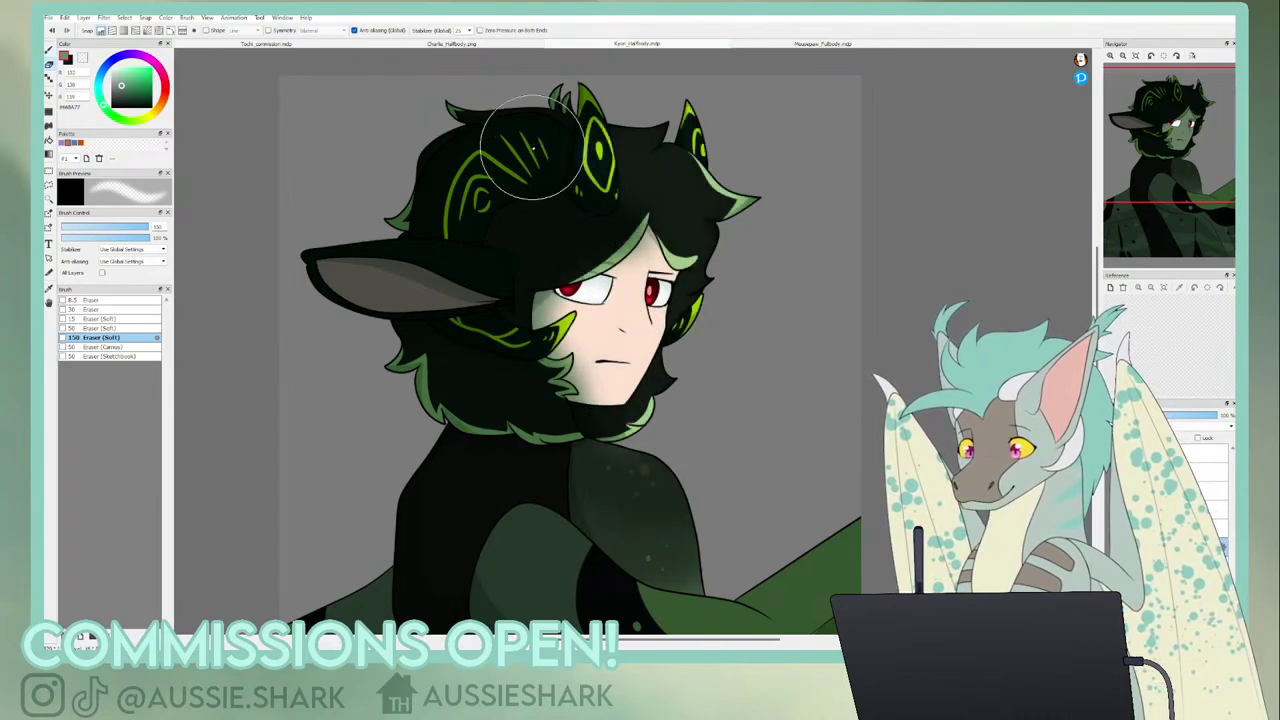
mouse_move(450, 262)
left_mouse_down()
mouse_move(370, 285)
mouse_move(471, 366)
left_mouse_up()
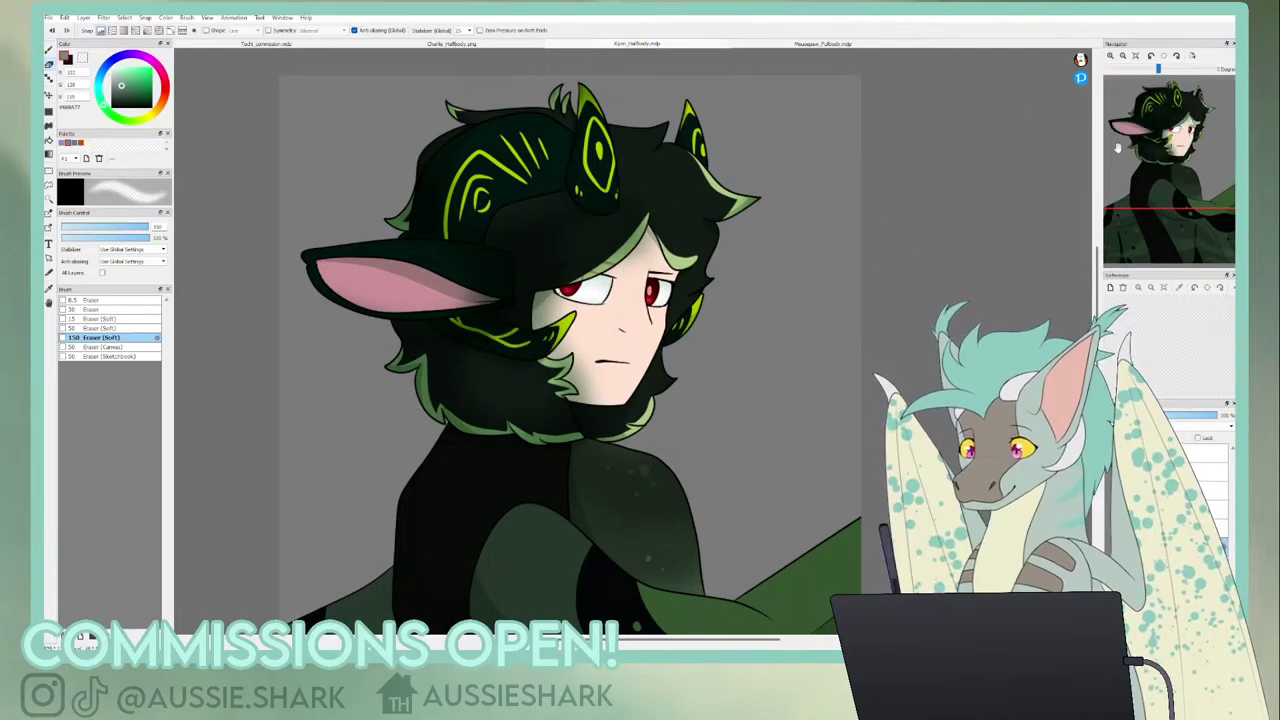
- Erase the green overlay softly from the shoulders, arm and upper back to leave lit areas
left_click(1123, 57)
left_click_drag(1177, 168, 1175, 195)
mouse_move(664, 261)
left_mouse_down()
mouse_move(676, 323)
mouse_move(702, 339)
mouse_move(650, 265)
mouse_move(707, 329)
mouse_move(690, 295)
mouse_move(636, 271)
mouse_move(697, 289)
mouse_move(637, 275)
mouse_move(664, 266)
mouse_move(572, 277)
mouse_move(679, 334)
mouse_move(671, 289)
mouse_move(692, 330)
mouse_move(611, 354)
mouse_move(731, 393)
mouse_move(780, 507)
mouse_move(719, 383)
mouse_move(620, 358)
left_mouse_up()
left_click_drag(754, 464, 700, 466)
mouse_move(474, 369)
left_mouse_down()
mouse_move(515, 268)
mouse_move(478, 374)
mouse_move(518, 289)
mouse_move(521, 367)
mouse_move(581, 471)
mouse_move(510, 349)
mouse_move(560, 441)
mouse_move(540, 422)
mouse_move(554, 358)
left_mouse_up()
mouse_move(1157, 74)
left_click(1135, 56)
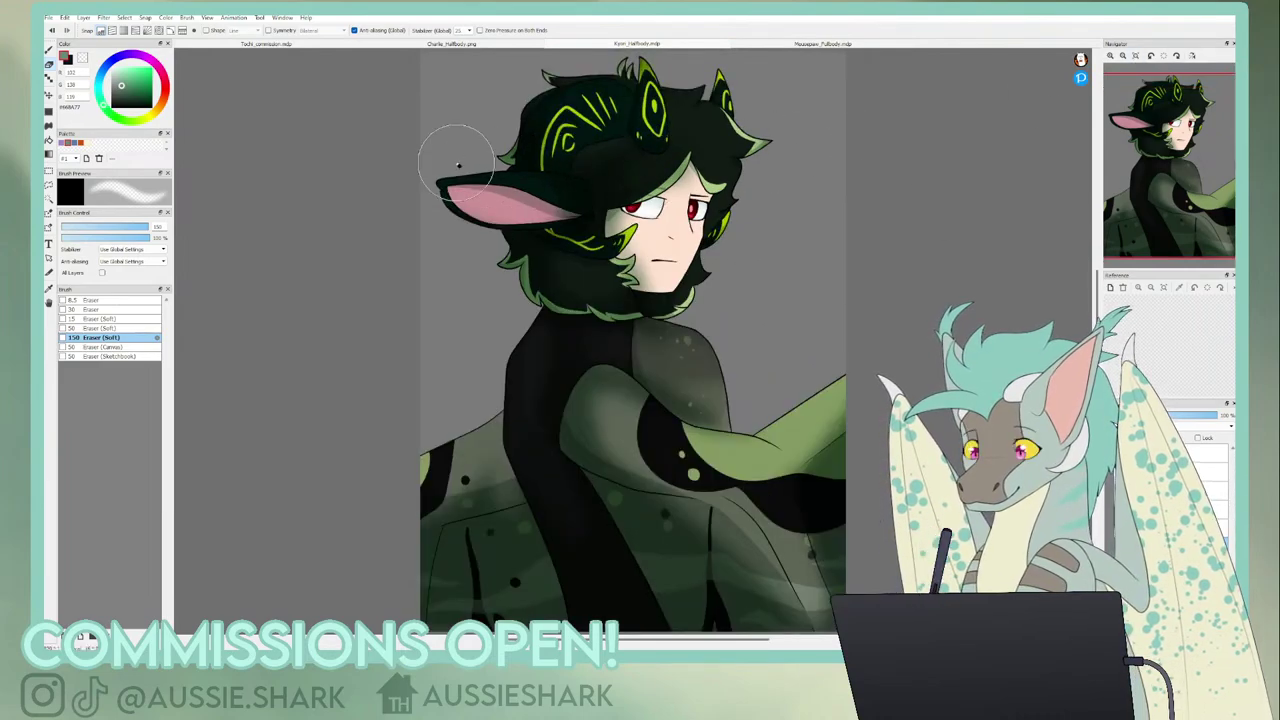
- Draw shadow strands in the dark hair below the ear with Pen (Fade In/Out), adjusting the brush size
left_click(49, 51)
left_click(101, 320)
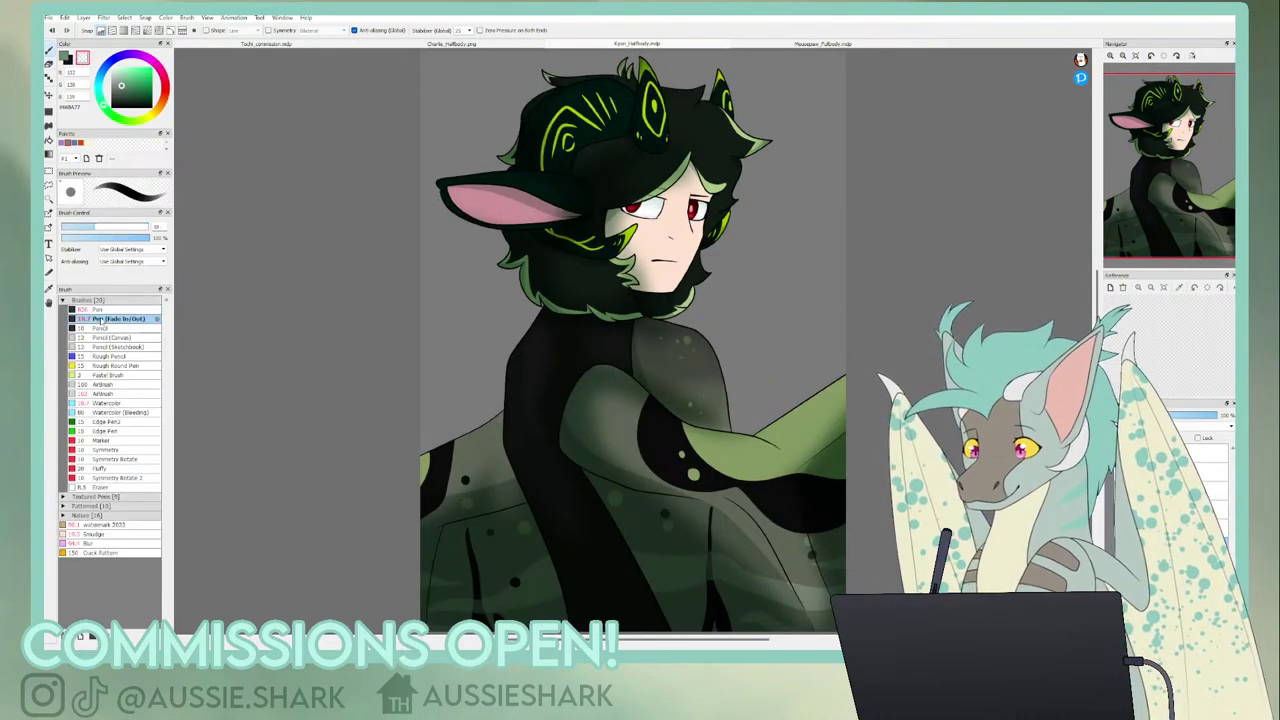
left_click(104, 227)
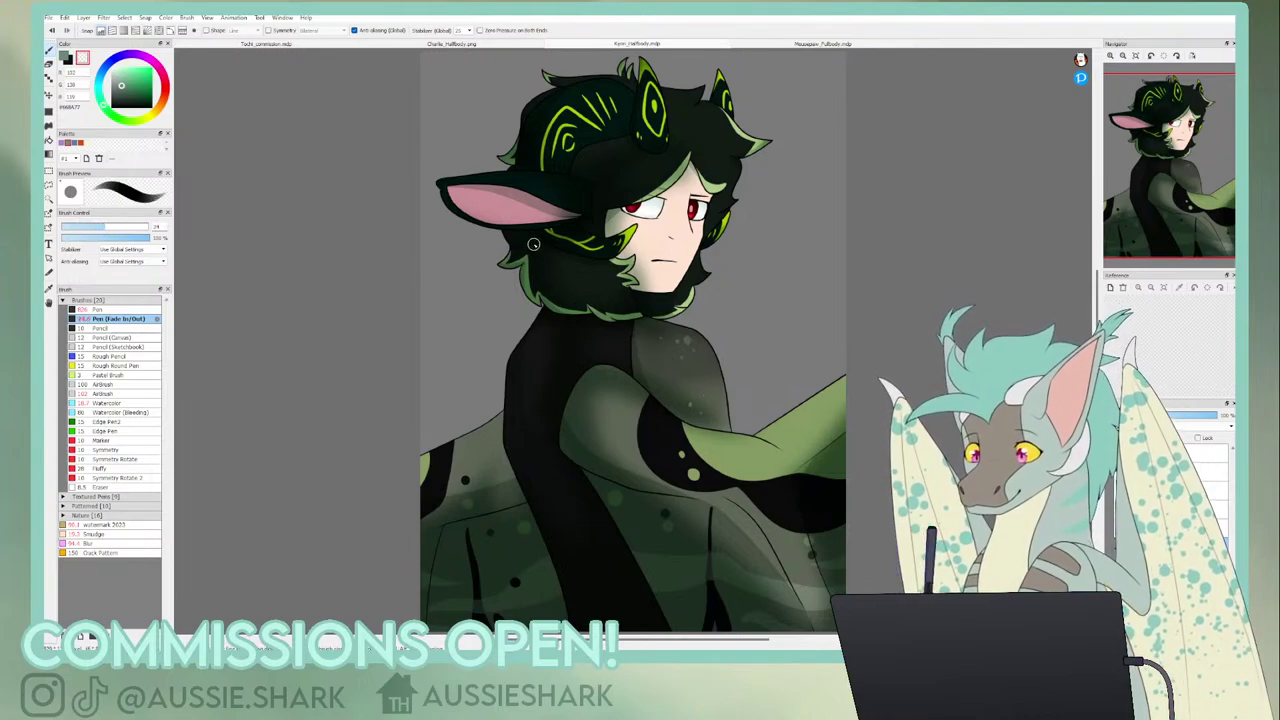
left_click_drag(534, 245, 540, 295)
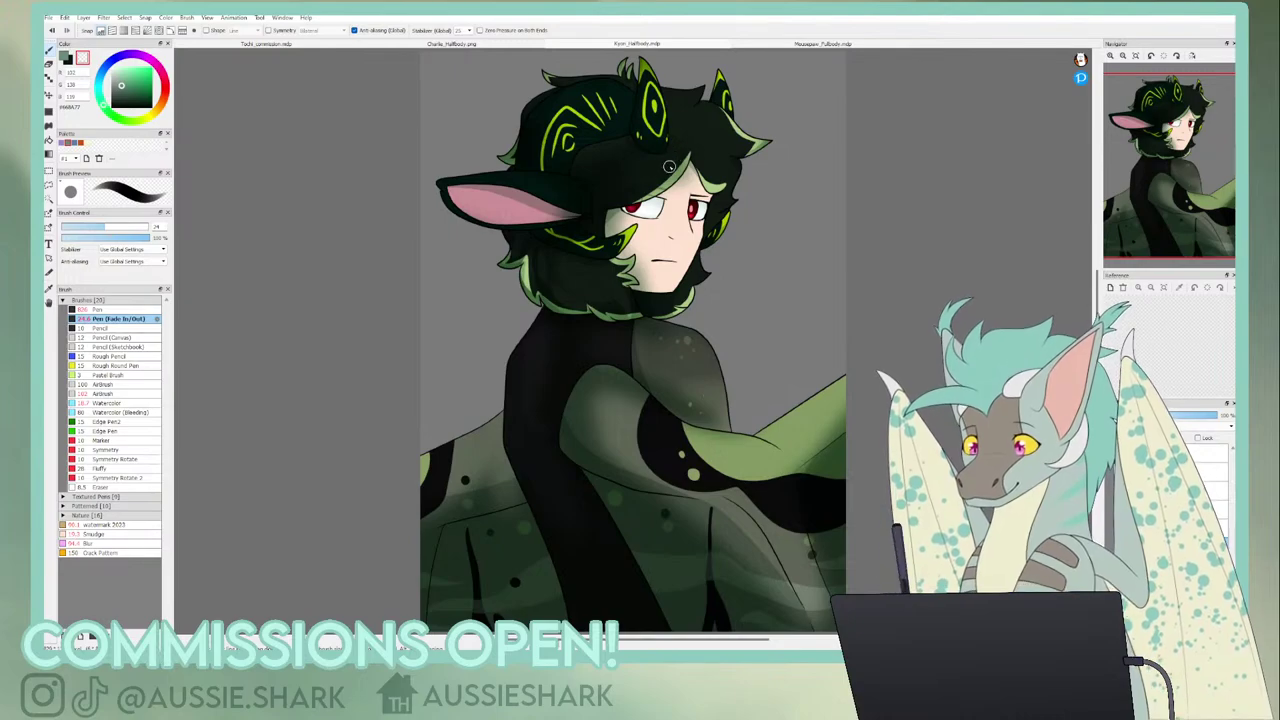
left_click(120, 228)
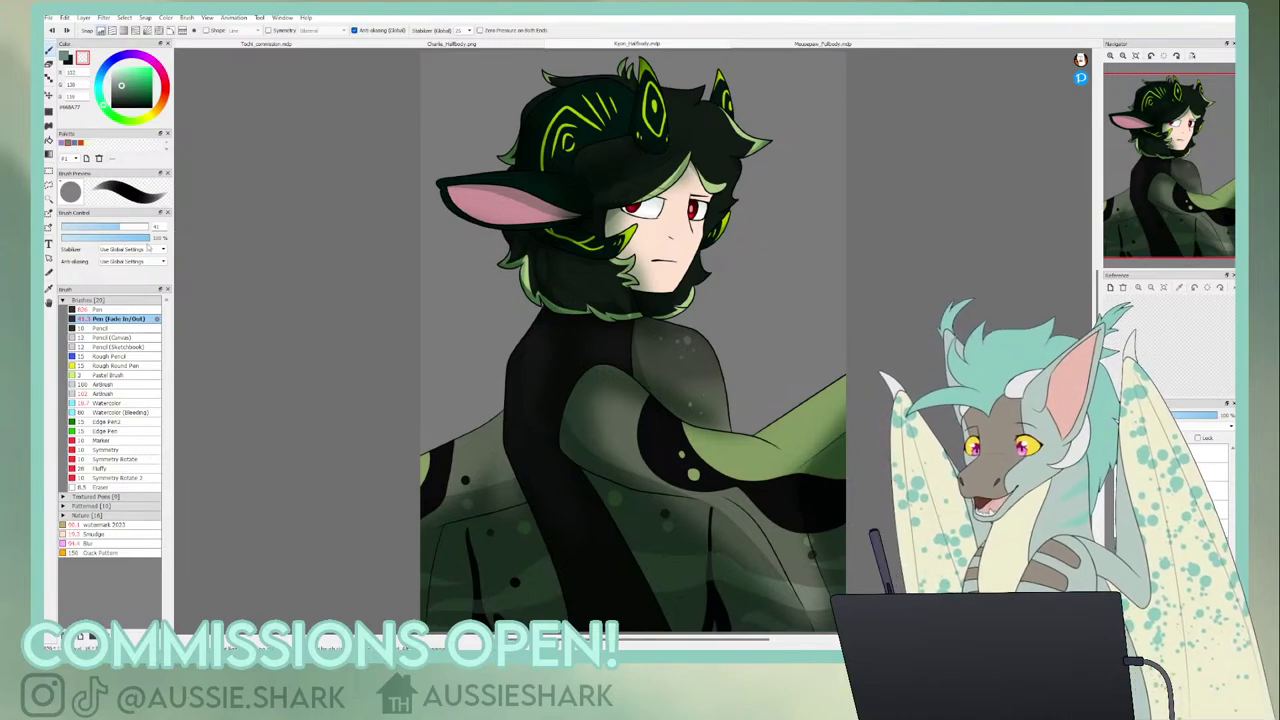
left_click(106, 228)
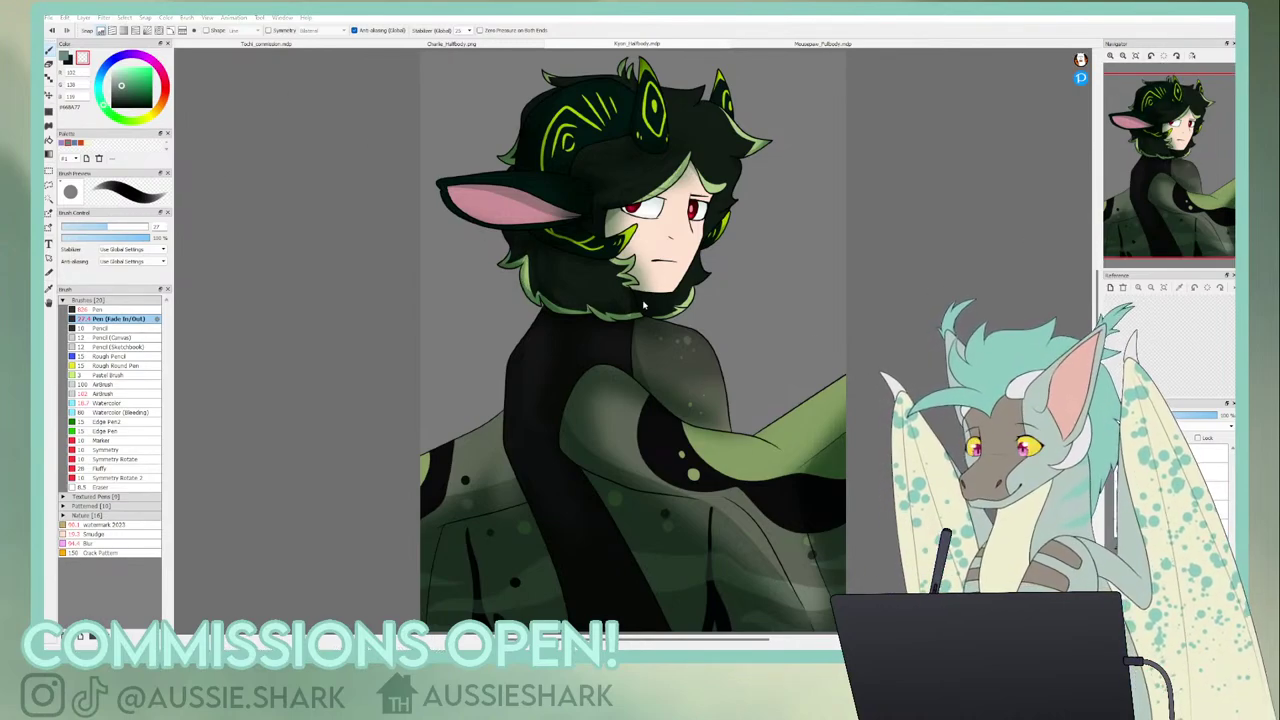
- Reduce the soft green shadow layer's opacity to 40%
mouse_move(1150, 76)
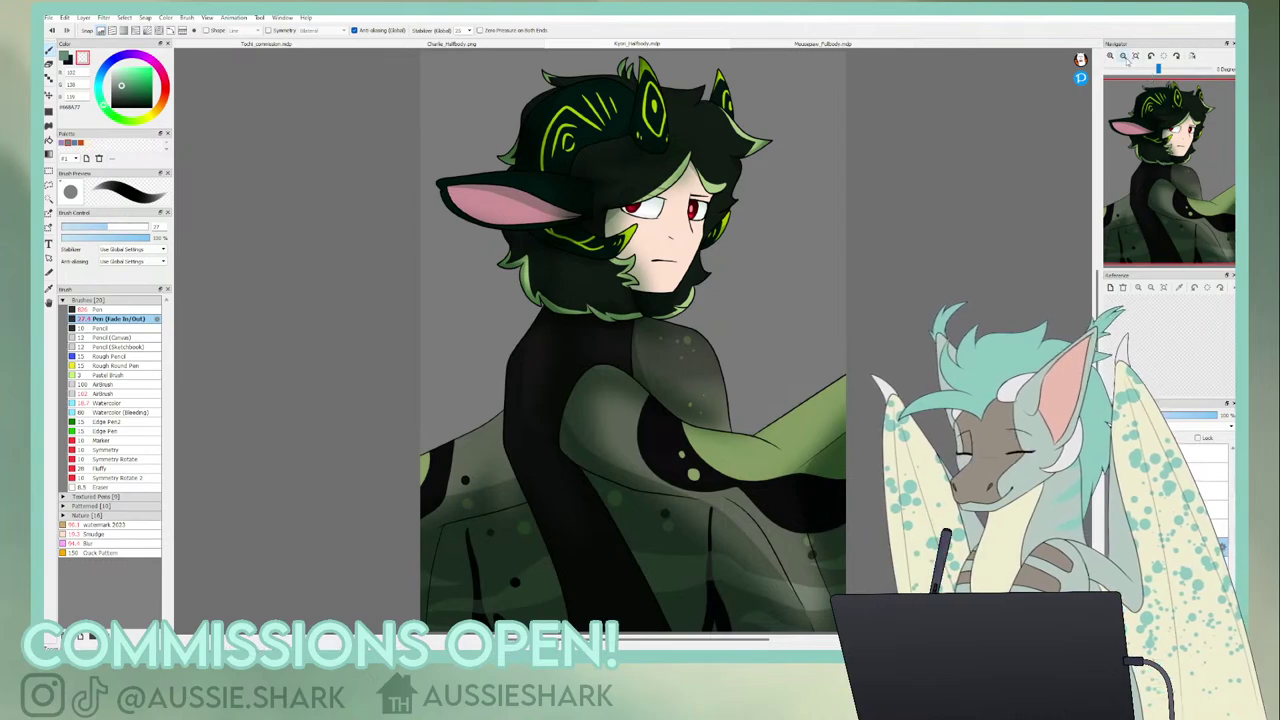
left_click(1123, 56)
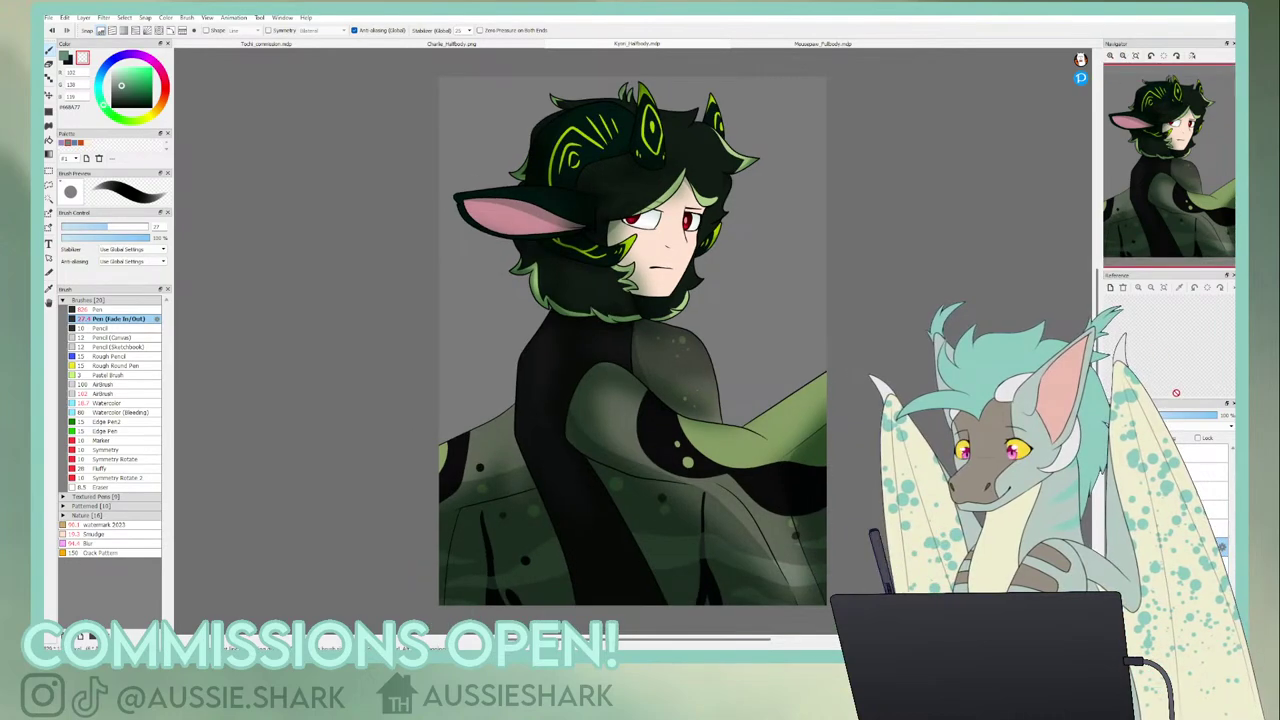
left_click(1215, 460)
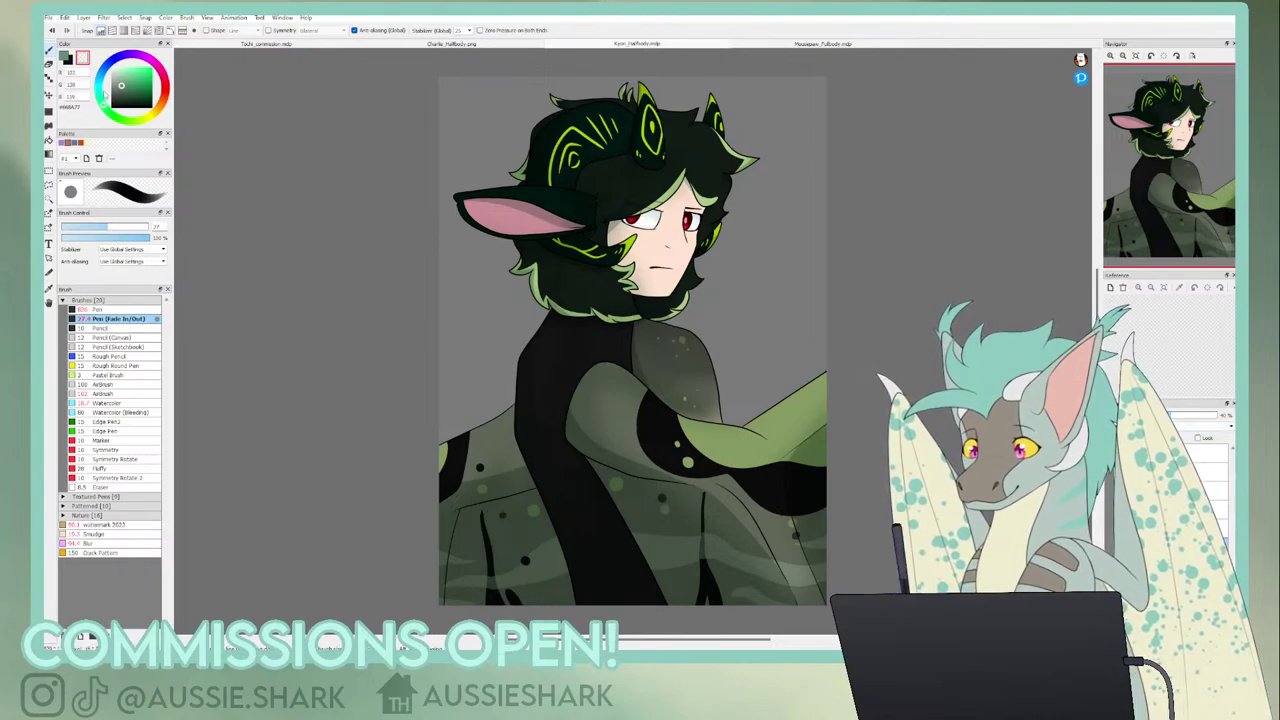
- Choose the red-orange swatch with the Pen at size 30, and select the face's skin area with the Magic Wand
left_click(81, 142)
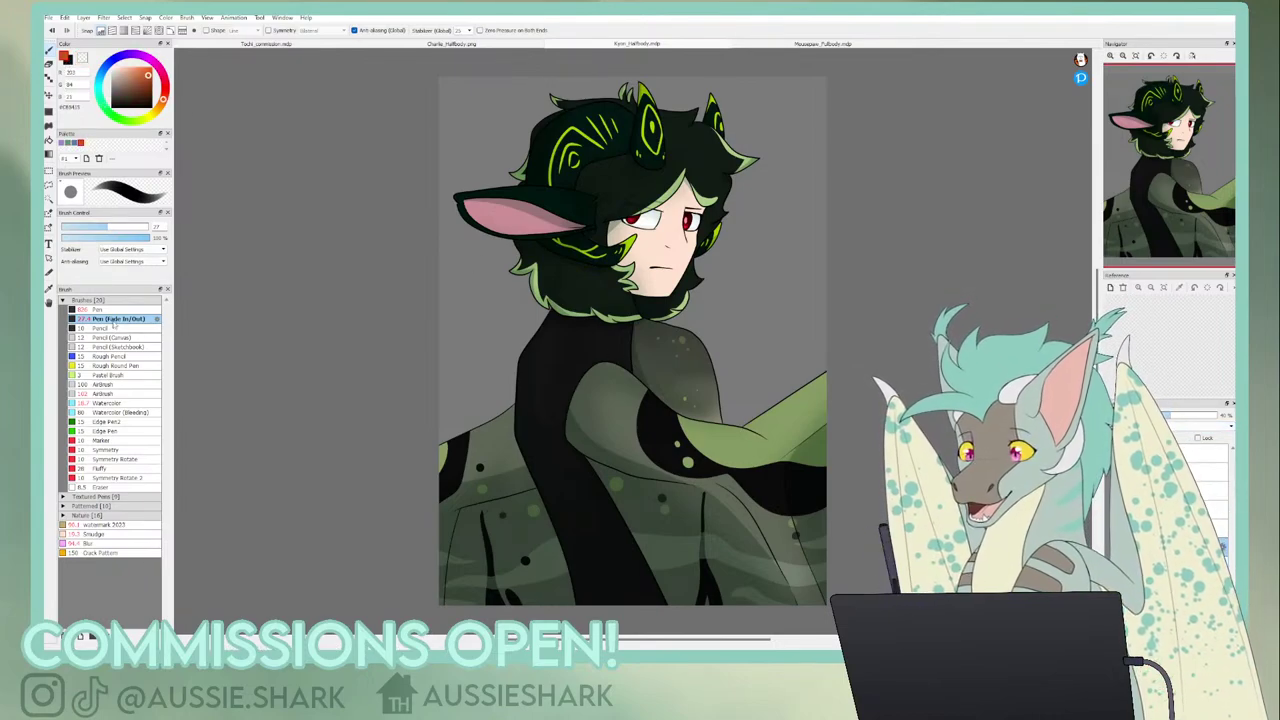
left_click(110, 309)
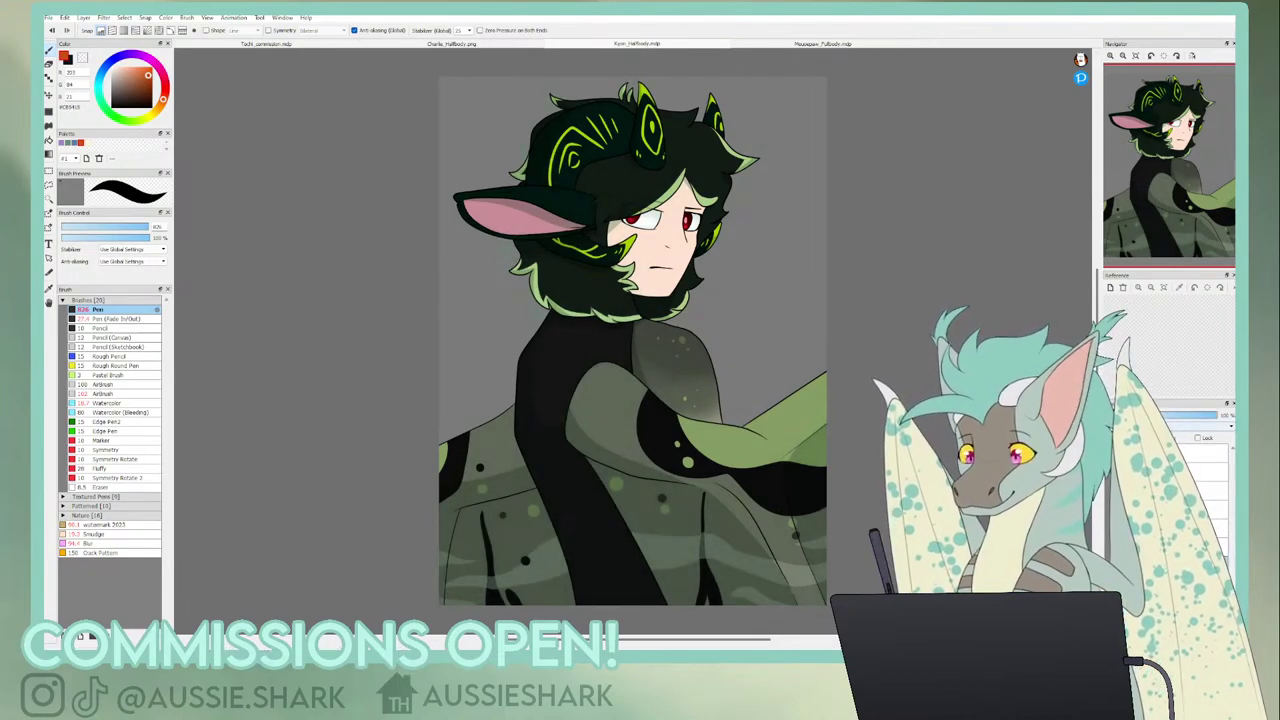
left_click_drag(122, 227, 110, 227)
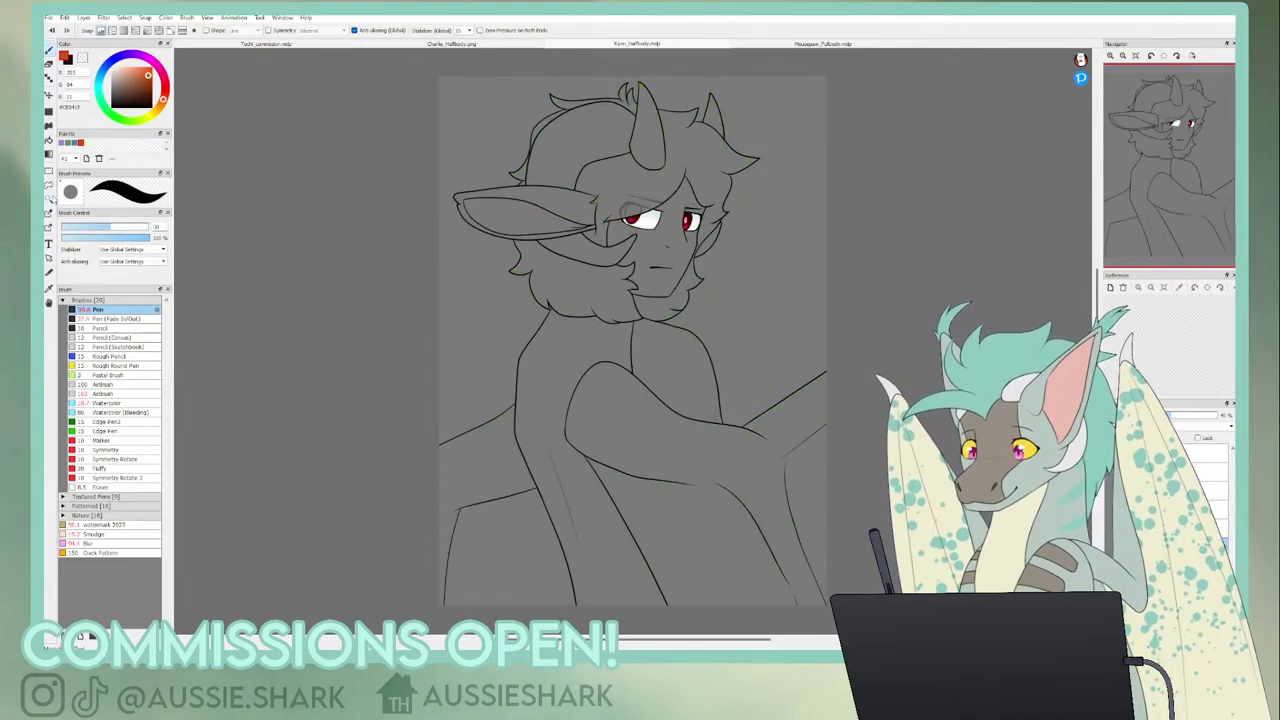
left_click(50, 199)
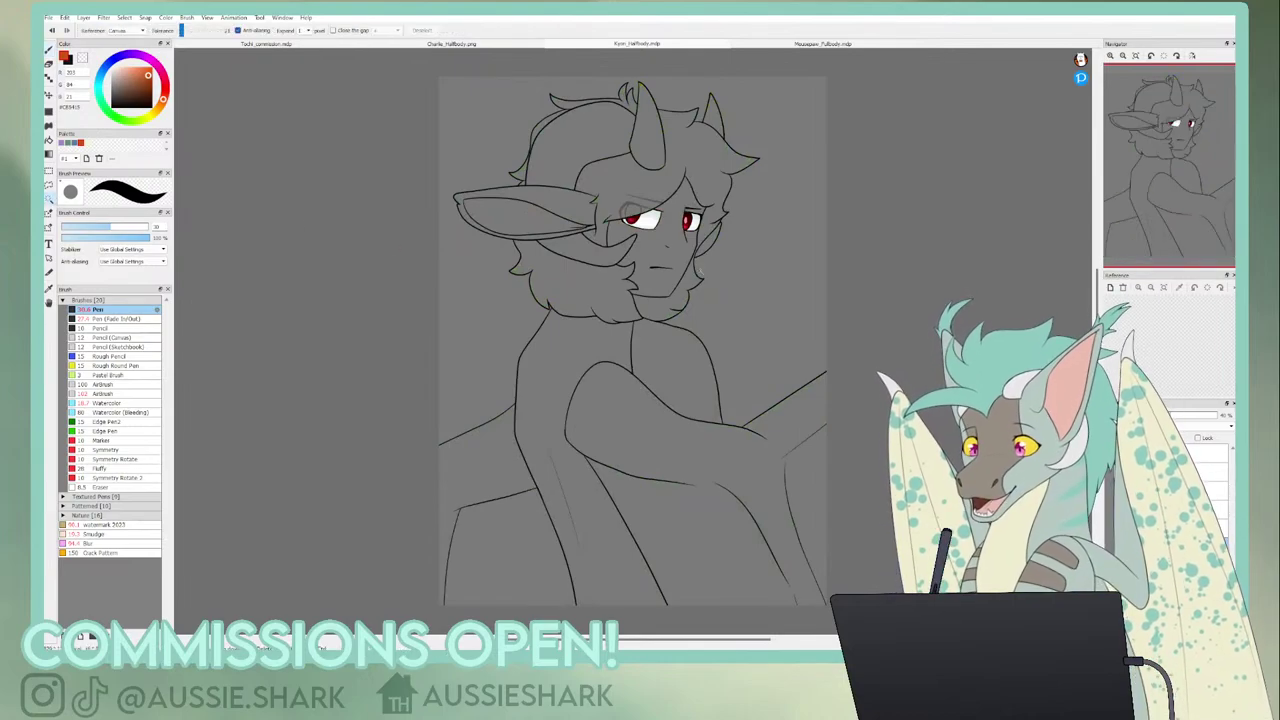
left_click(675, 281)
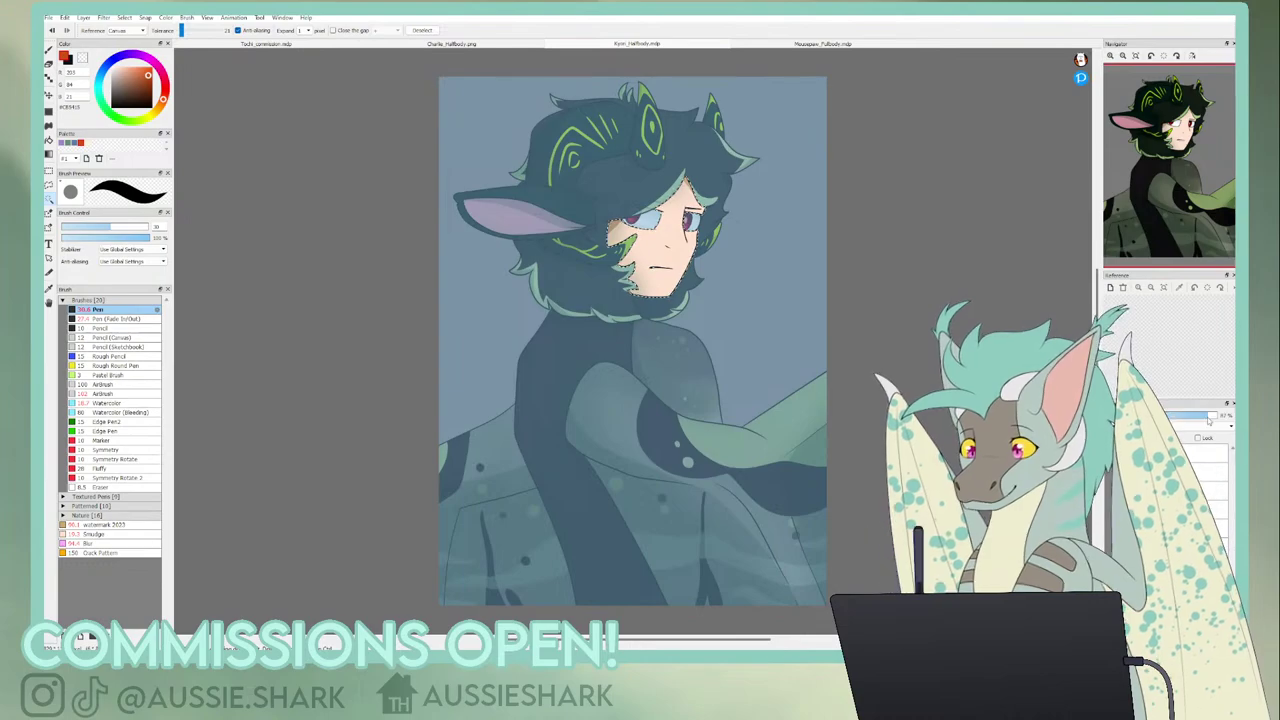
- Recolour the shadow within the face selection to a browner orange, set its layer's opacity to 40%, and deselect
left_click_drag(1209, 421, 1222, 421)
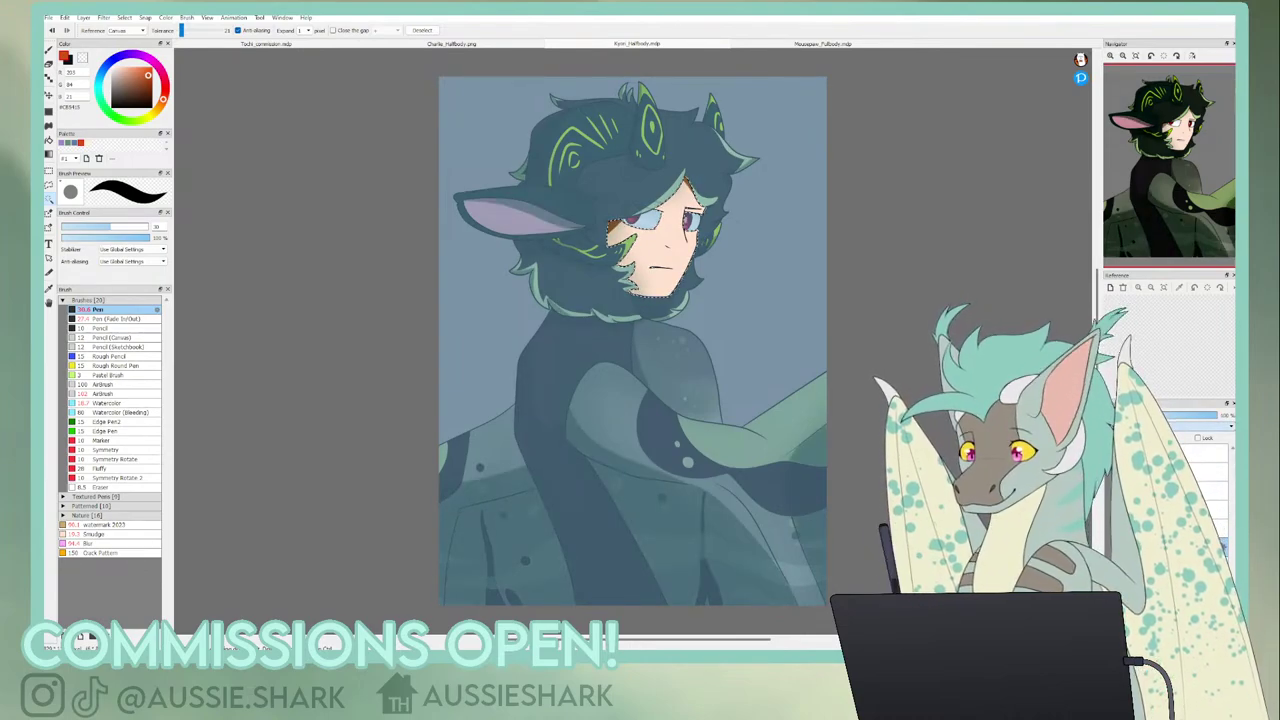
left_click(614, 226, "alt")
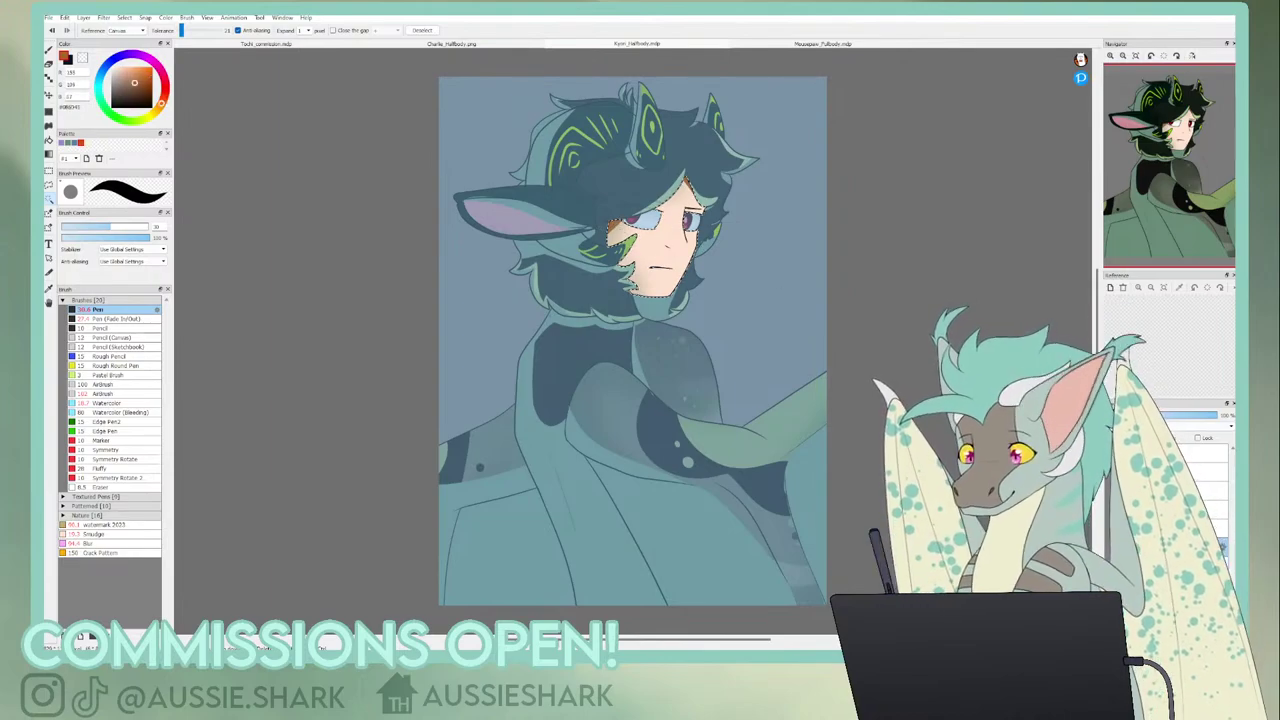
left_click(1112, 500)
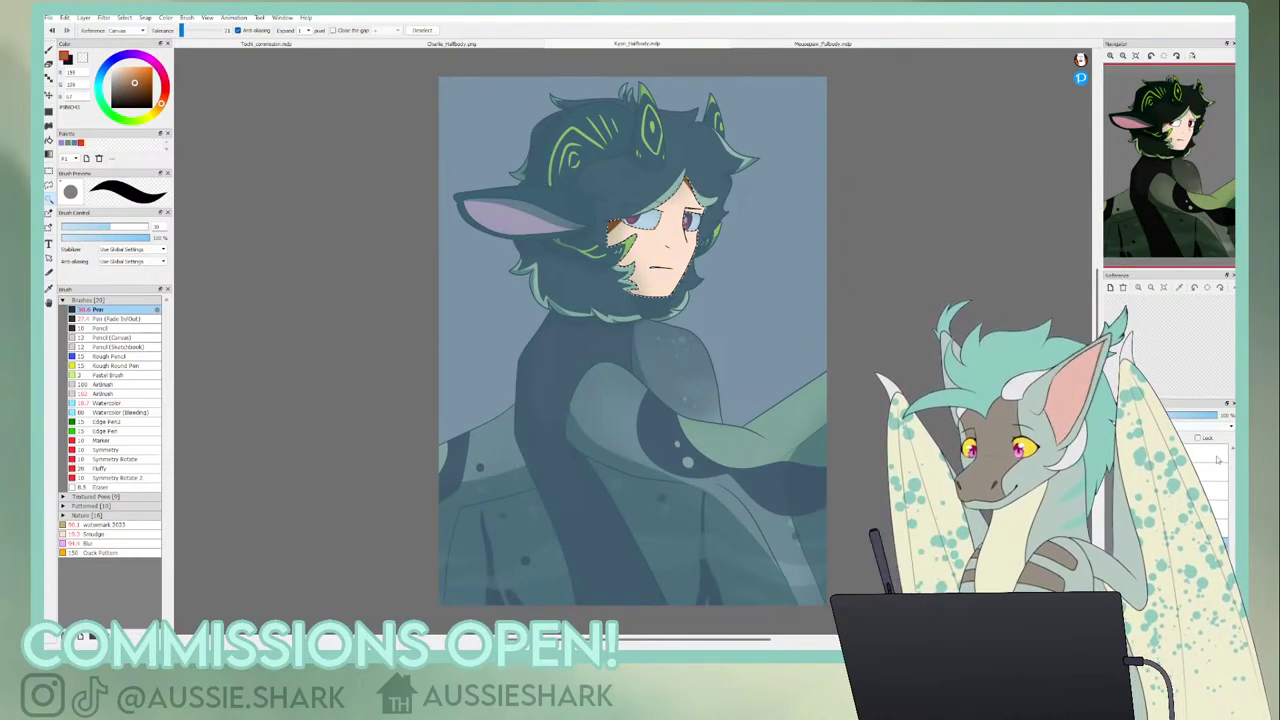
left_click_drag(1213, 415, 1171, 415)
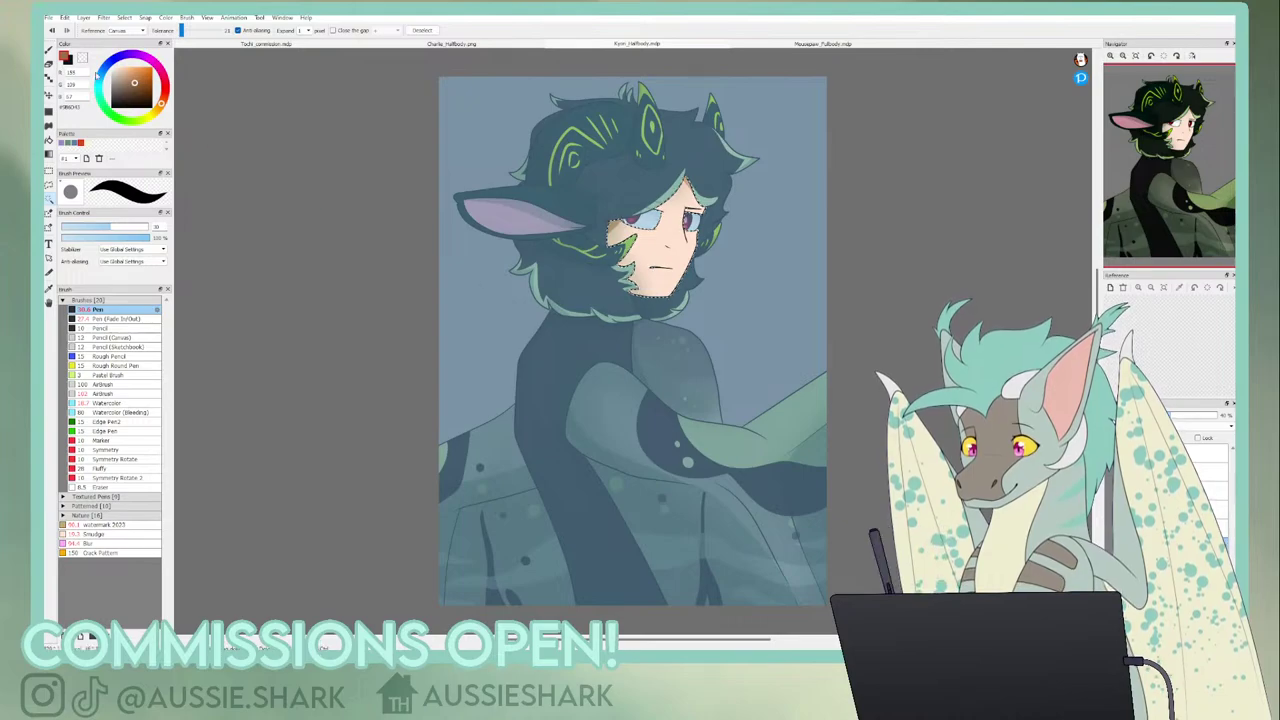
key("p")
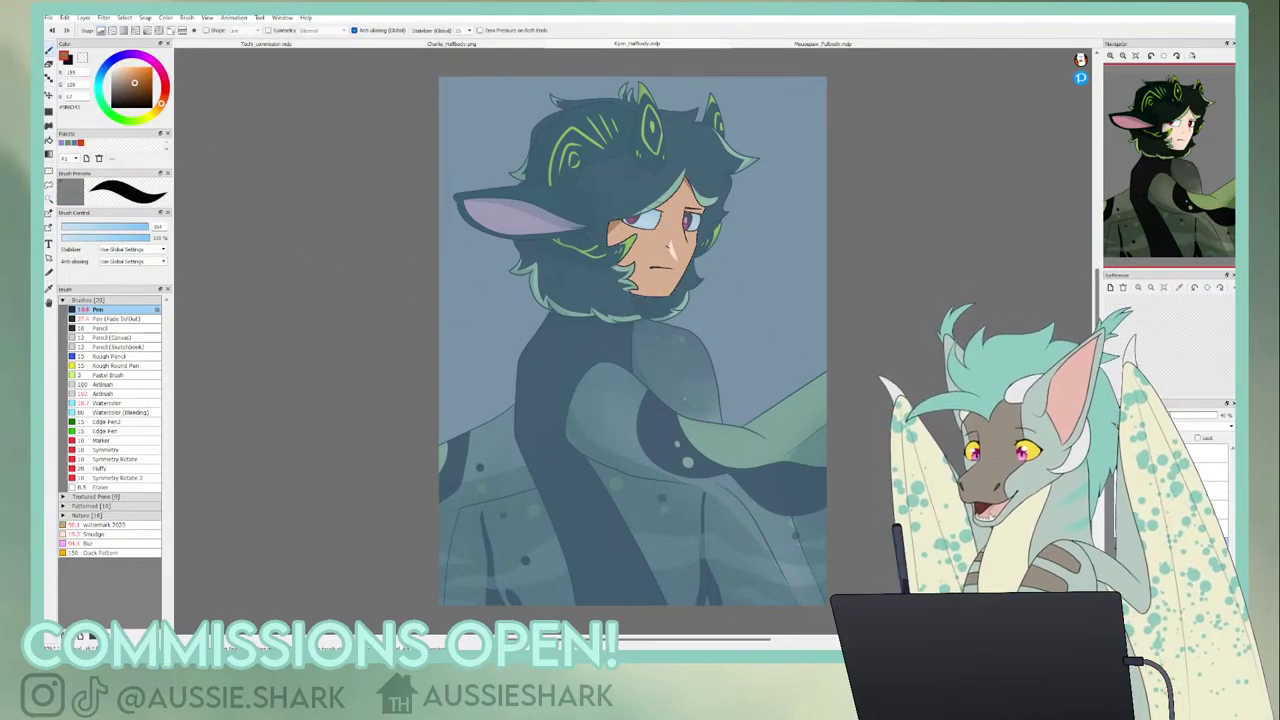
left_click_drag(670, 225, 660, 280)
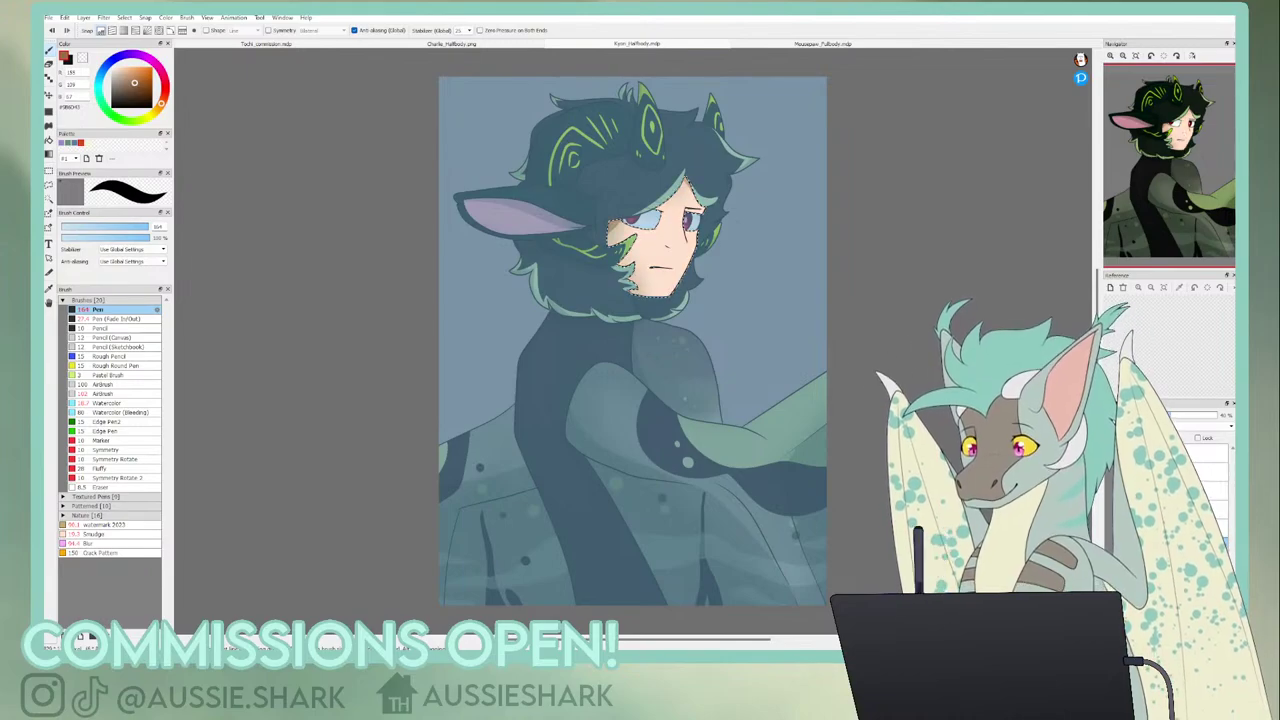
key("ctrl+d")
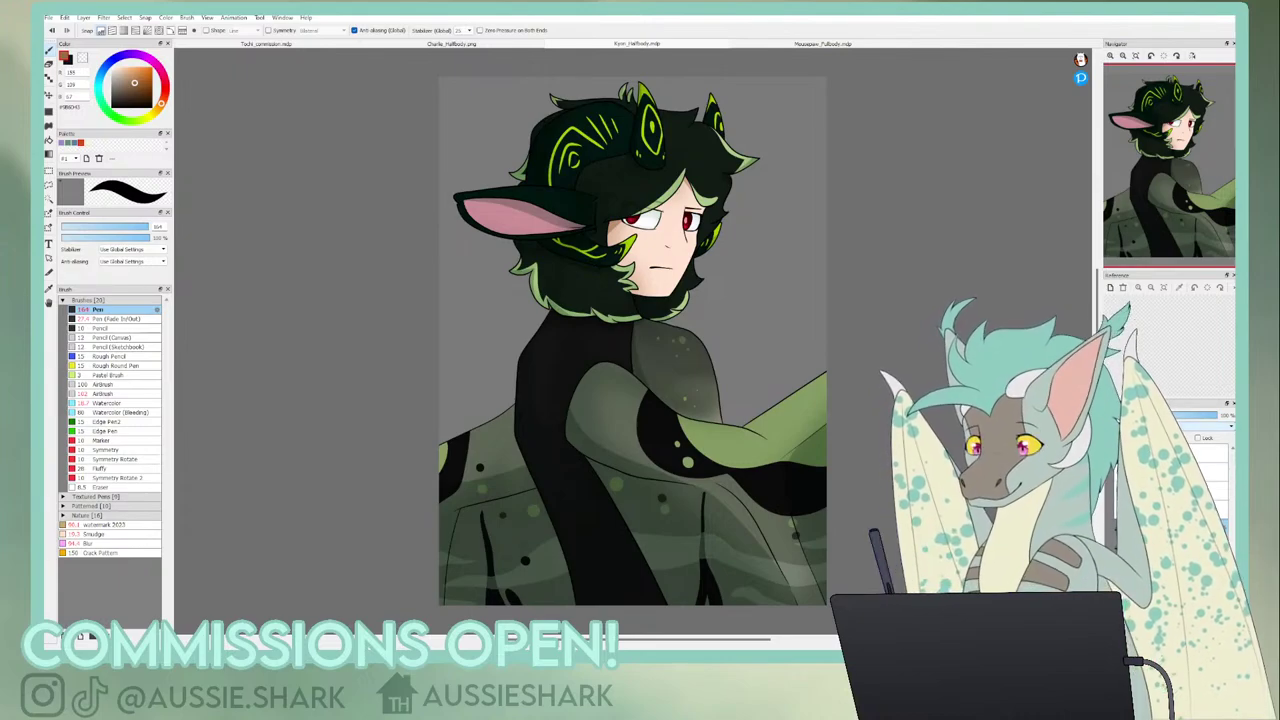
- Choose white as the drawing colour and set the Pen's size to about 20 for highlights on the head
left_click_drag(123, 77, 110, 66)
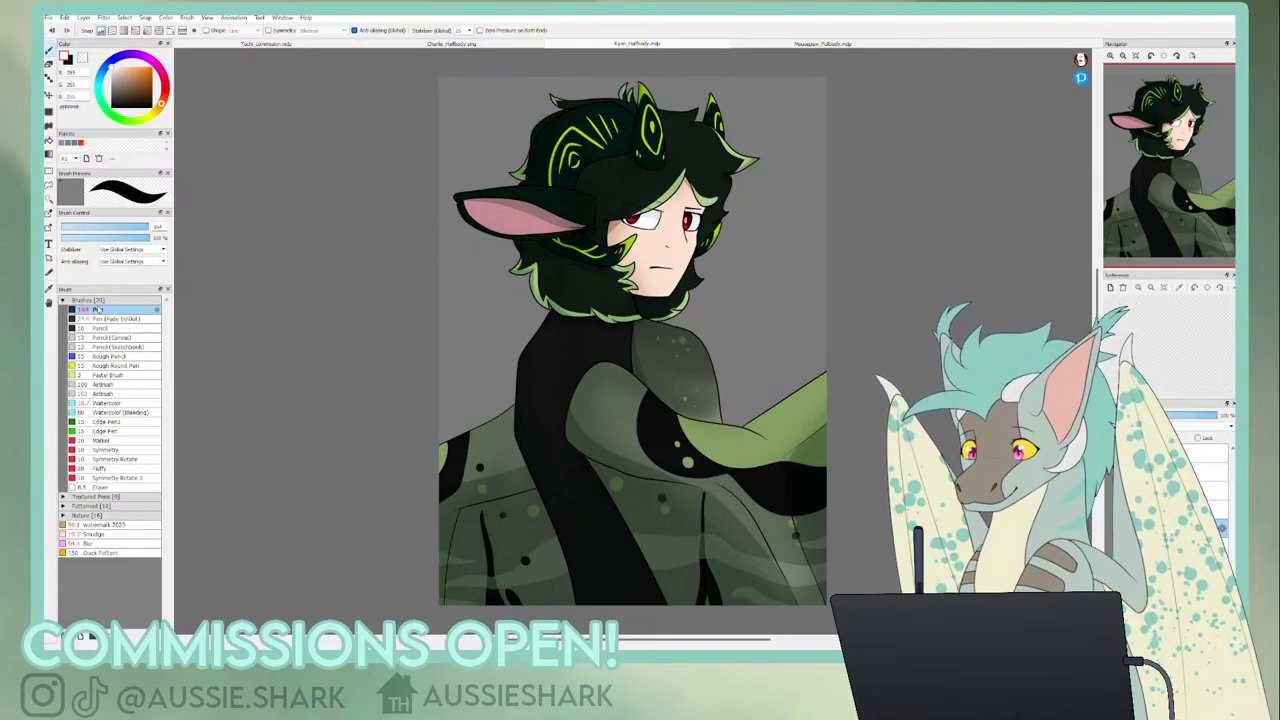
left_click(103, 228)
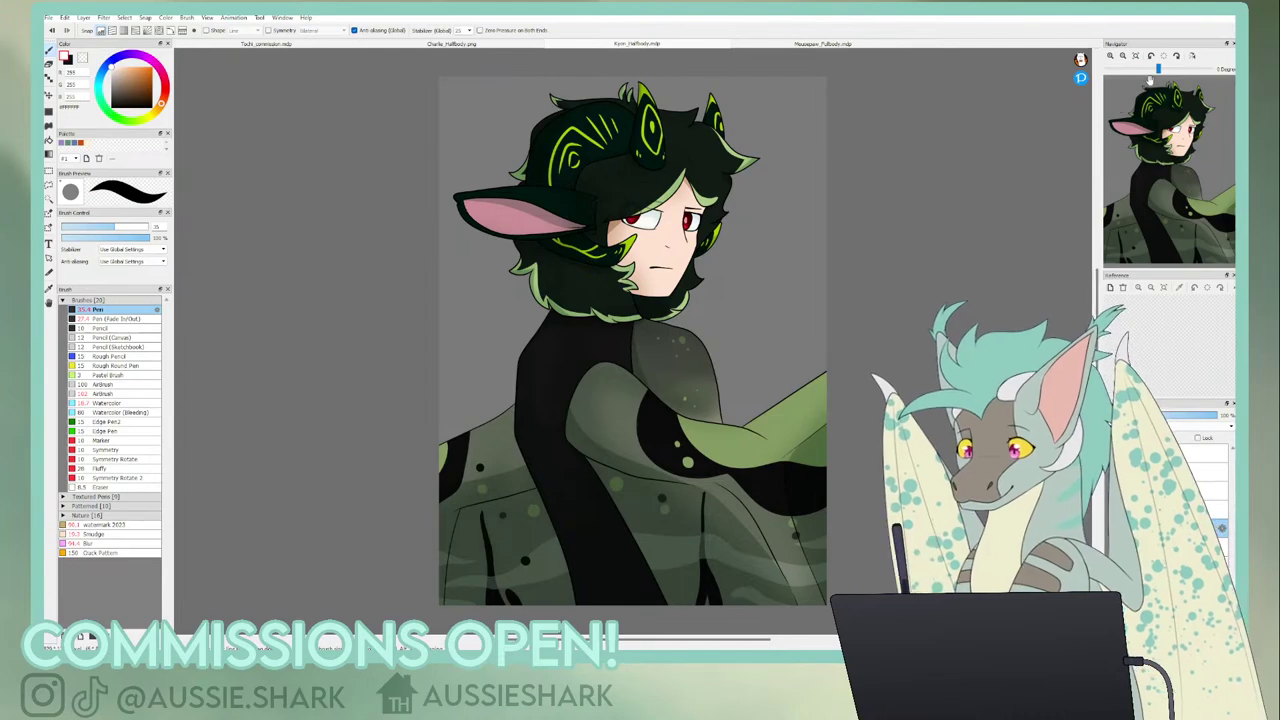
left_click(1109, 58)
left_click(1109, 58)
left_click_drag(1166, 145, 1176, 103)
left_click_drag(846, 192, 872, 298)
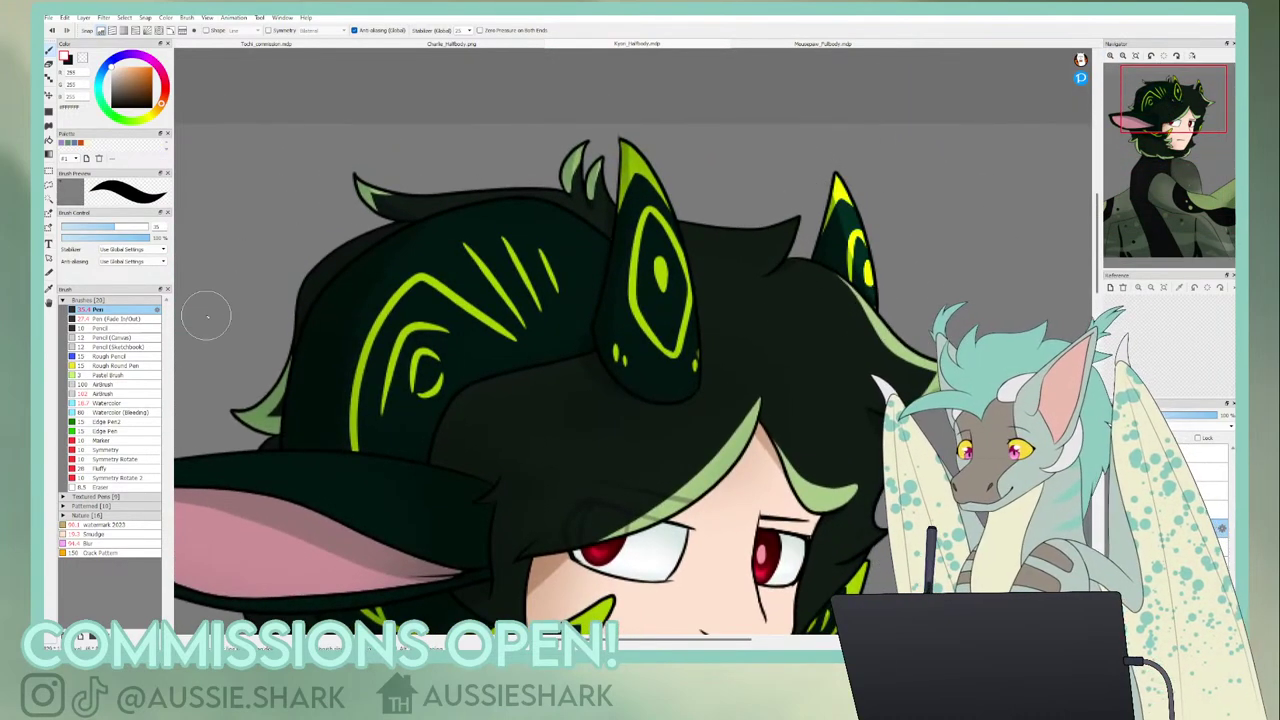
left_click(66, 227)
left_click(97, 228)
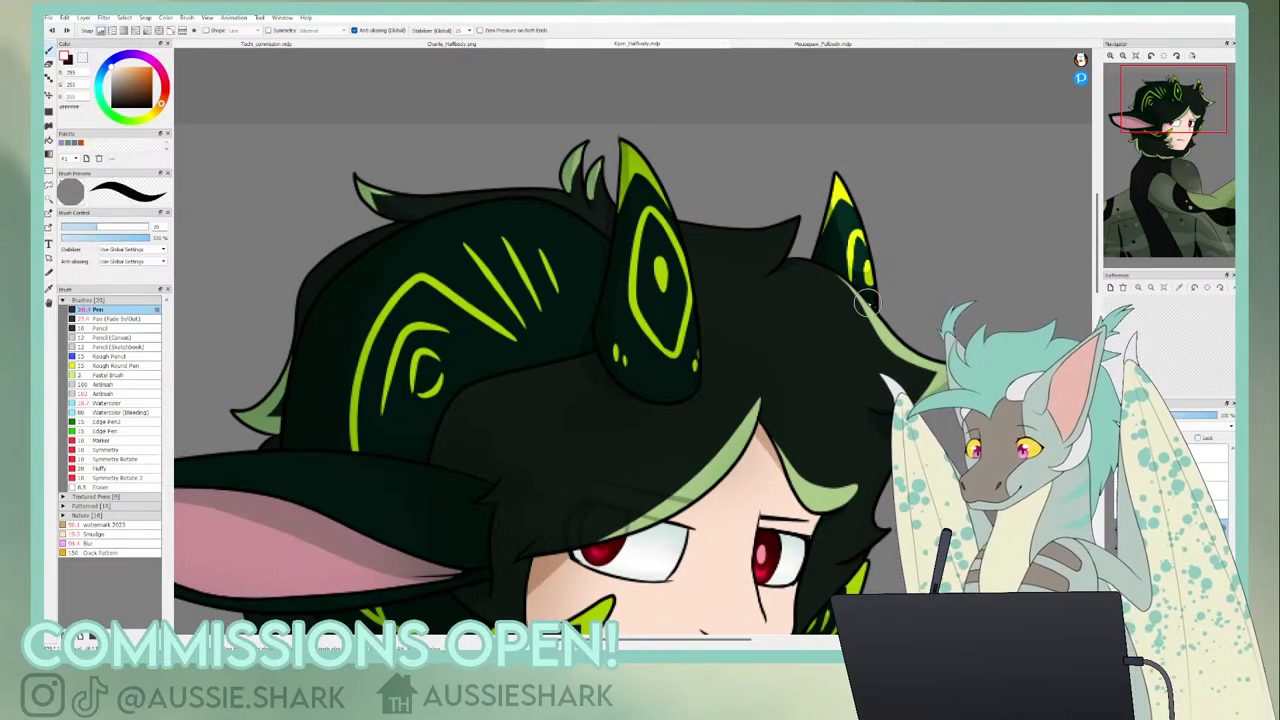
- Paint hard highlights along the upright horn's edge and the upper rim of the large curled horn, undoing the stroke tried on the fringe
mouse_move(786, 266)
left_mouse_down()
mouse_move(844, 293)
mouse_move(918, 373)
left_mouse_up()
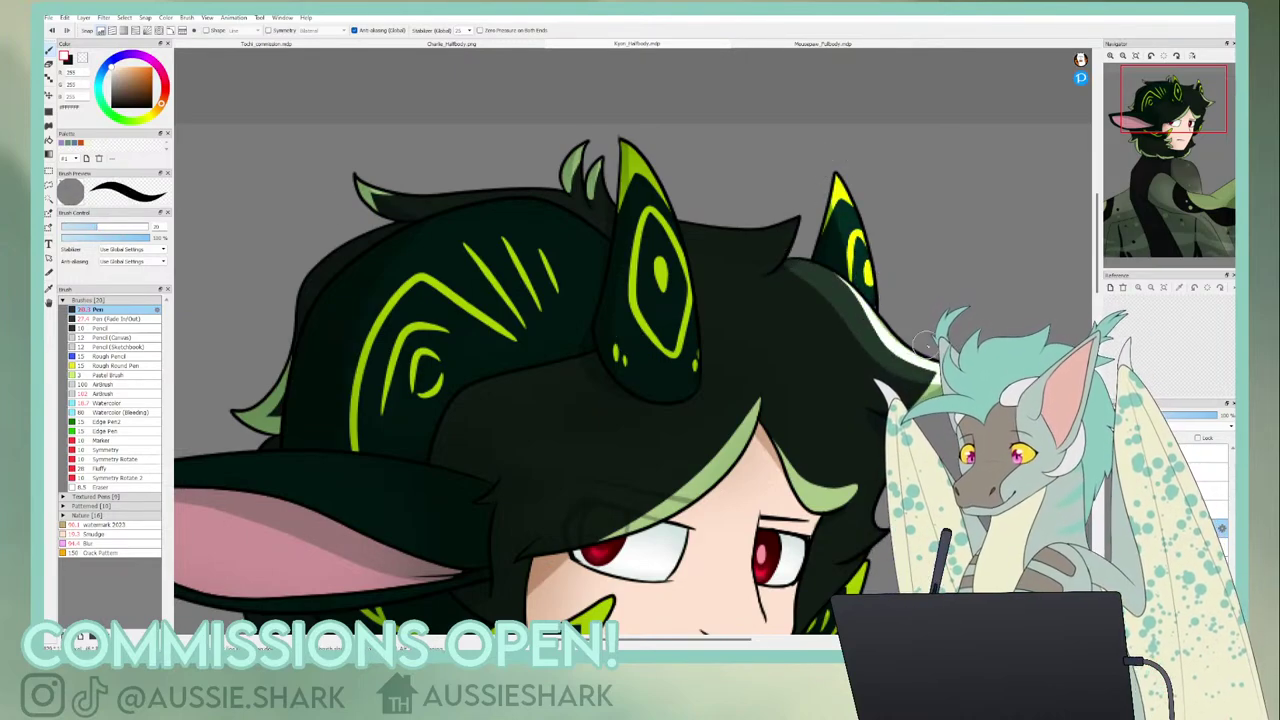
key("ctrl+z")
left_click_drag(618, 140, 697, 386)
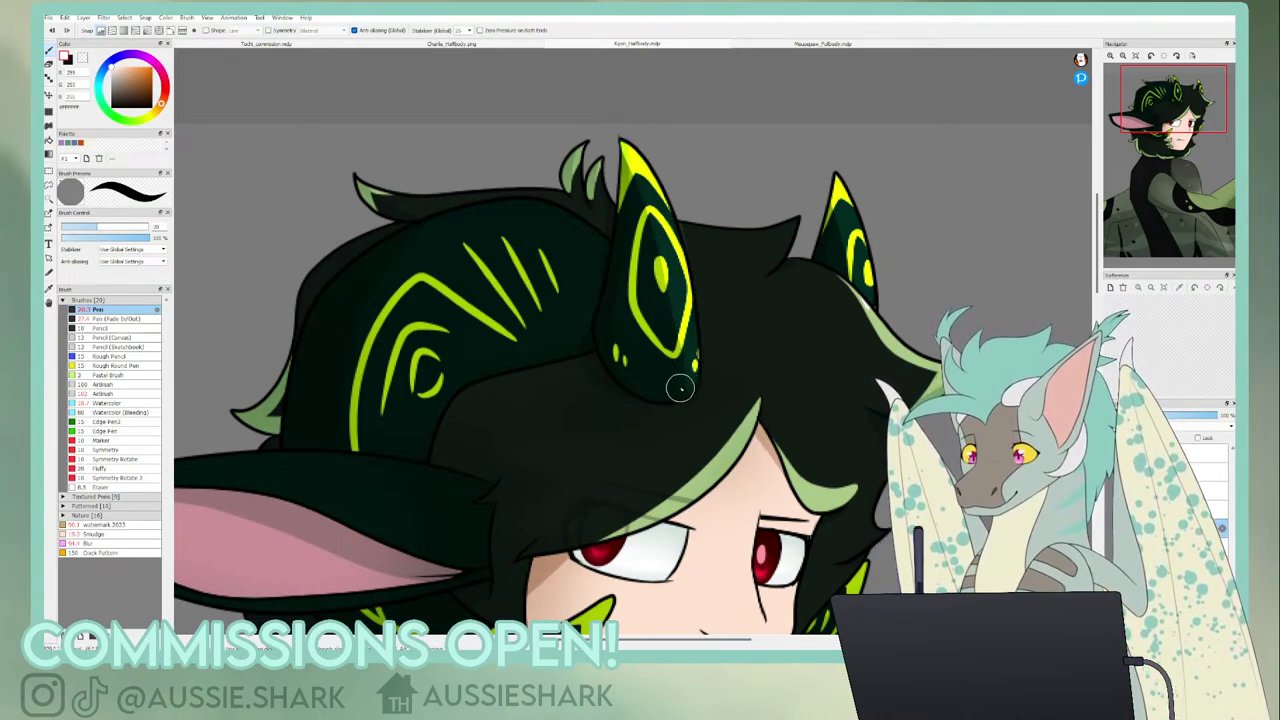
mouse_move(426, 214)
left_mouse_down()
mouse_move(547, 214)
mouse_move(600, 277)
left_mouse_up()
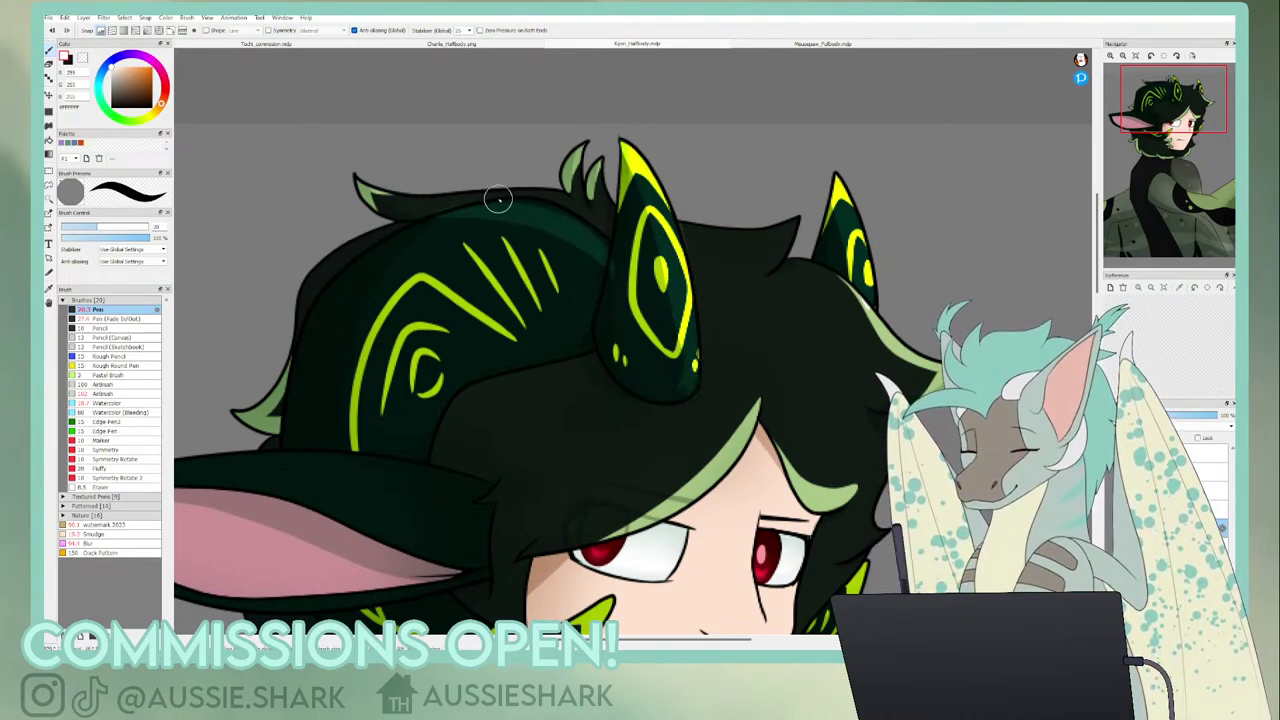
key("c")
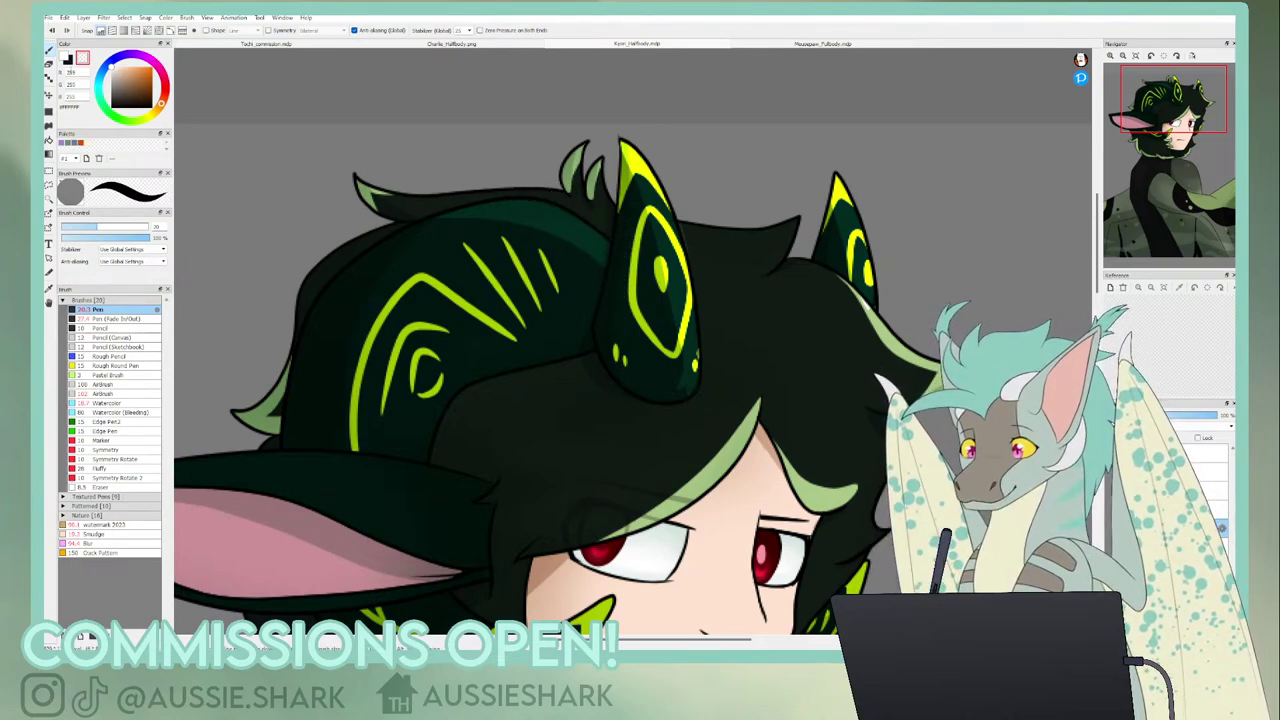
- Paint hard white highlights along the inner ear's outer edge and the top rim of the ear
left_click(1123, 56)
left_click_drag(1159, 140, 1170, 155)
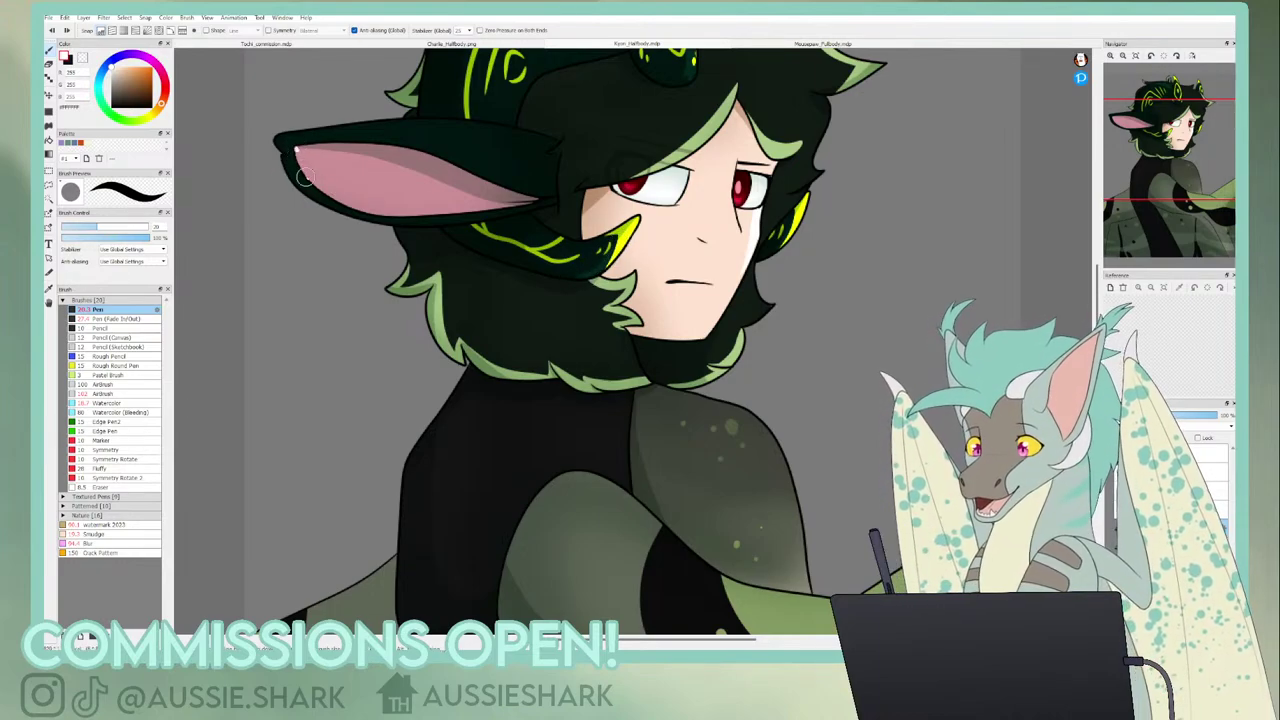
left_click_drag(297, 150, 350, 210)
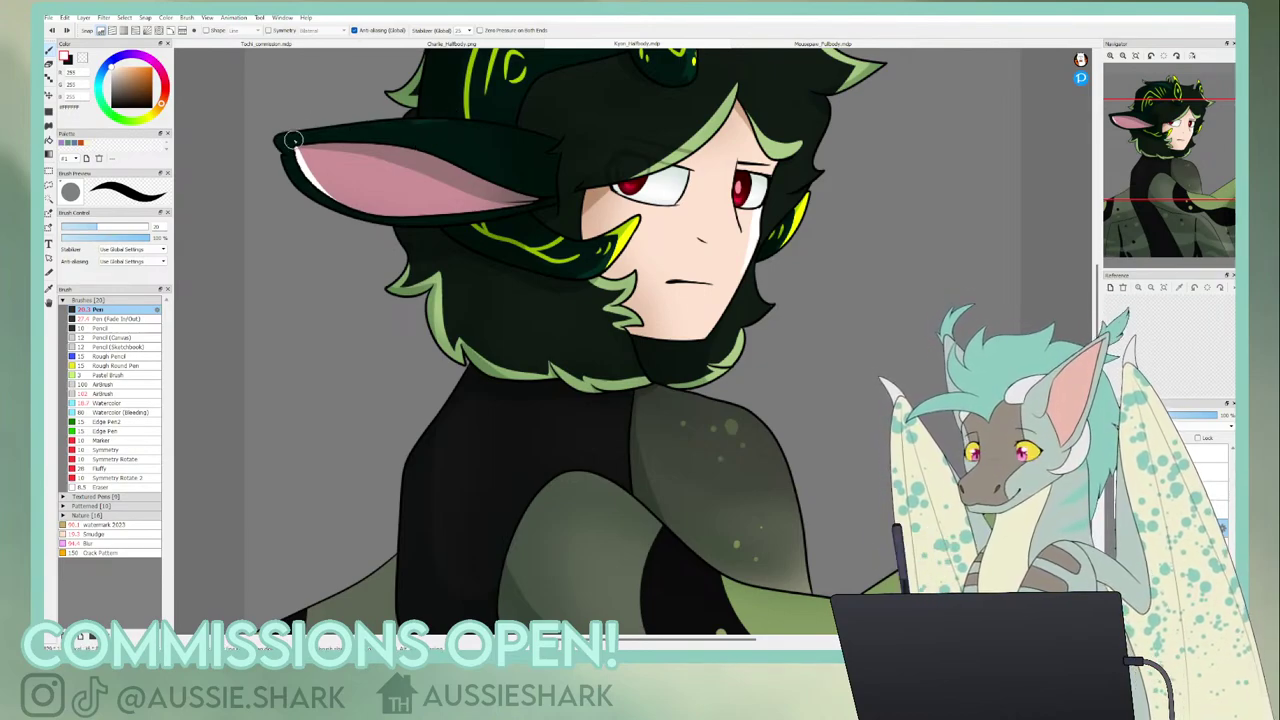
mouse_move(290, 138)
left_mouse_down()
mouse_move(380, 128)
mouse_move(278, 142)
left_mouse_up()
key("ctrl+z")
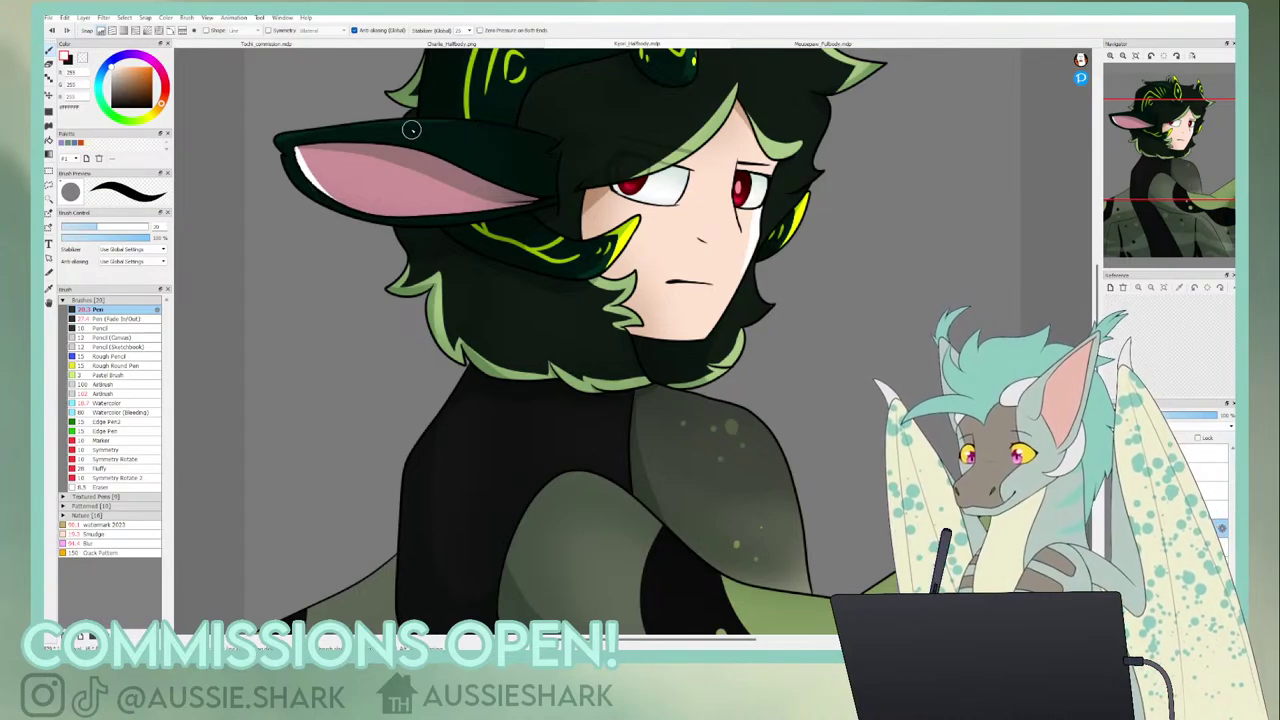
left_click_drag(283, 133, 498, 128)
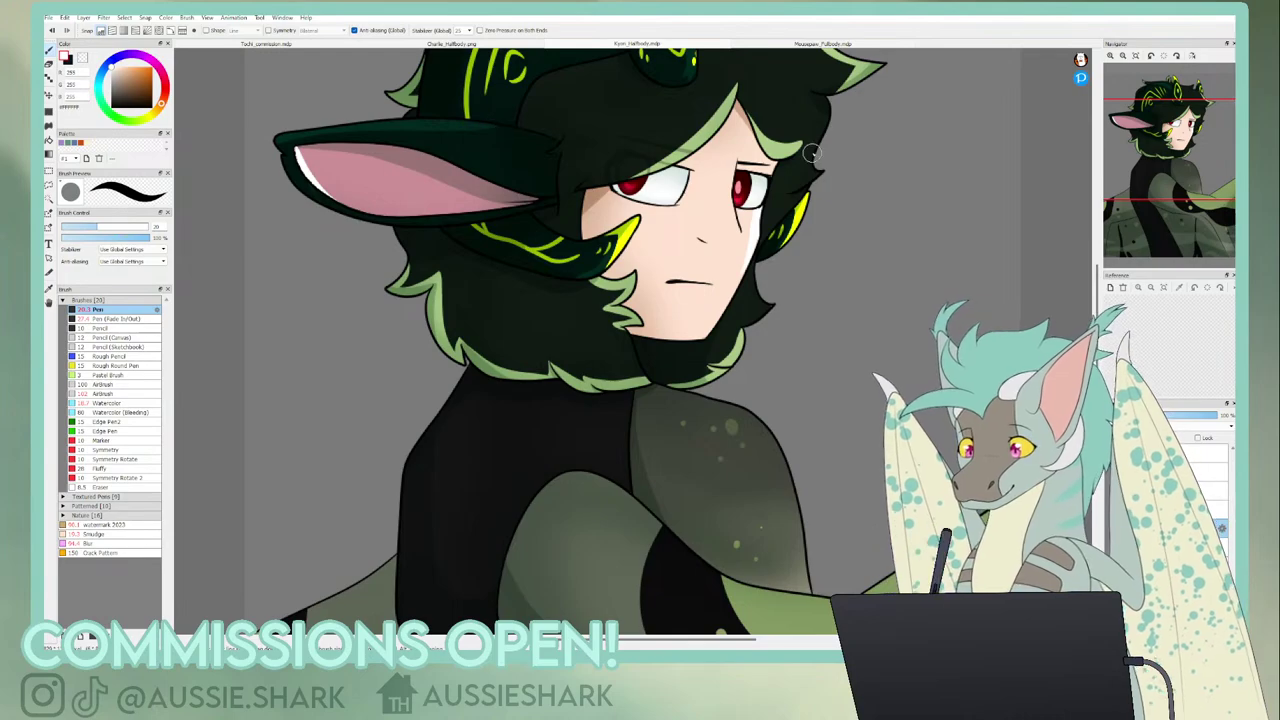
- Paint hard highlights along the far shoulder's outer edge and the far green sleeve, undoing the stroke tried on the near arm
left_click_drag(1149, 157, 1175, 200)
mouse_move(653, 162)
left_mouse_down()
mouse_move(696, 178)
mouse_move(795, 258)
mouse_move(812, 358)
left_mouse_up()
mouse_move(645, 162)
left_mouse_down()
mouse_move(757, 217)
mouse_move(800, 340)
left_mouse_up()
left_click_drag(668, 170, 790, 238)
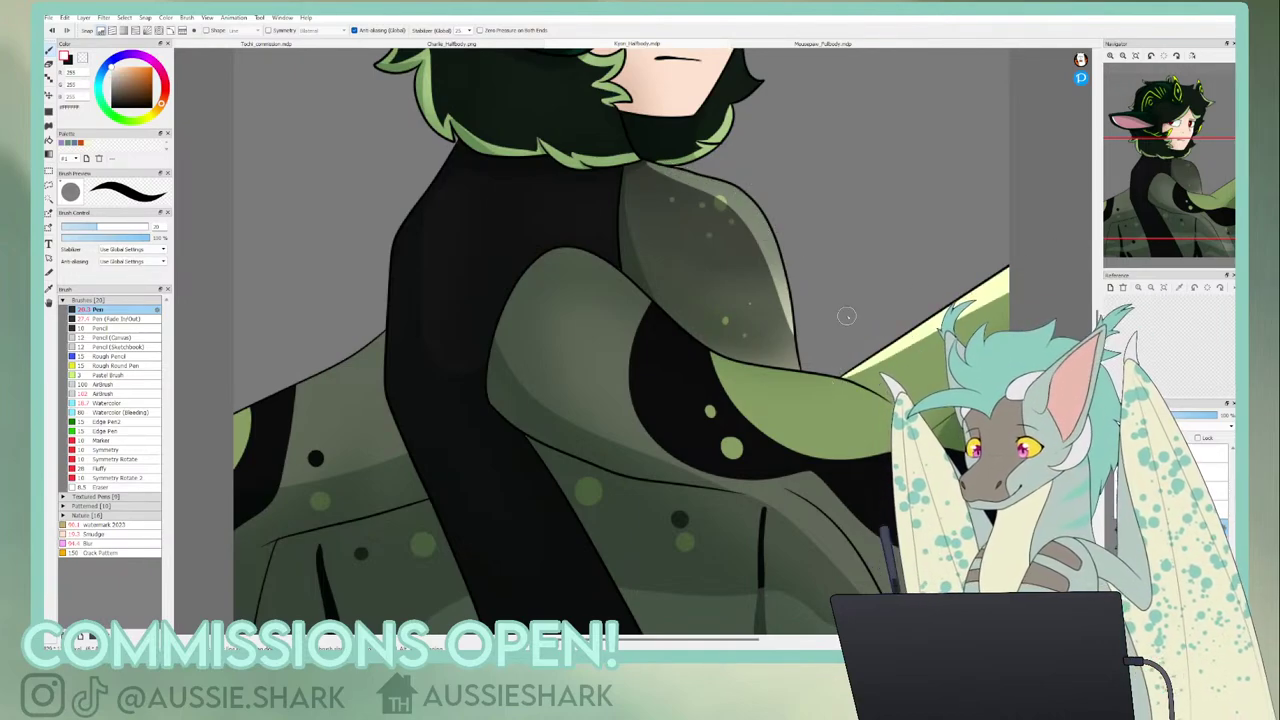
left_click_drag(590, 258, 722, 368)
key("ctrl+z")
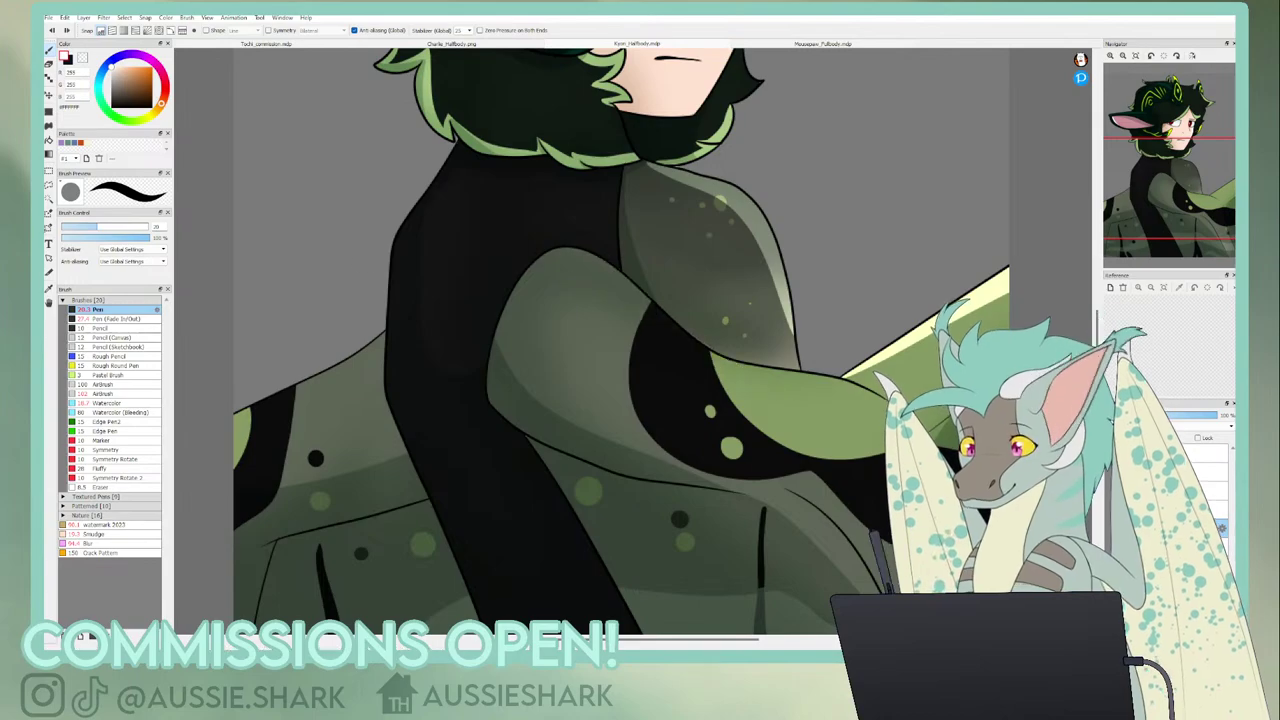
- Select the near arm with the Magic Wand, highlight its upper edge, deselect, and highlight the back shoulder's top edge
key("g")
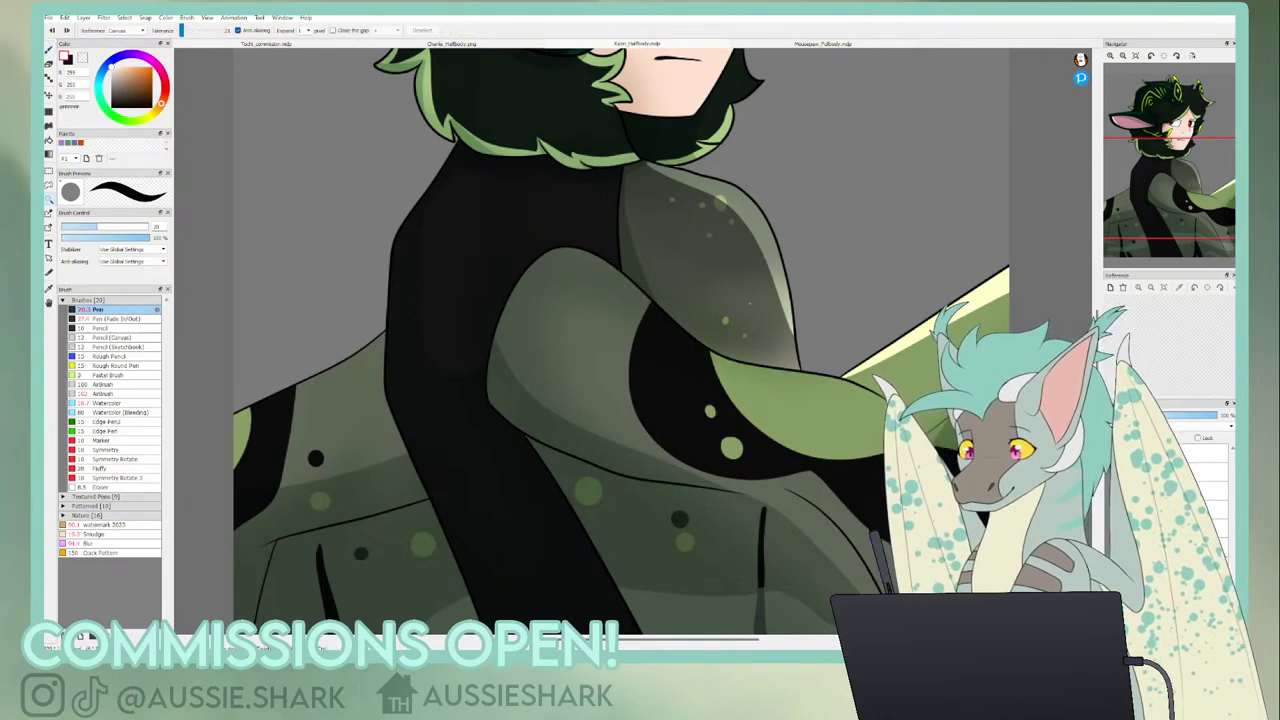
left_click(515, 339)
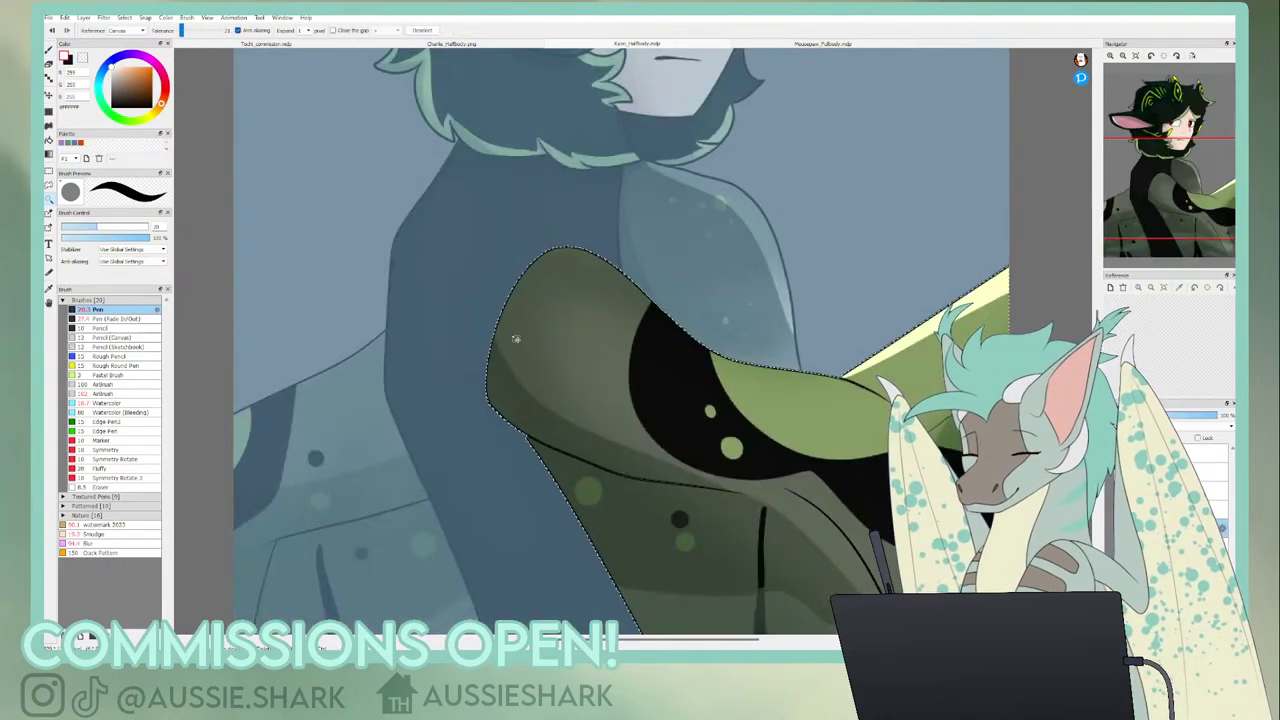
key("b")
left_click_drag(578, 252, 618, 274)
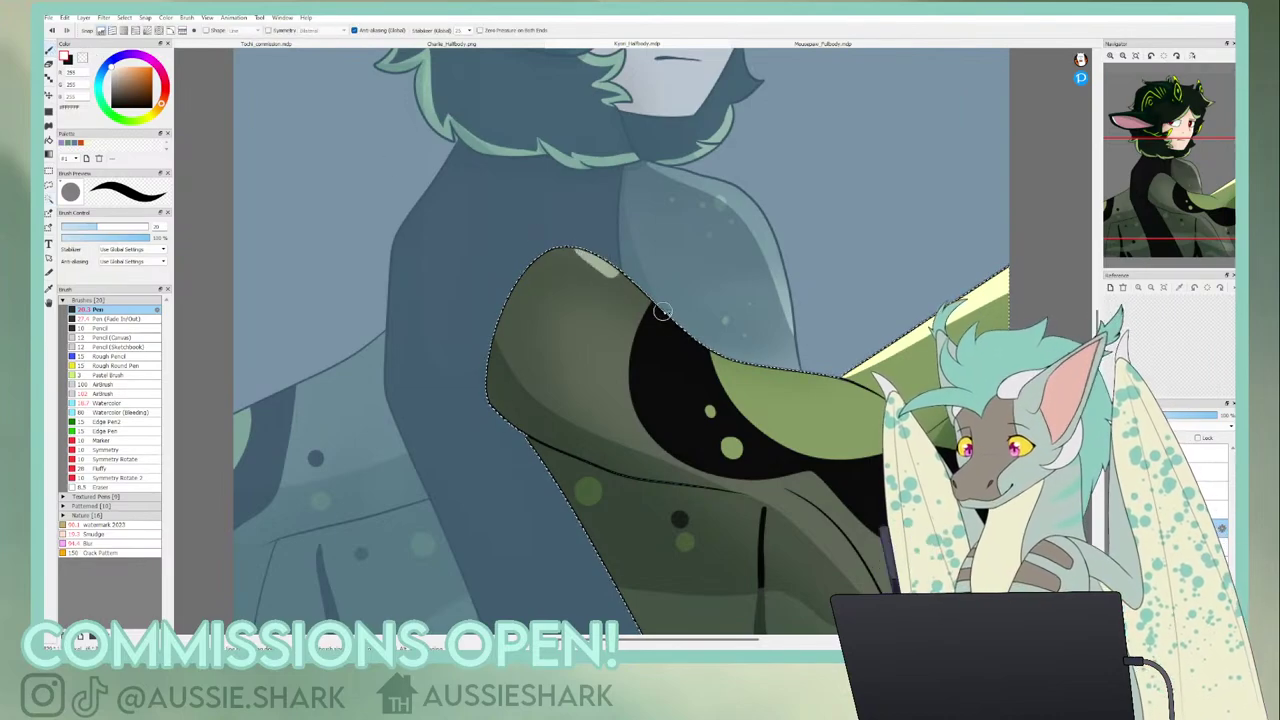
mouse_move(662, 311)
left_mouse_down()
mouse_move(868, 388)
mouse_move(645, 304)
mouse_move(566, 250)
left_mouse_up()
key("ctrl+z")
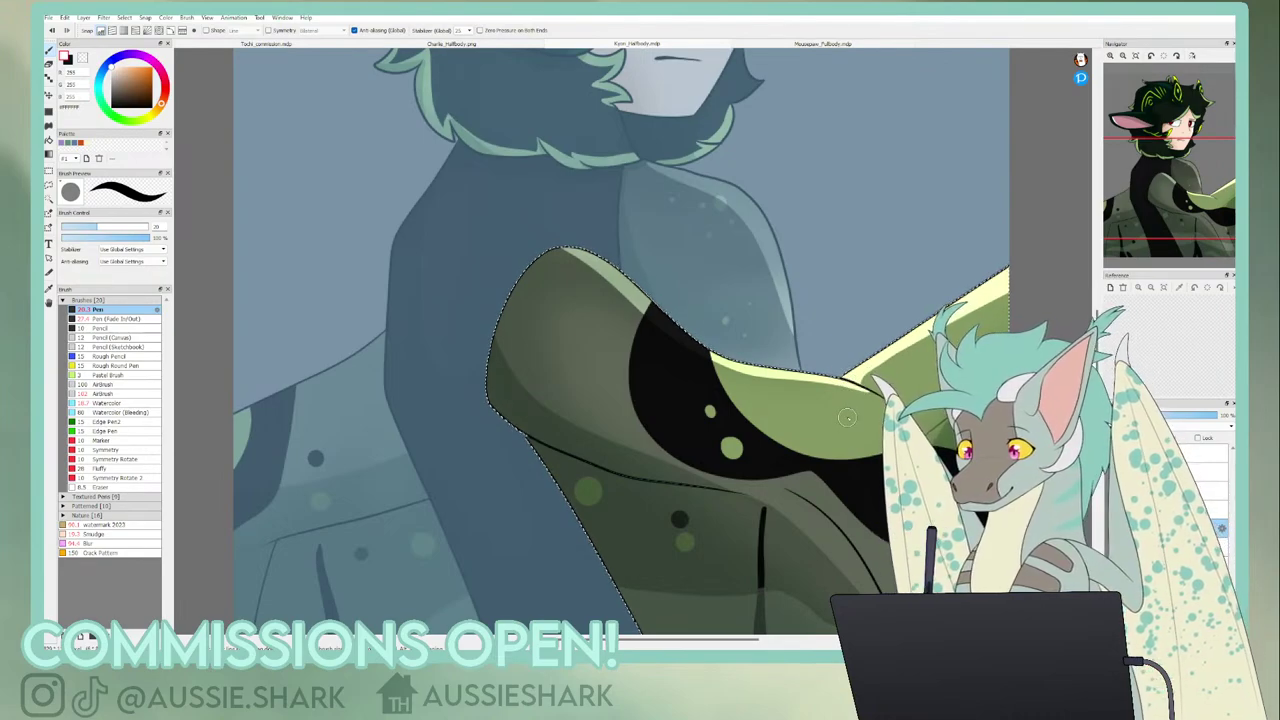
key("ctrl+d")
left_click_drag(392, 334, 246, 412)
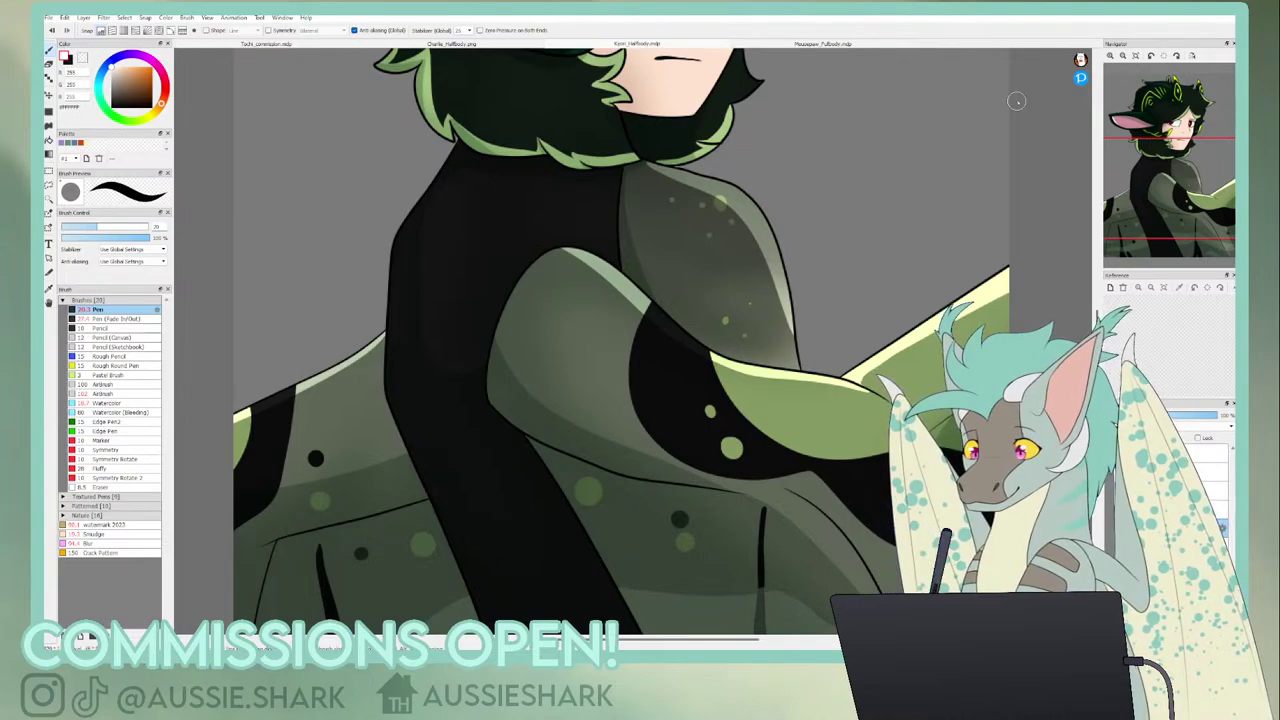
- Airbrush soft white light over the sleeve and shoulder highlights with the brush at size about 79
left_click(110, 394)
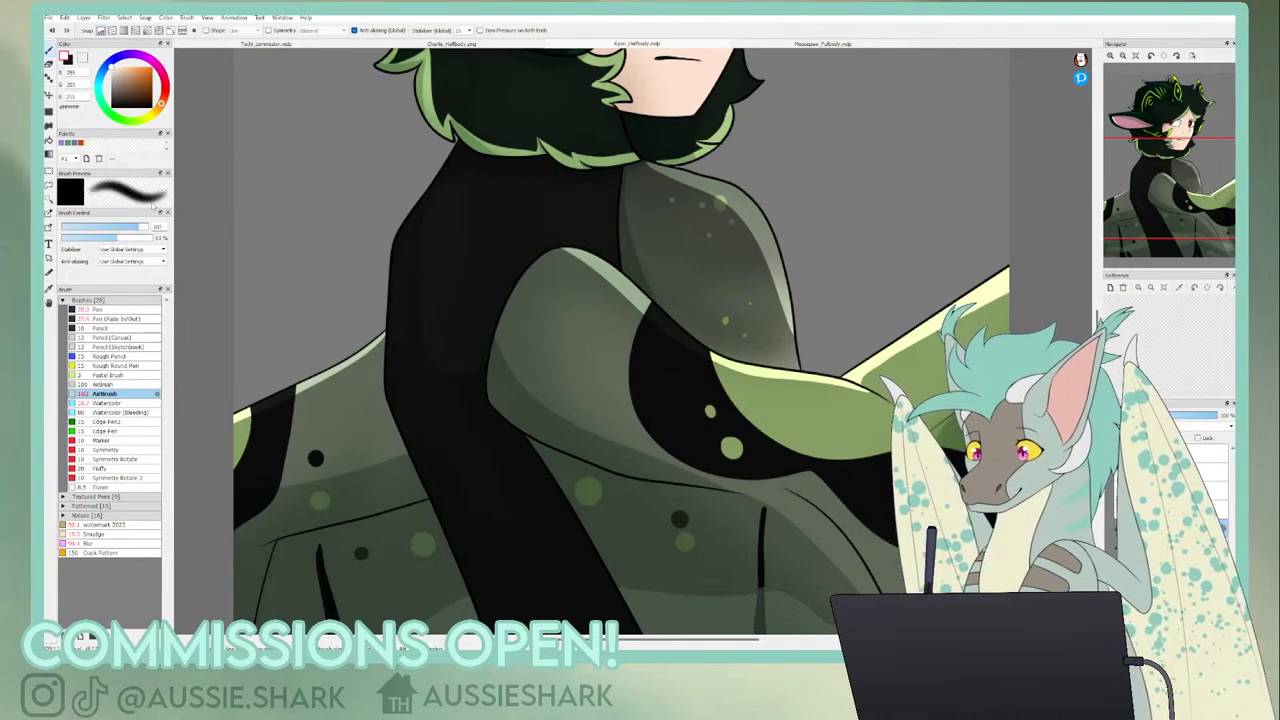
left_click_drag(130, 228, 146, 228)
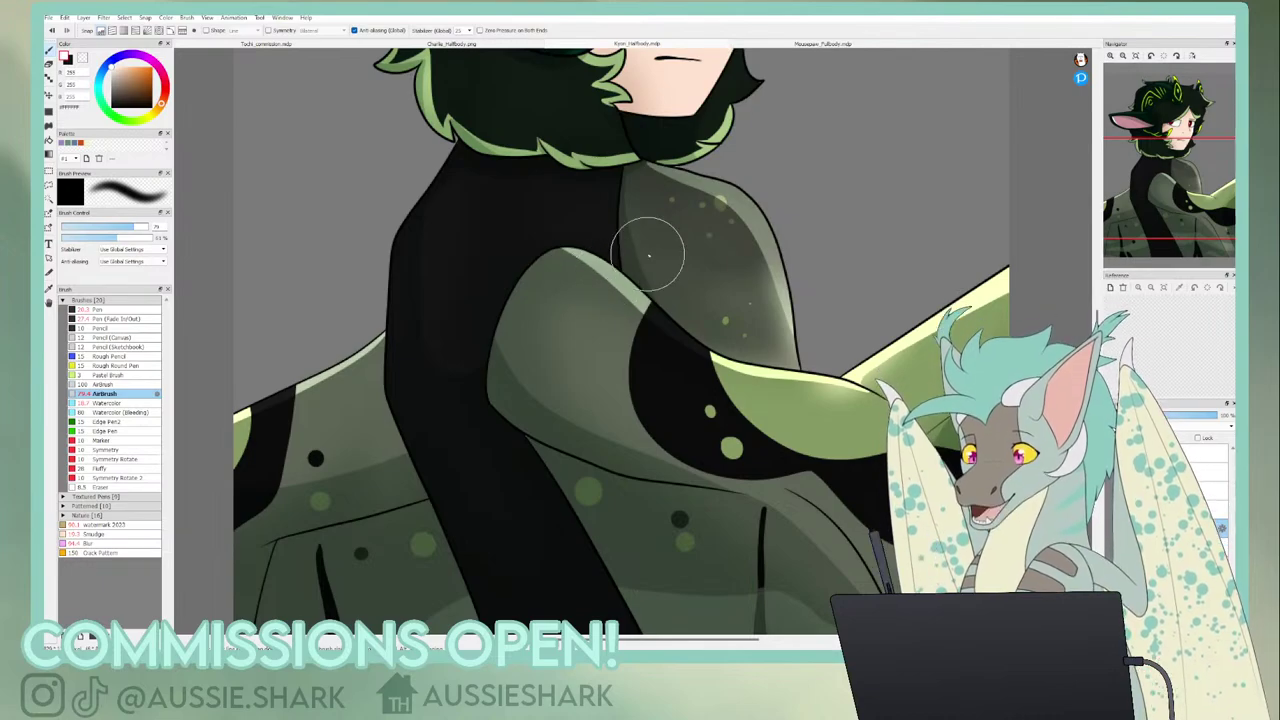
left_click_drag(1126, 190, 1128, 154)
left_click(1136, 56)
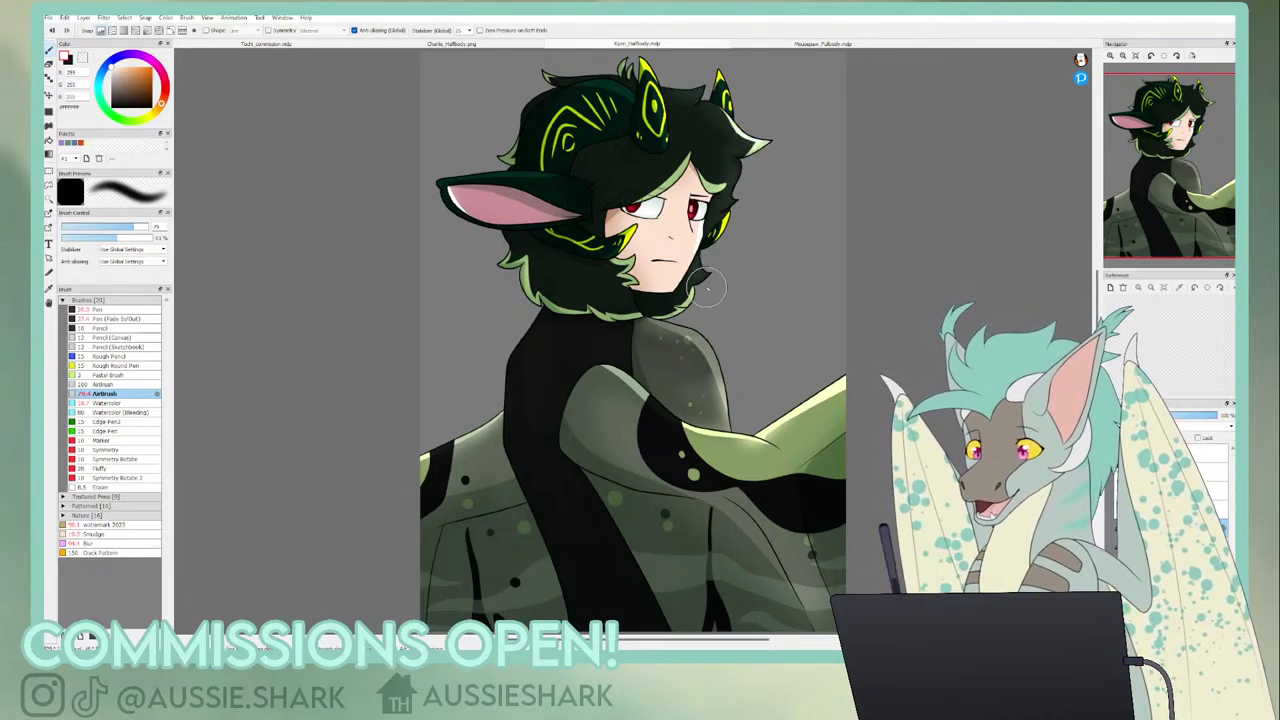
- Select the lower hair below the ear with the Magic Wand, airbrush light onto its tips, and deselect
key("g")
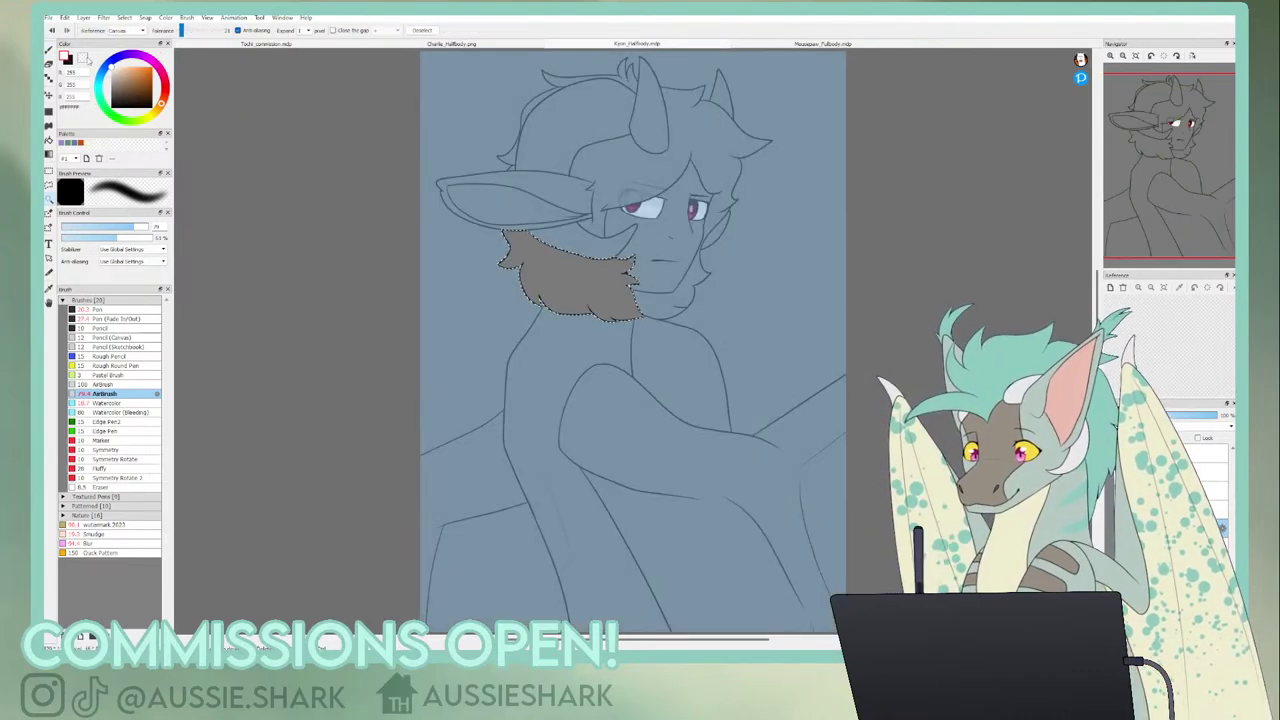
key("b")
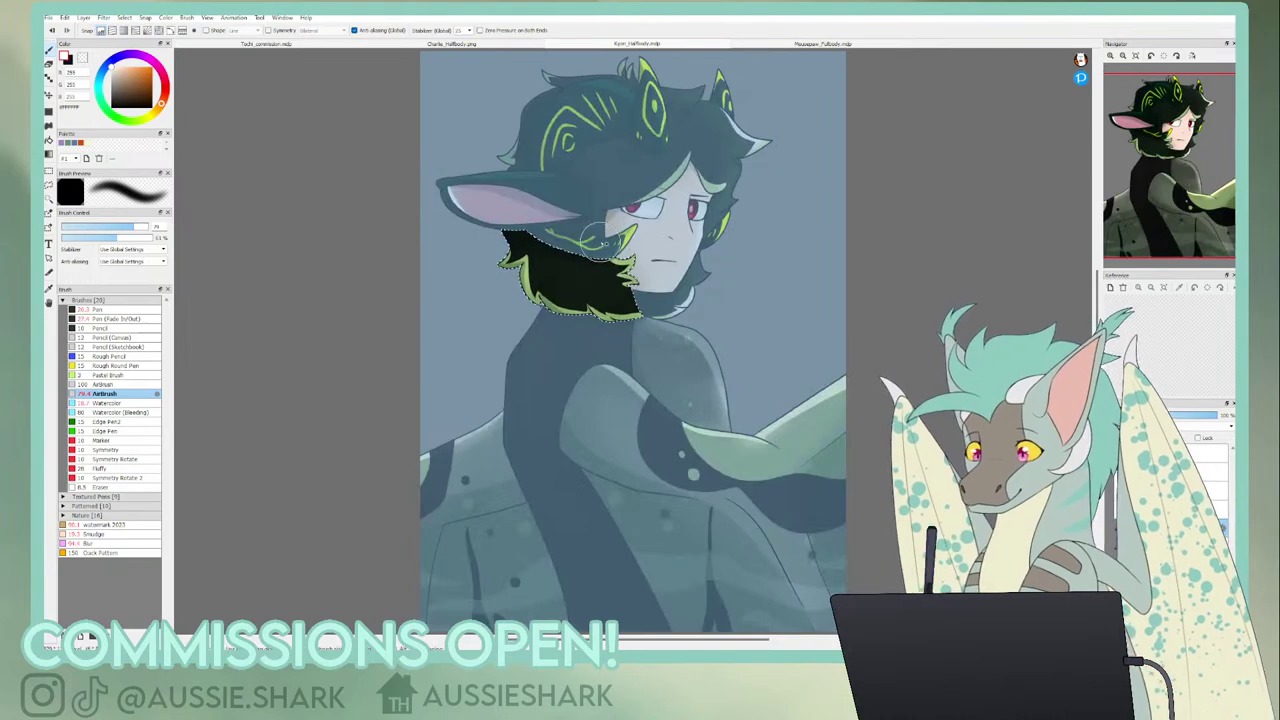
key("ctrl+d")
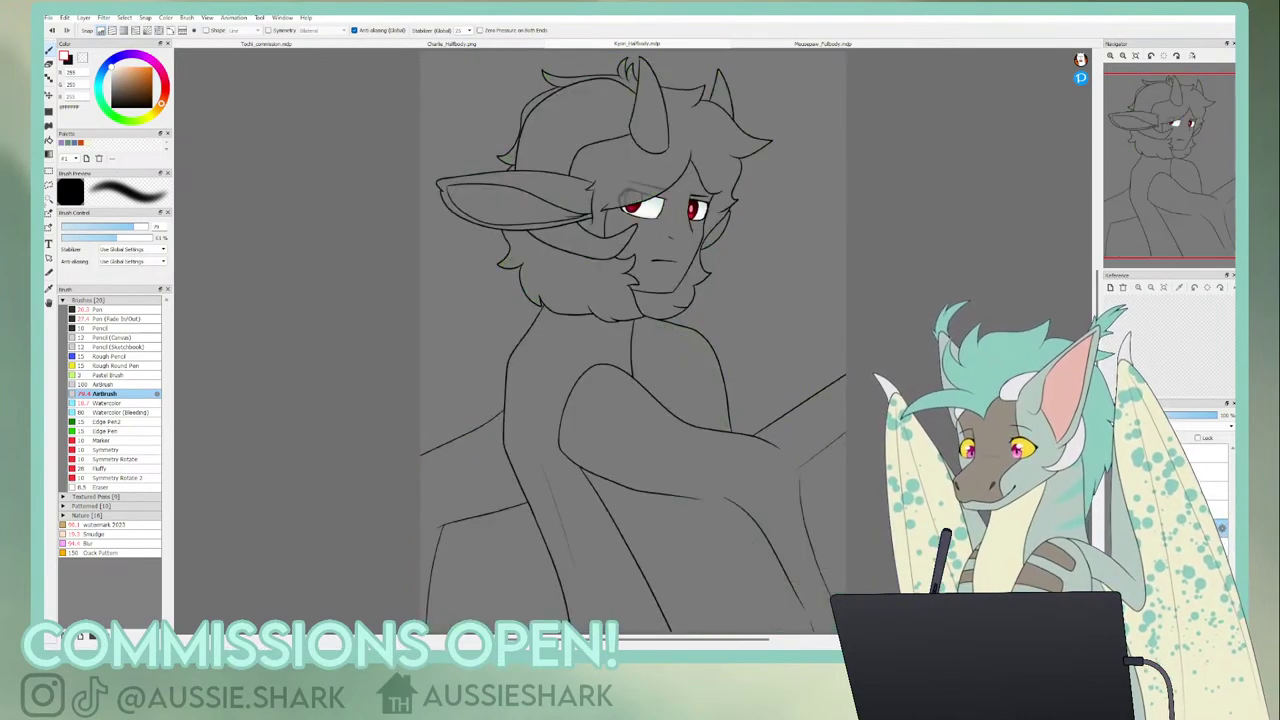
- Select the upper hair and fringe with the Magic Wand, airbrush white light onto the fringe's light streaks, and deselect
left_click(50, 203)
left_click(579, 79)
left_click(690, 132, "shift")
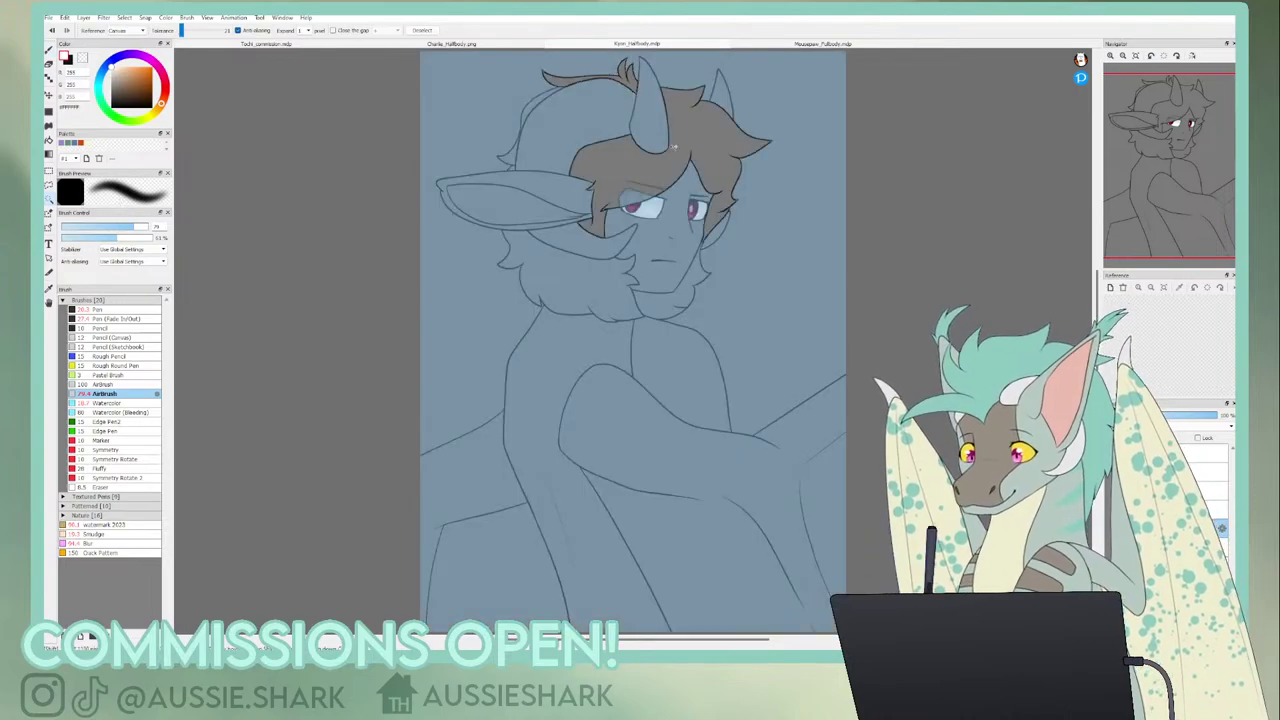
left_click(48, 50)
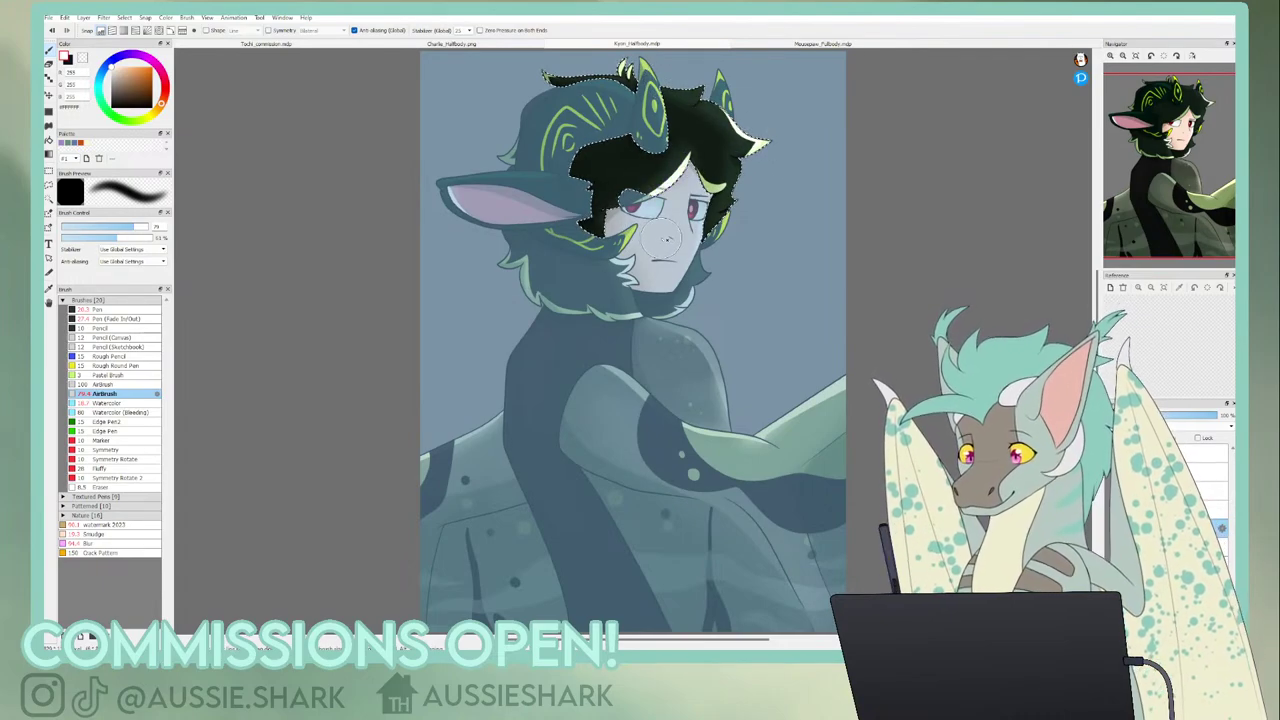
key("ctrl+d")
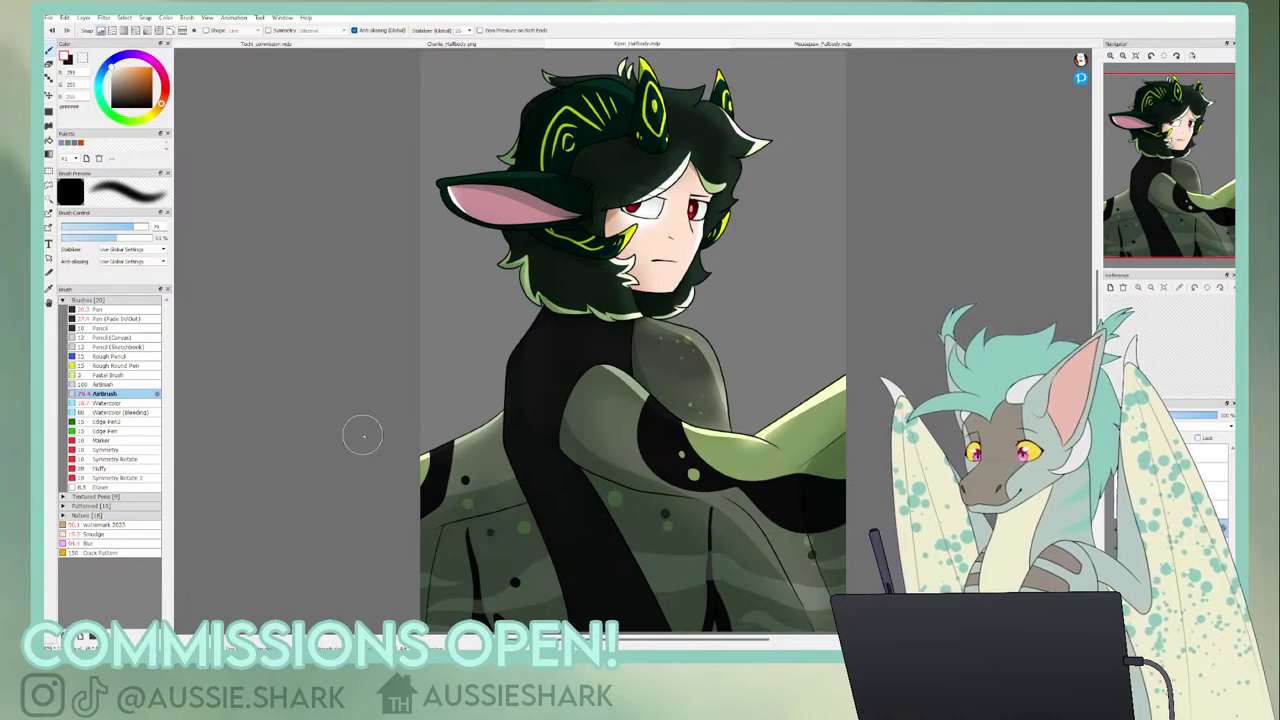
- Erase stray highlight beside the near eye, switch back to the Pen, and lower the highlight layer's opacity
key("e")
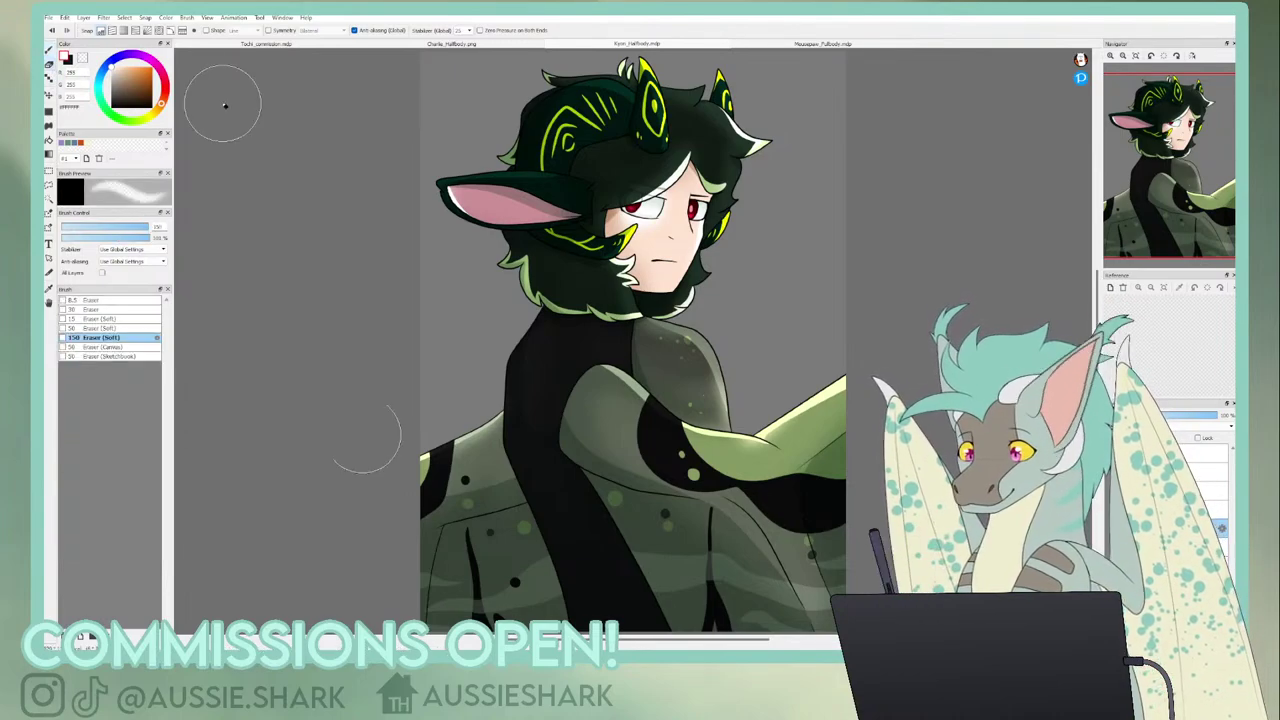
mouse_move(617, 222)
left_mouse_down()
mouse_move(636, 213)
mouse_move(621, 217)
left_mouse_up()
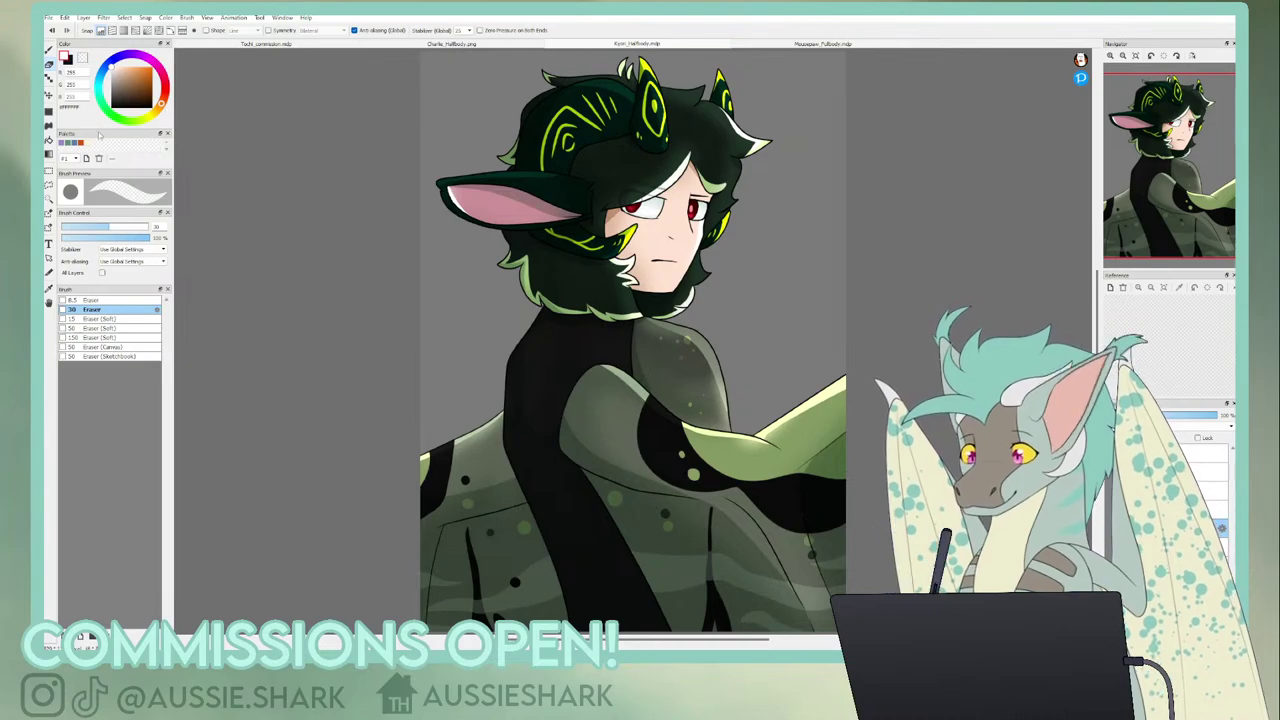
key("b")
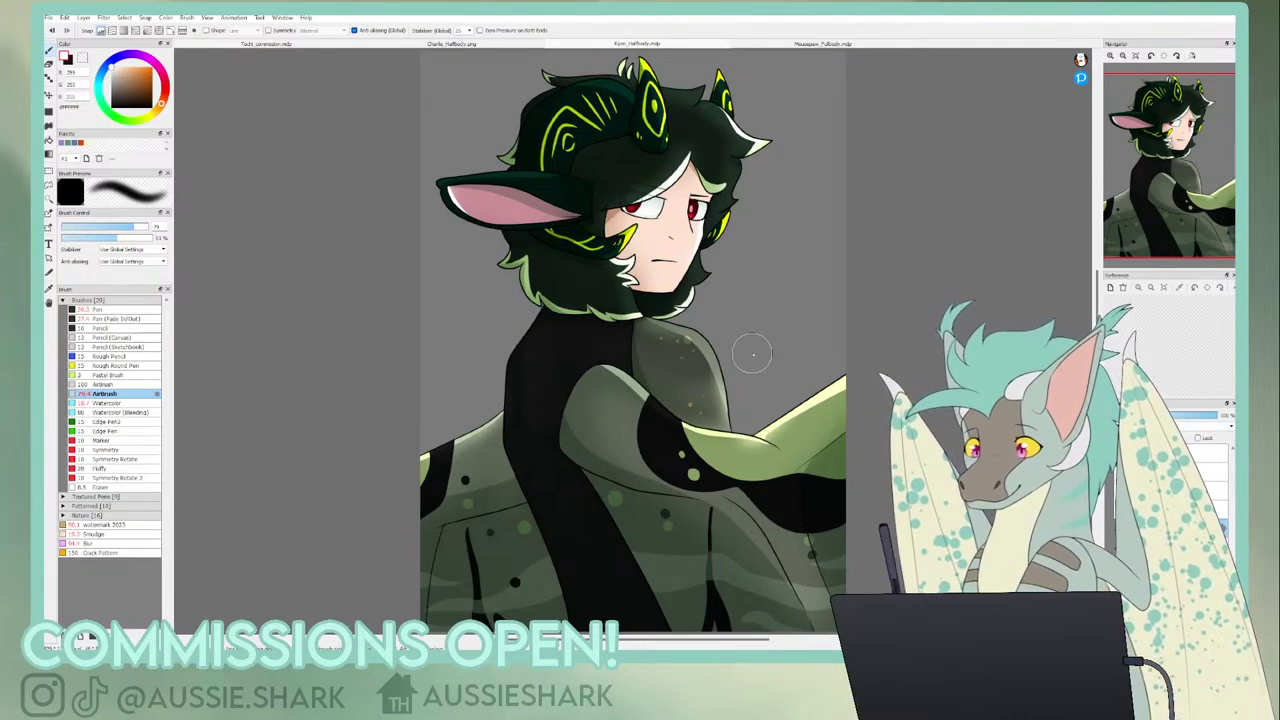
left_click(94, 309)
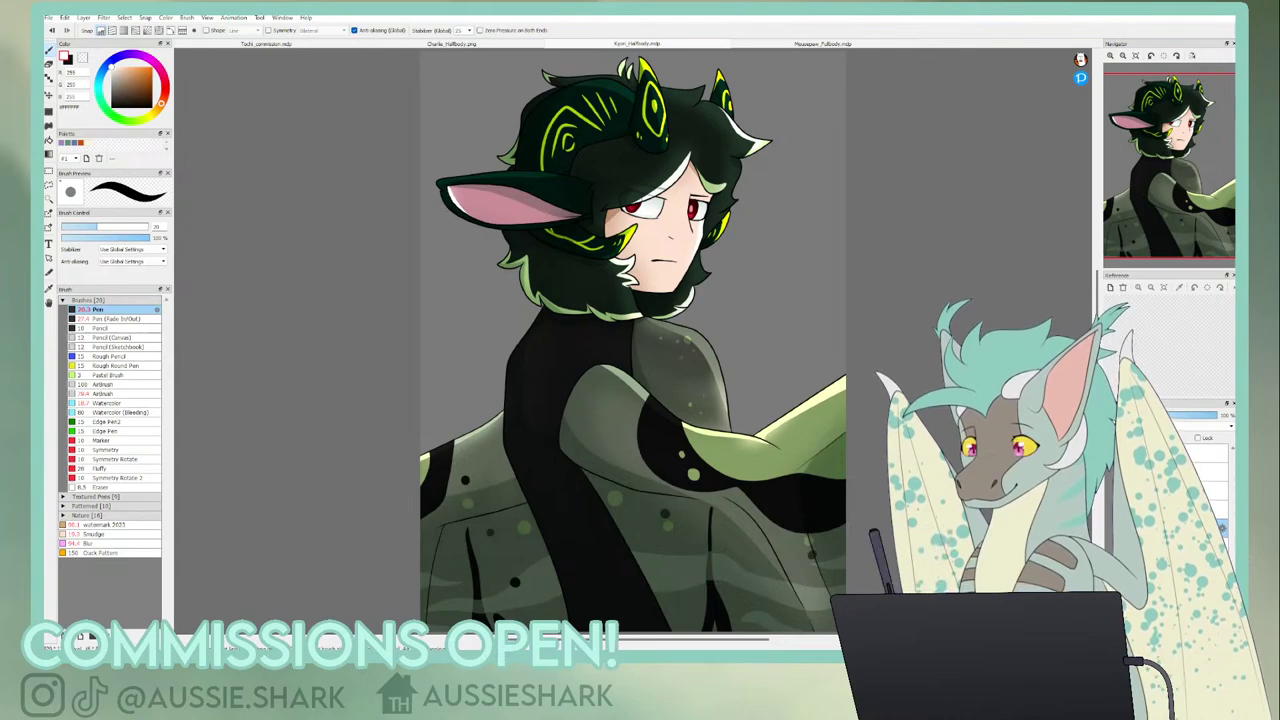
left_click(1179, 415)
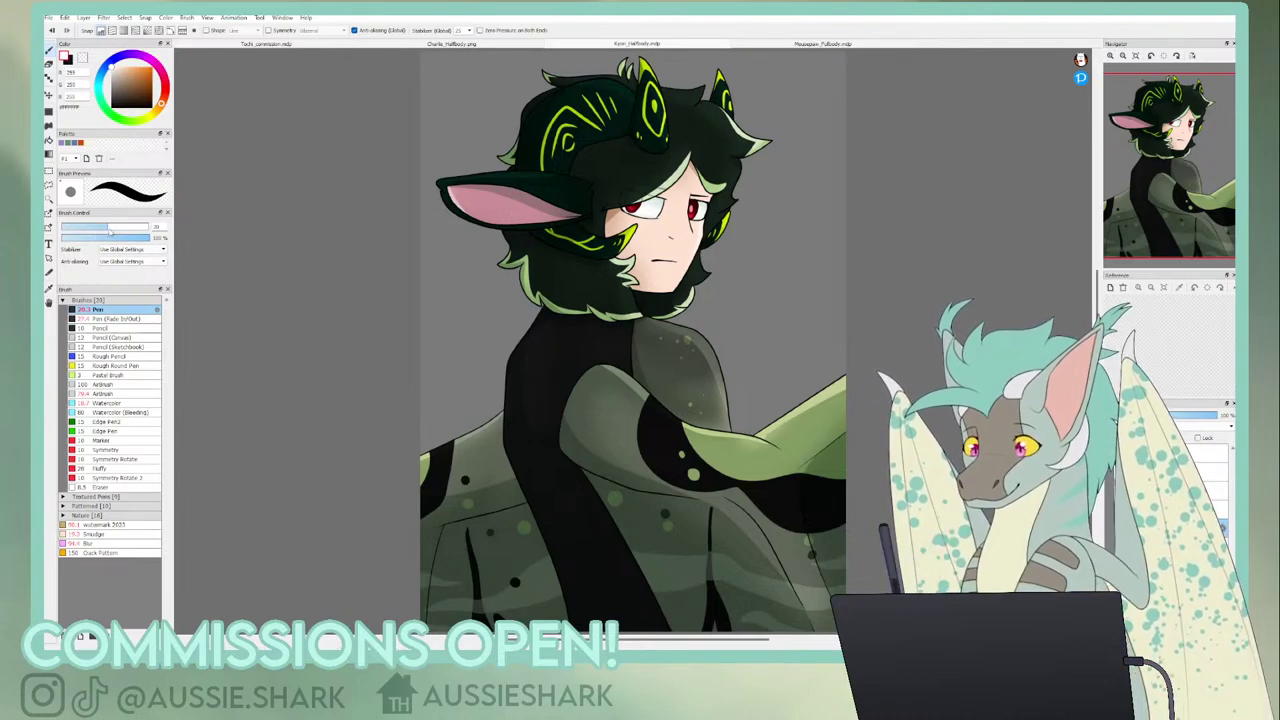
- Paint broad white highlights over the back shoulder, near sleeve and outstretched arm with an enlarged Pen
left_click_drag(110, 230, 136, 229)
mouse_move(645, 349)
left_mouse_down()
mouse_move(736, 406)
mouse_move(695, 368)
mouse_move(622, 348)
mouse_move(714, 399)
left_mouse_up()
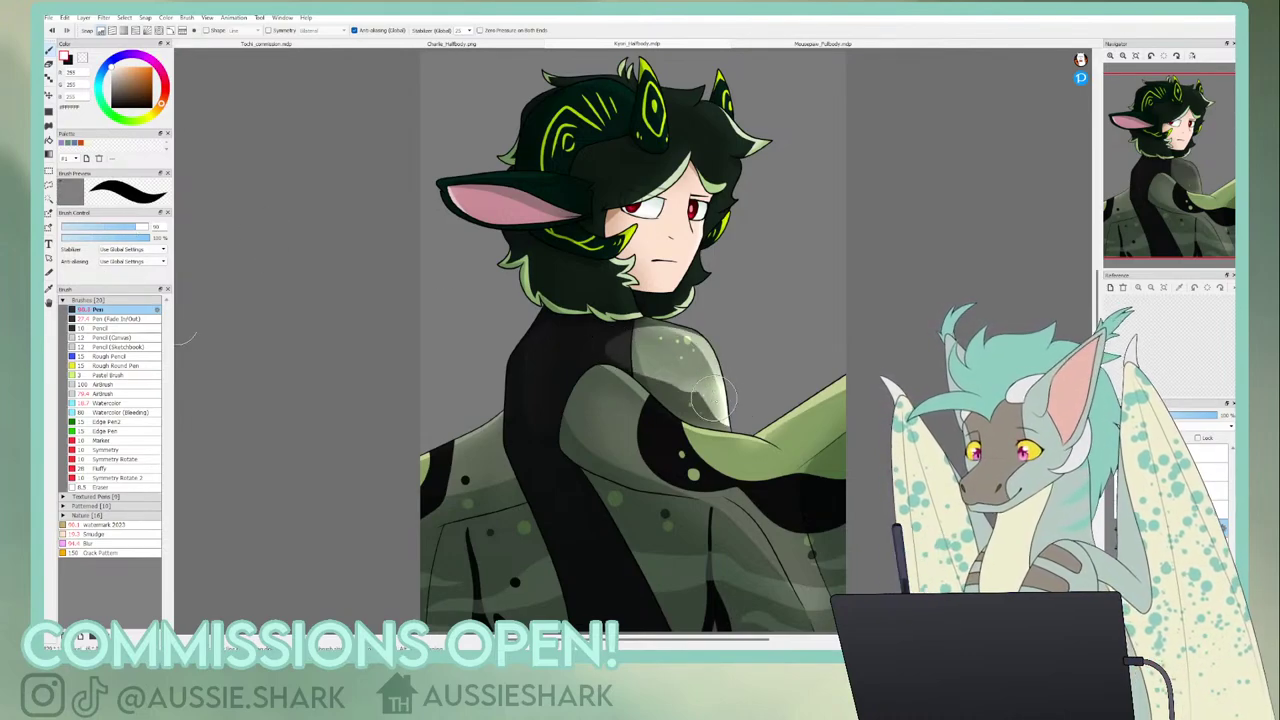
mouse_move(630, 415)
left_mouse_down()
mouse_move(710, 465)
mouse_move(763, 464)
mouse_move(710, 459)
mouse_move(793, 537)
mouse_move(770, 491)
mouse_move(833, 389)
mouse_move(760, 451)
mouse_move(856, 380)
mouse_move(711, 439)
mouse_move(775, 432)
mouse_move(696, 441)
mouse_move(675, 367)
mouse_move(764, 442)
mouse_move(765, 485)
left_mouse_up()
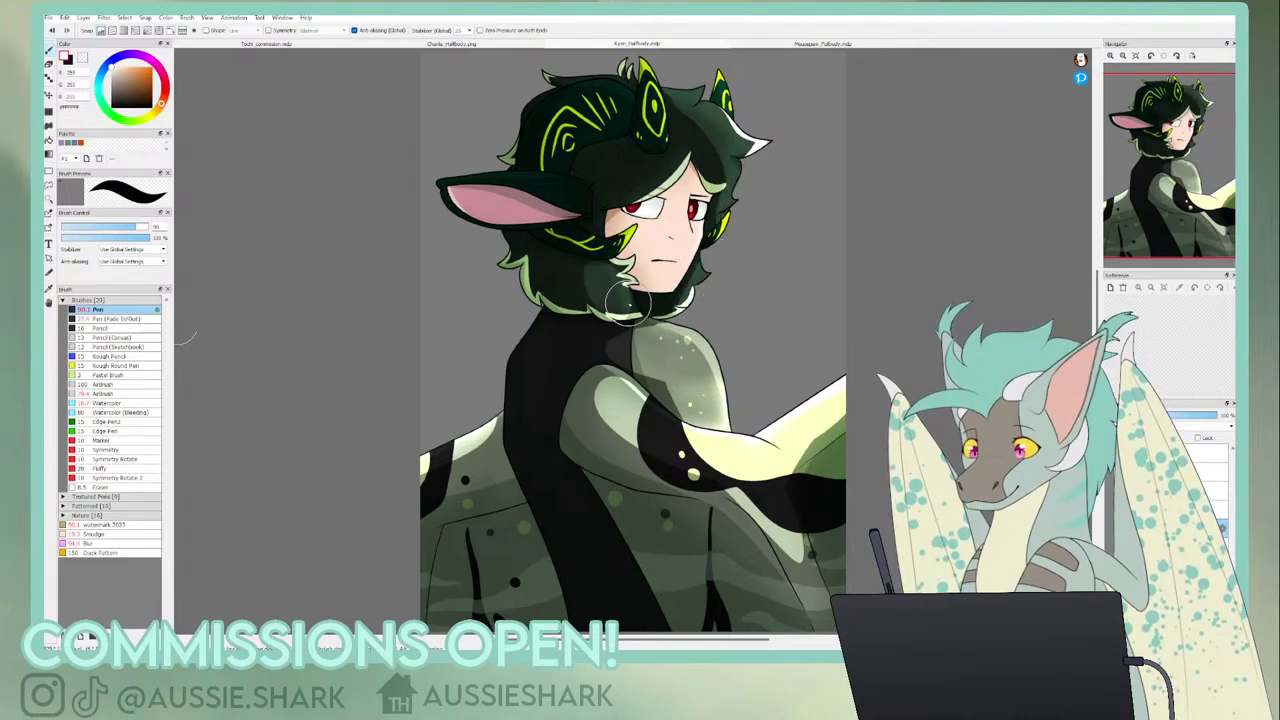
- Select the lower hair below the ear with the Magic Wand, paint white onto its front tips, and deselect
left_click(1111, 528)
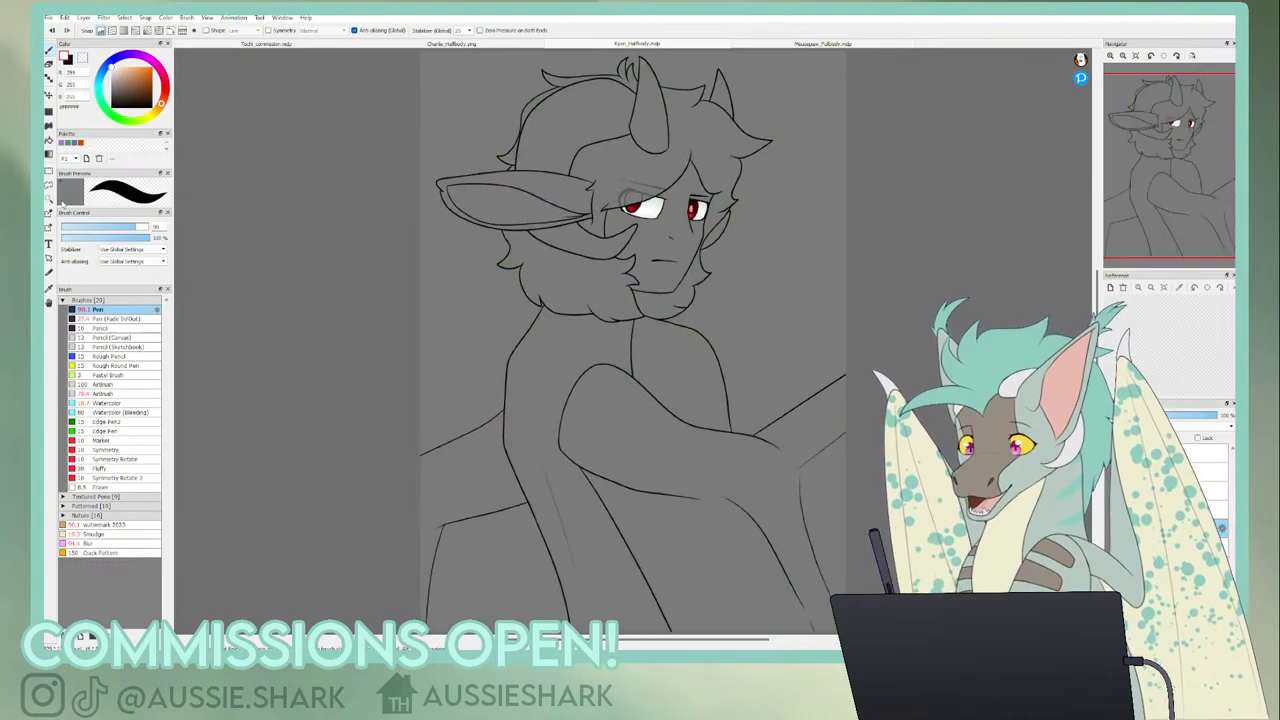
left_click(49, 200)
left_click(582, 283)
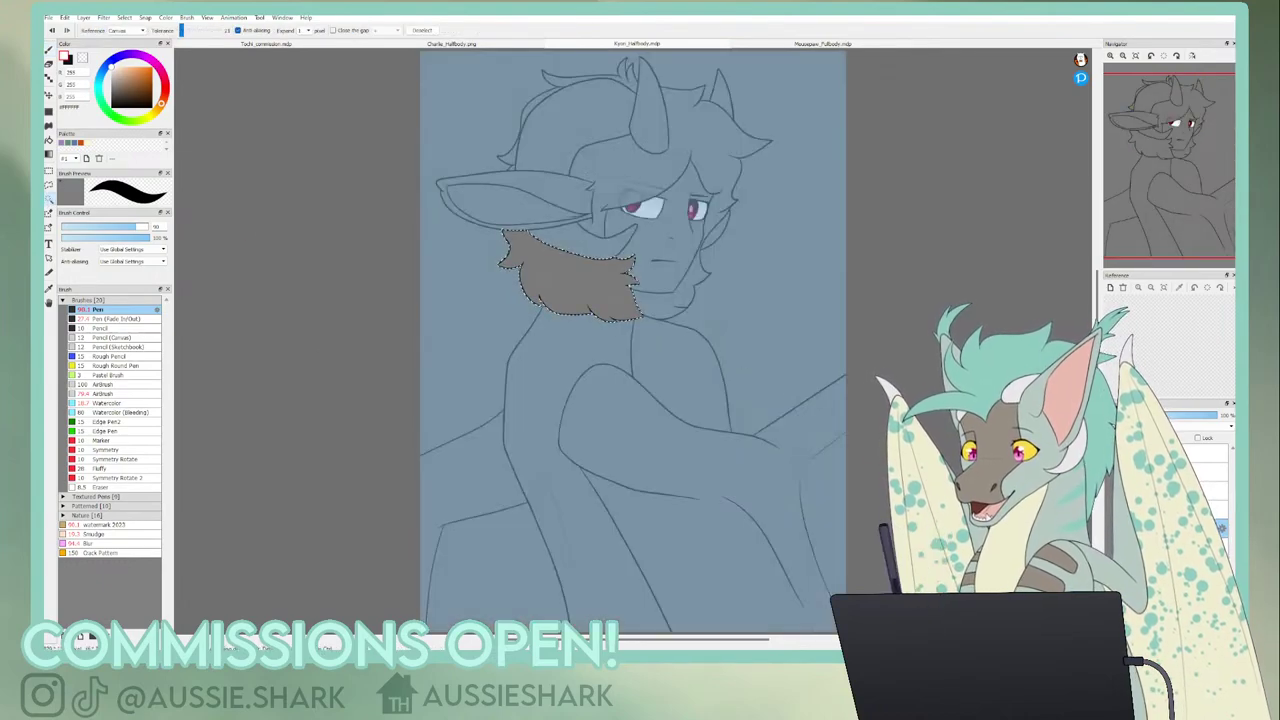
left_click(1111, 528)
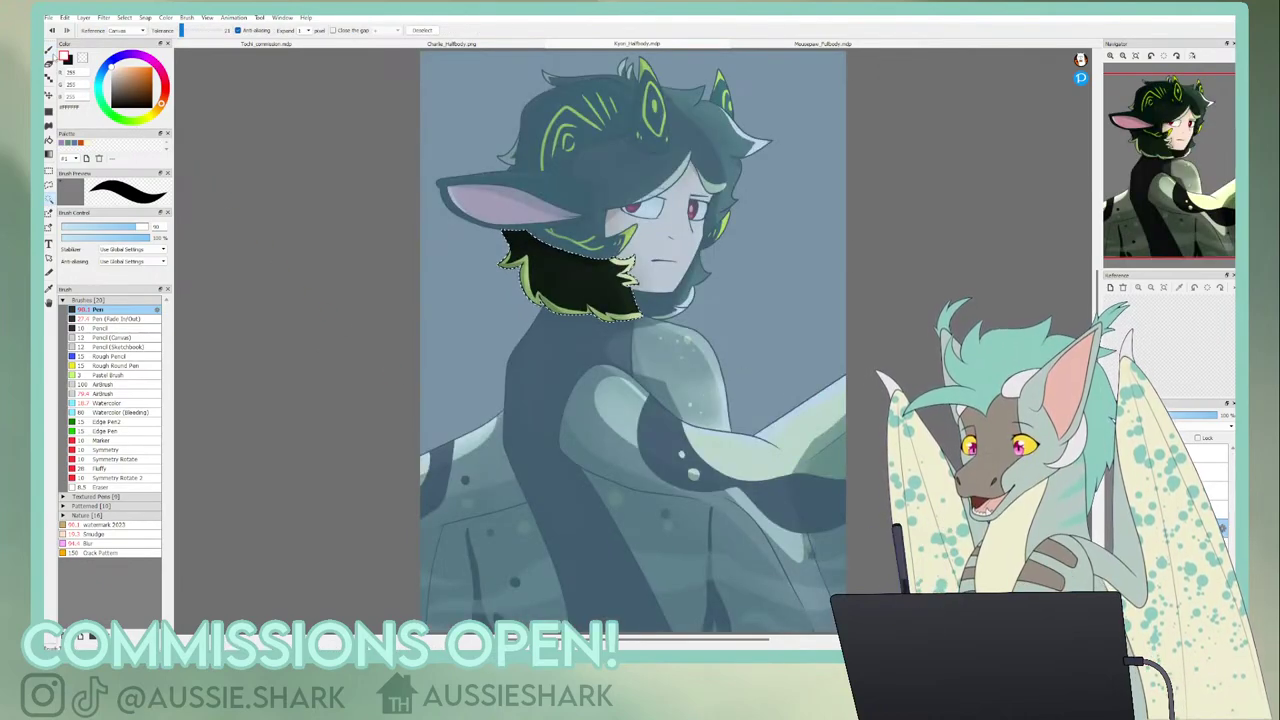
left_click(49, 50)
left_click_drag(606, 240, 637, 268)
mouse_move(644, 336)
left_mouse_down()
mouse_move(593, 243)
mouse_move(620, 305)
left_mouse_up()
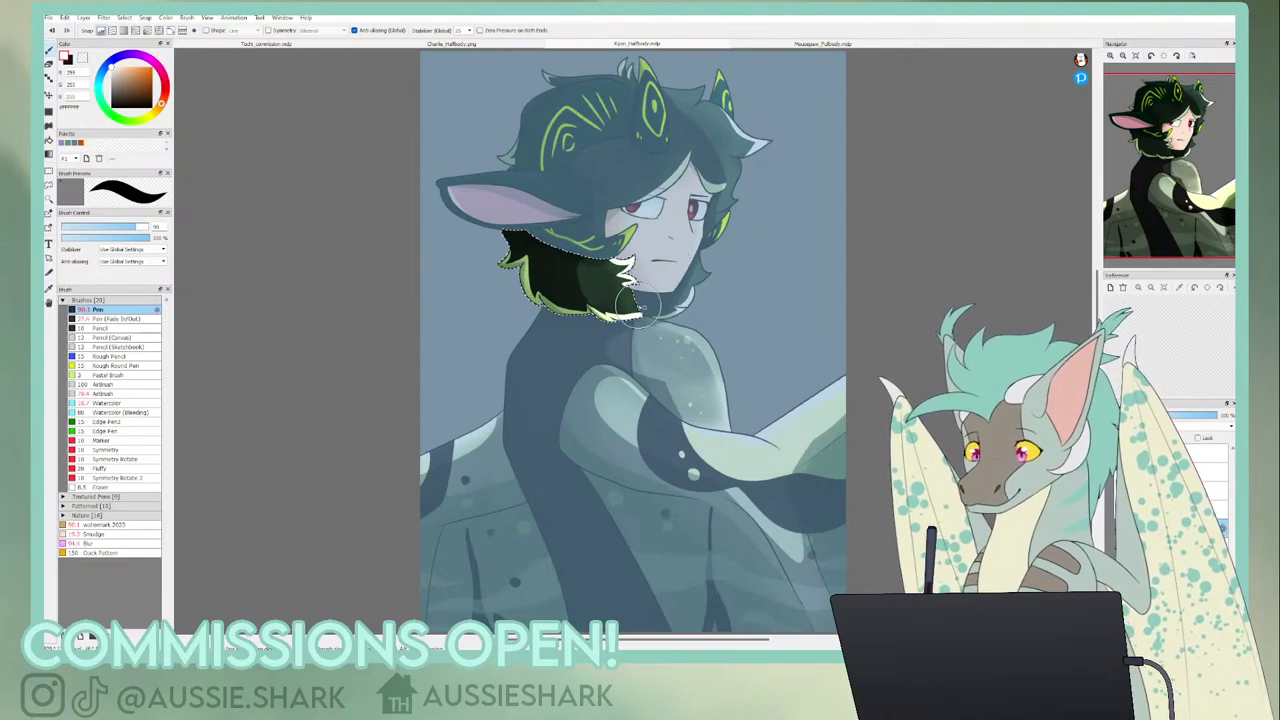
key("ctrl+d")
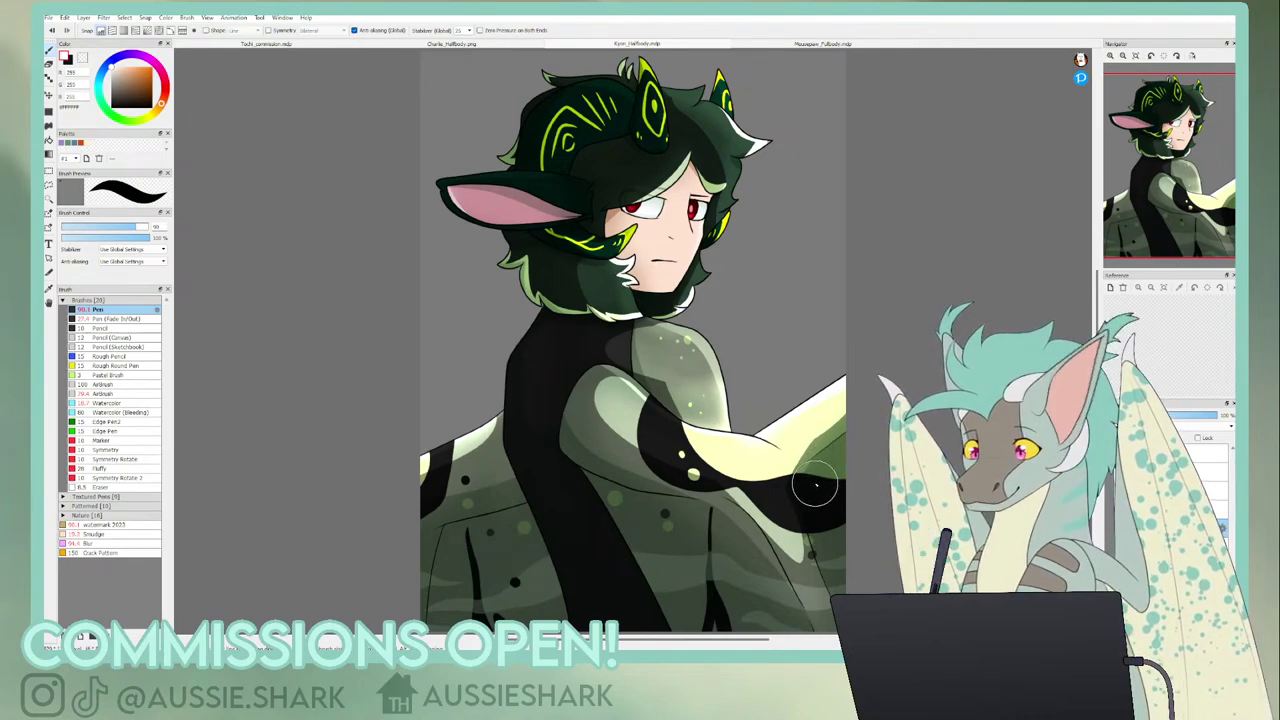
- Paint a white highlight inside the near ear, soften the new highlights, and reduce their layer's opacity
mouse_move(442, 174)
left_mouse_down()
mouse_move(462, 197)
mouse_move(592, 196)
left_mouse_up()
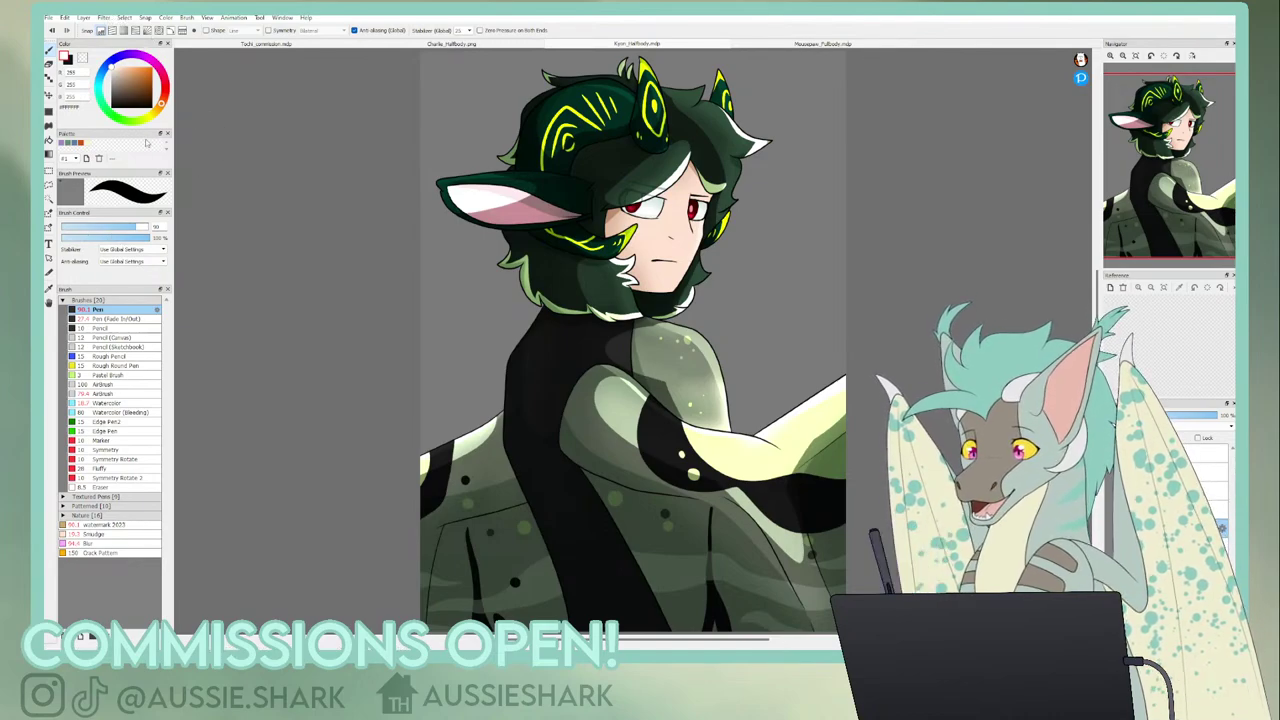
left_click(155, 160)
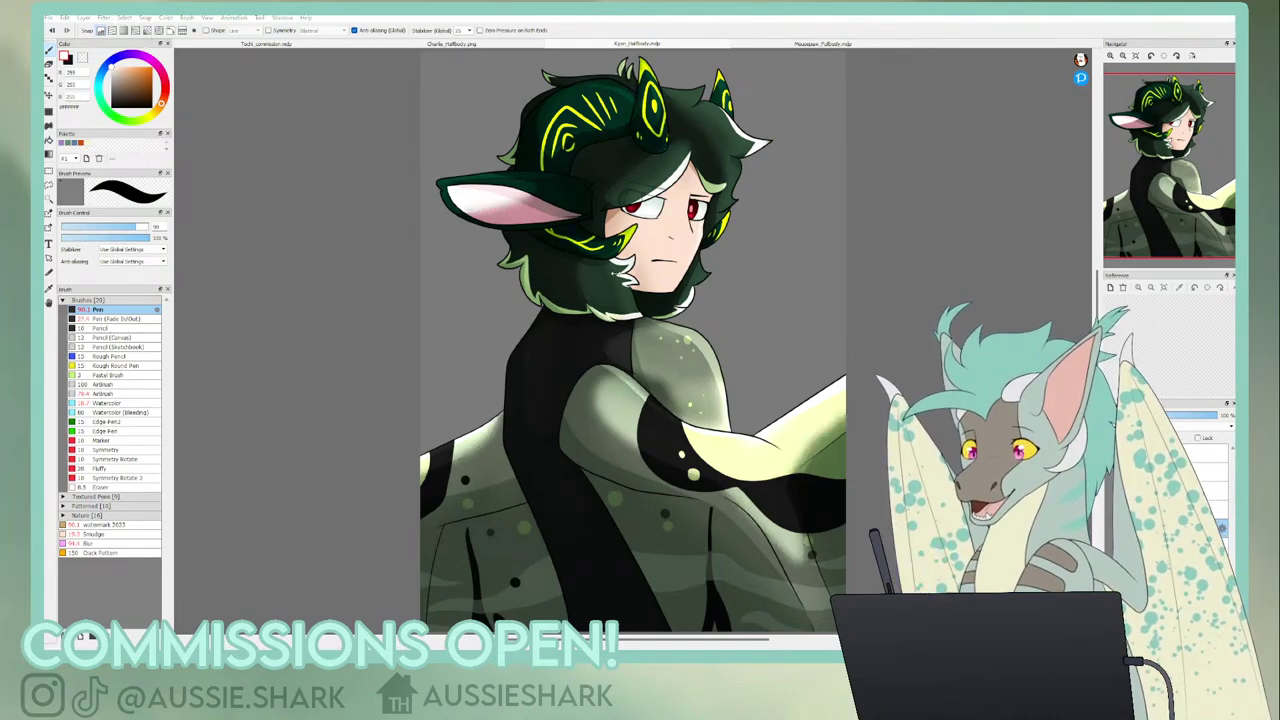
left_click(567, 266)
left_click(1179, 415)
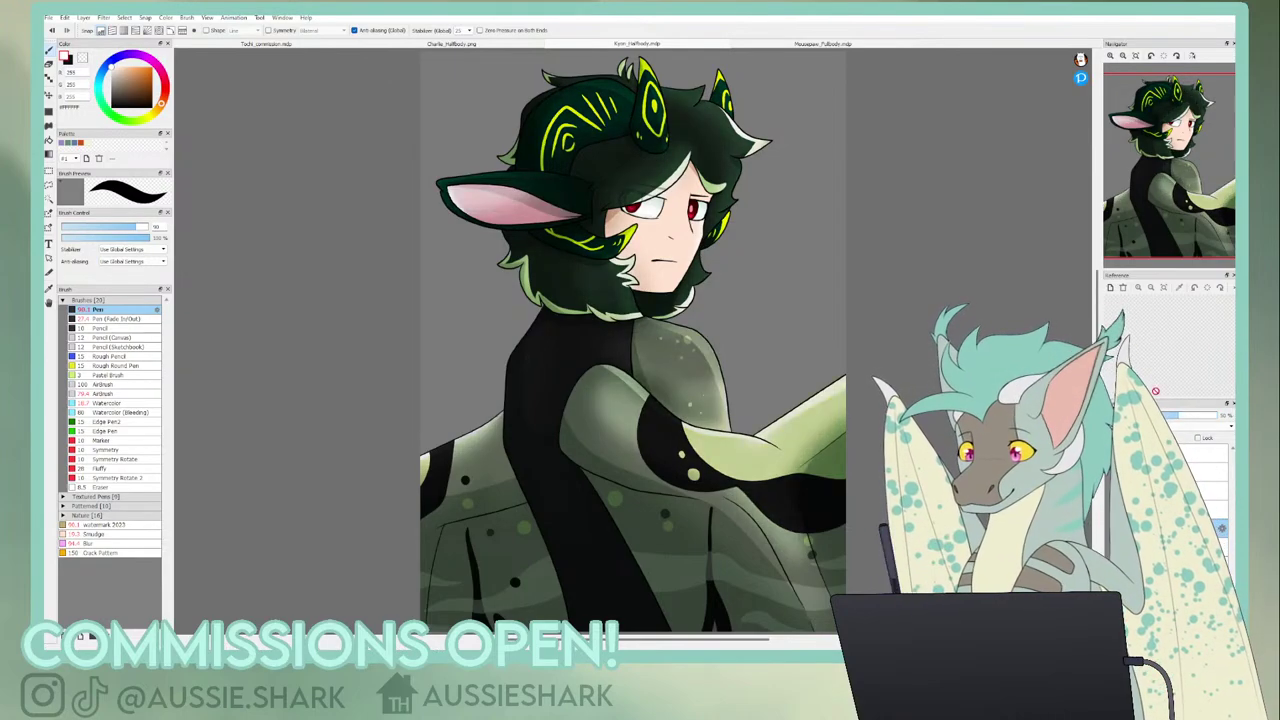
- View the whole drawing, compare it with the Charlie_Halfbody.png artwork, and return to the horned character
left_click(1123, 56)
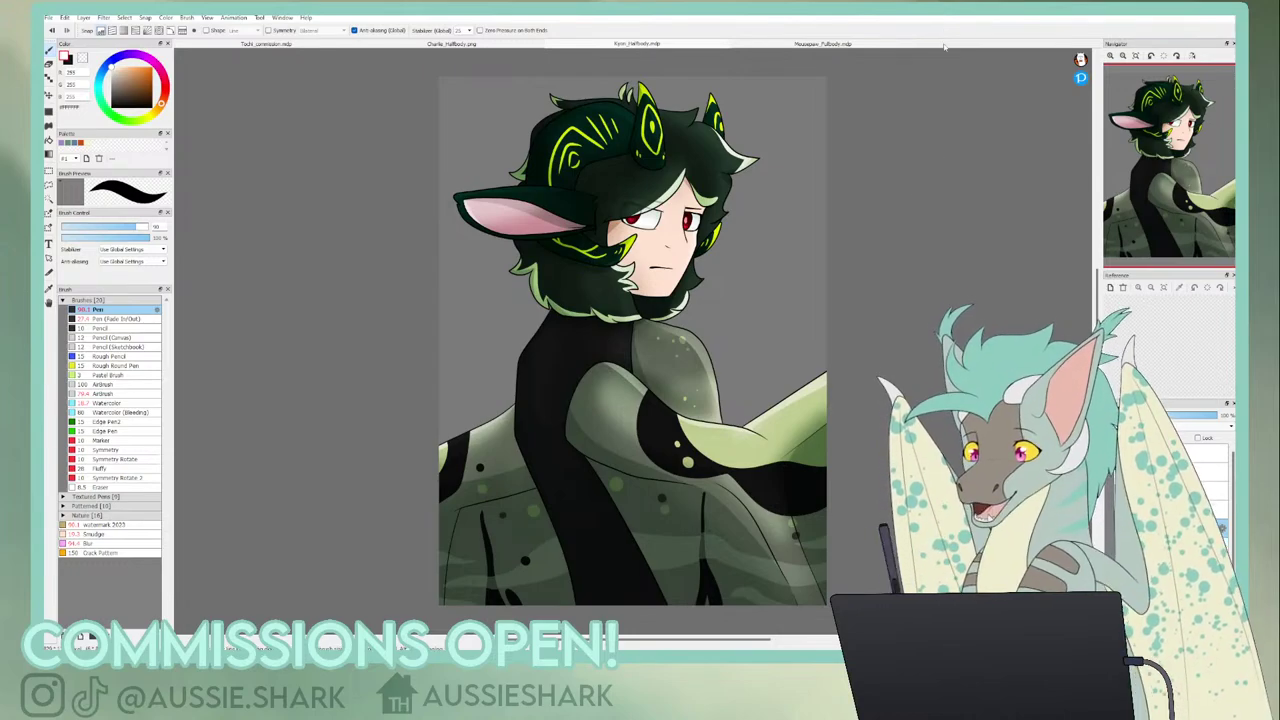
left_click(615, 42)
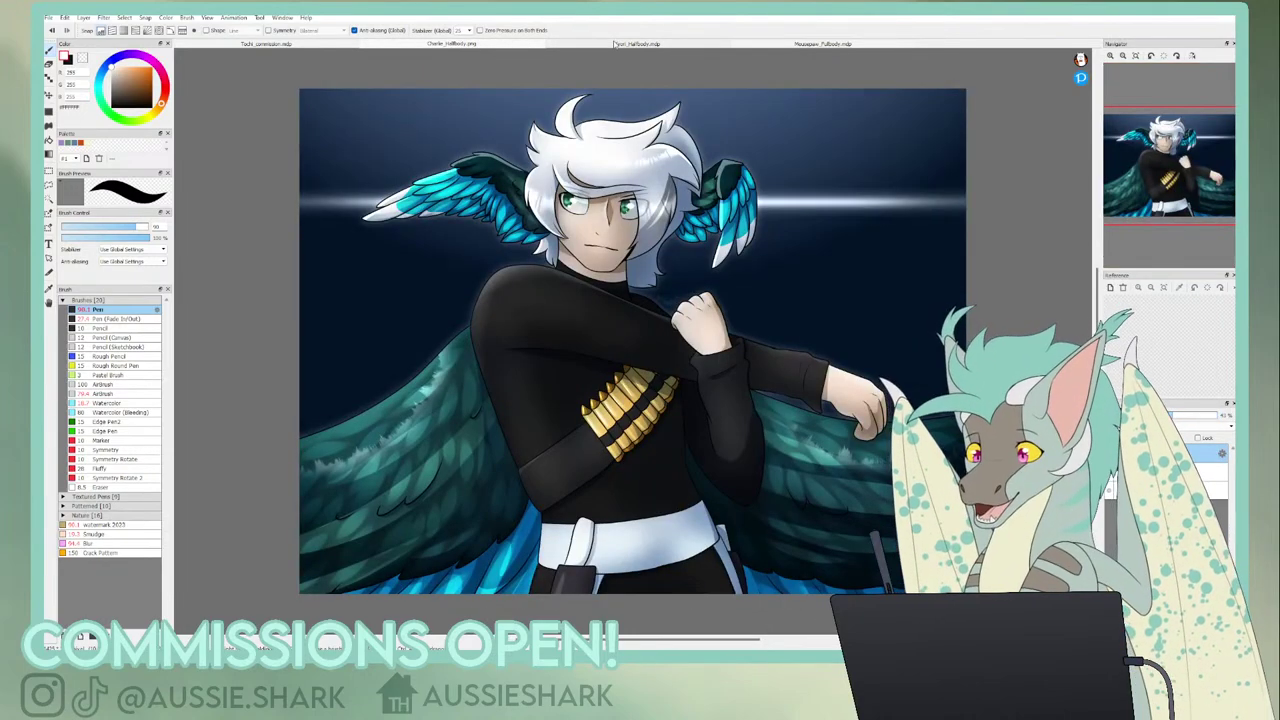
left_click(616, 46)
- Draw a thin white highlight line along the curved horn below the near ear with a small Pen
scroll(1168, 165, "up", 3)
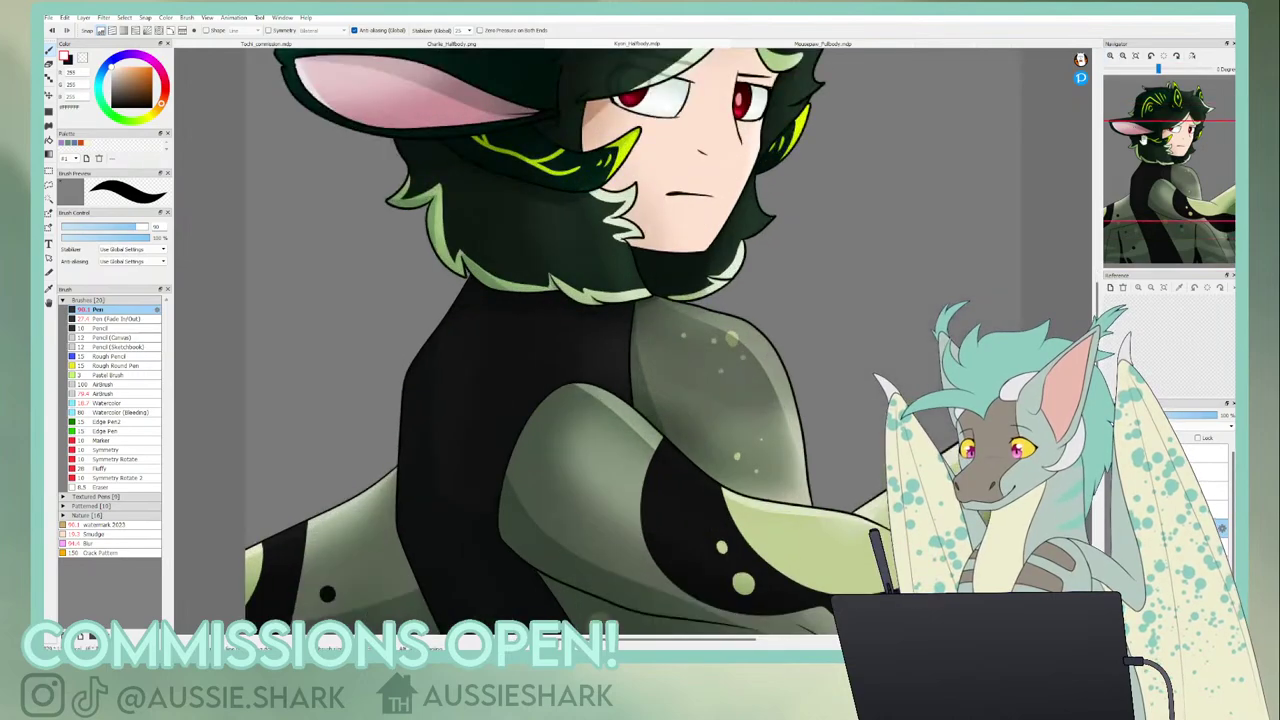
left_click_drag(1164, 162, 1169, 140)
left_click(67, 227)
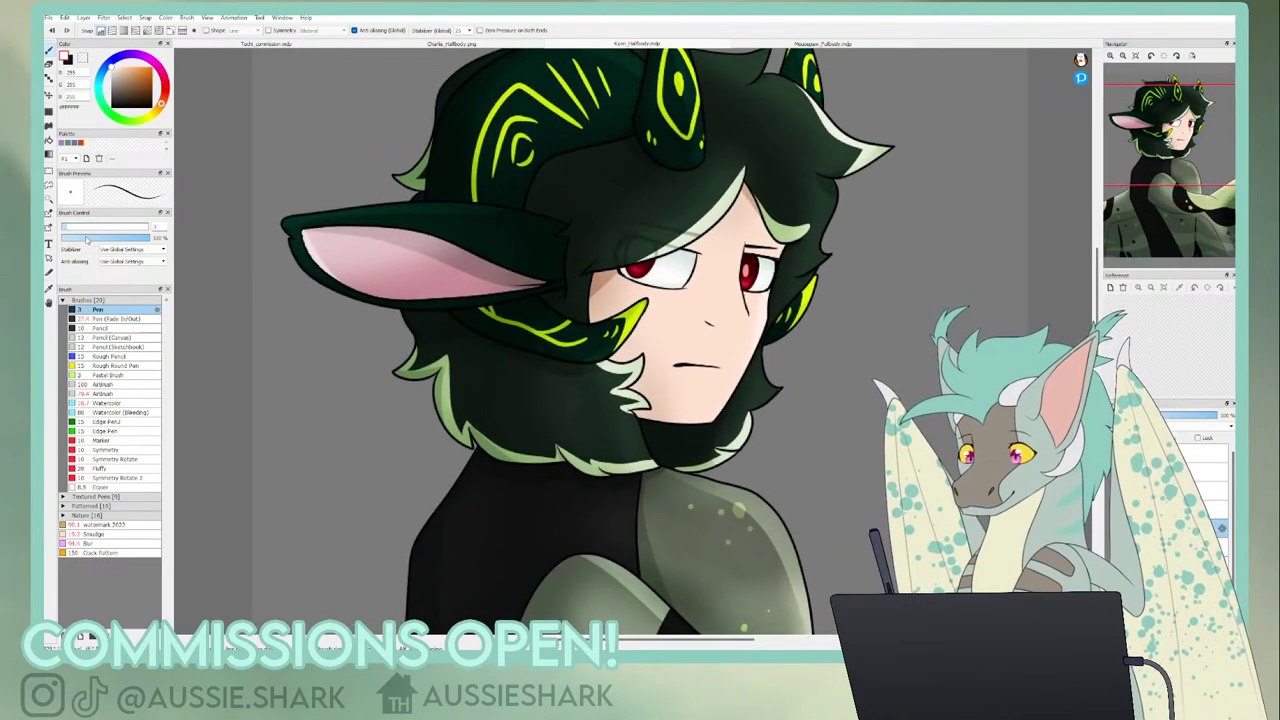
left_click(68, 228)
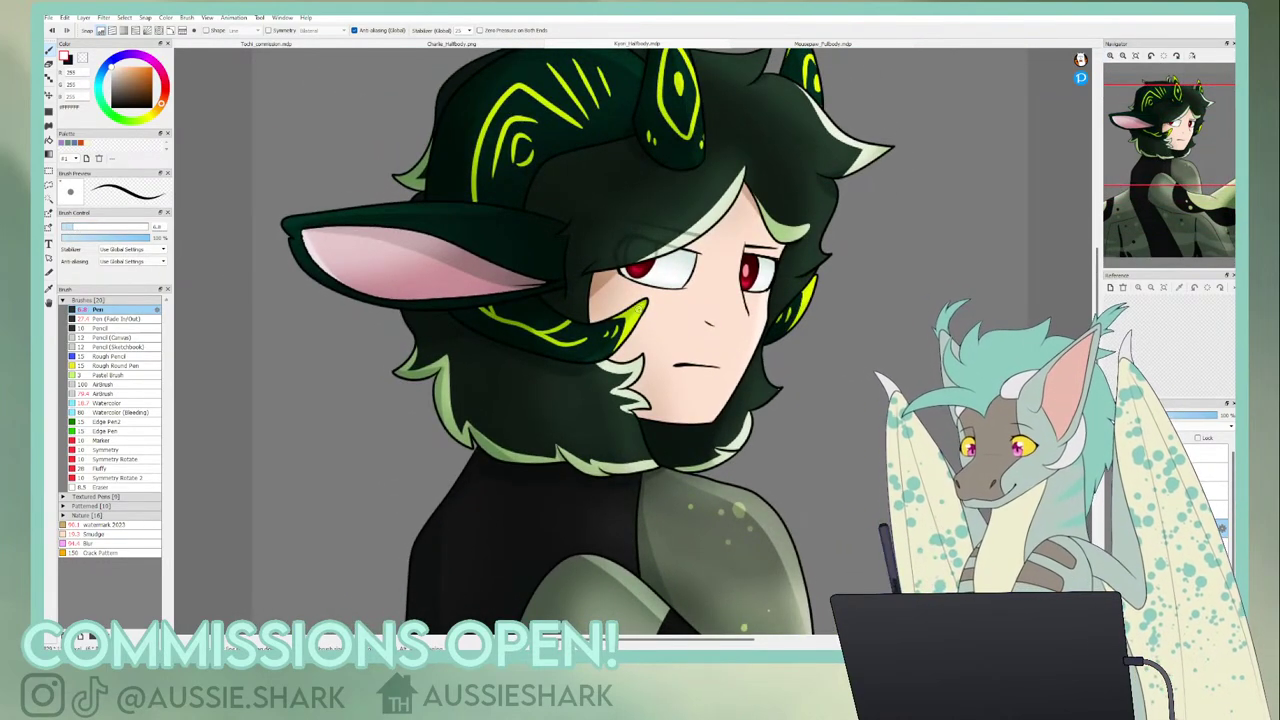
mouse_move(639, 309)
left_mouse_down()
mouse_move(602, 336)
mouse_move(532, 336)
mouse_move(589, 339)
mouse_move(642, 304)
left_mouse_up()
key("ctrl+z")
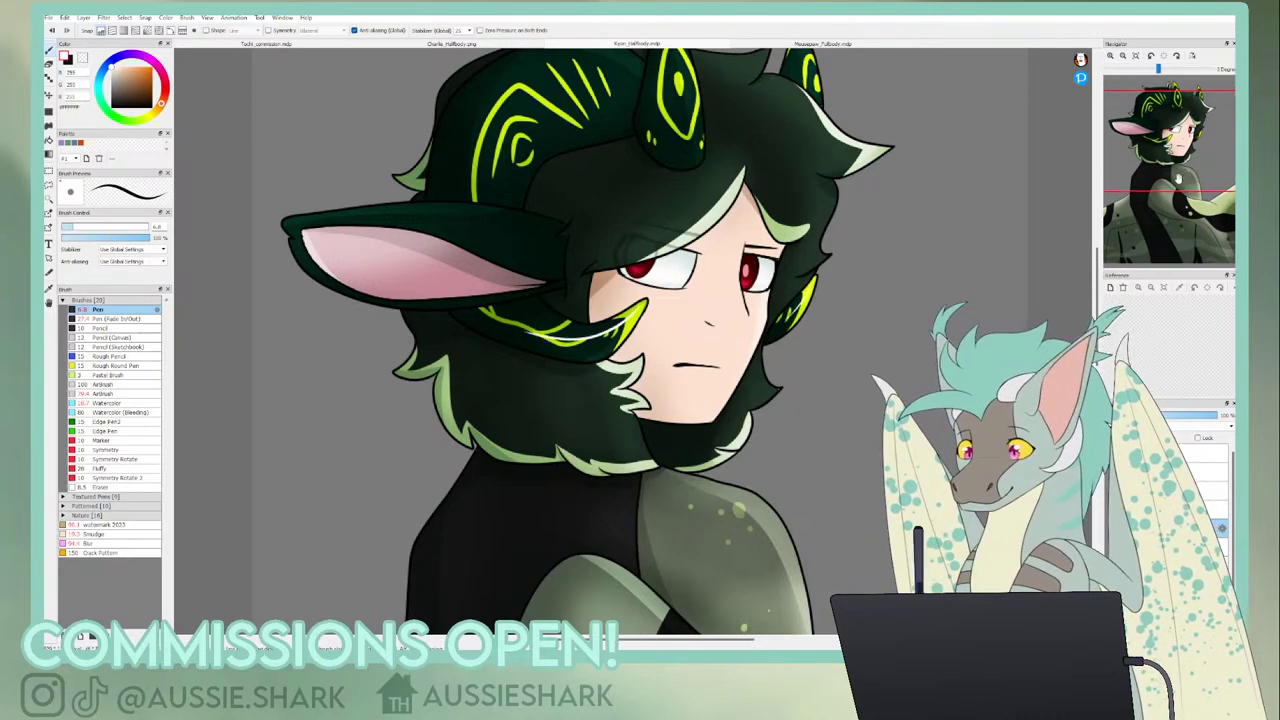
- Draw thin white highlight lines down both upright horns and along the large curled horn
left_click_drag(1180, 140, 1182, 119)
left_click_drag(585, 140, 605, 257)
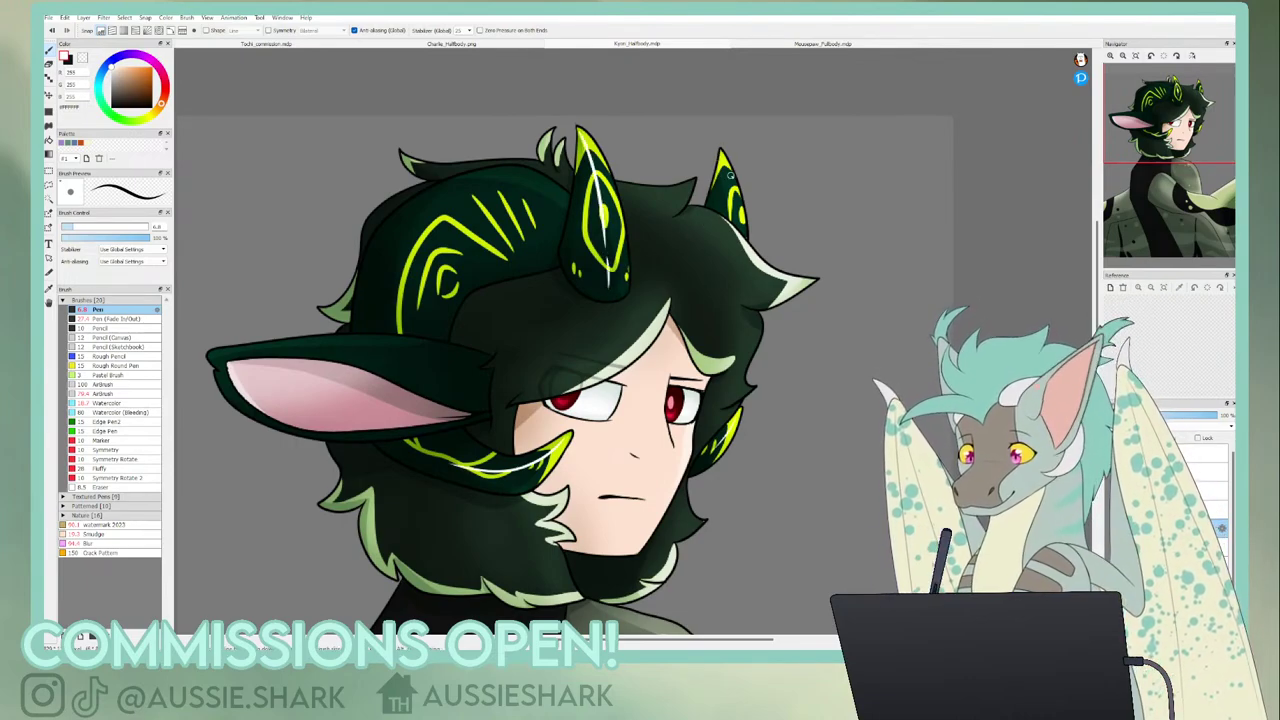
left_click_drag(730, 163, 735, 222)
mouse_move(553, 210)
left_mouse_down()
mouse_move(454, 214)
mouse_move(399, 287)
mouse_move(415, 258)
mouse_move(414, 331)
left_mouse_up()
key("ctrl+z")
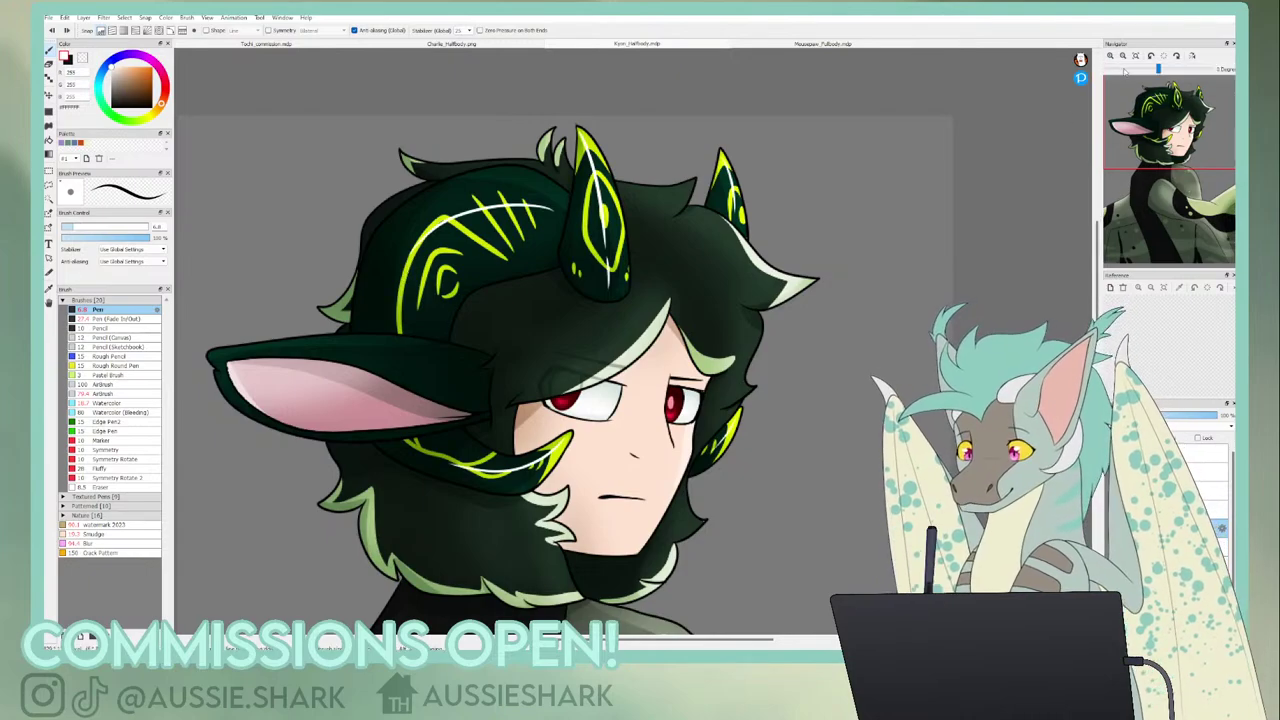
left_click(1122, 56)
left_click(1110, 56)
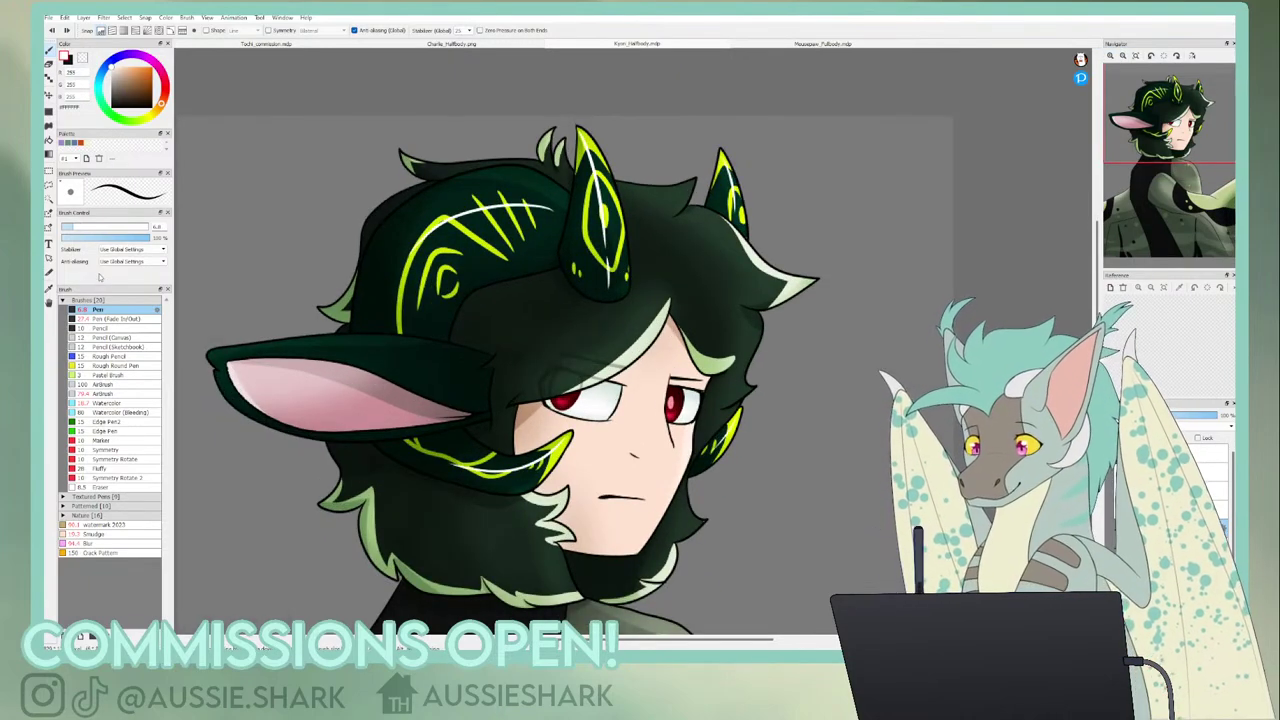
- Paint white rim highlights along the hair's top edge and far cheek tips with the Pen at size about 22
left_click(99, 227)
mouse_move(614, 174)
left_mouse_down()
mouse_move(690, 169)
mouse_move(618, 179)
mouse_move(696, 177)
mouse_move(673, 216)
mouse_move(697, 204)
mouse_move(766, 266)
mouse_move(822, 281)
left_mouse_up()
key("ctrl+z")
mouse_move(710, 214)
left_mouse_down()
mouse_move(767, 256)
mouse_move(743, 233)
left_mouse_up()
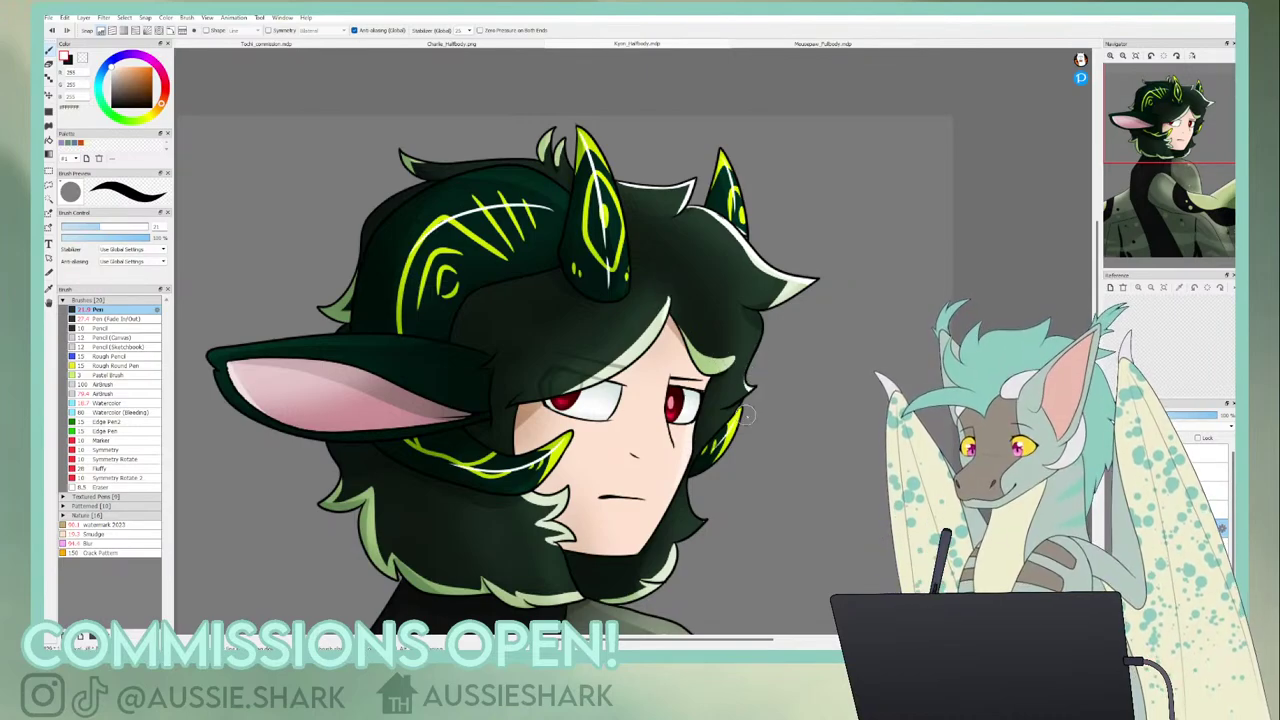
left_click(1173, 205)
scroll(724, 213, "up", 5)
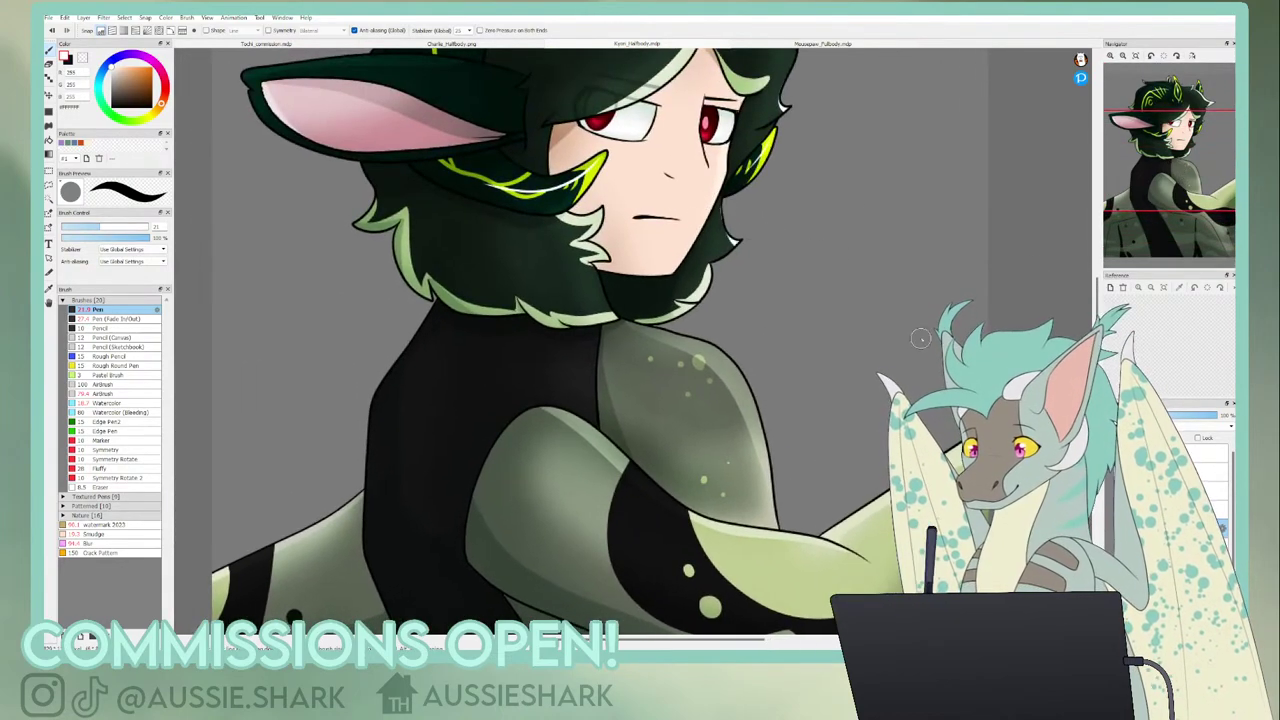
left_click_drag(721, 199, 744, 244)
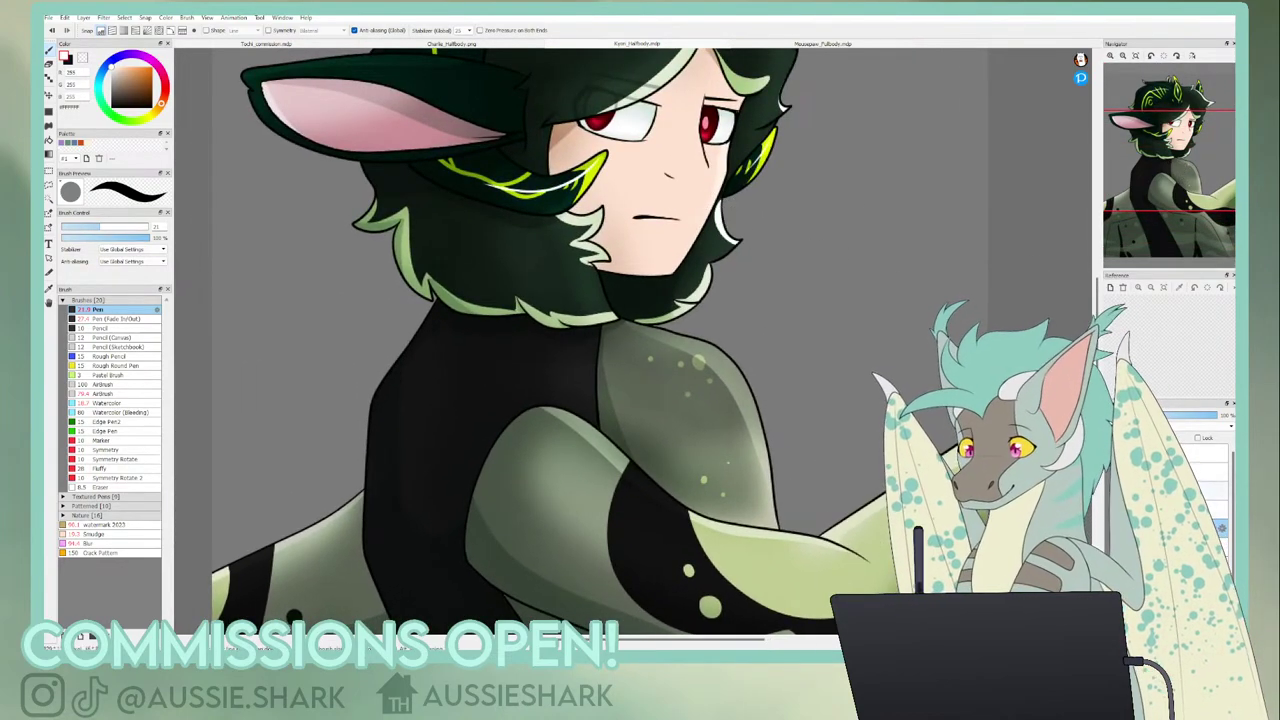
- Step back through the recent highlights, sample the dark green hair colour, and restore the highlights
key("ctrl+z")
key("ctrl+z")
key("ctrl+y")
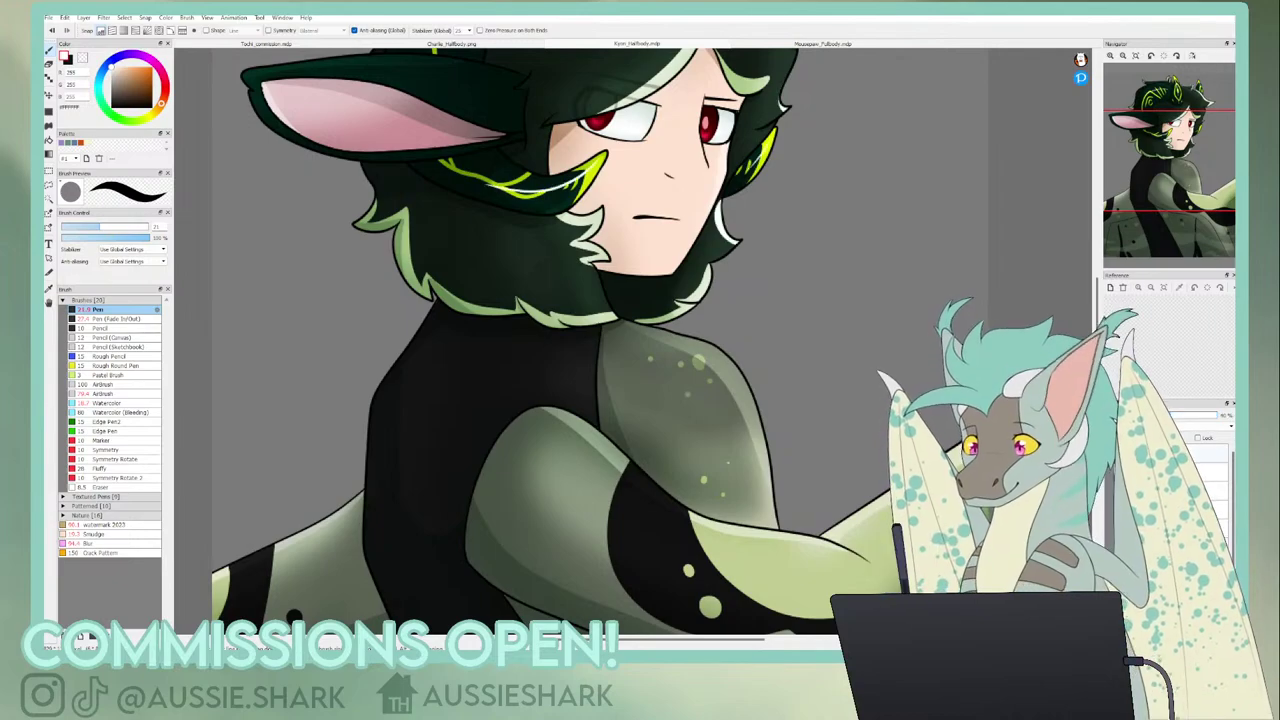
key("ctrl+z")
key("ctrl+z")
key("ctrl+z")
key("ctrl+z")
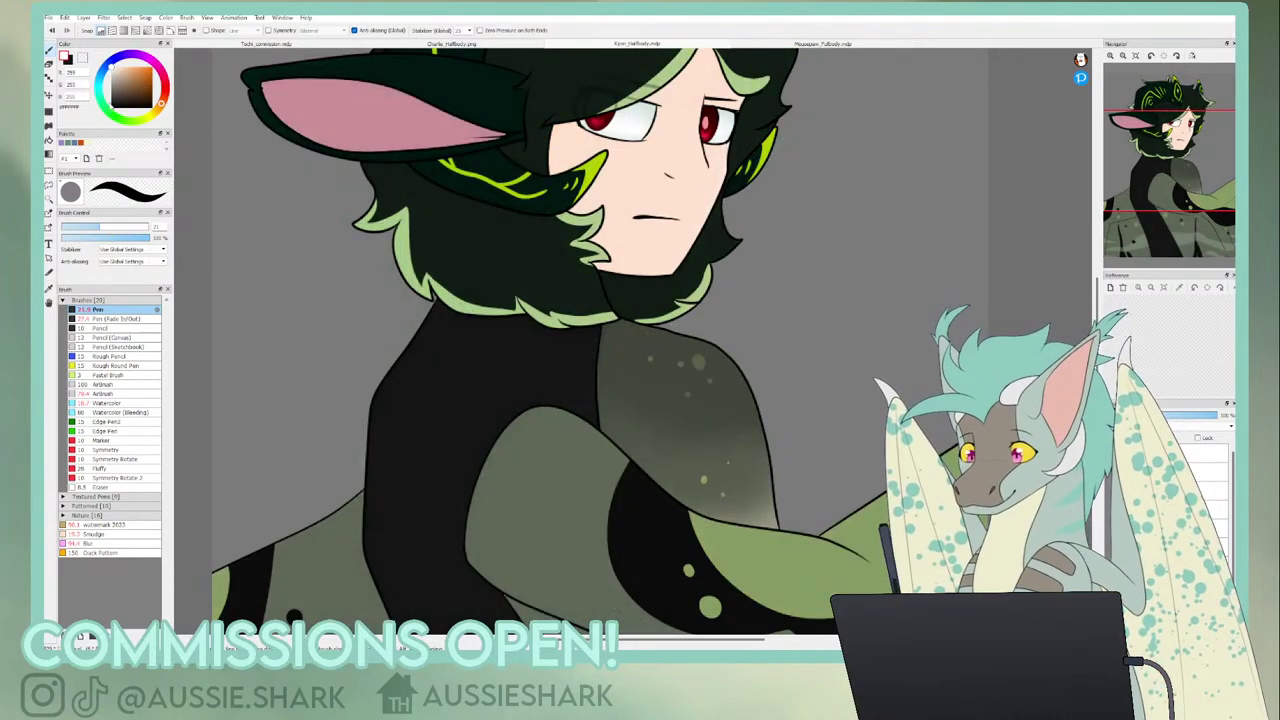
key("x")
right_click(580, 282)
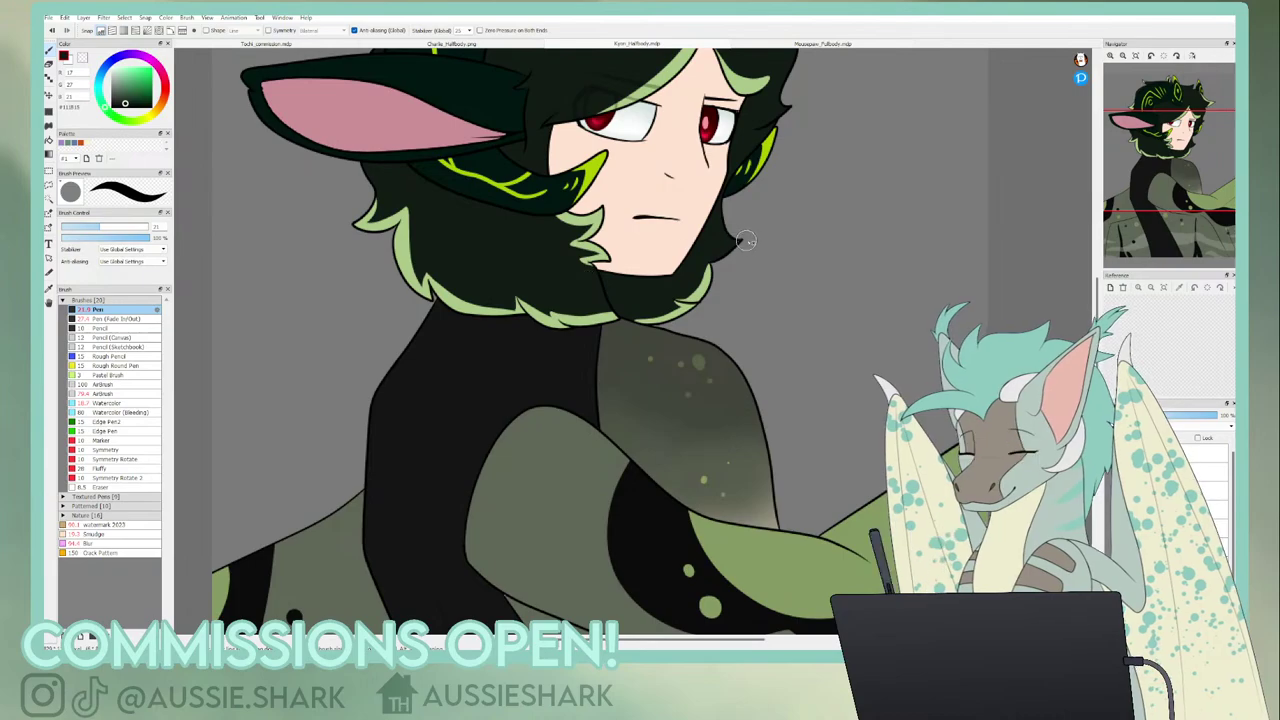
key("ctrl+y")
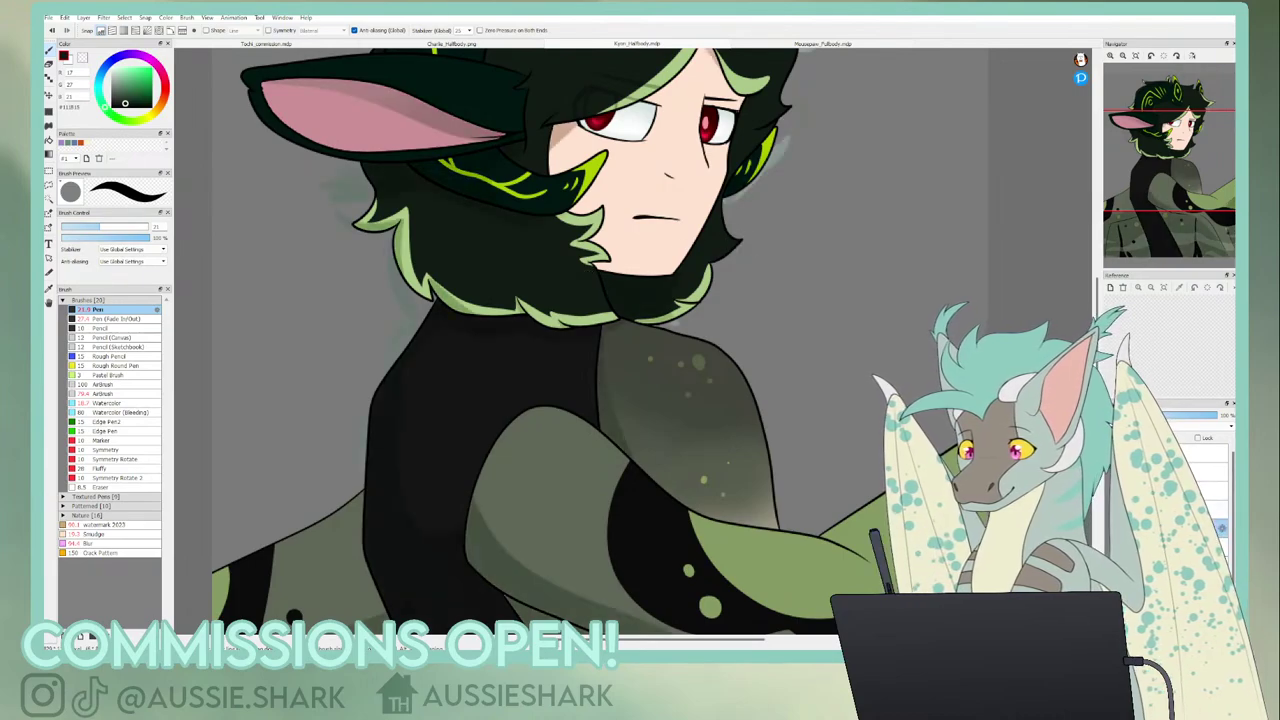
key("ctrl+z")
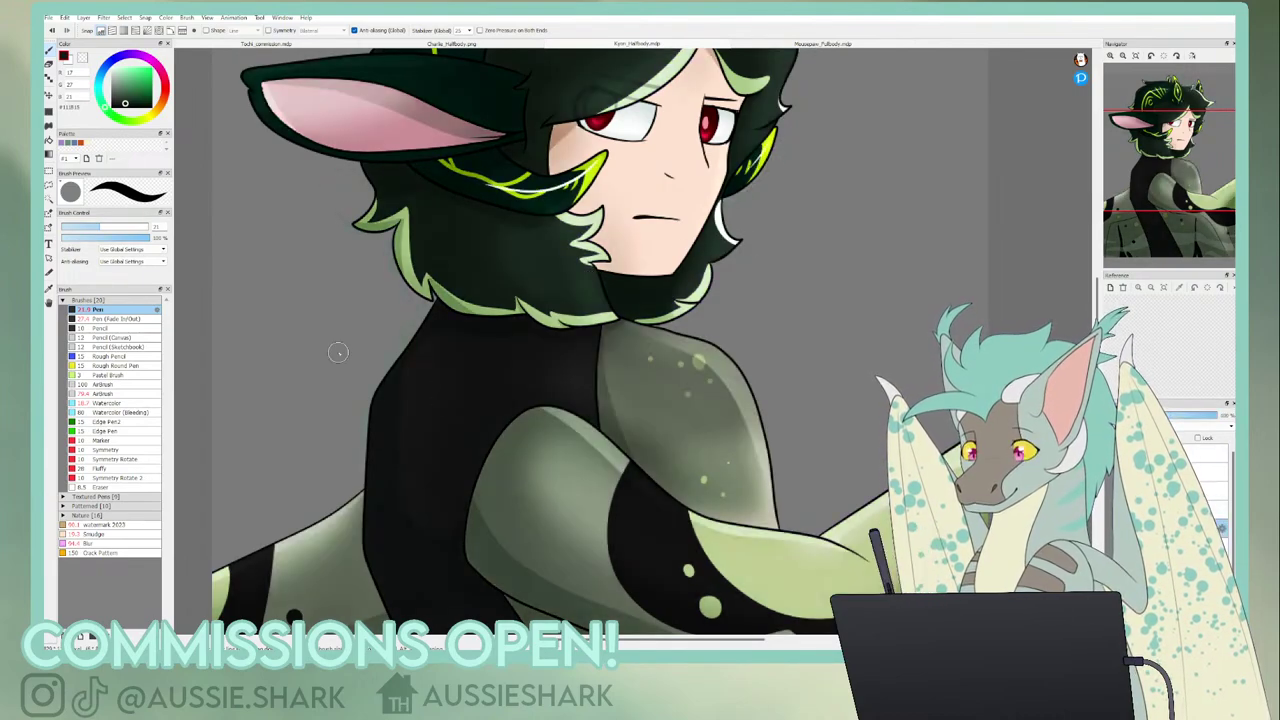
- Set the drawing colour back to white for the hair highlights
left_click(69, 61)
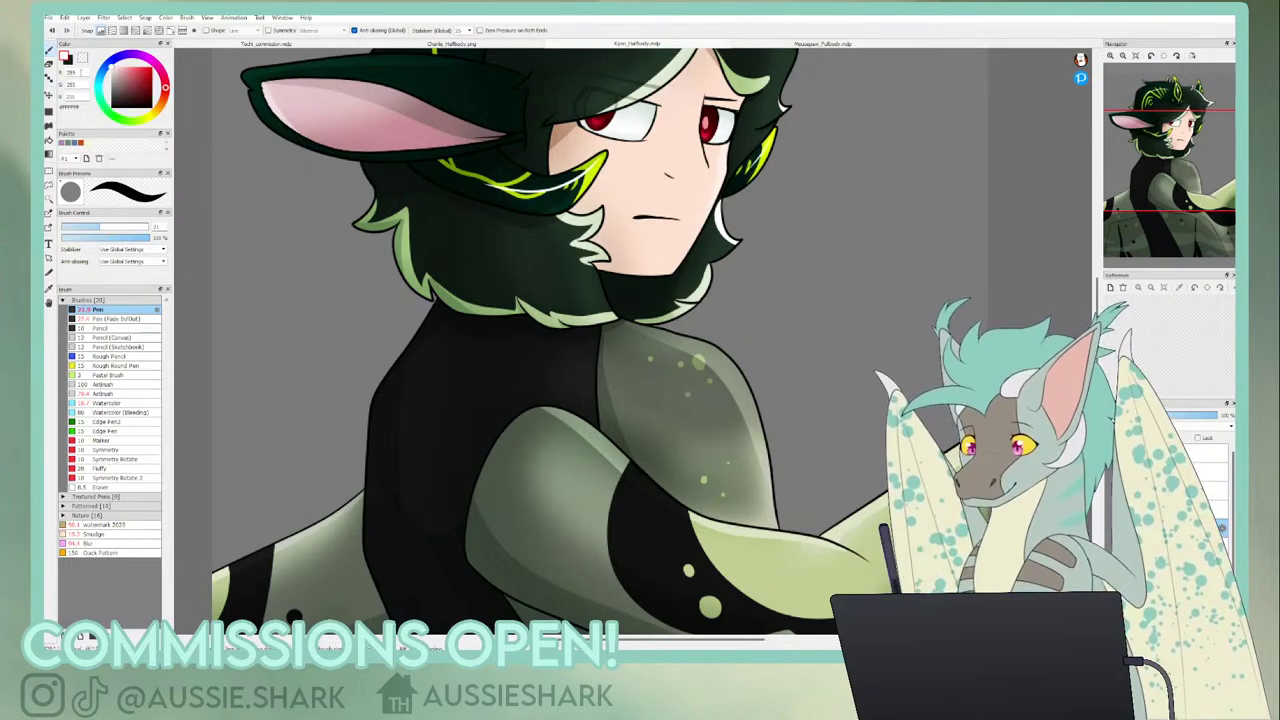
left_click(69, 61)
left_click_drag(118, 69, 110, 66)
left_click_drag(1169, 140, 1172, 146)
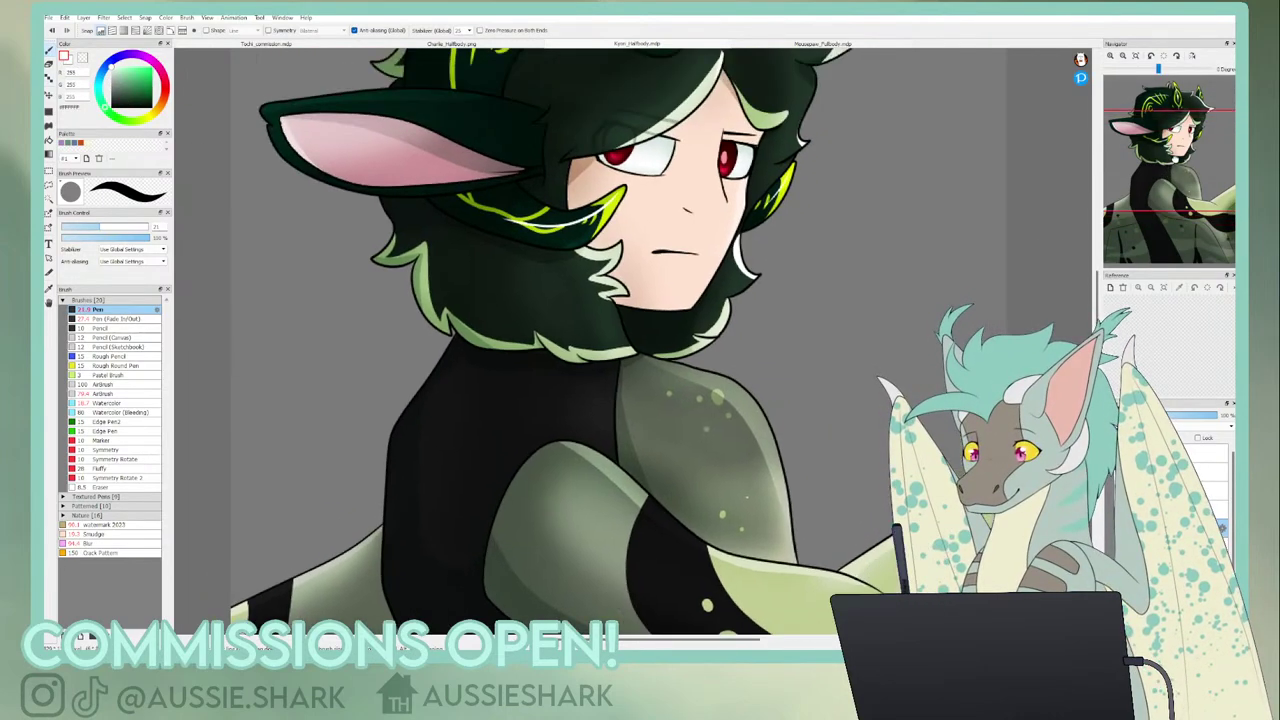
left_click_drag(631, 412, 599, 493)
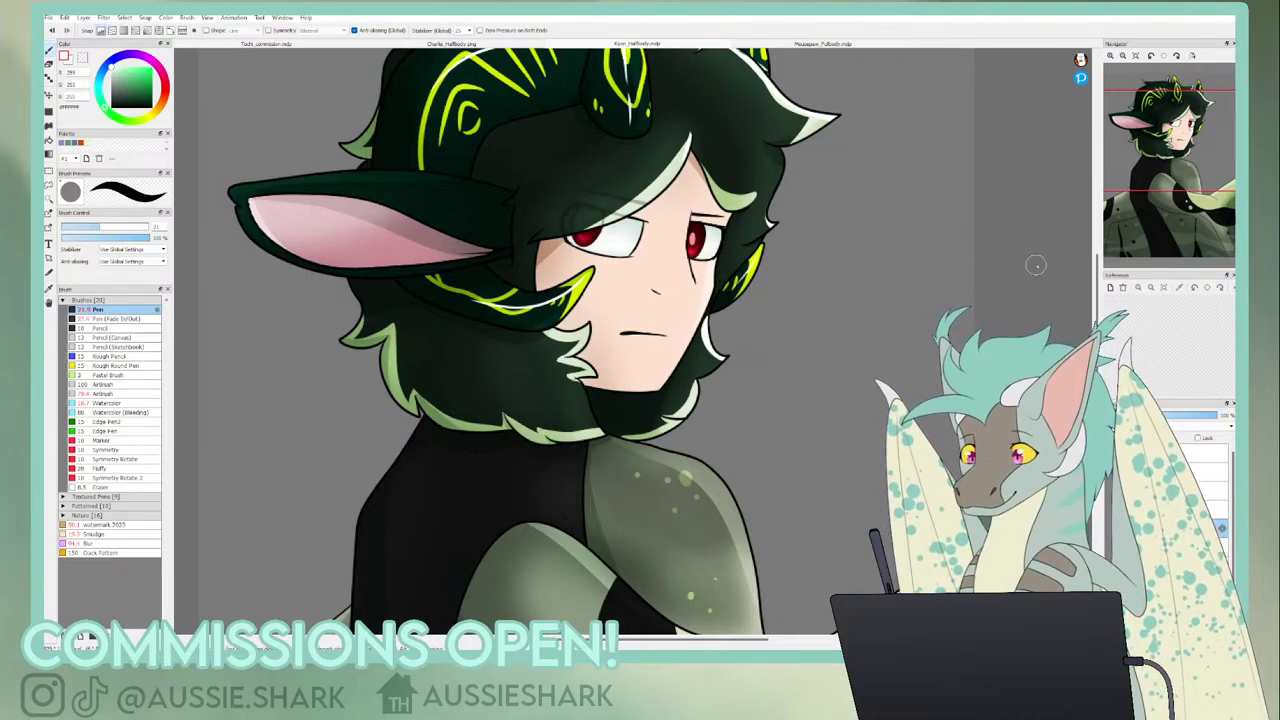
- Paint white rim highlights along the outer edges of both shoulders and the raised forearm with the Pen at size about 22
left_click_drag(1177, 214, 1187, 181)
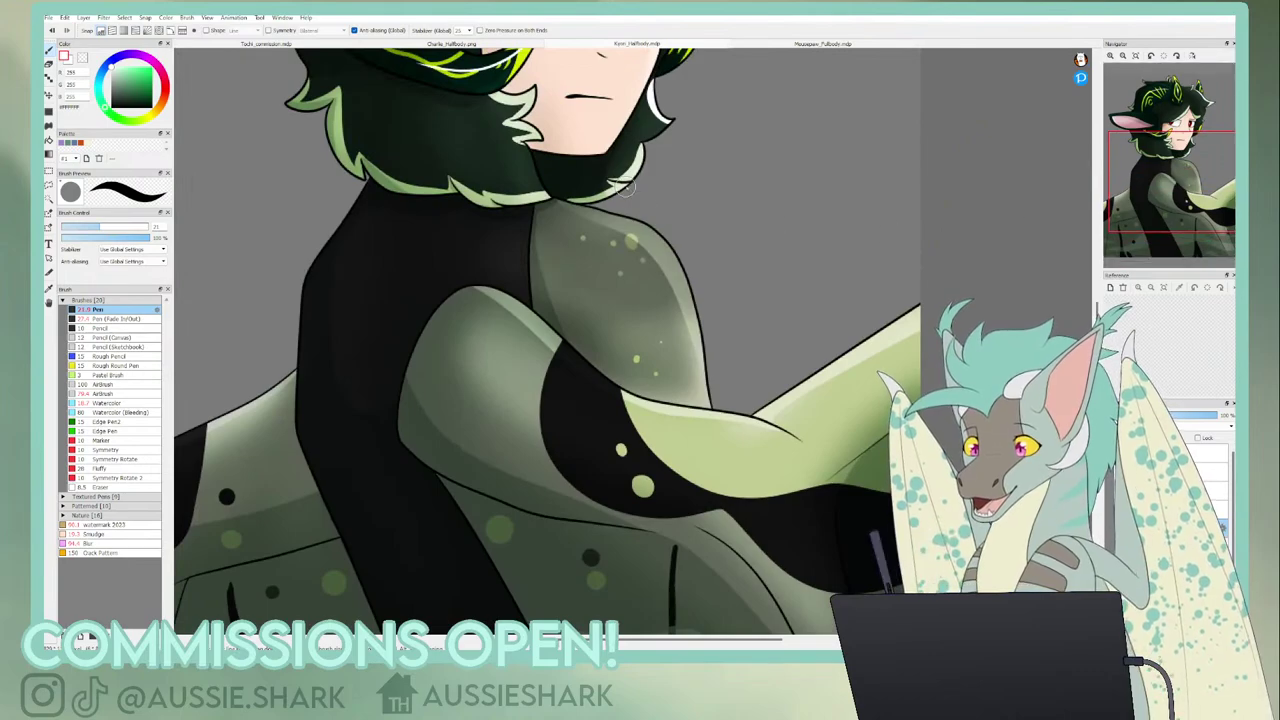
mouse_move(592, 212)
left_mouse_down()
mouse_move(640, 234)
mouse_move(692, 364)
left_mouse_up()
key("ctrl+z")
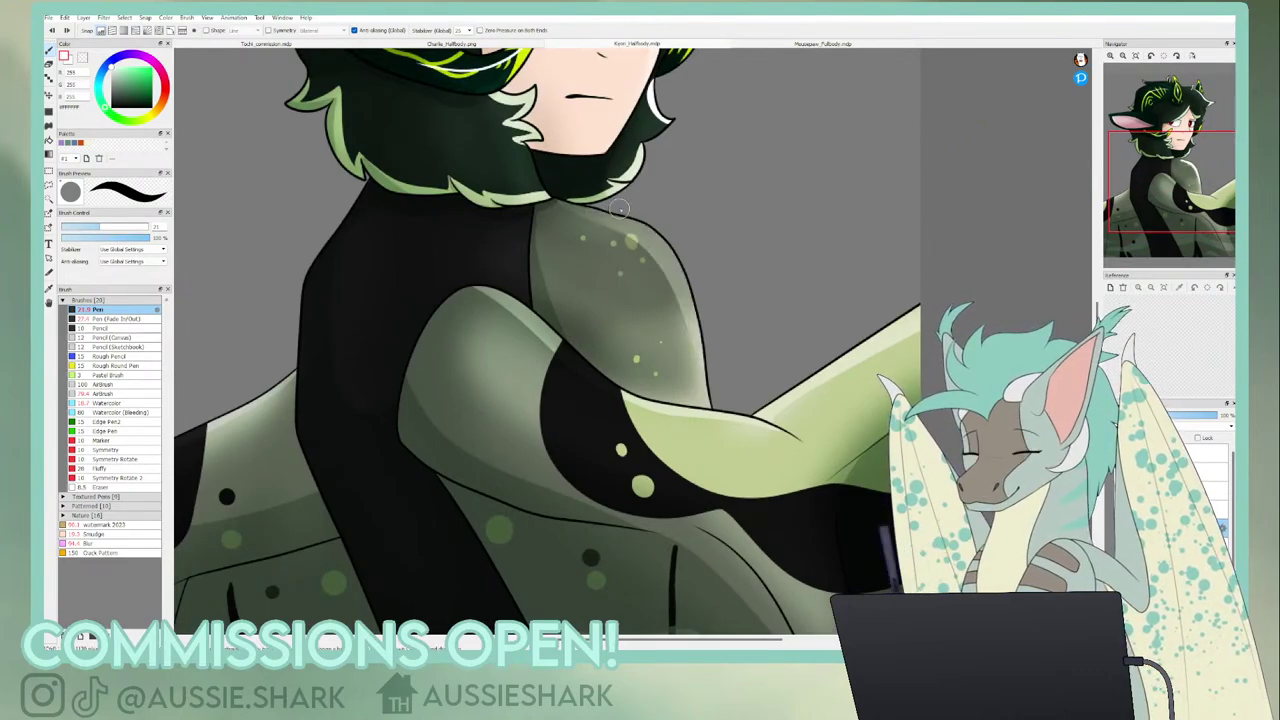
mouse_move(600, 209)
left_mouse_down()
mouse_move(665, 240)
mouse_move(726, 418)
mouse_move(710, 396)
mouse_move(704, 408)
mouse_move(702, 363)
mouse_move(653, 229)
mouse_move(601, 208)
mouse_move(670, 252)
mouse_move(689, 310)
left_mouse_up()
key("ctrl+z")
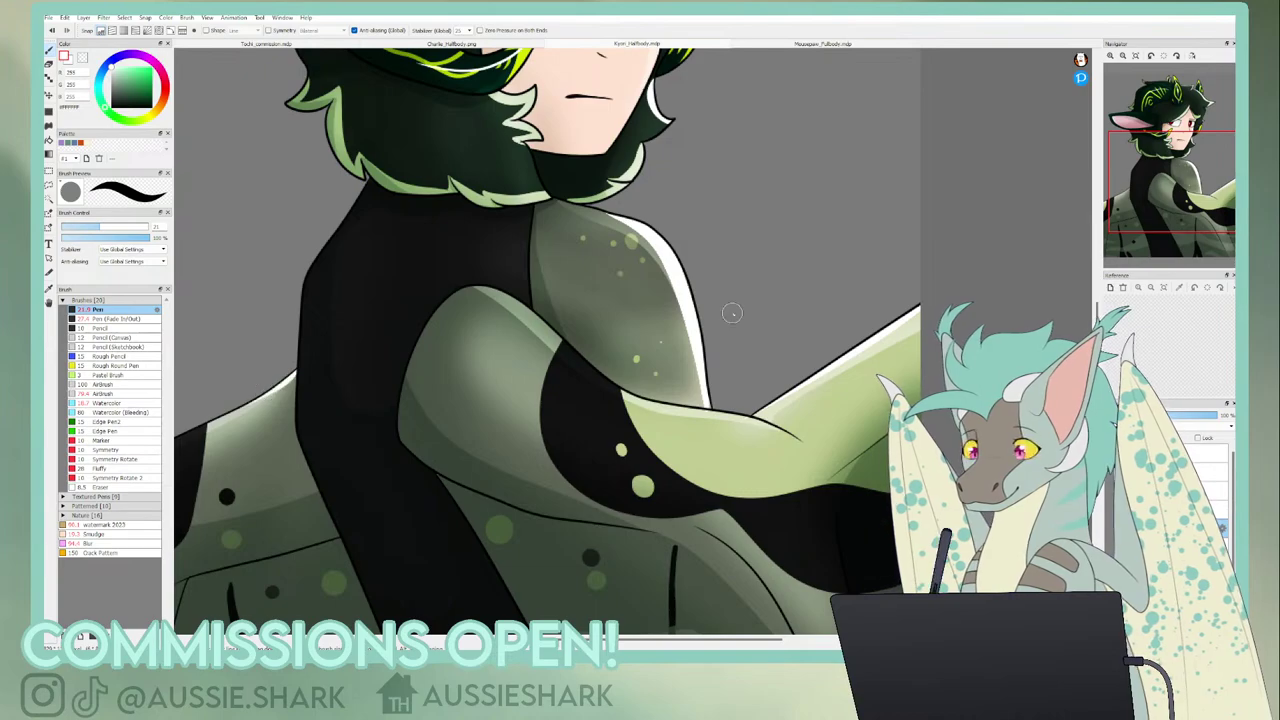
left_click_drag(1154, 182, 1161, 184)
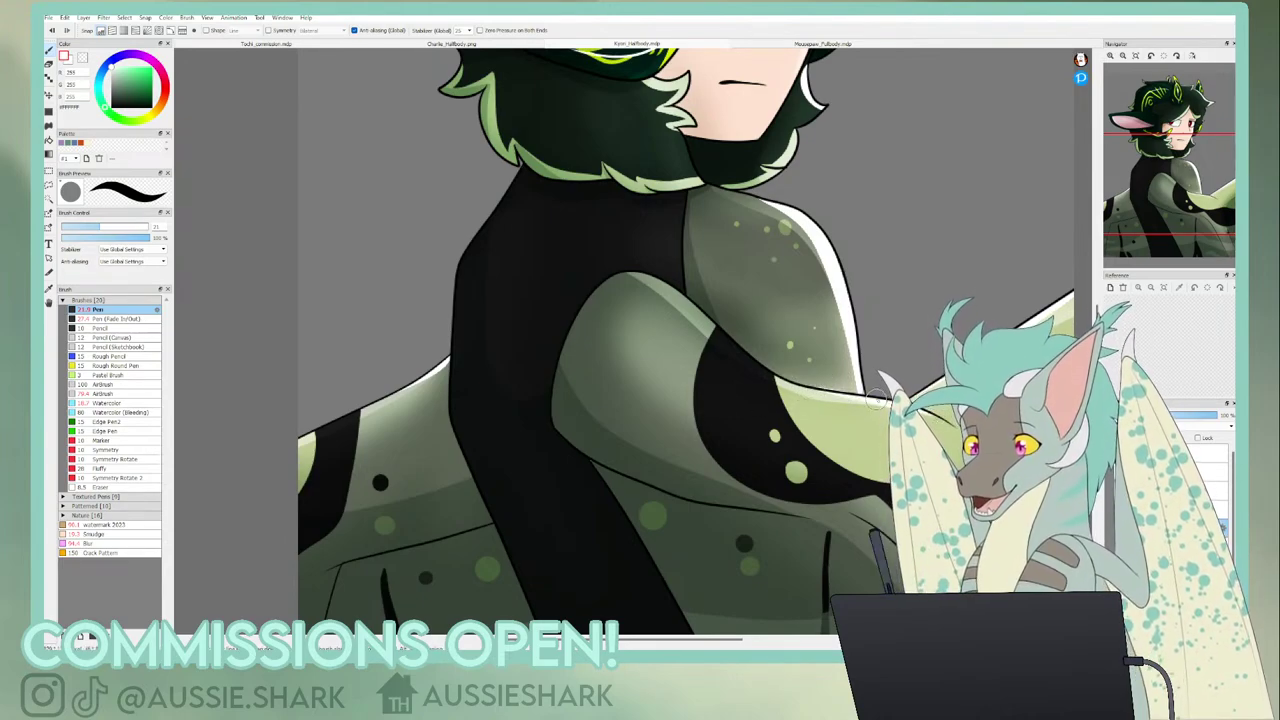
left_click(82, 57)
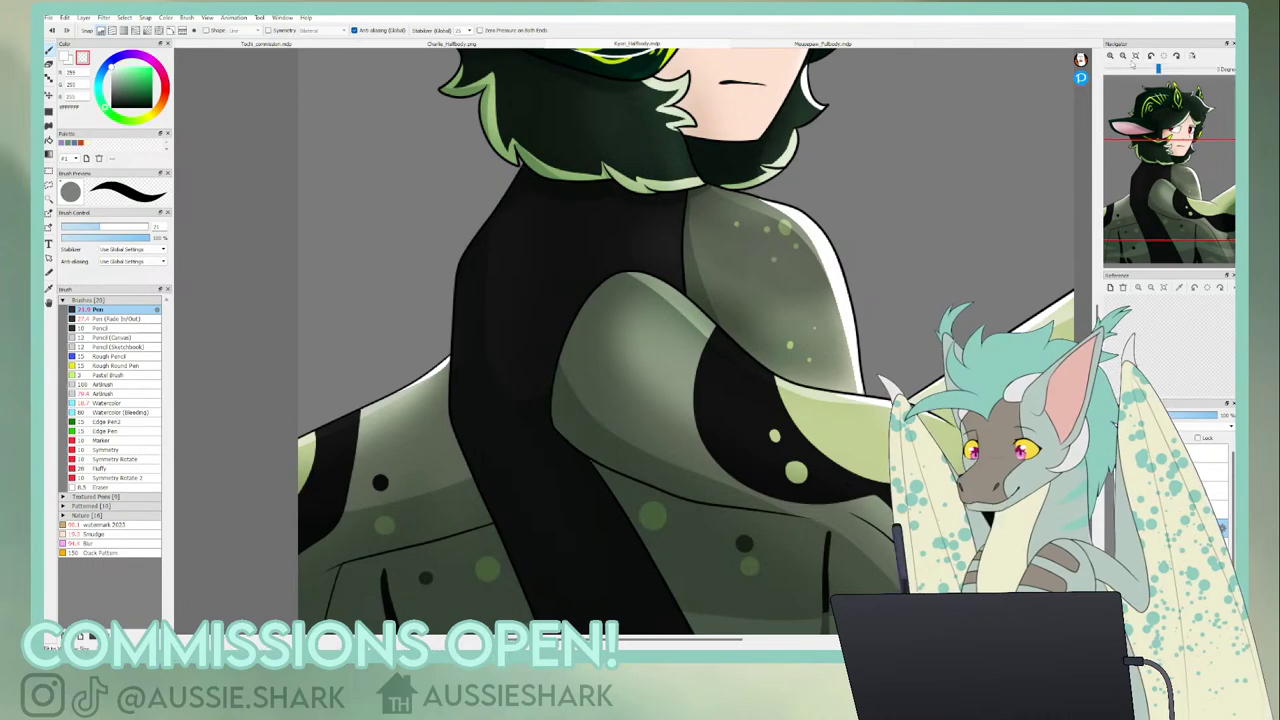
- Choose the Eraser (Soft) at size 50 and lower the opacity of the rim highlight layer
key("ctrl+0")
key("x")
key("e")
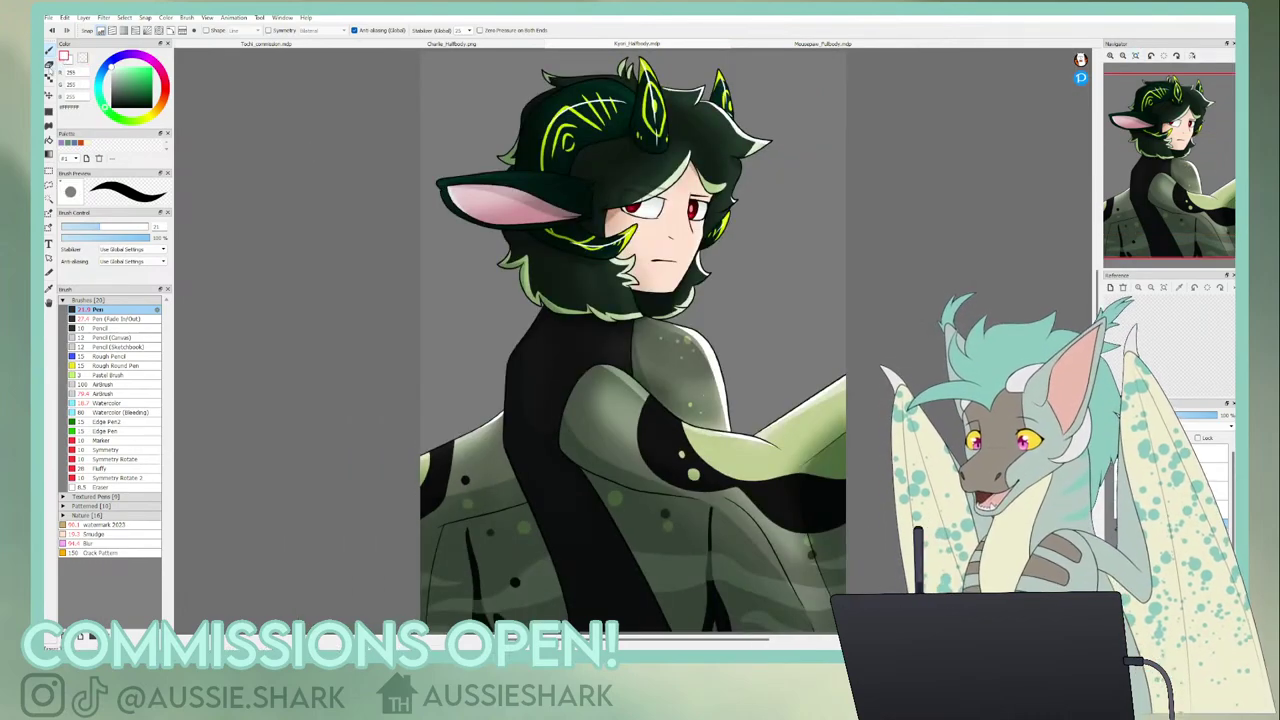
left_click(124, 332)
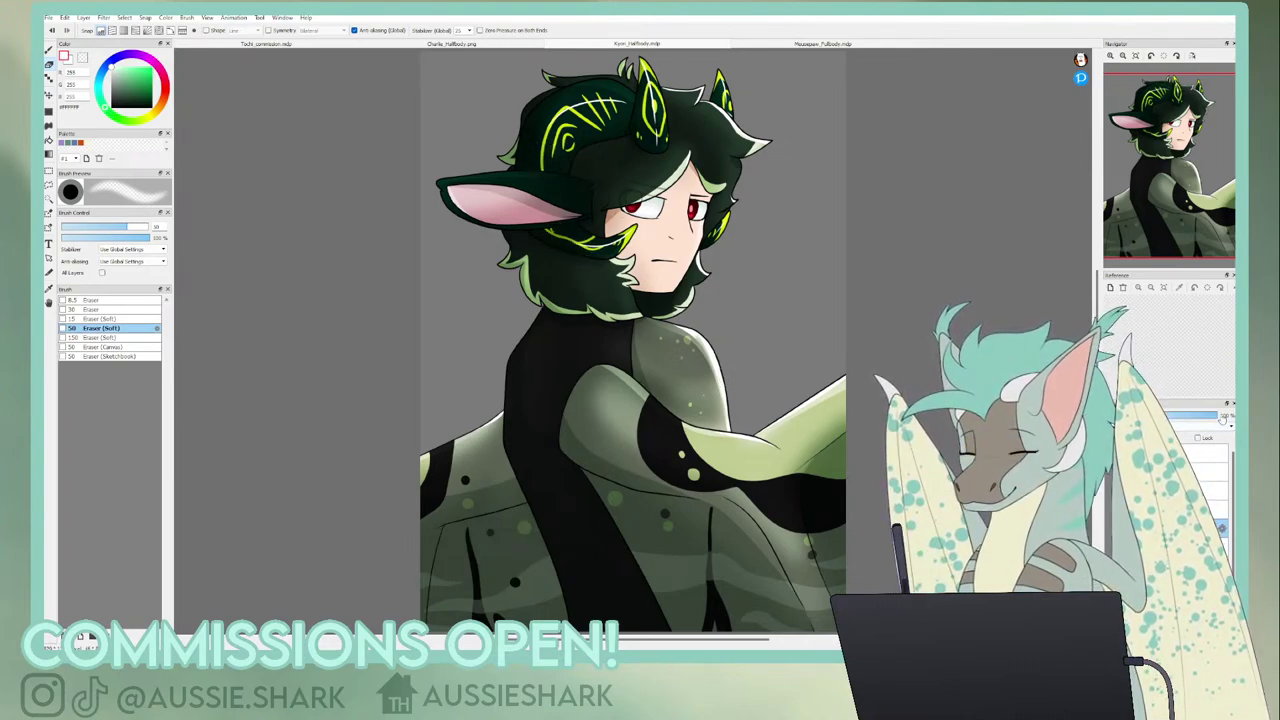
left_click_drag(1218, 417, 1172, 417)
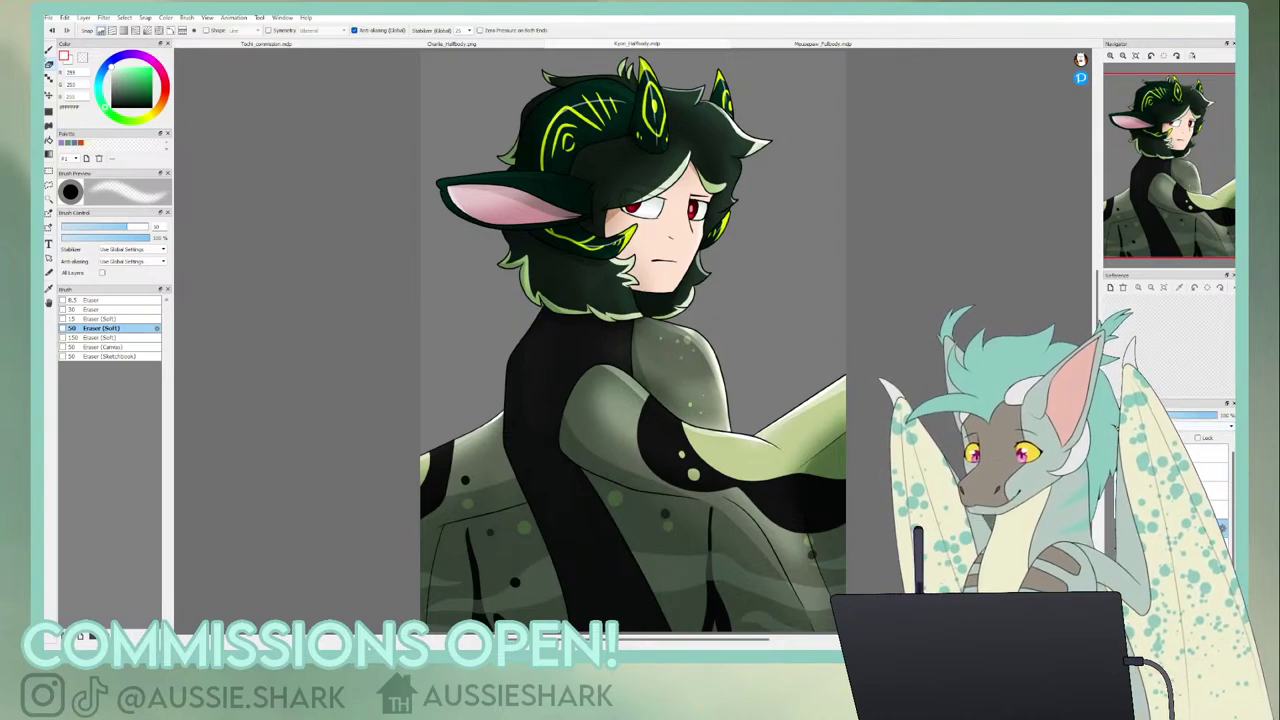
- Paint a white shine band across the upper hair beside the horn with the Hair Highlight 1 brush at size 300
left_click(48, 51)
left_click(95, 496)
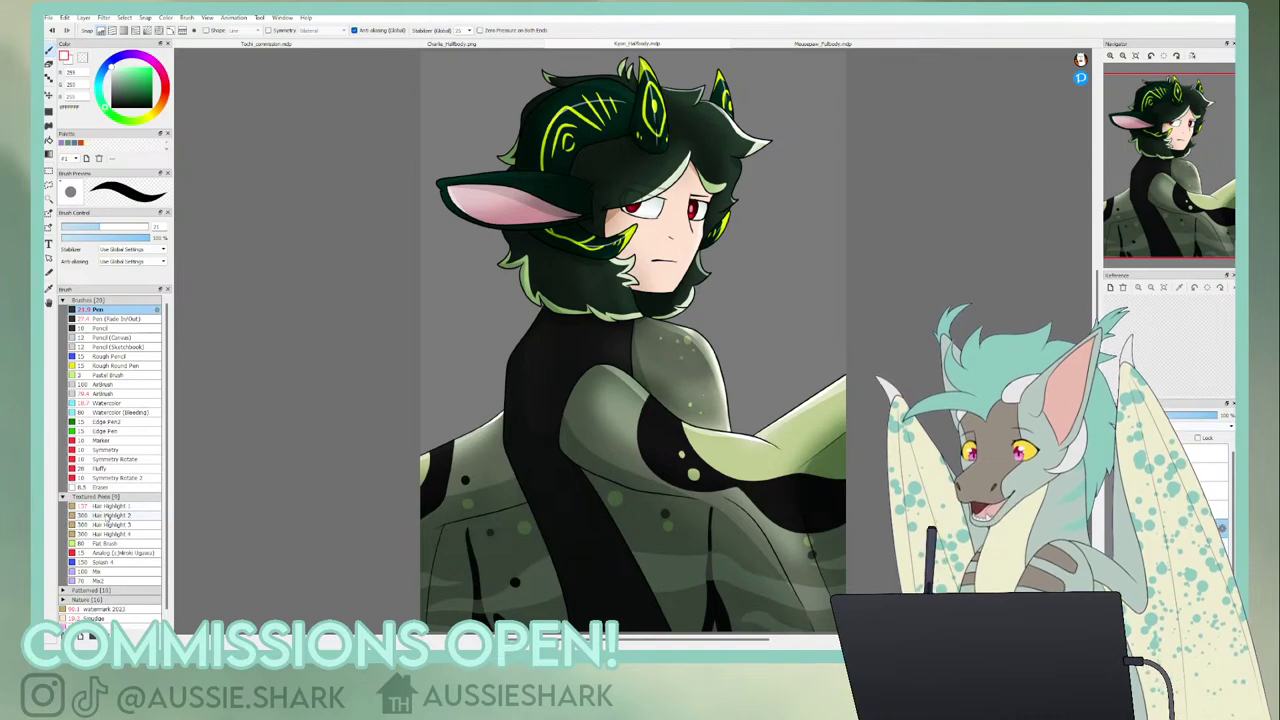
left_click(110, 506)
left_click_drag(770, 137, 622, 143)
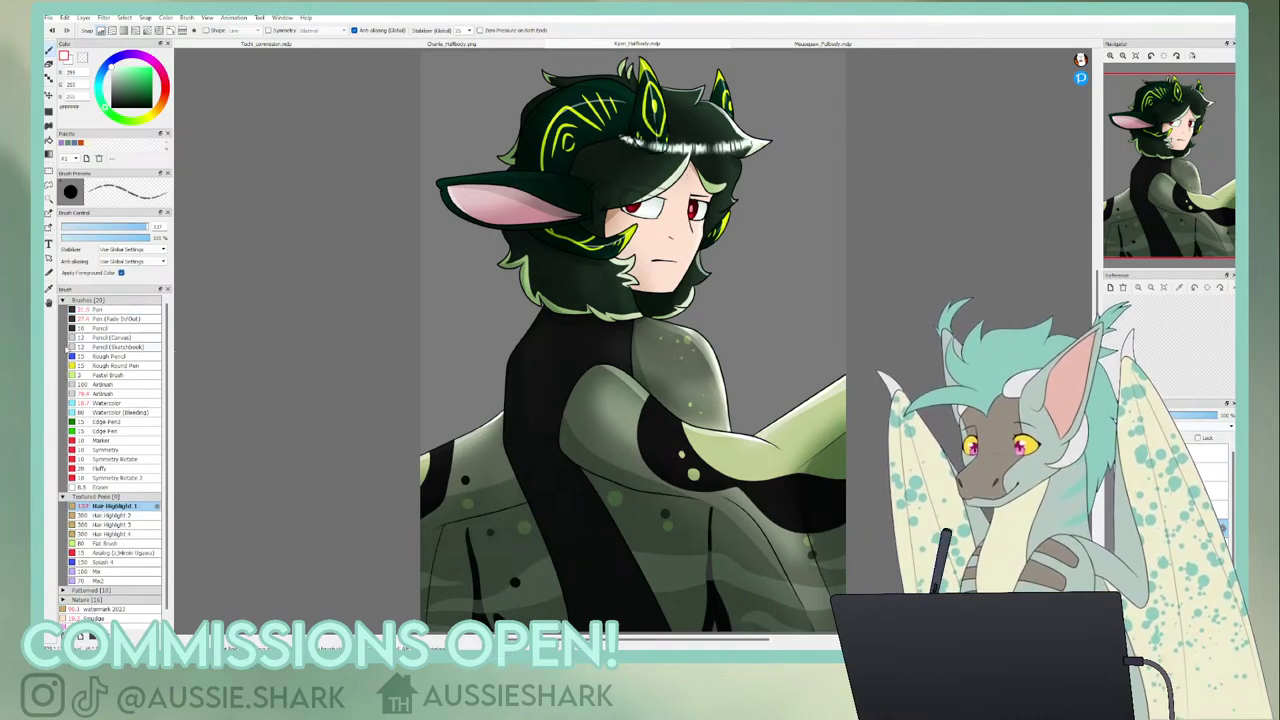
key("ctrl+z")
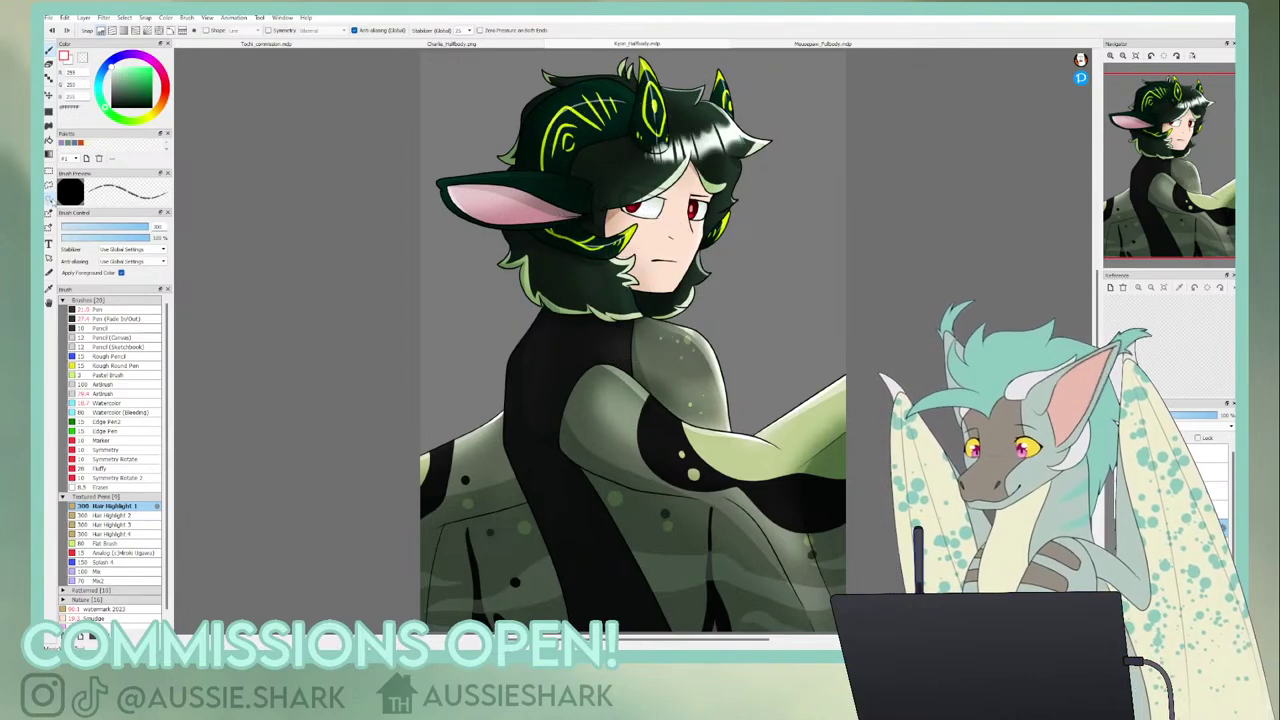
- Select the lower hair section beneath the ear and paint a white shine band across it with the Hair Highlight 1 brush
left_click(51, 200)
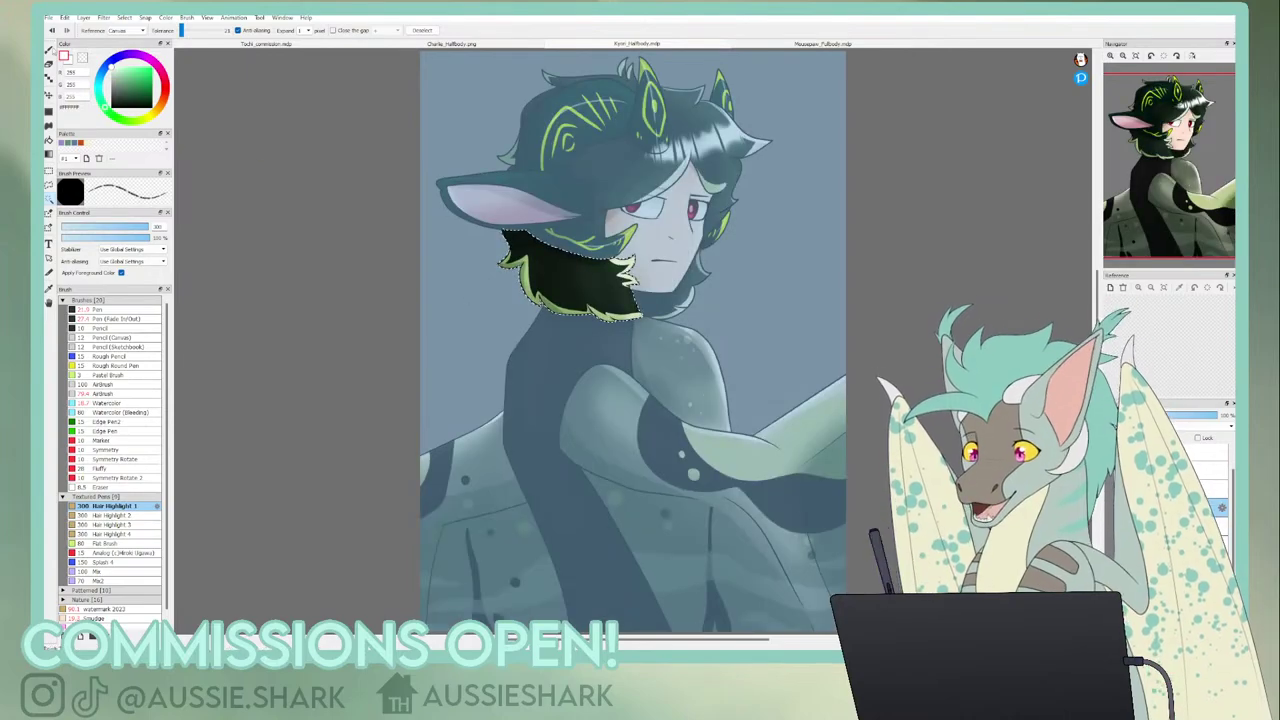
left_click(50, 50)
mouse_move(562, 266)
left_mouse_down()
mouse_move(632, 270)
mouse_move(548, 278)
left_mouse_up()
key("ctrl+z")
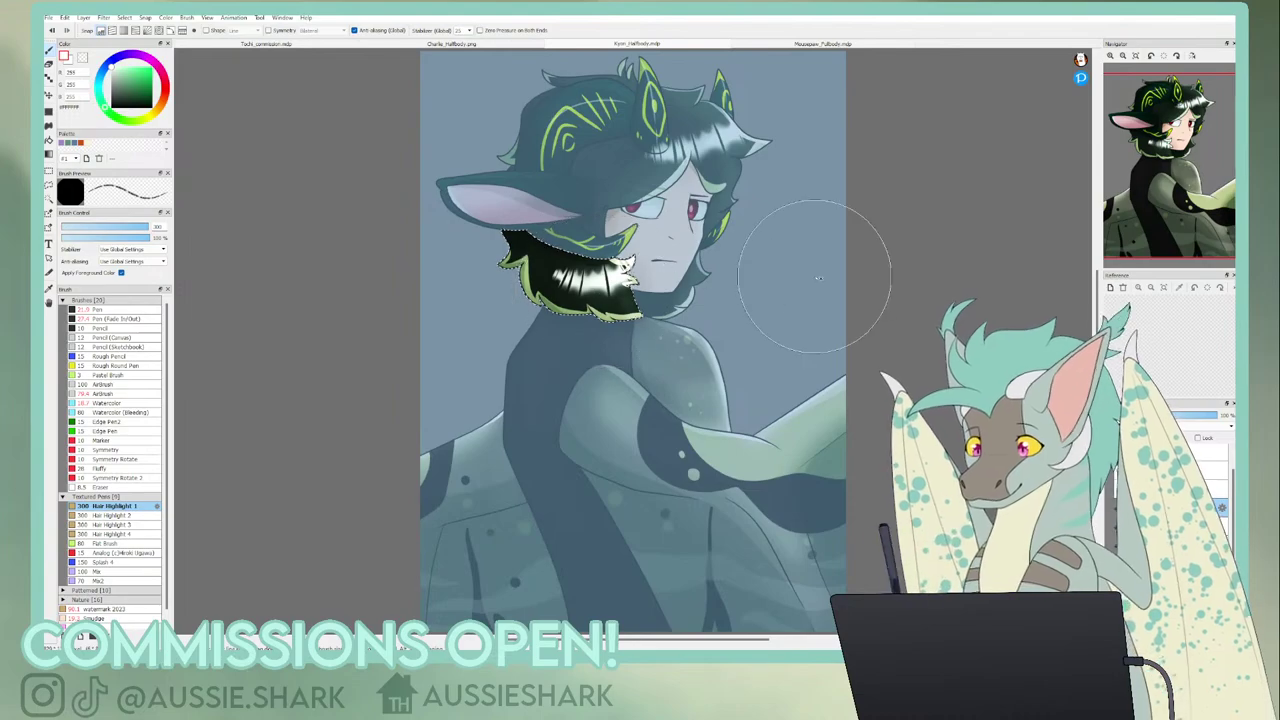
key("ctrl+d")
left_click_drag(1144, 67, 1157, 67)
left_click_drag(1175, 152, 1172, 141)
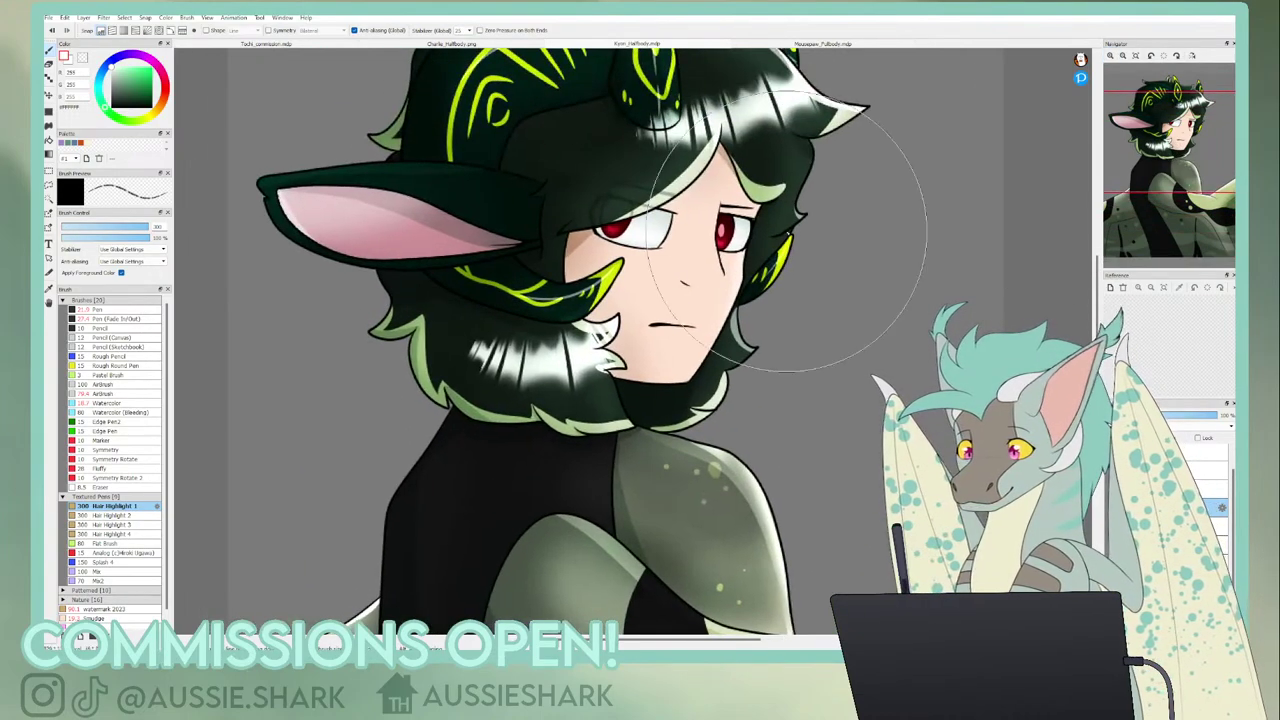
- Restore the lower hair selection, airbrush white onto the tufts beside the cheek, and deselect
key("ctrl+z")
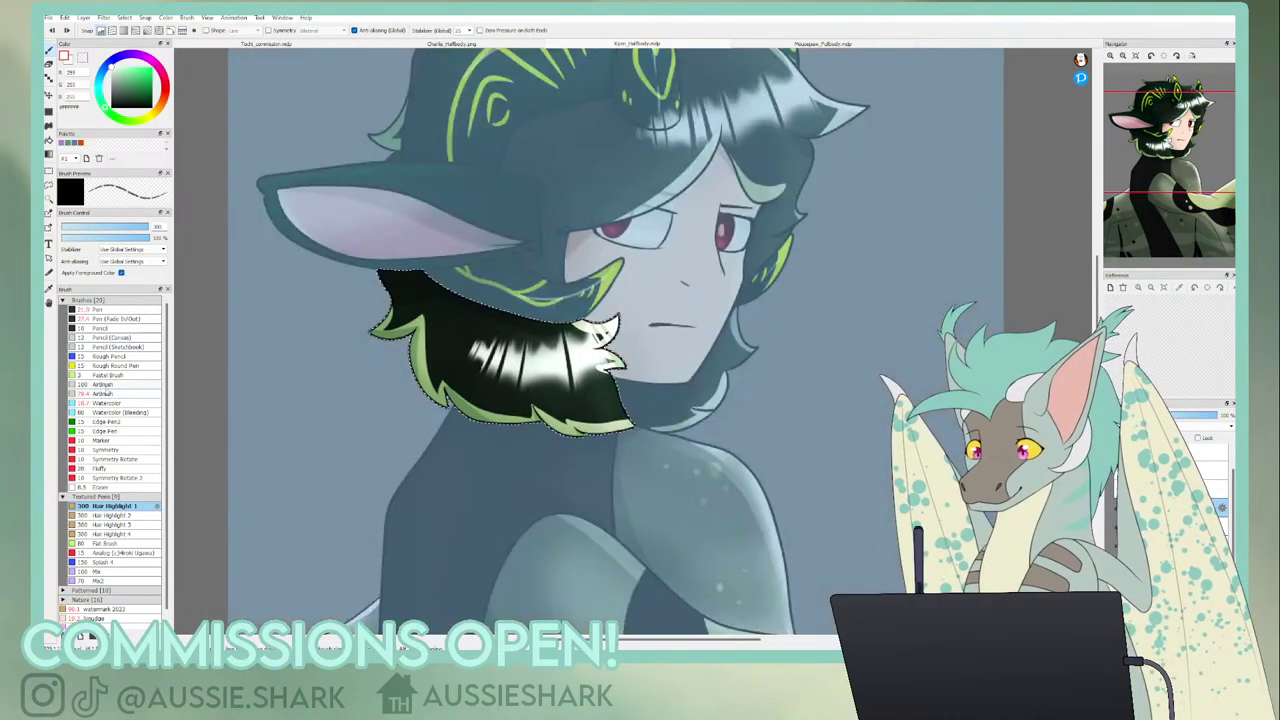
left_click(108, 393)
mouse_move(598, 345)
left_mouse_down()
mouse_move(630, 337)
mouse_move(573, 352)
mouse_move(610, 360)
mouse_move(600, 390)
left_mouse_up()
key("ctrl+d")
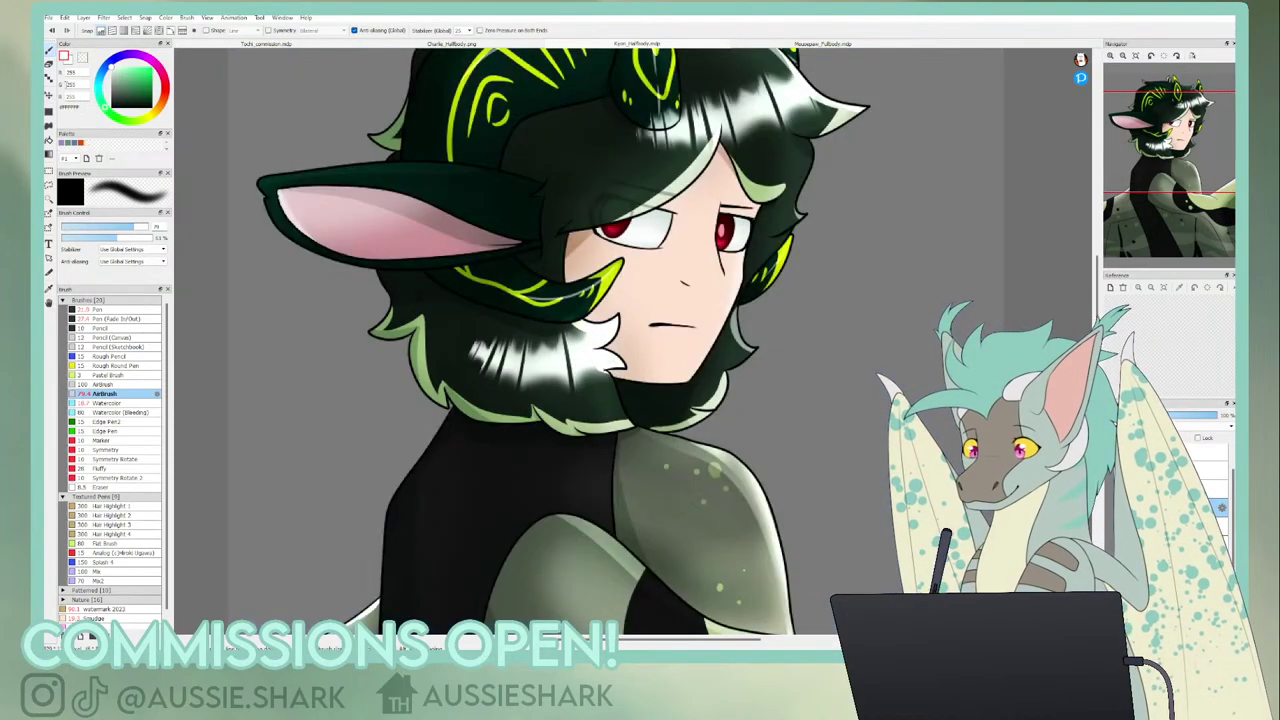
- Fade the edges of the hair shine bands with the size 150 Eraser (Soft) and clear the spill over the horn with the size 30 Eraser
left_click(50, 79)
left_click(50, 62)
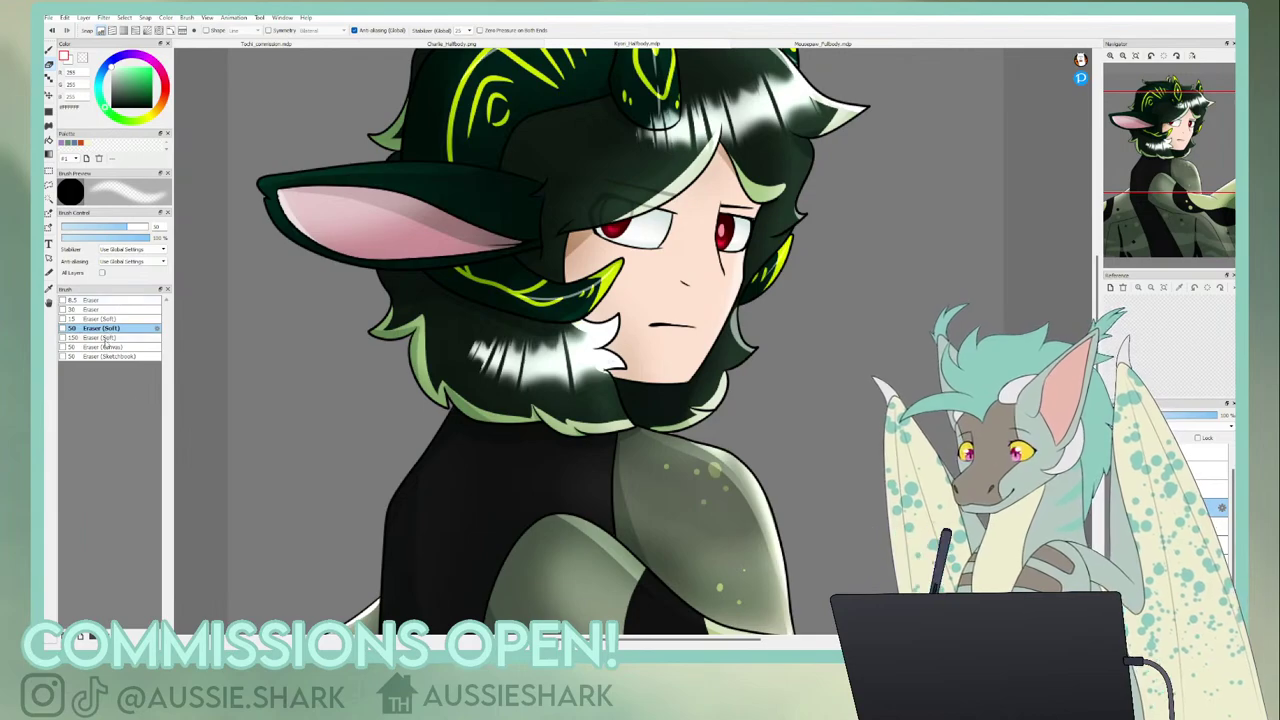
left_click(95, 337)
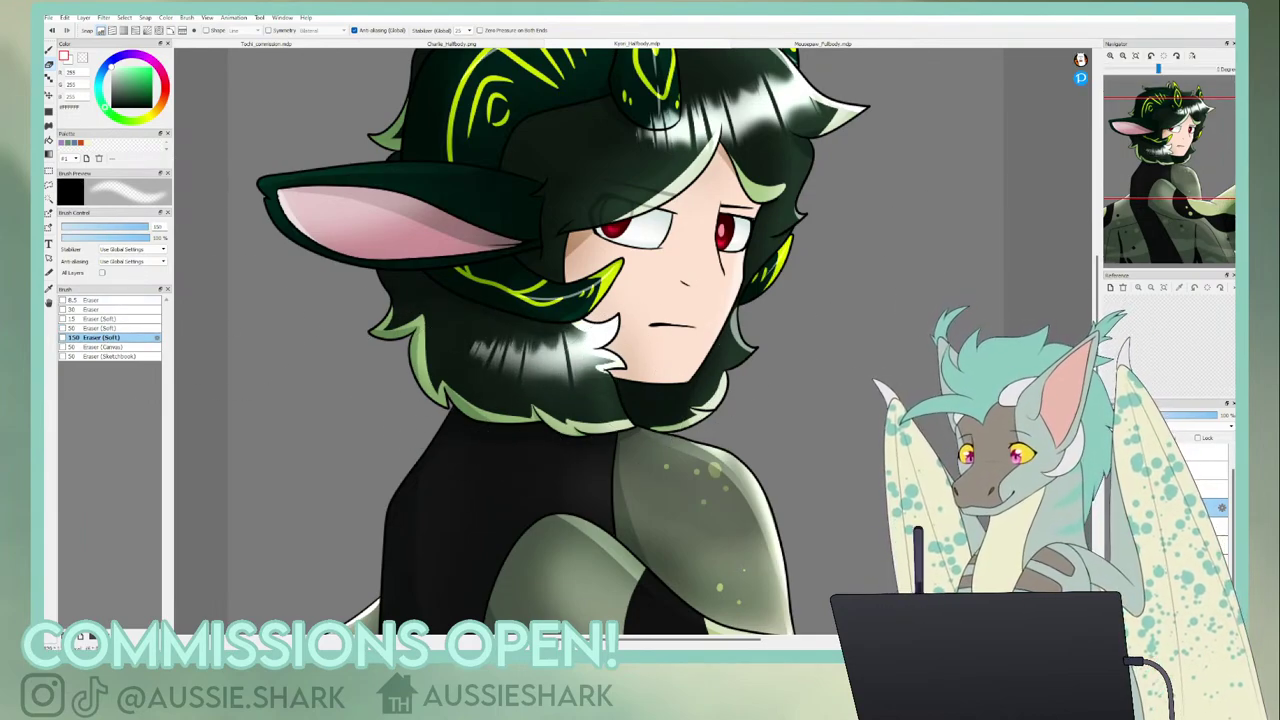
left_click_drag(1226, 215, 1185, 128)
mouse_move(551, 256)
left_mouse_down()
mouse_move(608, 196)
mouse_move(548, 248)
mouse_move(639, 264)
mouse_move(563, 261)
mouse_move(679, 263)
mouse_move(683, 246)
mouse_move(774, 222)
mouse_move(590, 267)
left_mouse_up()
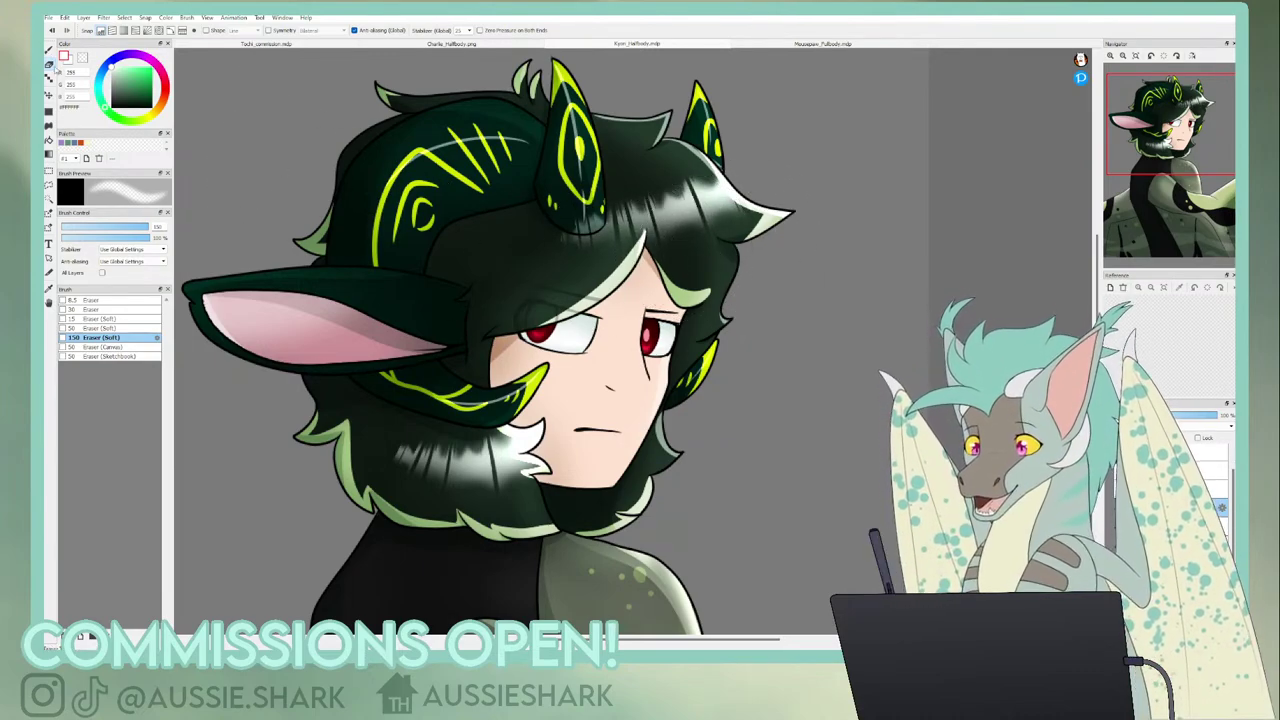
left_click(95, 310)
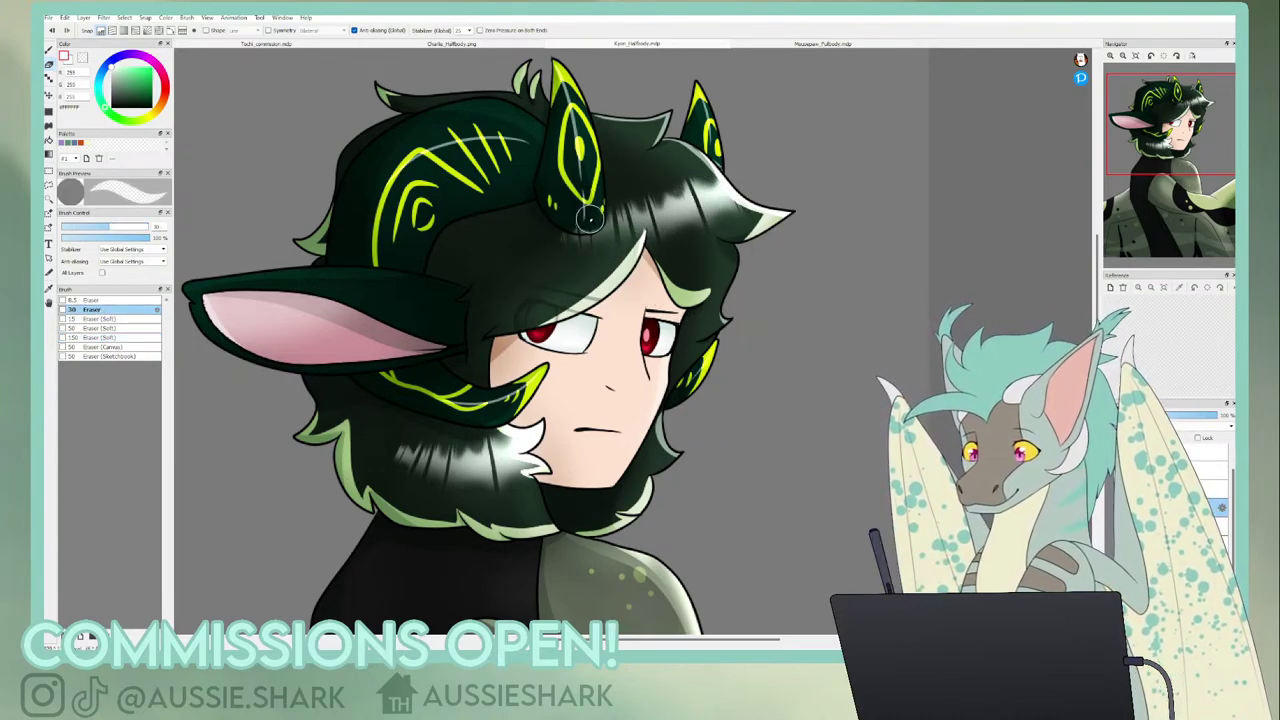
- Soften the white shine on the lower hair section with the Blur brush
key("b")
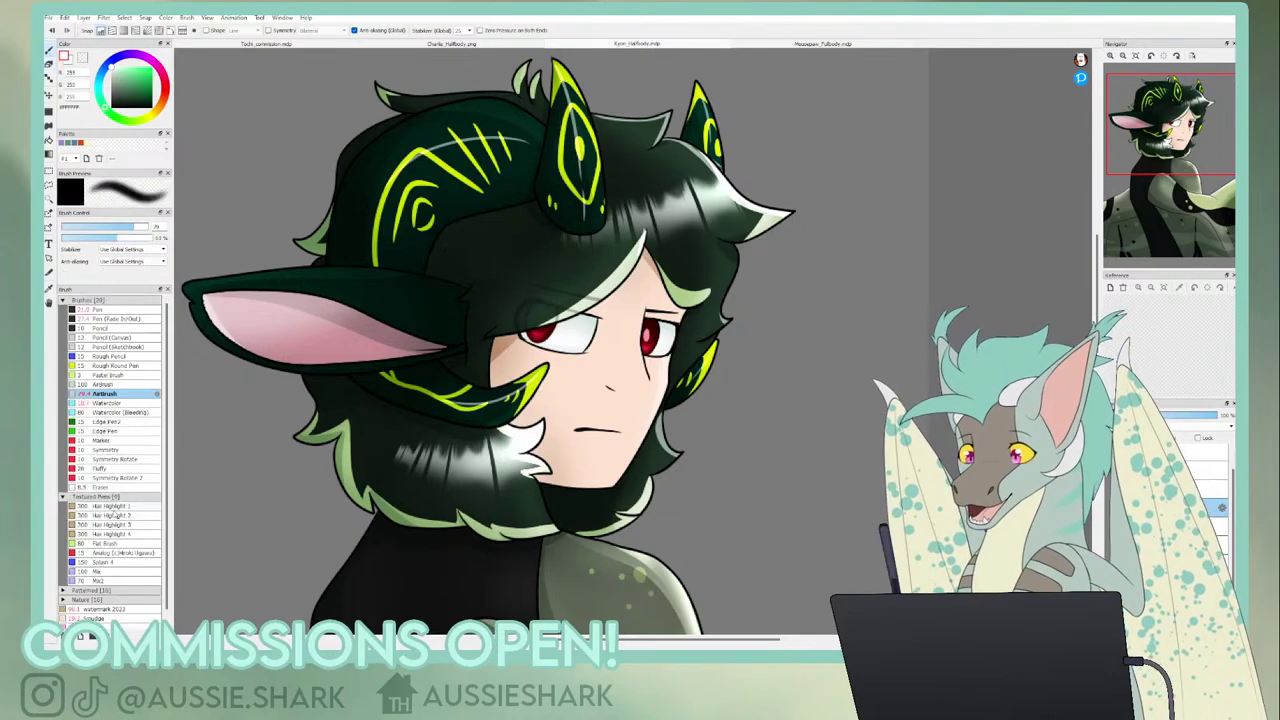
left_click(95, 618)
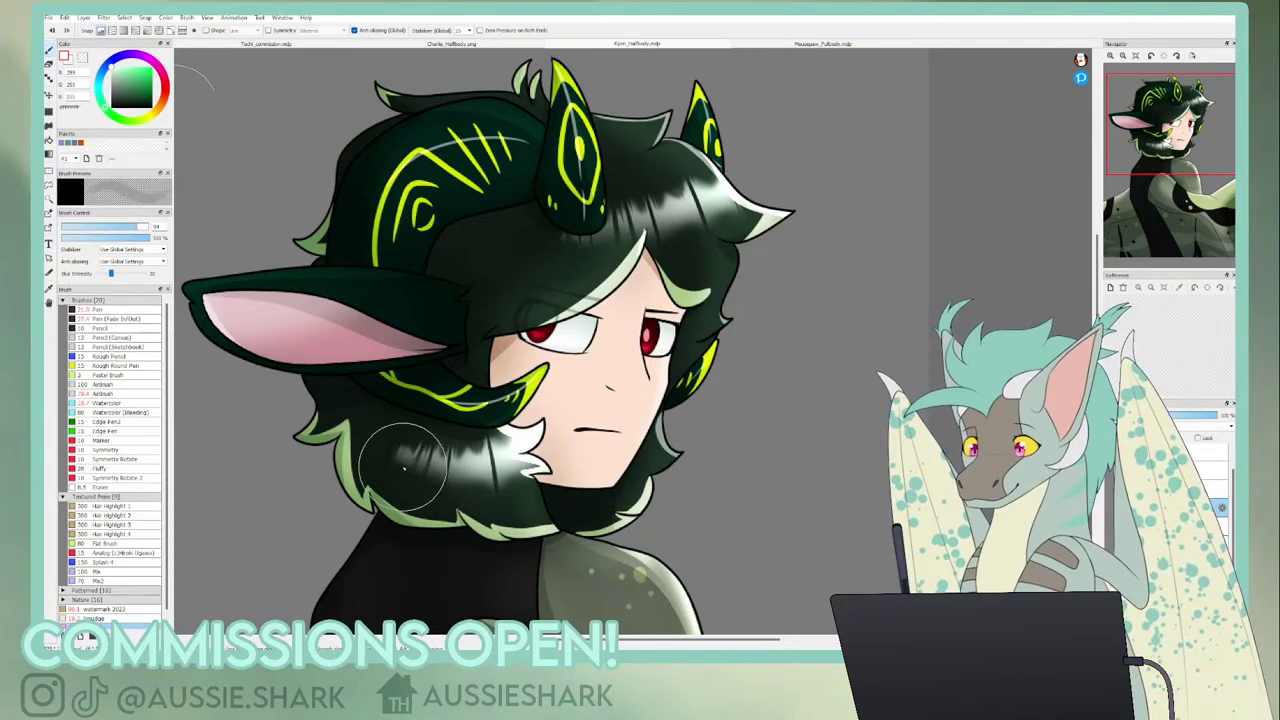
mouse_move(447, 493)
left_mouse_down()
mouse_move(495, 491)
mouse_move(505, 545)
left_mouse_up()
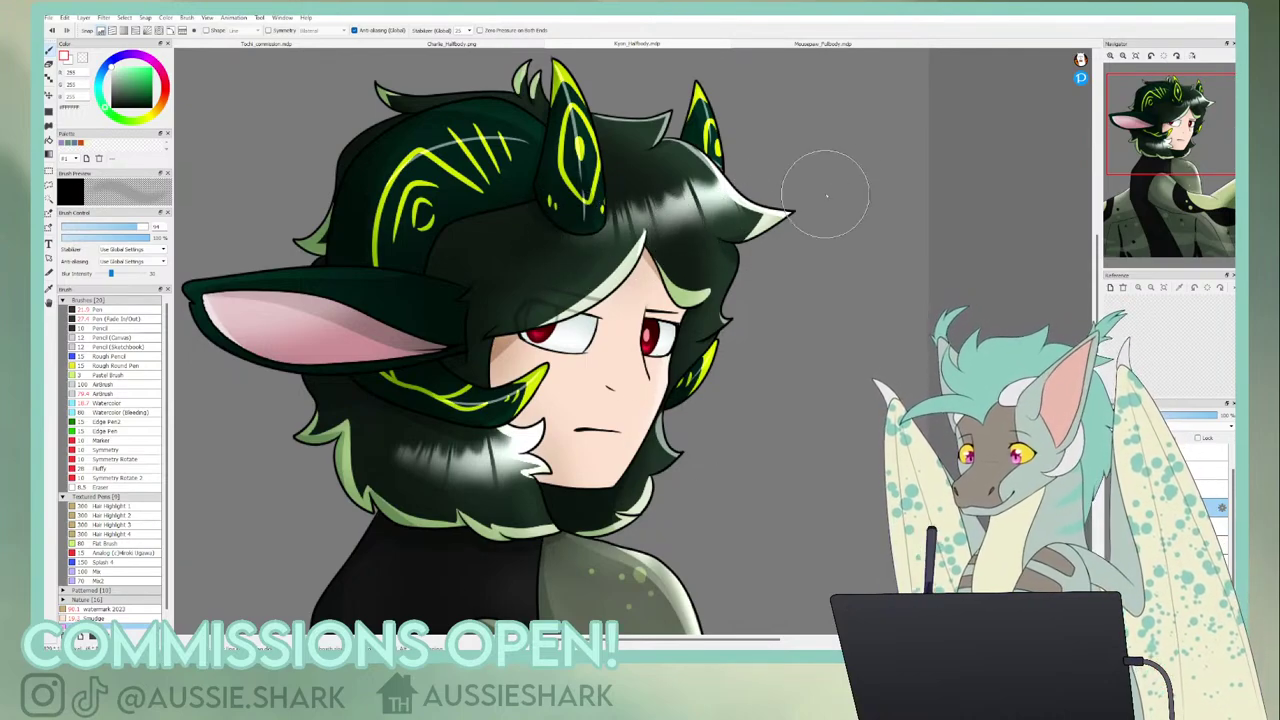
- Lower the opacity of the hair shine layer to about 40%
left_click(1135, 56)
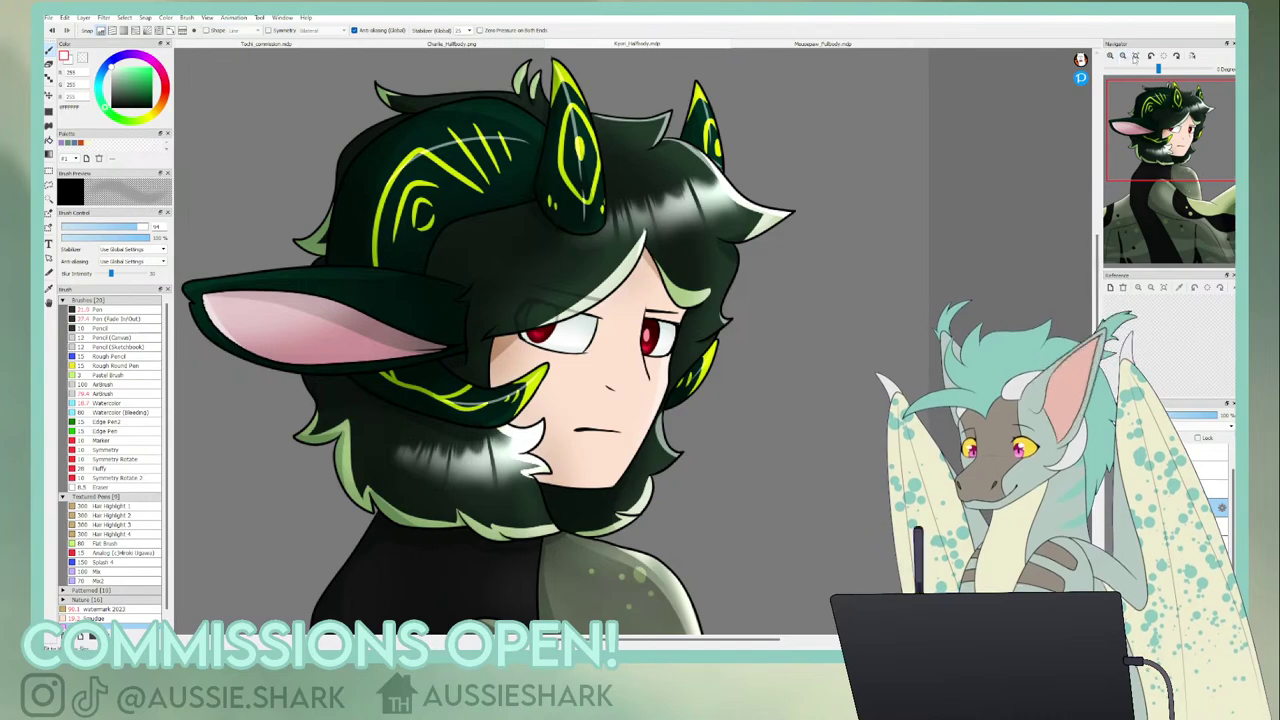
left_click(1134, 57)
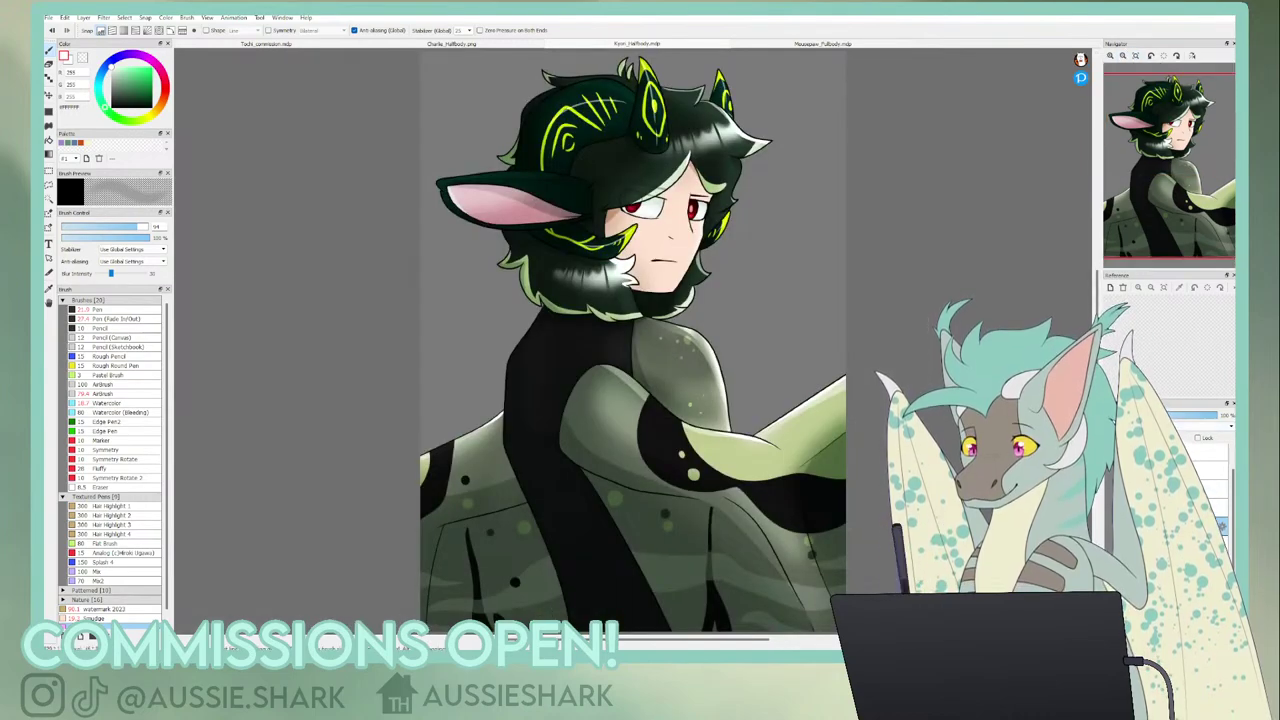
left_click_drag(1206, 420, 1180, 419)
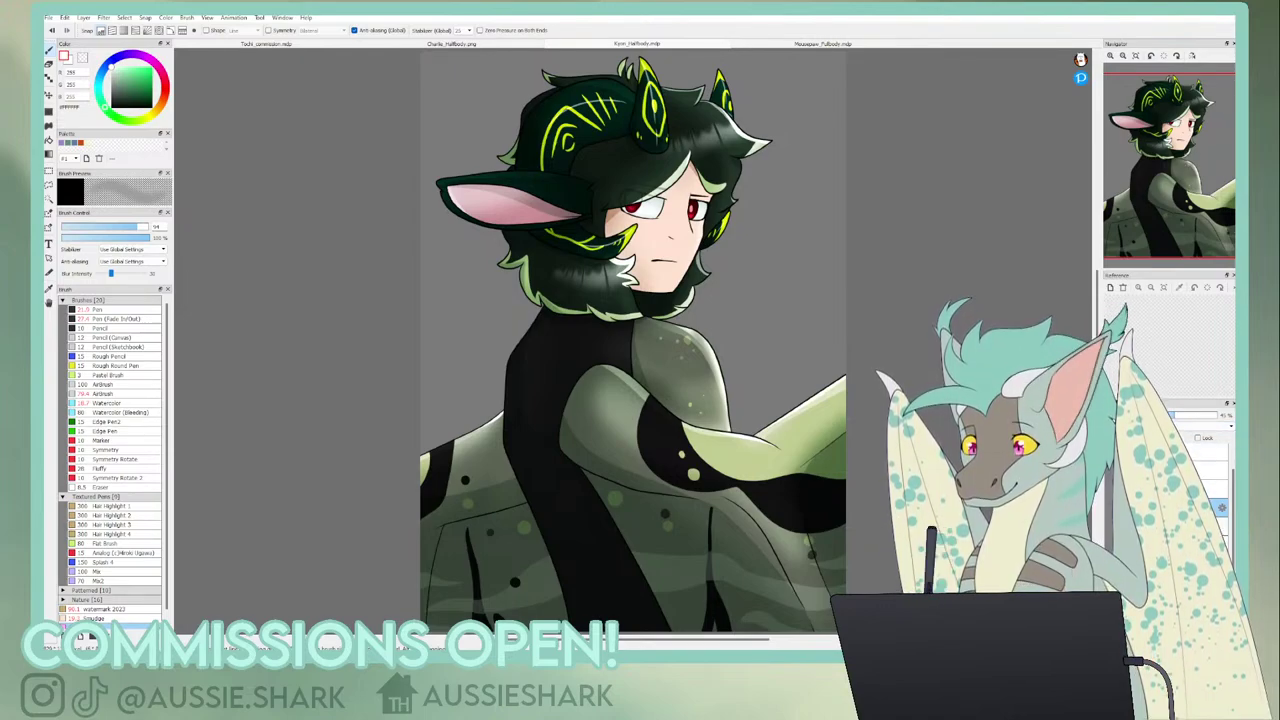
- Paint a broad white streak along the fringe above the eye with the Pen (Fade In/Out) at size about 47, redoing it until smooth
left_click(118, 318)
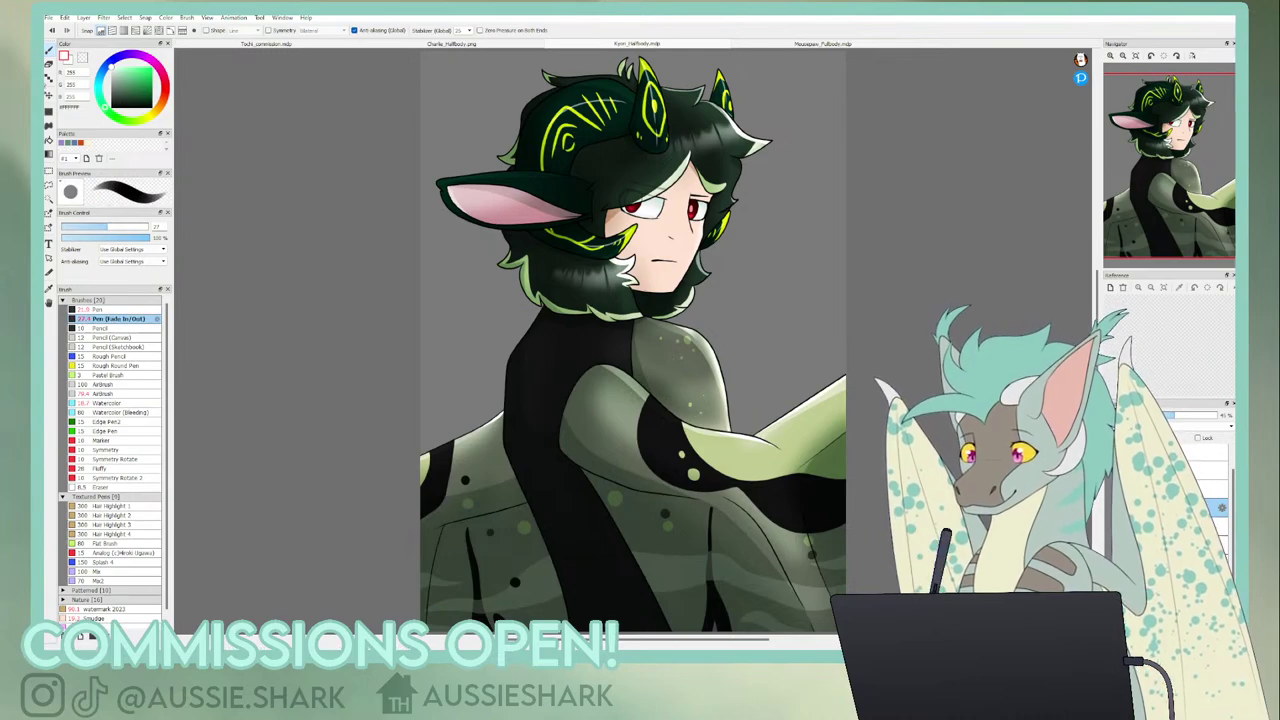
left_click(118, 227)
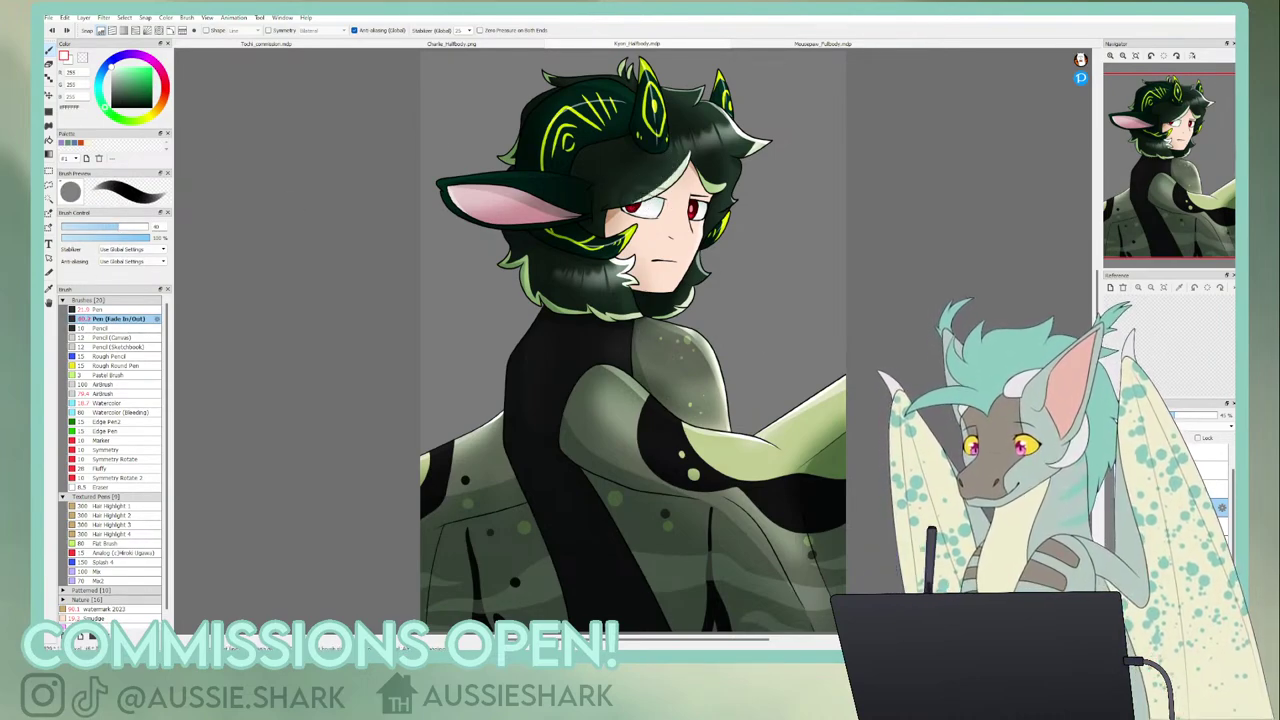
left_click_drag(684, 156, 598, 203)
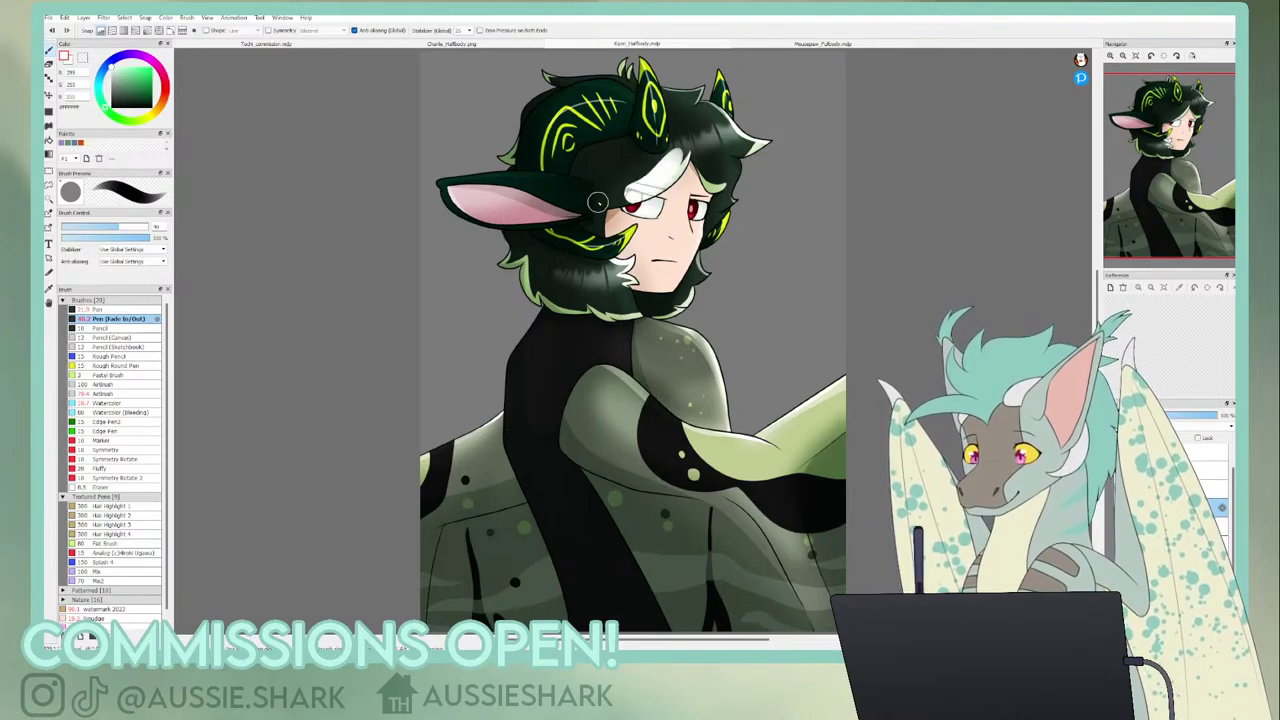
left_click(126, 228)
key("ctrl+z")
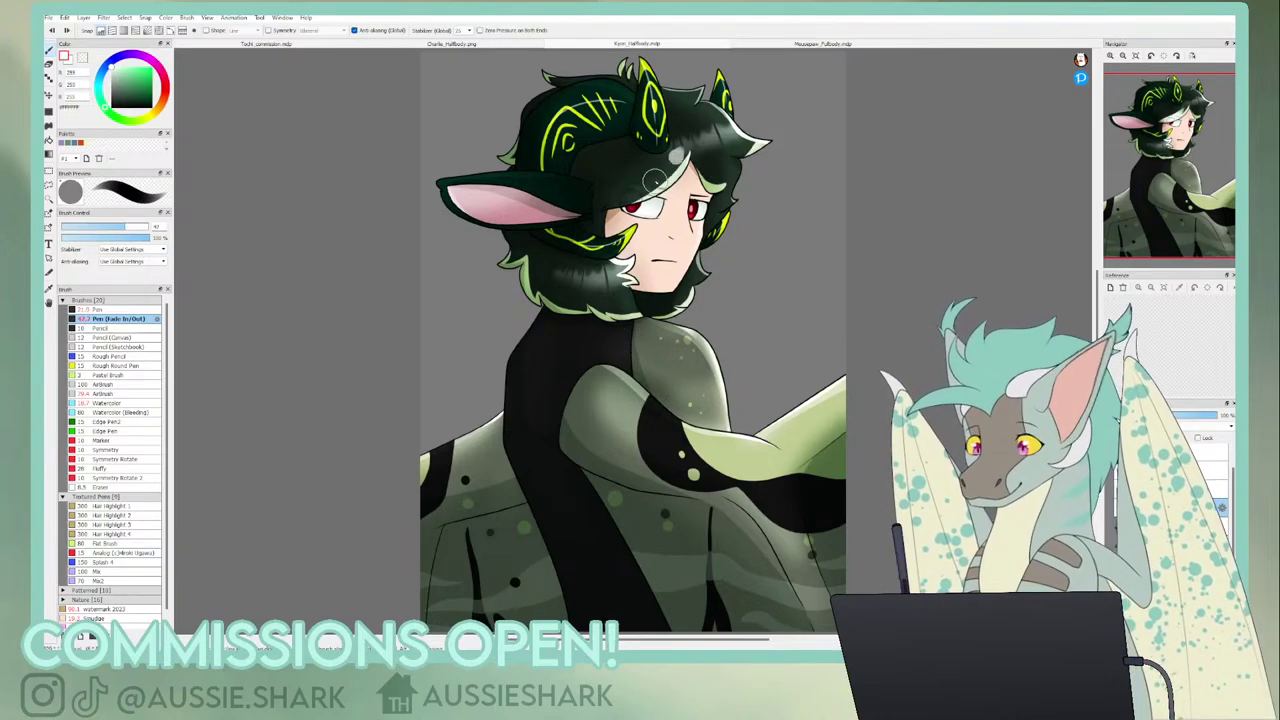
left_click_drag(686, 154, 611, 194)
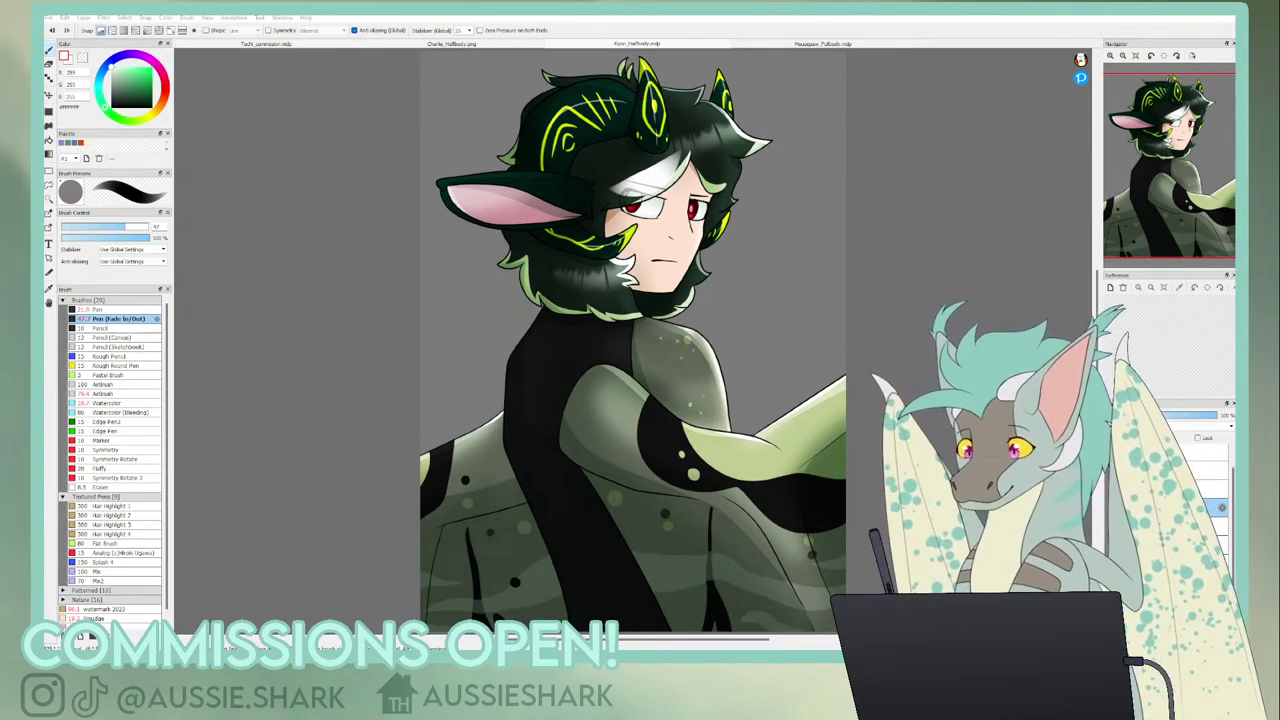
key("ctrl+z")
left_click_drag(683, 144, 588, 213)
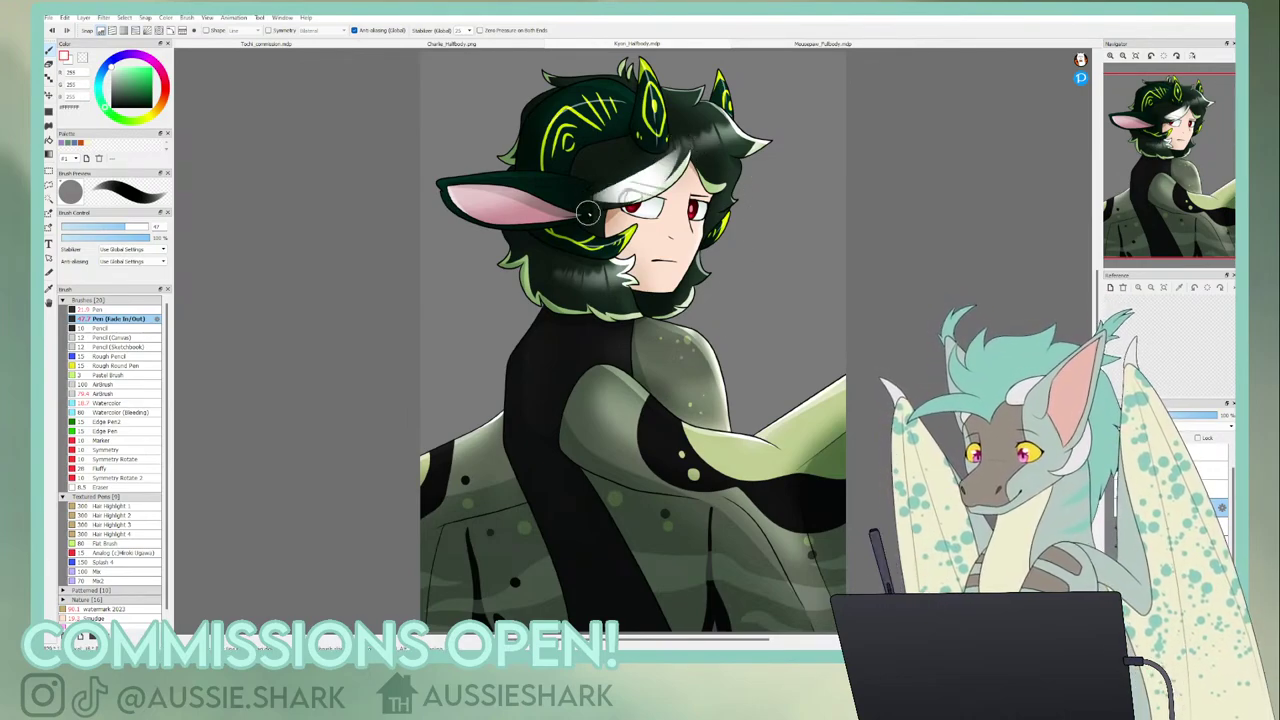
key("ctrl+z")
mouse_move(688, 140)
left_mouse_down()
mouse_move(651, 179)
mouse_move(590, 210)
left_mouse_up()
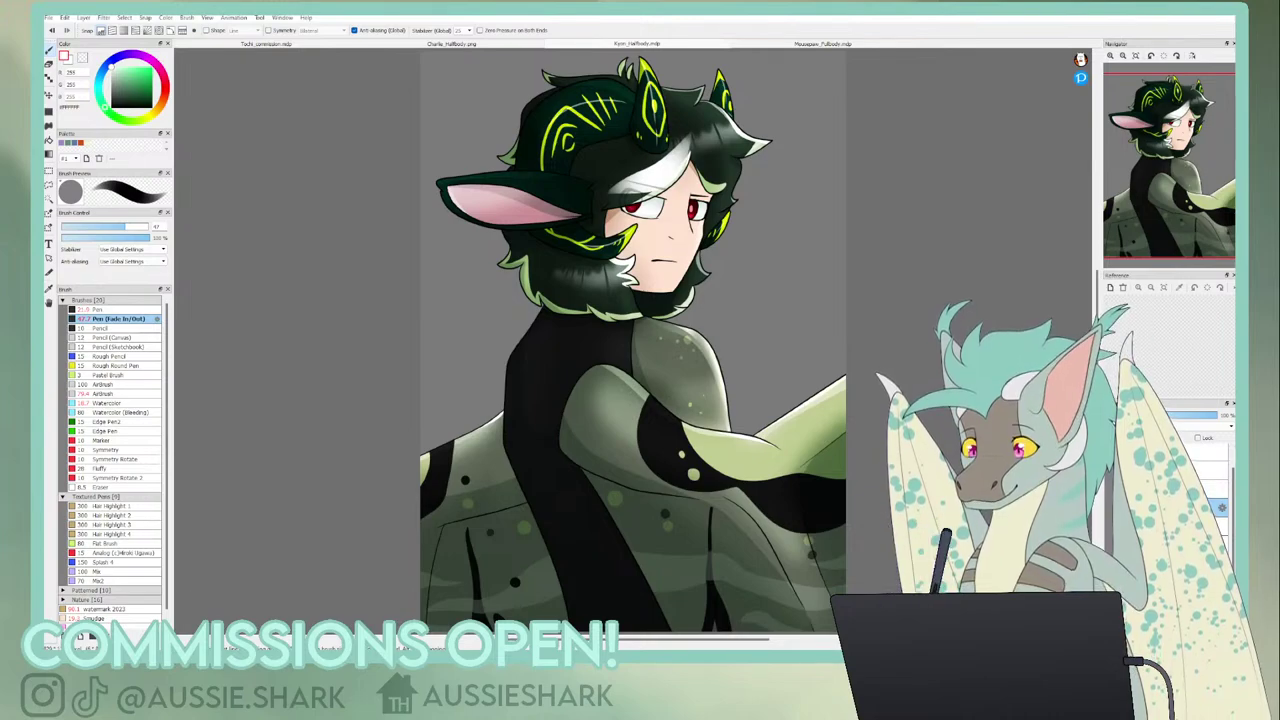
- Fade the white fringe streak with the size 150 Eraser (Soft) and lower its layer opacity to about 50%
key("e")
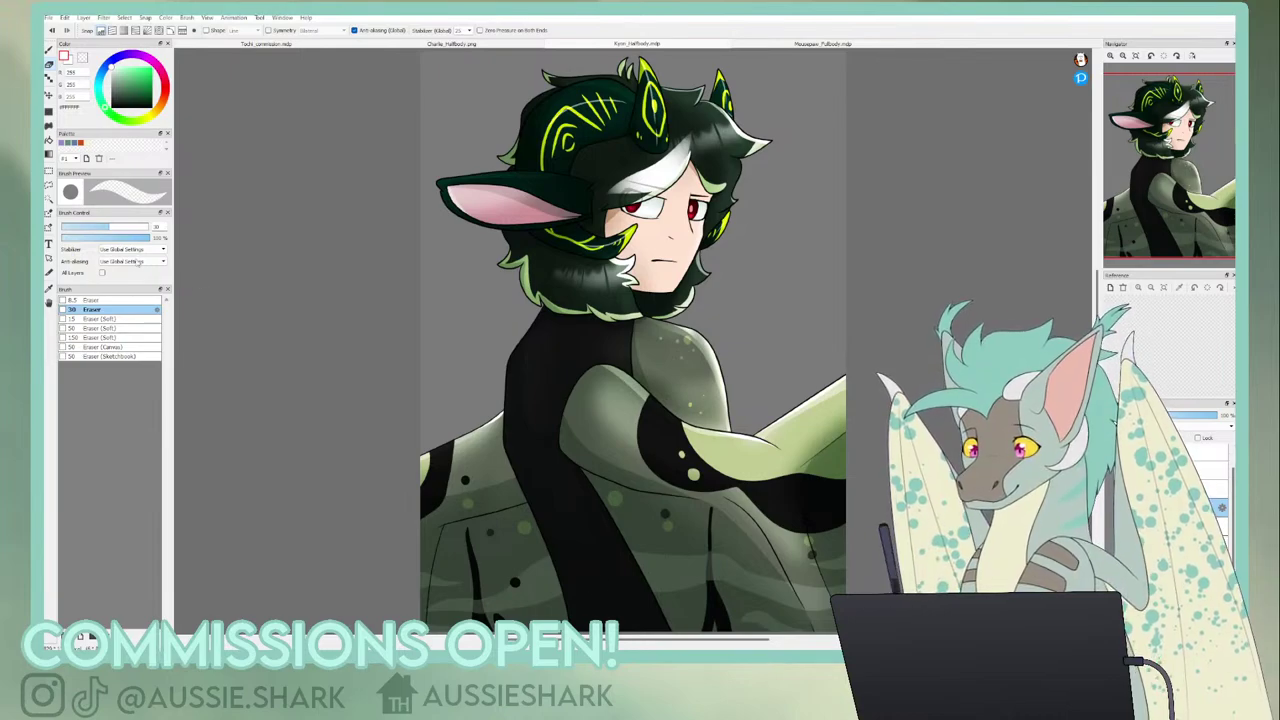
left_click(106, 337)
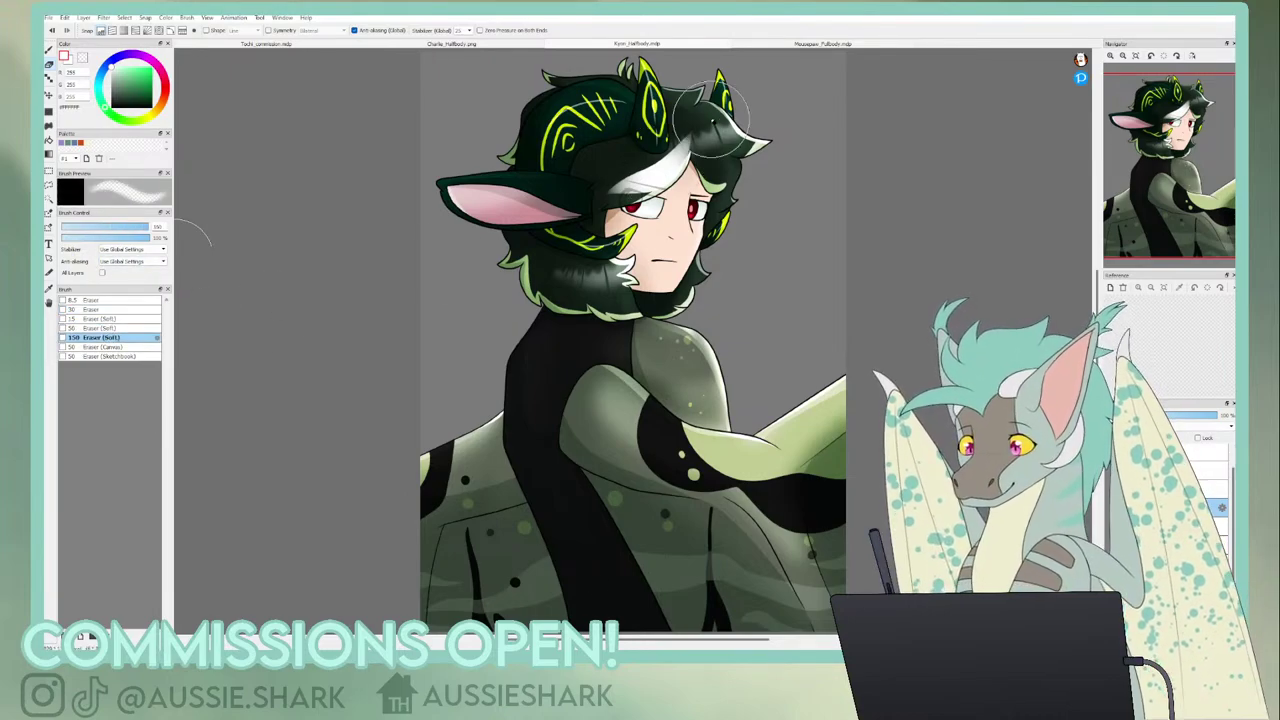
mouse_move(655, 149)
left_mouse_down()
mouse_move(598, 178)
mouse_move(578, 162)
left_mouse_up()
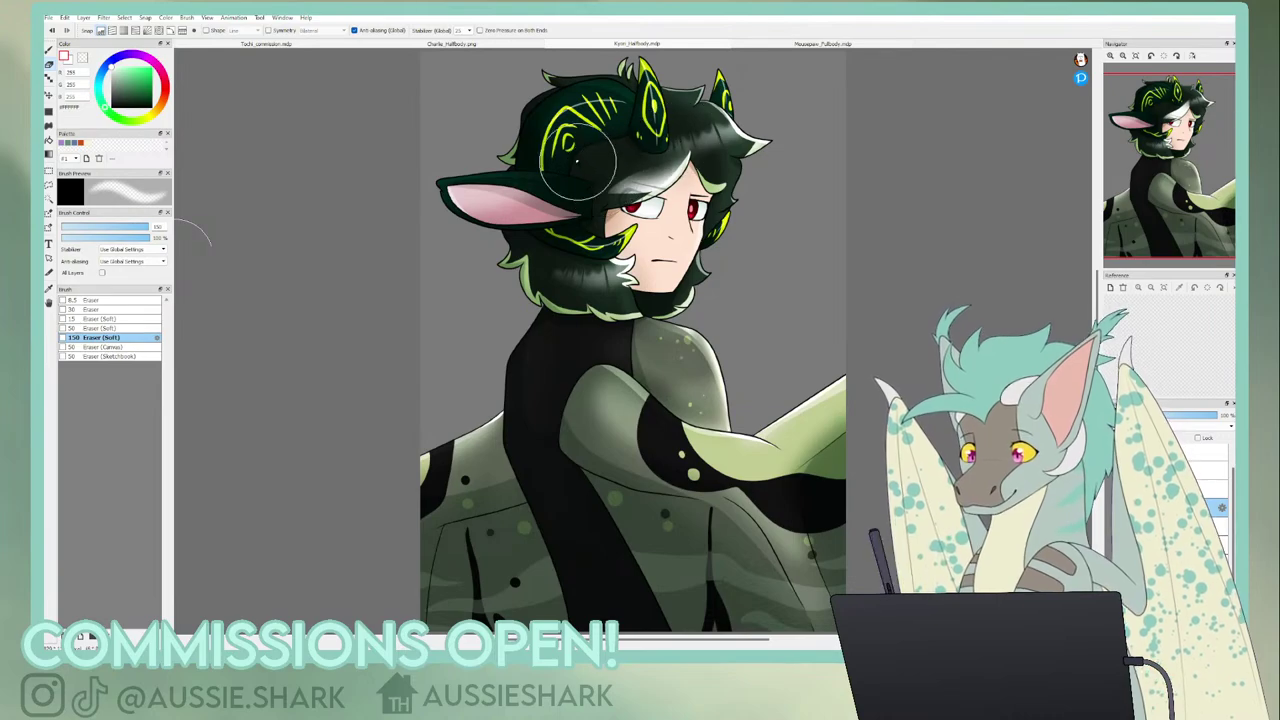
left_click(1175, 415)
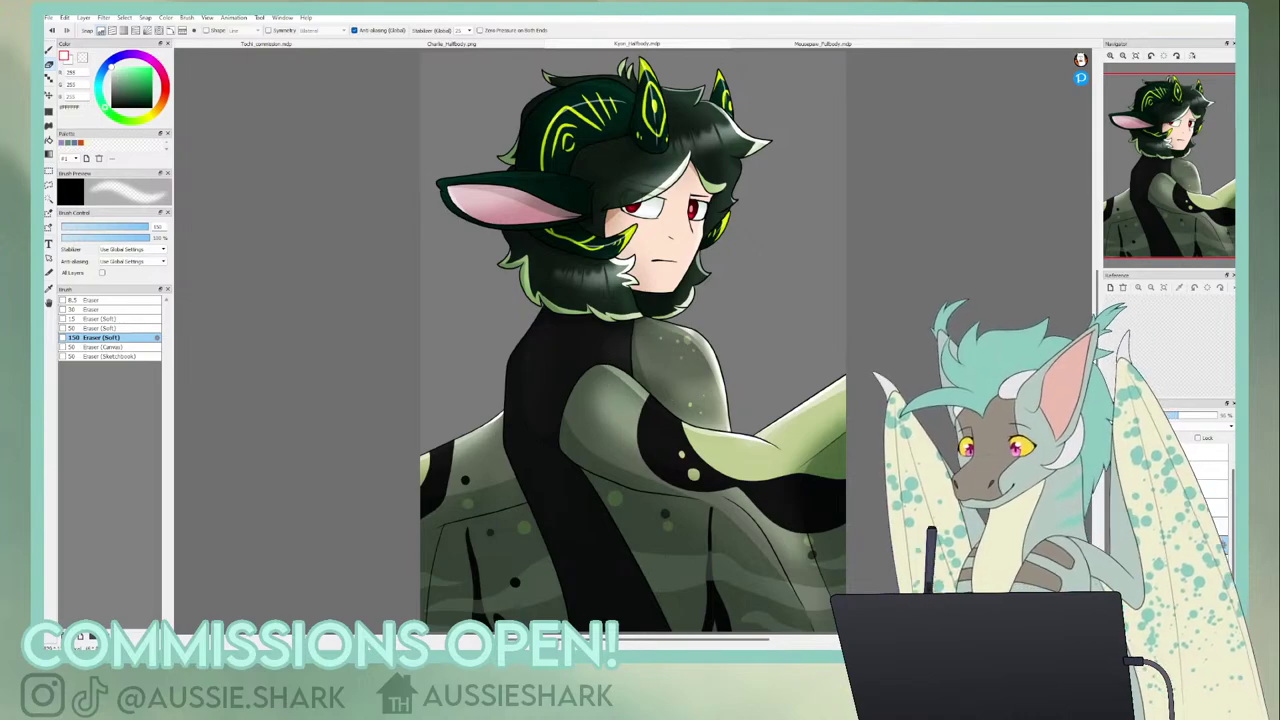
- Examine the face and fringe up close and the whole figure in full view
key("b")
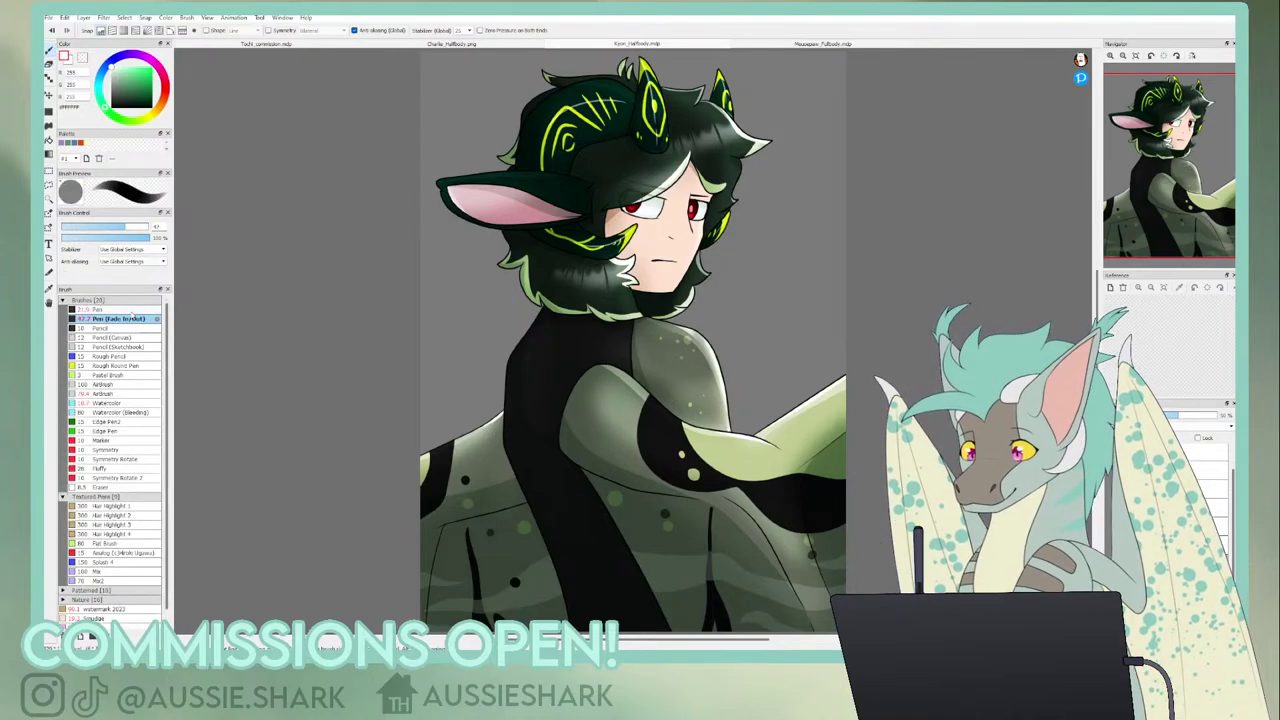
left_click(120, 309)
left_click(1110, 56)
left_click(1110, 56)
left_click(1110, 56)
left_click_drag(1174, 130, 1185, 122)
left_click(1110, 56)
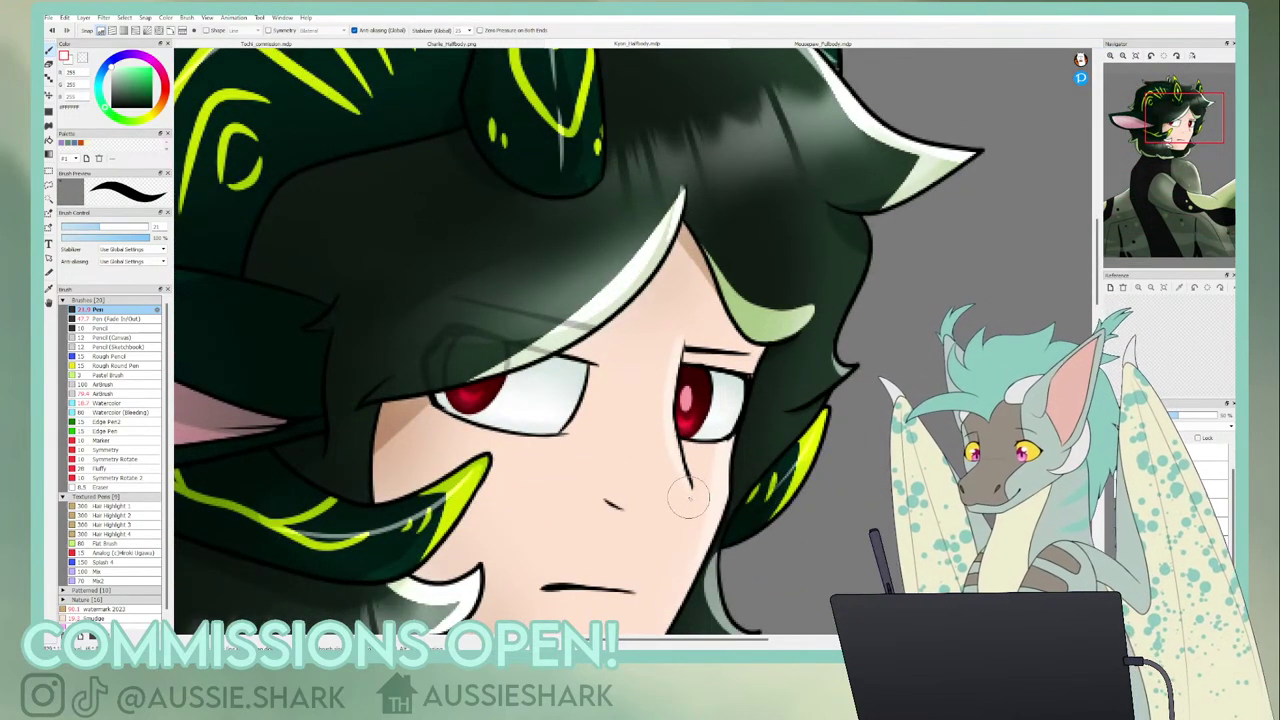
left_click(1136, 56)
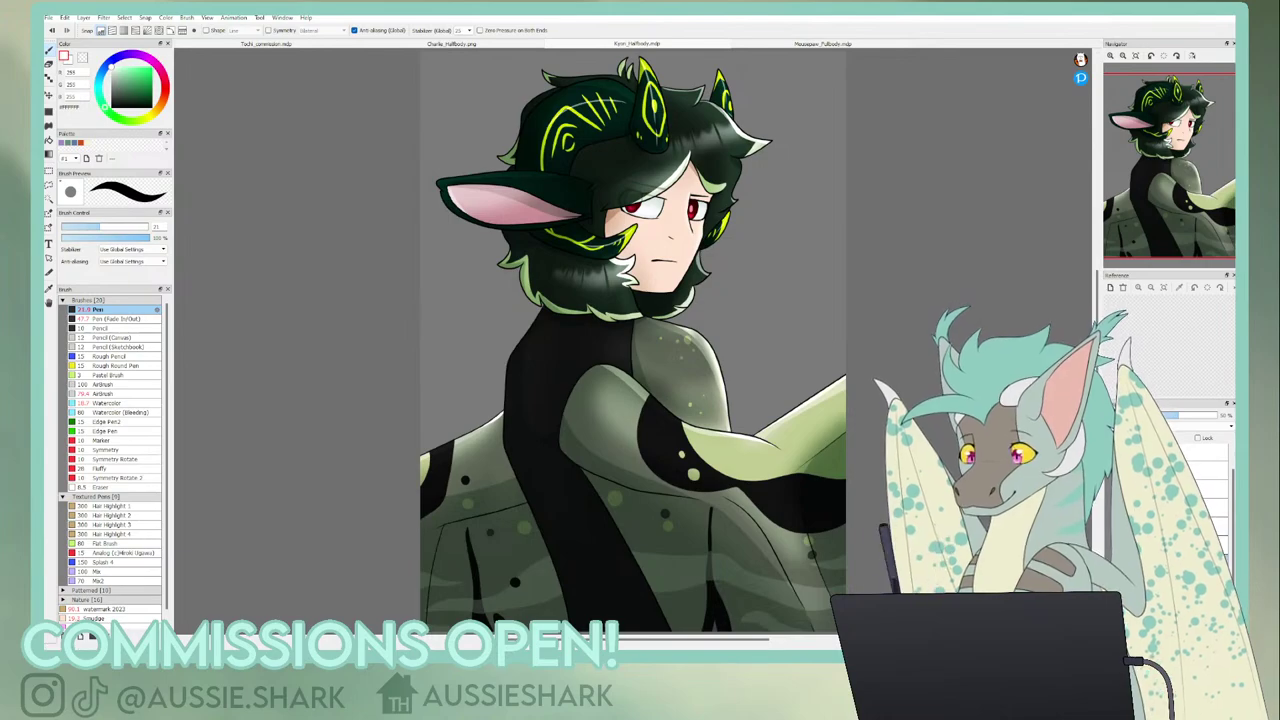
left_click(1123, 56)
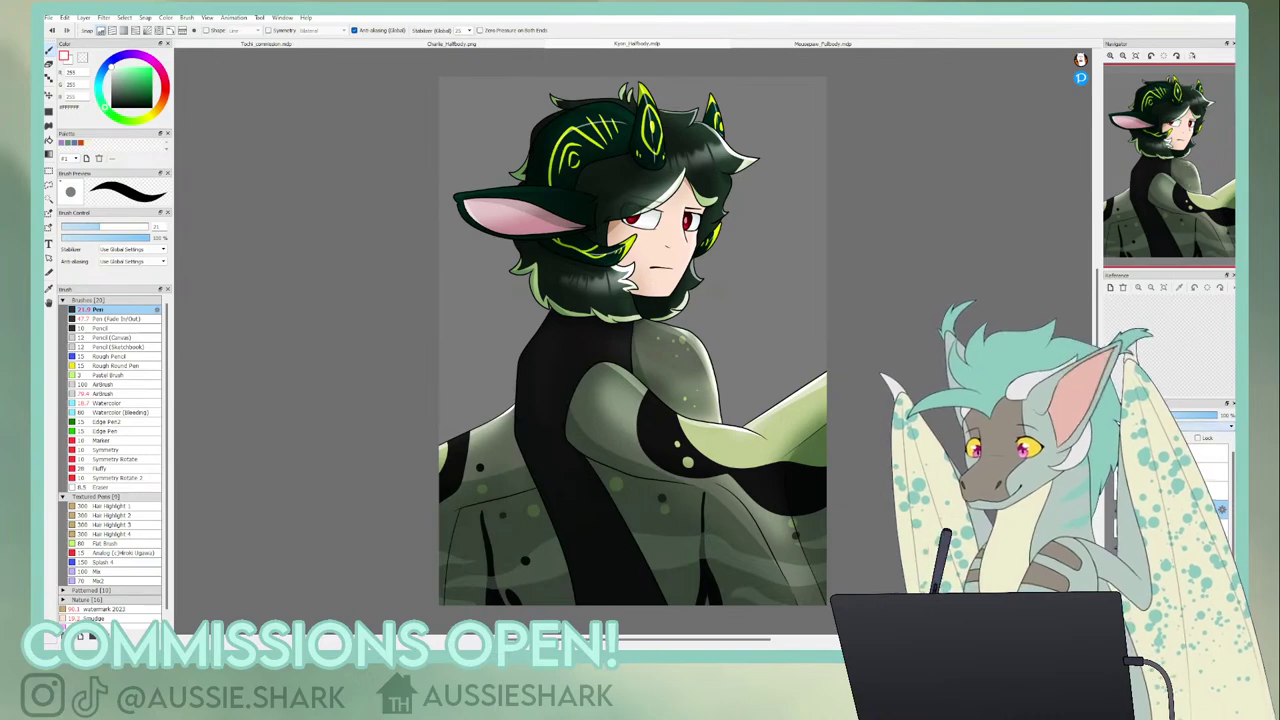
scroll(1176, 140, "up", 5)
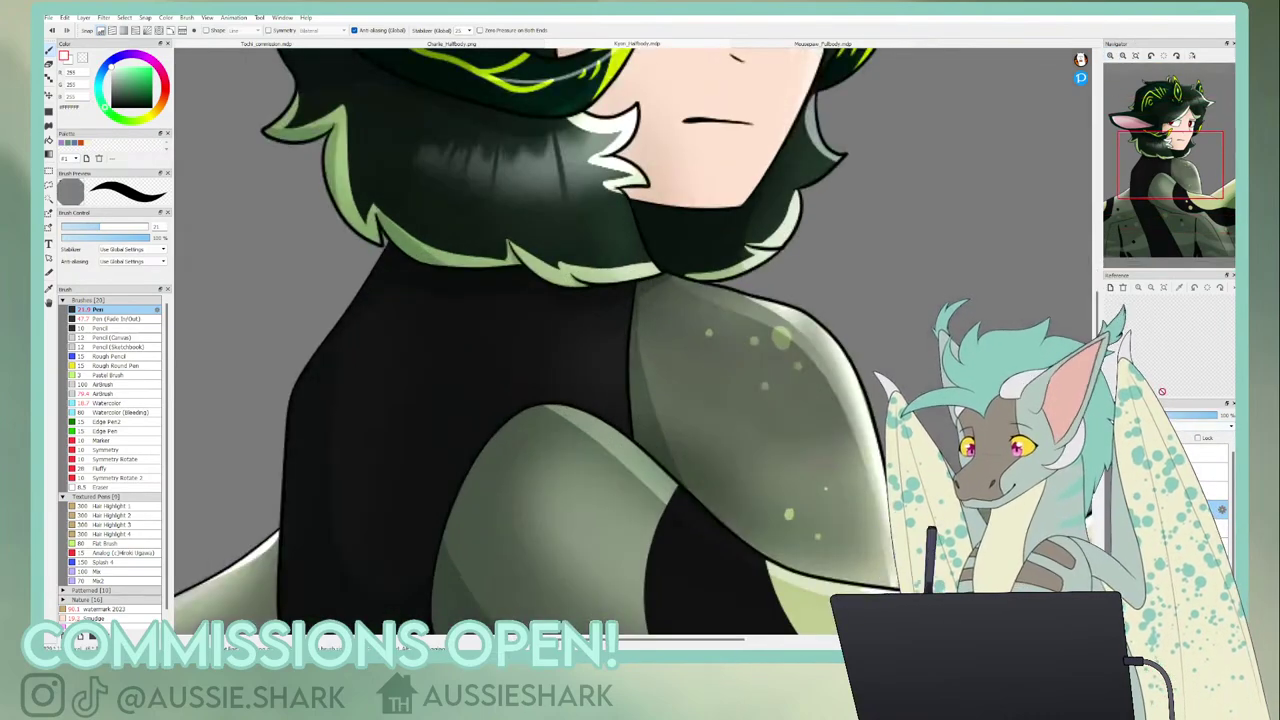
left_click(1179, 138)
left_click_drag(571, 84, 551, 162)
left_click(67, 143)
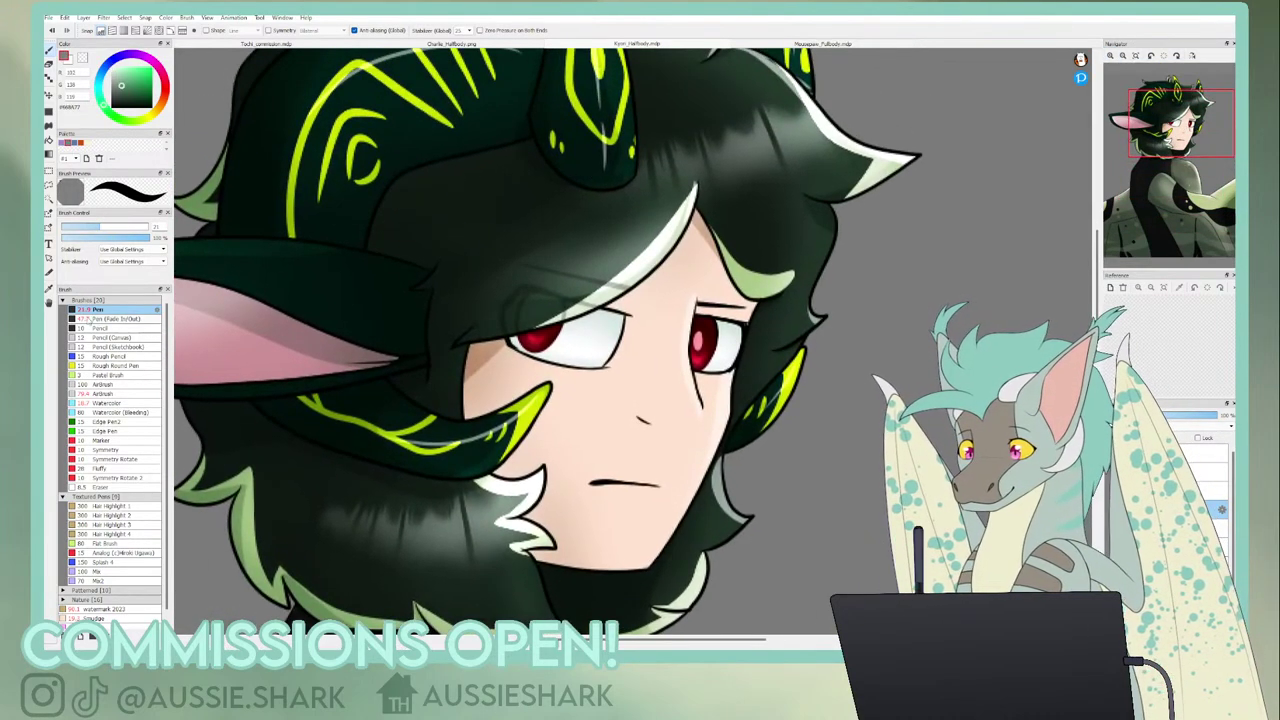
left_click(98, 327)
left_click(104, 393)
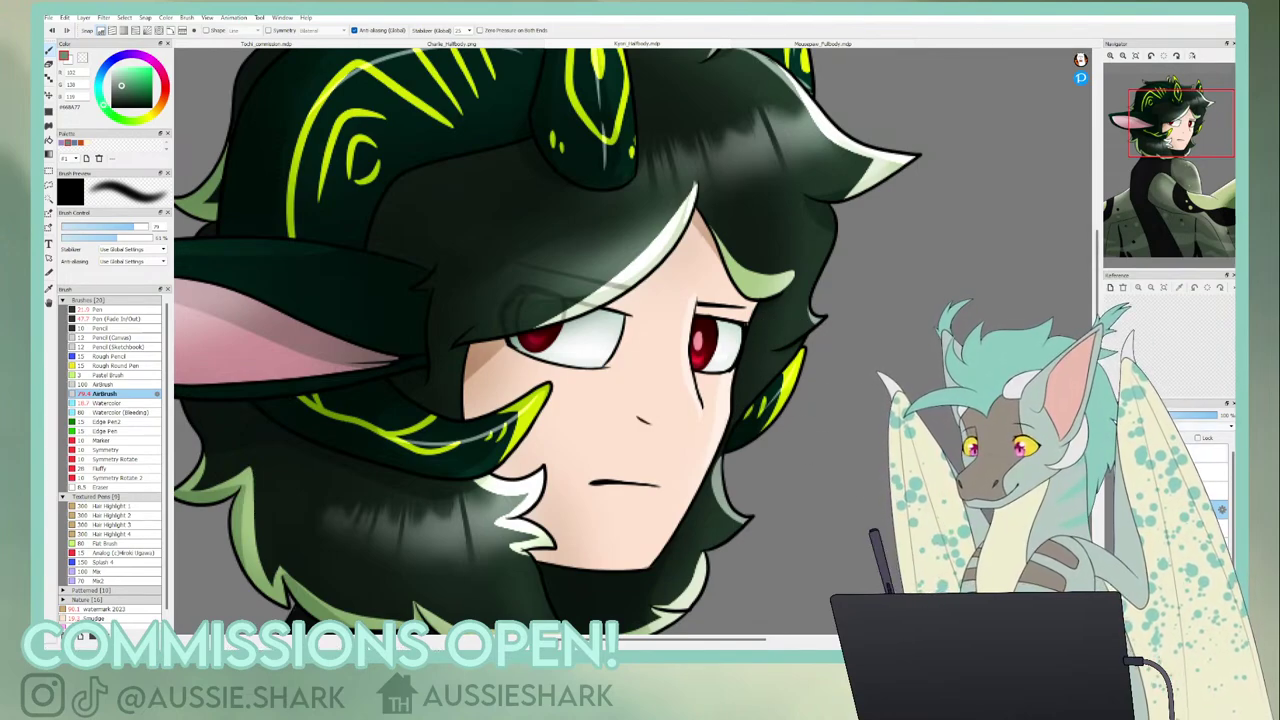
left_click(111, 67)
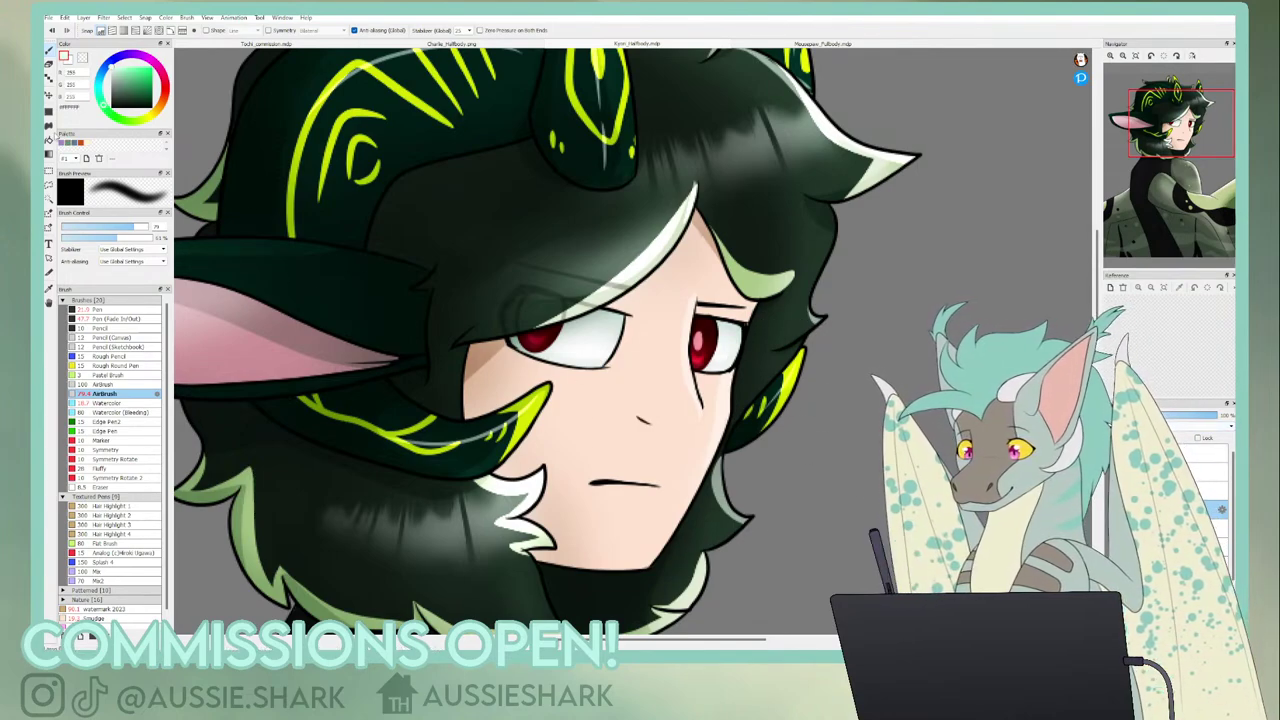
- Paint white shine over both eyes with the Pen, redoing the first stroke, and cut parts back with transparent colour
left_click(103, 310)
left_click_drag(526, 314, 646, 343)
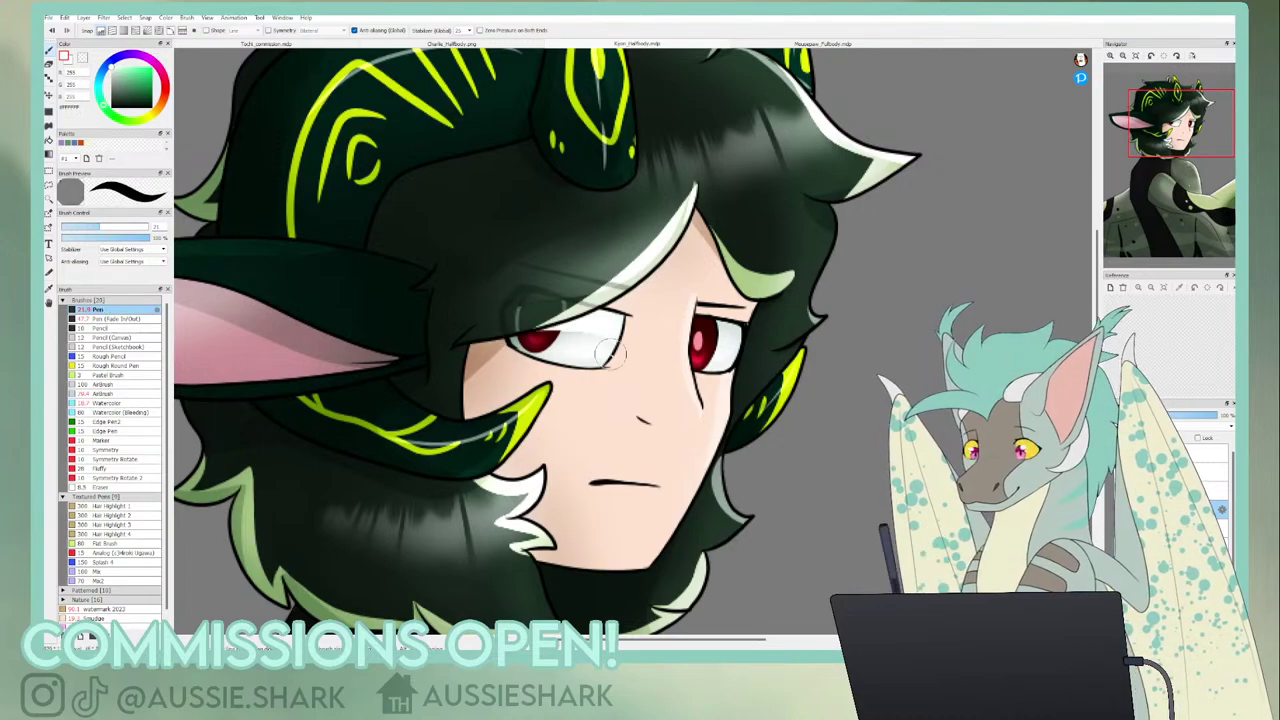
key("ctrl+z")
left_click_drag(549, 323, 630, 359)
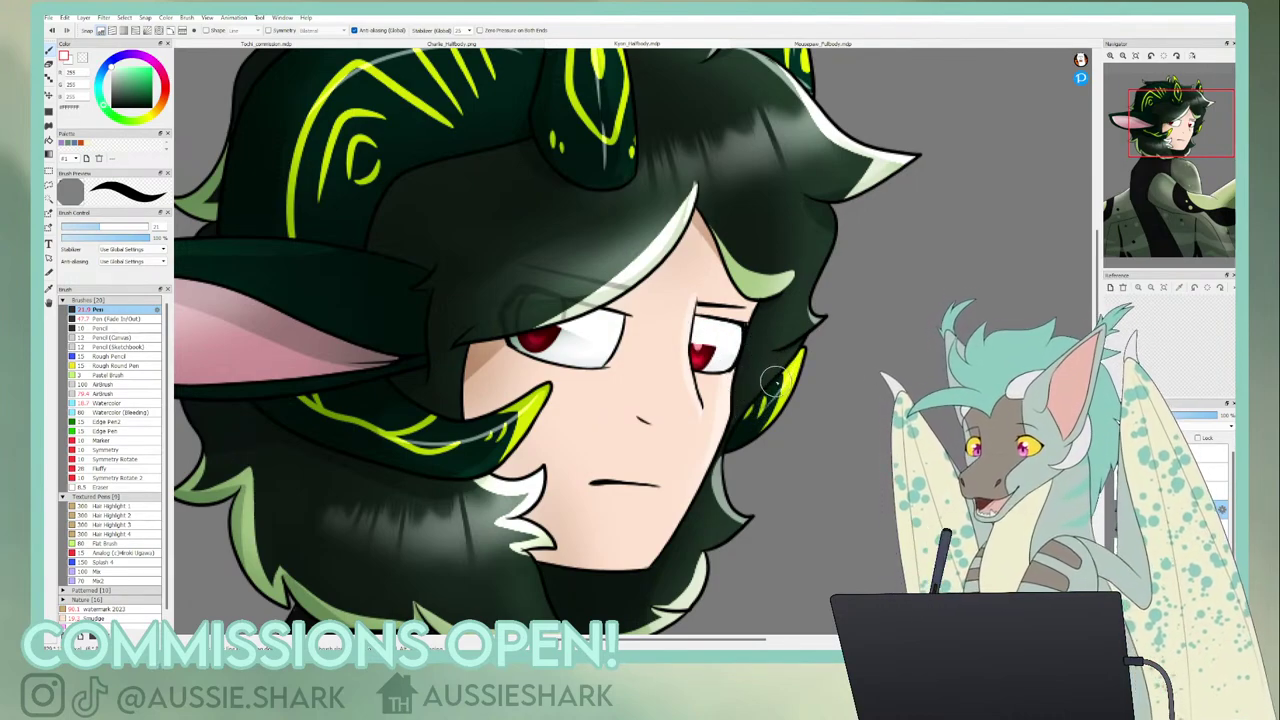
key("c")
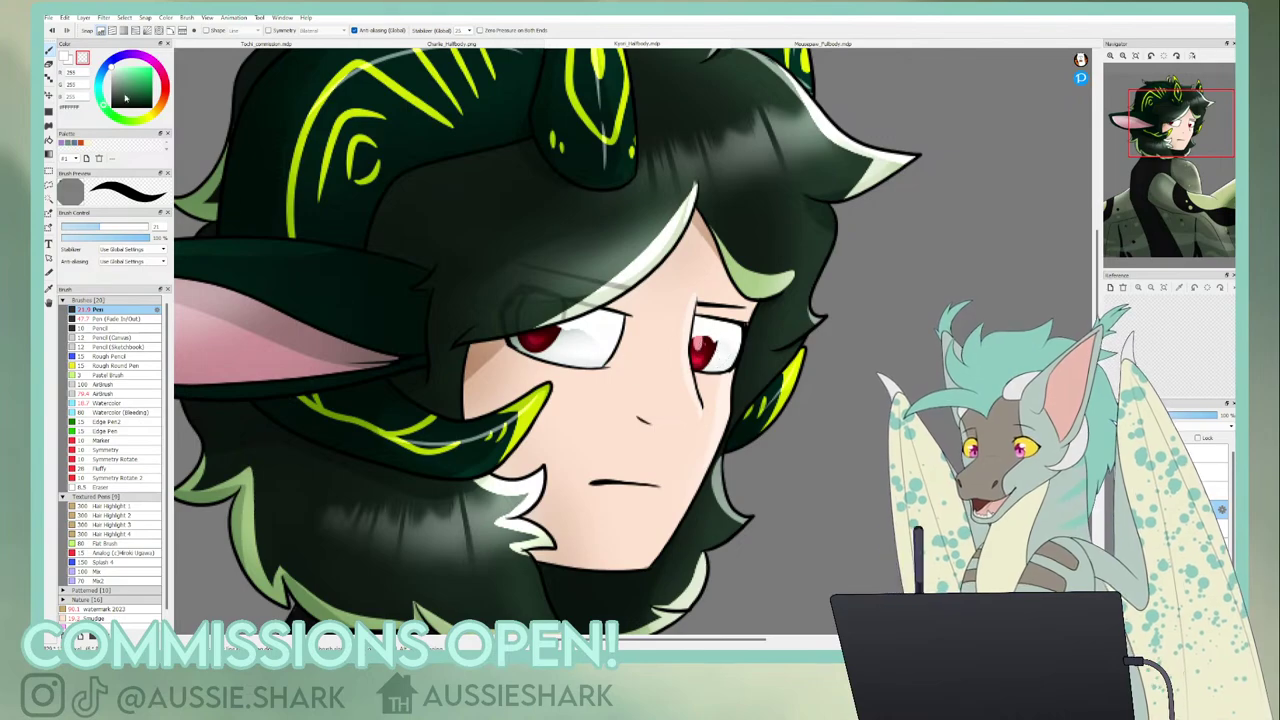
- Fade the white shine on both eyes with the Eraser (Soft), reducing its size to about 70
left_click(49, 64)
left_click(120, 328)
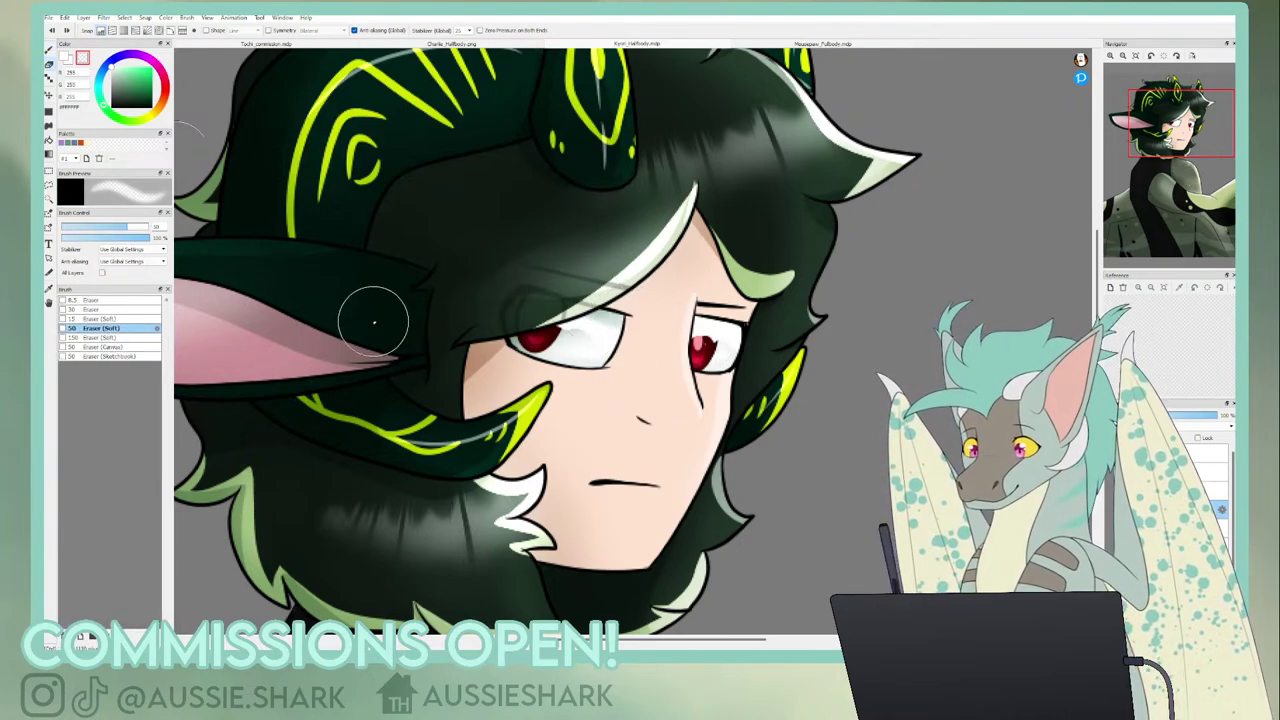
left_click(138, 339)
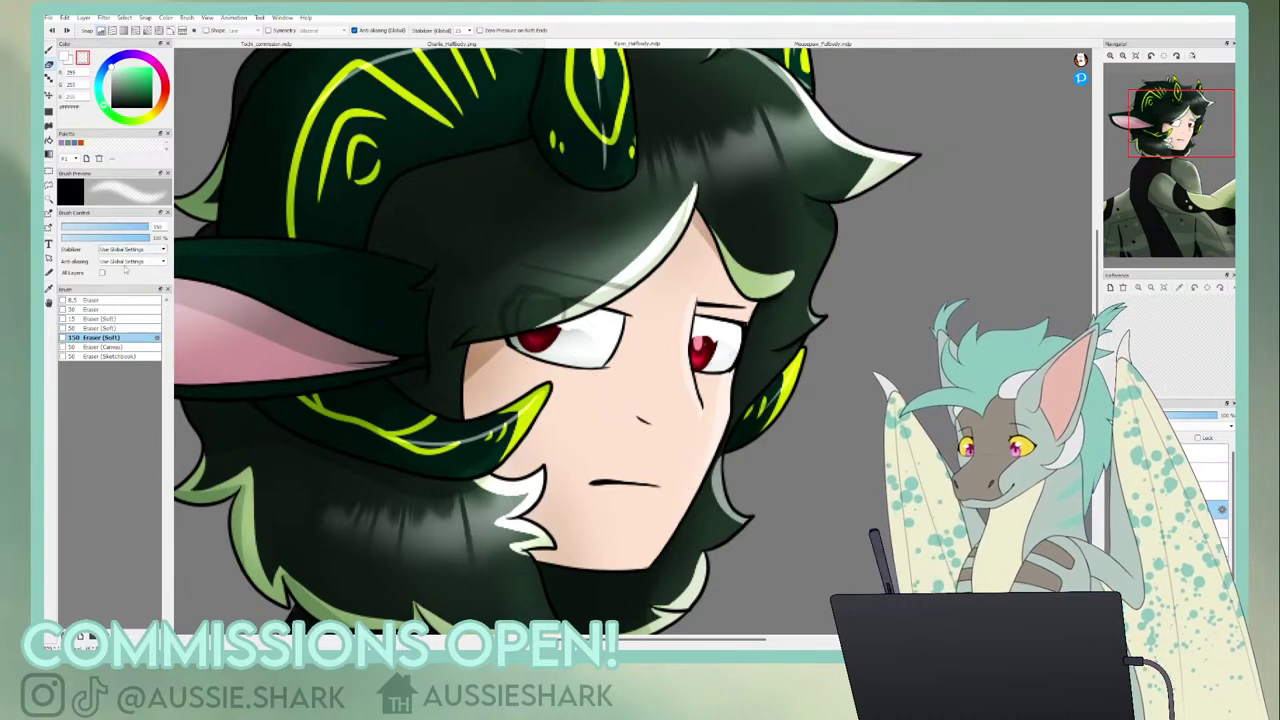
left_click(132, 329)
left_click(141, 228)
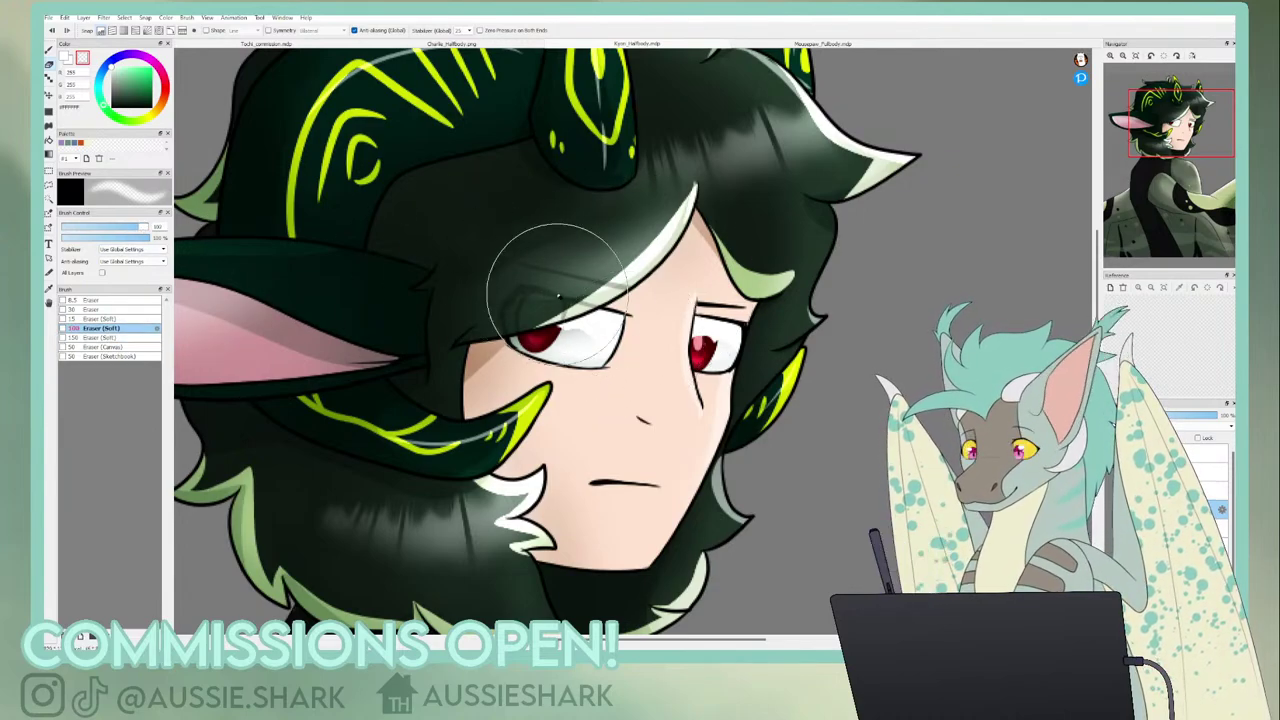
left_click(132, 227)
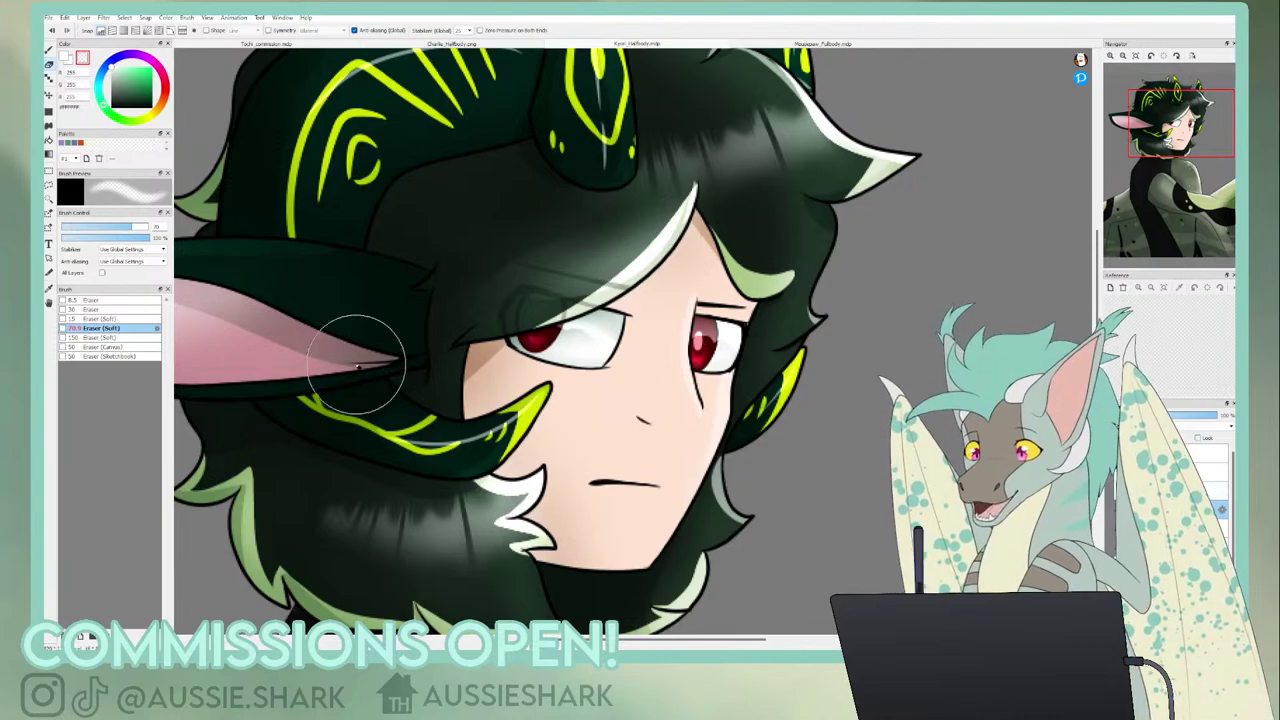
- Try white highlight dots on both irises with the Pen and clear them again
key("b")
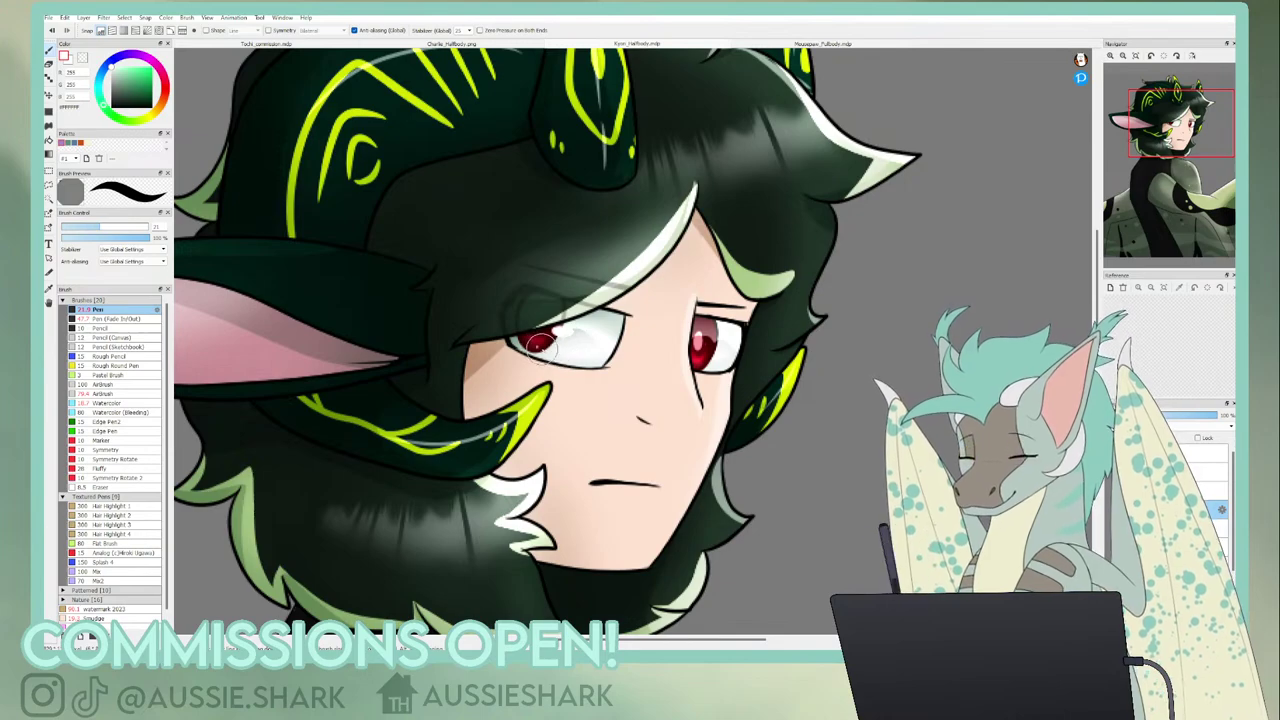
left_click_drag(704, 335, 728, 339)
left_click(711, 358)
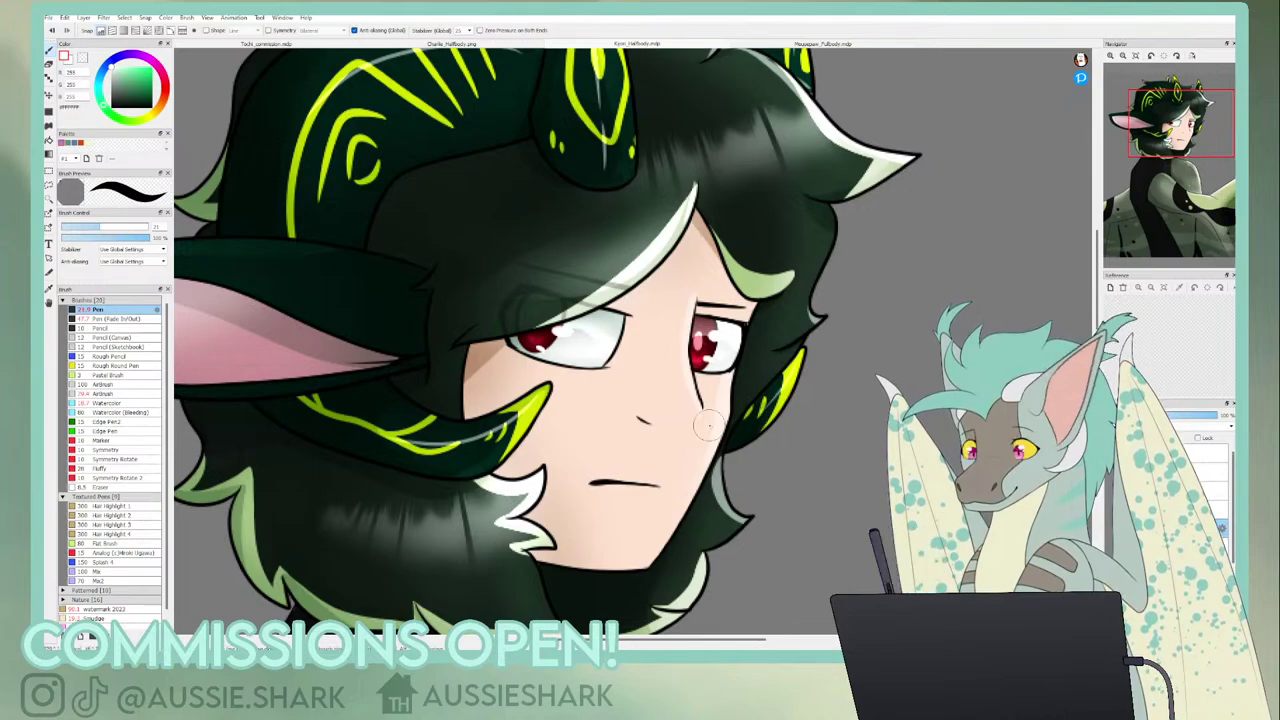
key("Delete")
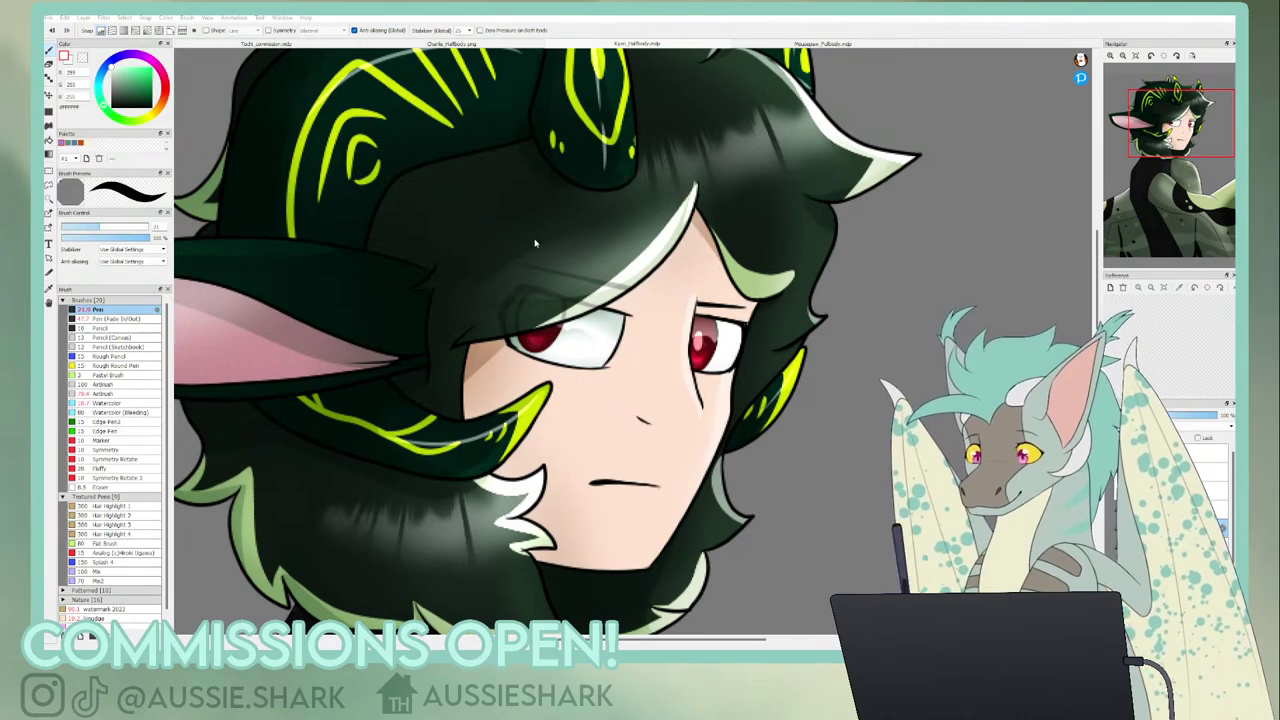
key("ctrl+z")
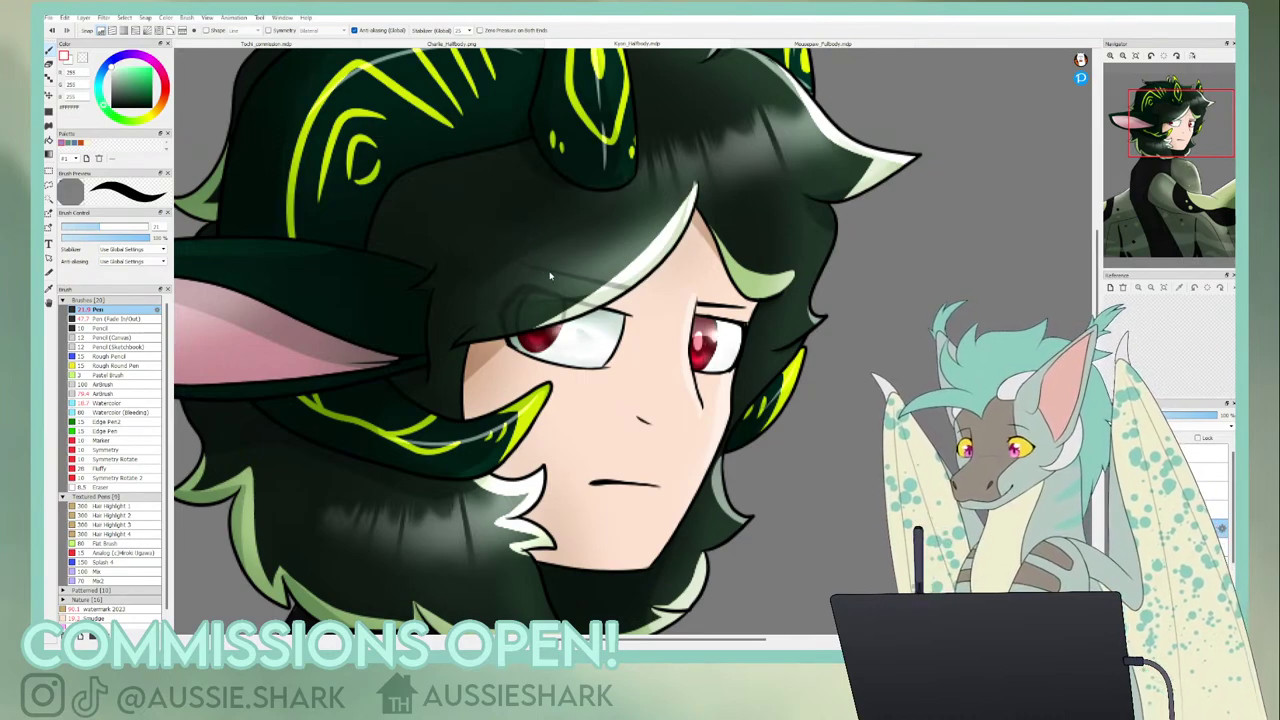
- Add small white highlight dots to both irises with the Pen and reduce the Pen size to 3
left_click(557, 330)
left_click(712, 335)
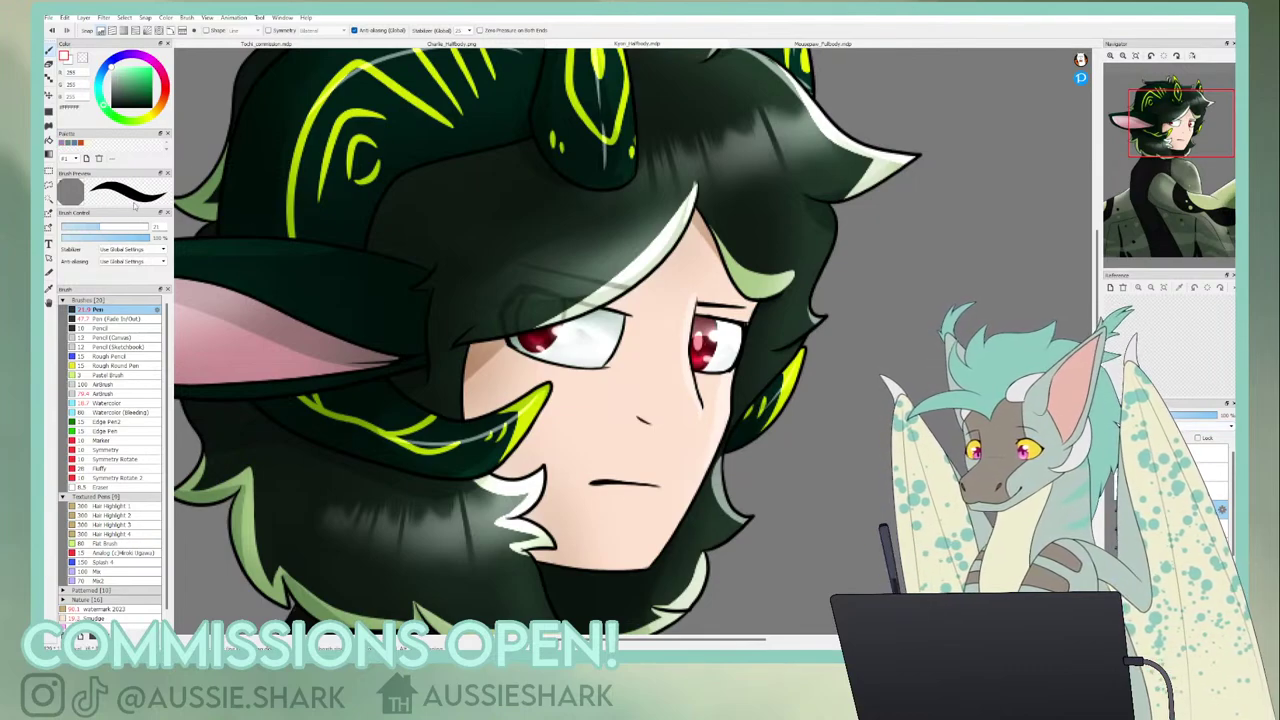
left_click(66, 227)
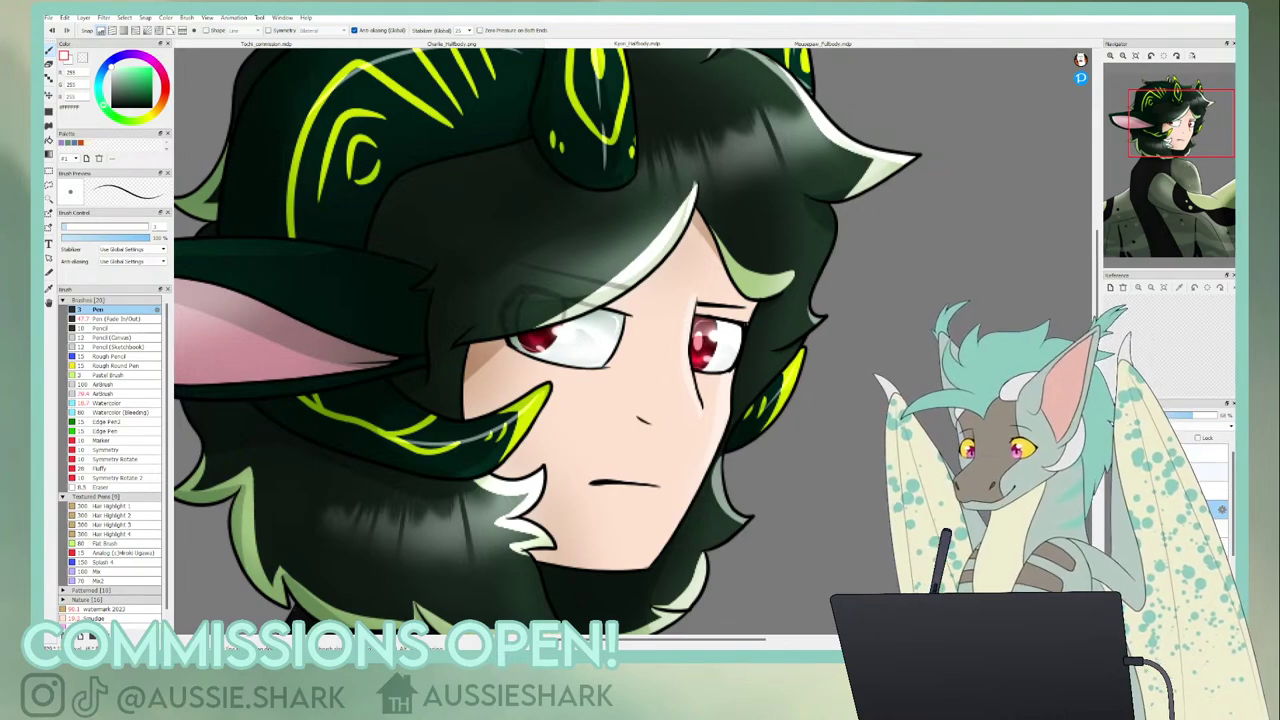
- Review the horned figure at several zoom levels and compare it with the finished artwork Charlie_Halfbody.png
left_click(1135, 56)
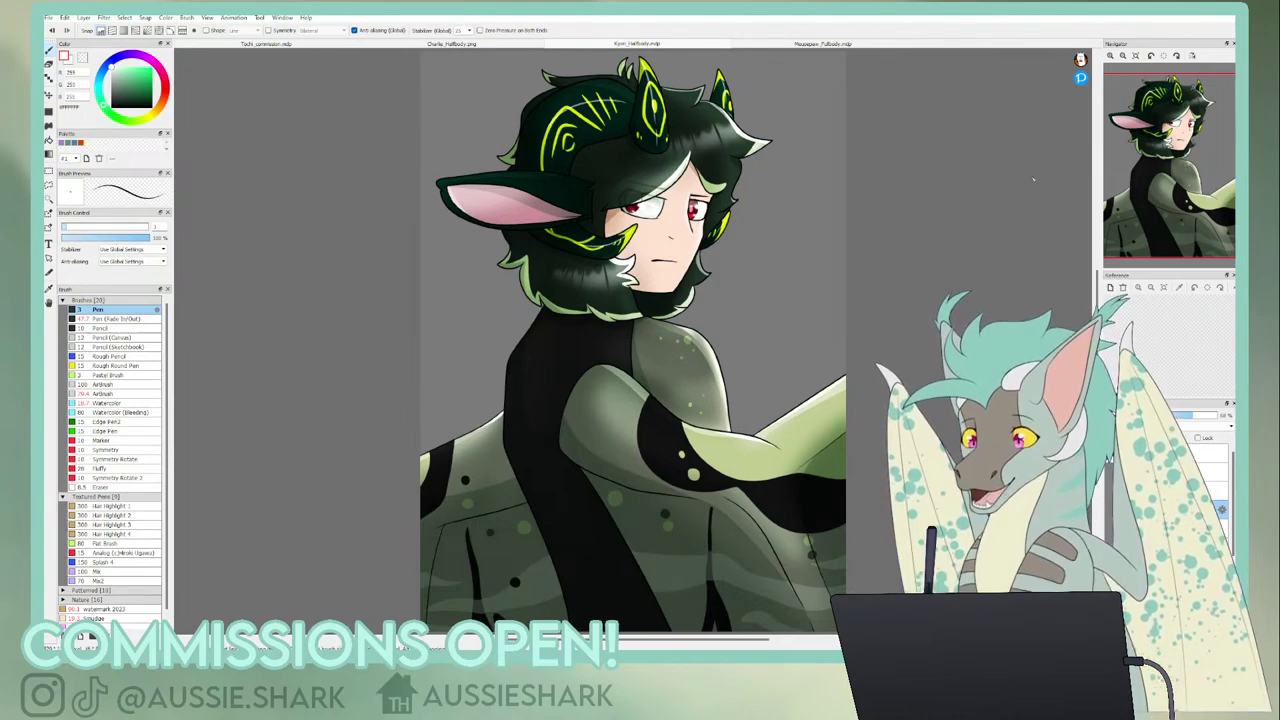
key("ctrl+plus")
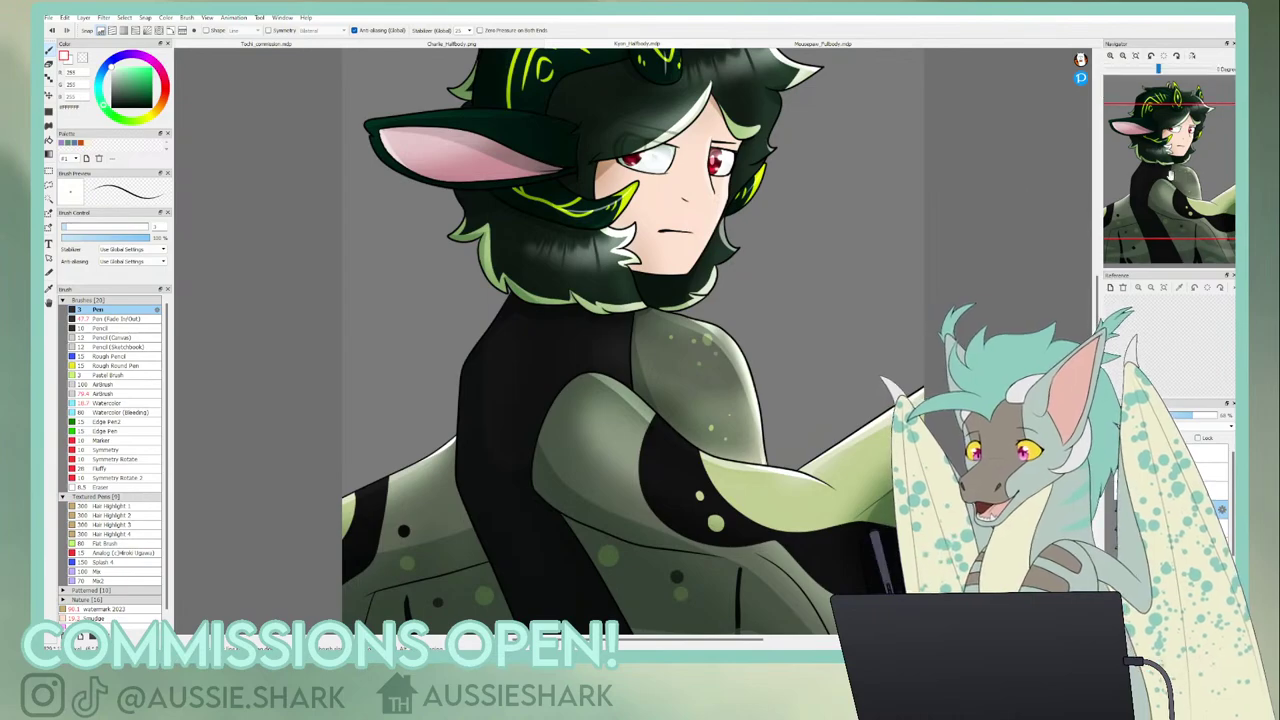
key("ctrl+minus")
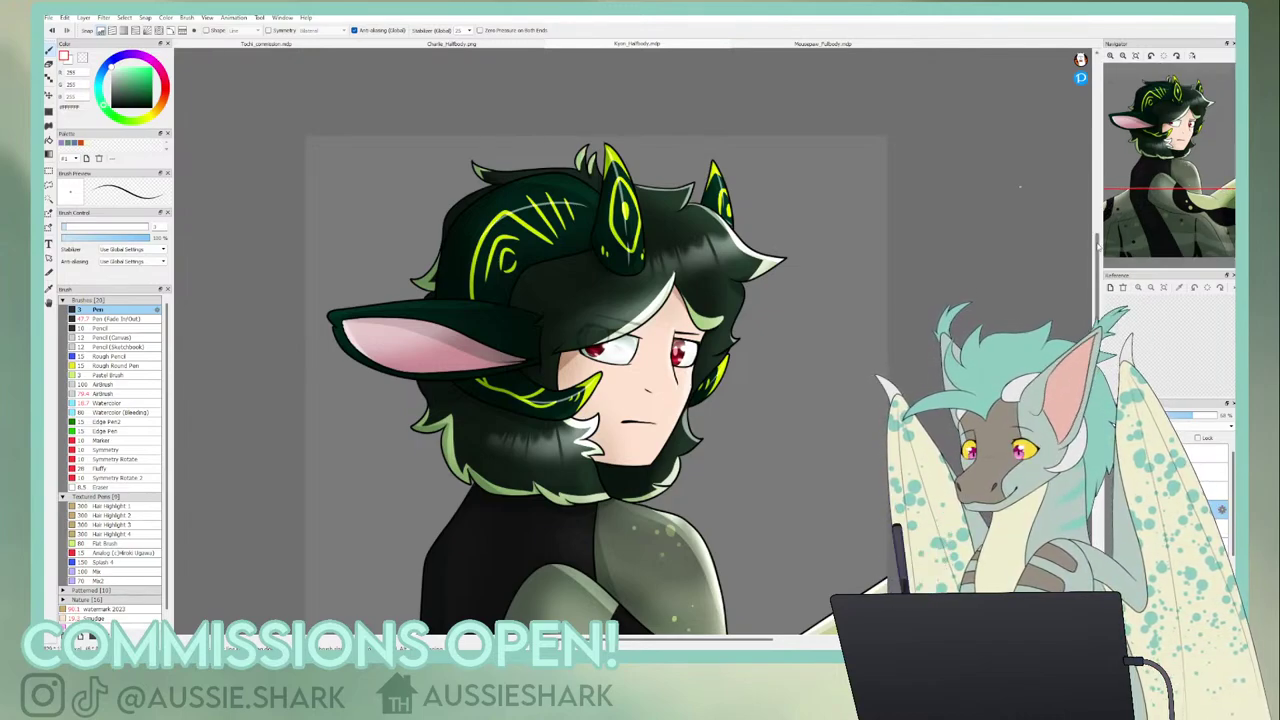
left_click(1136, 58)
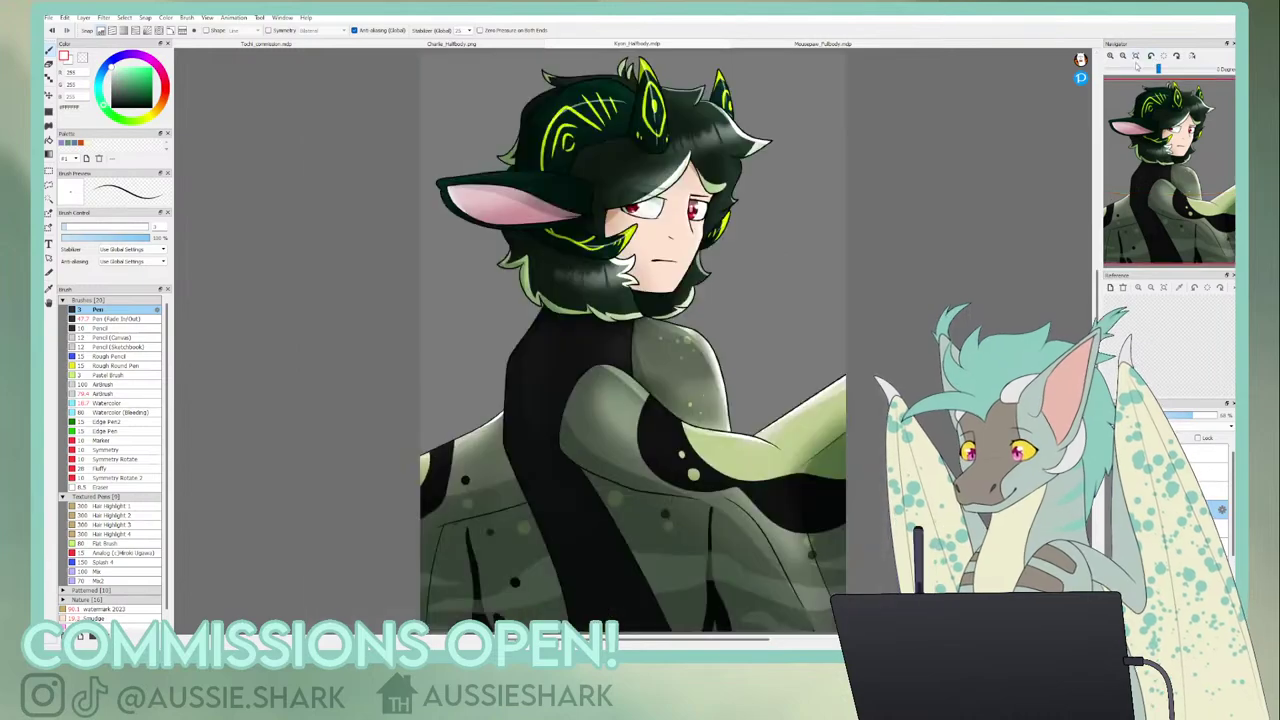
left_click(516, 45)
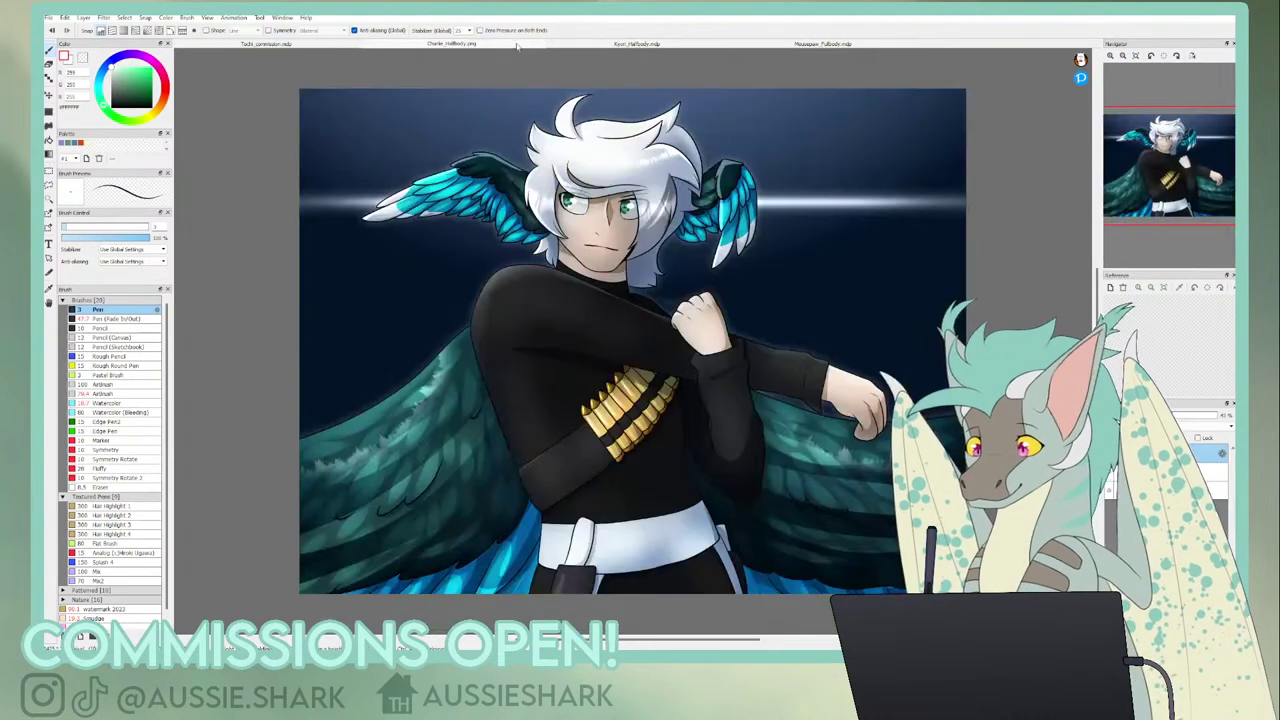
left_click(557, 46)
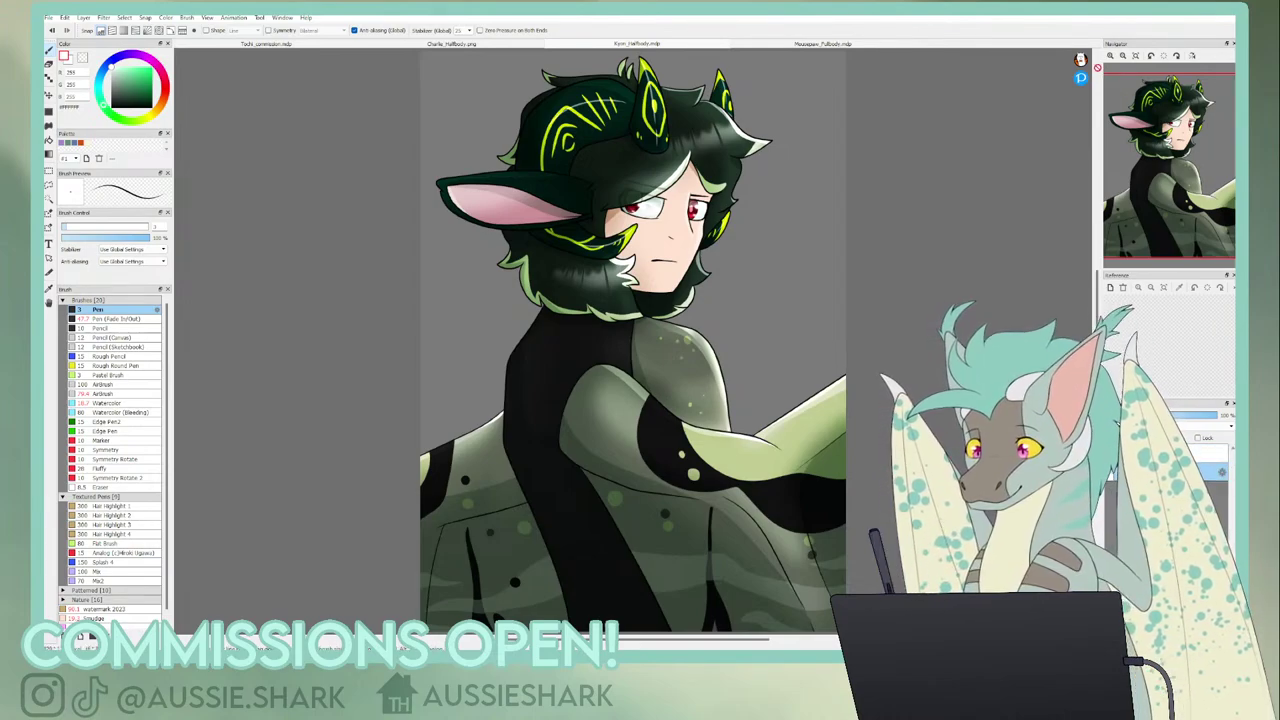
- Choose a light grey-green foreground colour and a dark green background colour for the backdrop
left_click(1123, 56)
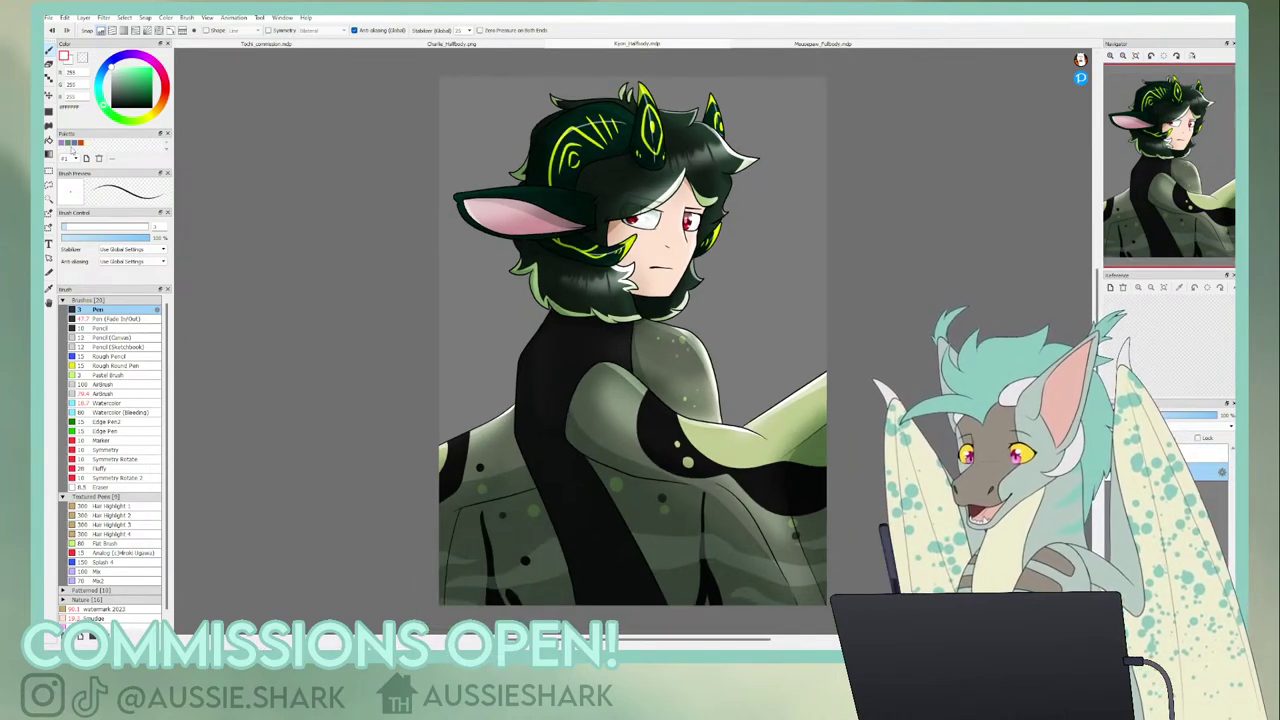
left_click(112, 114)
left_click(123, 91)
mouse_move(123, 91)
left_mouse_down()
mouse_move(128, 103)
mouse_move(117, 82)
left_mouse_up()
left_click(67, 62)
left_click(113, 116)
- Fill the background behind the figure with a radial foreground-to-background green gradient that starts beyond the canvas's upper right corner
left_click(48, 112)
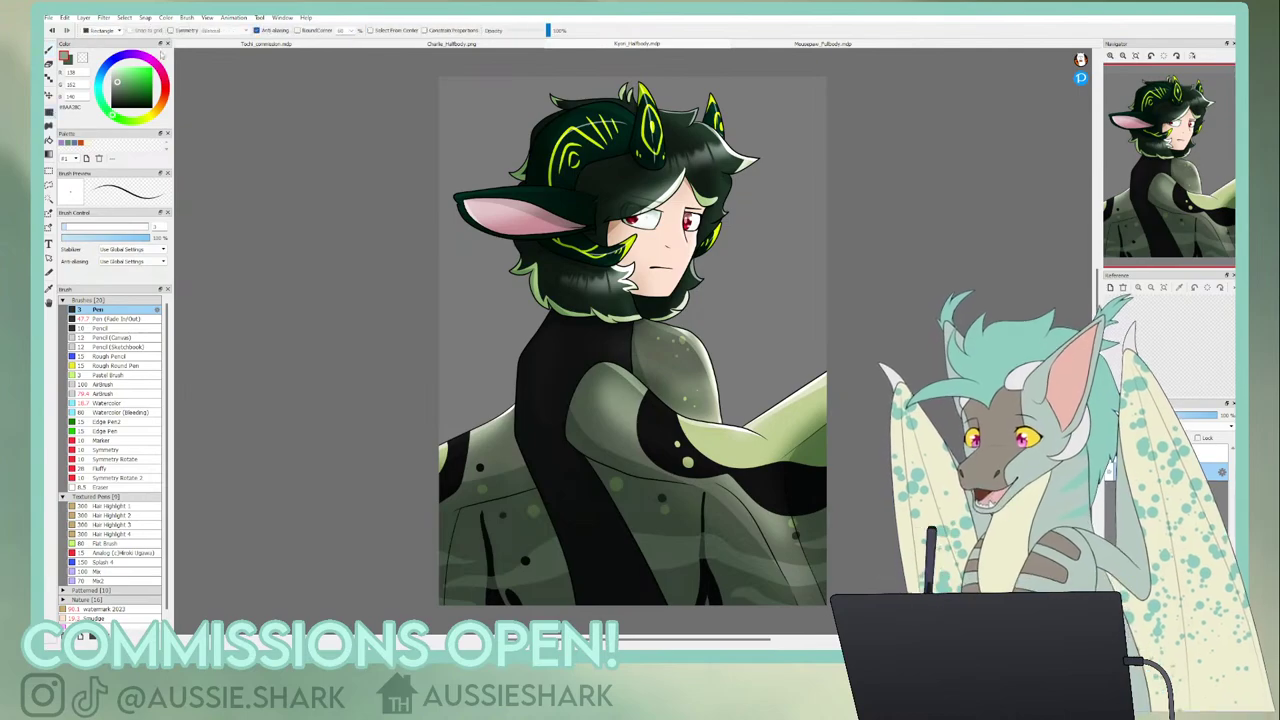
left_click(48, 155)
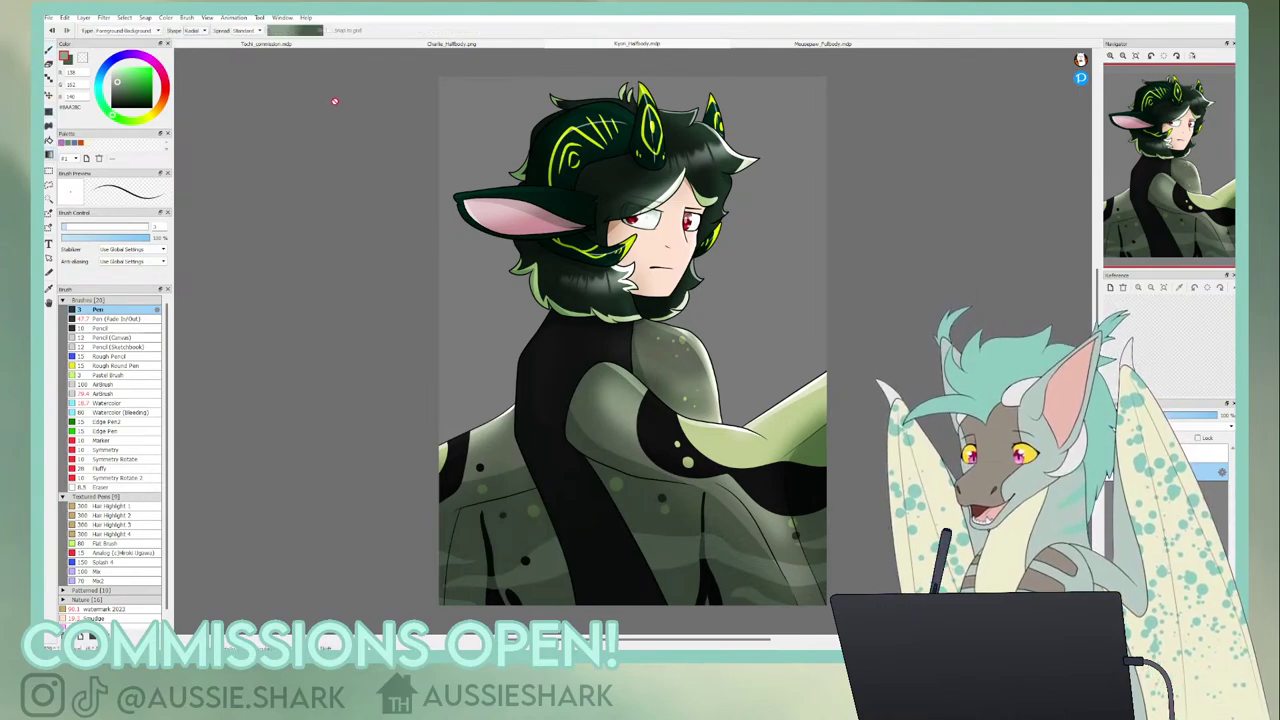
left_click(1123, 56)
left_click_drag(812, 128, 624, 378)
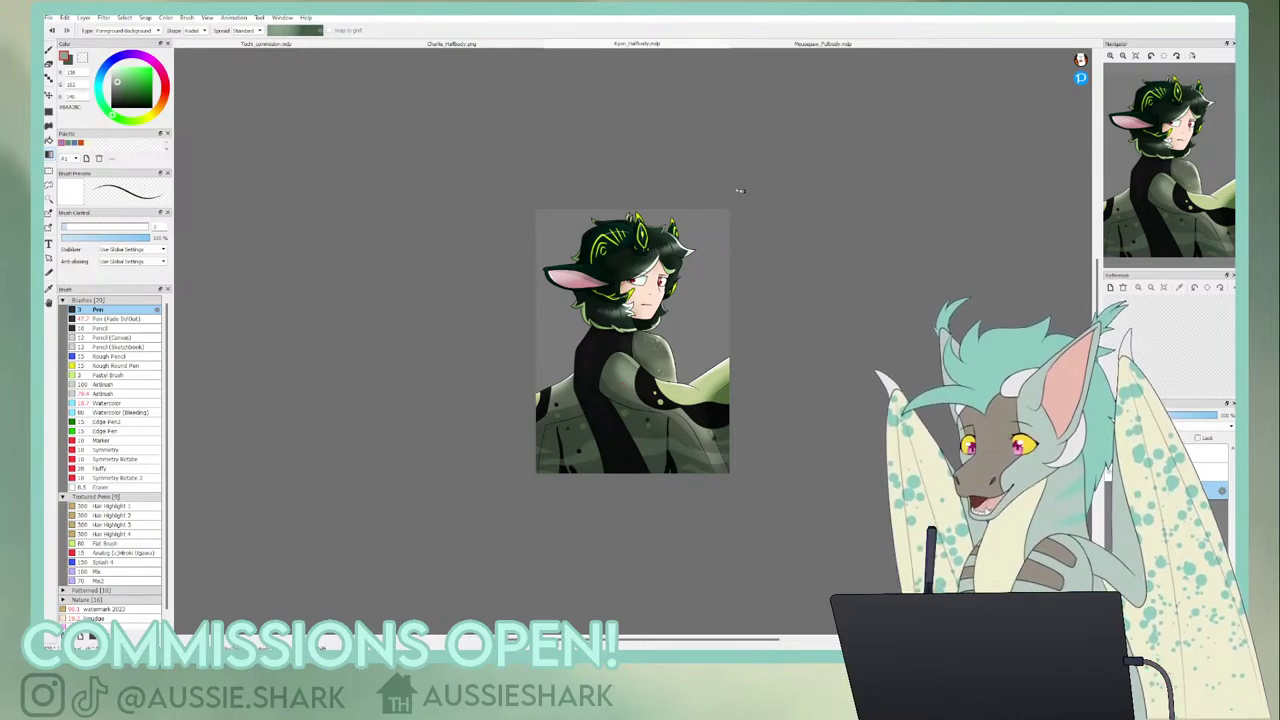
left_click_drag(740, 191, 609, 411)
left_click_drag(776, 137, 655, 368)
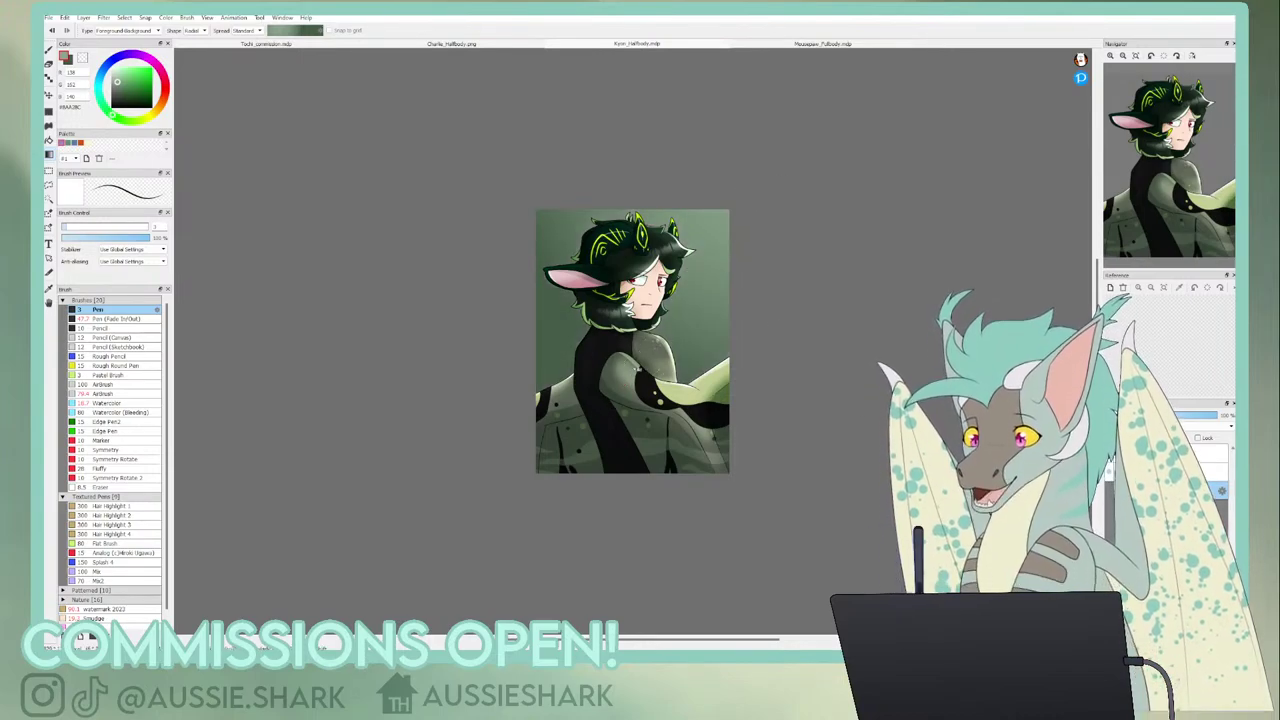
- Darken the background colour to a near-black green and redraw the radial gradient from the upper right until the backdrop's corners fall off darker
left_click(127, 101)
left_click(117, 82)
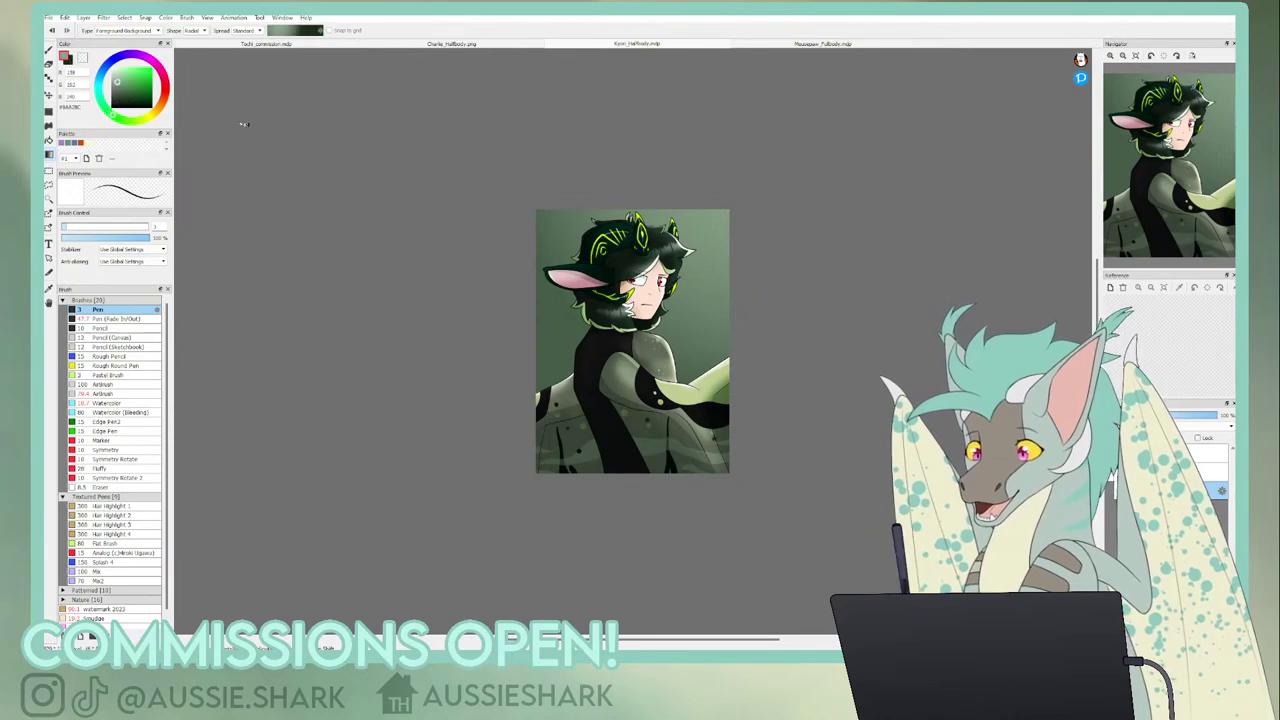
left_click_drag(836, 131, 666, 381)
left_click_drag(772, 130, 637, 386)
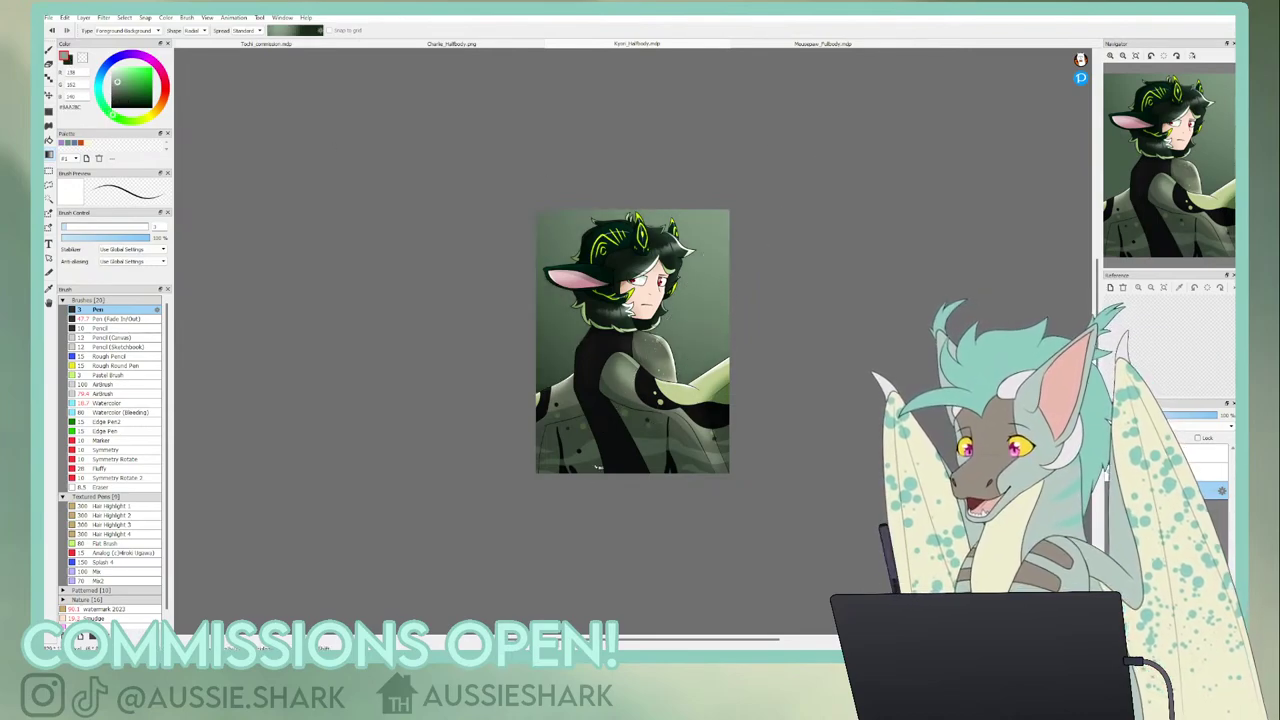
left_click_drag(754, 161, 676, 298)
left_click_drag(810, 107, 682, 295)
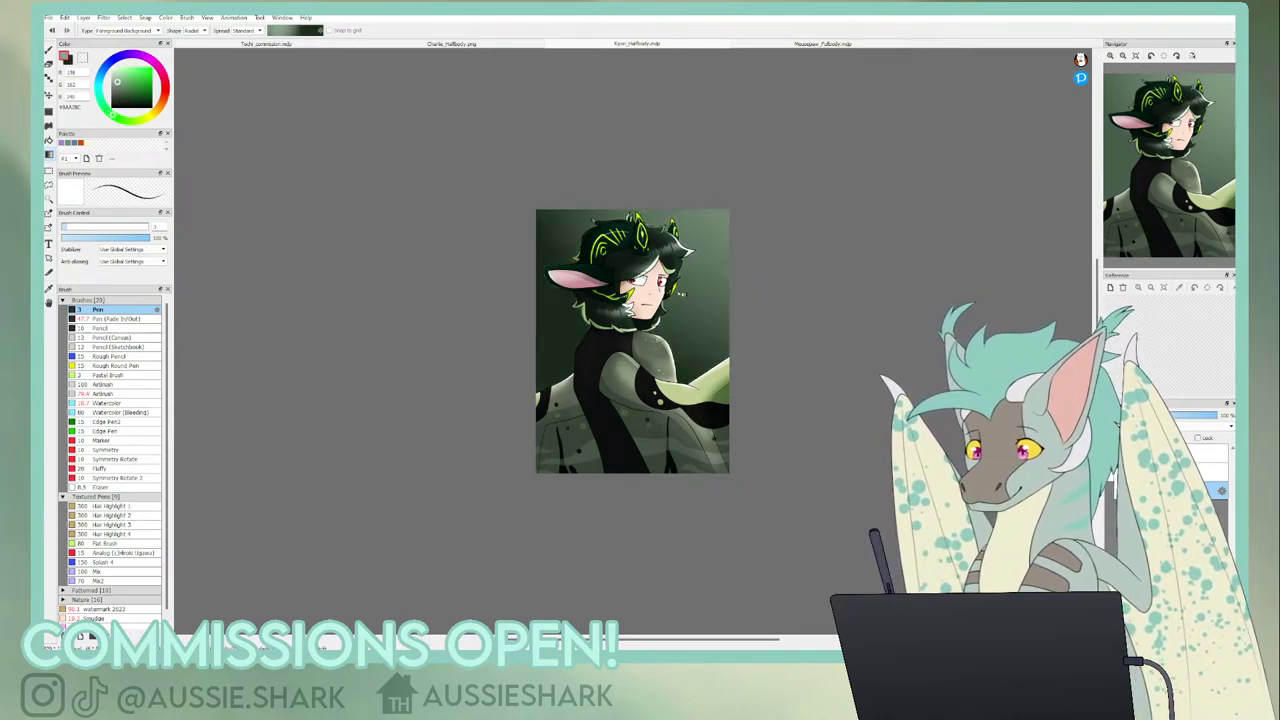
left_click(1136, 56)
left_click(1123, 56)
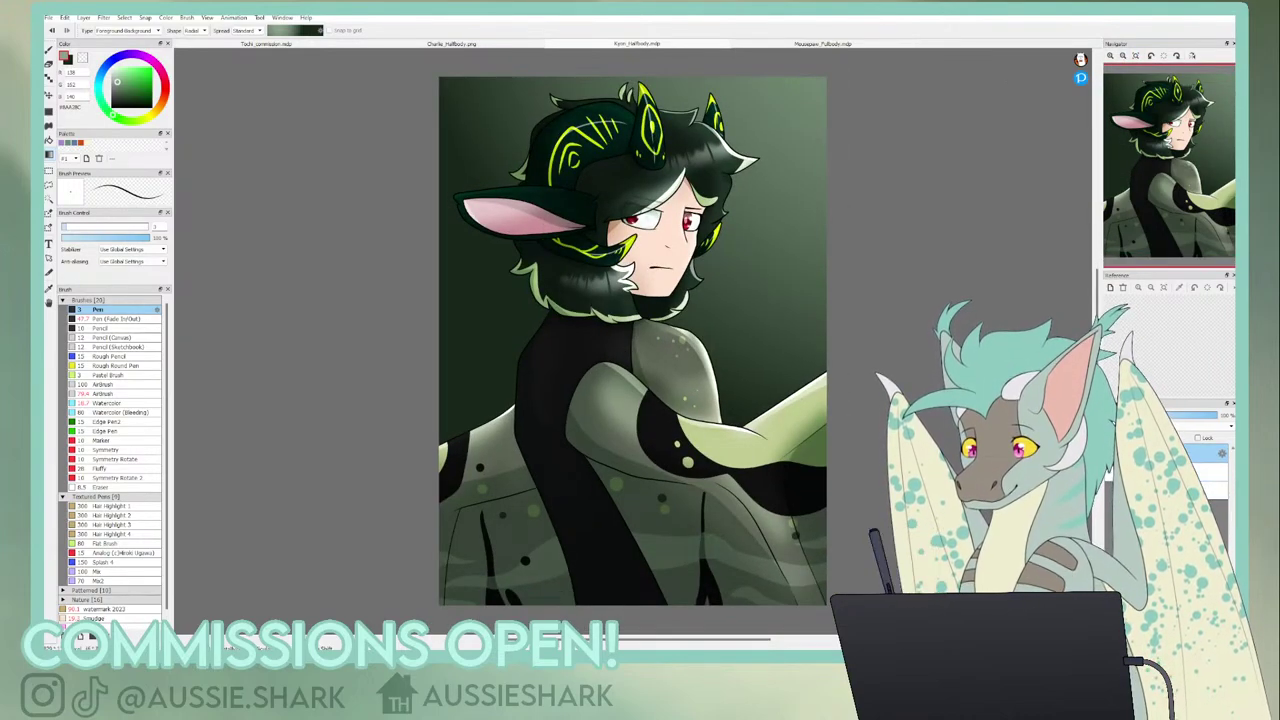
- Select the figure's silhouette, fill it with white on a layer behind the character, deselect, and soften it into an outer glow
key("ctrl+z")
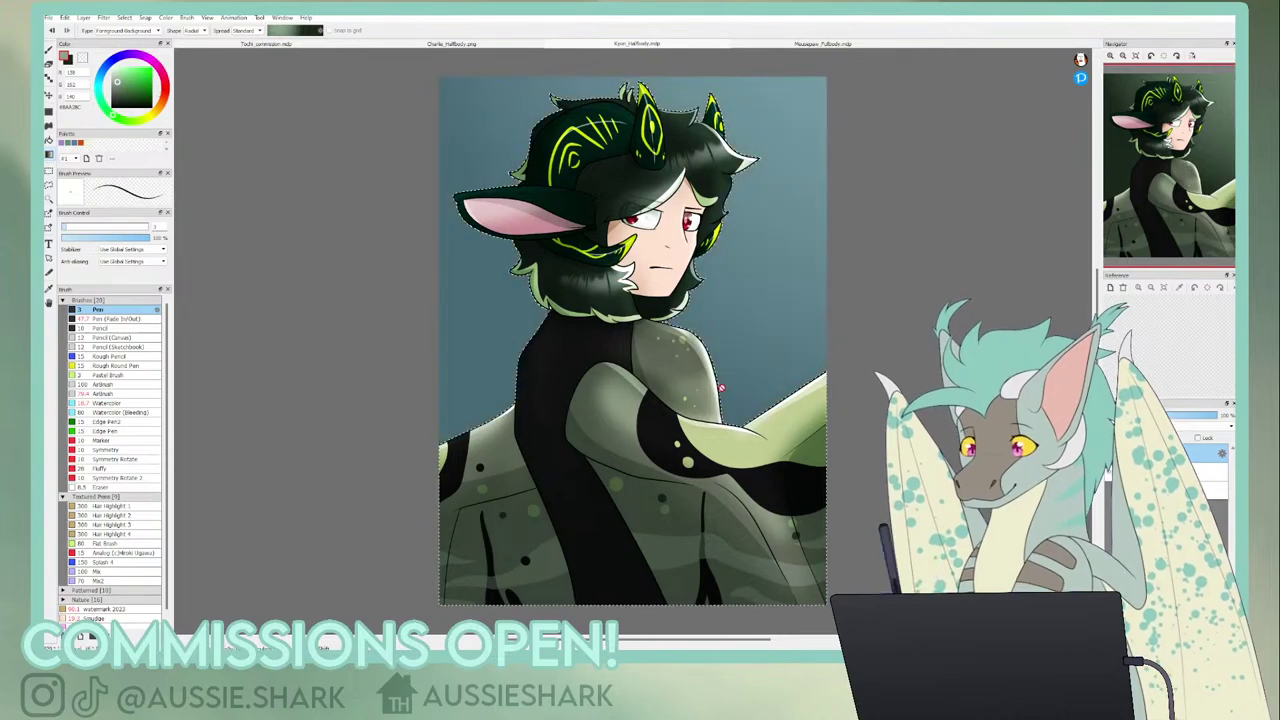
left_click(111, 67)
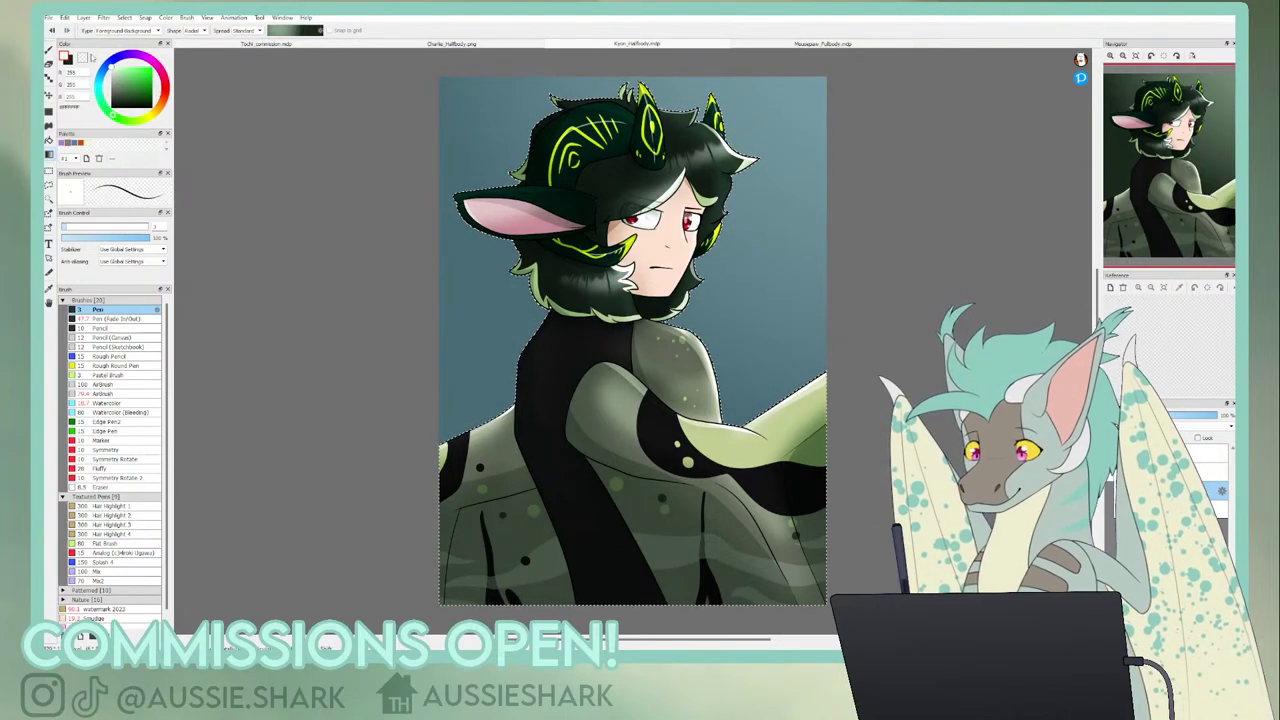
left_click(48, 112)
key("ctrl+minus")
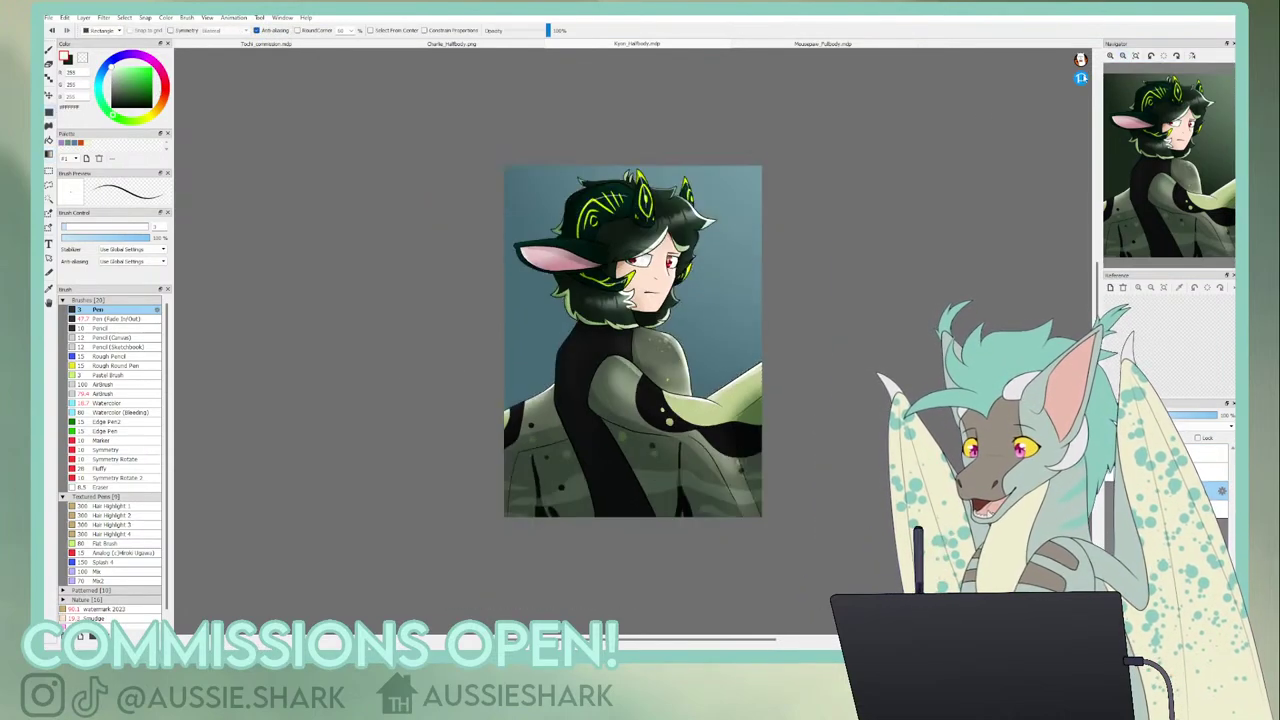
left_click_drag(423, 67, 989, 625)
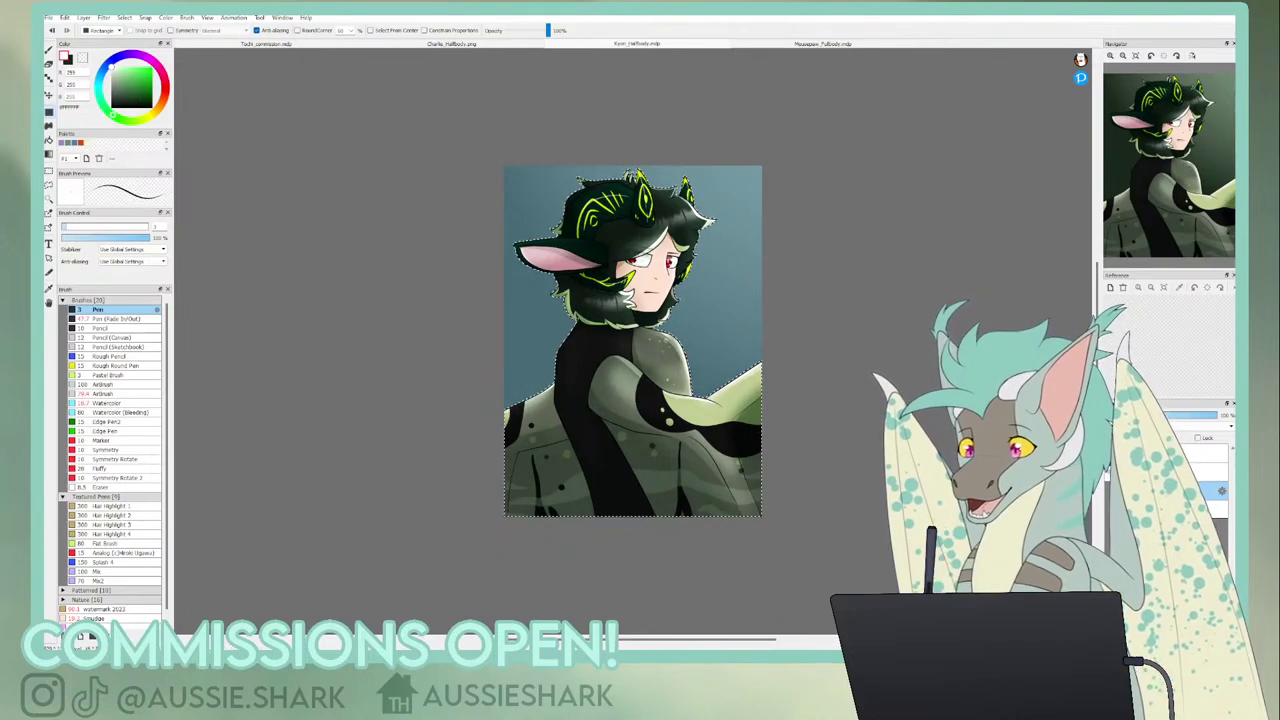
key("ctrl+d")
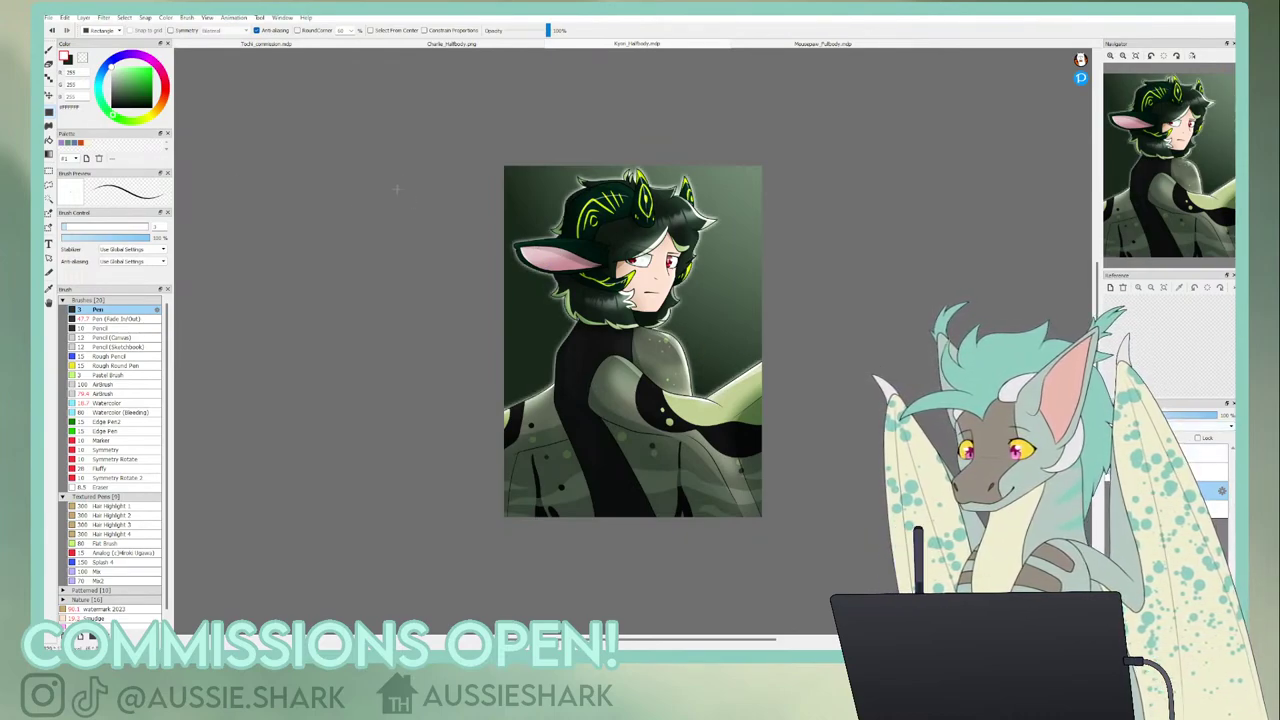
- Reduce the white glow layer's opacity to 34%, judging its strength at a closer view of the figure
left_click_drag(1201, 415, 1176, 415)
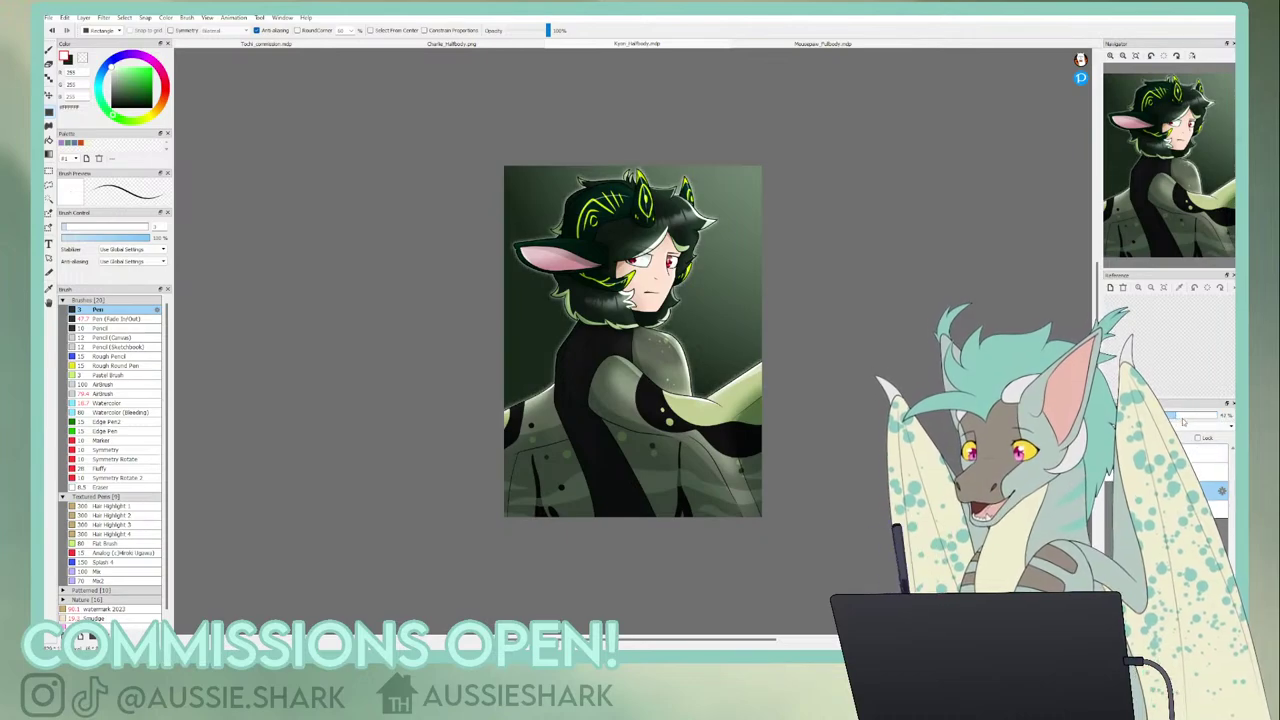
left_click(1136, 56)
left_click(1123, 56)
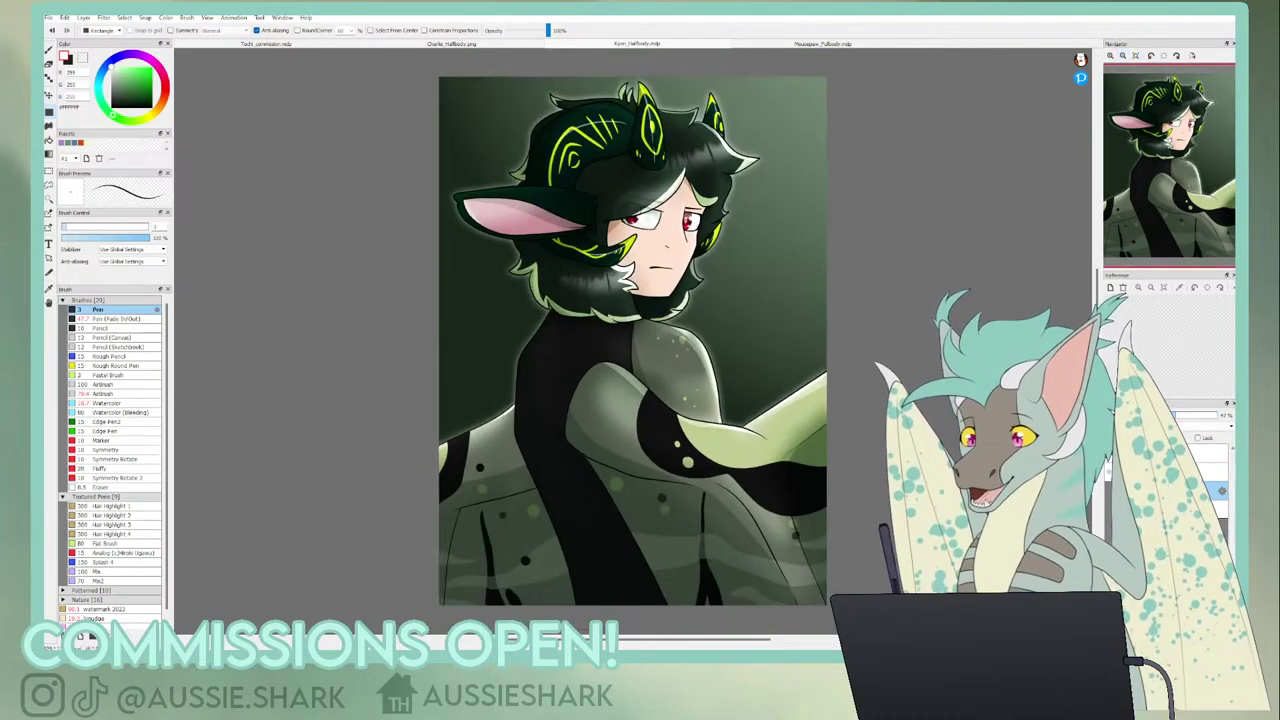
left_click(1187, 416)
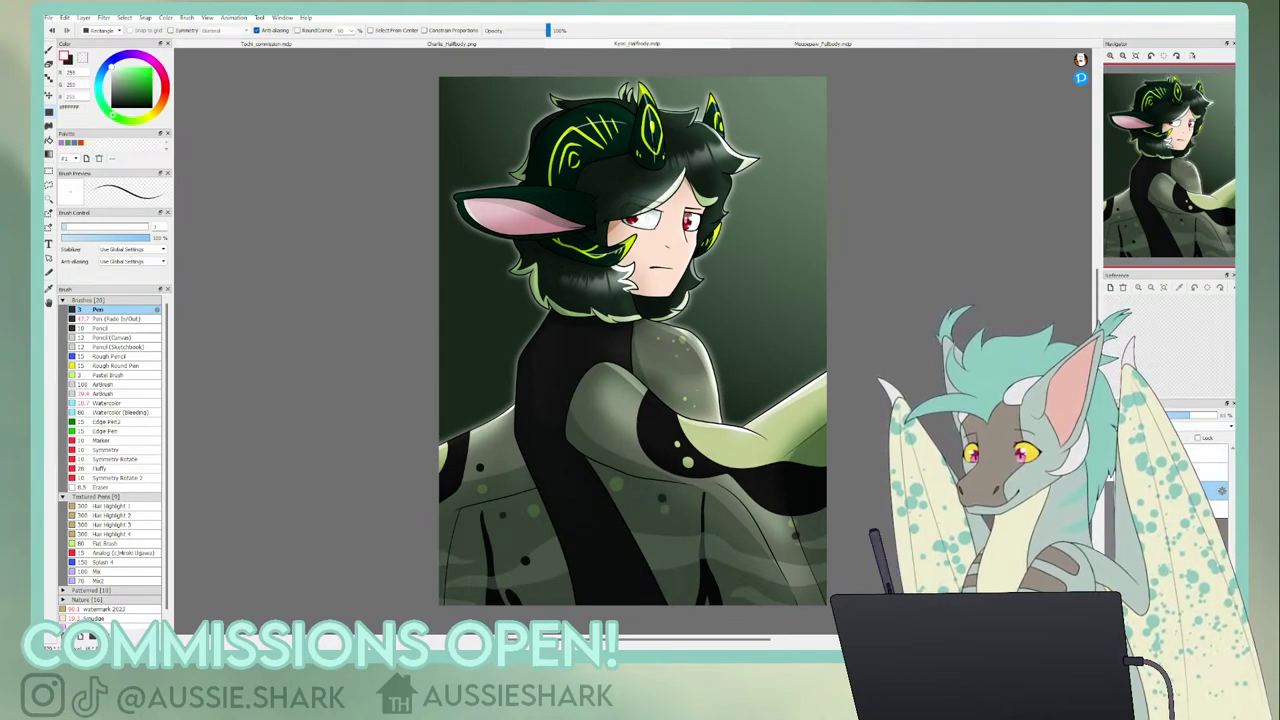
left_click_drag(1178, 421, 1159, 419)
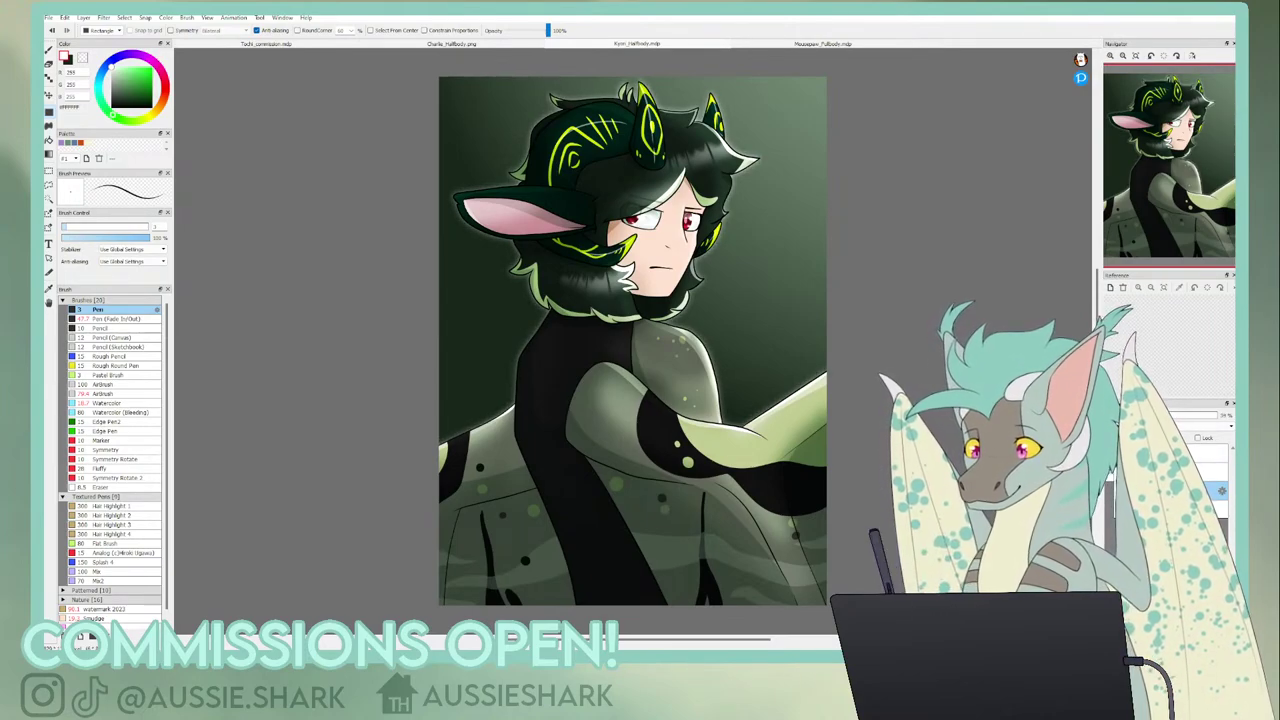
left_click(474, 44)
left_click(561, 44)
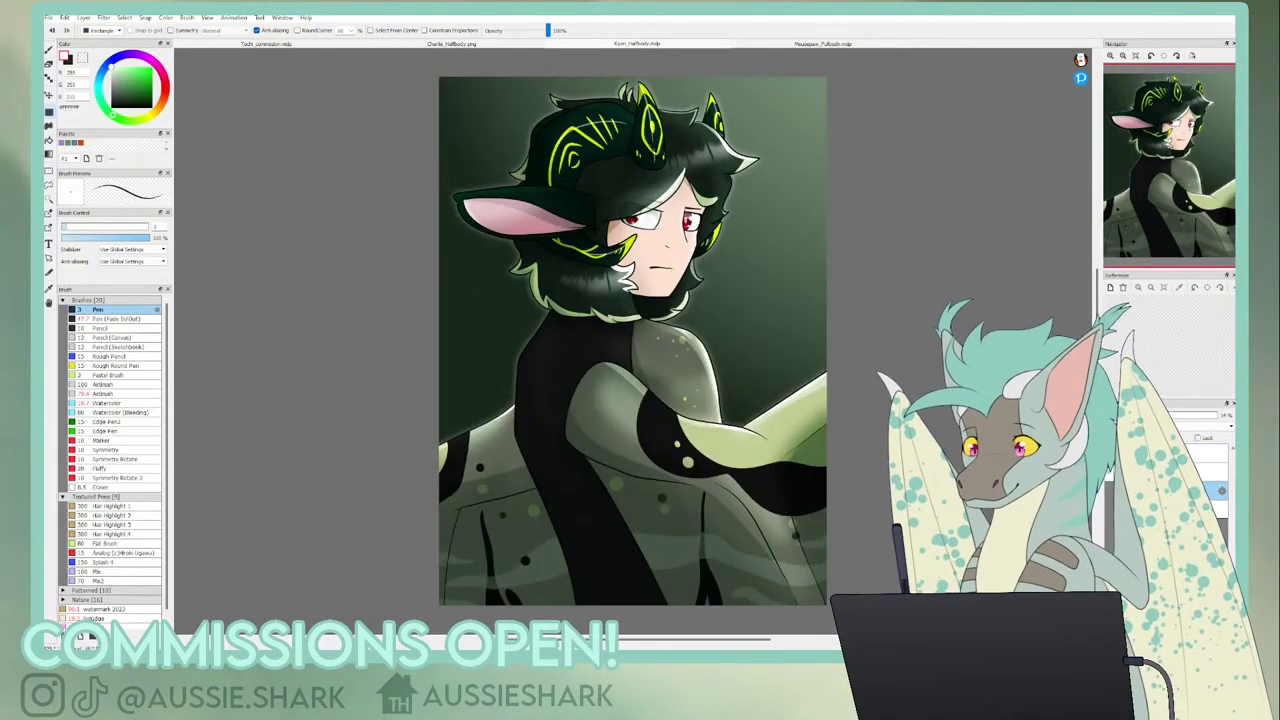
left_click_drag(1159, 415, 1218, 415)
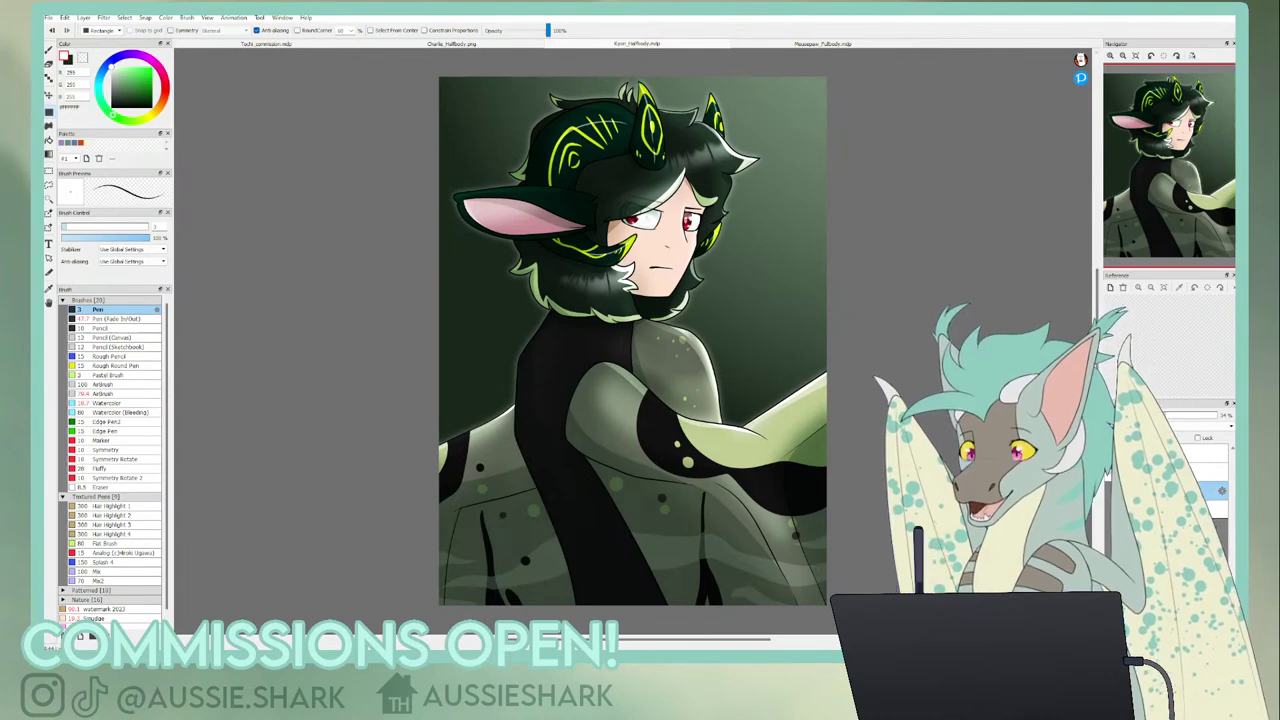
- Enlarge the Pen, enable grid snapping and symmetry, and draw mirrored white vertical border lines near both side edges of the canvas
left_click(49, 51)
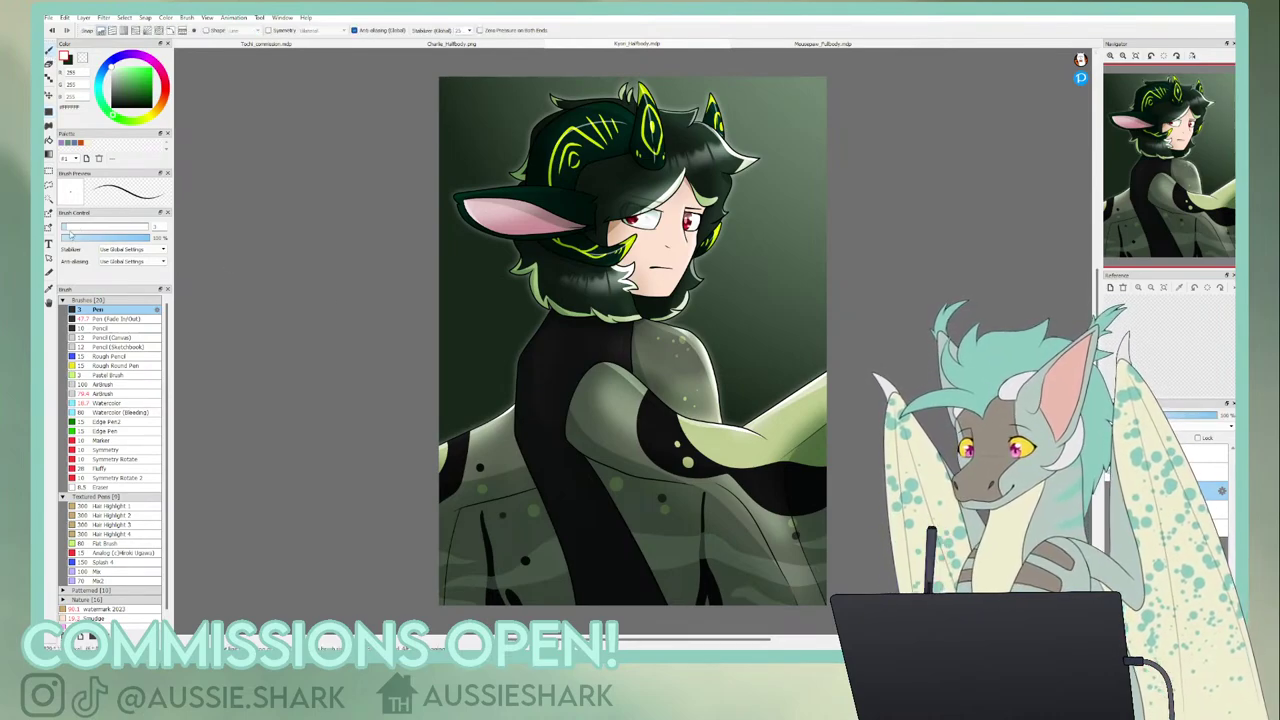
left_click_drag(70, 228, 89, 228)
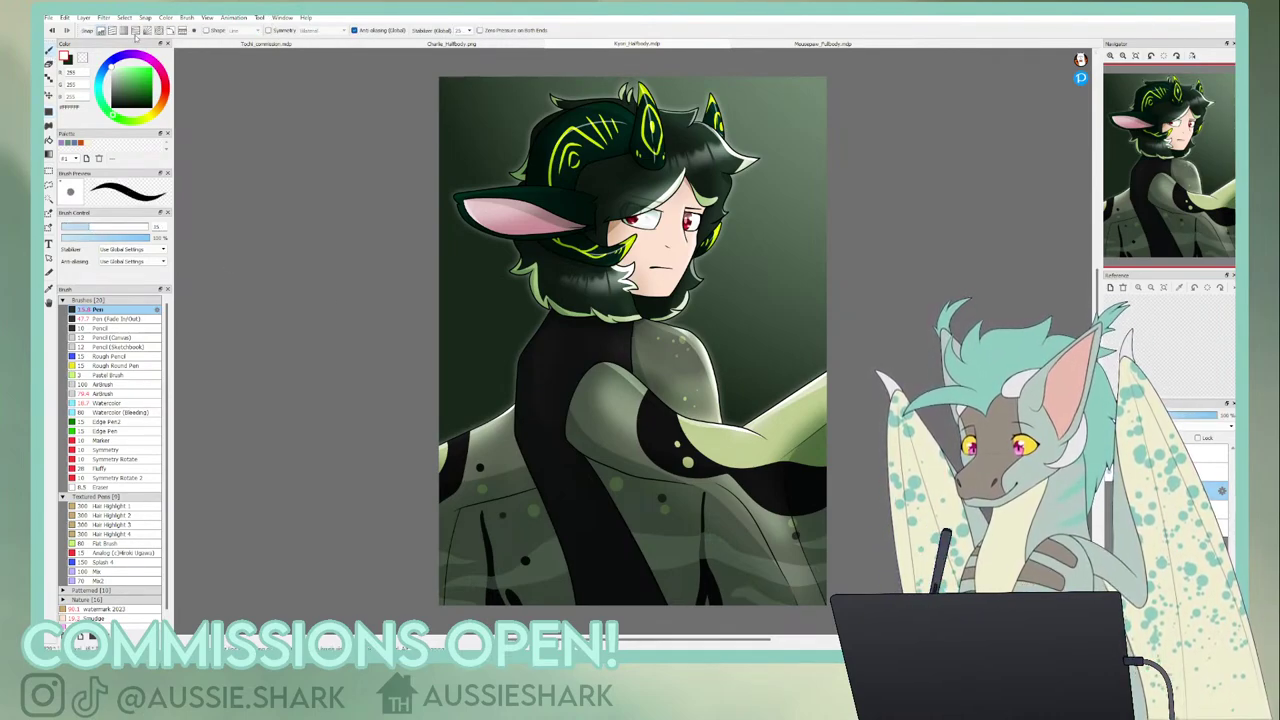
left_click(128, 31)
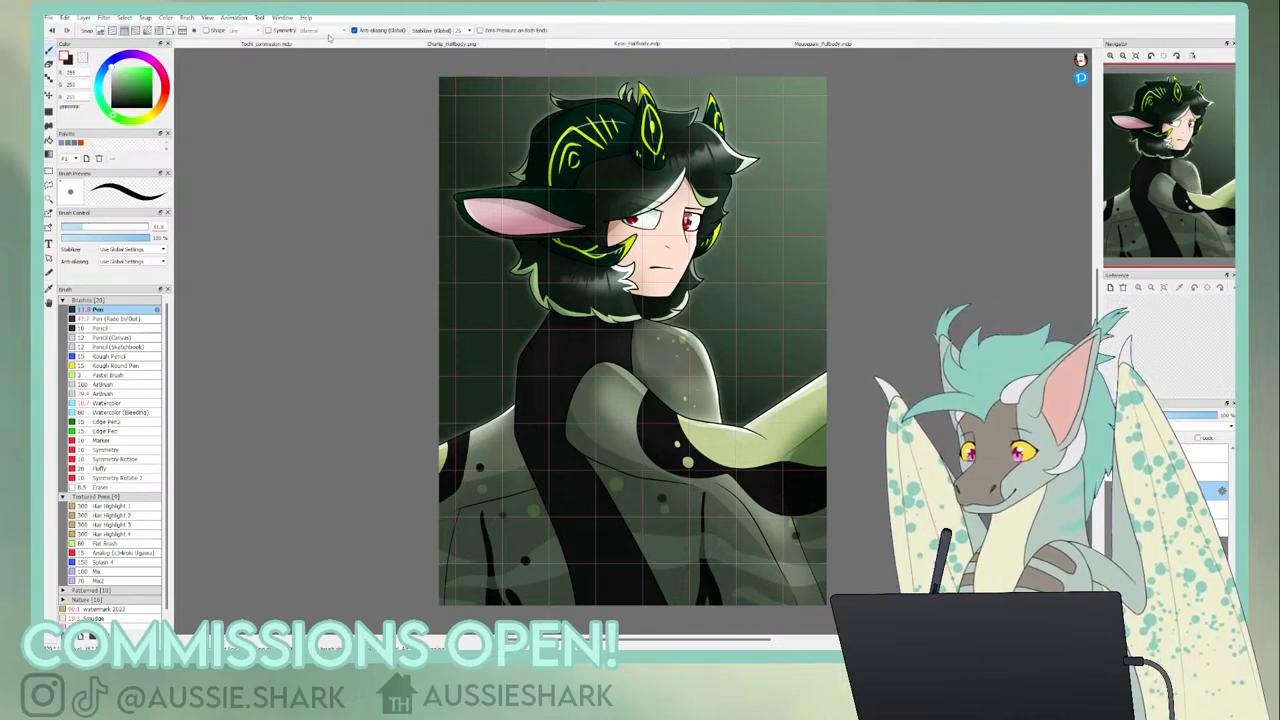
left_click(269, 31)
left_click_drag(458, 91, 455, 438)
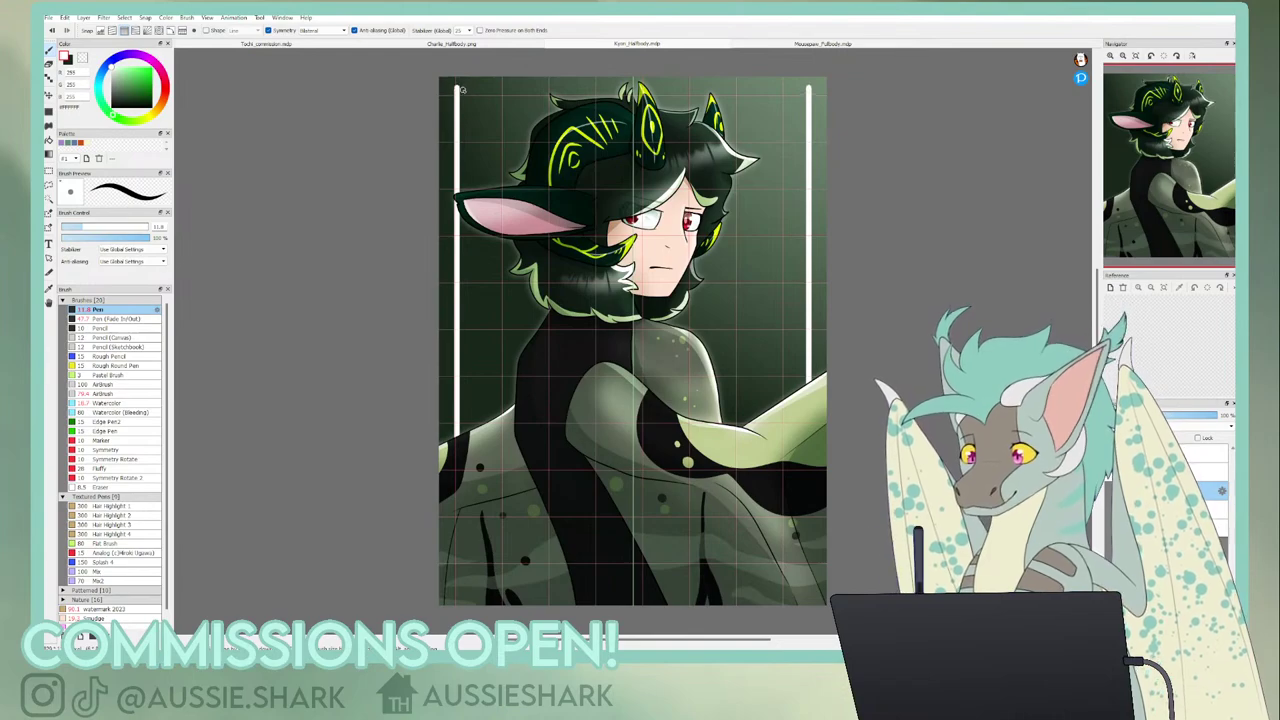
- Draw the white top border line with grid snapping so it joins the upper ends of the two vertical lines
left_click_drag(457, 88, 602, 88)
key("ctrl+z")
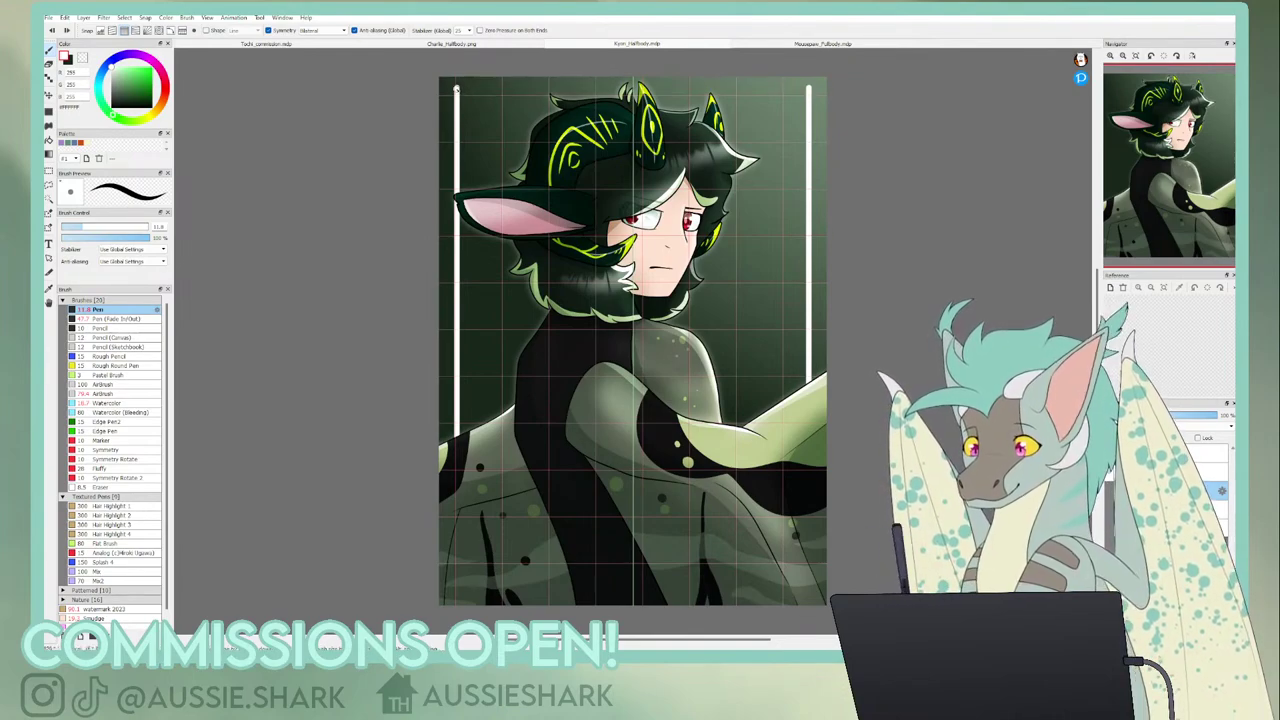
left_click_drag(456, 90, 554, 90)
key("ctrl+z")
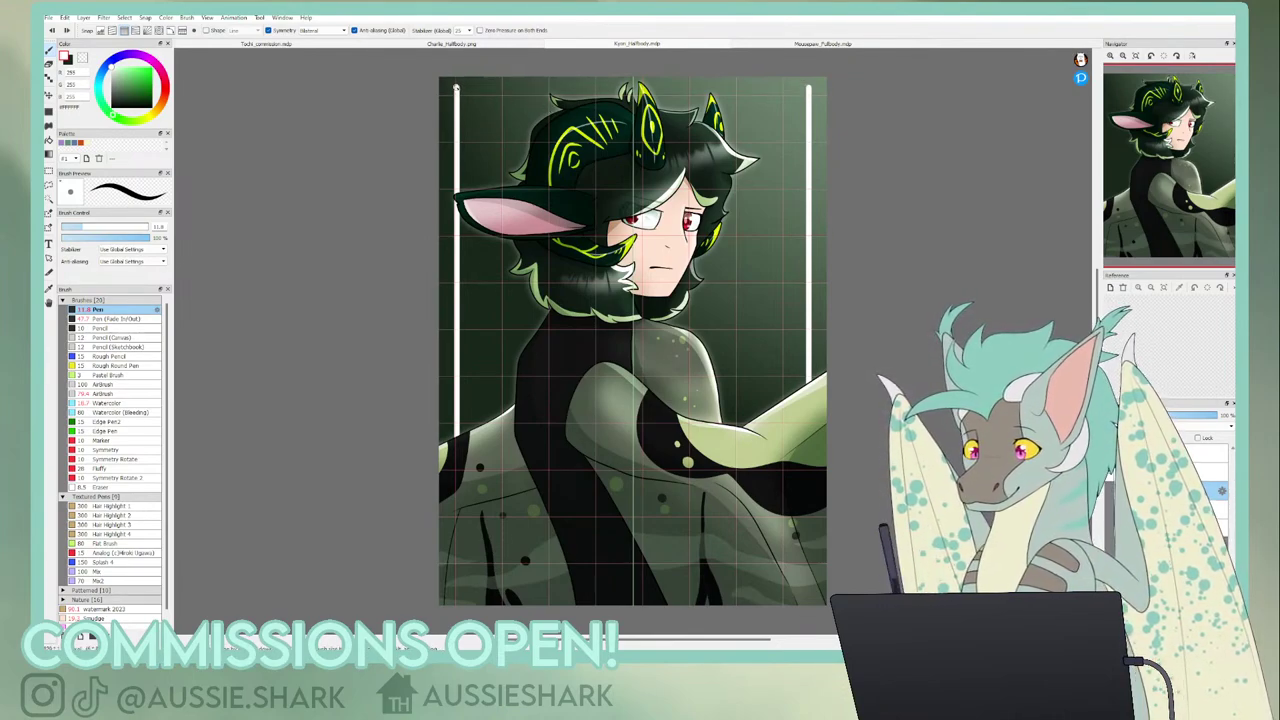
left_click_drag(456, 90, 630, 90)
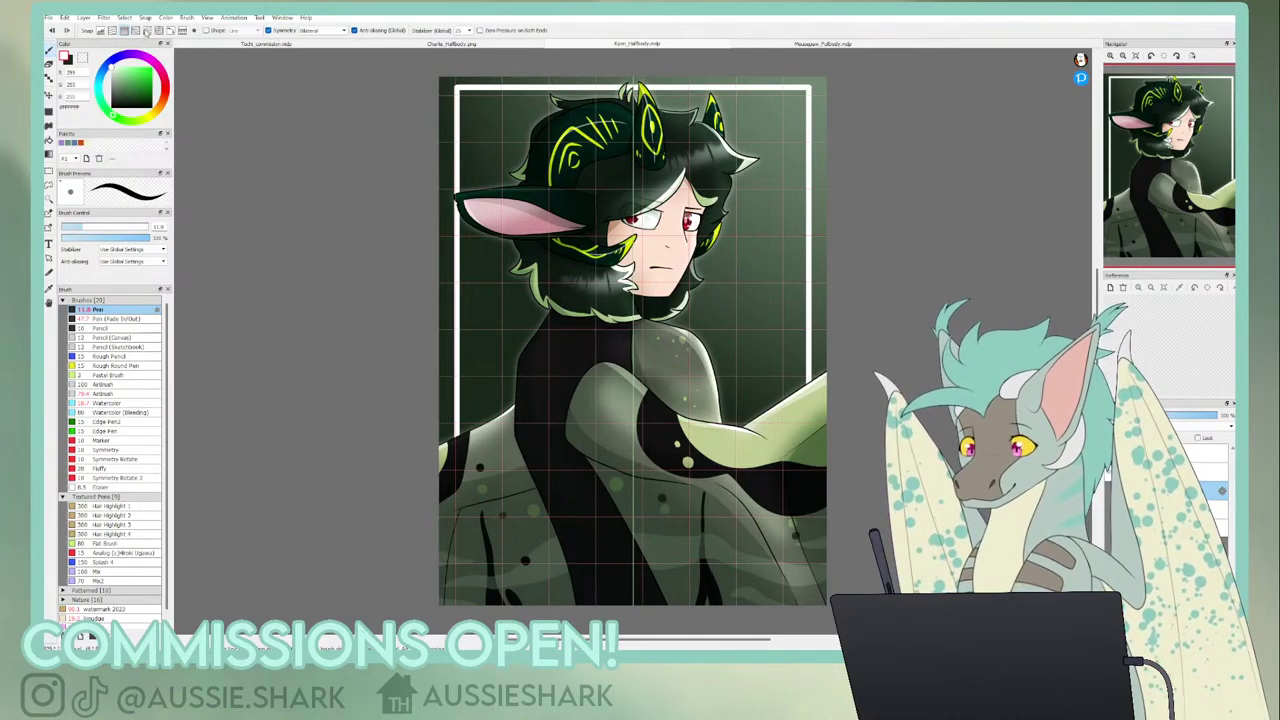
left_click(146, 31)
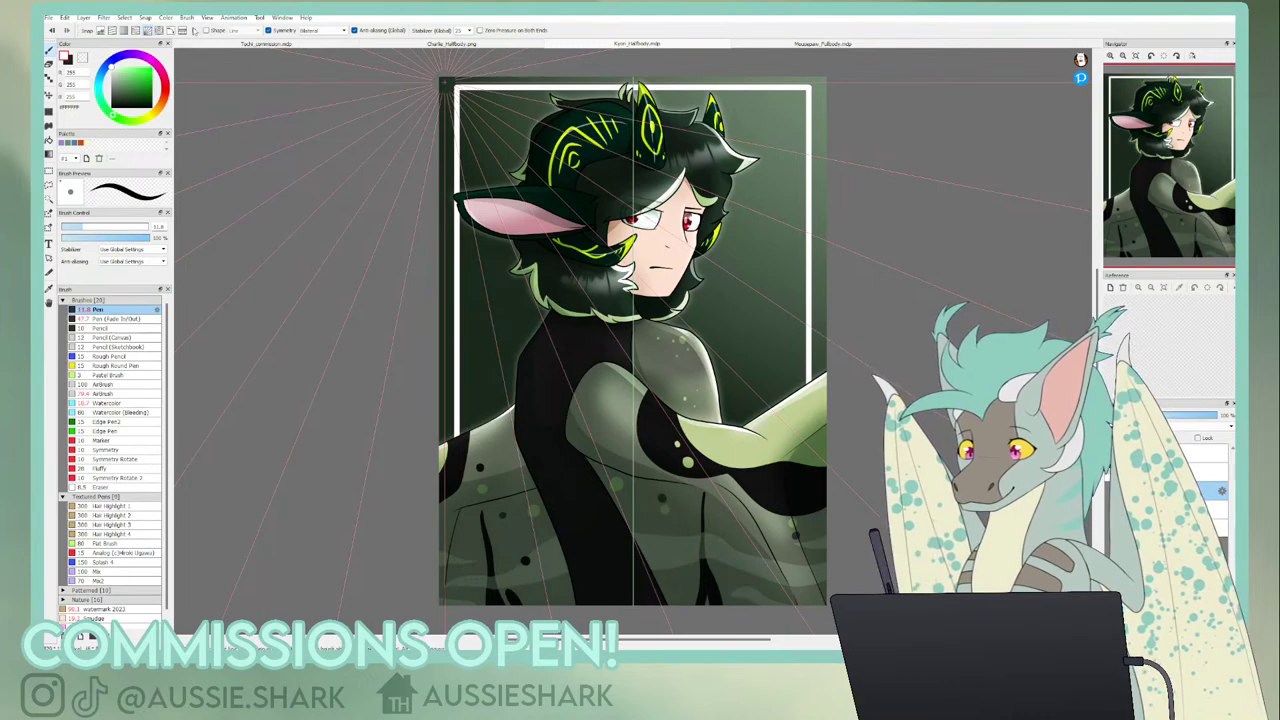
left_click_drag(448, 86, 632, 80)
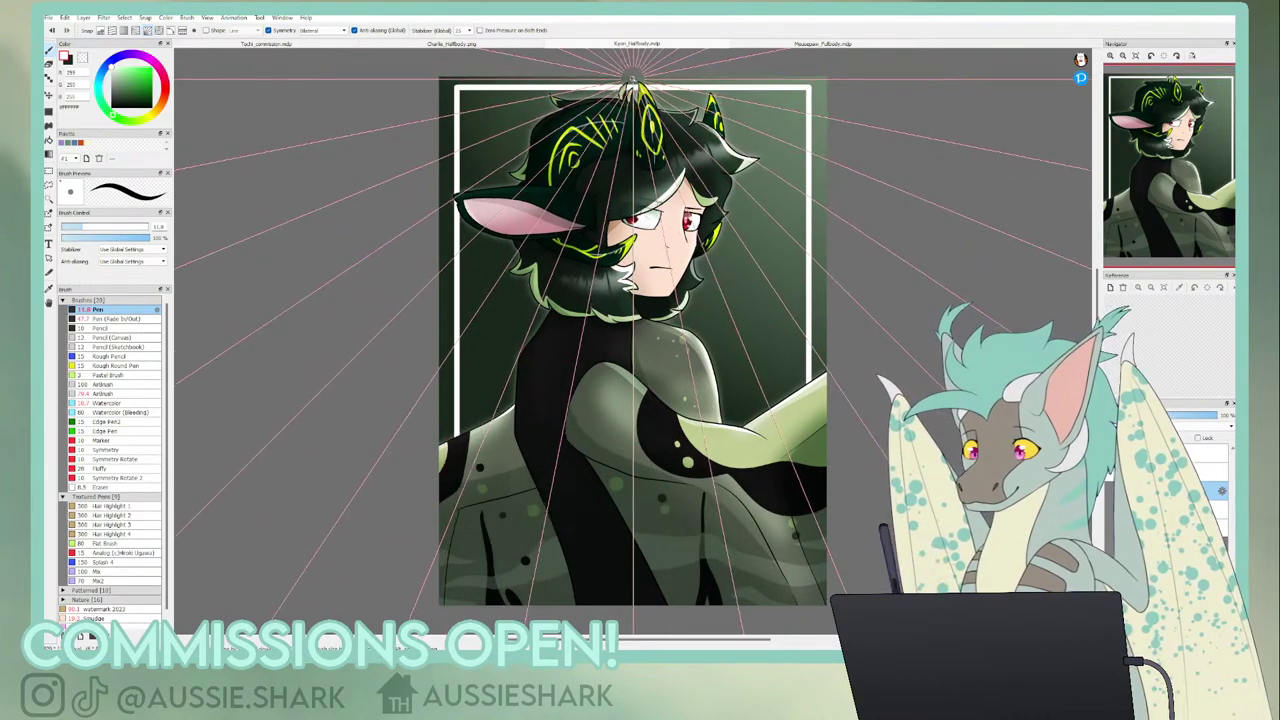
left_click(633, 79)
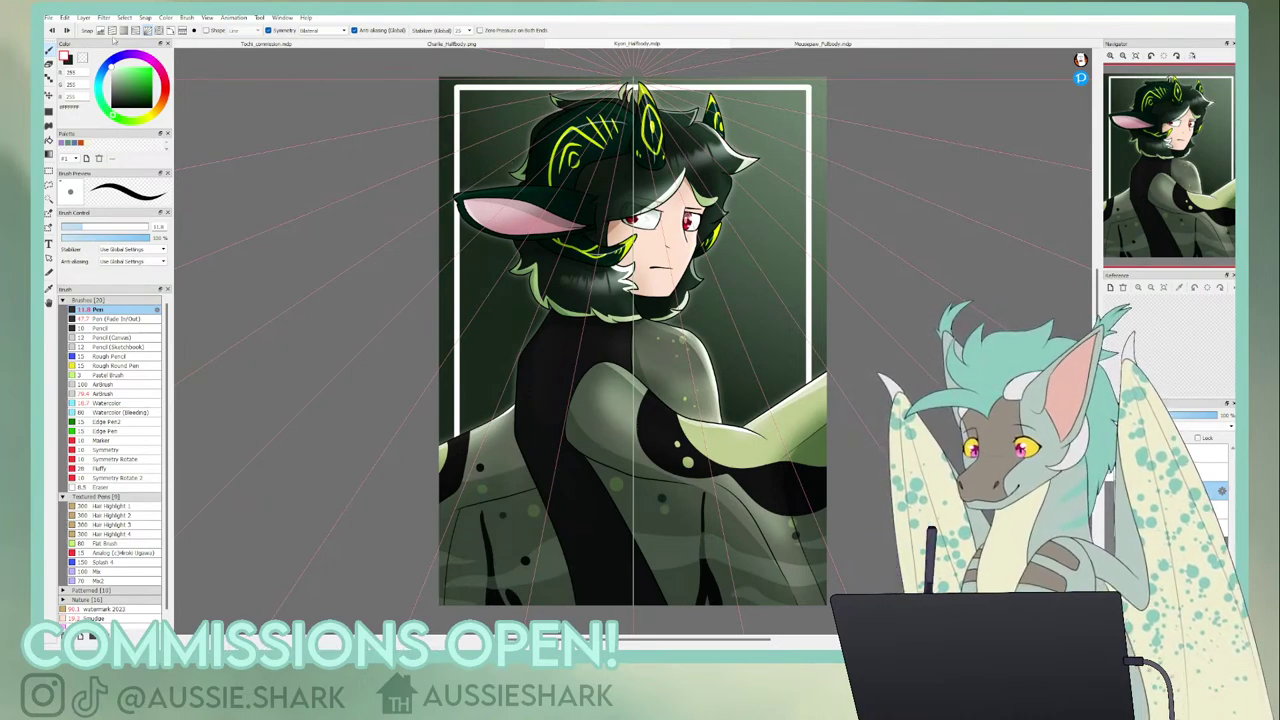
- Turn snapping off and draw mirrored straight white diagonal lines across the frame's two upper corners with the Line shape
left_click(101, 31)
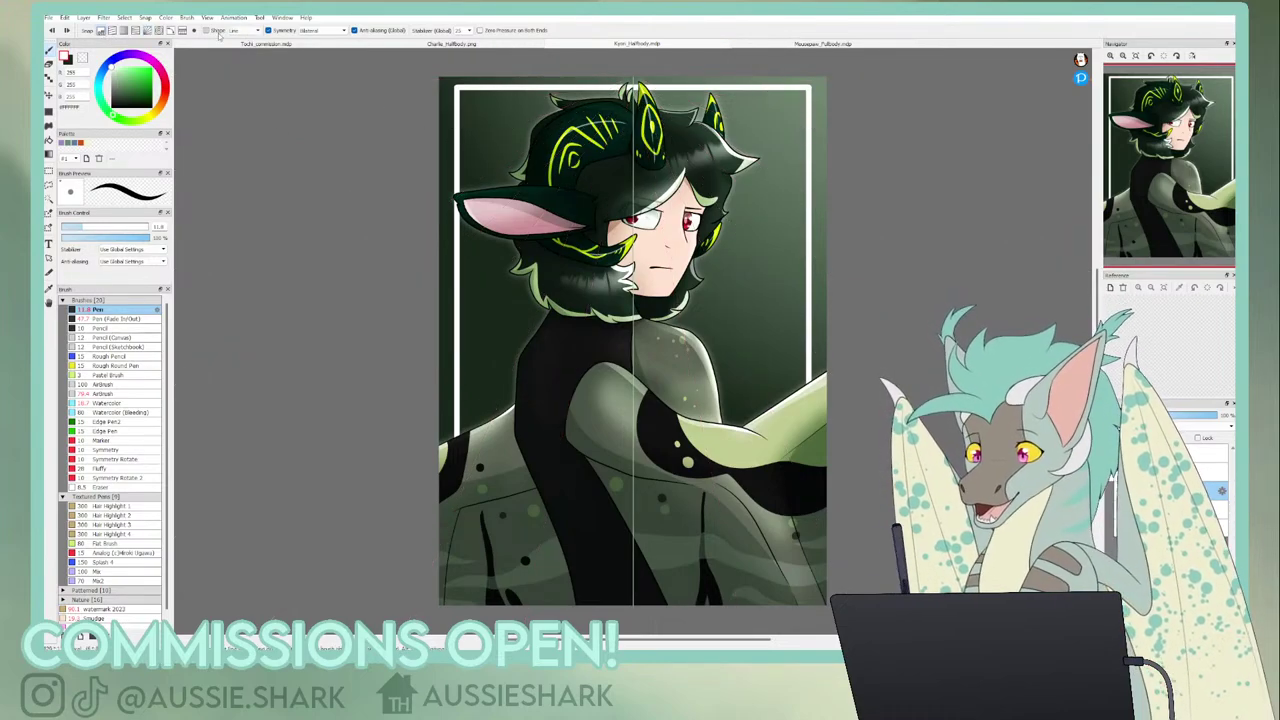
left_click_drag(458, 136, 496, 95)
left_click_drag(462, 140, 510, 92)
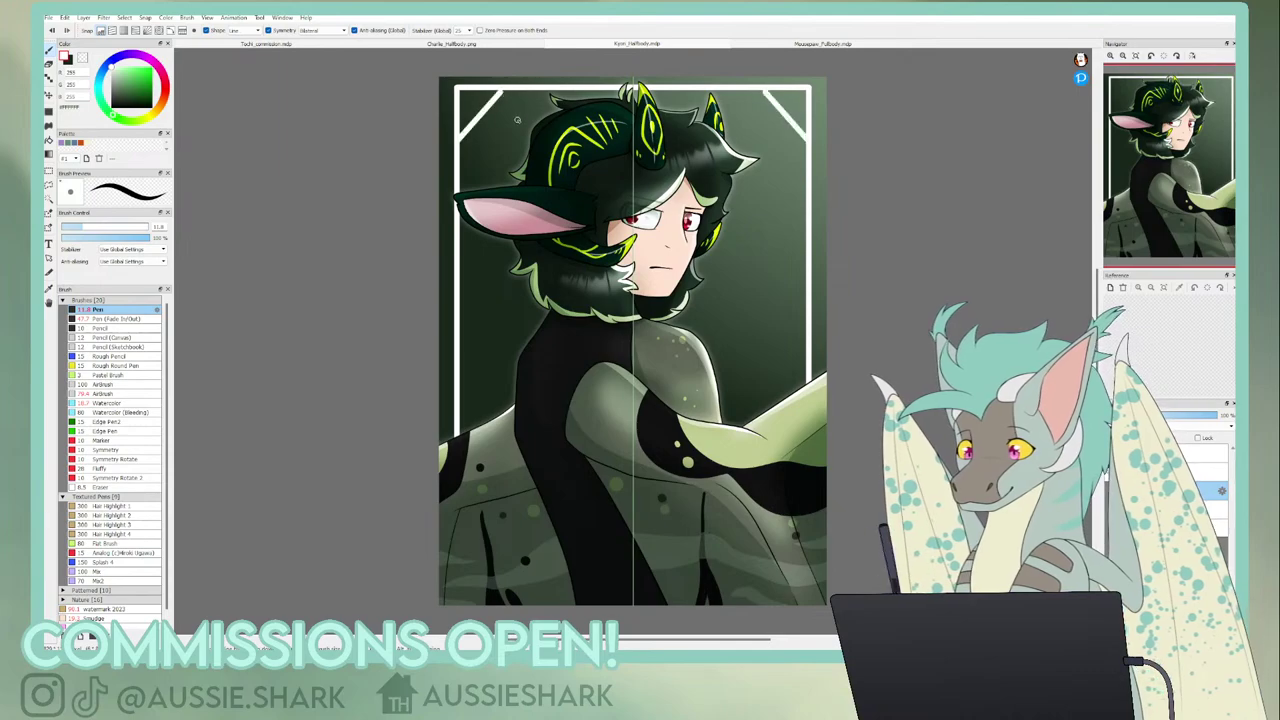
key("ctrl+z")
left_click_drag(461, 143, 511, 89)
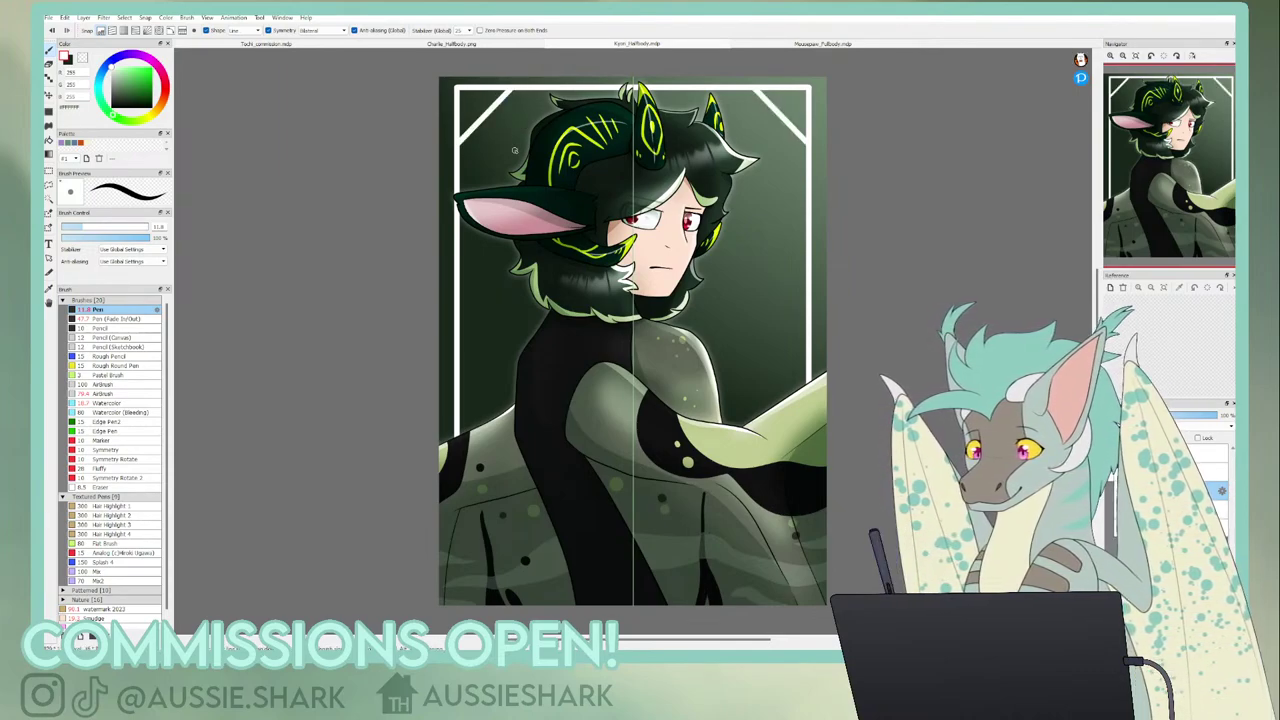